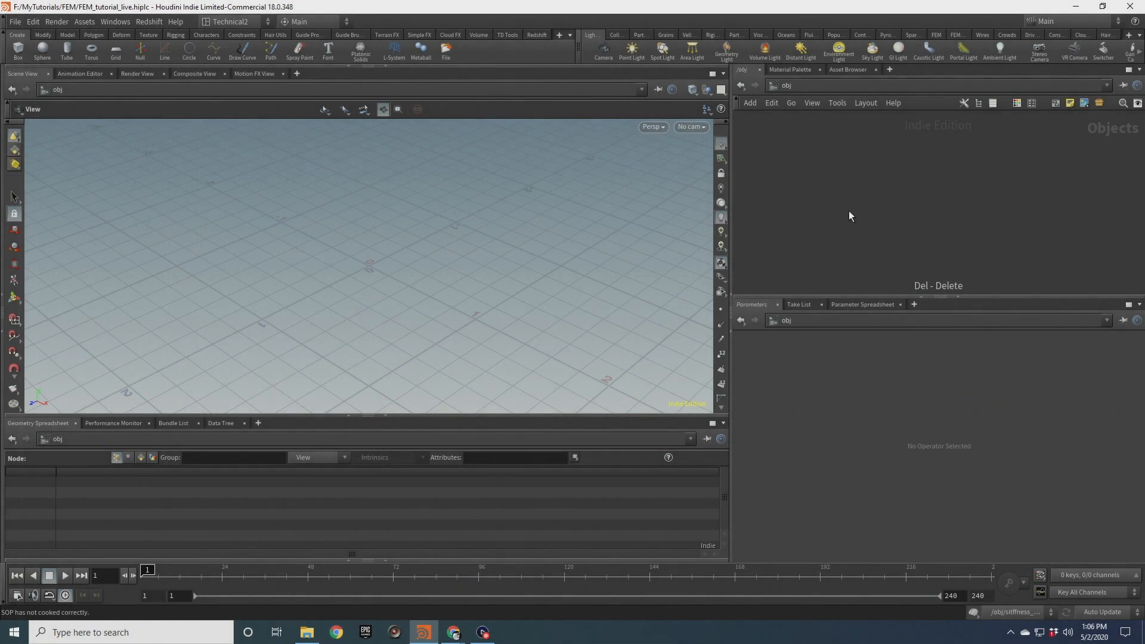
Create a Geometry object node and name it noise
key("Tab")
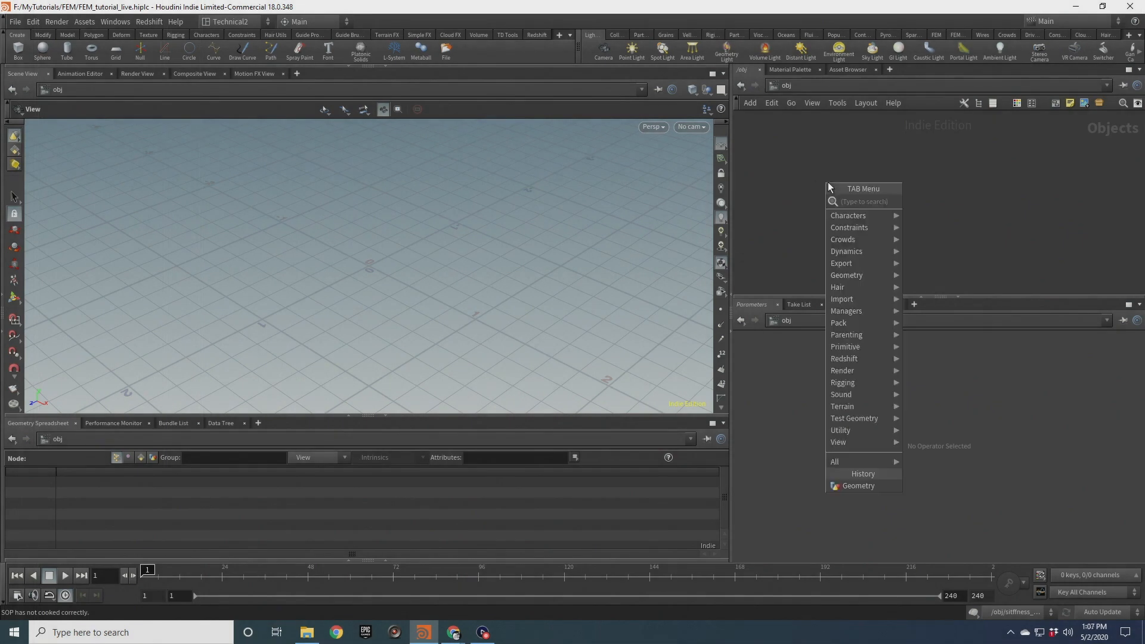
type("geo")
key("Return")
left_click(828, 181)
double_click(864, 183)
key("Return")
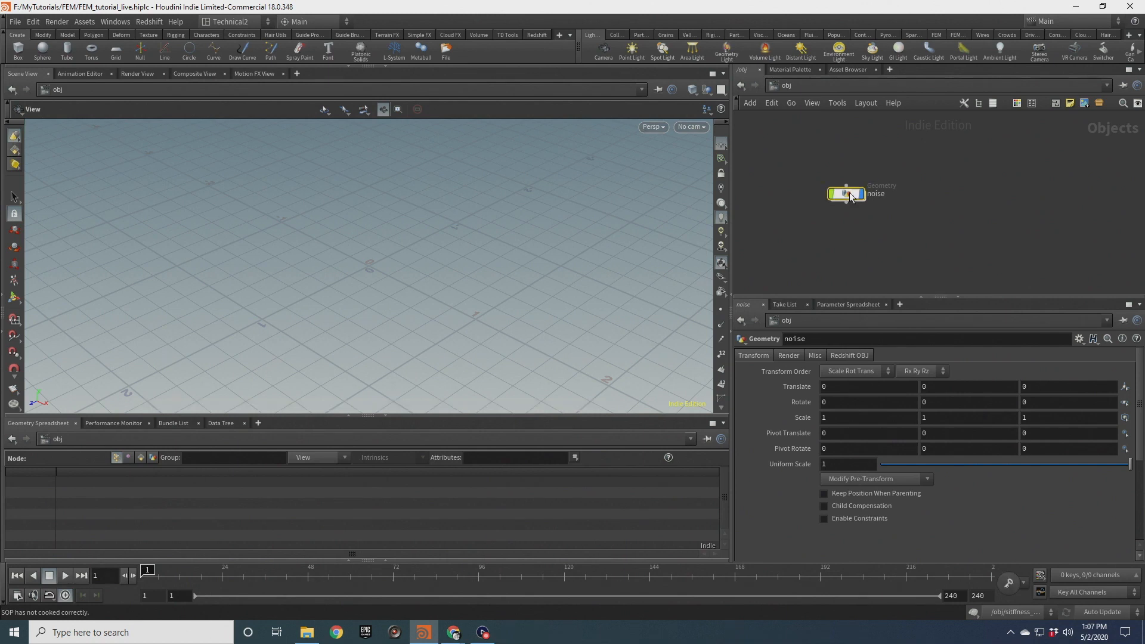
Inside the noise object, add a Sphere node
double_click(830, 182)
left_click_drag(993, 298, 954, 360)
left_click_drag(733, 211, 571, 212)
key("Tab")
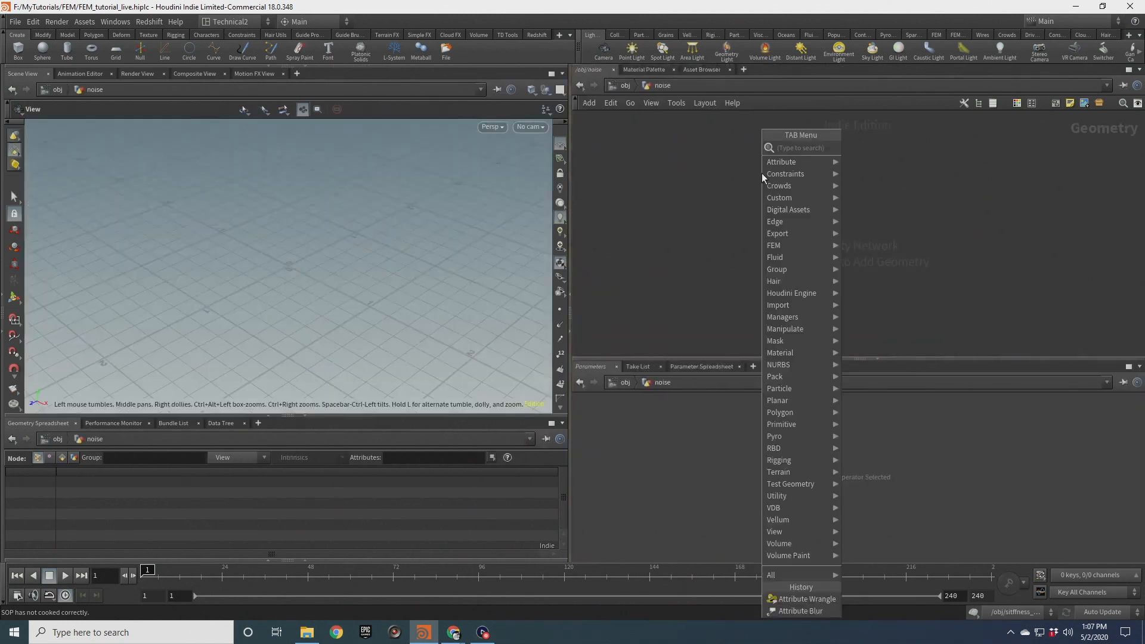
type("sphere")
key("Return")
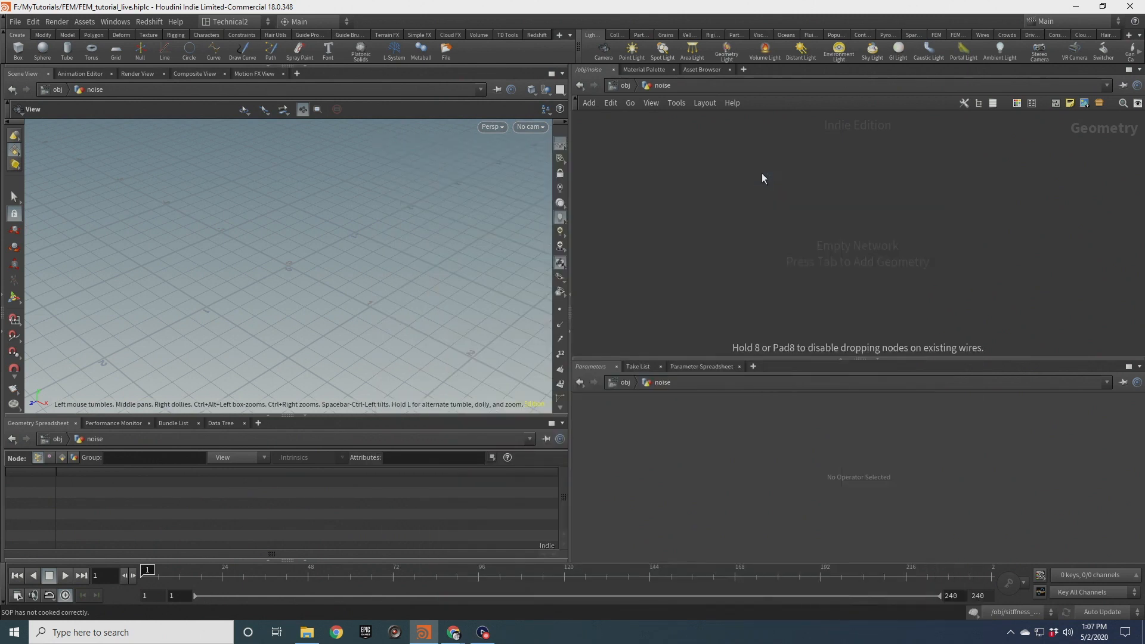
left_click_drag(276, 299, 455, 260, "alt")
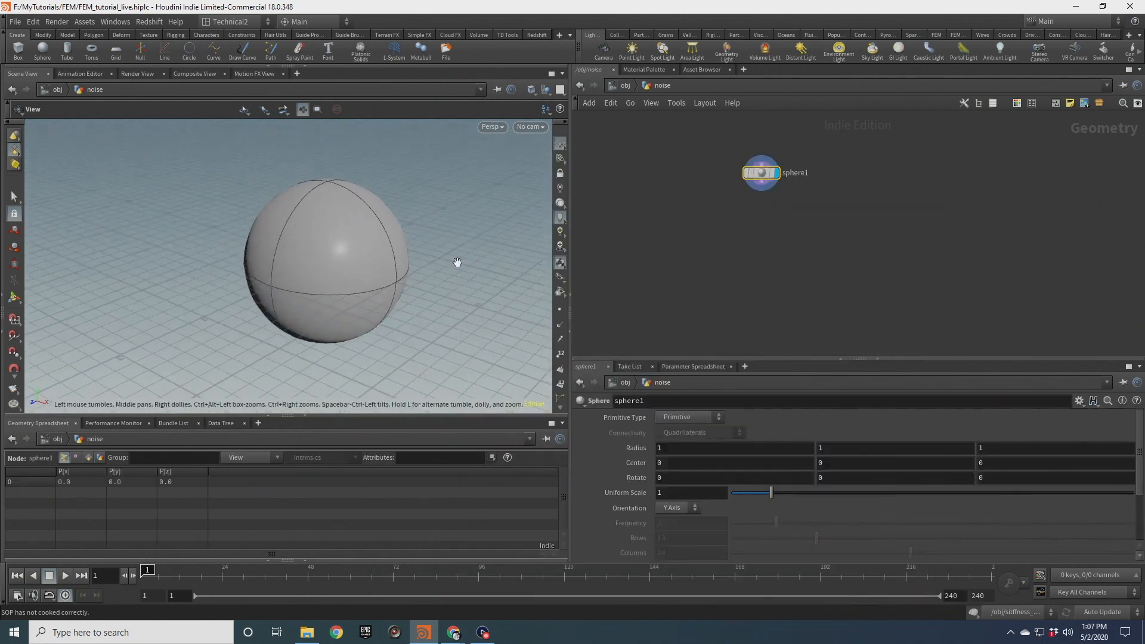
Set the sphere's primitive type to Polygon and its frequency to 6
left_click(707, 417)
left_click(695, 436)
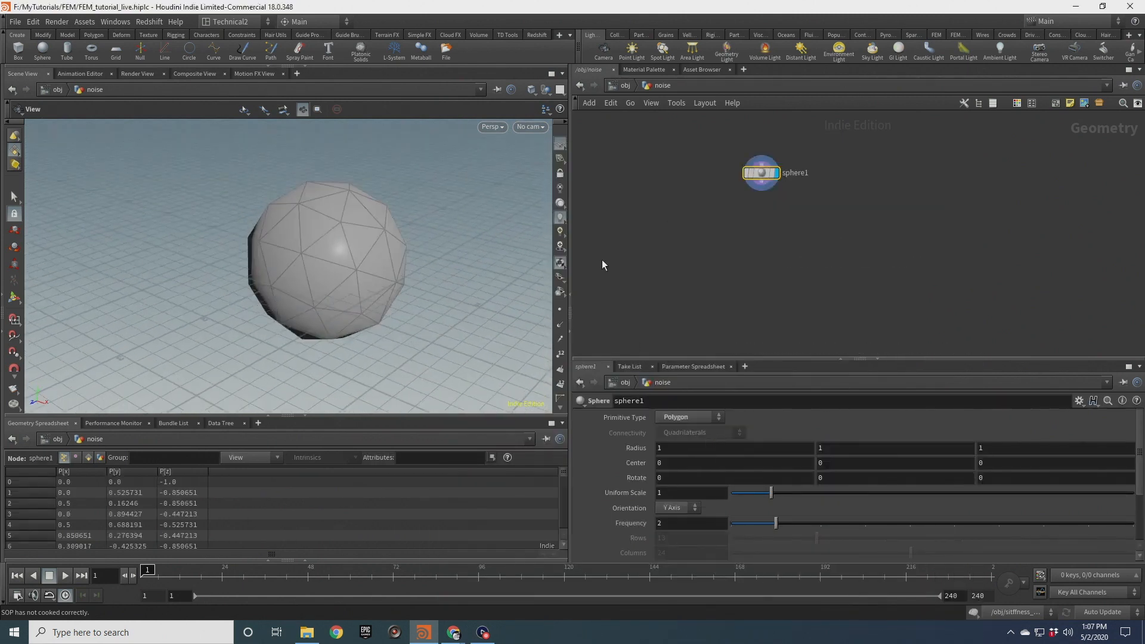
left_click_drag(367, 243, 406, 248)
left_click_drag(302, 248, 273, 253)
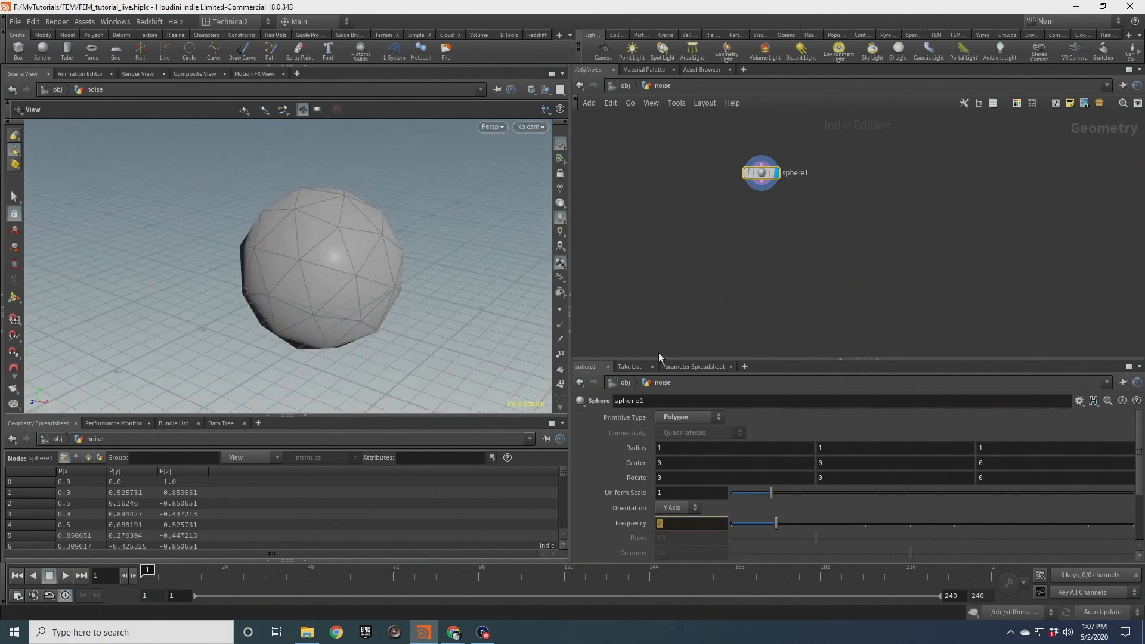
type("6")
key("Return")
left_click_drag(274, 217, 384, 244)
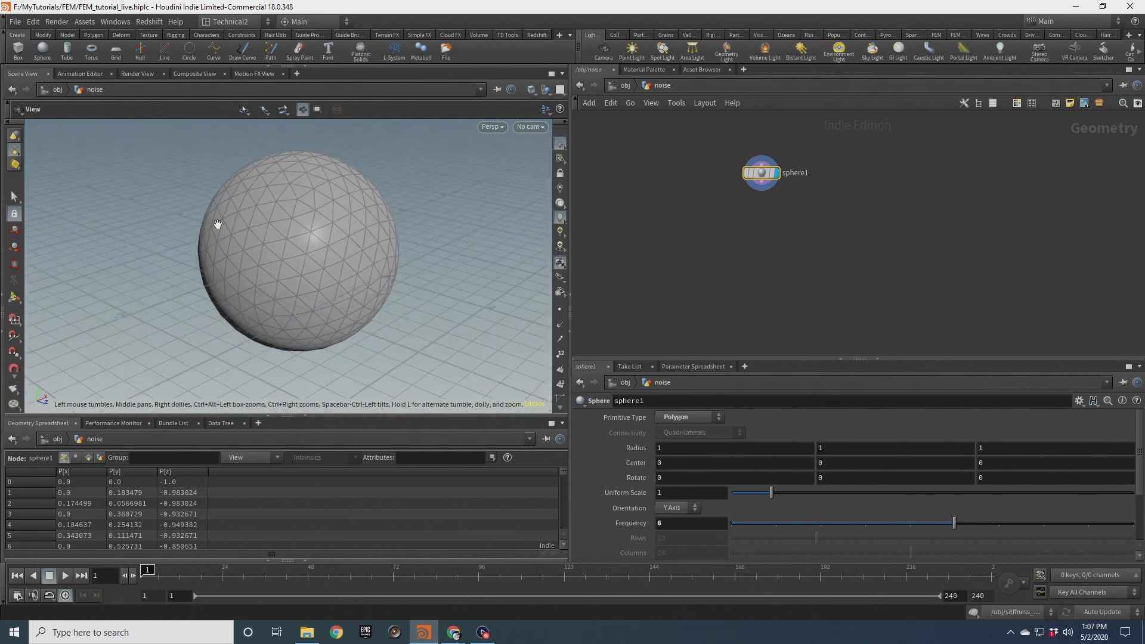
Add a Clip node fed by the sphere and set it as the displayed node
key("Tab")
type("clip")
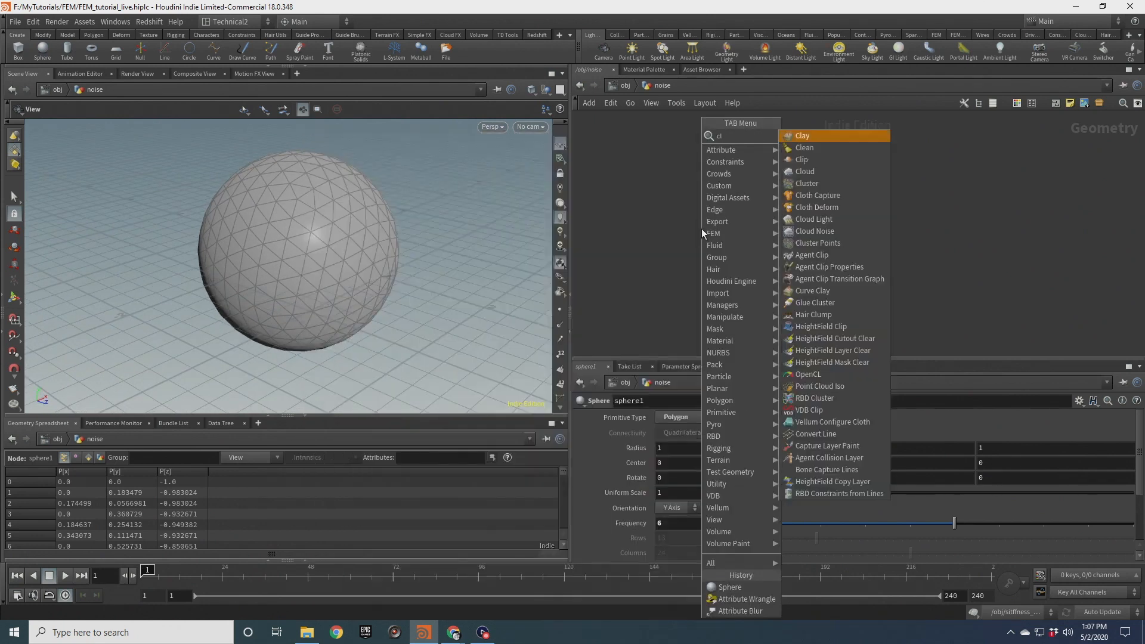
key("Return")
left_click(701, 227)
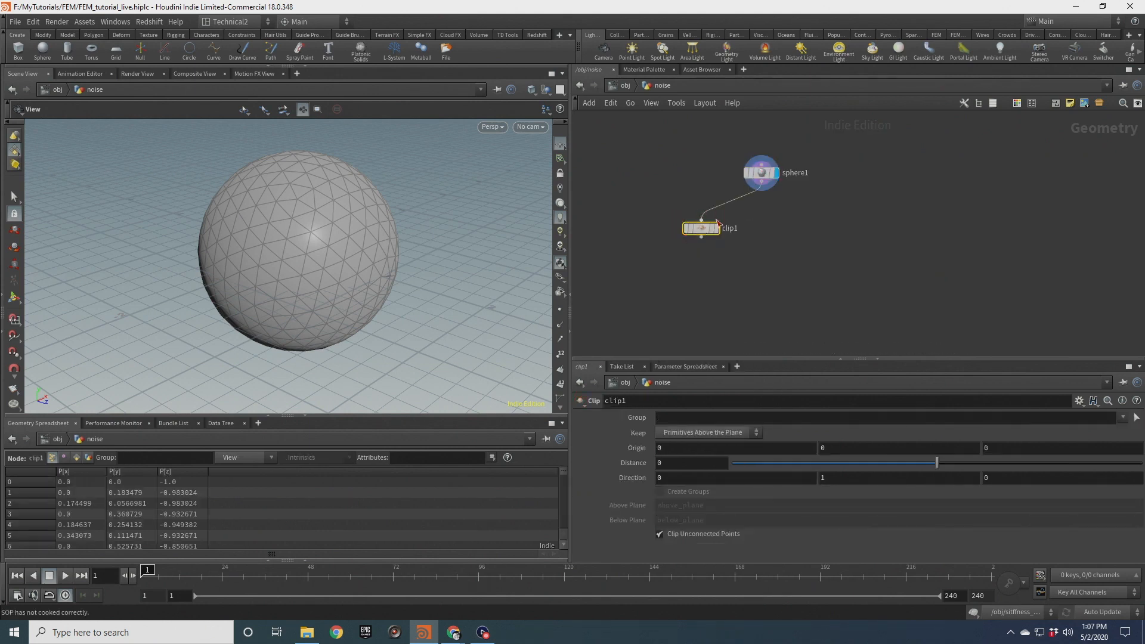
left_click(714, 229)
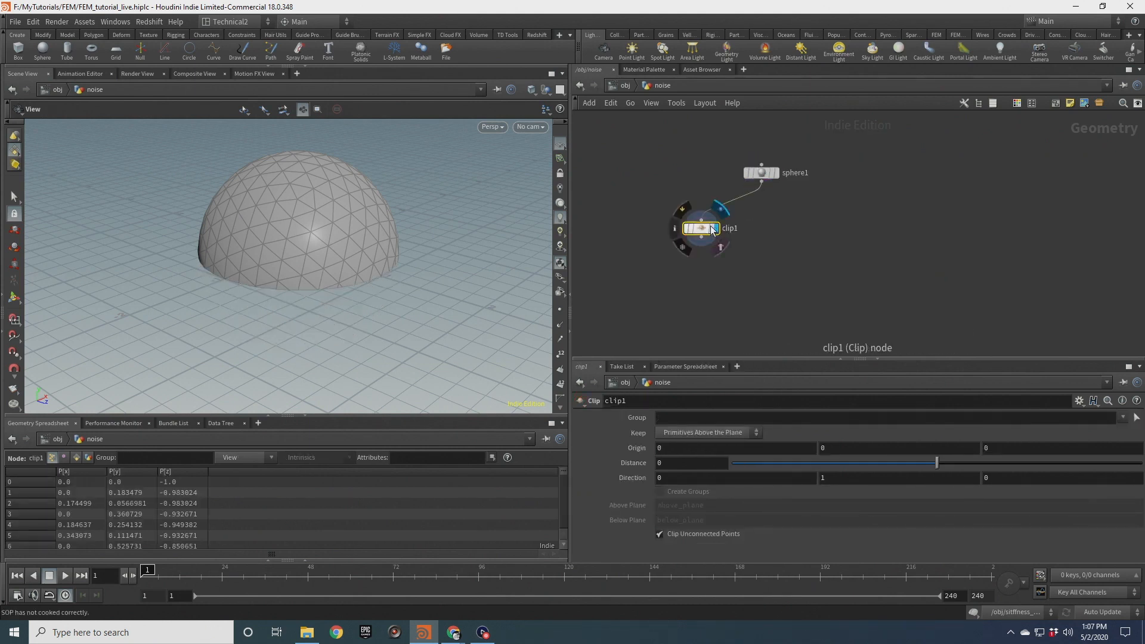
Set the clip to keep Primitives Below the Plane
left_click(701, 432)
left_click(701, 445)
left_click_drag(281, 256, 368, 197)
middle_click_drag(368, 197, 383, 253)
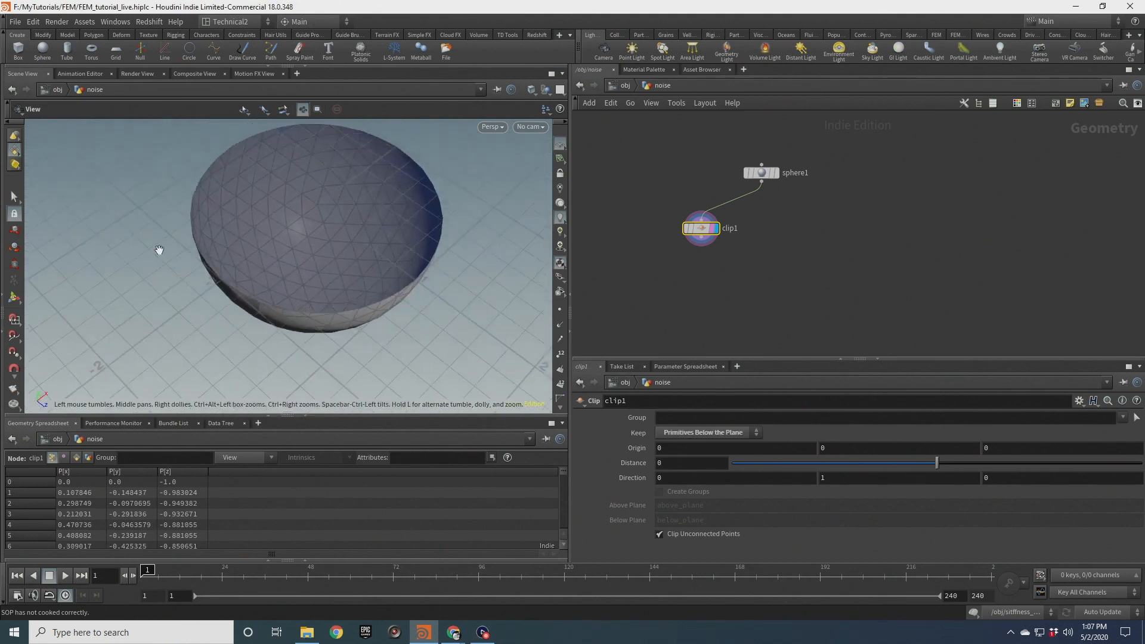
left_click_drag(289, 243, 382, 232)
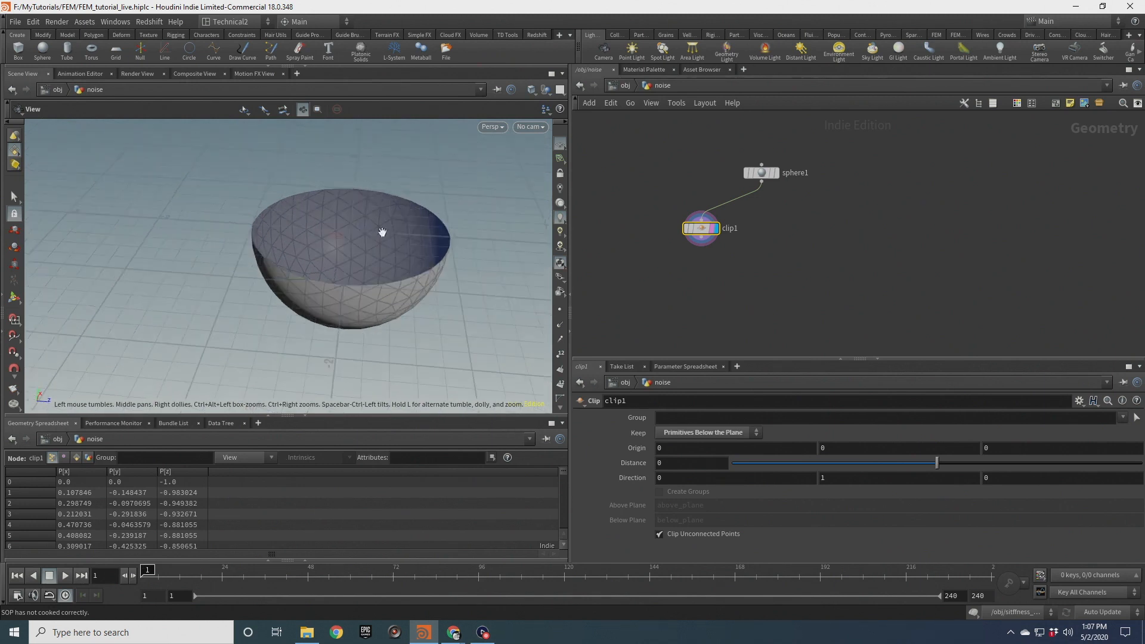
left_click_drag(328, 253, 361, 263)
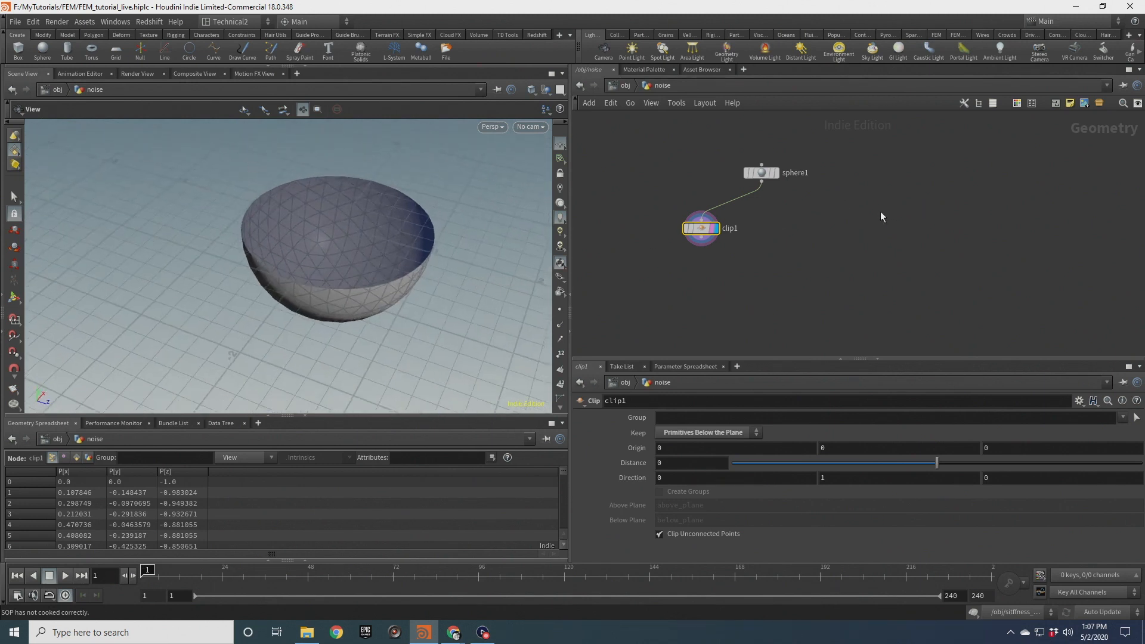
Add a Platonic Solids node and set it as the displayed node
key("Tab")
type("pla")
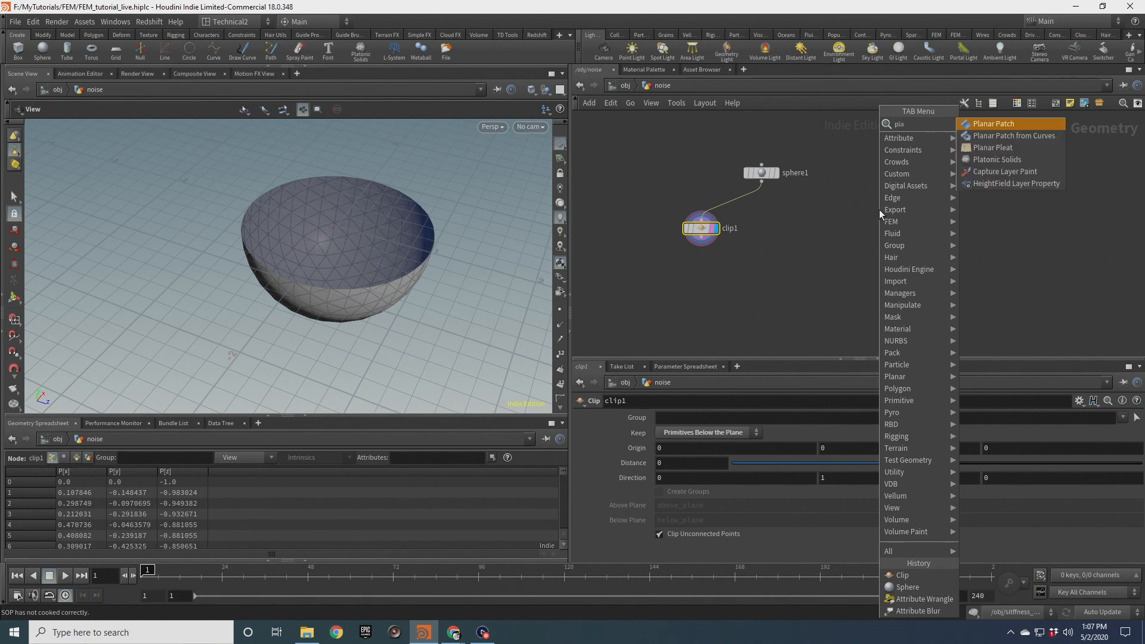
key("Down")
key("Down")
key("Down")
key("Return")
left_click(879, 209)
scroll(879, 210, "up", 2)
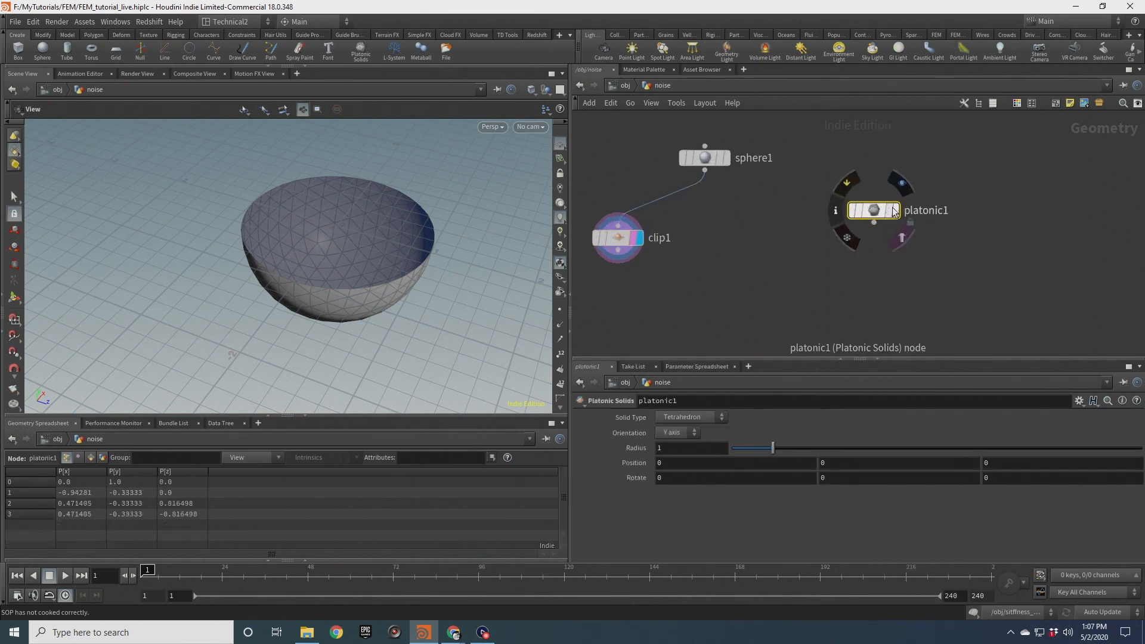
left_click(894, 210)
left_click_drag(358, 227, 436, 291)
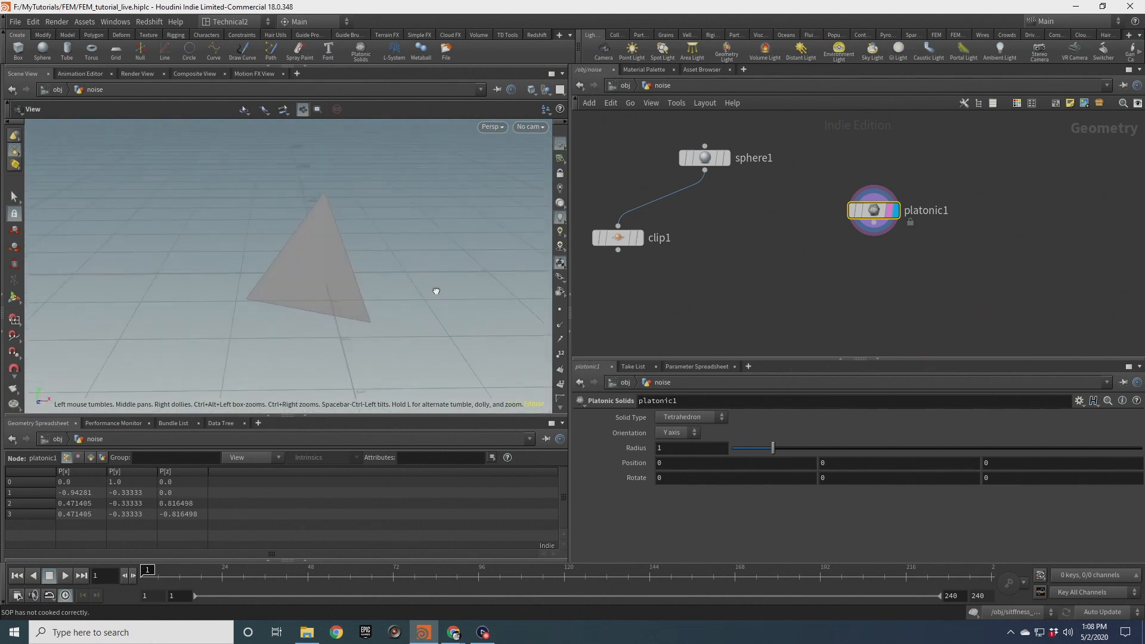
left_click_drag(332, 231, 308, 246)
Set the sphere node as the displayed node
left_click(724, 158)
left_click(705, 158)
left_click_drag(271, 281, 324, 162)
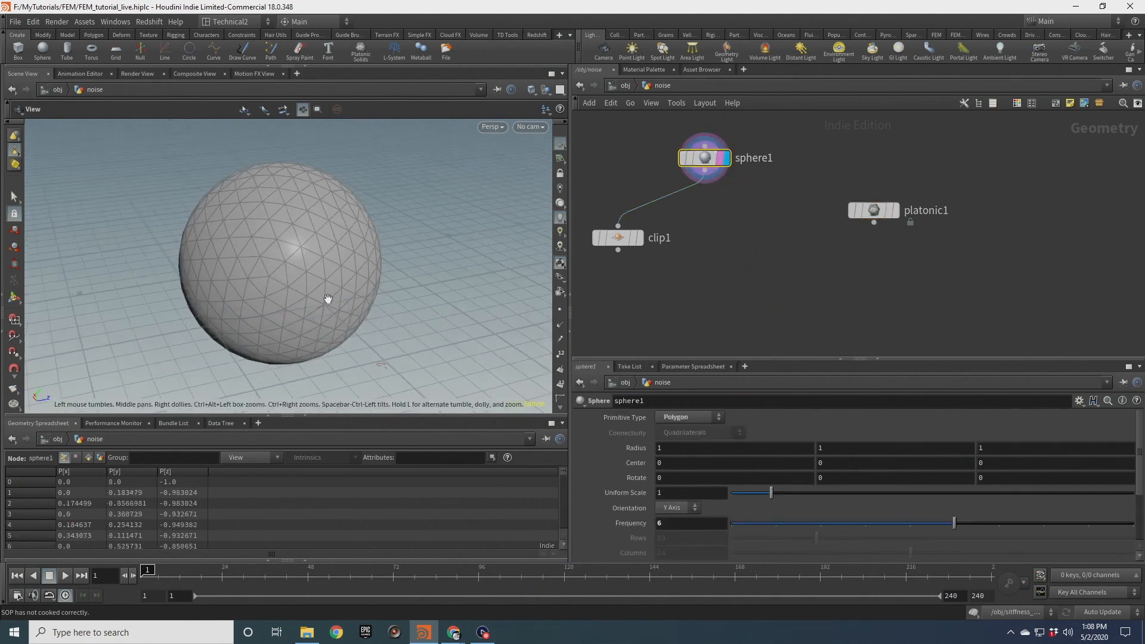
mouse_move(277, 239)
left_mouse_down()
mouse_move(298, 263)
mouse_move(270, 255)
left_mouse_up()
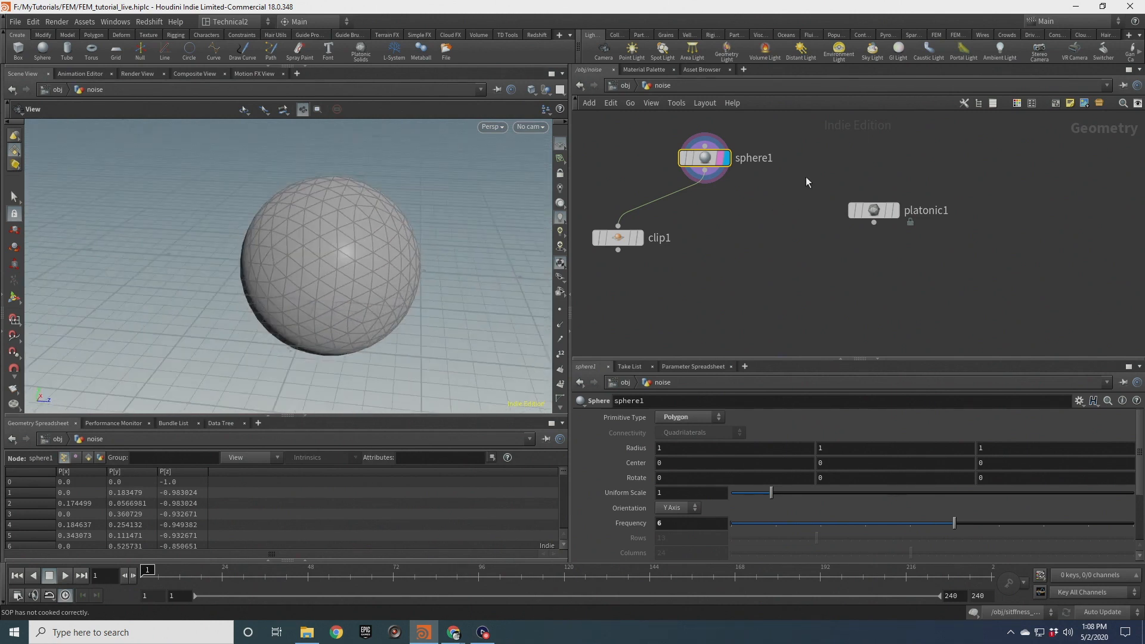
Delete the Platonic Solids node
left_click_drag(810, 165, 929, 245)
key("Delete")
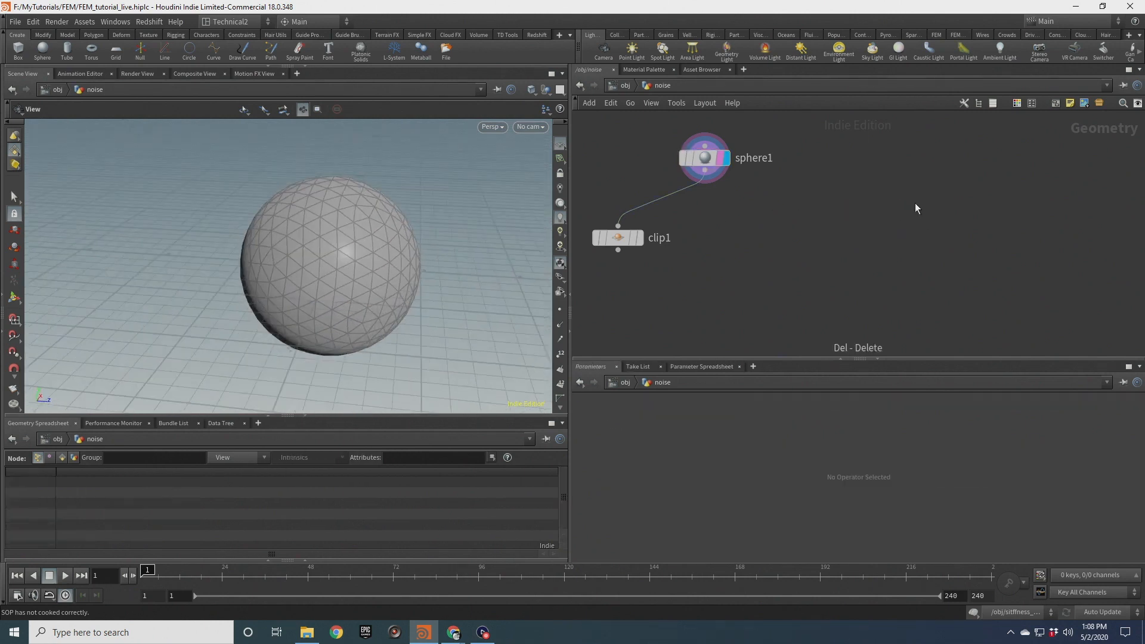
left_click(687, 168)
mouse_move(373, 224)
left_mouse_down()
mouse_move(377, 237)
mouse_move(391, 226)
left_mouse_up()
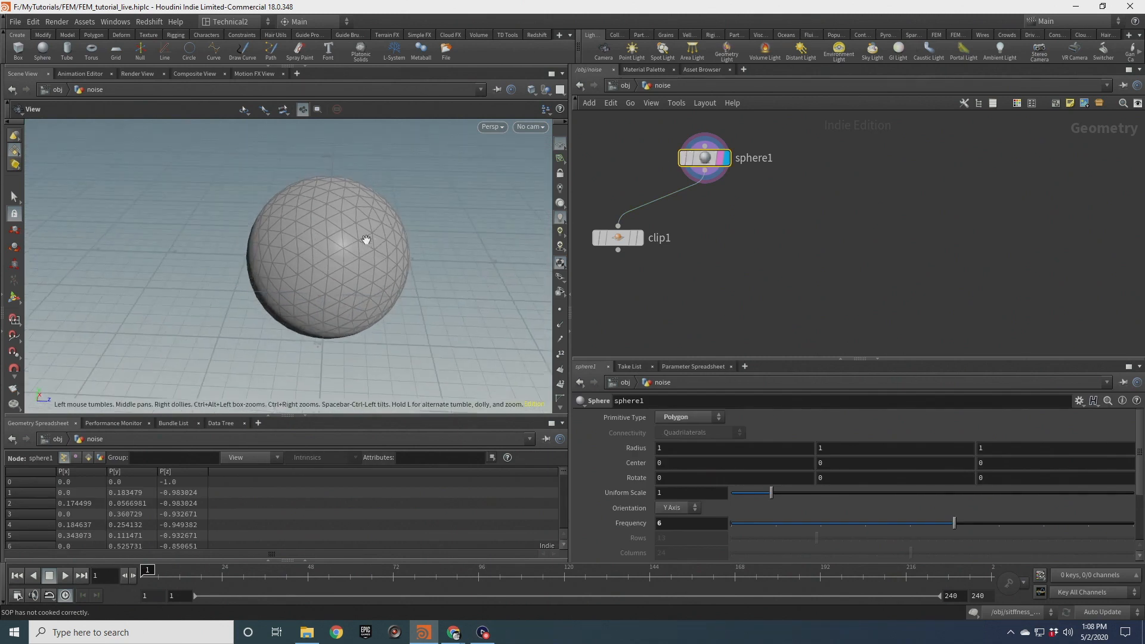
Move the sphere node aside and add a Solid Embed node next to the clip
mouse_move(705, 157)
left_click_drag(703, 157, 786, 153)
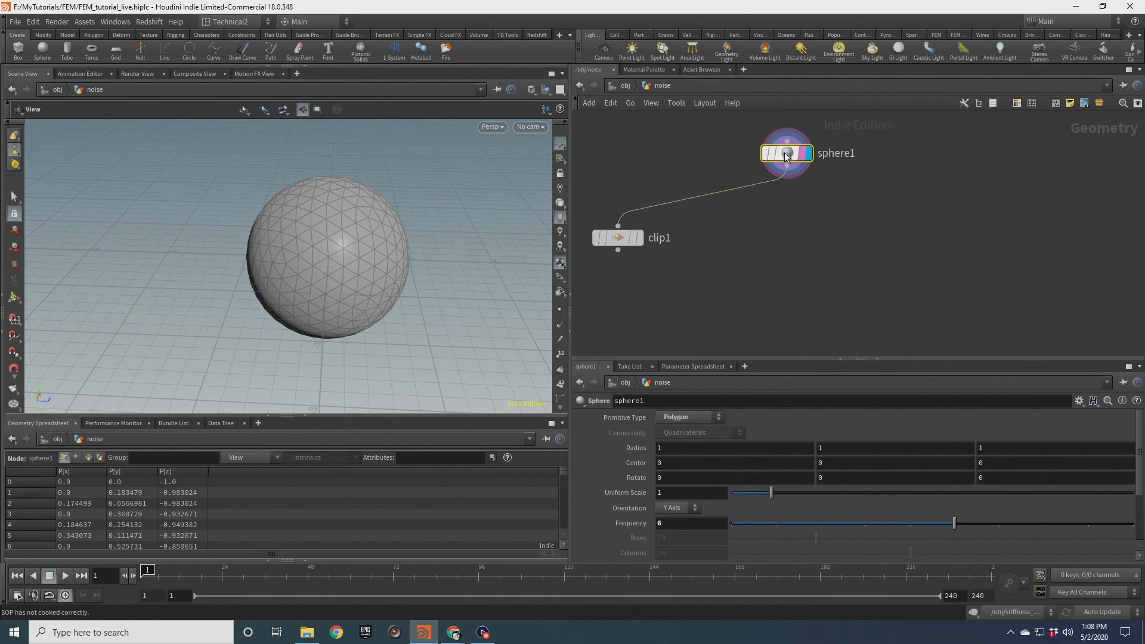
key("Tab")
type("solid e")
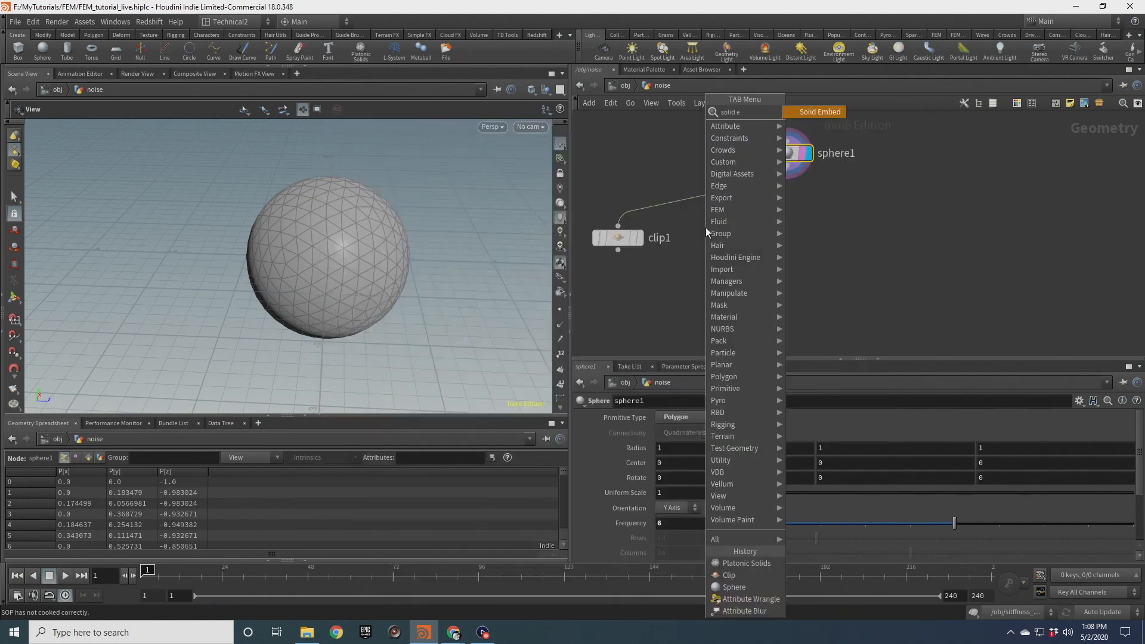
key("Return")
left_click(707, 227)
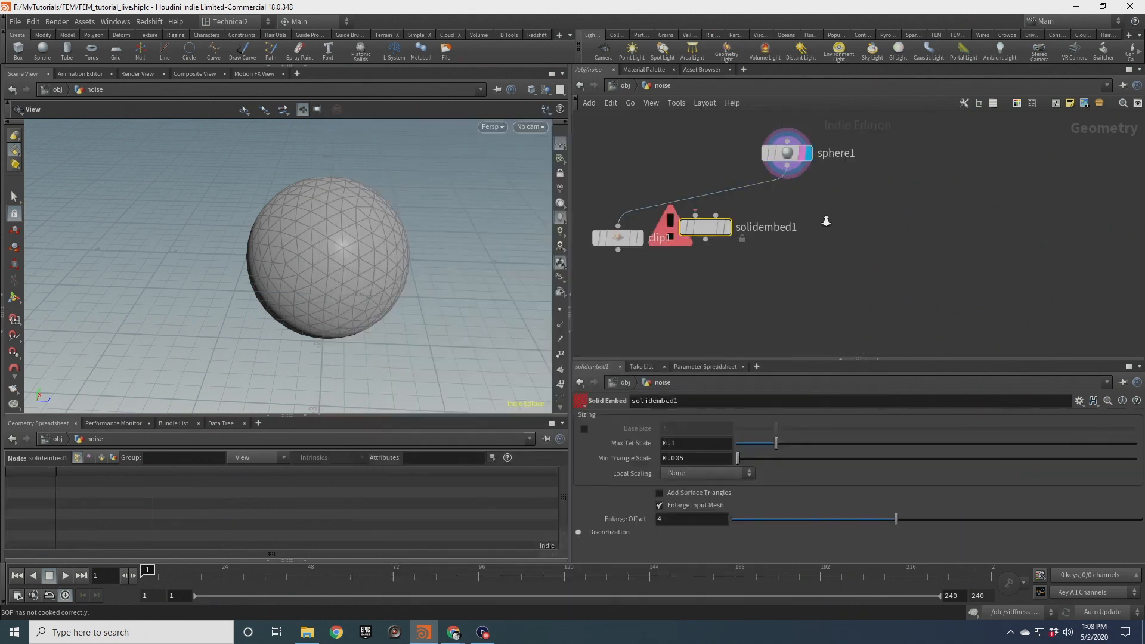
Add a Solid Conform node to the right of the Solid Embed node
key("Tab")
type("solid")
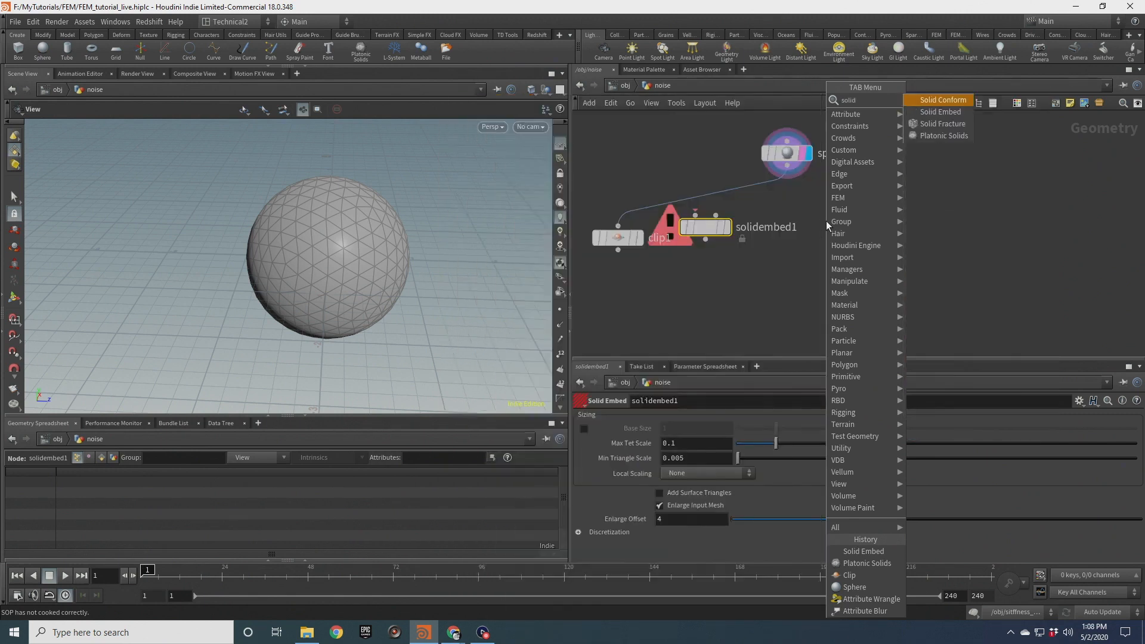
key("Return")
left_click(875, 242)
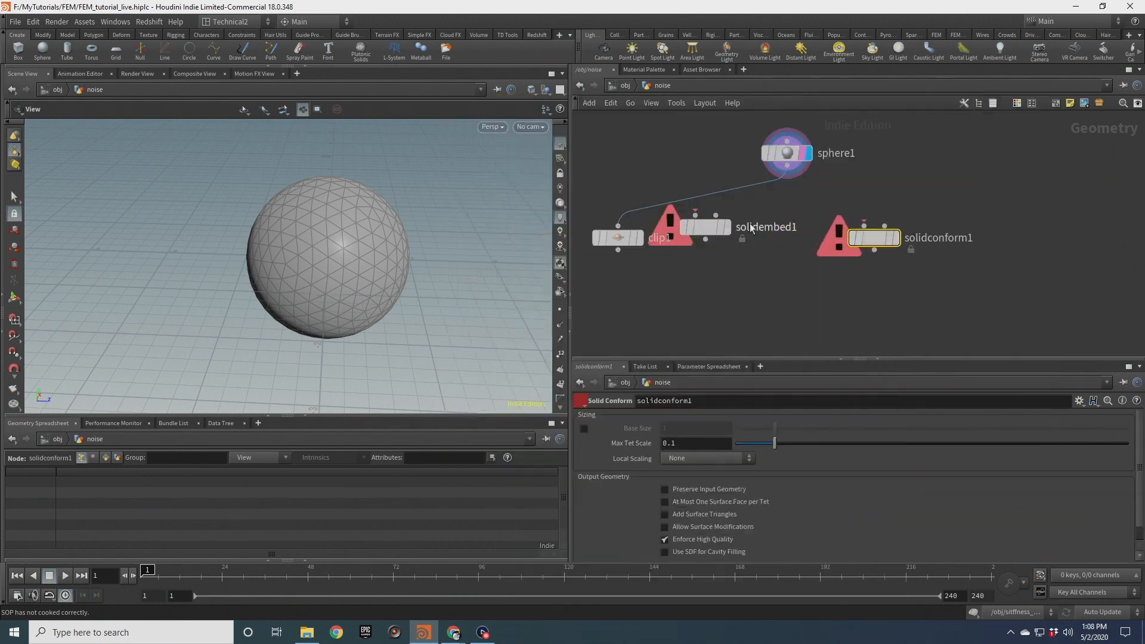
Wire the sphere into the Solid Embed node and set Solid Embed as the displayed node
left_click_drag(699, 228, 738, 237)
left_click_drag(793, 153, 753, 260)
scroll(764, 251, "up", 1)
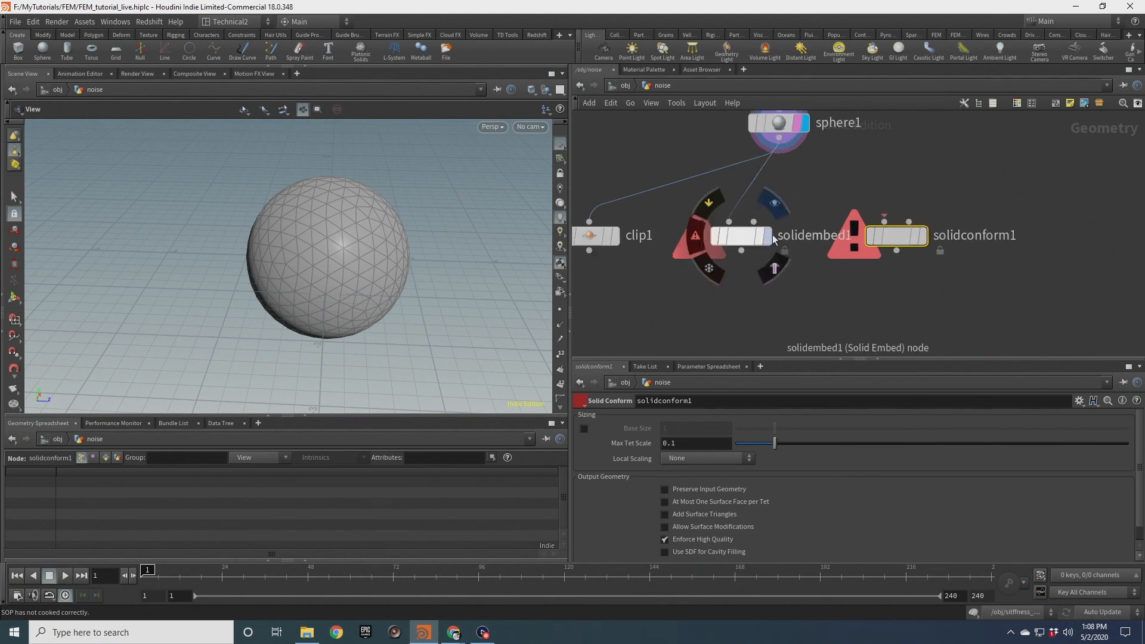
left_click(766, 238)
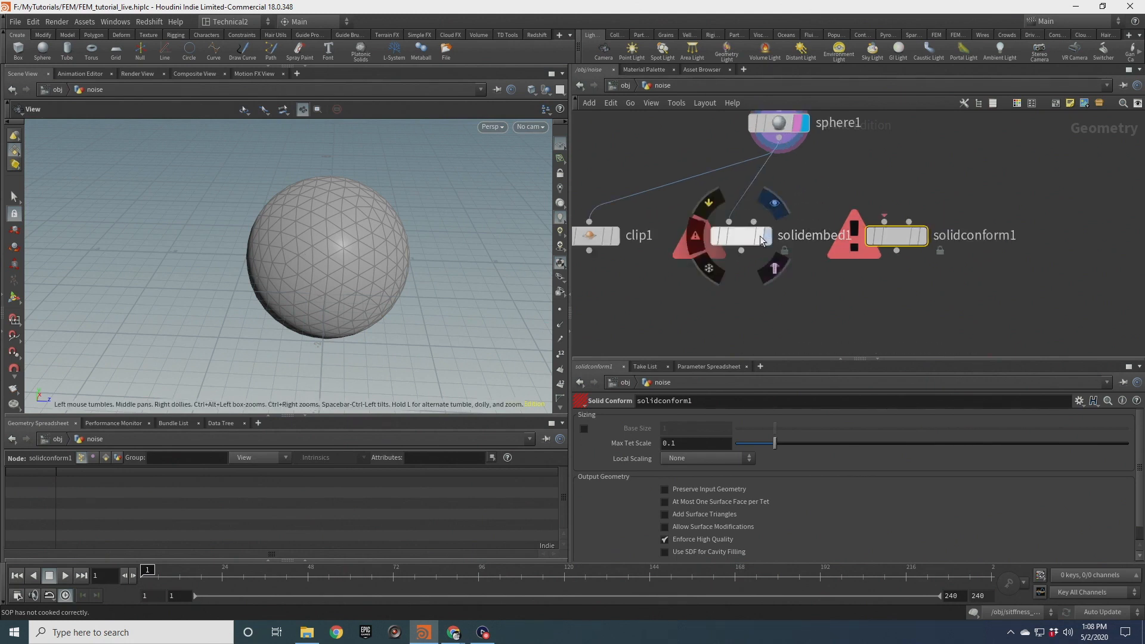
left_click(741, 240)
scroll(345, 271, "up", 3)
left_click_drag(346, 271, 357, 239)
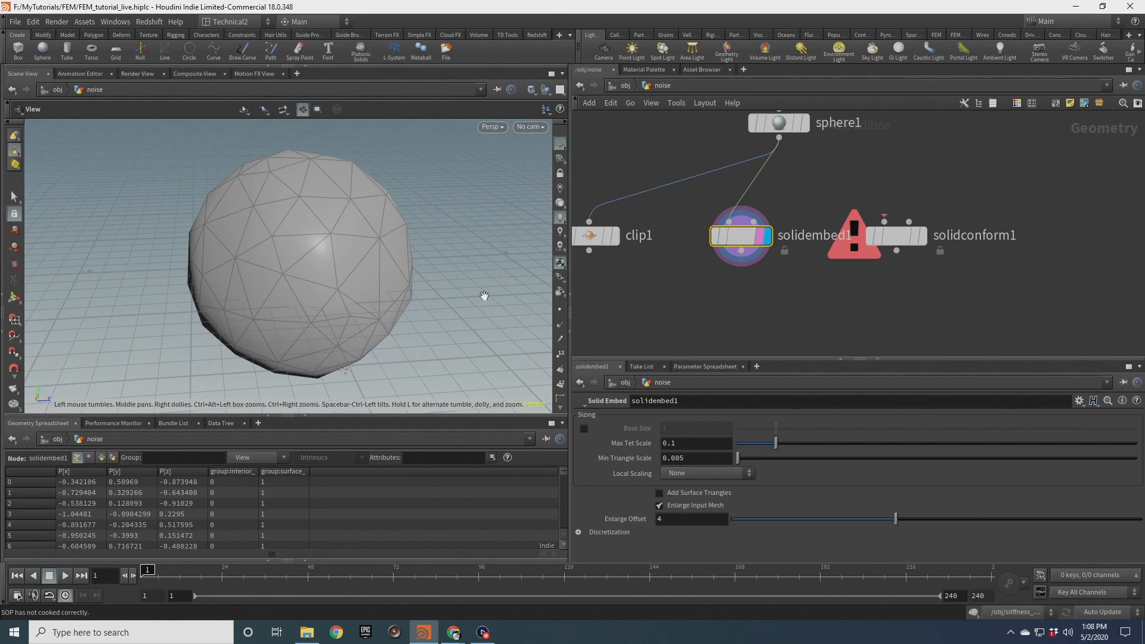
Turn on the sphere node's template flag to overlay it on the embedded mesh
left_click(804, 123)
middle_click_drag(356, 236, 453, 223)
scroll(454, 223, "down", 2)
left_click_drag(453, 223, 486, 241)
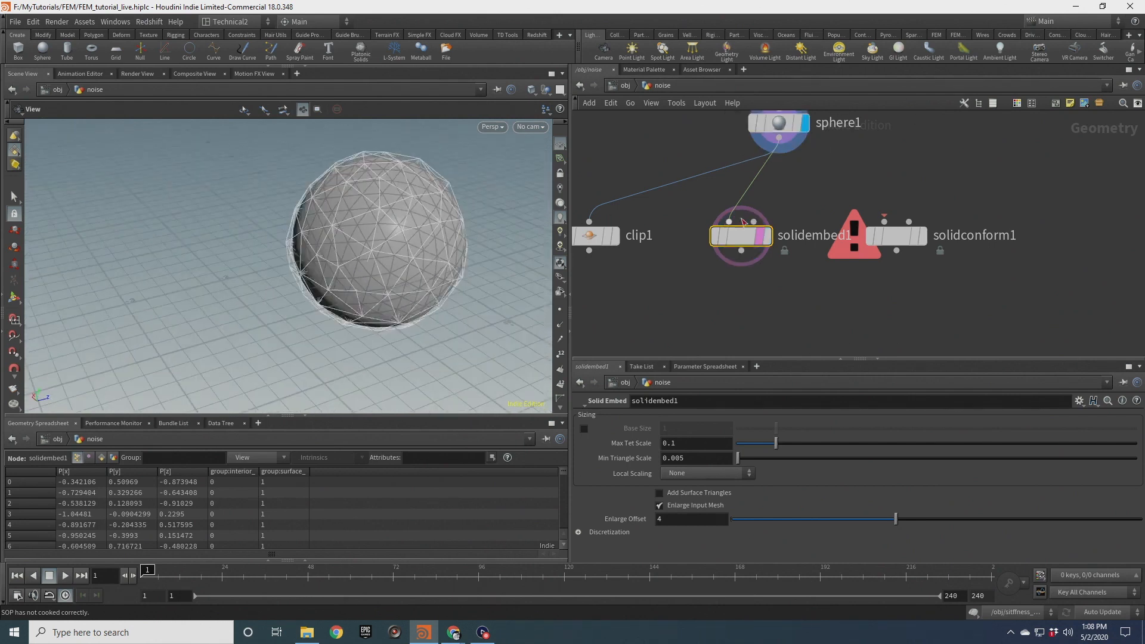
Orbit and zoom around the tetrahedral mesh to inspect it against the templated sphere
left_click_drag(383, 230, 465, 192)
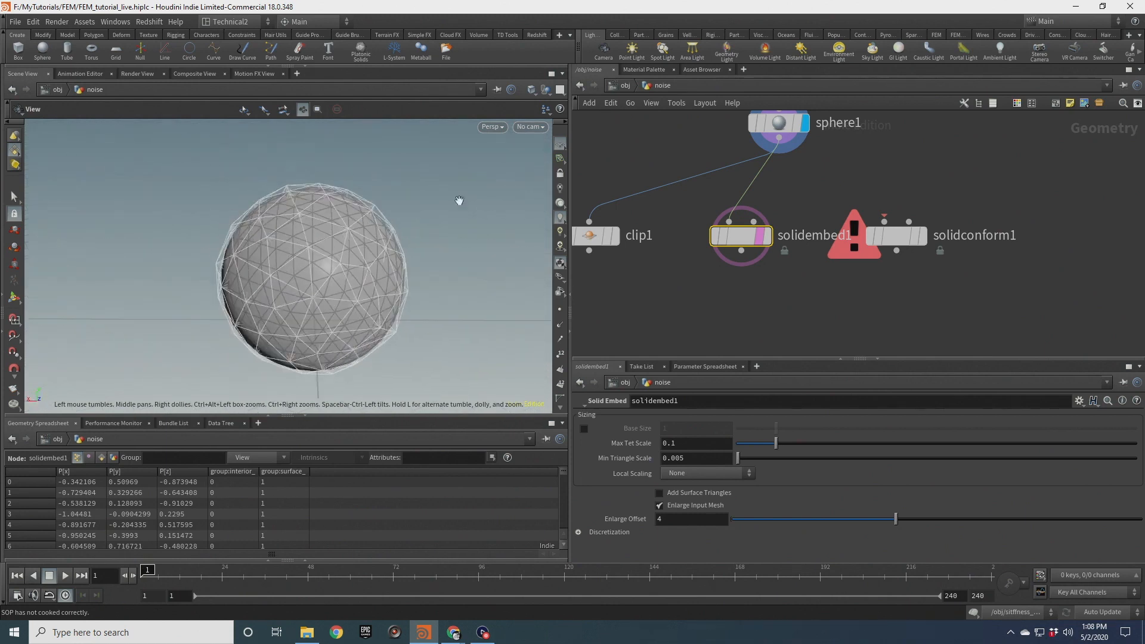
left_click_drag(358, 277, 386, 272)
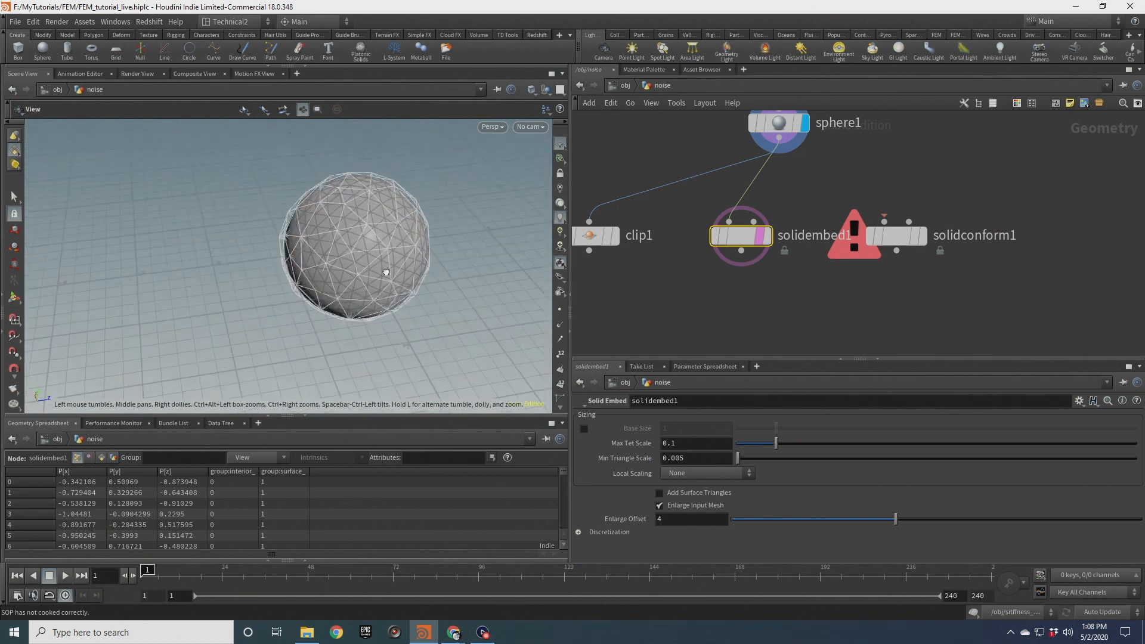
mouse_move(349, 220)
left_mouse_down()
mouse_move(396, 212)
mouse_move(364, 224)
left_mouse_up()
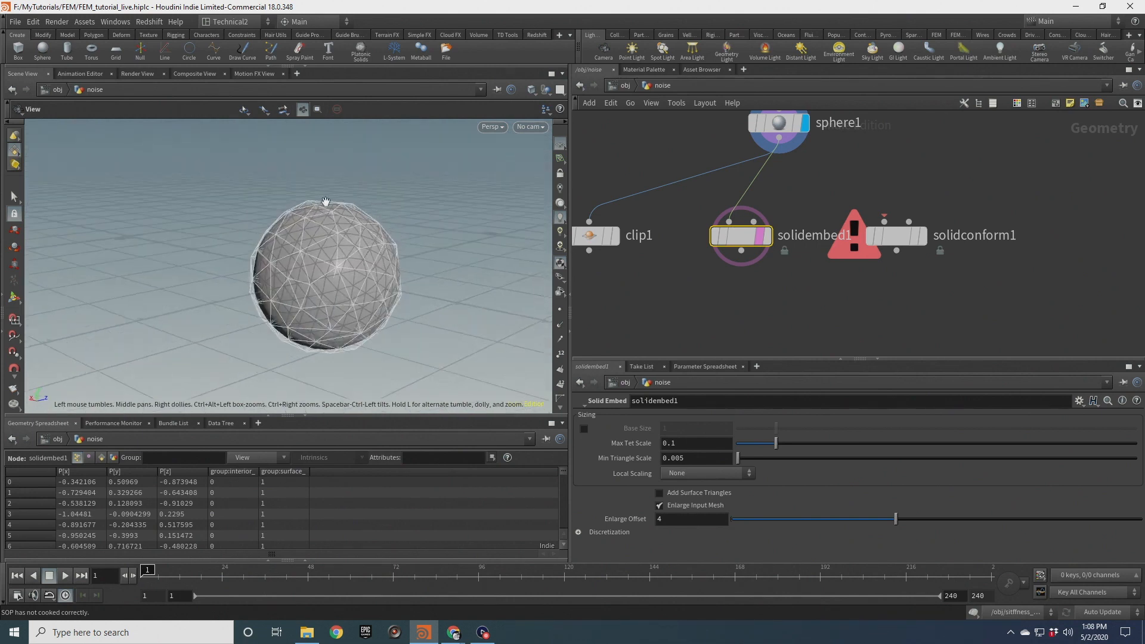
left_click_drag(358, 255, 310, 263)
mouse_move(384, 254)
left_mouse_down()
mouse_move(396, 251)
mouse_move(388, 239)
mouse_move(409, 252)
mouse_move(396, 253)
left_mouse_up()
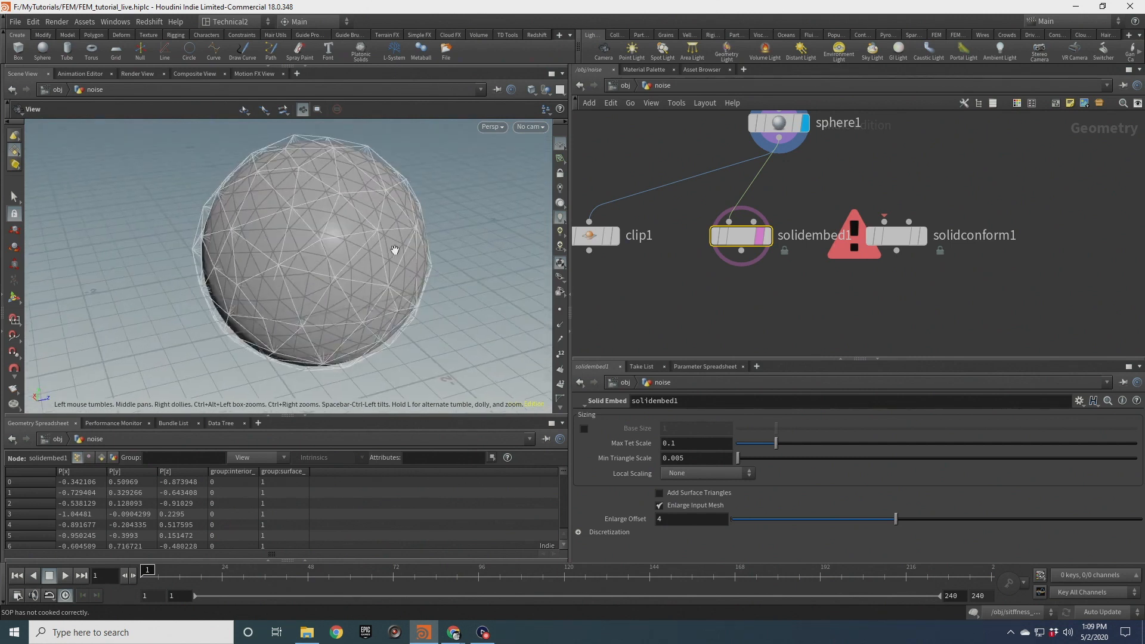
mouse_move(317, 227)
left_mouse_down()
mouse_move(325, 222)
mouse_move(307, 210)
left_mouse_up()
left_click_drag(405, 206, 467, 222)
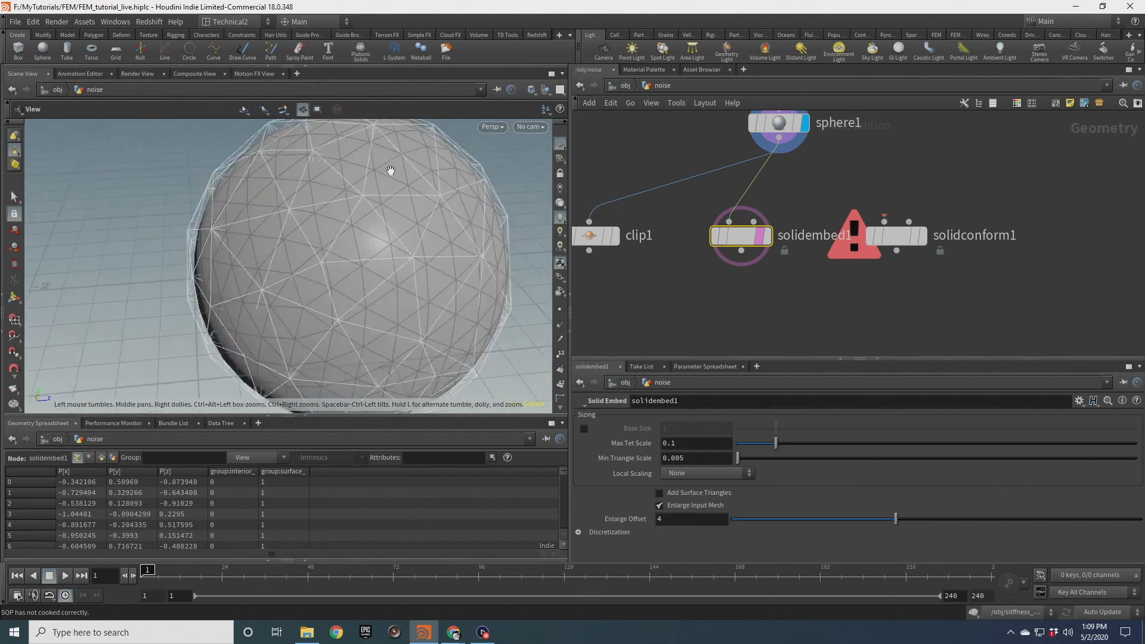
Wire the sphere into the Solid Conform node and set Solid Conform as the displayed node
mouse_move(281, 247)
left_mouse_down()
mouse_move(316, 237)
mouse_move(285, 253)
left_mouse_up()
middle_click_drag(312, 223, 344, 257)
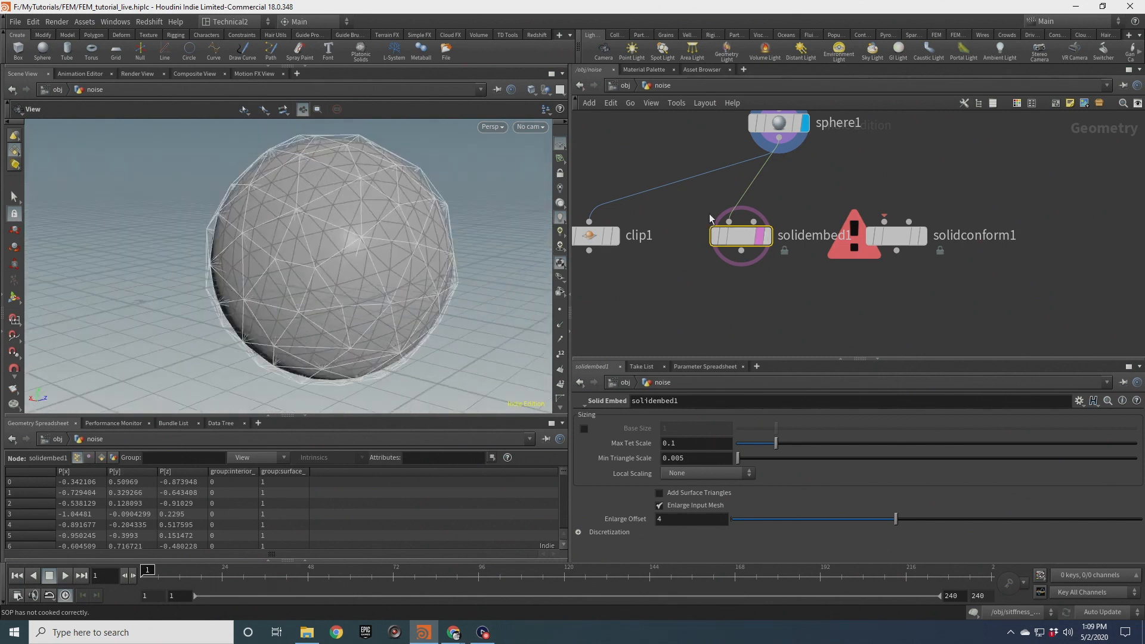
middle_click_drag(848, 154, 804, 198)
left_click(736, 164)
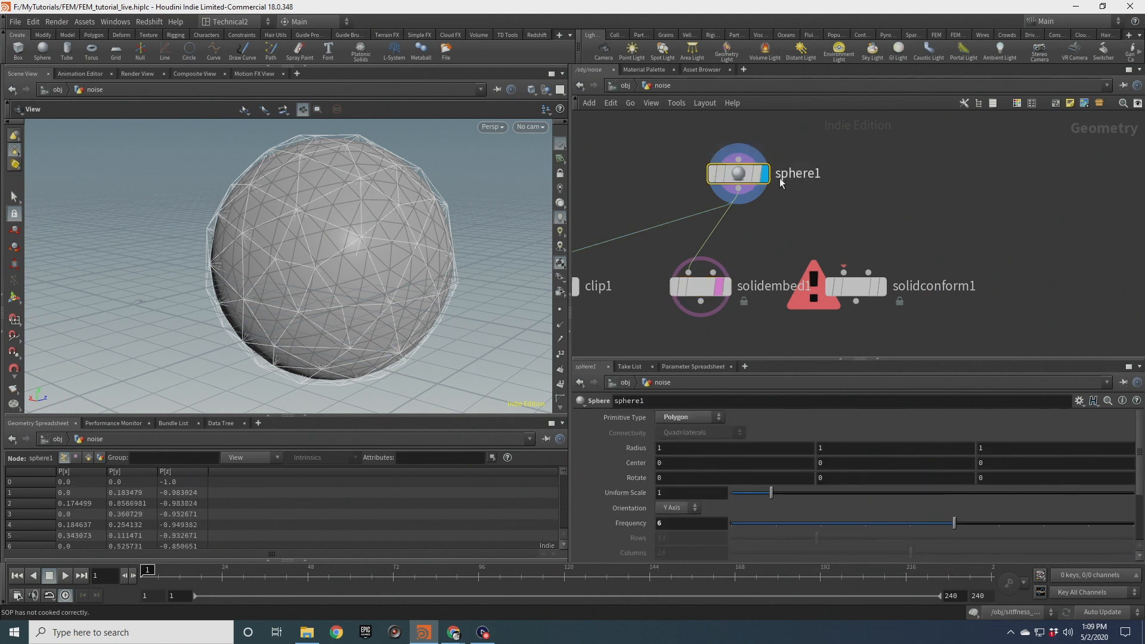
mouse_move(344, 211)
left_mouse_down()
mouse_move(378, 209)
mouse_move(317, 223)
mouse_move(399, 210)
left_mouse_up()
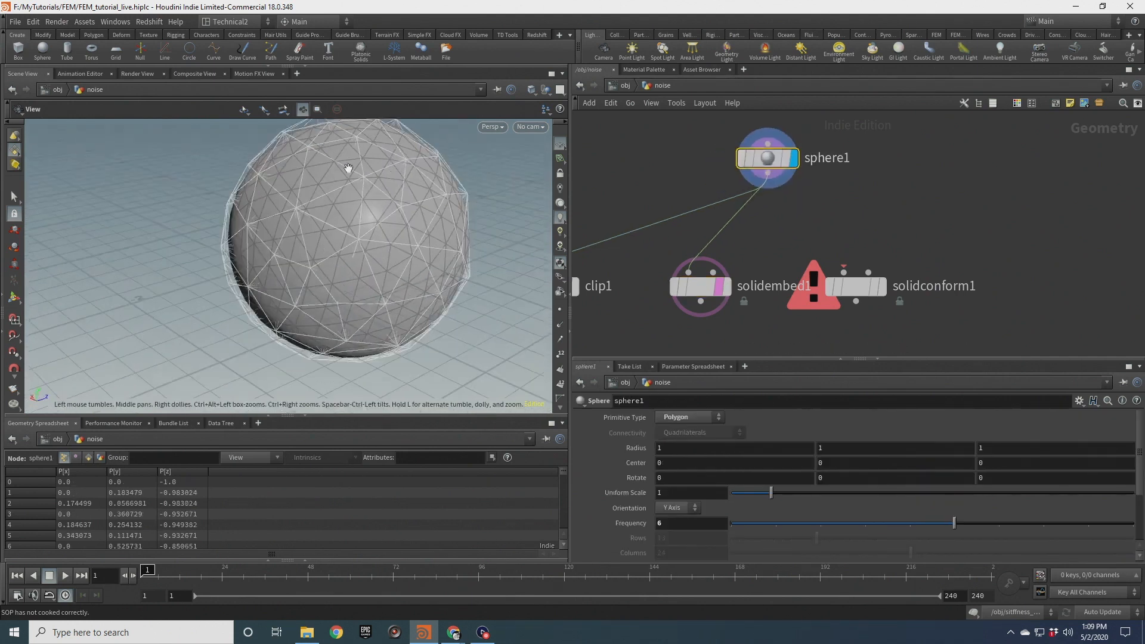
left_click_drag(338, 180, 298, 184)
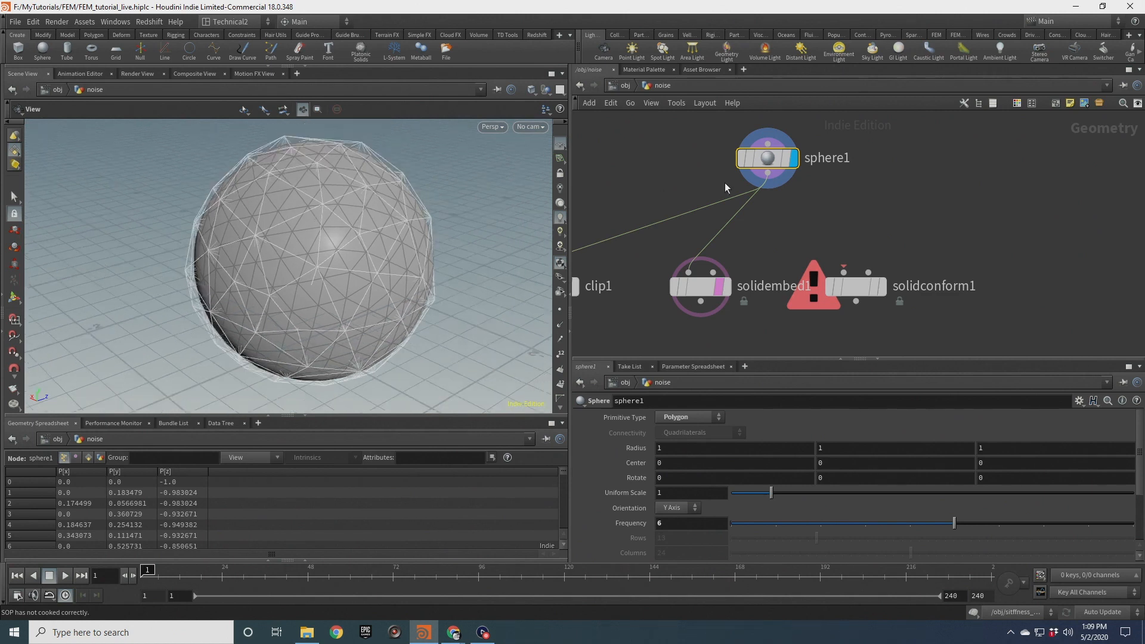
left_click_drag(768, 175, 843, 272)
middle_click_drag(914, 262, 875, 215)
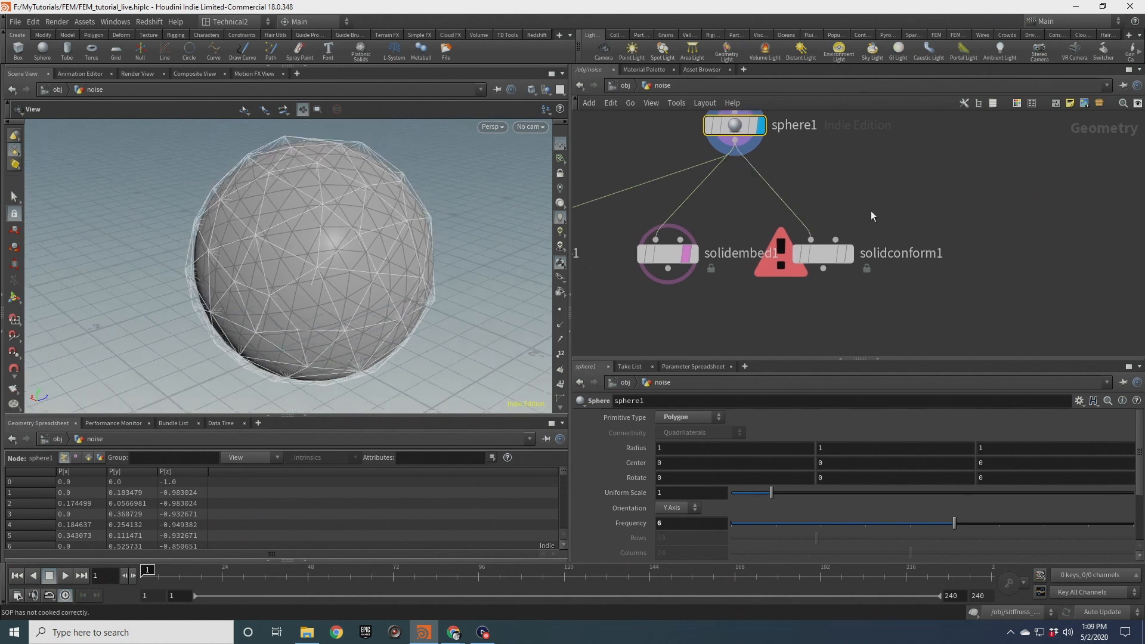
left_click(822, 253)
left_click(849, 254)
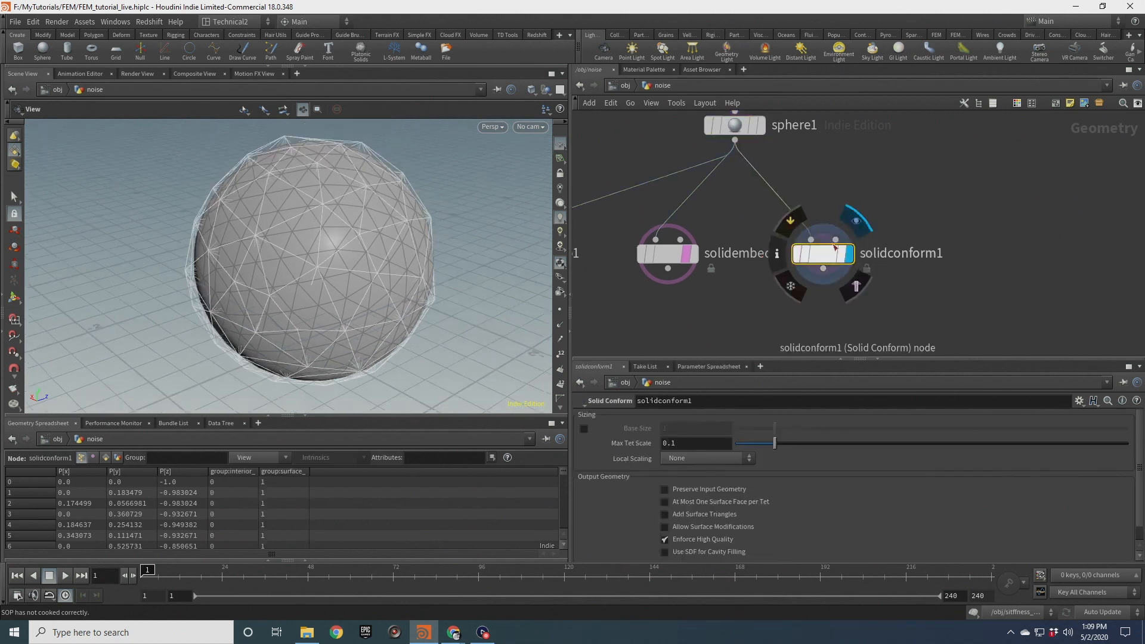
left_click(841, 255)
Inspect the conformed mesh and compare the node info of sphere1 and solidconform1
scroll(368, 238, "up", 4)
left_click_drag(368, 238, 367, 227)
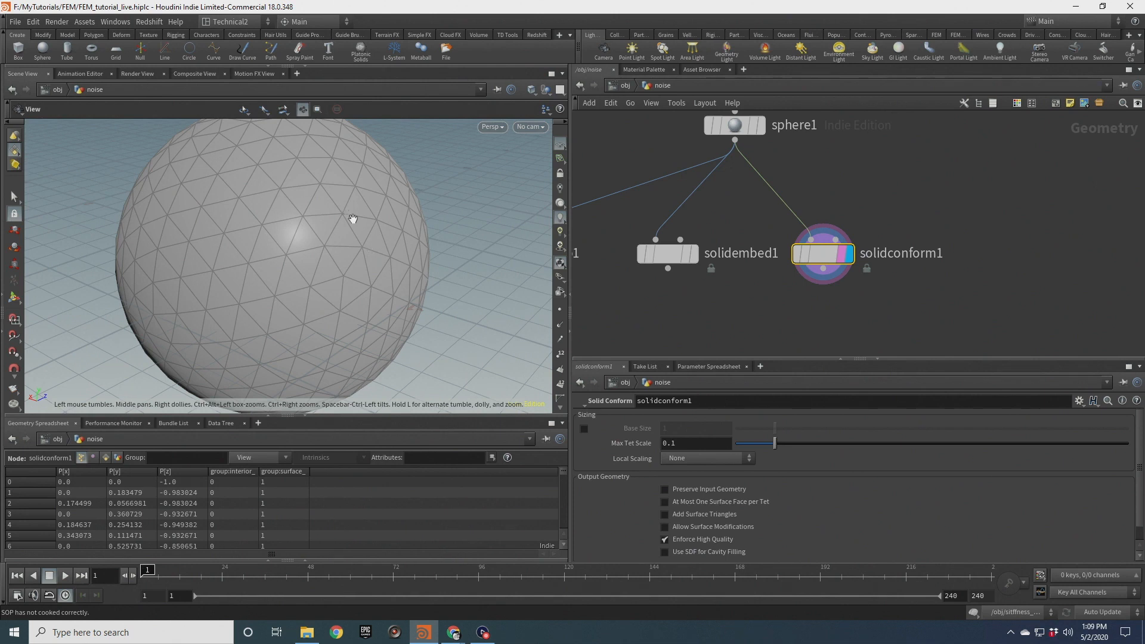
middle_click_drag(326, 248, 359, 251)
scroll(373, 217, "down", 3)
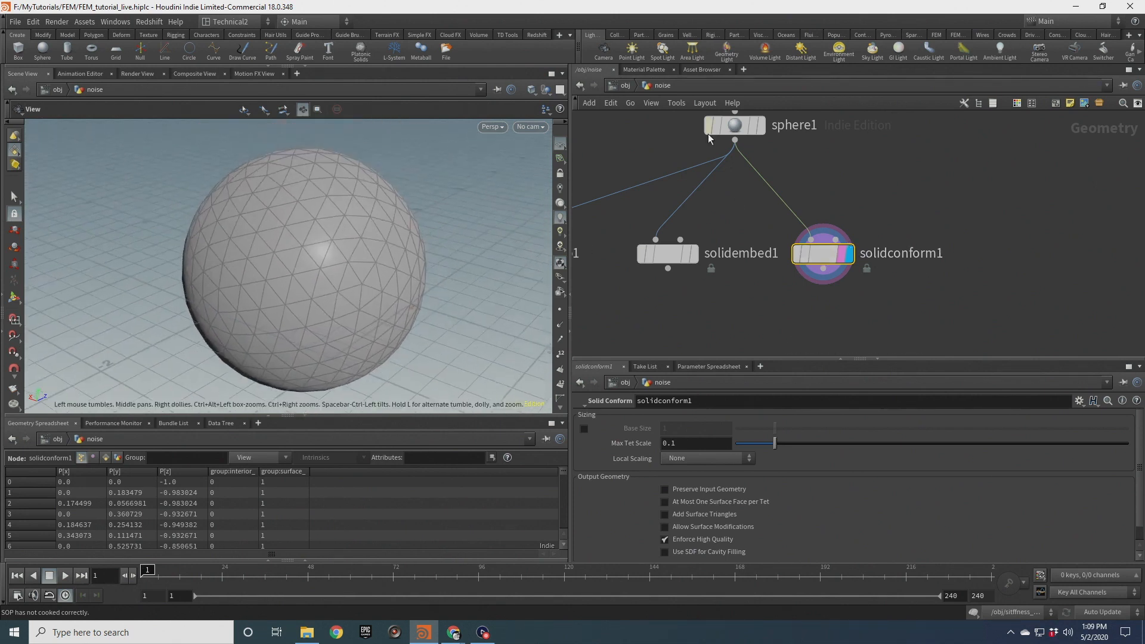
middle_click(738, 127)
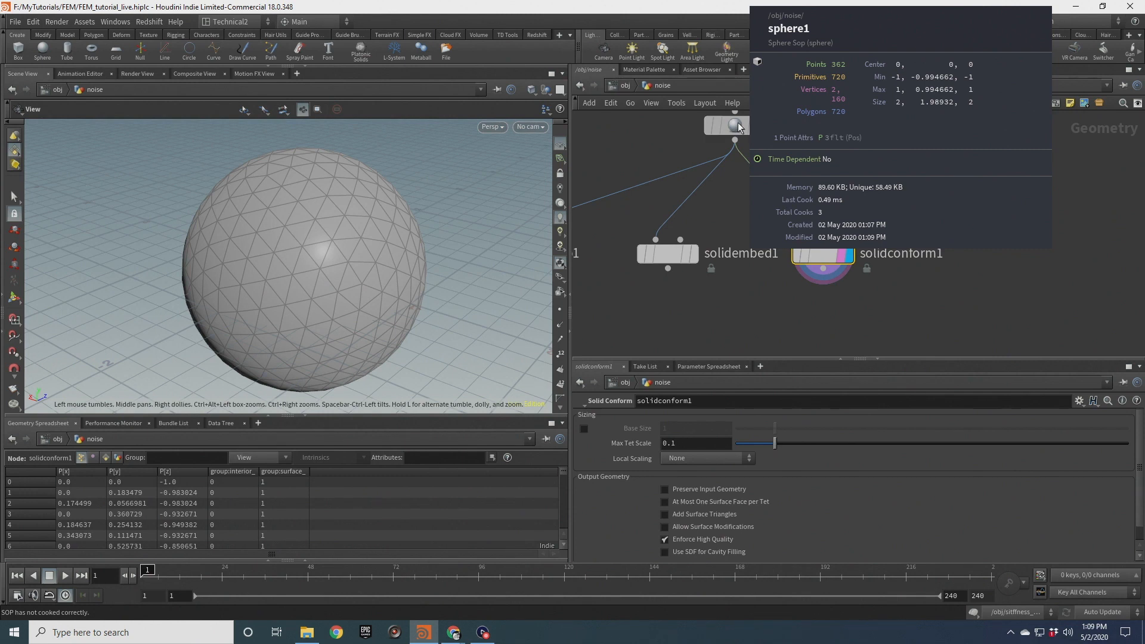
middle_click(824, 257)
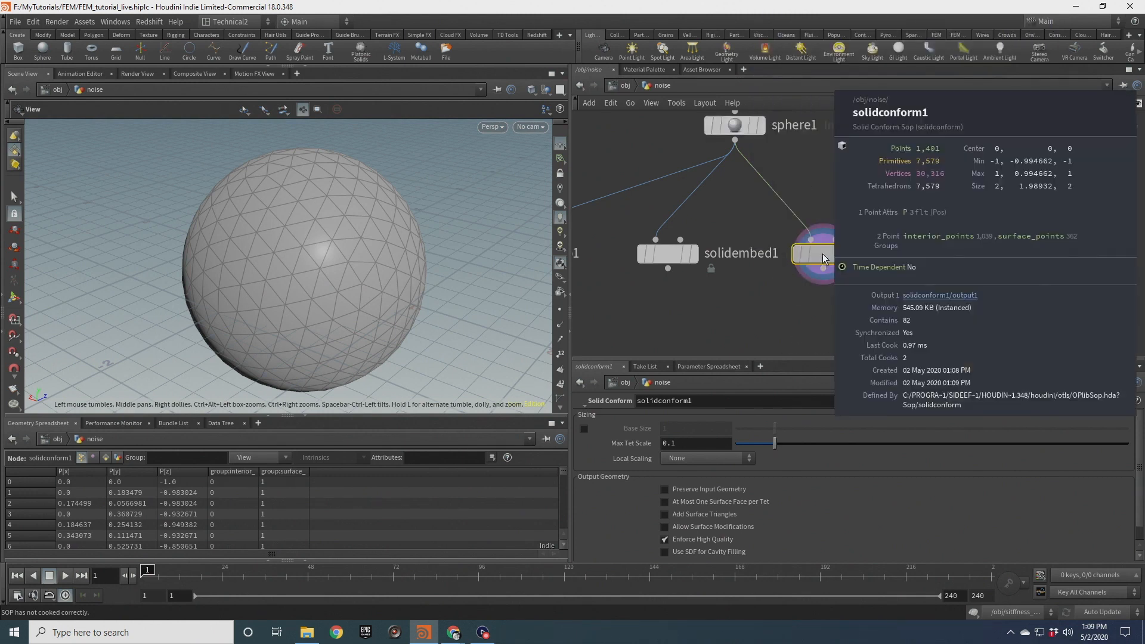
Wire Solid Conform into clip1 and set clip1 as the displayed node
middle_click_drag(748, 296, 838, 227)
left_click_drag(606, 186, 822, 273)
left_click_drag(914, 200, 822, 259)
left_click(844, 273)
left_click(826, 278)
Orbit around the clipped mesh to inspect its interior tetrahedra
left_click_drag(303, 281, 317, 324)
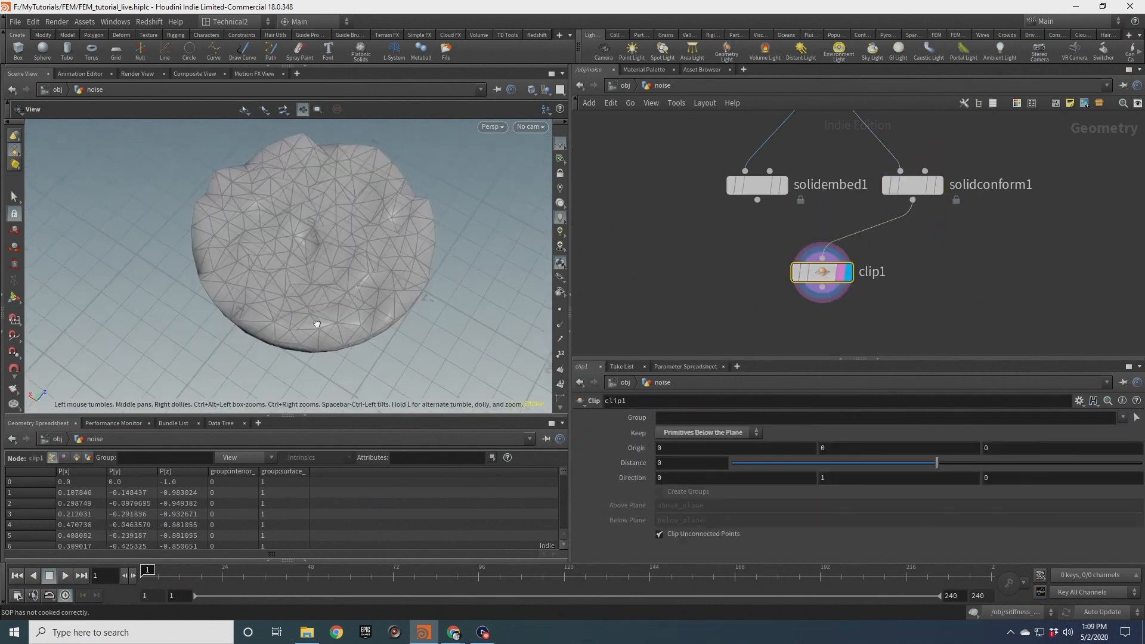
left_click_drag(375, 238, 423, 256)
scroll(302, 230, "up", 6)
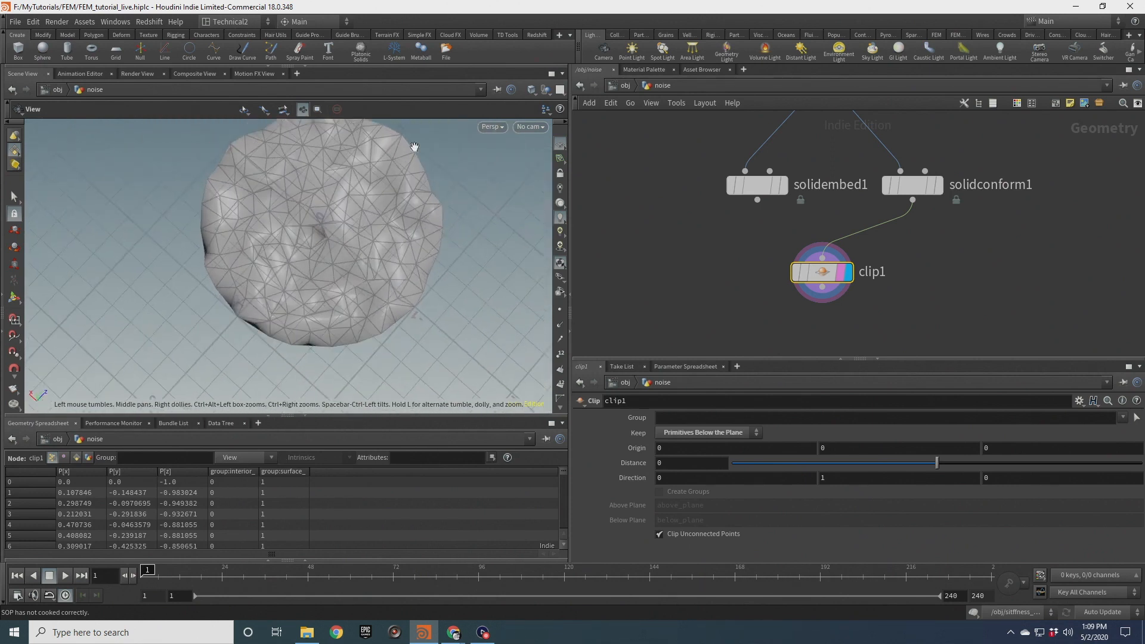
left_click_drag(360, 301, 378, 169)
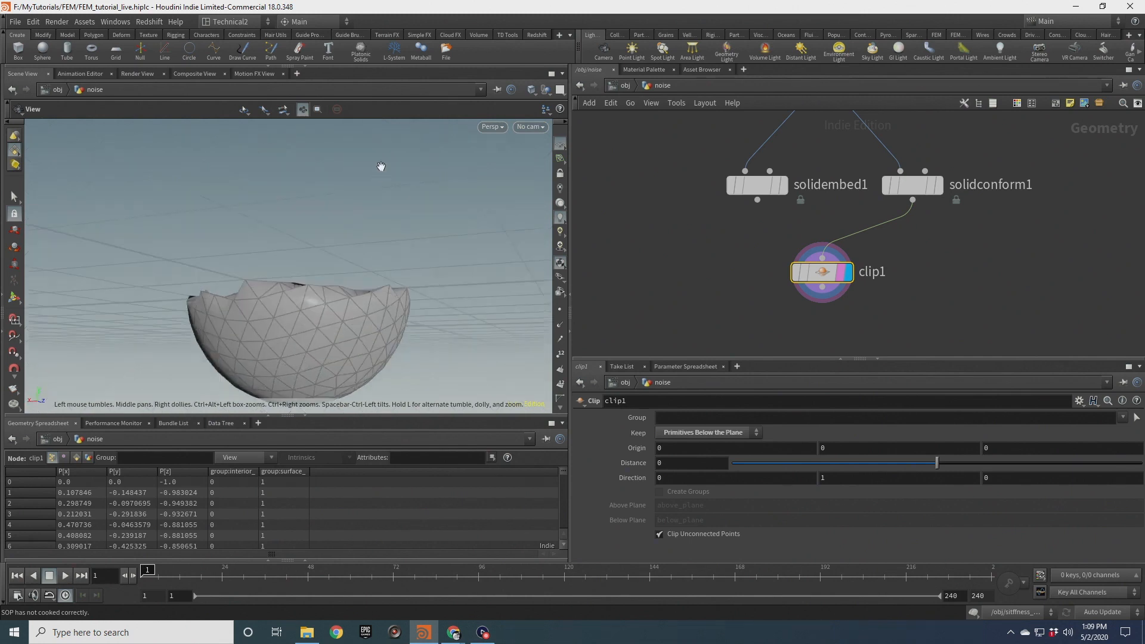
Display the sphere node and orbit around it to compare with the tetrahedral results
middle_click_drag(759, 191, 787, 200)
scroll(770, 154, "up", 2)
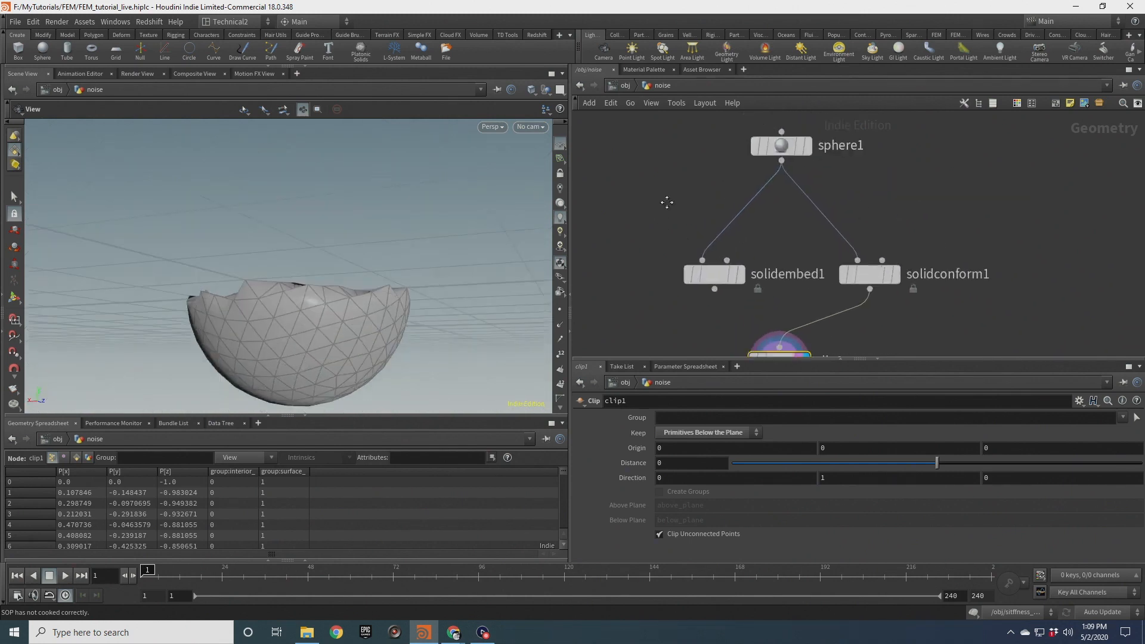
left_click(792, 164)
left_click(819, 165)
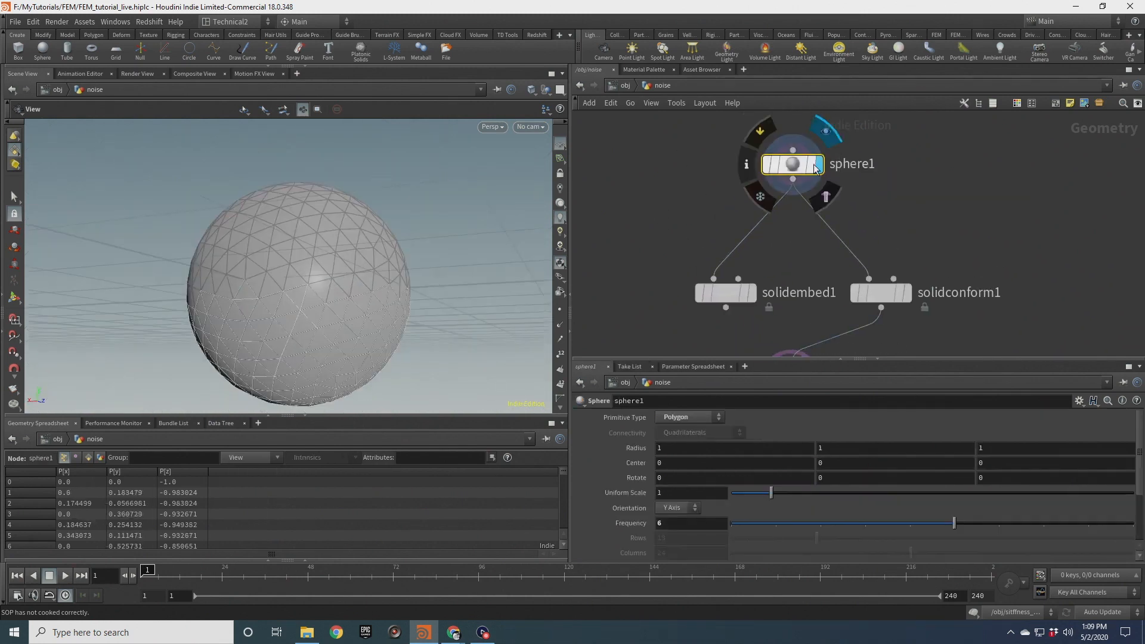
scroll(330, 240, "up", 3)
left_click_drag(330, 240, 395, 214)
left_click_drag(447, 248, 353, 282)
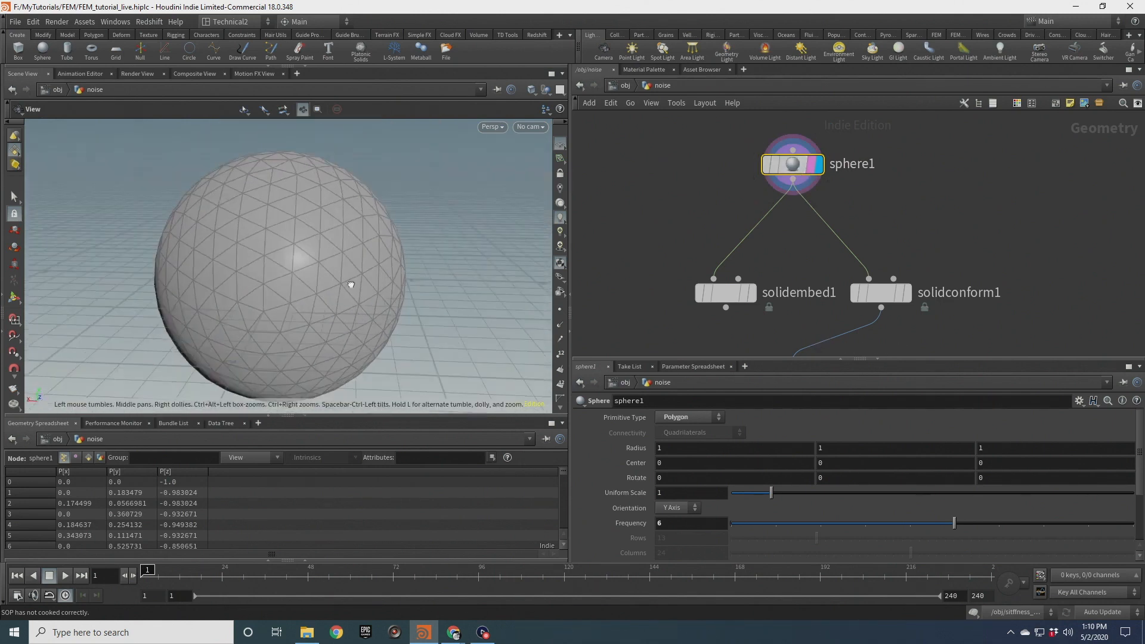
Display the Solid Conform node and orbit to examine its surface triangulation
middle_click_drag(861, 256, 836, 196)
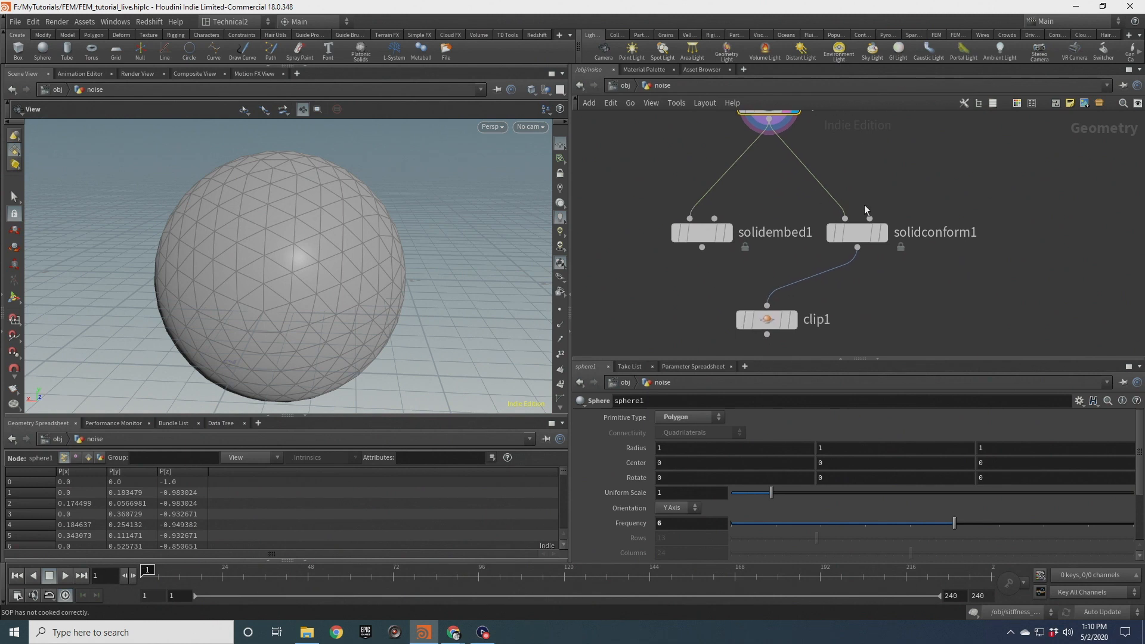
scroll(874, 232, "up", 2)
left_click(883, 233)
left_click(876, 239)
left_click_drag(312, 266, 334, 270)
middle_click_drag(245, 261, 284, 251)
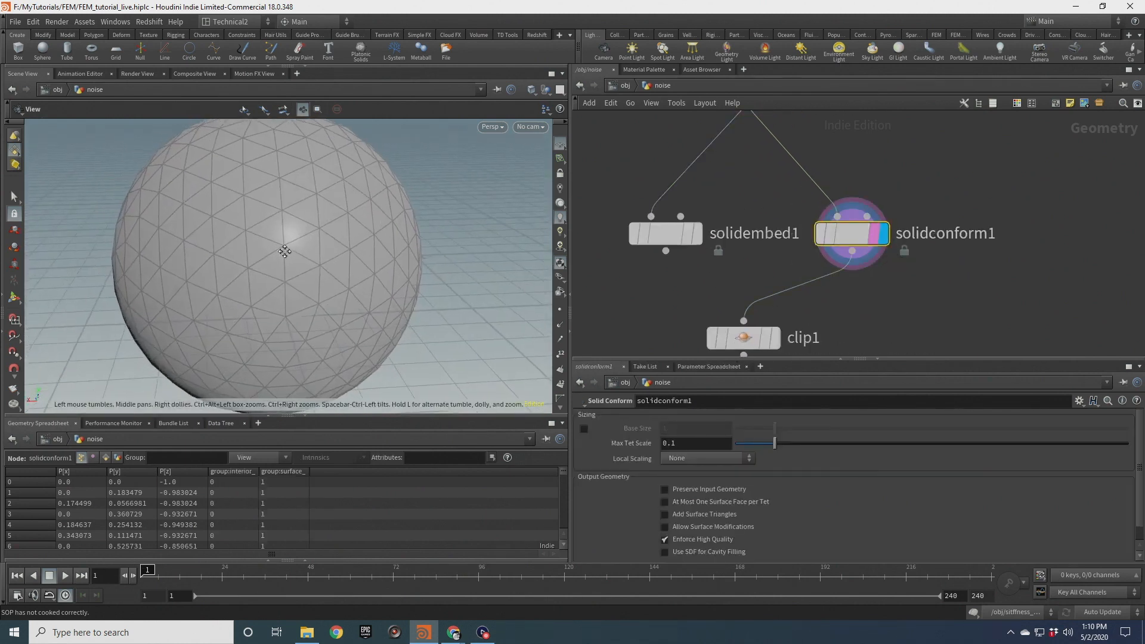
scroll(283, 250, "down", 2)
left_click_drag(306, 215, 340, 202)
middle_click_drag(340, 202, 380, 195)
scroll(699, 224, "up", 2)
Display the Solid Embed node and inspect its coarser mesh
left_click(697, 237)
left_click(688, 240)
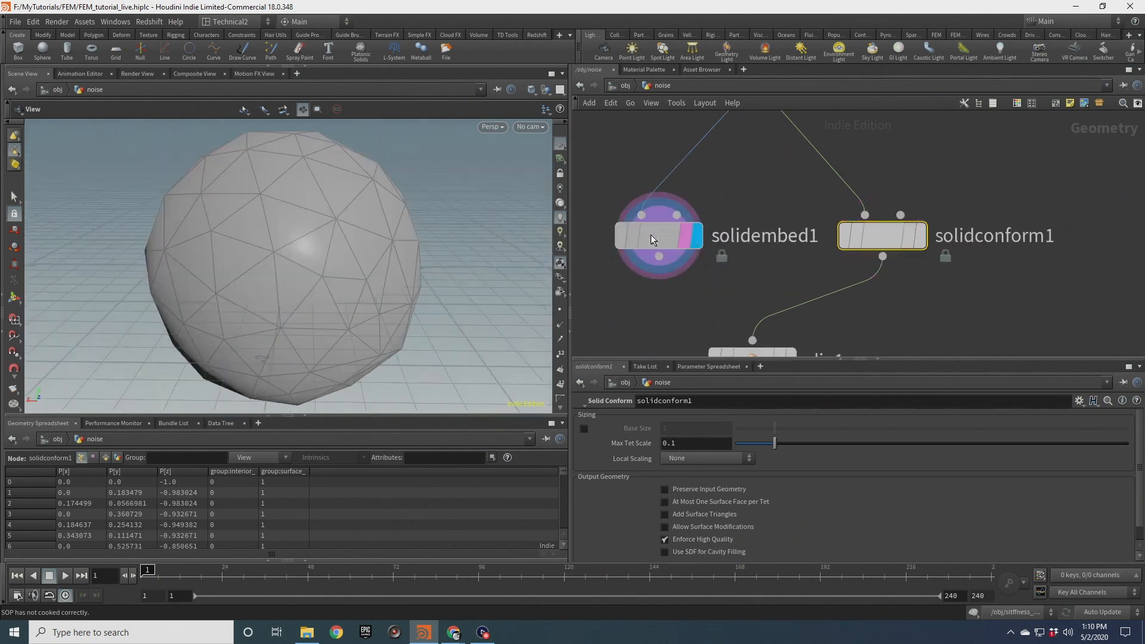
left_click(651, 235)
left_click_drag(312, 243, 402, 263)
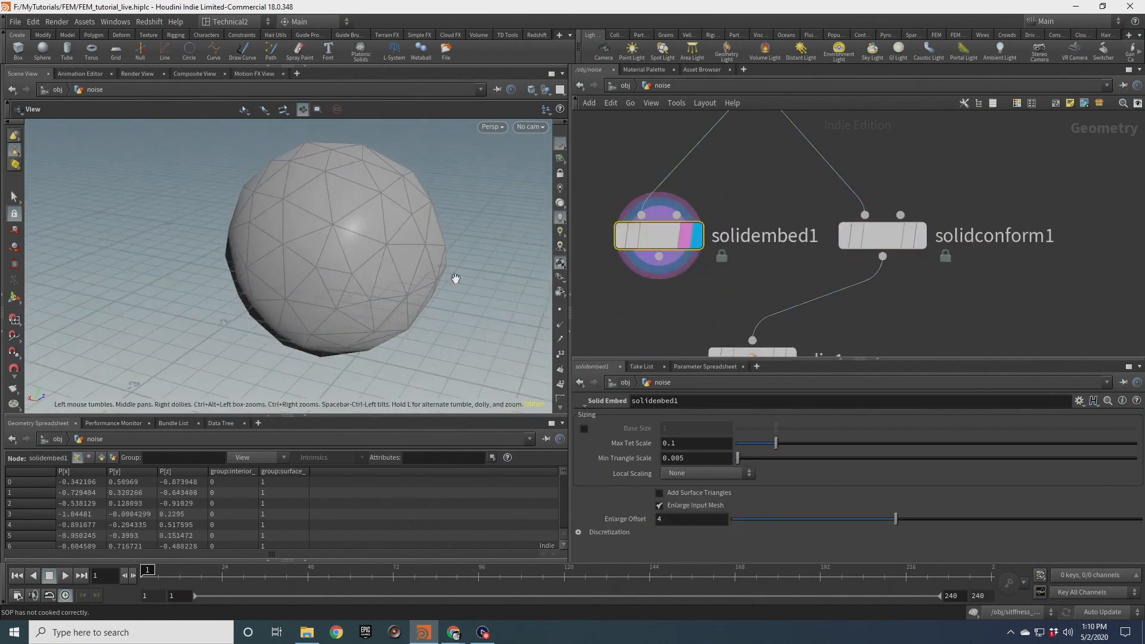
middle_click_drag(779, 186, 752, 177)
scroll(734, 173, "down", 3)
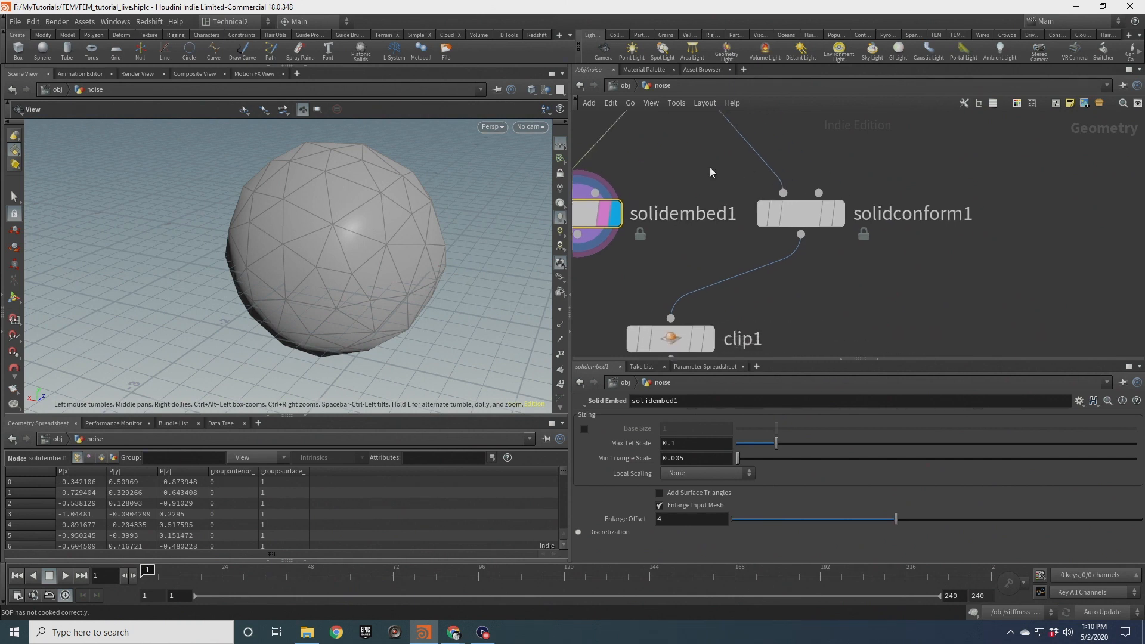
Display Solid Conform and then clip1, orbiting to view the cut mesh
left_click(784, 194)
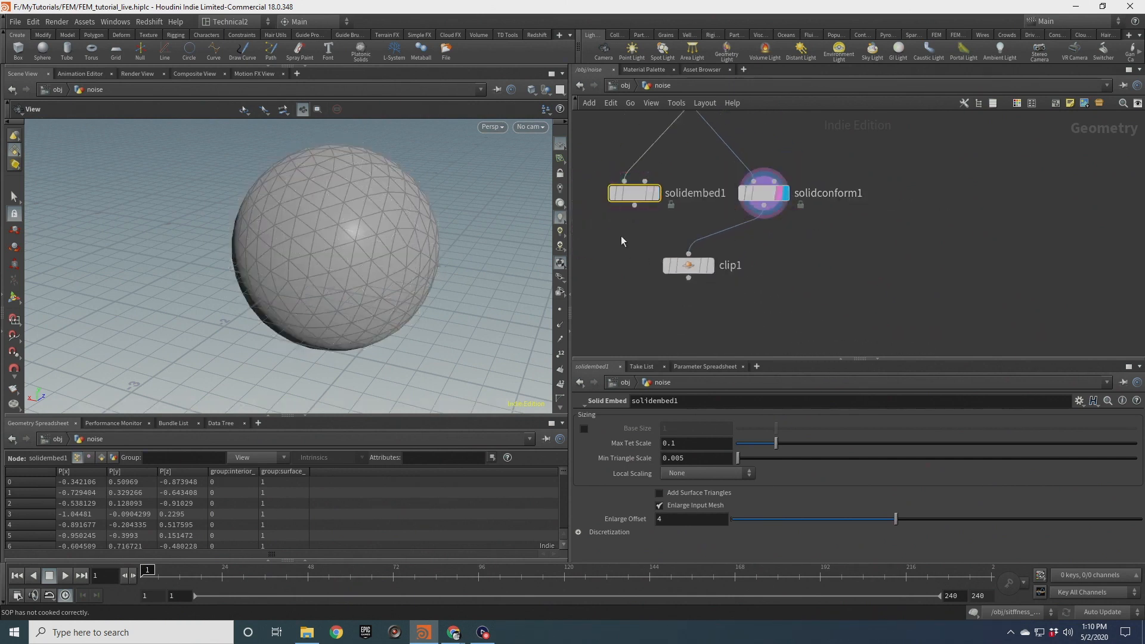
left_click(689, 264)
left_click(710, 265)
left_click_drag(358, 206, 346, 266)
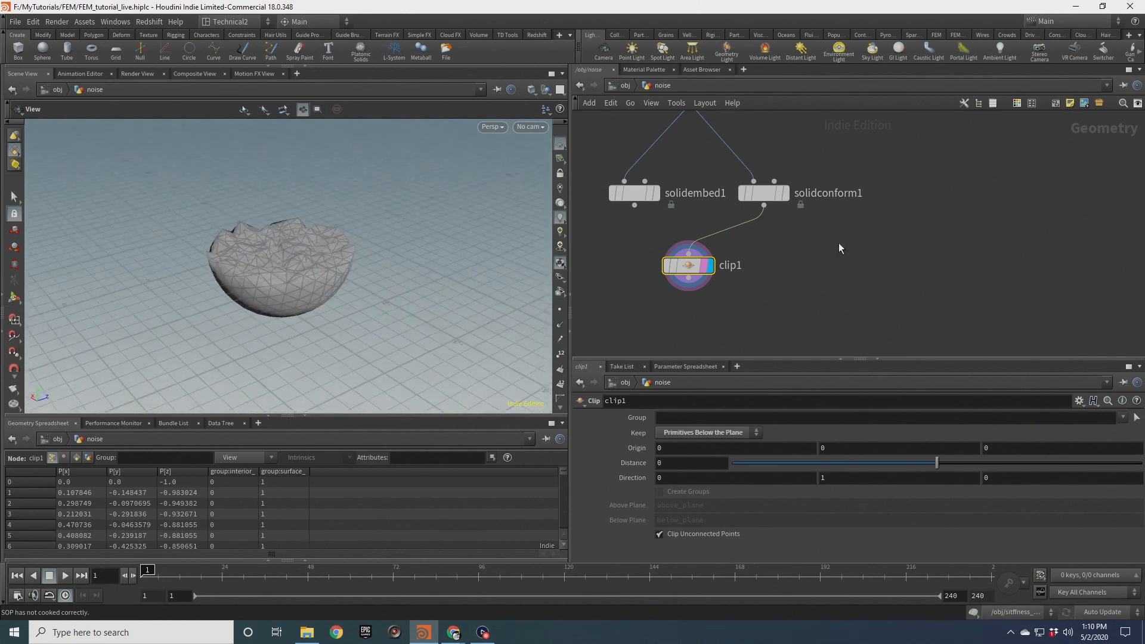
Add a Null node below Solid Conform and rename it FEM_GEO
left_click_drag(764, 205, 771, 287)
type("null")
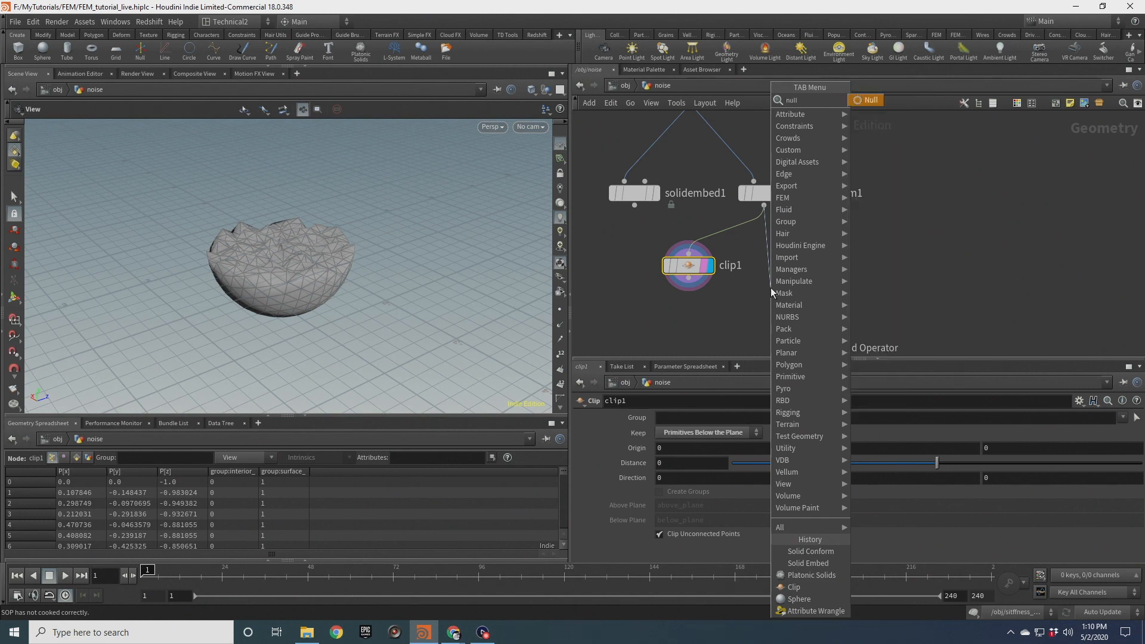
key("Return")
double_click(808, 288)
type("FE")
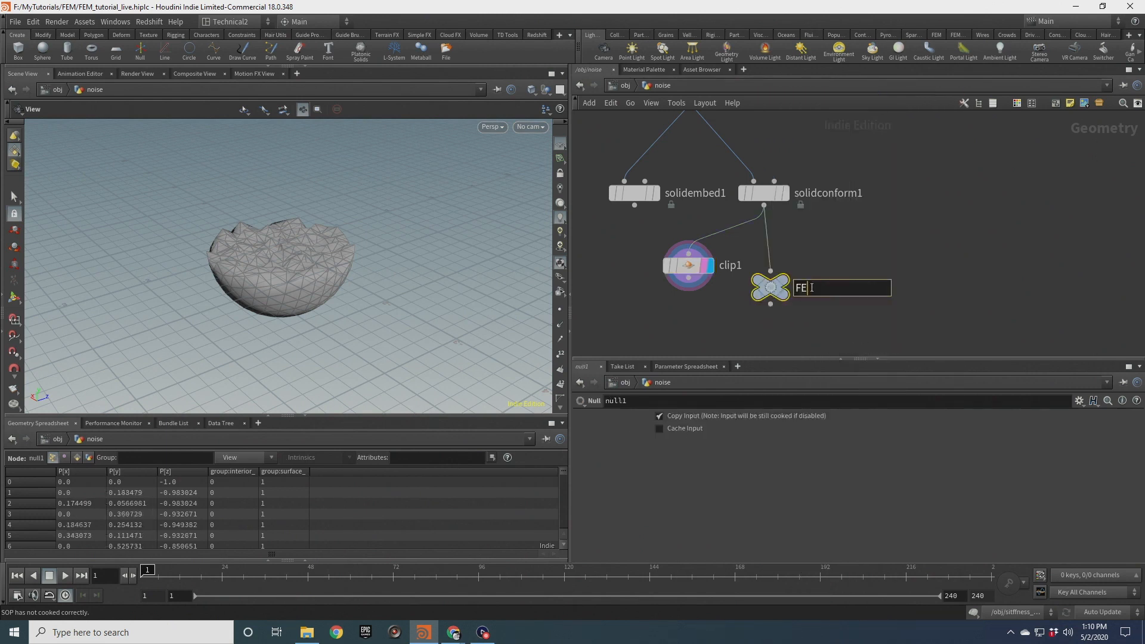
key("BackSpace")
left_click(867, 249)
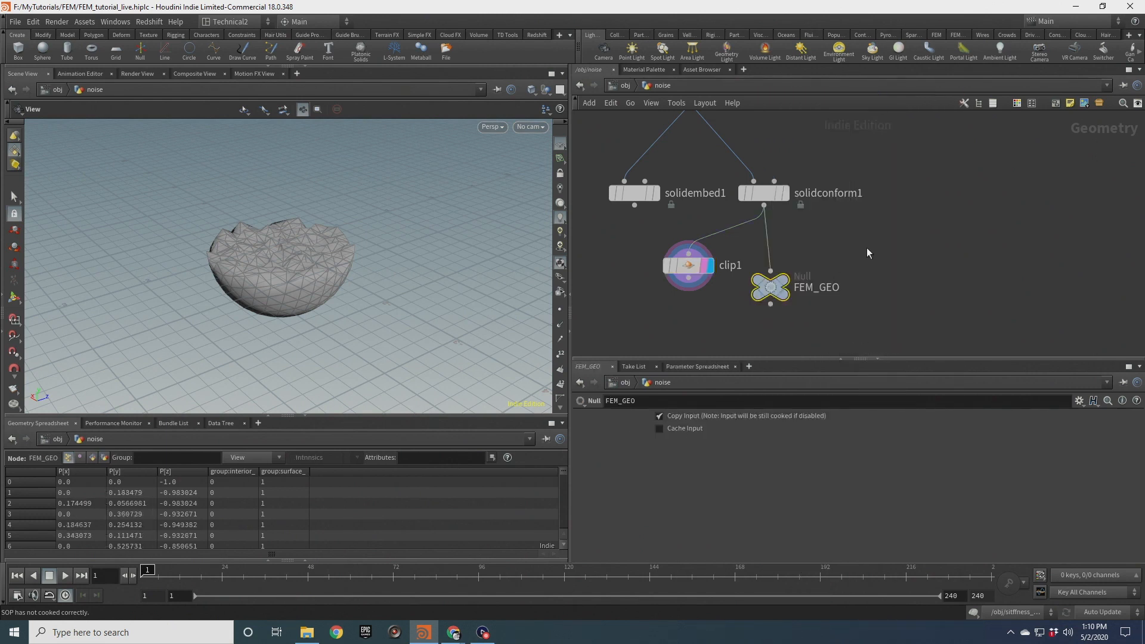
Reposition clip1 to the left of the FEM_GEO node
middle_click_drag(844, 232, 890, 225)
left_click_drag(727, 264, 650, 286)
left_click_drag(818, 280, 811, 278)
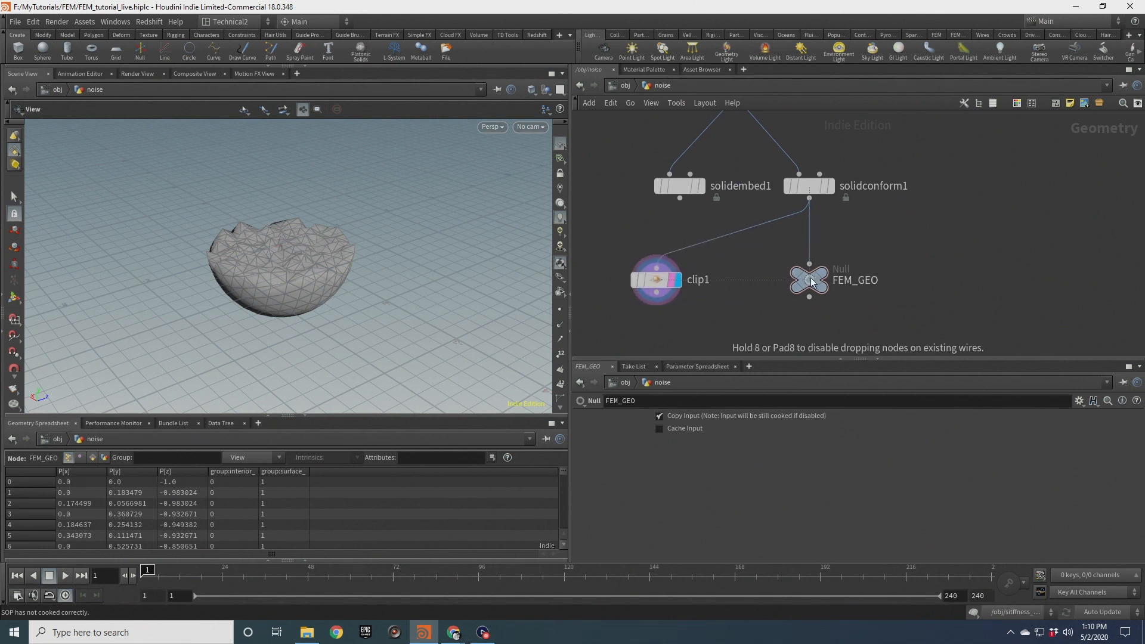
Orbit and zoom around the clipped mesh to examine its tetrahedral cross-section
left_click_drag(269, 275, 307, 288)
left_click(560, 145)
left_click_drag(319, 271, 332, 307)
scroll(310, 307, "up", 5)
scroll(309, 305, "down", 3)
left_click_drag(332, 259, 406, 208)
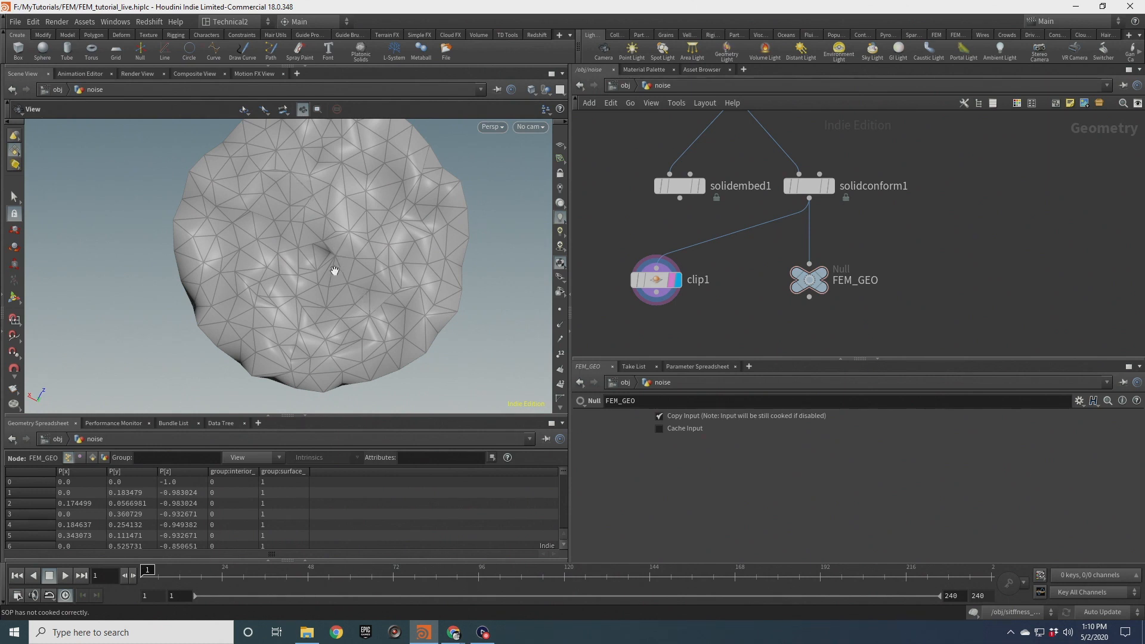
left_click_drag(332, 269, 369, 196)
left_click_drag(343, 270, 315, 263)
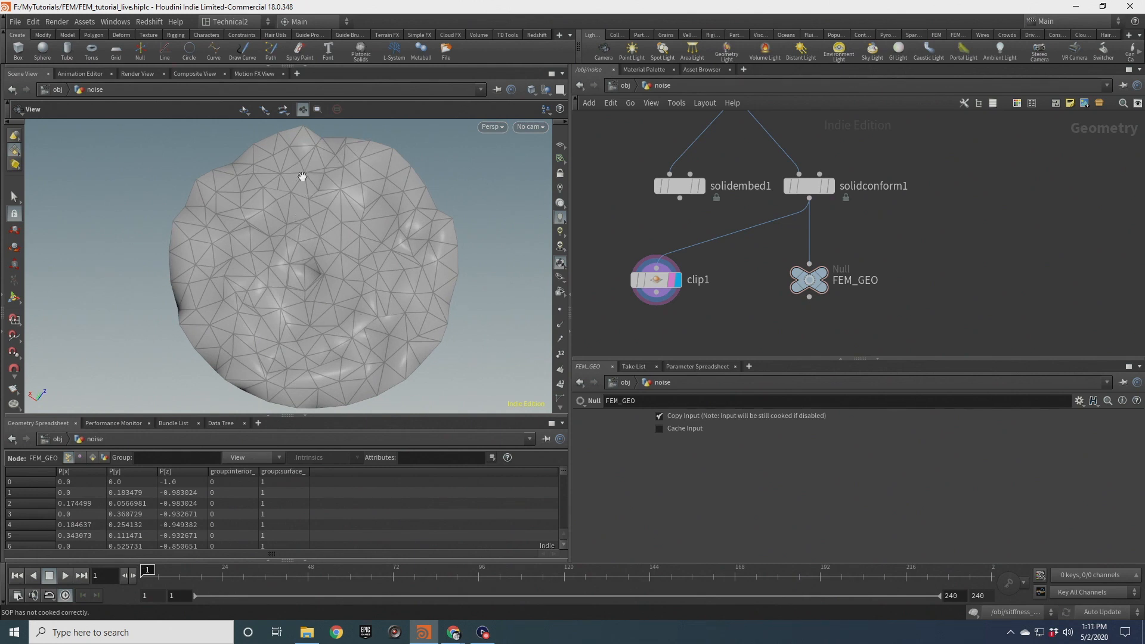
left_click_drag(348, 304, 381, 312)
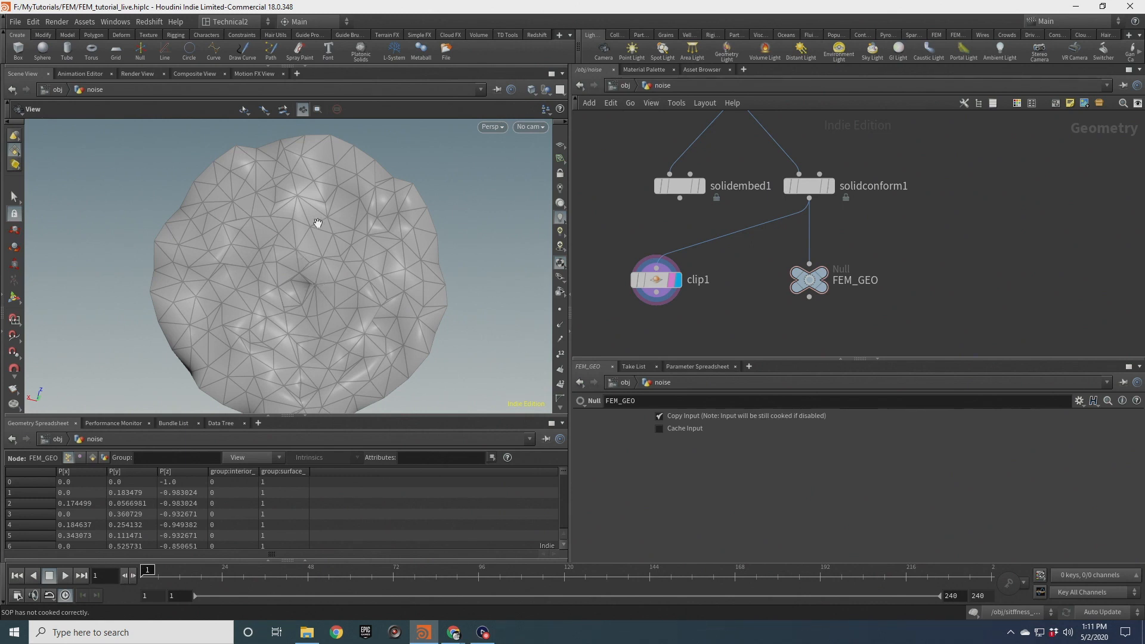
left_click_drag(338, 286, 346, 310)
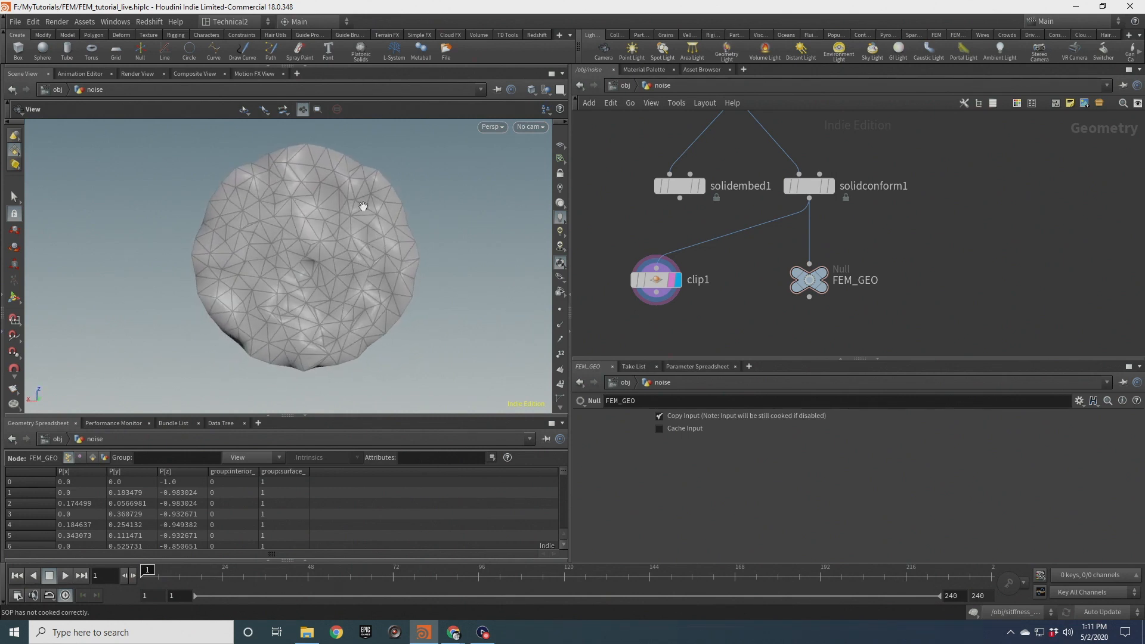
middle_click_drag(332, 235, 324, 251)
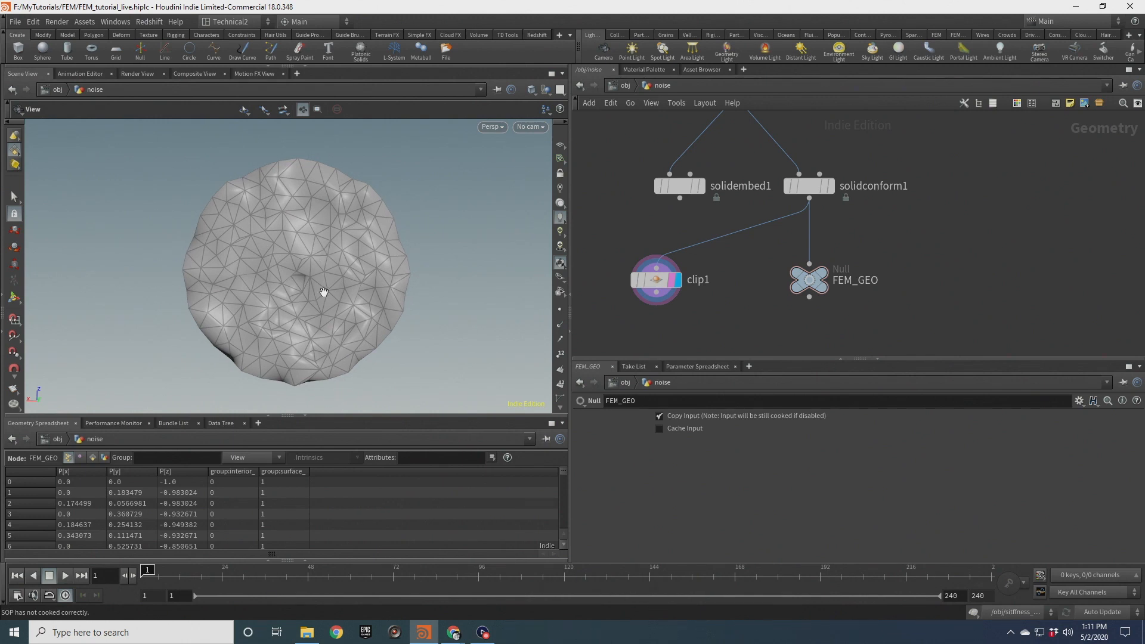
left_click_drag(337, 324, 383, 212)
middle_click_drag(339, 317, 343, 262)
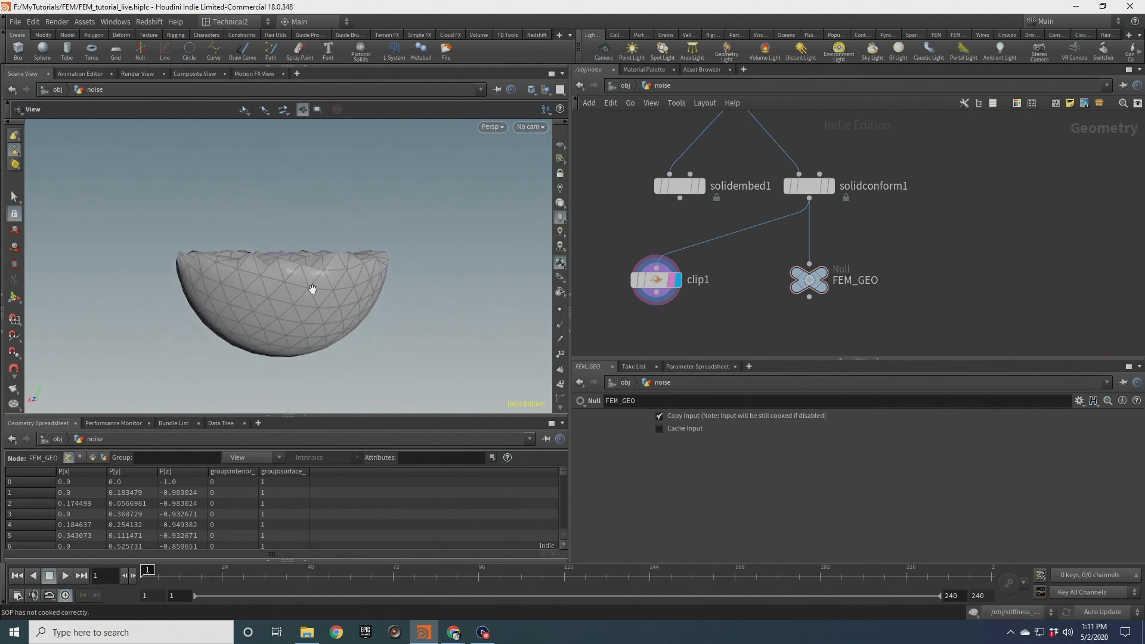
left_click_drag(340, 266, 356, 226)
left_click_drag(299, 310, 332, 326)
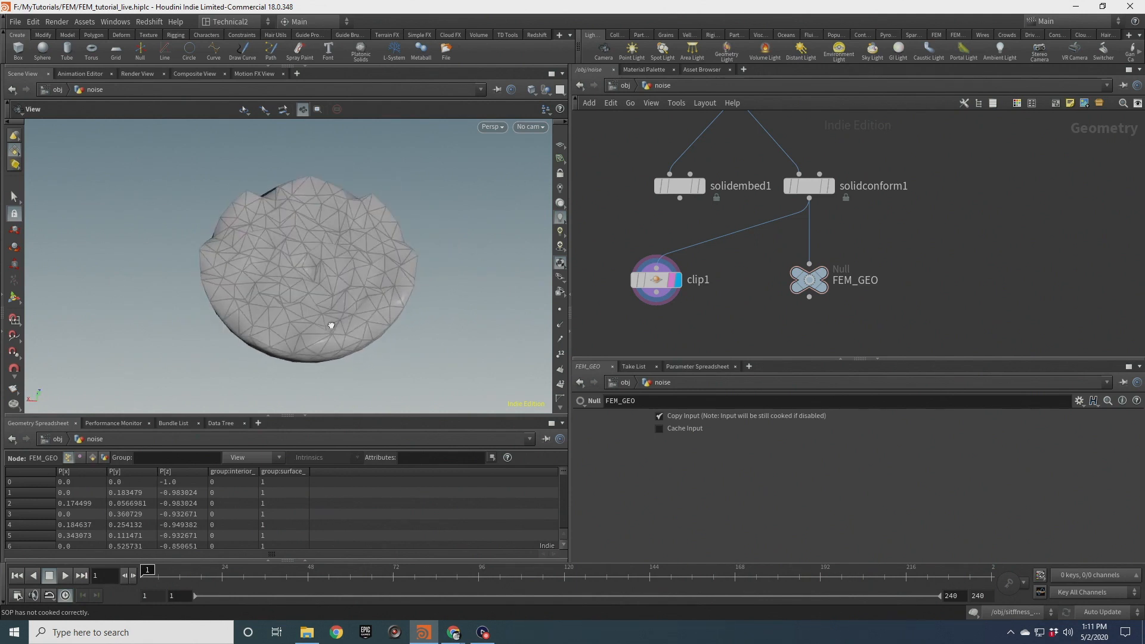
Insert an Attribute Wrangle node on the wire between solidconform1 and FEM_GEO
middle_click_drag(832, 235, 830, 167)
left_click_drag(809, 215, 809, 297)
key("Tab")
type("attribw")
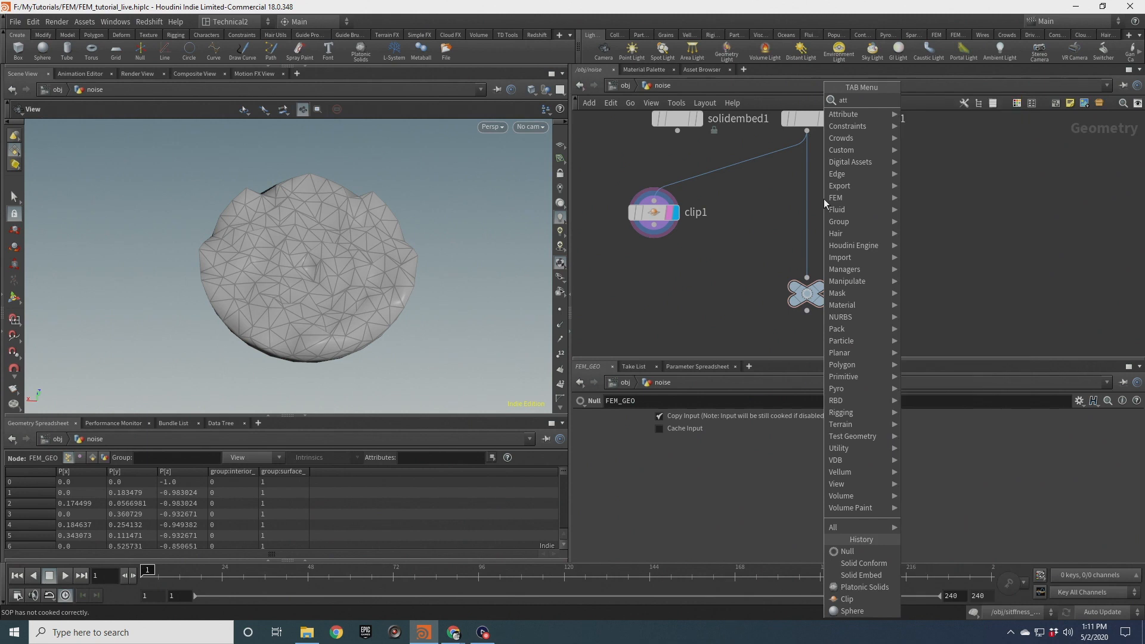
key("Return")
key("Return")
mouse_move(824, 199)
left_mouse_down()
mouse_move(808, 200)
mouse_move(813, 192)
left_mouse_up()
left_click(672, 516)
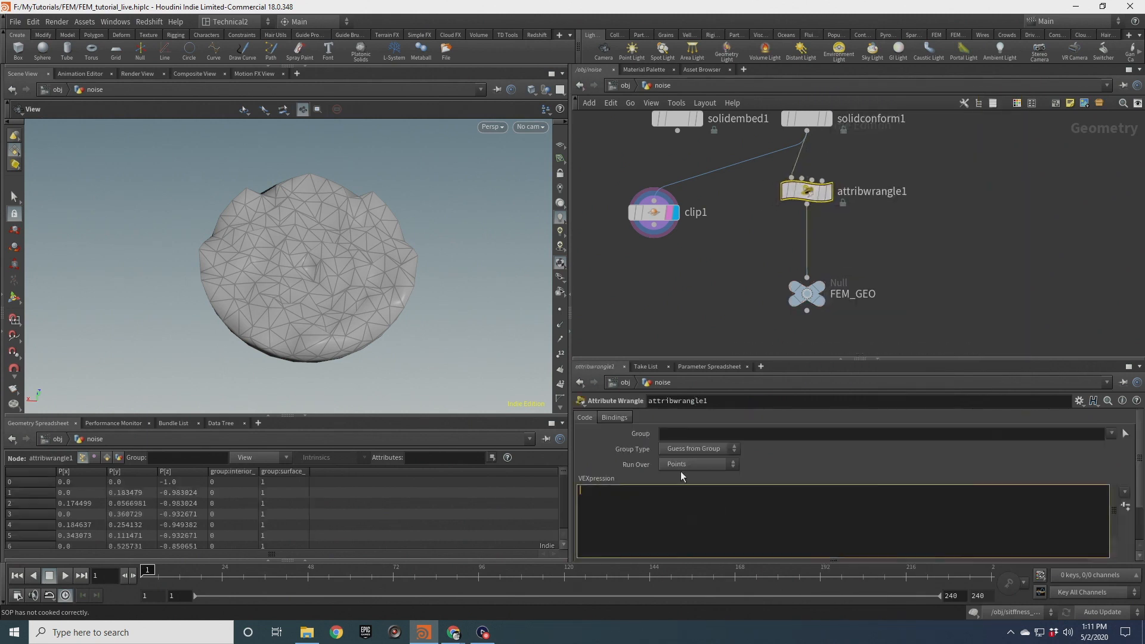
Write VEX in the wrangle setting v@materialW to {0,0,1};
type("v@materialW")
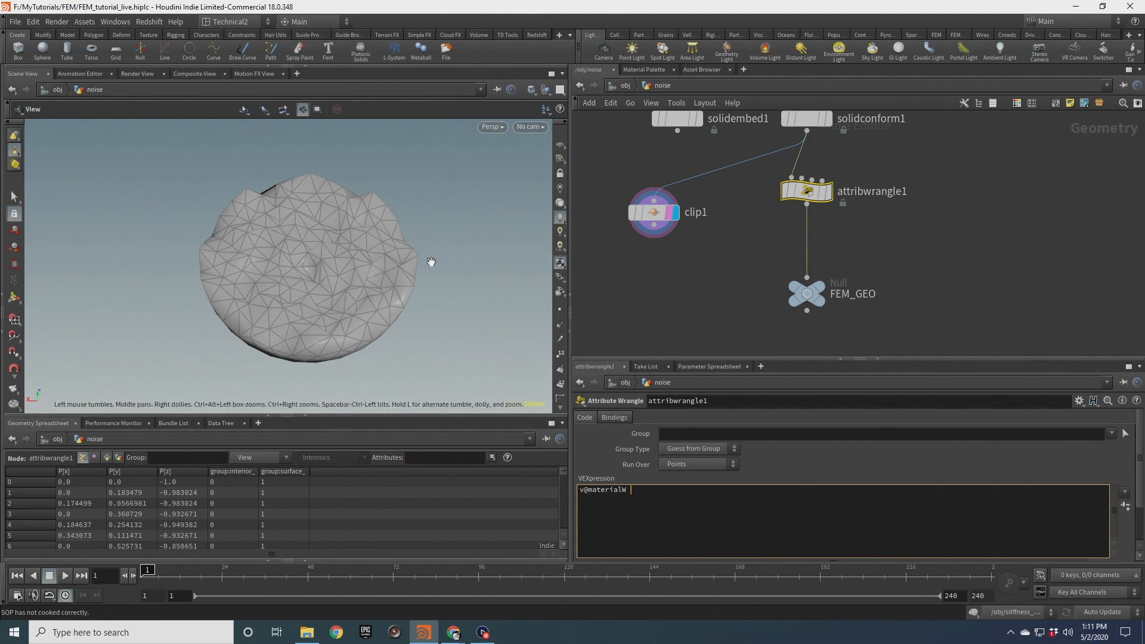
left_click_drag(353, 241, 296, 258)
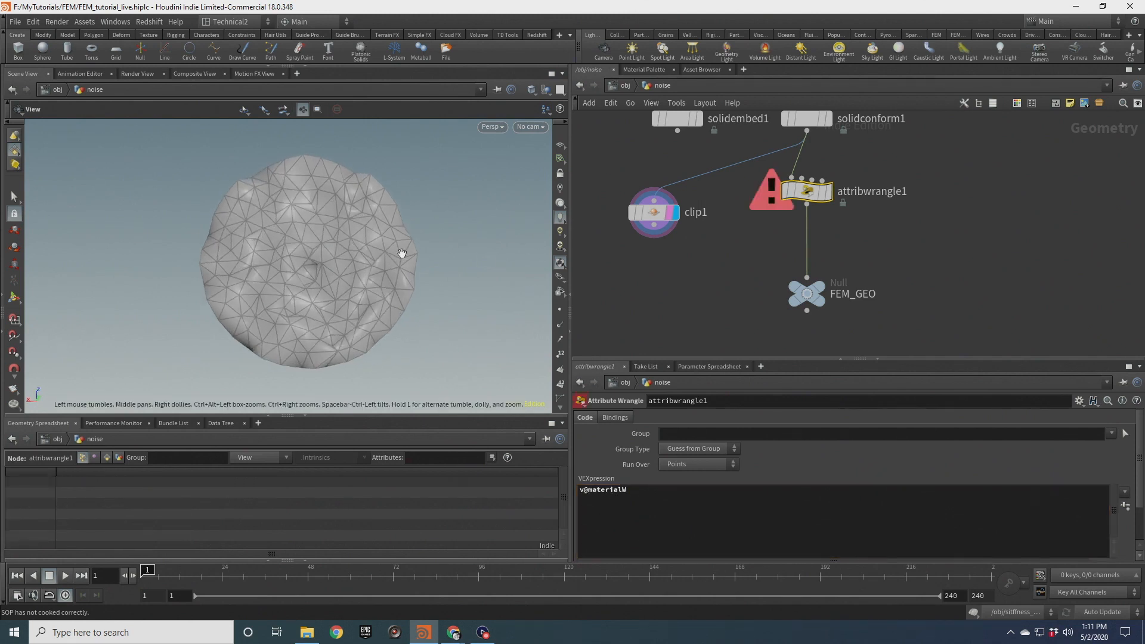
left_click_drag(343, 309, 375, 238)
middle_click_drag(322, 329, 330, 287)
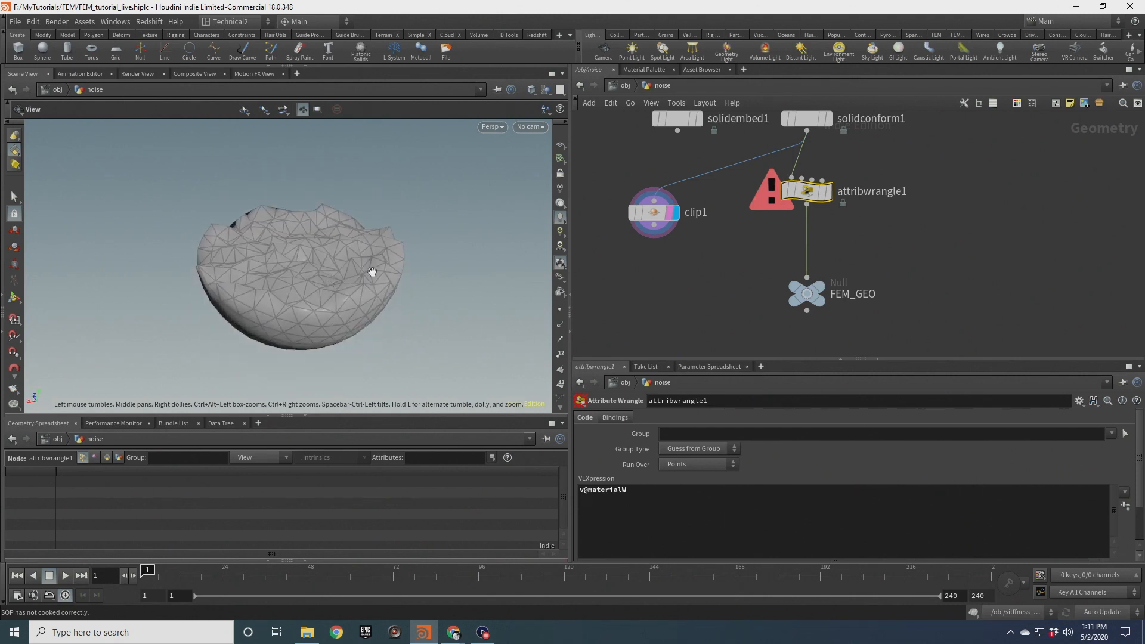
left_click_drag(281, 282, 326, 290)
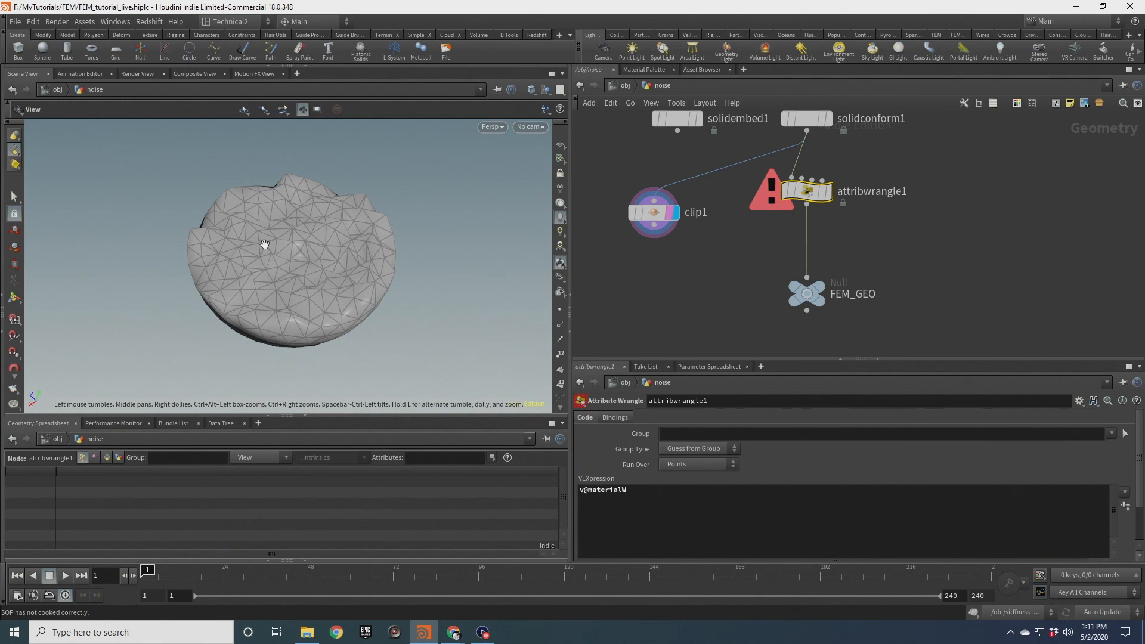
left_click_drag(308, 269, 329, 259)
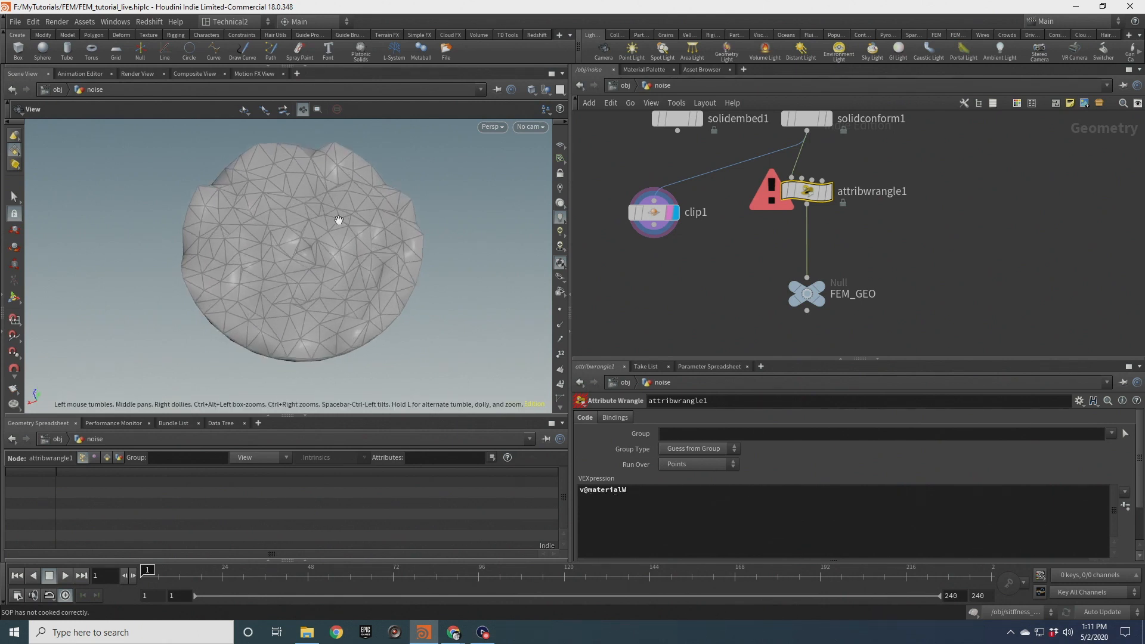
left_click(638, 489)
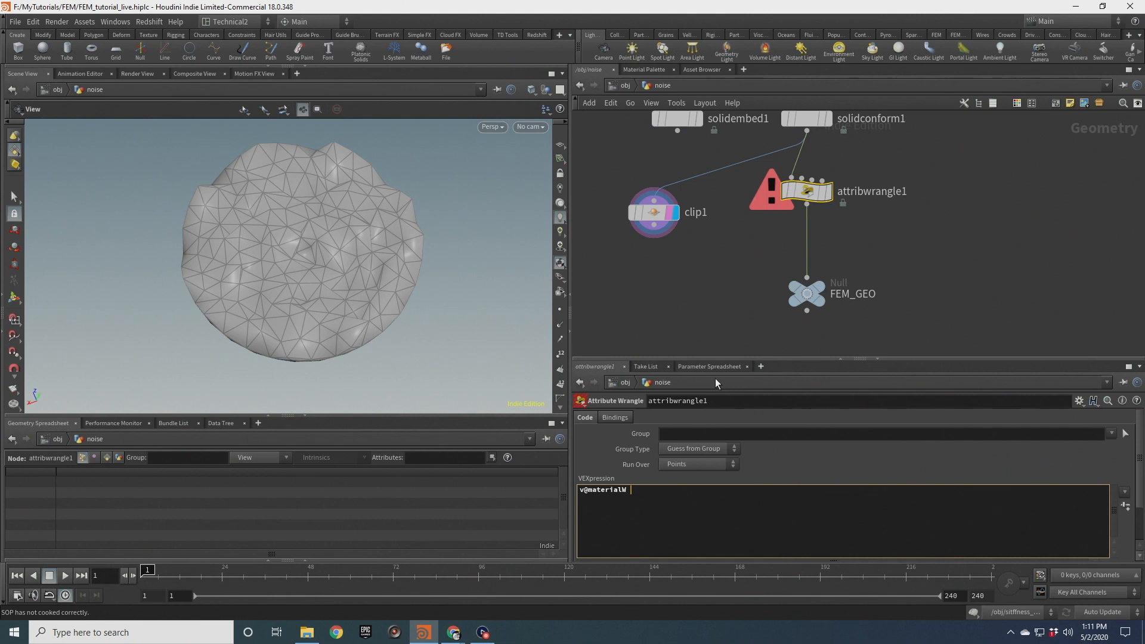
type("= {0,0,1};")
key("BackSpace")
type(";")
left_click(668, 304)
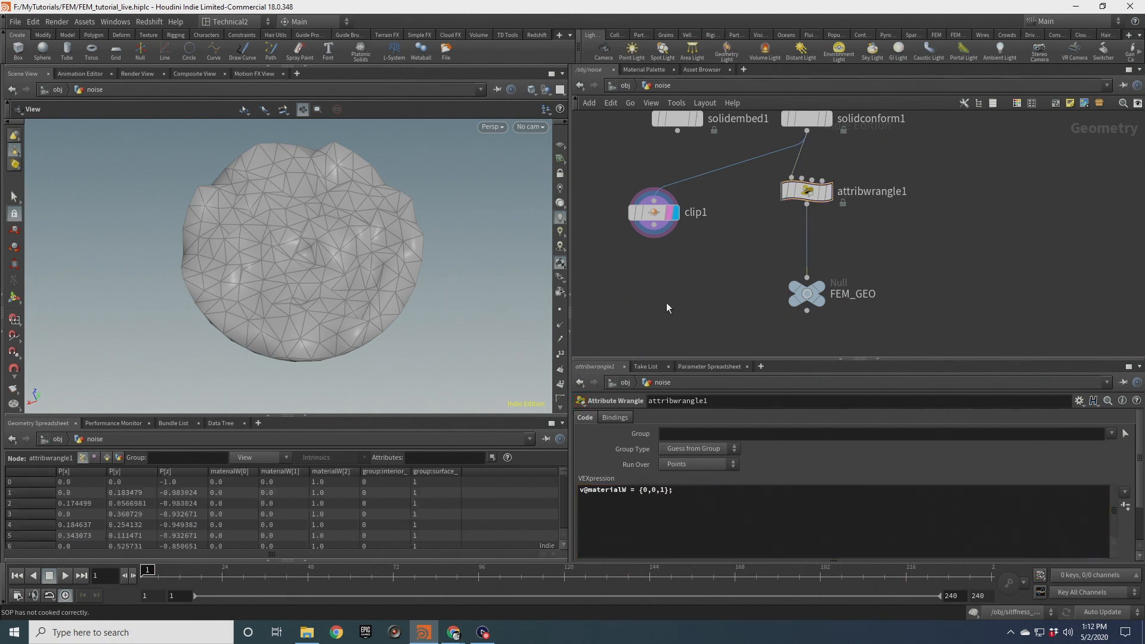
scroll(366, 292, "down", 2)
left_click_drag(366, 292, 368, 245)
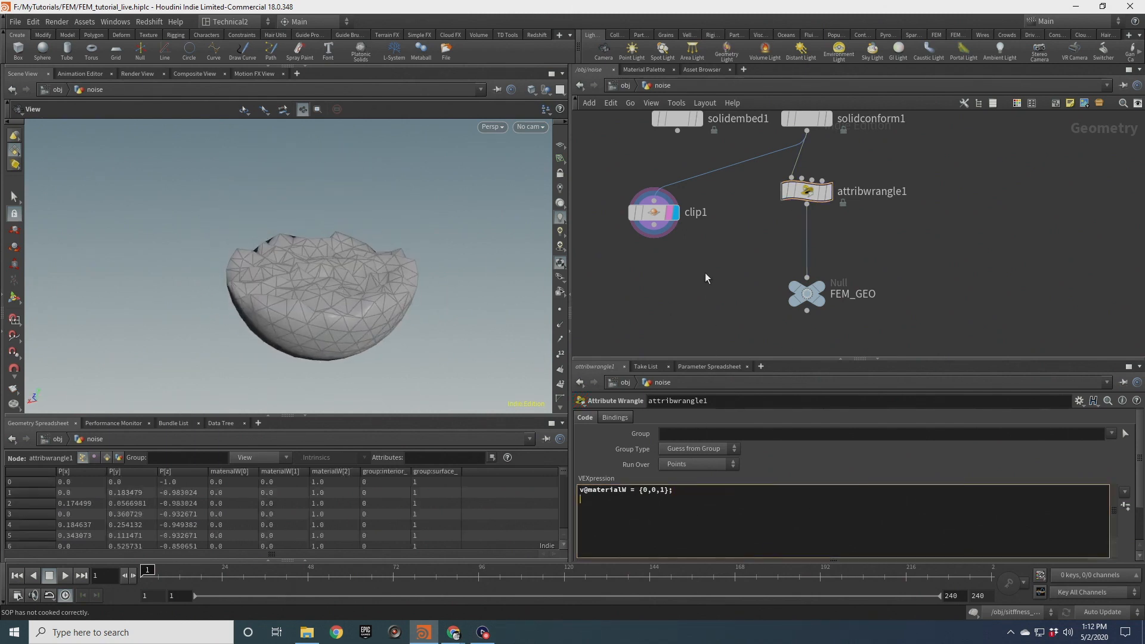
type("@fiberscale =")
left_click_drag(358, 308, 349, 310)
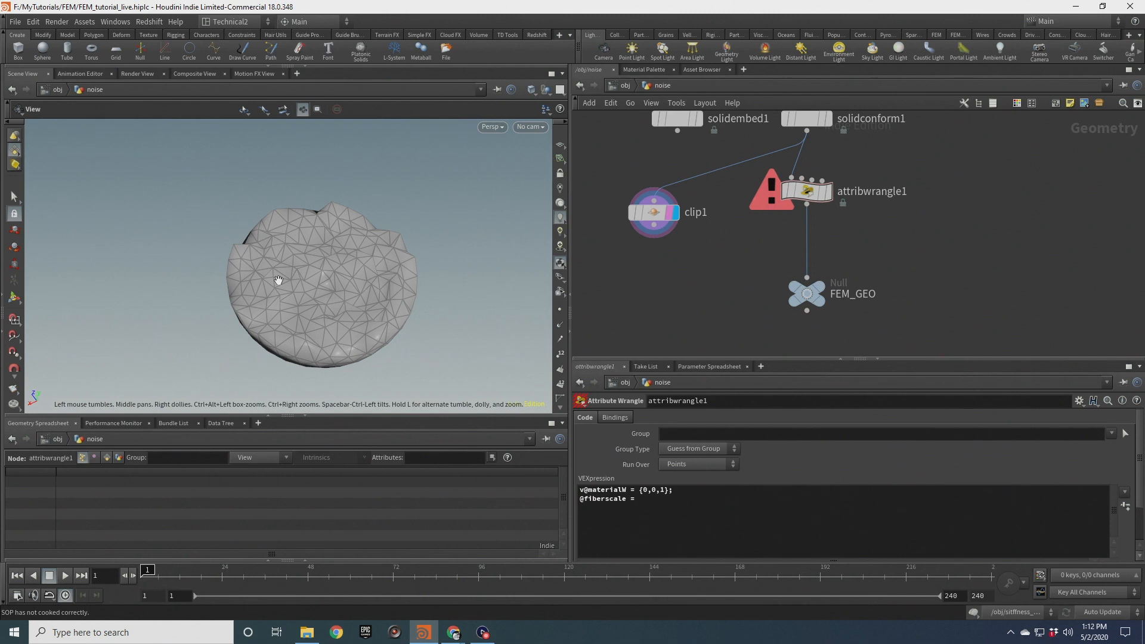
left_click_drag(628, 490, 585, 492)
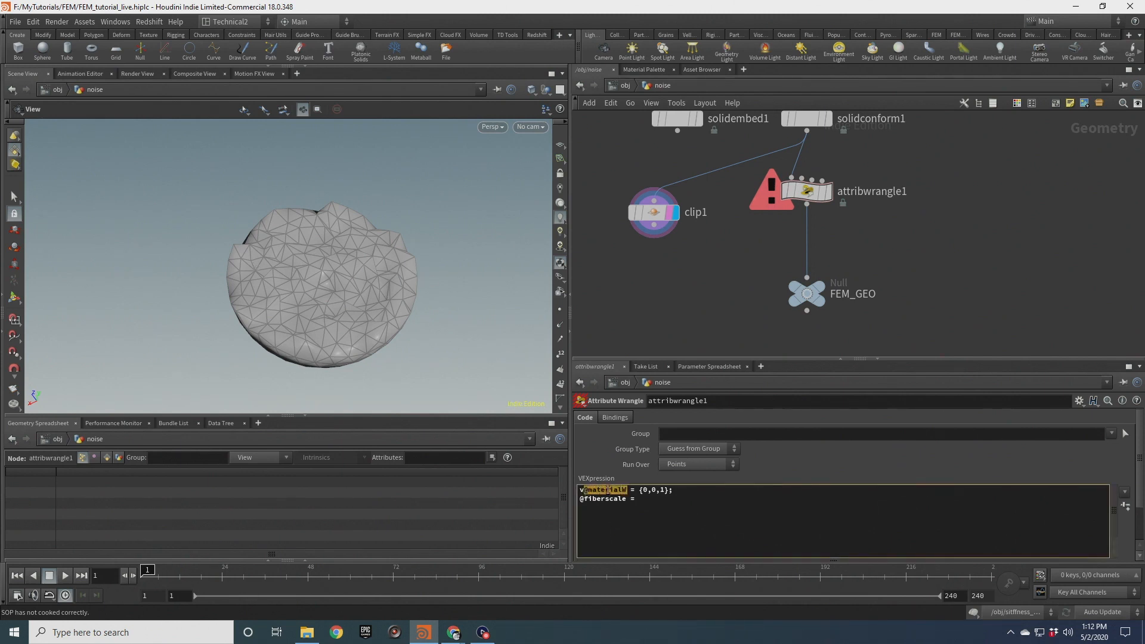
left_click_drag(364, 270, 359, 241)
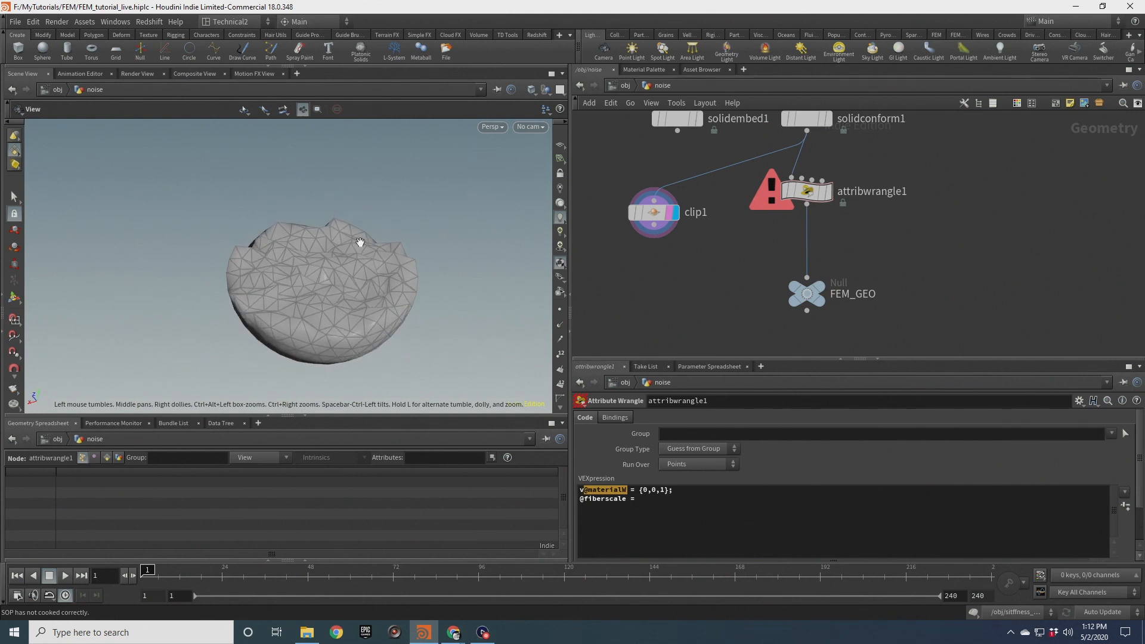
left_click_drag(346, 288, 344, 318)
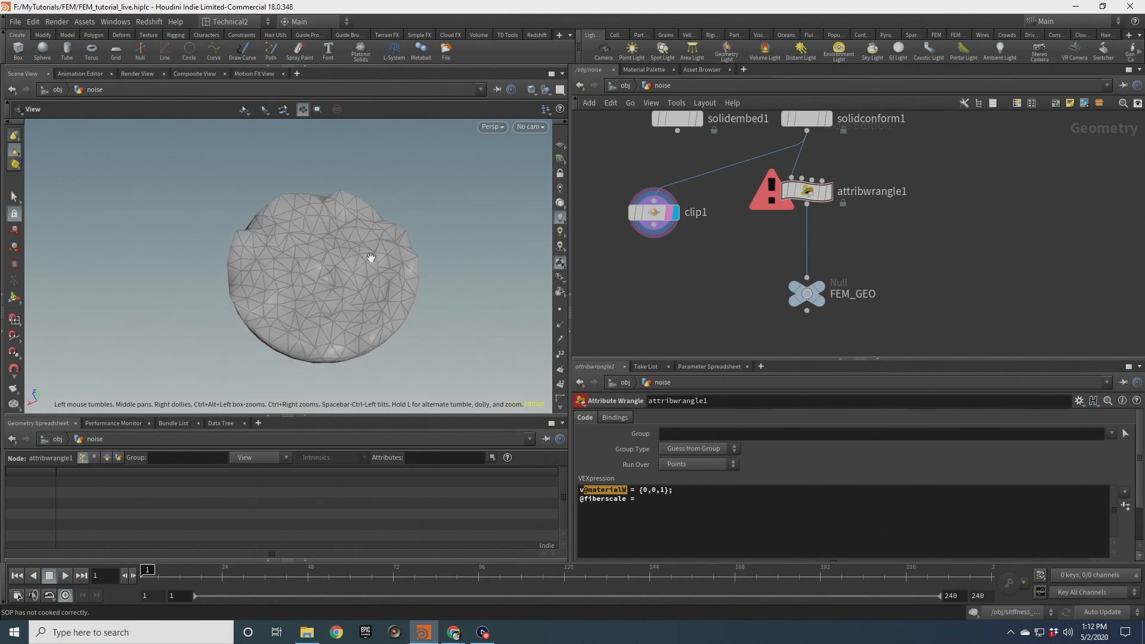
left_click(647, 501)
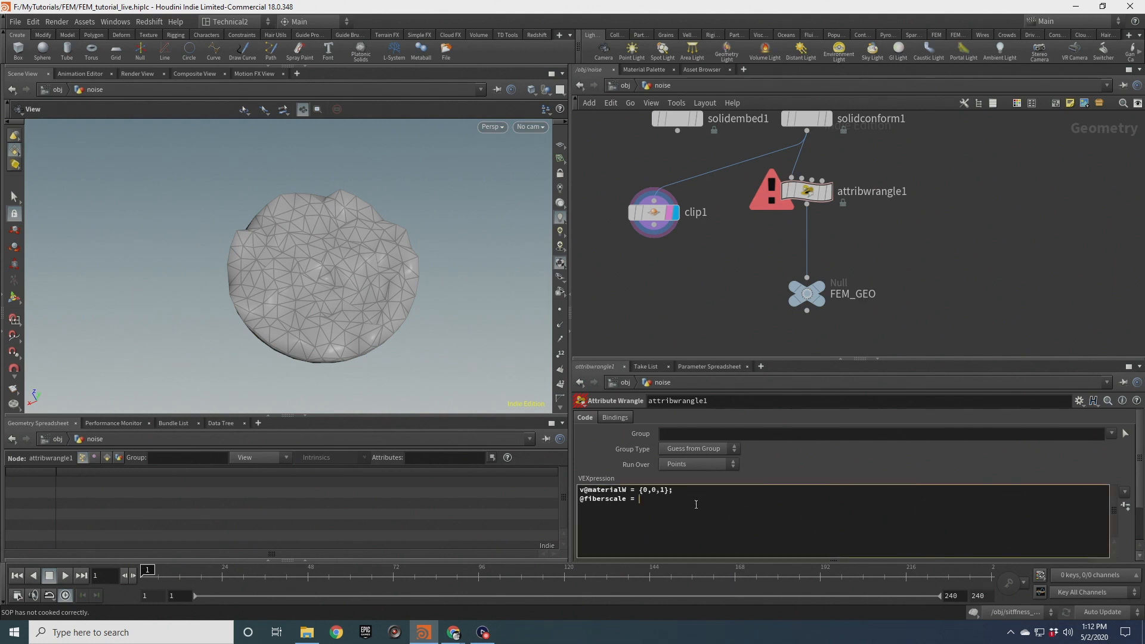
left_click_drag(294, 263, 389, 281)
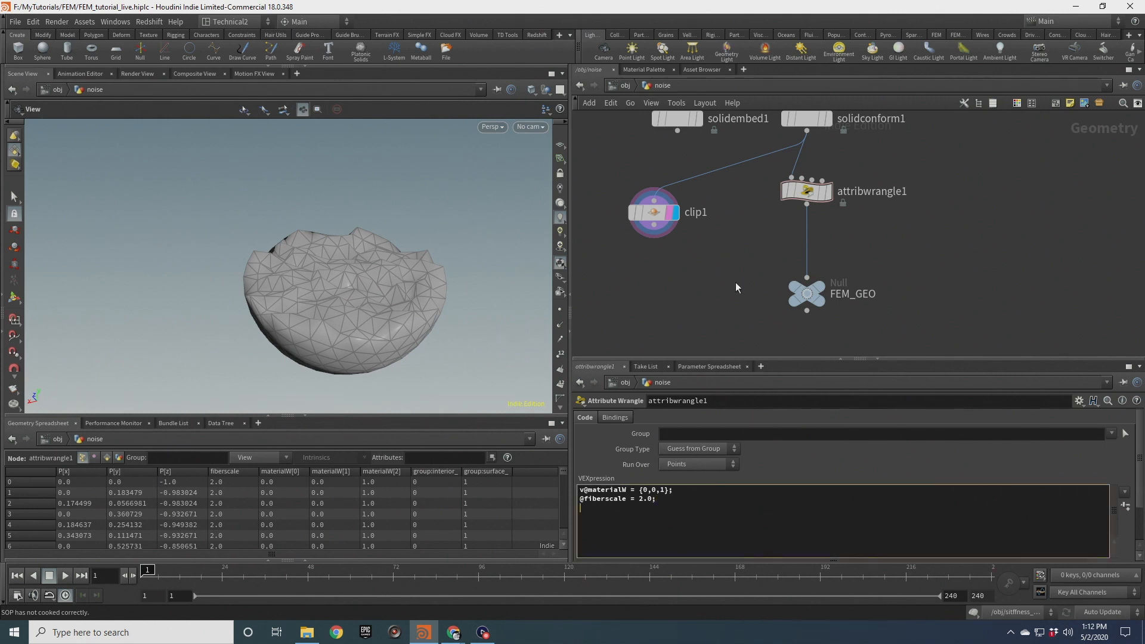
type("fiberstiffness =")
left_click_drag(389, 258, 407, 300)
middle_click_drag(408, 300, 362, 291)
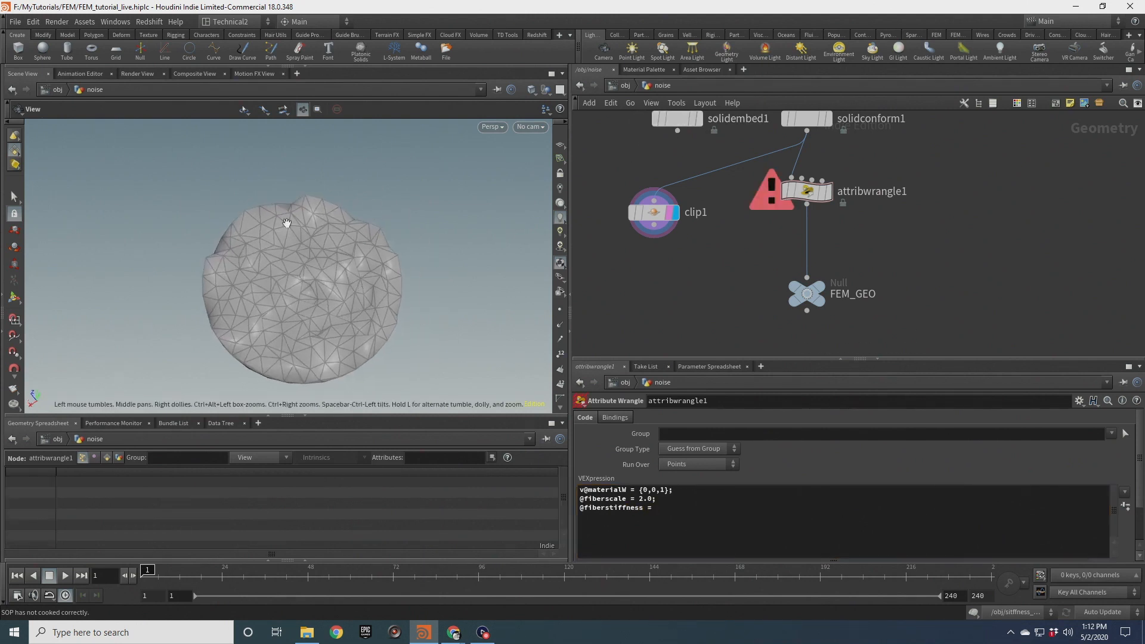
left_click_drag(304, 286, 256, 291)
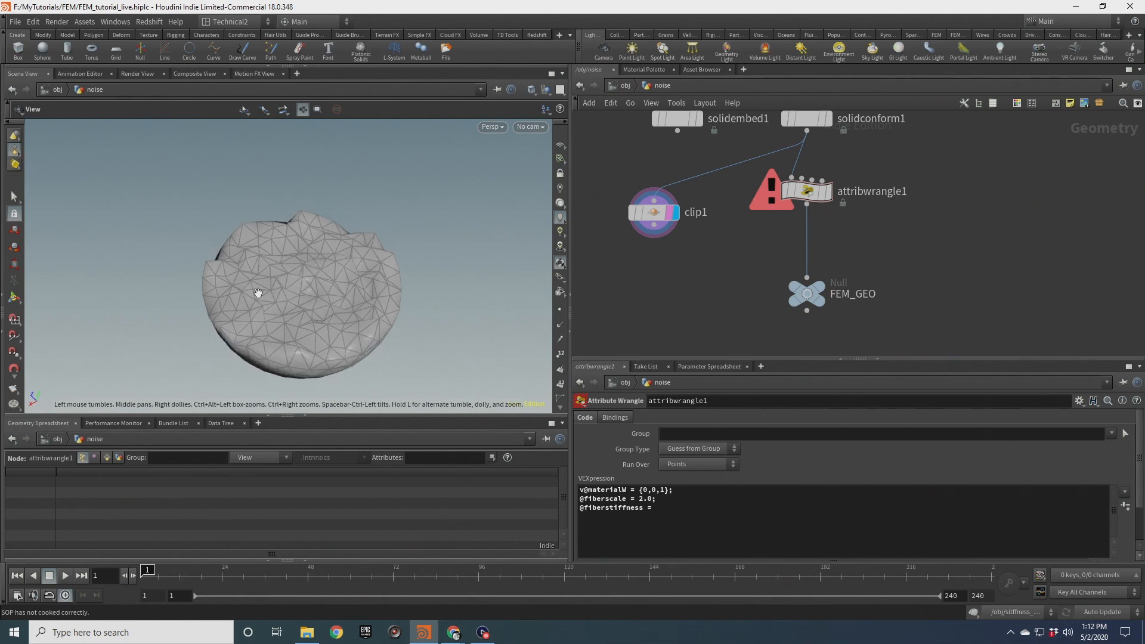
mouse_move(353, 301)
left_mouse_down()
mouse_move(358, 273)
mouse_move(358, 289)
left_mouse_up()
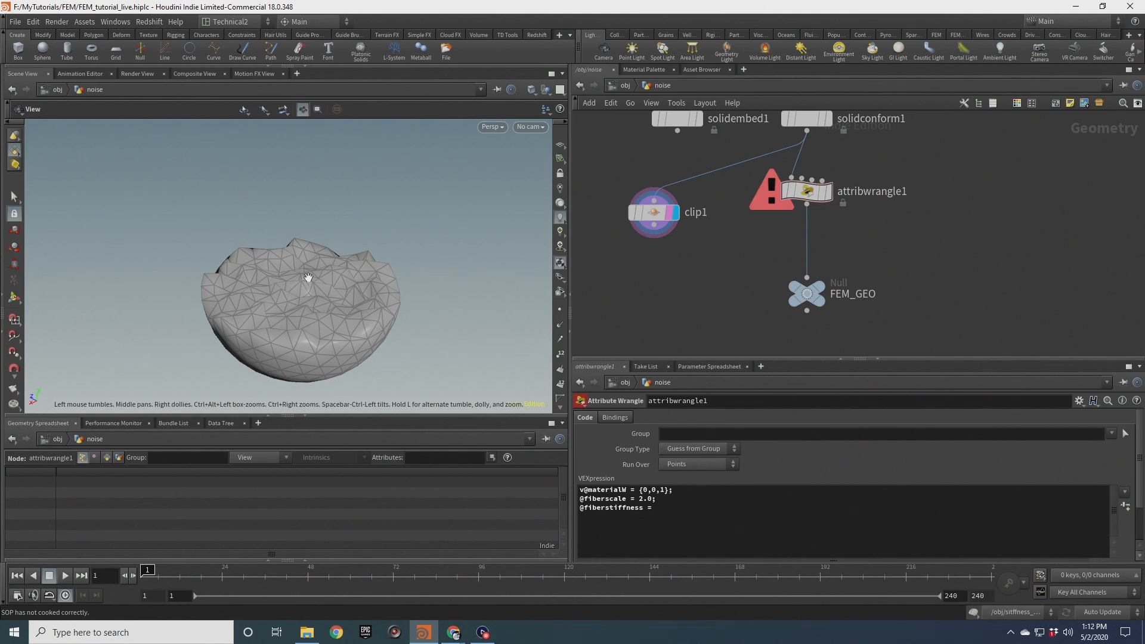
left_click_drag(307, 266, 316, 330)
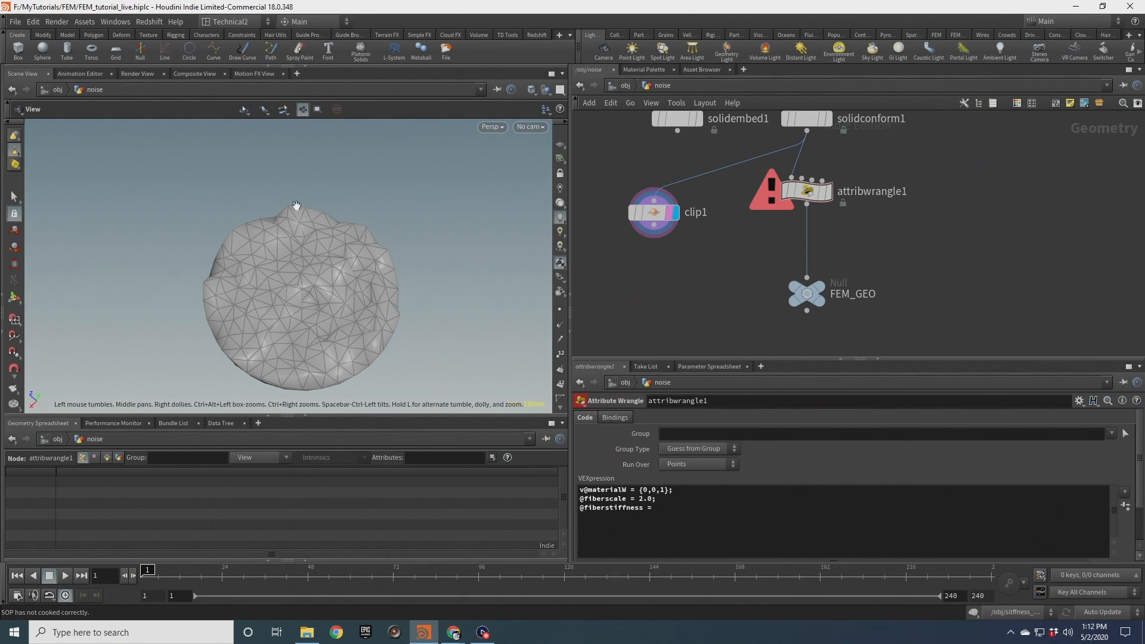
left_click_drag(272, 295, 268, 310)
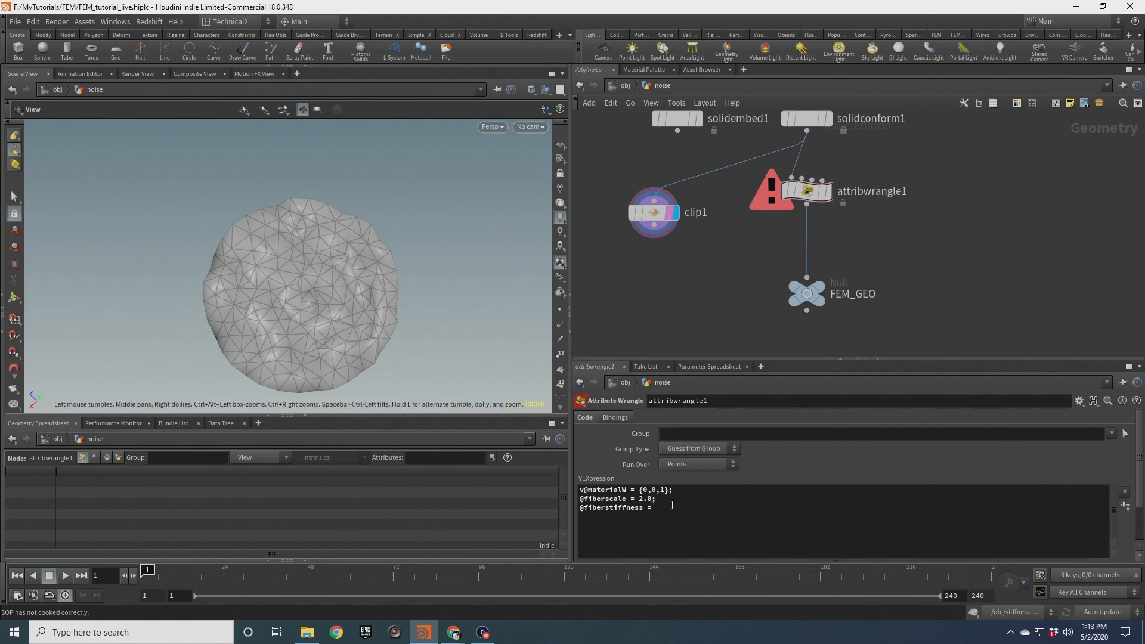
left_click_drag(355, 388, 322, 287)
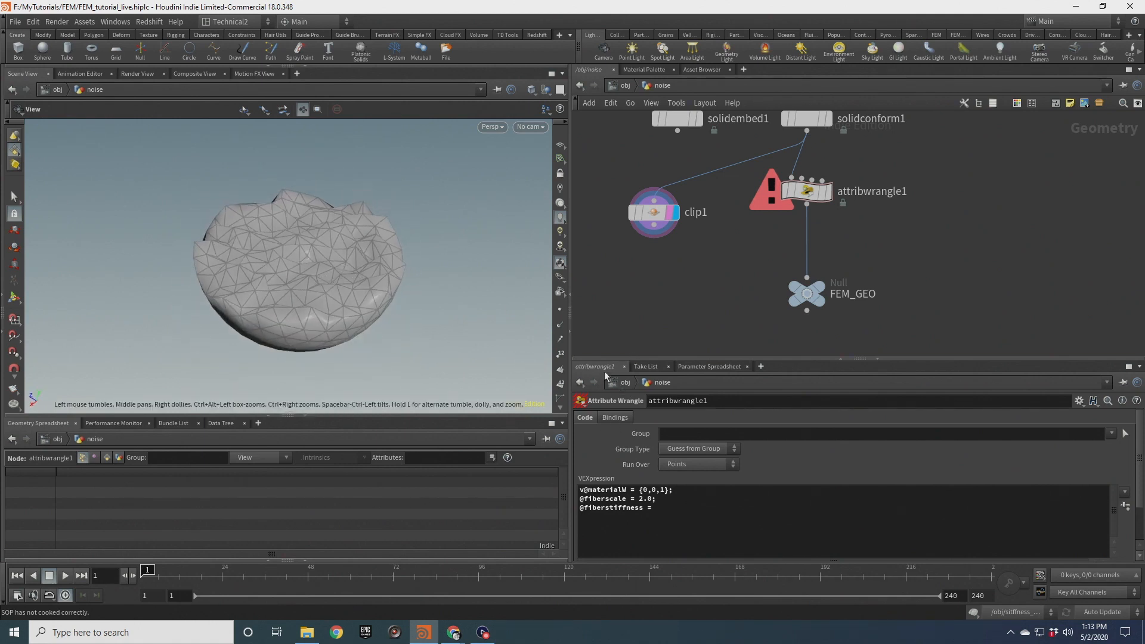
left_click(708, 518)
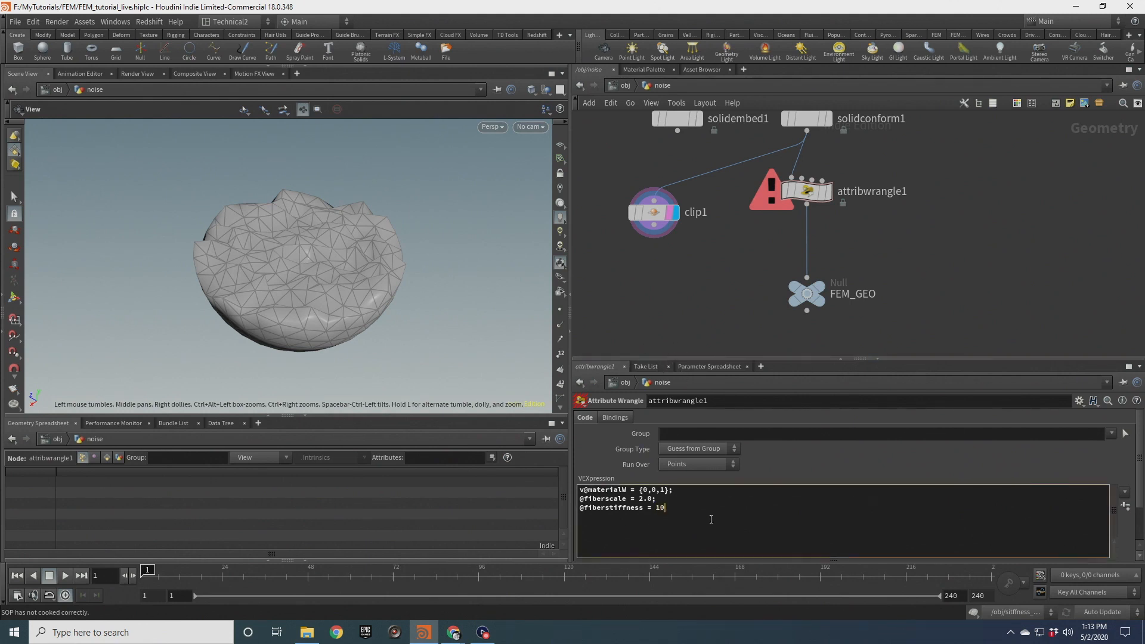
mouse_move(712, 293)
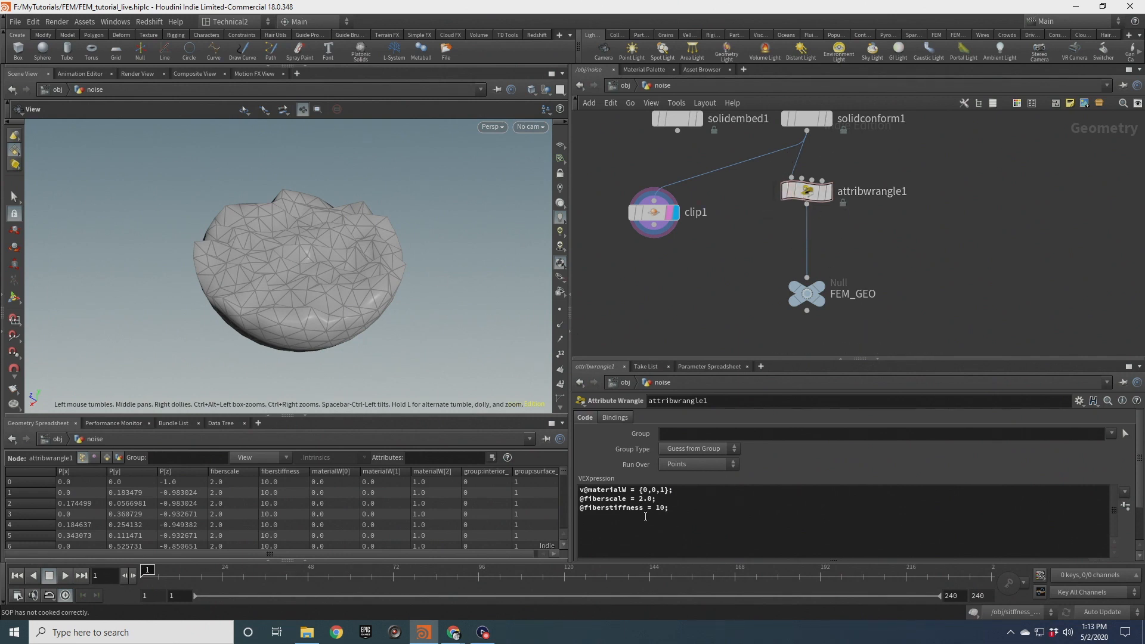
Rename the Attribute Wrangle node to setup_fibres
left_click_drag(274, 255, 355, 251)
double_click(881, 191)
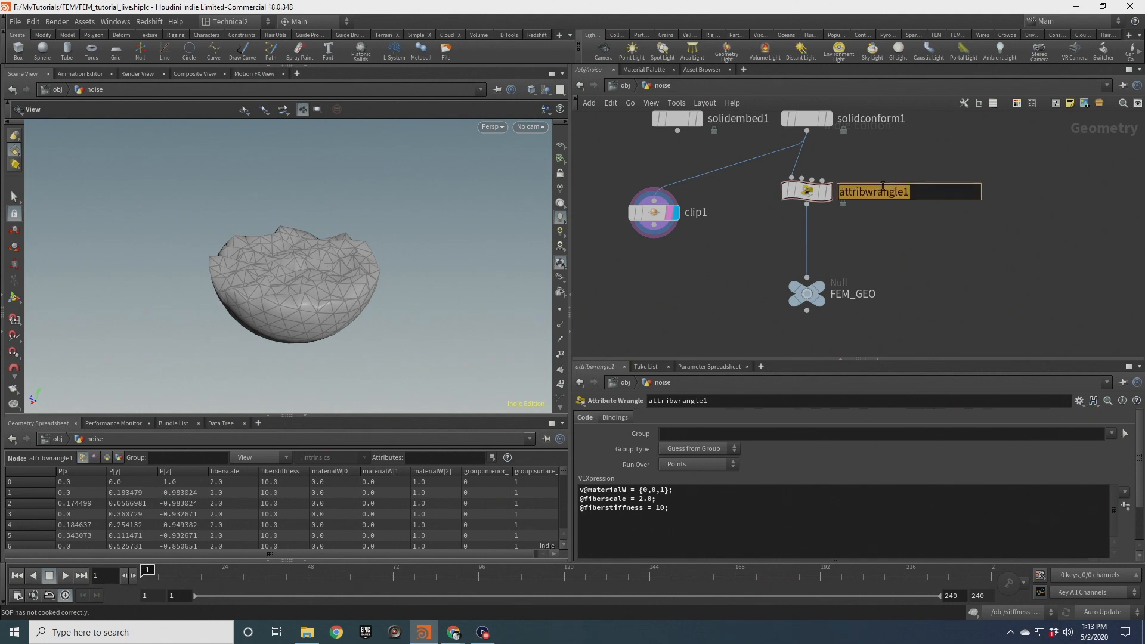
type("setup_fibres")
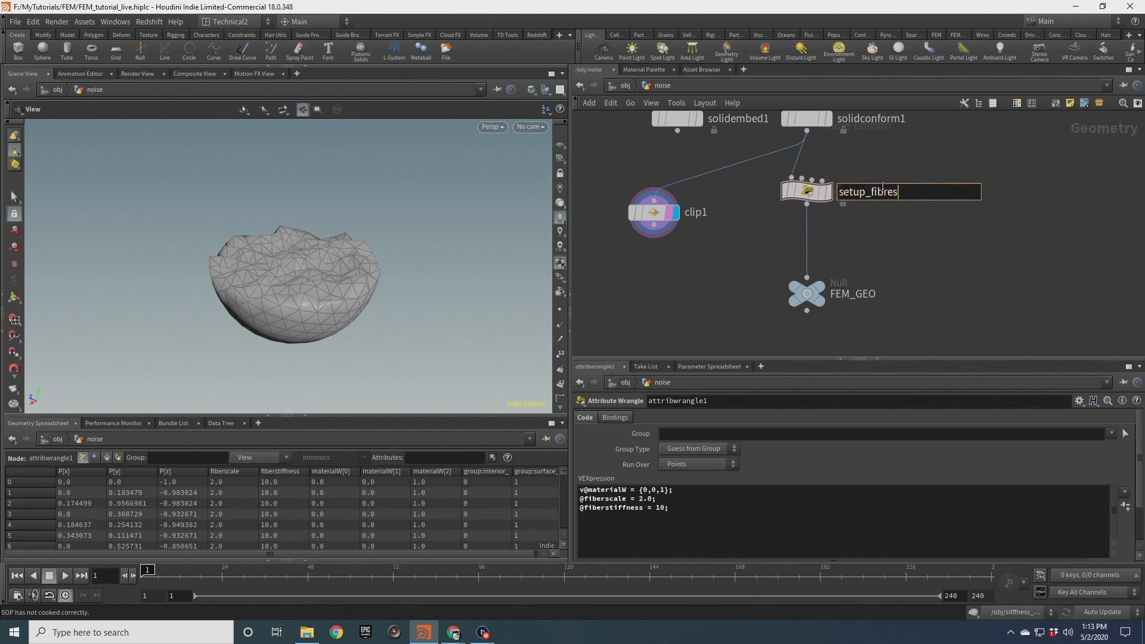
key("Return")
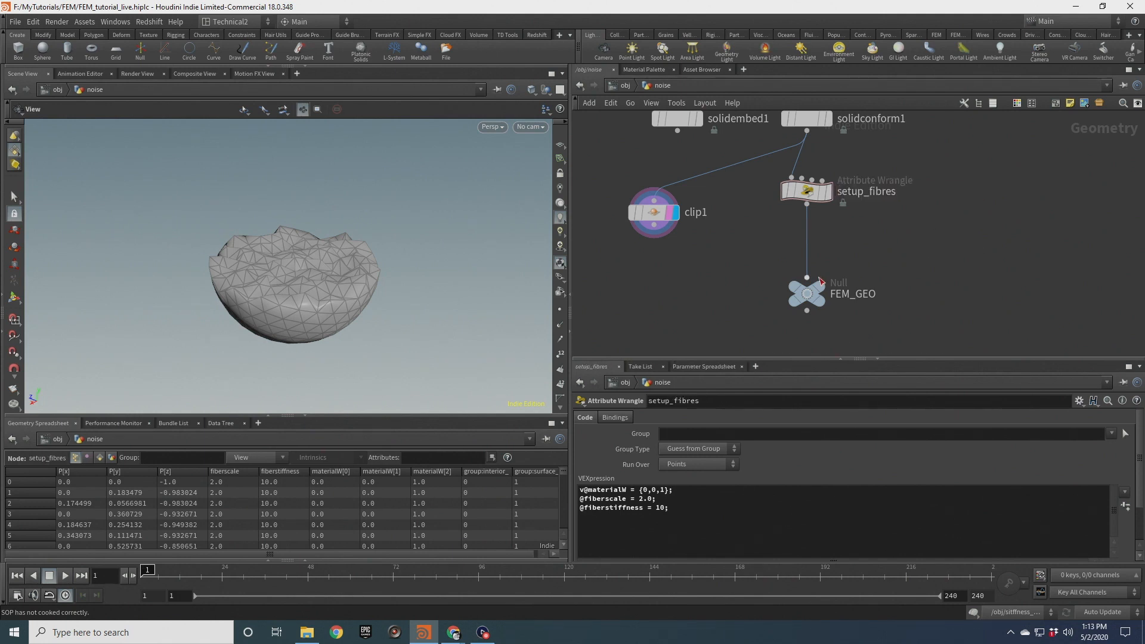
Move FEM_GEO closer to setup_fibres and make it the displayed node
left_click_drag(808, 295, 809, 258)
left_click(834, 228)
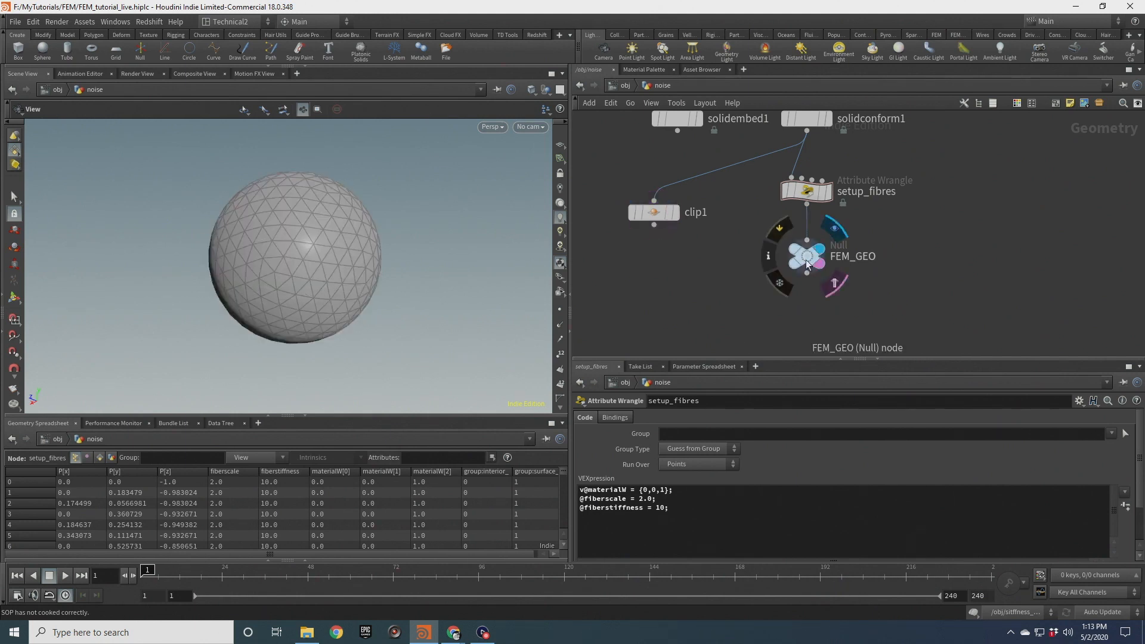
left_click(807, 260)
Add a DOP Network node below FEM_GEO and dive inside it
key("Tab")
type("dopnet")
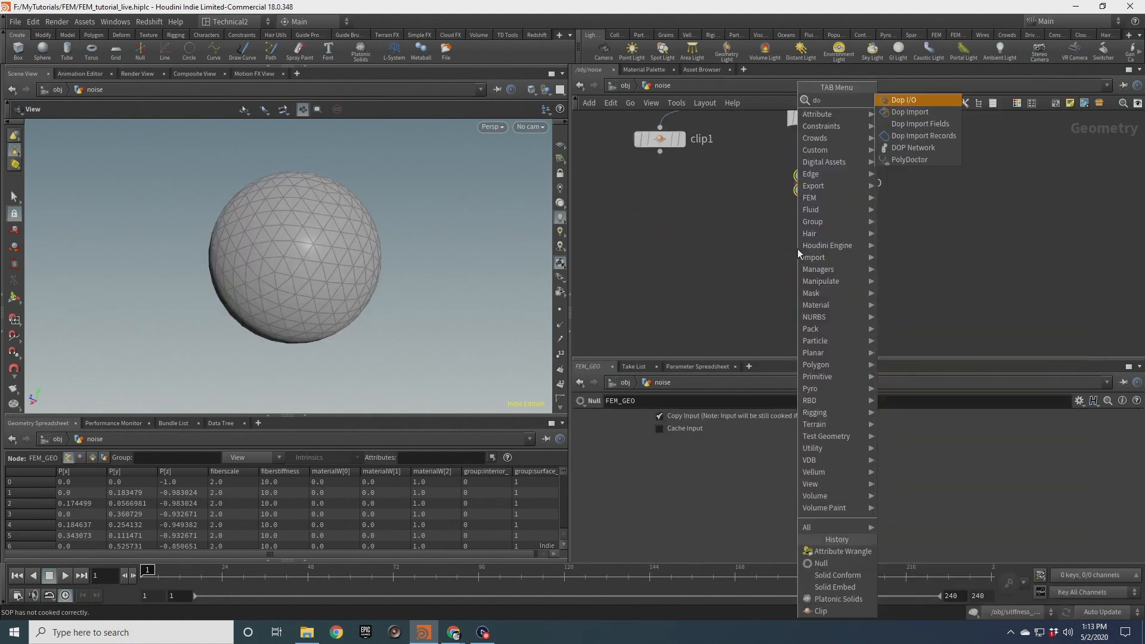
key("Return")
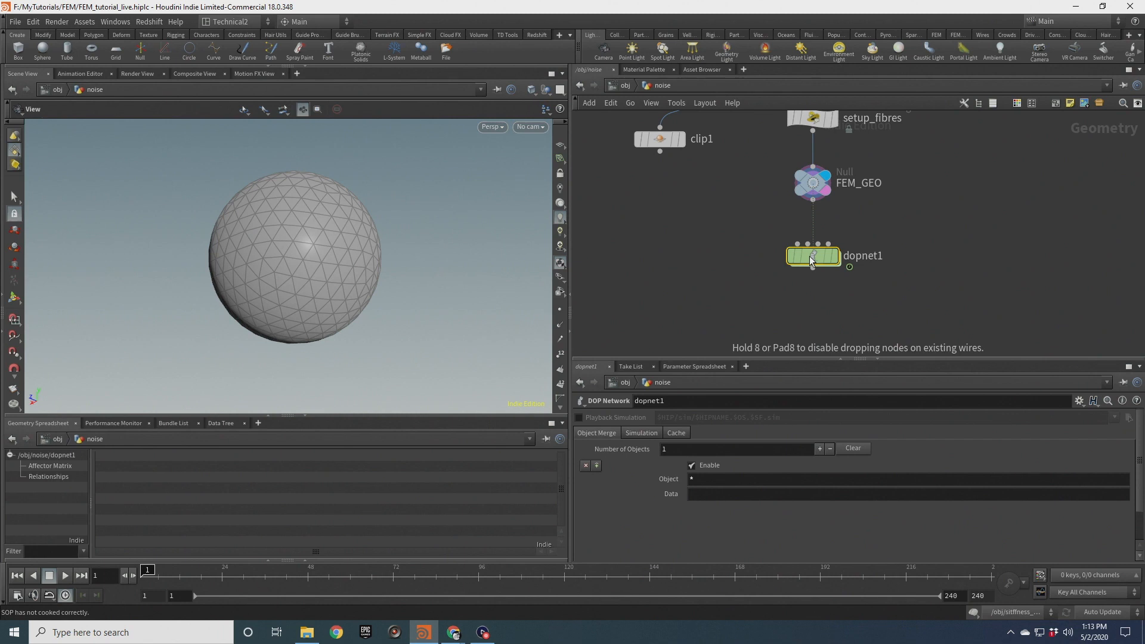
double_click(811, 256)
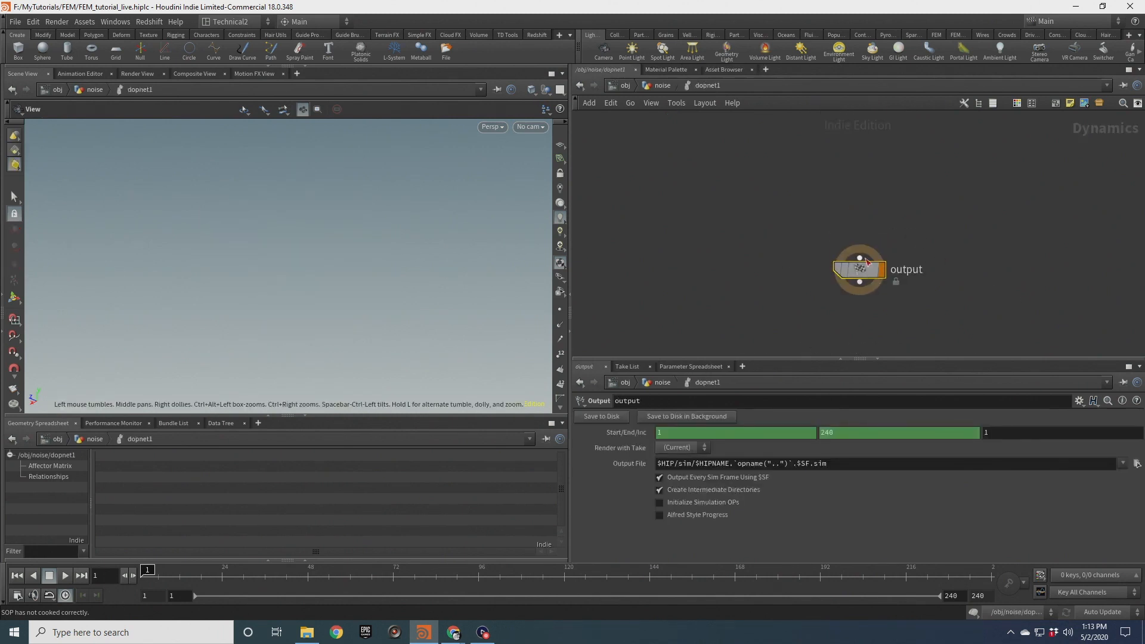
Add an FEM Solver node above the output node inside the DOP network
key("Tab")
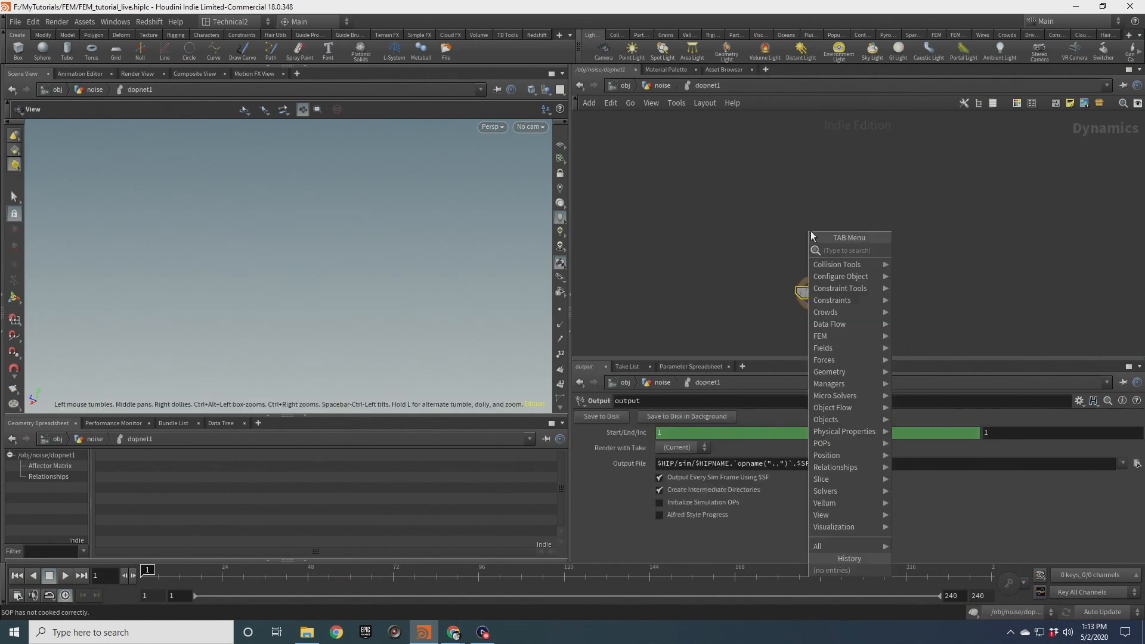
type("fem")
key("Down")
key("Down")
key("Down")
key("Down")
key("Down")
key("Down")
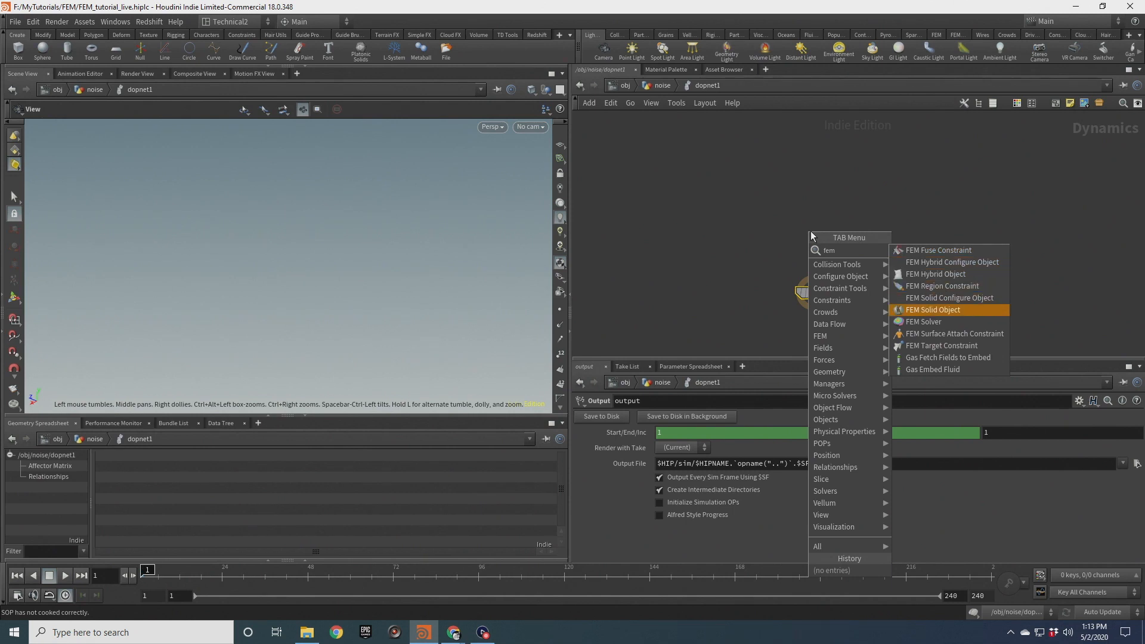
key("Return")
left_click(811, 231)
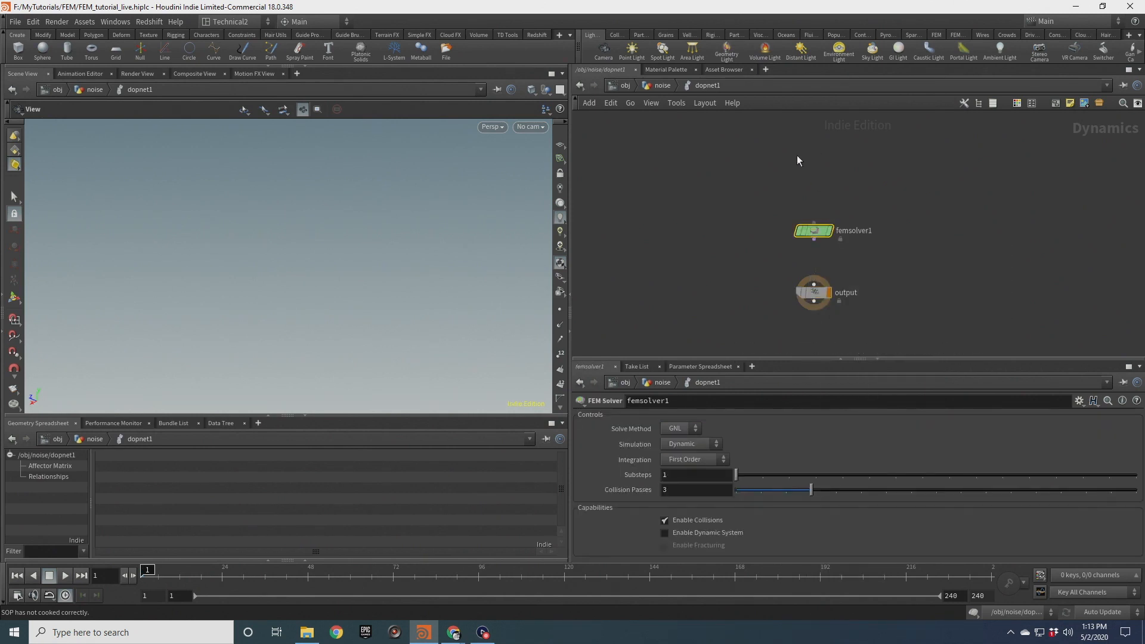
Add an FEM Solid Object node and wire it into the FEM solver's input
key("Tab")
type("solid")
key("Down")
key("Down")
key("Return")
left_click(803, 172)
left_click_drag(803, 180, 815, 284)
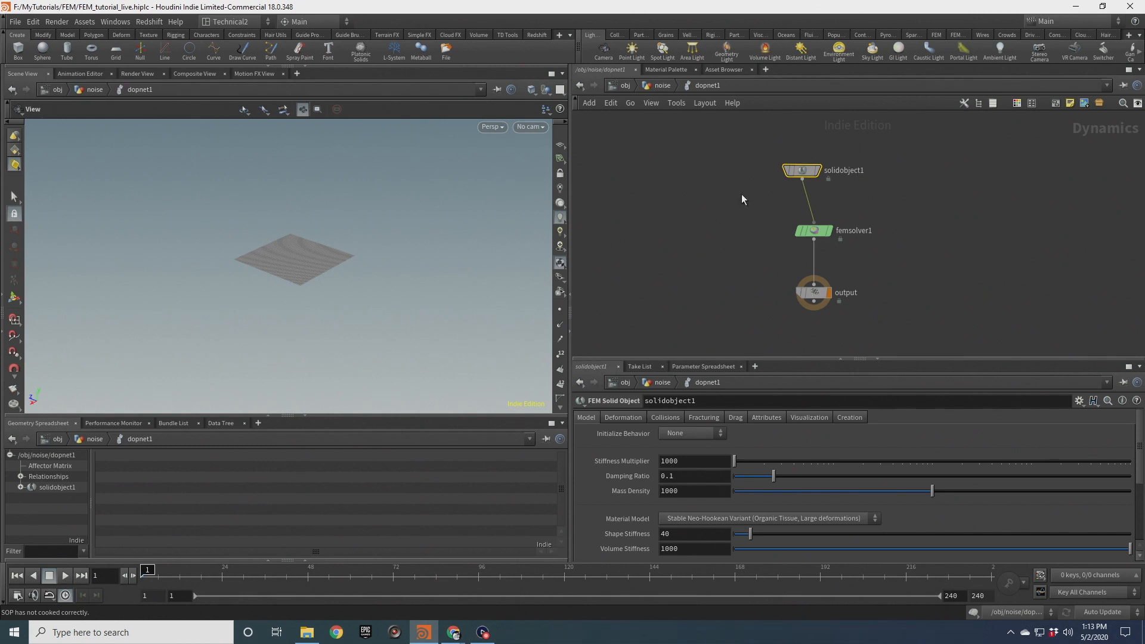
Set the FEM solid object's Initial State to the FEM_GEO node
scroll(341, 260, "up", 5)
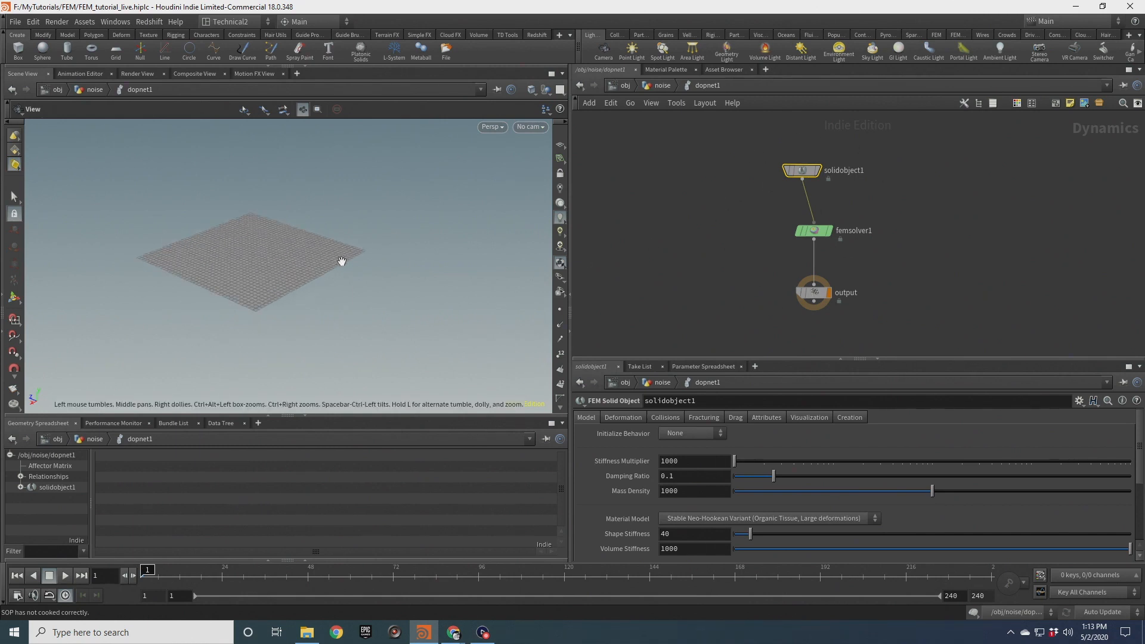
middle_click_drag(331, 263, 410, 293)
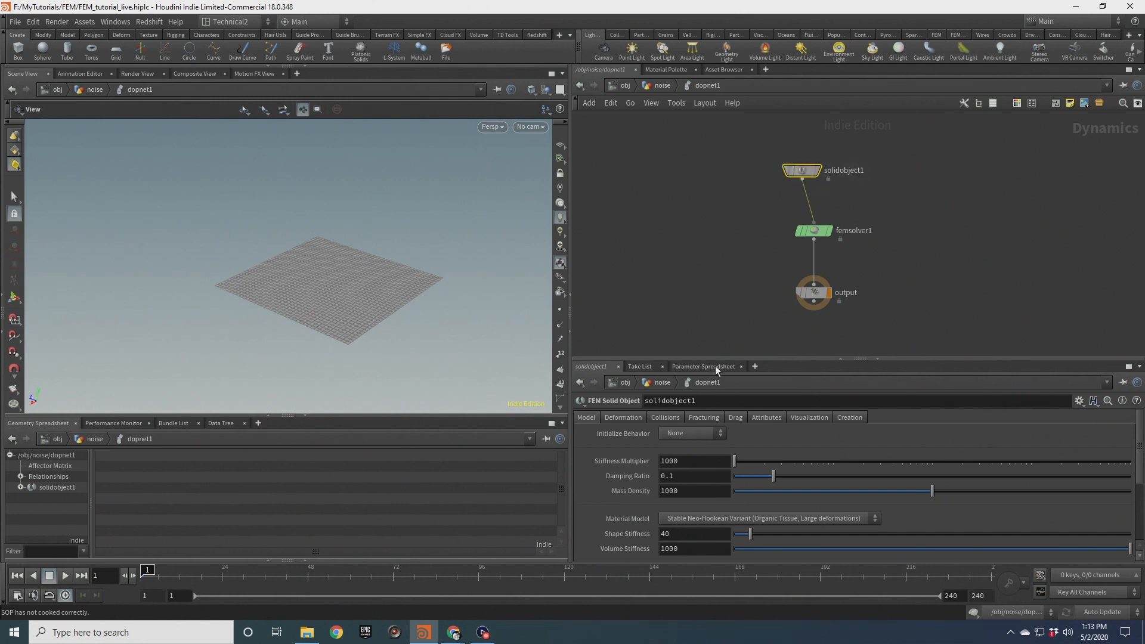
left_click_drag(714, 360, 715, 300)
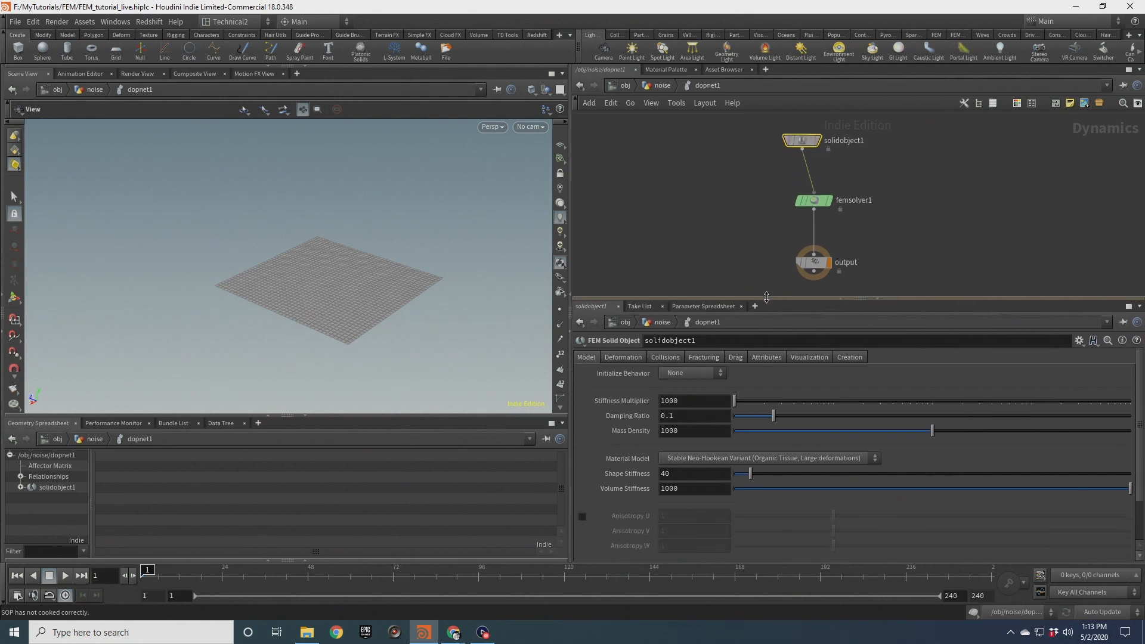
left_click(624, 357)
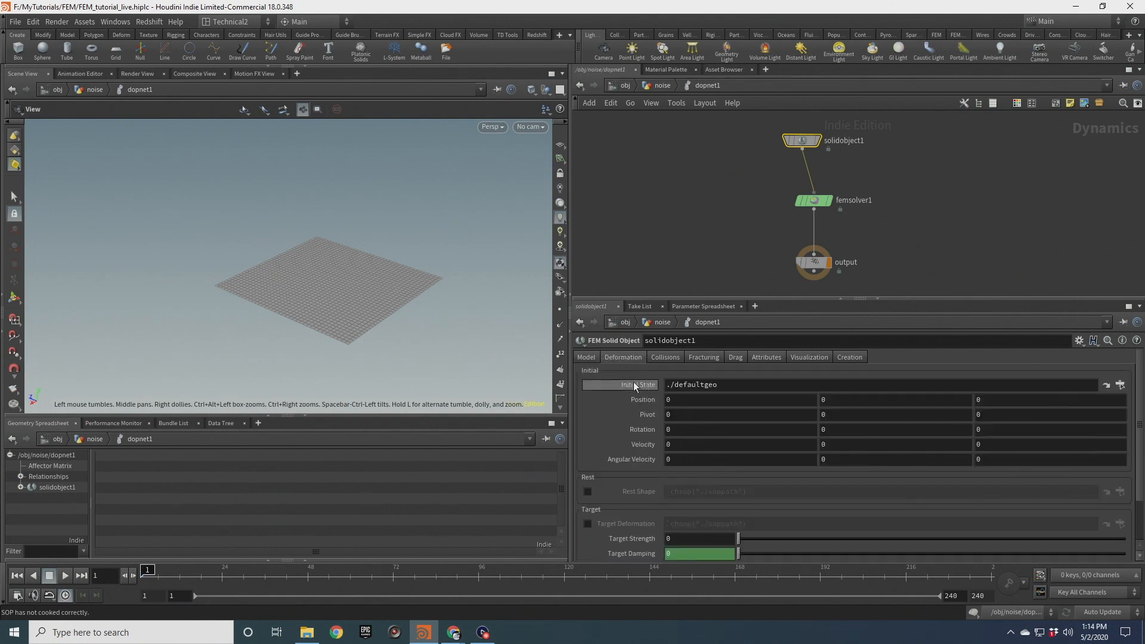
left_click(1120, 385)
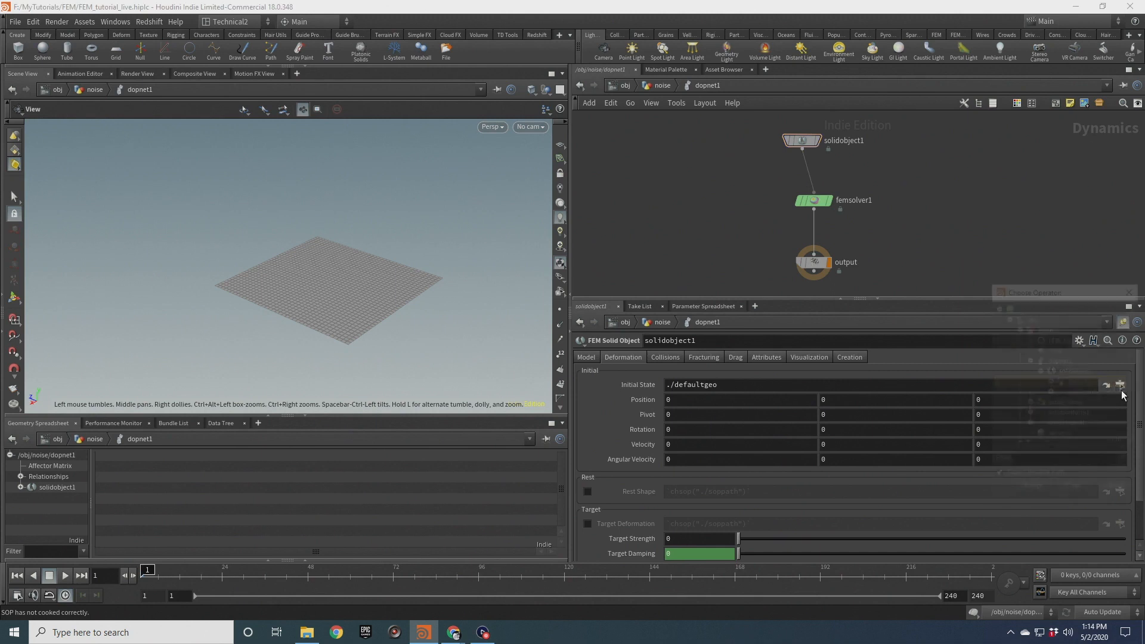
left_click(1076, 338)
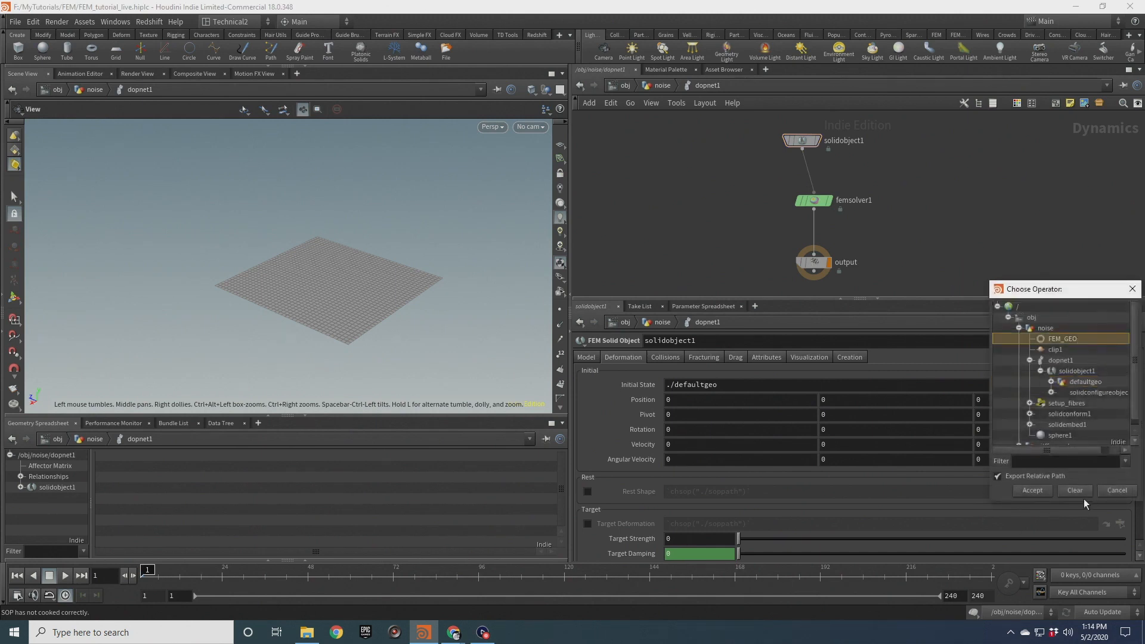
left_click(1034, 491)
Inspect the tetrahedral sphere in the viewport from several angles
scroll(324, 280, "down", 5)
middle_click_drag(328, 282, 305, 276)
left_click_drag(305, 276, 253, 270)
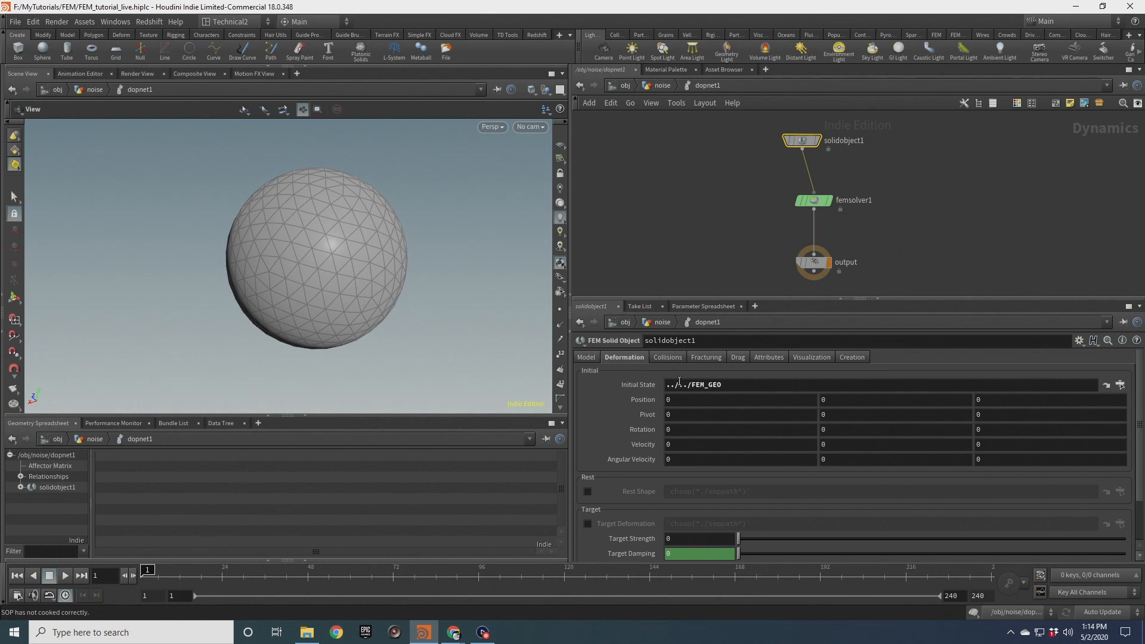
scroll(674, 403, "down", 3)
scroll(672, 404, "up", 3)
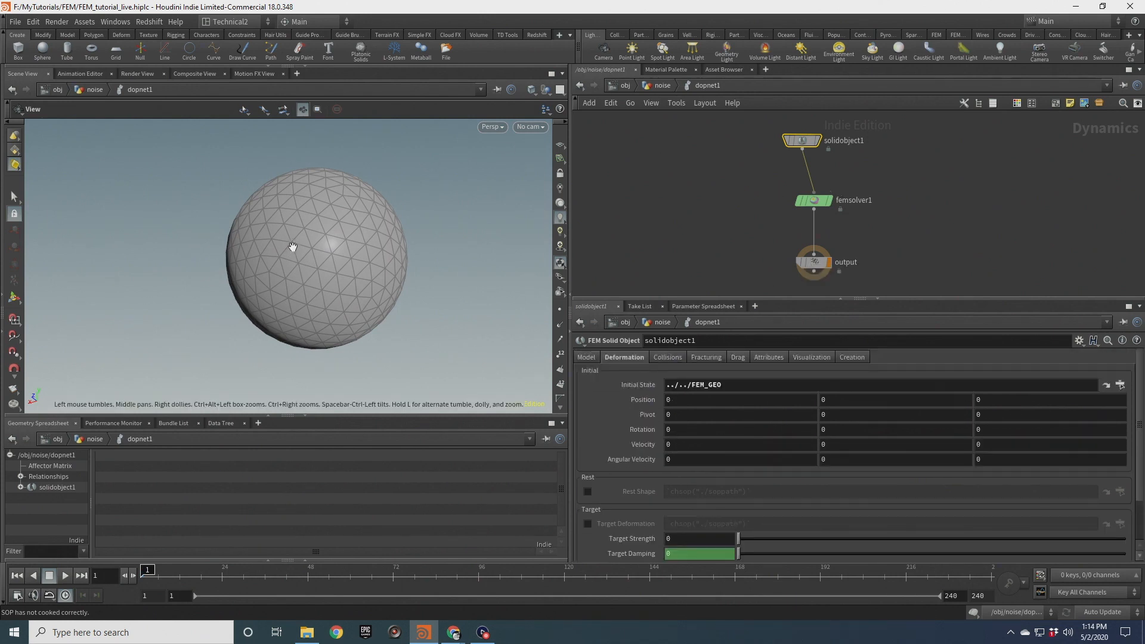
scroll(294, 244, "down", 2)
mouse_move(346, 270)
left_mouse_down()
mouse_move(269, 263)
mouse_move(332, 257)
mouse_move(343, 268)
left_mouse_up()
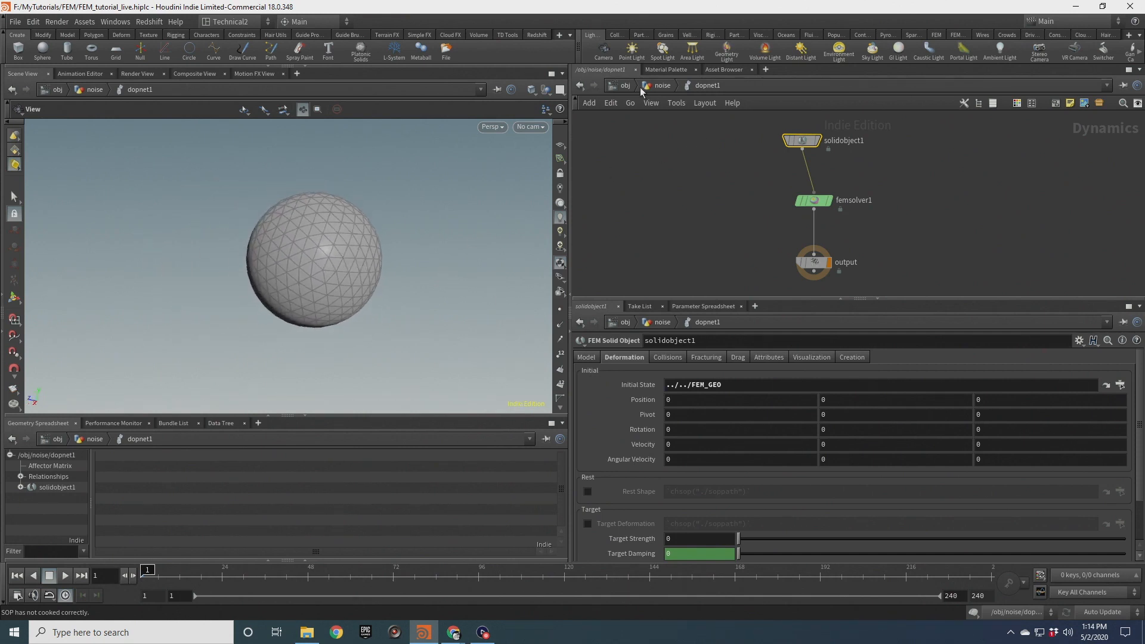
Review the fiber attribute code in the setup_fibres wrangle, then return inside the DOP network
left_click(661, 85)
middle_click_drag(757, 149, 747, 231)
left_click(813, 198)
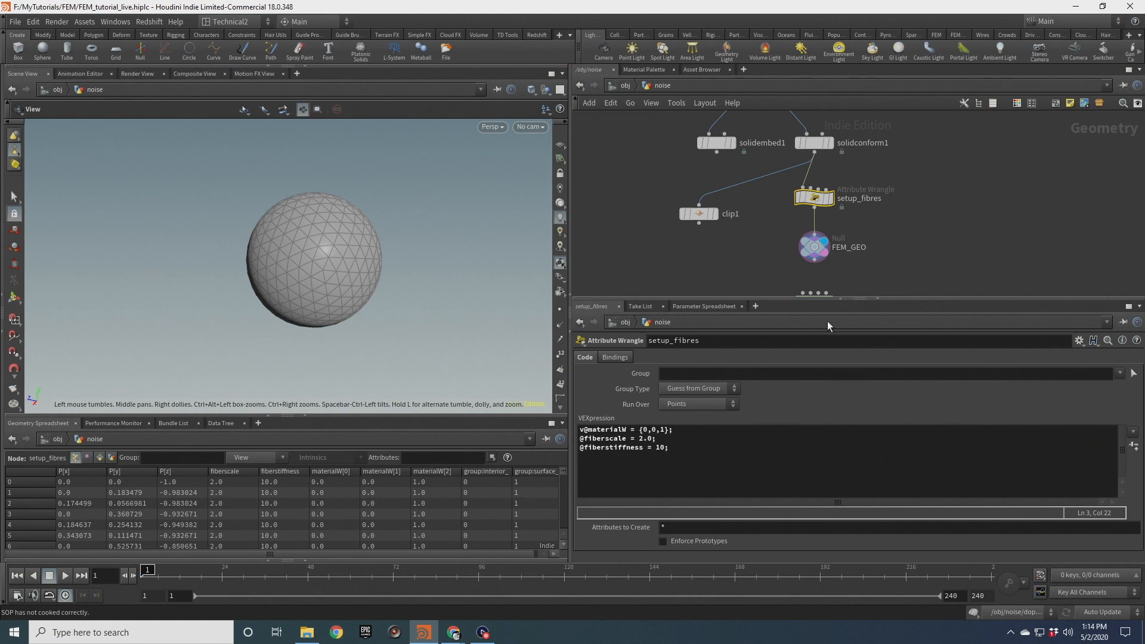
left_click_drag(660, 440, 644, 439)
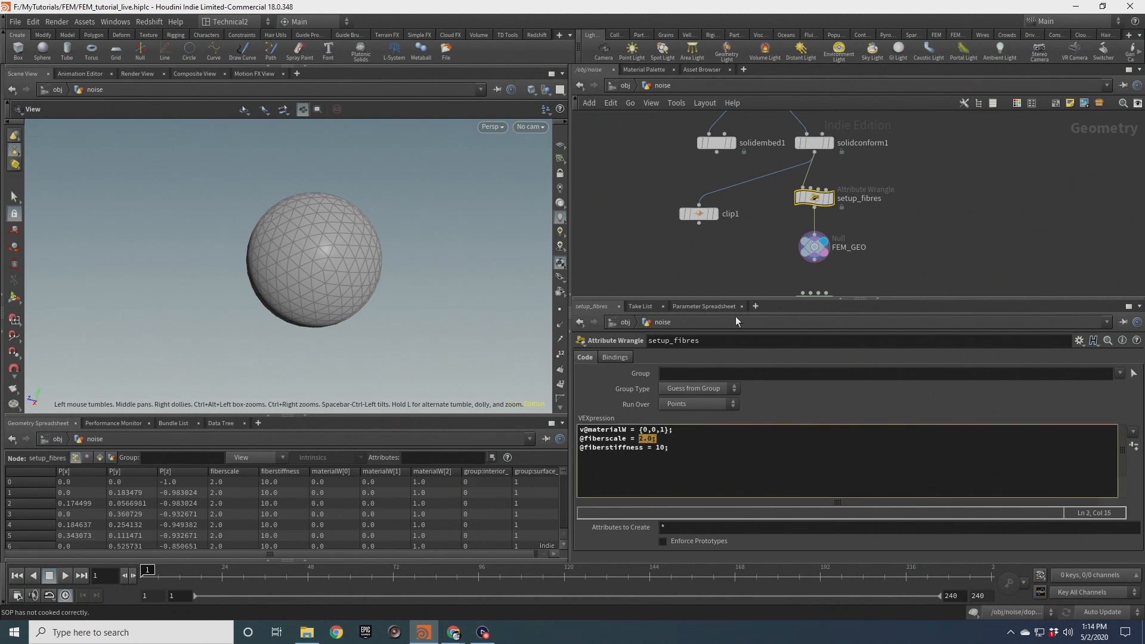
middle_click_drag(783, 252, 769, 197)
double_click(793, 249)
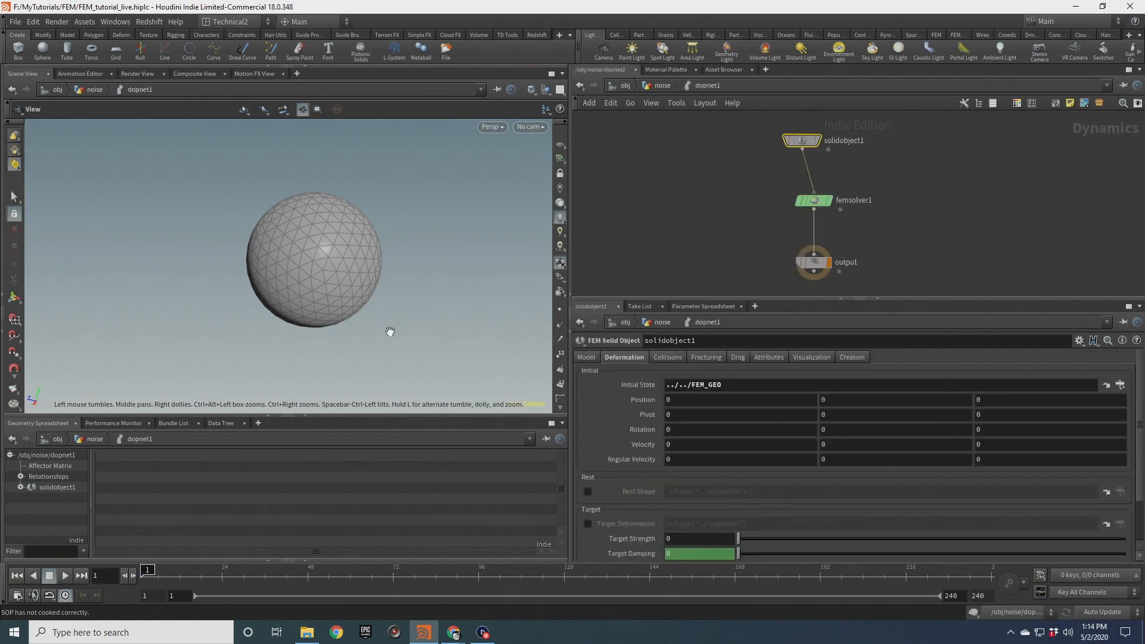
Play and scrub the simulation to examine the soft-body deformation, then rewind to the first frame
left_click(63, 574)
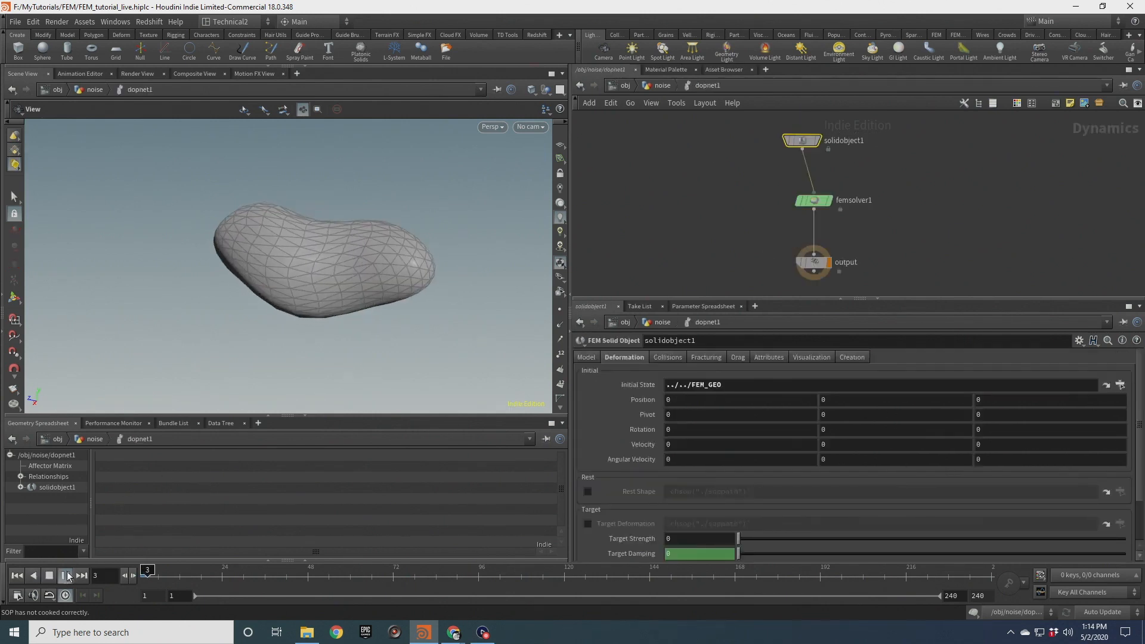
left_click(49, 576)
left_click_drag(396, 225, 360, 233)
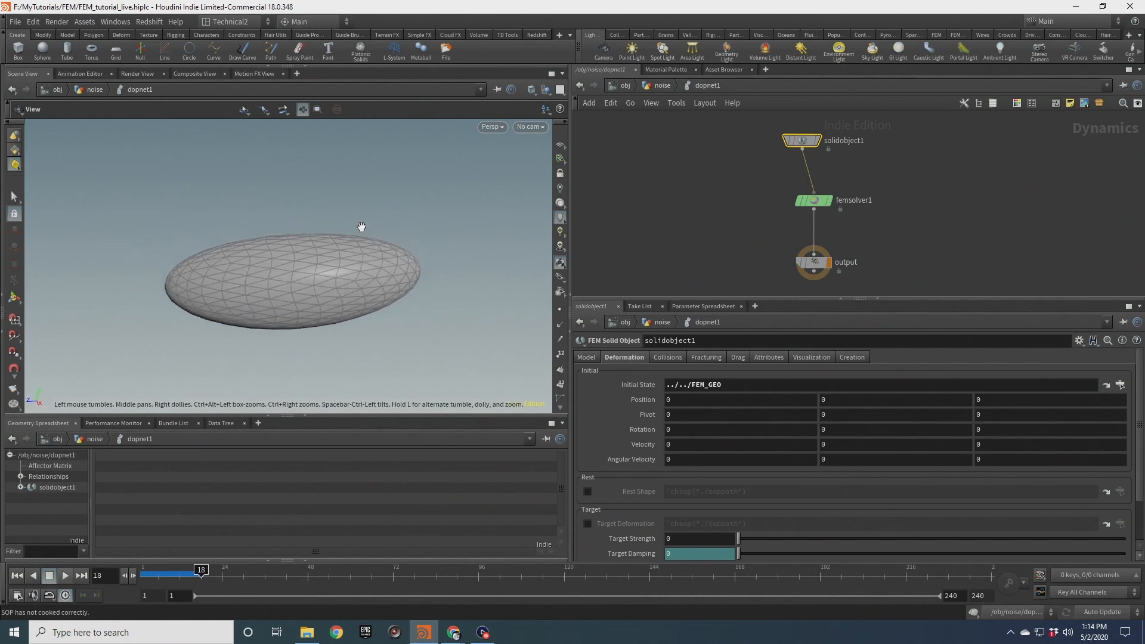
left_click_drag(201, 571, 148, 572)
left_click_drag(275, 341, 309, 212)
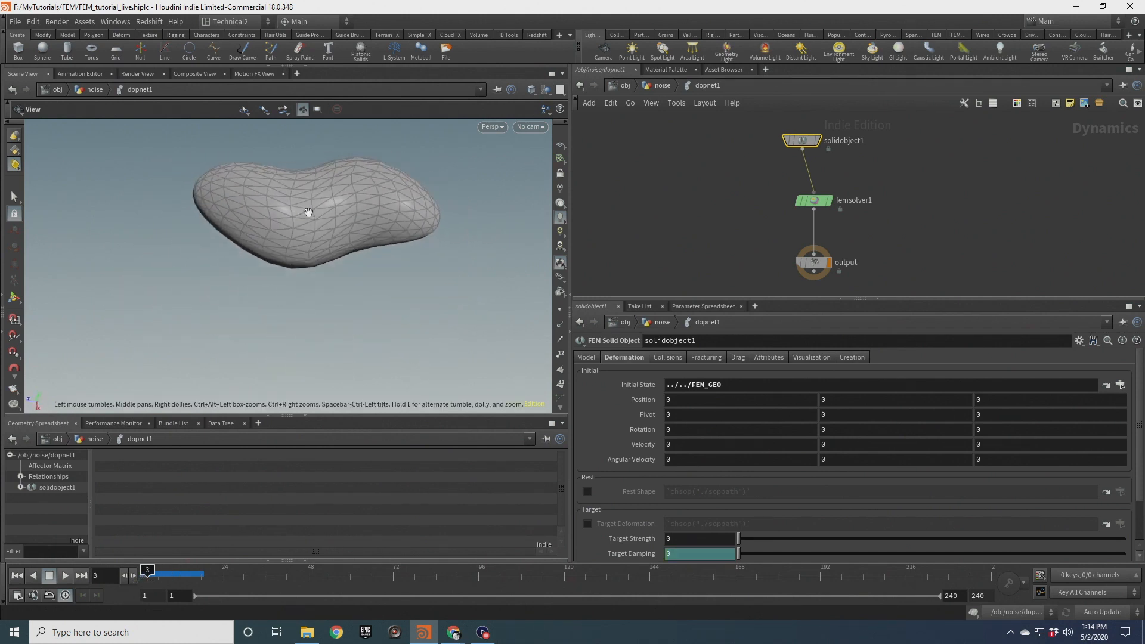
left_click_drag(413, 206, 380, 164)
left_click_drag(325, 240, 327, 263)
left_click_drag(149, 574, 194, 571)
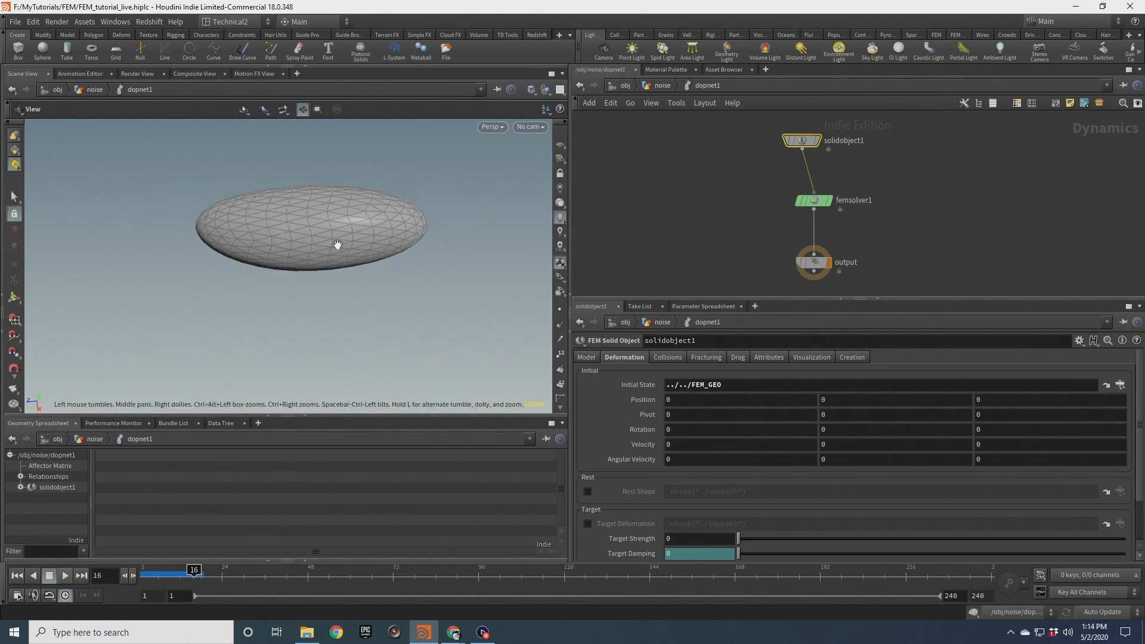
left_click_drag(194, 574, 147, 577)
left_click_drag(285, 238, 342, 253)
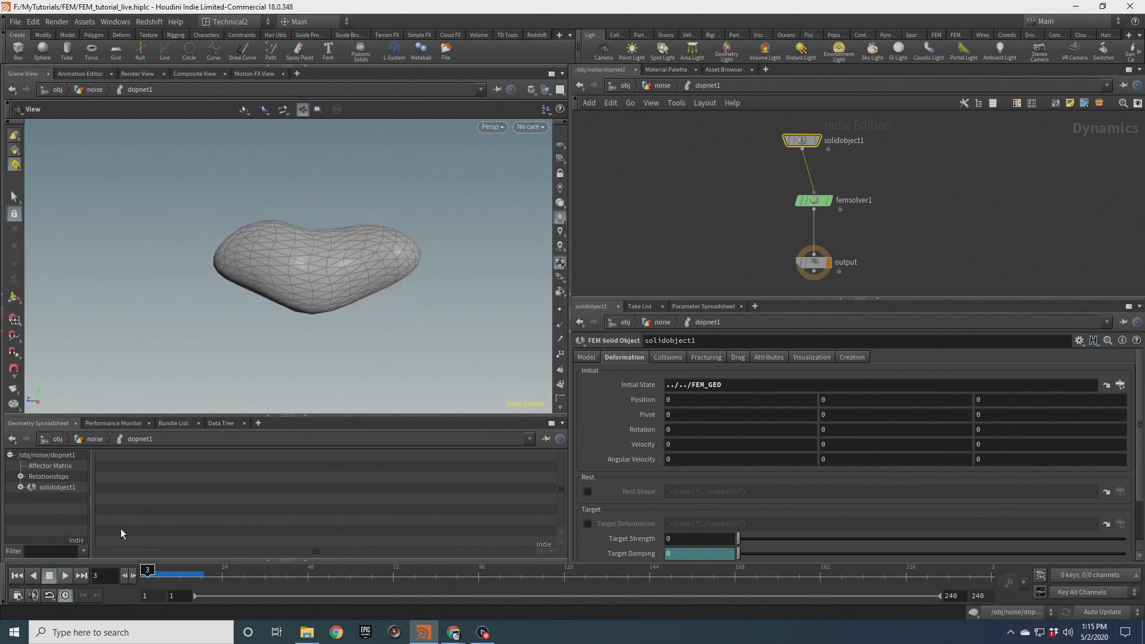
left_click(21, 577)
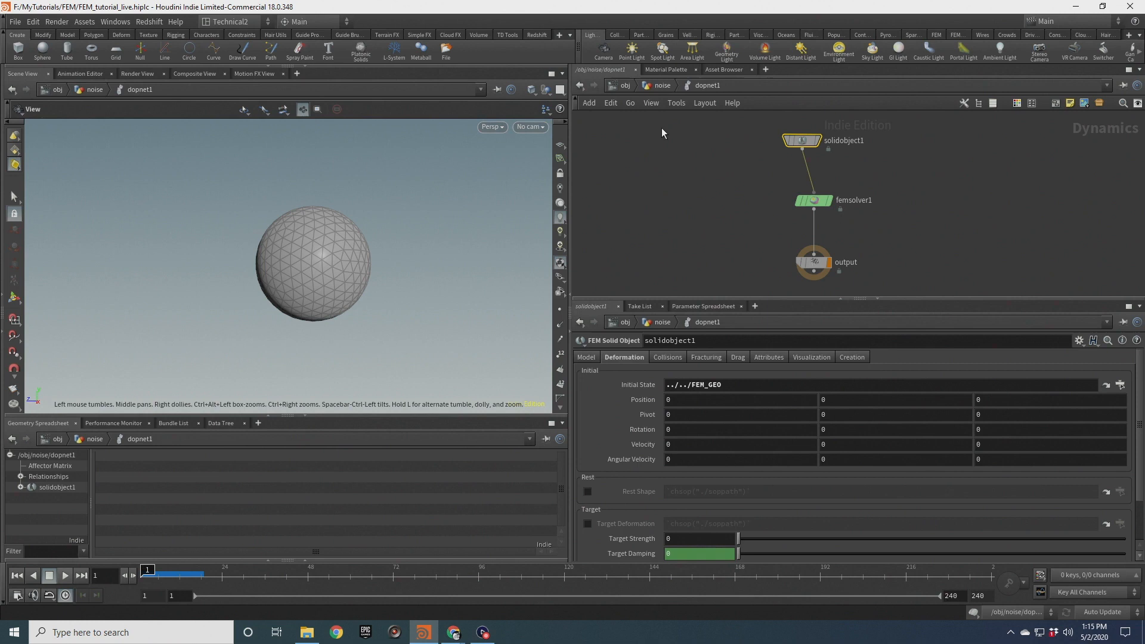
Set fiberscale to 1.0 in the setup_fibres wrangle's VEX code
left_click(662, 85)
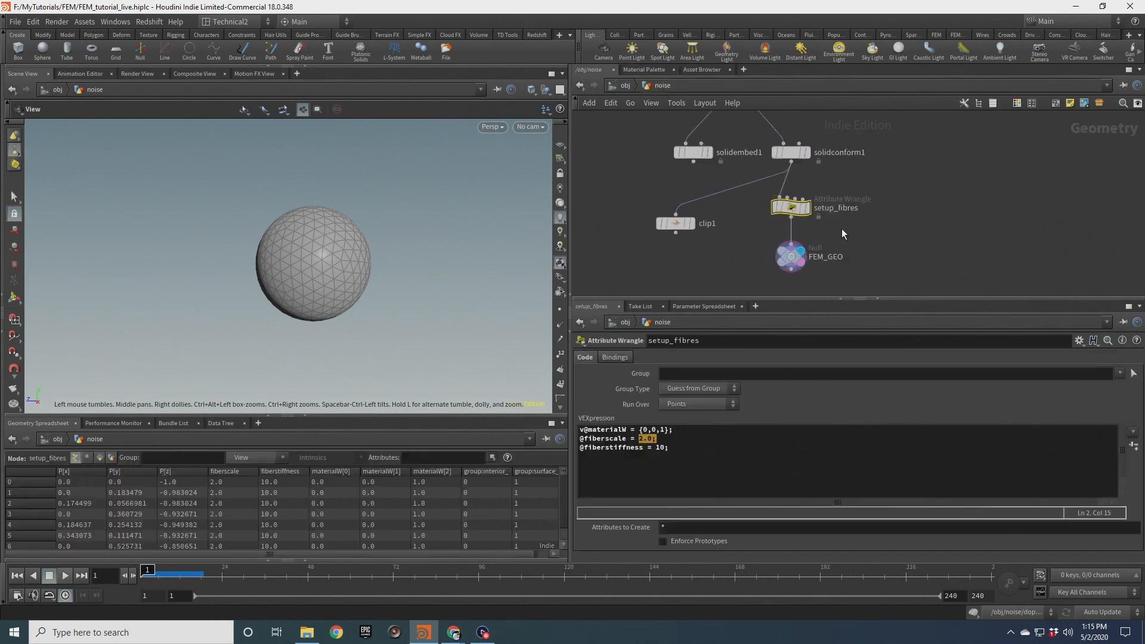
left_click(698, 446)
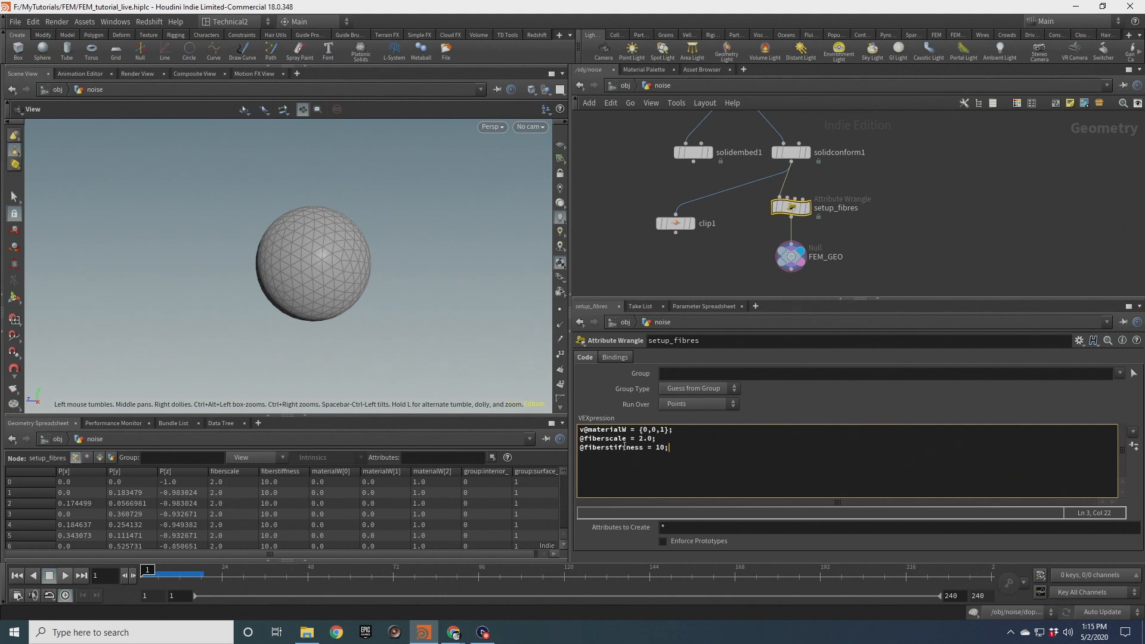
left_click_drag(335, 256, 337, 250)
left_click_drag(674, 431, 568, 430)
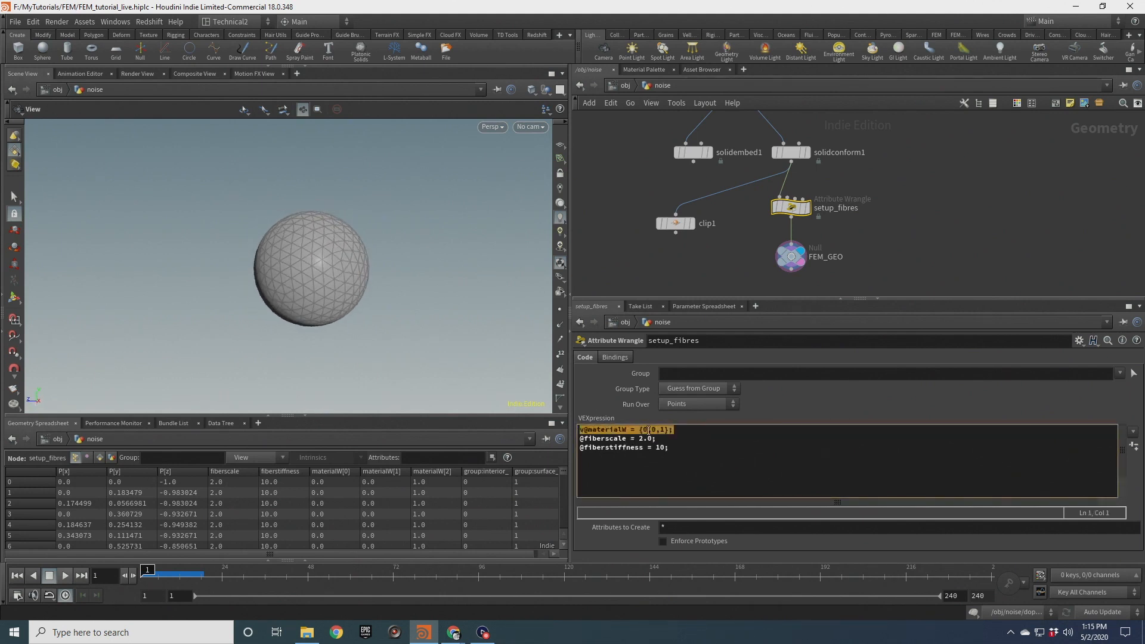
left_click_drag(661, 440, 577, 440)
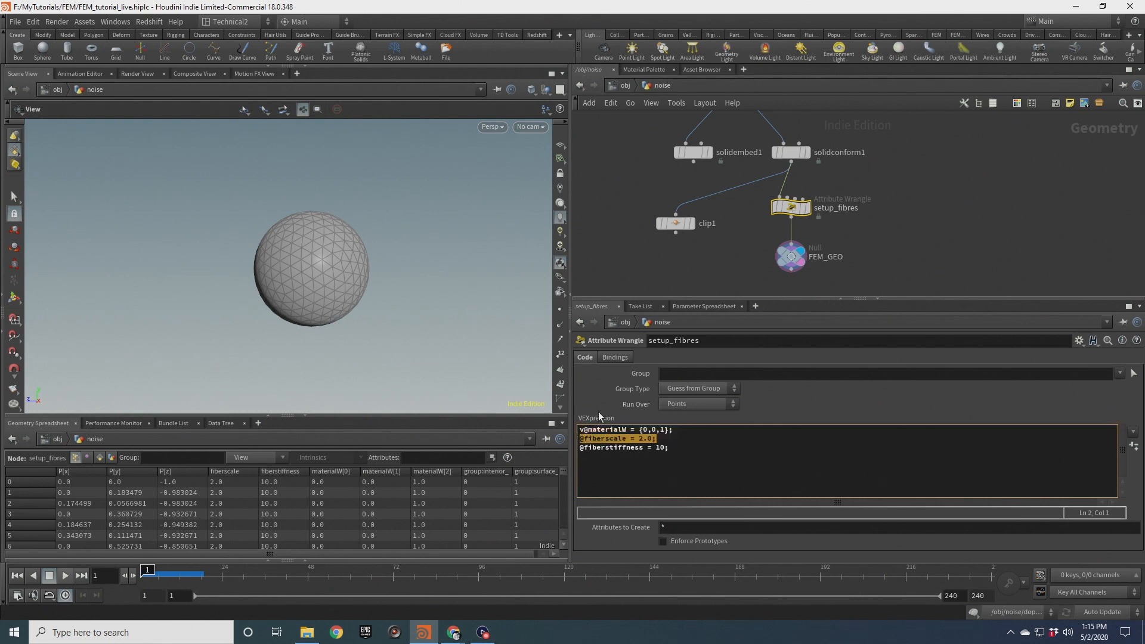
left_click_drag(384, 312, 306, 280)
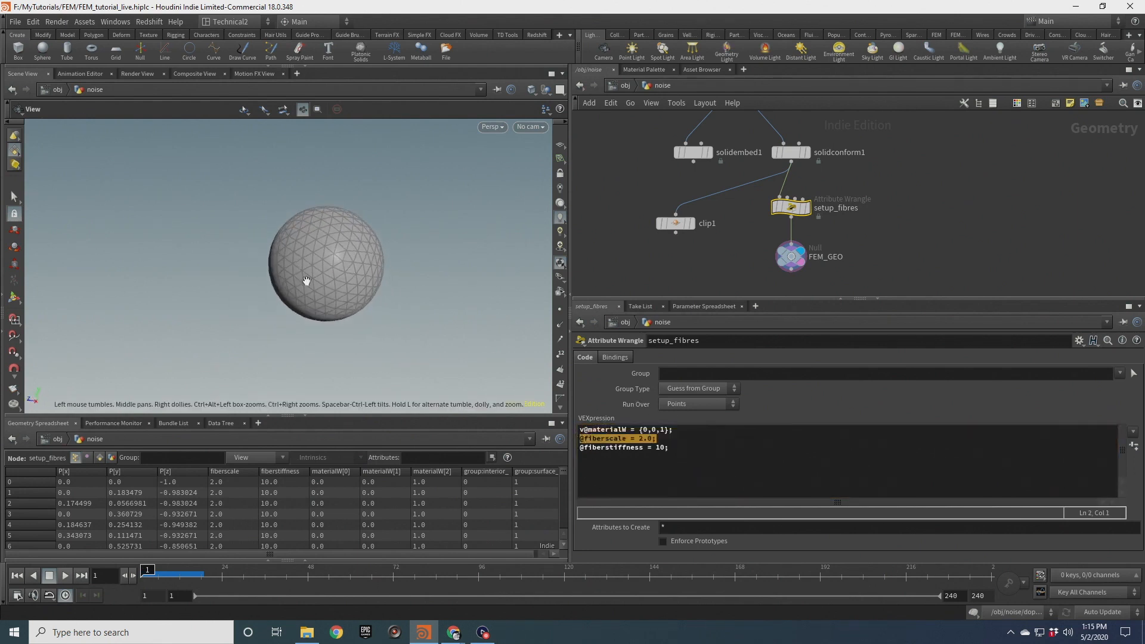
scroll(331, 268, "up", 2)
middle_click_drag(333, 267, 316, 282)
left_click(673, 439)
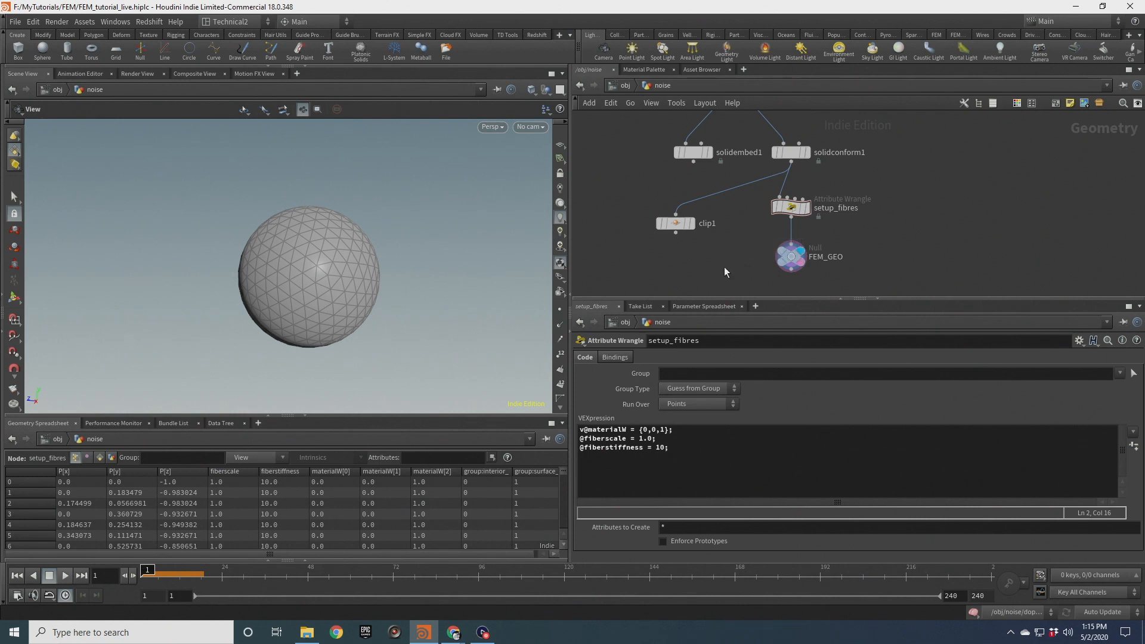
Go back into the DOP network and cut the wires linking the FEM solver to the solid object and output
middle_click_drag(724, 267, 723, 218)
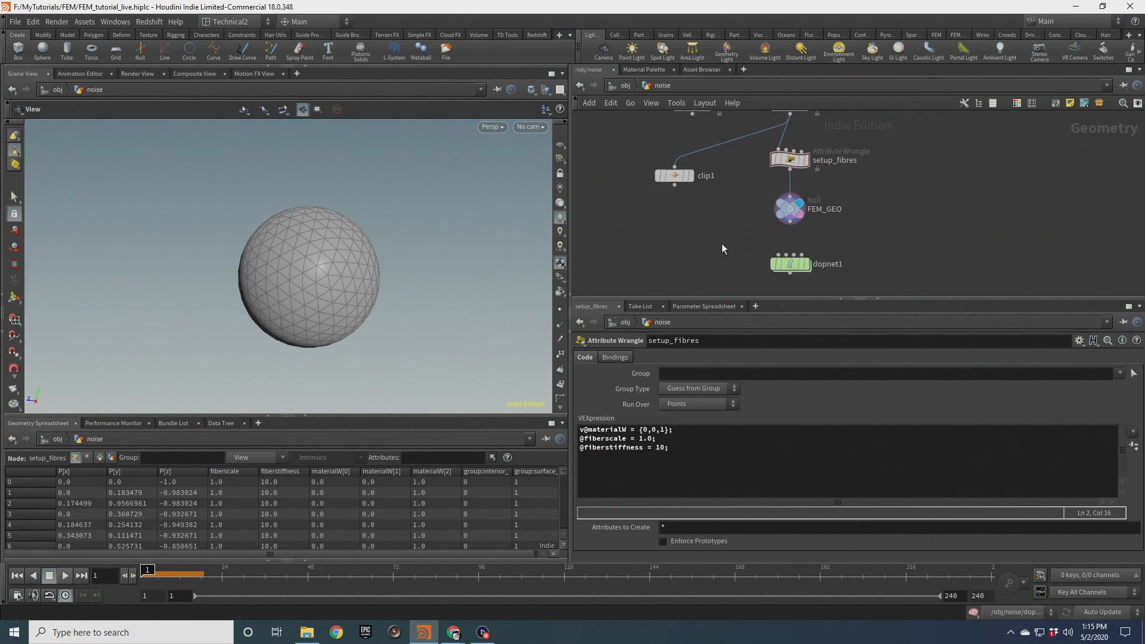
left_click(791, 264)
double_click(791, 266)
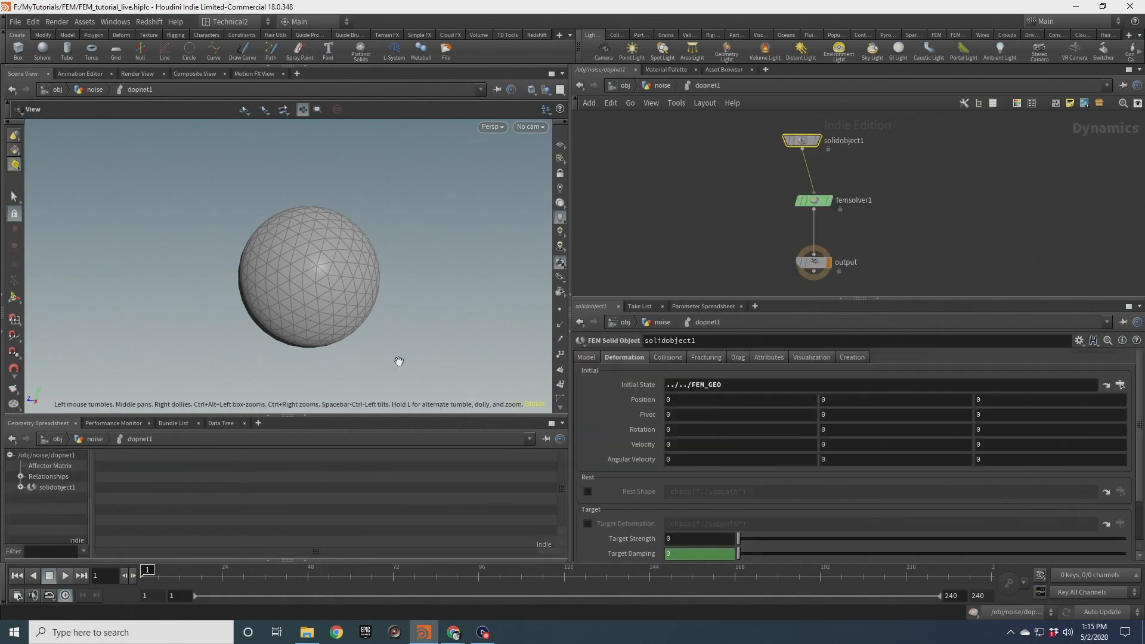
left_click_drag(330, 261, 330, 269)
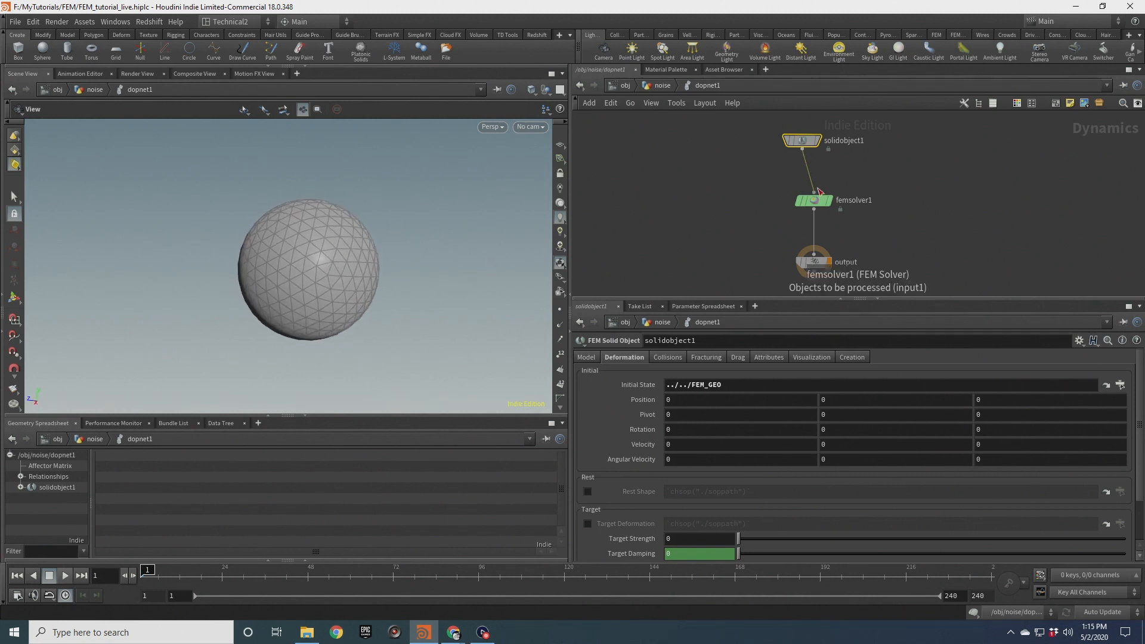
left_click_drag(805, 146, 748, 143)
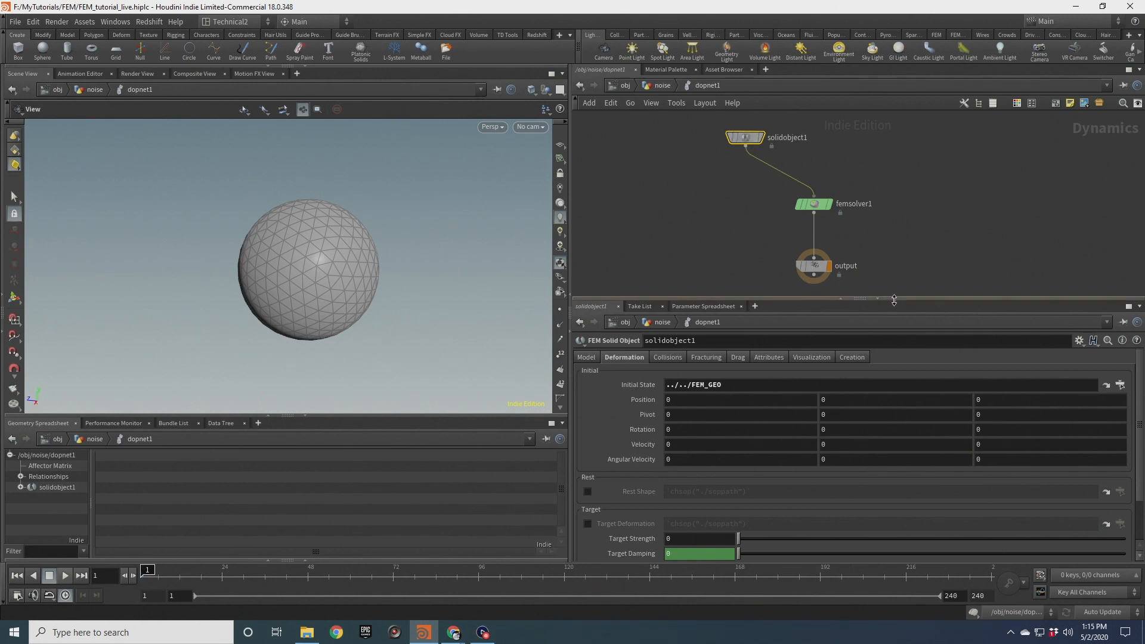
left_click_drag(892, 298, 893, 344)
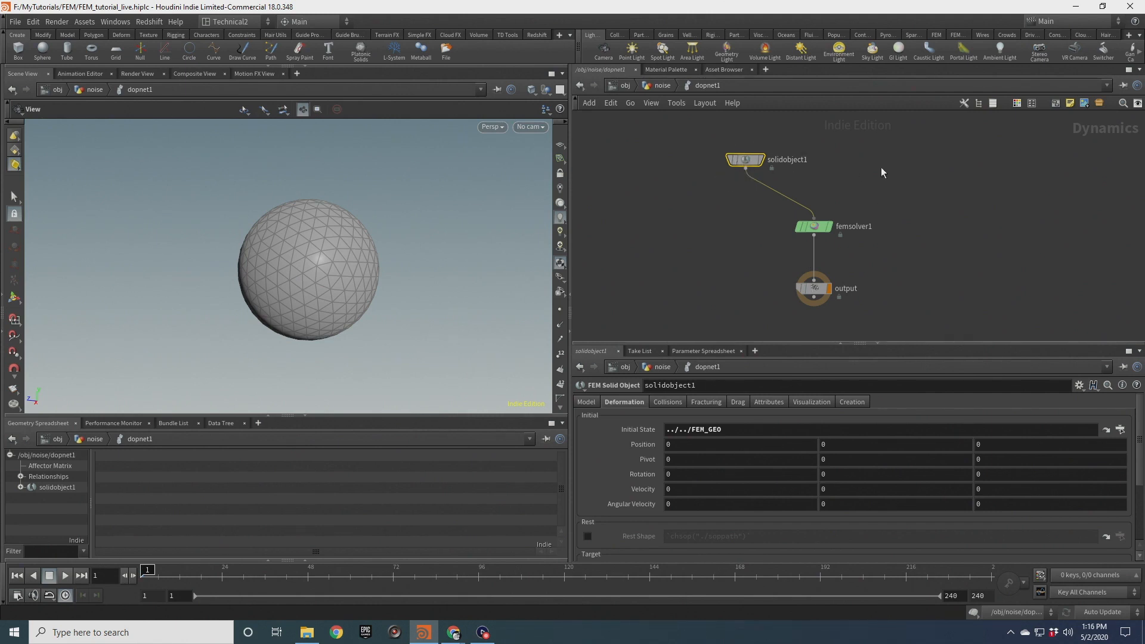
left_click(799, 232)
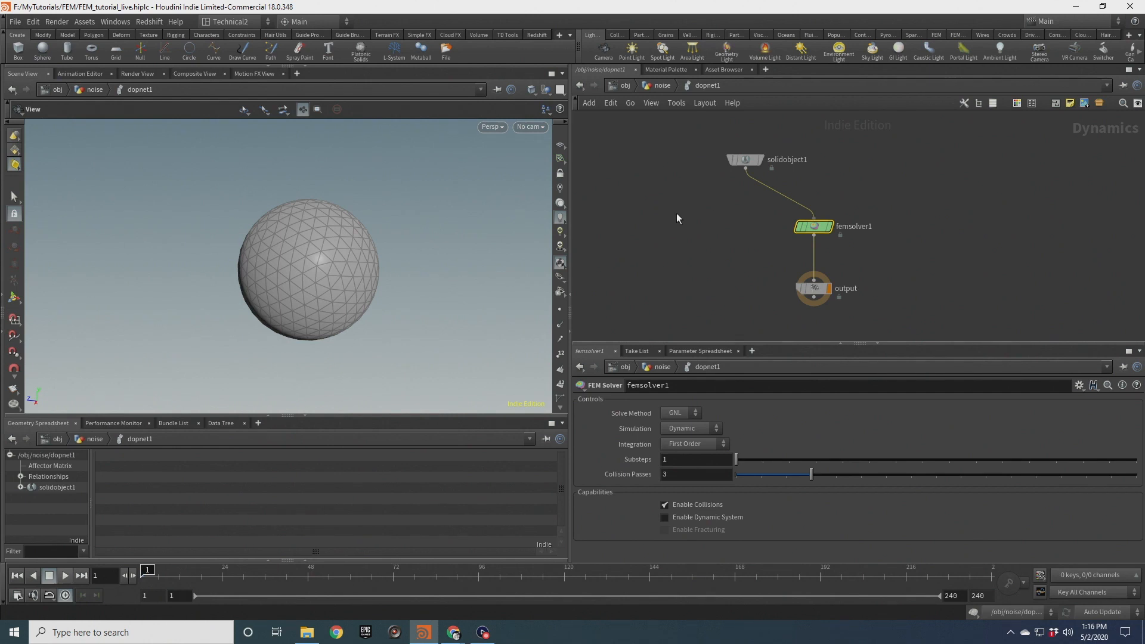
left_click_drag(815, 232, 867, 202)
key("y")
left_click_drag(832, 168, 794, 279)
left_click_drag(865, 196, 871, 178)
Add a Multiple Solver node above the output node
key("Tab")
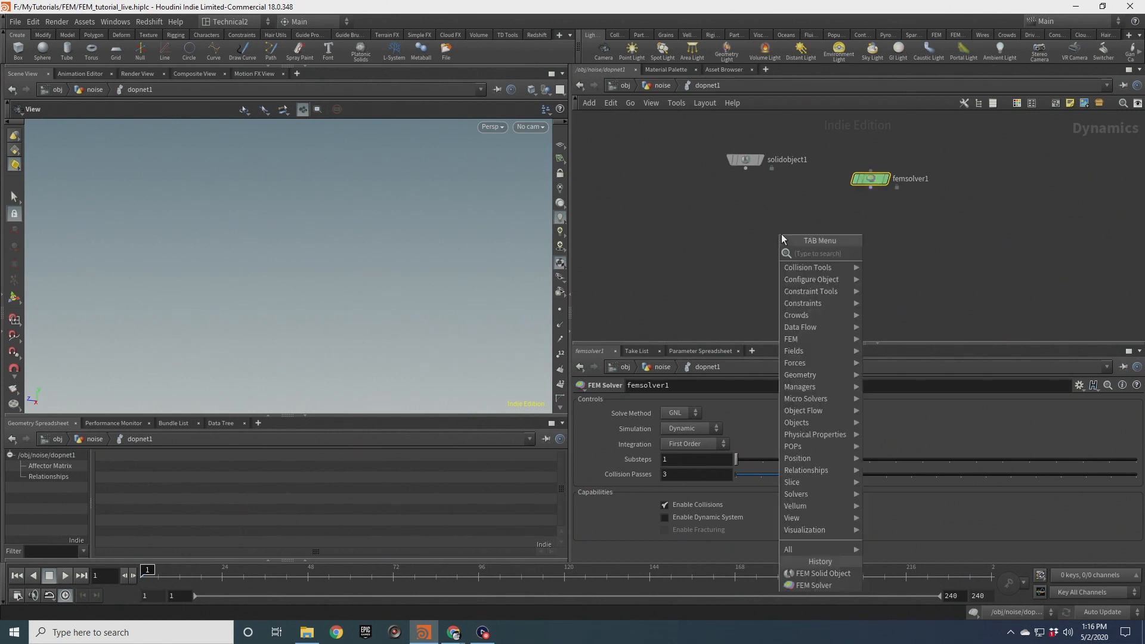
type("mult")
key("Down")
key("Return")
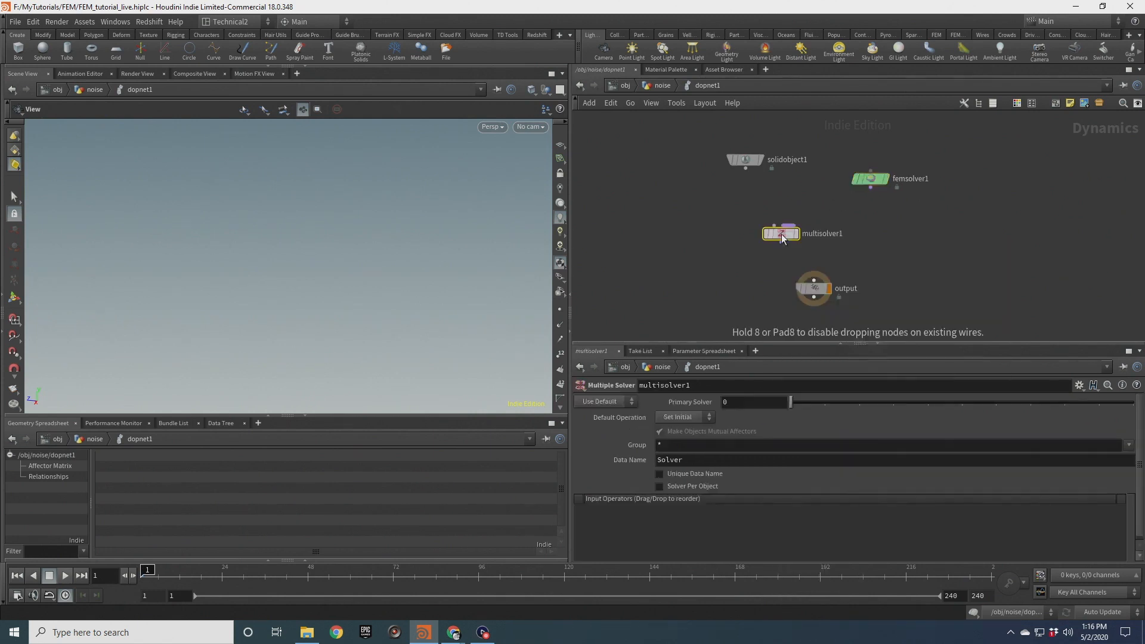
left_click(783, 238)
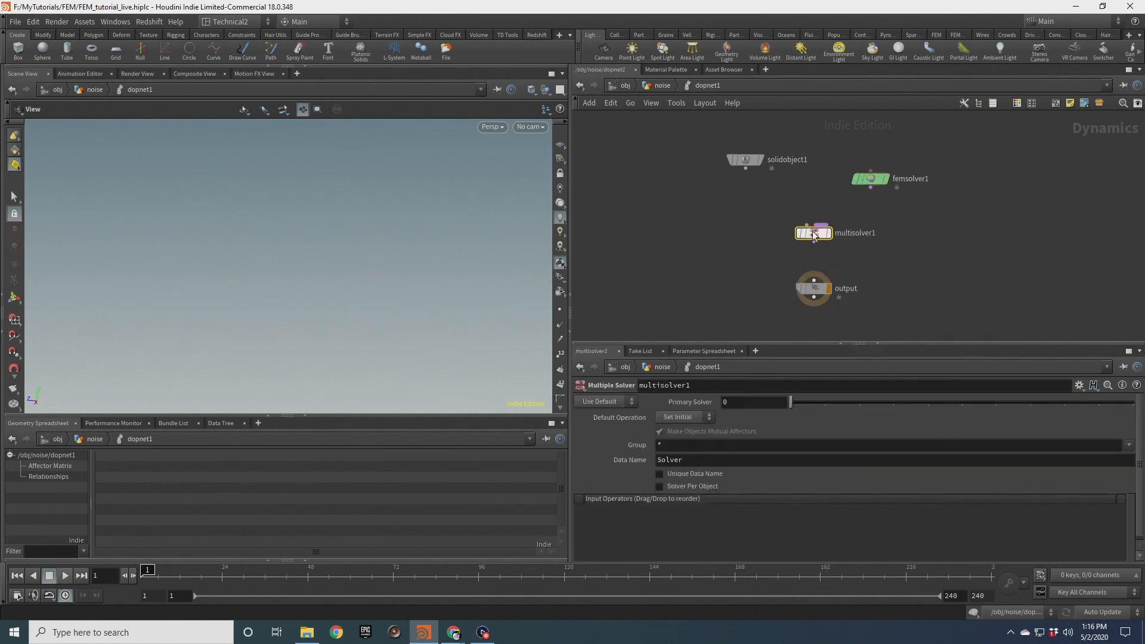
Wire the solid object and the FEM solver into the multiple solver's input
left_click_drag(746, 157, 717, 164)
left_click_drag(870, 178, 886, 173)
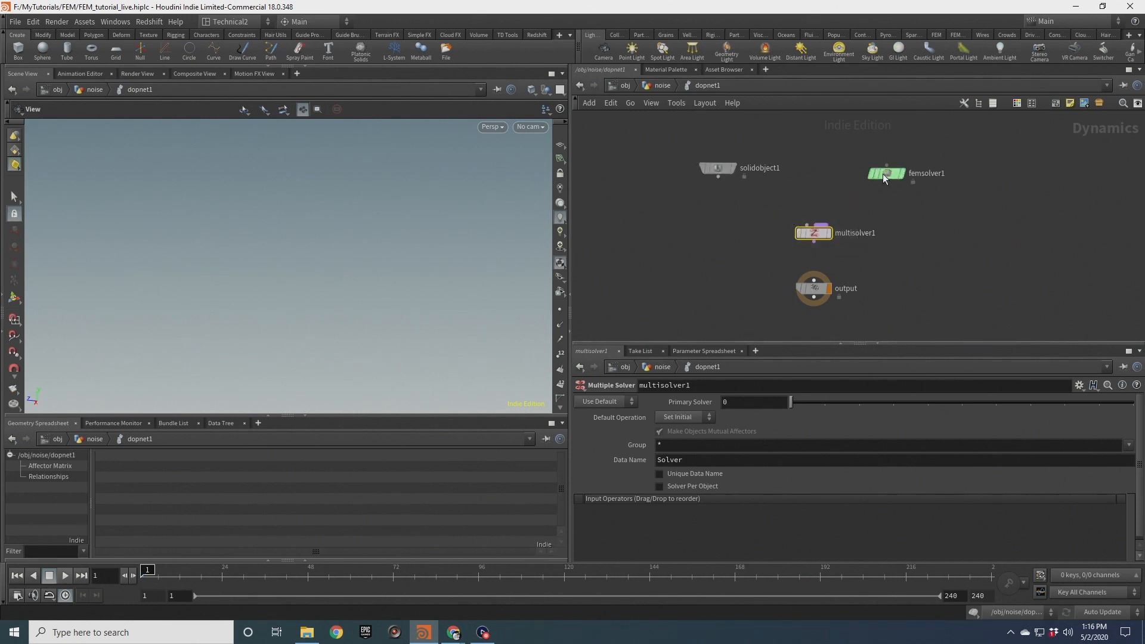
left_click_drag(718, 177, 816, 276)
left_click_drag(887, 182, 822, 225)
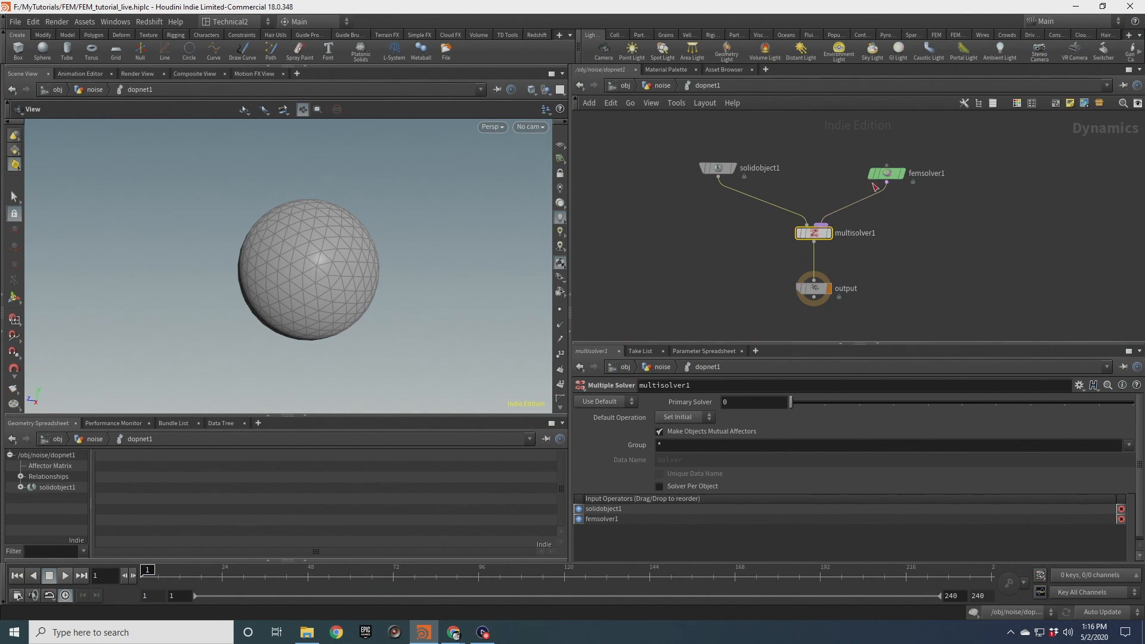
Auto-arrange the nodes in the DOP network
left_click(751, 167)
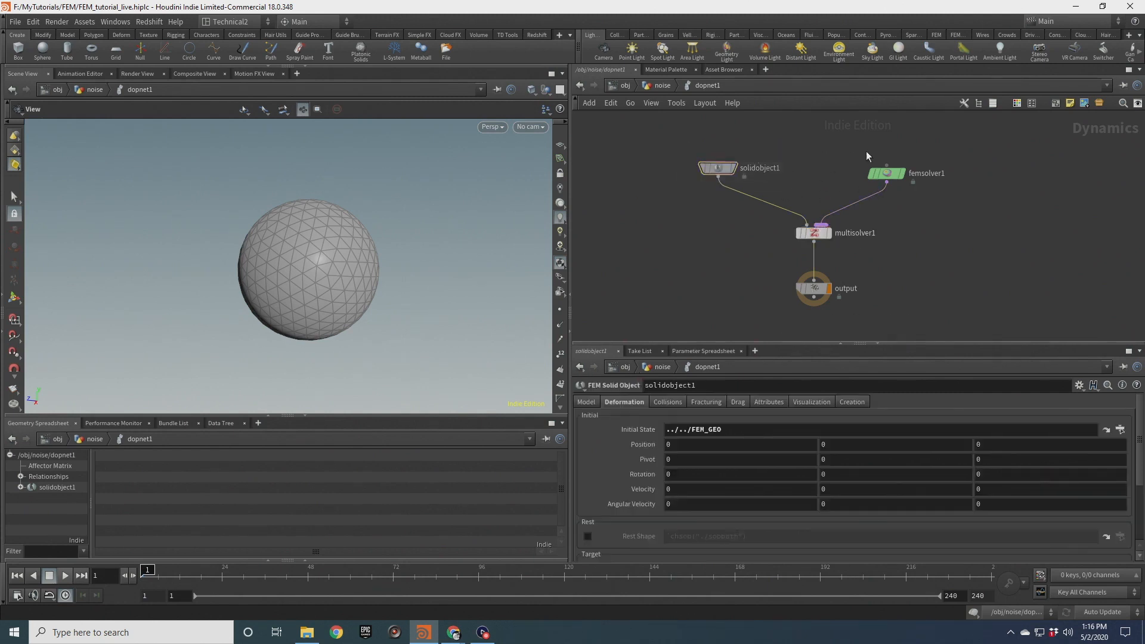
left_click(884, 173)
key("l")
left_click_drag(705, 147, 872, 245)
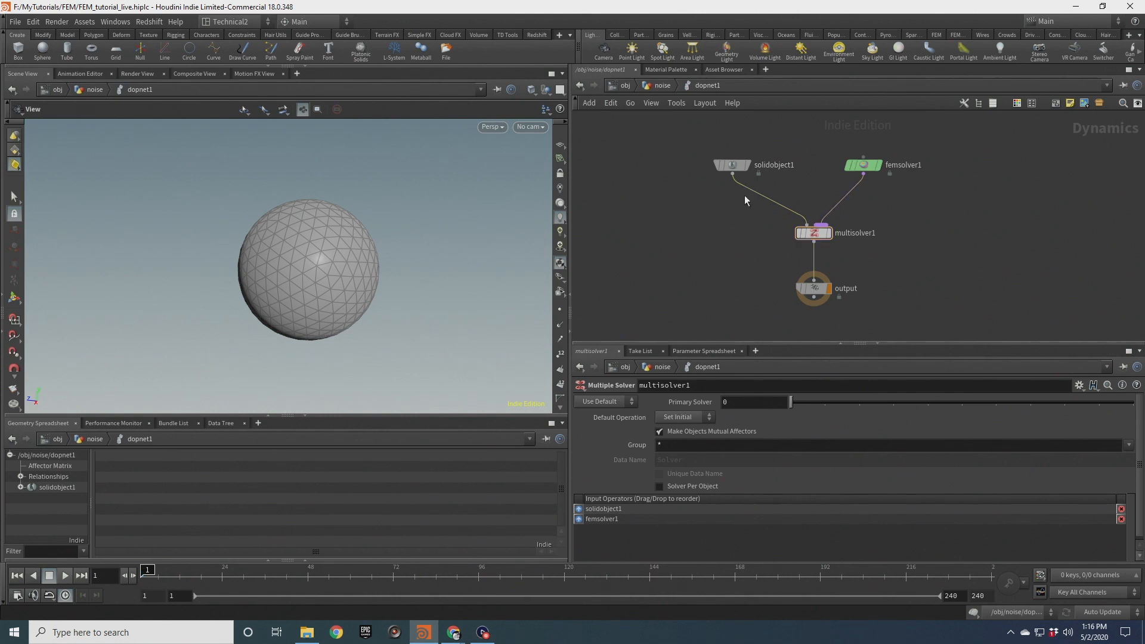
Play the simulation and rewind to the first frame
left_click(64, 576)
left_click(50, 577)
left_click(17, 576)
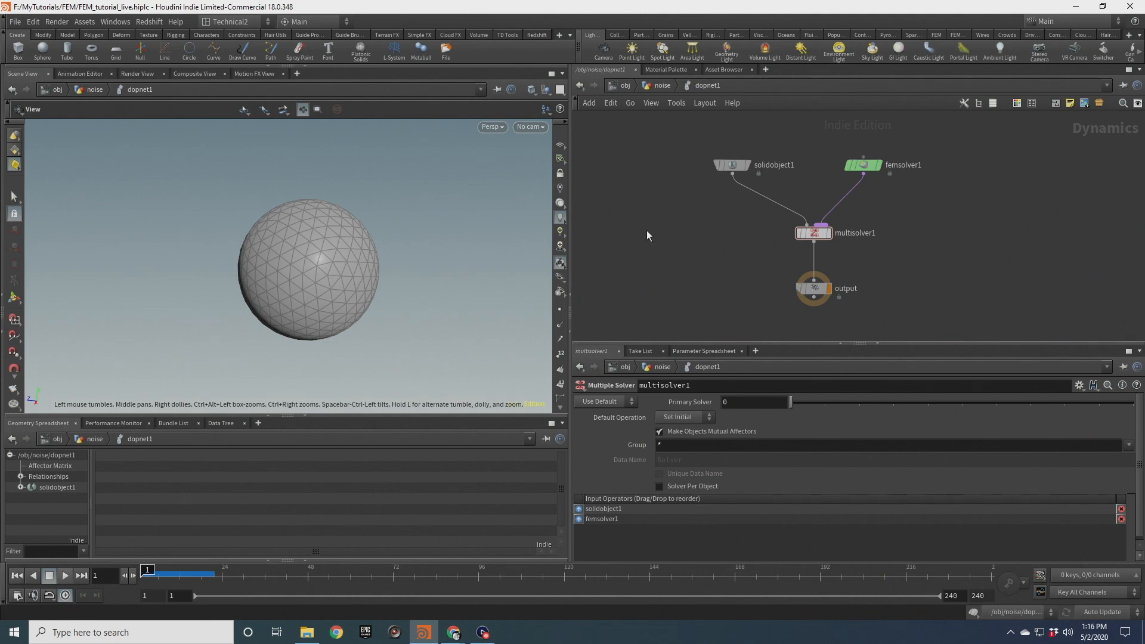
Add a SOP Solver node and wire it into the multiple solver's inputs
left_click_drag(864, 166, 902, 167)
key("Tab")
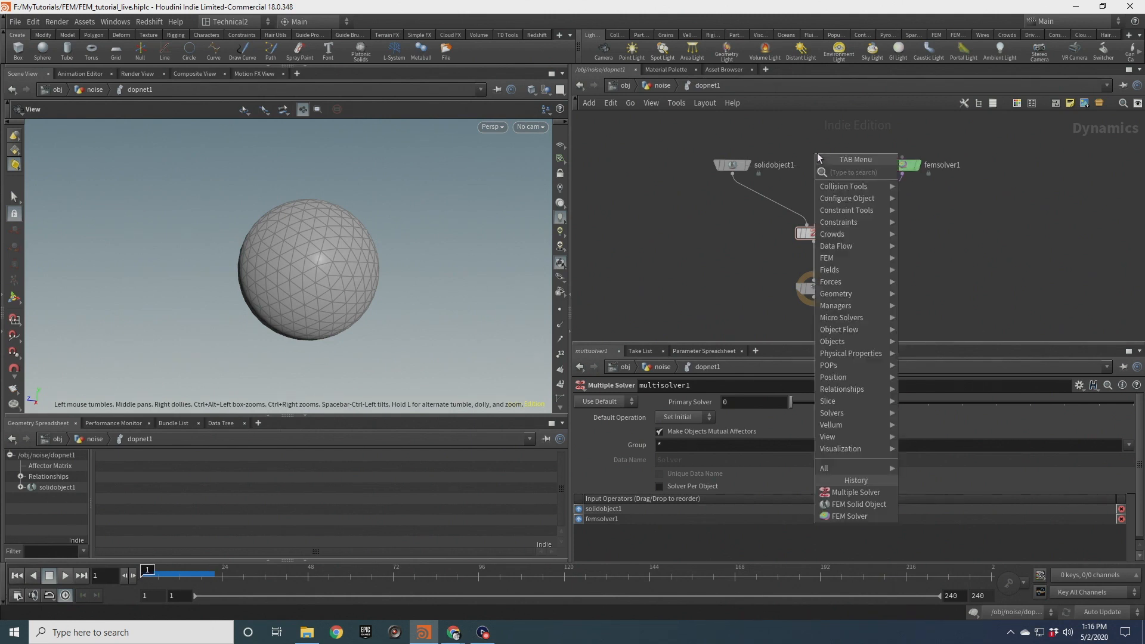
type("sops")
key("Return")
left_click(818, 156)
left_click_drag(815, 160, 821, 226)
left_click(823, 237)
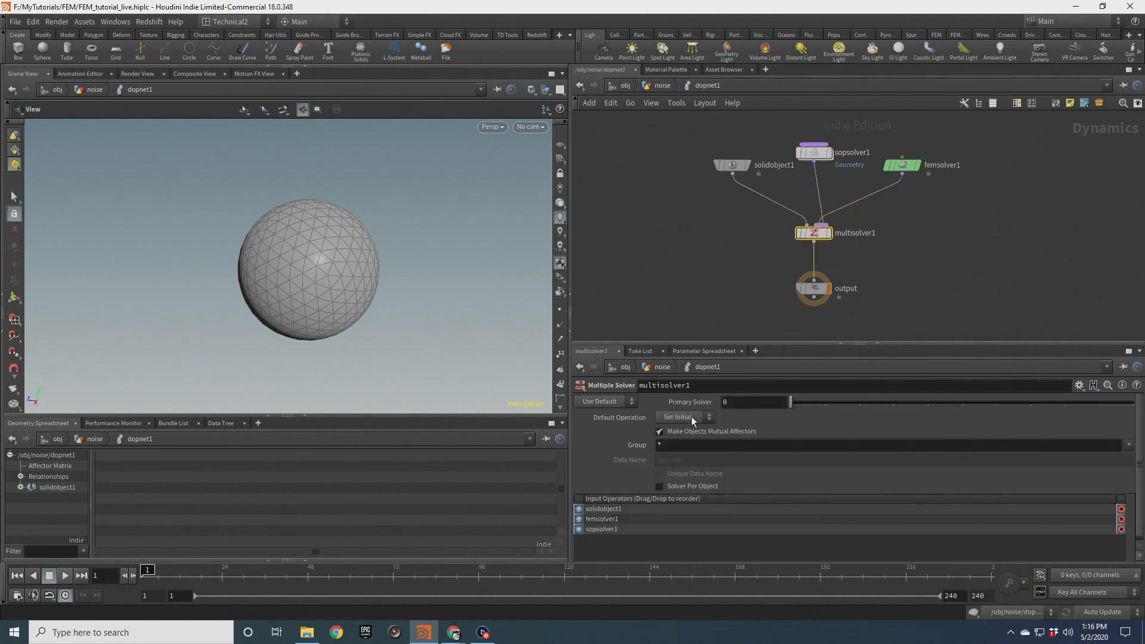
Reorder and rewire the multiple solver's inputs so the SOP solver sits between the solid object and FEM solver
left_click_drag(578, 528, 581, 511)
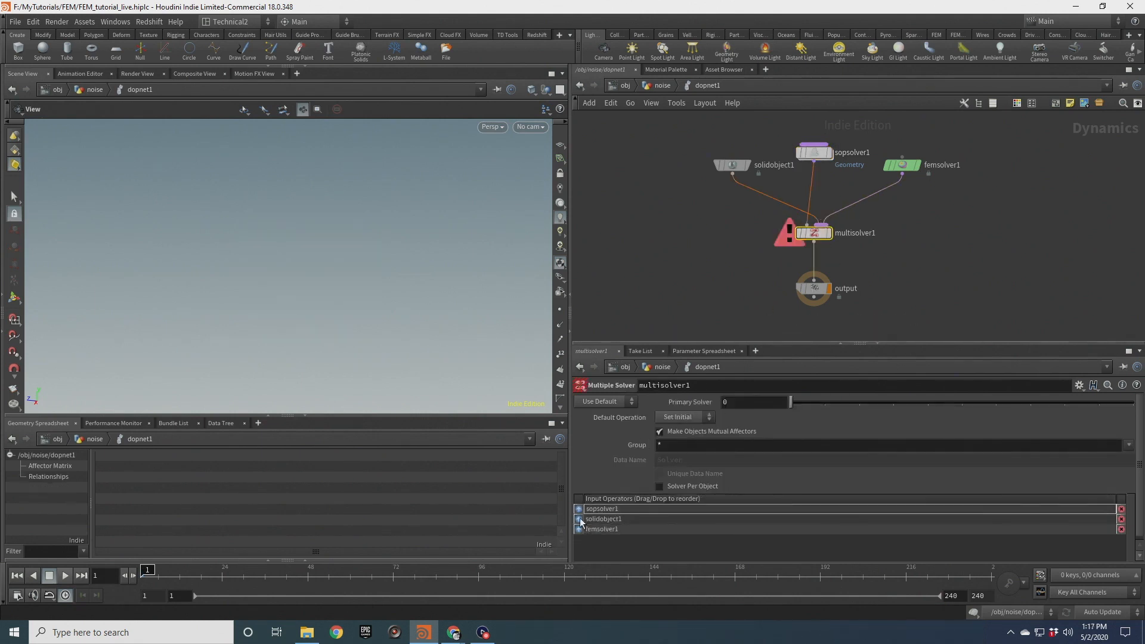
key("y")
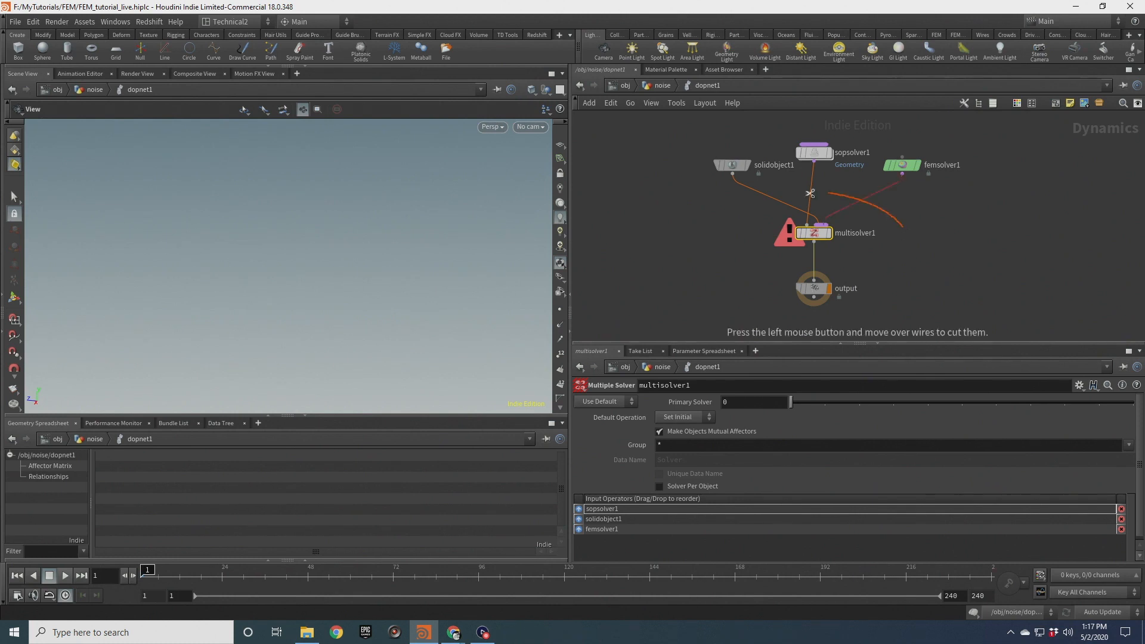
left_click_drag(888, 206, 756, 185)
left_click_drag(774, 117, 1000, 192)
left_click_drag(902, 174, 832, 229)
left_click(822, 225)
left_click_drag(818, 154, 818, 166)
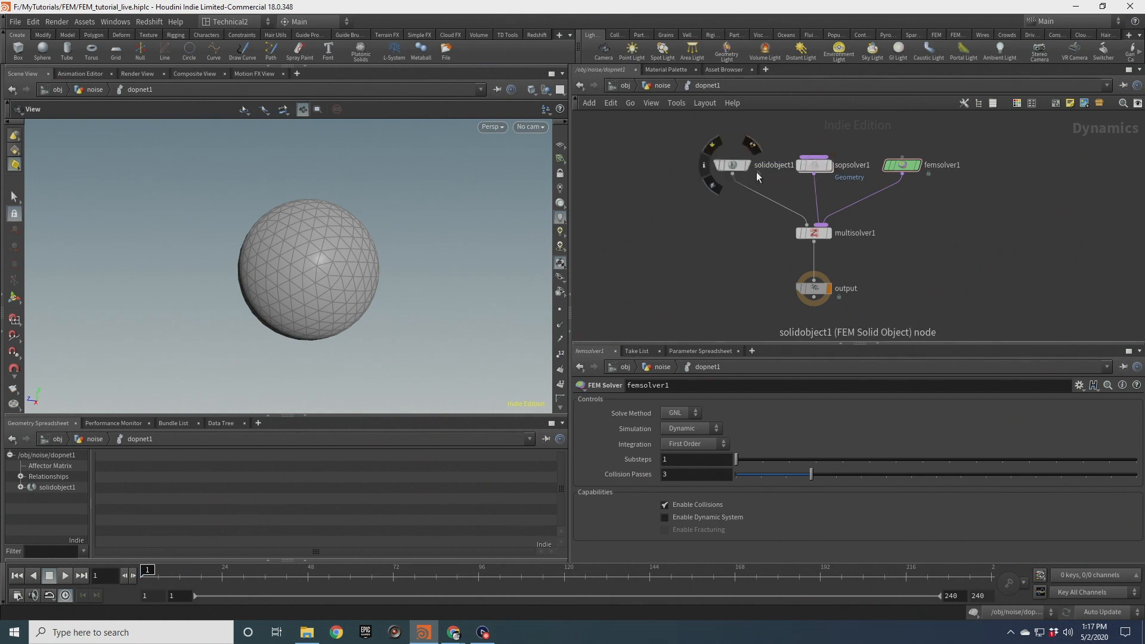
left_click_drag(811, 164, 812, 142)
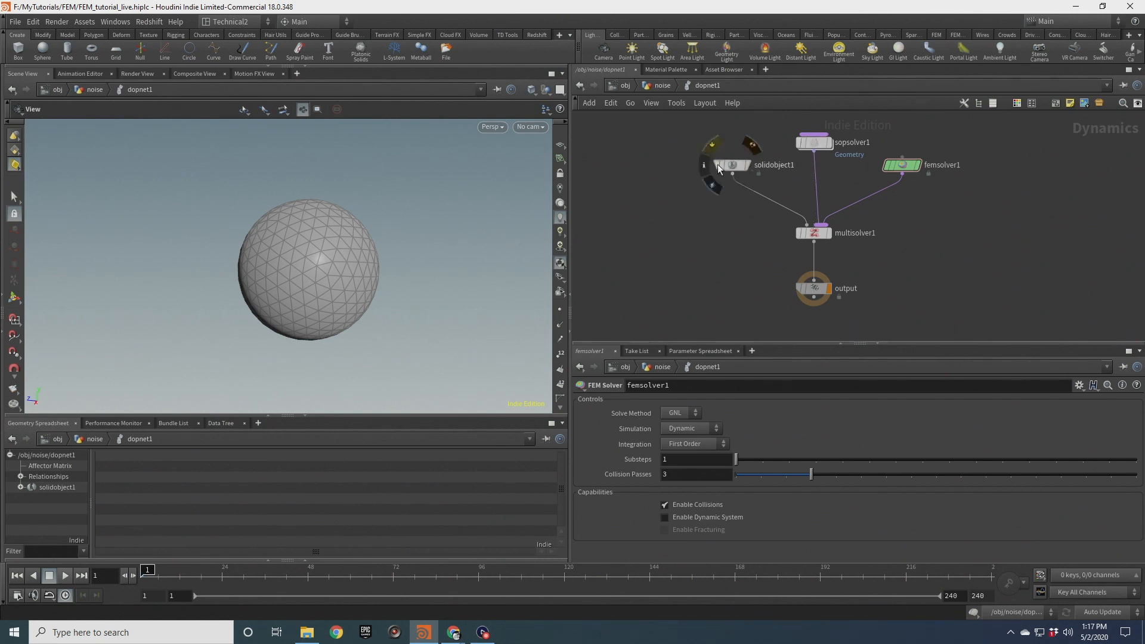
Inside the SOP solver, add an Attribute Wrangle connected below dop_geometry and set it as the display node
double_click(813, 143)
key("Tab")
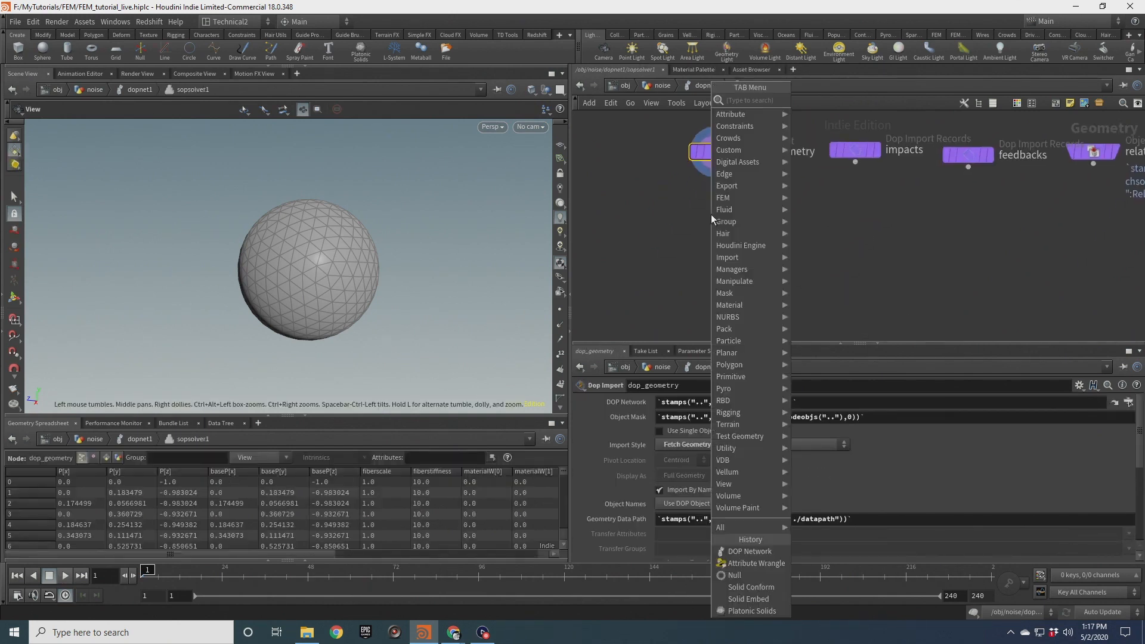
type("aw")
key("Return")
left_click(711, 214)
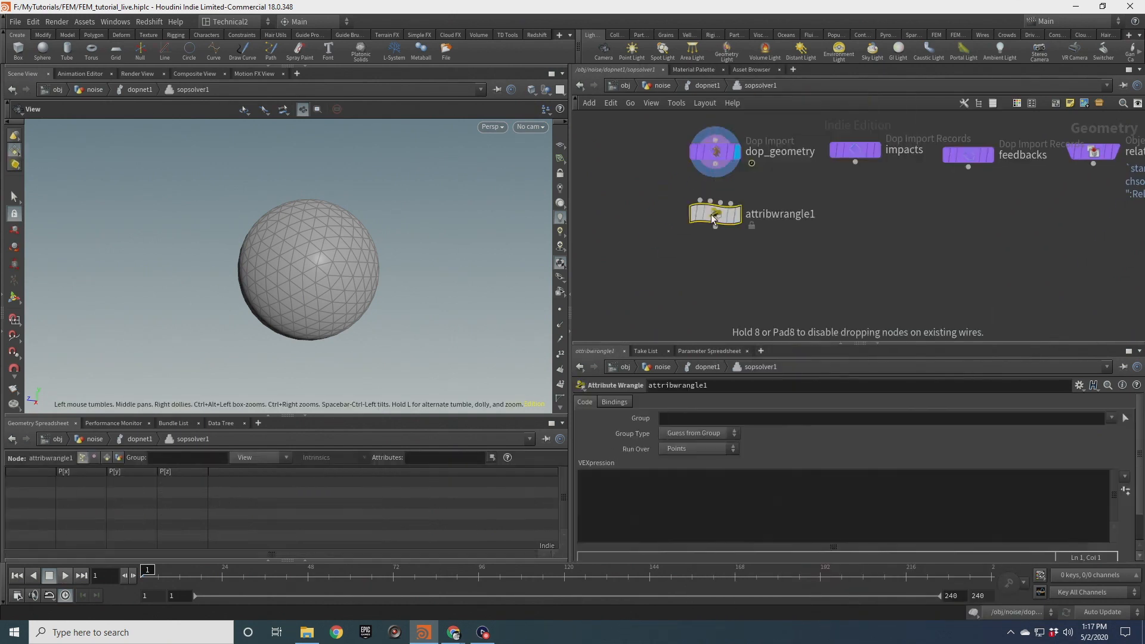
left_click(715, 164)
left_click(700, 200)
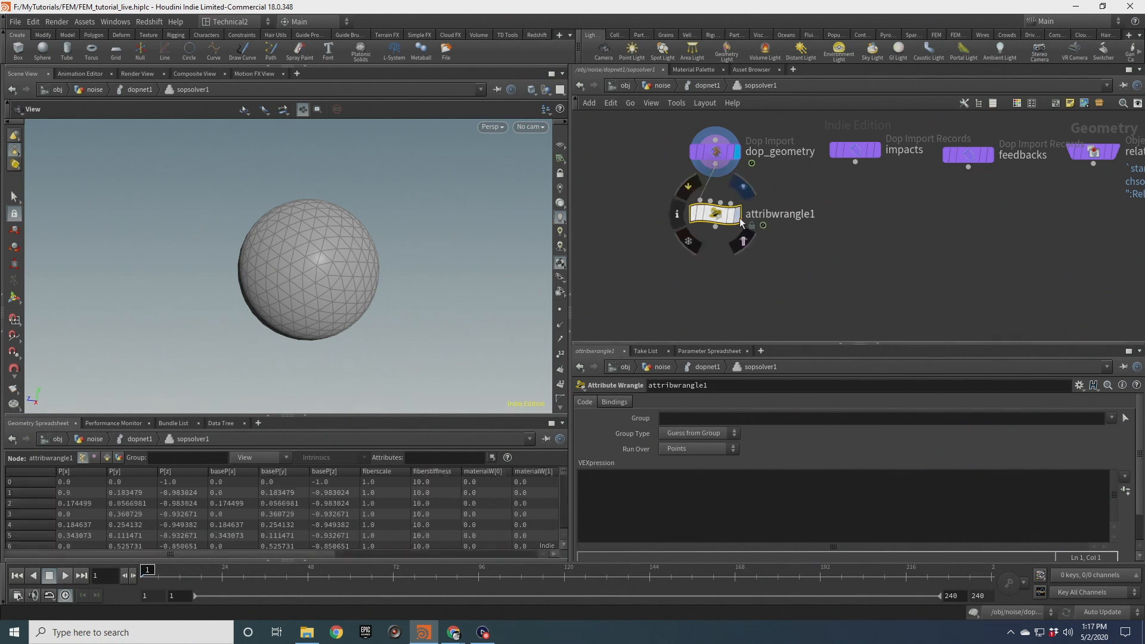
key("r")
left_click(722, 219)
left_click(685, 493)
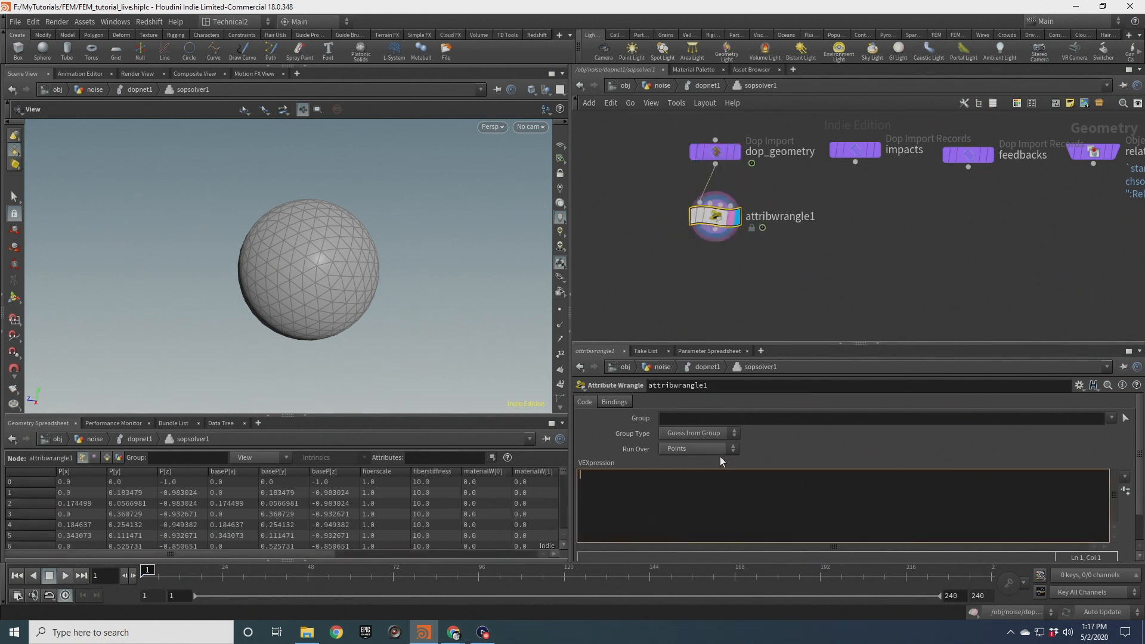
type("@fiberscale = fit")
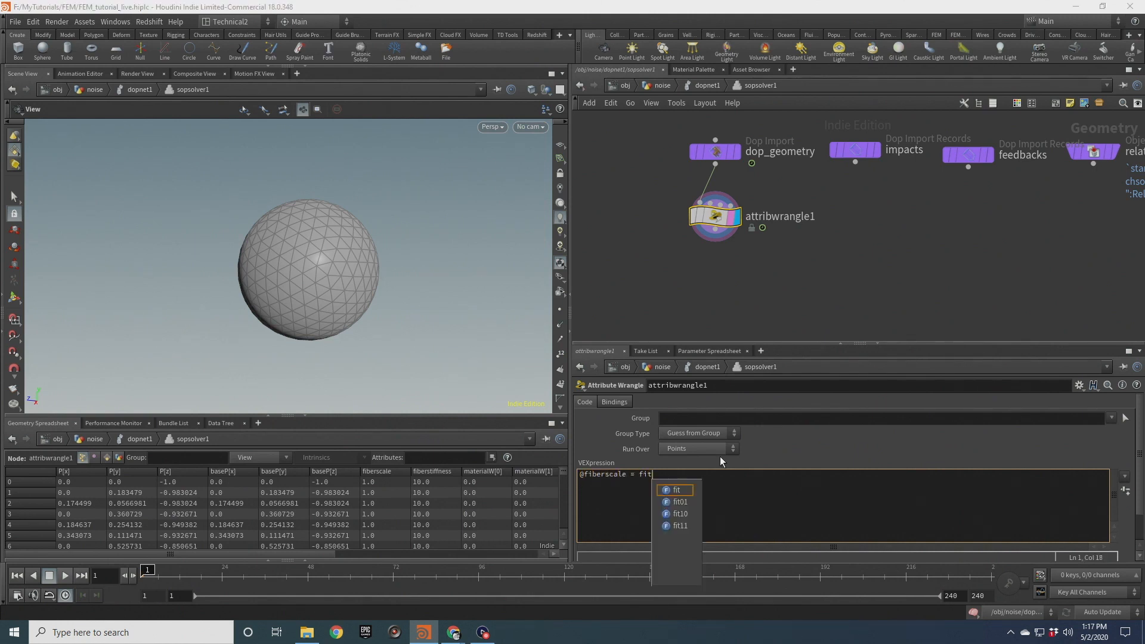
type("11(")
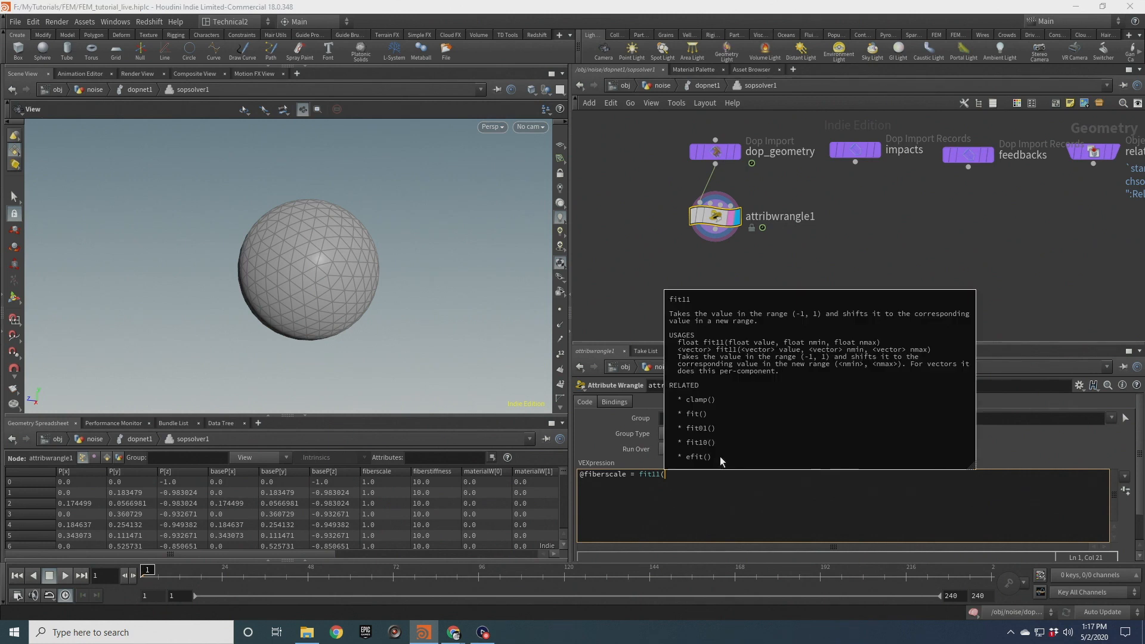
type("sin(")
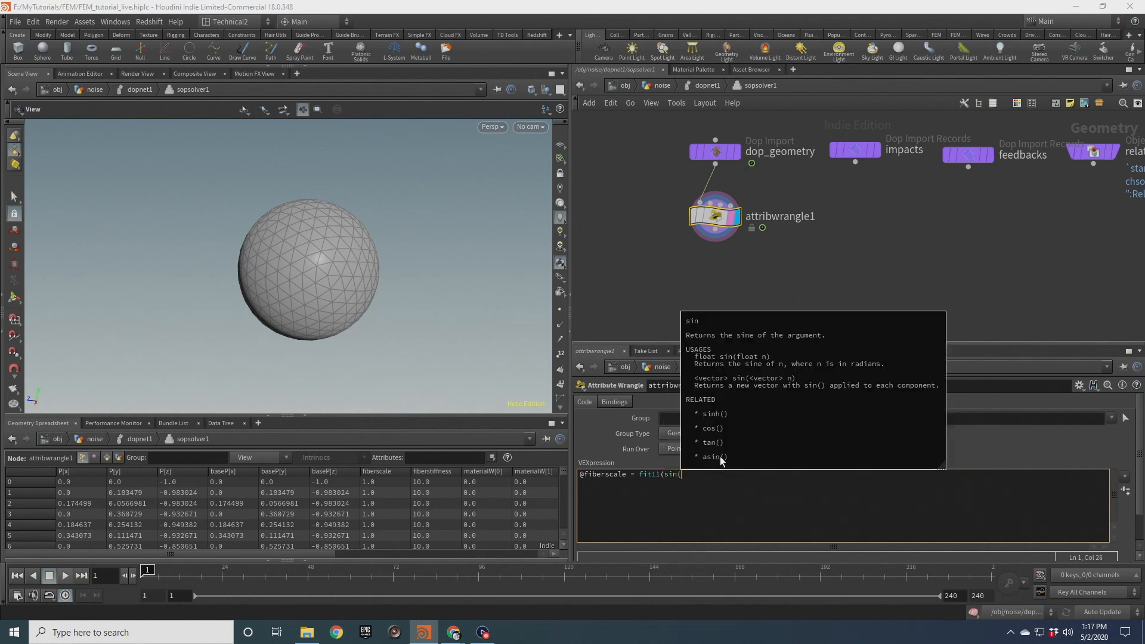
type("@Time*2),0.2,")
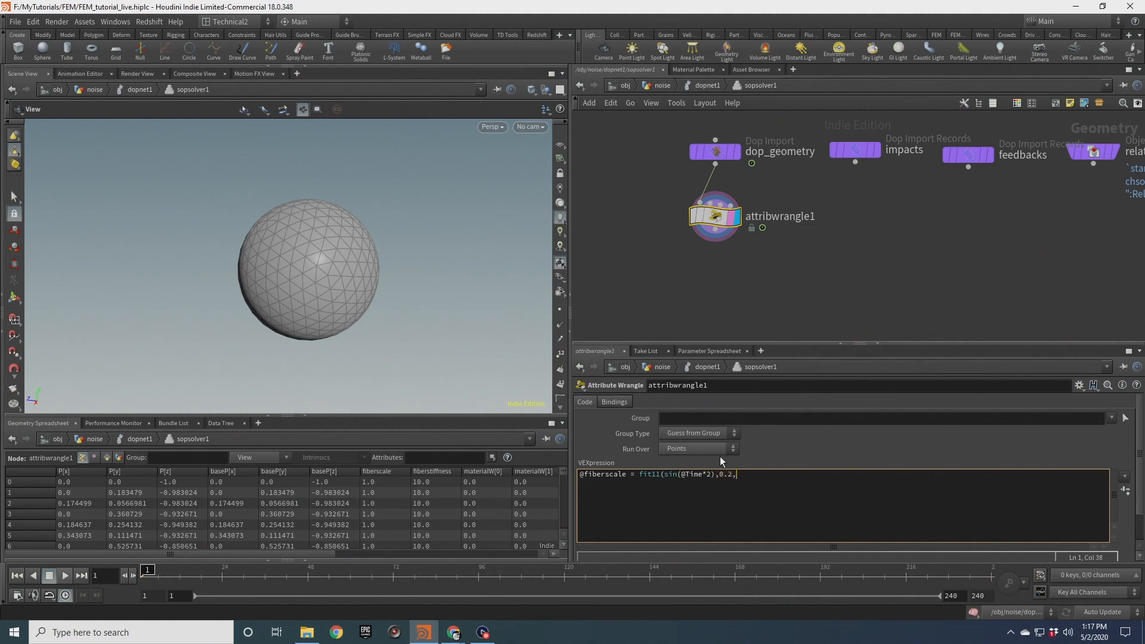
type("1.8")
key("BackSpace")
type("2.0);")
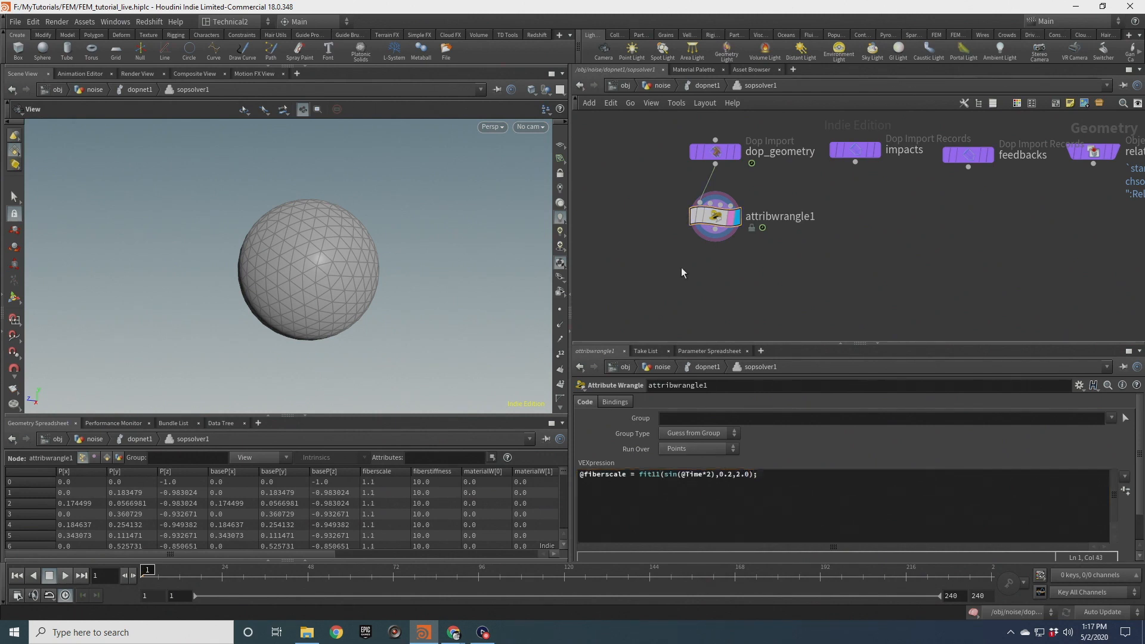
Examine the individual parts of the fiberscale expression in the code
left_click_drag(666, 475, 714, 476)
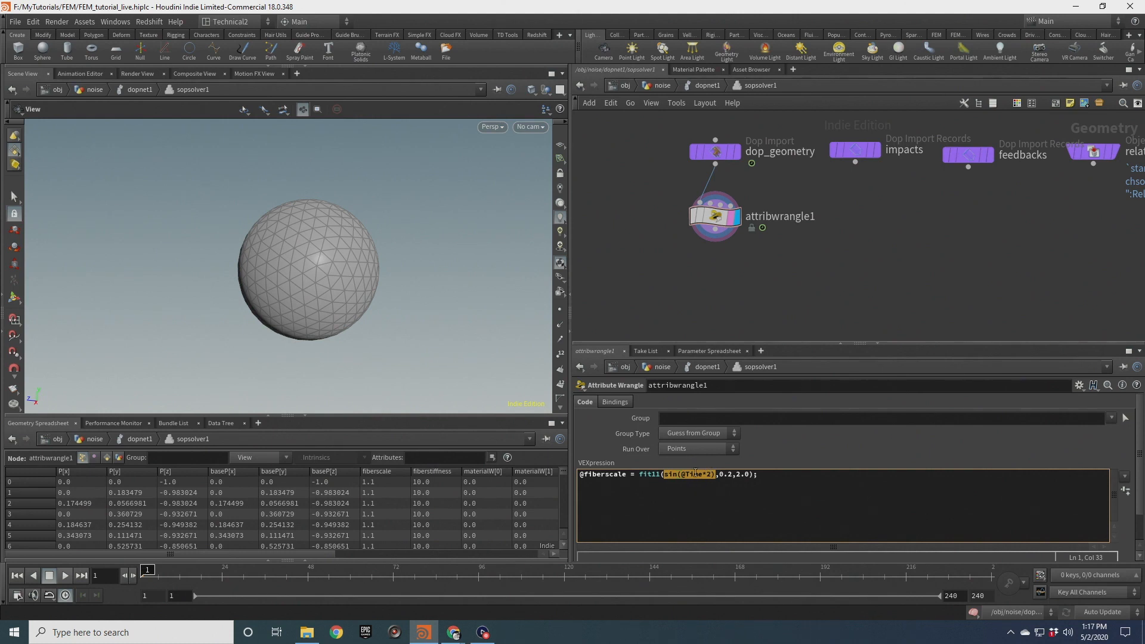
left_click(708, 476)
left_click_drag(666, 476, 710, 476)
mouse_move(640, 476)
left_mouse_down()
mouse_move(670, 477)
mouse_move(653, 478)
left_mouse_up()
left_click(655, 476)
left_click_drag(720, 476, 753, 476)
left_click(747, 476)
left_click_drag(720, 476, 746, 475)
left_click(731, 486)
Return to the DOP network and play the simulation to view the sphere's deformation
key("u")
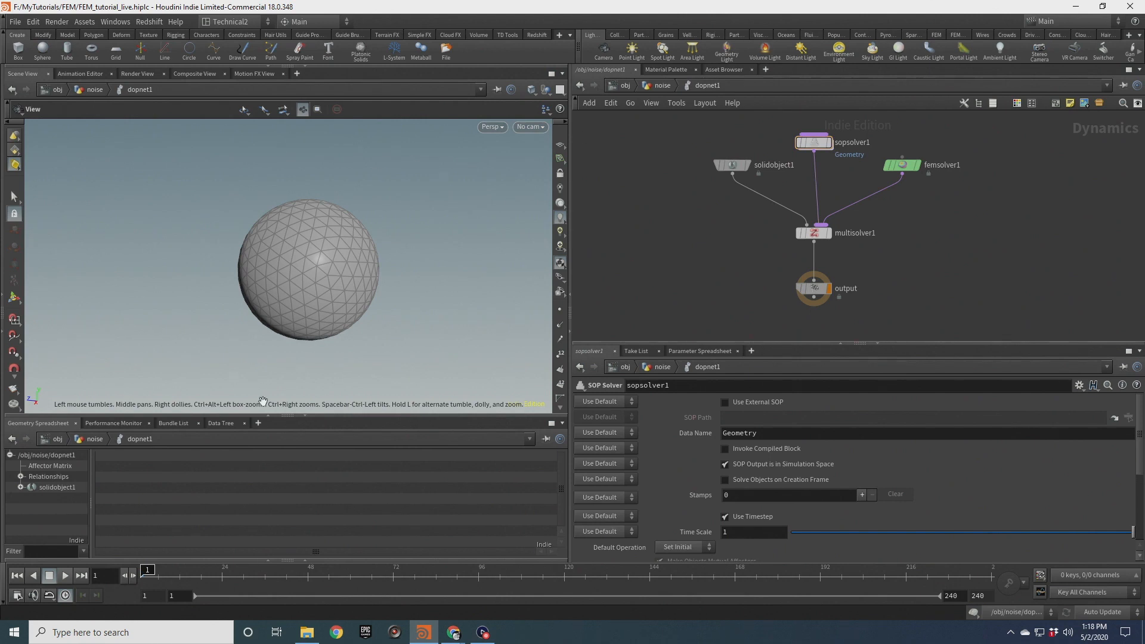
scroll(332, 280, "down", 4)
middle_click_drag(331, 278, 300, 264)
left_click(63, 576)
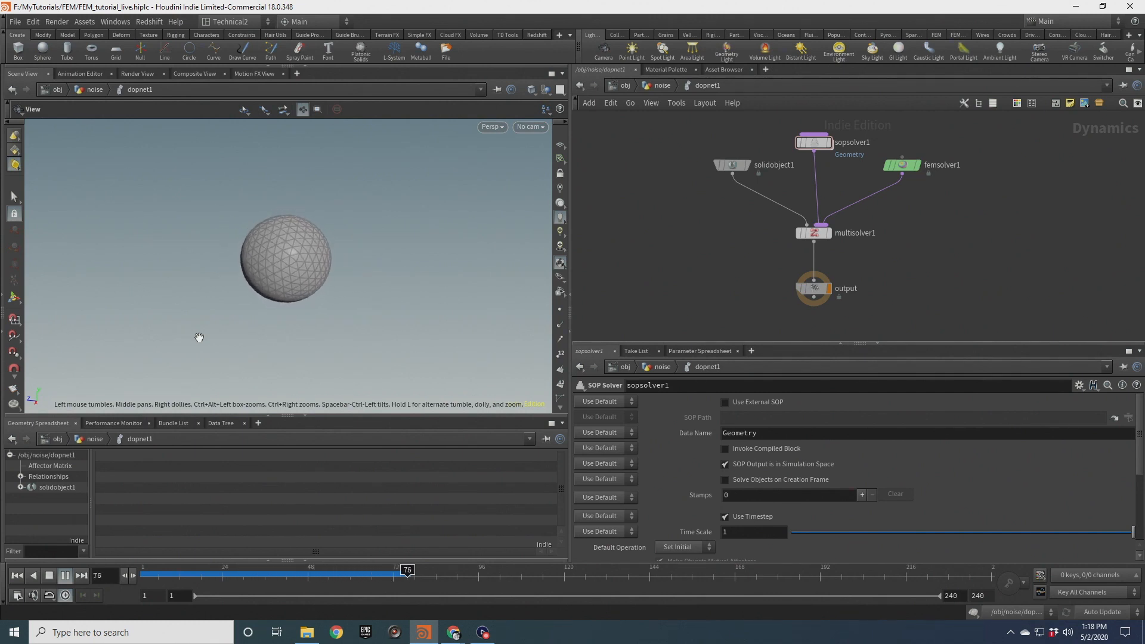
left_click_drag(279, 257, 294, 294)
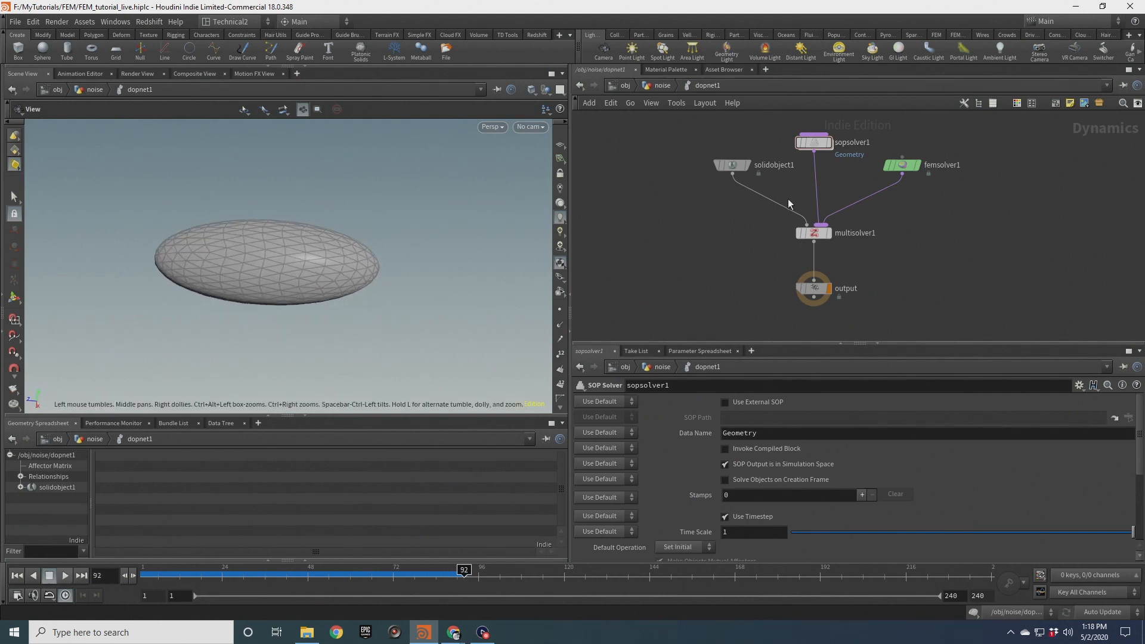
left_click_drag(225, 292, 316, 296)
right_click_drag(316, 296, 332, 299)
middle_click_drag(331, 298, 365, 300)
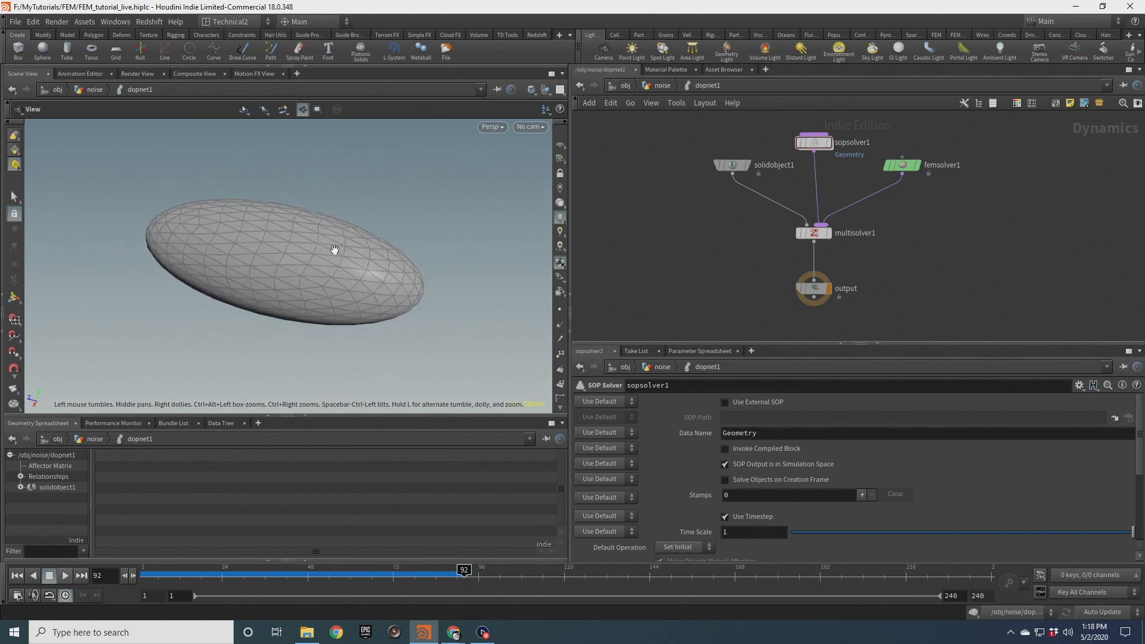
left_click(16, 576)
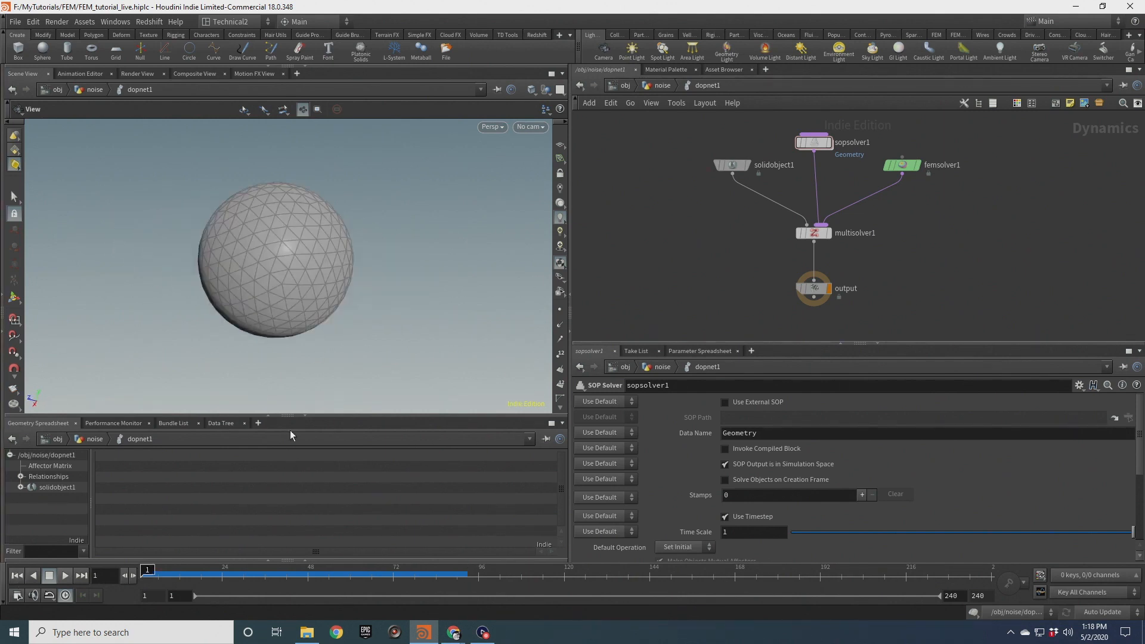
middle_click_drag(292, 260, 306, 239)
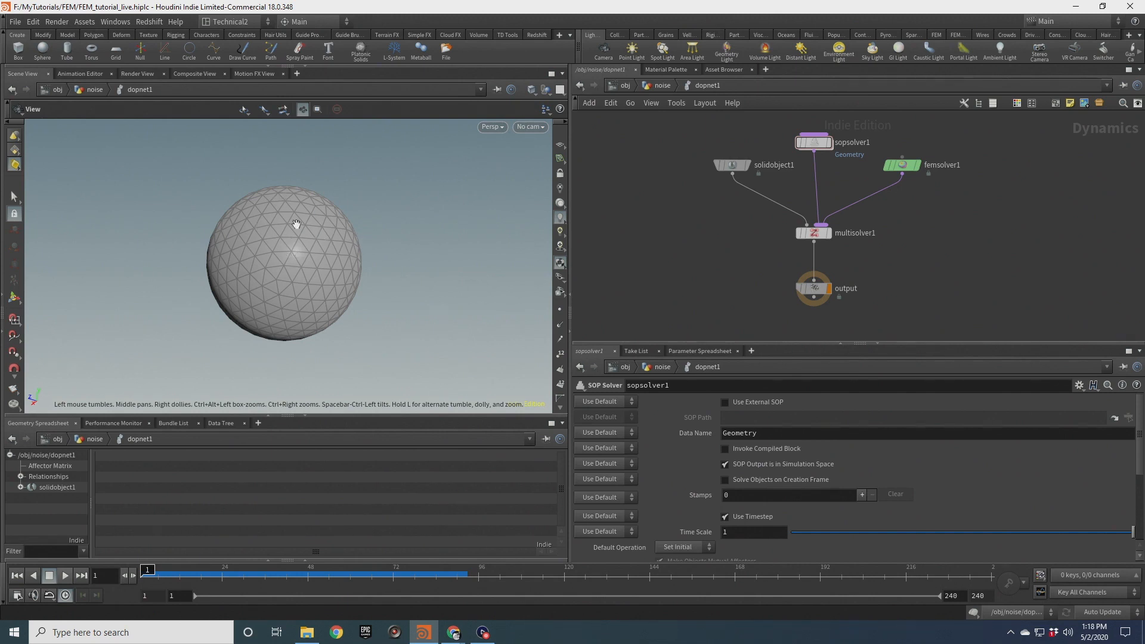
left_click_drag(301, 267, 297, 253)
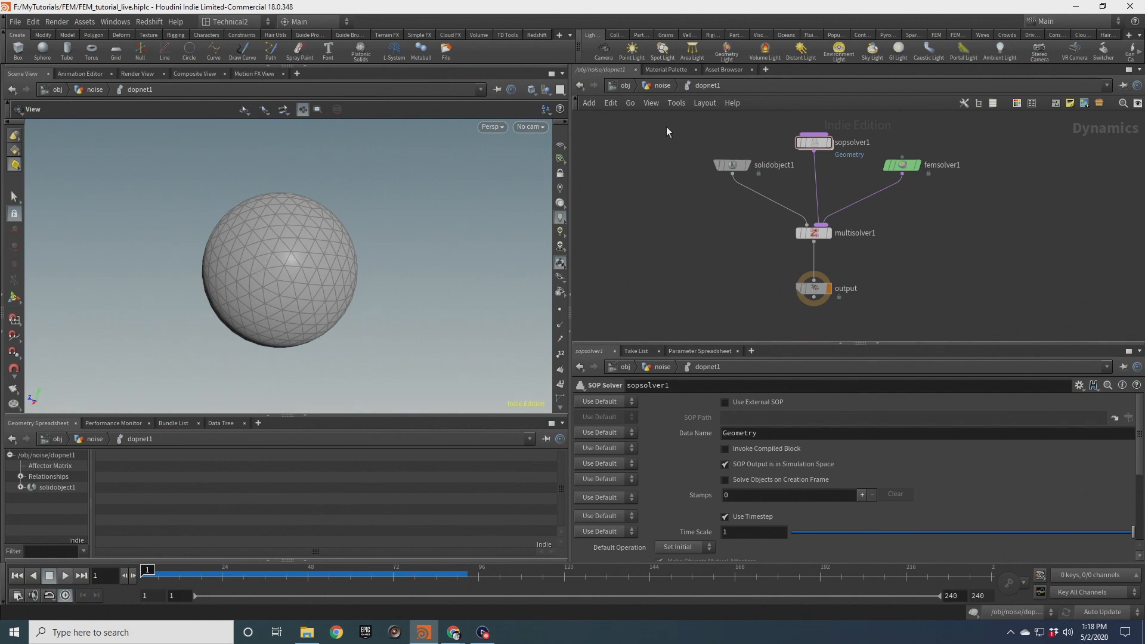
Review the setup_fibres wrangle's VEX code at the object level
left_click(659, 86)
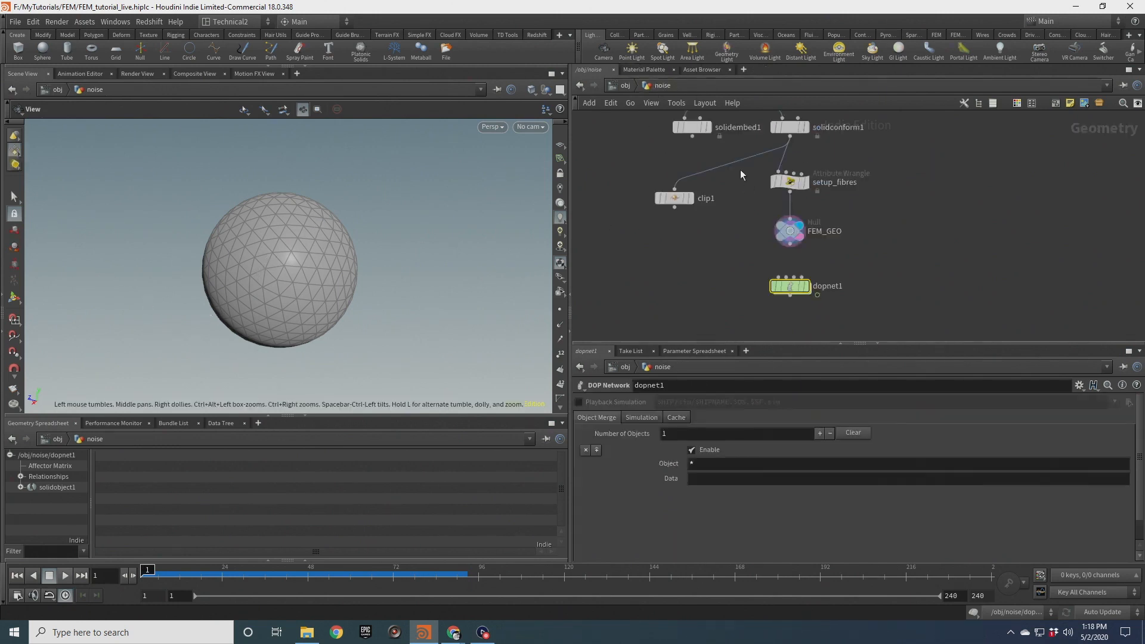
left_click(789, 181)
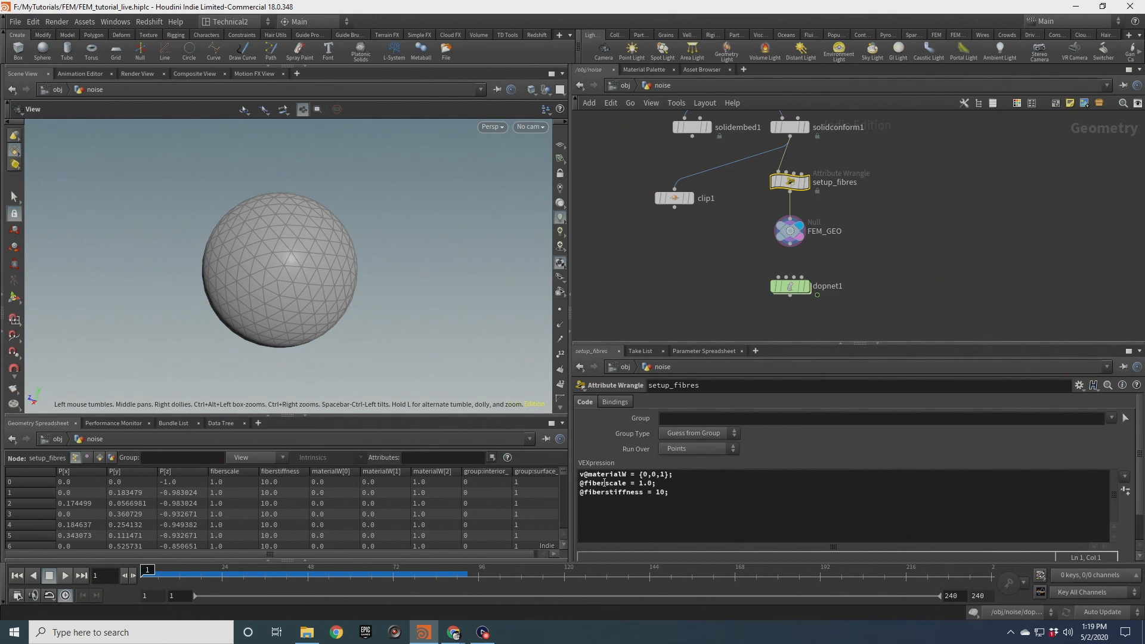
left_click(664, 475)
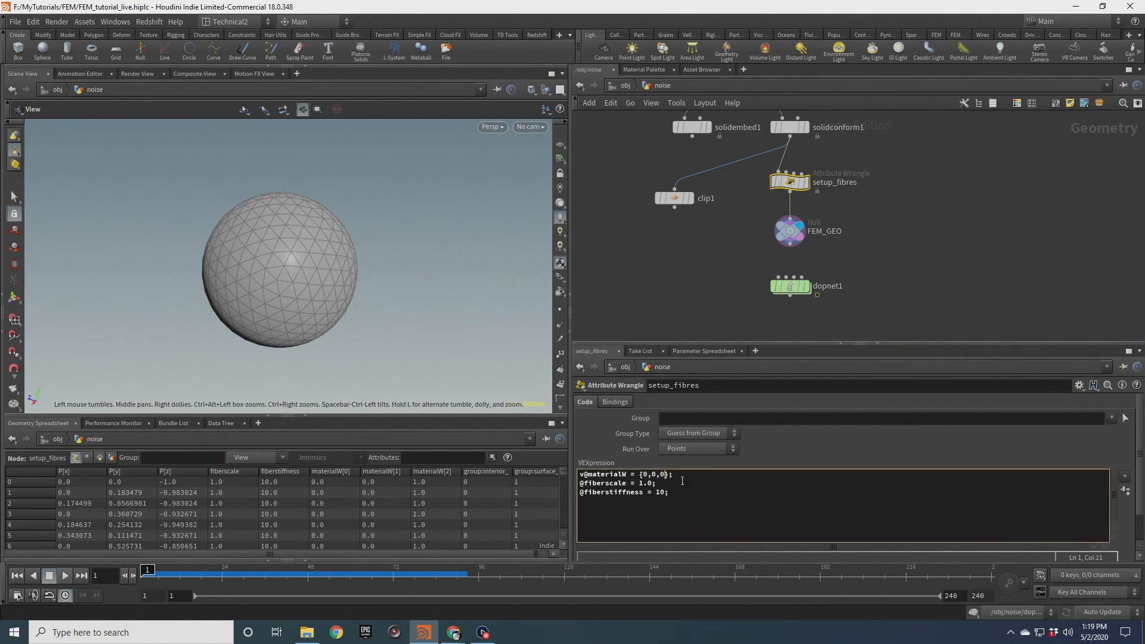
left_click(687, 279)
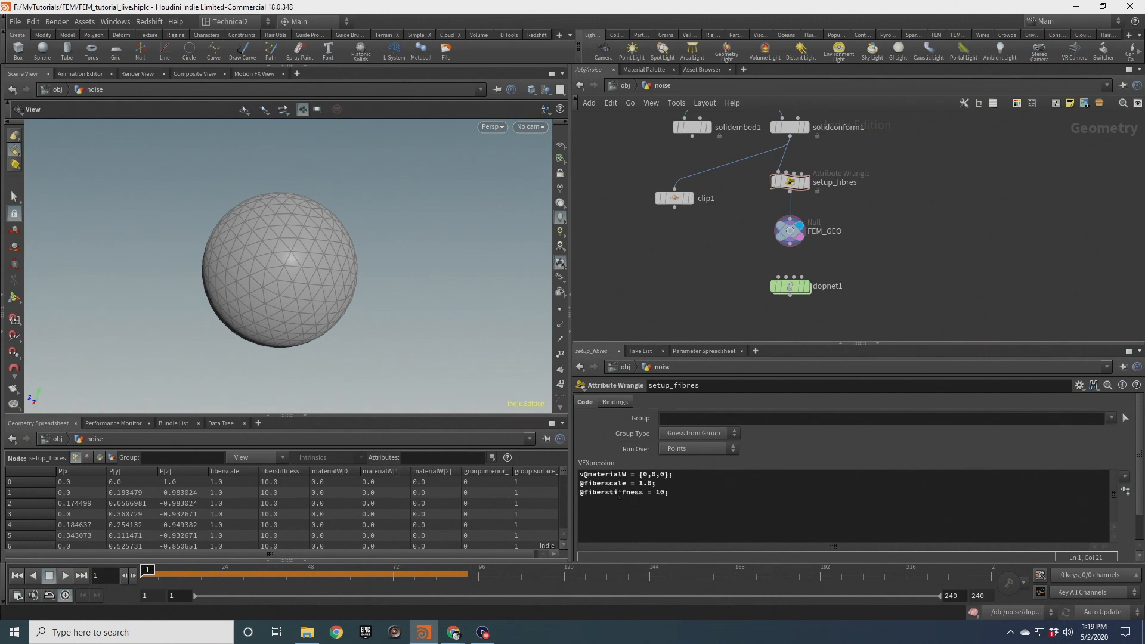
left_click_drag(577, 473, 679, 491)
left_click(681, 492)
Go back inside the SOP solver and delete all code from its attribute wrangle
left_click(790, 286)
double_click(790, 286)
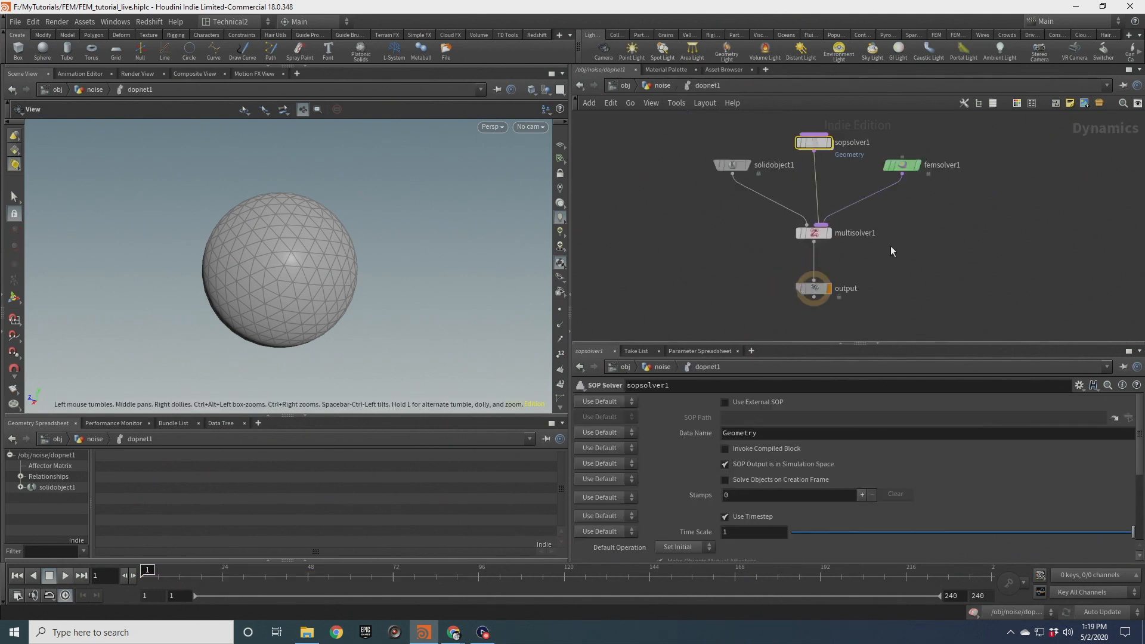
double_click(818, 144)
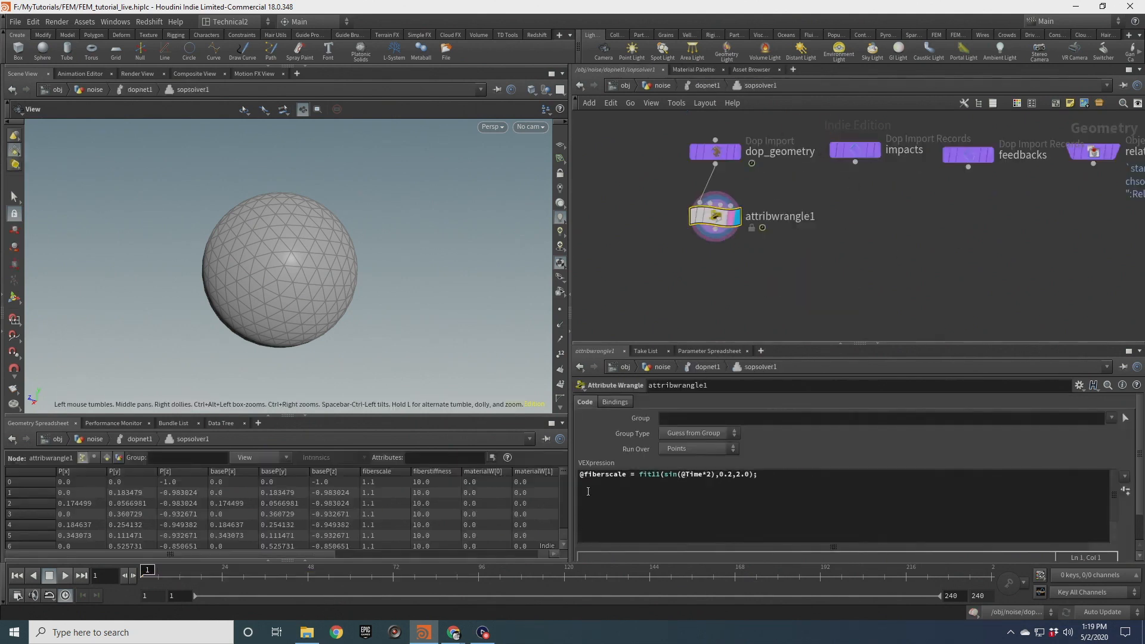
left_click(762, 476)
key("ctrl+a")
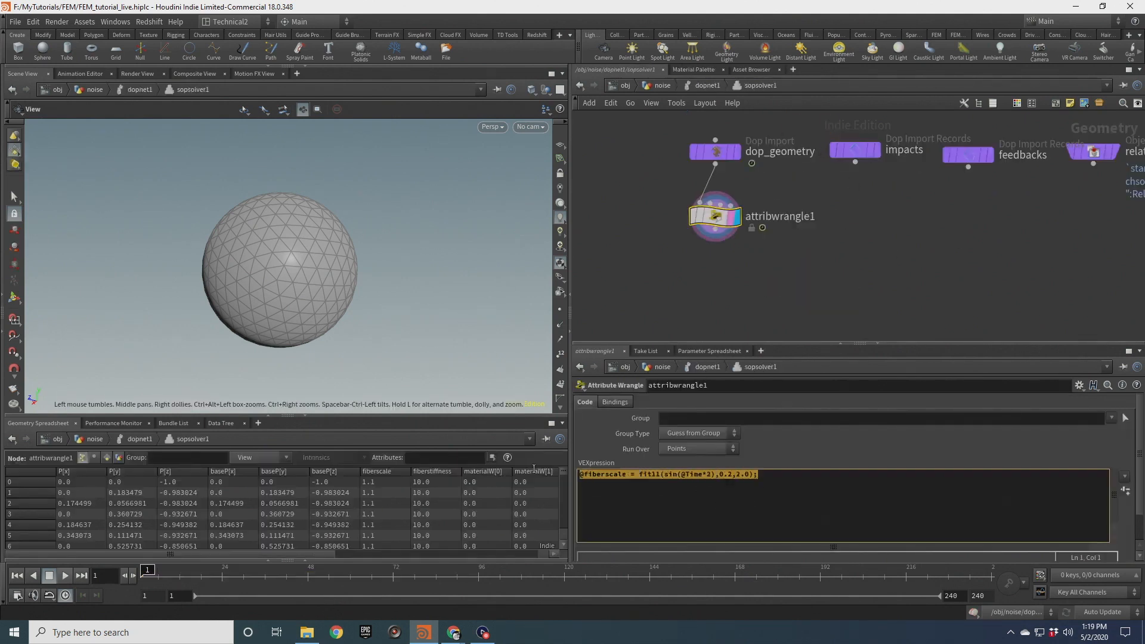
key("BackSpace")
Rename the attribute wrangle to reinitialize
double_click(786, 216)
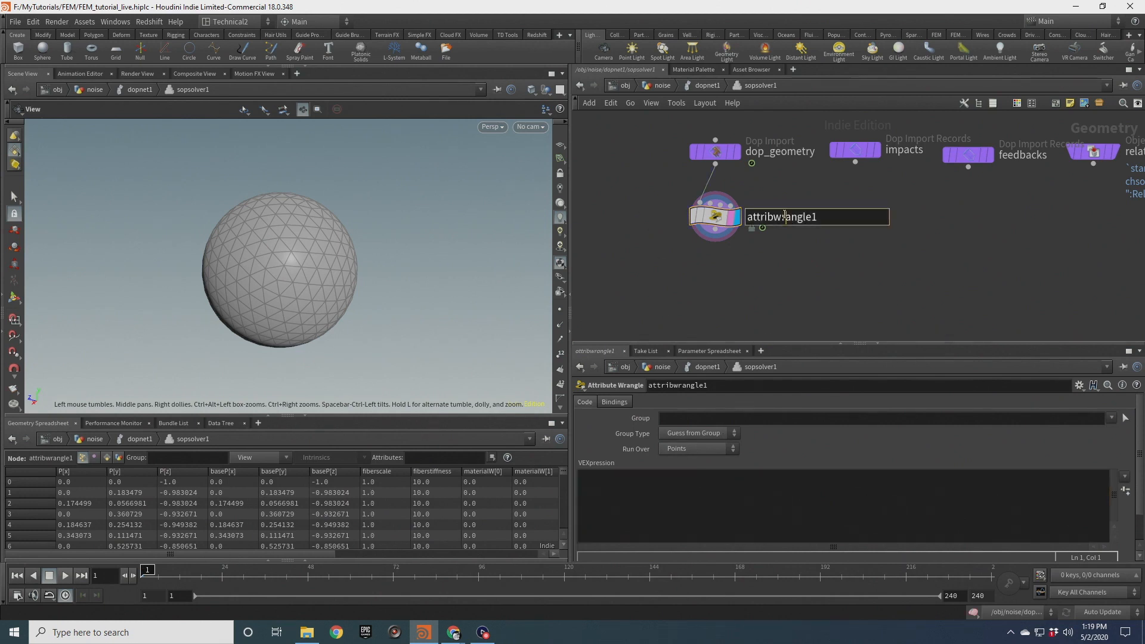
type("reinitialize")
key("Return")
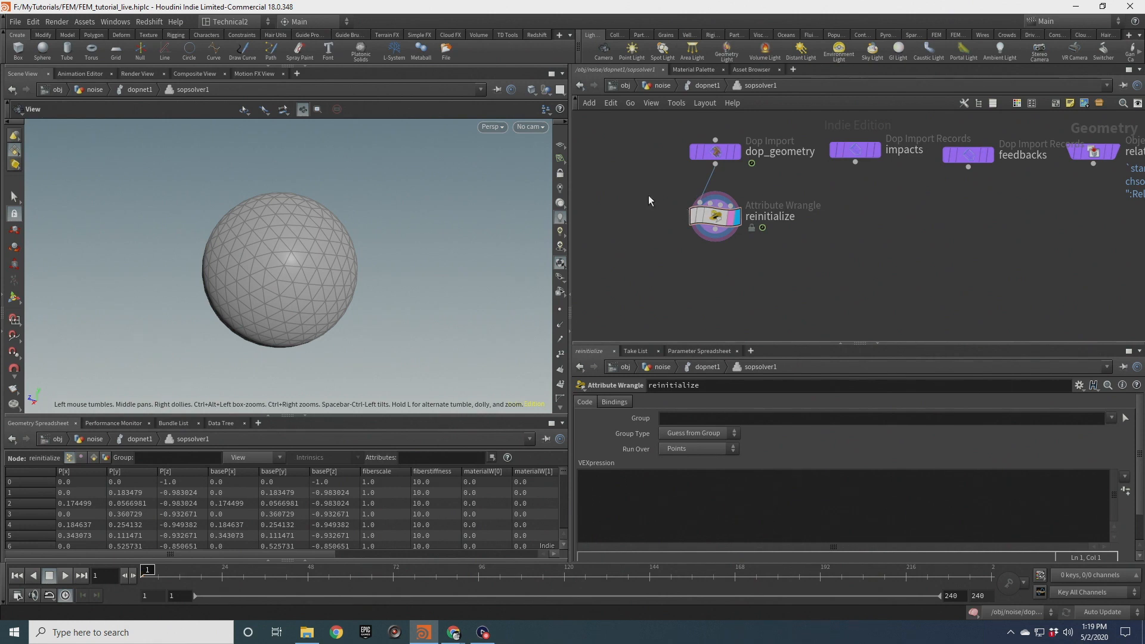
Write VEX in the reinitialize wrangle setting v@materialW to {0,0,0} and f@fiberscale to 1.0
left_click(657, 516)
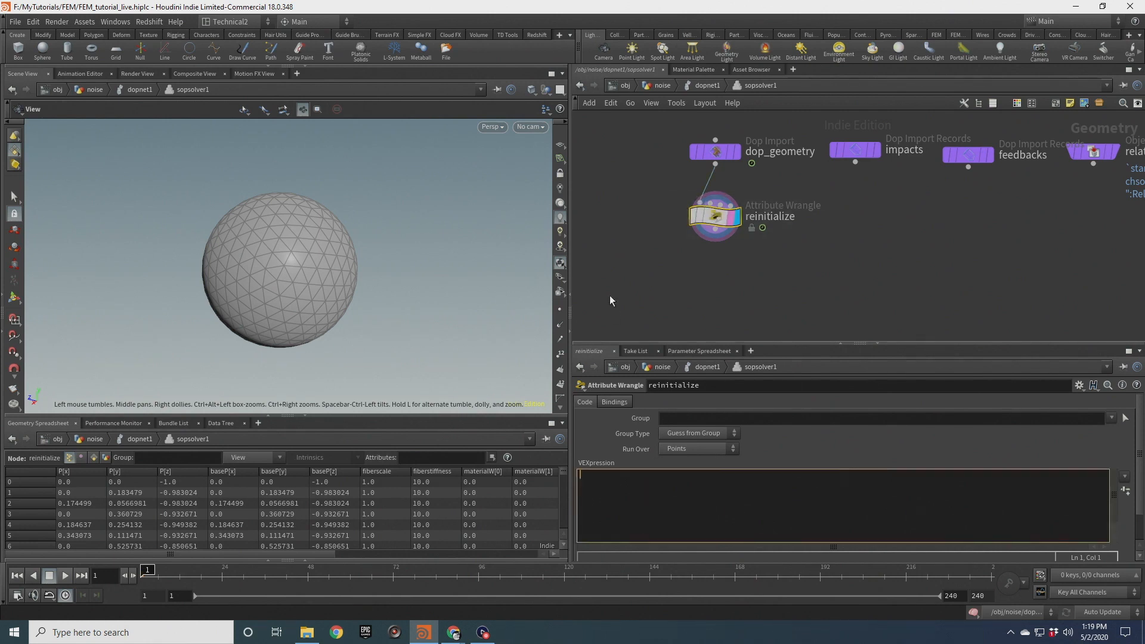
type("@materialW")
key("ctrl+Left")
key("Home")
type("v")
key("End")
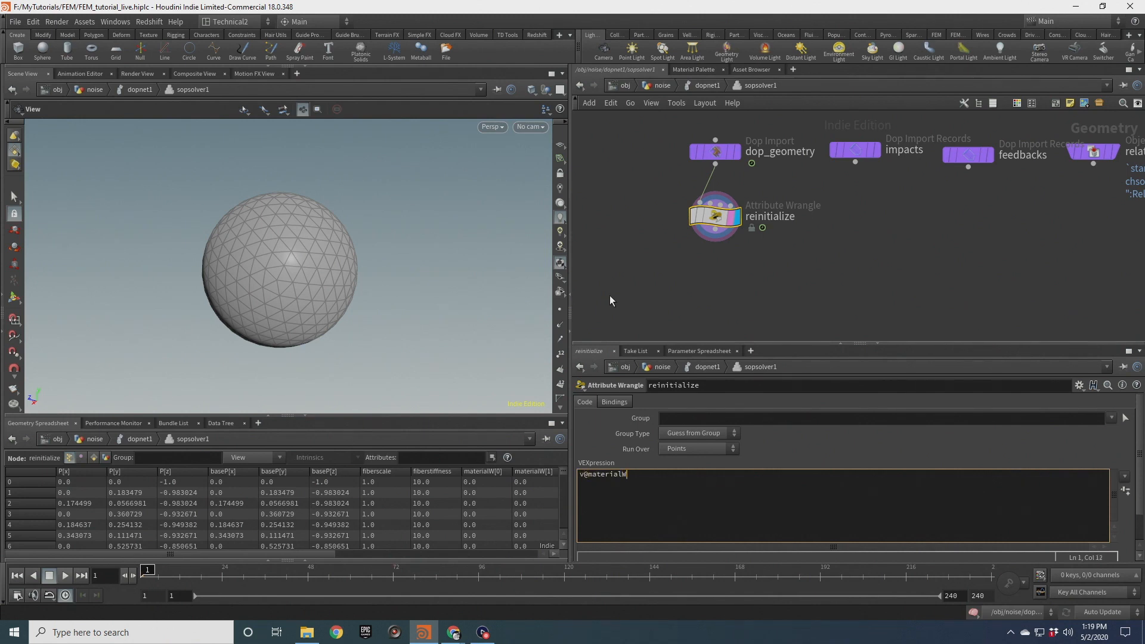
type("= {0,0,0};")
key("Return")
type("f@fiberscale = 1.0;")
left_click(609, 295)
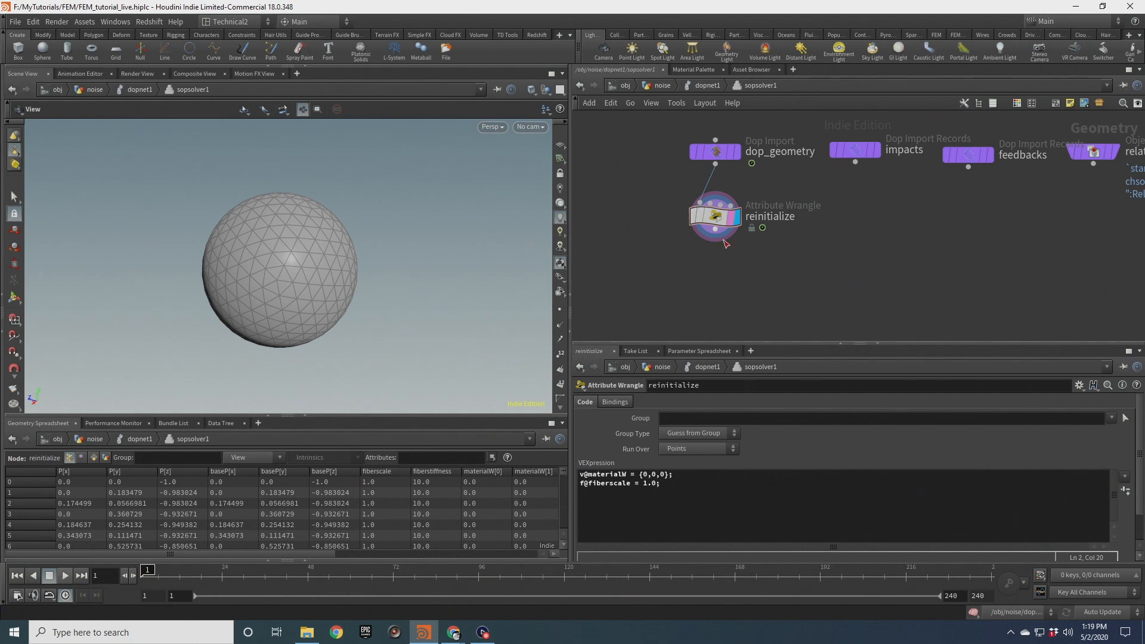
Add an Attribute Noise node and wire it below the reinitialize wrangle
left_click_drag(715, 216, 721, 214)
key("Tab")
type("att")
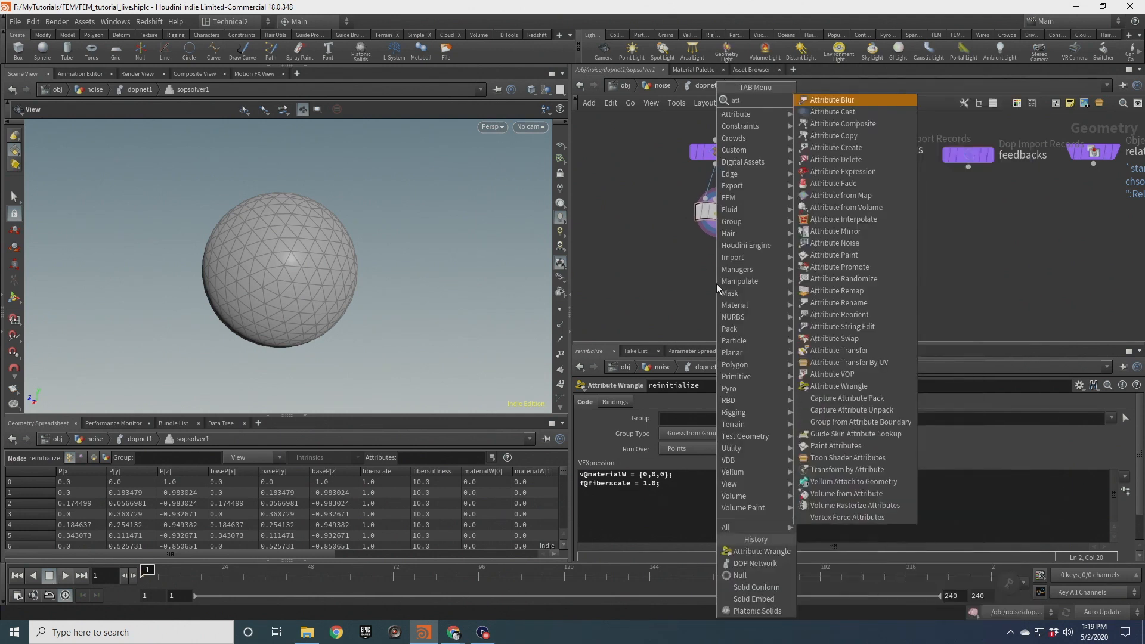
type(" noi")
key("Return")
left_click(717, 284)
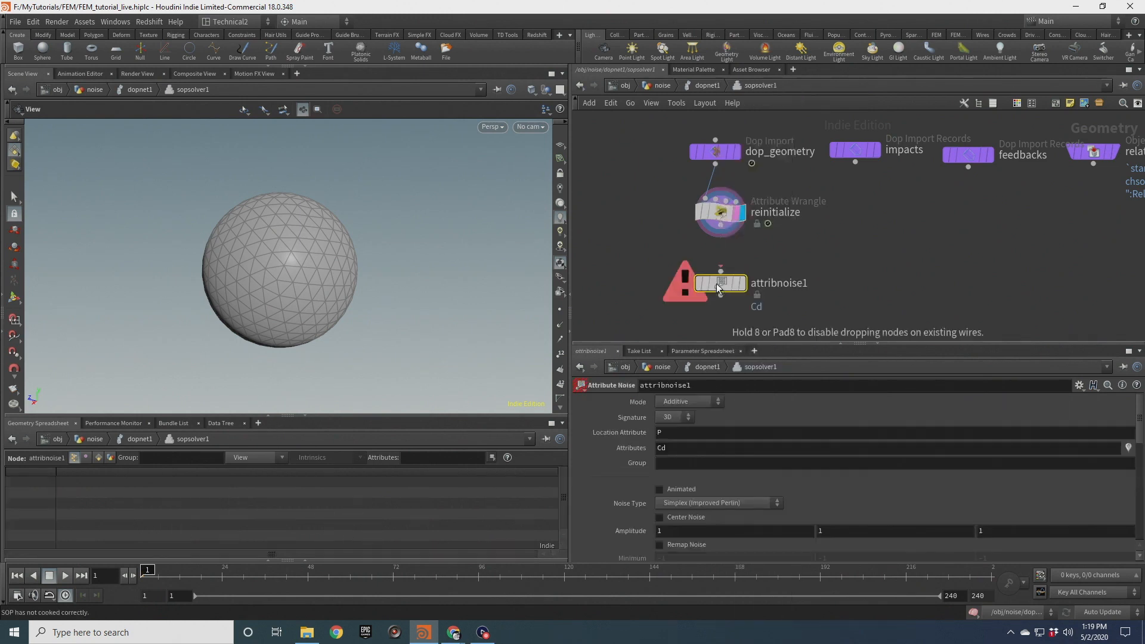
left_click_drag(721, 231, 719, 261)
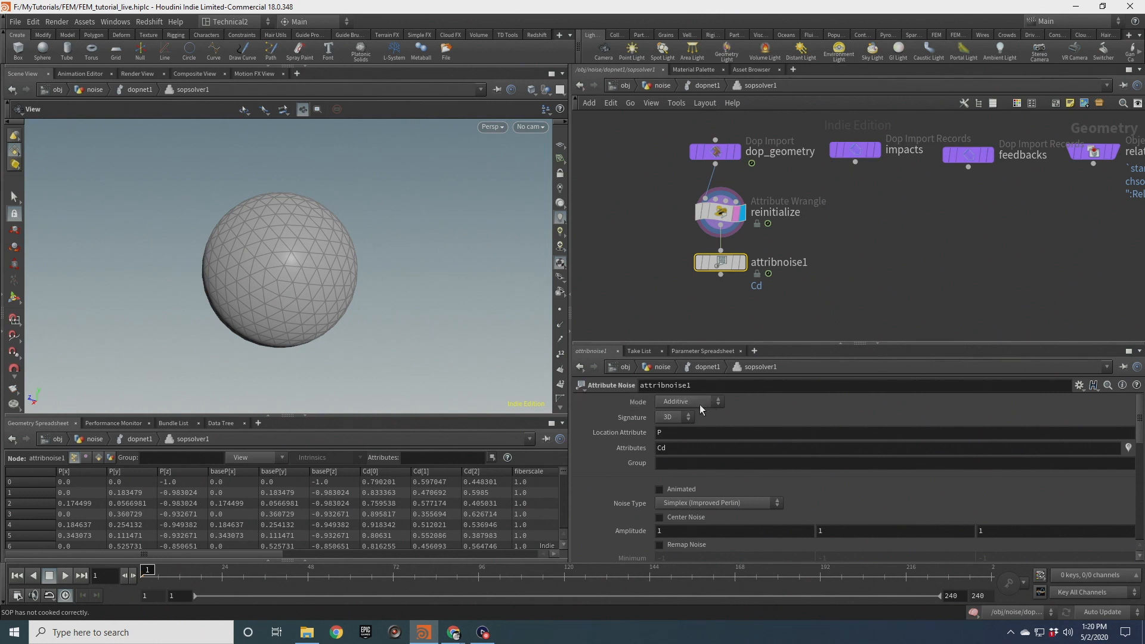
Set the attribute noise's Attributes to materialW
left_click(720, 212)
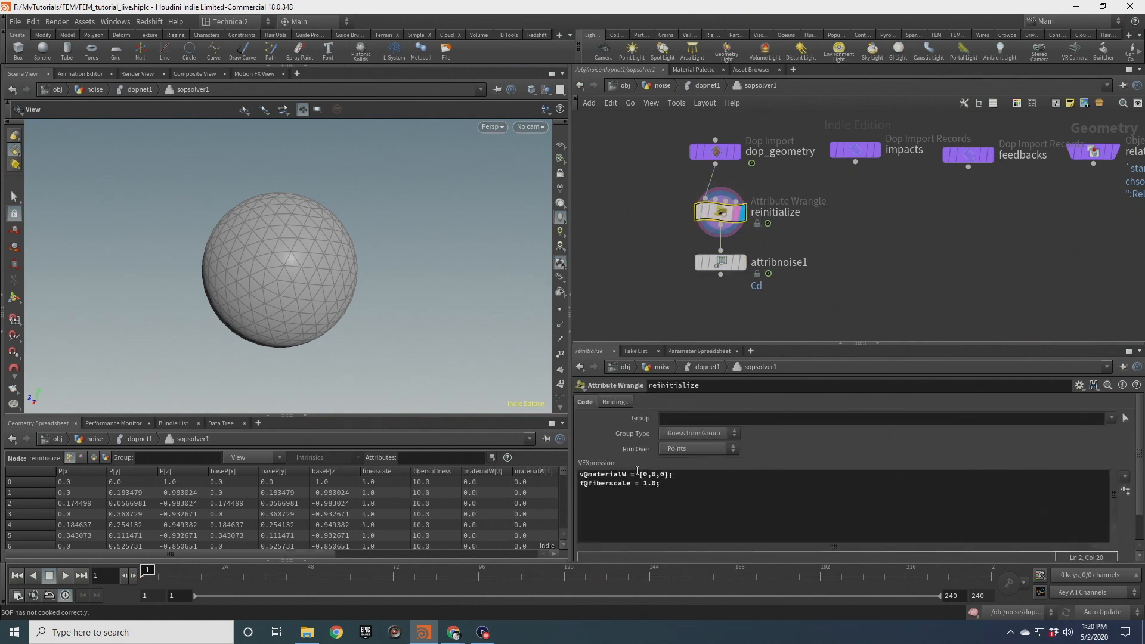
left_click(713, 267)
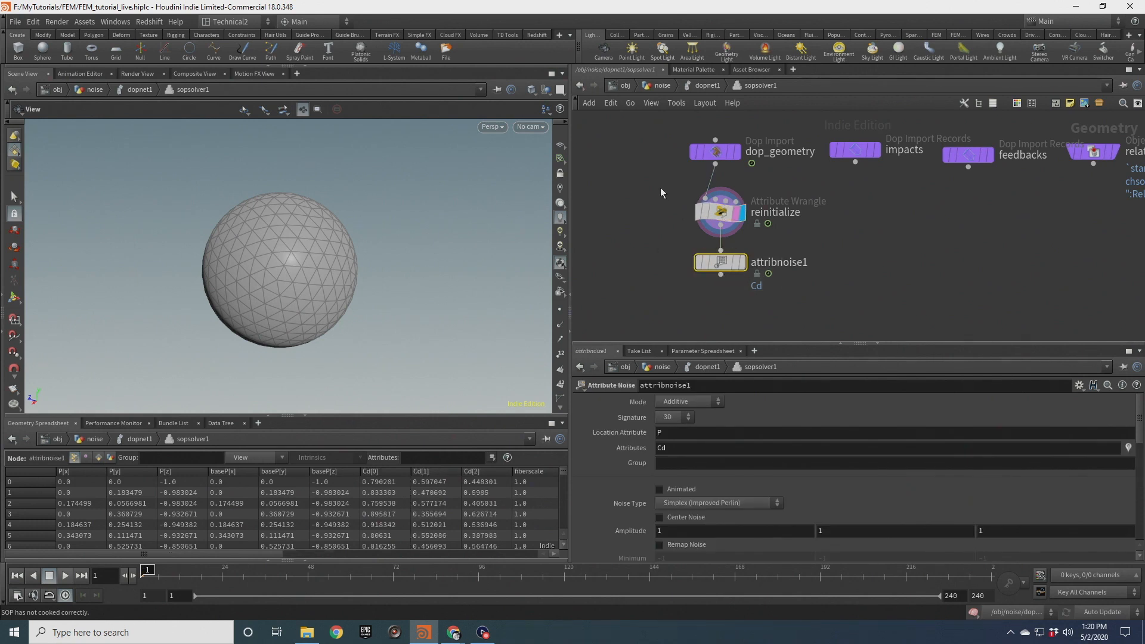
left_click(720, 212)
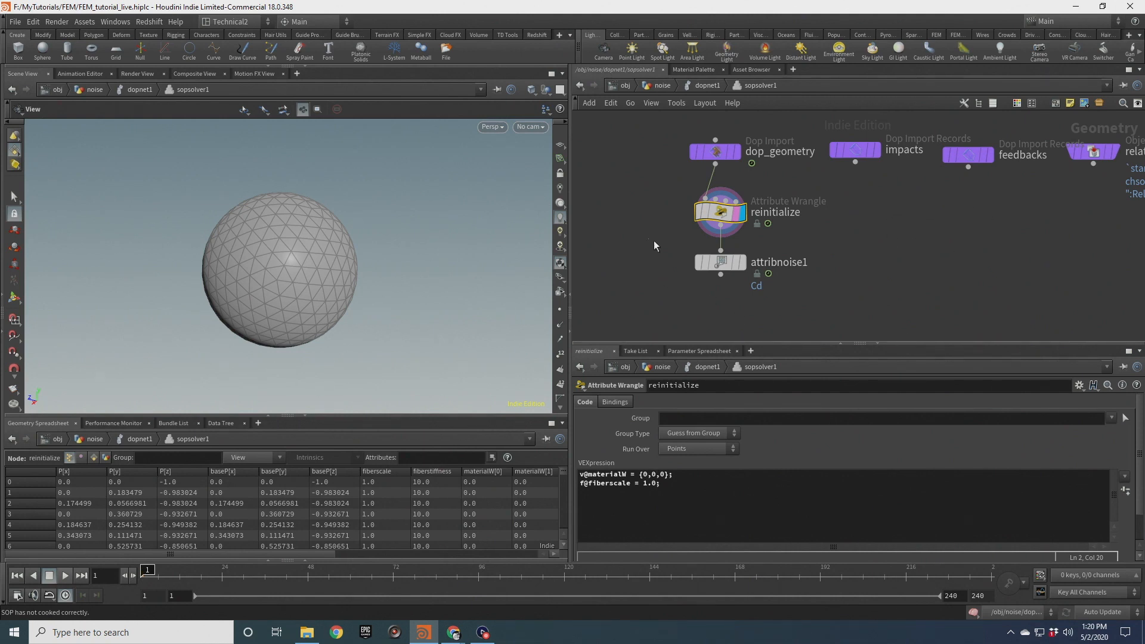
left_click(716, 262)
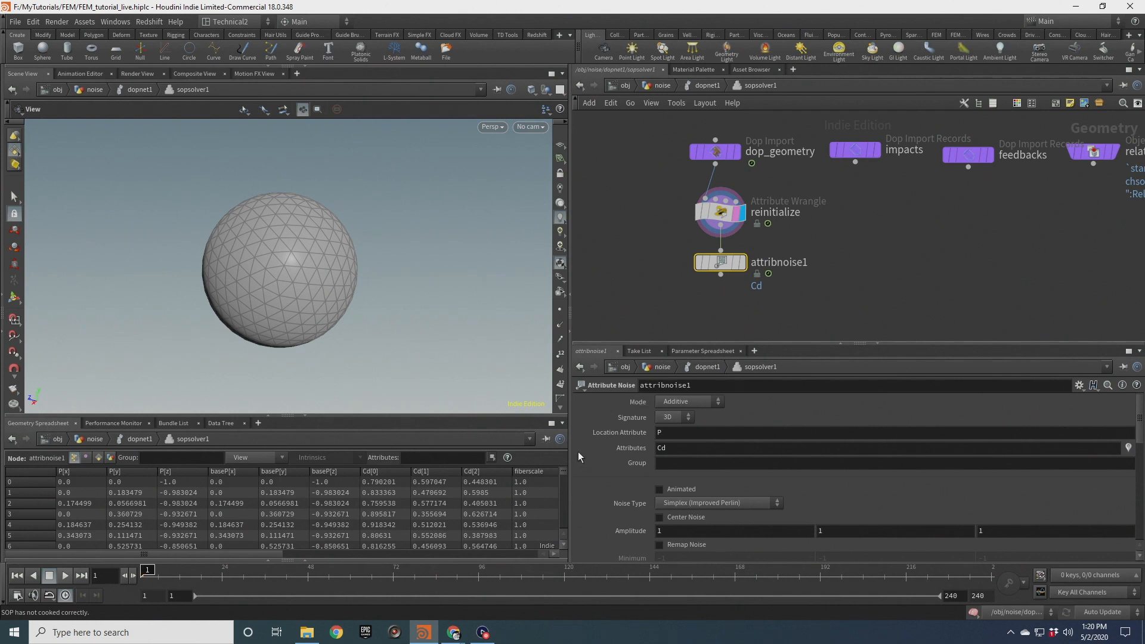
double_click(670, 448)
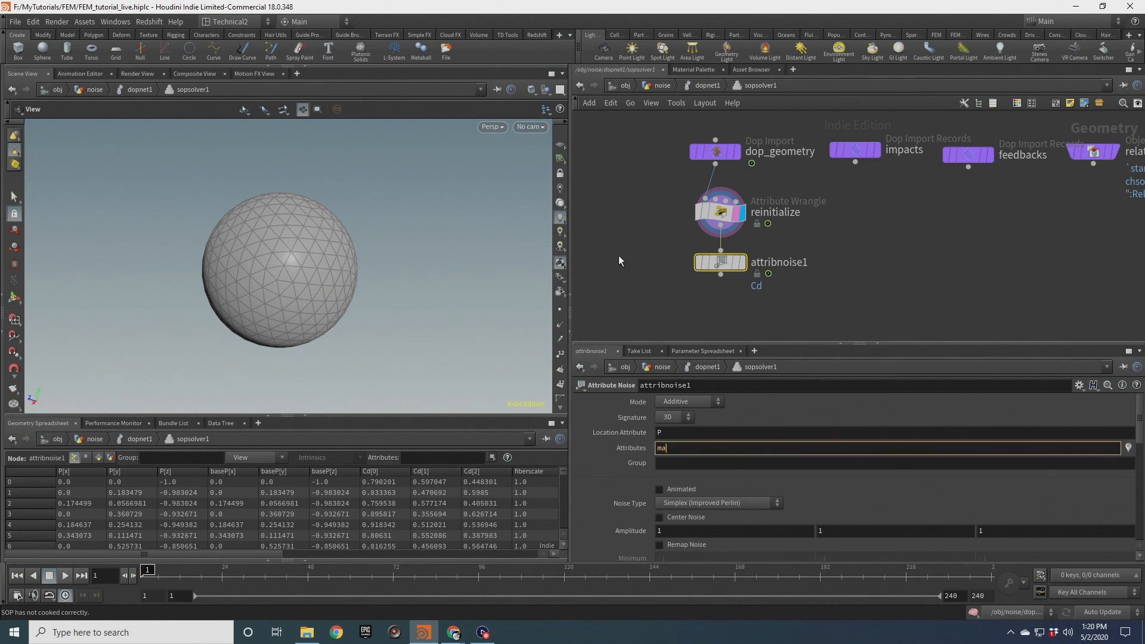
key("Return")
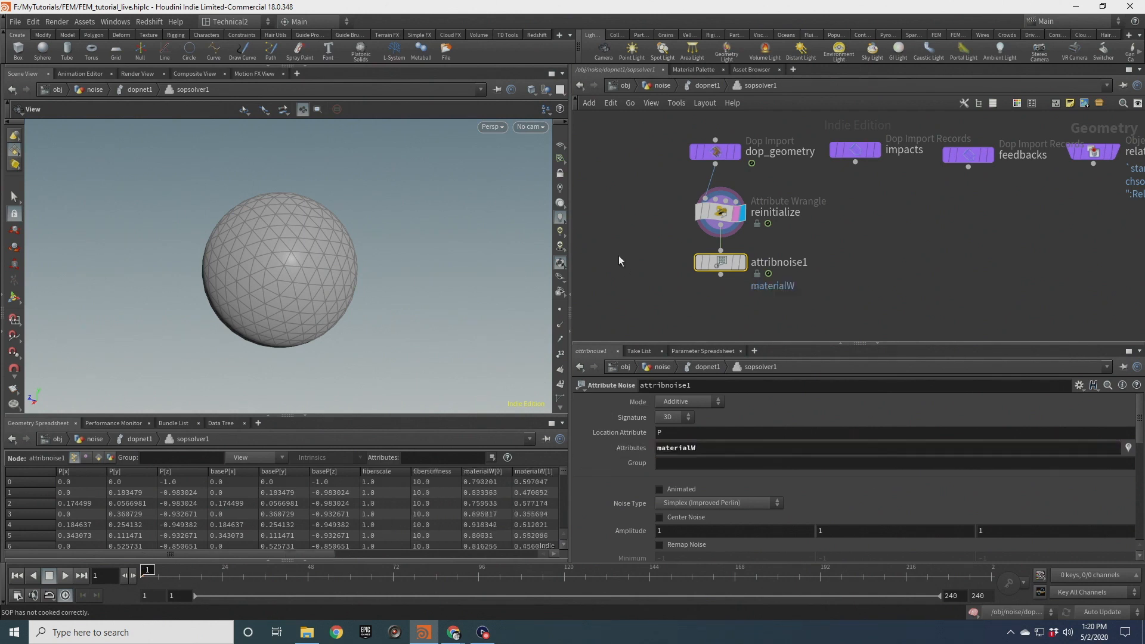
Set the attribute noise's Location Attribute to baseP
middle_click_drag(652, 275, 674, 227)
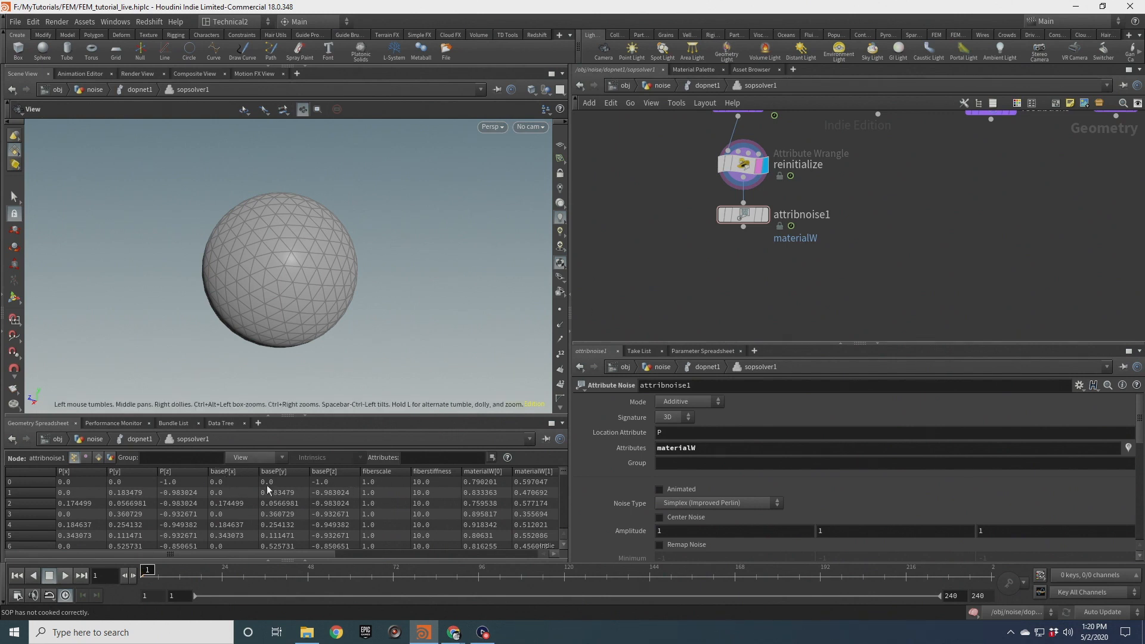
key("u")
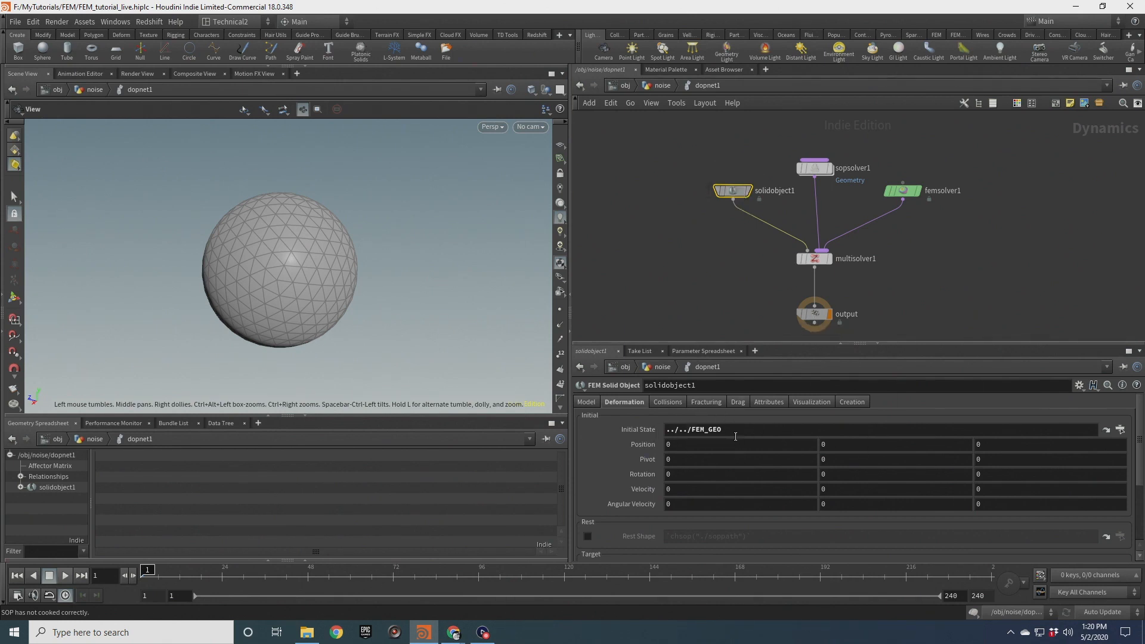
left_click(815, 169)
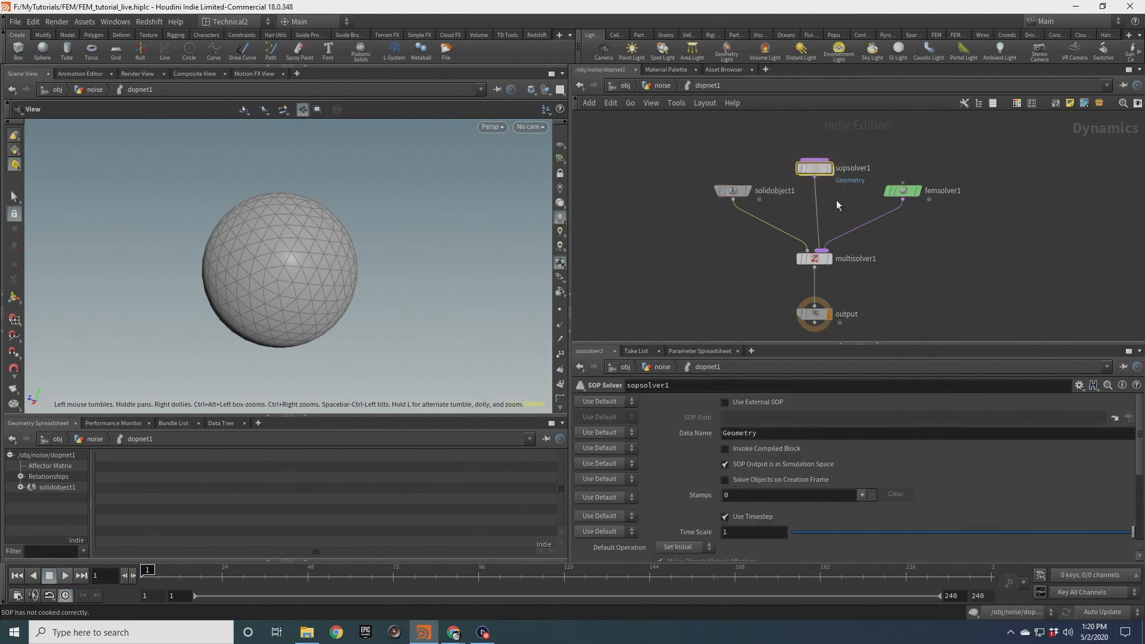
double_click(815, 170)
left_click_drag(265, 298, 344, 277)
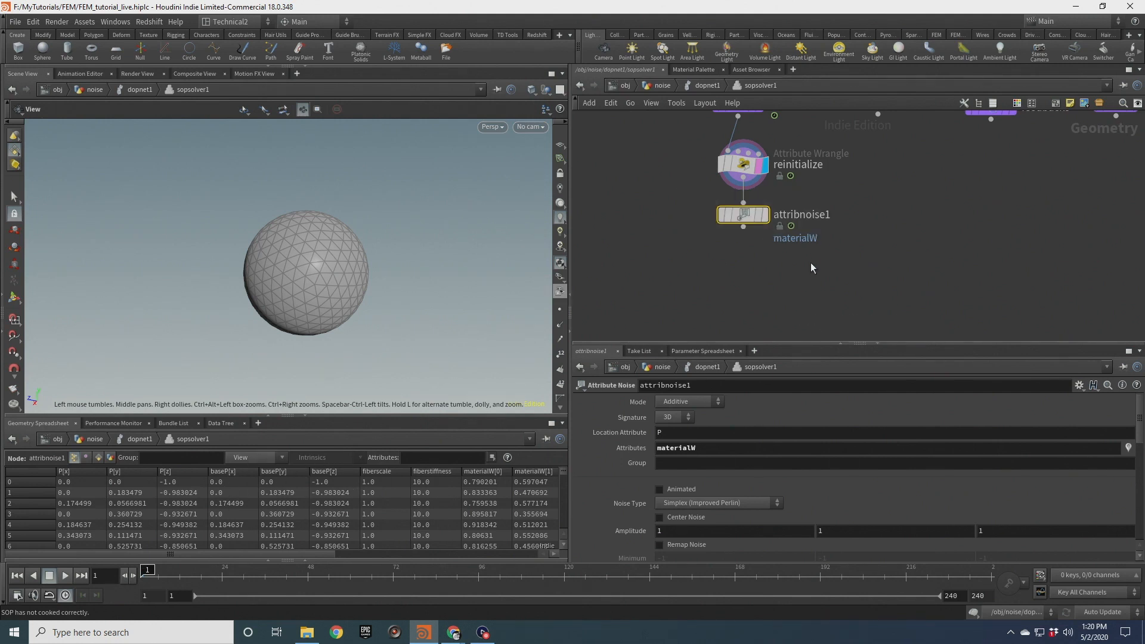
left_click(659, 433)
key("Return")
Enable Center Noise and Animated on the attribute noise
middle_click_drag(723, 272, 700, 263)
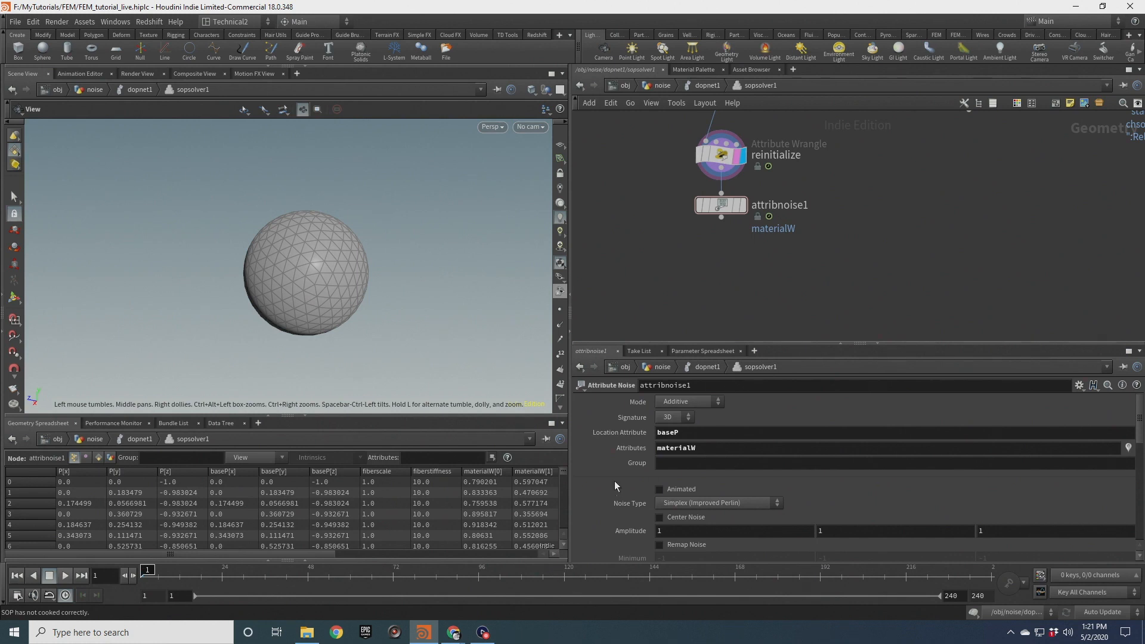
scroll(747, 474, "down", 3)
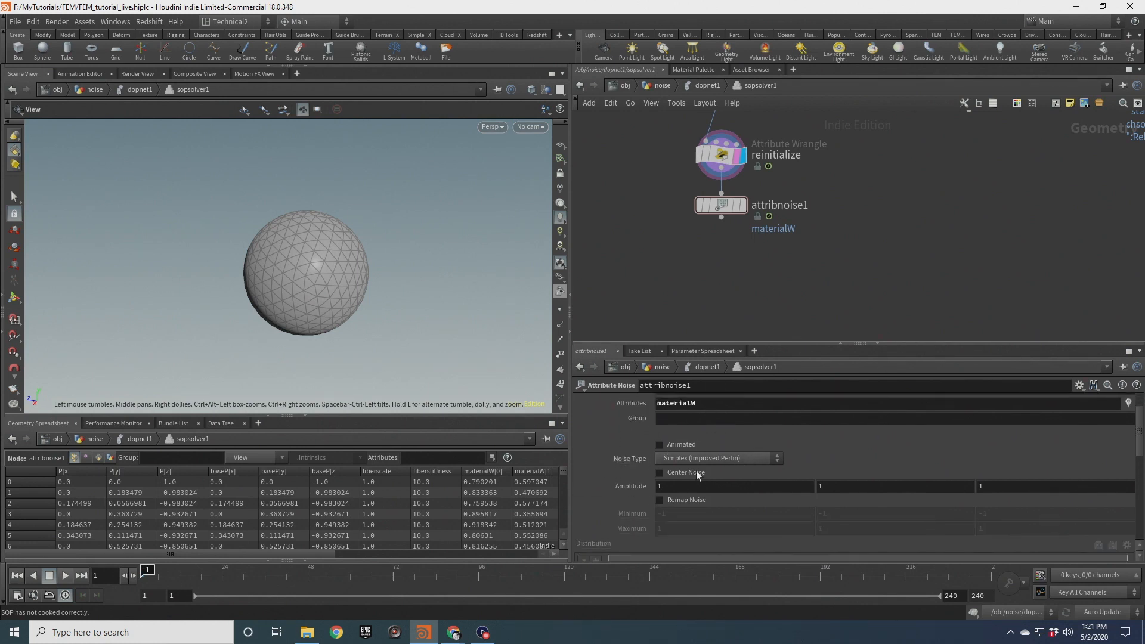
scroll(638, 483, "down", 10)
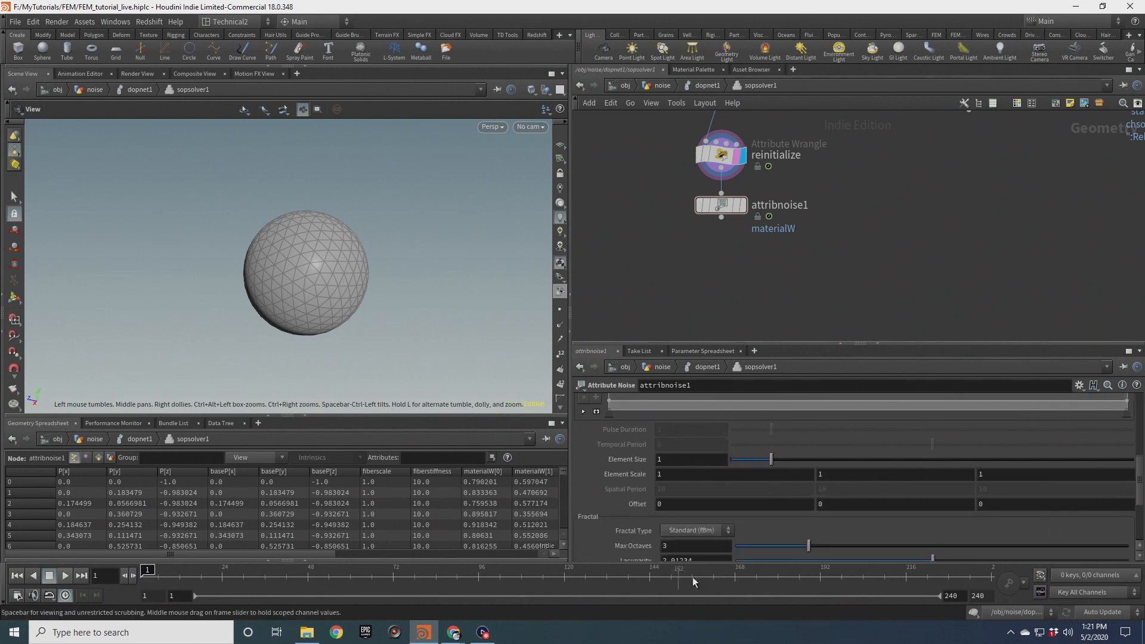
scroll(651, 489, "down", 5)
scroll(688, 511, "down", 2)
scroll(679, 494, "up", 12)
scroll(679, 494, "up", 3)
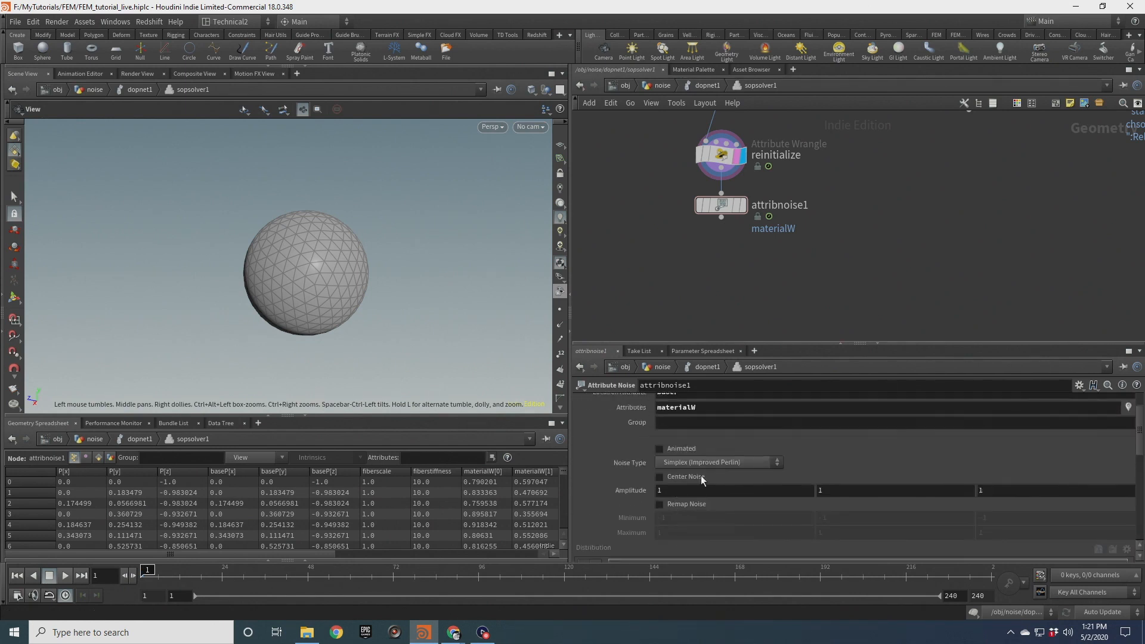
left_click(671, 478)
left_click_drag(304, 270, 233, 289)
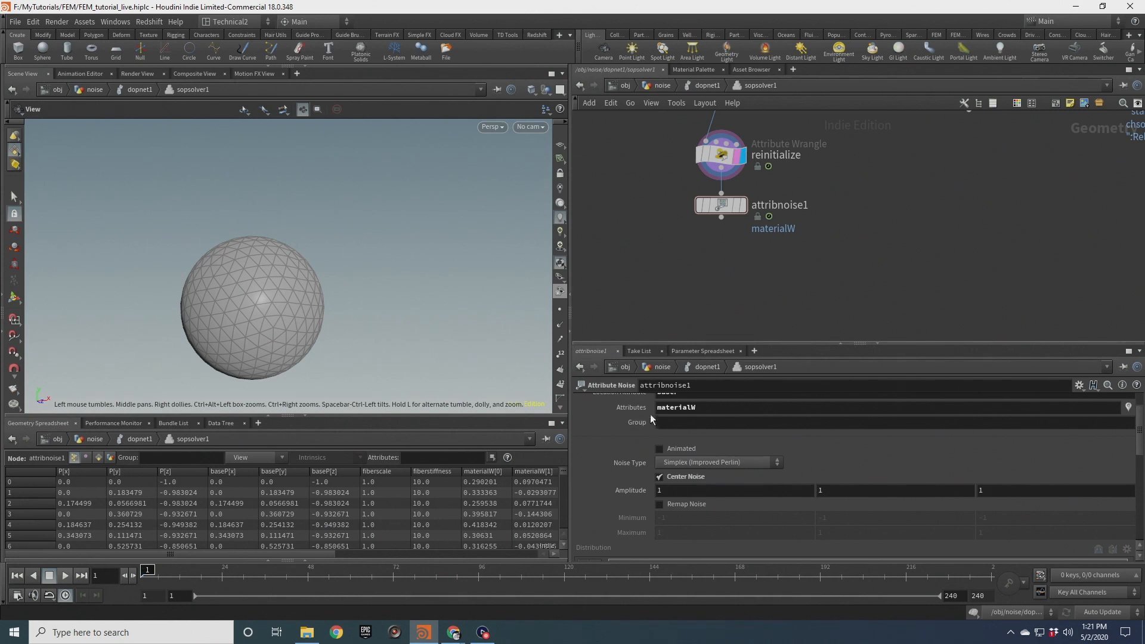
middle_click_drag(306, 314, 348, 267)
middle_click_drag(304, 231, 301, 269)
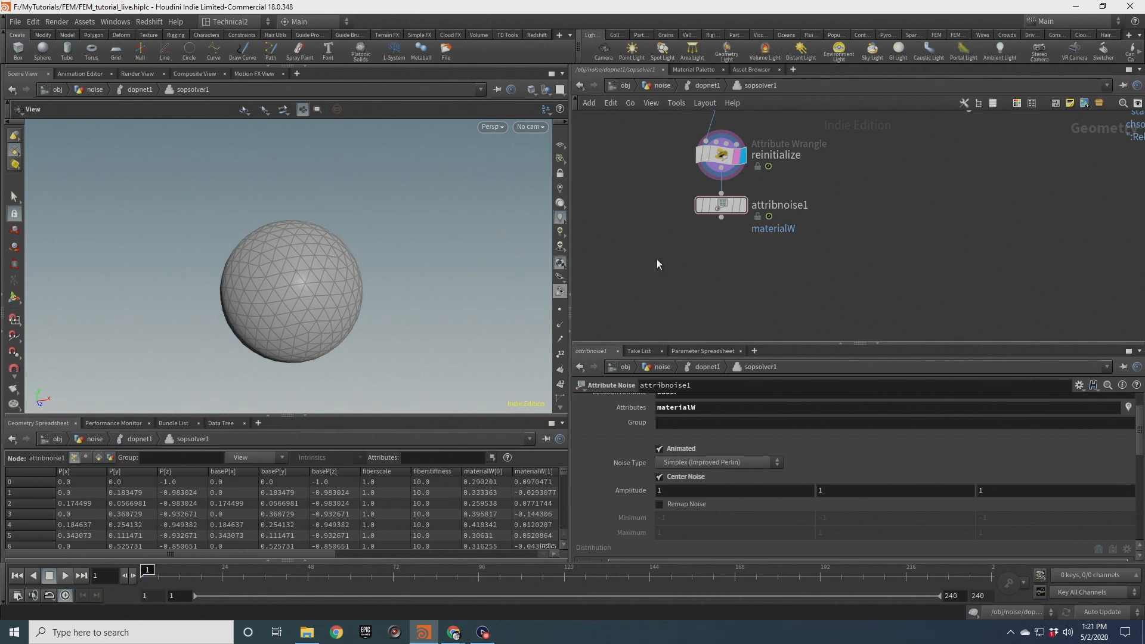
Add an Attribute Wrangle below the noise with code v@materialW = normalize(v@materialW);
scroll(659, 420, "up", 2)
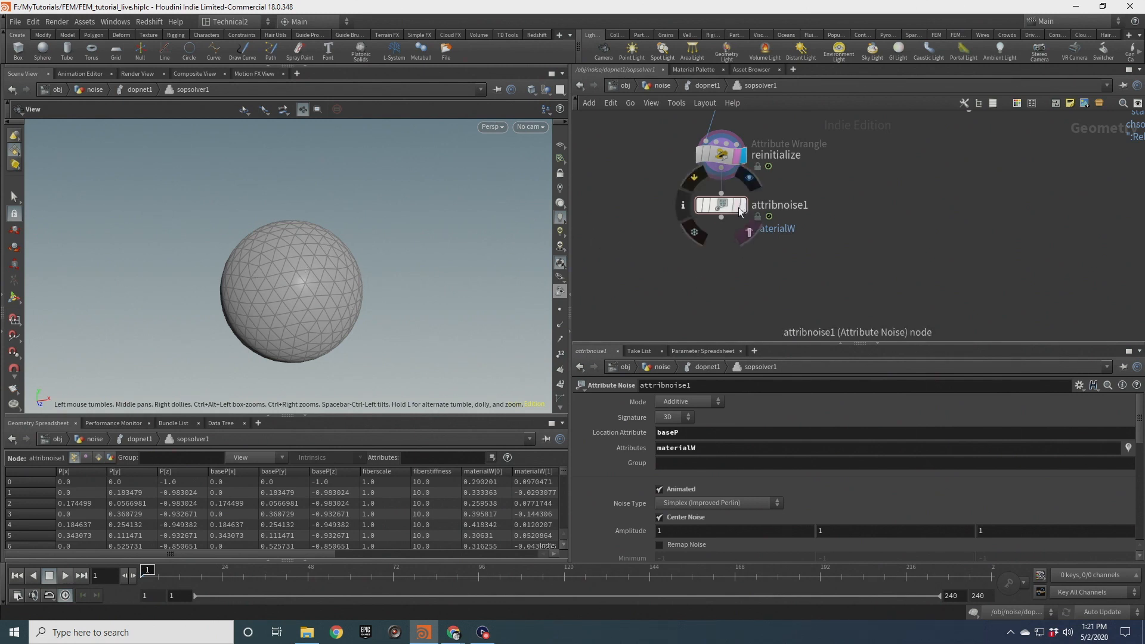
key("Tab")
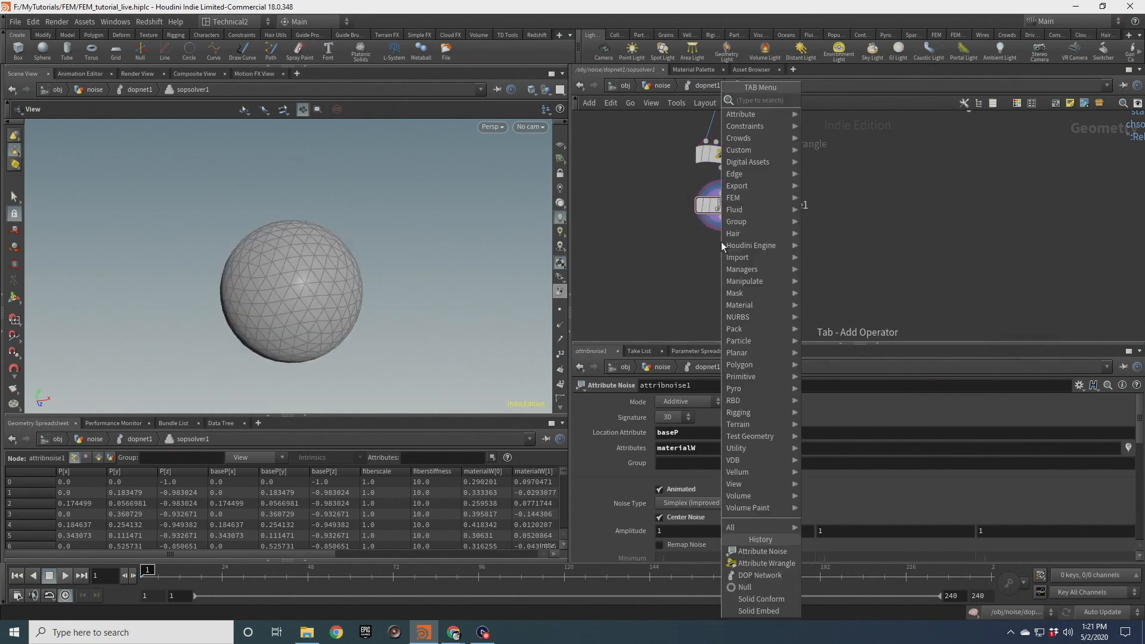
type("attw")
key("Return")
key("Return")
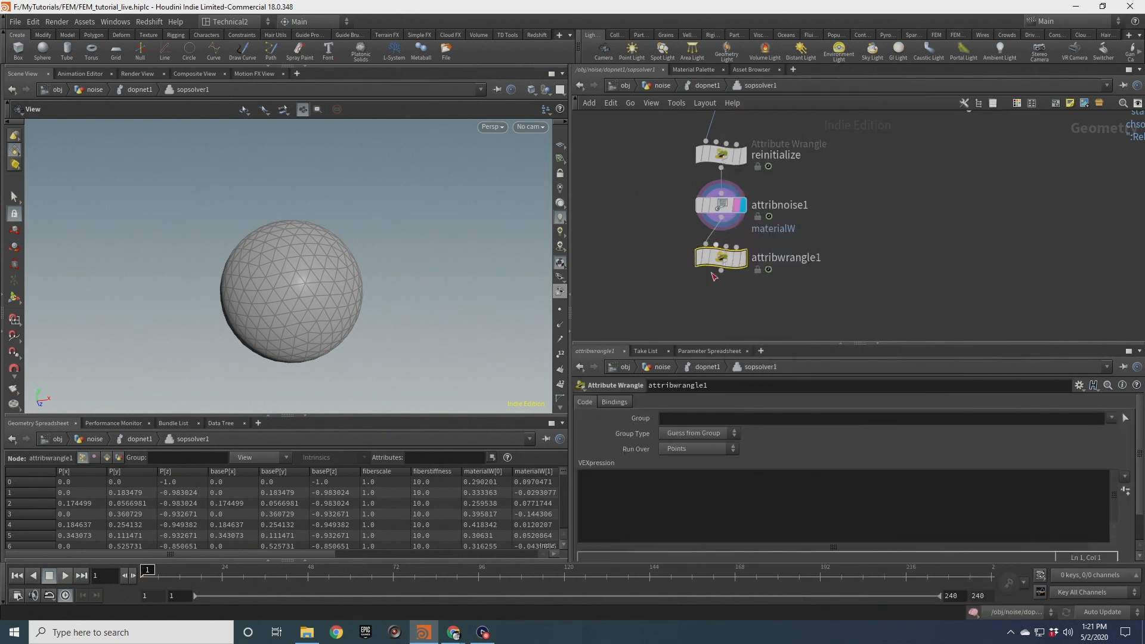
left_click(641, 500)
type("v@mate")
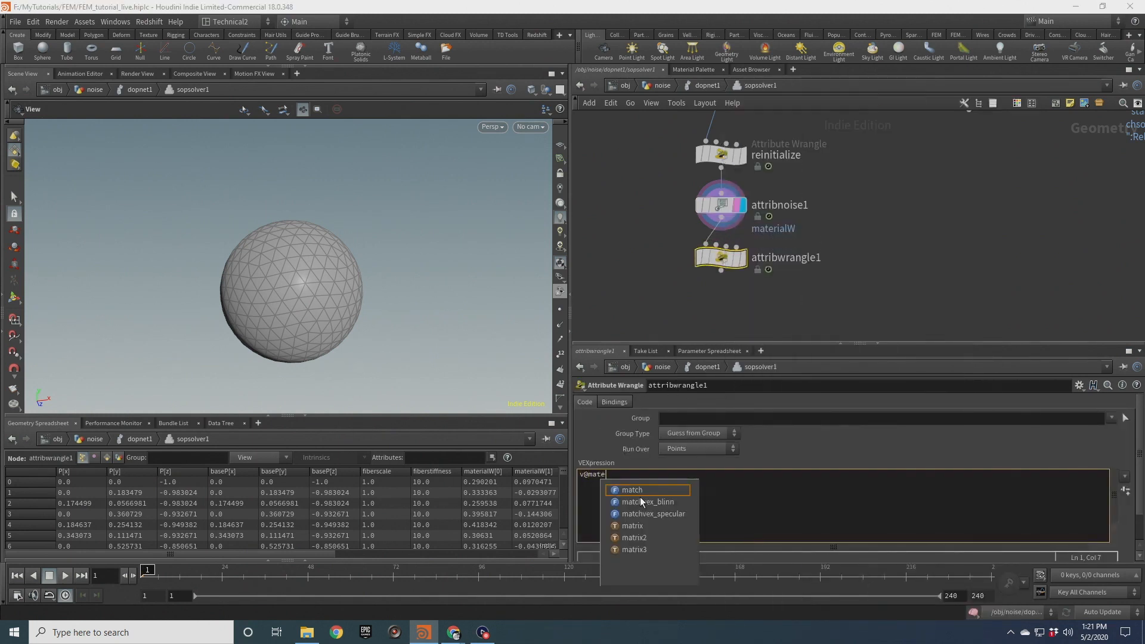
type("riwl = n")
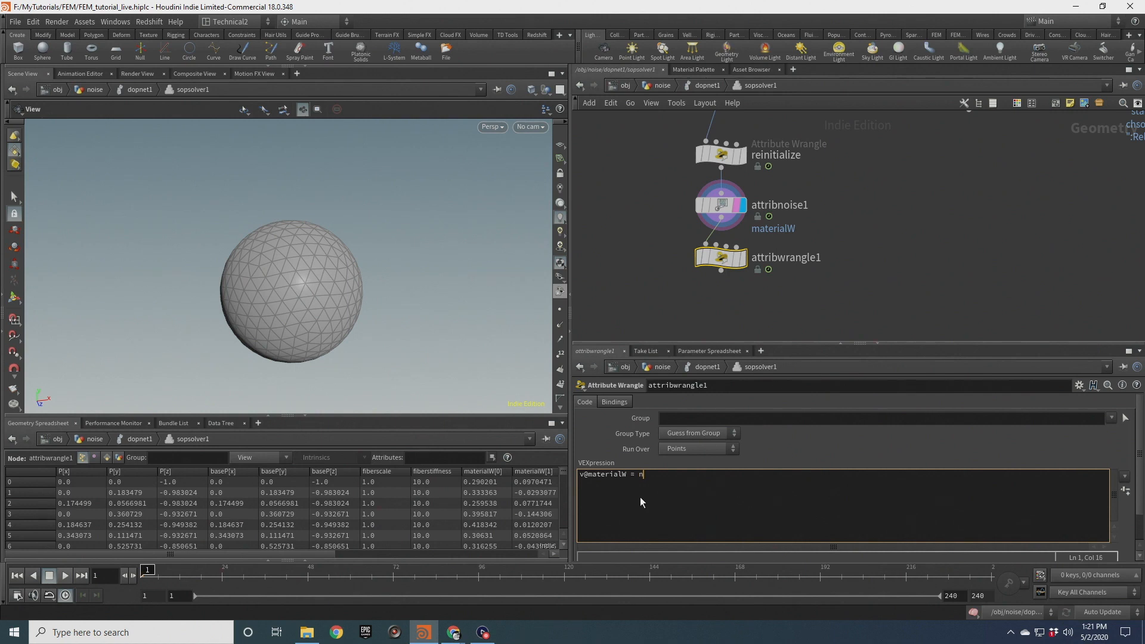
type("ormalize(v@materialW);")
Review the attribute noise parameters and the new wrangle's code
left_click(721, 205)
scroll(644, 510, "down", 2)
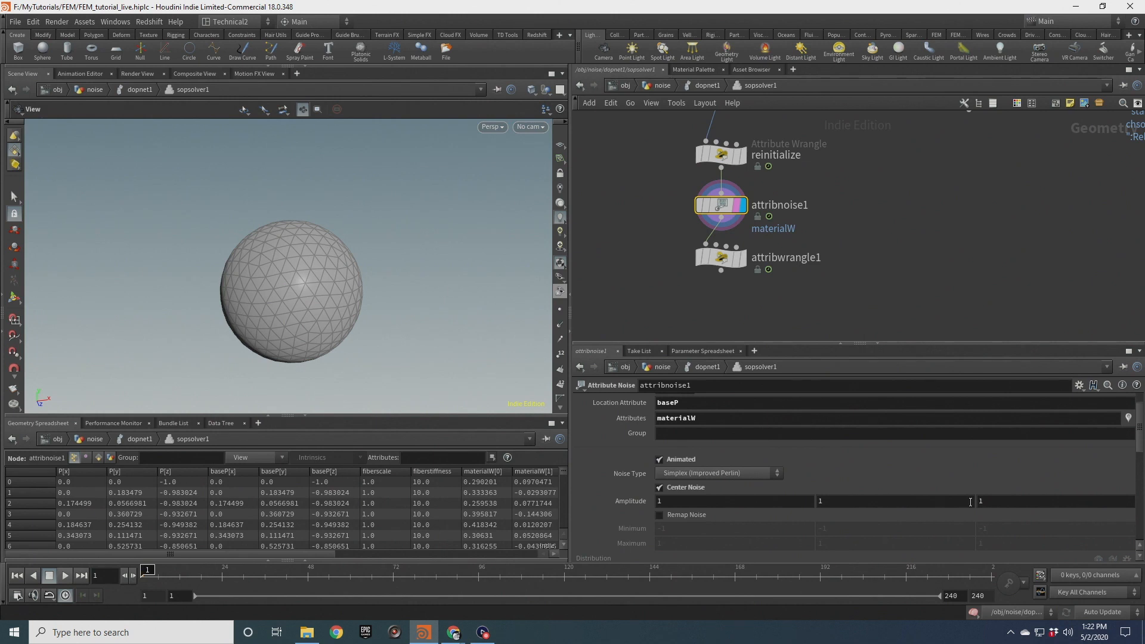
left_click(725, 257)
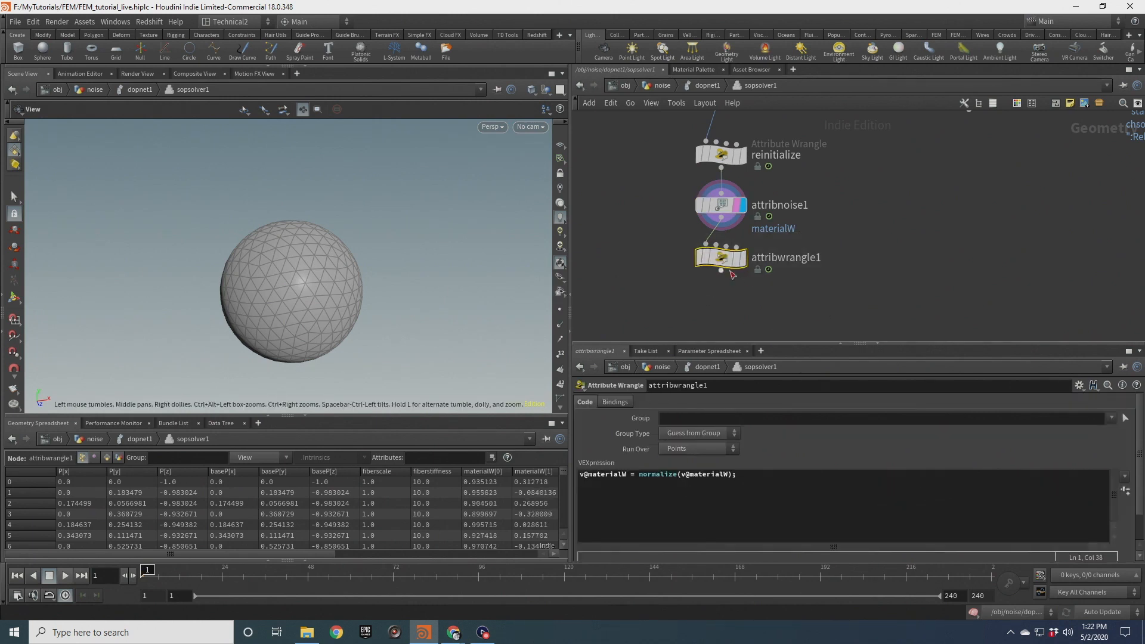
left_click(743, 258)
Add a second Attribute Noise node connected below the normalizing wrangle
middle_click_drag(754, 313, 754, 252)
key("Tab")
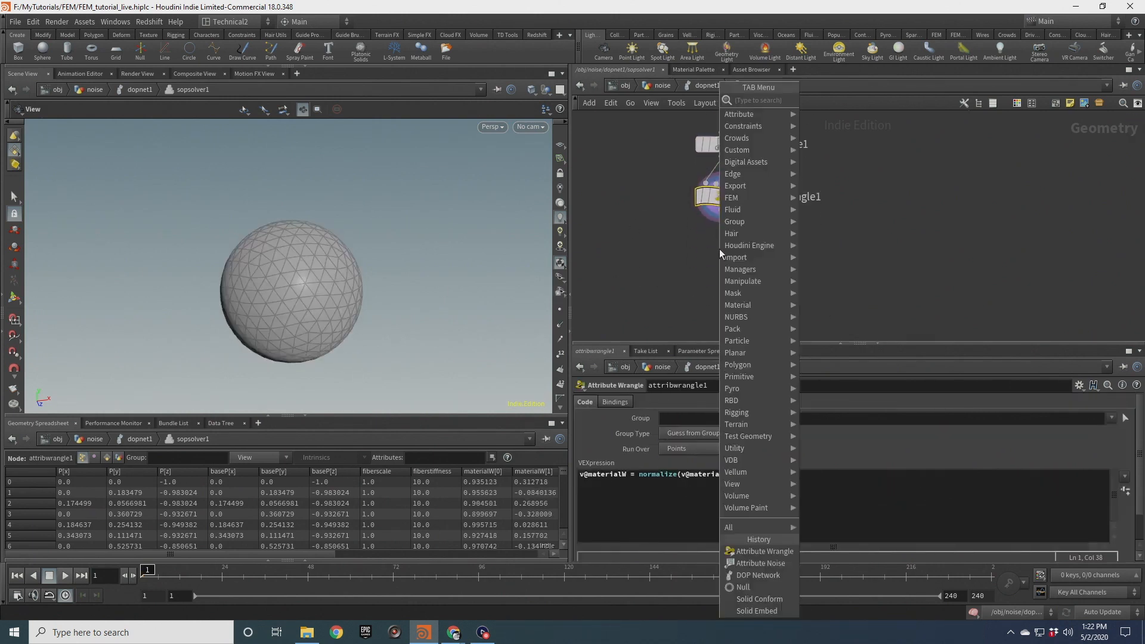
left_click(659, 180)
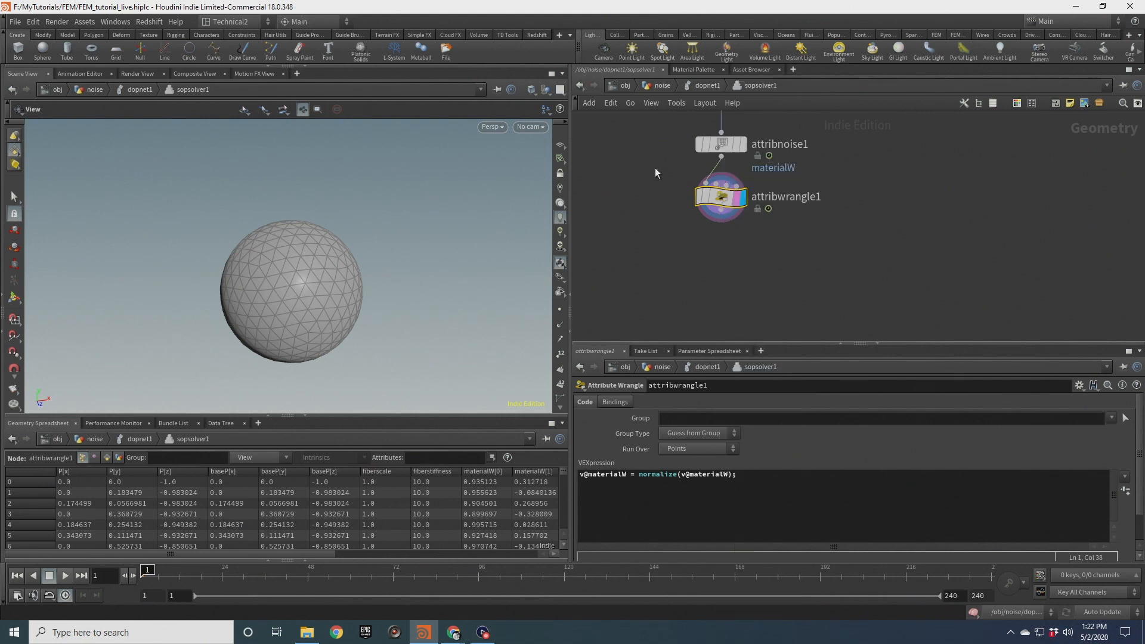
middle_click_drag(661, 153, 671, 213)
scroll(671, 213, "down", 1)
left_click_drag(721, 273, 719, 298)
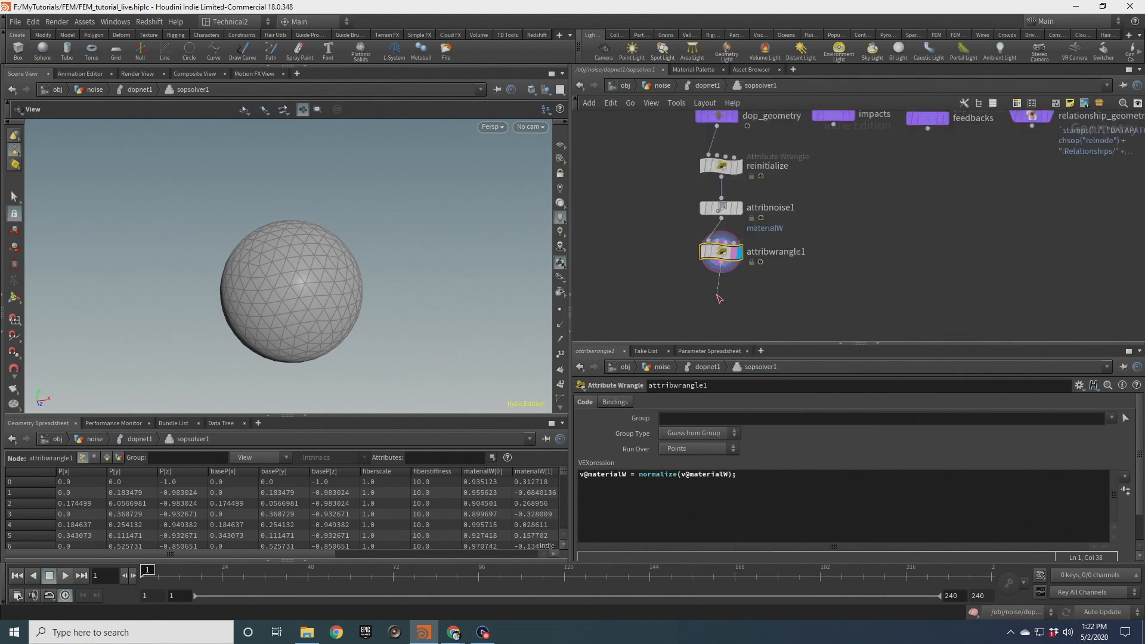
left_click(717, 295)
type("a")
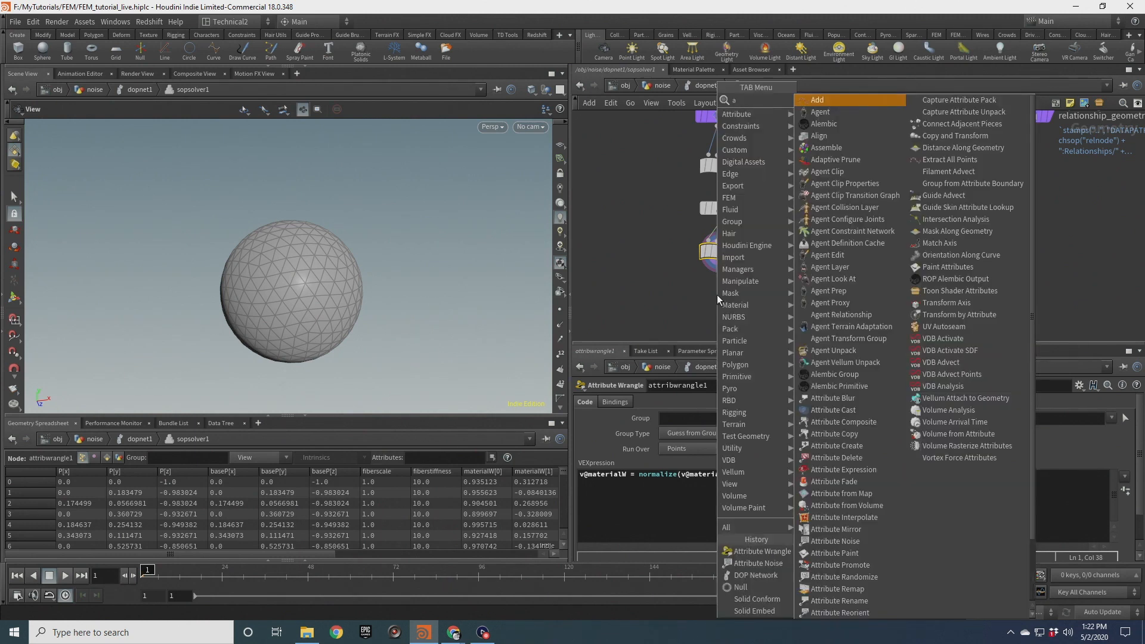
type("tt no")
key("Return")
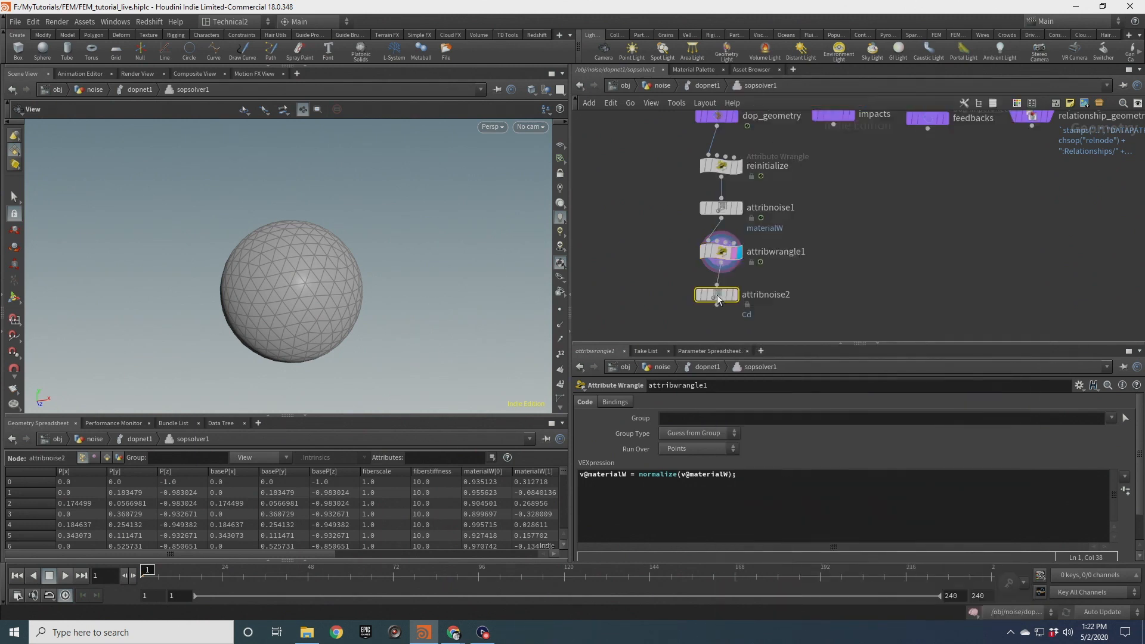
Configure the second attribute noise: Multiplicative mode, 1D signature, fiberscale as the attribute, and baseP as the location attribute
key("Return")
left_click(750, 84)
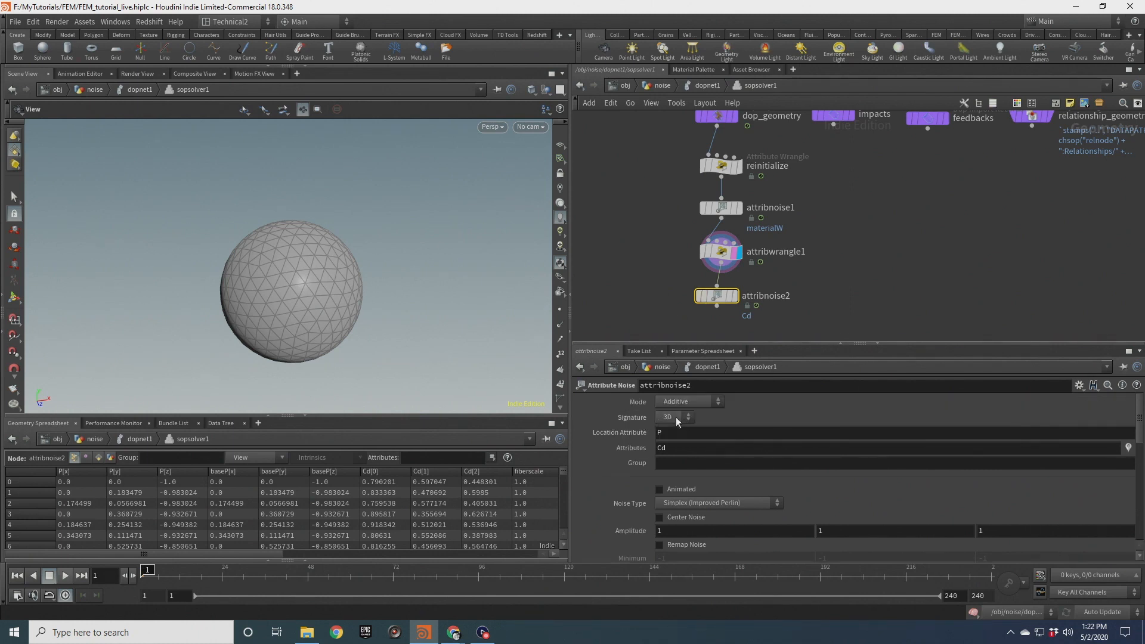
left_click(673, 417)
left_click(692, 422)
left_click(683, 447)
type("fiberscale")
key("Return")
left_click(658, 432)
type("base")
key("Return")
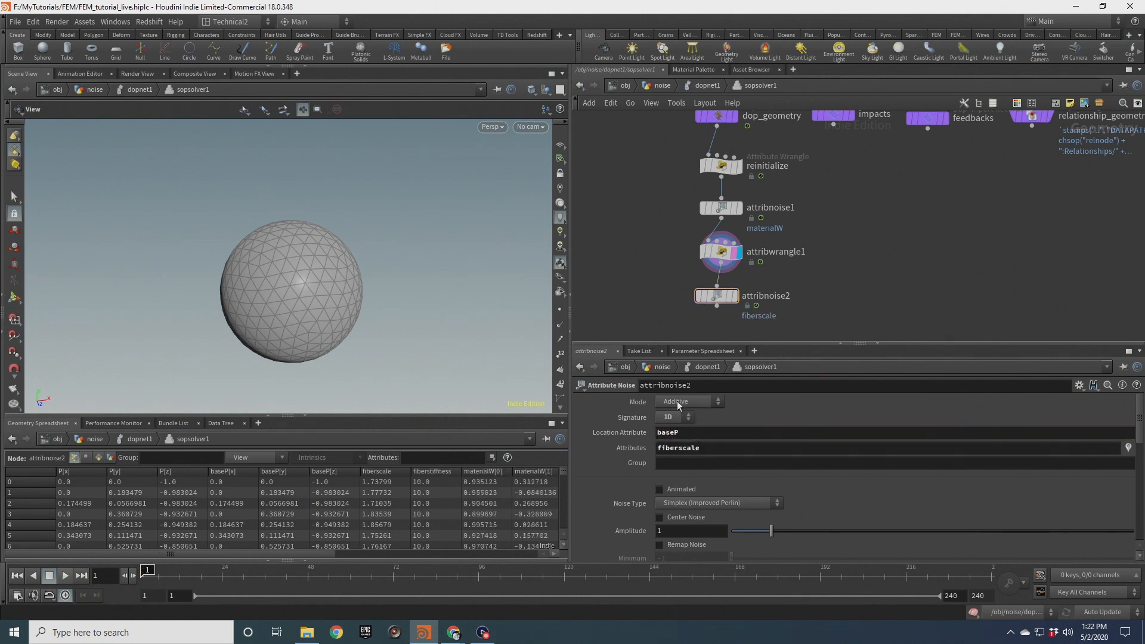
left_click(692, 402)
left_click(686, 413)
Inspect the reinitialize wrangle's code, then reselect the second attribute noise node
scroll(661, 244, "up", 2)
left_click(733, 203)
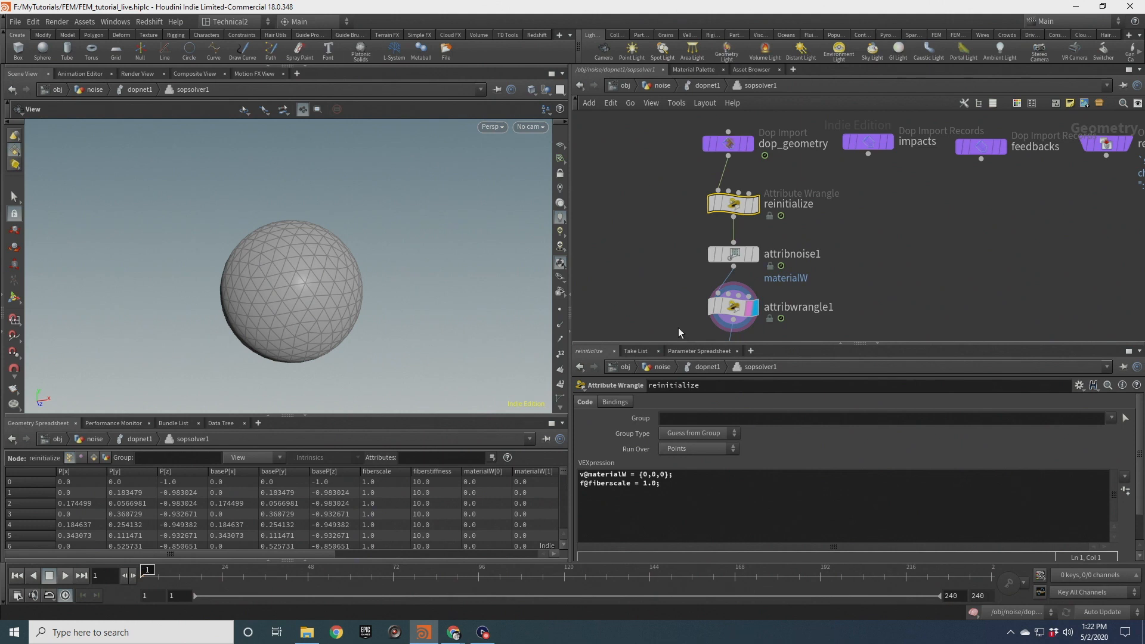
middle_click_drag(679, 332, 673, 196)
left_click(733, 224)
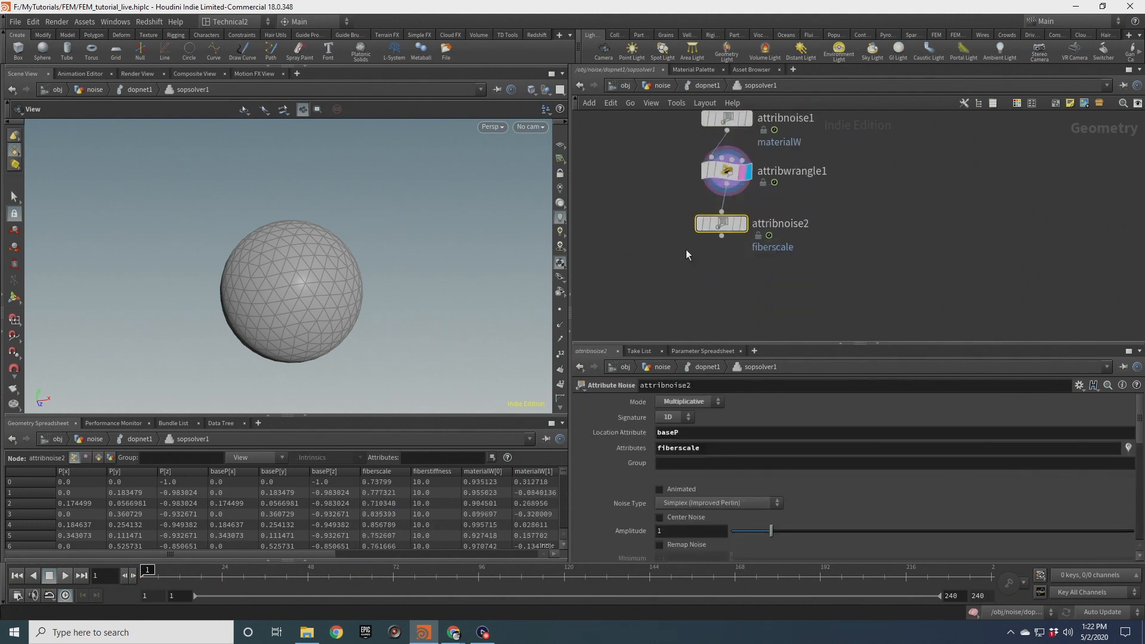
left_click(744, 224)
middle_click_drag(667, 263, 666, 195)
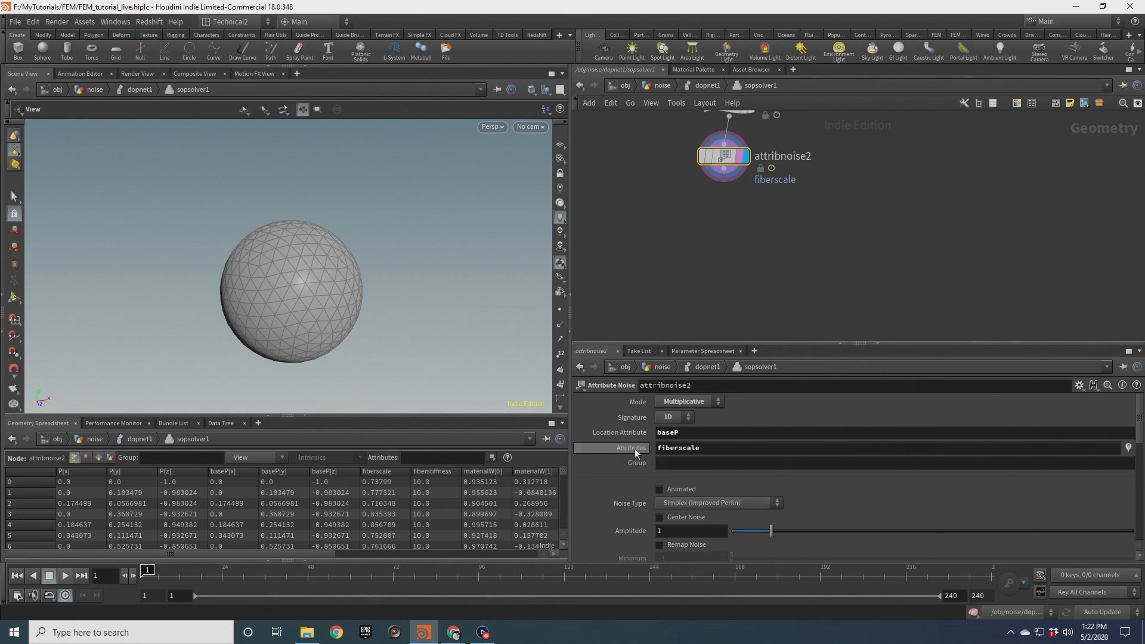
Enable Animated and Remap Noise on the second noise, setting the remap minimum to 0.2 and maximum to 2.0
scroll(645, 459, "down", 4)
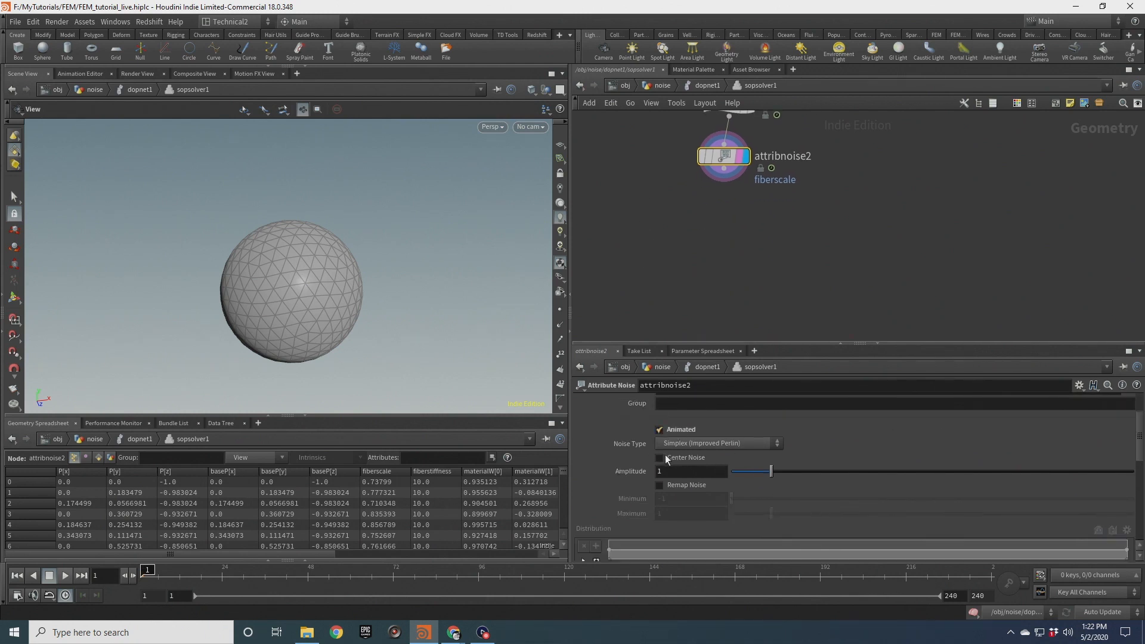
left_click(681, 485)
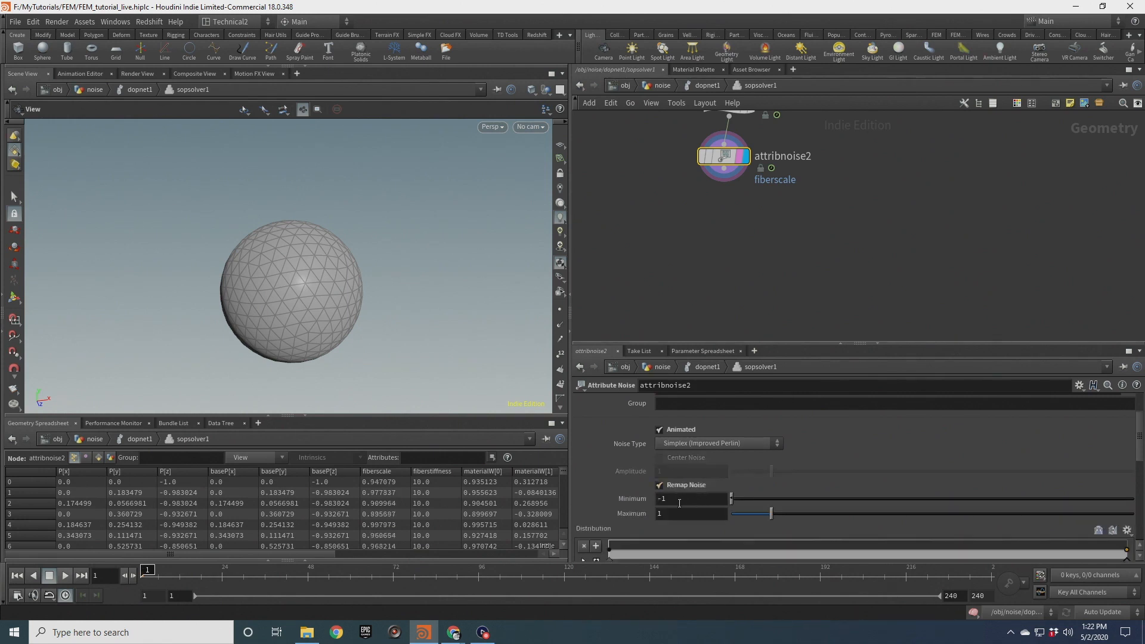
left_click_drag(669, 503, 644, 502)
key("Tab")
left_click(675, 292)
middle_click_drag(718, 180, 718, 250)
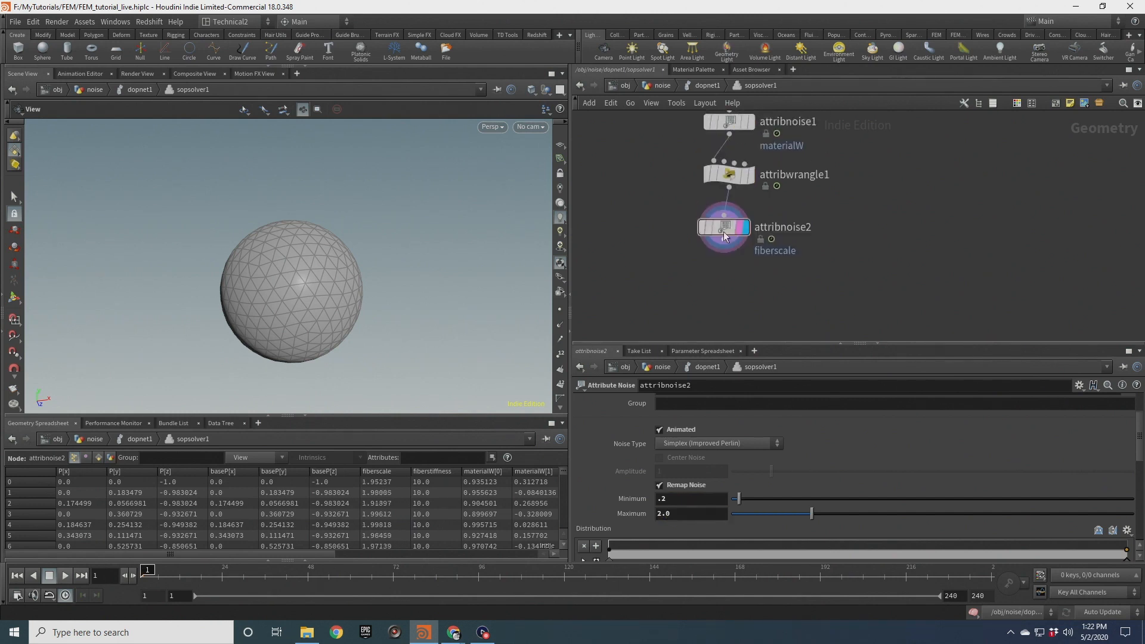
middle_click_drag(674, 197, 666, 228)
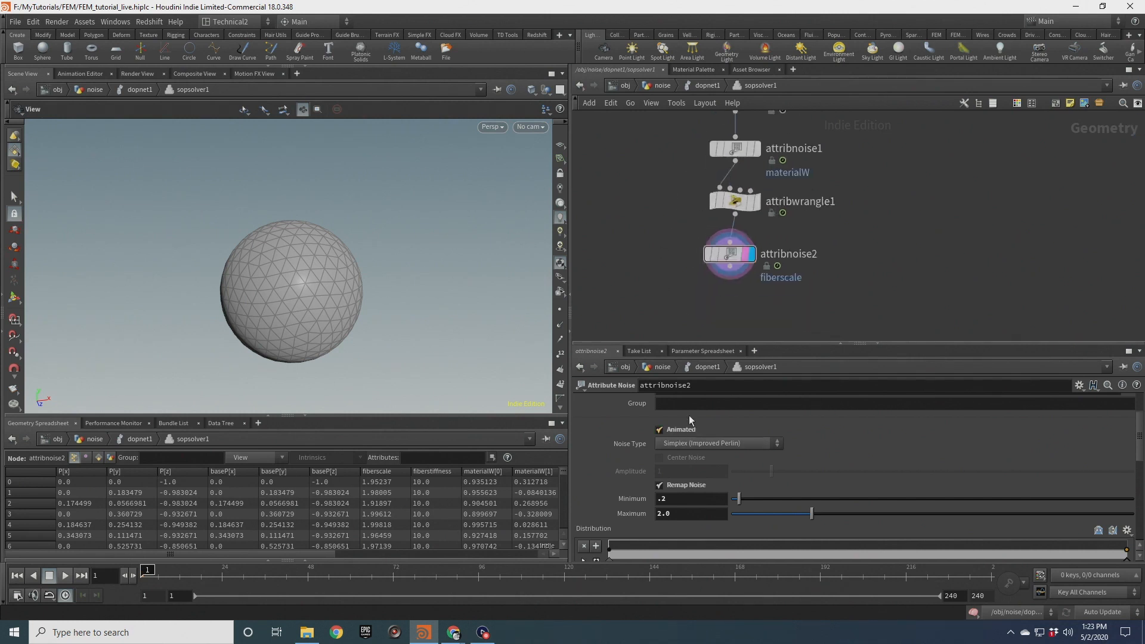
Save the scene and play back the simulation from the DOP network level
left_click(706, 85)
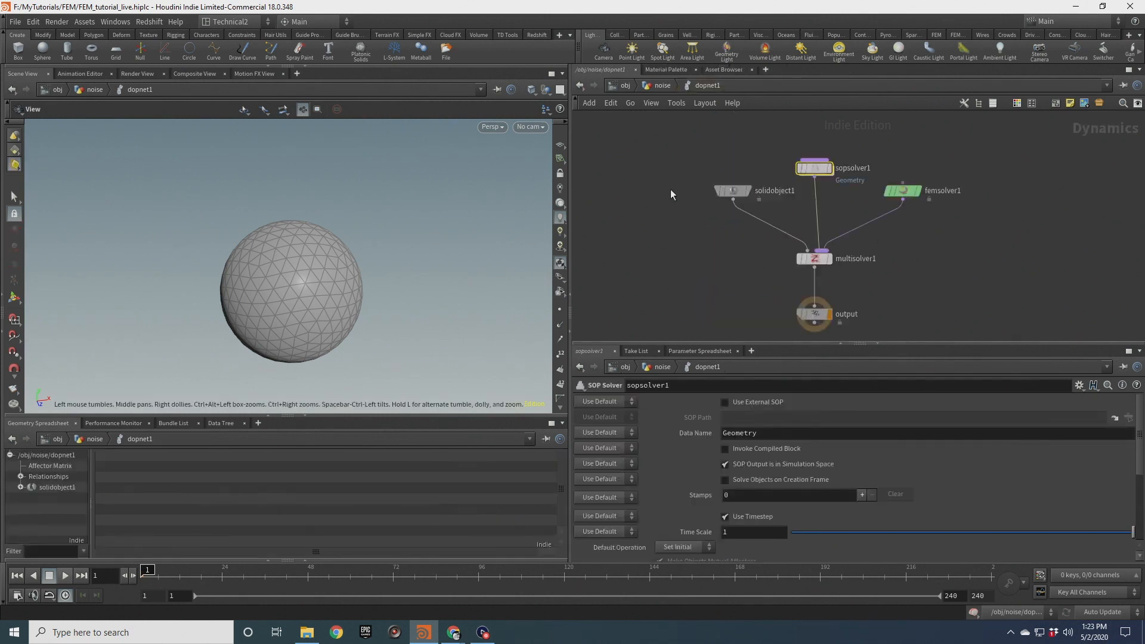
key("ctrl+s")
left_click(66, 576)
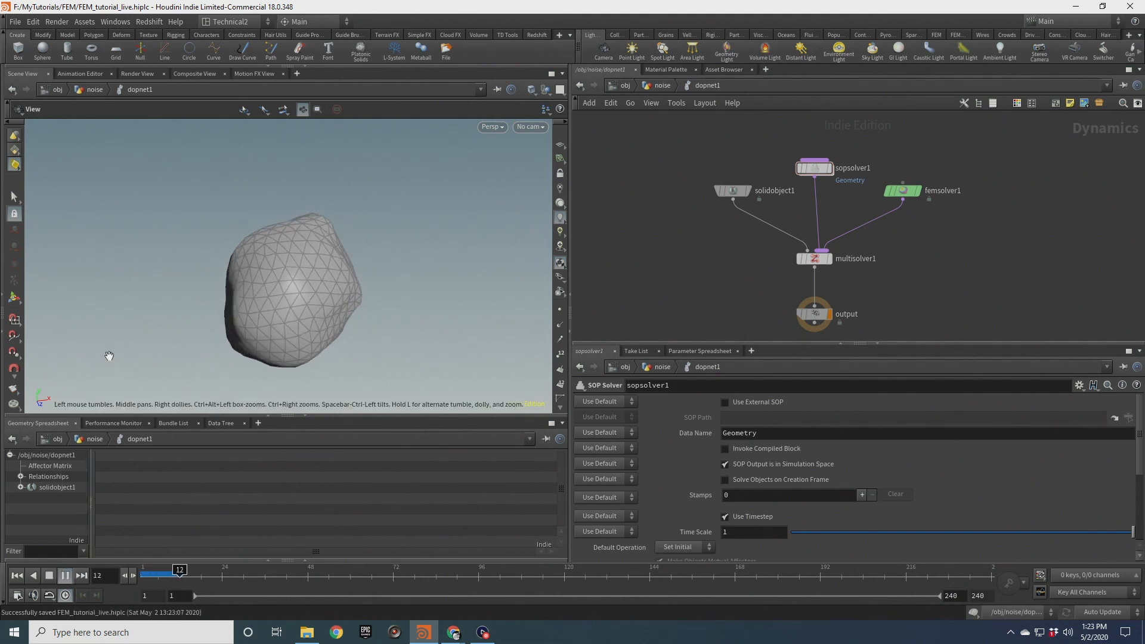
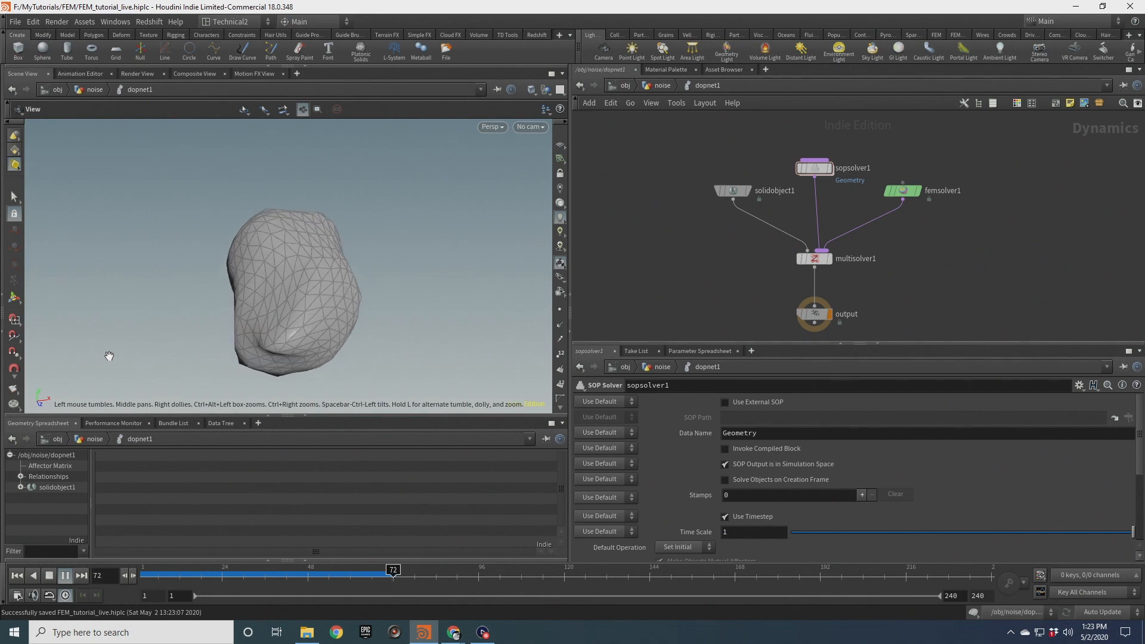
Play back and scrub the simulation while orbiting the deforming body, then return to the first frame
left_click(51, 575)
left_click_drag(315, 255, 320, 287)
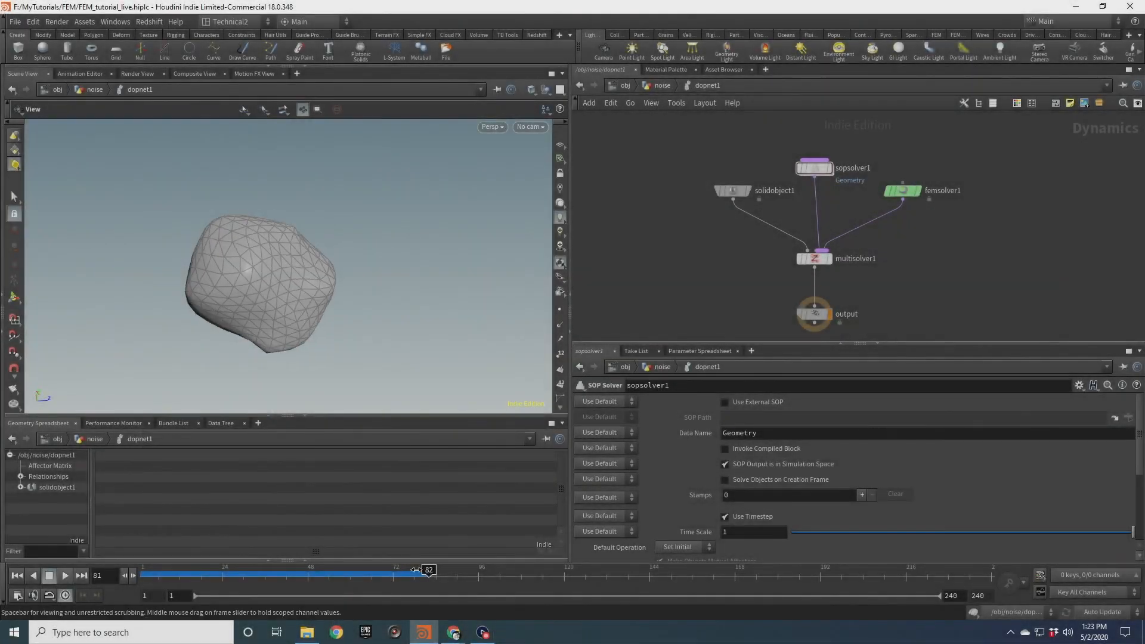
mouse_move(310, 568)
left_mouse_down()
mouse_move(209, 571)
mouse_move(390, 570)
mouse_move(284, 578)
left_mouse_up()
left_click_drag(226, 582, 147, 576)
key("Up")
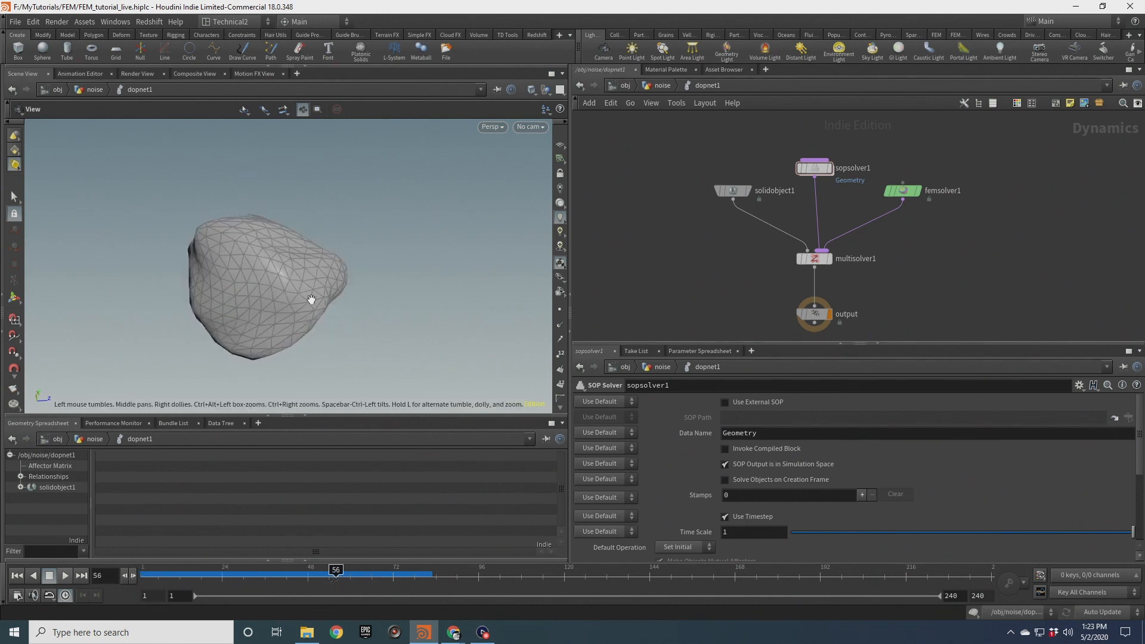
left_click_drag(306, 278, 338, 301)
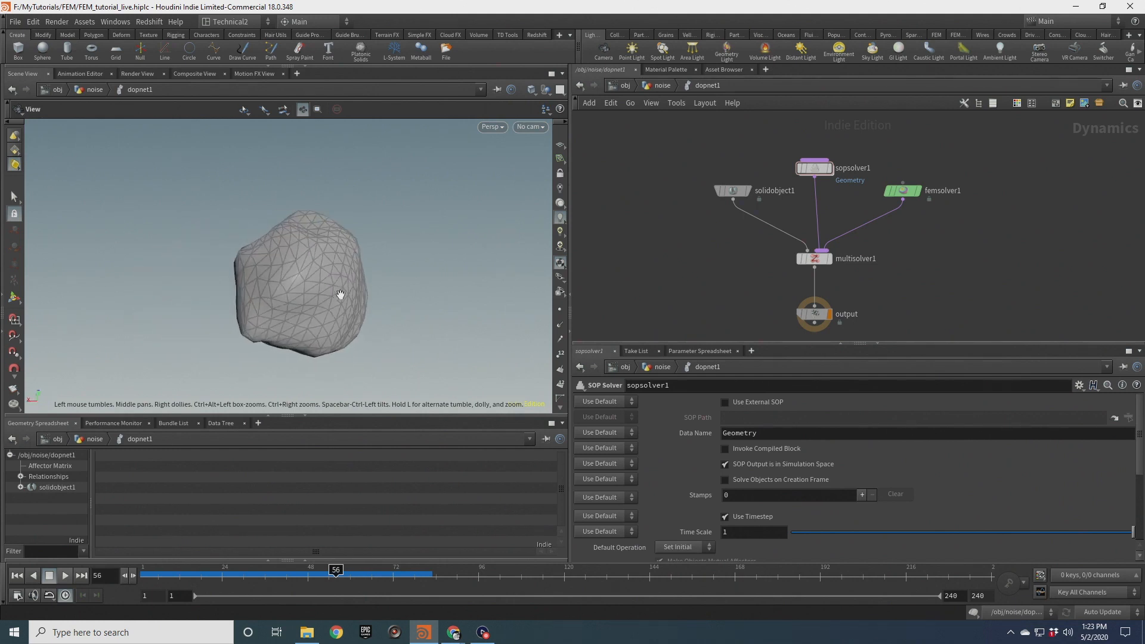
left_click_drag(372, 239, 301, 241)
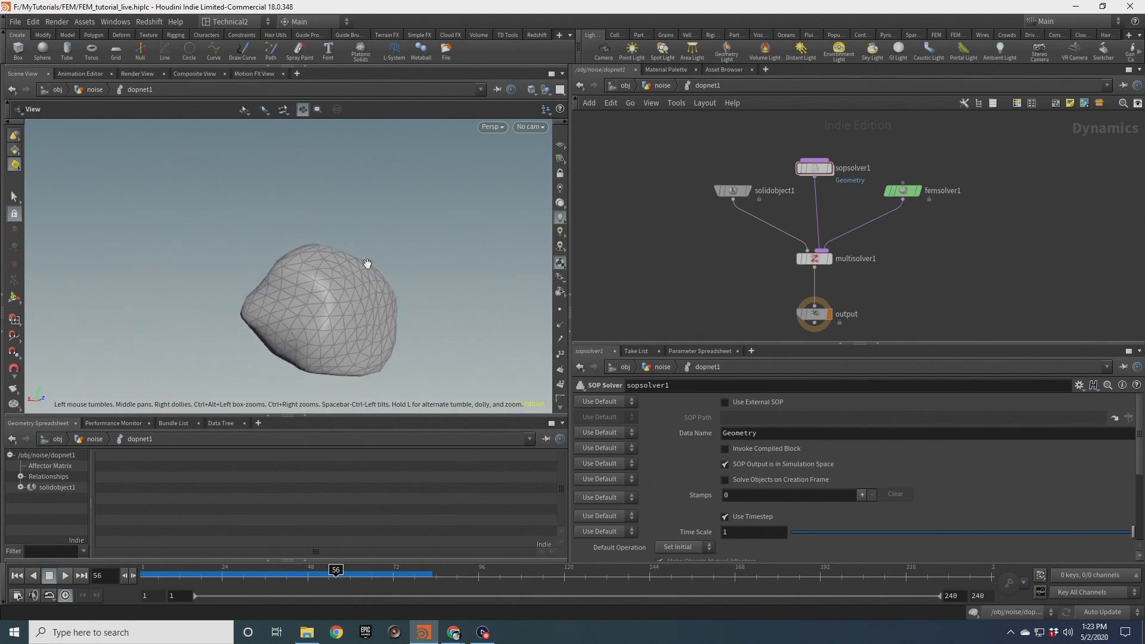
mouse_move(297, 295)
left_mouse_down()
mouse_move(342, 299)
mouse_move(306, 309)
left_mouse_up()
middle_click_drag(329, 310, 313, 320)
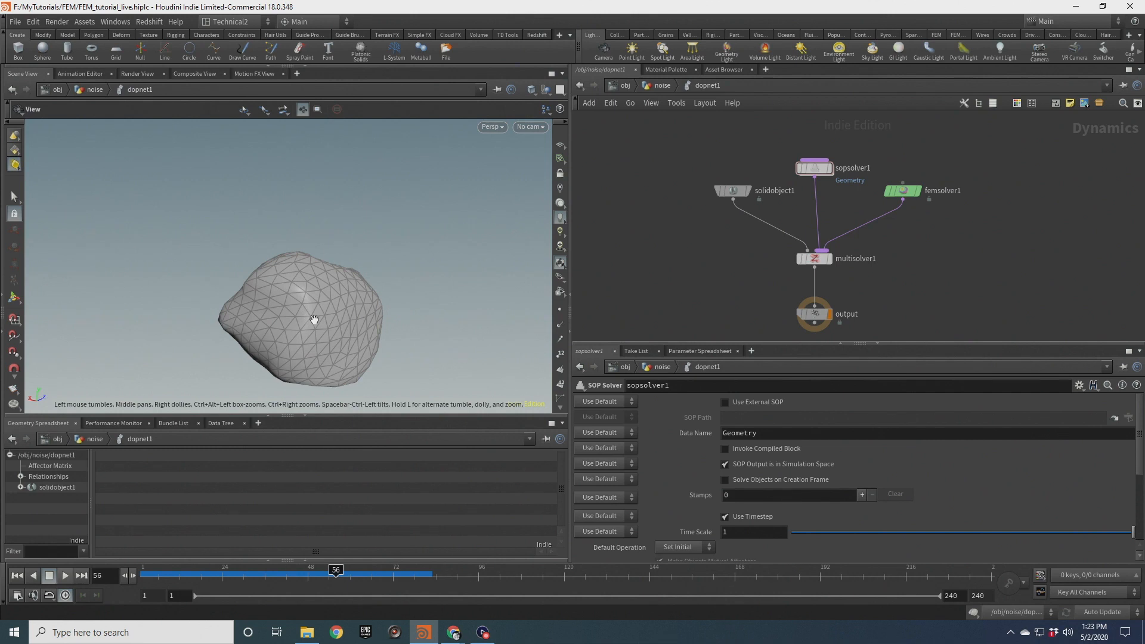
right_click_drag(314, 320, 338, 339)
middle_click_drag(338, 339, 320, 305)
left_click_drag(321, 305, 292, 270)
left_click_drag(354, 241, 302, 317)
left_click(17, 575)
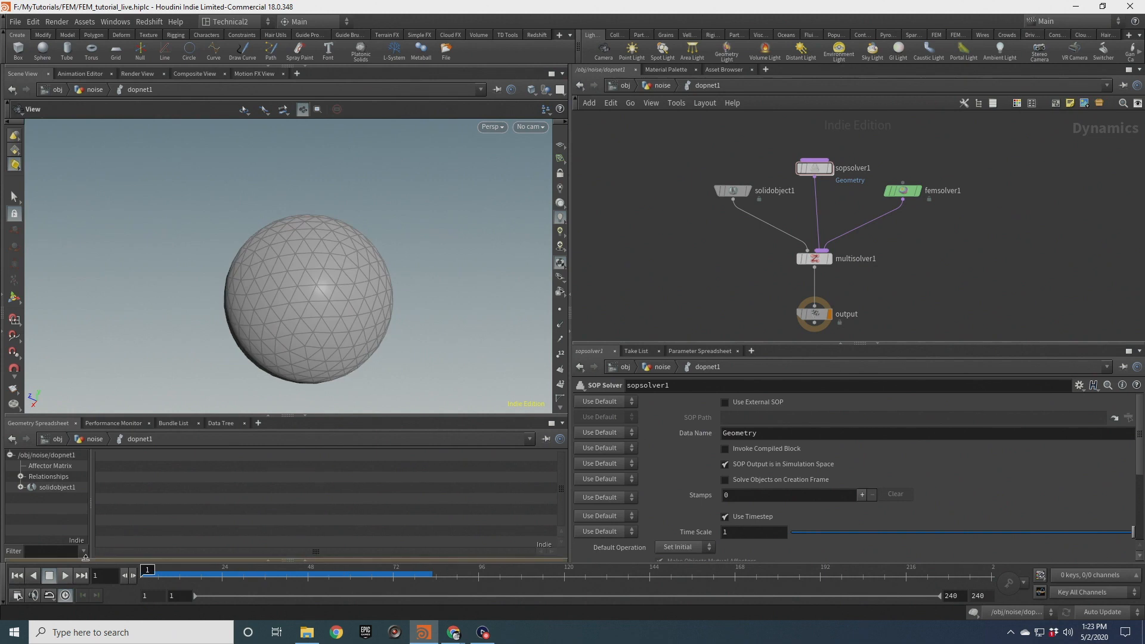
Go up to the geometry network and add a Subdivide node wired from sphere1's output
key("u")
middle_click_drag(902, 149, 879, 253)
middle_click_drag(781, 154, 789, 178)
left_click_drag(719, 174, 749, 173)
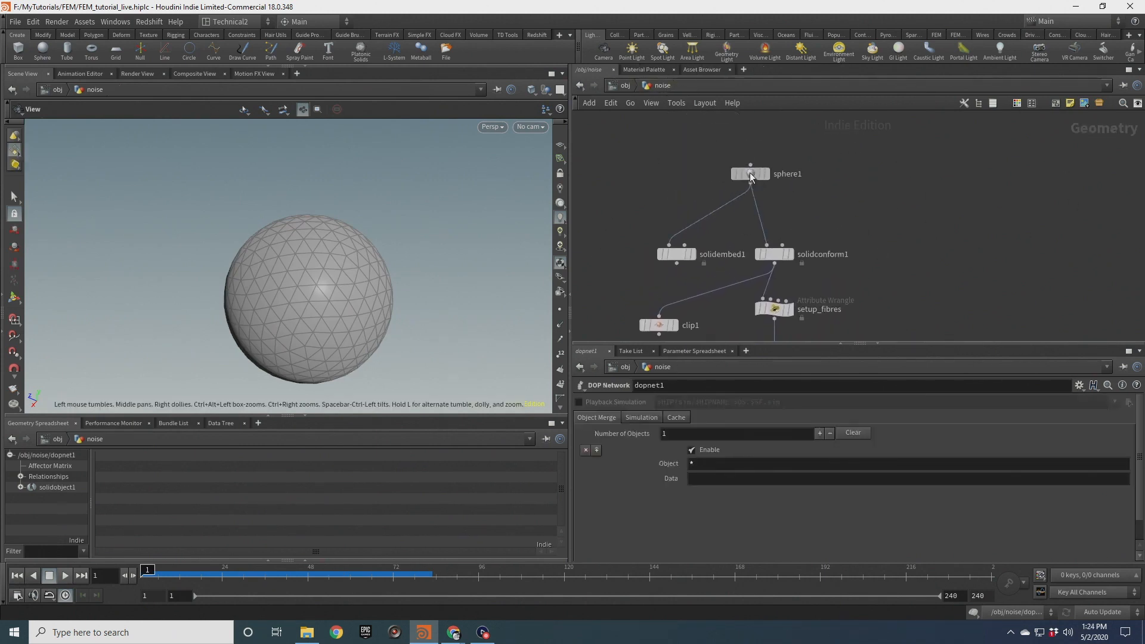
scroll(780, 168, "up", 3)
left_click(793, 161)
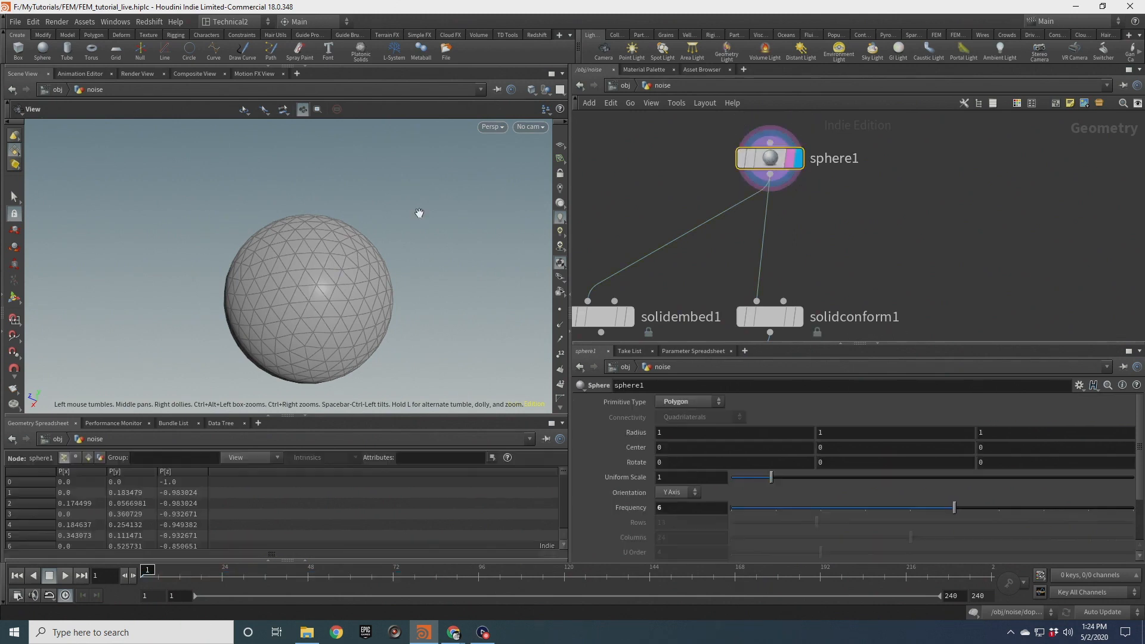
middle_click_drag(331, 272, 320, 245)
right_click_drag(320, 245, 331, 206)
left_click_drag(331, 206, 280, 240)
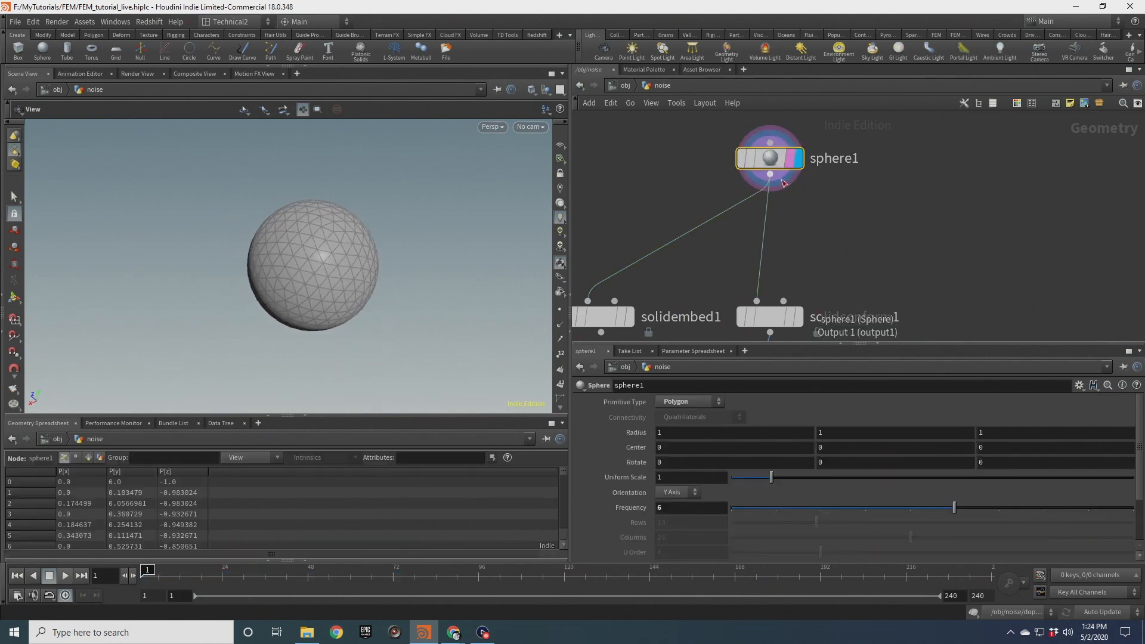
left_click_drag(783, 182, 938, 227)
type("subd")
key("Return")
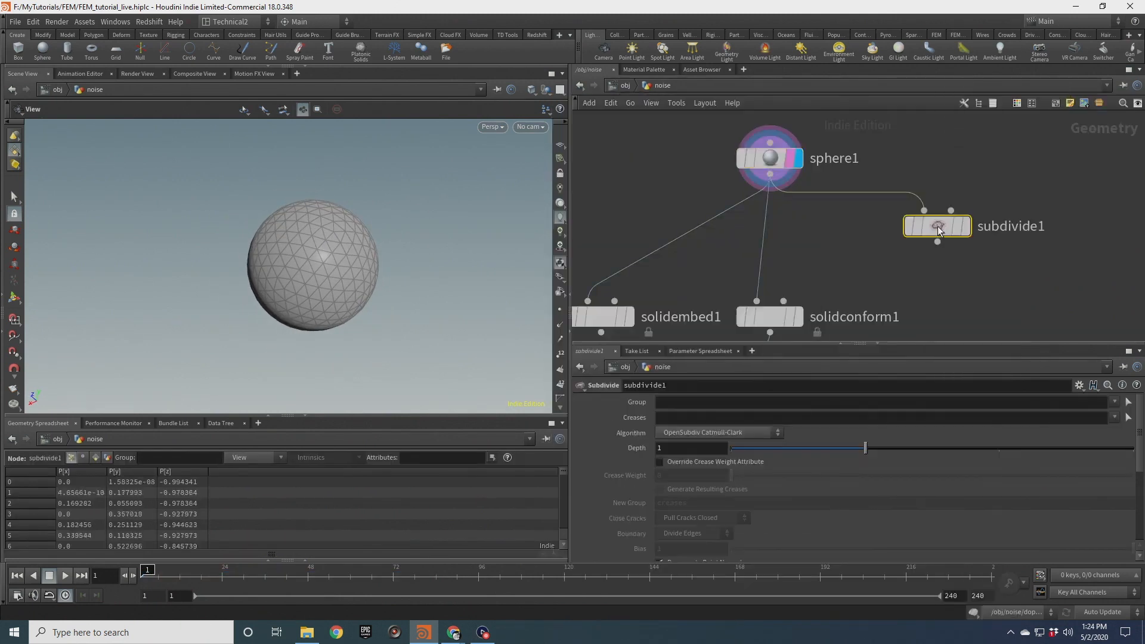
Set the subdivide node's algorithm to OpenSubdiv Loop and its depth to 3
left_click(967, 236)
left_click(716, 433)
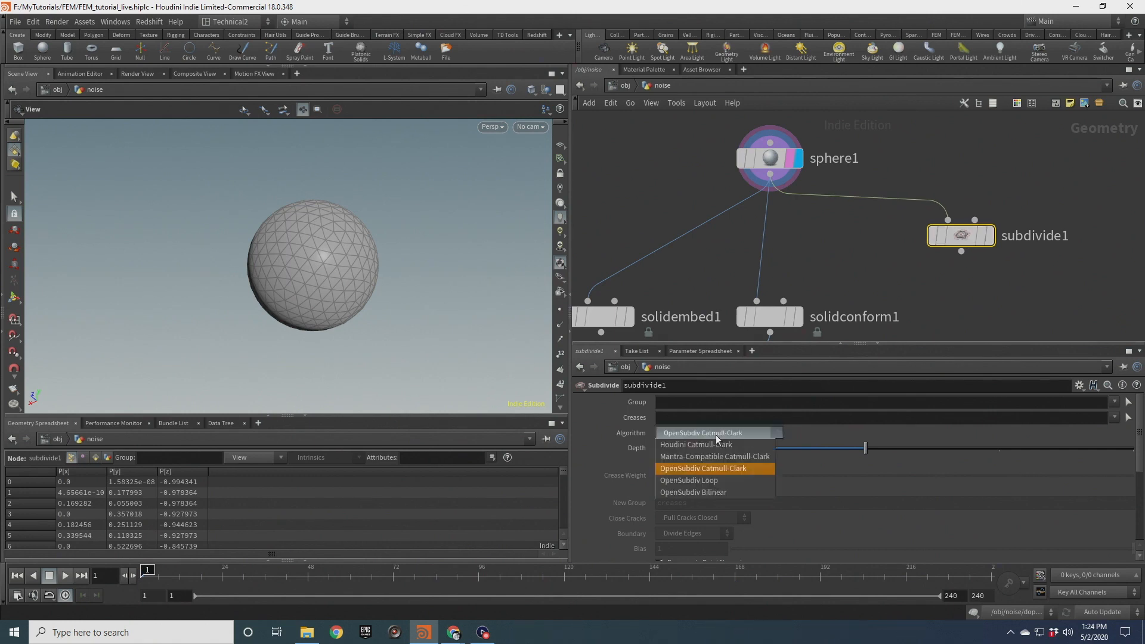
left_click(715, 480)
left_click(678, 449)
type("3")
key("Return")
Inspect the subdivide node's info and compare its mesh density with the original sphere in the viewport
scroll(959, 267, "up", 4)
key("r")
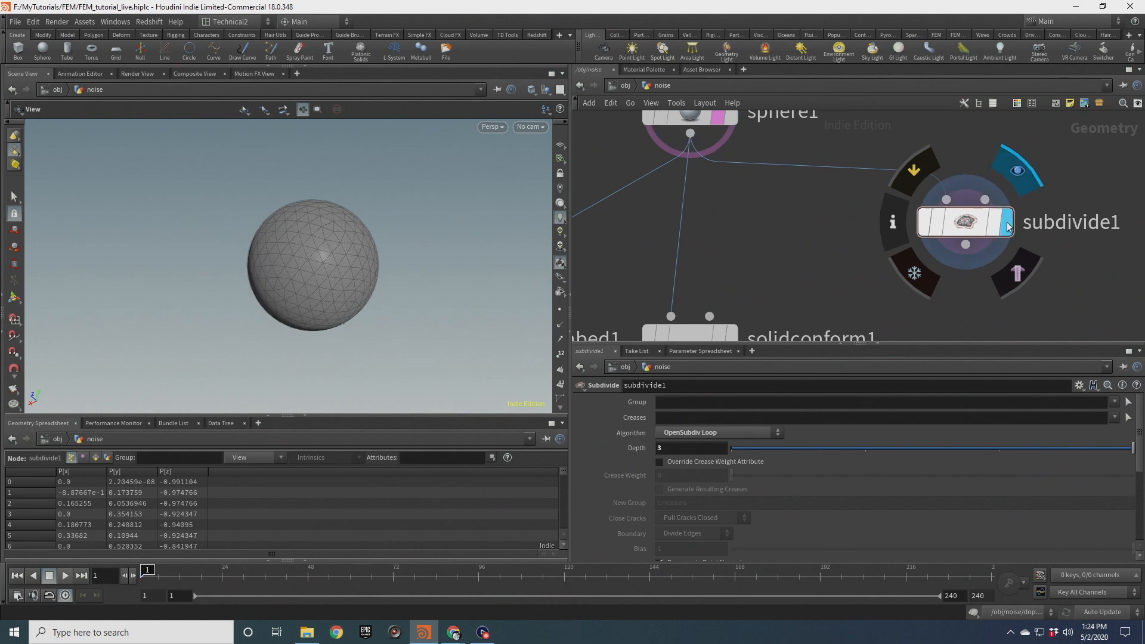
middle_click(976, 226)
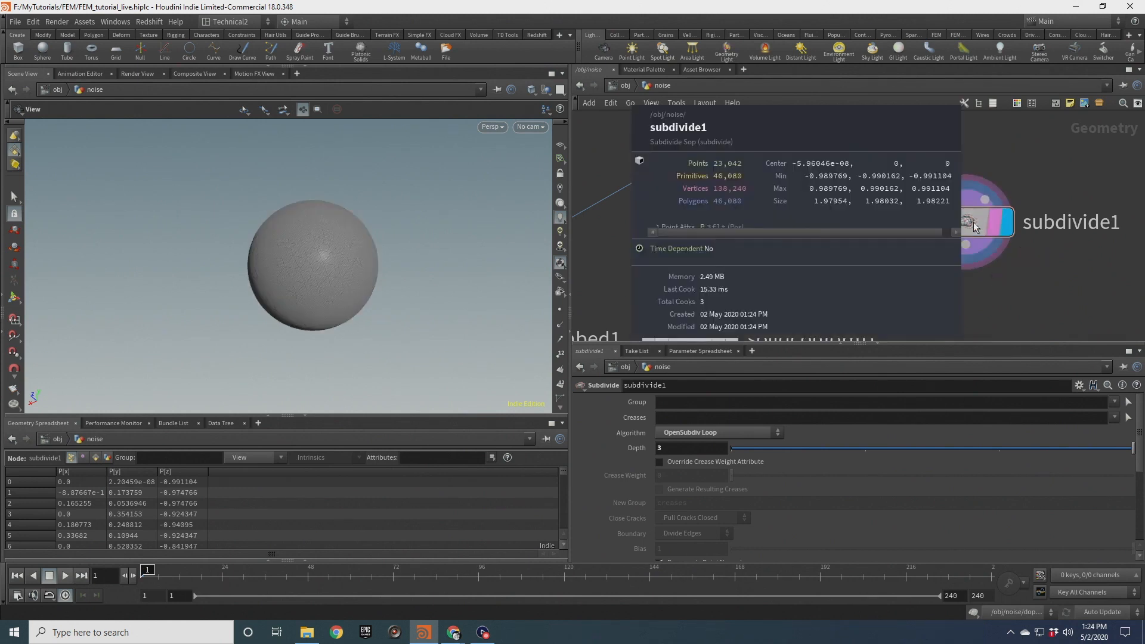
scroll(317, 271, "up", 6)
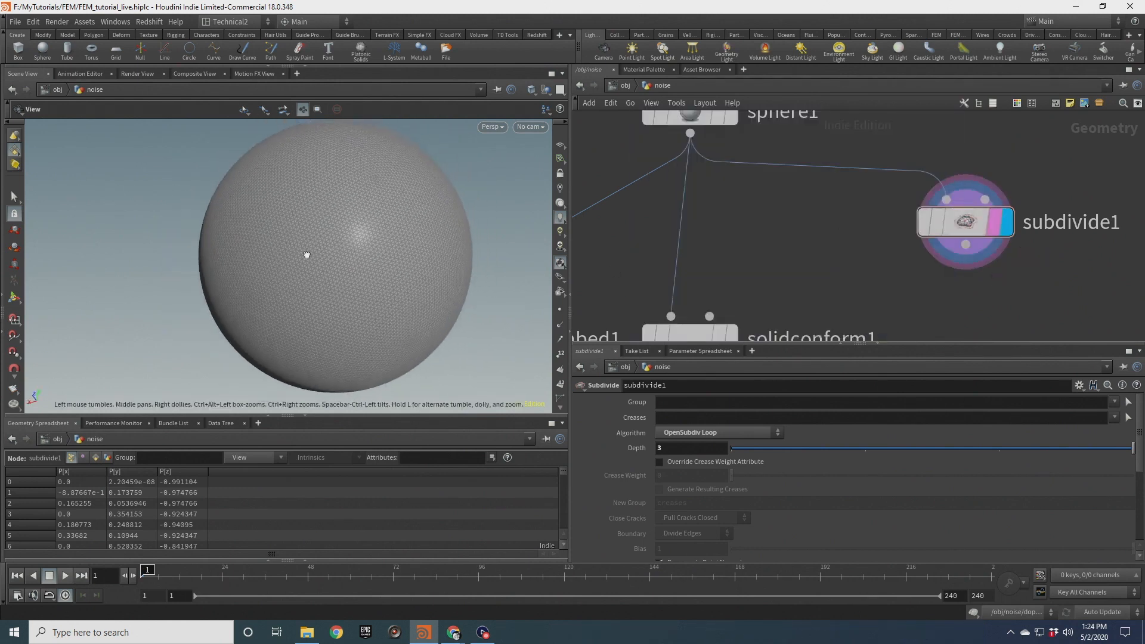
scroll(411, 251, "down", 2)
middle_click_drag(748, 187, 758, 237)
left_click(742, 161)
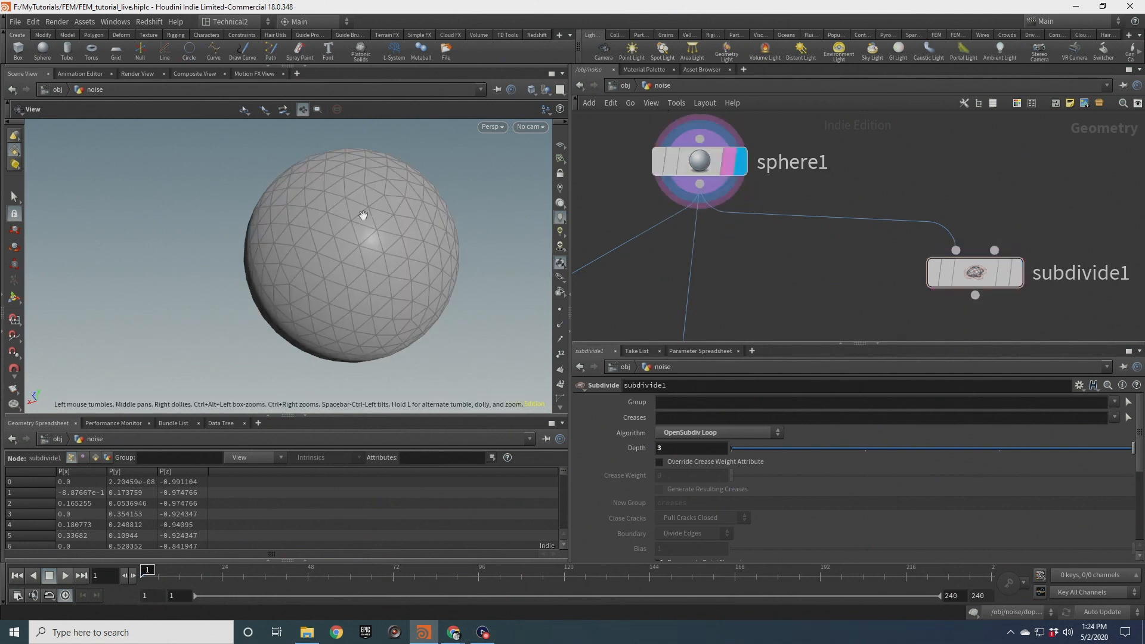
scroll(867, 320, "down", 4)
middle_click_drag(867, 318, 831, 225)
left_click_drag(882, 203, 922, 252)
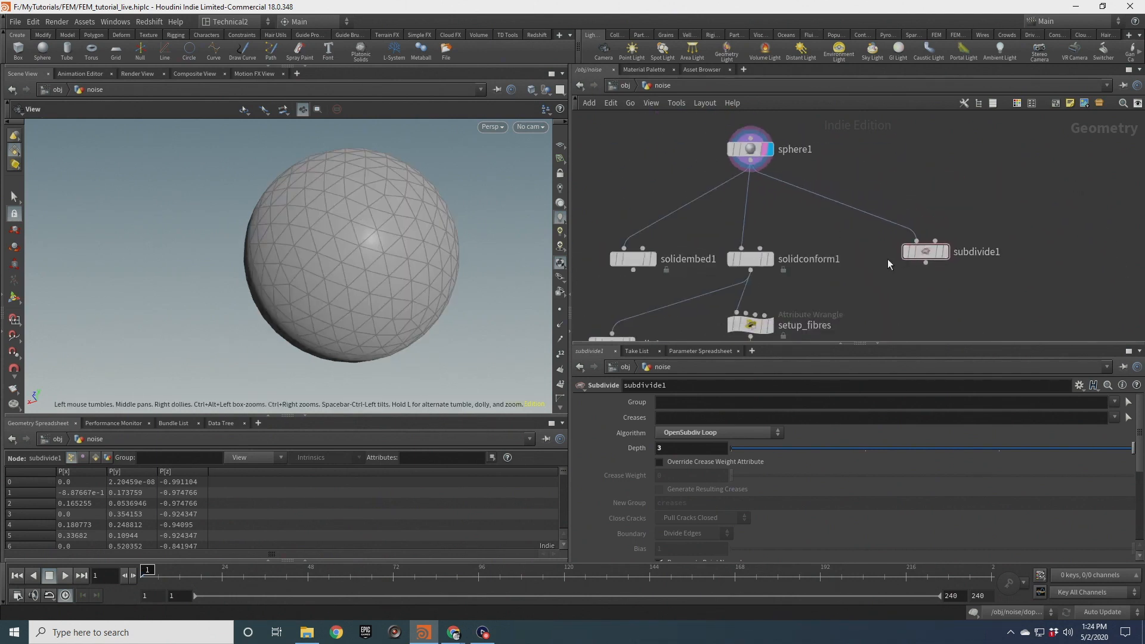
Display the subdivided sphere with the solidconform tetrahedral mesh templated over it for comparison
middle_click_drag(936, 267, 940, 225)
scroll(942, 228, "up", 2)
left_click(953, 202)
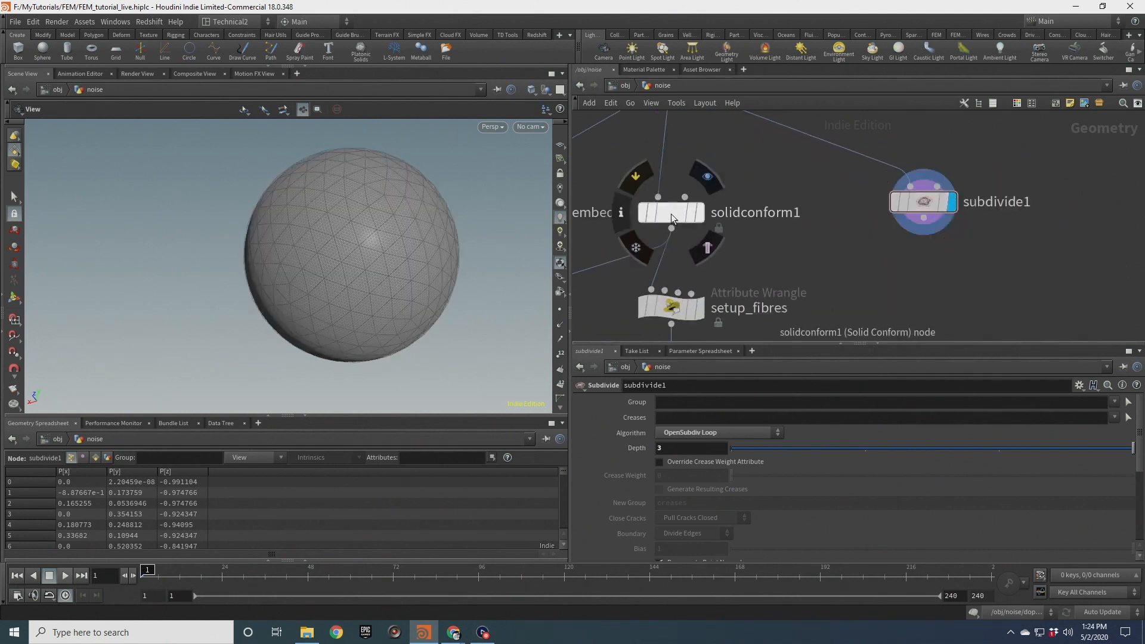
left_click(701, 213)
scroll(396, 261, "up", 3)
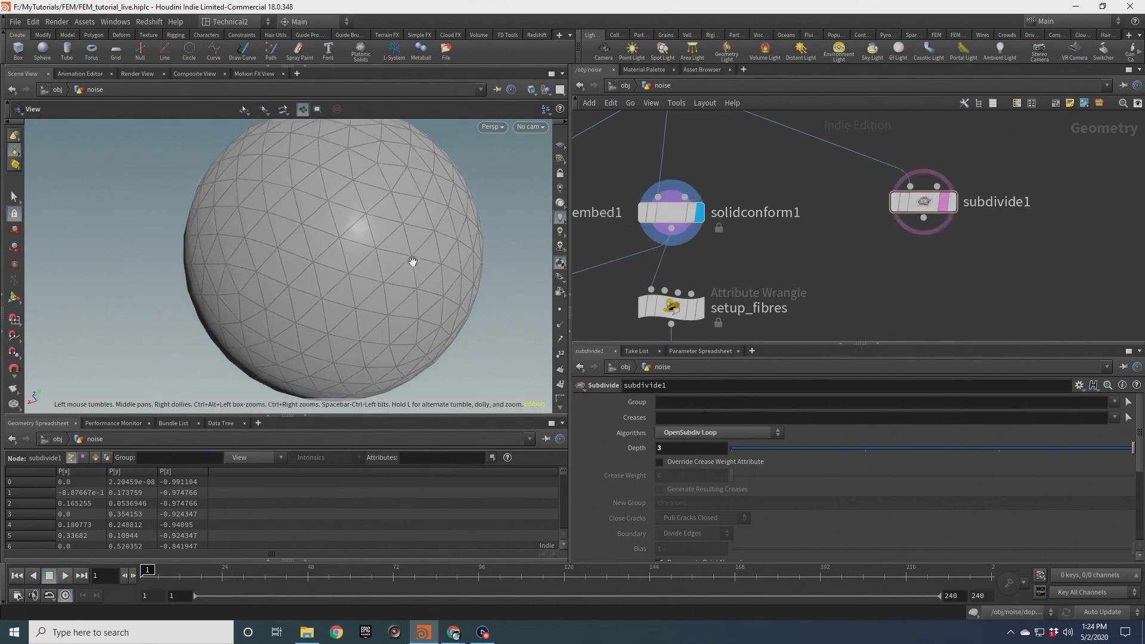
mouse_move(694, 214)
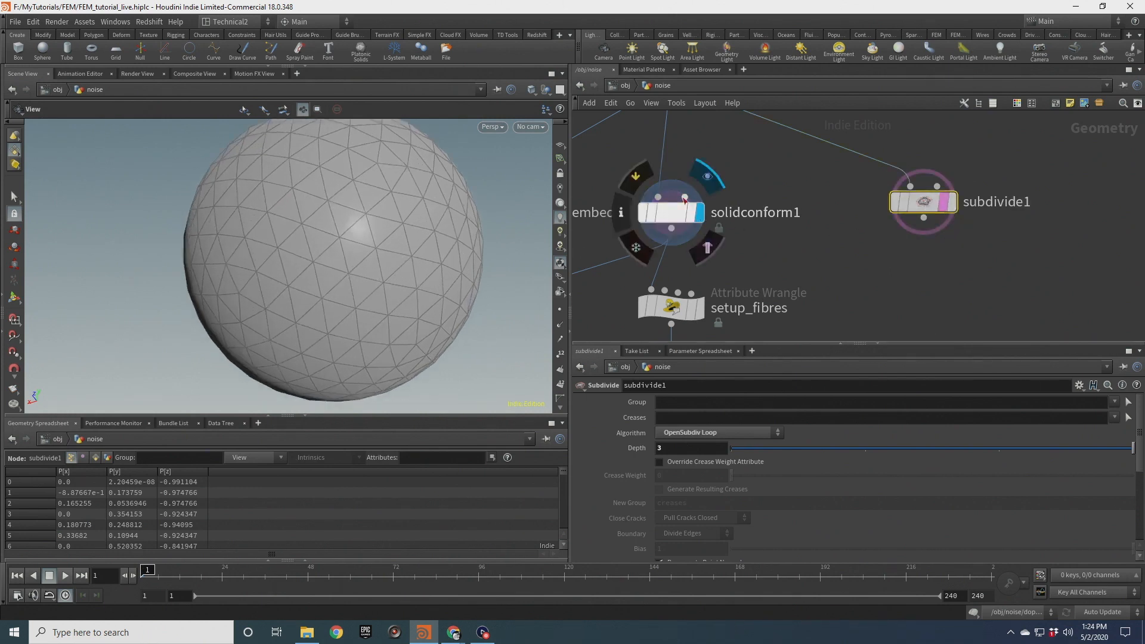
left_click(952, 201)
scroll(369, 262, "up", 5)
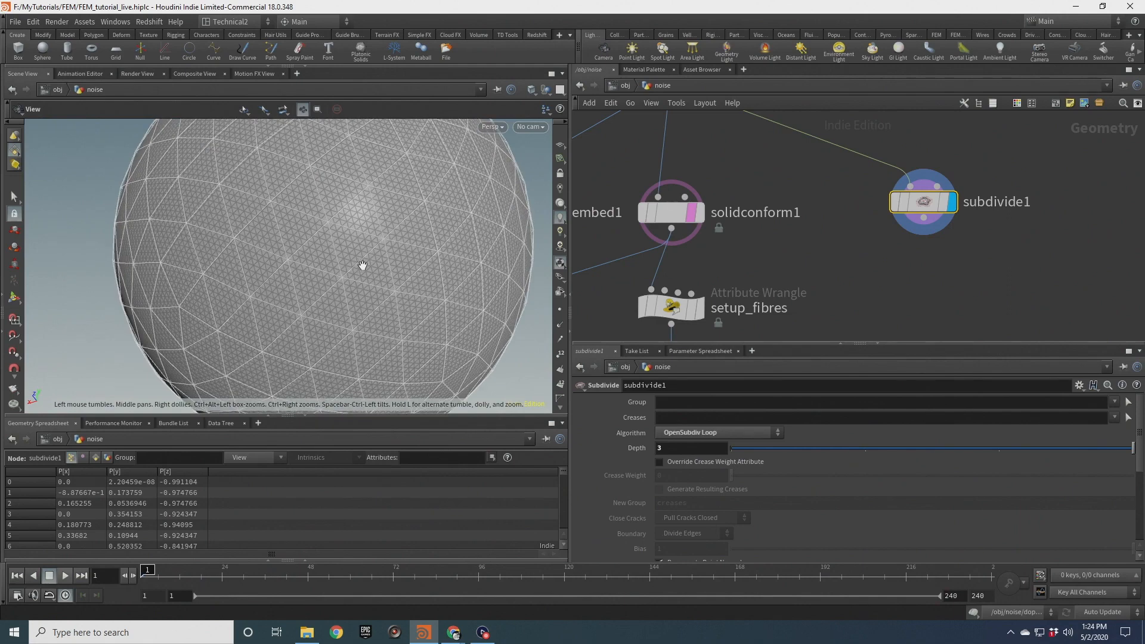
scroll(420, 241, "down", 5)
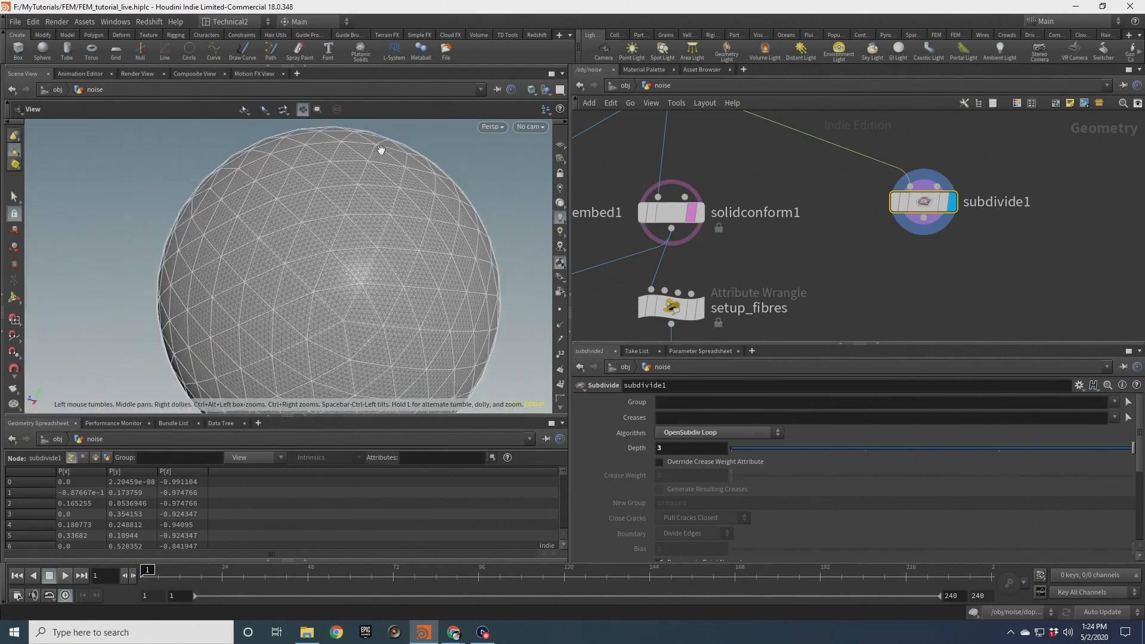
Select the solidconform node and orbit the viewport to examine its tetrahedral mesh against the subdivided surface
left_click(665, 210)
scroll(409, 284, "down", 4)
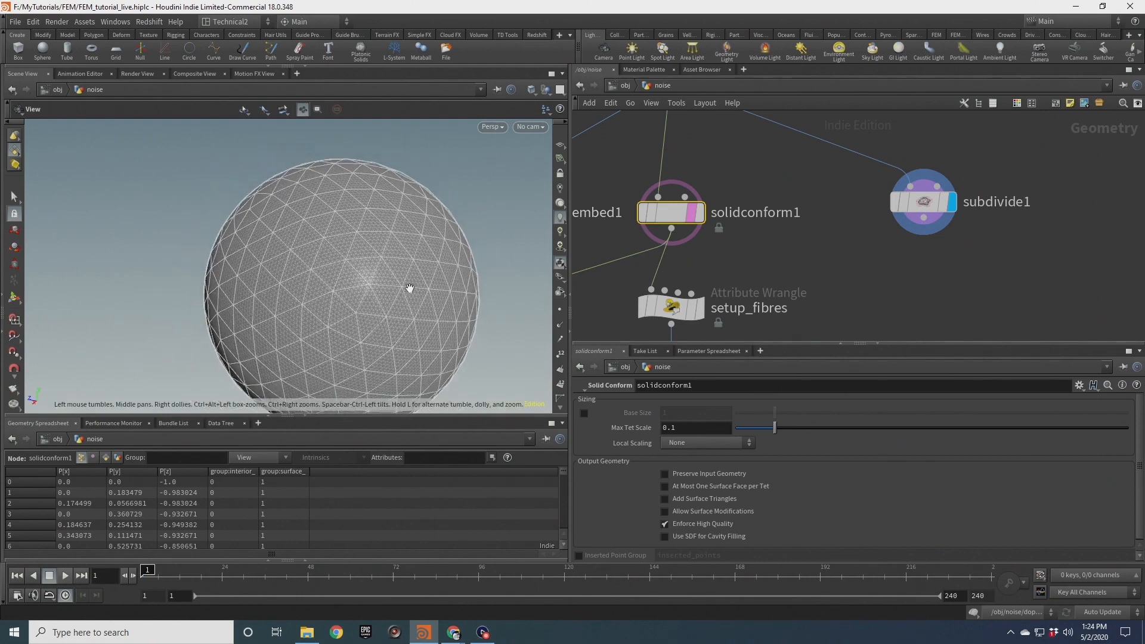
left_click_drag(395, 244, 371, 256)
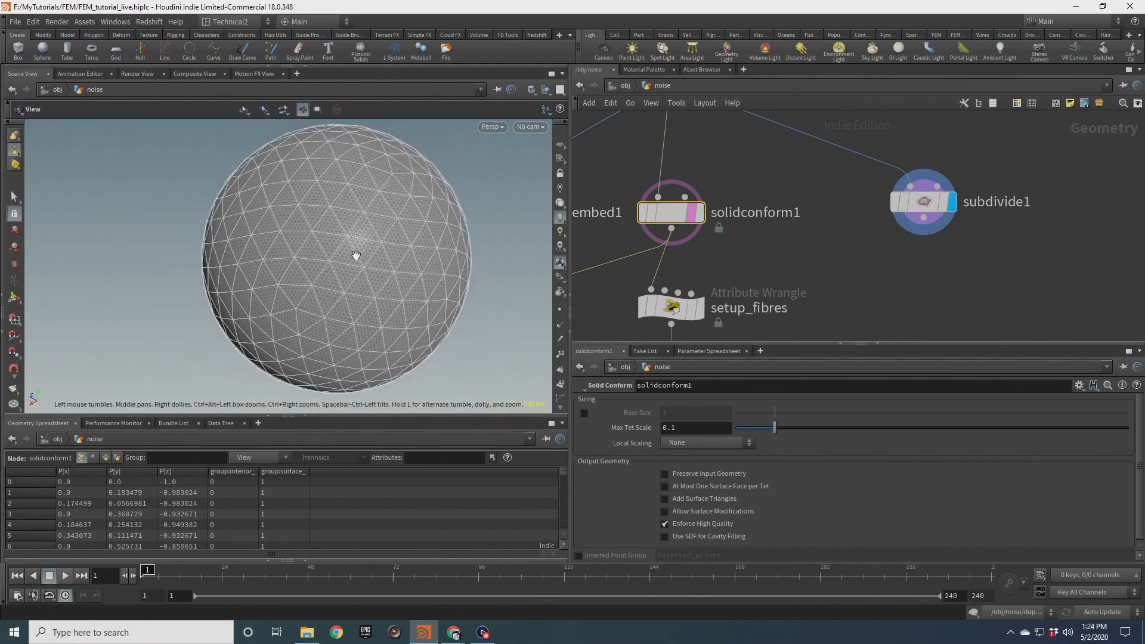
middle_click_drag(356, 256, 380, 246)
scroll(378, 248, "up", 4)
left_click_drag(379, 249, 448, 203)
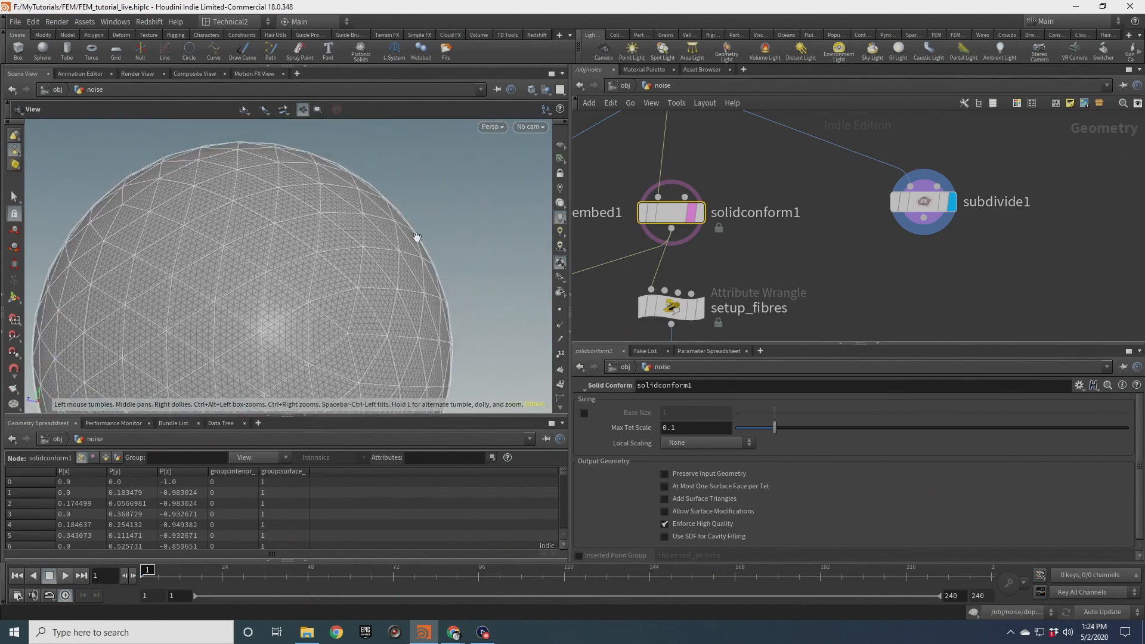
left_click_drag(198, 162, 388, 232)
scroll(322, 257, "down", 3)
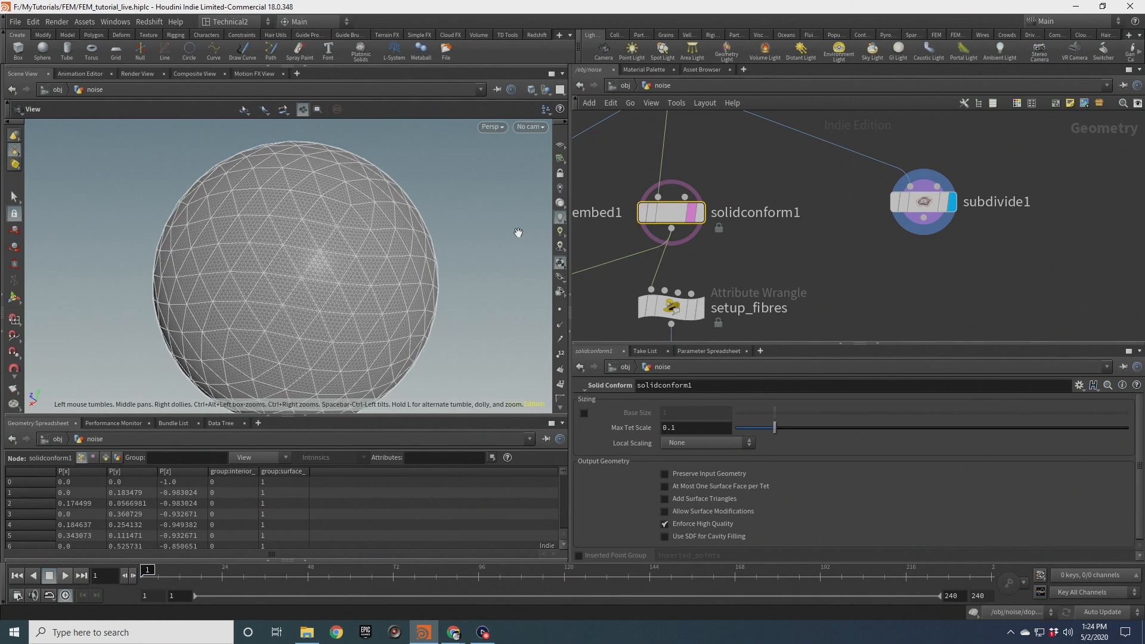
Template the solidembed node and orbit around the sphere to compare its coarse tetrahedra with the dense surface
key("h")
mouse_move(716, 209)
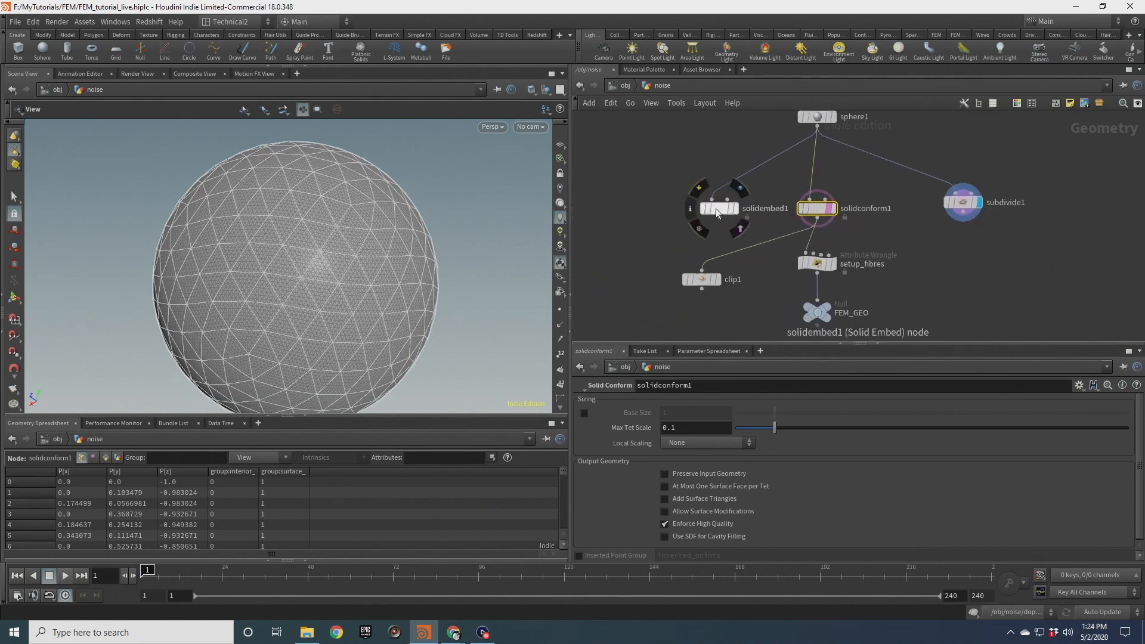
left_click(733, 208)
scroll(224, 269, "up", 3)
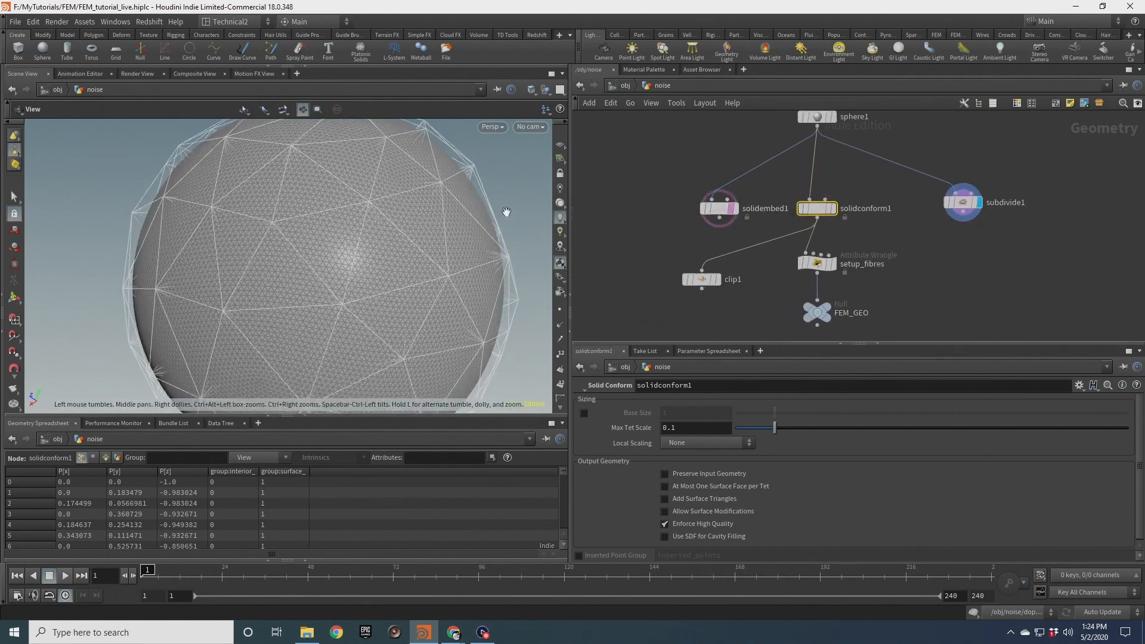
left_click_drag(453, 253, 411, 245)
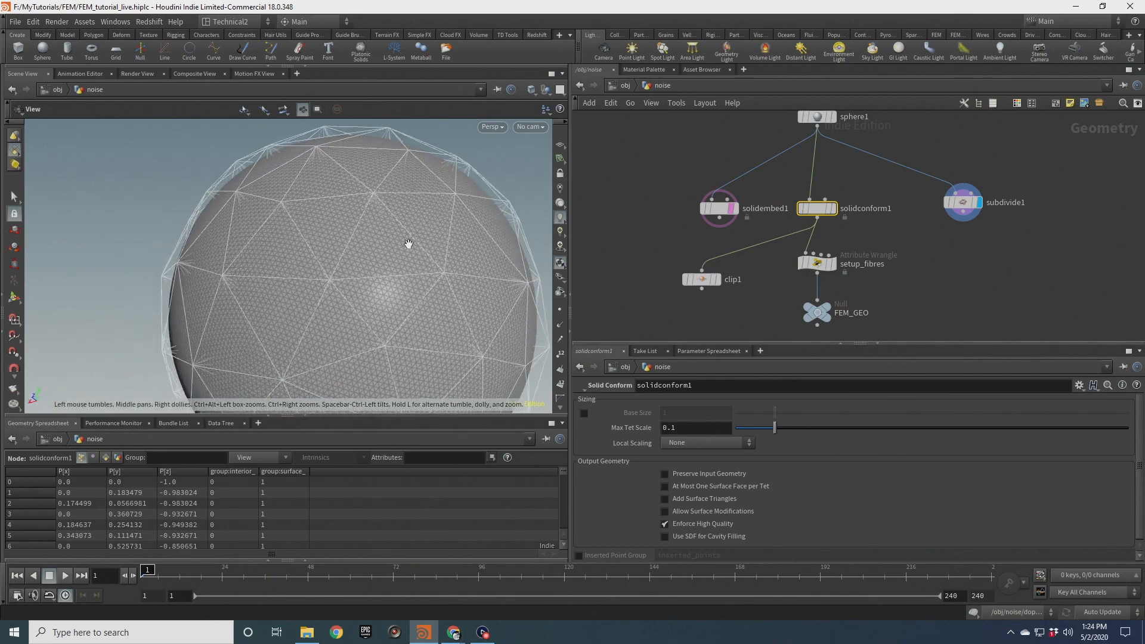
scroll(444, 252, "down", 3)
middle_click_drag(444, 251, 356, 154)
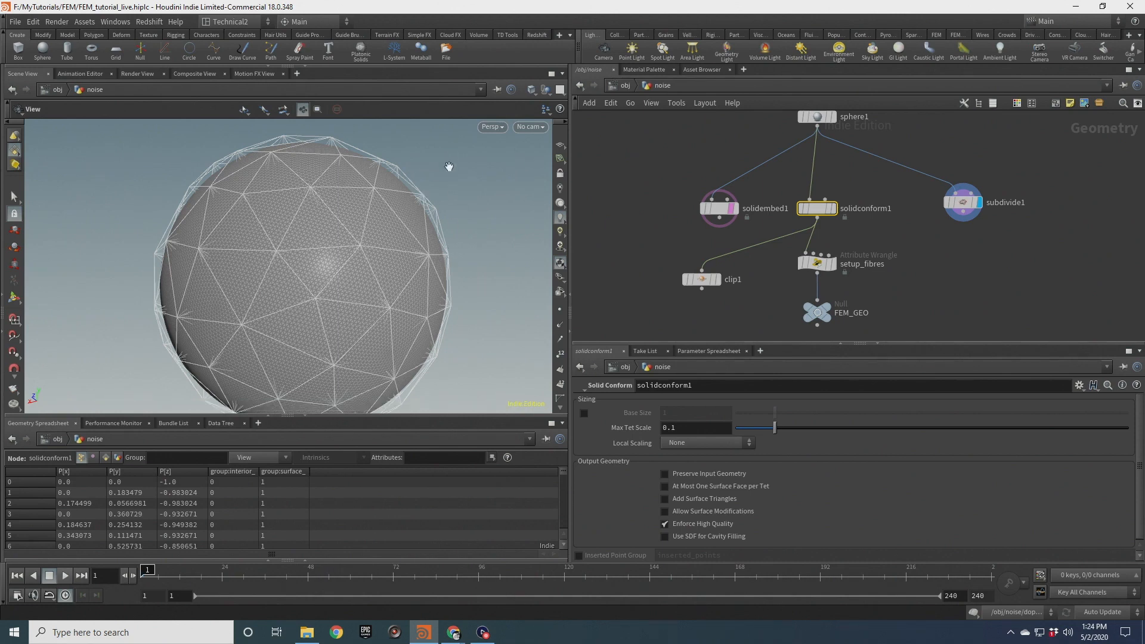
left_click_drag(460, 203, 416, 210)
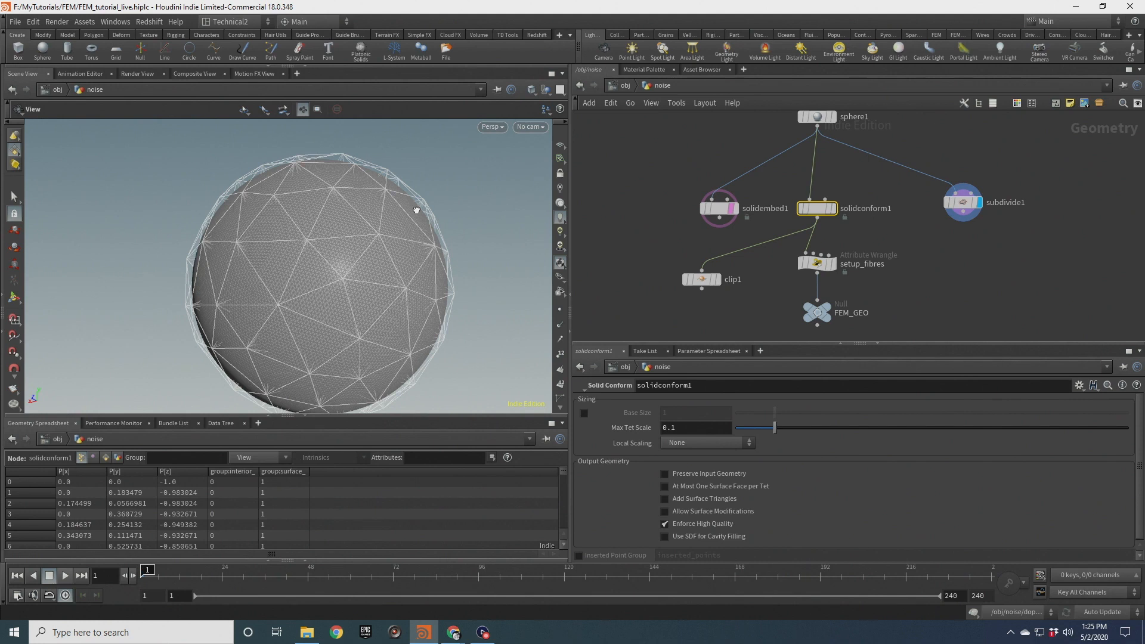
left_click_drag(356, 230, 465, 180)
middle_click_drag(356, 234, 359, 244)
scroll(359, 245, "down", 1)
scroll(952, 209, "up", 2)
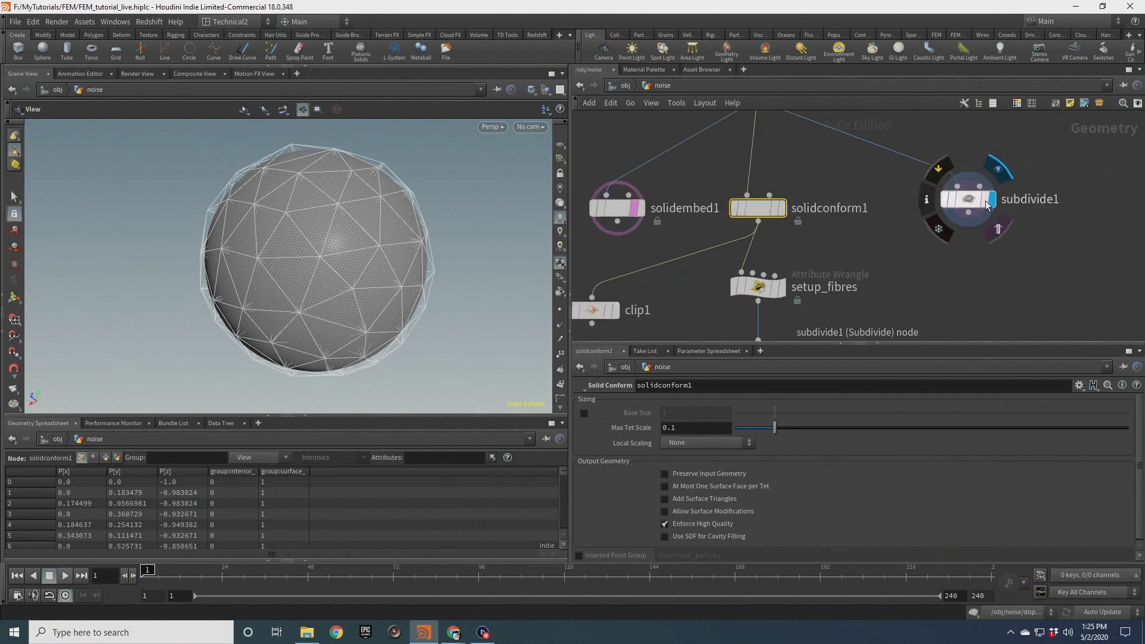
Toggle display between the subdivide and solidconform nodes to compare the two meshes in the viewport
left_click(990, 200)
left_click(972, 199)
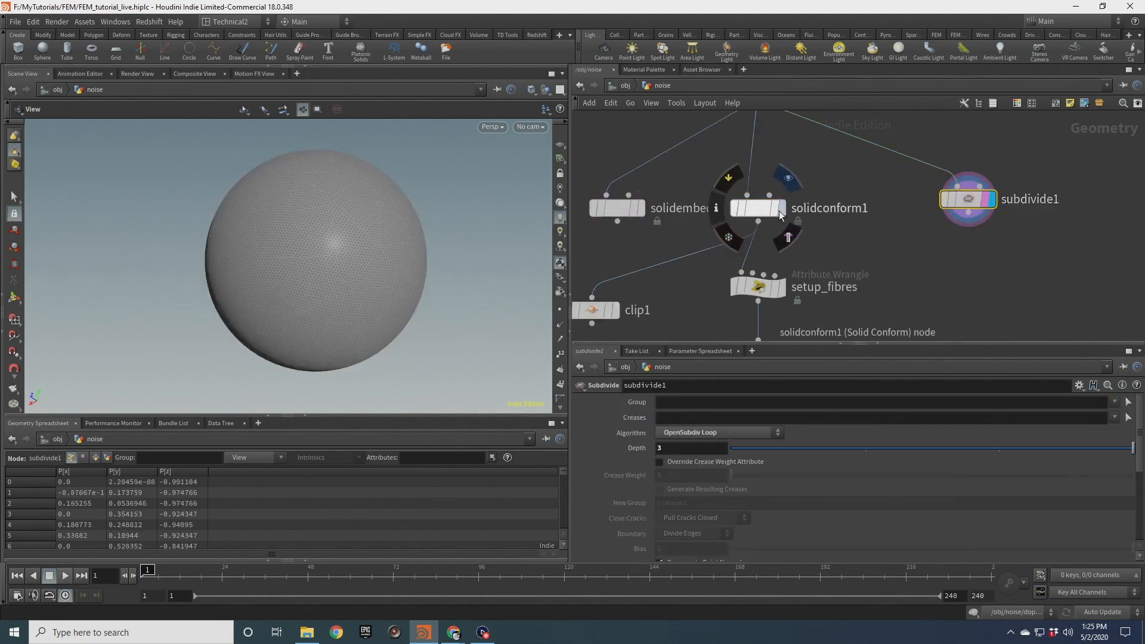
left_click(781, 208)
left_click(990, 199)
left_click(775, 208)
scroll(358, 251, "up", 2)
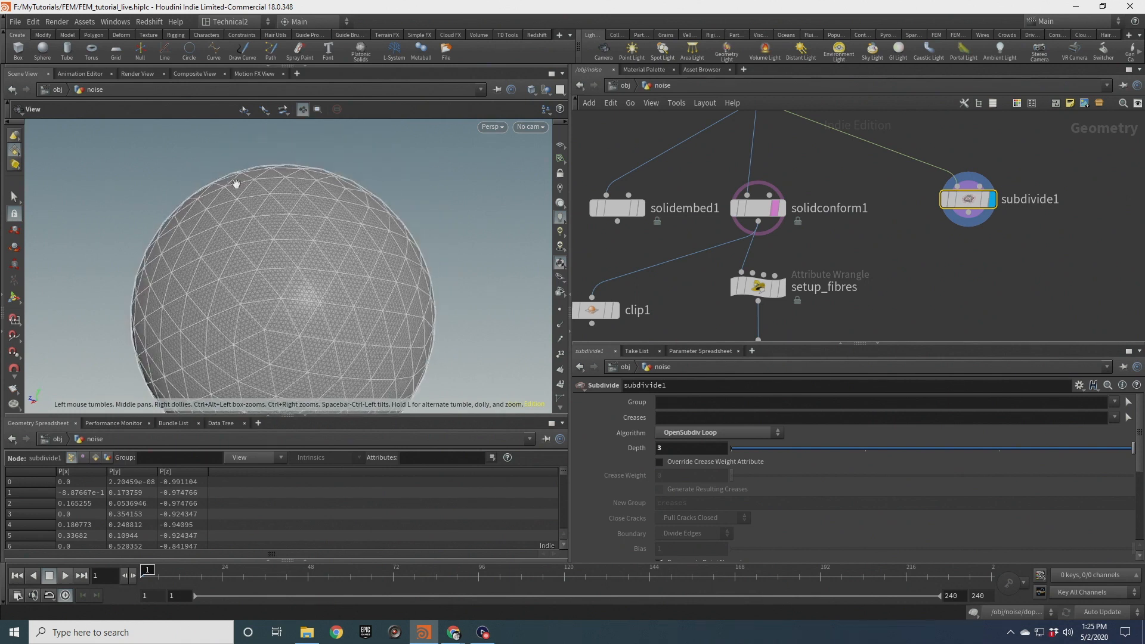
middle_click_drag(238, 349, 470, 247)
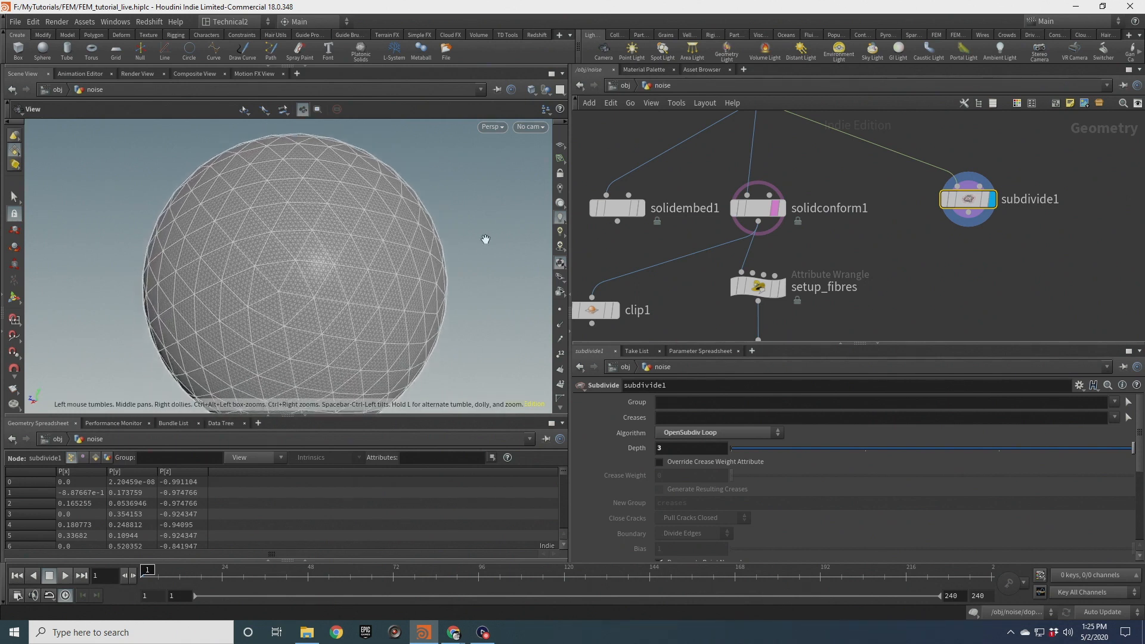
middle_click_drag(935, 218, 815, 189)
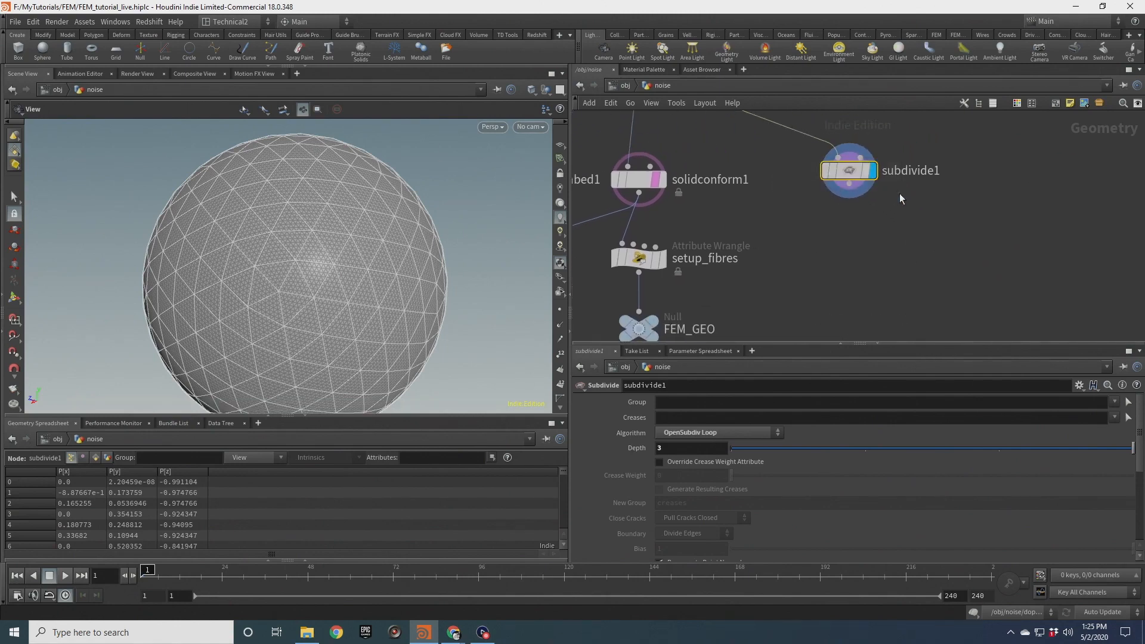
Add a UV Project node below subdivide1 and set its projection to Polar
middle_click_drag(382, 242, 423, 203)
scroll(423, 203, "down", 2)
left_click_drag(423, 203, 388, 207)
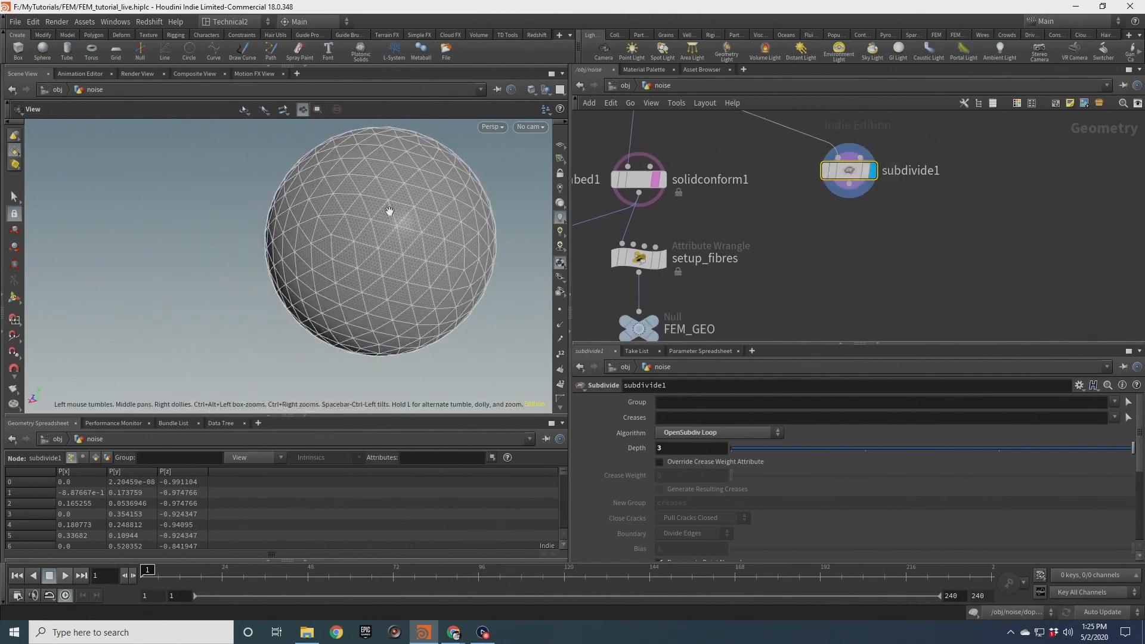
key("Tab")
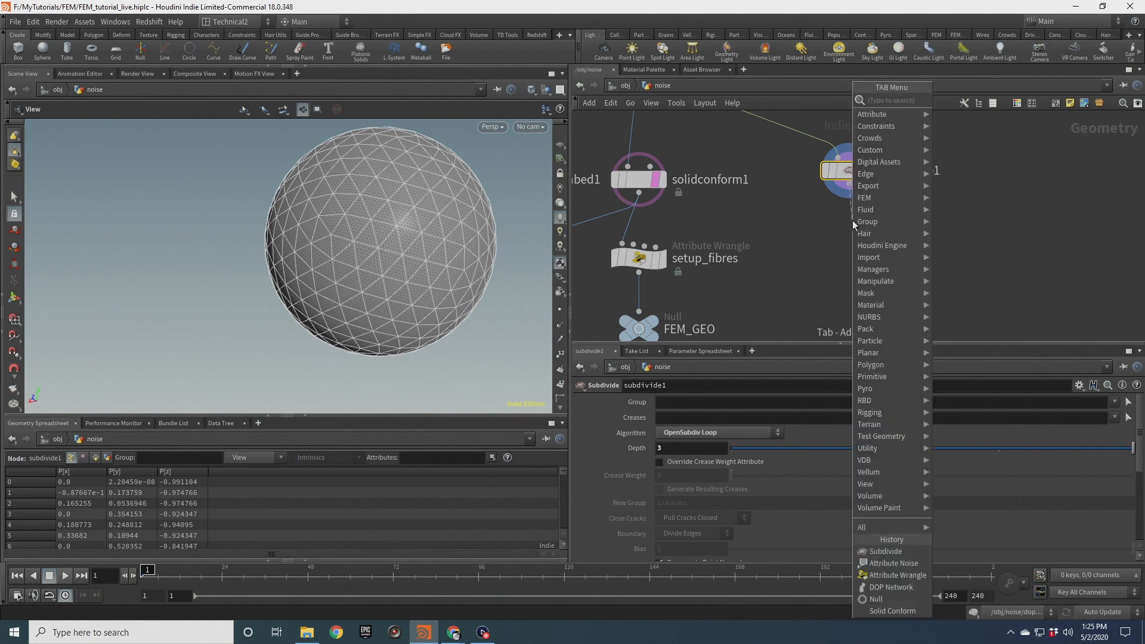
type("uvpro")
key("Return")
left_click(853, 222)
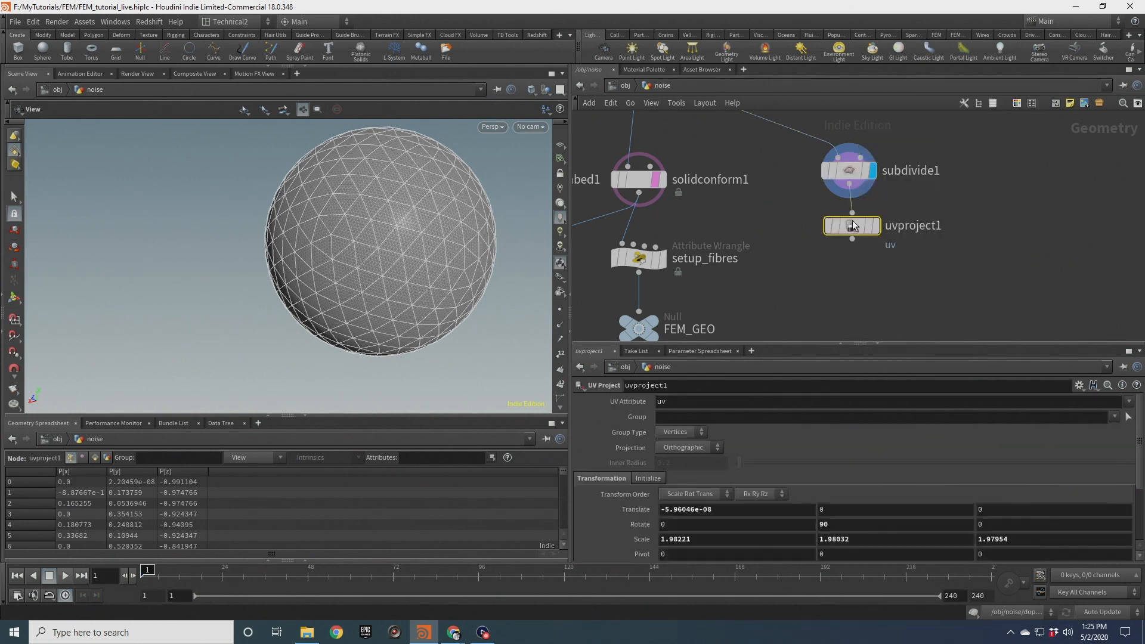
left_click(696, 447)
left_click(692, 464)
Add a Null node after uvproject1 and rename it EMBD
left_click(874, 226)
key("Tab")
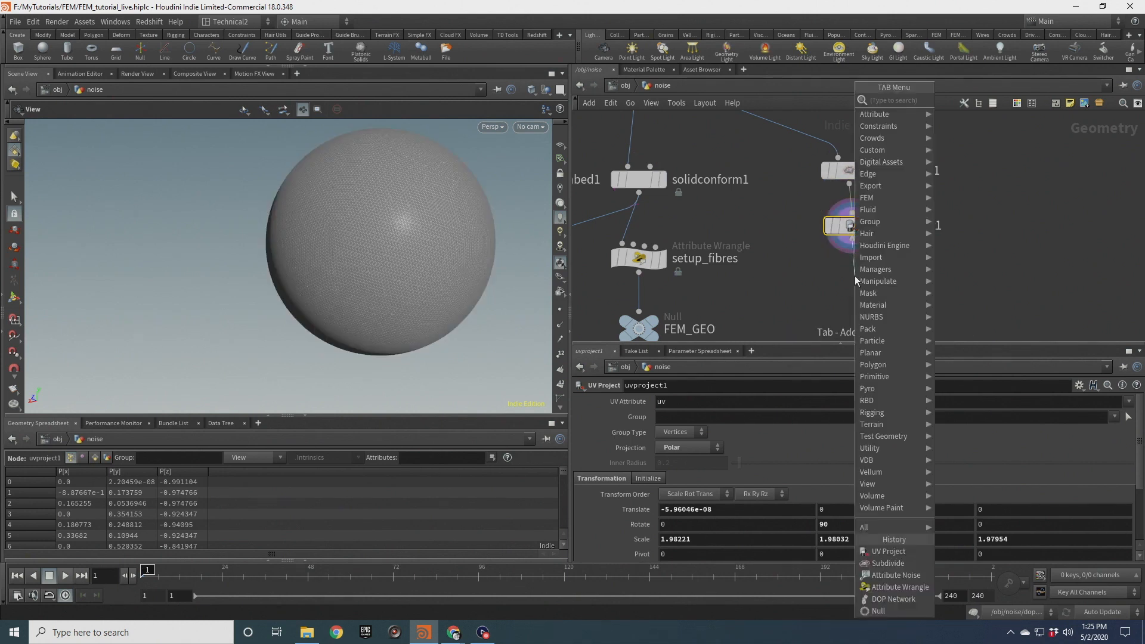
type("null")
key("Return")
left_click(855, 282)
double_click(898, 286)
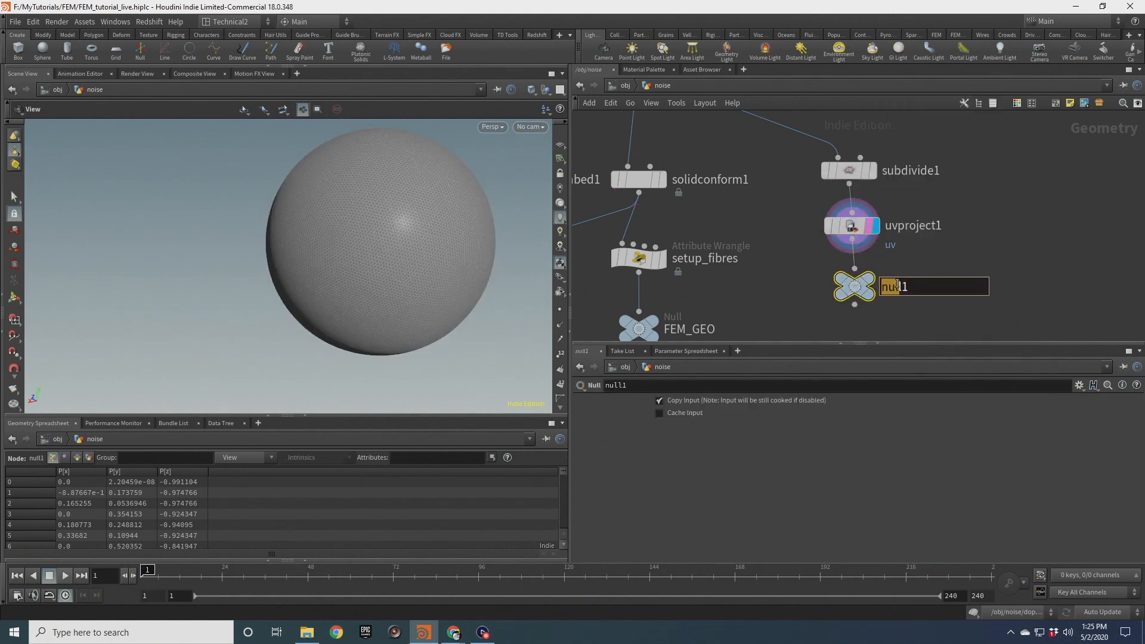
key("BackSpace")
type("EMBD")
key("Return")
Save the scene file
scroll(762, 281, "down", 3)
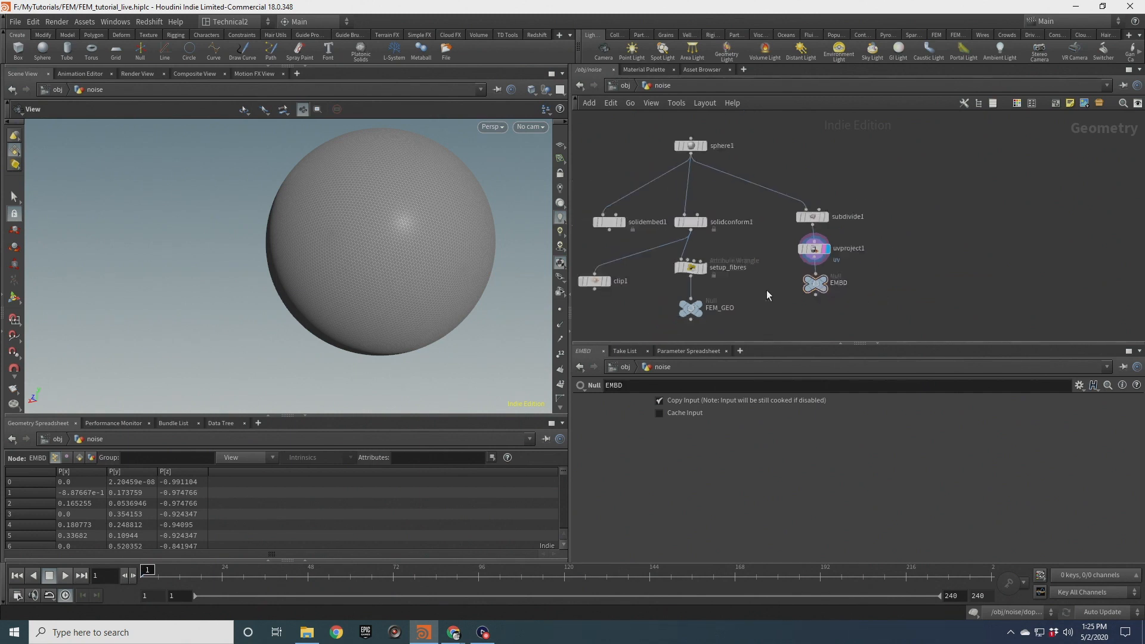
middle_click_drag(762, 281, 790, 241)
key("ctrl+s")
middle_click_drag(376, 269, 353, 325)
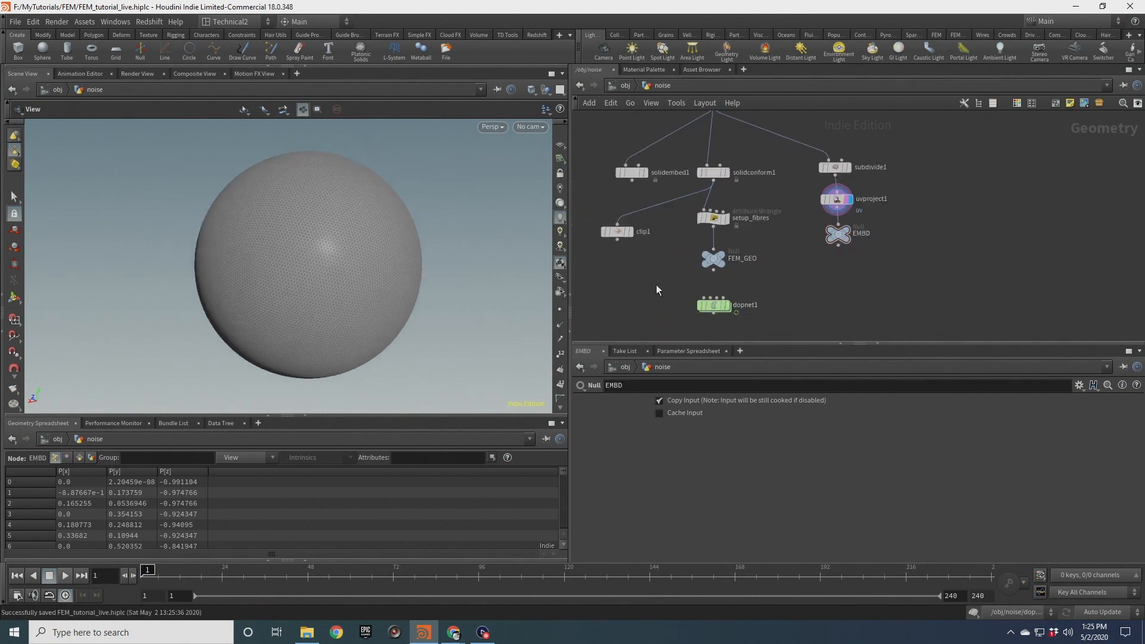
Open the dopnet1 network, select solidobject1 and inspect its Geometry data in the spreadsheet
left_click(713, 306)
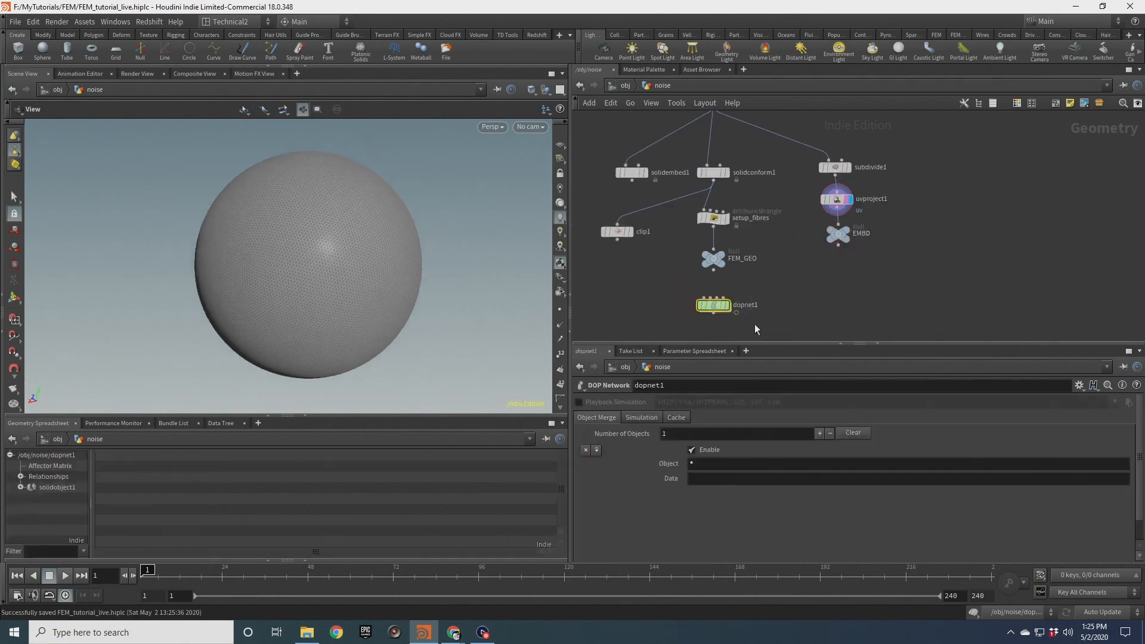
double_click(717, 307)
left_click(732, 191)
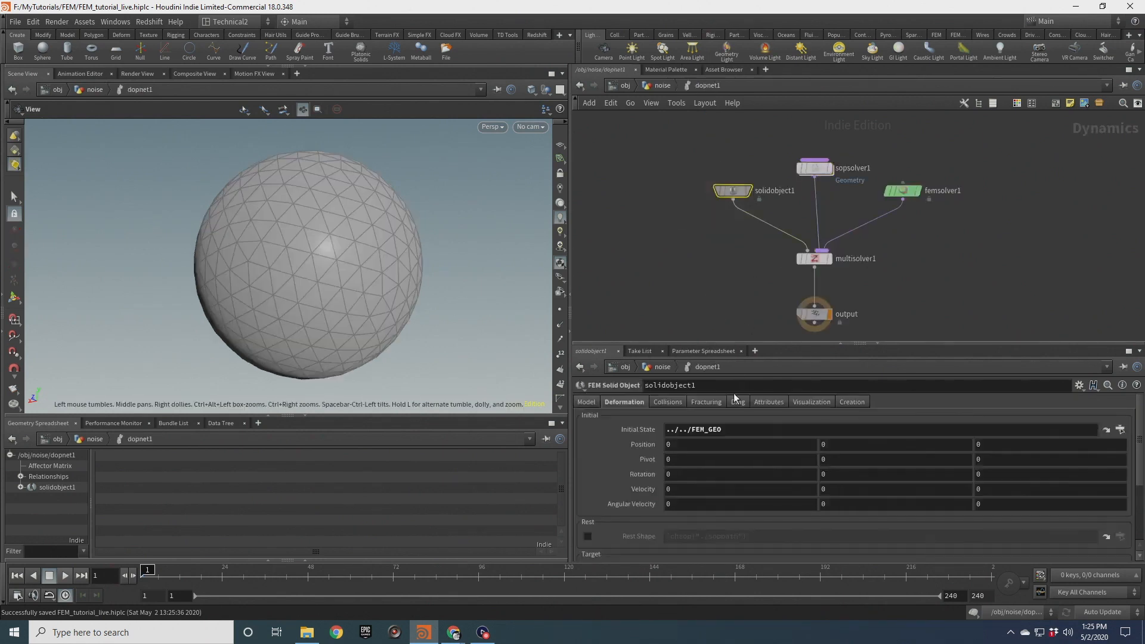
left_click_drag(757, 344, 764, 256)
scroll(614, 393, "down", 1)
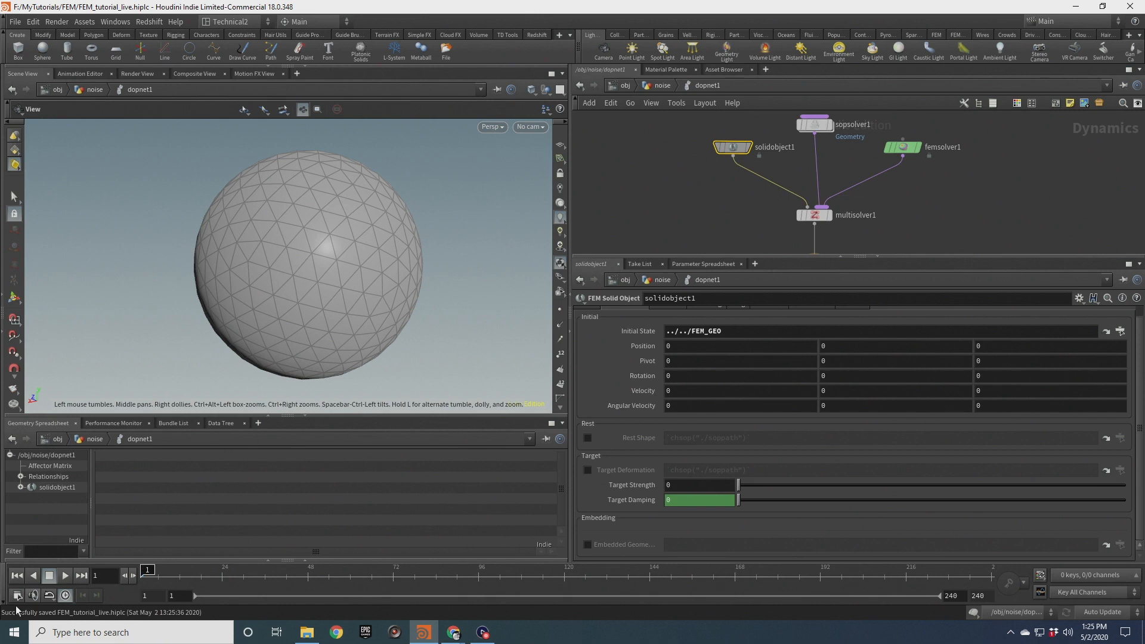
left_click(20, 488)
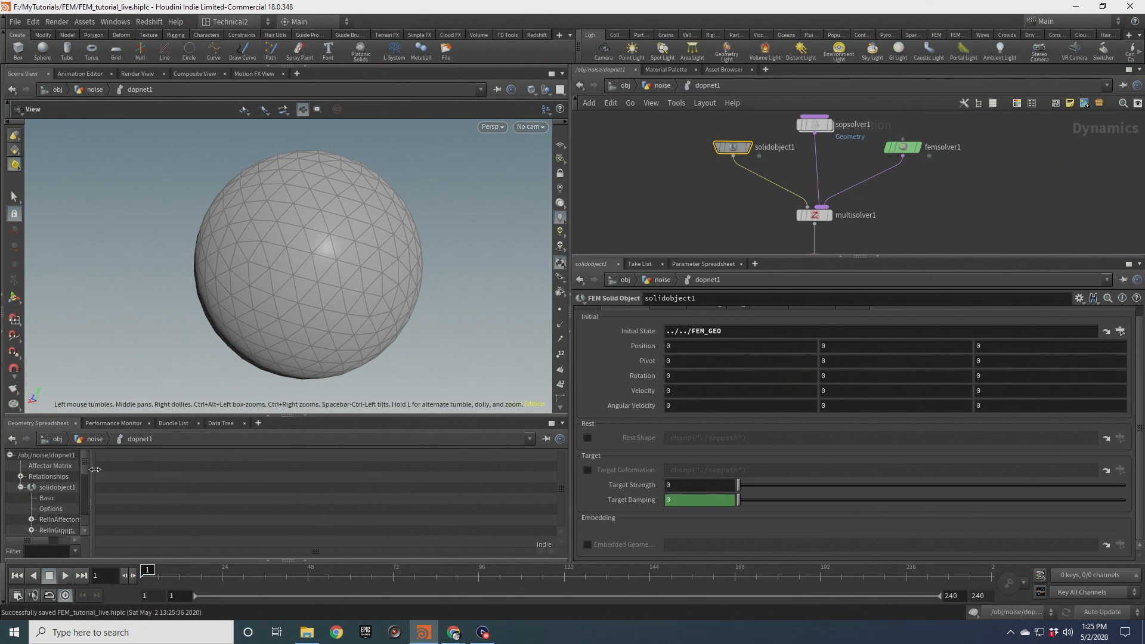
left_click_drag(91, 467, 216, 476)
scroll(112, 490, "down", 4)
scroll(70, 474, "up", 1)
left_click(66, 486)
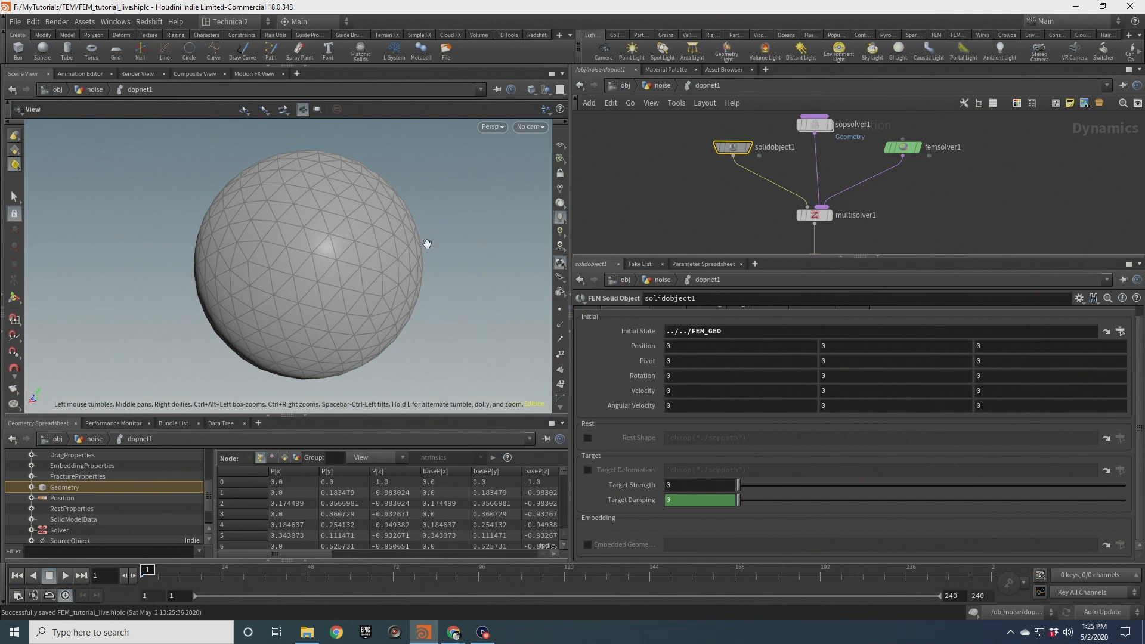
Enable Embedded Geometry on solidobject1 and set it to the EMBD node (/obj/noise/EMBD)
left_click(587, 545)
scroll(91, 491, "up", 1)
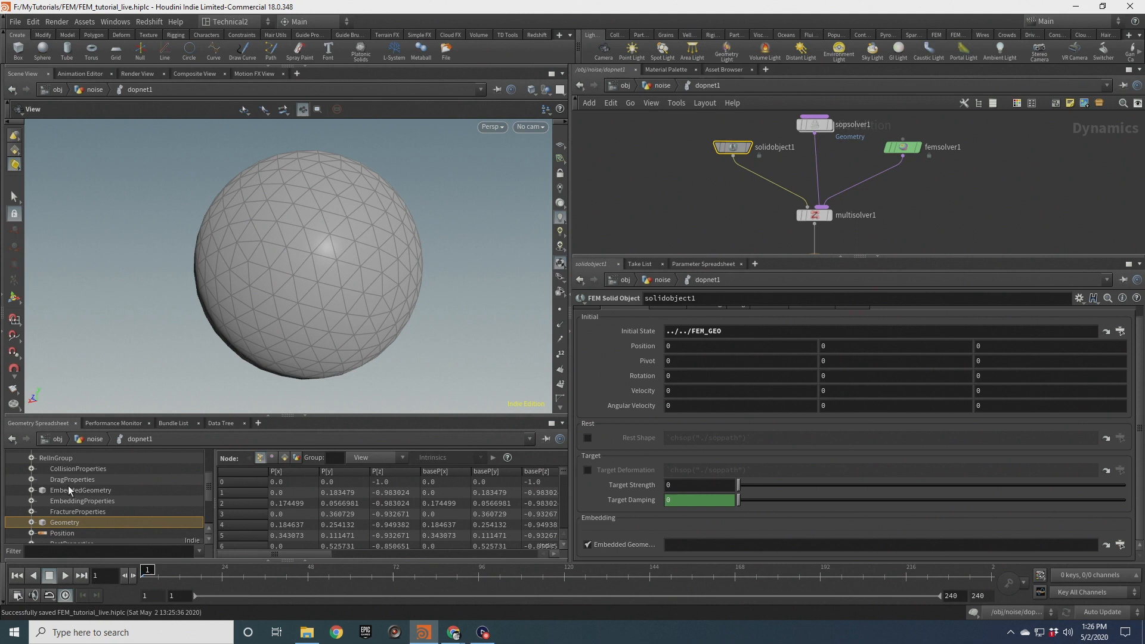
left_click(72, 491)
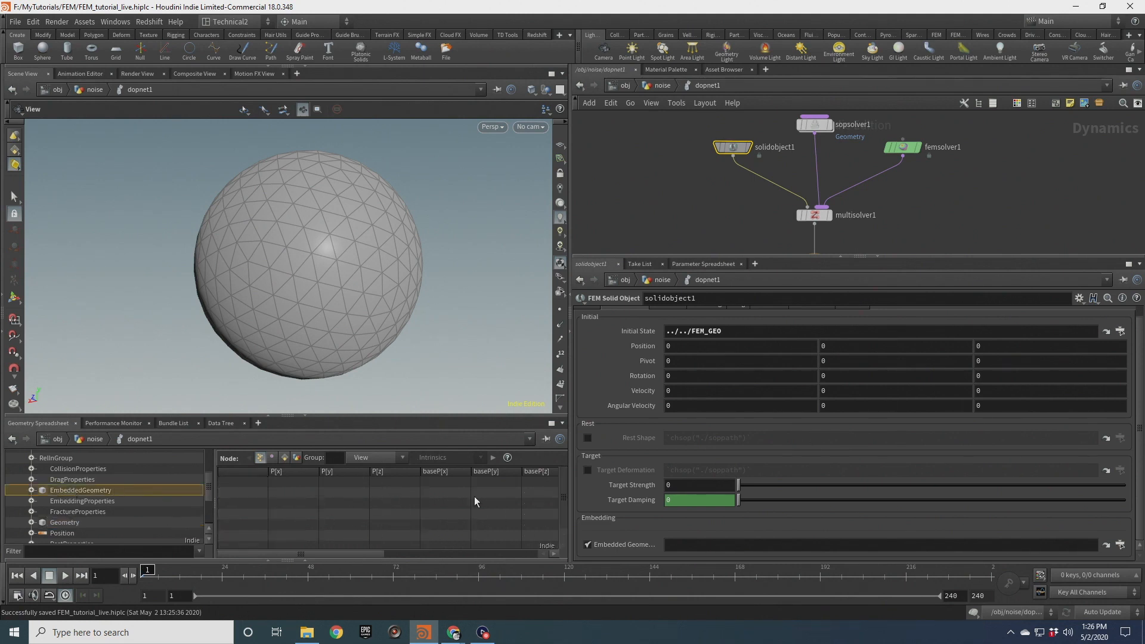
left_click(1121, 544)
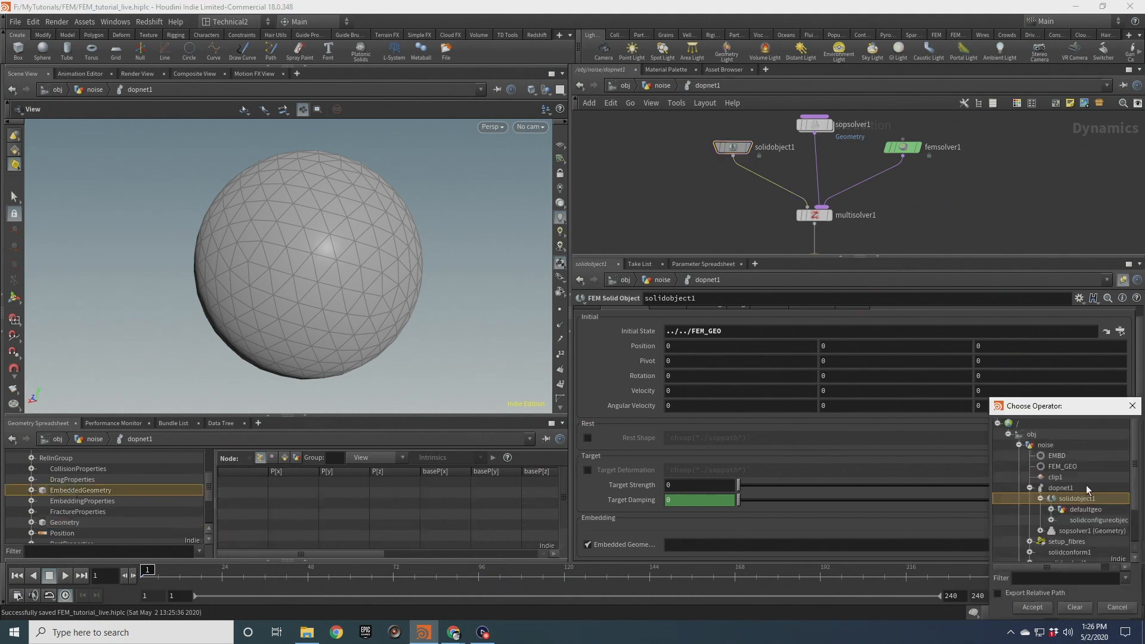
left_click(1108, 456)
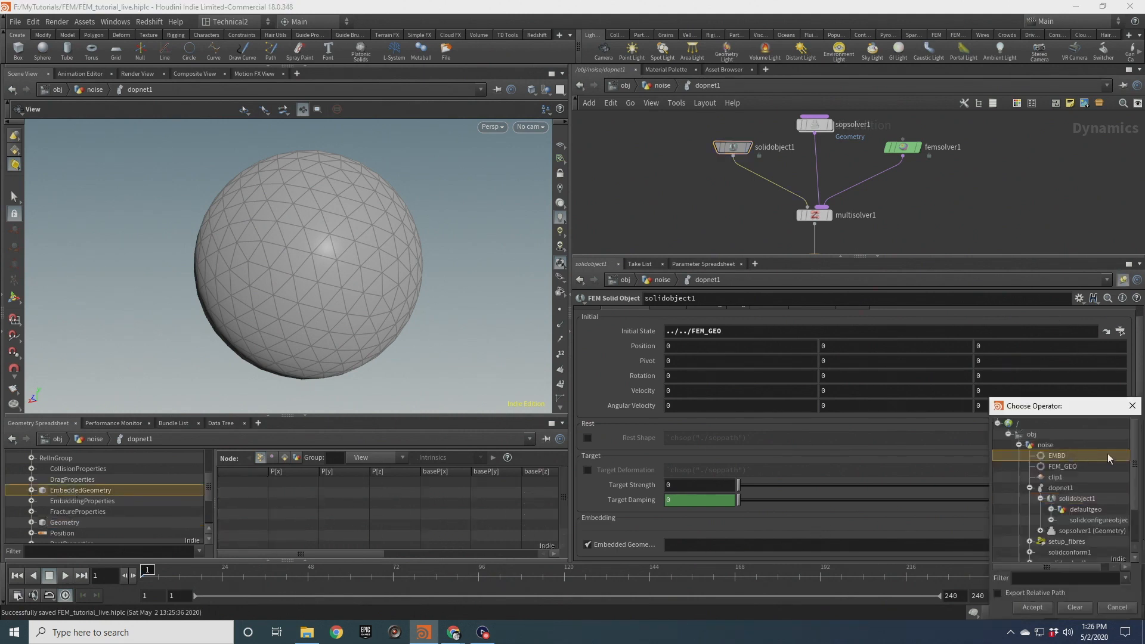
left_click(1032, 607)
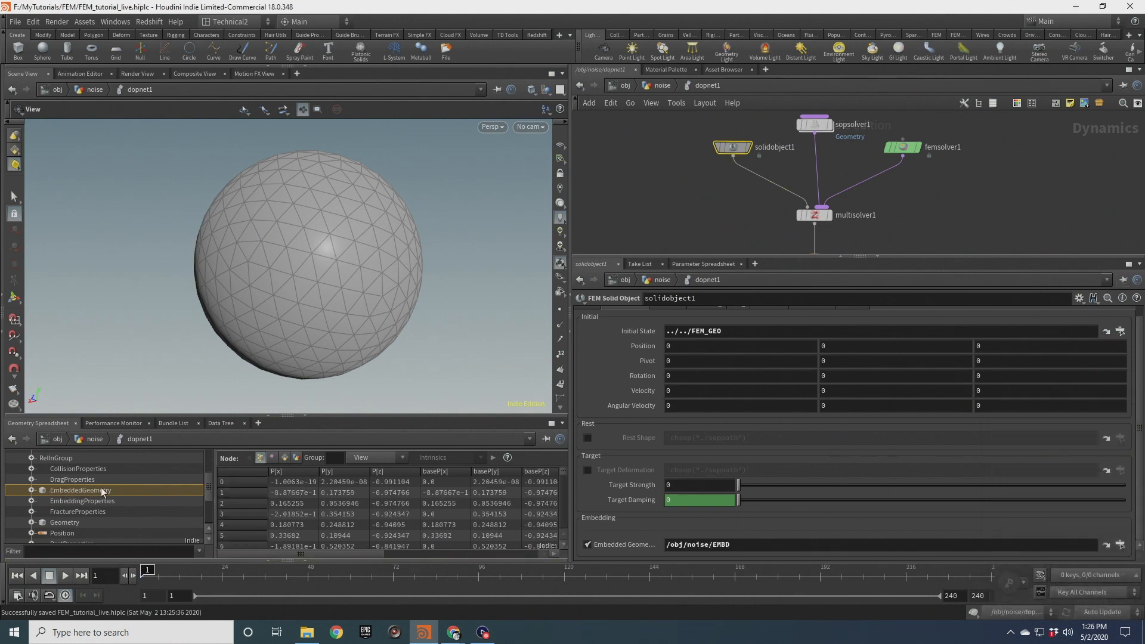
left_click(904, 147)
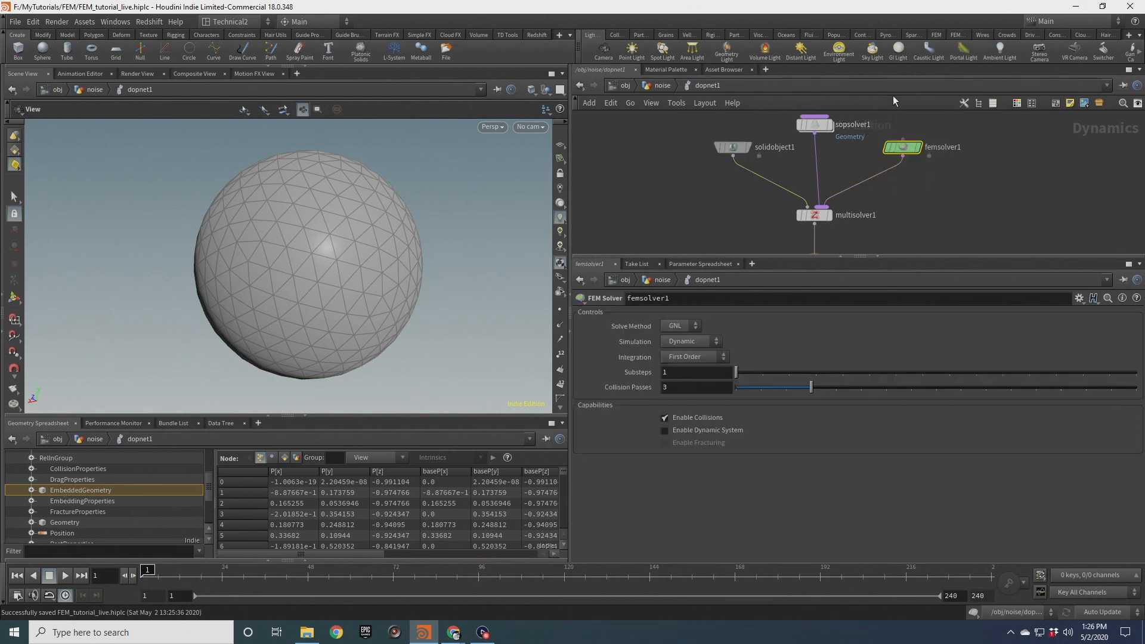
left_click(64, 522)
left_click(87, 490)
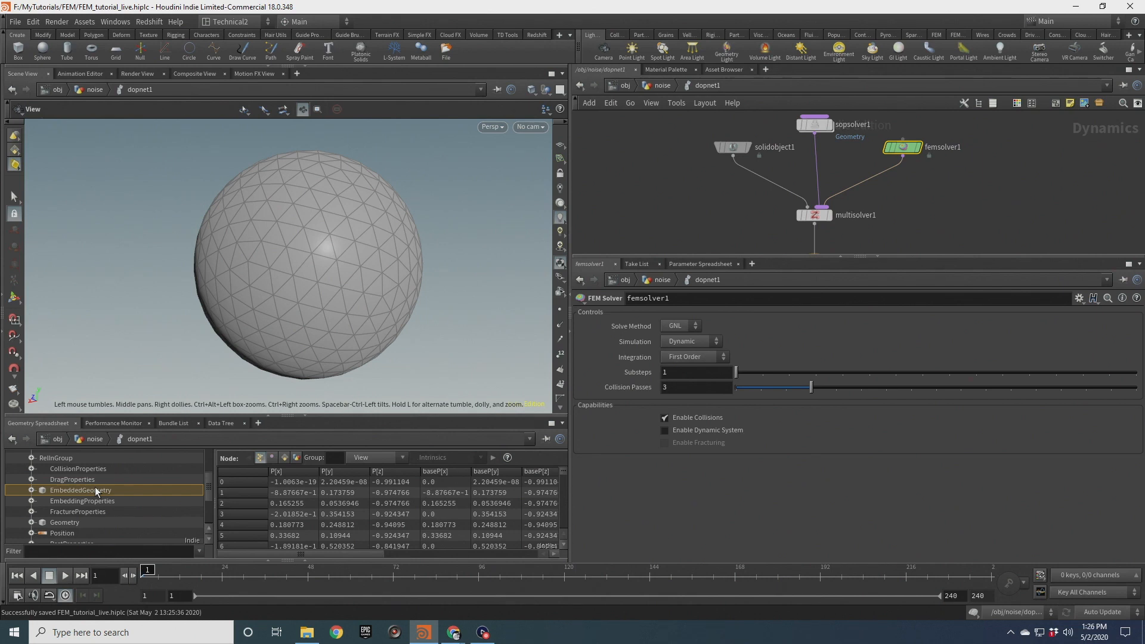
left_click(674, 113)
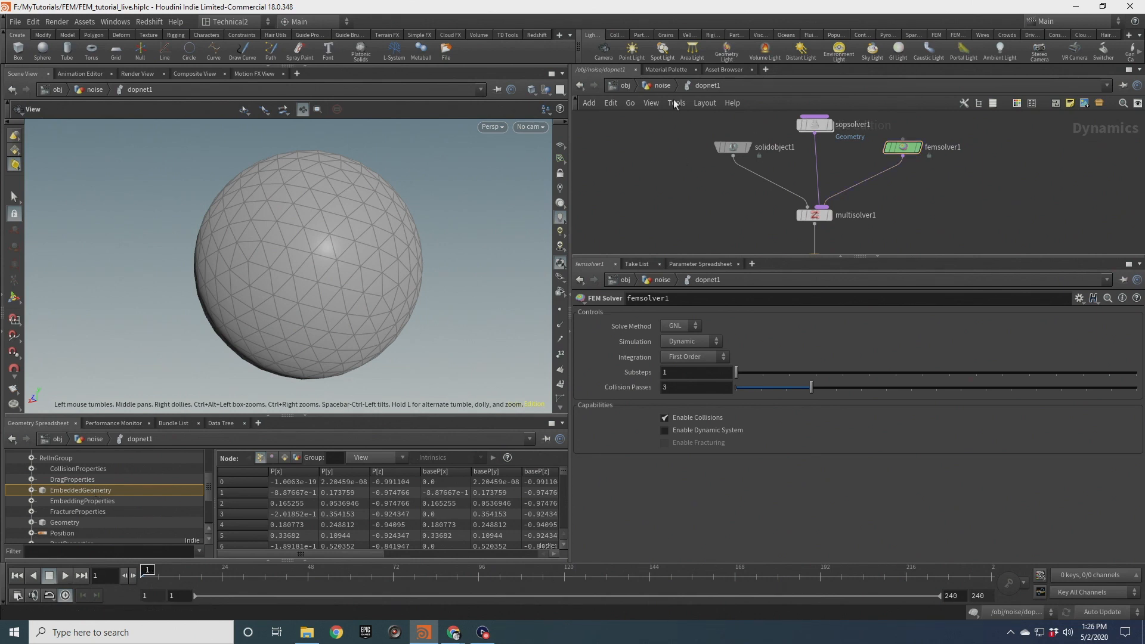
key("u")
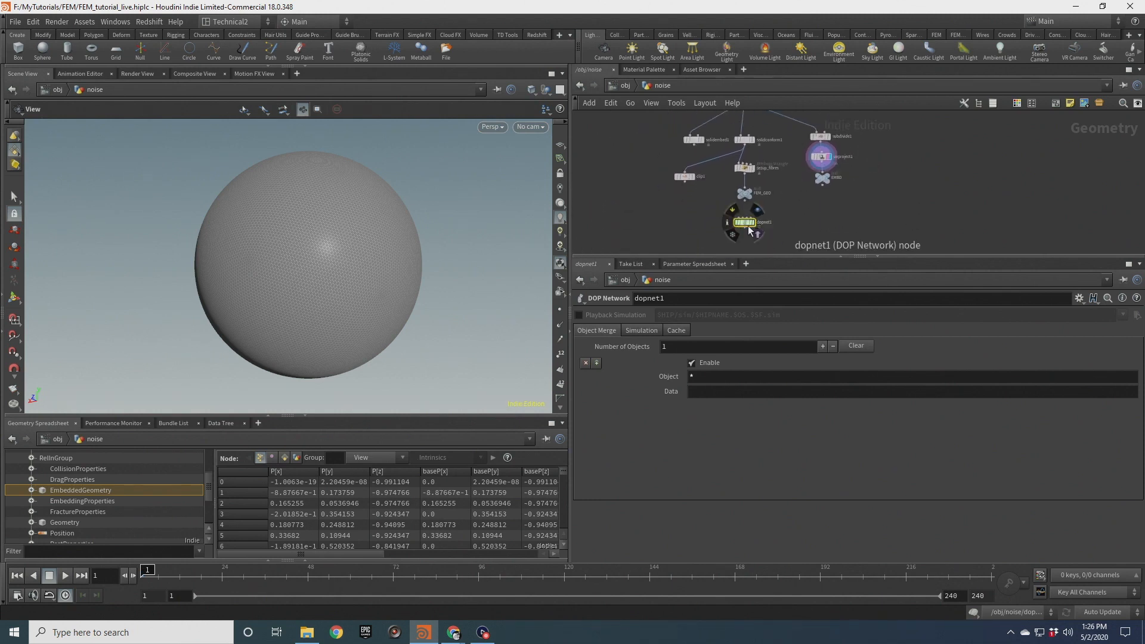
double_click(746, 226)
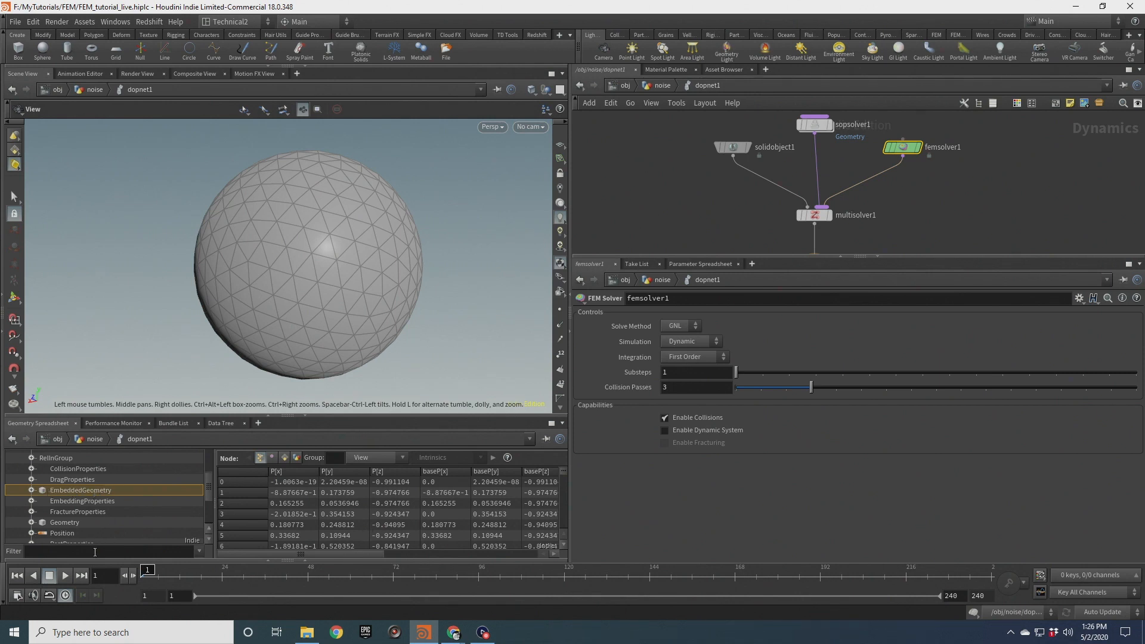
Play back the simulation and orbit the viewport to examine the deforming embedded surface
left_click(66, 577)
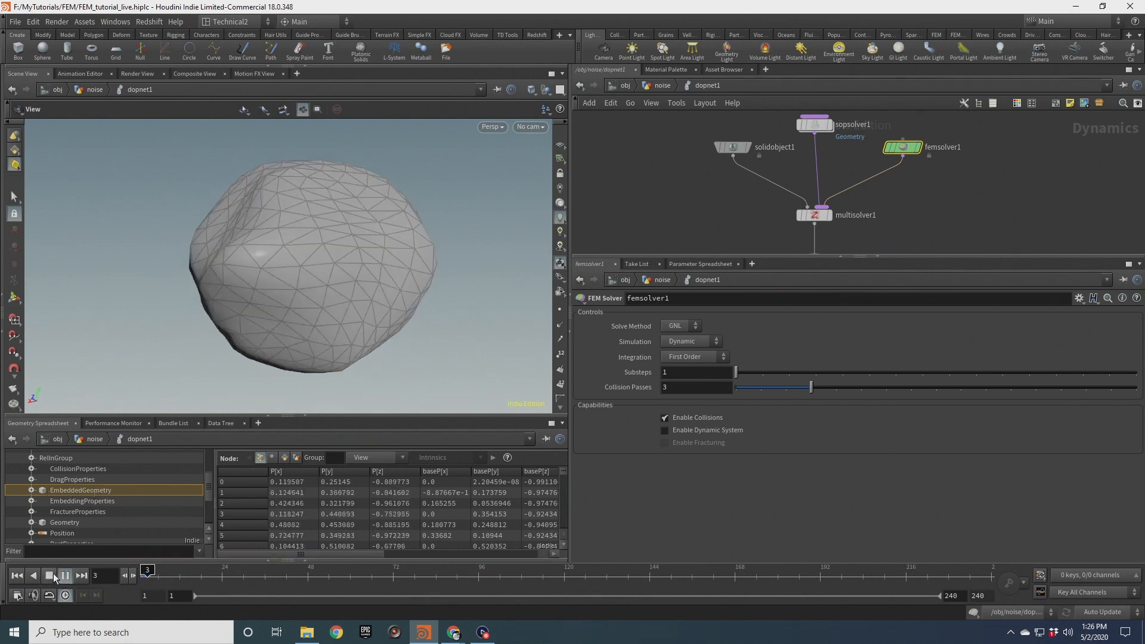
left_click(49, 576)
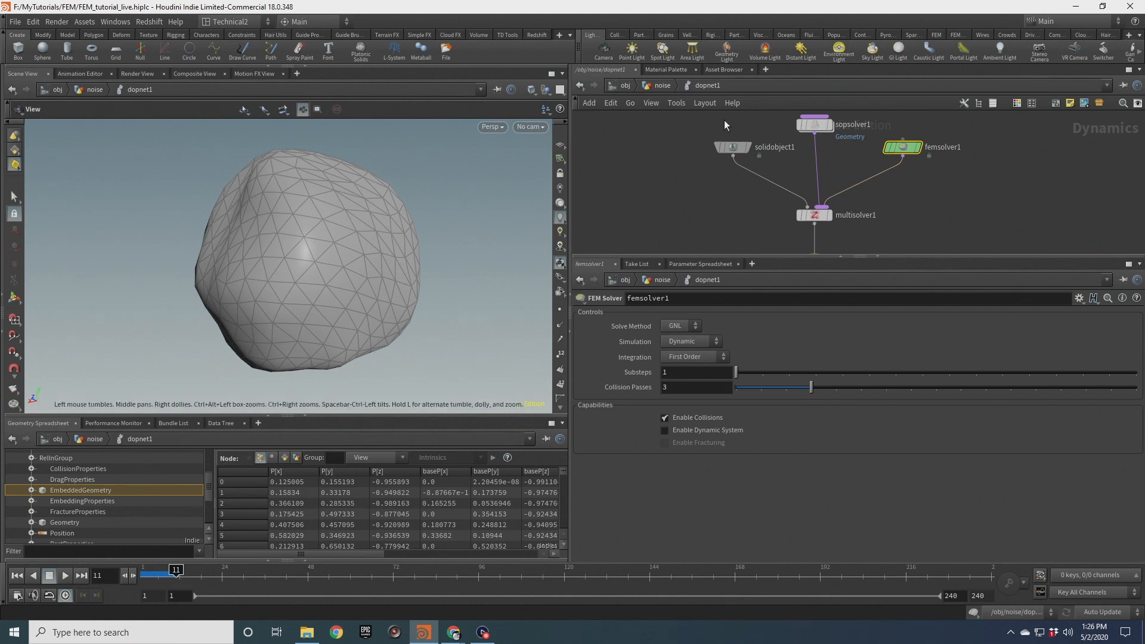
left_click_drag(163, 289, 240, 274)
left_click_drag(257, 280, 309, 269)
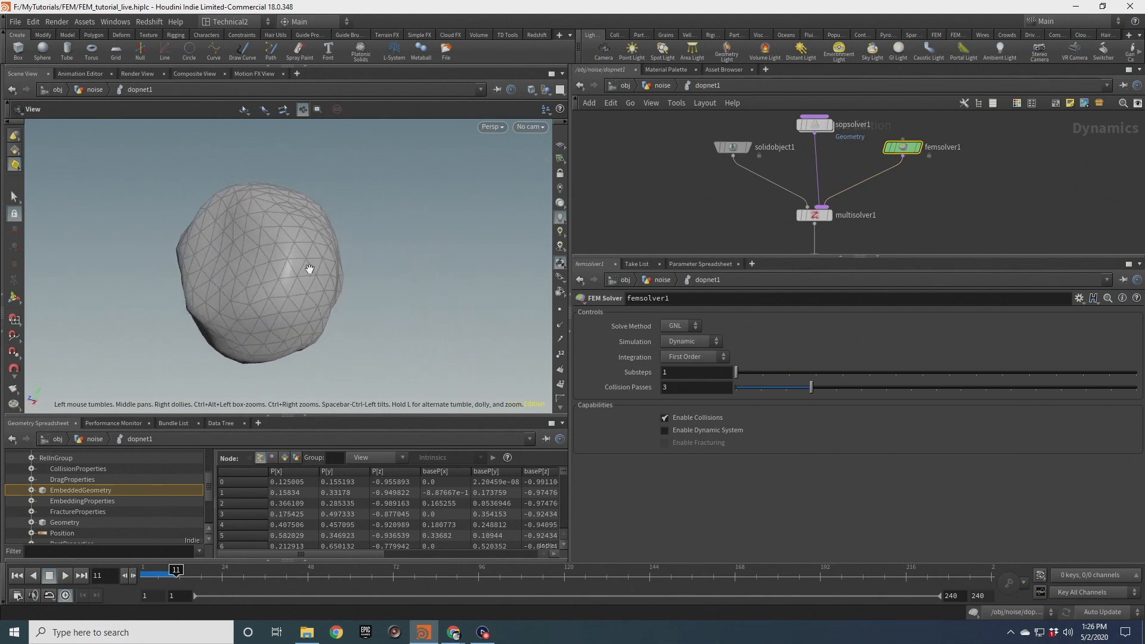
left_click(67, 576)
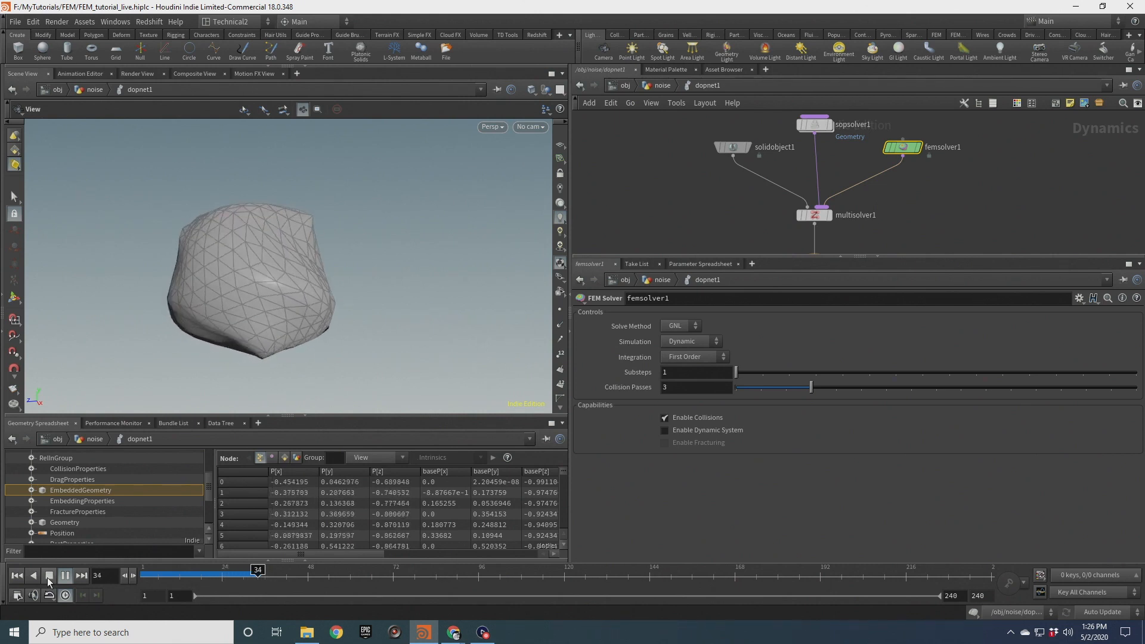
left_click(49, 582)
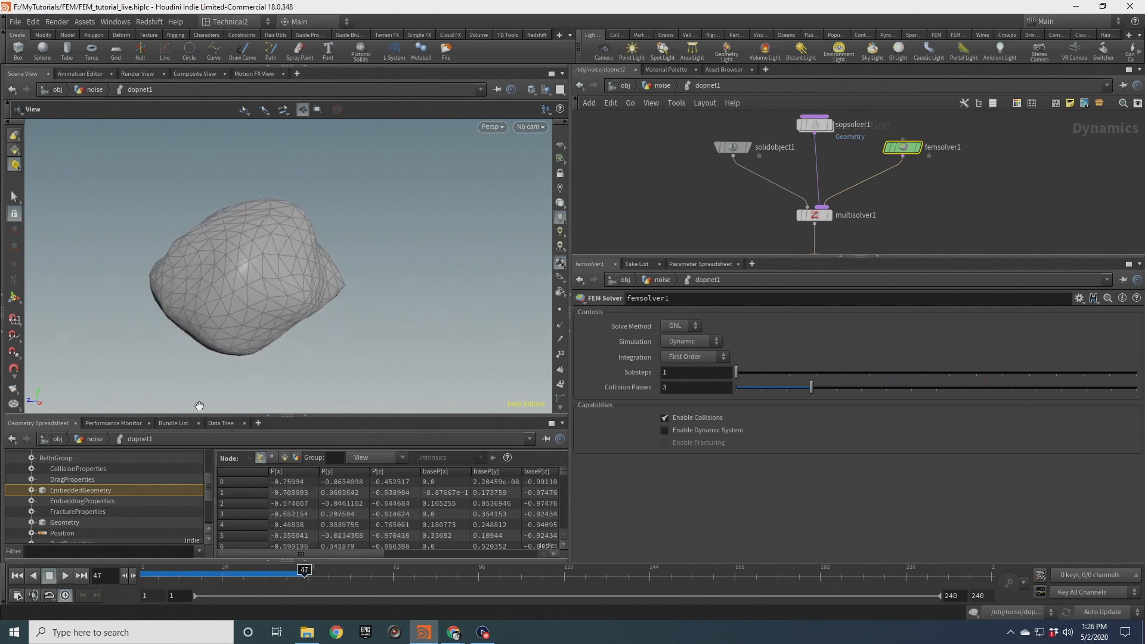
scroll(345, 261, "up", 2)
left_click_drag(345, 260, 369, 272)
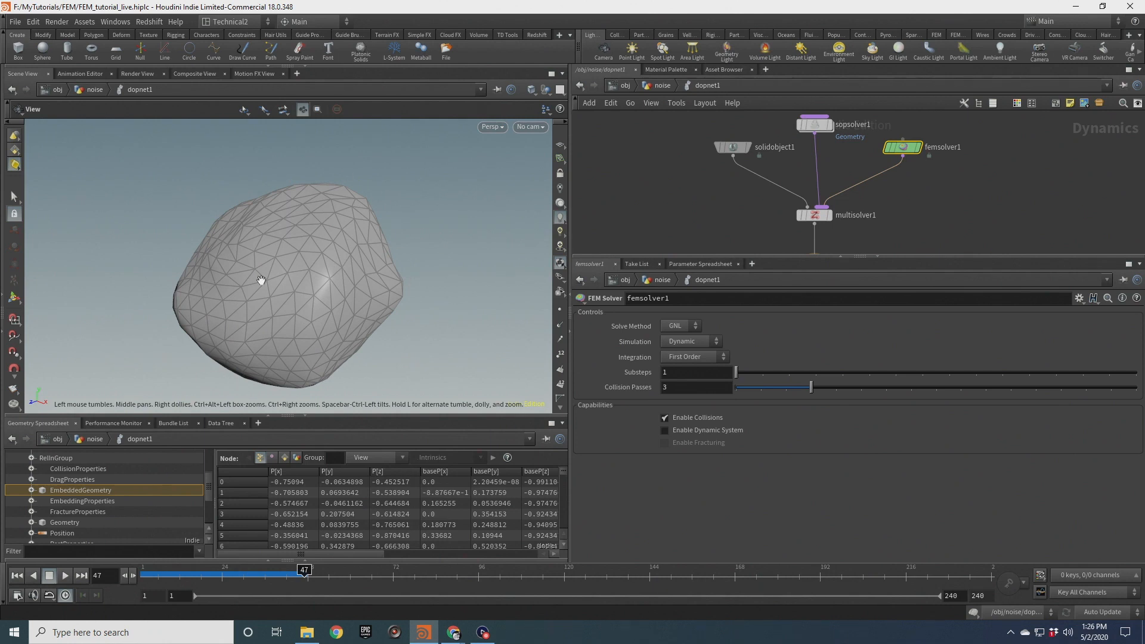
mouse_move(278, 275)
left_mouse_down()
mouse_move(349, 292)
mouse_move(210, 277)
mouse_move(316, 284)
mouse_move(279, 284)
left_mouse_up()
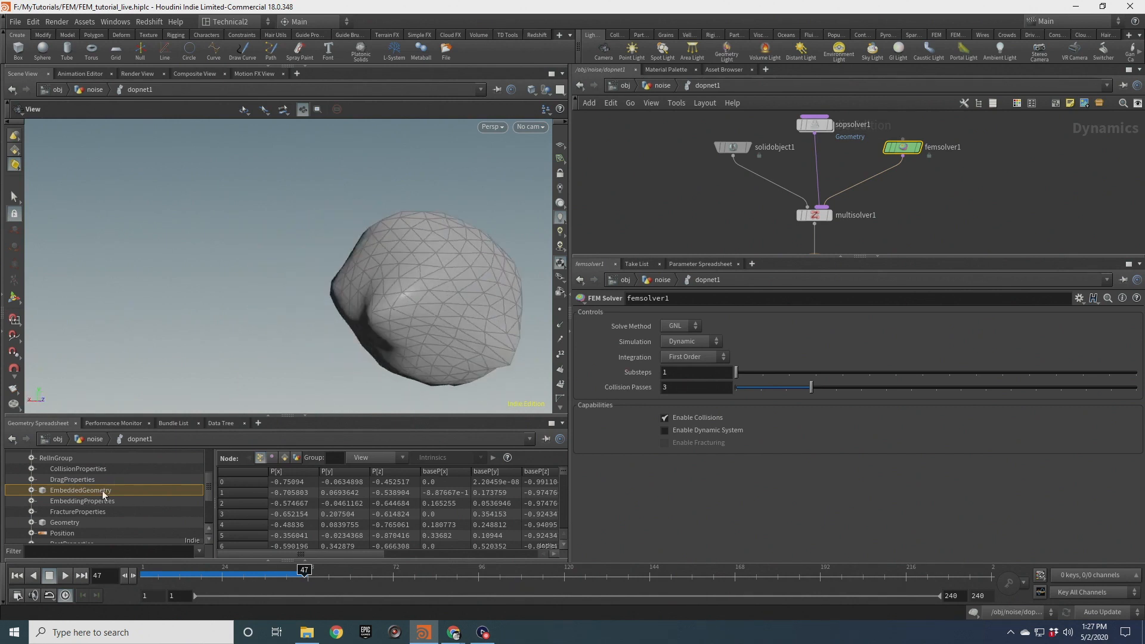
left_click_drag(442, 317, 350, 284)
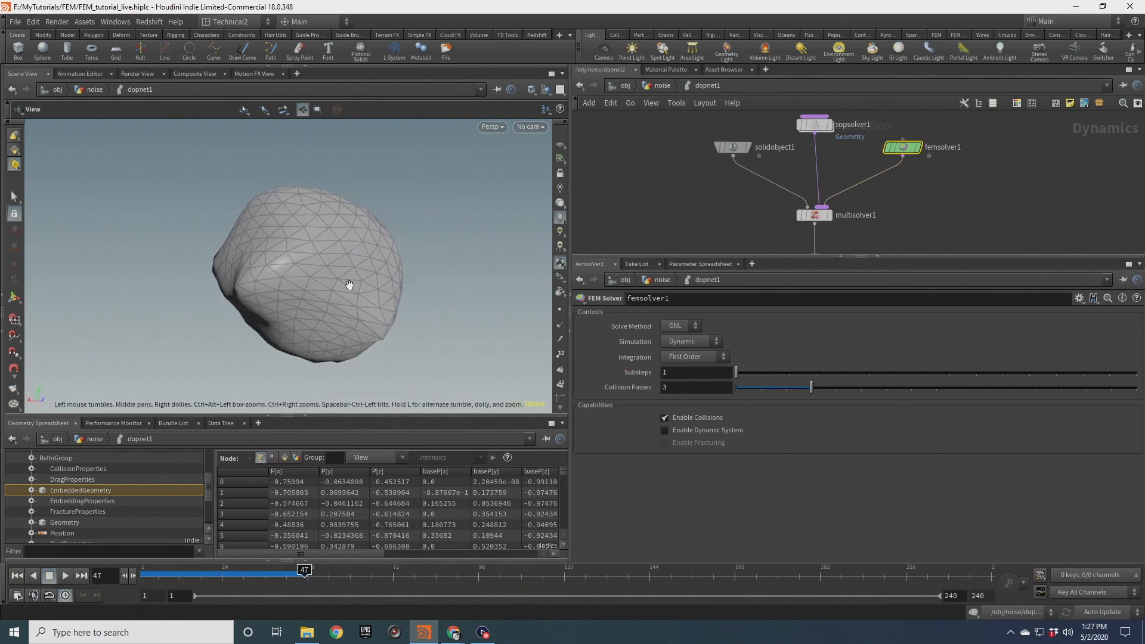
Add a DOP Import node in the noise network and set its DOP Network to ../dopnet1
left_click(659, 88)
key("Tab")
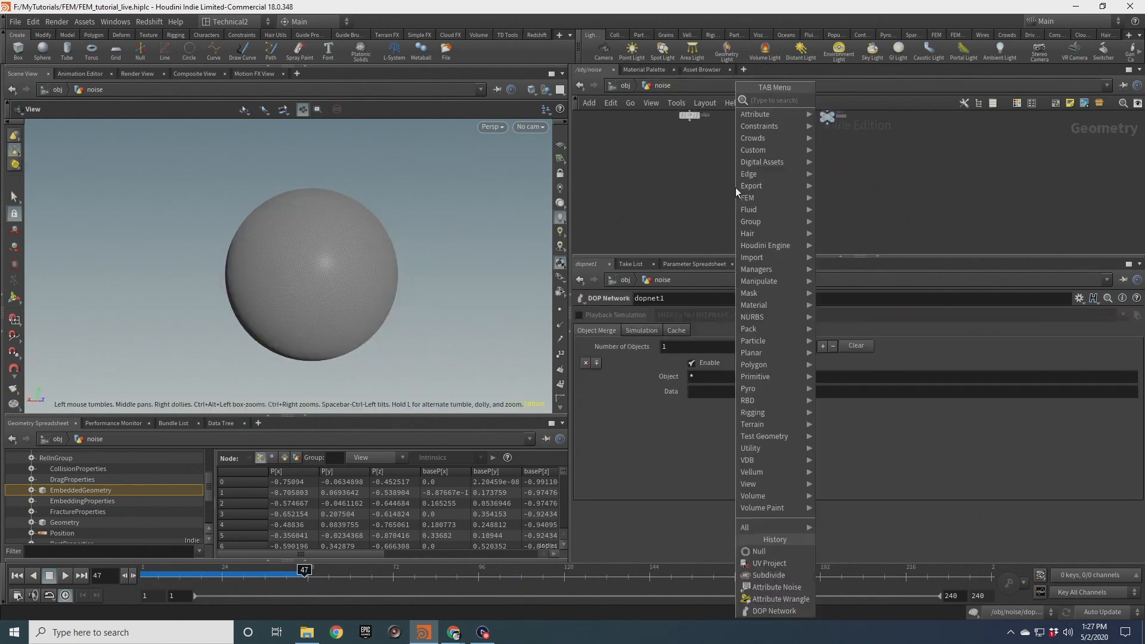
type("dopim")
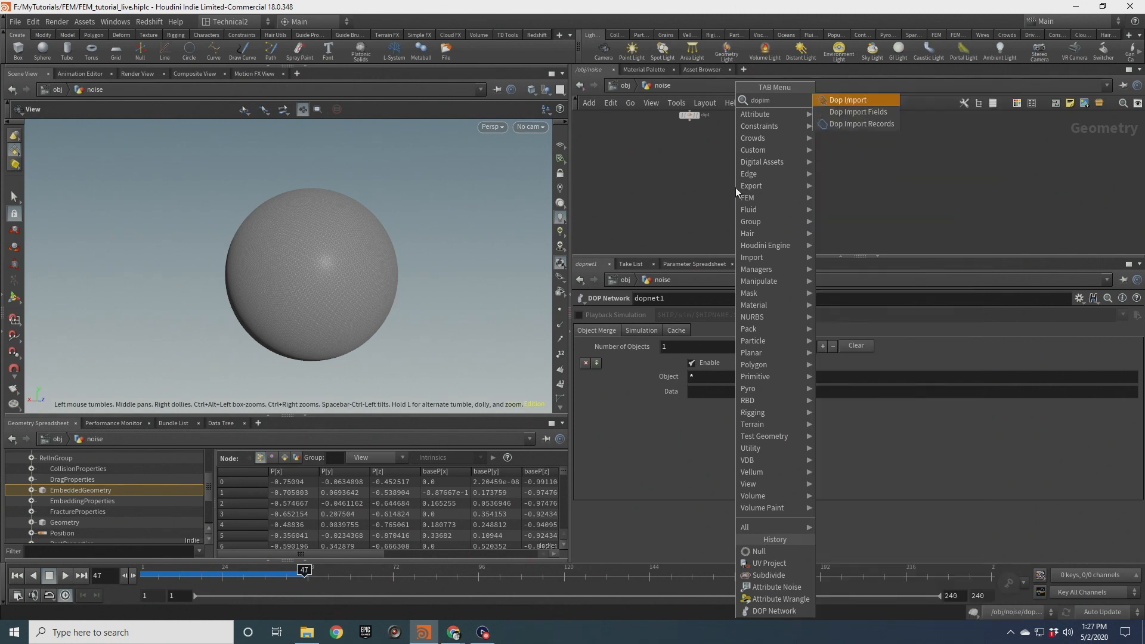
key("Return")
left_click(736, 187)
left_click_drag(737, 190, 752, 192)
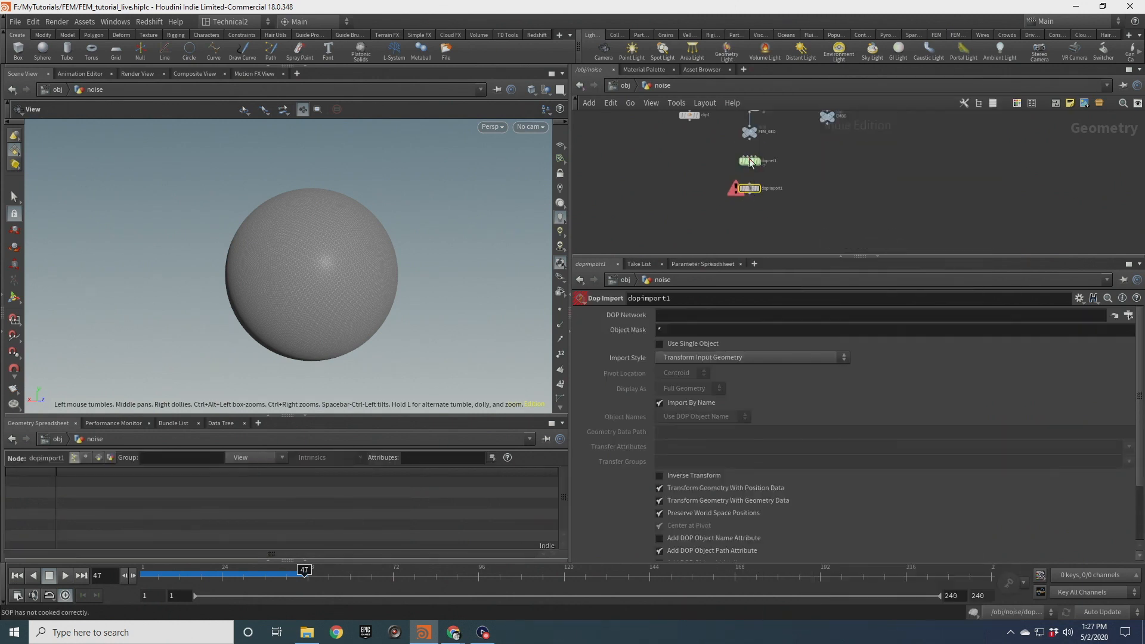
left_click_drag(679, 308, 680, 315)
left_click(675, 331)
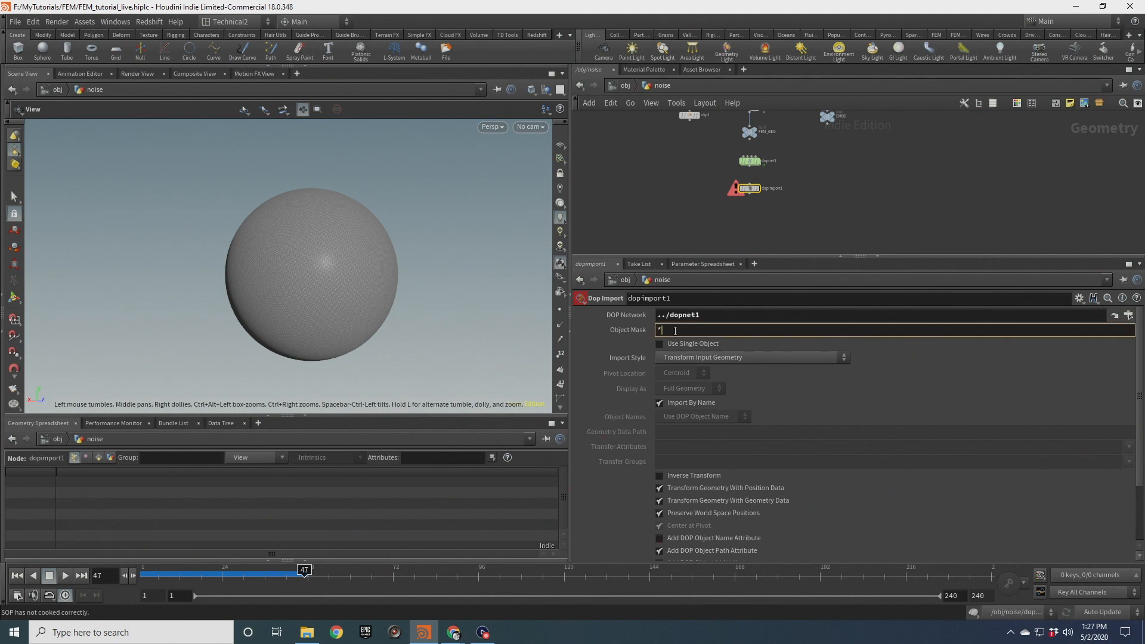
key("Return")
double_click(750, 161)
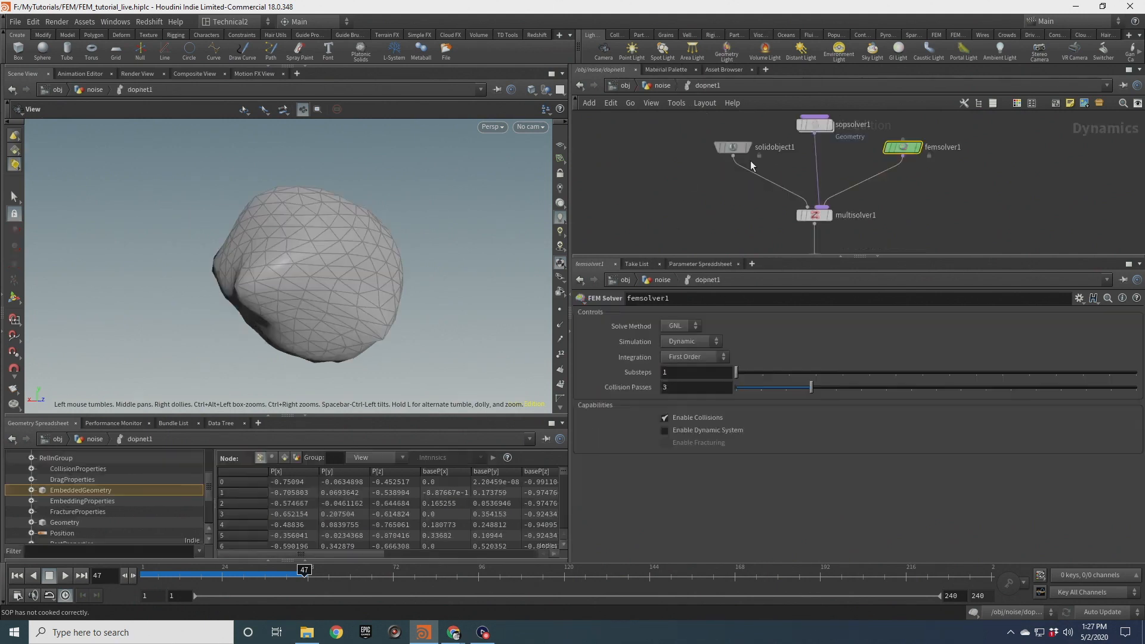
left_click_drag(685, 128, 758, 172)
left_click(660, 85)
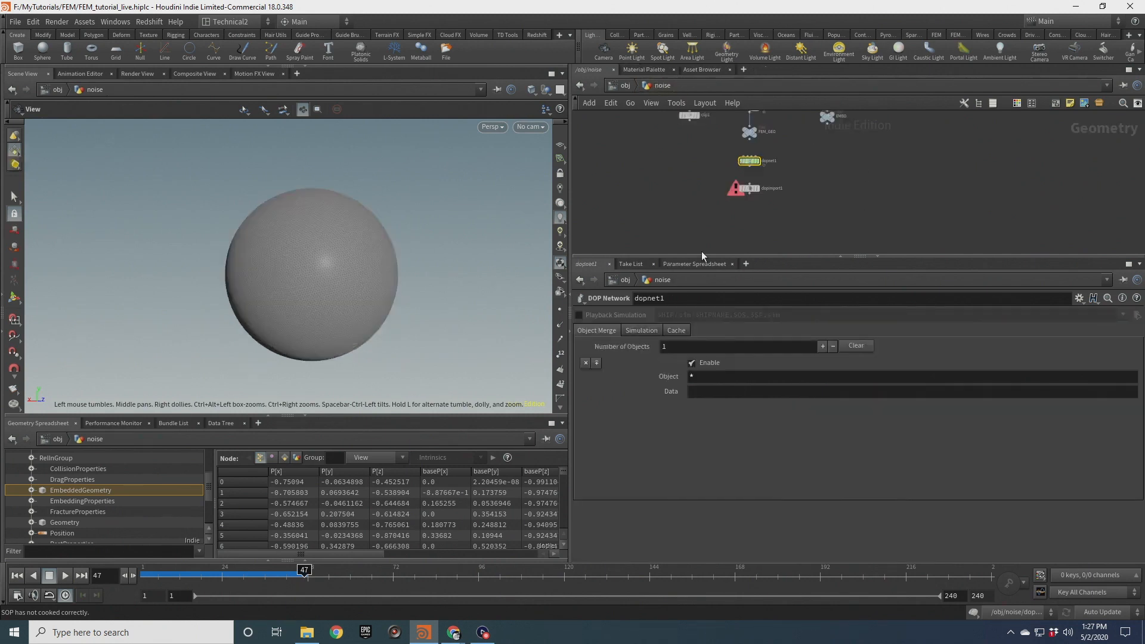
Set dopimport1's Import Style to Fetch Geometry from DOP Network and make it the displayed node
left_click(742, 189)
left_click(710, 358)
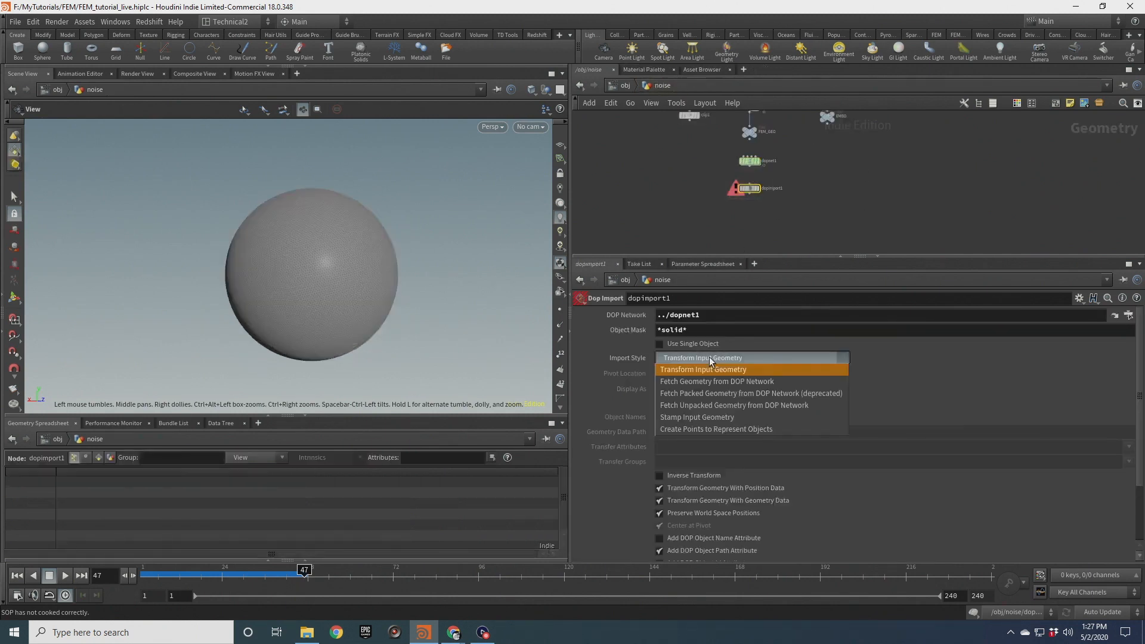
left_click(716, 381)
scroll(726, 203, "up", 3)
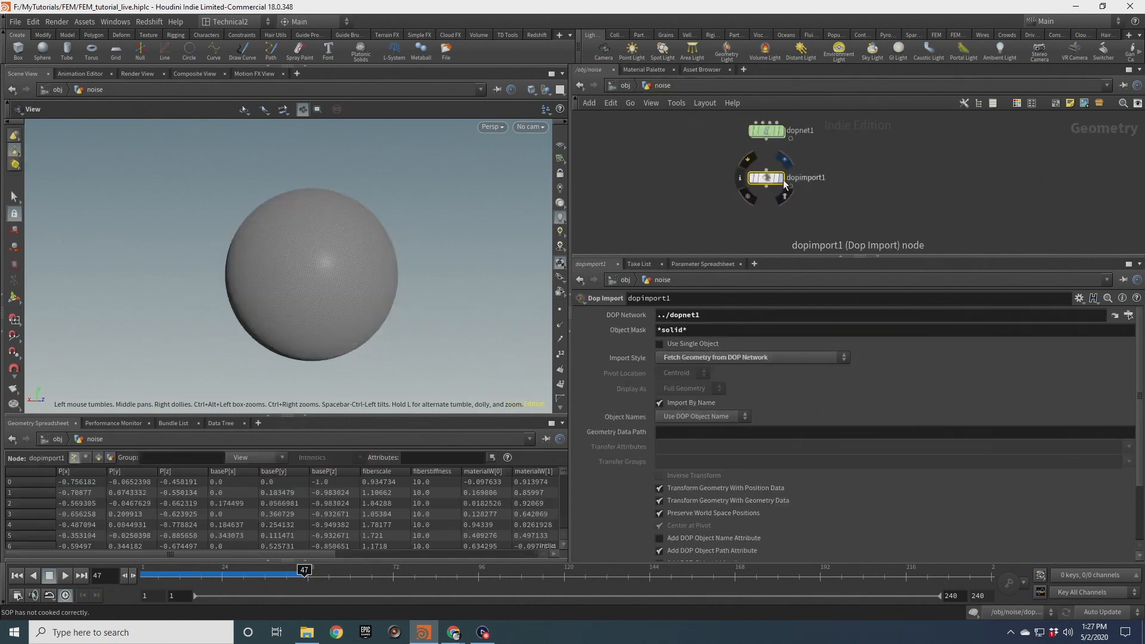
left_click(781, 179)
left_click(784, 195)
Set dopimport1's Geometry Data Path to EmbeddedGeometry
left_click_drag(338, 261, 330, 283)
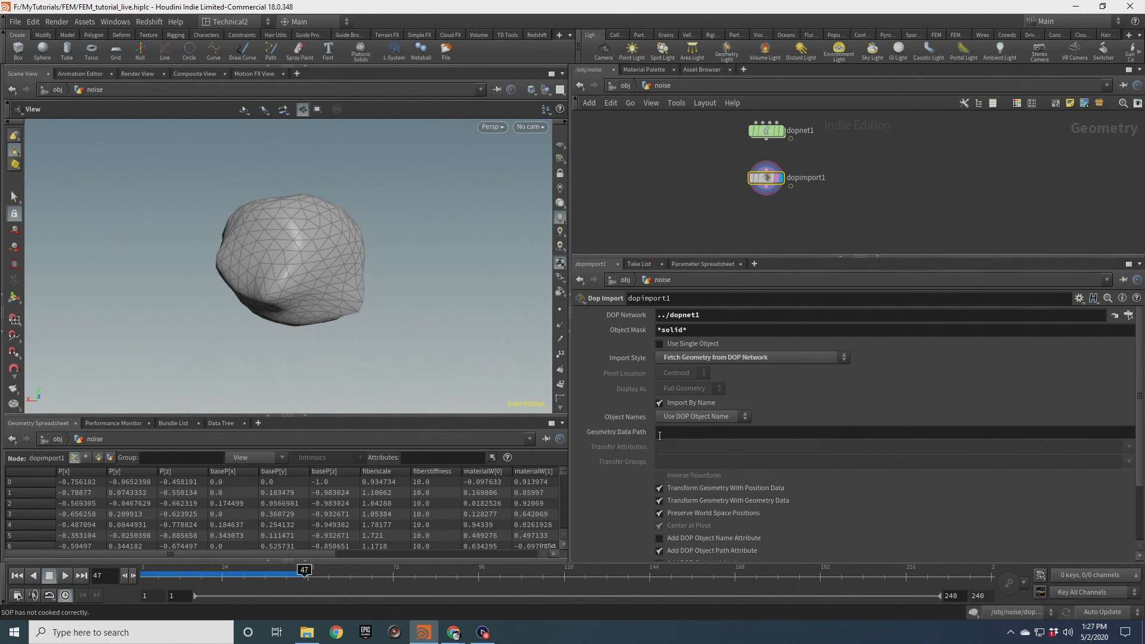
left_click_drag(299, 258, 418, 274)
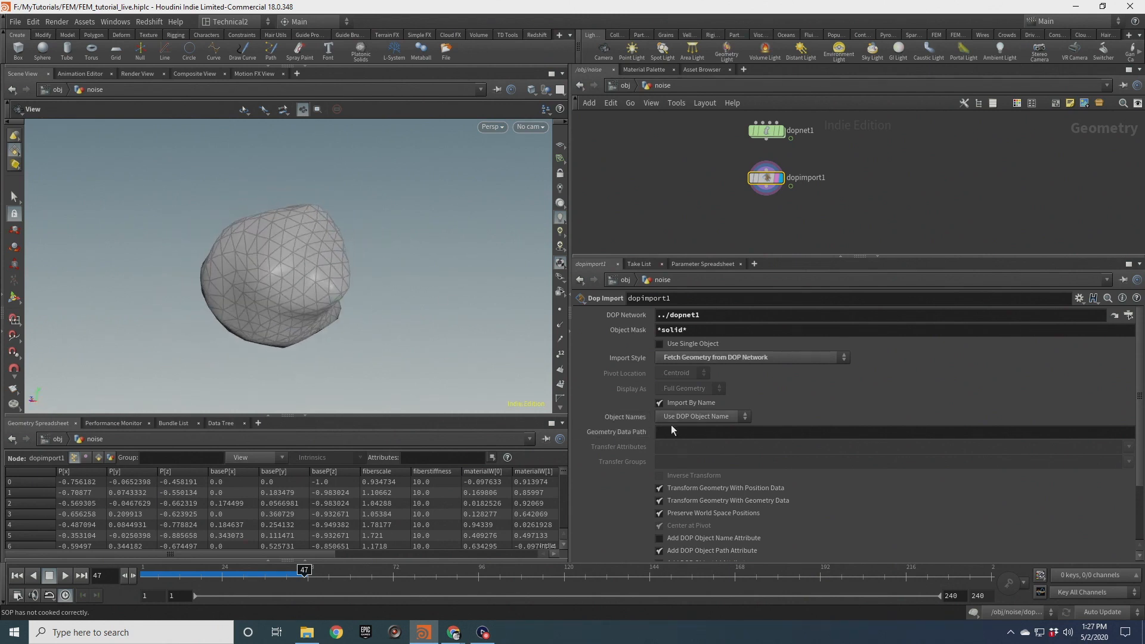
left_click(666, 433)
type("EmbeddedGeometry")
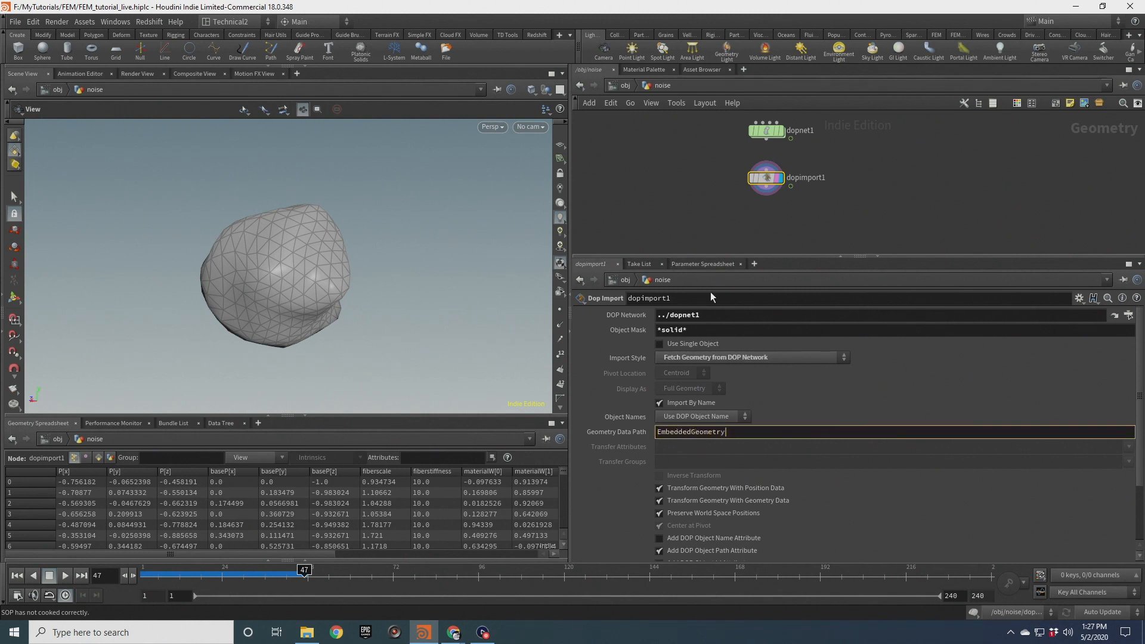
Orbit the viewport and compare the imported embedded surface with the dopnet1 simulation mesh
left_click(712, 198)
scroll(262, 265, "up", 3)
mouse_move(262, 265)
left_mouse_down()
mouse_move(320, 284)
mouse_move(307, 289)
mouse_move(263, 251)
mouse_move(238, 248)
mouse_move(271, 213)
mouse_move(332, 243)
mouse_move(271, 297)
mouse_move(274, 259)
mouse_move(204, 286)
mouse_move(281, 299)
mouse_move(284, 267)
left_mouse_up()
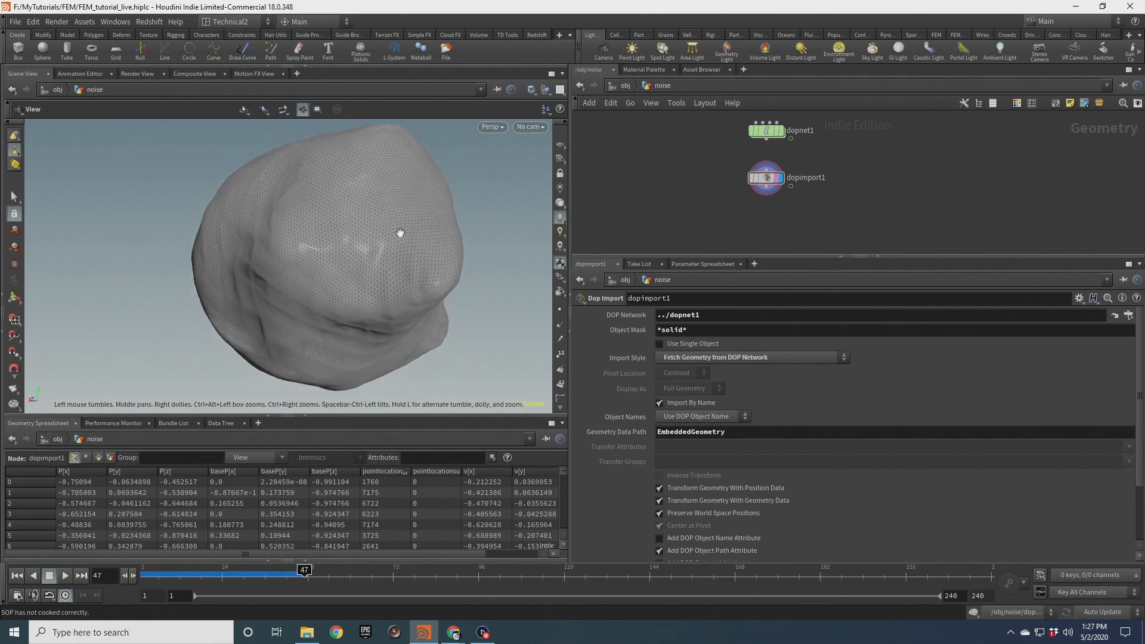
left_click_drag(452, 234, 424, 242)
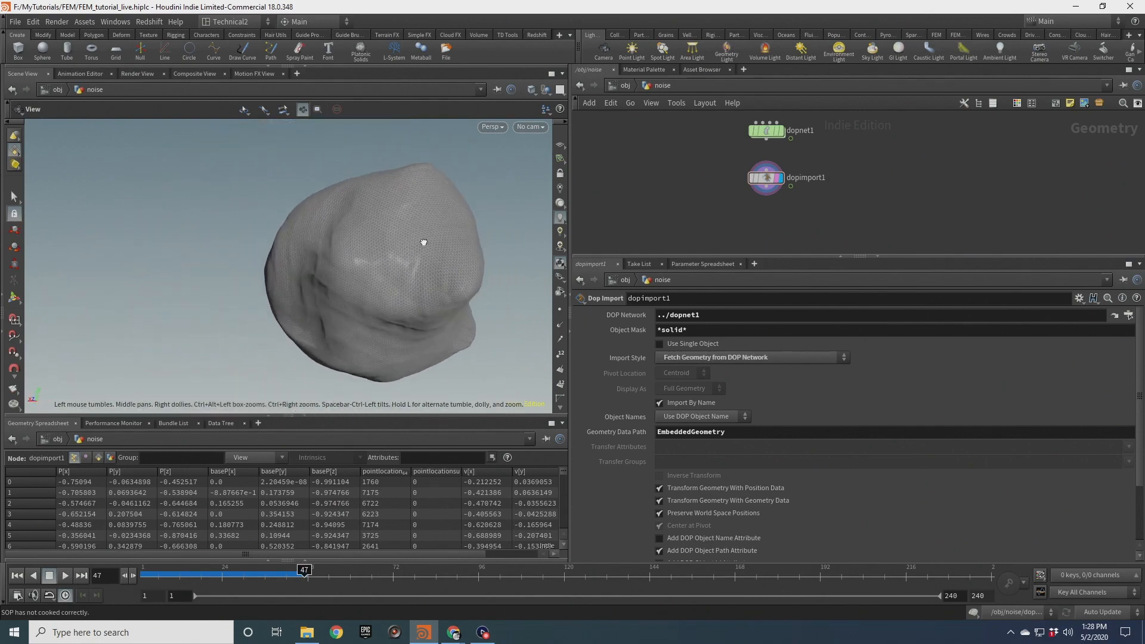
scroll(410, 250, "up", 3)
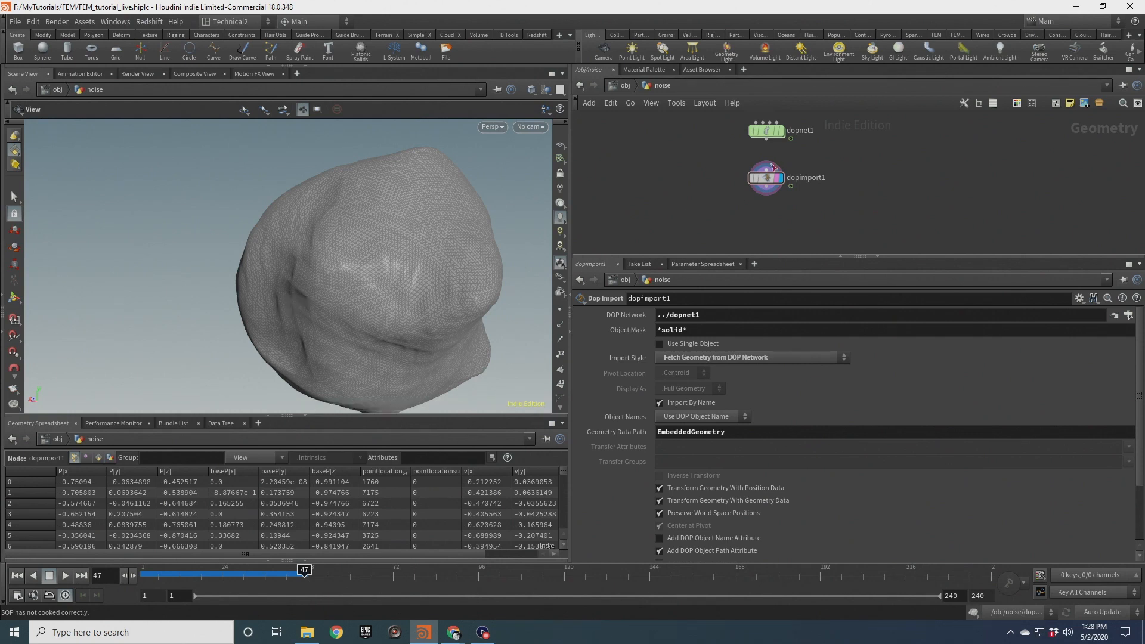
left_click(782, 134)
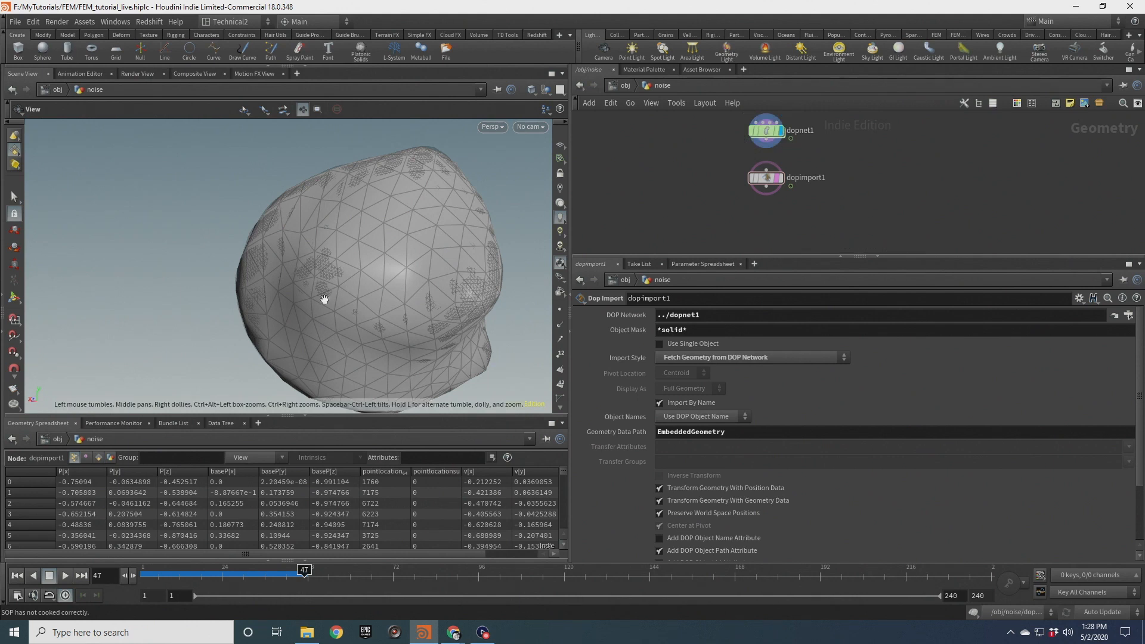
left_click(782, 178)
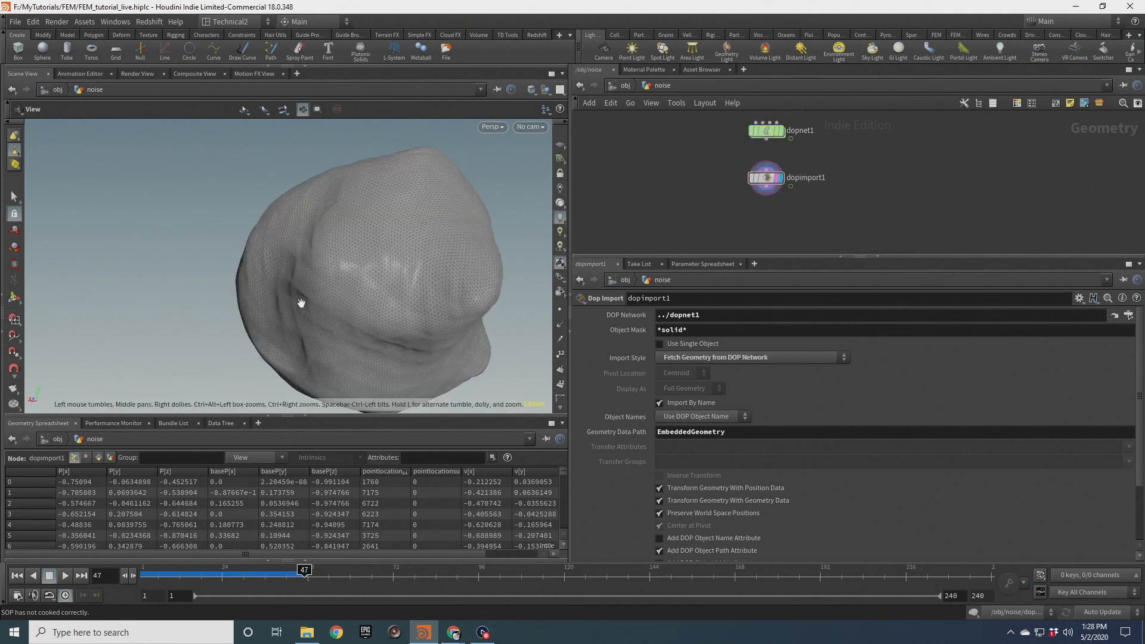
mouse_move(309, 304)
left_mouse_down()
mouse_move(375, 288)
mouse_move(370, 325)
mouse_move(322, 301)
left_mouse_up()
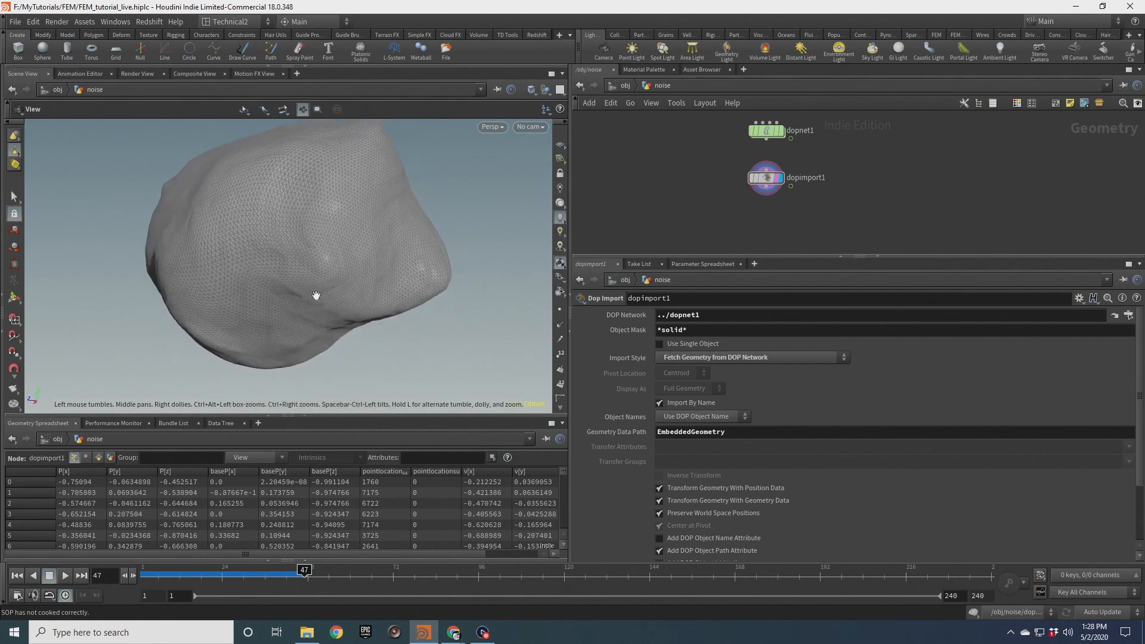
right_click_drag(278, 285, 289, 279)
left_click_drag(289, 279, 331, 277)
mouse_move(330, 278)
right_mouse_down()
mouse_move(340, 278)
mouse_move(327, 269)
right_mouse_up()
left_click_drag(328, 268, 312, 267)
left_click_drag(416, 245, 352, 250)
Add a Smooth node after dopimport1, display it, and set its Strength to 20
key("Tab")
type("smoot")
key("Return")
left_click(753, 218)
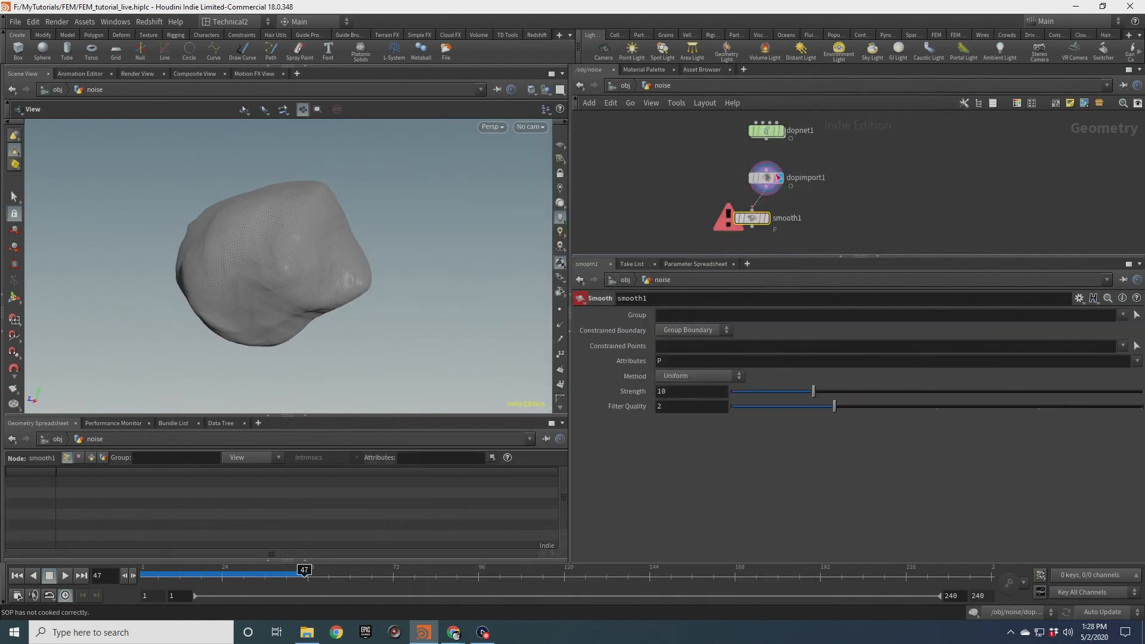
left_click(766, 218)
left_click_drag(220, 294, 261, 301)
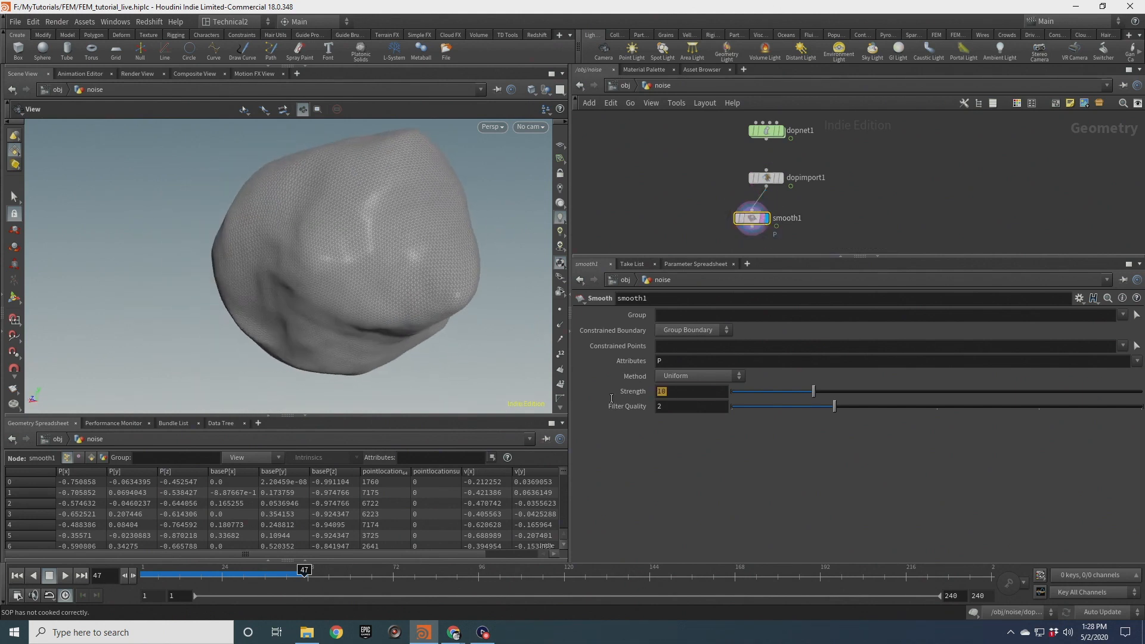
type("20")
key("Return")
left_click_drag(280, 281, 364, 256)
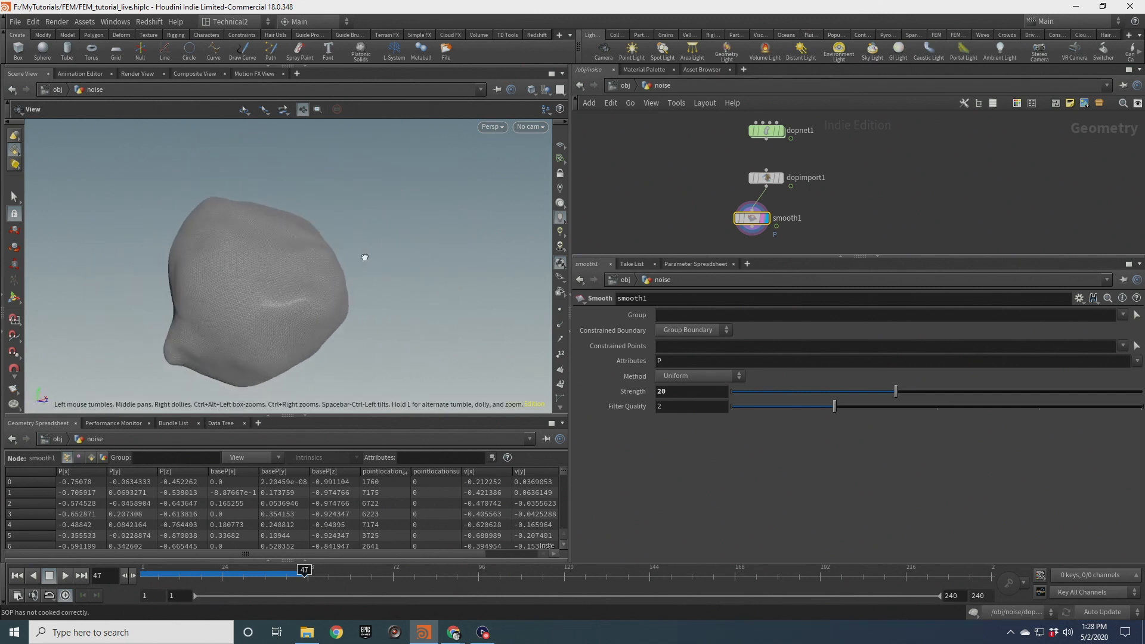
Turn off wireframe display in the viewport and move the timeline to frame 25
left_click(552, 90)
left_click(553, 188)
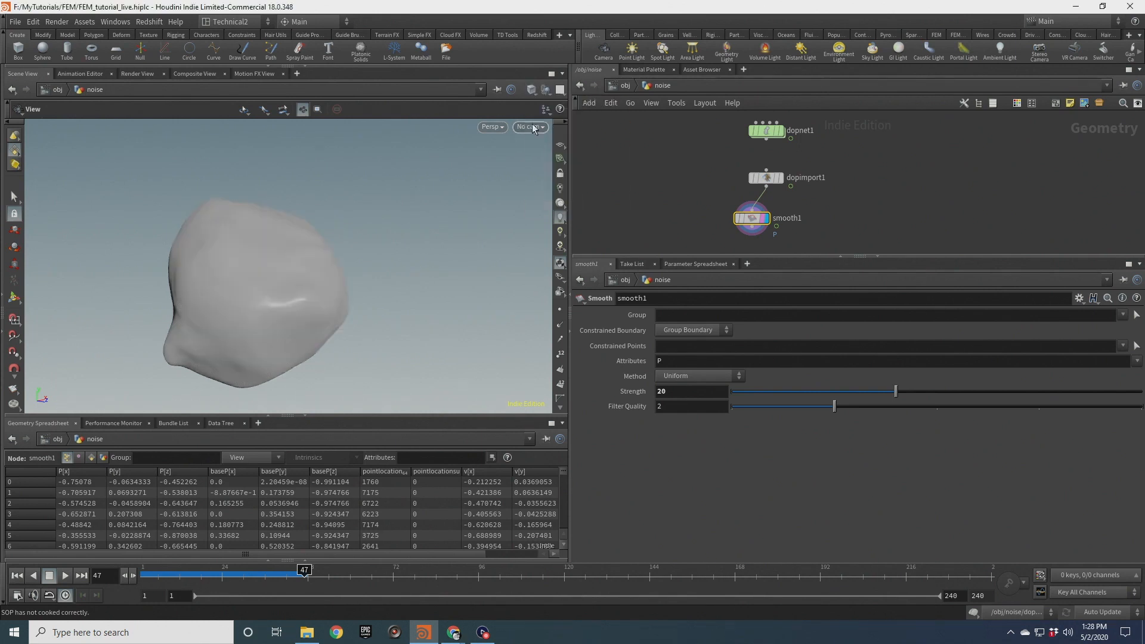
left_click_drag(307, 264, 227, 257)
left_click_drag(297, 569, 225, 574)
Display the solidconform1 node and turn wireframe-on-shaded viewing back on to examine its tetrahedral mesh
scroll(844, 153, "down", 5)
middle_click_drag(841, 155, 805, 241)
scroll(782, 161, "up", 4)
middle_click_drag(781, 160, 782, 145)
left_click(753, 173)
scroll(774, 165, "up", 3)
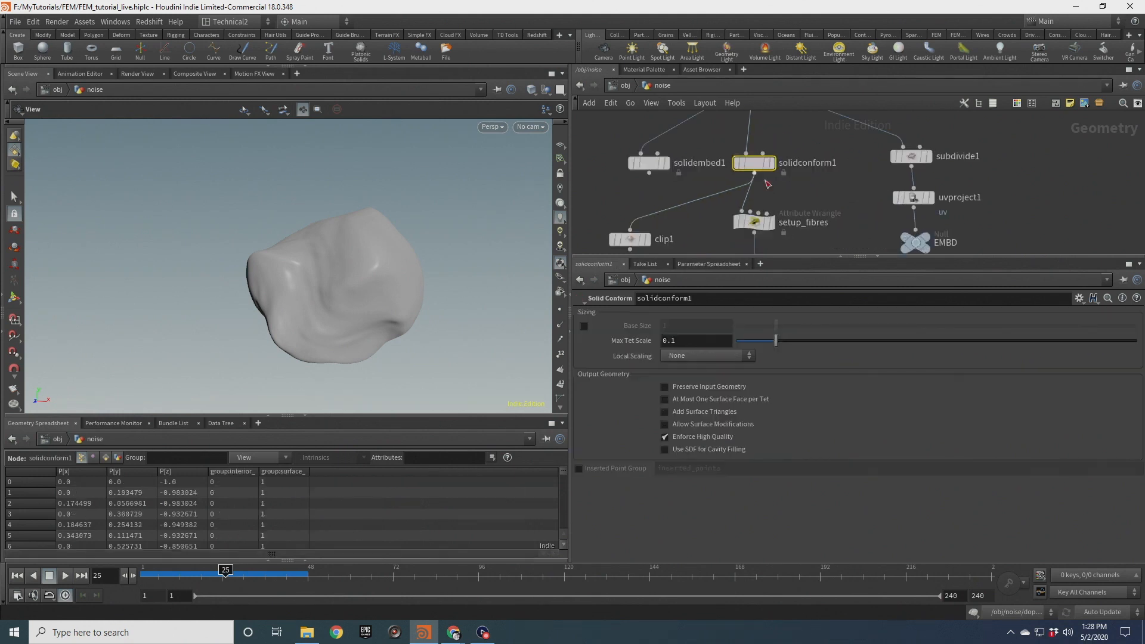
left_click(773, 163)
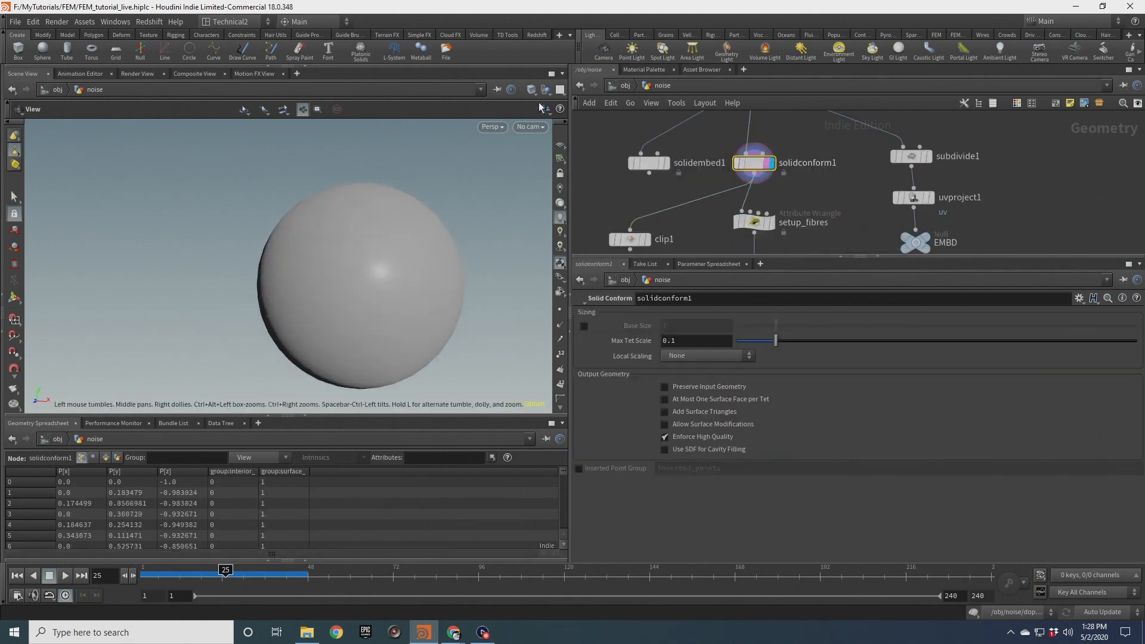
left_click(531, 89)
left_click(569, 186)
mouse_move(386, 291)
left_mouse_down()
mouse_move(422, 281)
mouse_move(386, 282)
left_mouse_up()
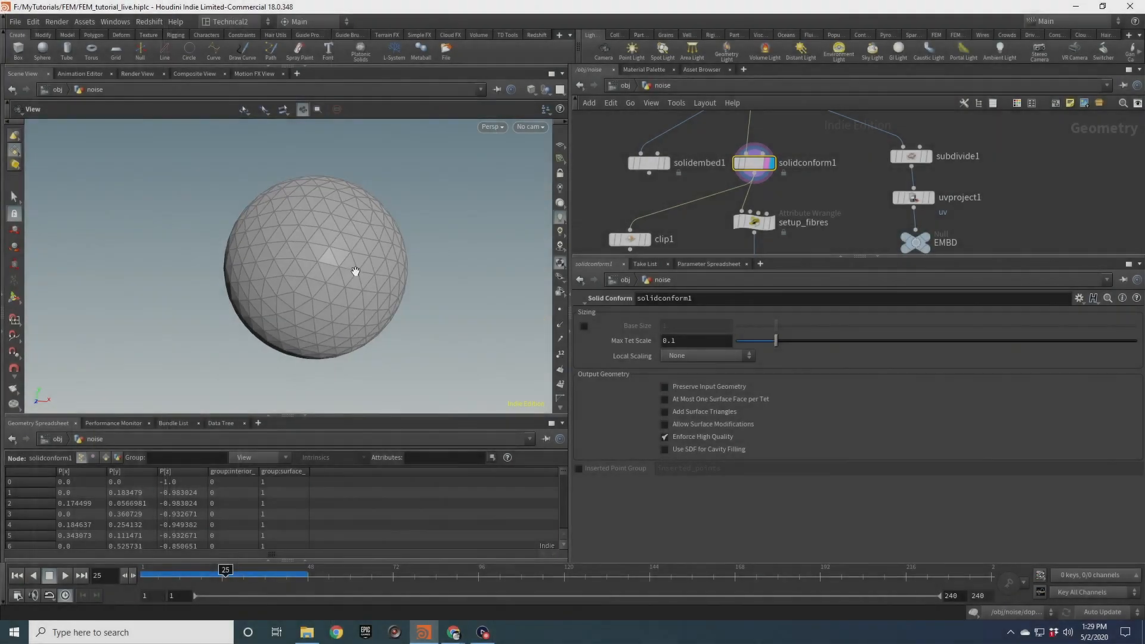
left_click_drag(286, 258, 334, 257)
Display dopimport1 again and orbit the viewport to examine the embedded simulated surface
scroll(701, 235, "down", 4)
middle_click_drag(701, 235, 698, 148)
scroll(708, 181, "up", 4)
left_click(757, 191)
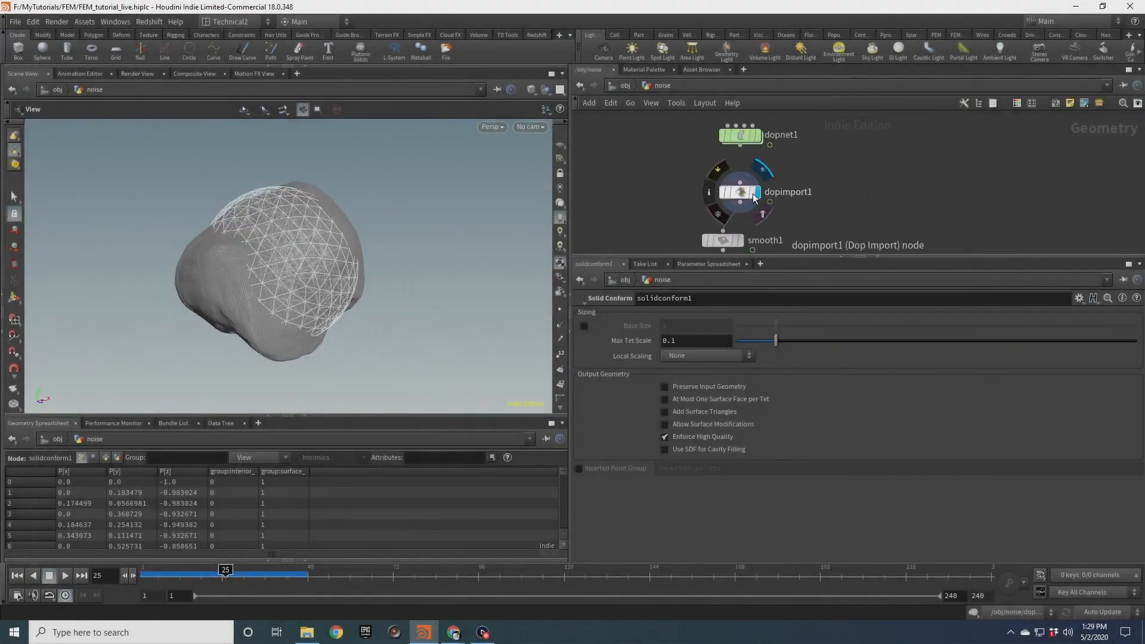
left_click(753, 194)
left_click_drag(281, 257, 380, 296)
left_click_drag(318, 275, 449, 276)
left_click_drag(424, 234, 352, 243)
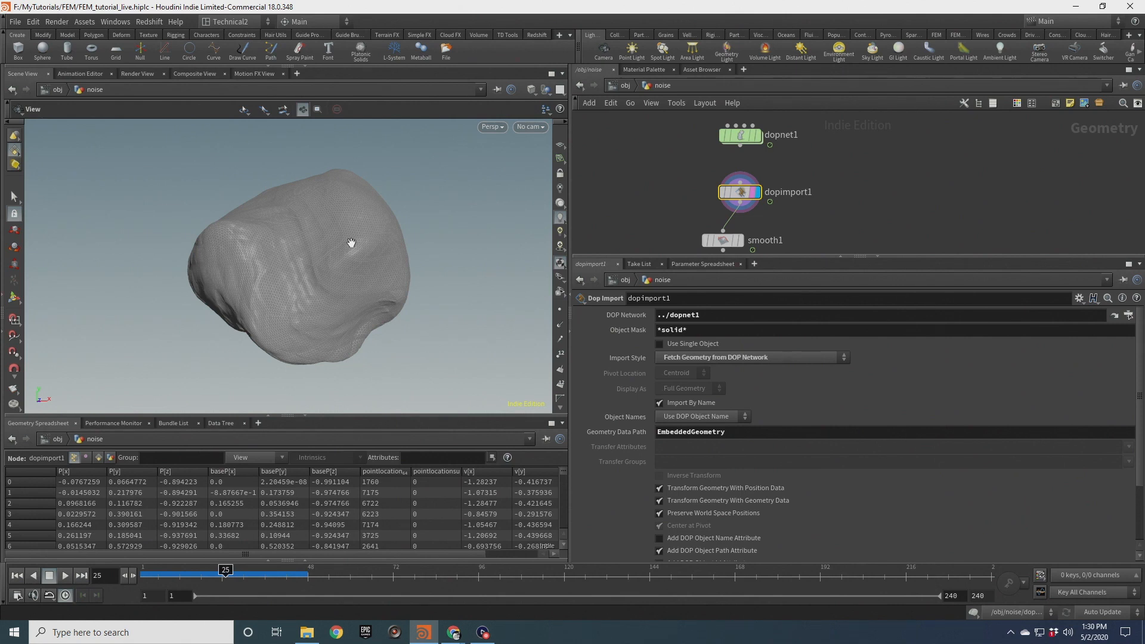
left_click_drag(332, 248, 371, 276)
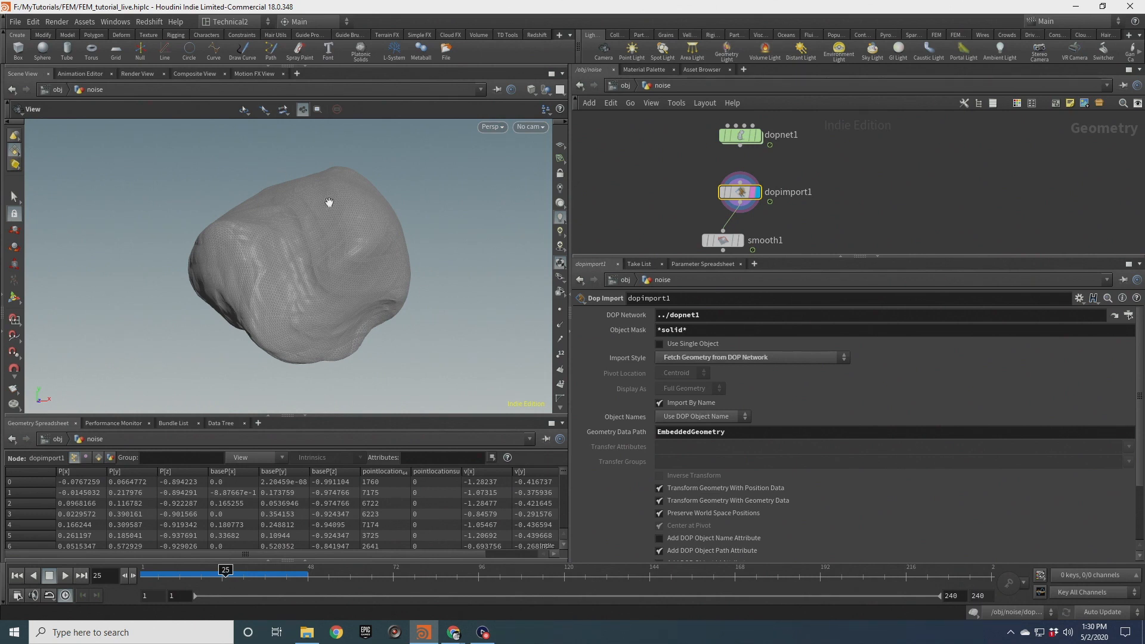
left_click_drag(336, 246, 315, 235)
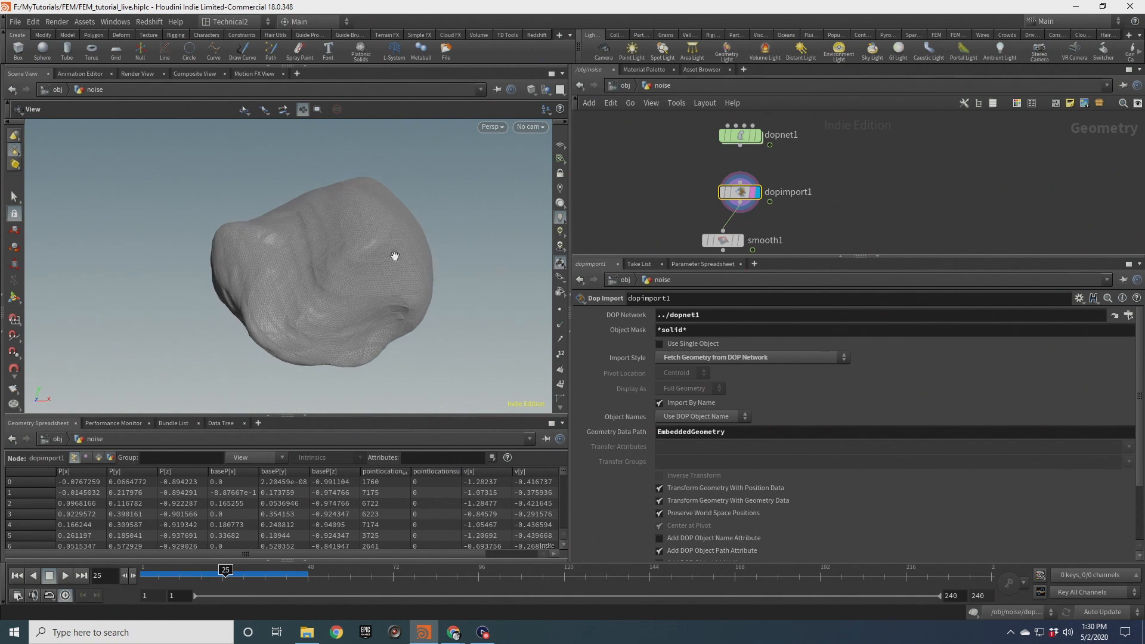
Return to the first frame and display the sphere1 node
left_click(17, 577)
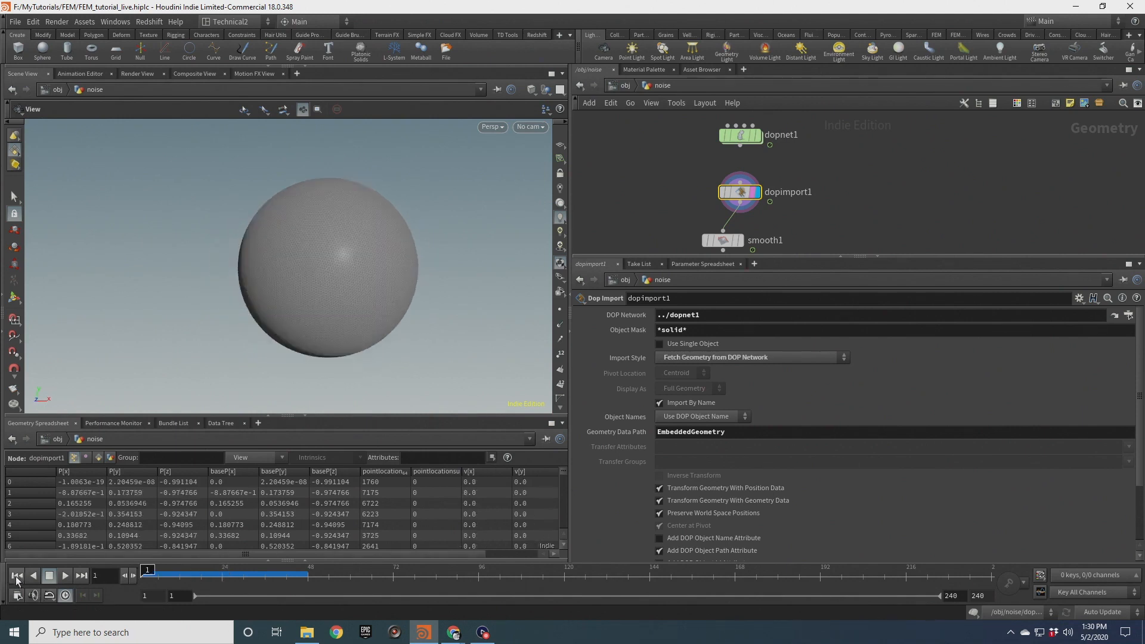
scroll(866, 146, "down", 3)
scroll(815, 213, "up", 3)
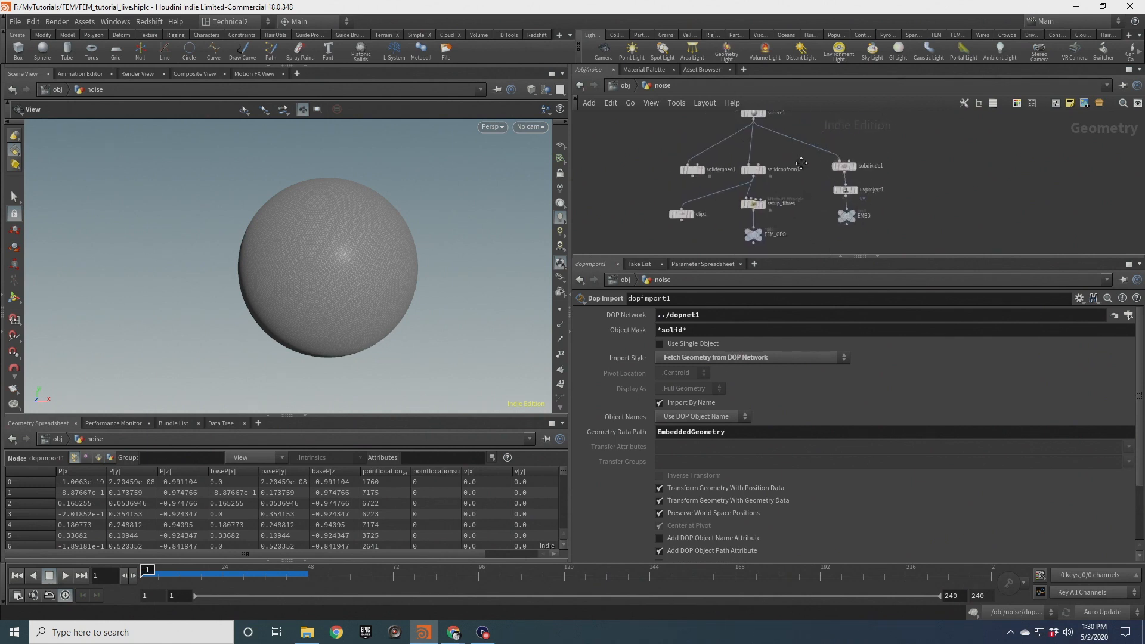
left_click(758, 132)
scroll(756, 167, "up", 2)
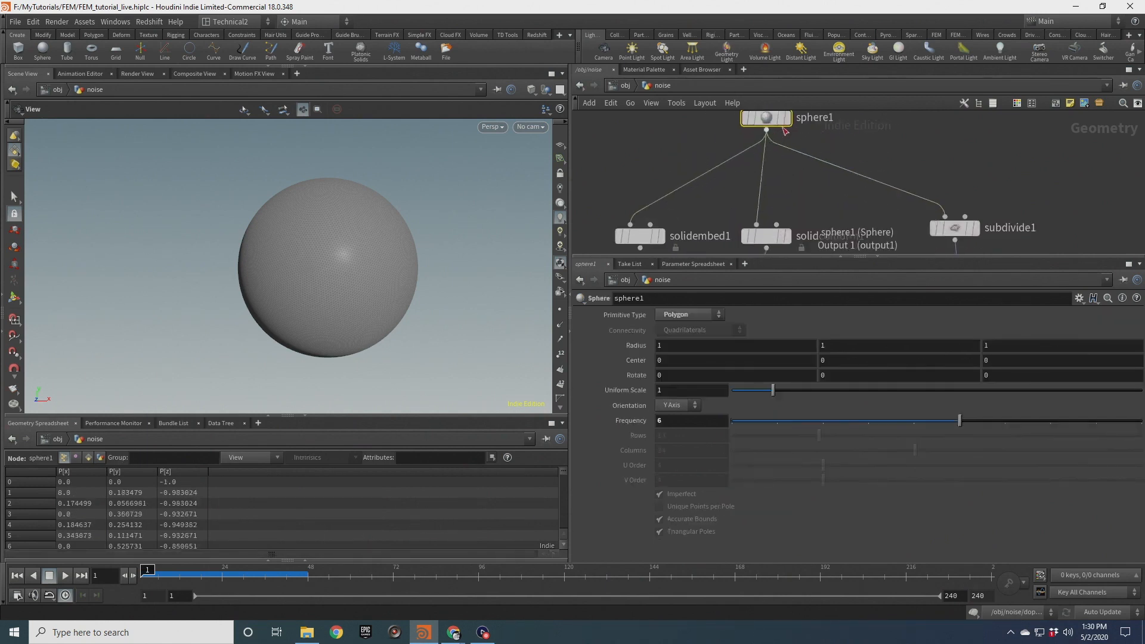
left_click(784, 117)
Set sphere1's Frequency to 12 to refine its tessellation
left_click_drag(376, 212, 375, 259)
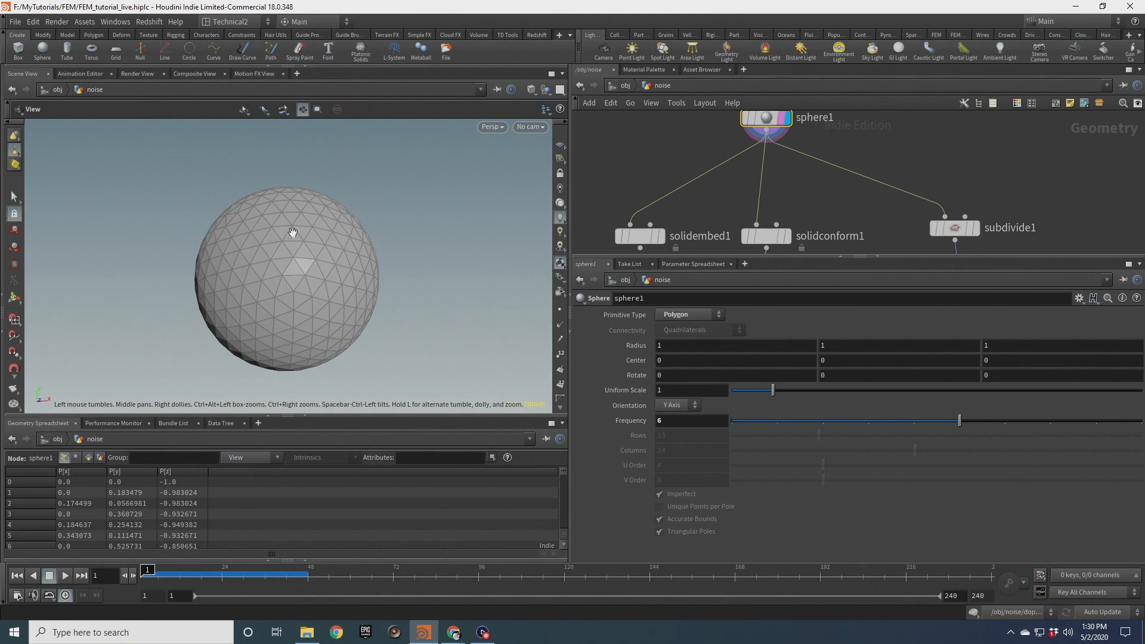
scroll(316, 243, "up", 3)
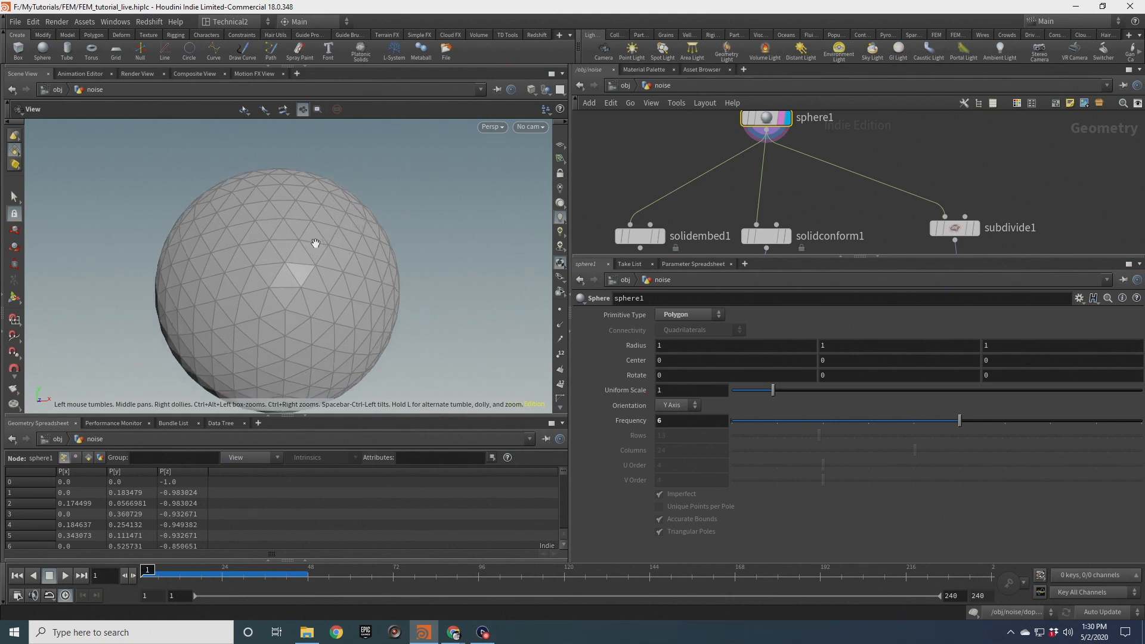
left_click_drag(352, 241, 391, 243)
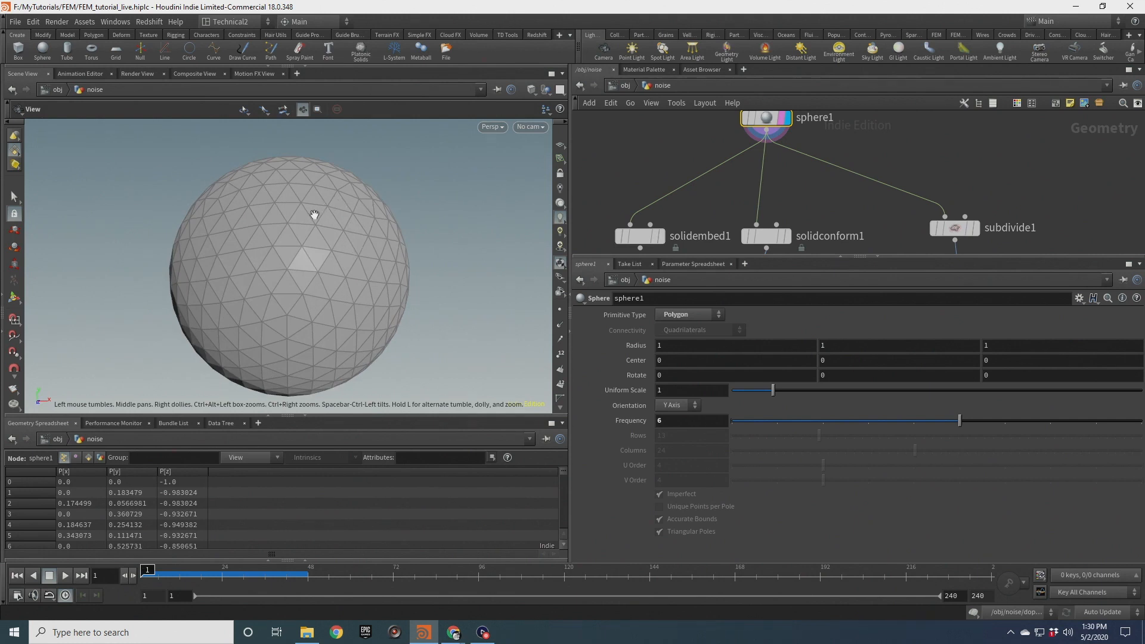
scroll(337, 262, "up", 3)
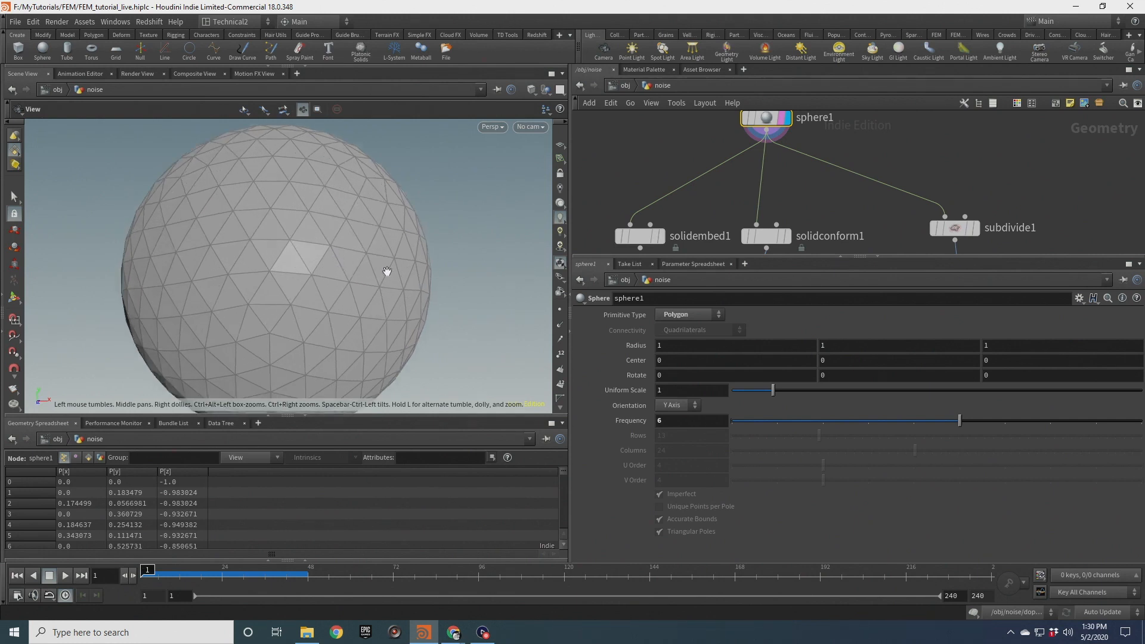
middle_click_drag(355, 230, 339, 229)
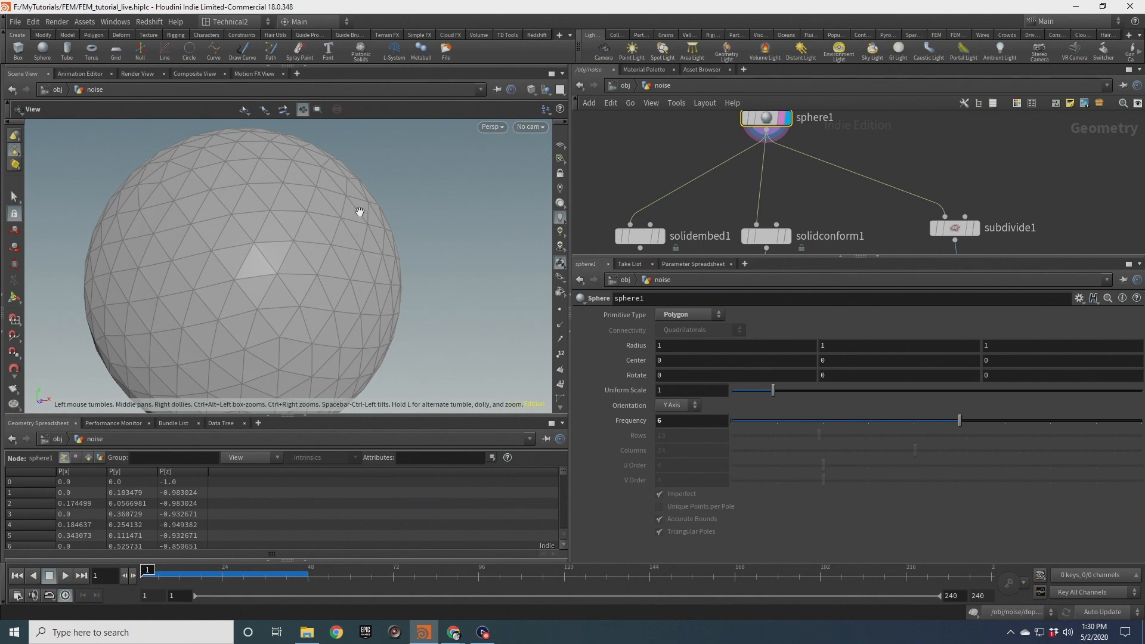
scroll(311, 218, "down", 3)
left_click_drag(316, 227, 270, 220)
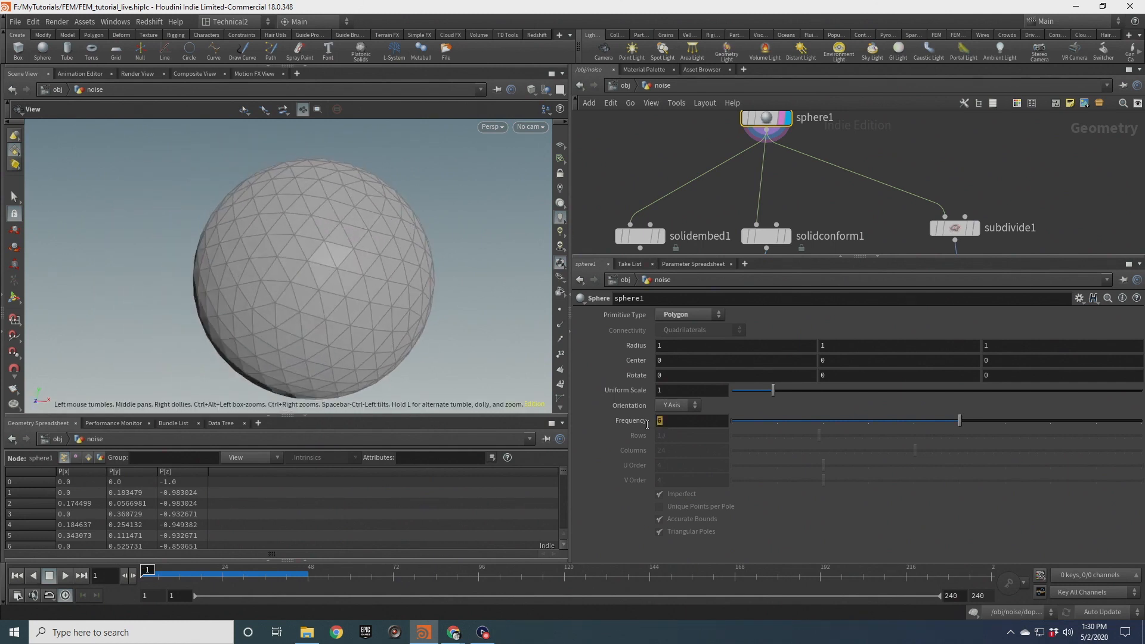
key("Return")
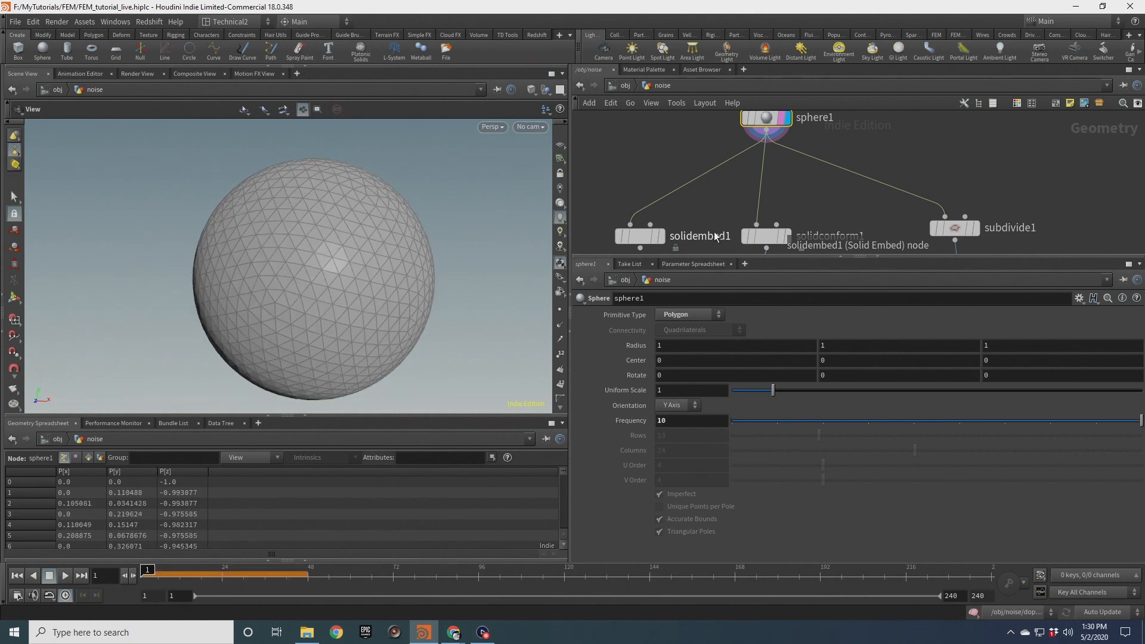
double_click(663, 420)
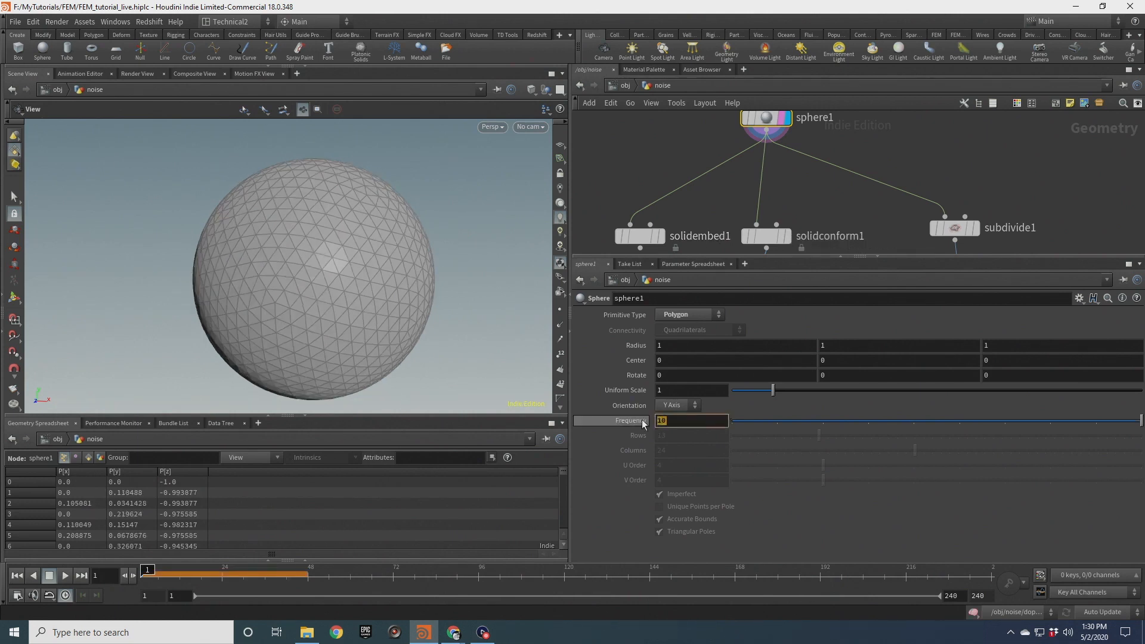
type("12")
key("Return")
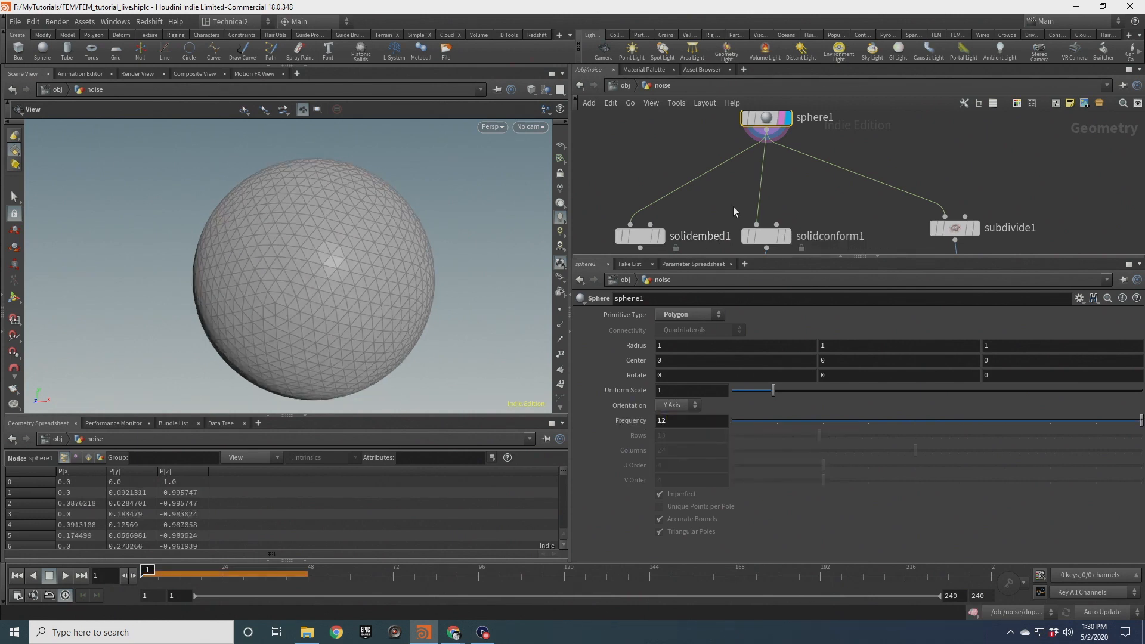
Open the node info for solidconform1 to check its point and tetrahedron counts
middle_click_drag(732, 207, 704, 173)
left_click(757, 204)
middle_click(756, 205)
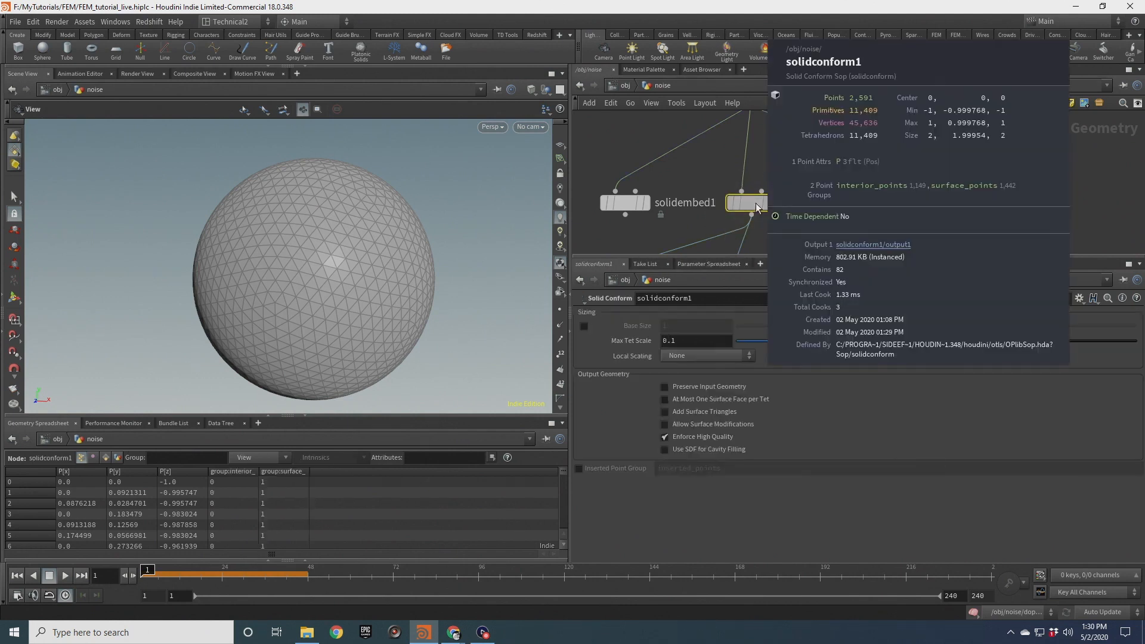
Orbit and zoom the viewport to examine the sphere's tetrahedral mesh
left_click_drag(396, 200, 387, 243)
scroll(383, 226, "down", 3)
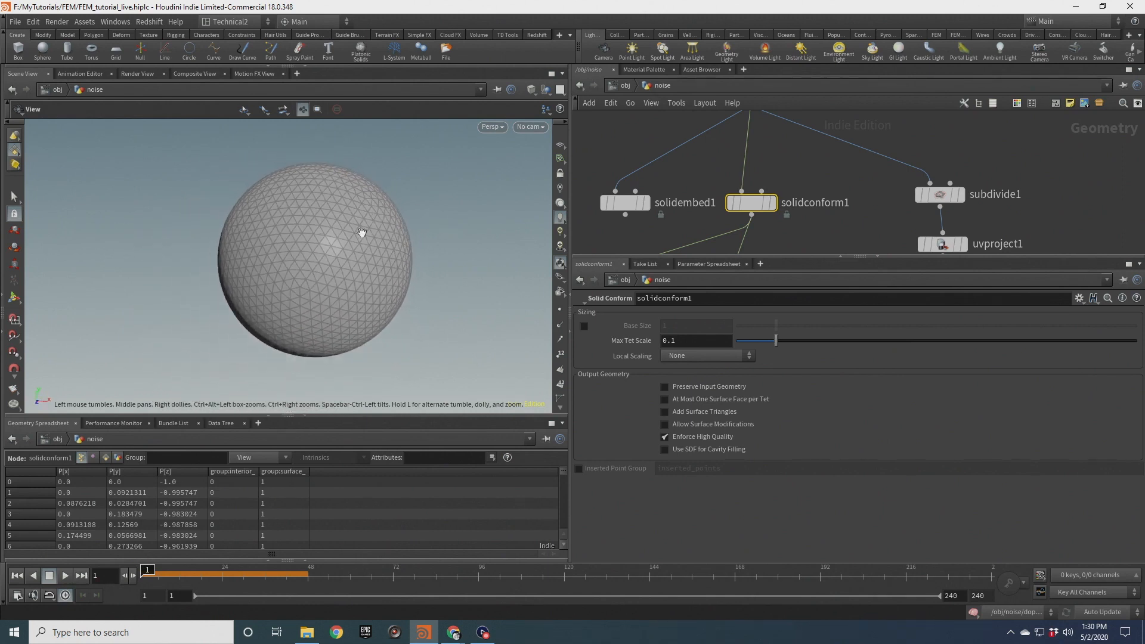
mouse_move(348, 233)
left_mouse_down()
mouse_move(374, 235)
mouse_move(314, 230)
mouse_move(329, 233)
left_mouse_up()
mouse_move(364, 238)
middle_mouse_down()
mouse_move(317, 250)
mouse_move(340, 251)
mouse_move(330, 255)
mouse_move(342, 239)
mouse_move(308, 243)
mouse_move(368, 239)
middle_mouse_up()
scroll(329, 253, "up", 5)
scroll(273, 231, "down", 3)
middle_click_drag(314, 287, 318, 262)
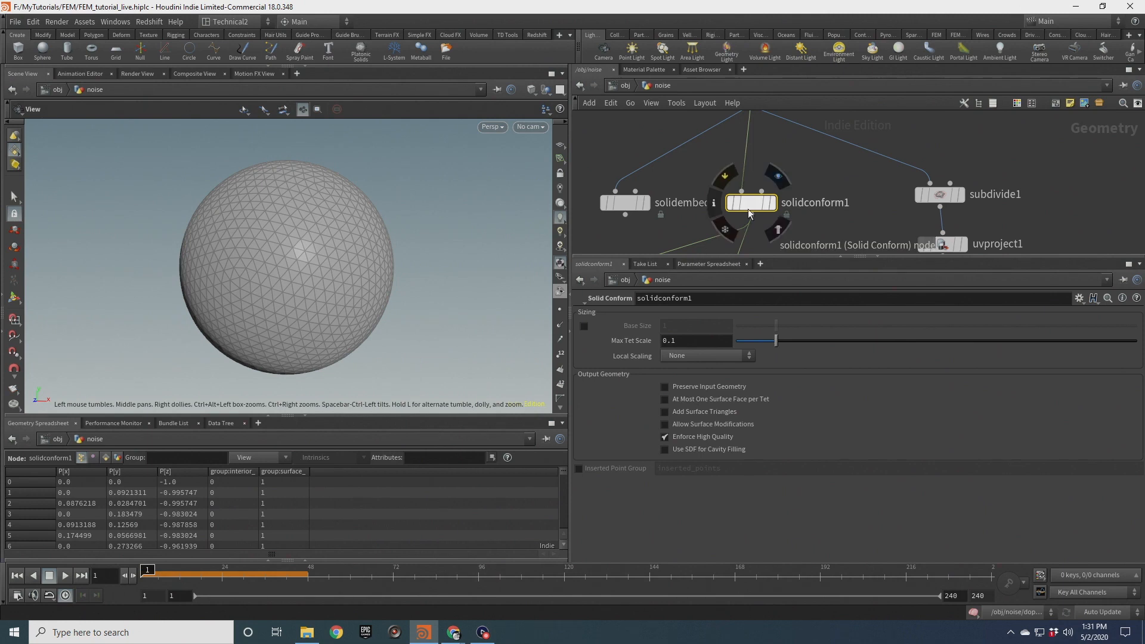
Display clip1 and orbit the viewport to inspect the interior of the clipped tetrahedral mesh
scroll(875, 163, "down", 2)
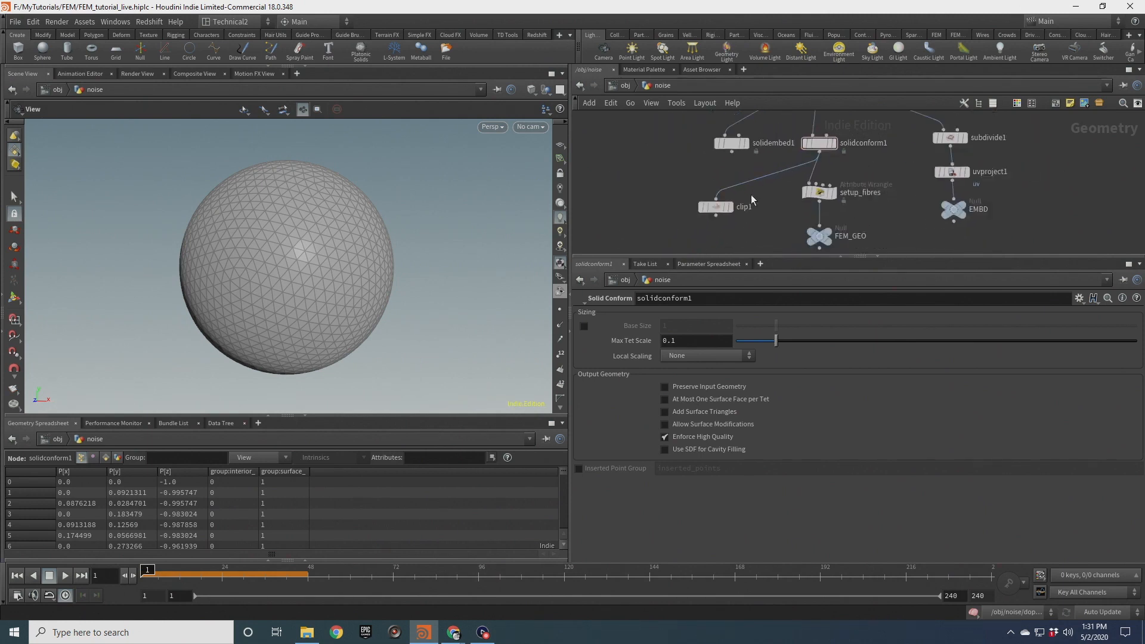
left_click(731, 207)
left_click_drag(310, 284, 413, 319)
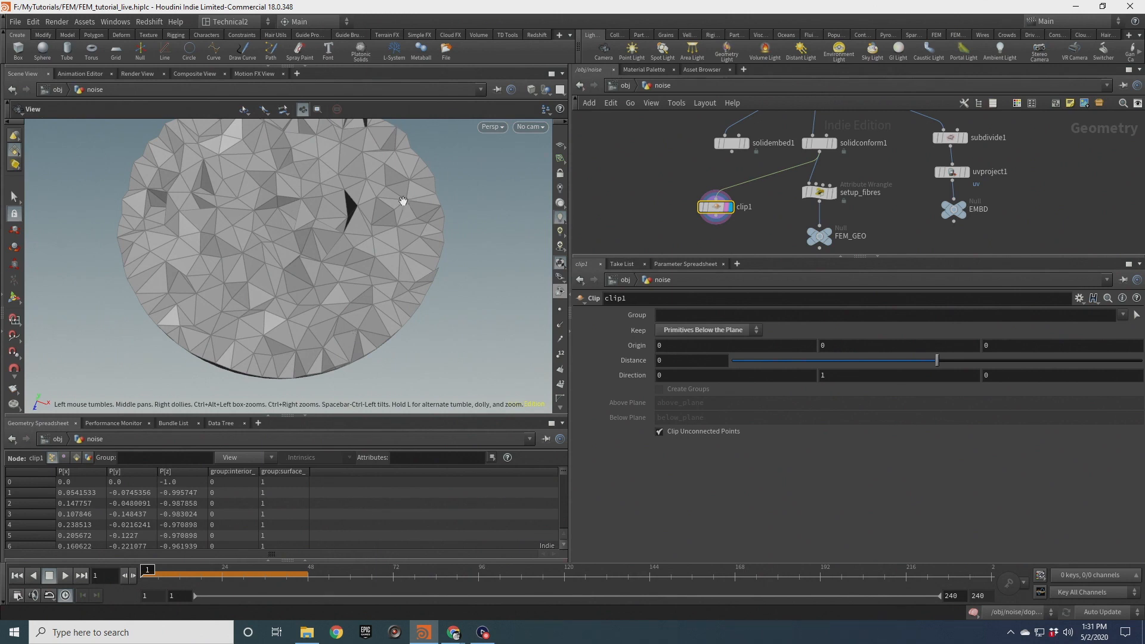
middle_click_drag(403, 201, 391, 225)
scroll(391, 225, "down", 4)
mouse_move(391, 225)
left_mouse_down()
mouse_move(374, 231)
mouse_move(371, 254)
mouse_move(375, 235)
left_mouse_up()
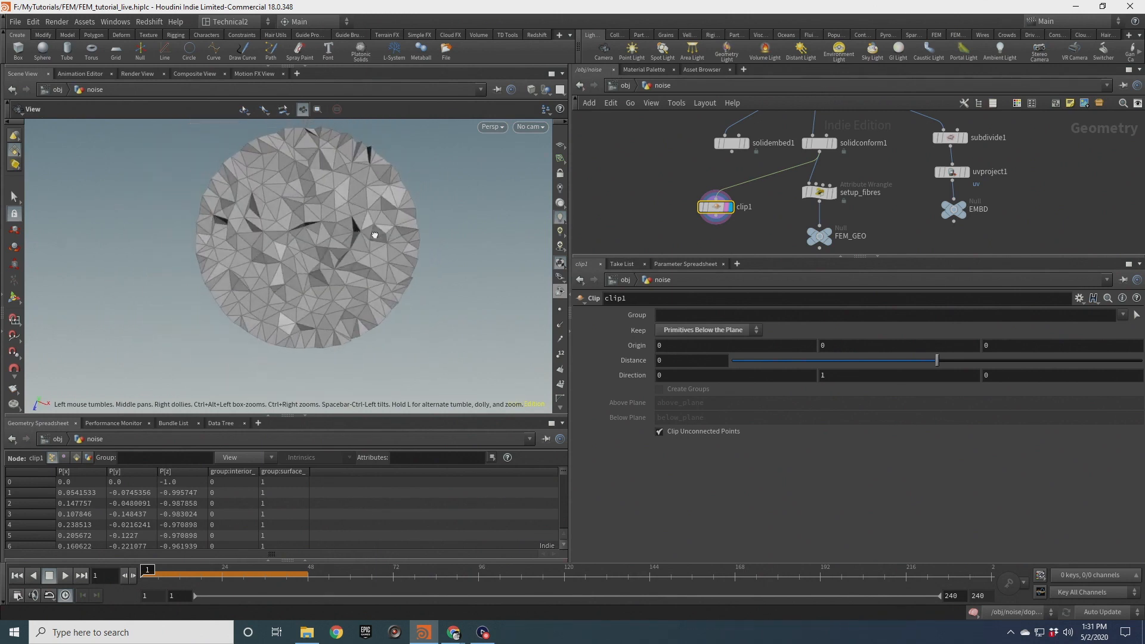
left_click_drag(432, 207, 307, 189)
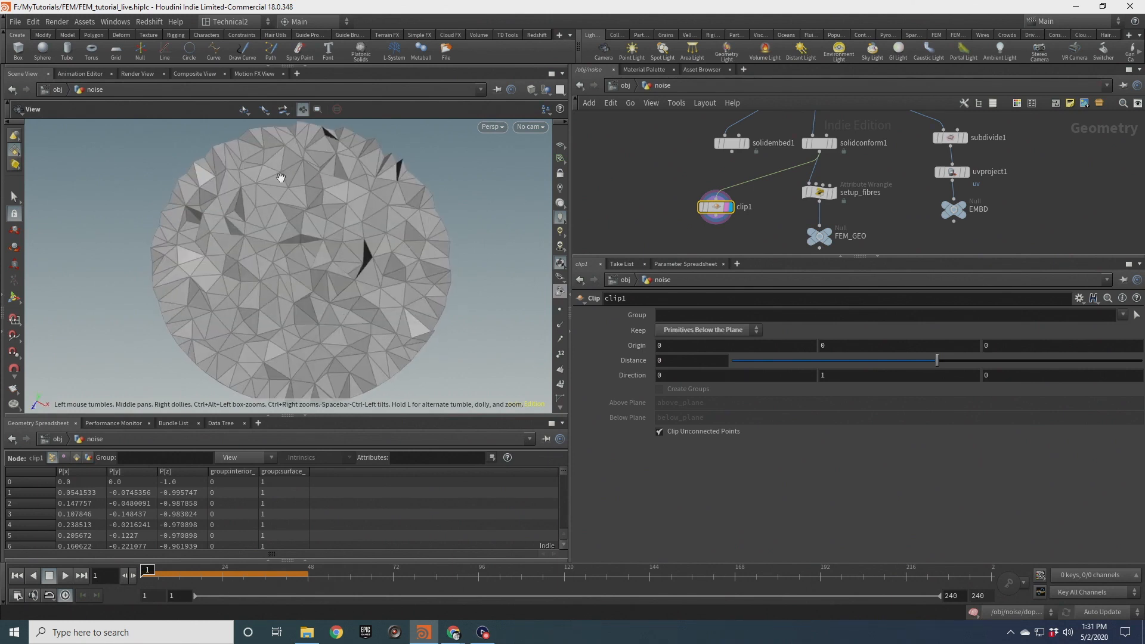
left_click_drag(244, 239, 357, 266)
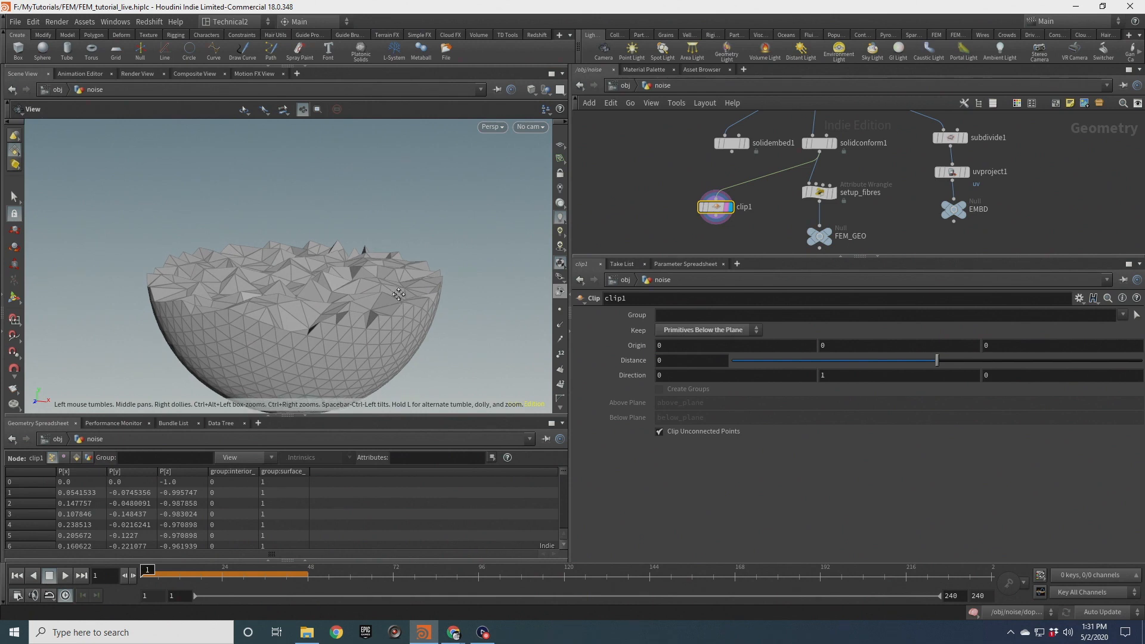
left_click_drag(400, 297, 388, 278)
Select solidconform1 and enable Add Surface Triangles
middle_click(819, 145)
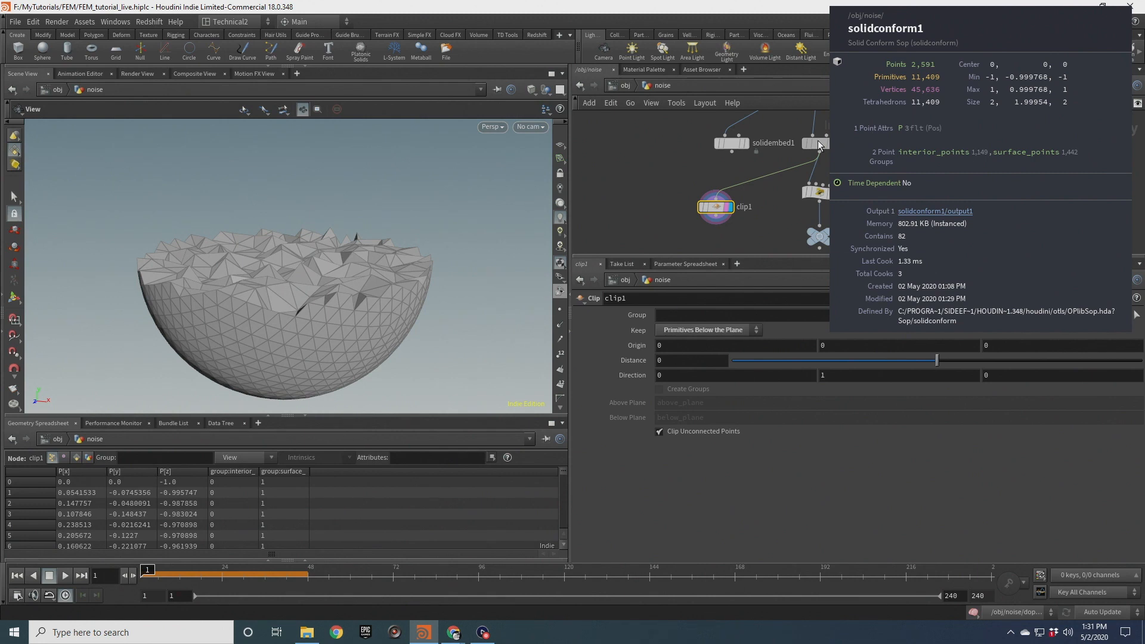
left_click_drag(401, 241, 452, 285)
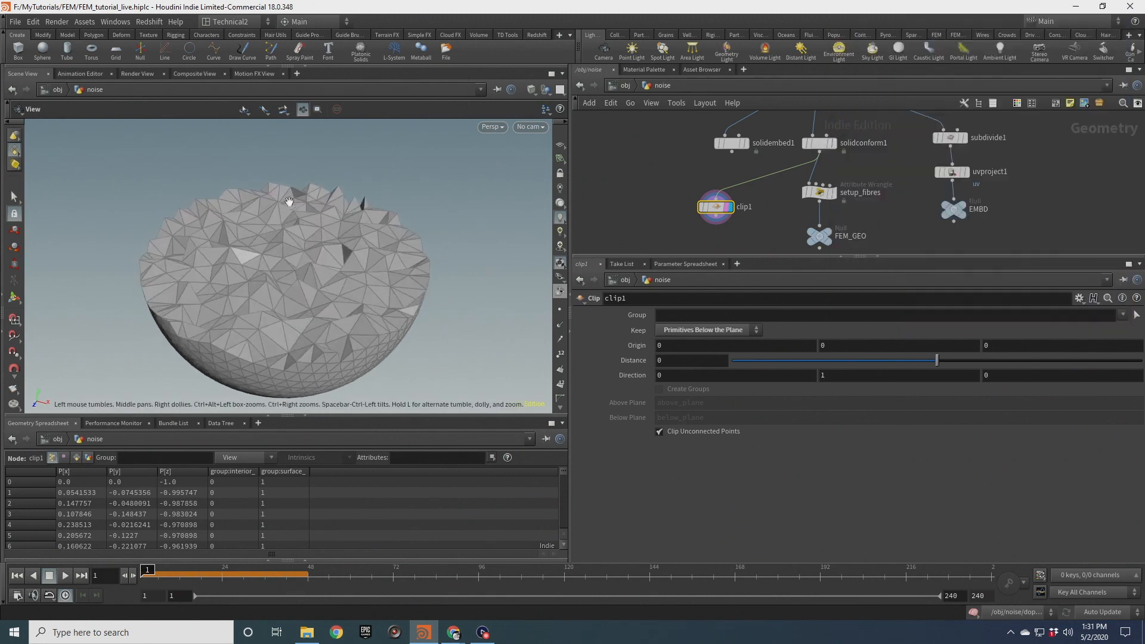
left_click(819, 141)
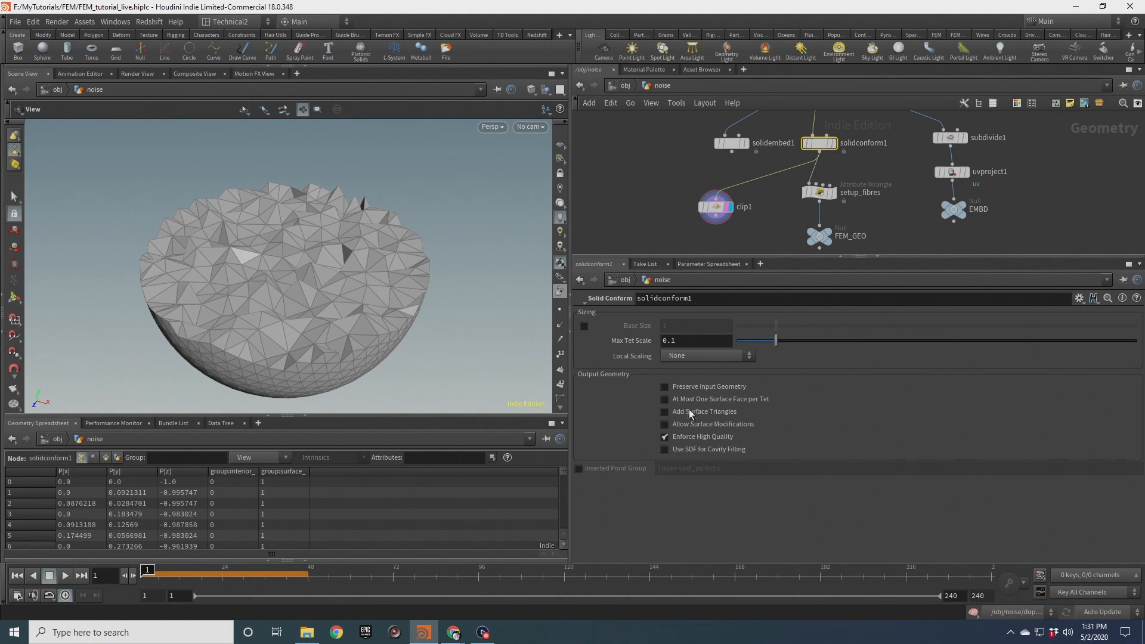
left_click(666, 411)
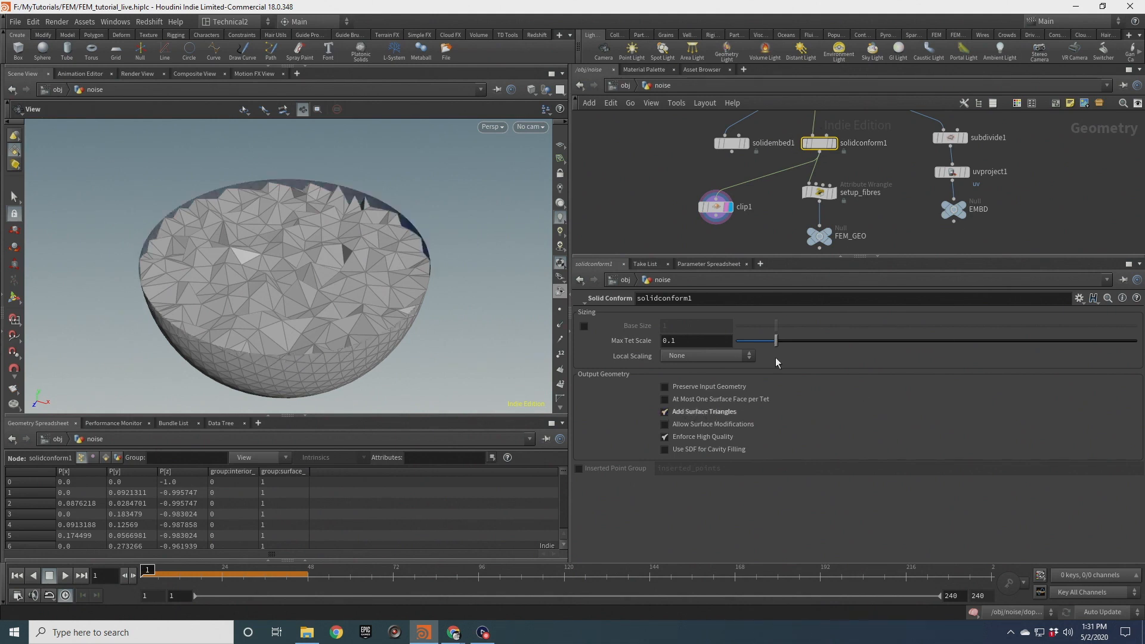
Orbit the clipped mesh and check solidconform1's node info for the added surface triangles
left_click_drag(429, 215, 407, 235)
left_click_drag(316, 251, 347, 241)
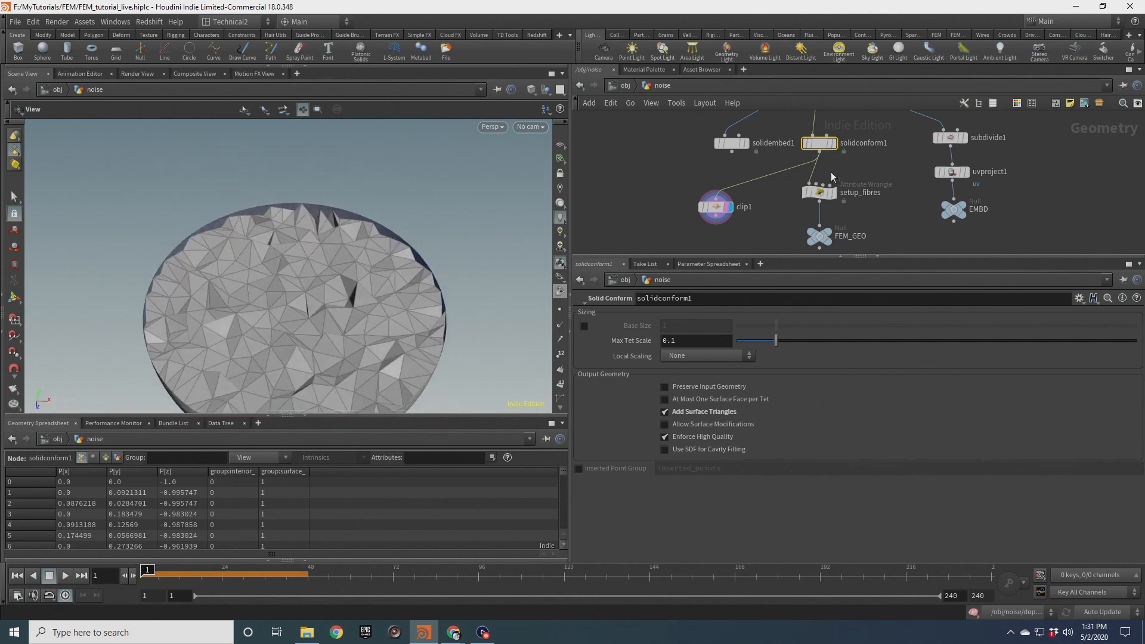
middle_click(820, 142)
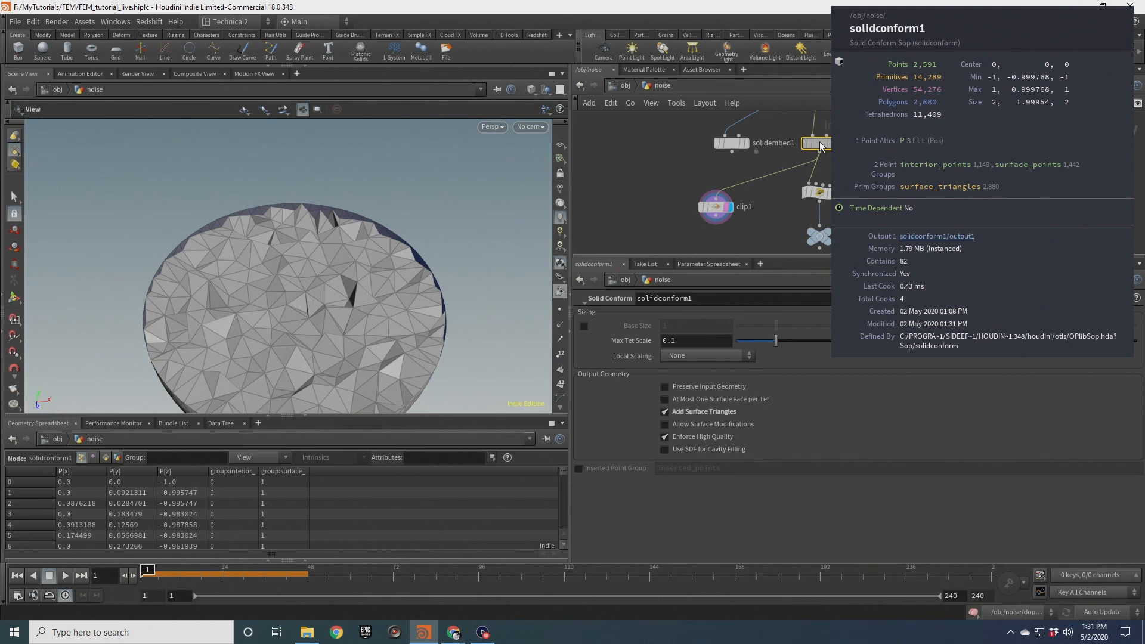
middle_click_drag(401, 316, 405, 286)
scroll(403, 286, "down", 3)
left_click_drag(400, 286, 390, 237)
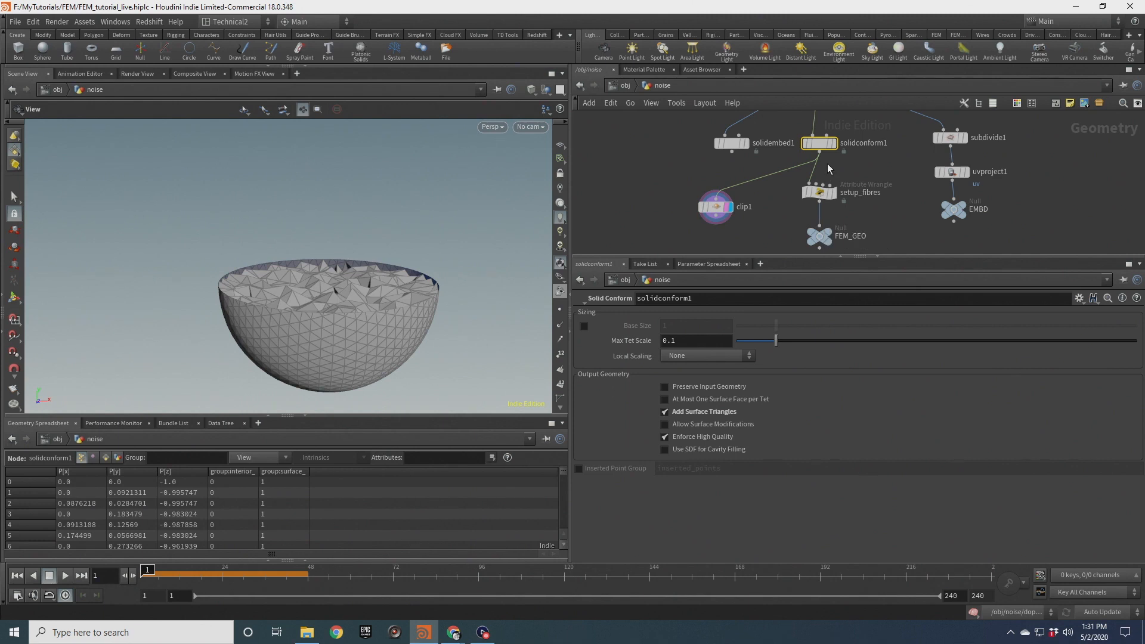
Rearrange the network, moving setup_fibres down to make room below solidconform1
middle_click_drag(855, 157, 852, 108)
scroll(852, 110, "down", 2)
scroll(874, 149, "down", 2)
mouse_move(821, 166)
left_mouse_down()
mouse_move(819, 125)
mouse_move(840, 160)
left_mouse_up()
left_click(846, 139)
middle_click_drag(846, 138, 848, 193)
scroll(840, 172, "up", 5)
left_click_drag(833, 142, 833, 127)
middle_click_drag(853, 176, 853, 183)
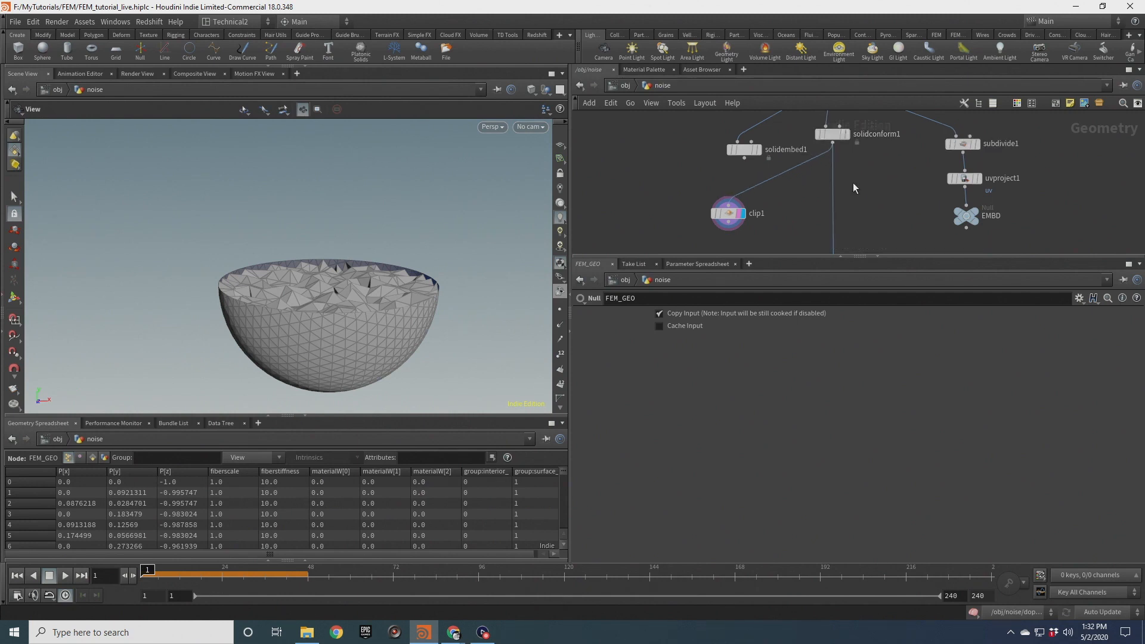
left_click_drag(394, 273, 398, 245)
left_click_drag(319, 255, 341, 310)
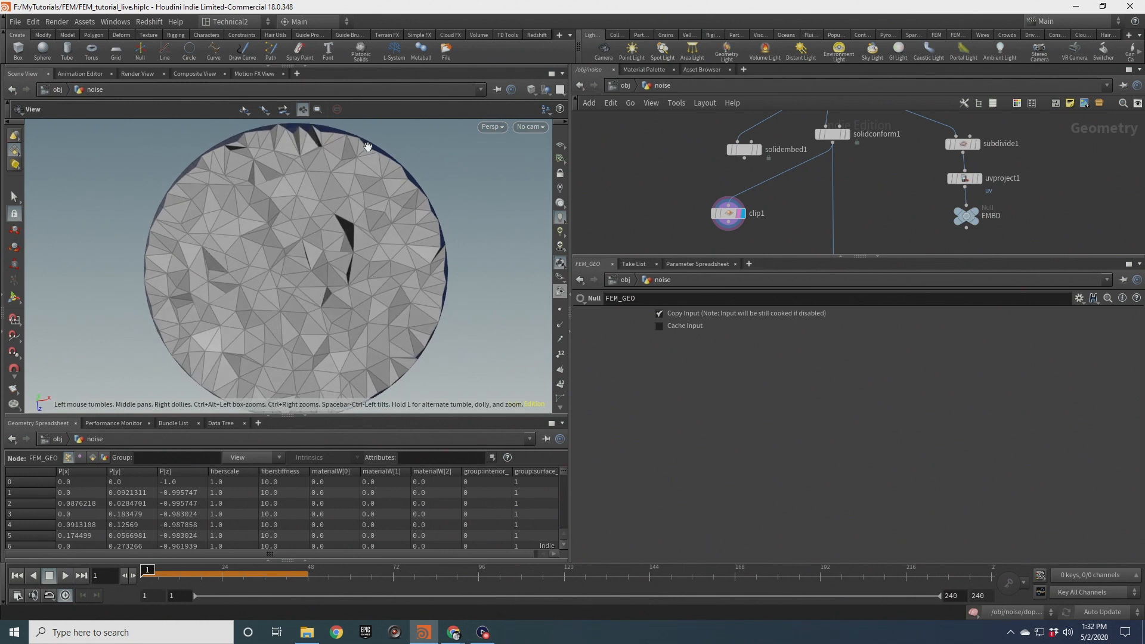
left_click_drag(318, 302, 318, 255)
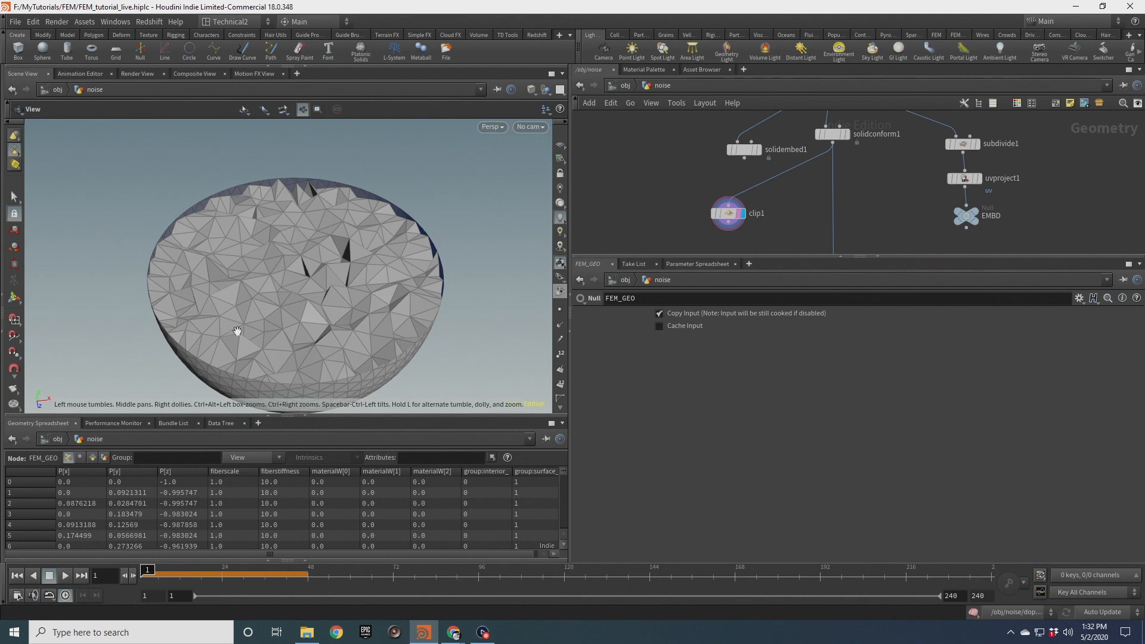
scroll(841, 161, "down", 2)
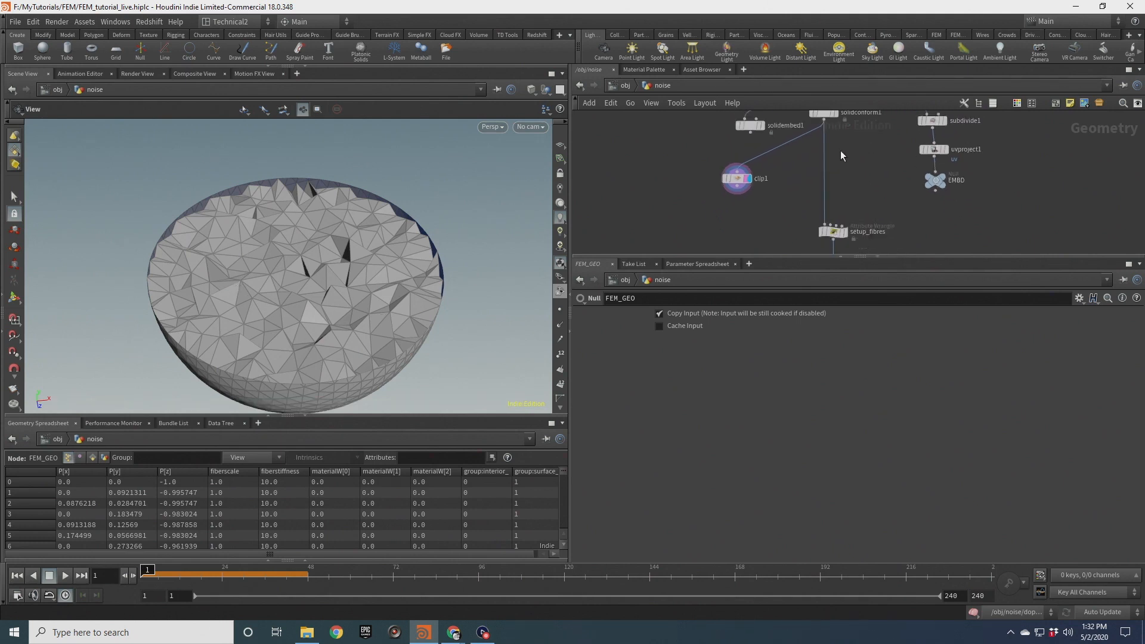
middle_click_drag(840, 150, 835, 180)
Add a Group Create node named skin and wire solidconform1 into it
key("Tab")
type("grou")
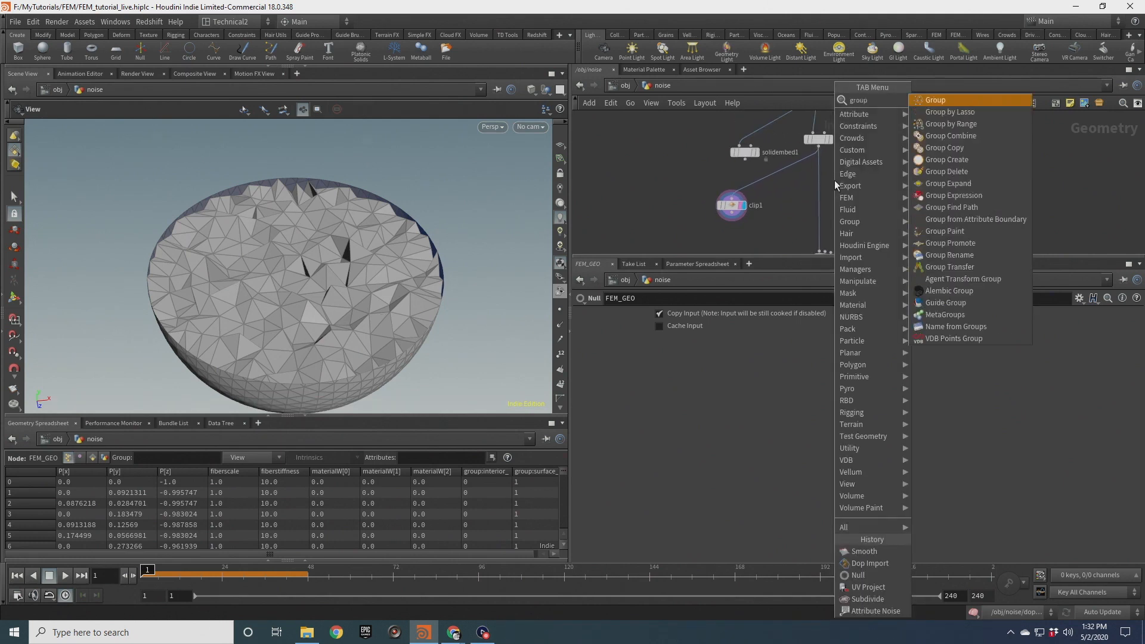
key("Return")
double_click(697, 315)
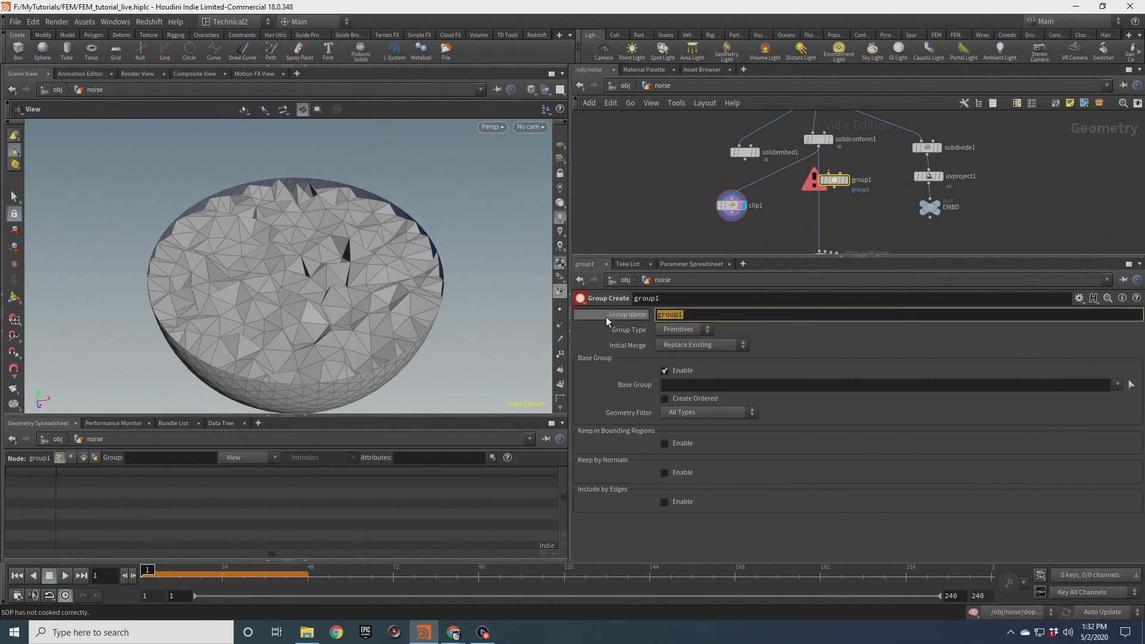
type("skin")
left_click(875, 227)
scroll(819, 180, "up", 2)
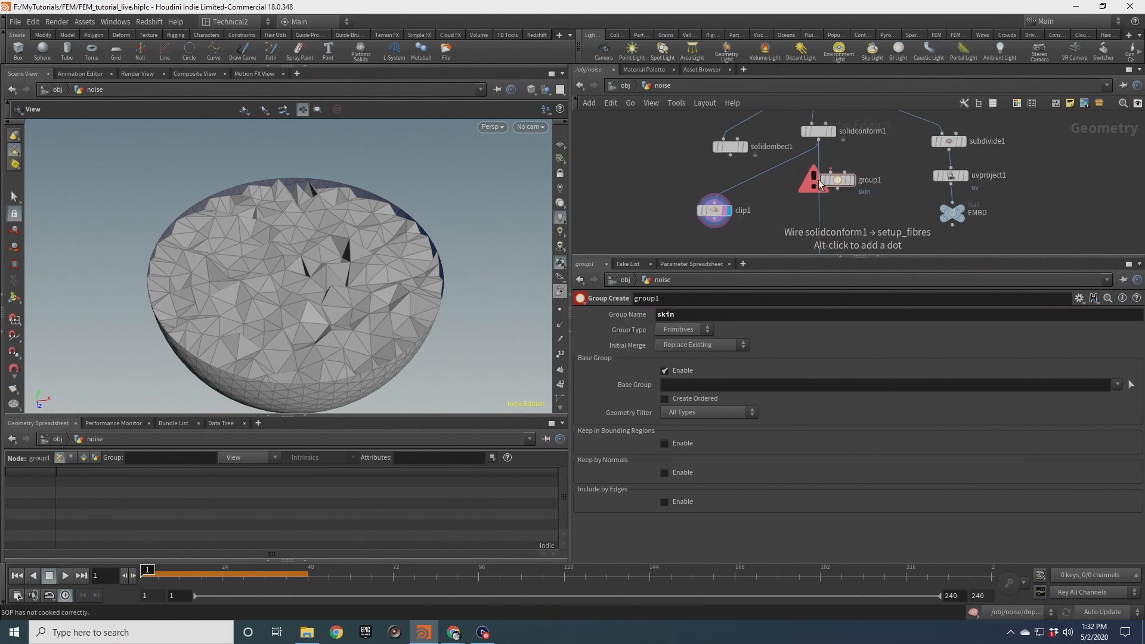
left_click_drag(819, 141, 845, 179)
middle_click(822, 134)
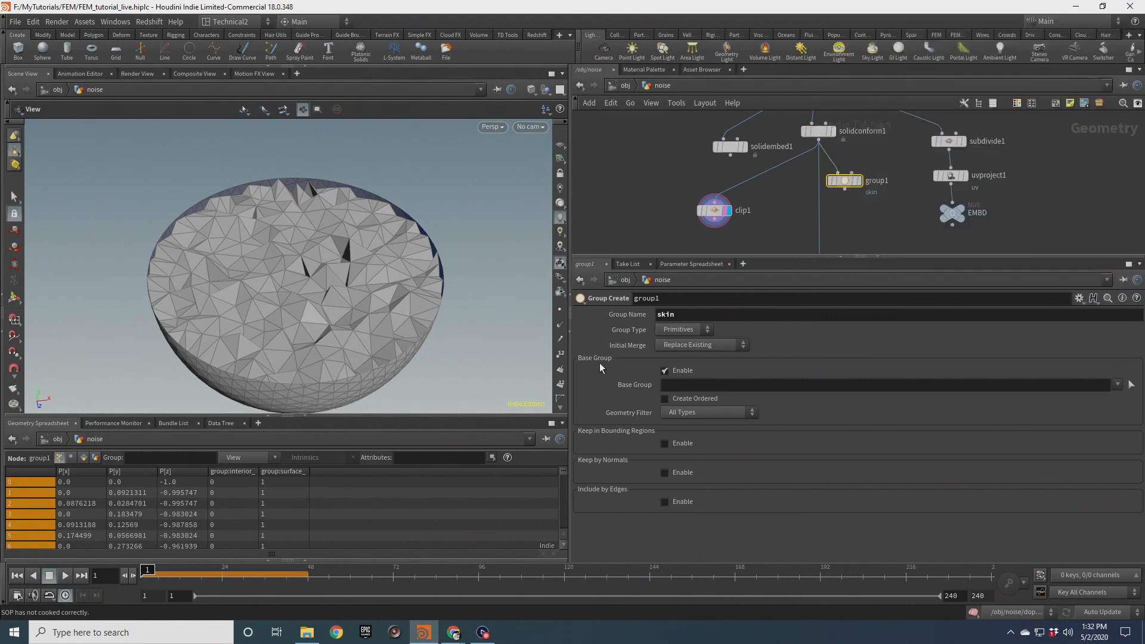
Set group1's Geometry Filter to Polygon and display group1
left_click(718, 412)
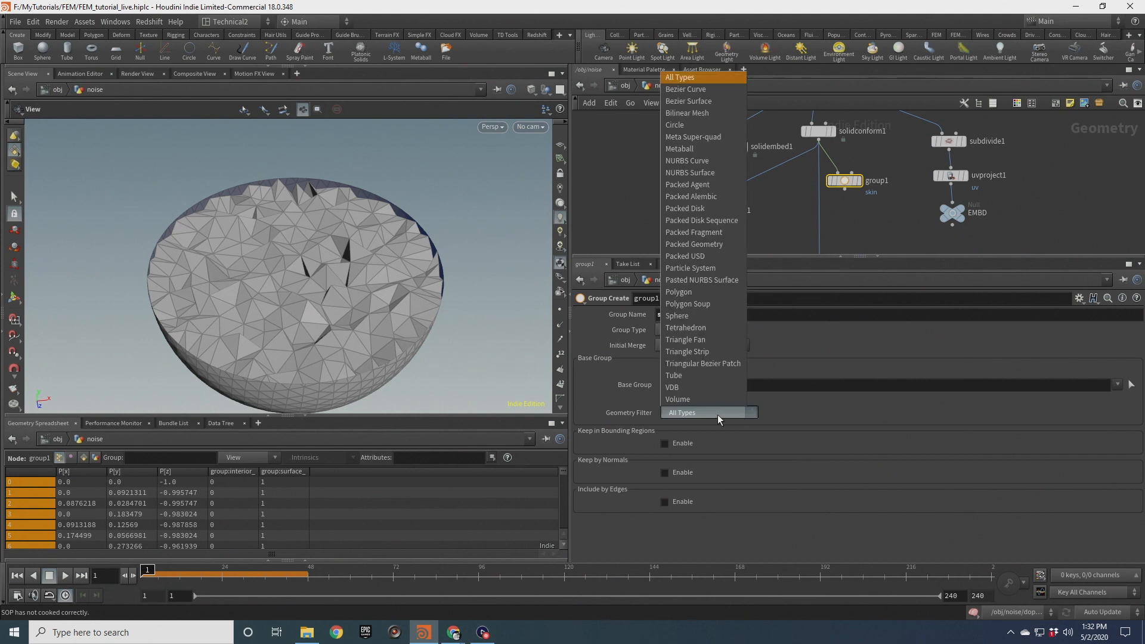
left_click(706, 328)
scroll(857, 199, "up", 2)
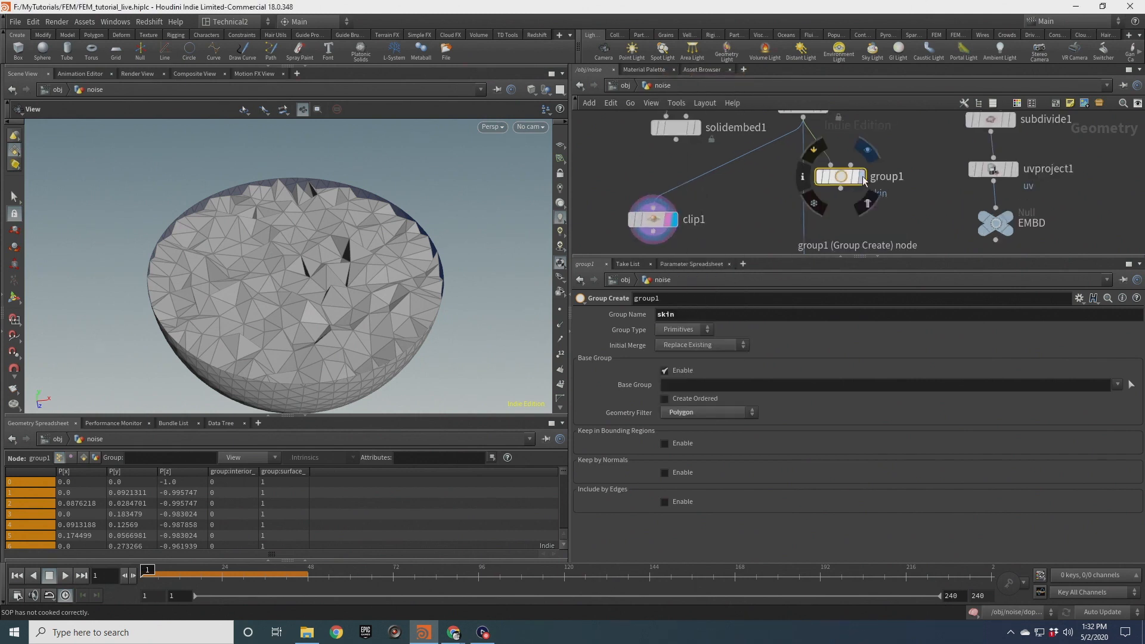
left_click(859, 177)
scroll(314, 267, "up", 3)
scroll(314, 267, "down", 3)
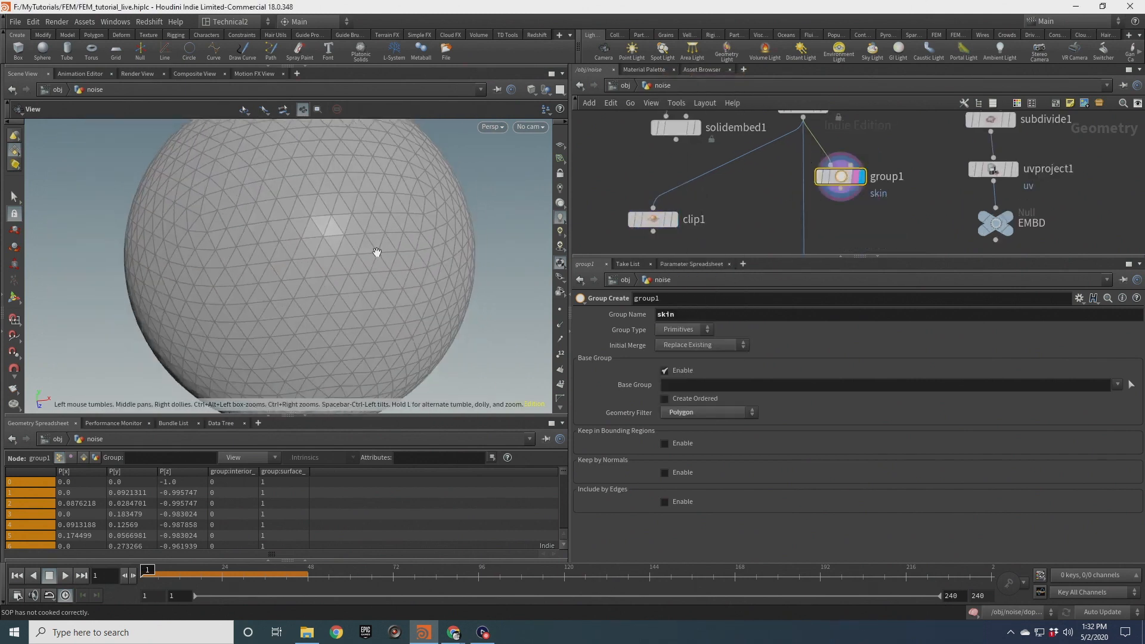
Connect group1's output into clip1
left_click_drag(840, 190, 653, 208)
scroll(440, 207, "down", 2)
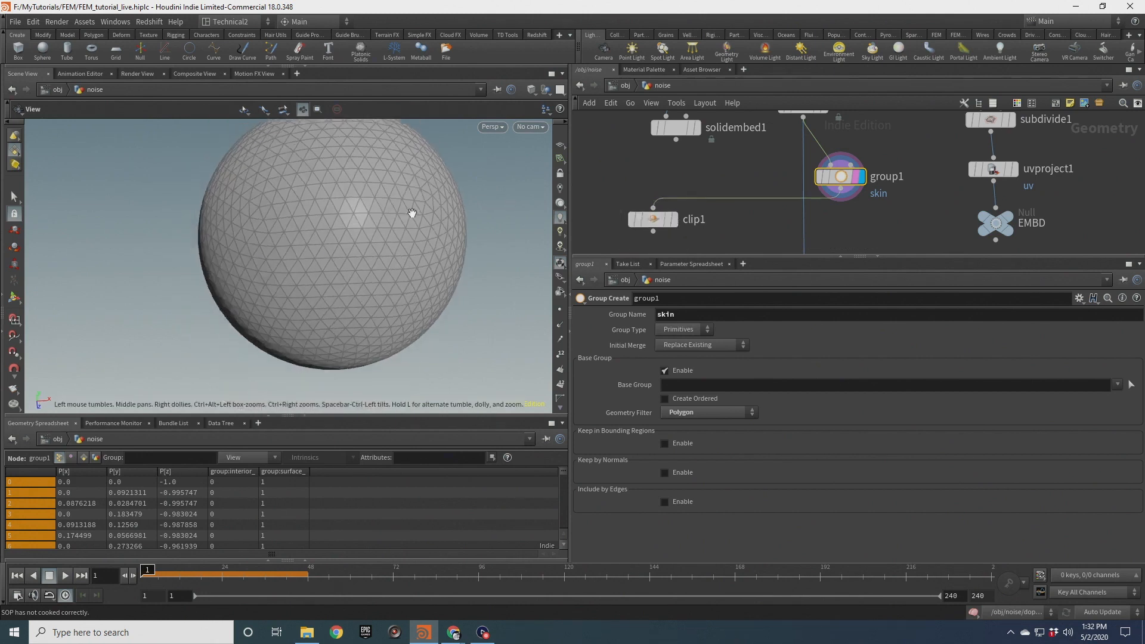
middle_click_drag(846, 221, 840, 199)
left_click(833, 170)
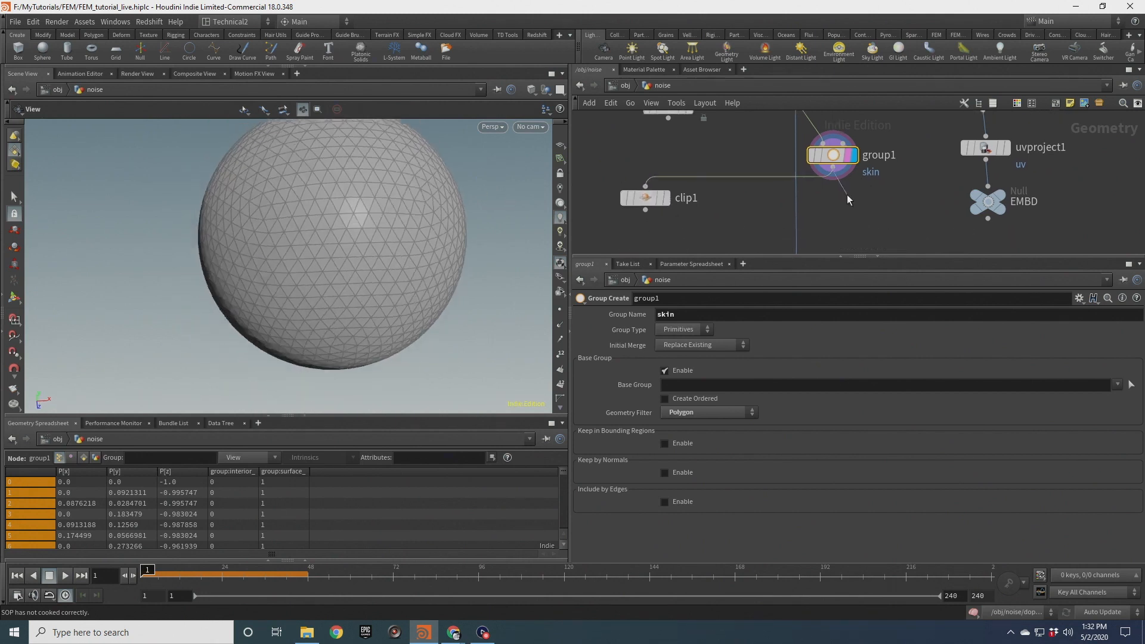
Insert a Split node after group1 and set its Group to skin
key("Tab")
type("spl")
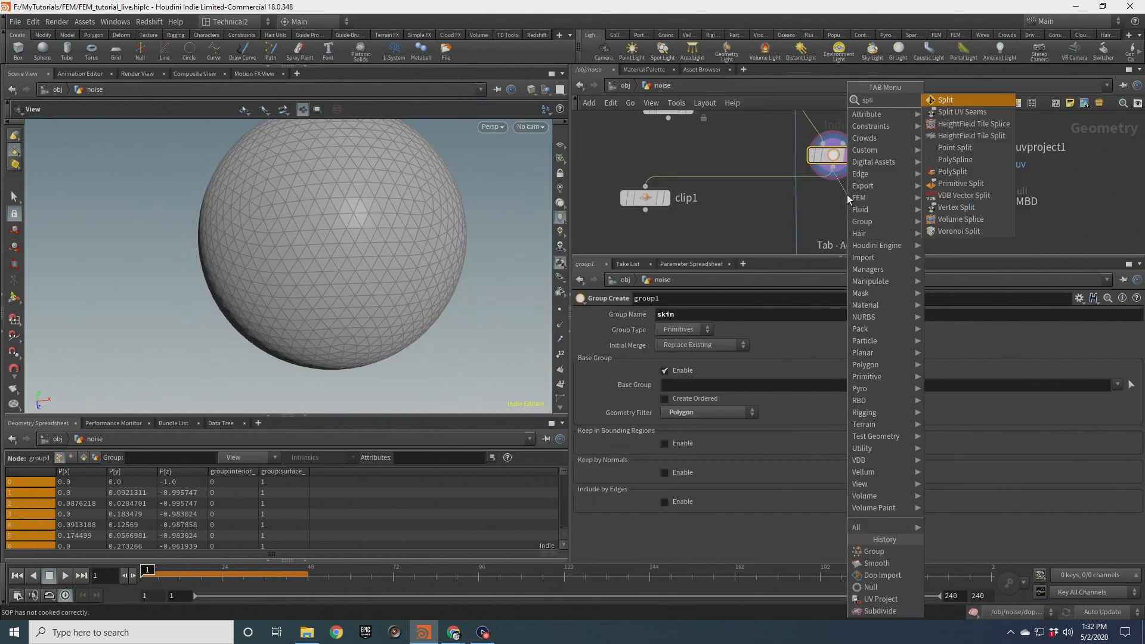
key("Return")
left_click(1123, 316)
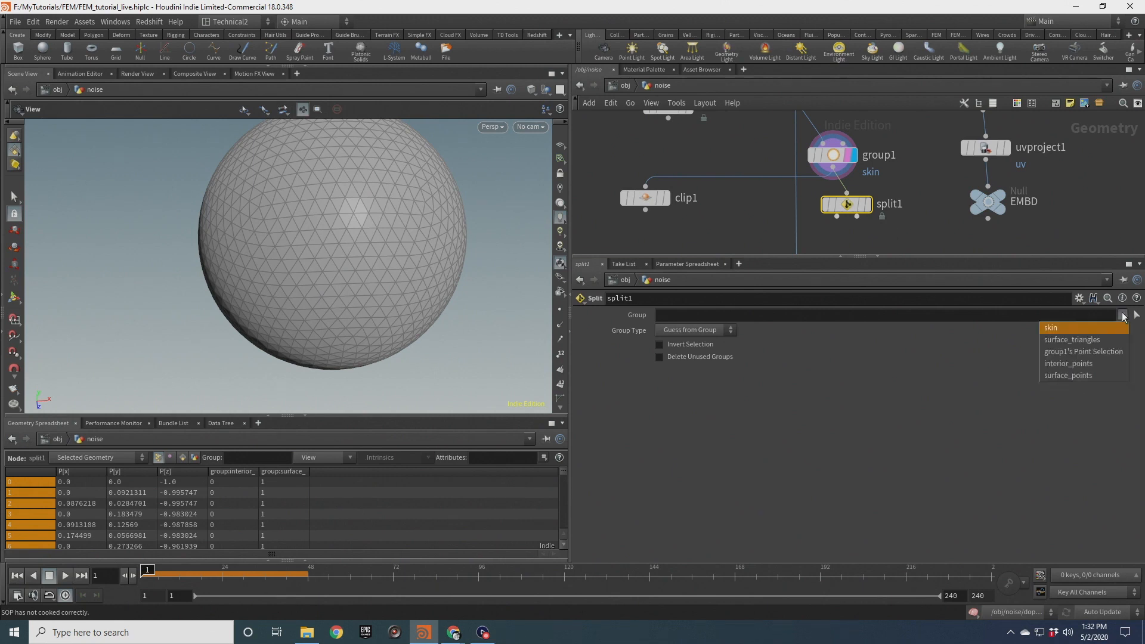
left_click(1095, 329)
Wire split1's second output into clip1, display clip1 and orbit to inspect the result
left_click(837, 216)
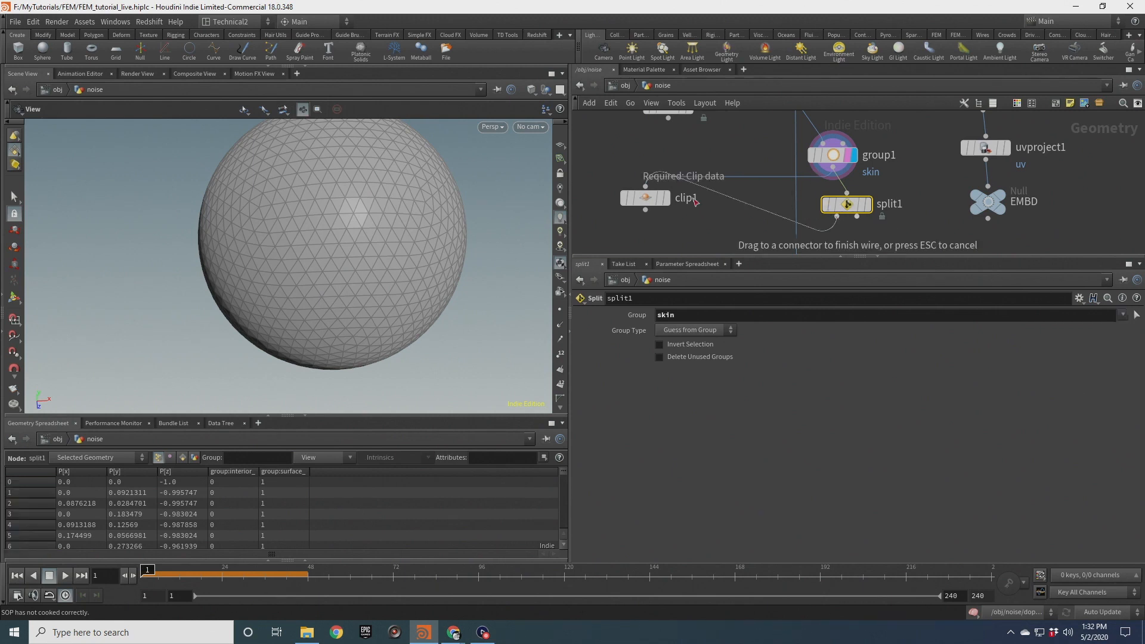
left_click(662, 200)
left_click_drag(643, 198, 634, 225)
left_click_drag(389, 245, 396, 213)
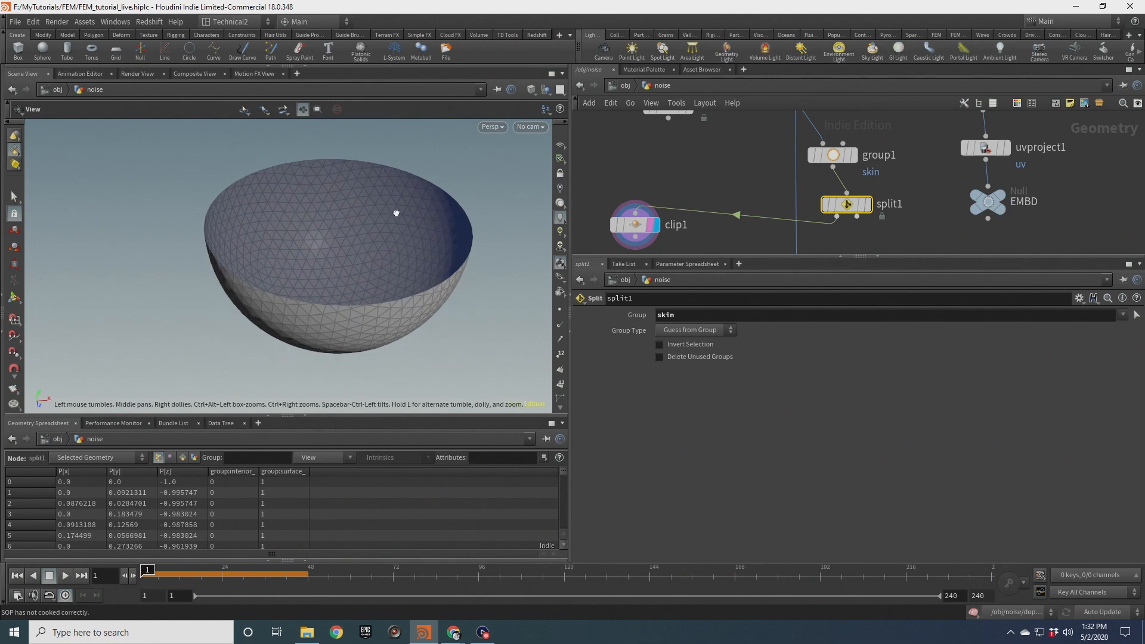
left_click(857, 216)
left_click(632, 212)
mouse_move(383, 213)
left_mouse_down()
mouse_move(386, 268)
mouse_move(387, 230)
left_mouse_up()
scroll(614, 177, "down", 3)
Delete clip1 and rearrange the remaining nodes in the network
left_click(635, 189)
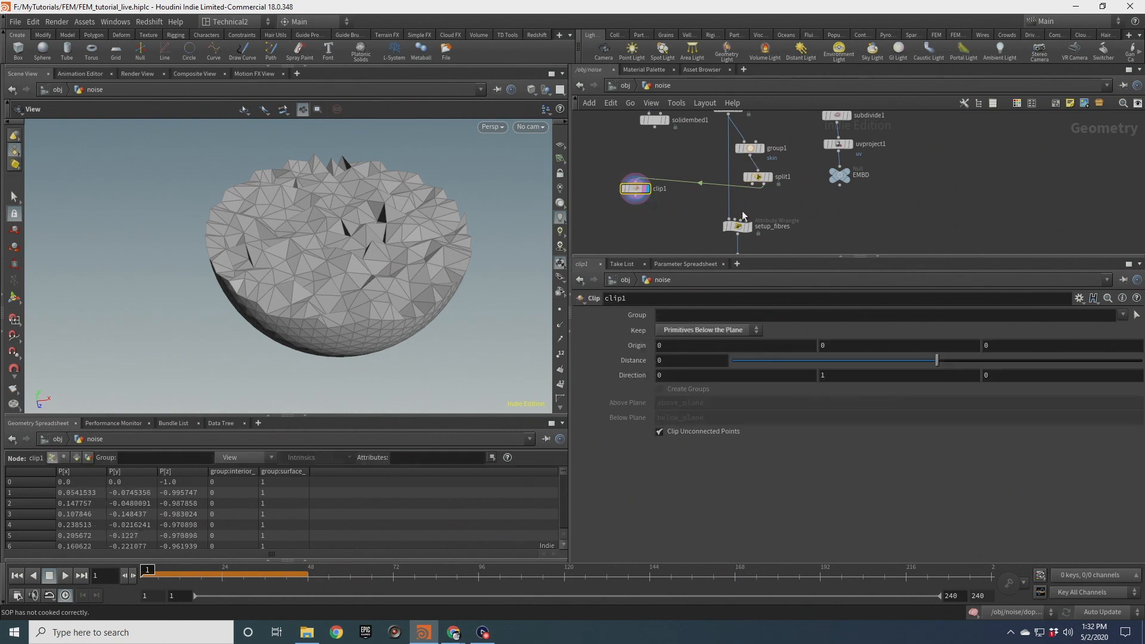
key("Delete")
left_click_drag(751, 171, 729, 219)
left_click_drag(751, 152, 738, 151)
left_click_drag(738, 226, 729, 189)
middle_click_drag(684, 254, 686, 200)
left_click_drag(742, 208, 734, 174)
scroll(709, 168, "down", 4)
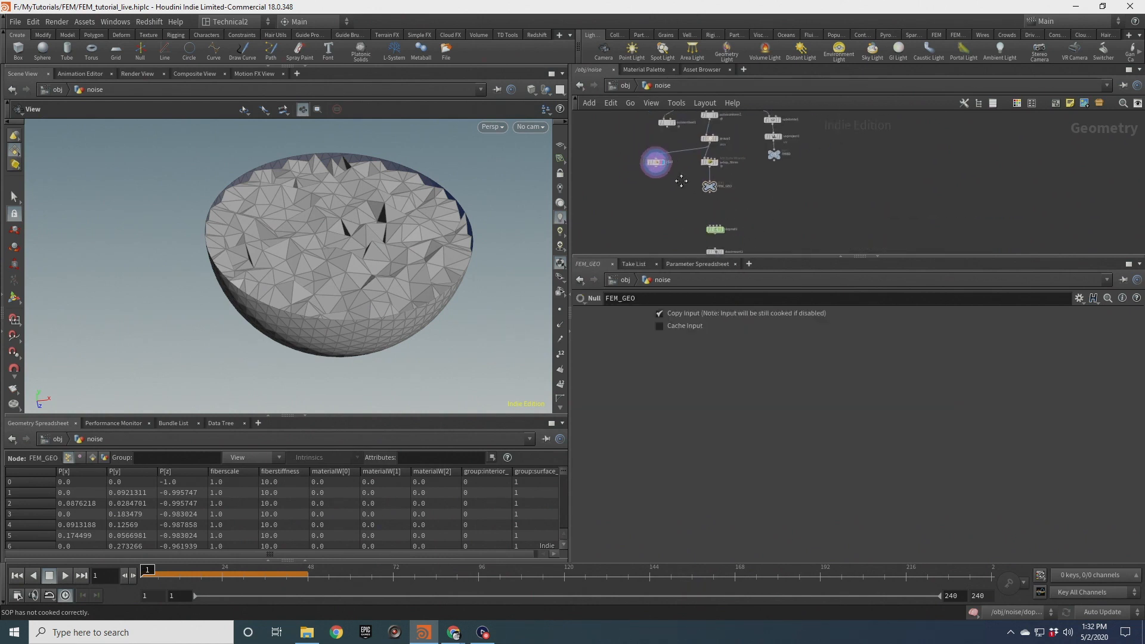
middle_click_drag(791, 215, 790, 187)
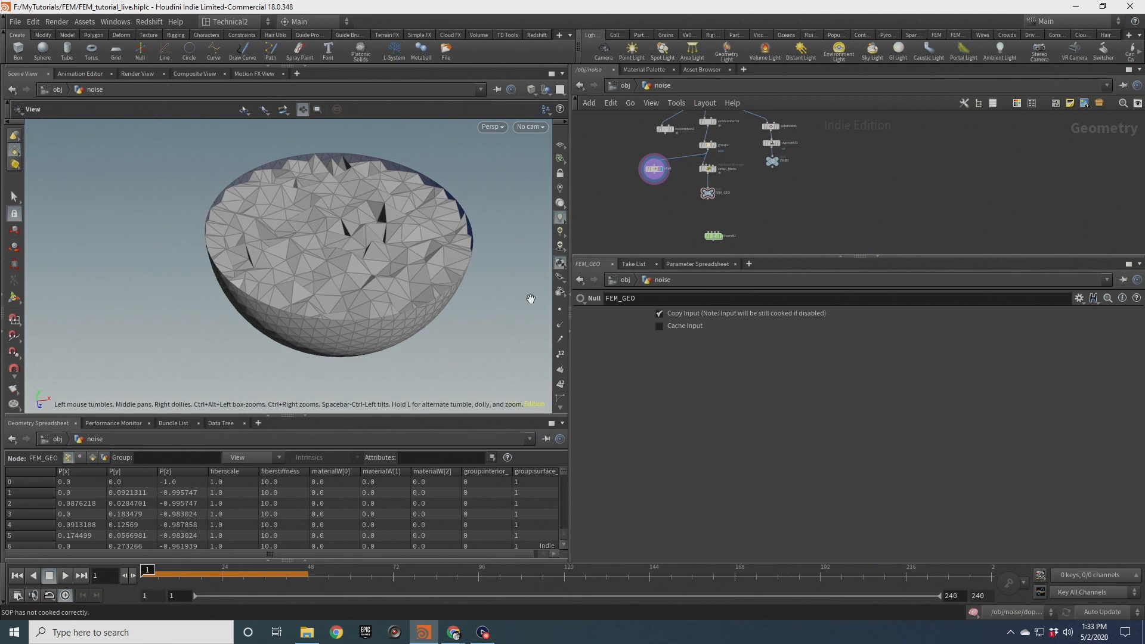
left_click_drag(671, 220, 757, 249)
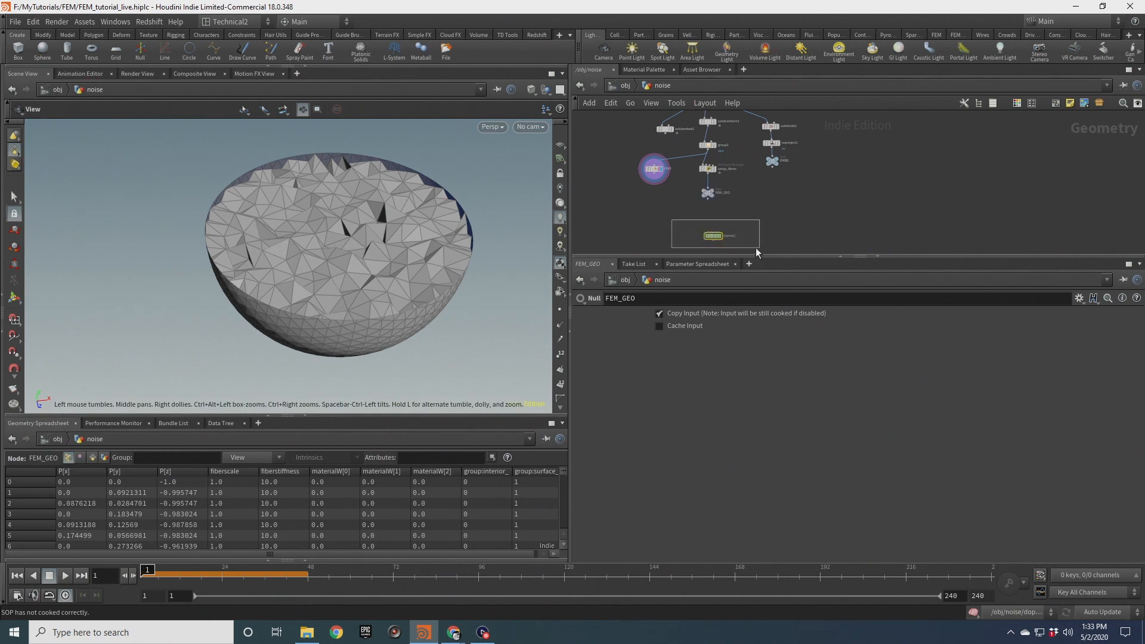
Enter dopnet1, save the scene and move solidobject1 aside in the DOP network
double_click(714, 235)
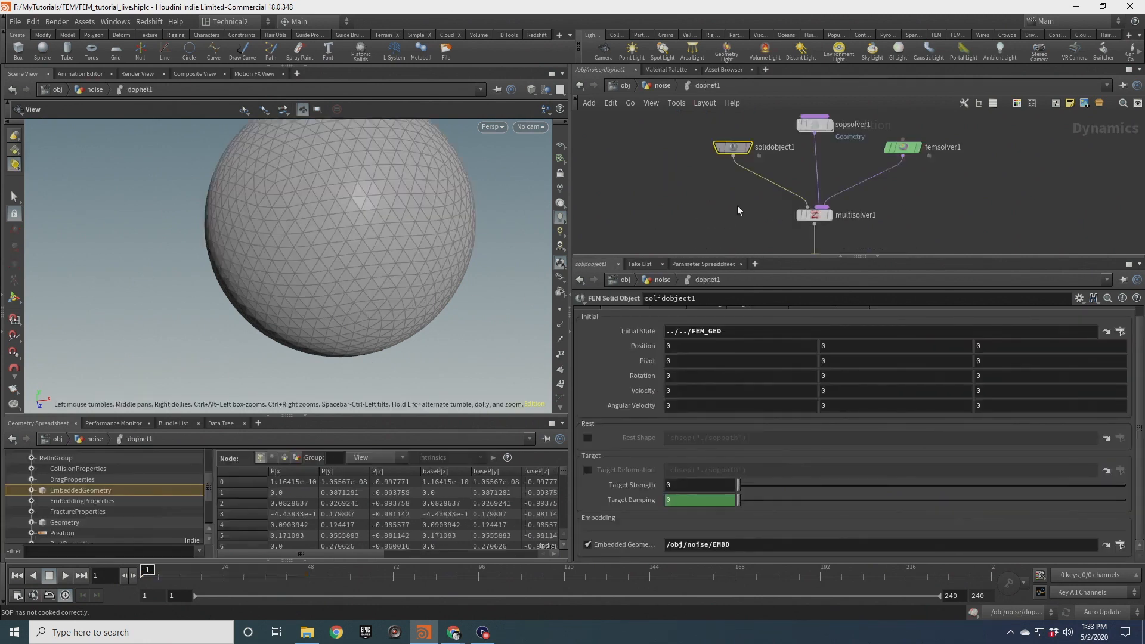
key("ctrl+s")
middle_click_drag(721, 197, 756, 234)
left_click_drag(775, 185, 618, 183)
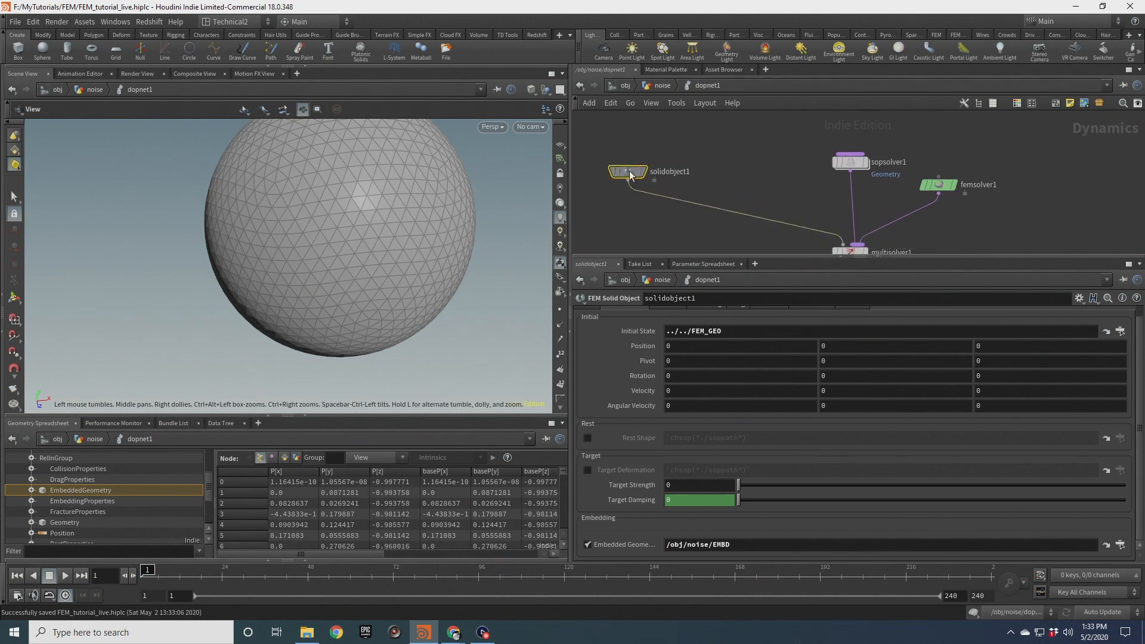
Add an FEM Hybrid Object node next to solidobject1 in the DOP network
key("Tab")
type("hyb")
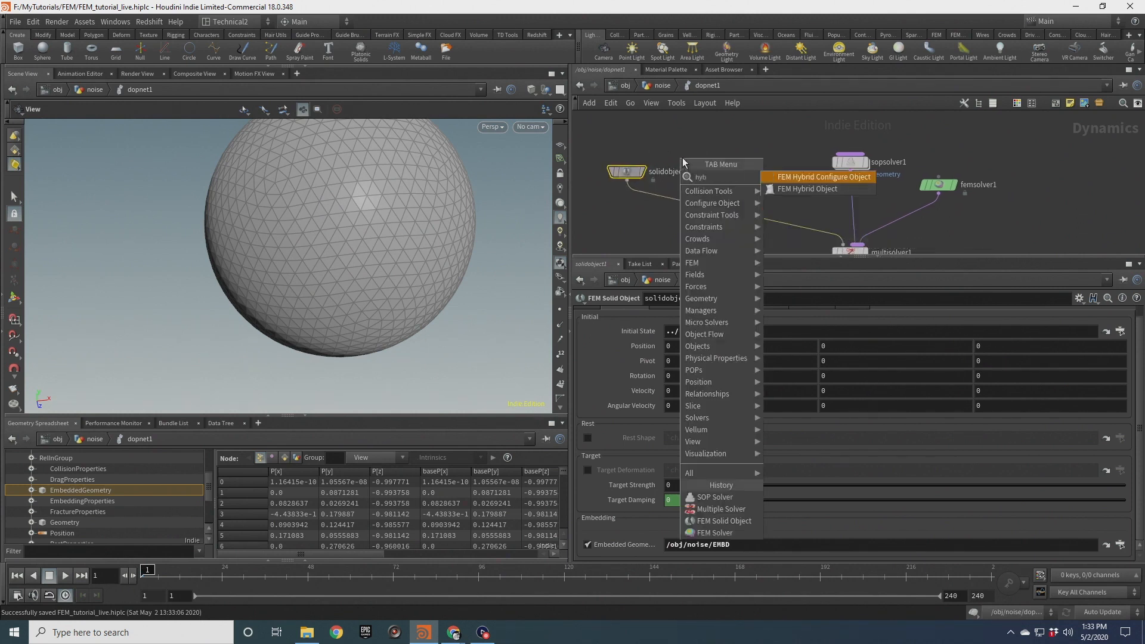
key("Down")
key("Return")
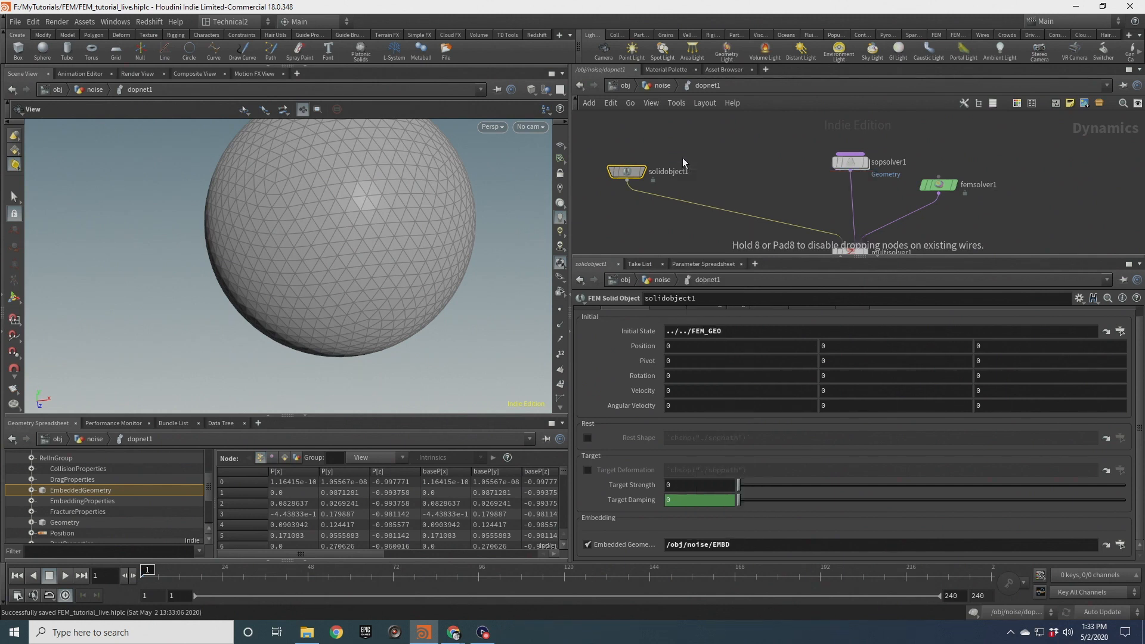
left_click(682, 158)
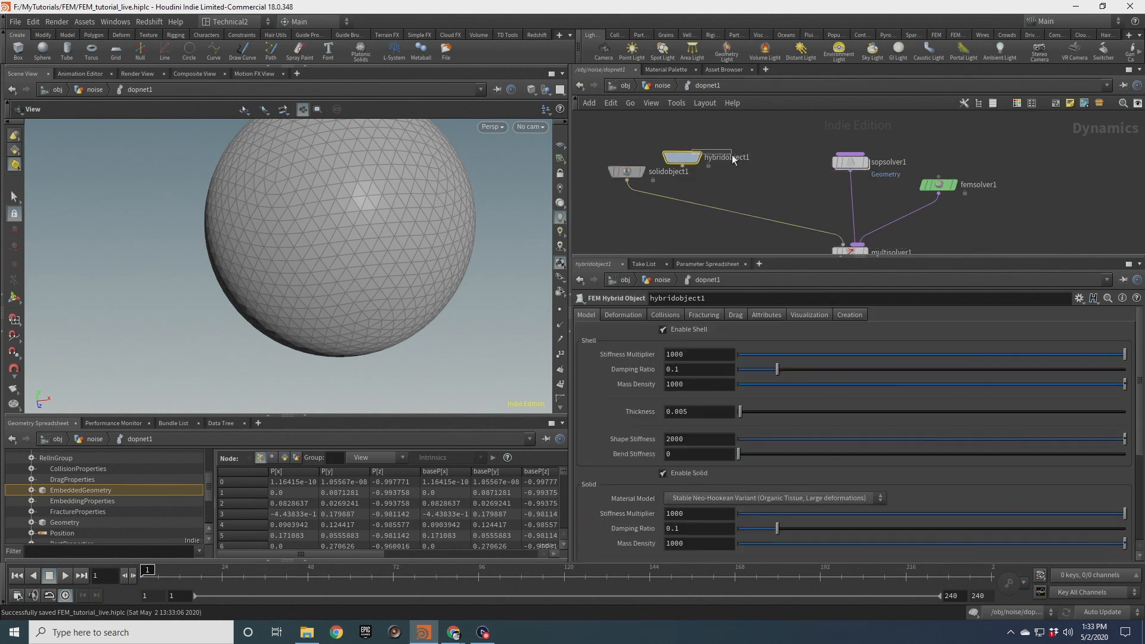
left_click_drag(681, 158, 723, 163)
left_click_drag(710, 118, 760, 195)
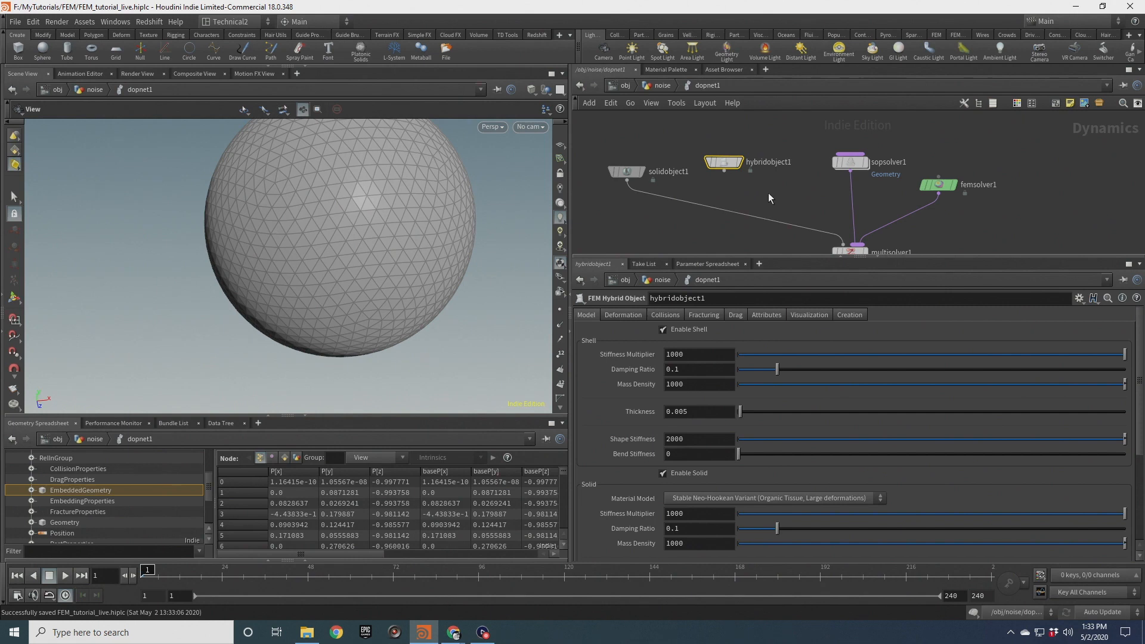
Set hybridobject1's Initial State to /obj/noise/FEM_GEO using the operator chooser
left_click(625, 315)
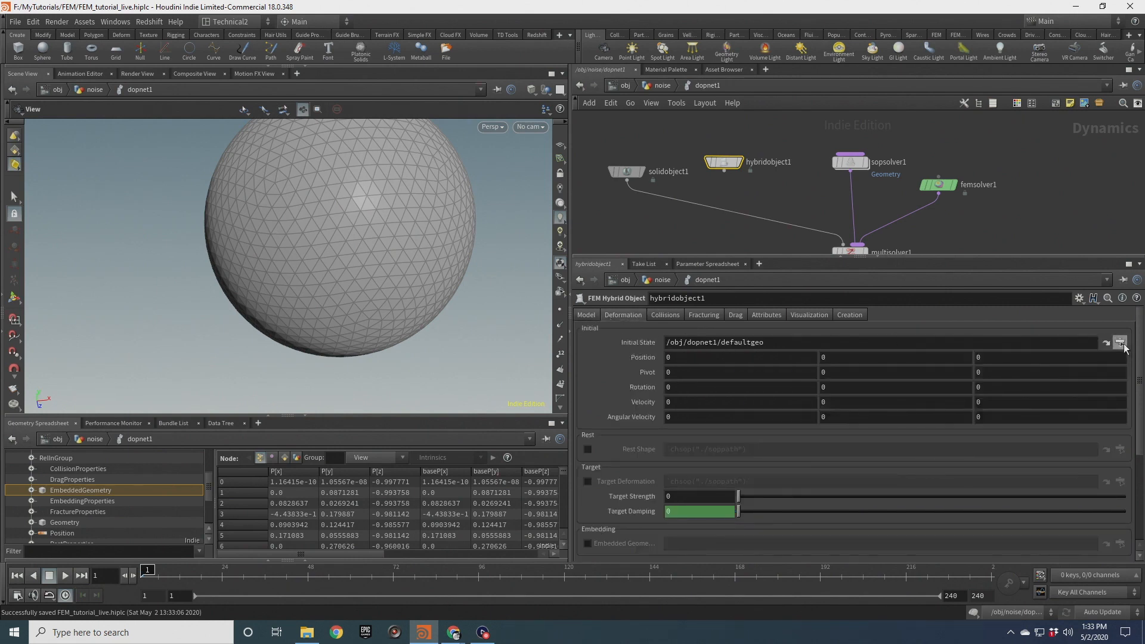
left_click(1121, 343)
left_click(1067, 303)
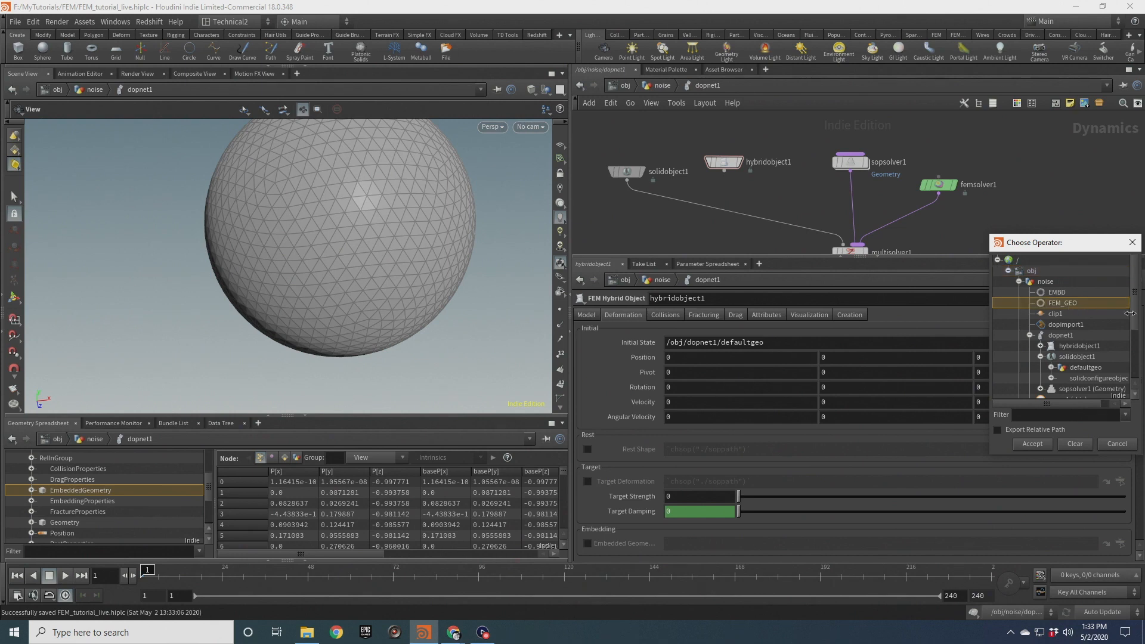
left_click(1032, 445)
left_click_drag(683, 238, 684, 210)
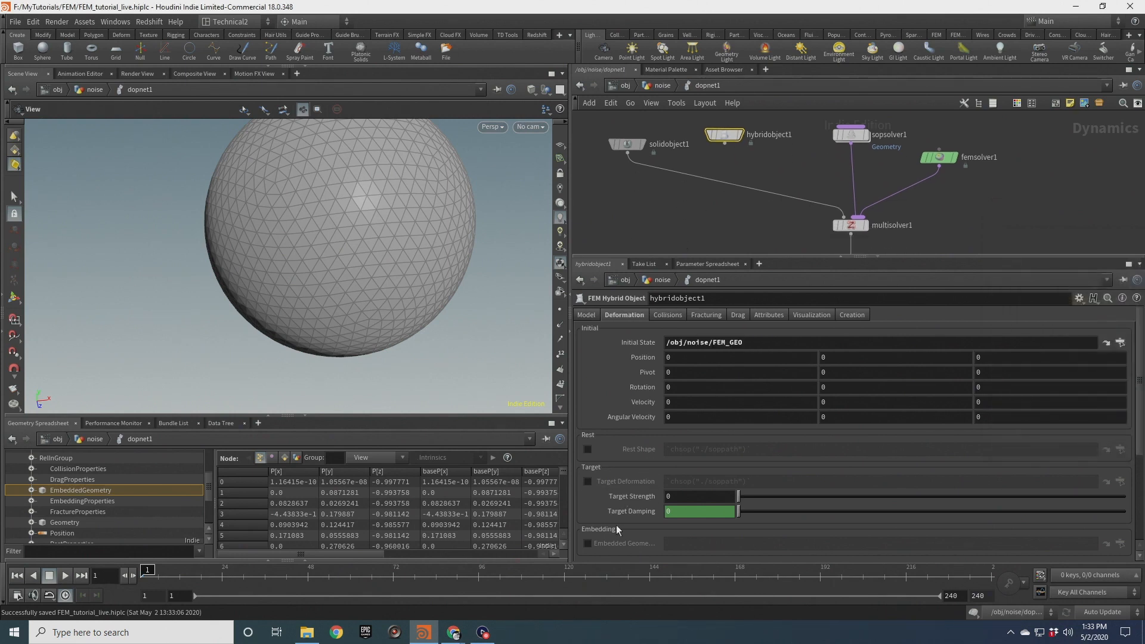
Enable Embedded Geometry on hybridobject1 and point it to /obj/noise/EMBD
left_click(587, 543)
left_click(1120, 543)
left_click(1082, 457)
left_click(1032, 607)
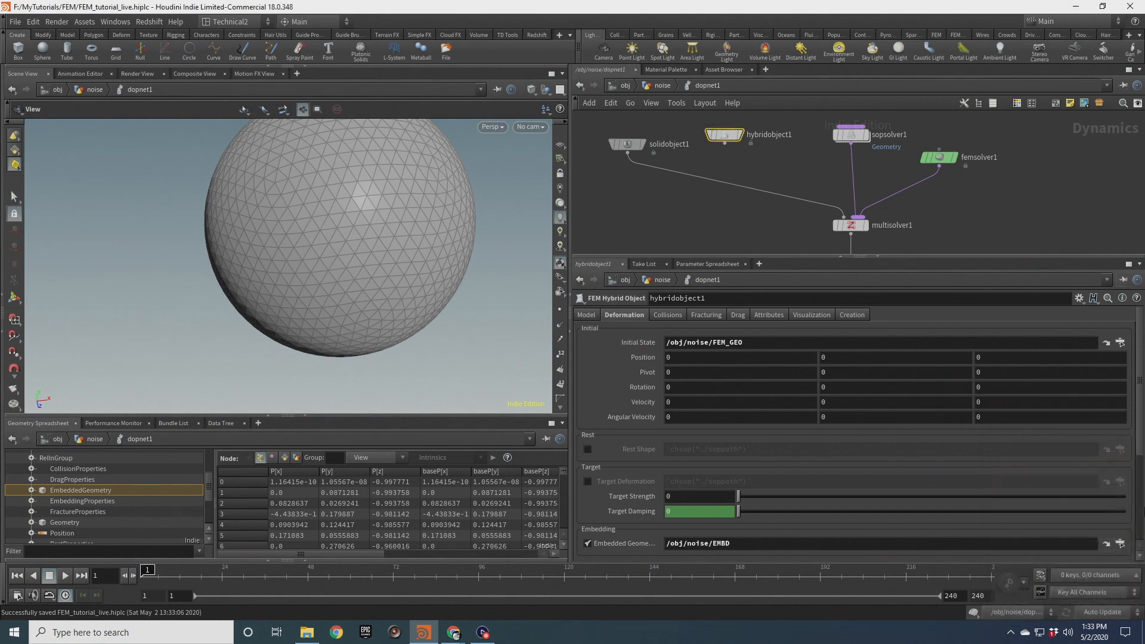
Return to the noise network and inspect the EMBD null node's geometry info and display
left_click(661, 86)
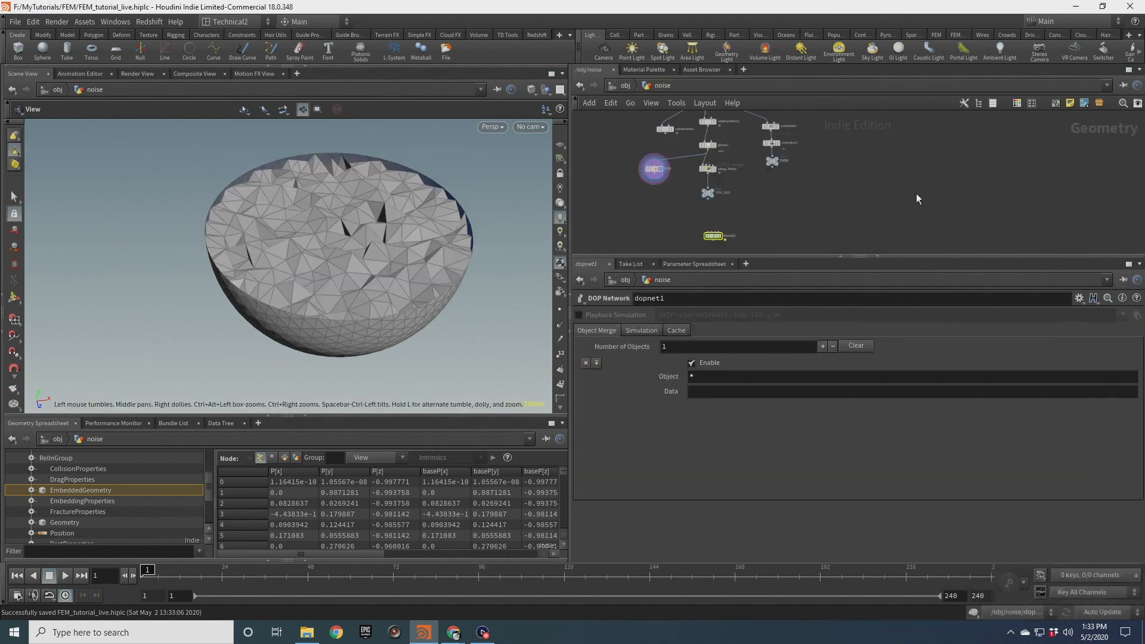
scroll(788, 195, "up", 5)
left_click(774, 166)
middle_click(775, 168)
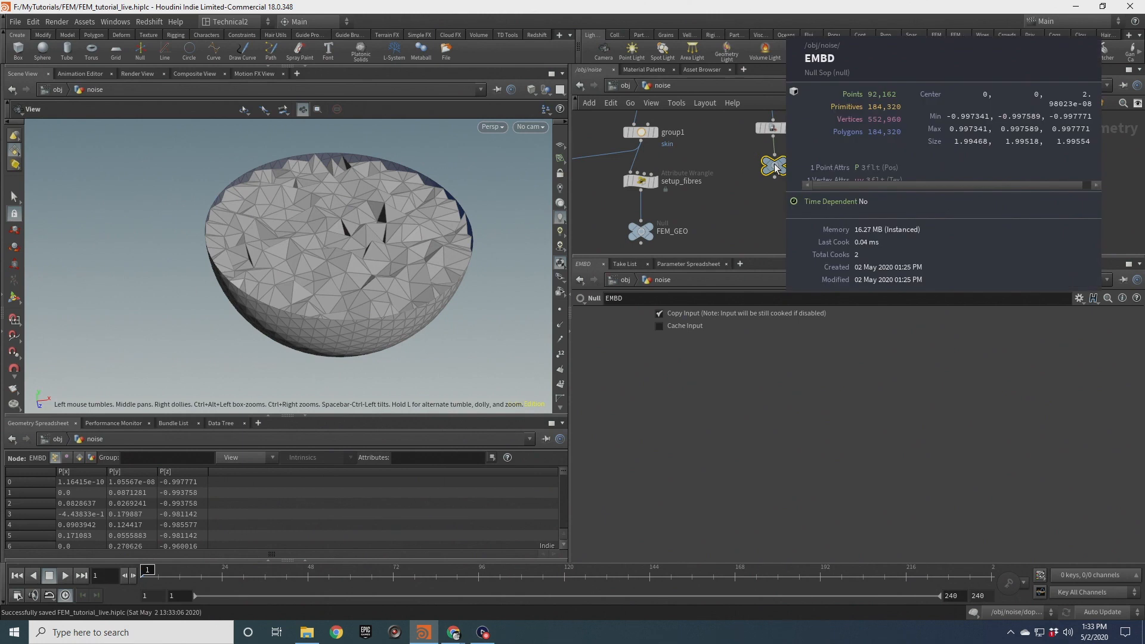
middle_click_drag(736, 153, 743, 190)
middle_click_drag(866, 189, 855, 149)
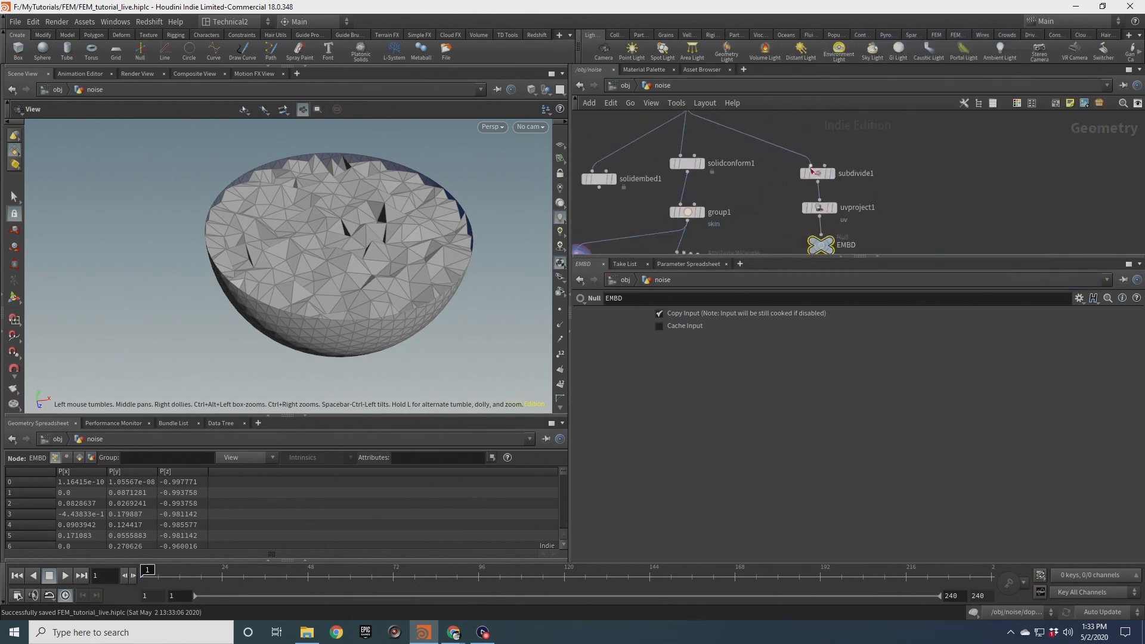
middle_click_drag(759, 222, 759, 167)
left_click(833, 188)
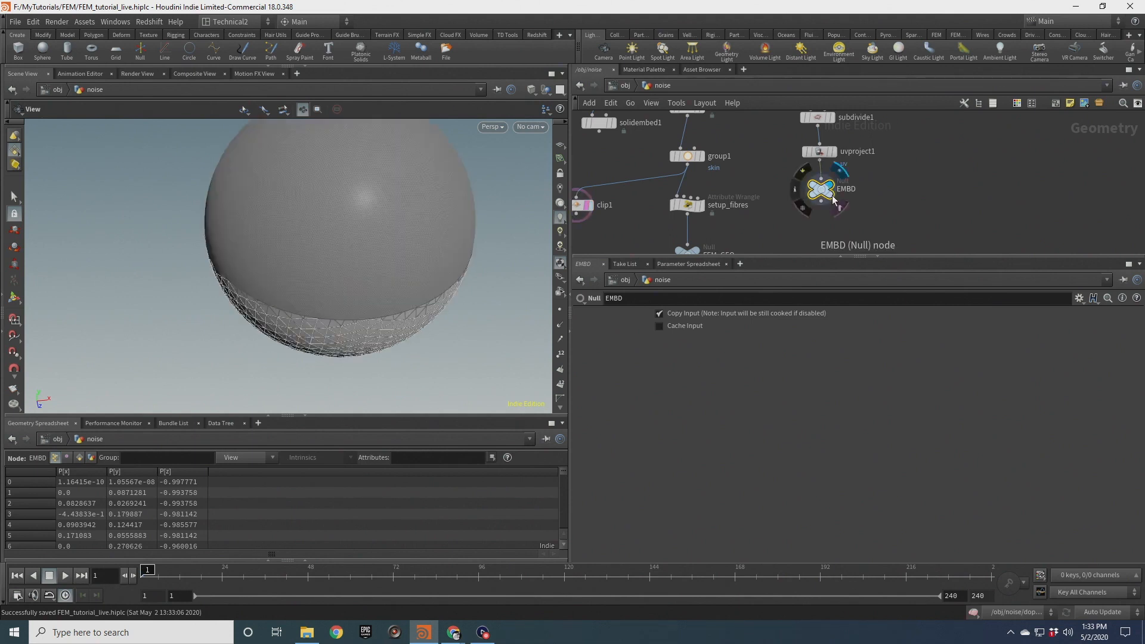
scroll(358, 243, "up", 6)
scroll(366, 227, "down", 10)
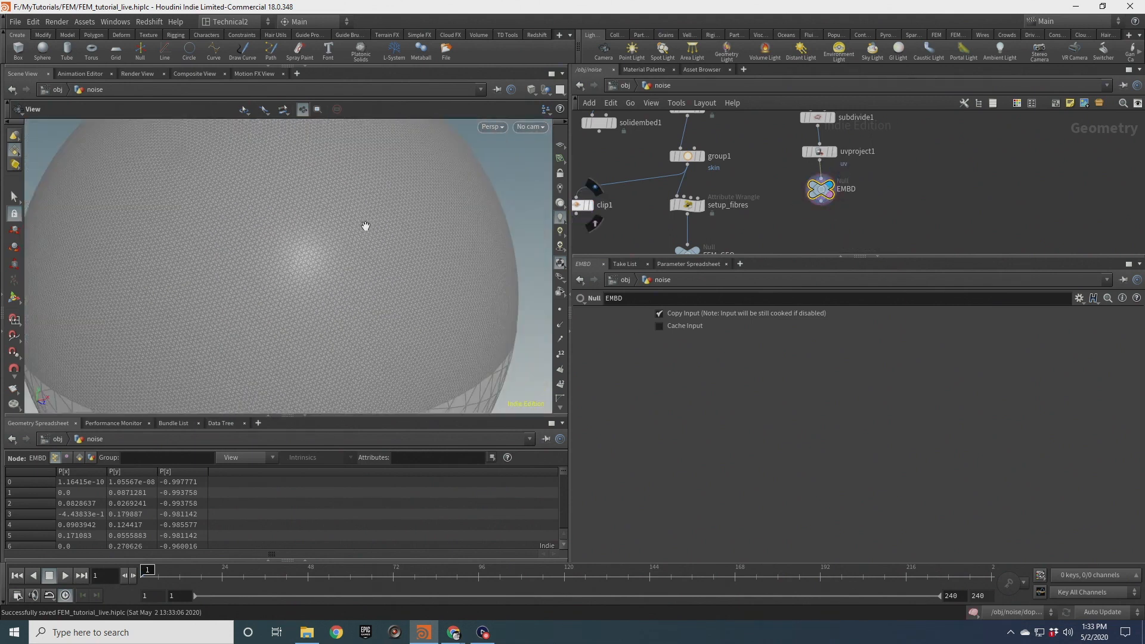
middle_click_drag(810, 238, 792, 159)
scroll(778, 192, "down", 5)
scroll(742, 182, "up", 4)
left_click_drag(721, 148, 813, 195)
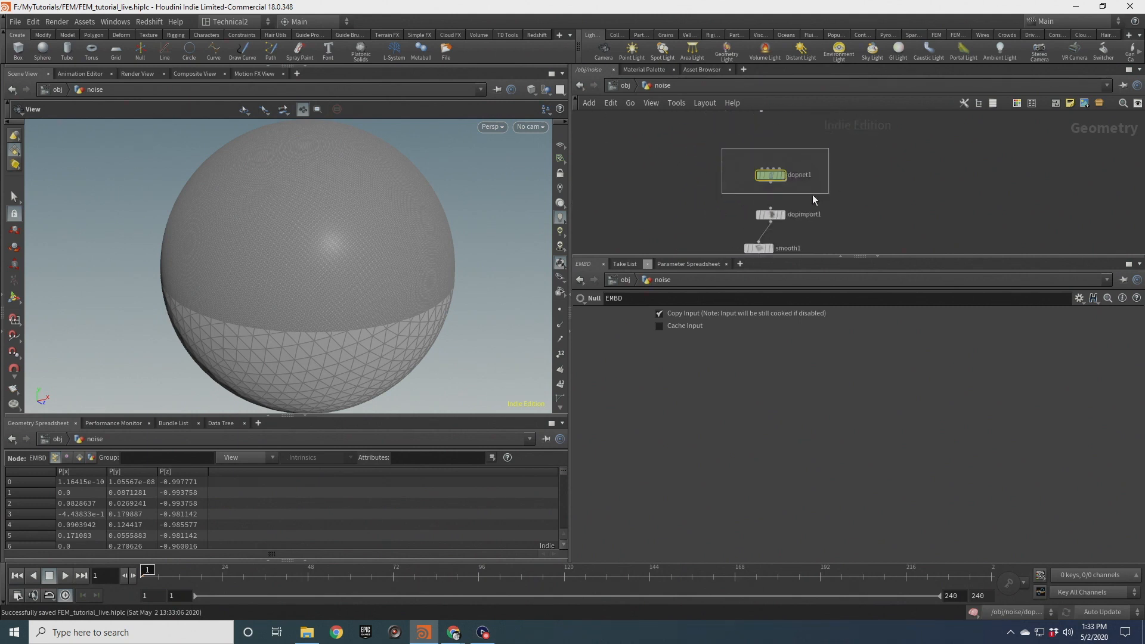
Inside dopnet1, wire hybridobject1 into multisolver1 in place of solidobject1
double_click(771, 176)
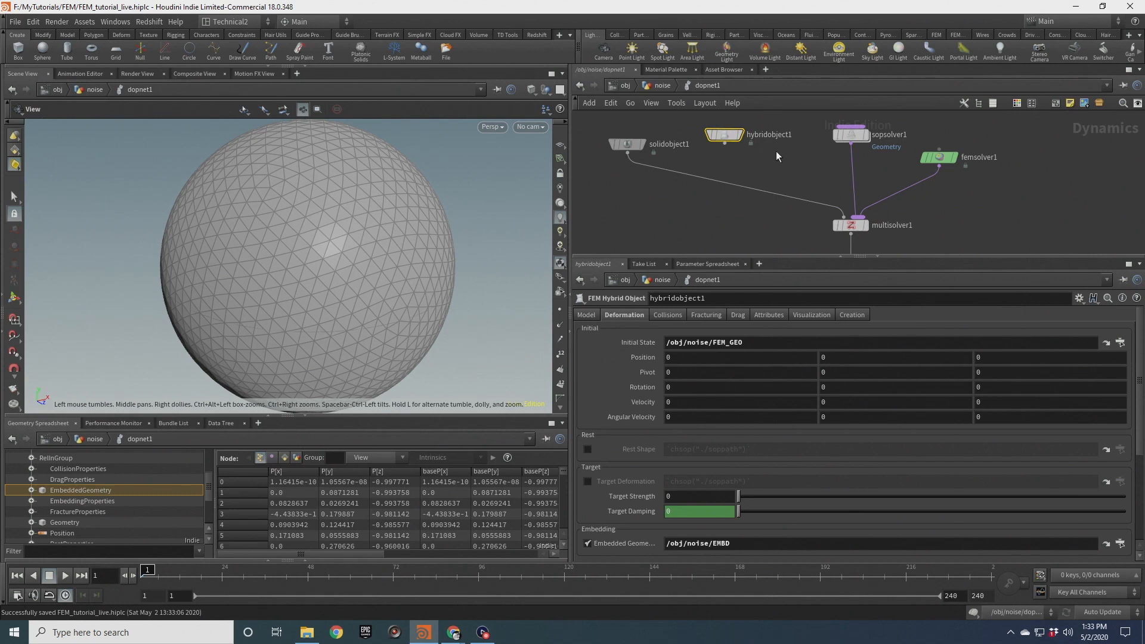
left_click_drag(725, 143, 758, 217)
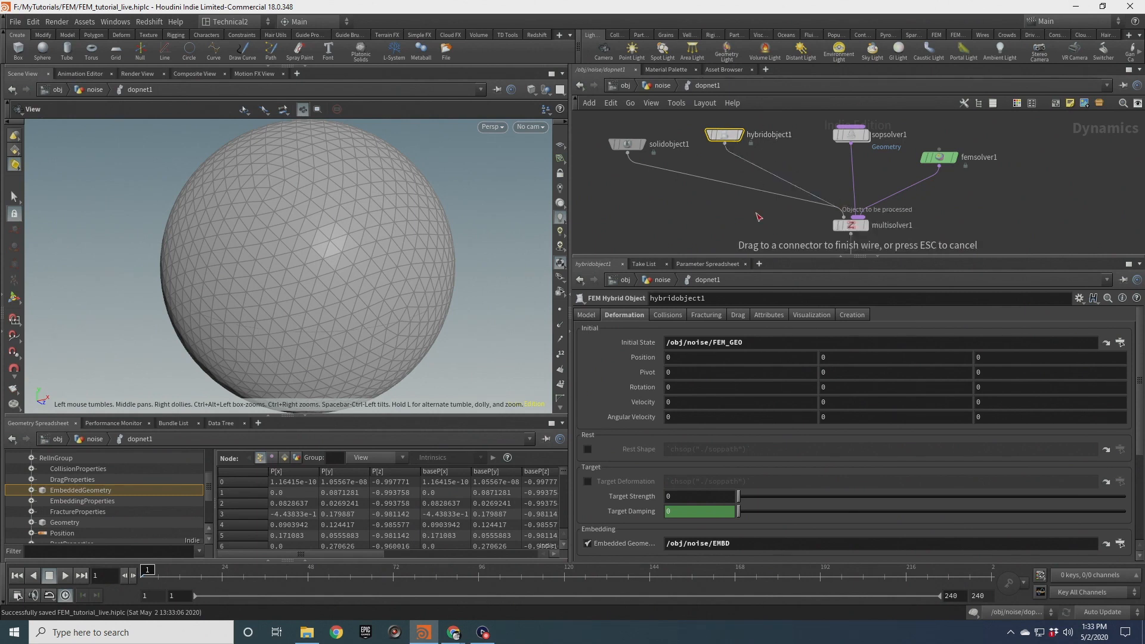
left_click_drag(678, 161, 703, 135)
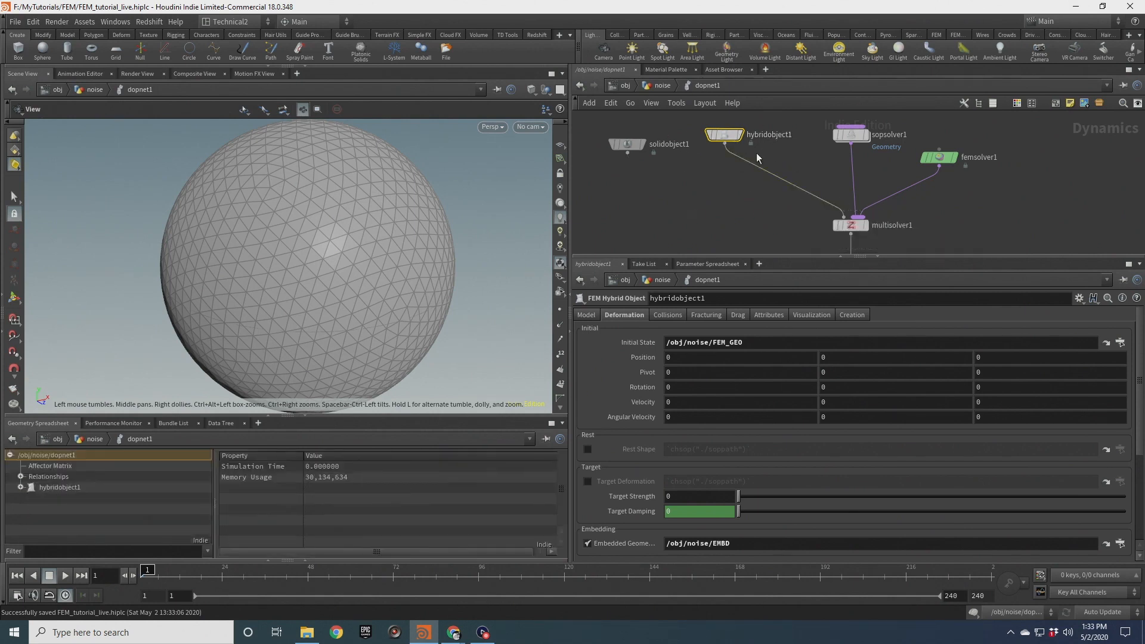
Inside sopsolver1, set attribnoise1's Group to !skin
double_click(849, 140)
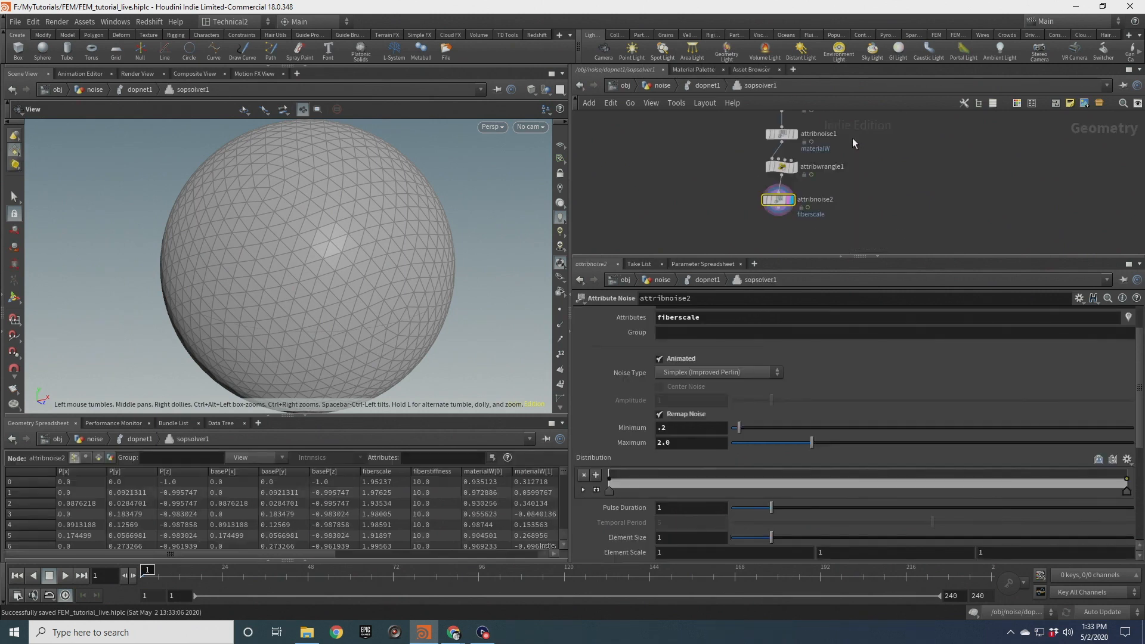
scroll(716, 173, "down", 5)
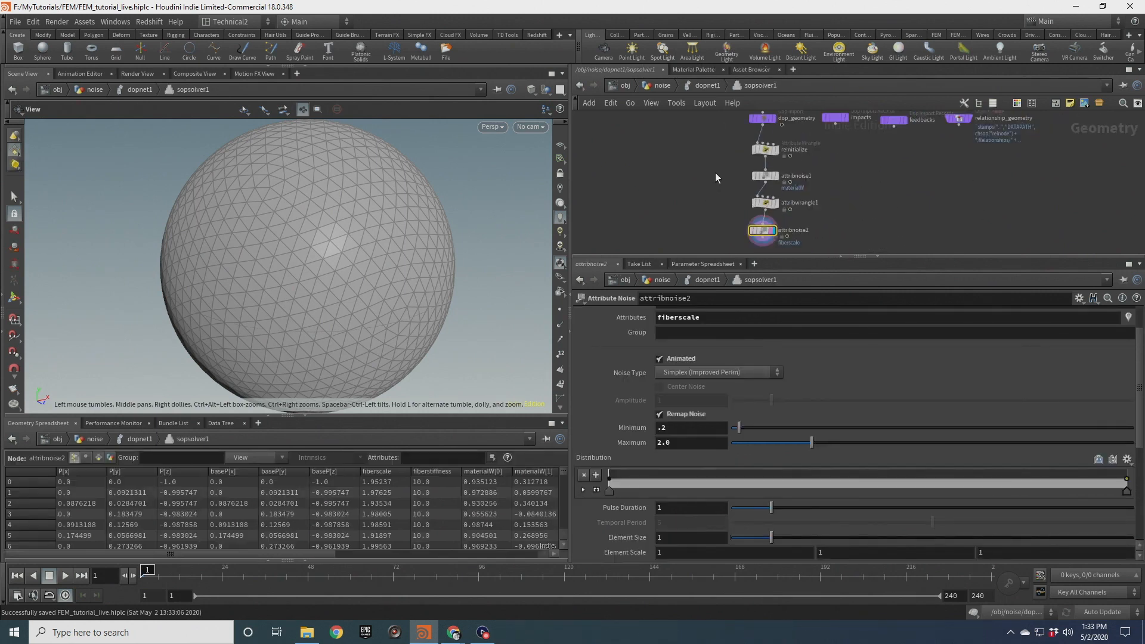
left_click_drag(720, 150, 770, 163)
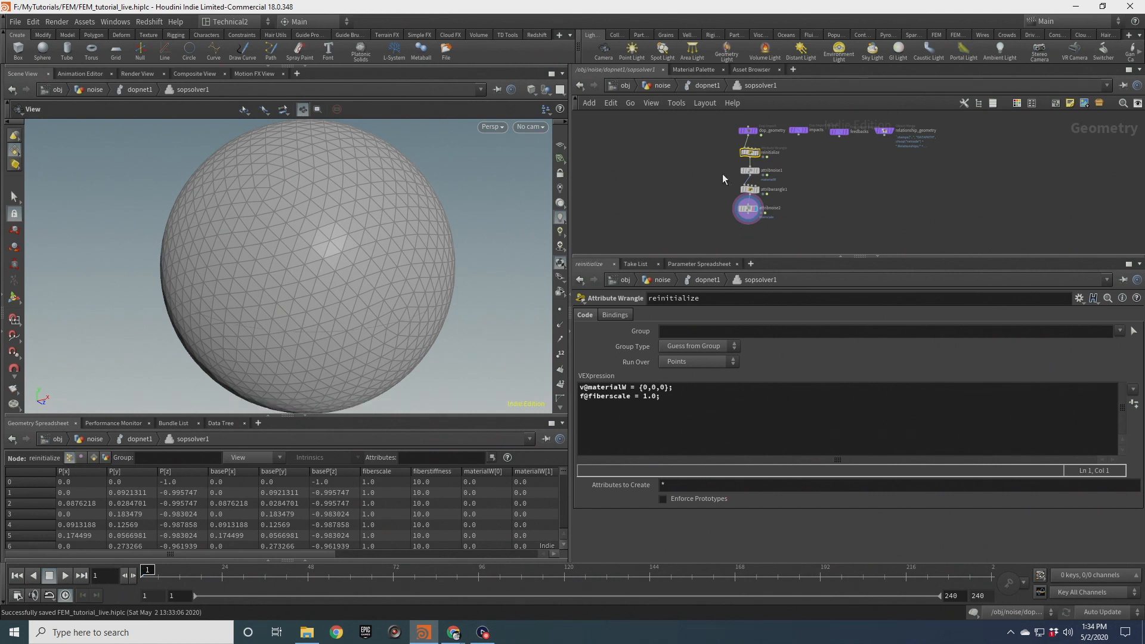
scroll(721, 174, "up", 3)
left_click_drag(724, 158, 770, 176)
left_click(669, 330)
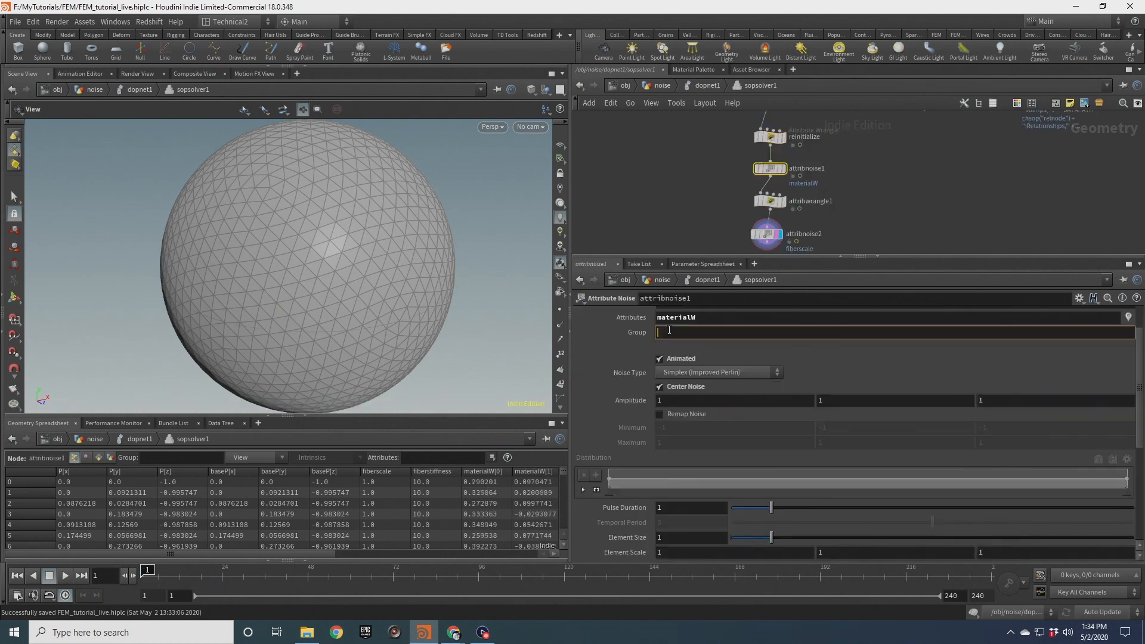
type("!skin")
Set attribwrangle1's Group to !skin
left_click(769, 201)
left_click(663, 331)
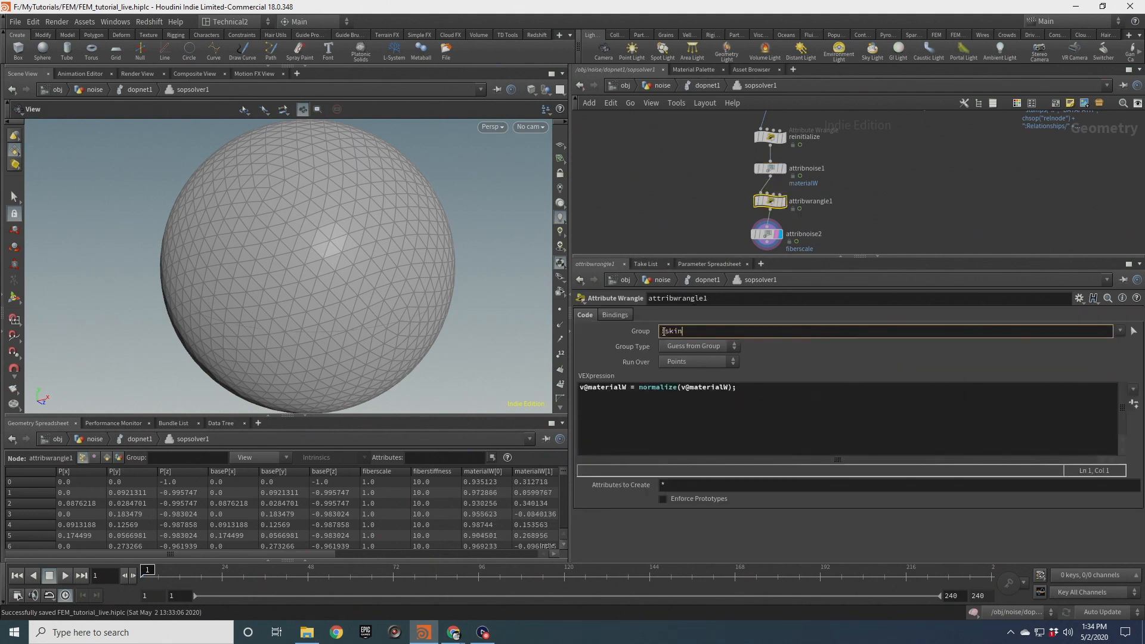
middle_click_drag(731, 240, 733, 198)
Set attribnoise2's Group to !skin
left_click(771, 193)
left_click(678, 333)
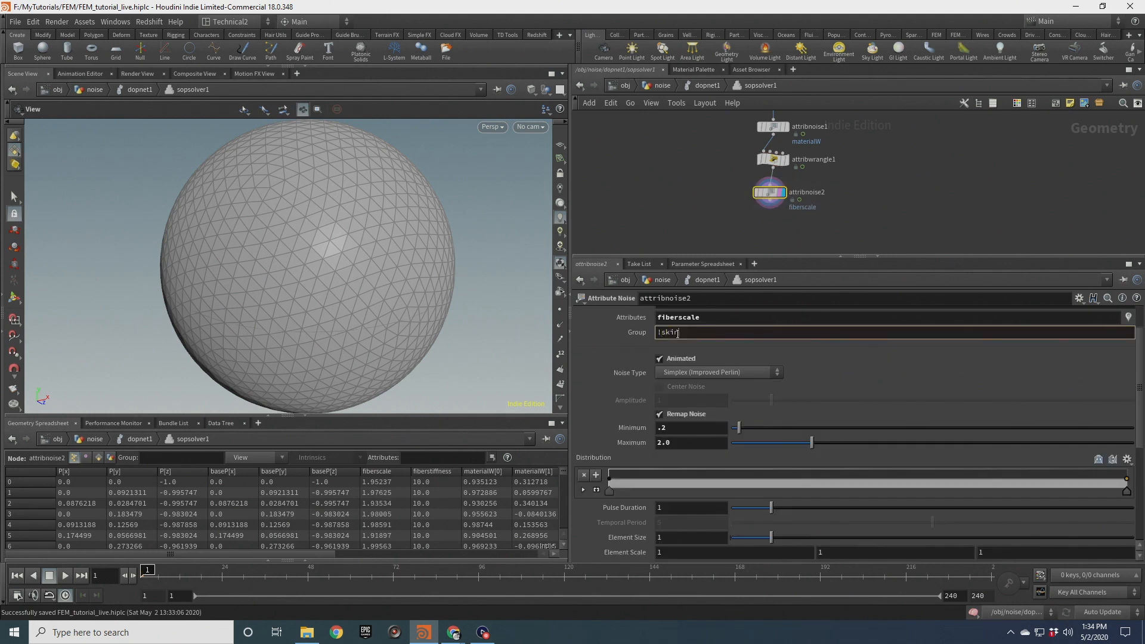
left_click(666, 231)
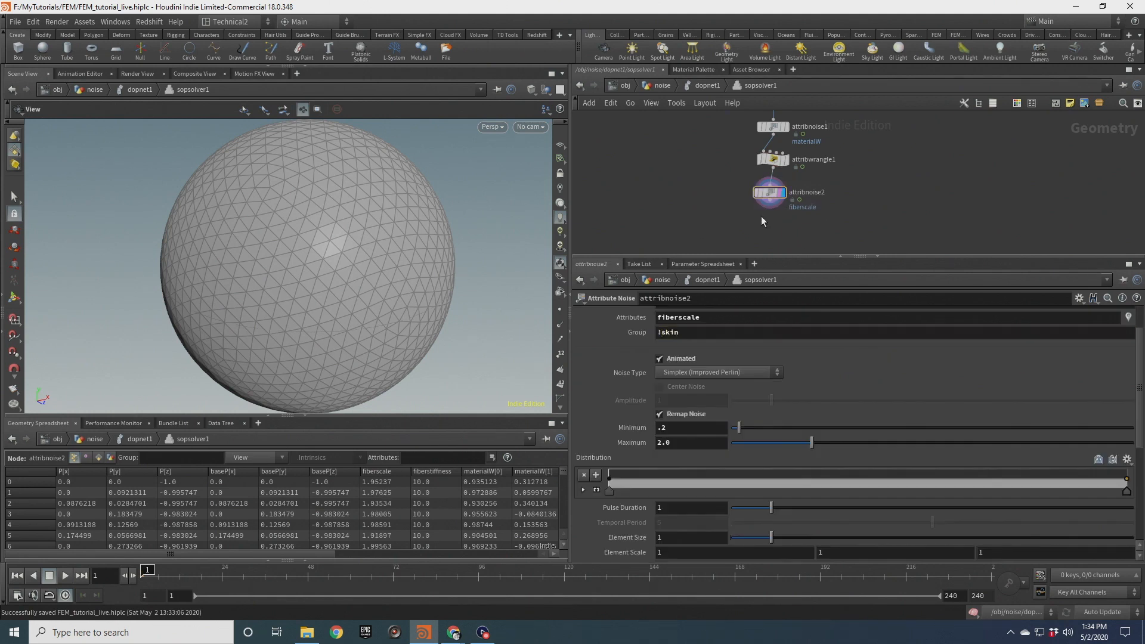
Return to dopnet1, reposition hybridobject1 and review its Model parameters
left_click(702, 85)
left_click(725, 135)
left_click_drag(726, 137, 744, 147)
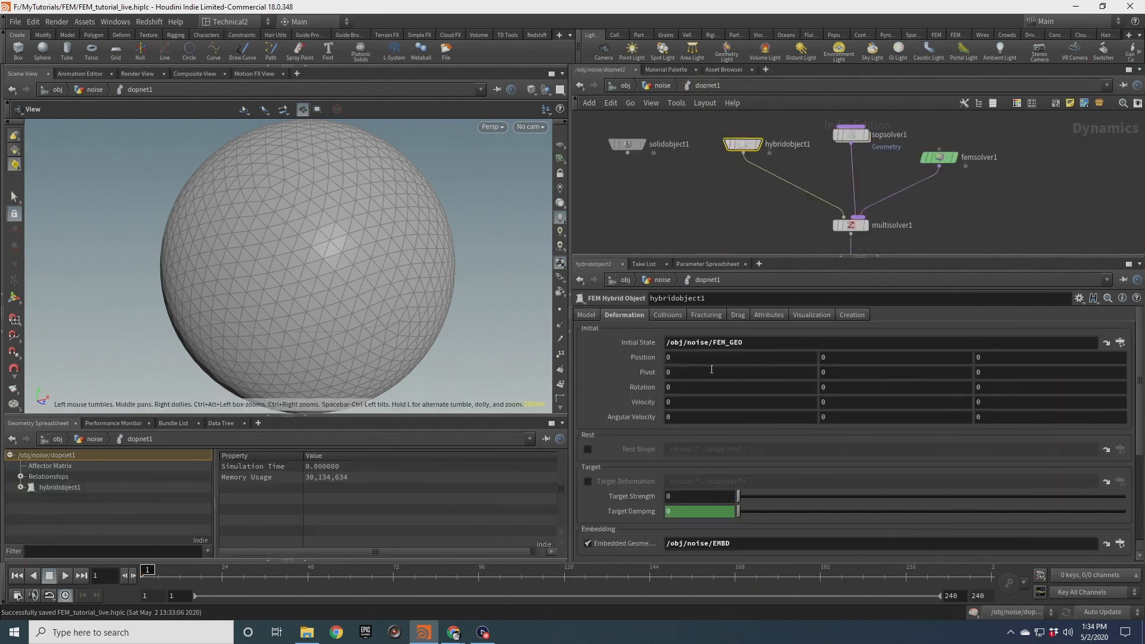
left_click(588, 317)
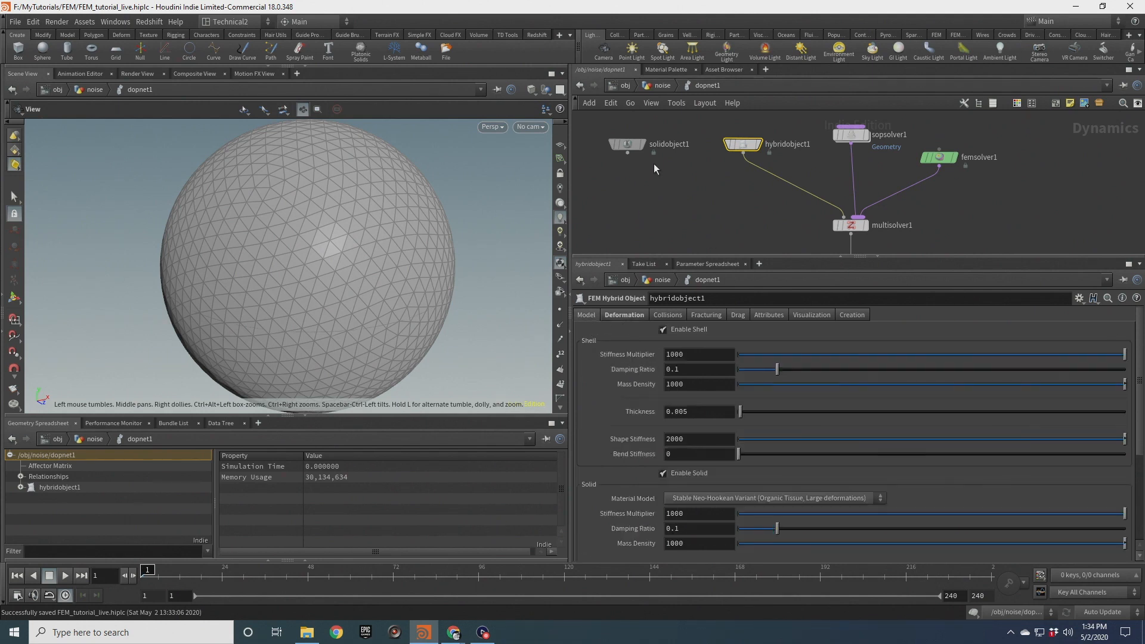
Select solidobject1 and set its Shape Stiffness to 40
left_click_drag(664, 156, 664, 157)
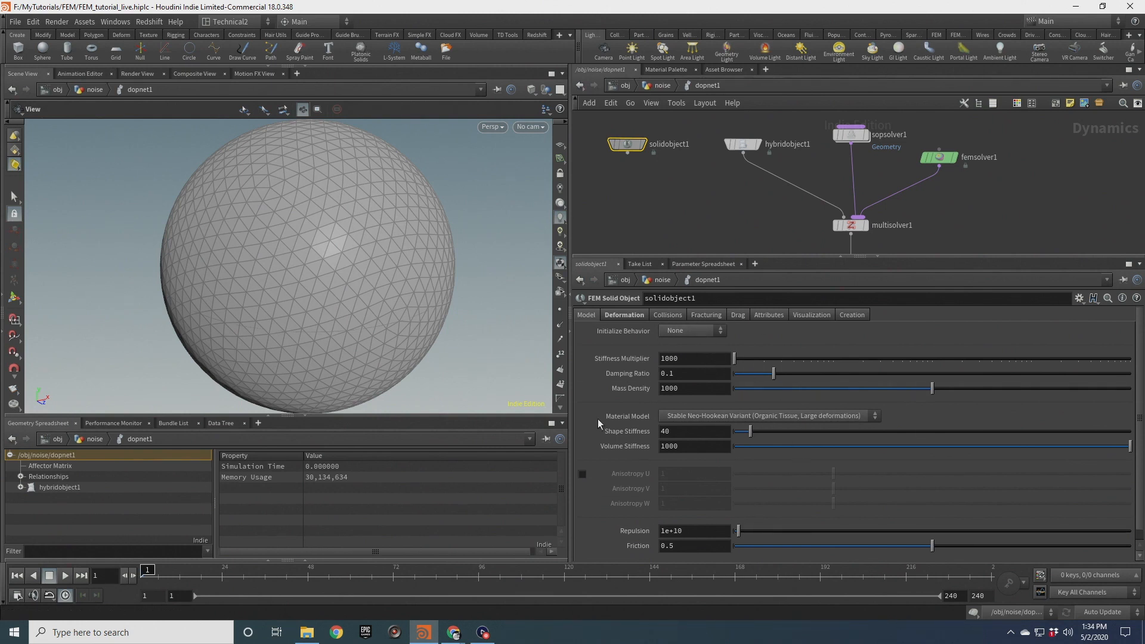
scroll(278, 299, "down", 4)
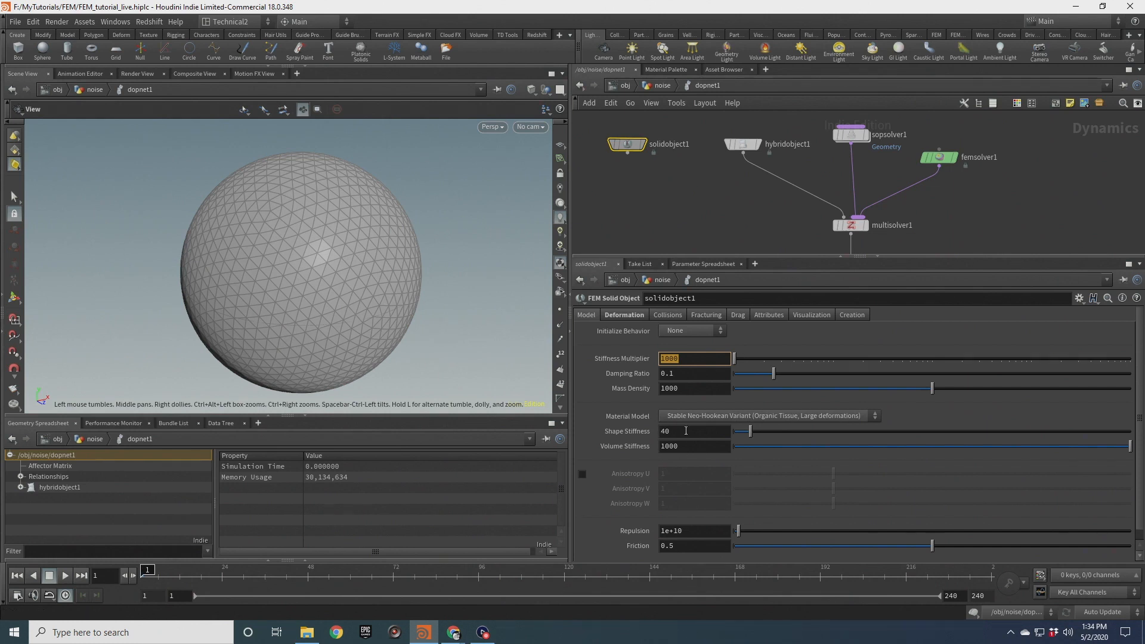
left_click(631, 433)
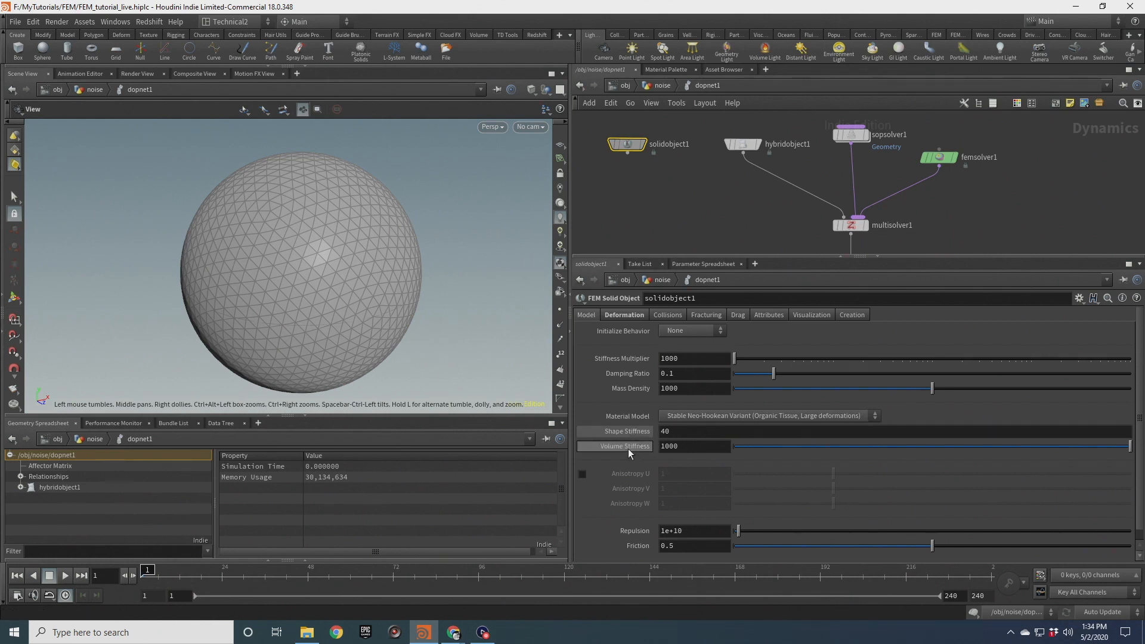
left_click(628, 449)
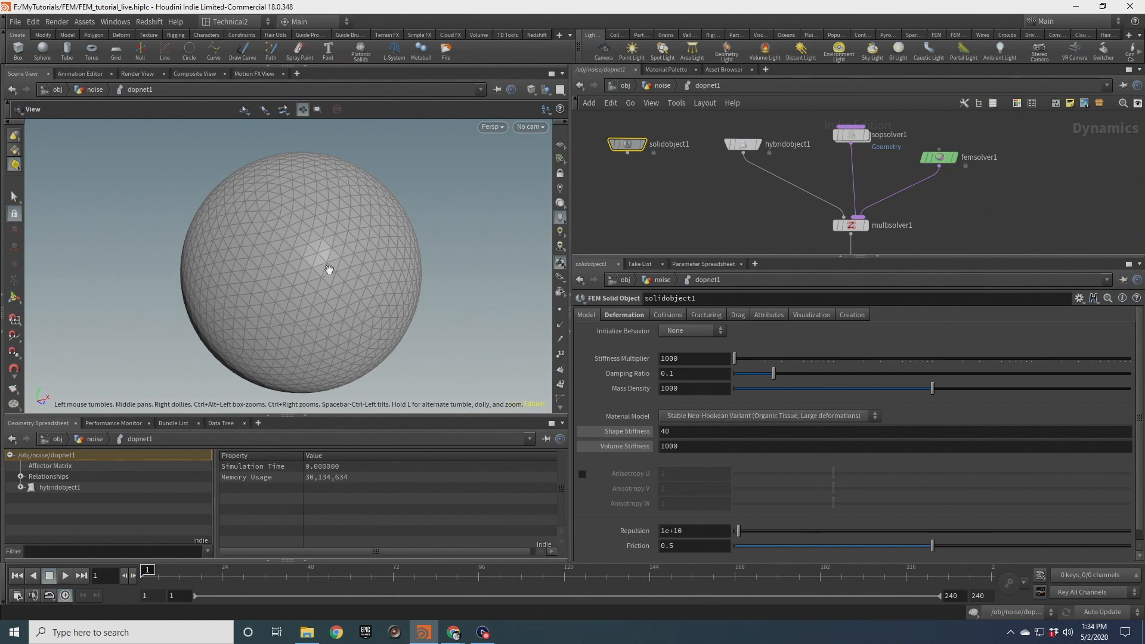
left_click(664, 430)
type("40")
key("Tab")
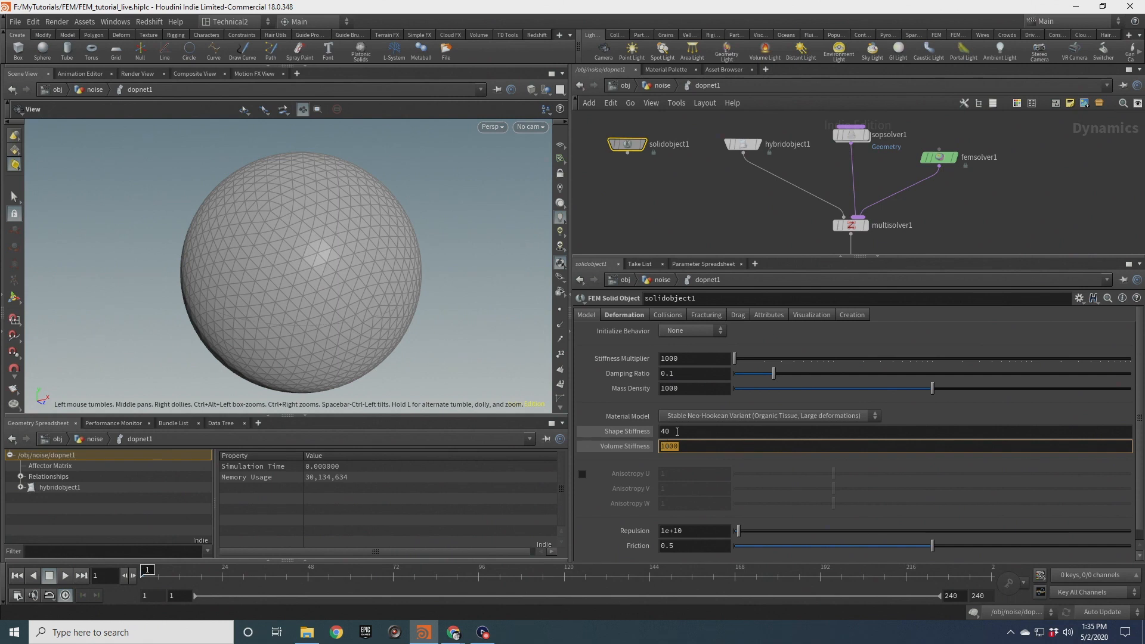
mouse_move(363, 224)
left_mouse_down()
mouse_move(360, 233)
mouse_move(340, 201)
mouse_move(366, 237)
mouse_move(362, 223)
left_mouse_up()
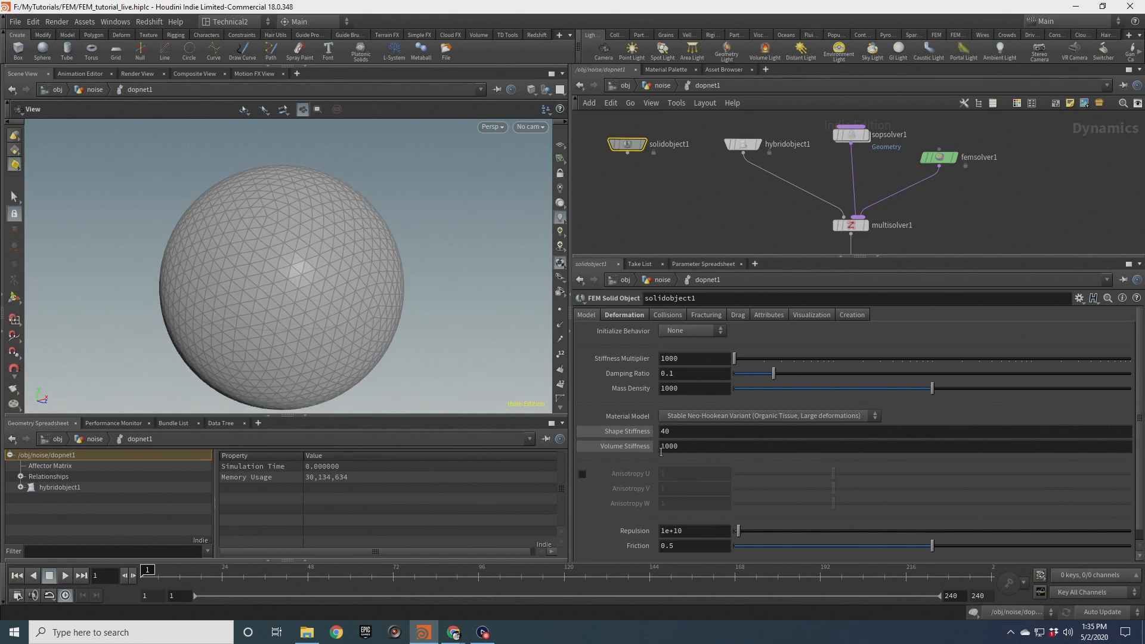
left_click_drag(296, 345, 335, 286)
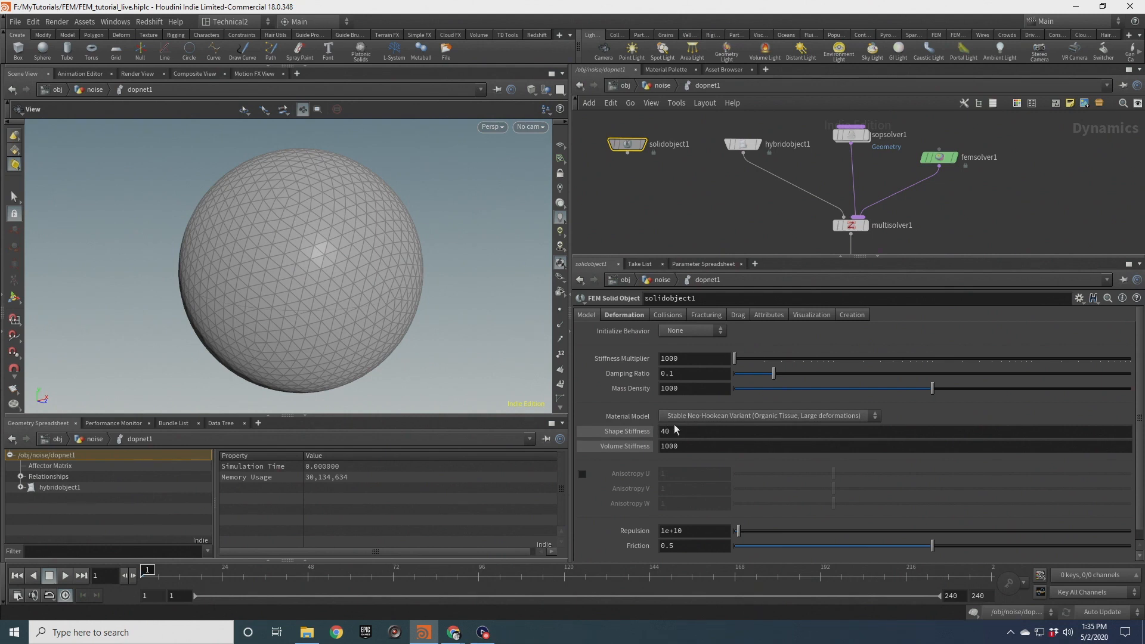
Select hybridobject1 and review its shell and solid stiffness parameters on the Deformation tab
left_click(679, 446)
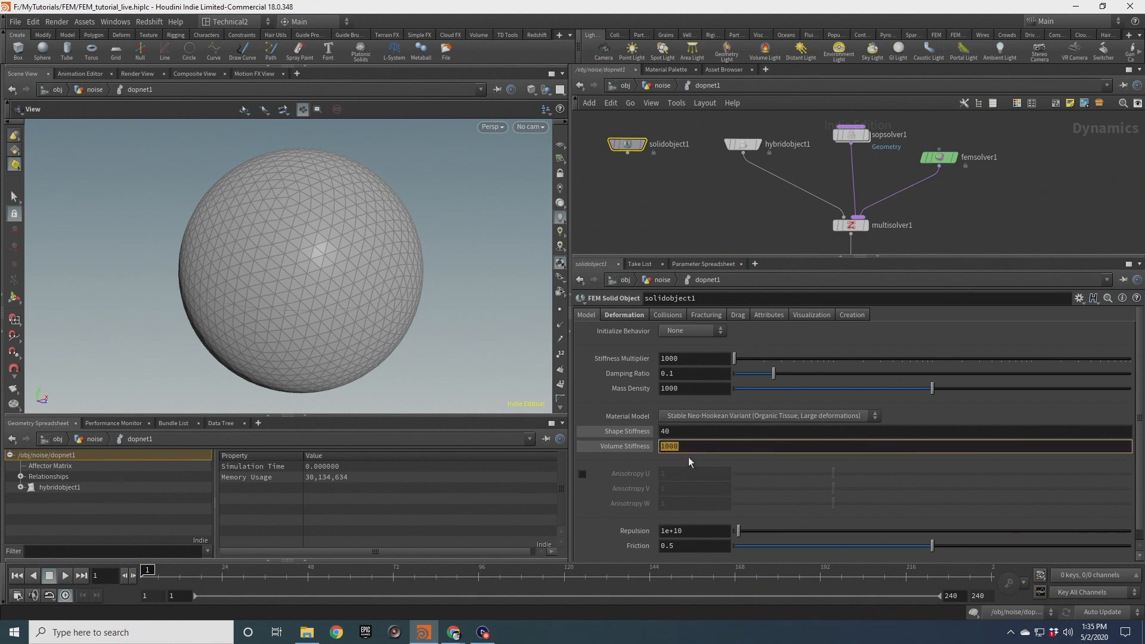
left_click(687, 227)
middle_click_drag(771, 203, 702, 221)
left_click(692, 165)
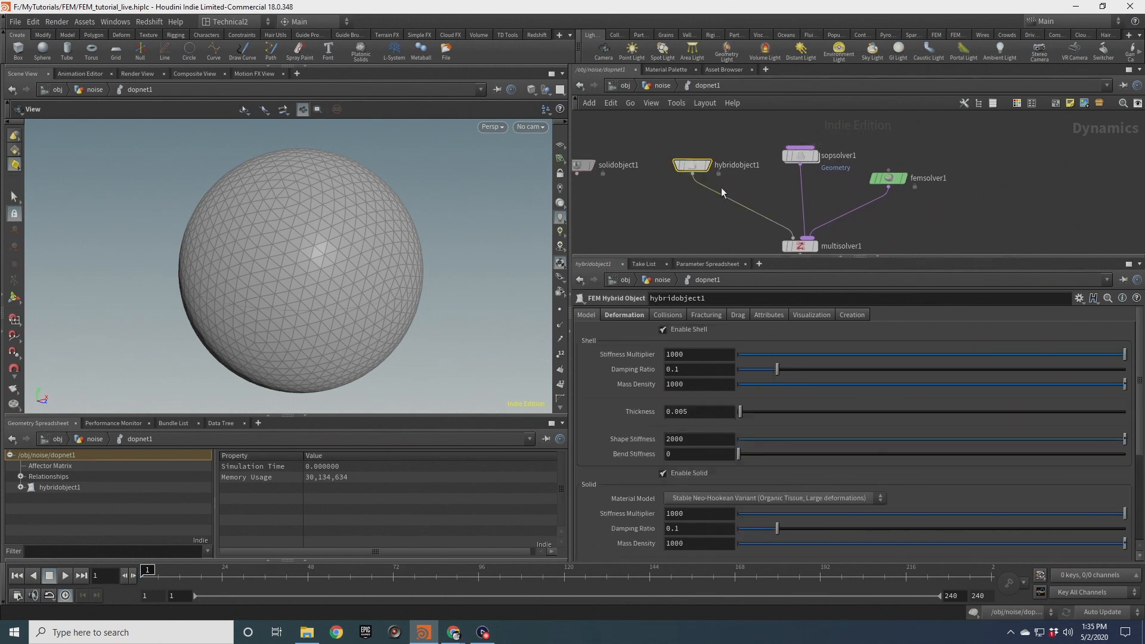
scroll(638, 439, "down", 3)
scroll(638, 432, "up", 3)
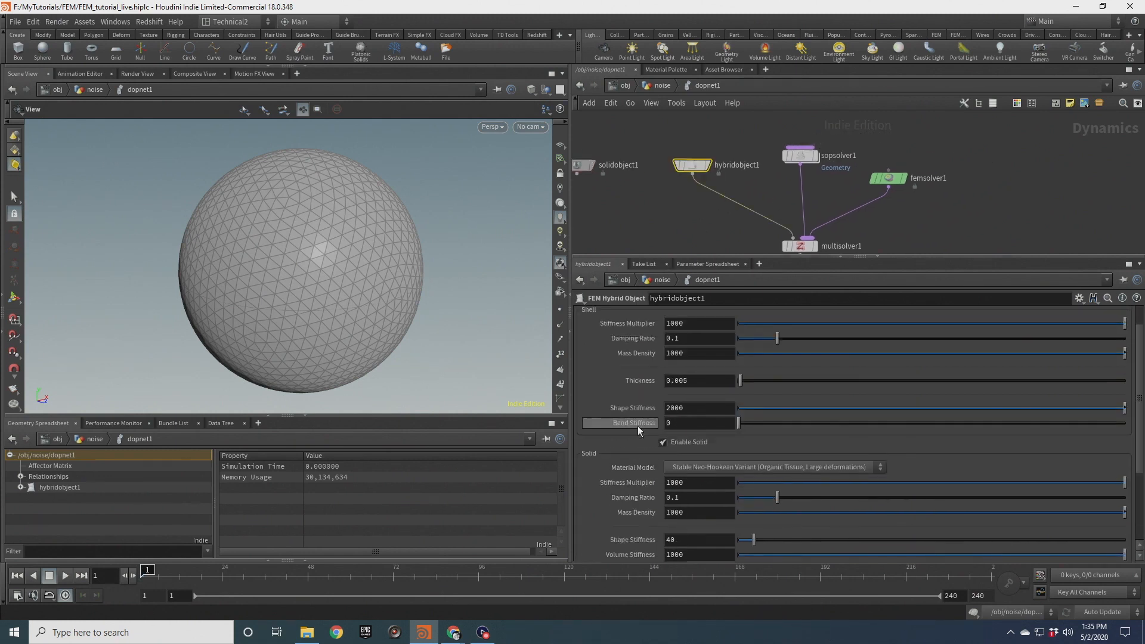
scroll(625, 481, "down", 2)
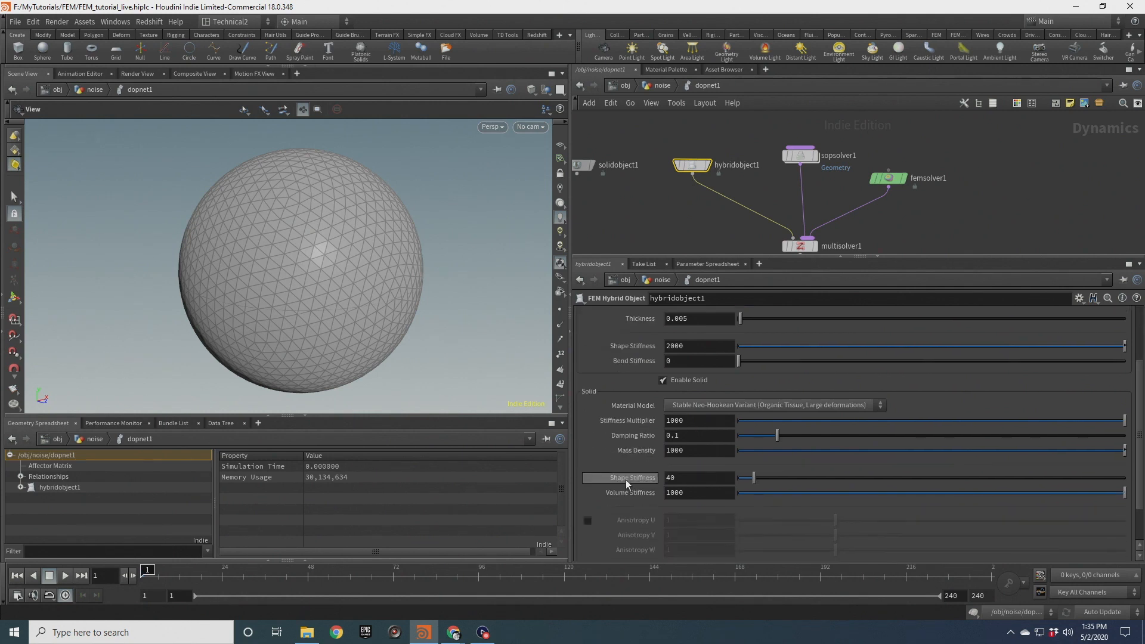
scroll(625, 480, "down", 2)
middle_click_drag(667, 230, 734, 217)
left_click(661, 149)
left_click(763, 151)
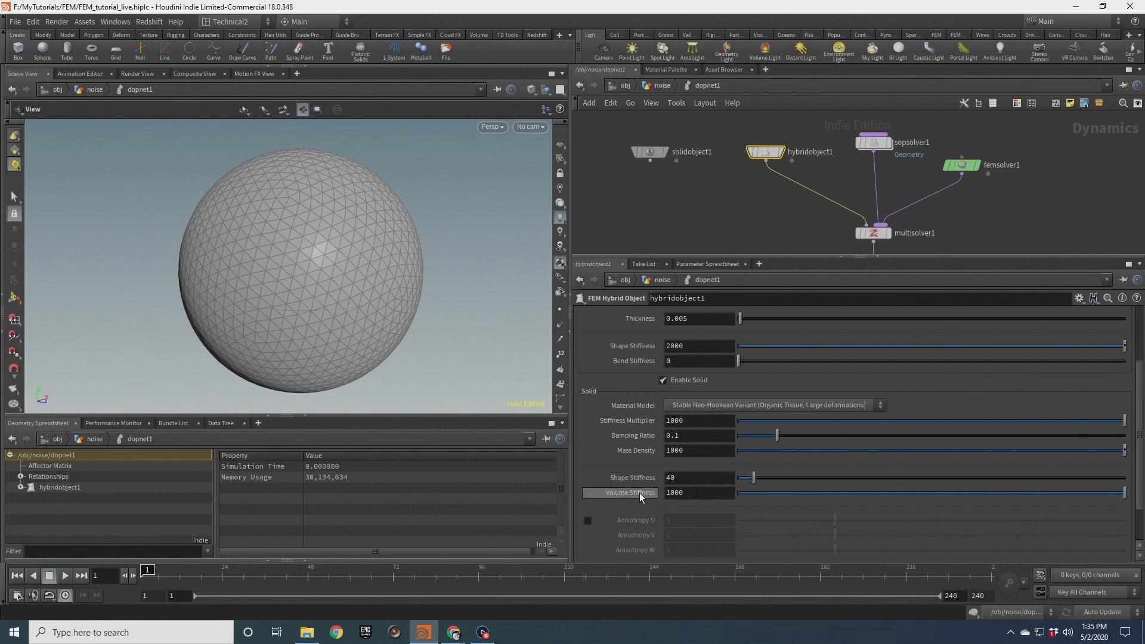
scroll(626, 393, "up", 4)
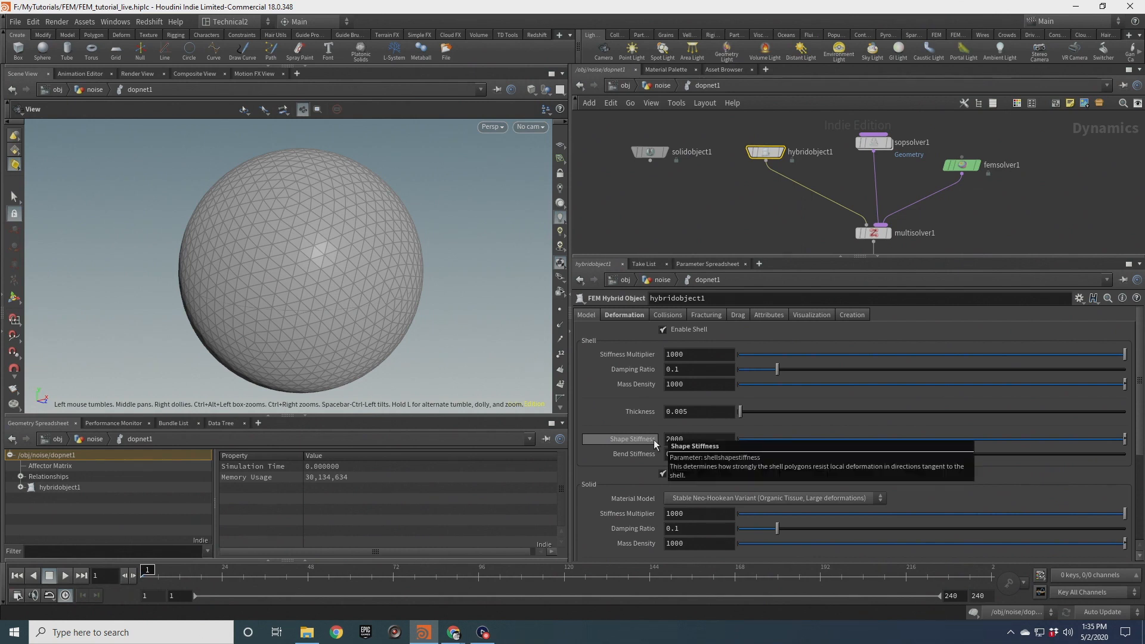
Save the scene file
key("ctrl+s")
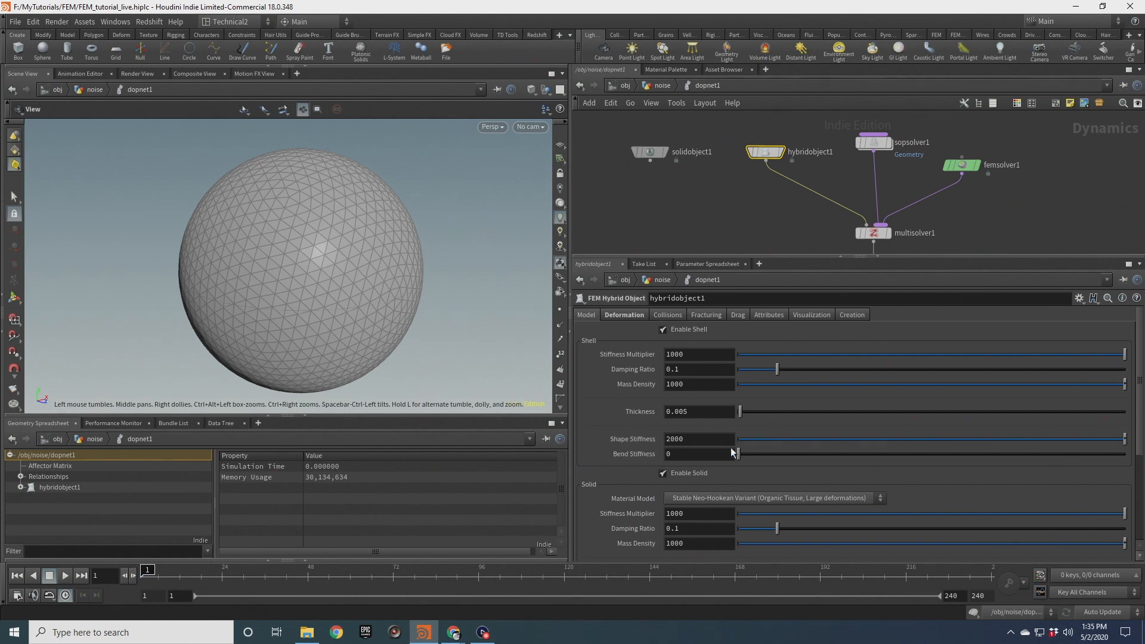
mouse_move(636, 439)
mouse_move(645, 458)
mouse_move(358, 218)
left_mouse_down()
mouse_move(389, 222)
mouse_move(386, 209)
mouse_move(370, 223)
left_mouse_up()
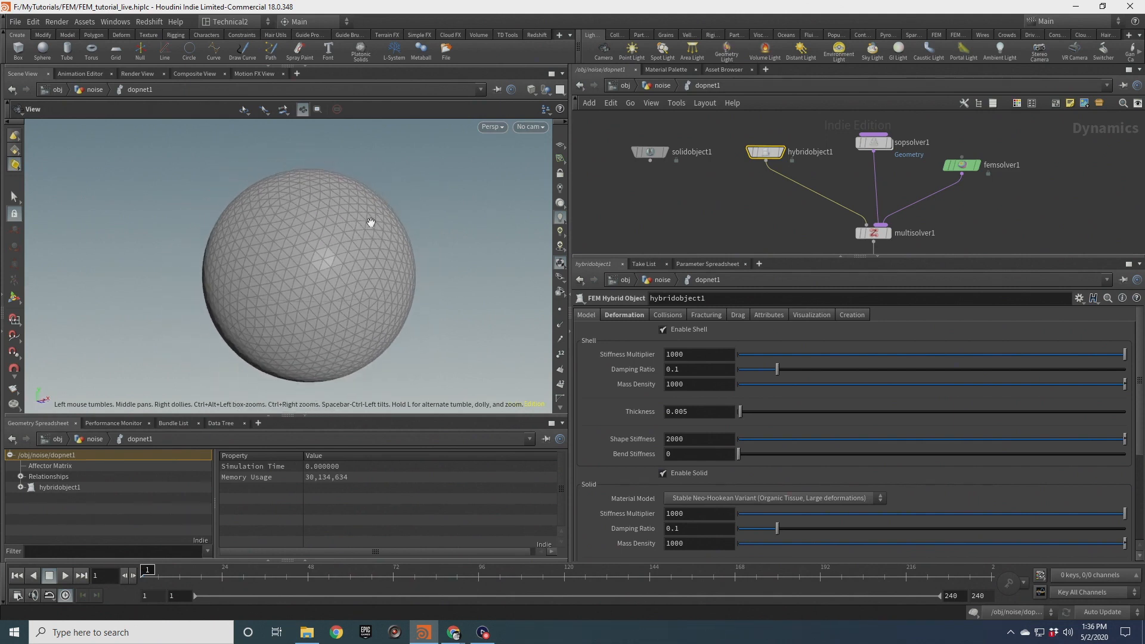
Go up to the object level and dive into the siffness_demo geometry network
left_click(623, 86)
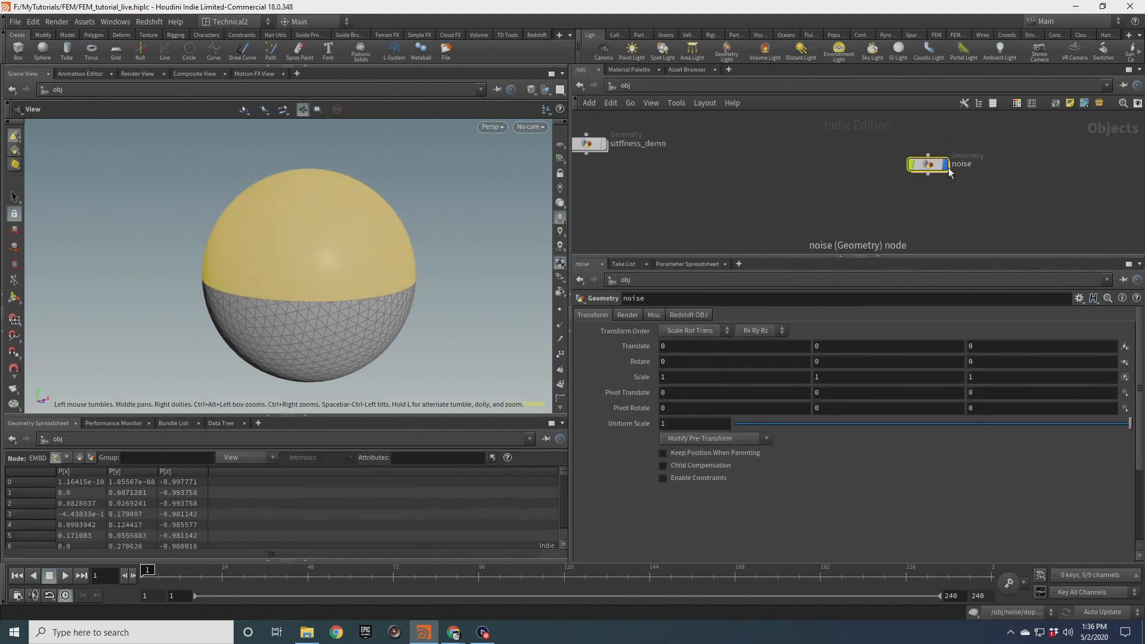
middle_click_drag(730, 168, 888, 187)
left_click_drag(791, 125, 713, 187)
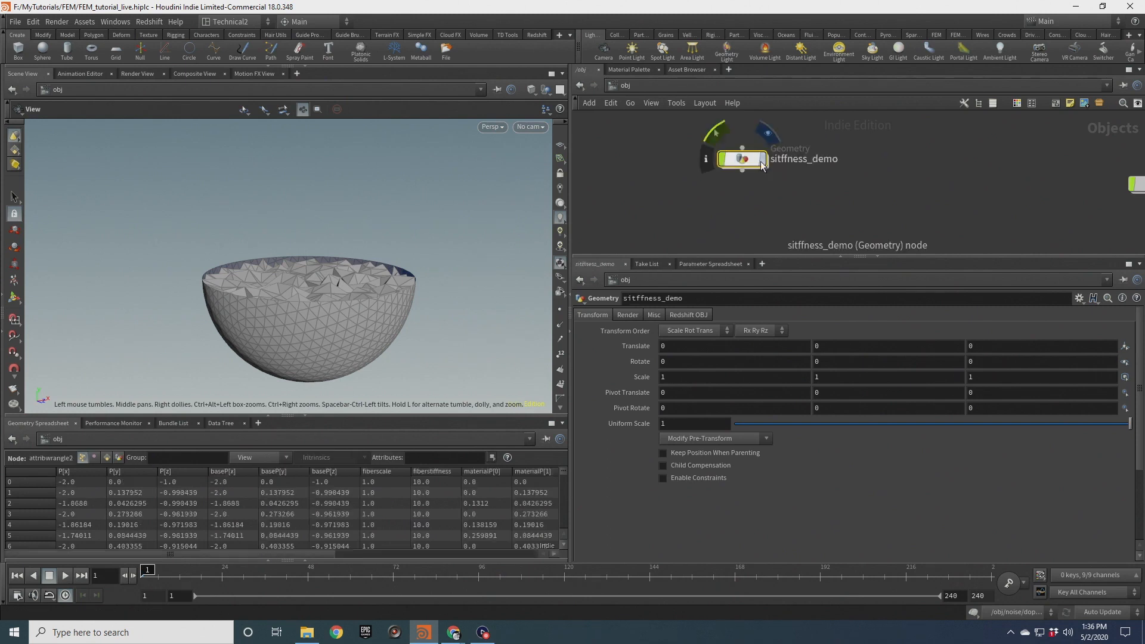
double_click(746, 161)
scroll(344, 272, "down", 5)
left_click_drag(403, 263, 378, 312)
left_click_drag(450, 263, 349, 255)
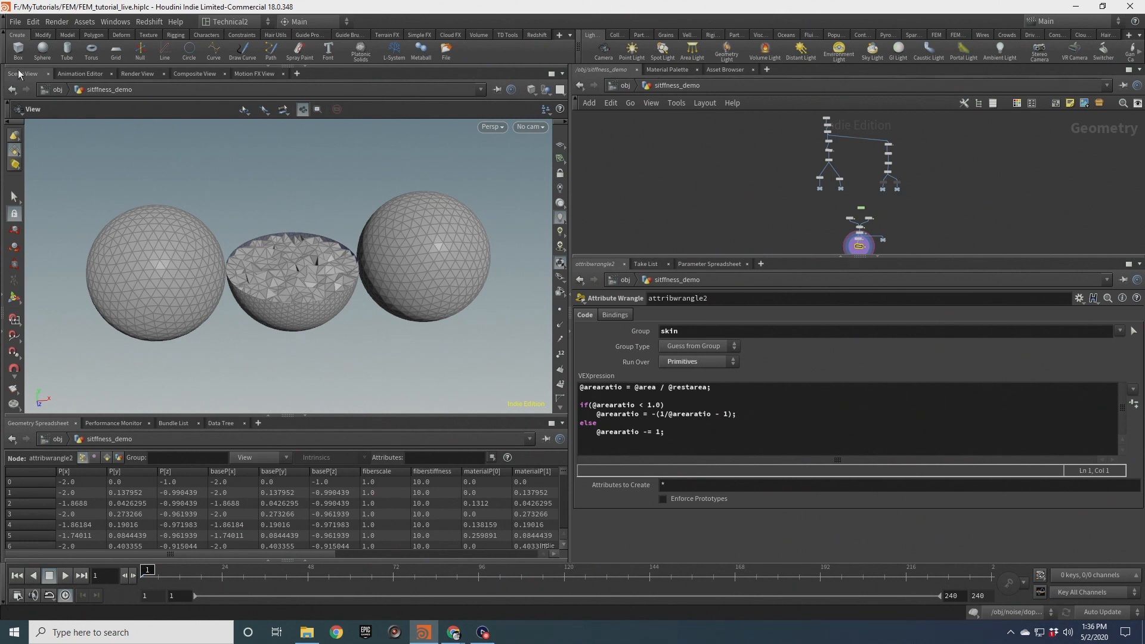
Add a new Scene View pane tab to the viewer pane
left_click(136, 74)
left_click(22, 74)
left_click_drag(309, 272, 322, 267)
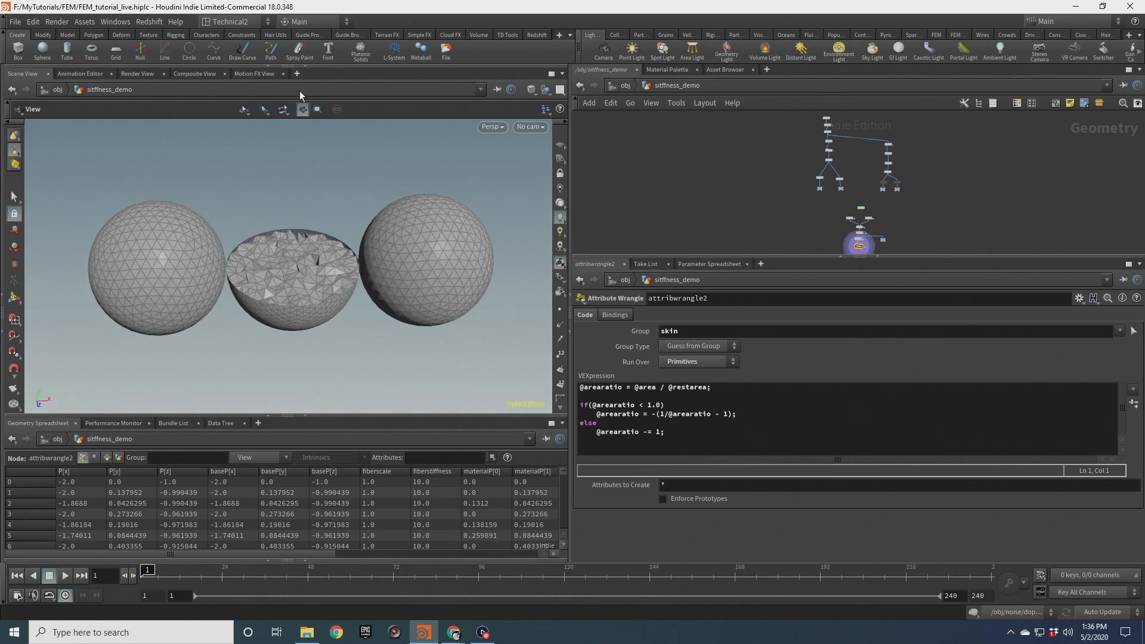
left_click(296, 73)
mouse_move(329, 97)
mouse_move(414, 220)
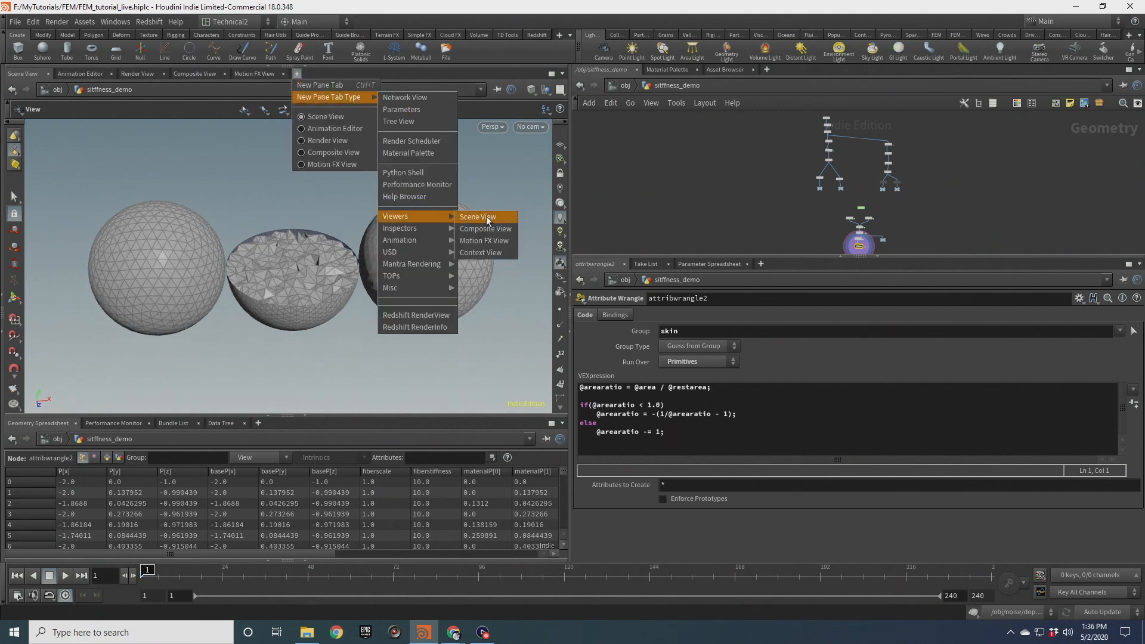
left_click(477, 218)
left_click(48, 74)
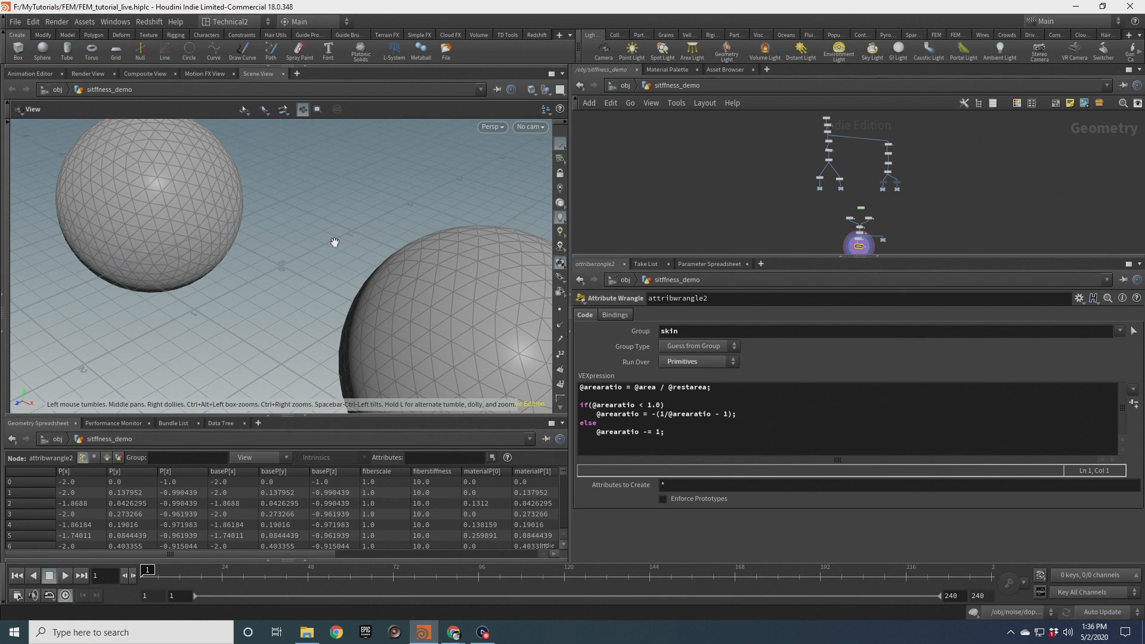
Inspect the siffness_demo network's measure3 node and the transform nodes offsetting the two spheres
right_click_drag(335, 242, 299, 260)
left_click_drag(299, 261, 358, 258)
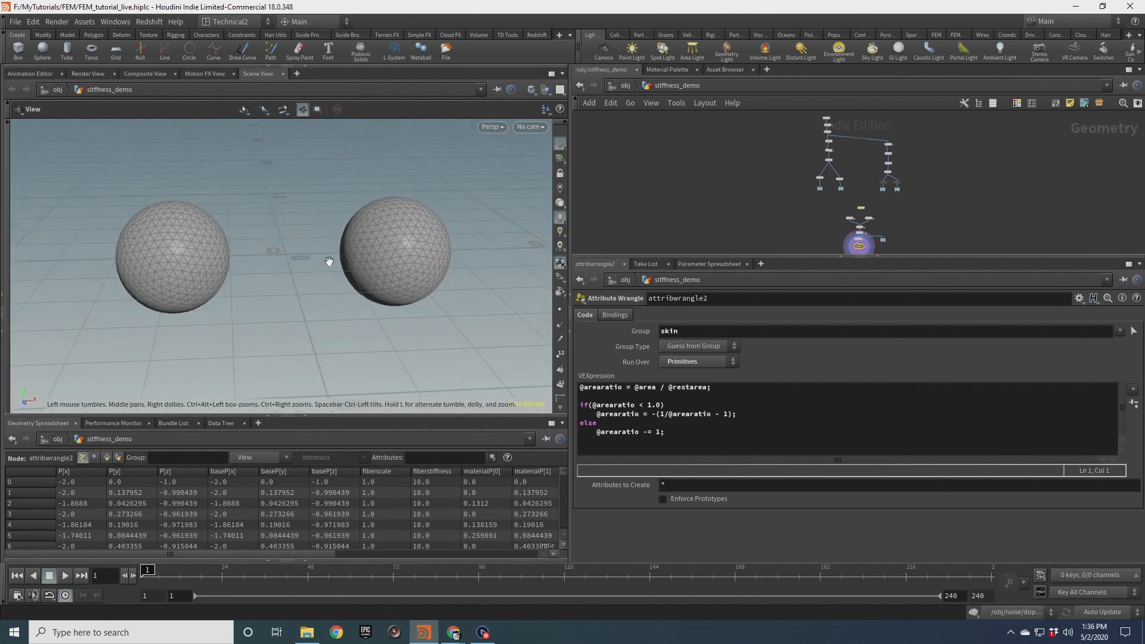
right_click_drag(332, 245, 343, 257)
left_click_drag(343, 257, 373, 269)
scroll(336, 262, "down", 2)
middle_click_drag(371, 267, 395, 263)
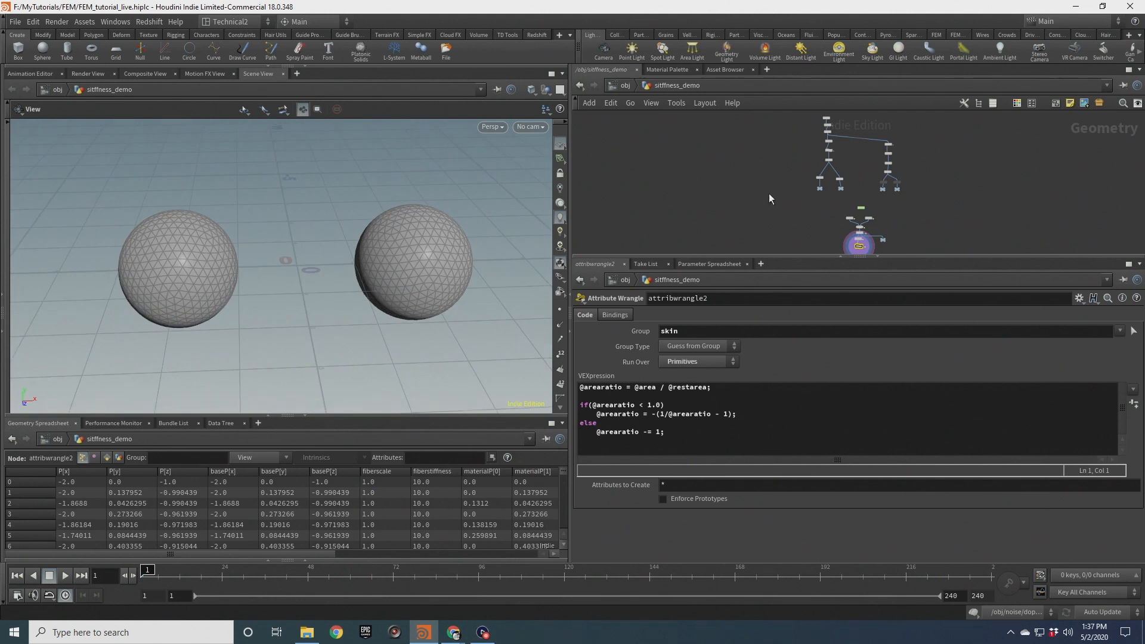
scroll(750, 201, "up", 4)
middle_click_drag(744, 155, 708, 164)
middle_click_drag(713, 203, 673, 206)
scroll(694, 148, "up", 3)
scroll(694, 184, "up", 2)
left_click(754, 171)
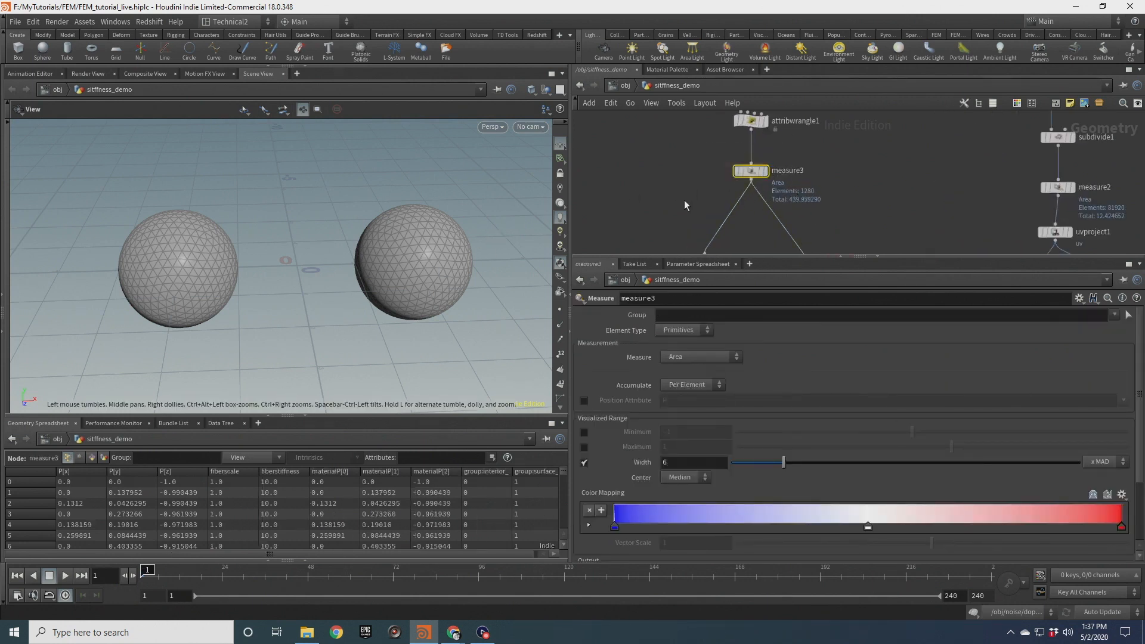
scroll(685, 200, "down", 4)
left_click(715, 172)
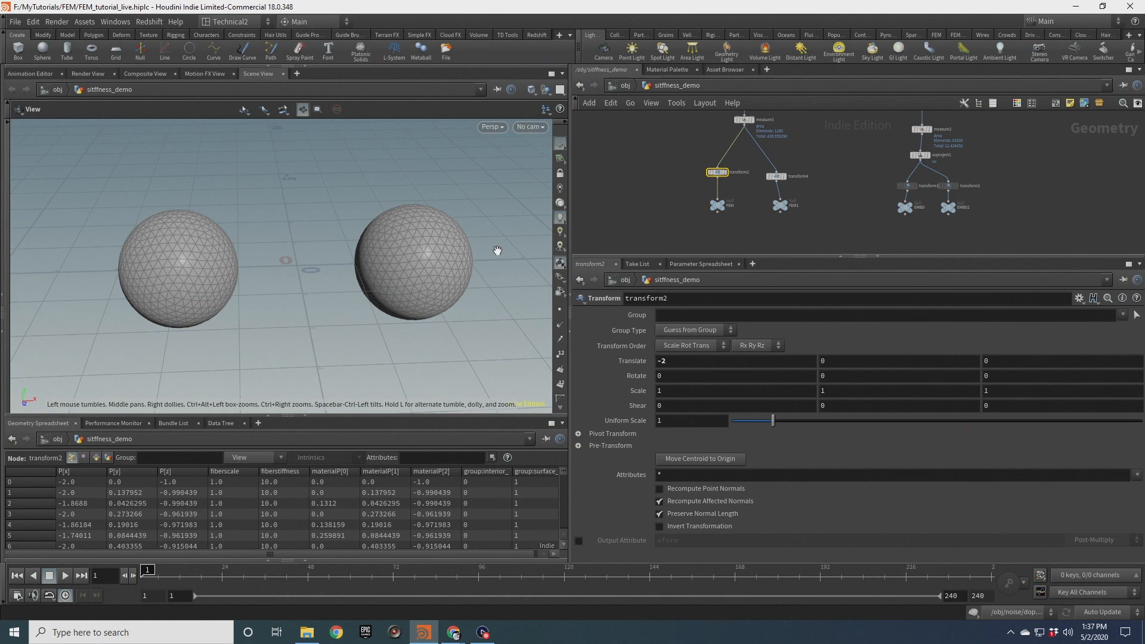
left_click_drag(763, 187, 762, 190)
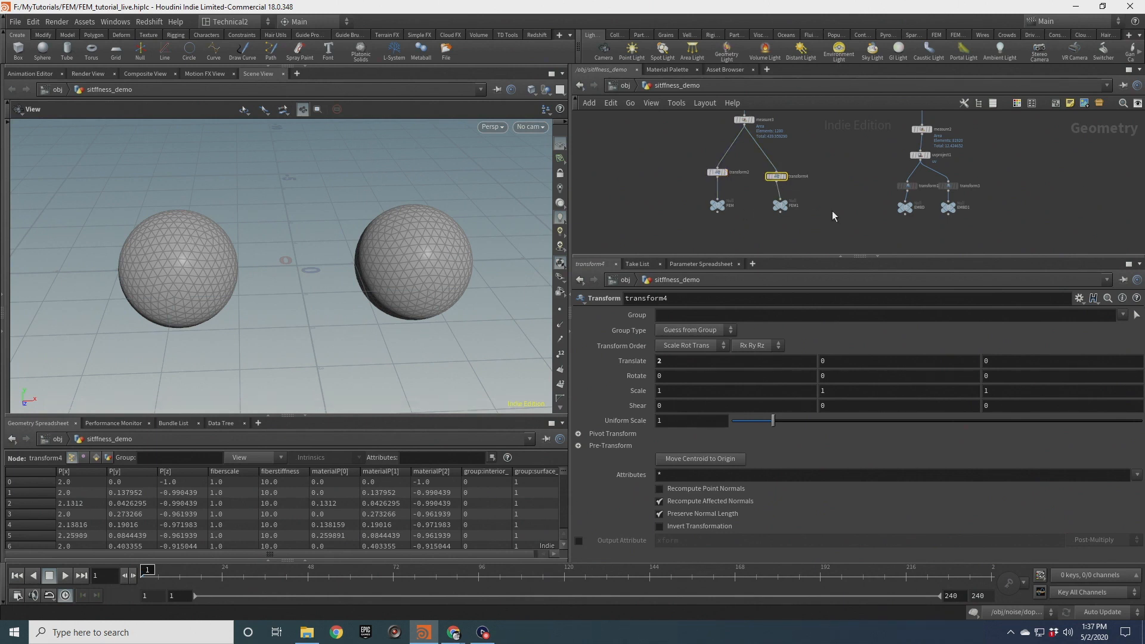
Enter dopnet2 and compare the shell stiffness settings of hybridobject1 and hybridobject2
middle_click_drag(836, 225, 838, 132)
left_click_drag(806, 146, 873, 178)
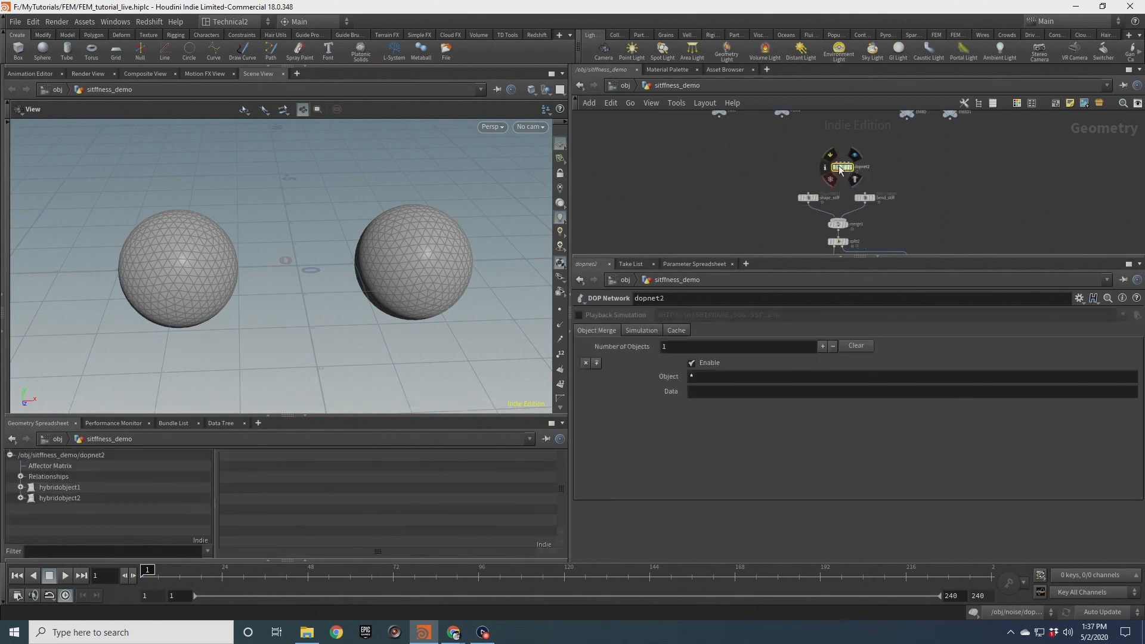
double_click(844, 171)
scroll(719, 213, "up", 3)
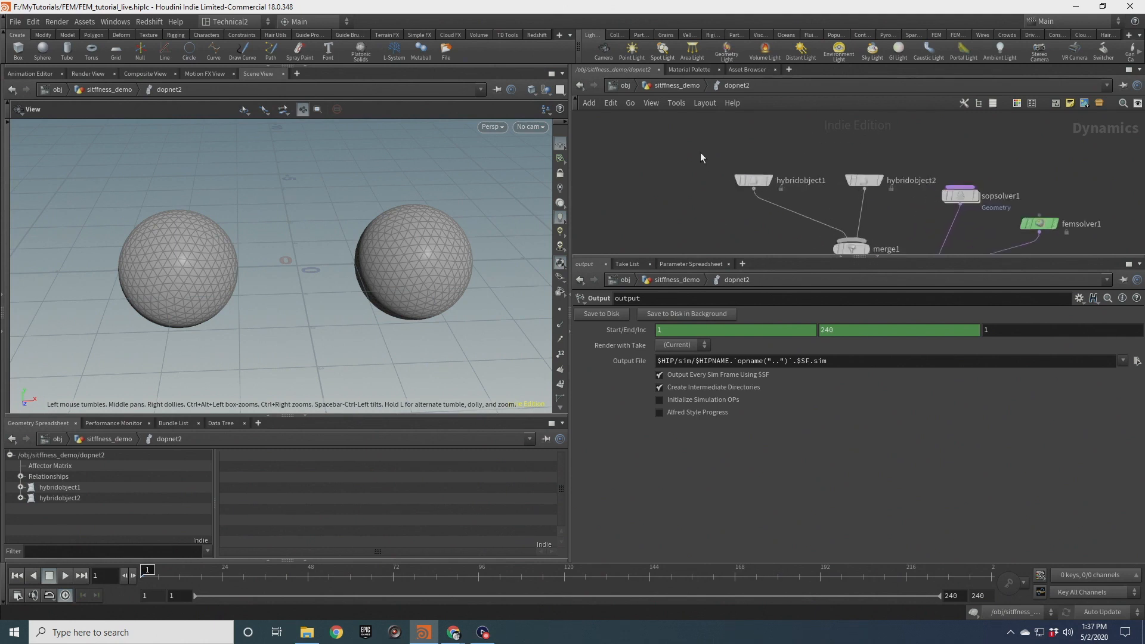
left_click(753, 180)
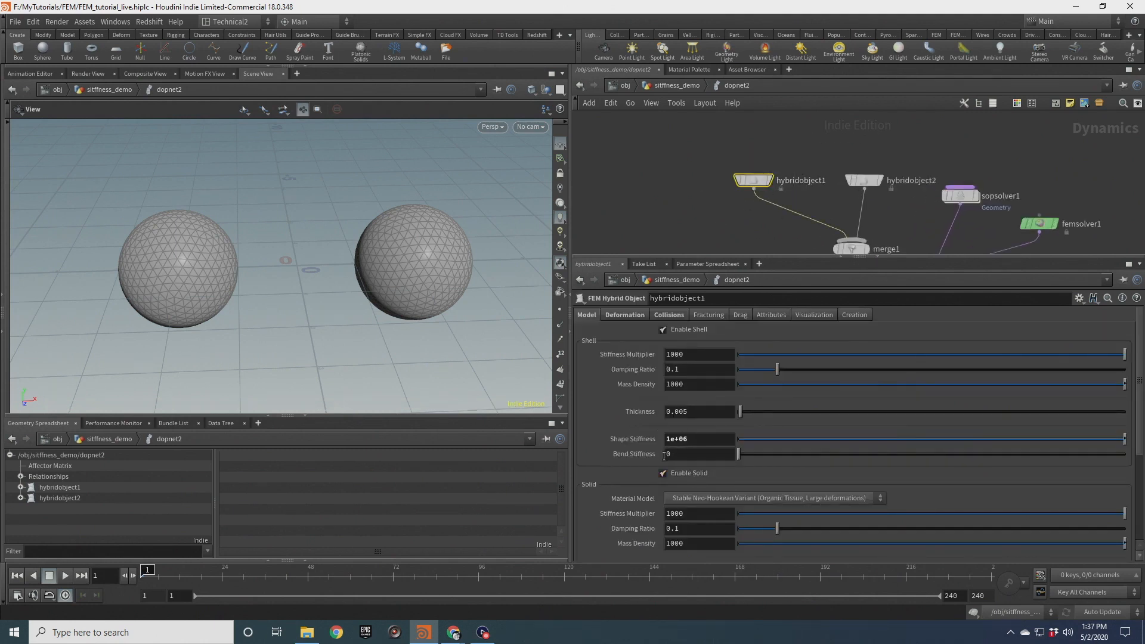
left_click_drag(832, 133, 908, 196)
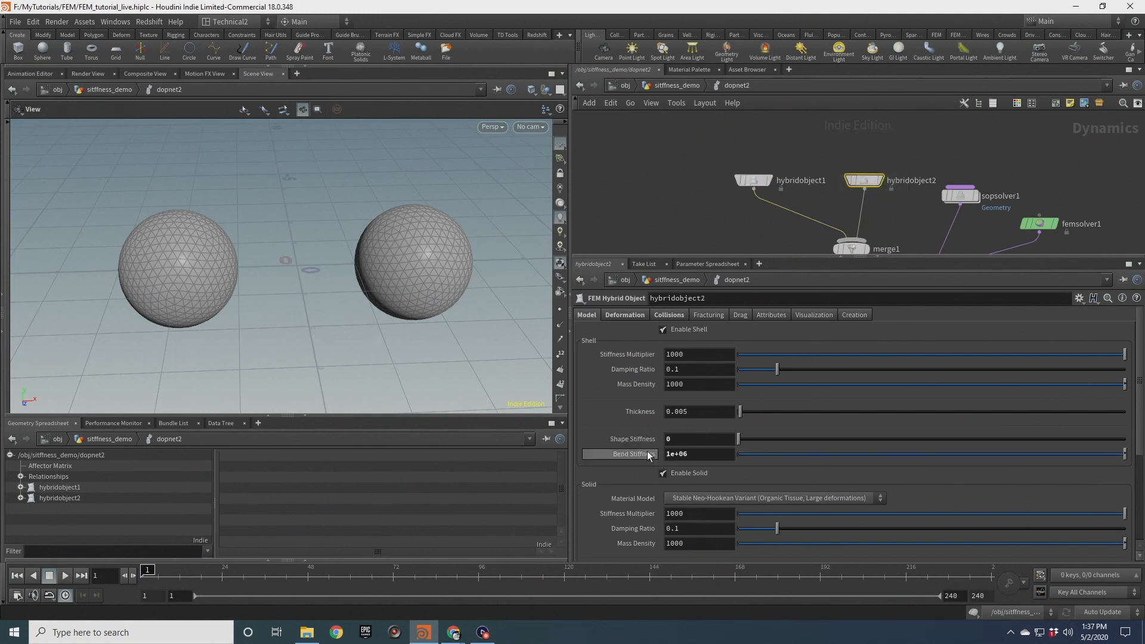
Return to siffness_demo, select attribwrangle2 and check the viewport's scene visualizers list
left_click(688, 89)
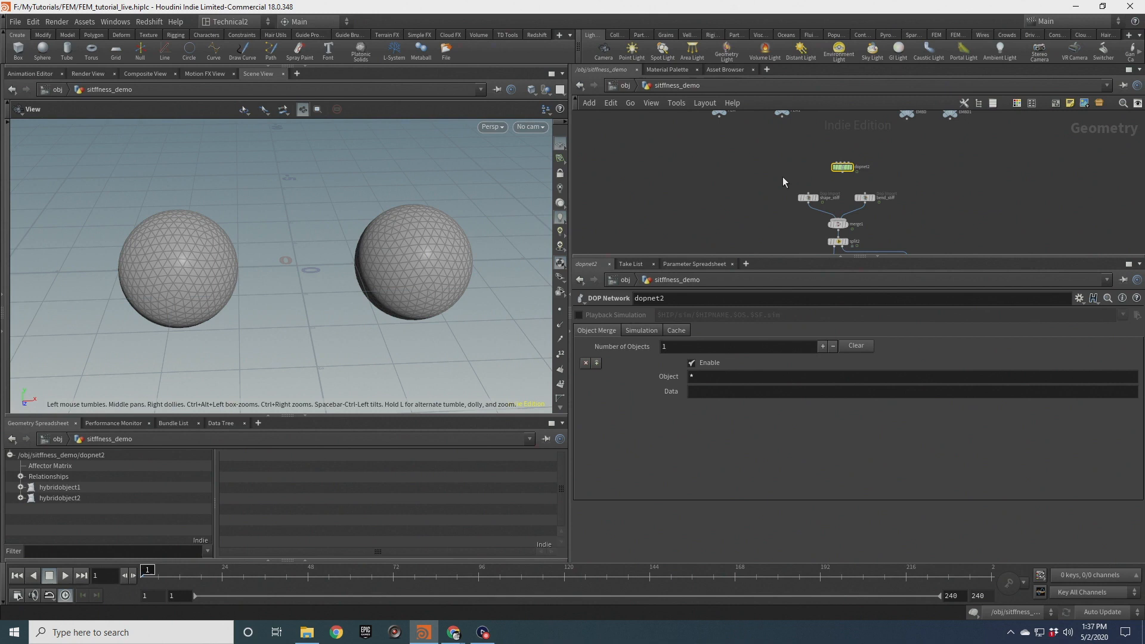
left_click_drag(742, 146, 792, 213)
scroll(721, 159, "up", 2)
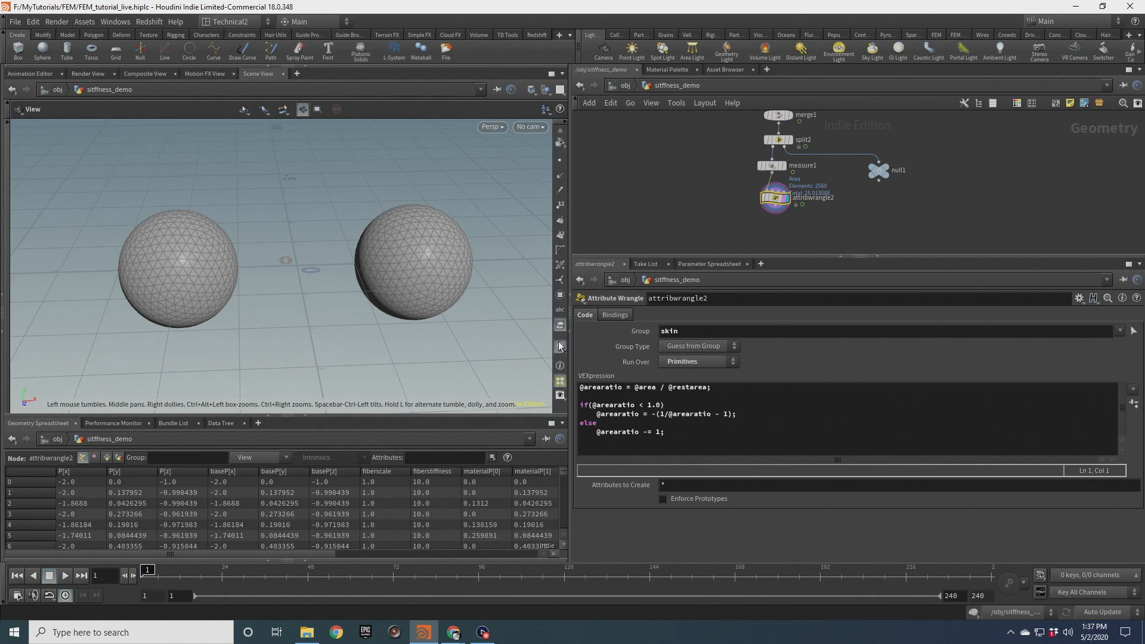
left_click(560, 346)
left_click(563, 213)
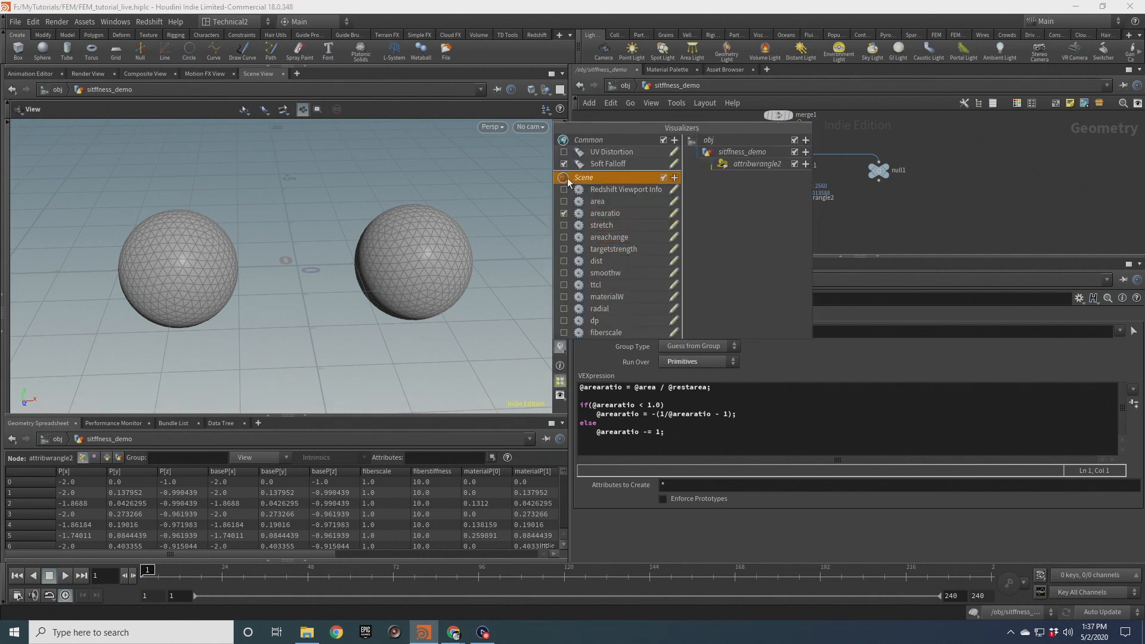
left_click(874, 222)
left_click_drag(320, 317, 455, 288)
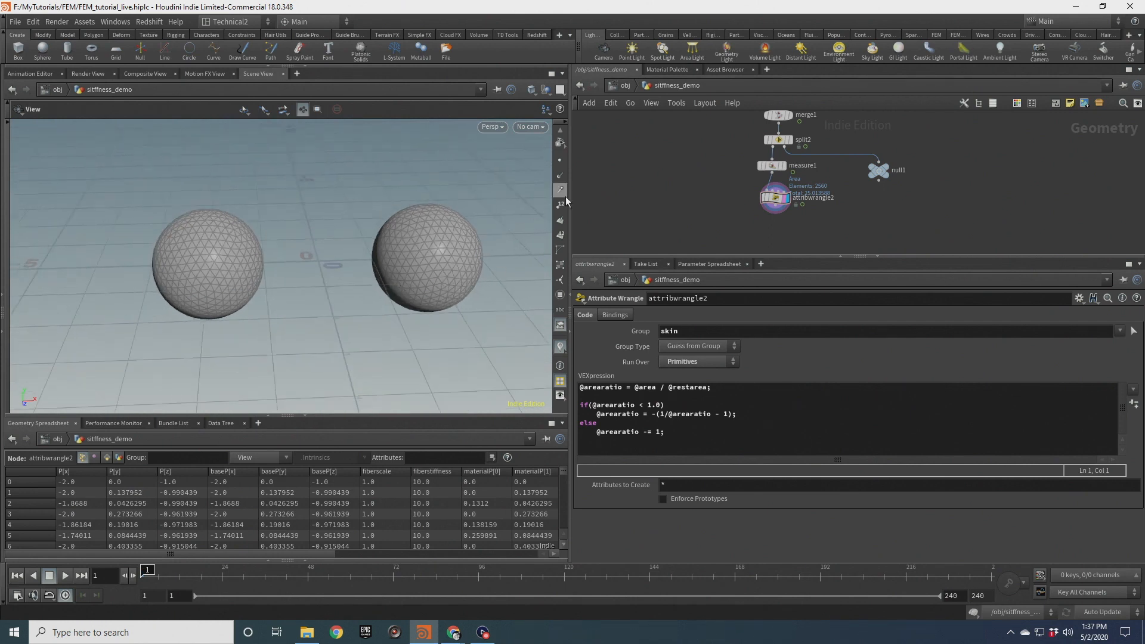
Enlarge the viewport by collapsing the network and spreadsheet panes
left_click_drag(568, 189, 828, 189)
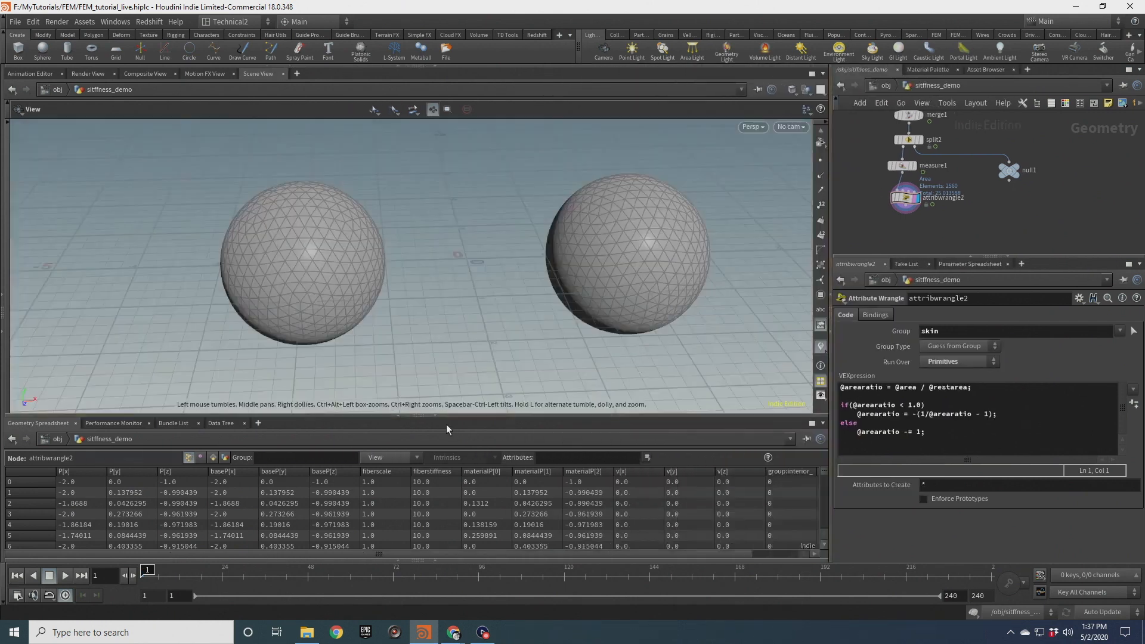
left_click_drag(439, 419, 439, 556)
scroll(525, 343, "up", 5)
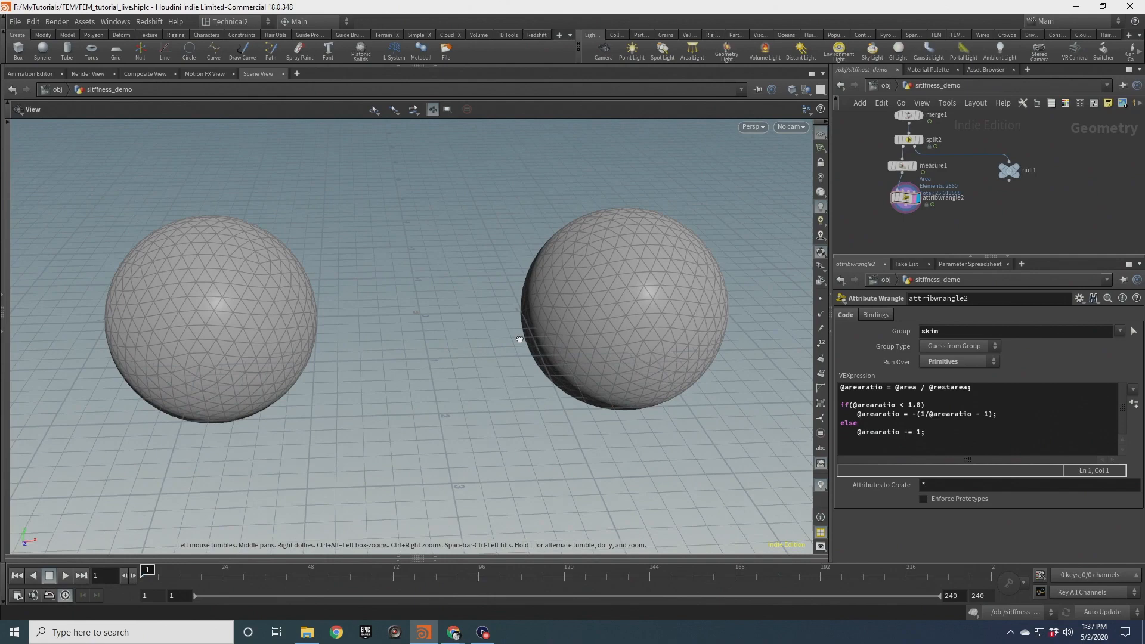
Play the simulation and orbit around the two deforming spheres, scrubbing the timeline to compare them
left_click(65, 576)
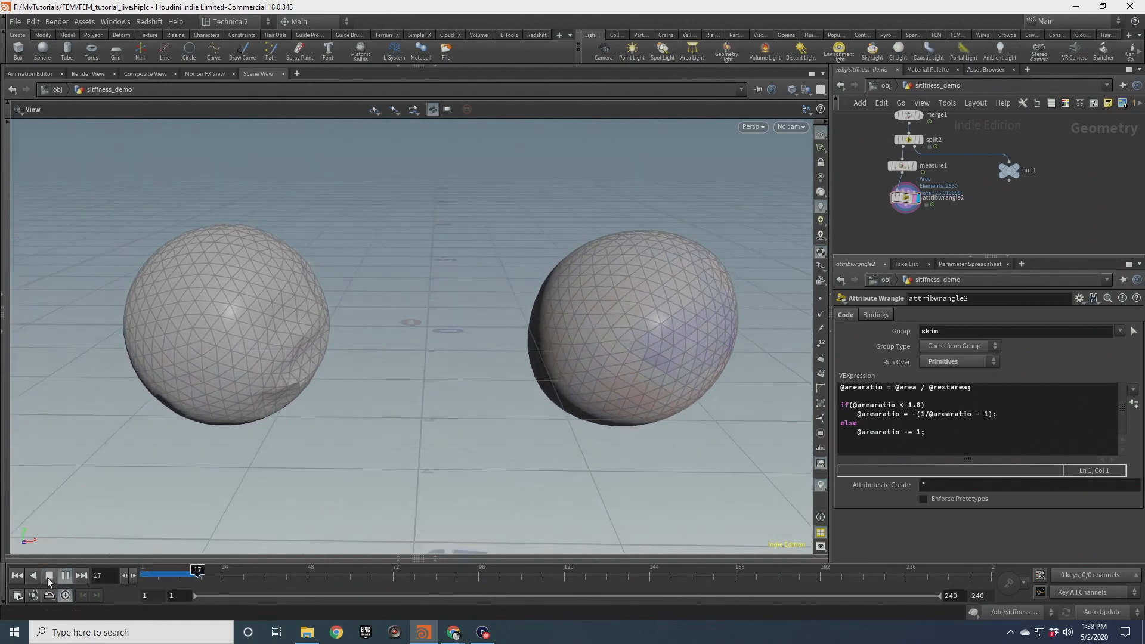
left_click(49, 576)
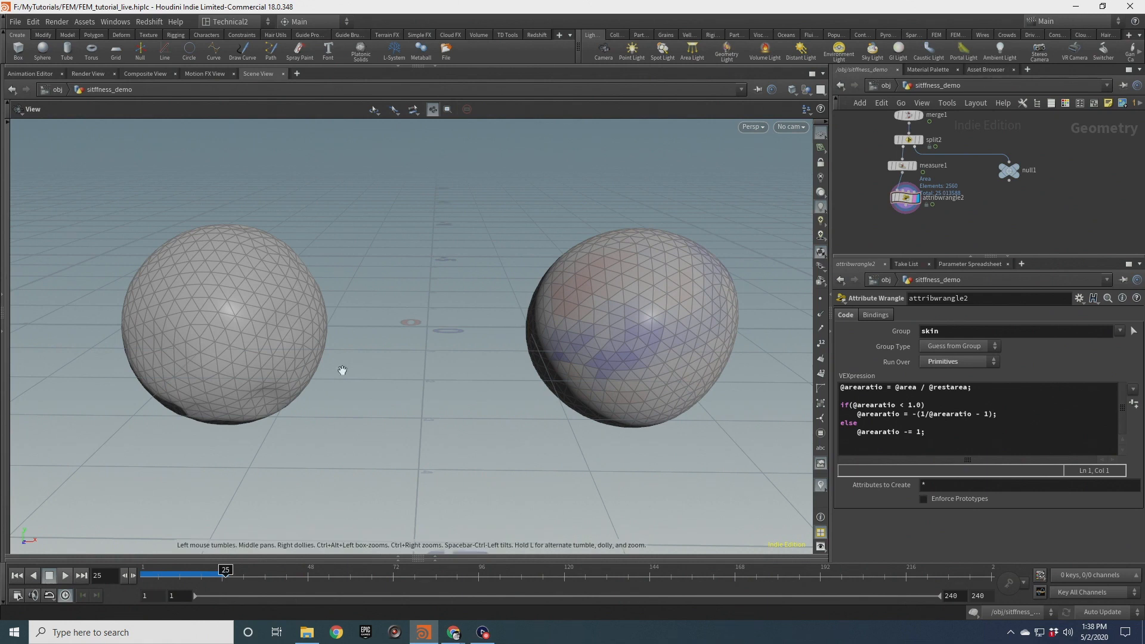
scroll(588, 325, "down", 2)
left_click_drag(588, 325, 346, 324)
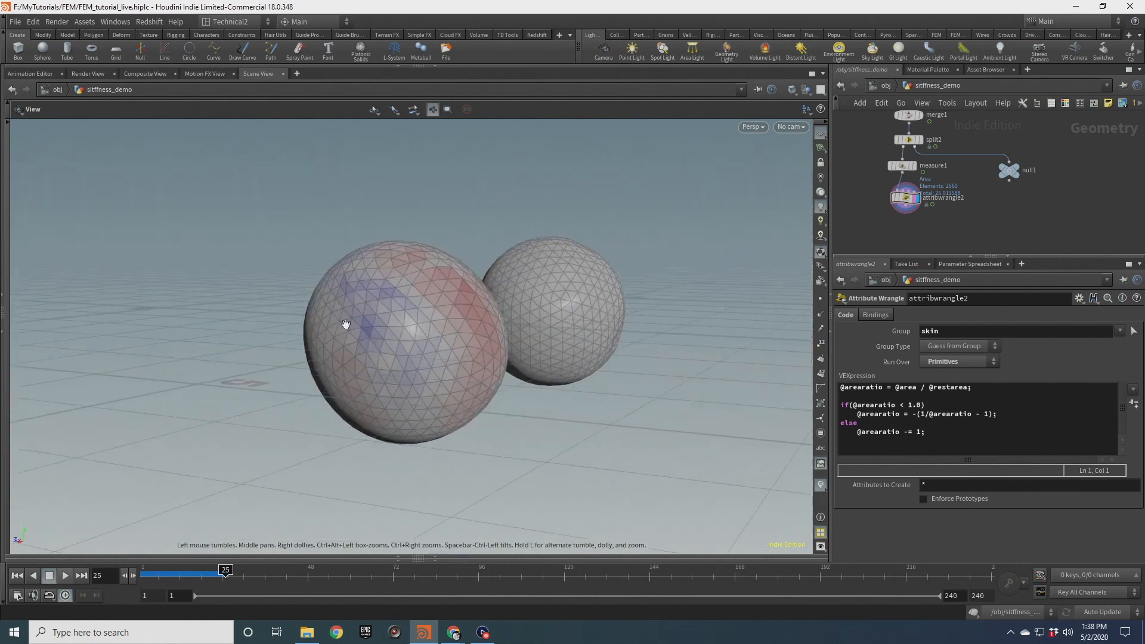
mouse_move(502, 278)
left_mouse_down()
mouse_move(481, 325)
mouse_move(458, 250)
mouse_move(549, 345)
mouse_move(636, 281)
left_mouse_up()
left_click_drag(541, 285, 257, 345)
left_click_drag(384, 360, 618, 326)
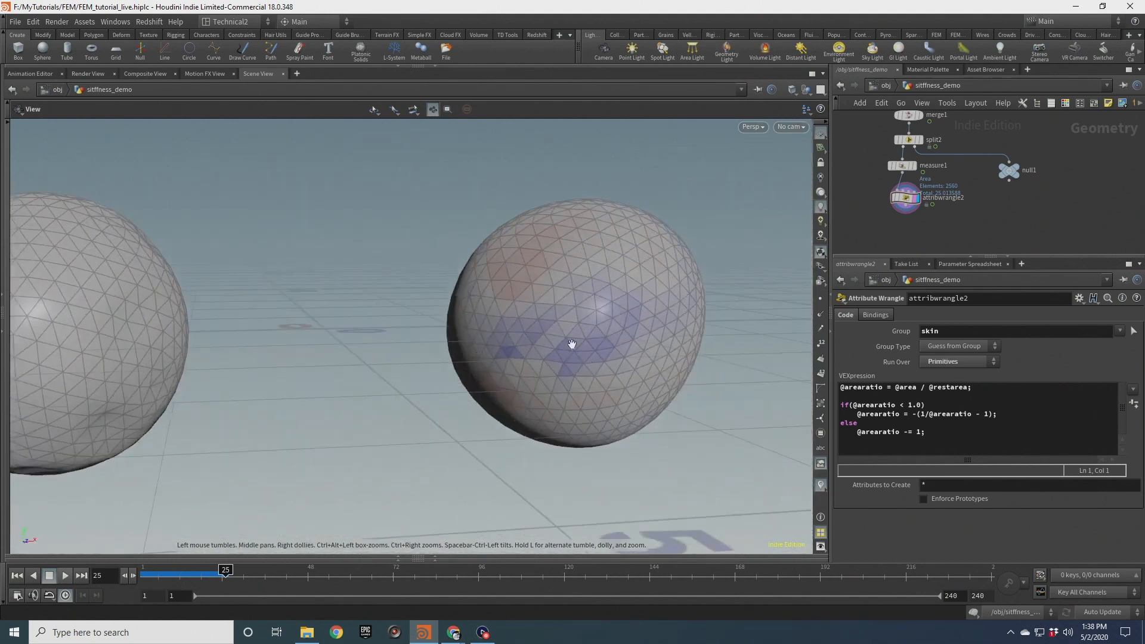
left_click_drag(553, 348, 421, 310)
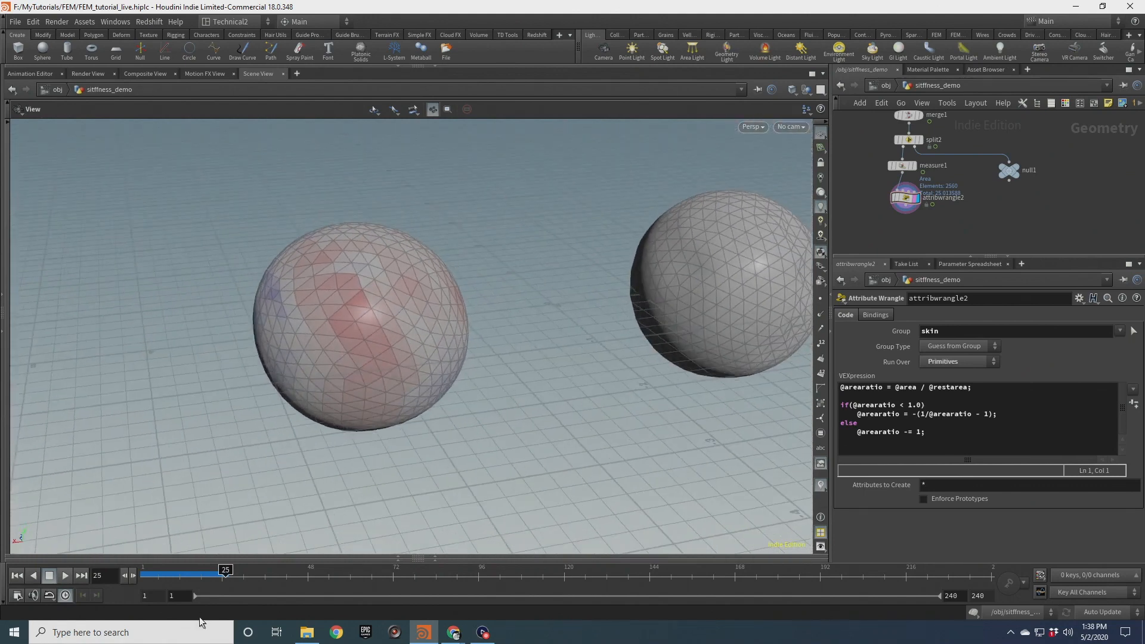
left_click_drag(224, 571, 173, 562)
left_click_drag(389, 278, 436, 269)
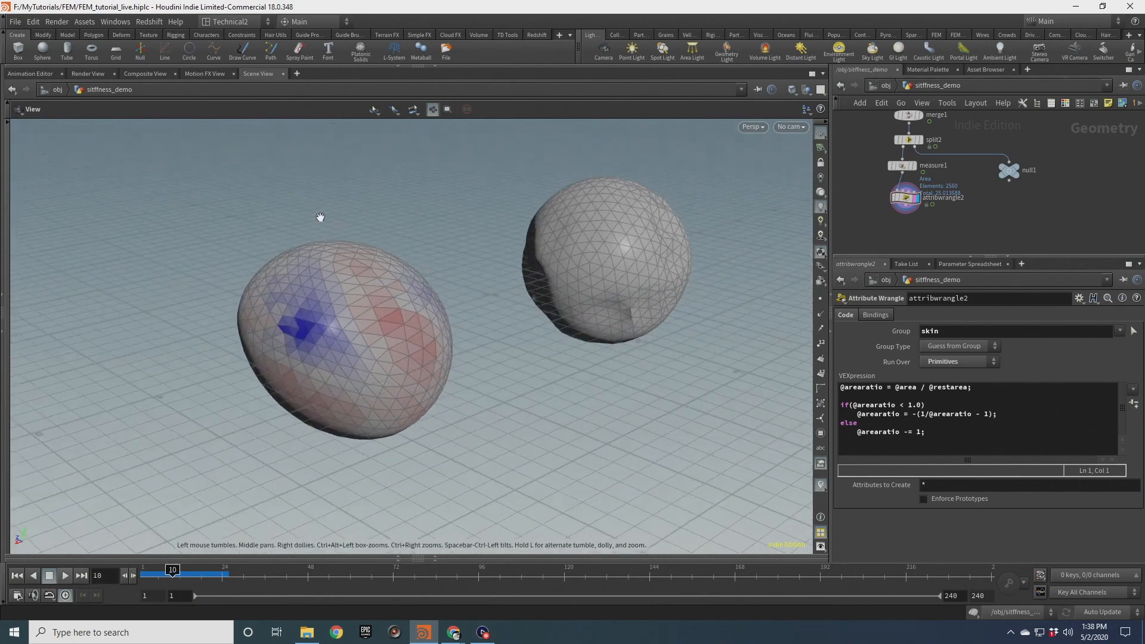
Orbit and zoom around the area-ratio coloured sphere to examine its shell deformation up close
left_click_drag(217, 320, 311, 320)
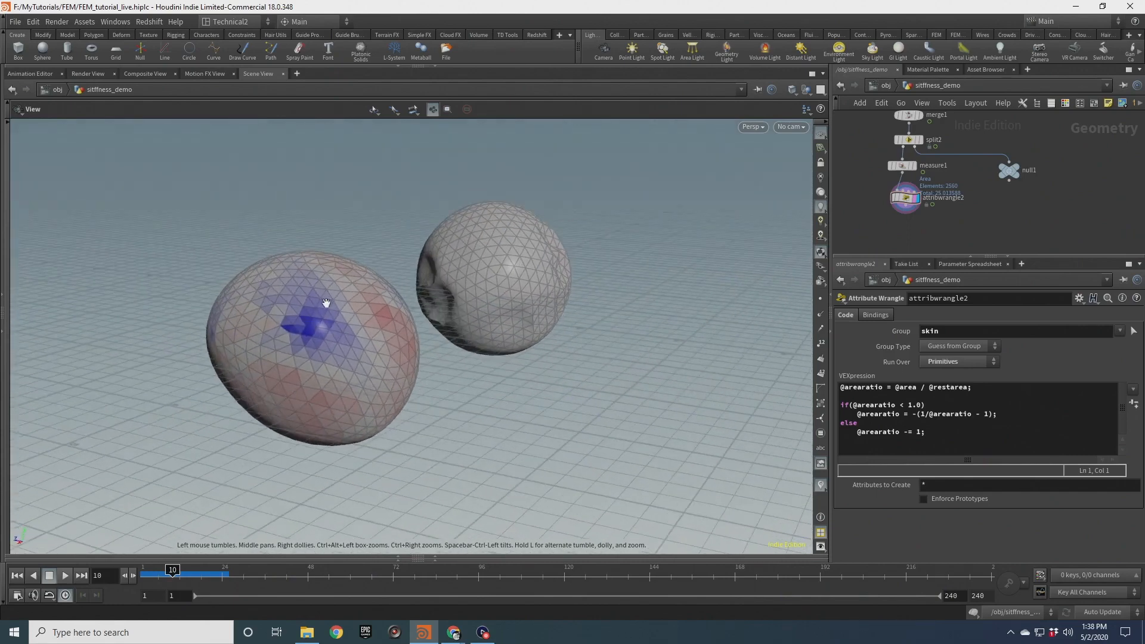
mouse_move(326, 295)
left_mouse_down()
mouse_move(323, 320)
mouse_move(289, 326)
mouse_move(312, 313)
mouse_move(327, 333)
mouse_move(378, 325)
mouse_move(327, 340)
mouse_move(339, 282)
left_mouse_up()
scroll(304, 322, "up", 4)
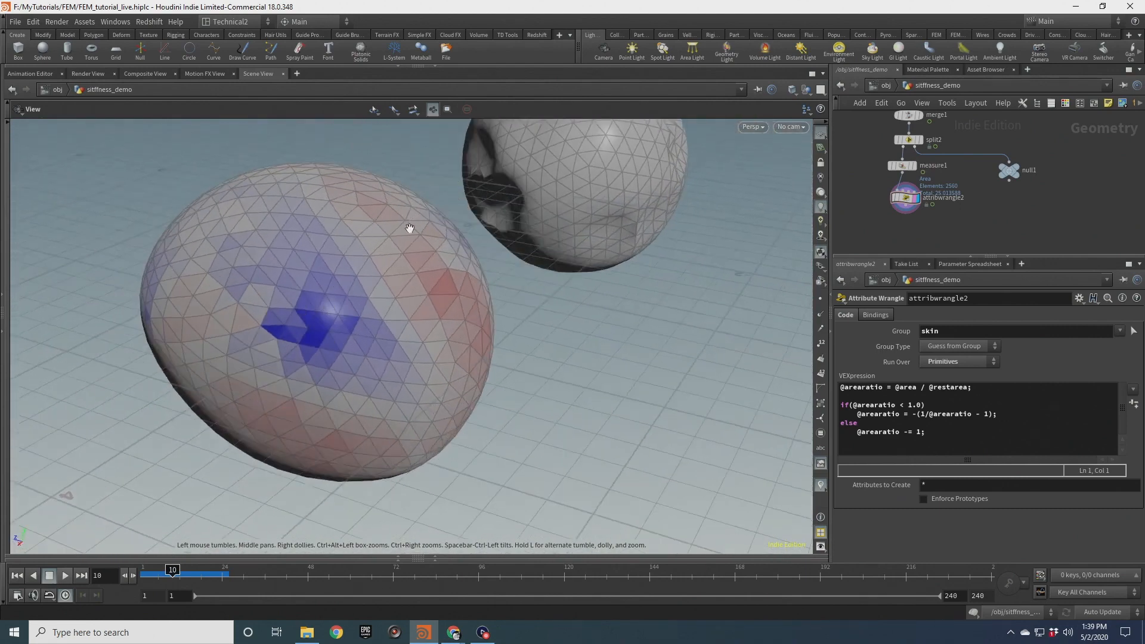
left_click_drag(314, 323, 318, 350)
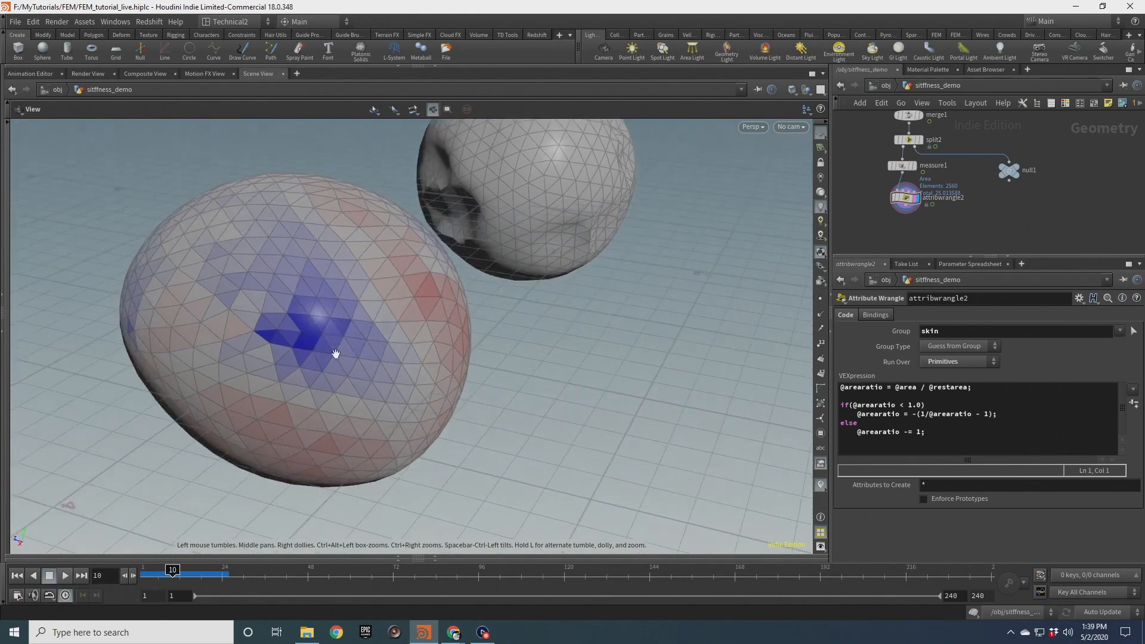
left_click_drag(319, 321, 491, 338)
left_click_drag(457, 418, 370, 331)
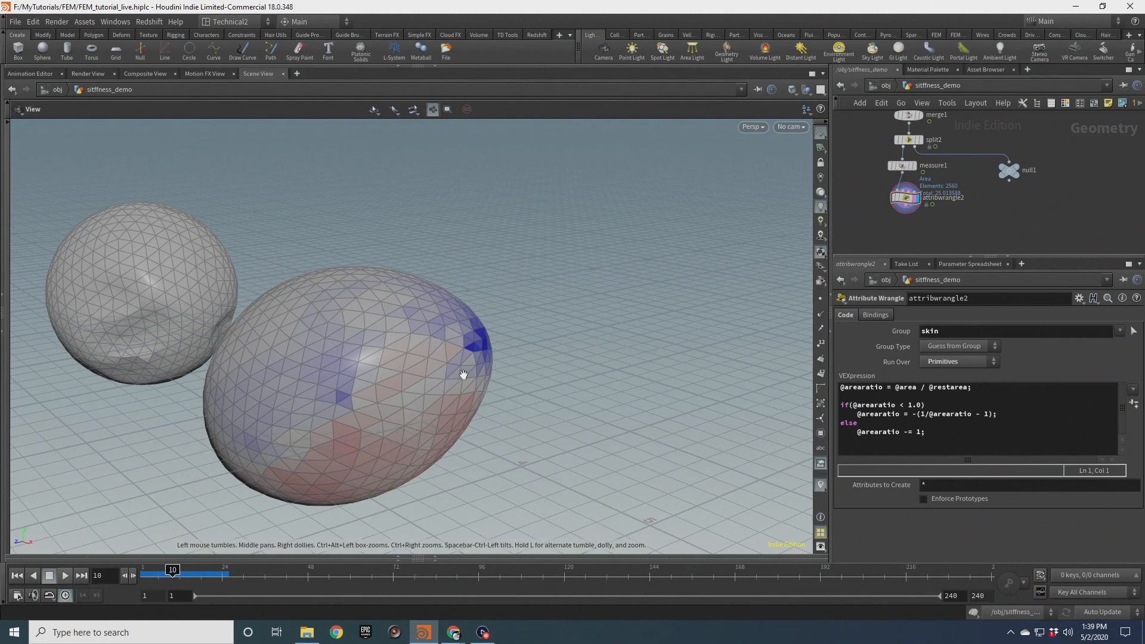
left_click_drag(294, 389, 245, 259)
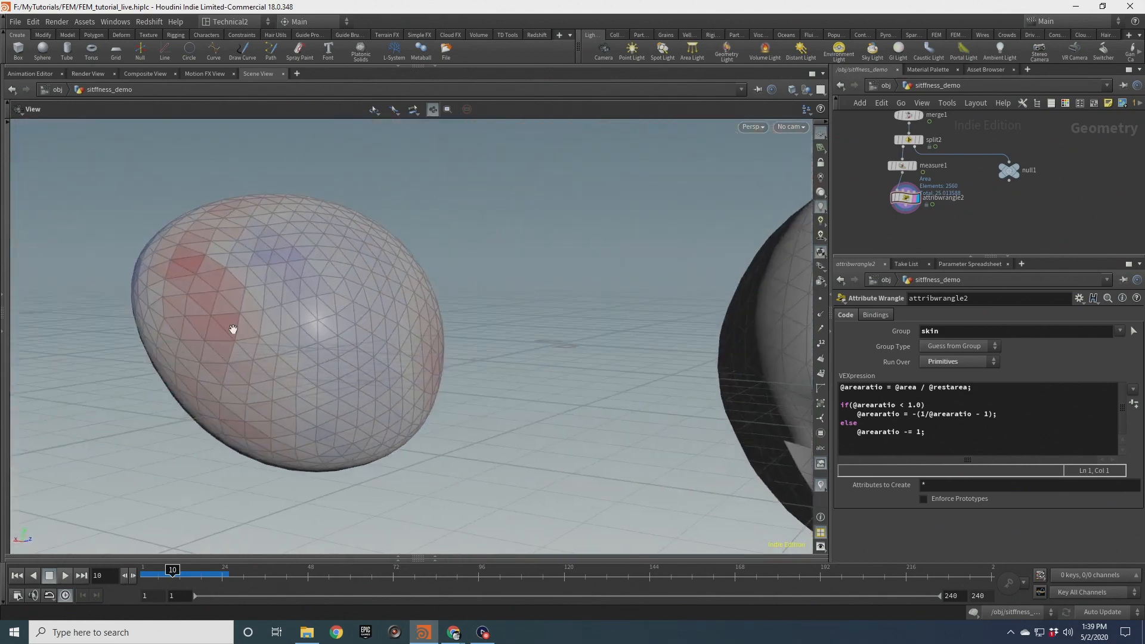
left_click_drag(325, 275, 387, 326)
left_click_drag(217, 312, 291, 333)
Orbit around the uncoloured dented sphere and compare its wrinkling with the coloured sphere
left_click_drag(338, 274, 488, 509)
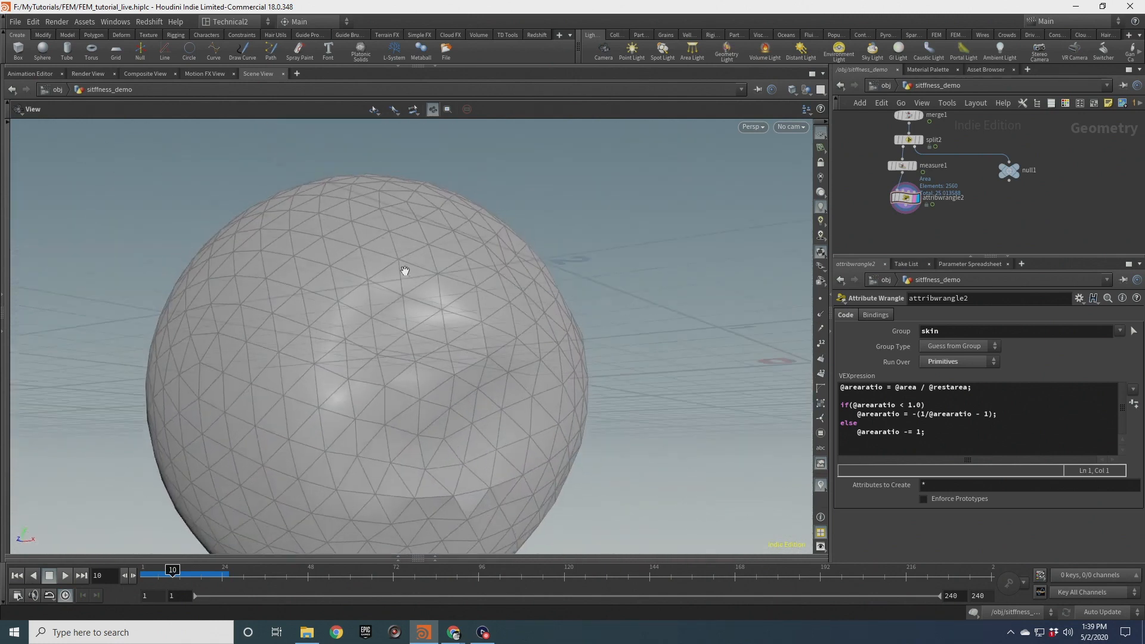
left_click_drag(480, 446, 518, 460)
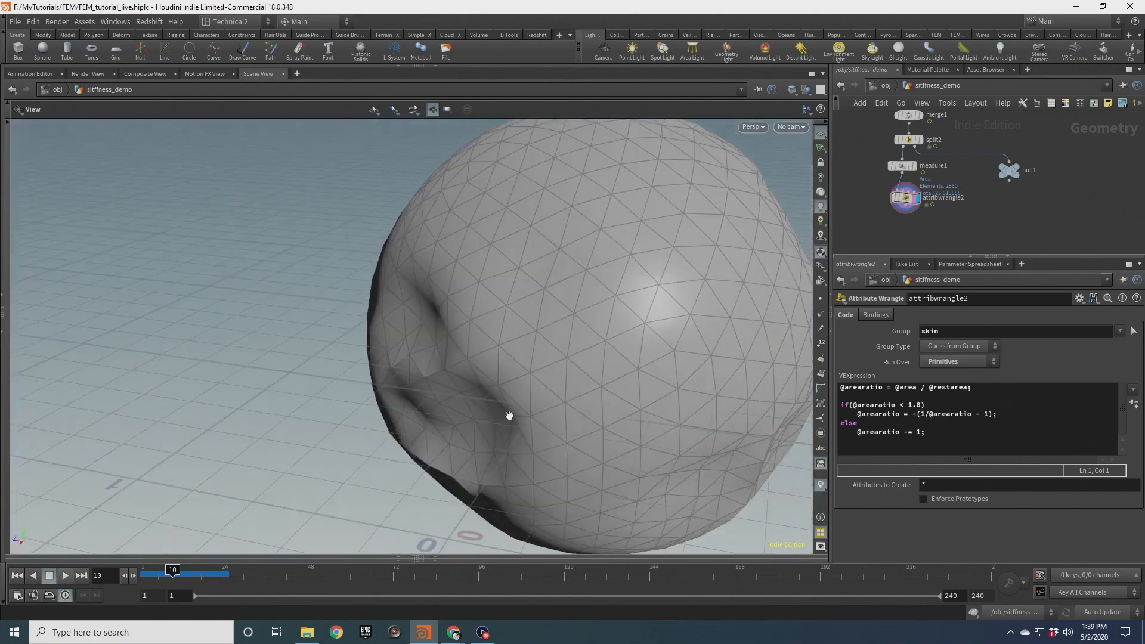
left_click_drag(413, 376, 436, 437)
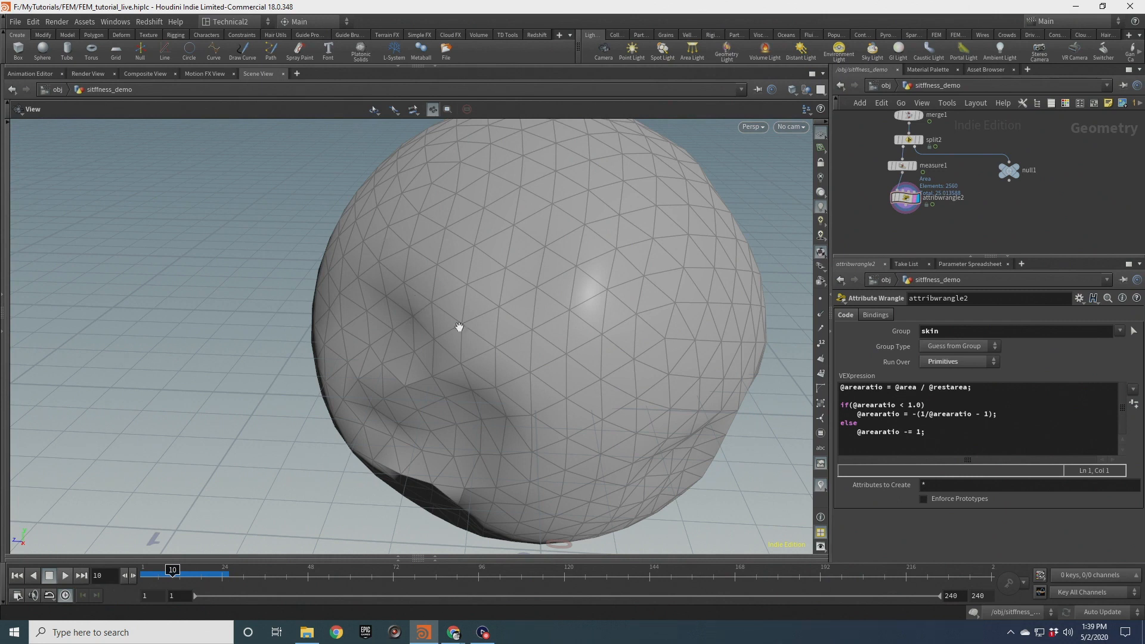
left_click_drag(459, 327, 523, 359)
left_click_drag(401, 378, 374, 396)
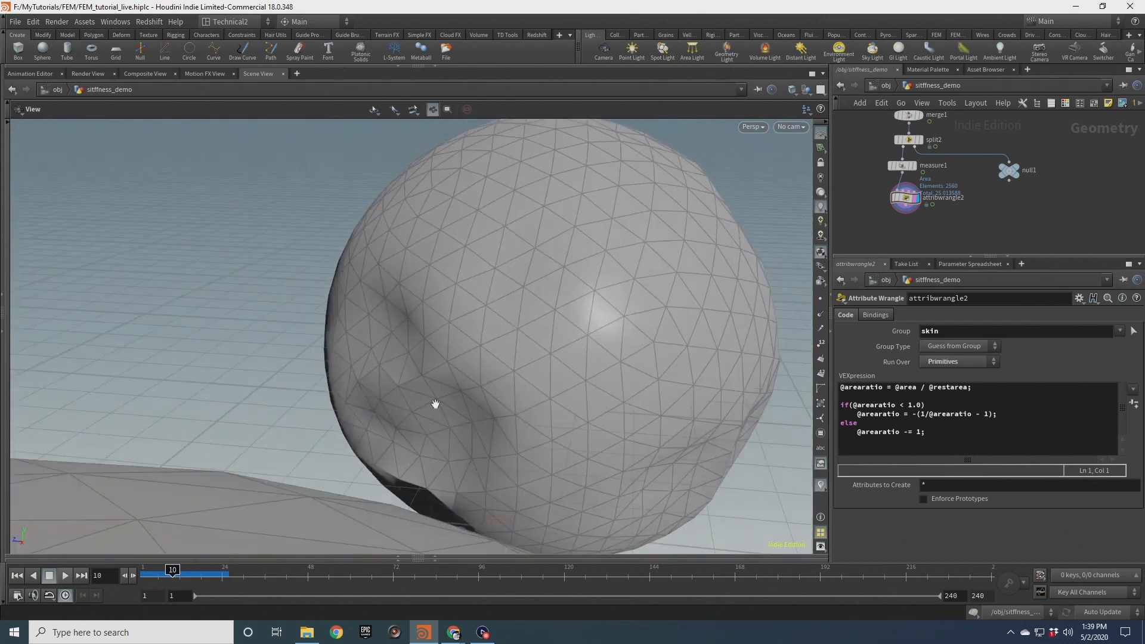
left_click_drag(459, 439, 633, 302)
right_click_drag(633, 302, 529, 417)
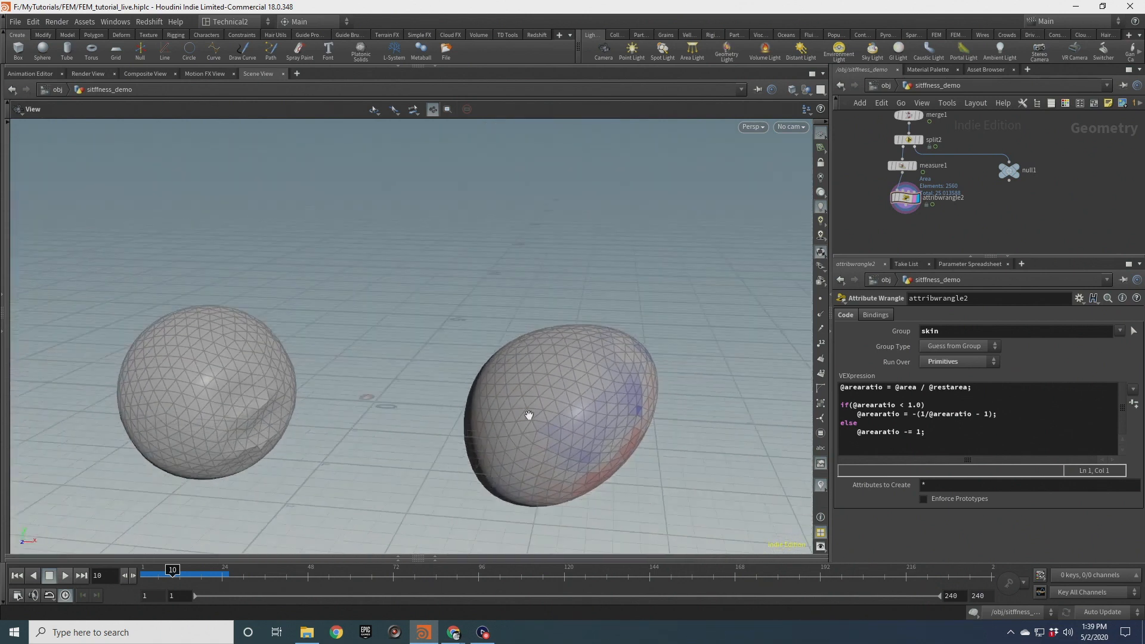
middle_click_drag(451, 408, 521, 317)
left_click_drag(521, 316, 444, 277)
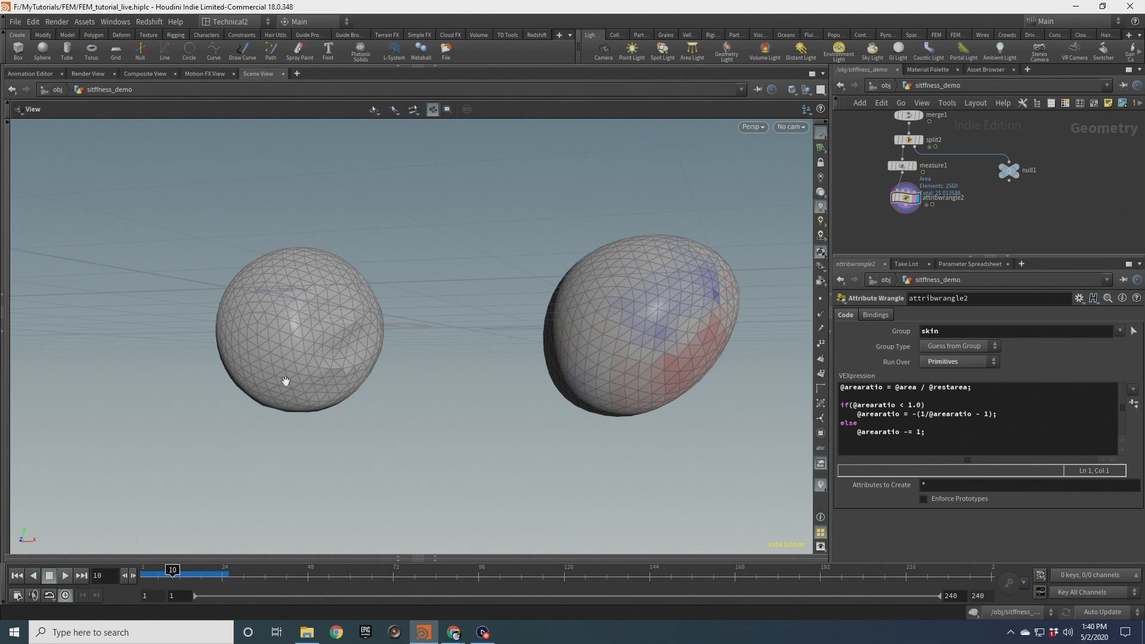
left_click_drag(654, 325, 594, 375)
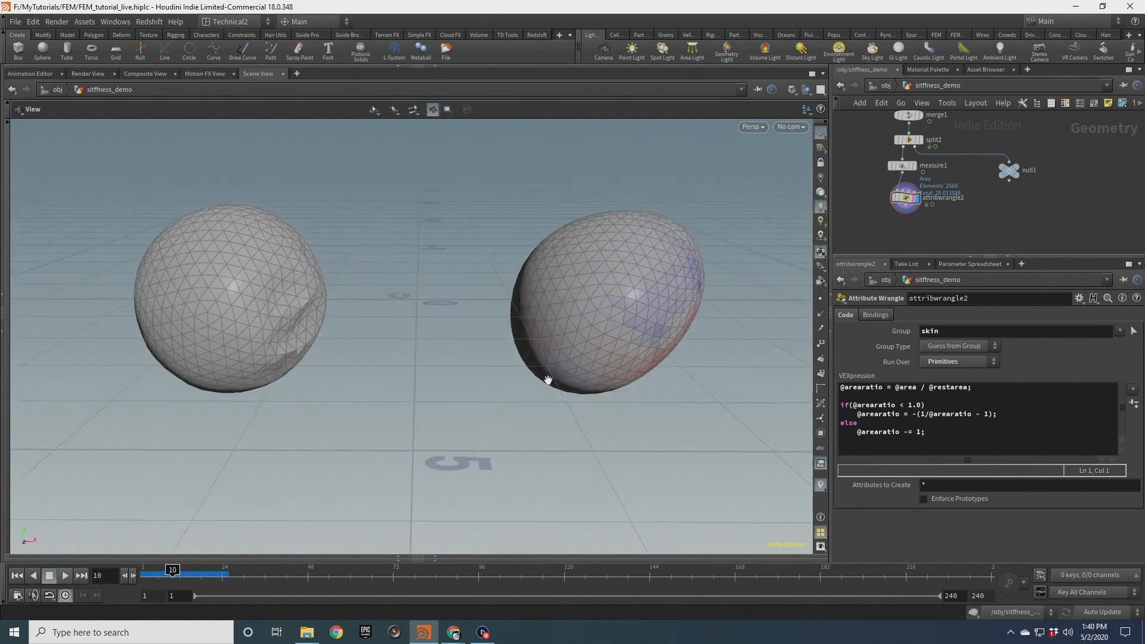
left_click_drag(559, 357, 452, 339)
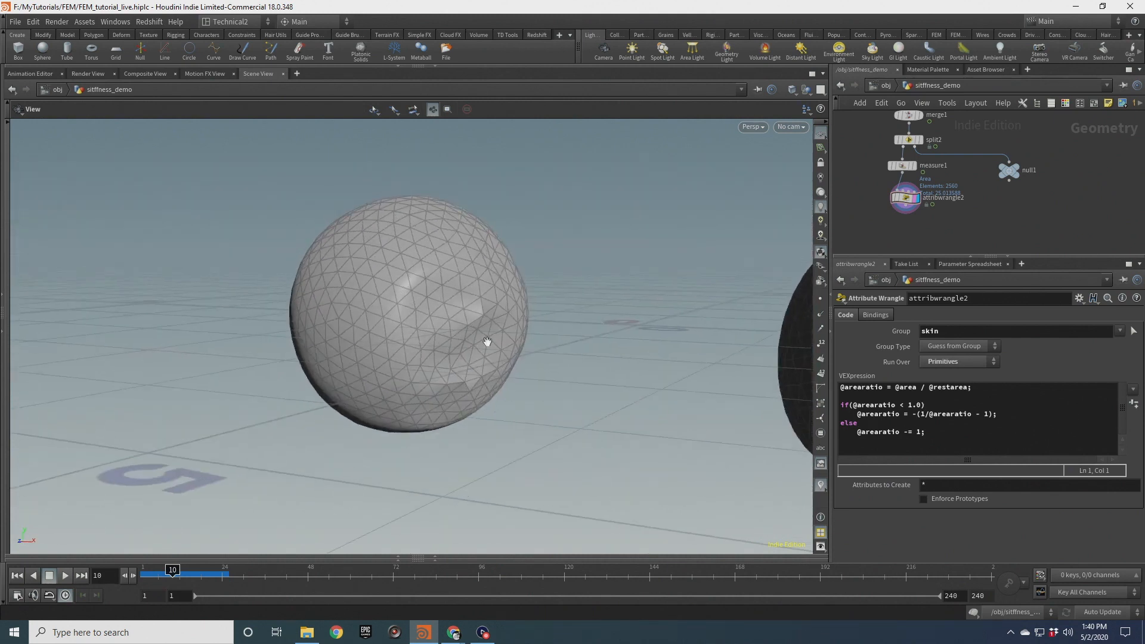
left_click_drag(448, 335, 439, 372)
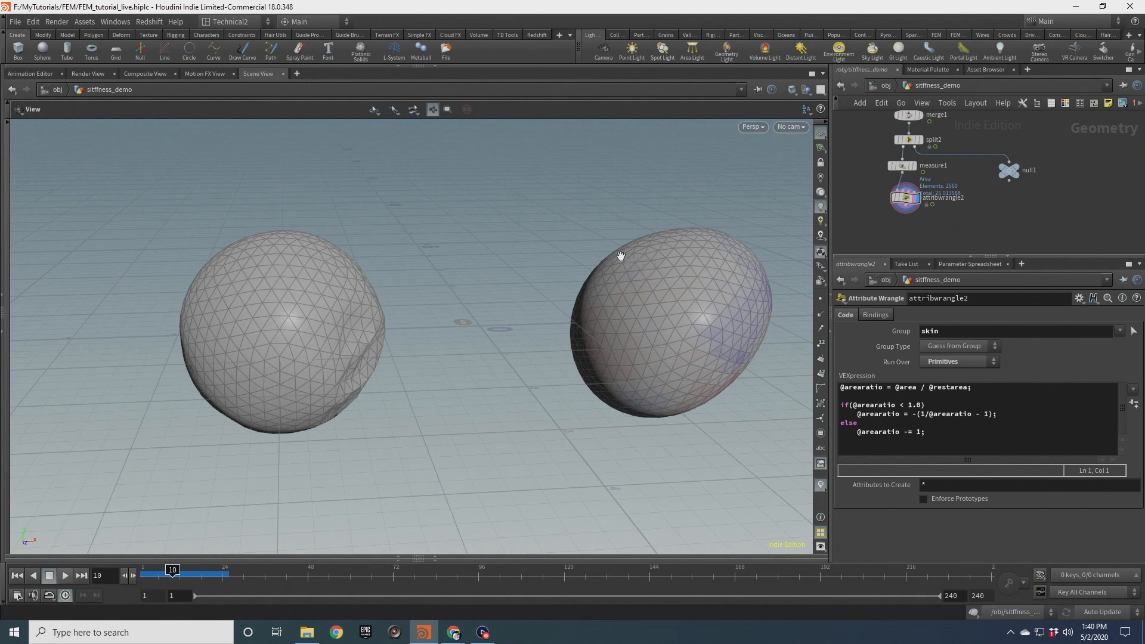
Go to the noise object's network and rewind the timeline to the first frame
left_click(884, 87)
left_click(936, 169)
middle_click_drag(1087, 158, 827, 168)
left_click(878, 193)
double_click(877, 194)
middle_click_drag(518, 339, 390, 344)
left_click(16, 576)
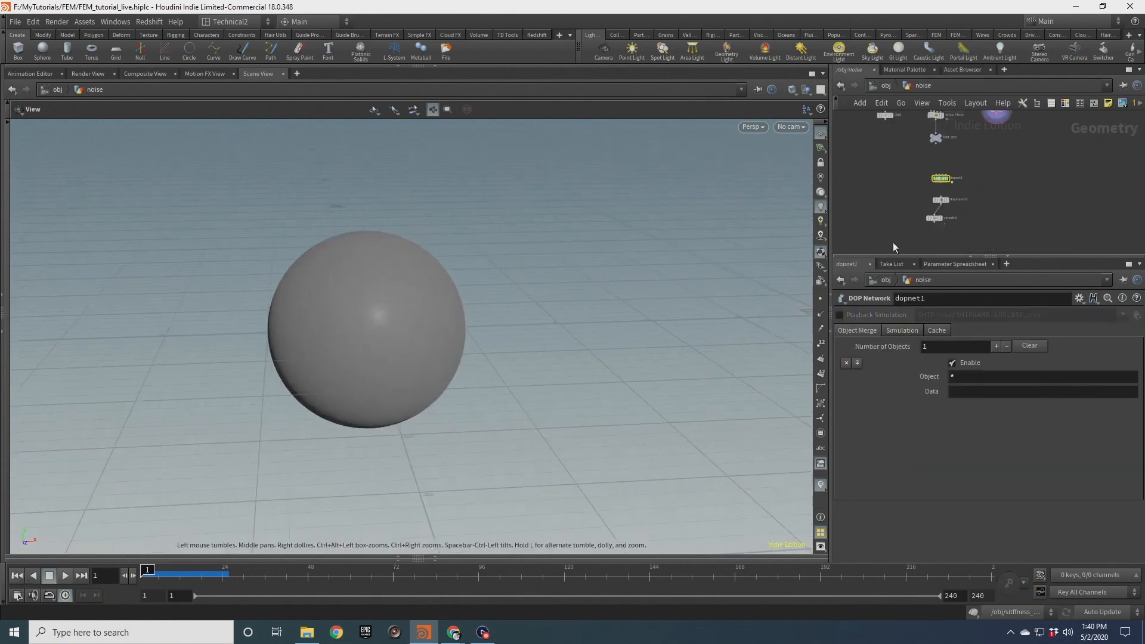
Enter dopnet1, open hybridobject1's shell Shape Stiffness field, and play the noise simulation
scroll(897, 185, "up", 3)
double_click(962, 197)
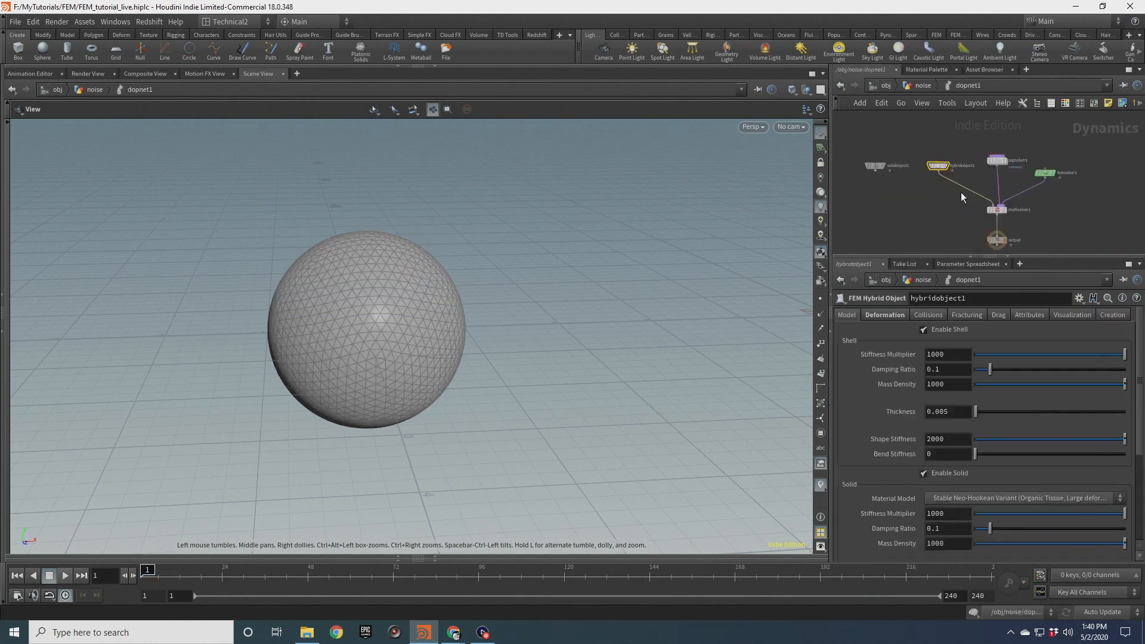
double_click(941, 439)
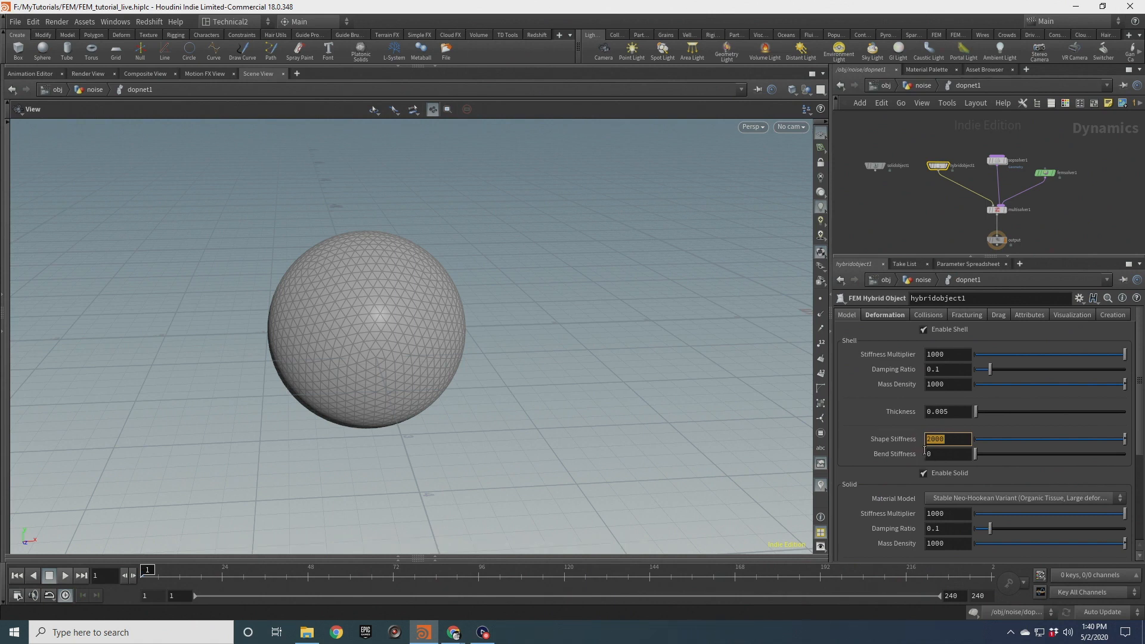
scroll(419, 297, "down", 1)
left_click_drag(434, 318, 394, 309)
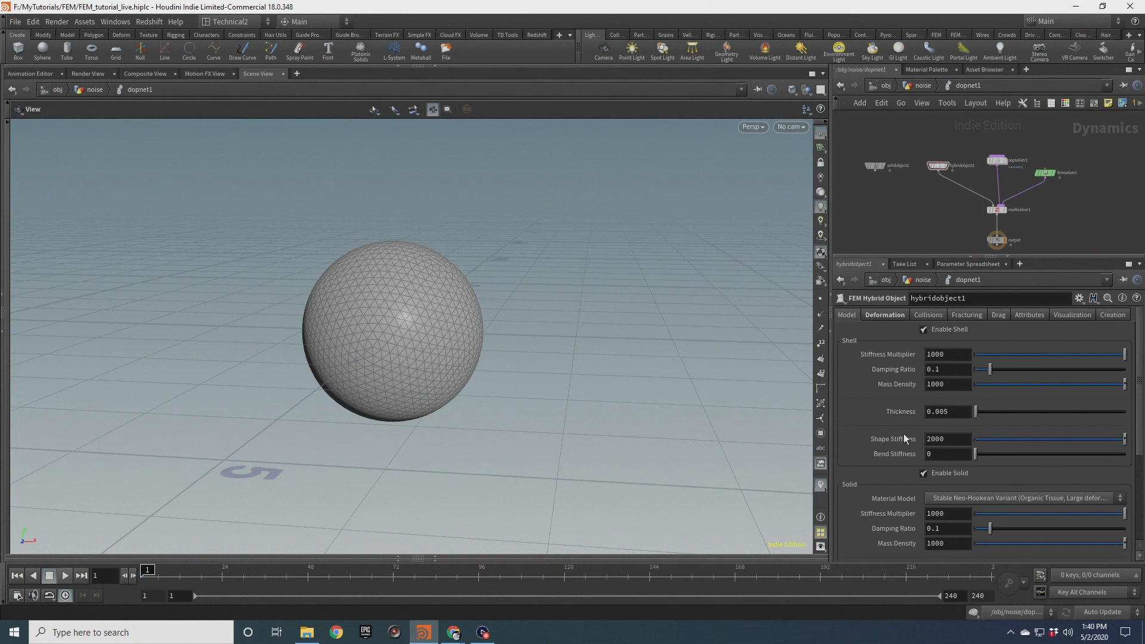
left_click(48, 577)
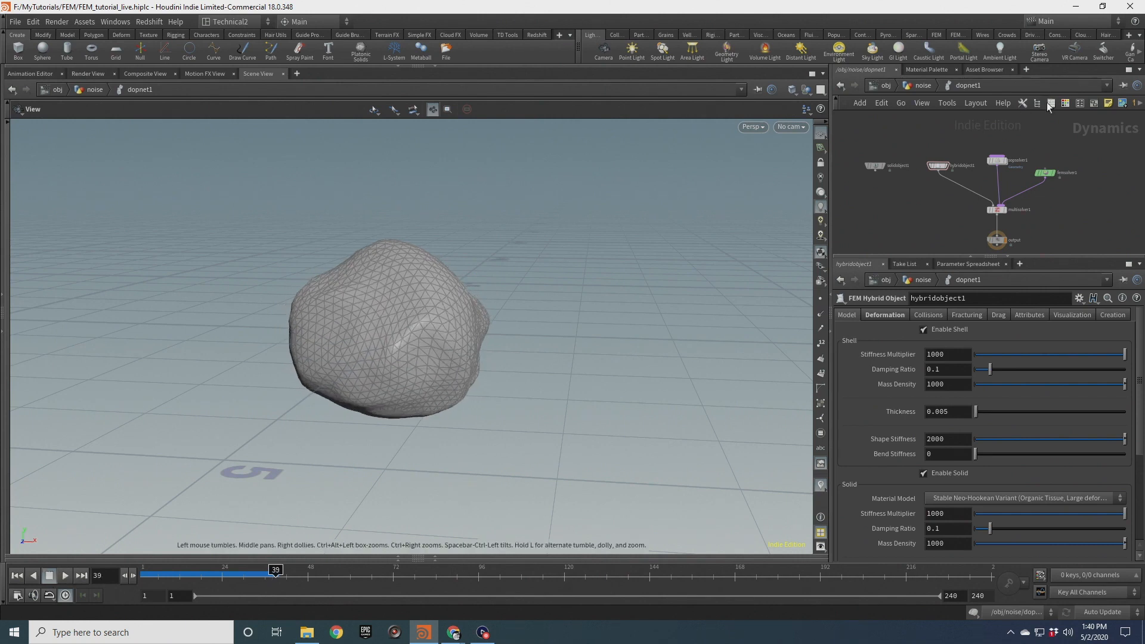
Return to the noise geometry network and display the dopimport1 node to view the simulated shape
left_click(922, 87)
scroll(924, 192, "up", 3)
middle_click_drag(908, 207, 897, 177)
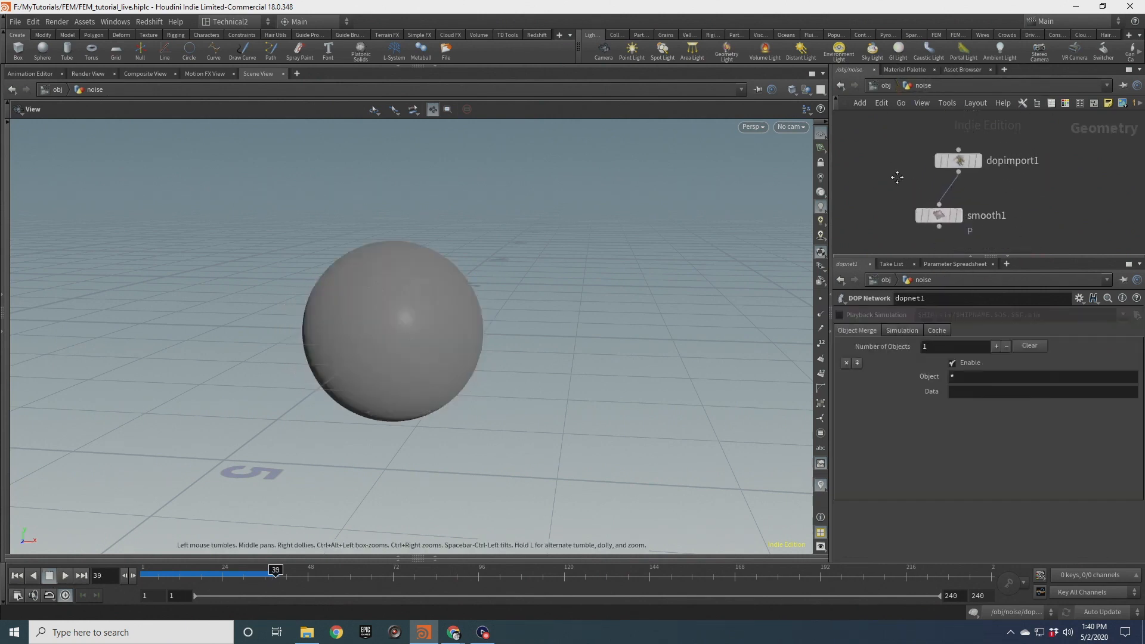
left_click(979, 161)
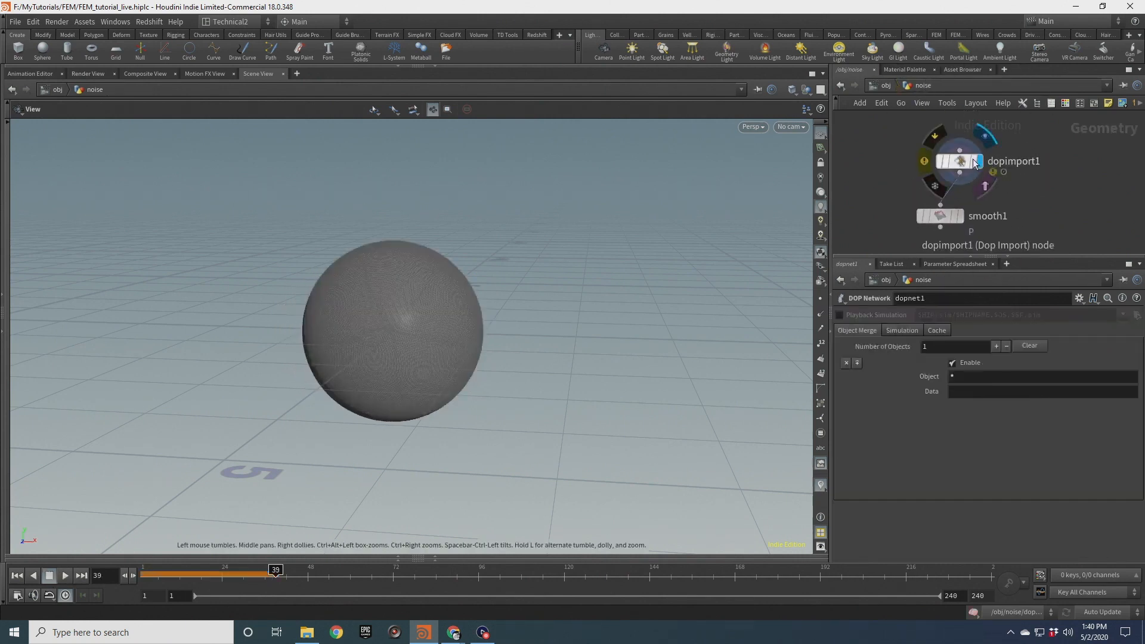
left_click(950, 161)
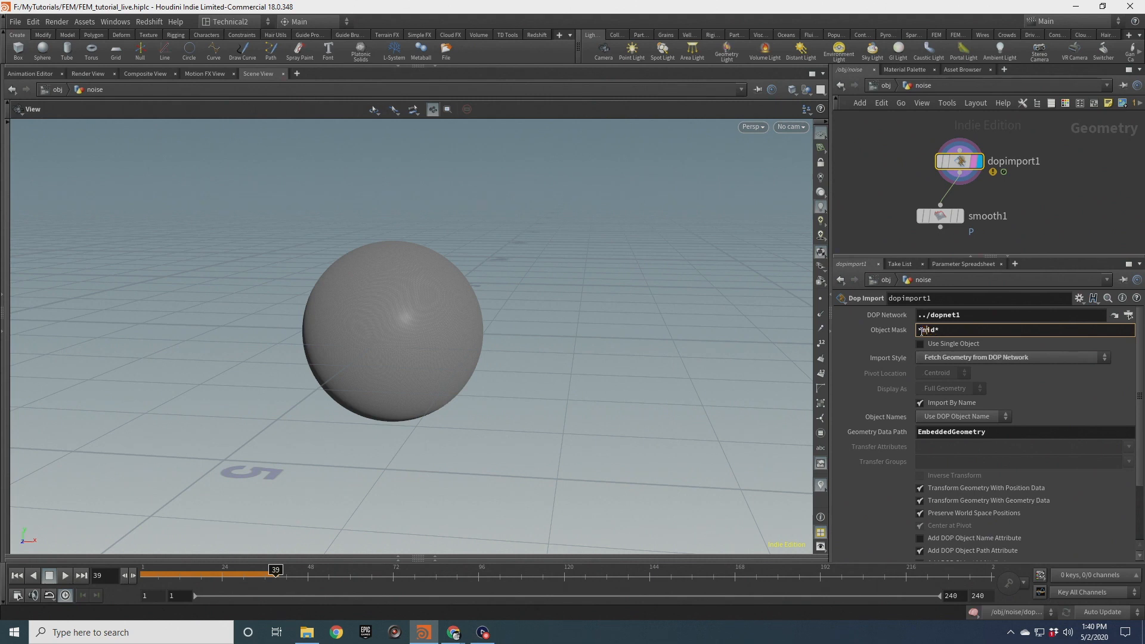
left_click(890, 127)
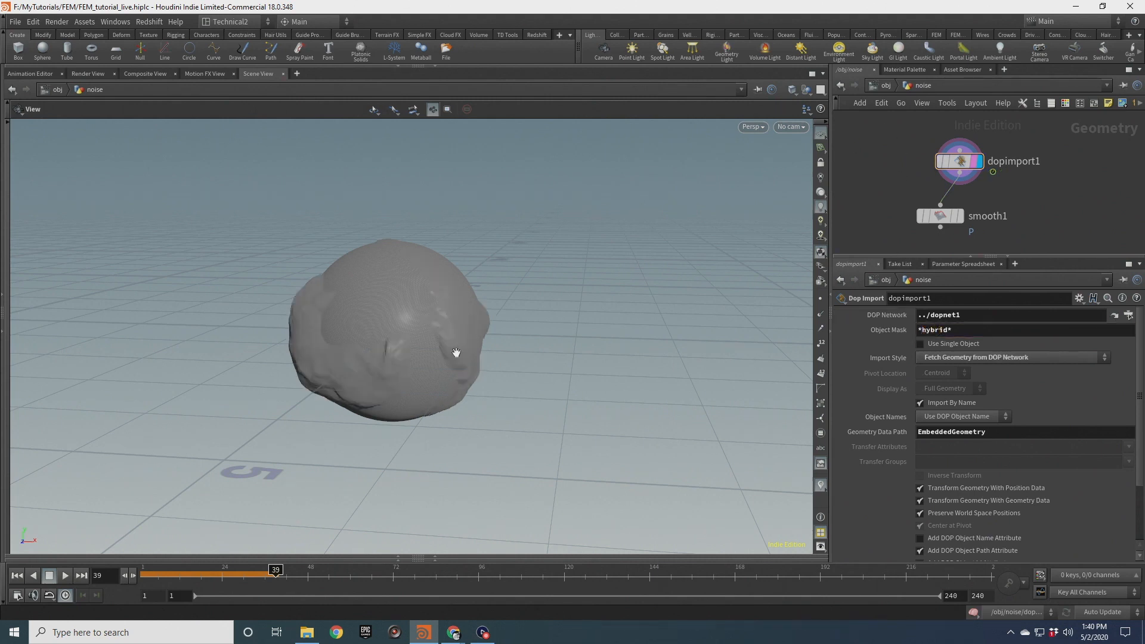
scroll(430, 313, "up", 3)
left_click_drag(430, 312, 340, 304)
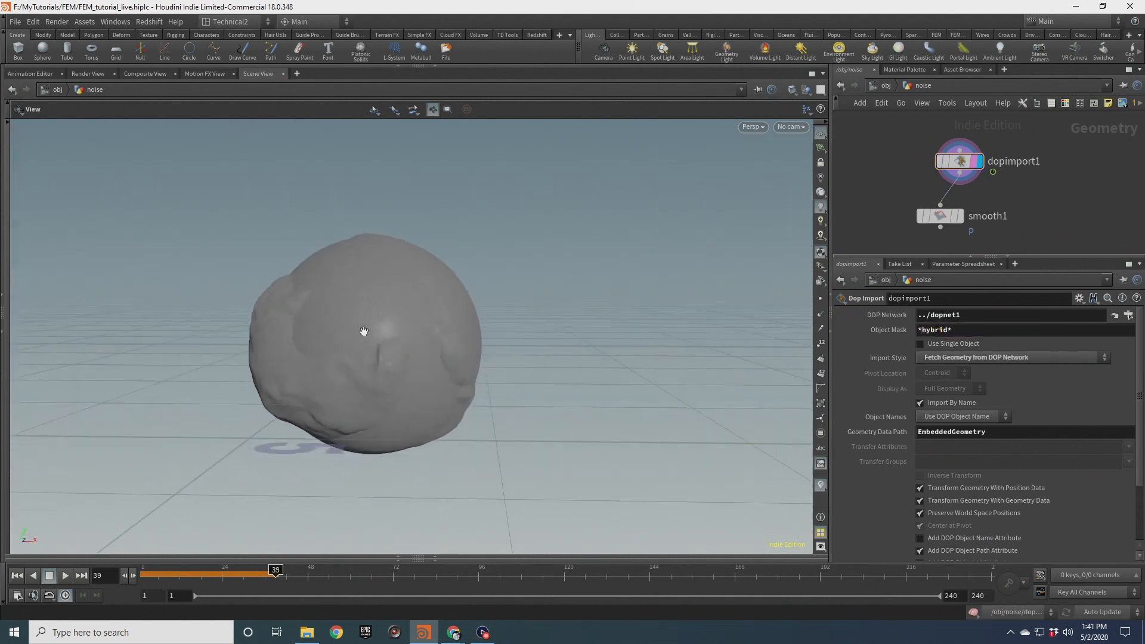
Scrub the timeline and orbit to examine the simulated noise sphere's deformation
left_click(87, 73)
left_click(263, 73)
left_click_drag(356, 309, 420, 310)
scroll(386, 332, "up", 4)
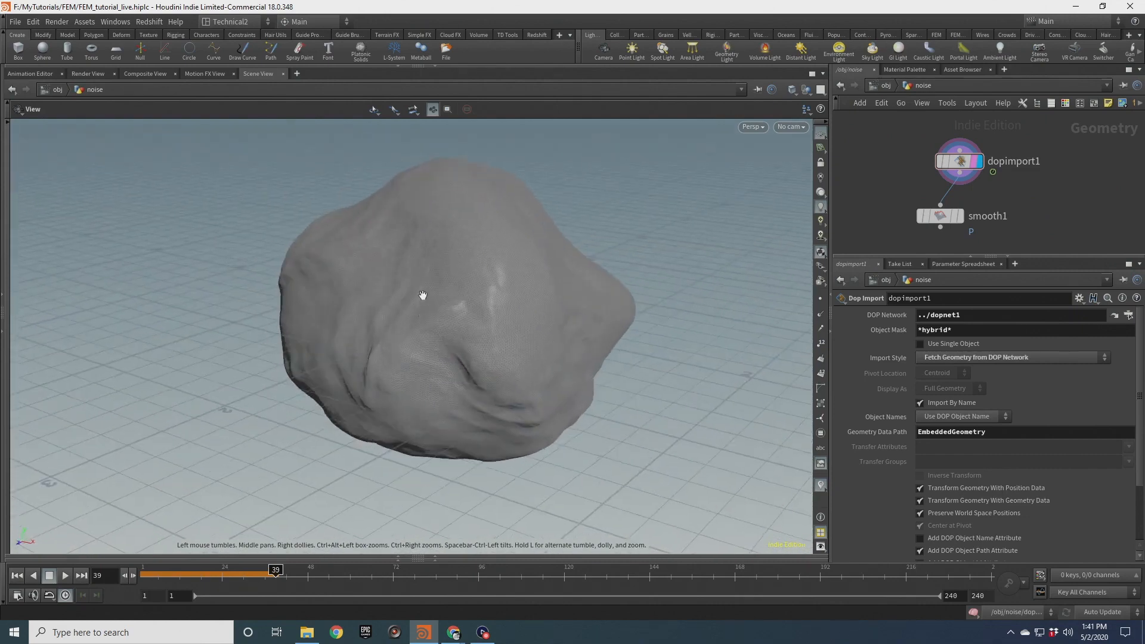
scroll(452, 339, "down", 4)
left_click_drag(468, 361, 464, 325)
left_click_drag(276, 573, 218, 577)
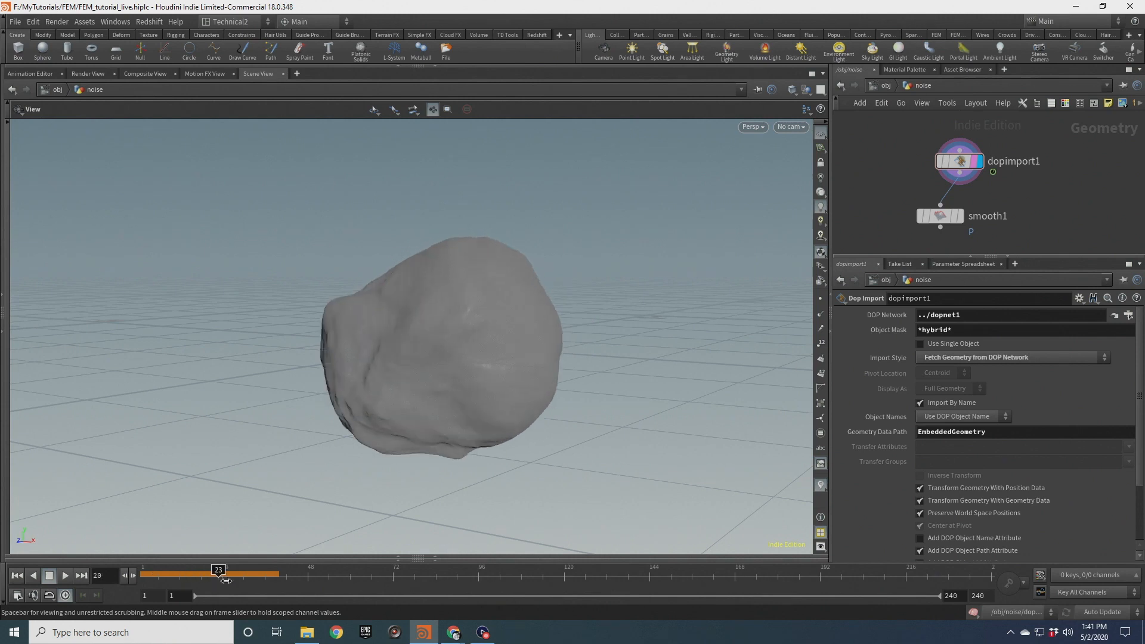
left_click_drag(358, 378, 164, 642)
left_click_drag(258, 576, 211, 573)
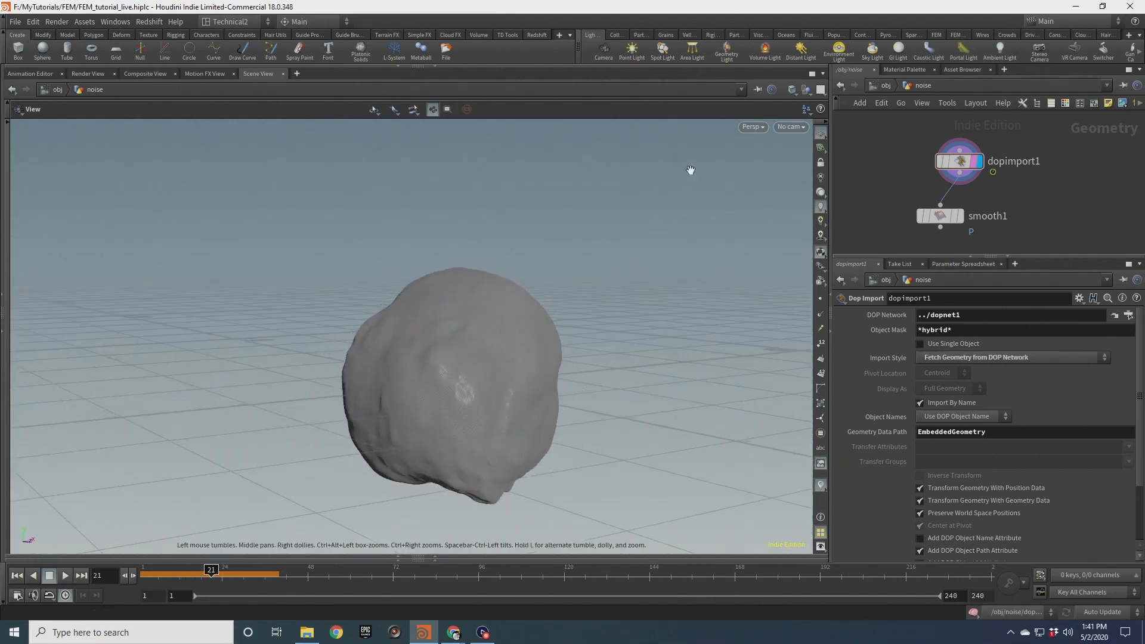
Add a UV Quick Shade node after dopimport1 and make it the display node
scroll(922, 173, "up", 2)
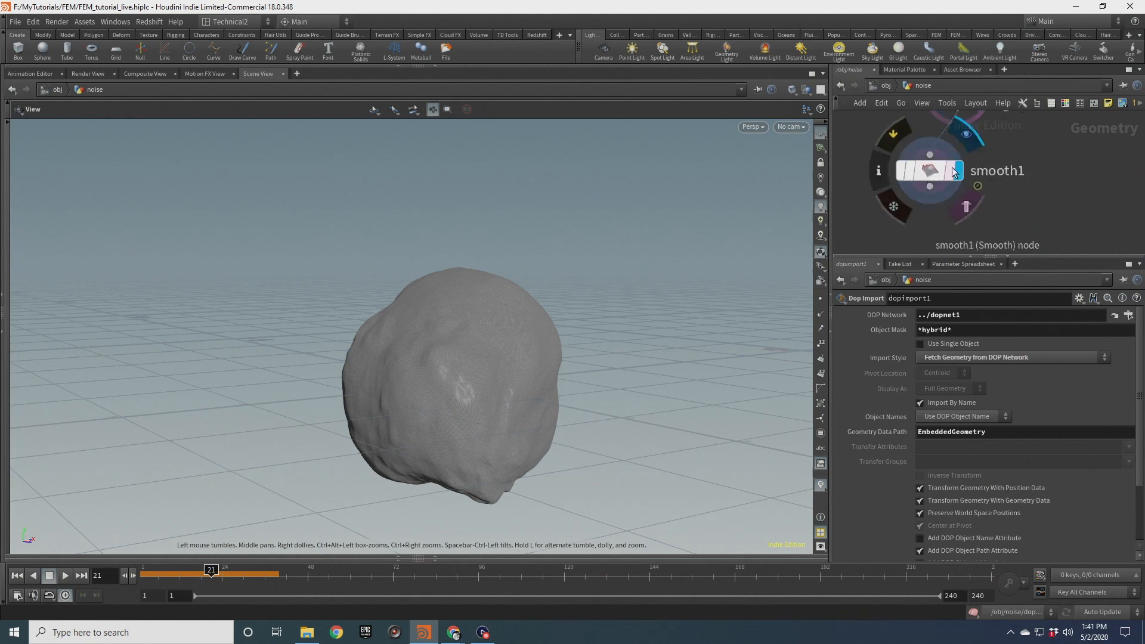
left_click_drag(526, 312, 468, 382)
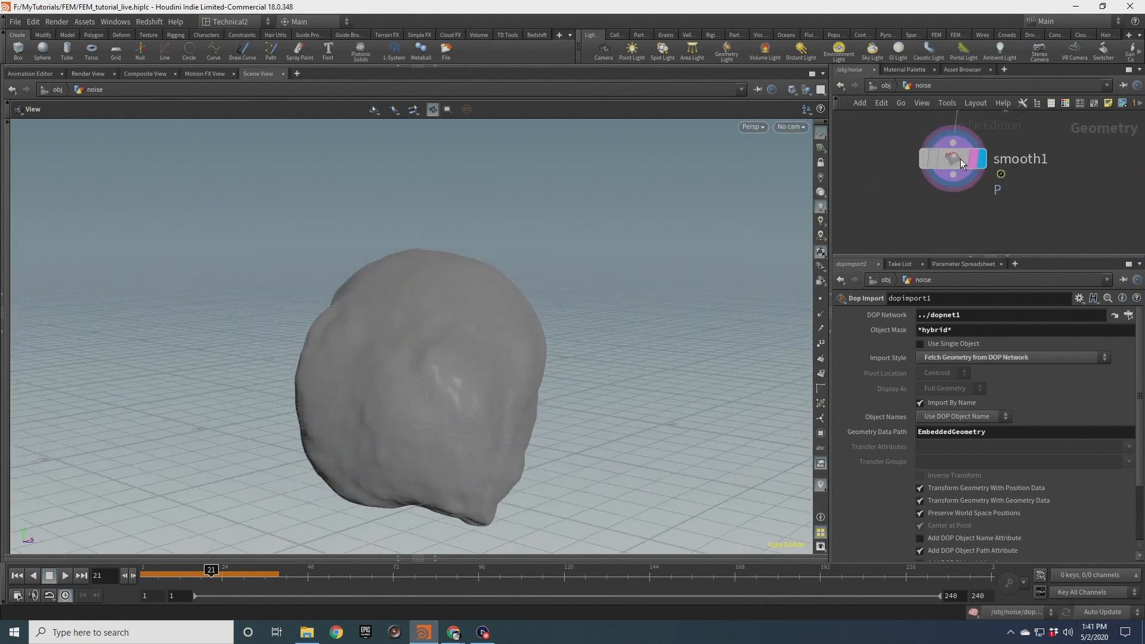
scroll(888, 179, "down", 3)
left_click_drag(913, 202, 848, 248)
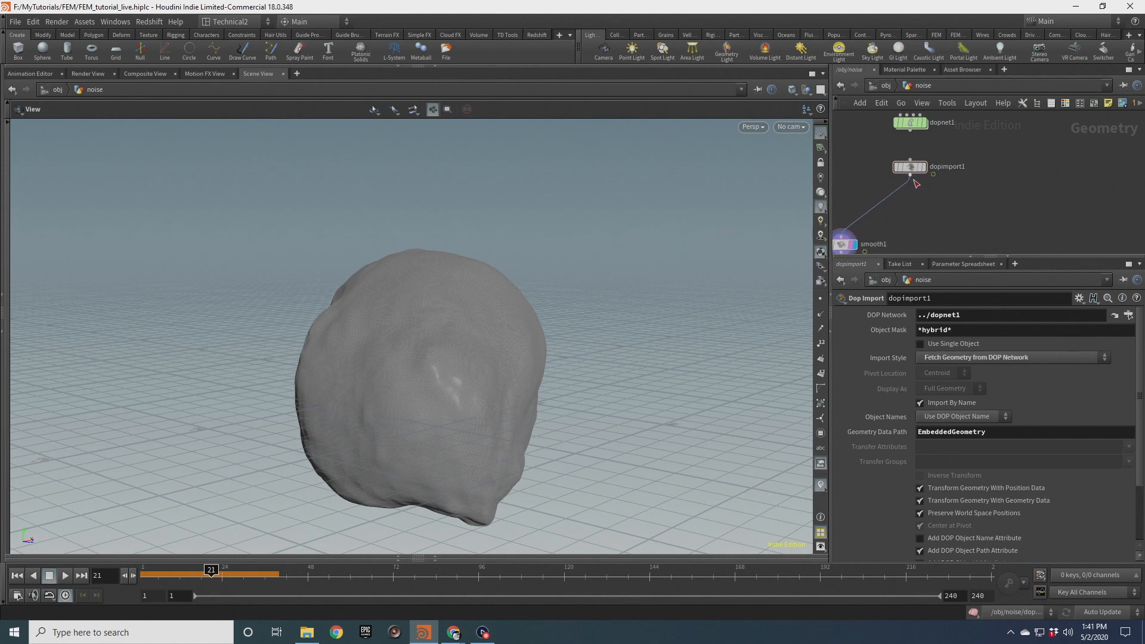
scroll(917, 169, "up", 2)
left_click(929, 167)
key("Tab")
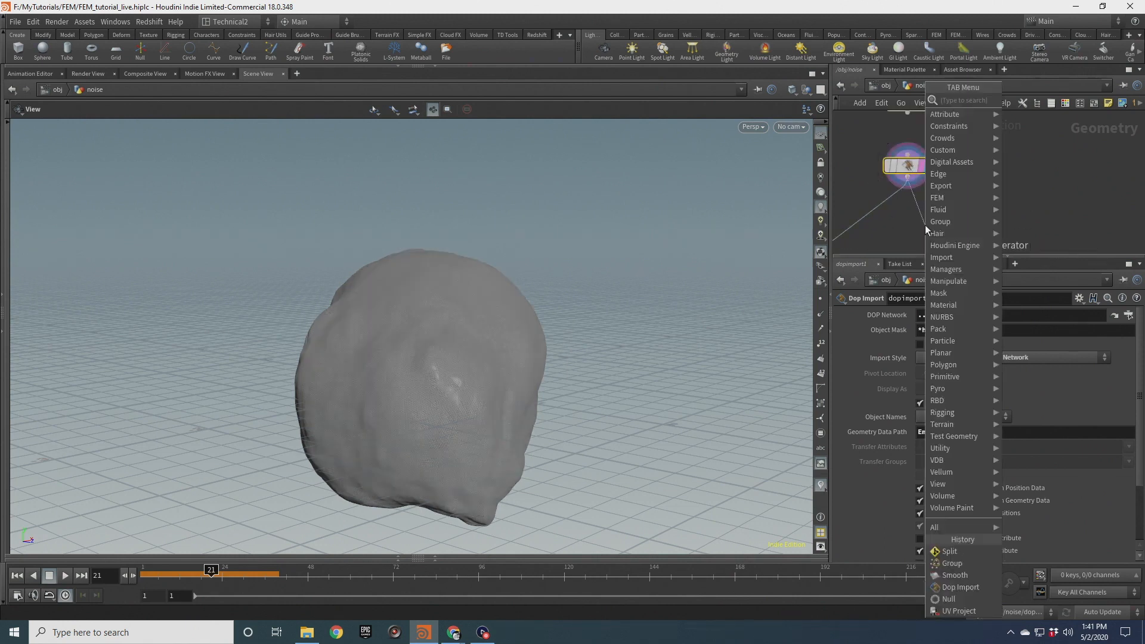
key("Escape")
left_click(925, 224)
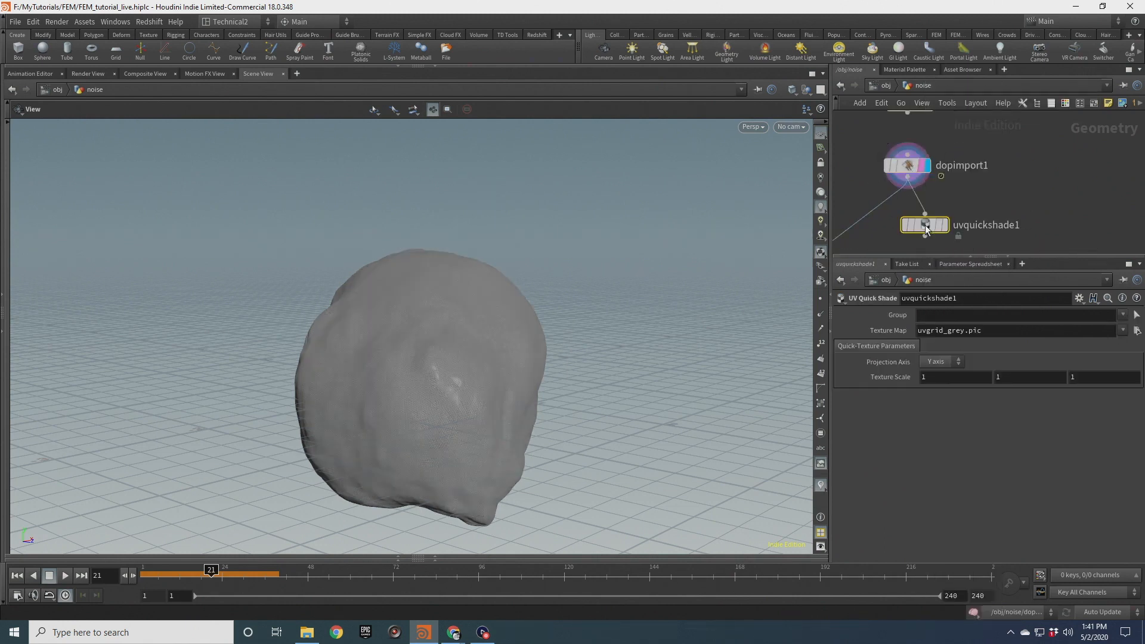
left_click(942, 227)
mouse_move(575, 295)
left_mouse_down()
mouse_move(426, 364)
mouse_move(463, 391)
mouse_move(538, 363)
mouse_move(439, 320)
mouse_move(404, 324)
mouse_move(482, 543)
left_mouse_up()
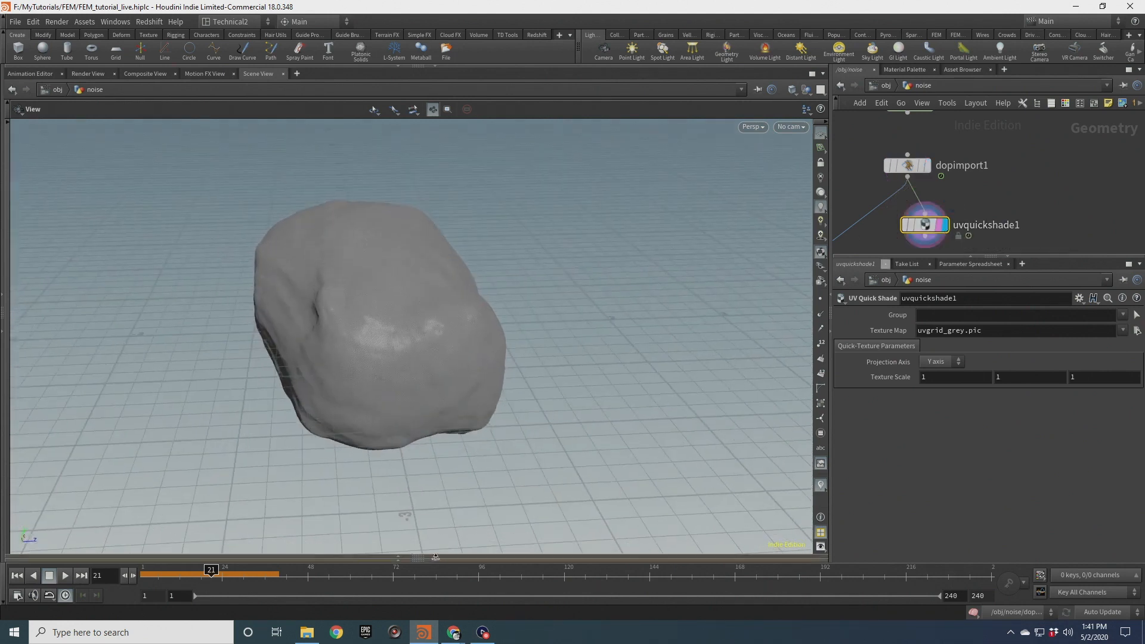
Open the geometry spreadsheet and show uvquickshade1's vertex attributes
left_click(435, 558)
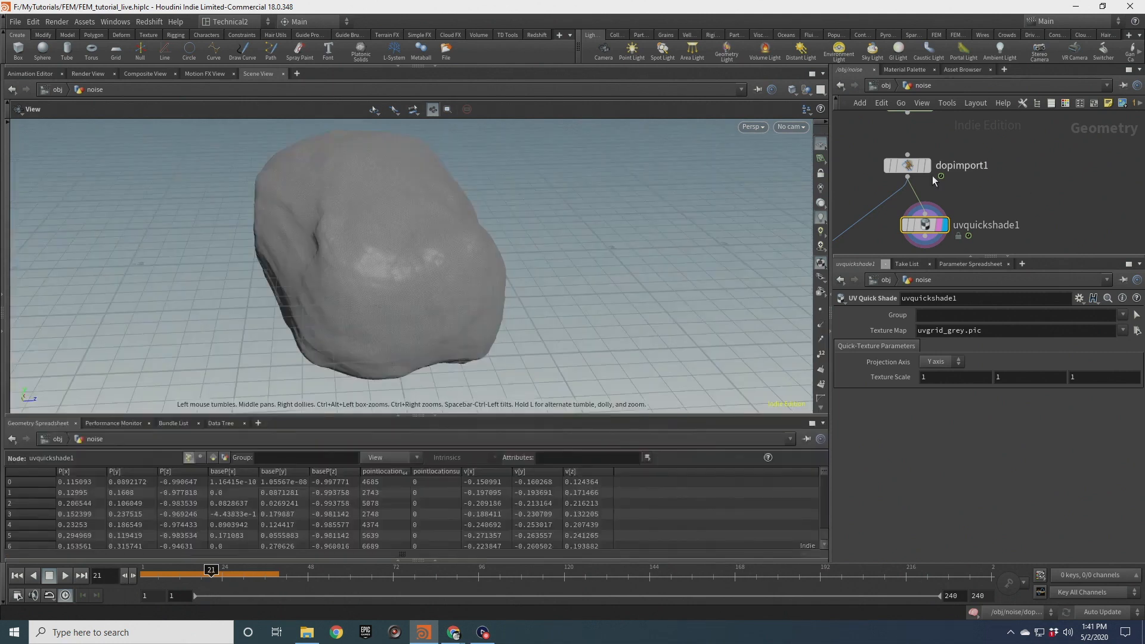
left_click(201, 458)
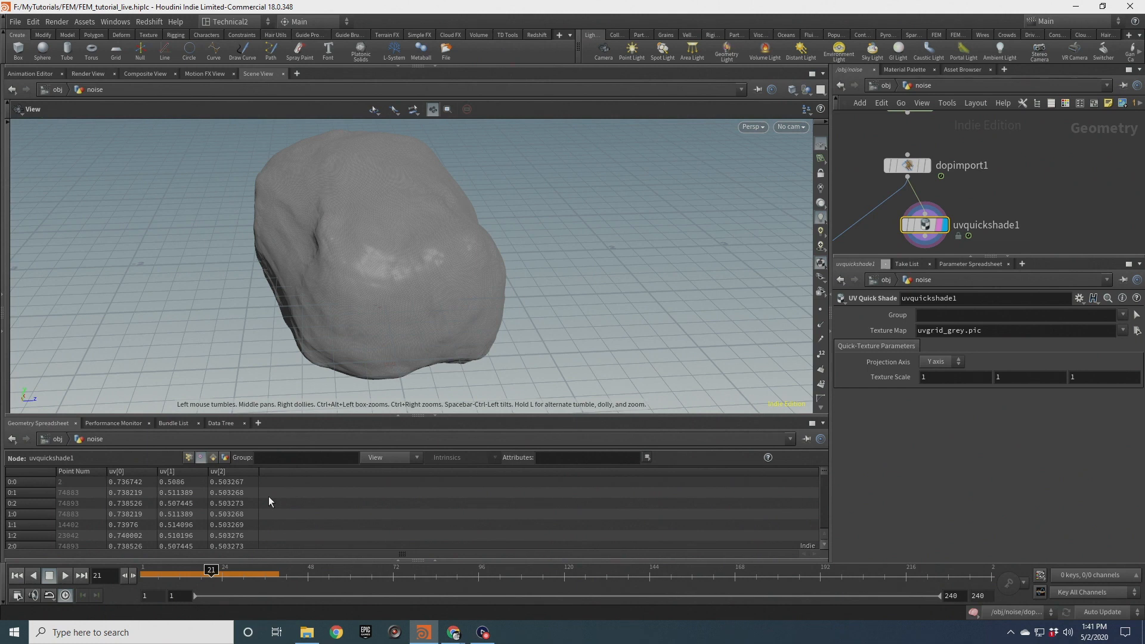
Rewind to frame 1 and view the UV grid texture on the sphere in the viewport
left_click(17, 576)
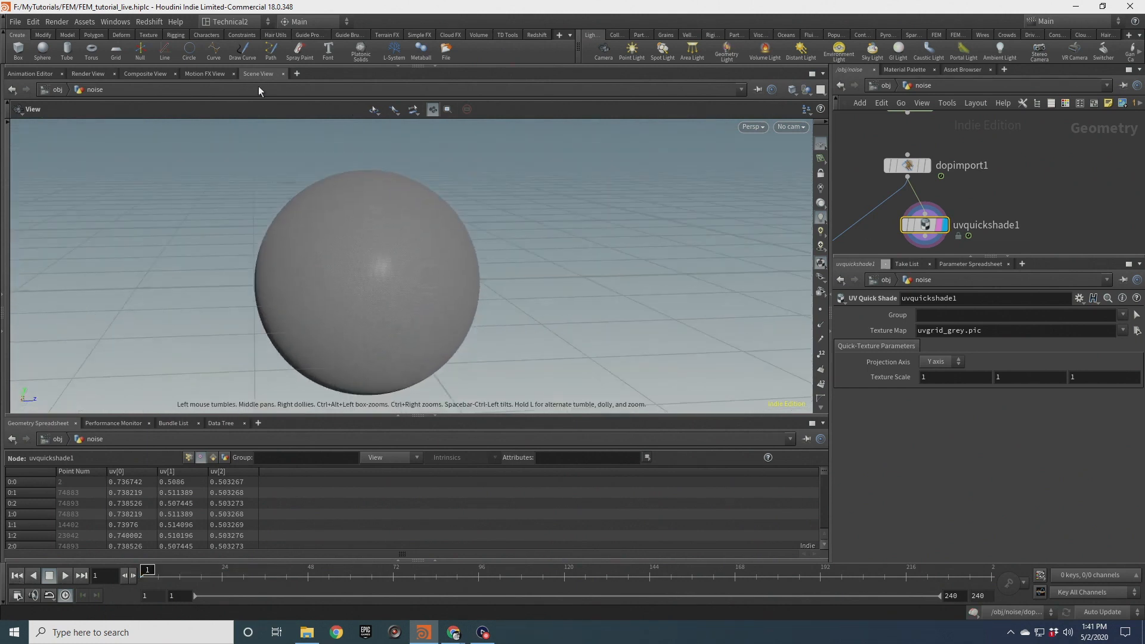
left_click(144, 76)
left_click(258, 73)
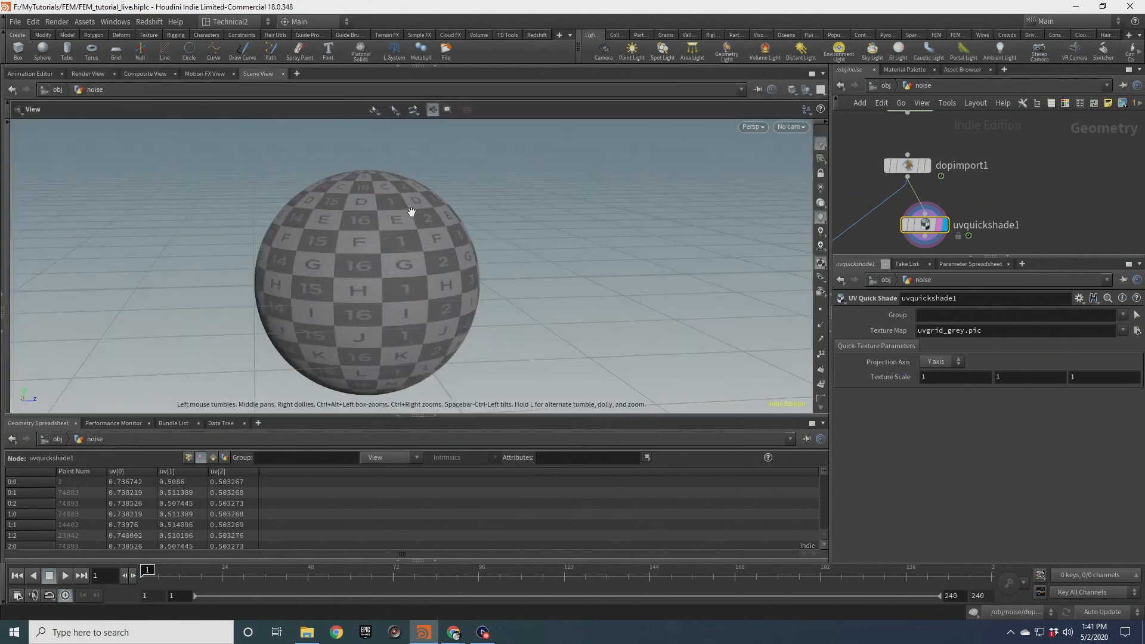
left_click_drag(376, 219, 407, 246)
middle_click_drag(373, 216, 391, 250)
right_click_drag(391, 251, 380, 271)
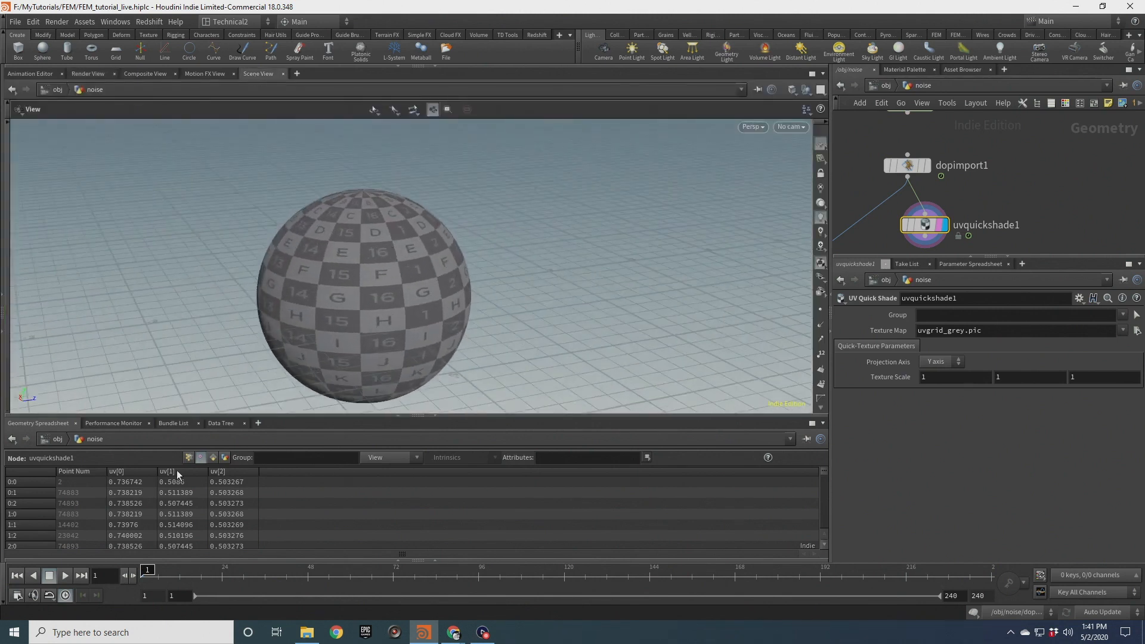
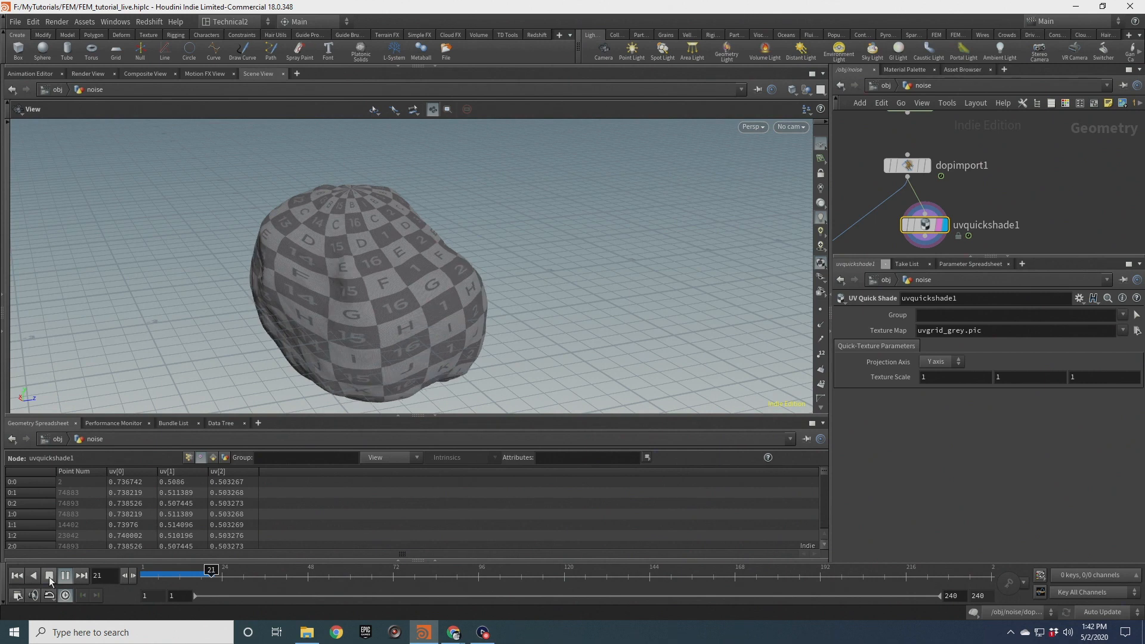
Play the UV-textured sphere simulation, orbit around it, and rewind to the first frame
left_click(49, 577)
left_click_drag(394, 271, 457, 241)
left_click_drag(385, 337, 334, 382)
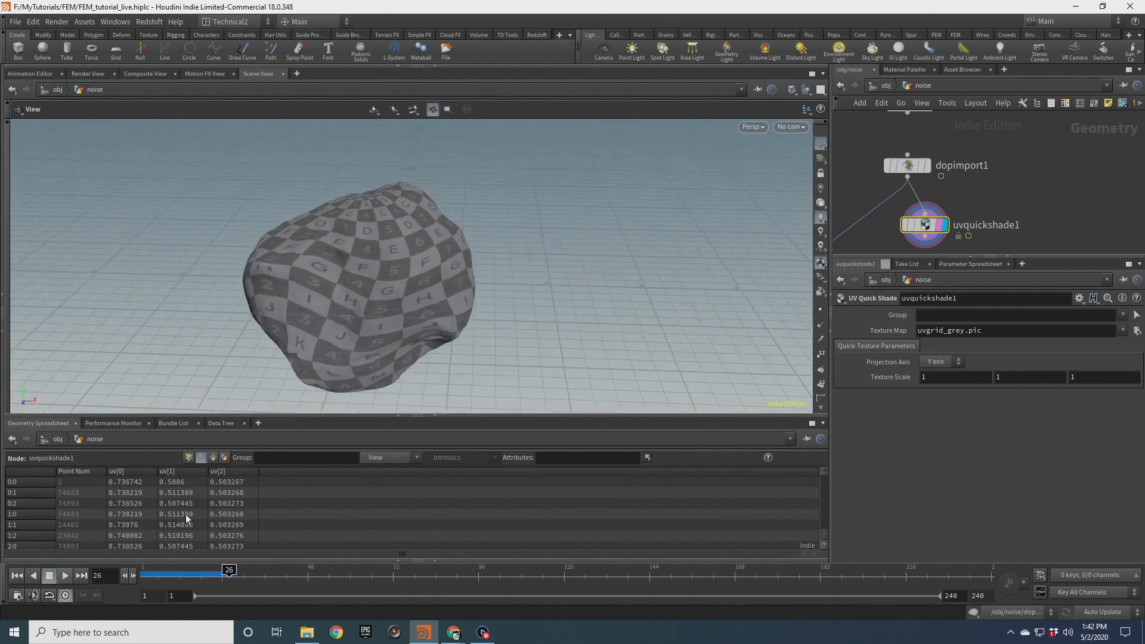
left_click(22, 576)
scroll(989, 167, "down", 3)
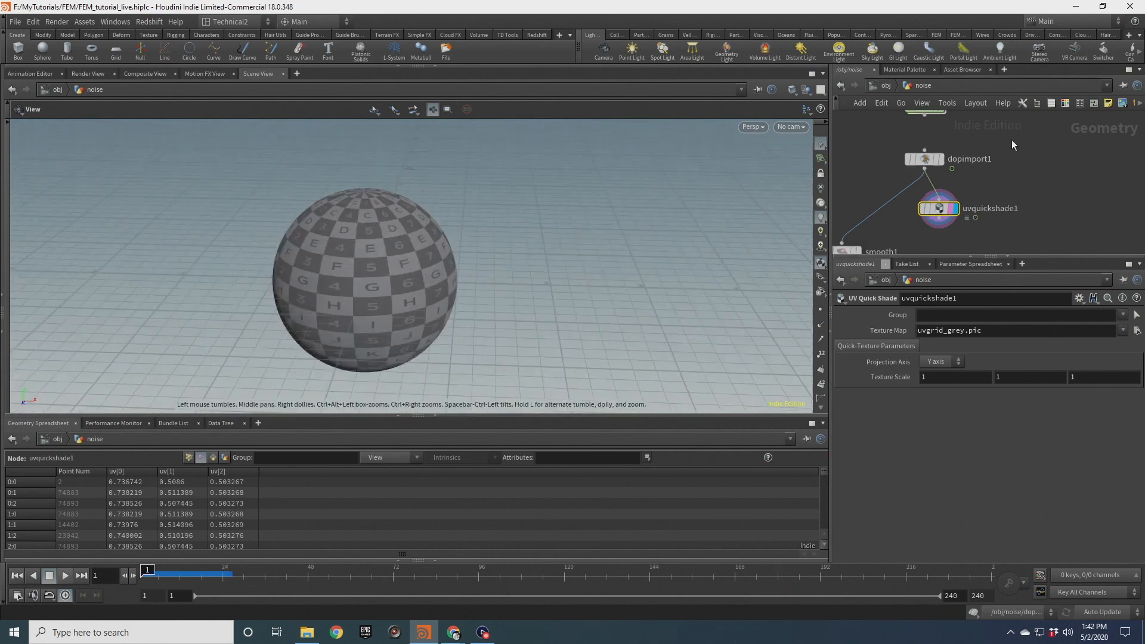
Inside dopnet1, set the FEM hybrid object's Shape Stiffness to 1e6
middle_click_drag(1012, 139, 1009, 205)
left_click(950, 183)
double_click(950, 184)
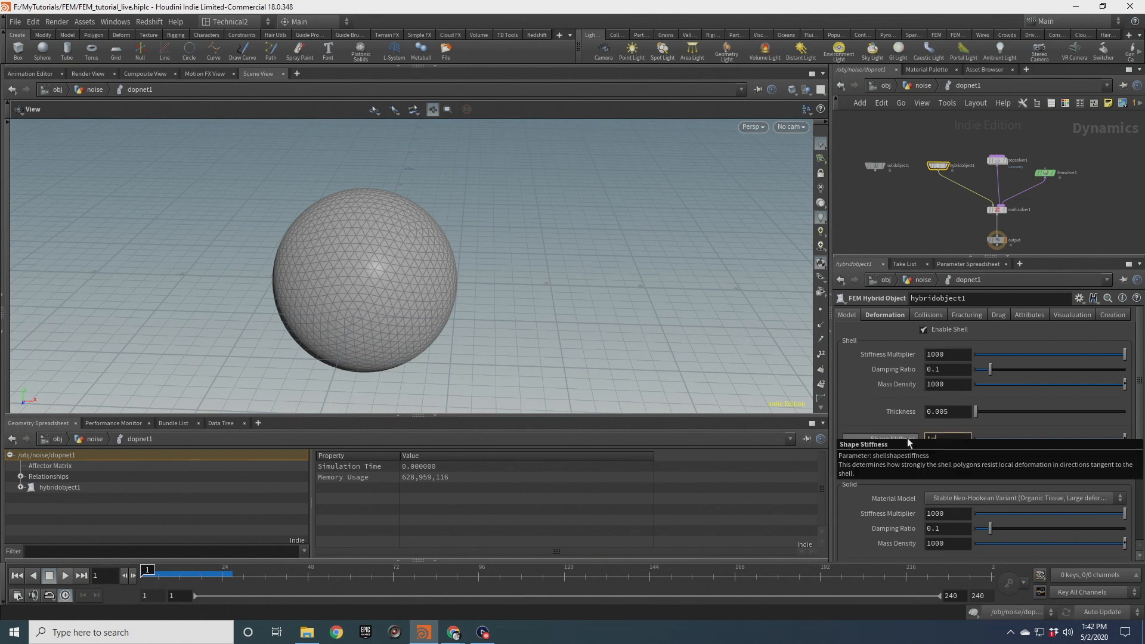
type("e6")
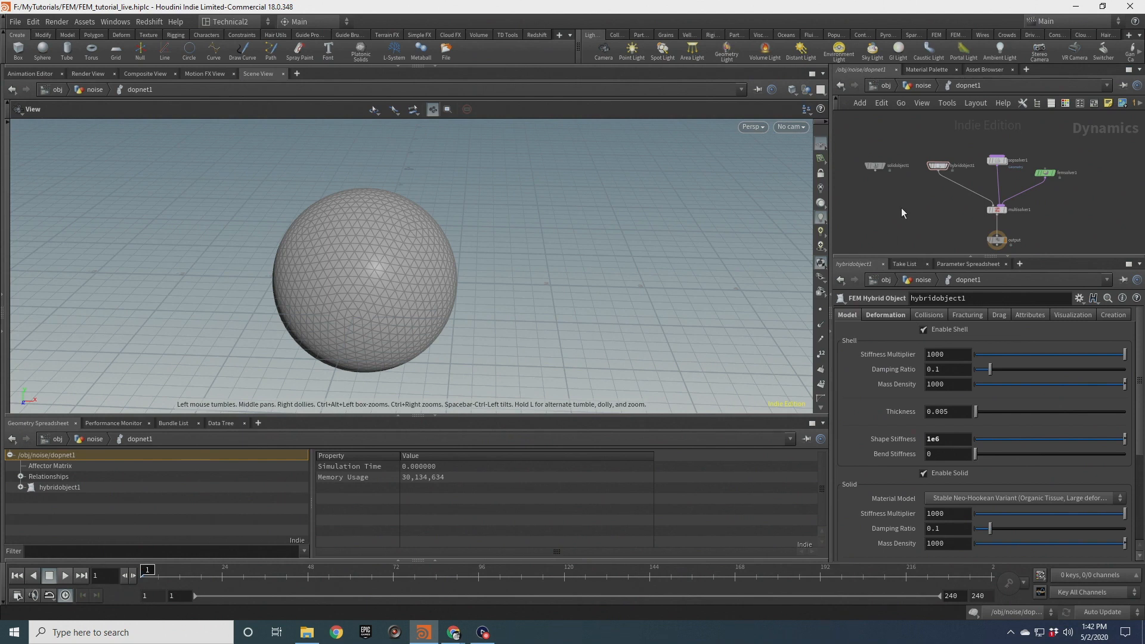
Play and scrub the simulation, orbiting to examine the textured sphere's deformation with the stiffer shell
left_click(66, 576)
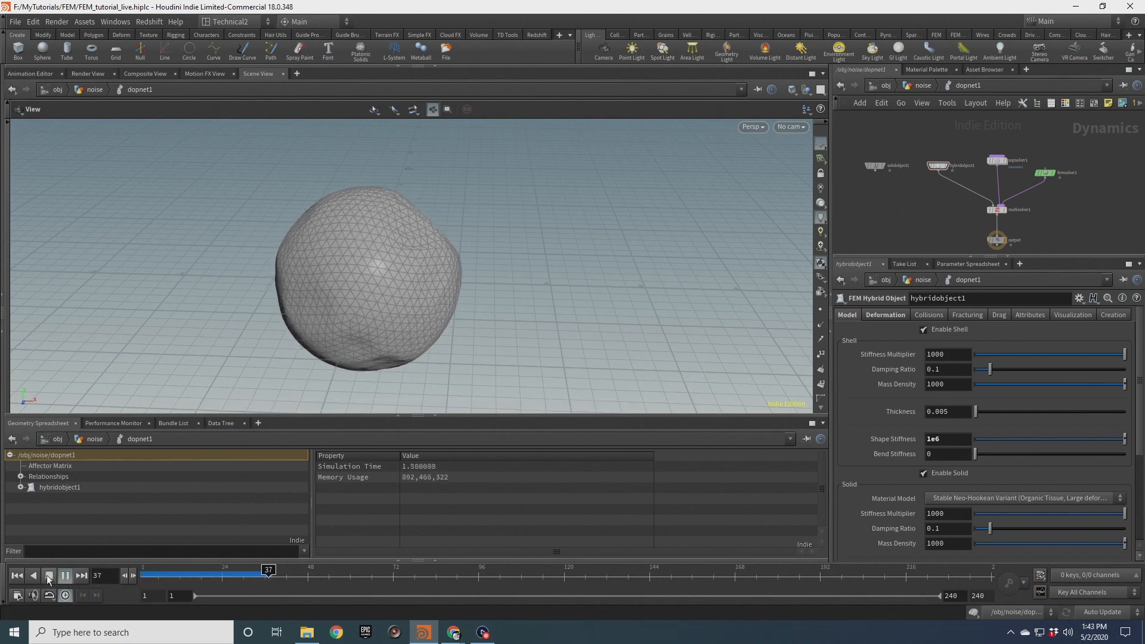
left_click(49, 576)
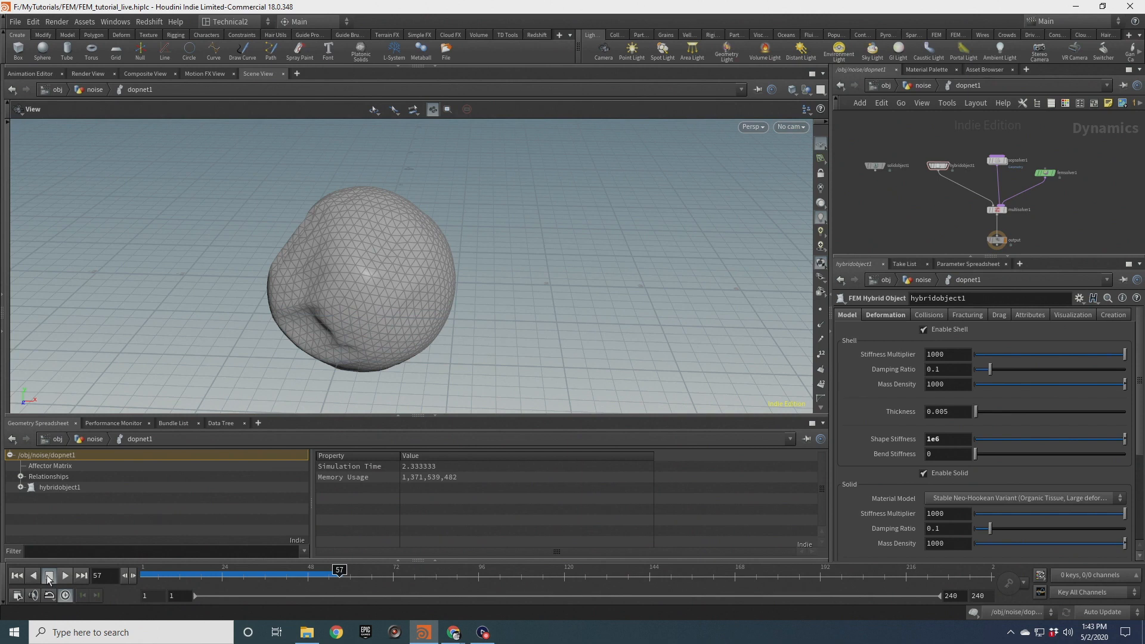
left_click(920, 85)
scroll(891, 231, "up", 3)
left_click_drag(319, 273, 342, 252)
right_click_drag(342, 252, 356, 189)
left_click_drag(338, 571, 147, 571)
left_click_drag(332, 225, 398, 257)
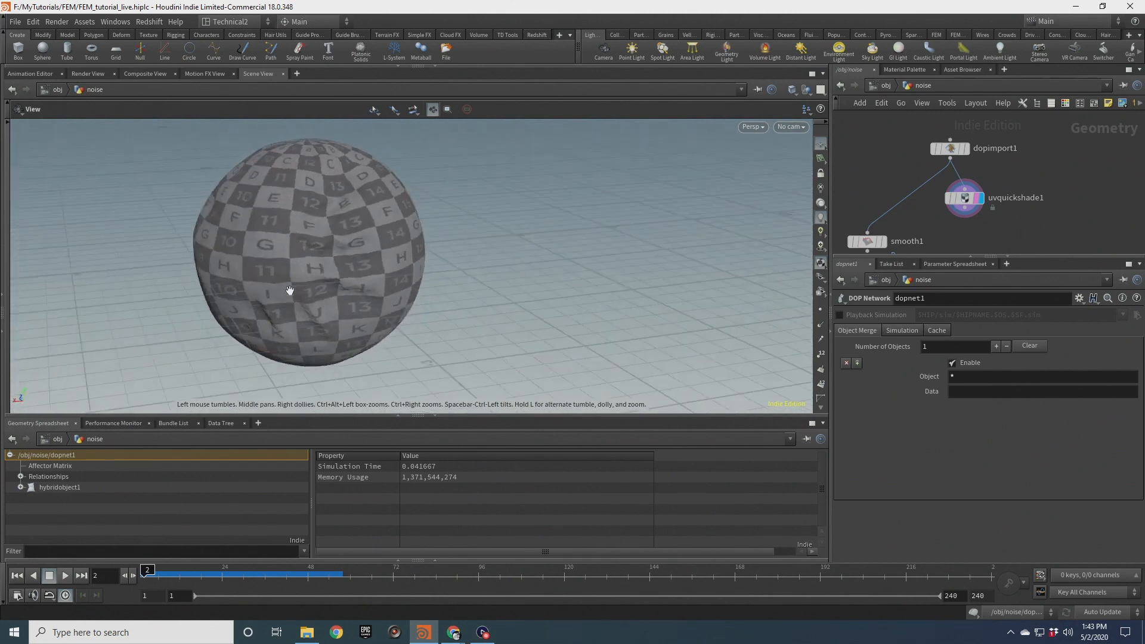
left_click_drag(290, 291, 292, 272)
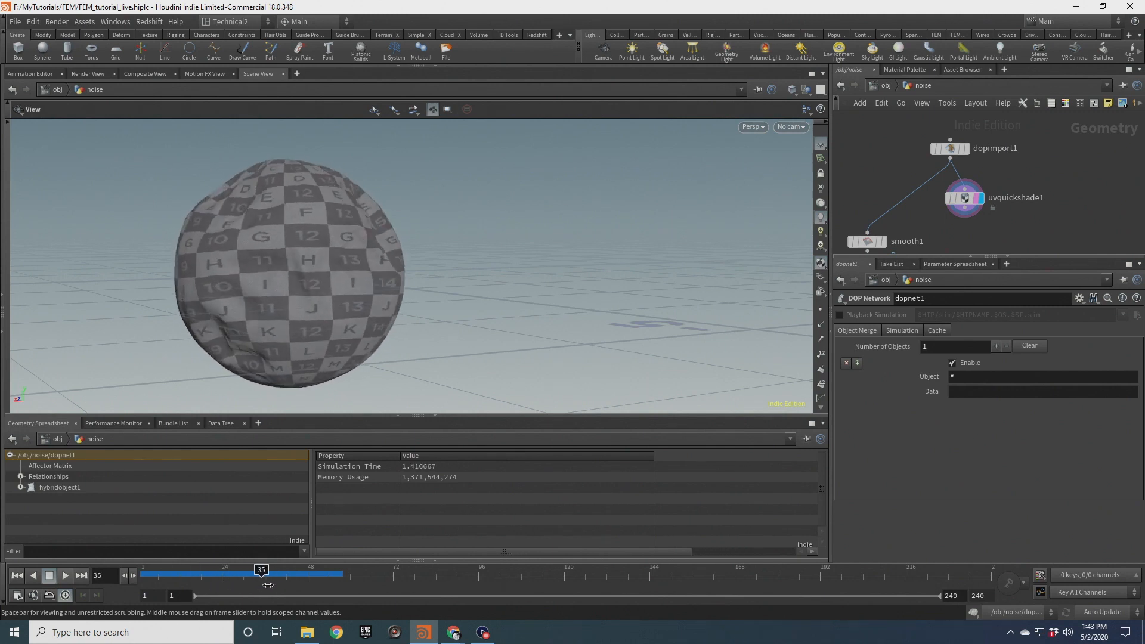
left_click_drag(374, 256, 274, 298)
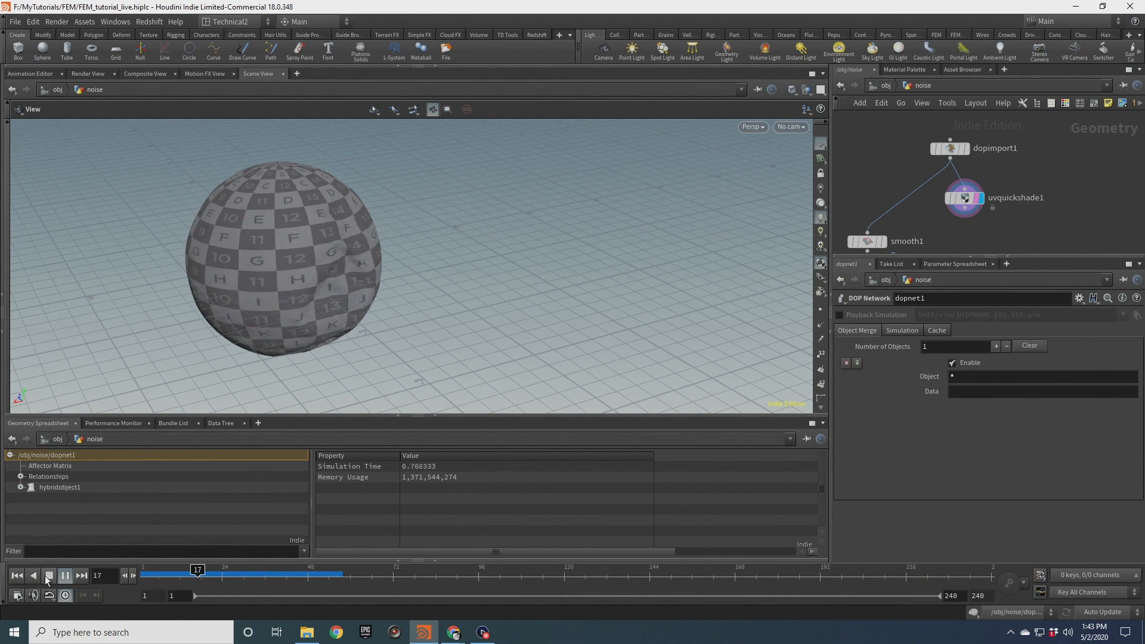
left_click_drag(348, 251, 436, 252)
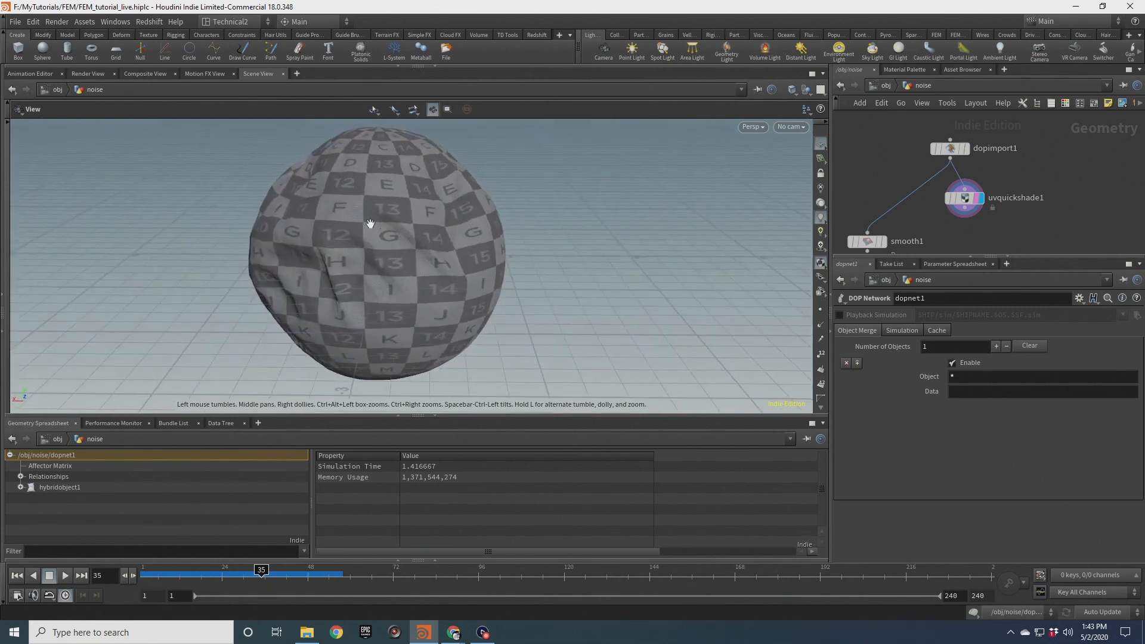
Display dopimport1 to inspect the unsmoothed simulated surface's wrinkles
left_click(965, 148)
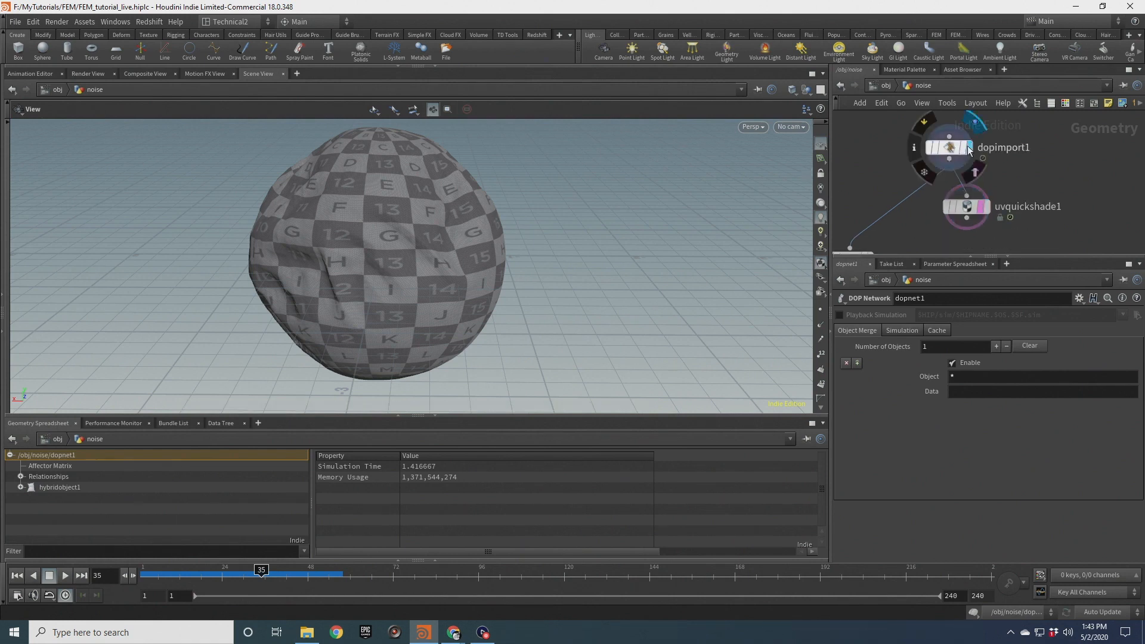
mouse_move(399, 211)
left_mouse_down()
mouse_move(365, 230)
mouse_move(417, 217)
mouse_move(371, 245)
mouse_move(386, 277)
mouse_move(430, 256)
mouse_move(391, 292)
mouse_move(355, 291)
left_mouse_up()
left_click(792, 89)
left_click(804, 200)
mouse_move(356, 292)
right_mouse_down()
mouse_move(430, 280)
mouse_move(382, 262)
right_mouse_up()
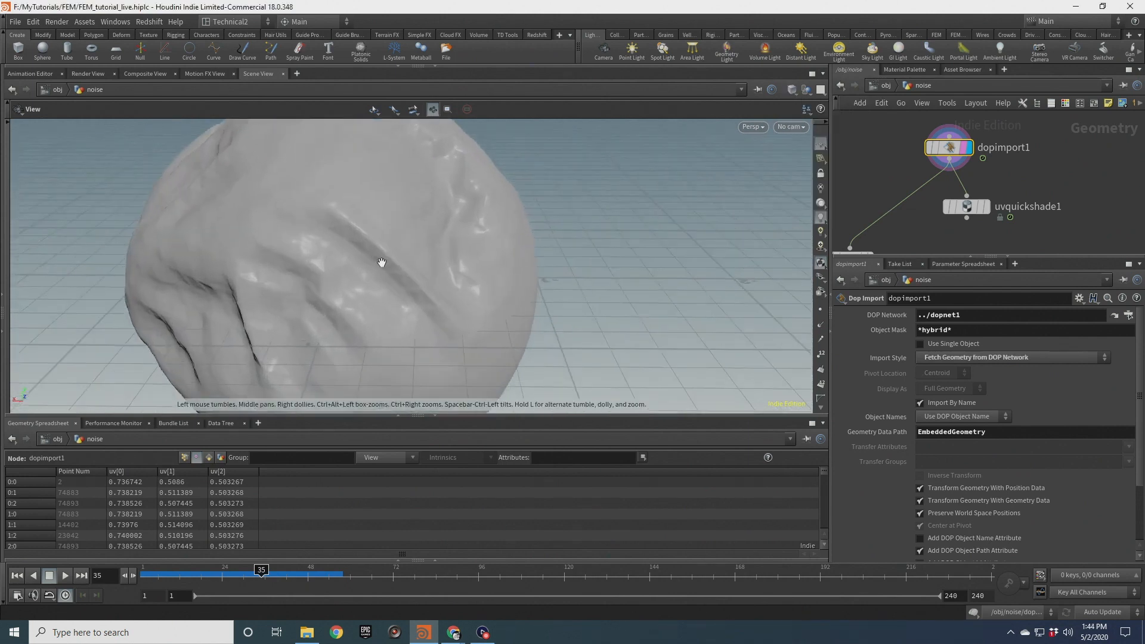
Make smooth1 the display node of the noise network
middle_click_drag(929, 235, 991, 170)
scroll(903, 201, "up", 2)
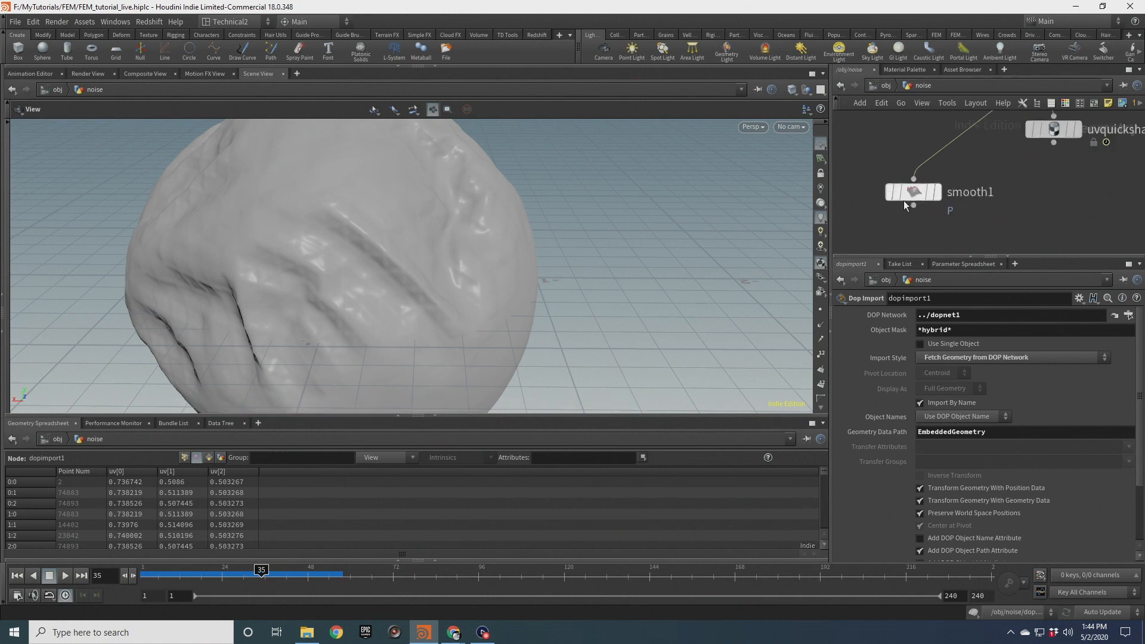
left_click(943, 194)
left_click(917, 192)
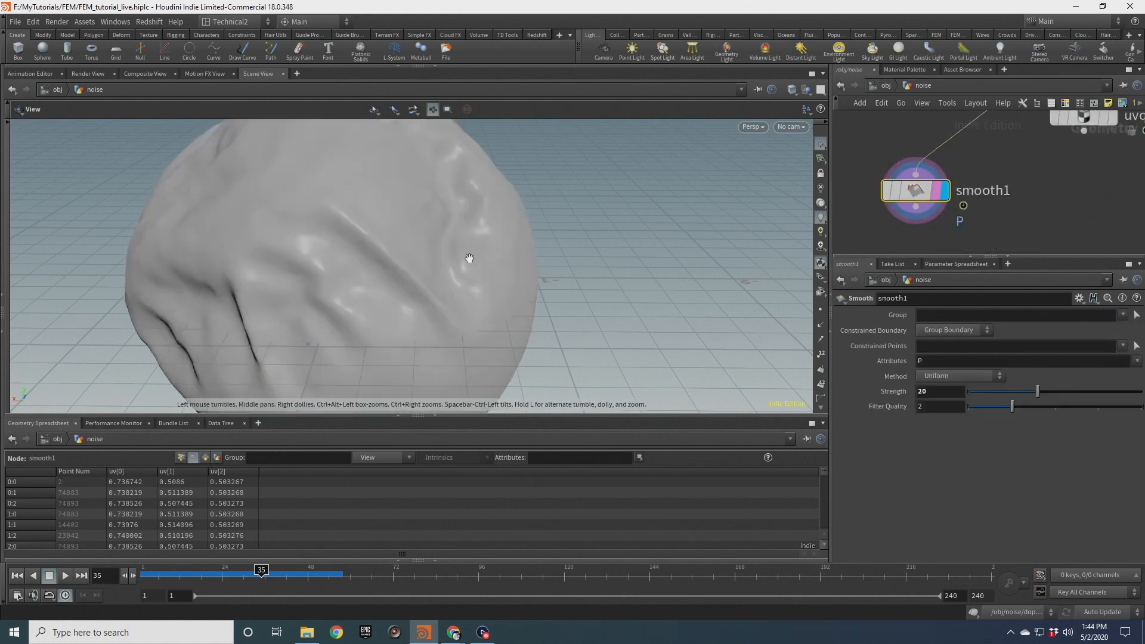
Scrub the timeline and orbit to examine the smoothed simulated sphere
right_click_drag(467, 258, 394, 276)
left_click_drag(393, 276, 415, 263)
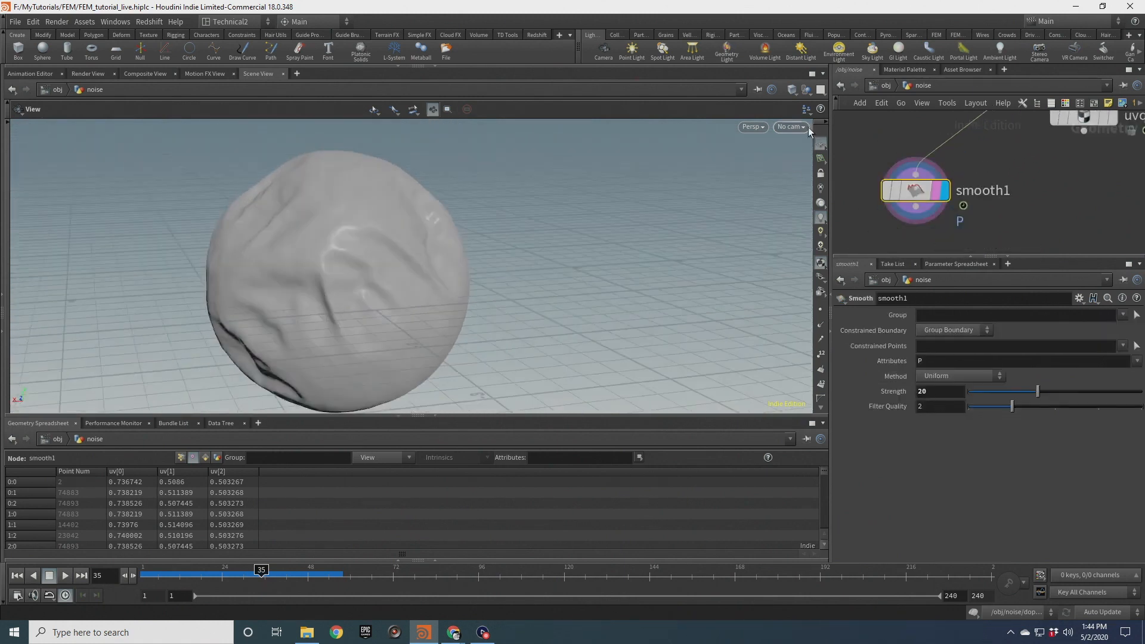
left_click(822, 145)
left_click_drag(488, 236, 346, 310)
left_click_drag(322, 268, 366, 234)
left_click_drag(263, 579, 307, 578)
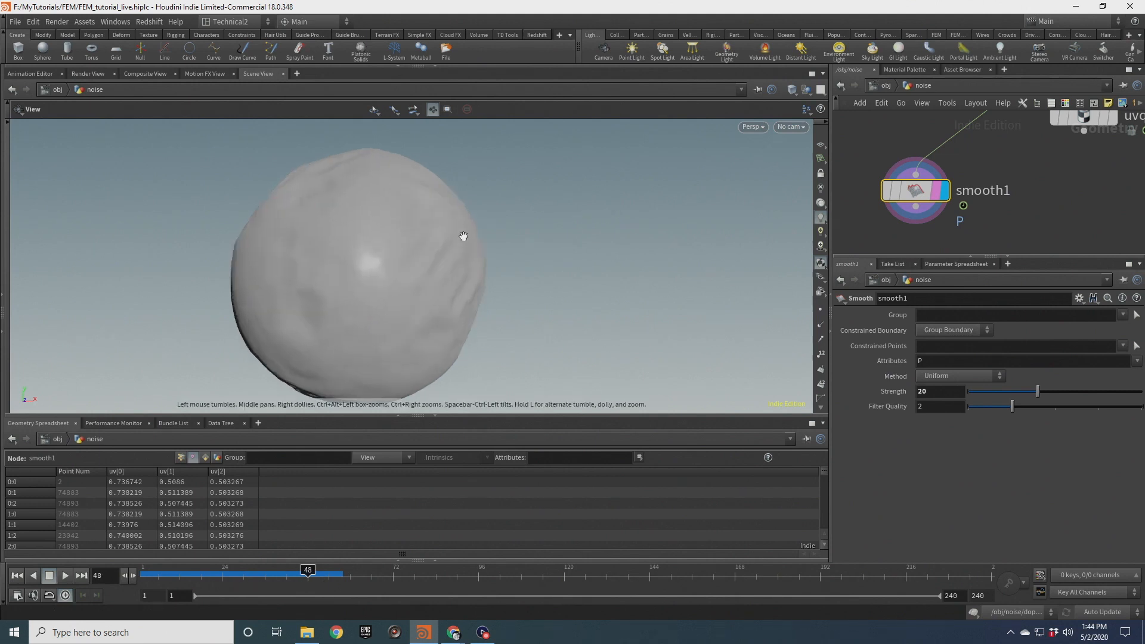
left_click_drag(464, 236, 394, 268)
middle_click_drag(244, 273, 319, 266)
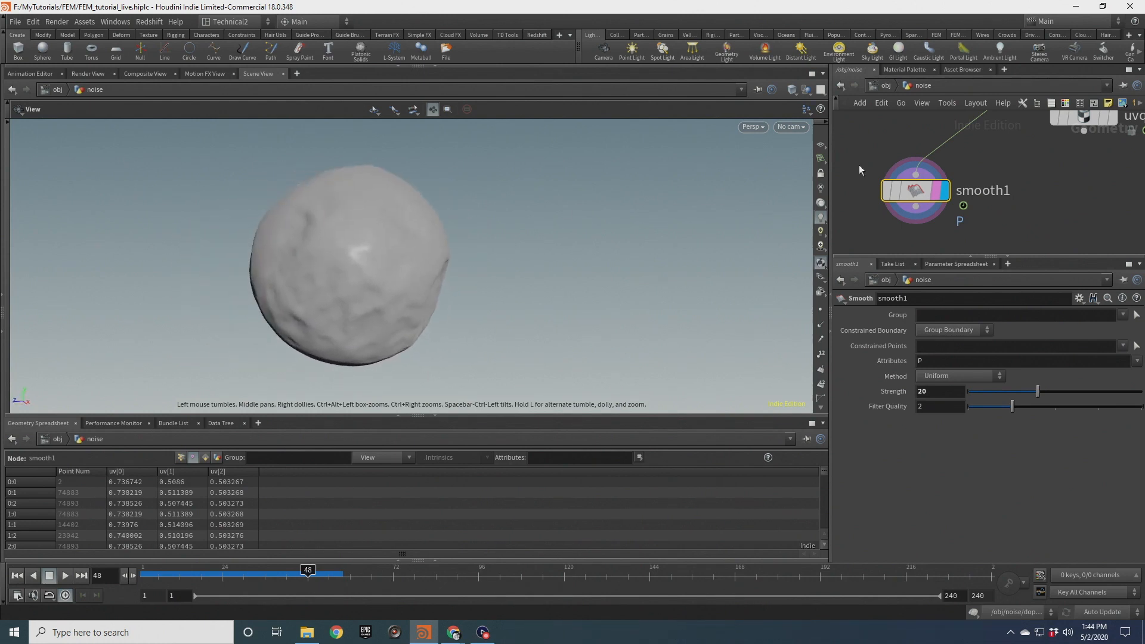
Browse the noise network's nodes and orbit the smoothed sphere
middle_click_drag(1001, 156, 951, 240)
middle_click_drag(961, 136, 920, 241)
middle_click_drag(912, 139, 906, 258)
left_click_drag(908, 181, 986, 220)
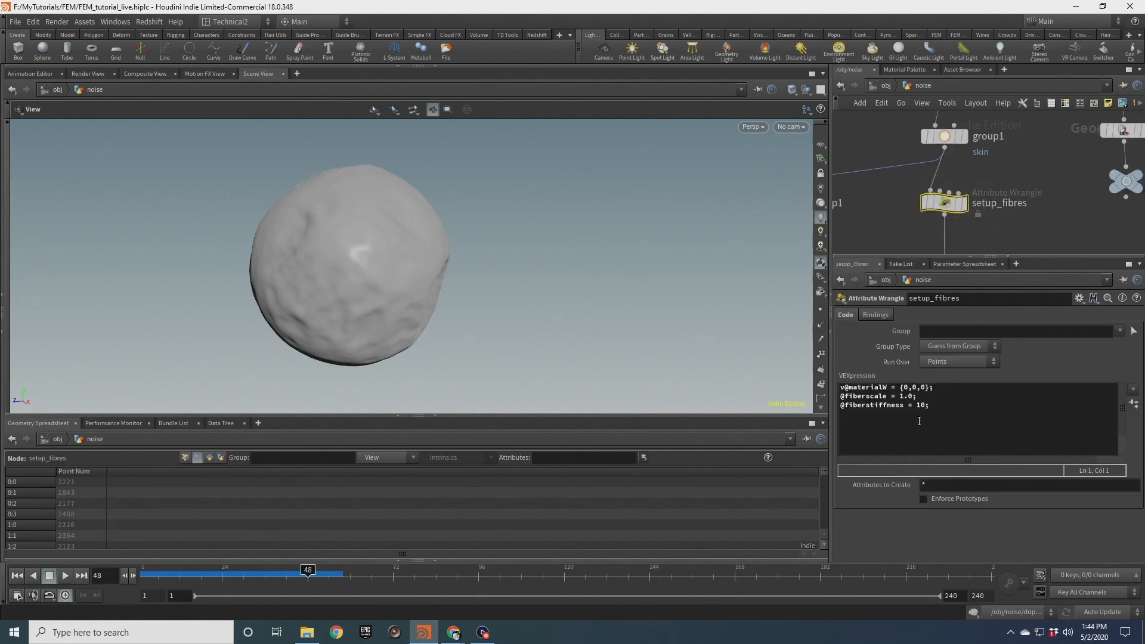
left_click_drag(439, 258, 501, 245)
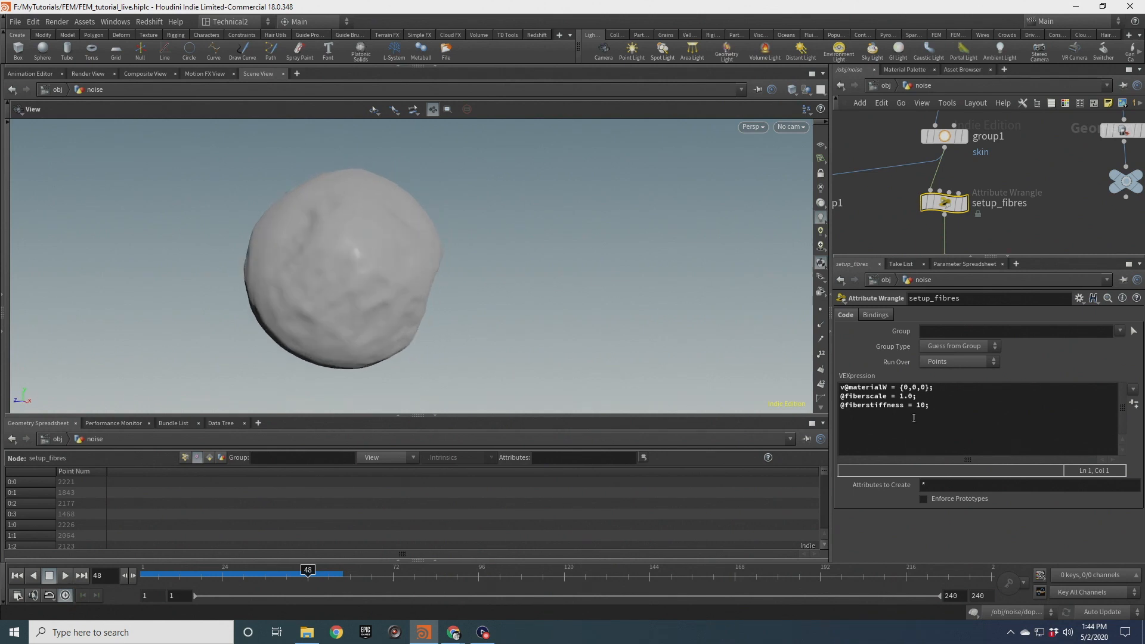
left_click_drag(422, 312, 188, 288)
left_click_drag(390, 207, 413, 276)
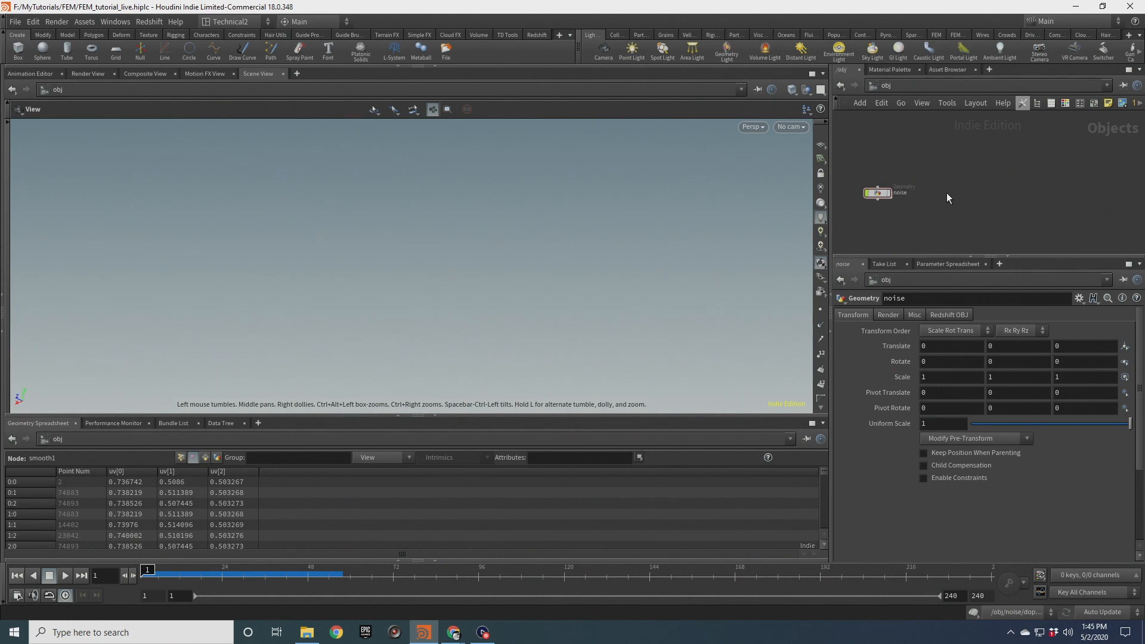
Create a new Geometry object at object level and name it periodic_inchworm
key("Tab")
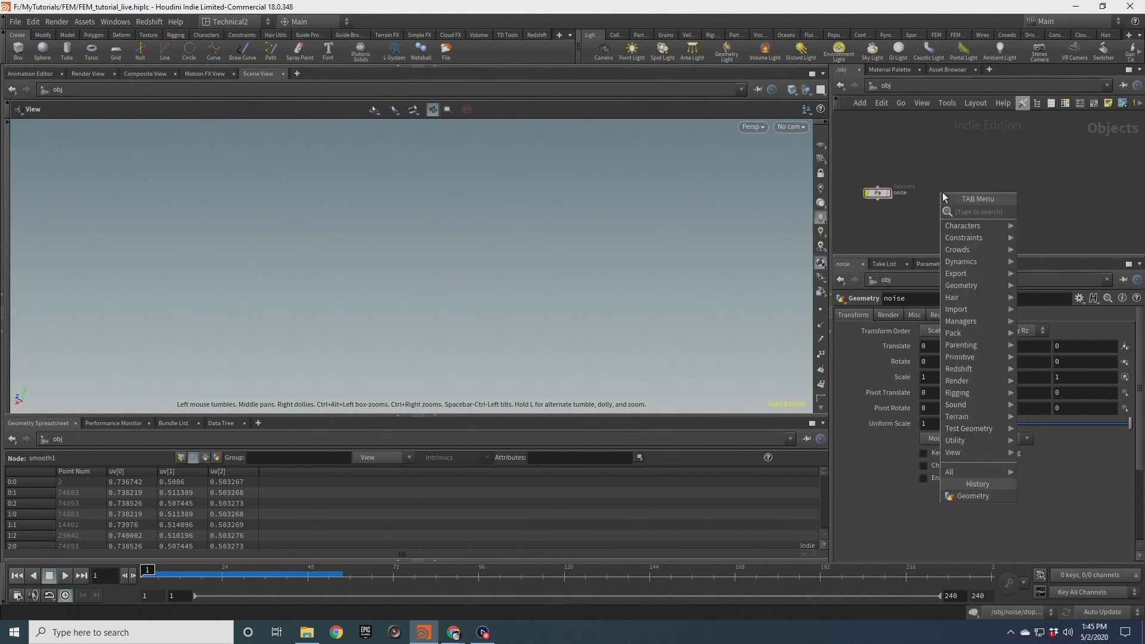
type("geo")
key("Return")
left_click(943, 197)
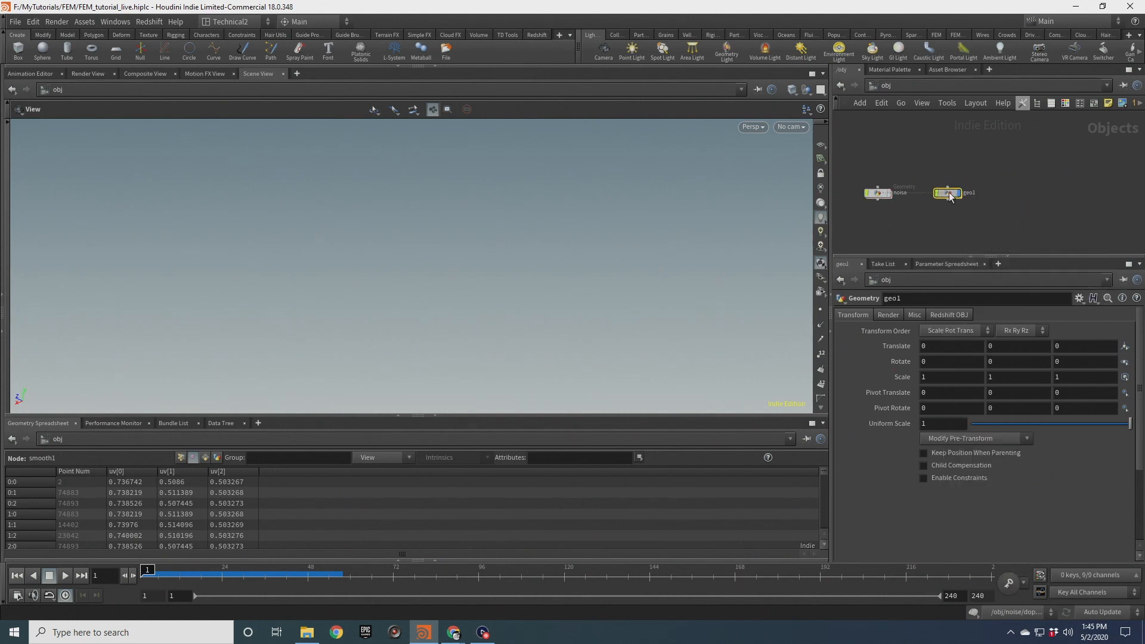
scroll(949, 196, "up", 2)
double_click(981, 194)
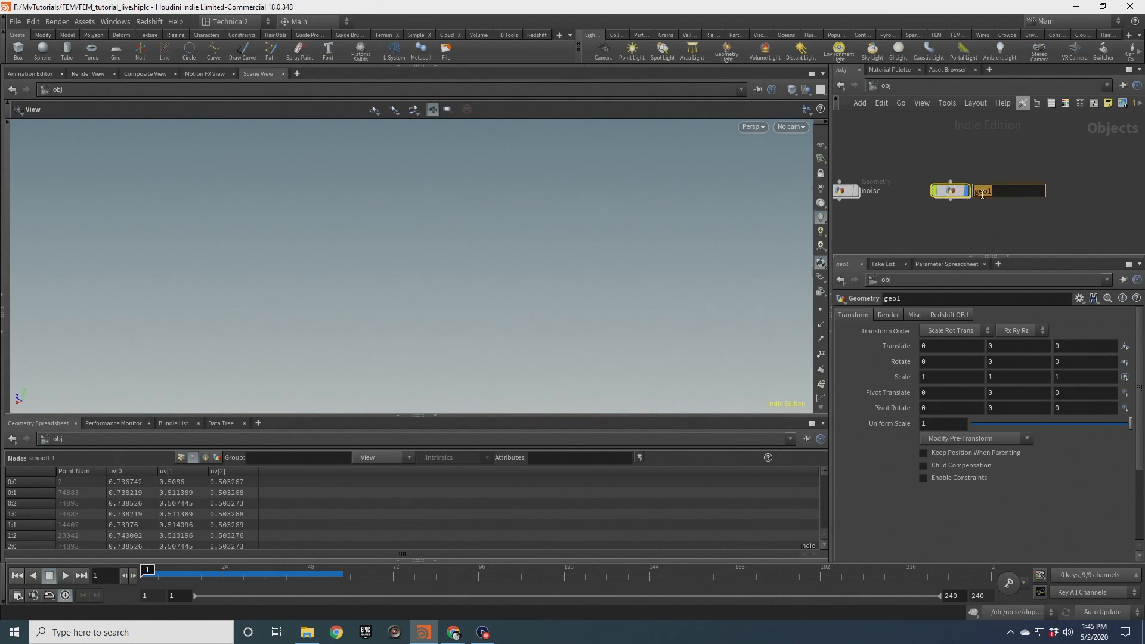
type("periodic_inchworm")
left_click(974, 161)
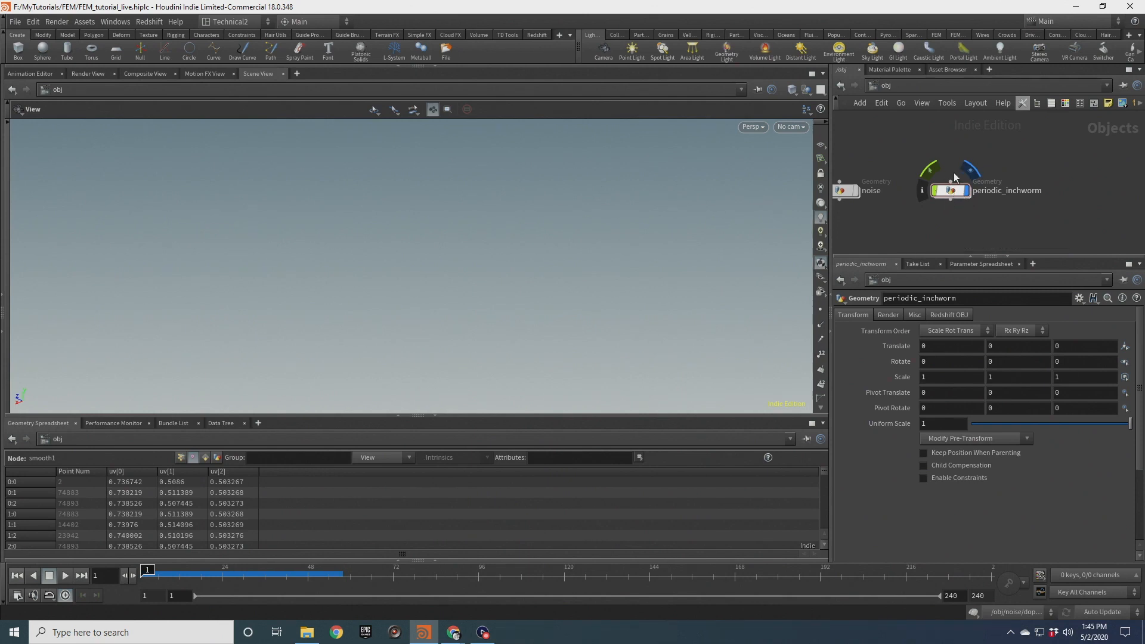
Inside periodic_inchworm, add a Box node
double_click(951, 197)
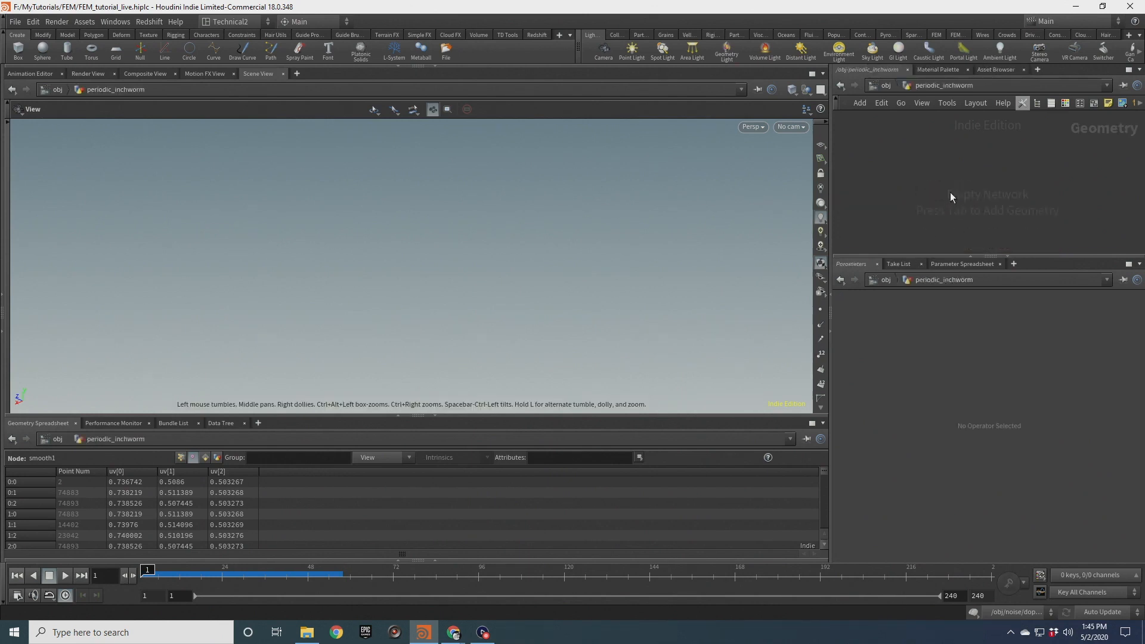
left_click_drag(830, 161, 553, 197)
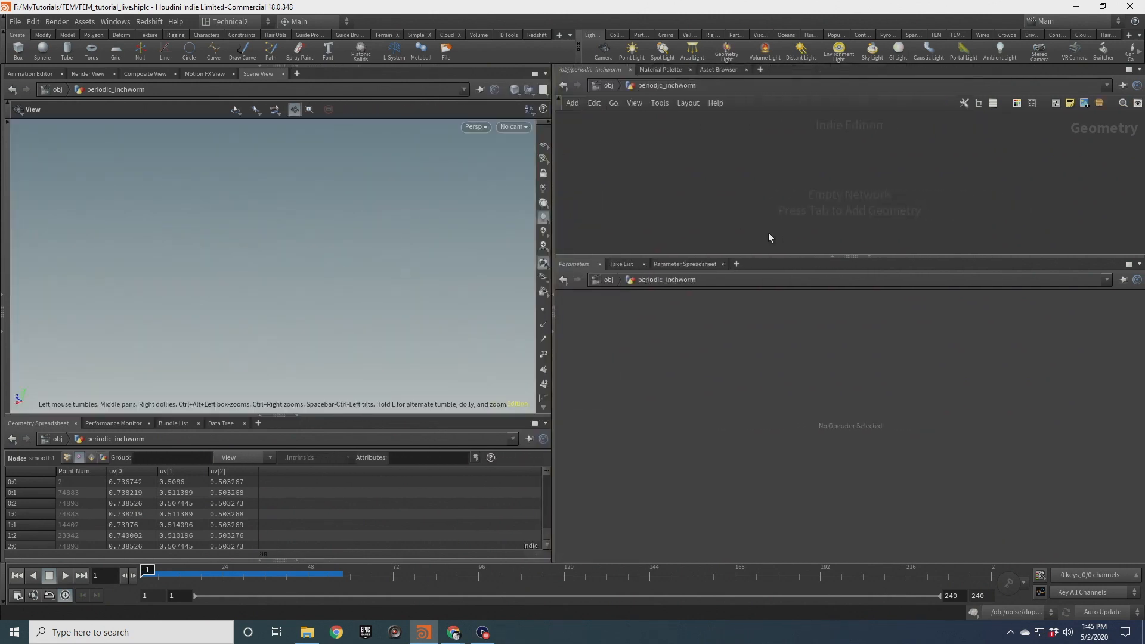
left_click_drag(773, 255, 772, 409)
key("Tab")
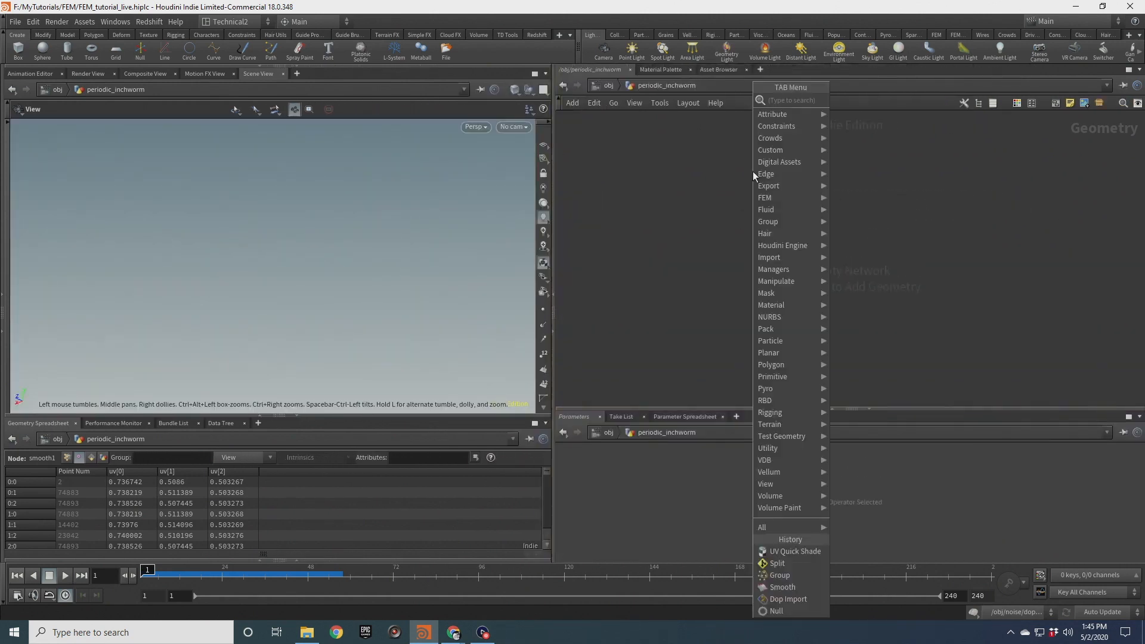
type("box")
key("Return")
left_click(753, 170)
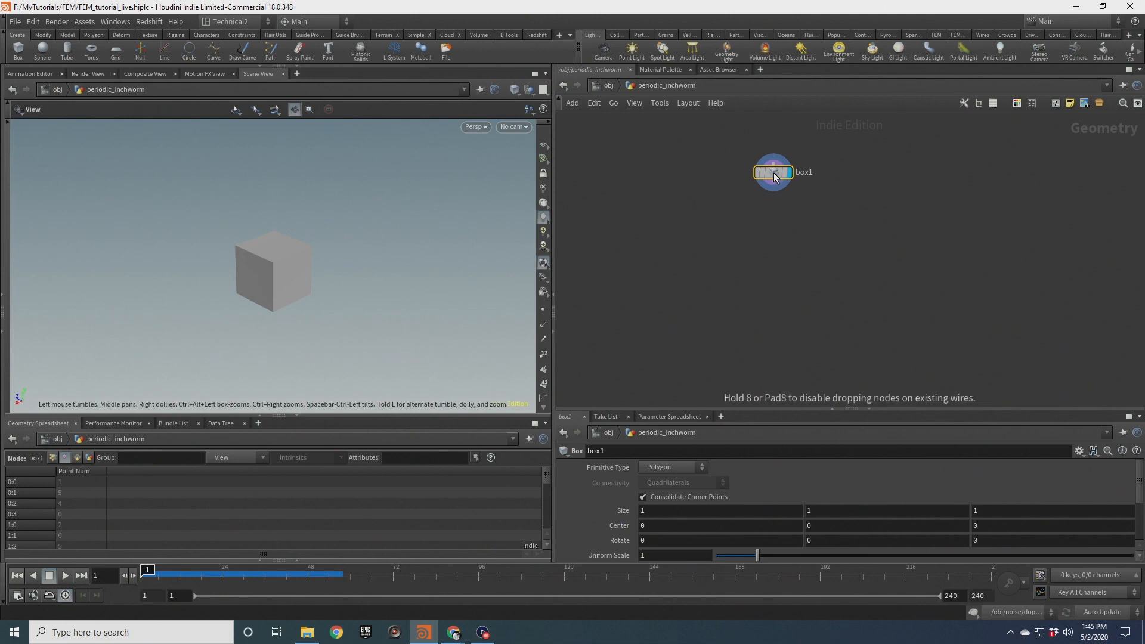
Set the box size to 1, 0.5, 3 and its center Y to 0.25
left_click(543, 144)
left_click_drag(334, 242, 243, 250)
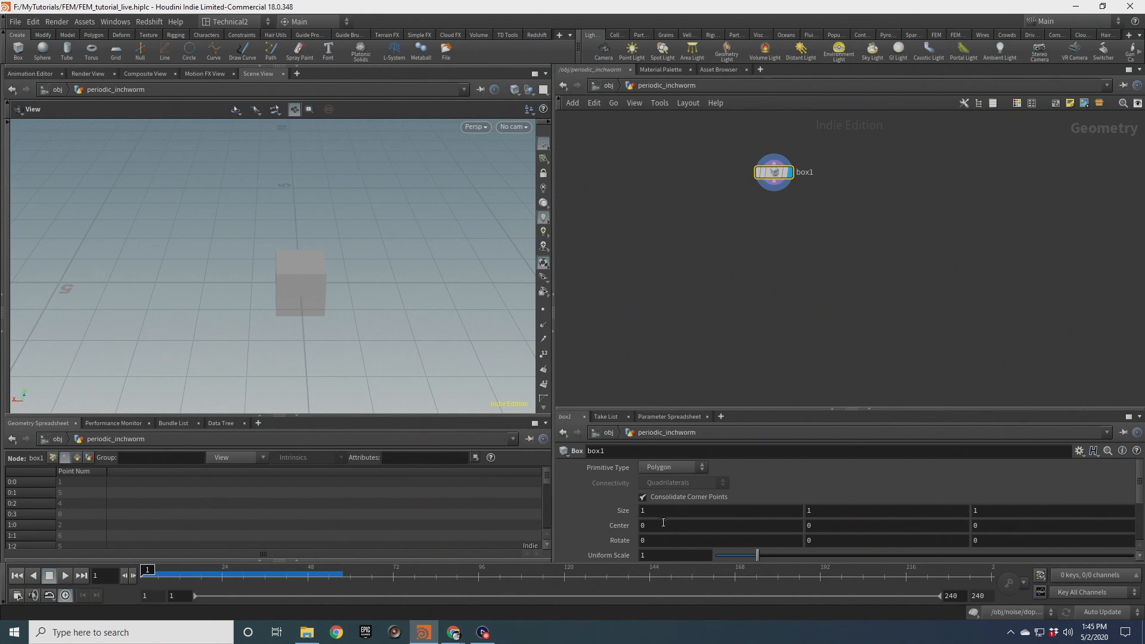
left_click(818, 510)
type(".5")
left_click_drag(238, 312, 302, 250)
double_click(991, 514)
type("3")
key("Return")
left_click_drag(301, 335, 295, 260)
left_click_drag(800, 522, 779, 523)
type(".25")
key("Return")
Frame the box and switch the viewport shading to Flat Wire Shaded
key("space+g")
left_click_drag(283, 233, 261, 202)
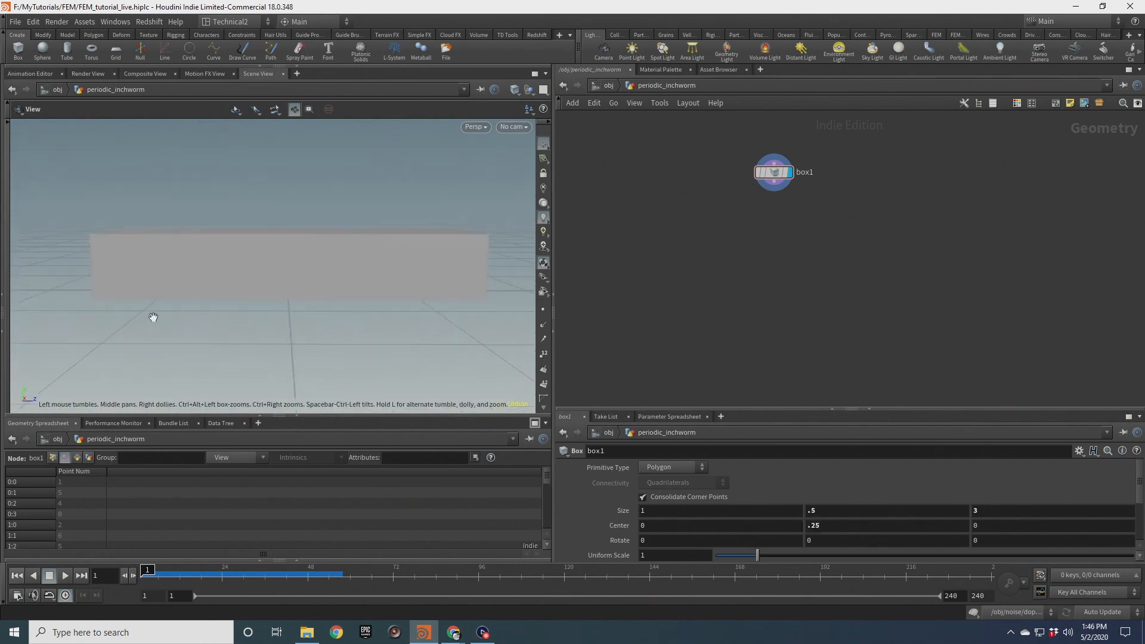
mouse_move(358, 294)
left_mouse_down()
mouse_move(323, 316)
mouse_move(315, 268)
mouse_move(266, 263)
mouse_move(257, 251)
left_mouse_up()
left_click(515, 90)
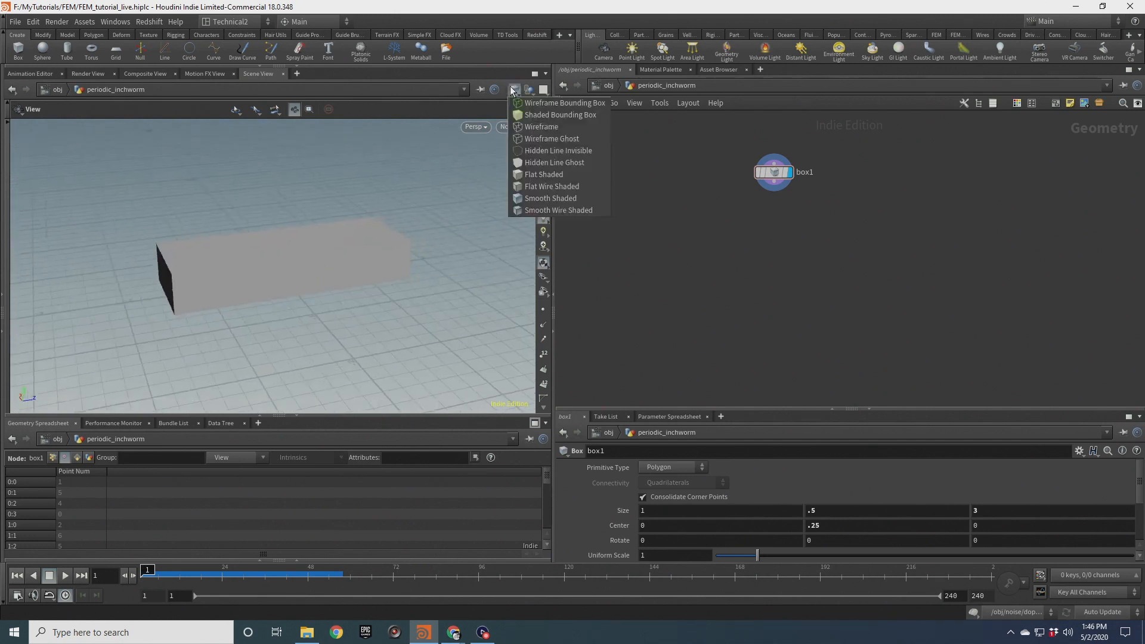
left_click(551, 186)
Append a Remesh node to box1 and make it the display node
left_click(774, 190)
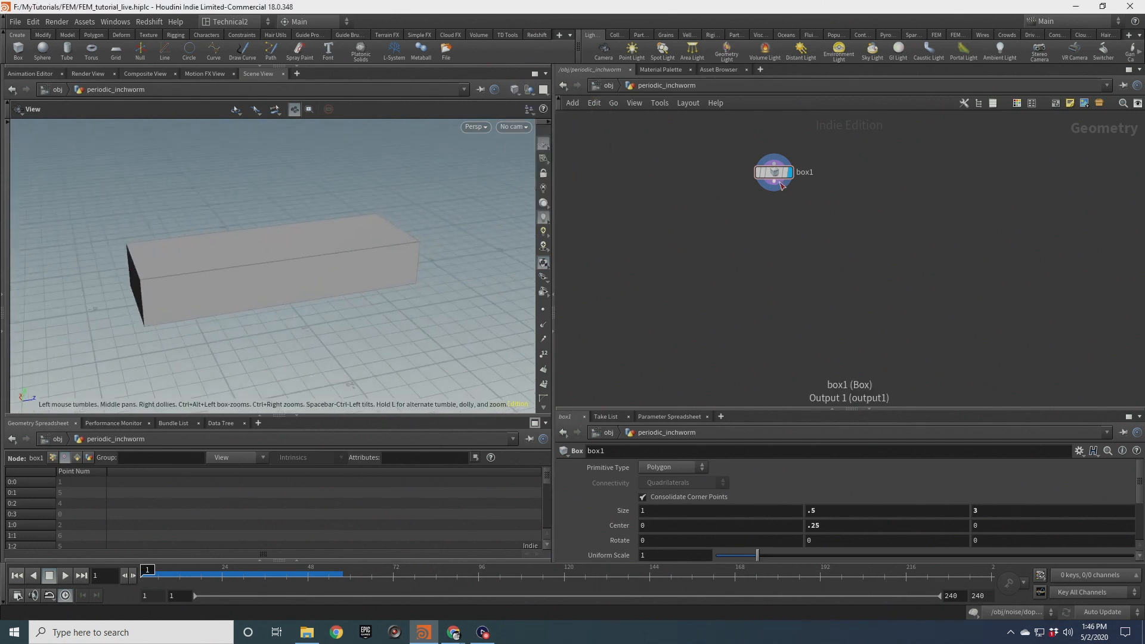
left_click(777, 201)
type("remesh")
key("Return")
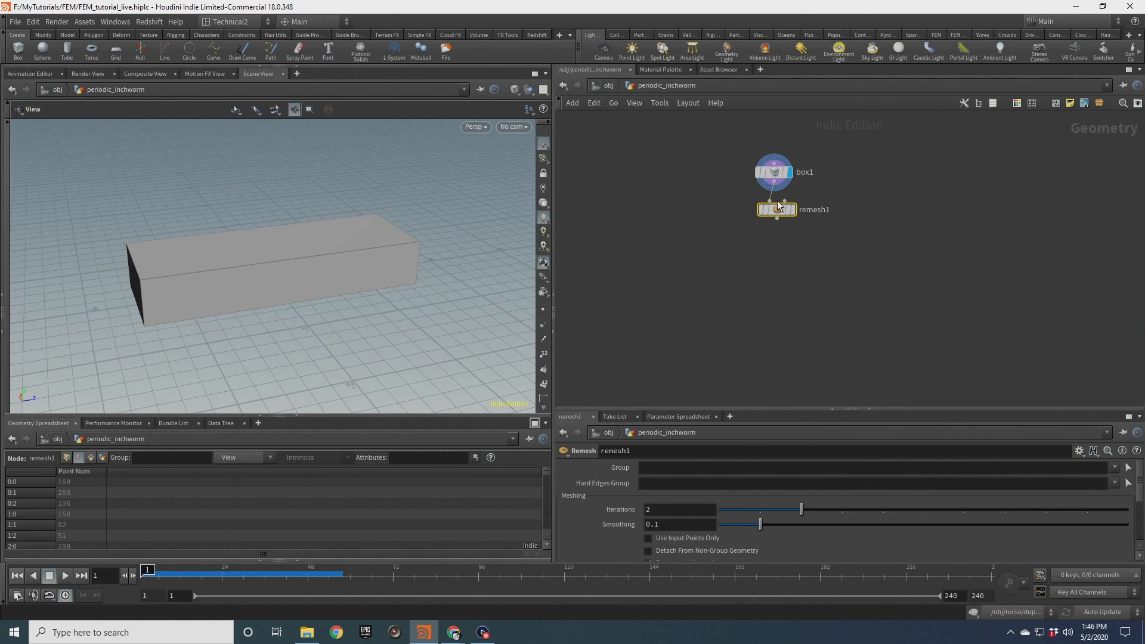
left_click(792, 209)
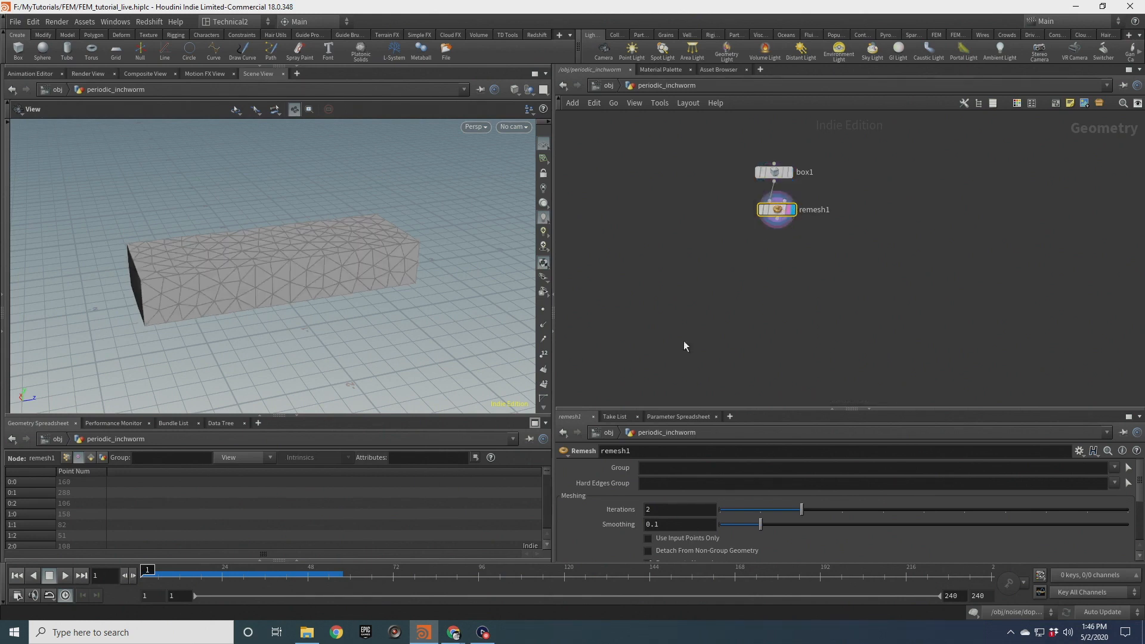
scroll(569, 501, "down", 3)
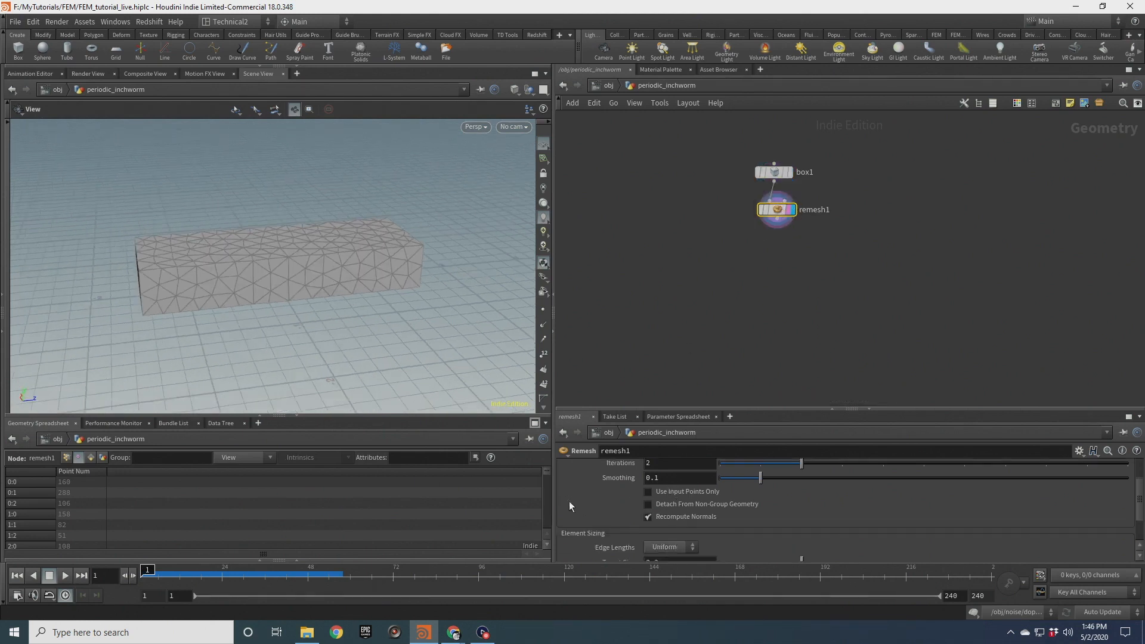
Set the remesh target size to 0.1 and its iterations to 8
left_click(673, 517)
key("BackSpace")
type("1")
key("Return")
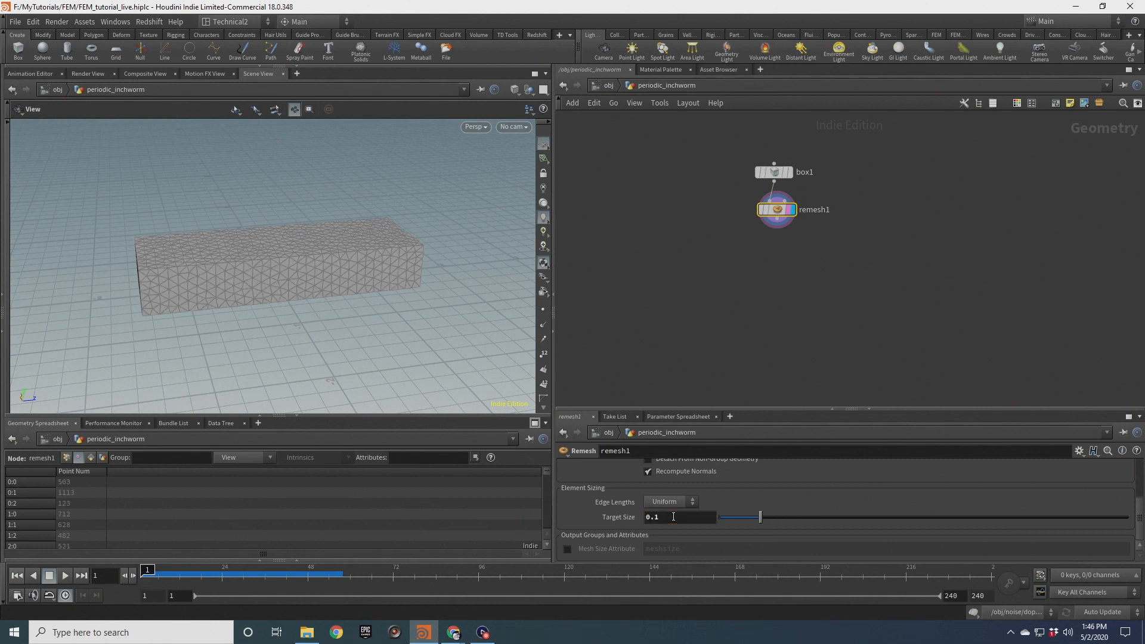
left_click_drag(307, 274, 269, 229)
scroll(653, 498, "up", 5)
left_click_drag(654, 510, 627, 511)
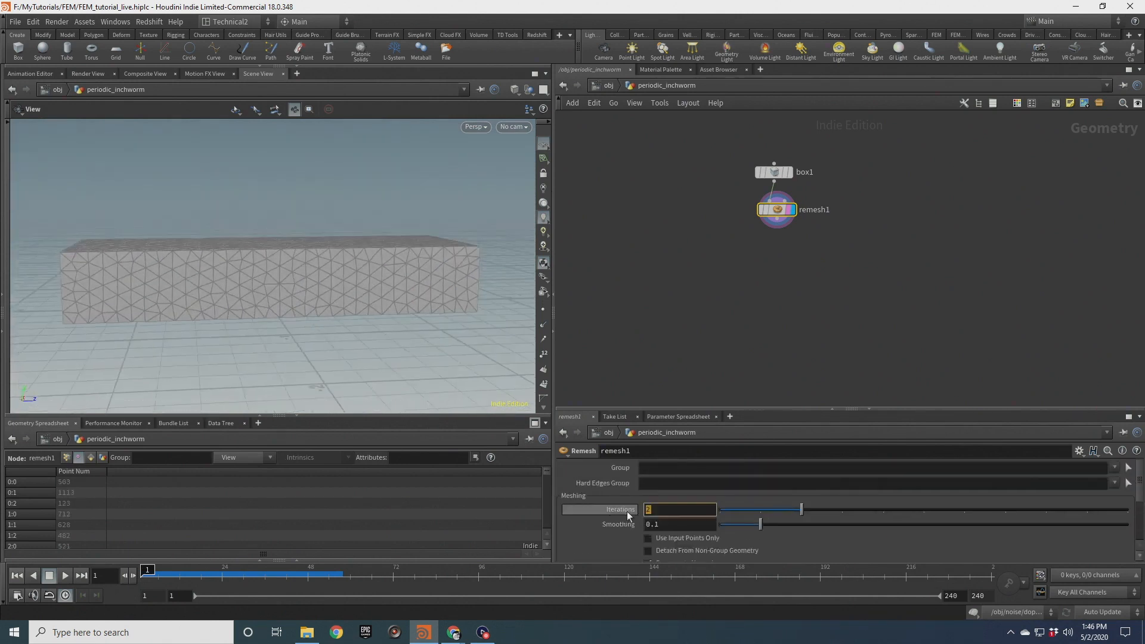
type("8")
key("Return")
scroll(322, 310, "up", 5)
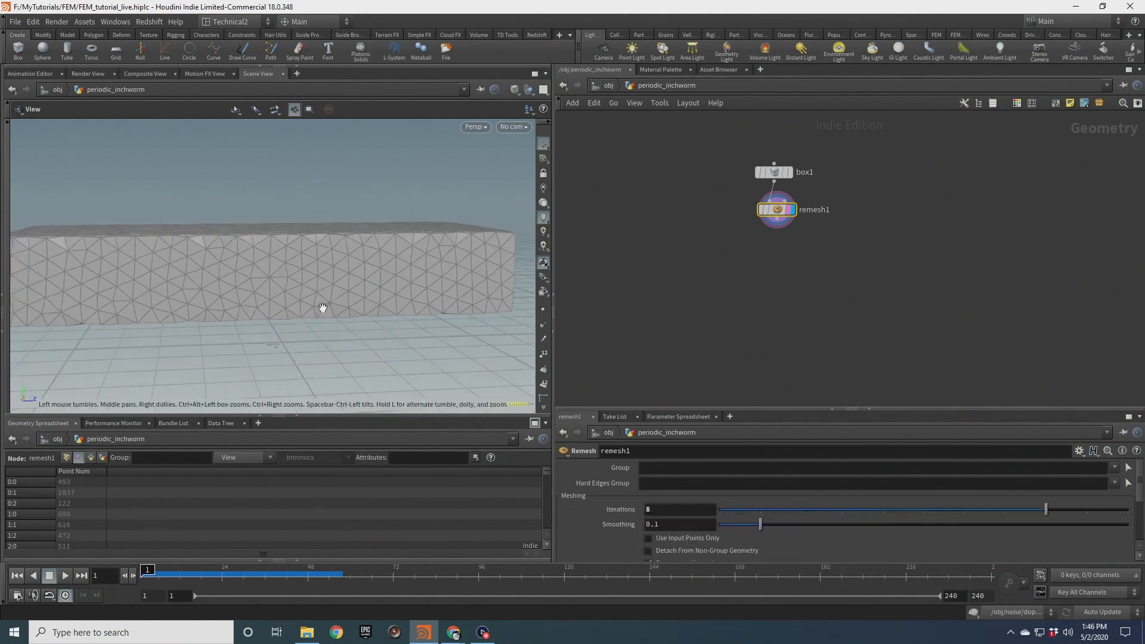
Append a Smooth node below remesh1
left_click_drag(281, 269, 136, 250)
scroll(297, 267, "down", 5)
mouse_move(232, 264)
left_mouse_down()
mouse_move(320, 314)
mouse_move(253, 262)
left_mouse_up()
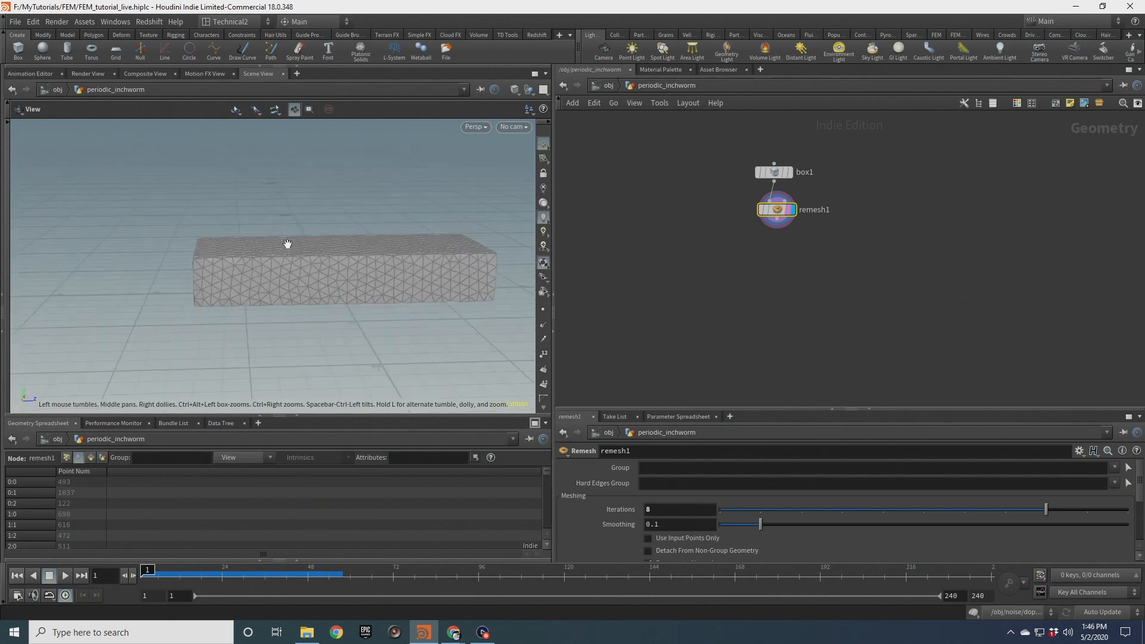
left_click_drag(288, 244, 239, 245)
key("Tab")
type("smooth")
key("Return")
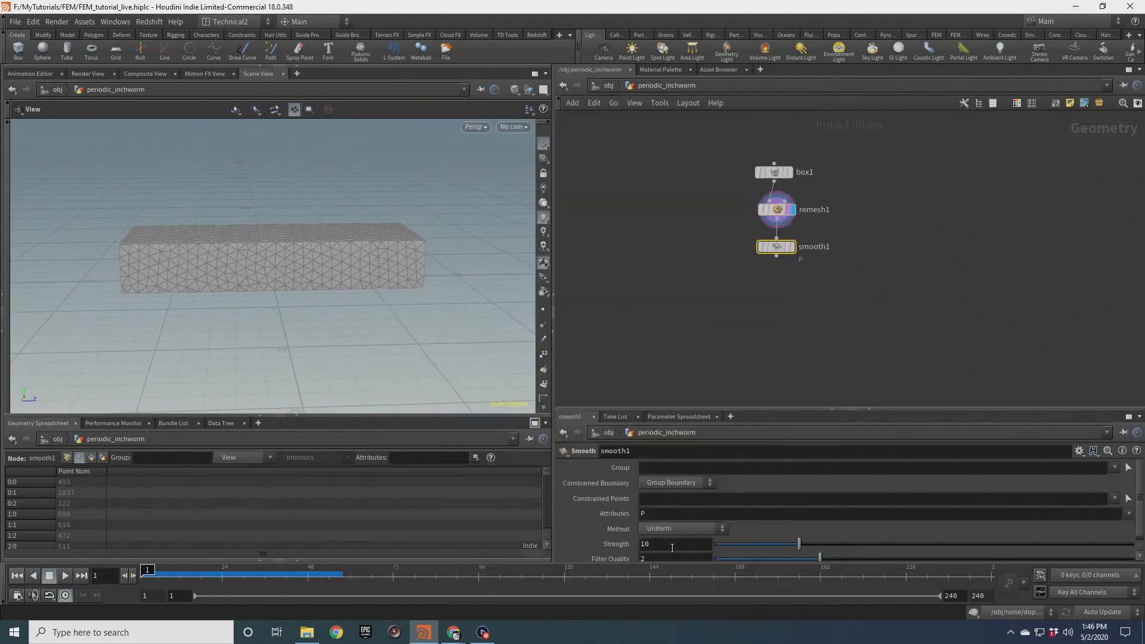
Set the smooth strength to 200 and make smooth1 the display node
double_click(672, 544)
type("200")
key("Return")
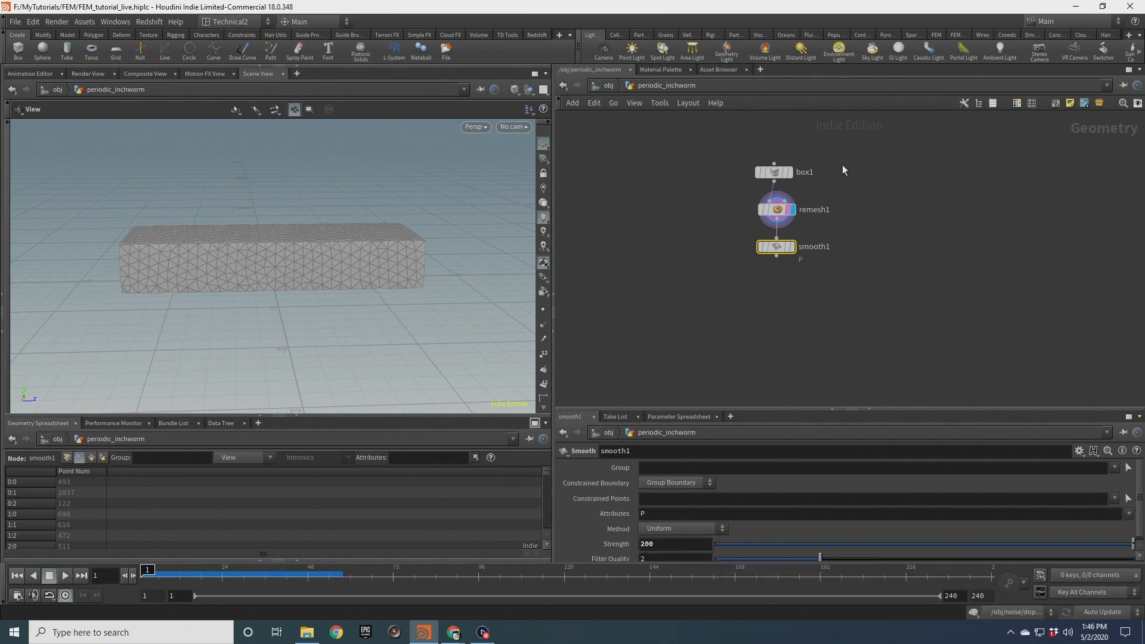
left_click(792, 247)
scroll(283, 279, "up", 2)
left_click_drag(282, 279, 281, 212)
left_click_drag(189, 239, 295, 258)
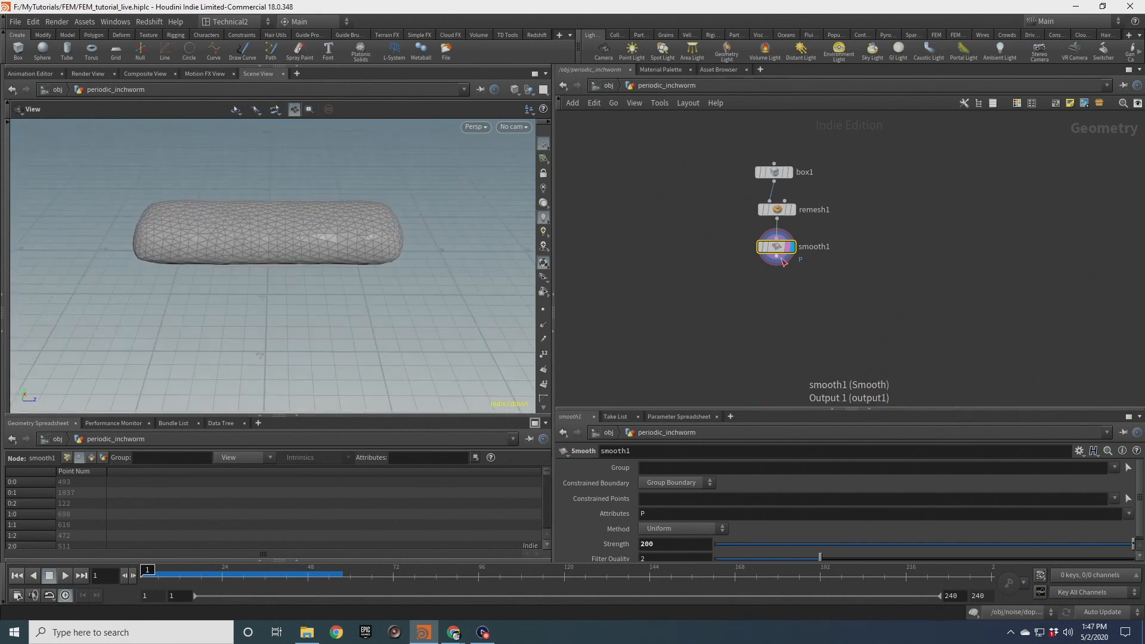
left_click_drag(777, 257, 779, 303)
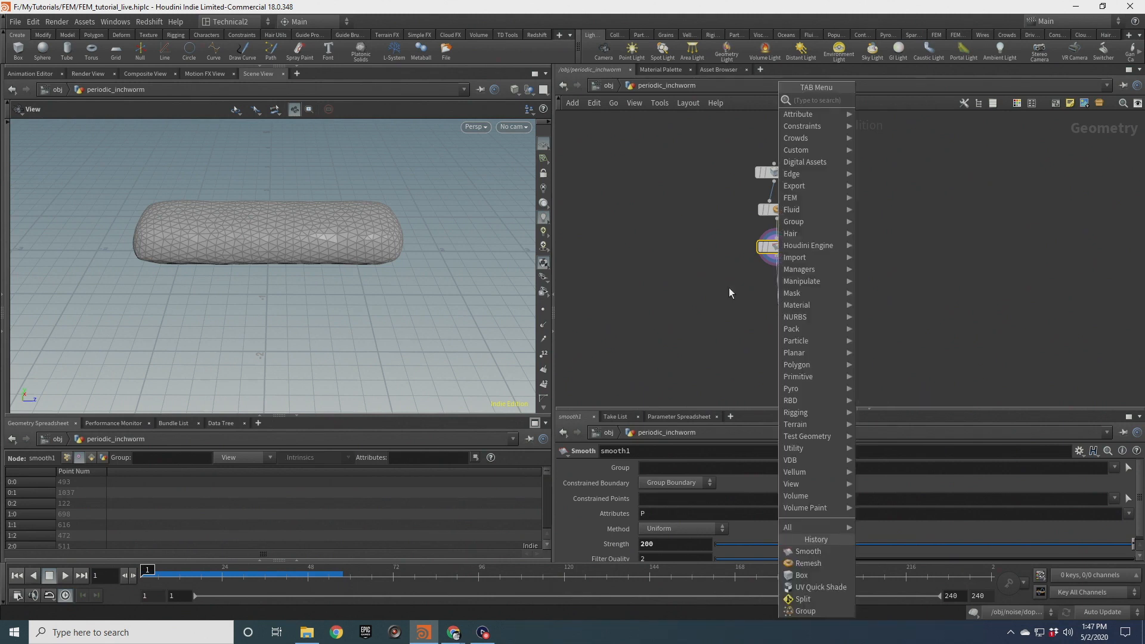
mouse_move(346, 282)
left_mouse_down()
mouse_move(340, 222)
mouse_move(365, 278)
left_mouse_up()
left_click_drag(757, 278, 720, 294)
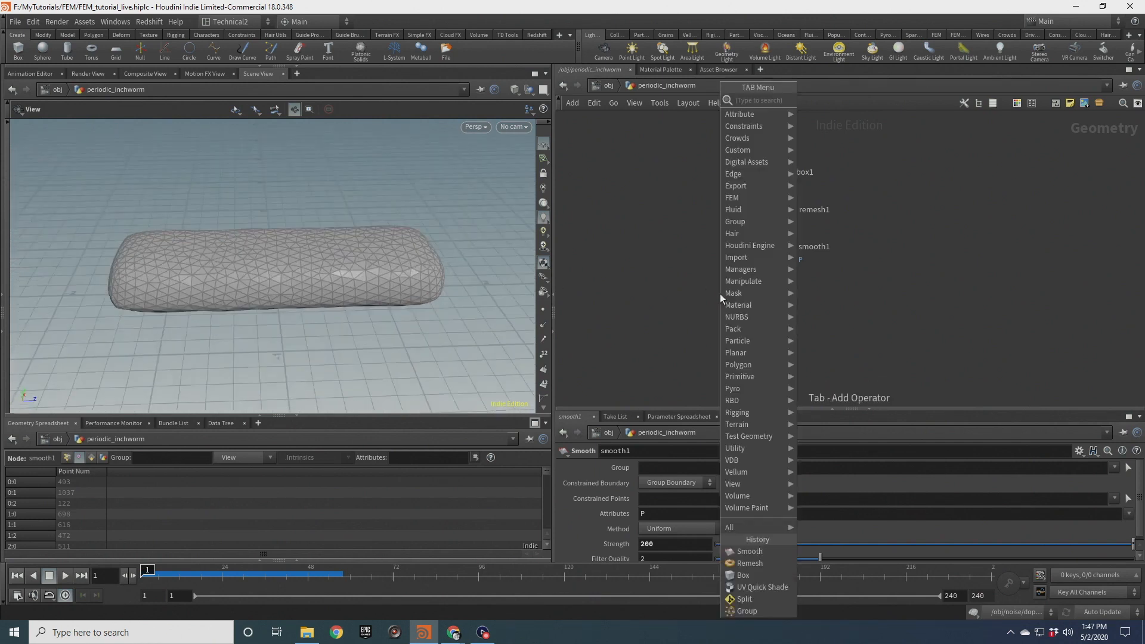
key("Escape")
left_click_drag(306, 266, 297, 242)
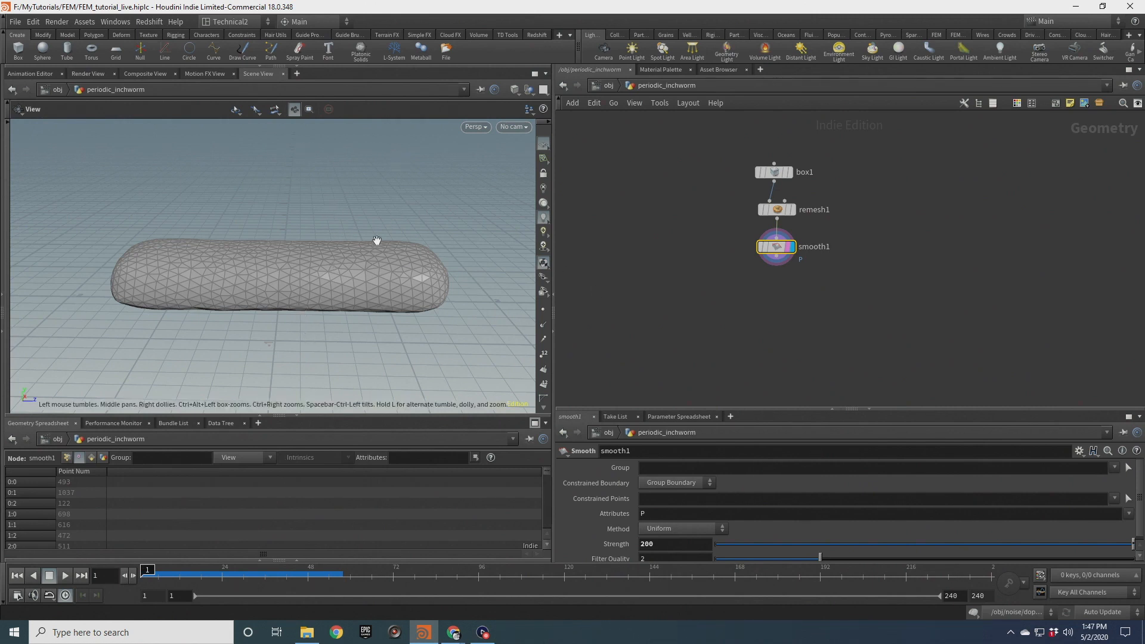
Branch a Measure node off smooth1 and name its output attribute restarea
key("Tab")
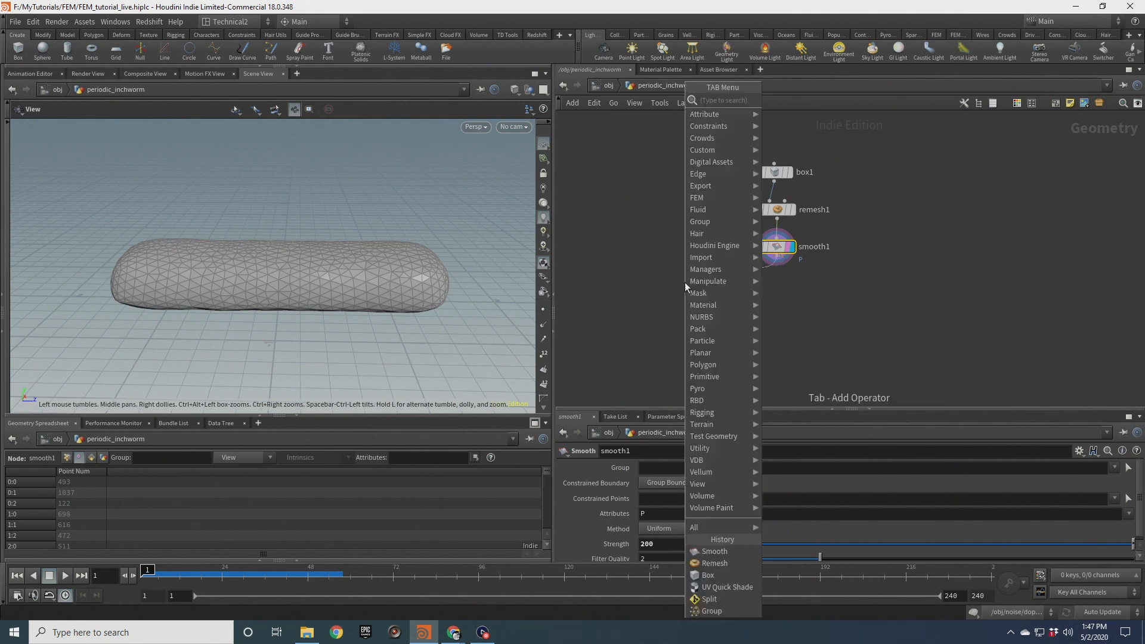
type("measure")
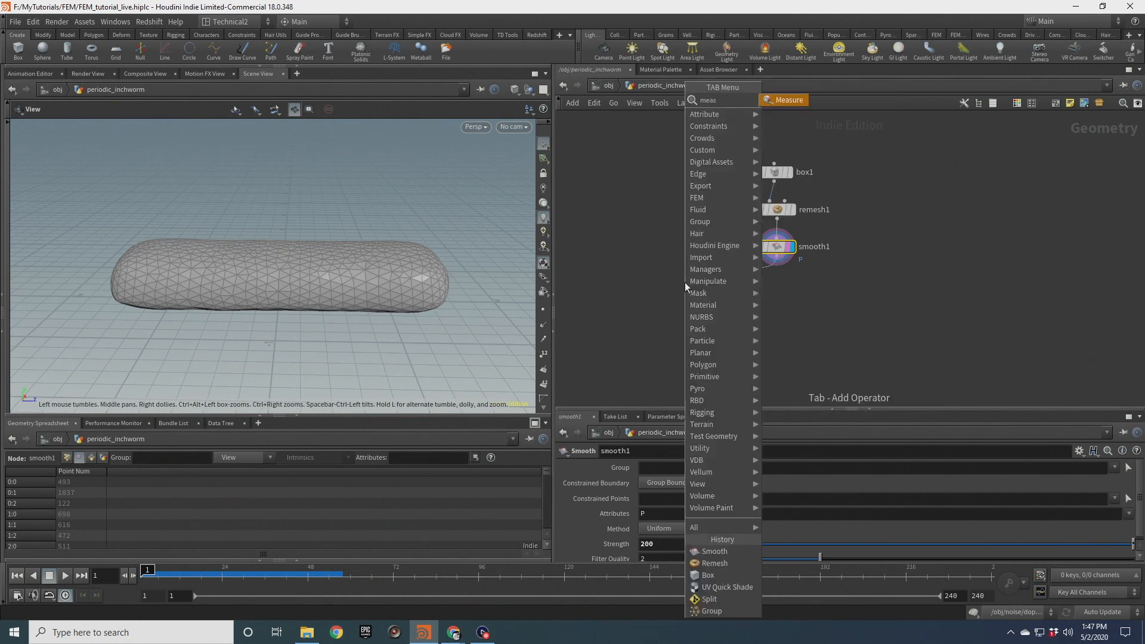
key("Return")
left_click(684, 283)
left_click(704, 283)
scroll(687, 323, "up", 2)
scroll(778, 510, "down", 6)
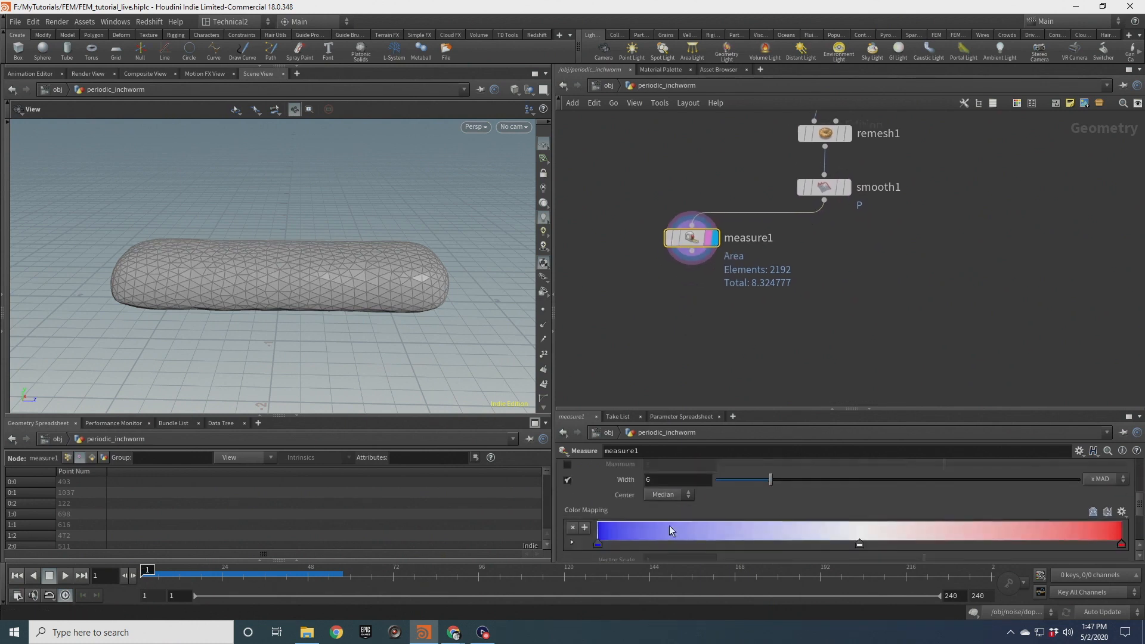
left_click(650, 490)
type("rest")
left_click(673, 285)
middle_click_drag(666, 269, 729, 212)
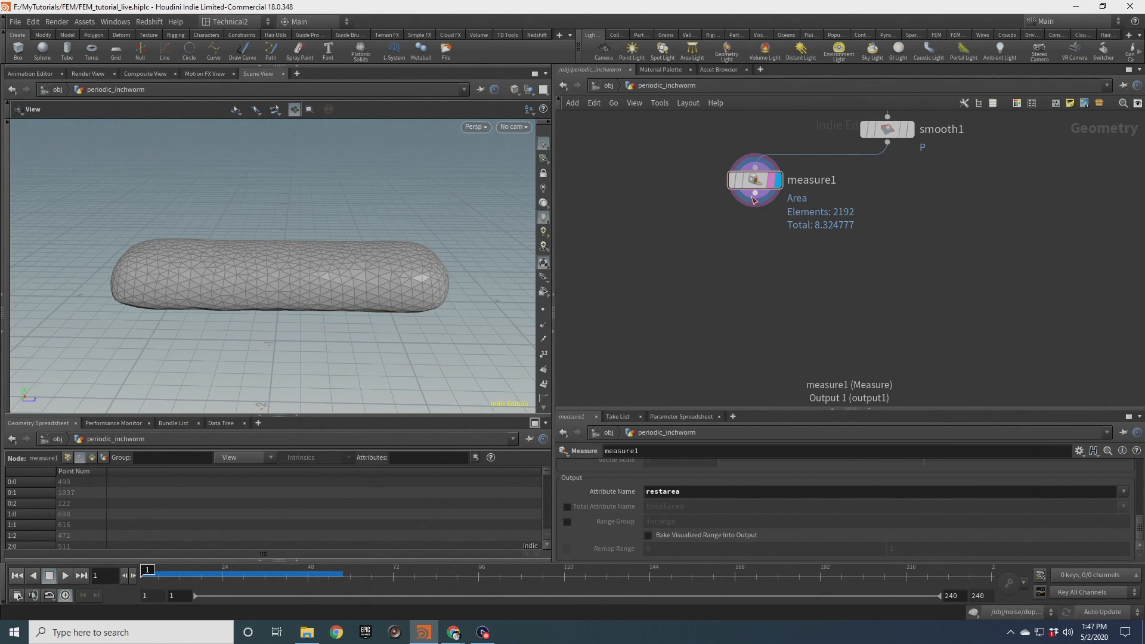
Append a Bend node below measure1
left_click(754, 193)
key("Tab")
type("bend")
key("Return")
left_click(740, 245)
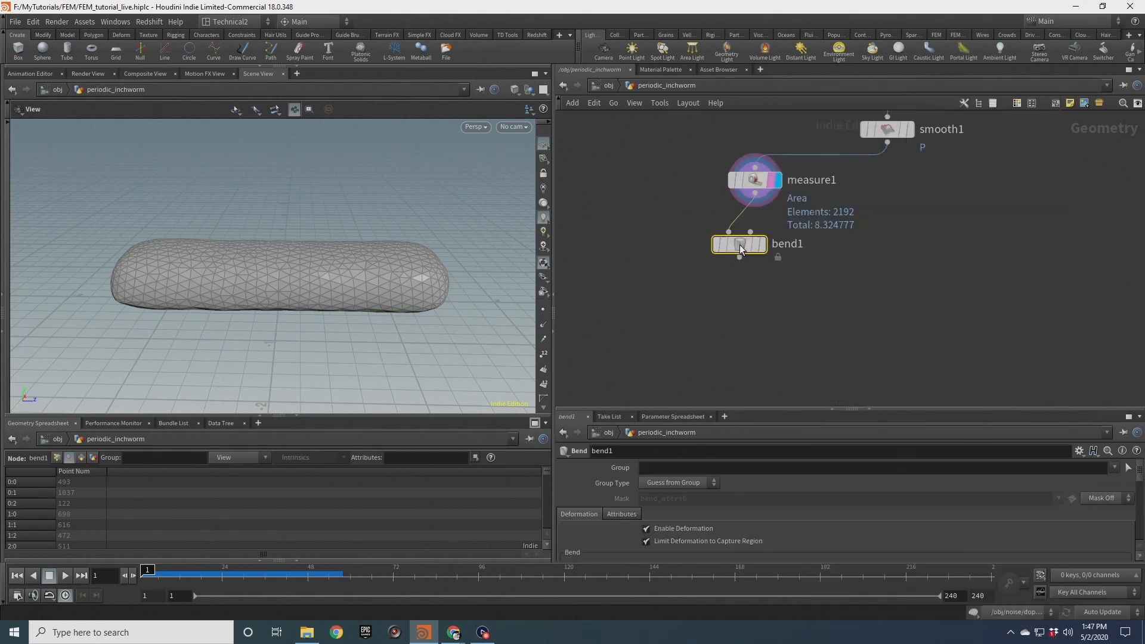
Append a second Measure node after bend1 with output attribute name bendarea
left_click(740, 257)
key("Tab")
type("meas")
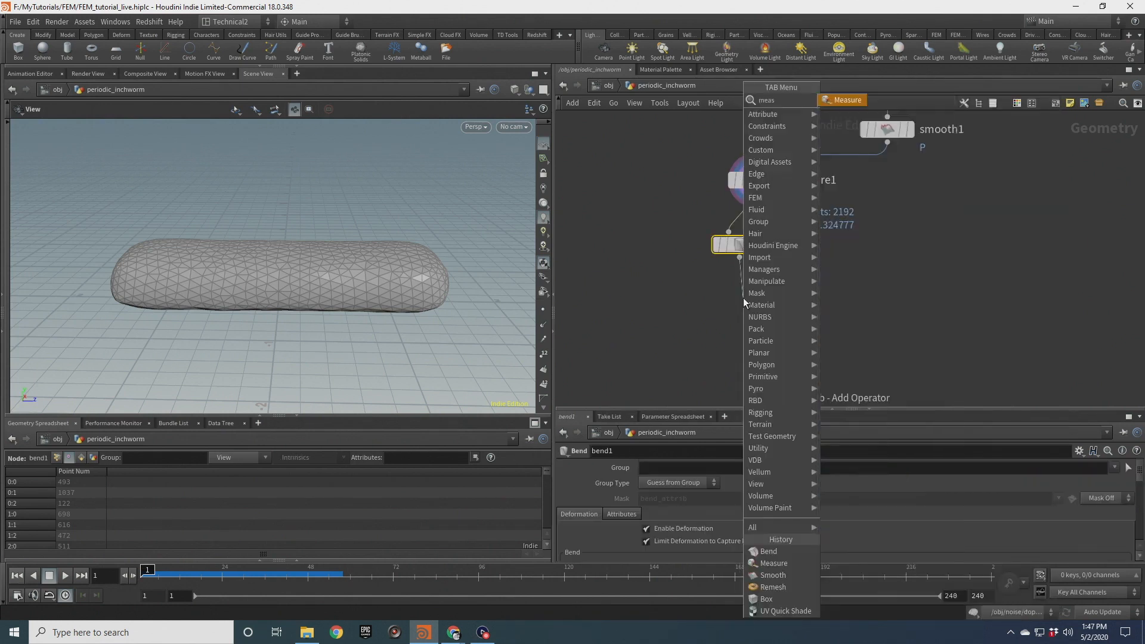
key("Return")
left_click(743, 299)
left_click(643, 492)
type("bend")
key("Return")
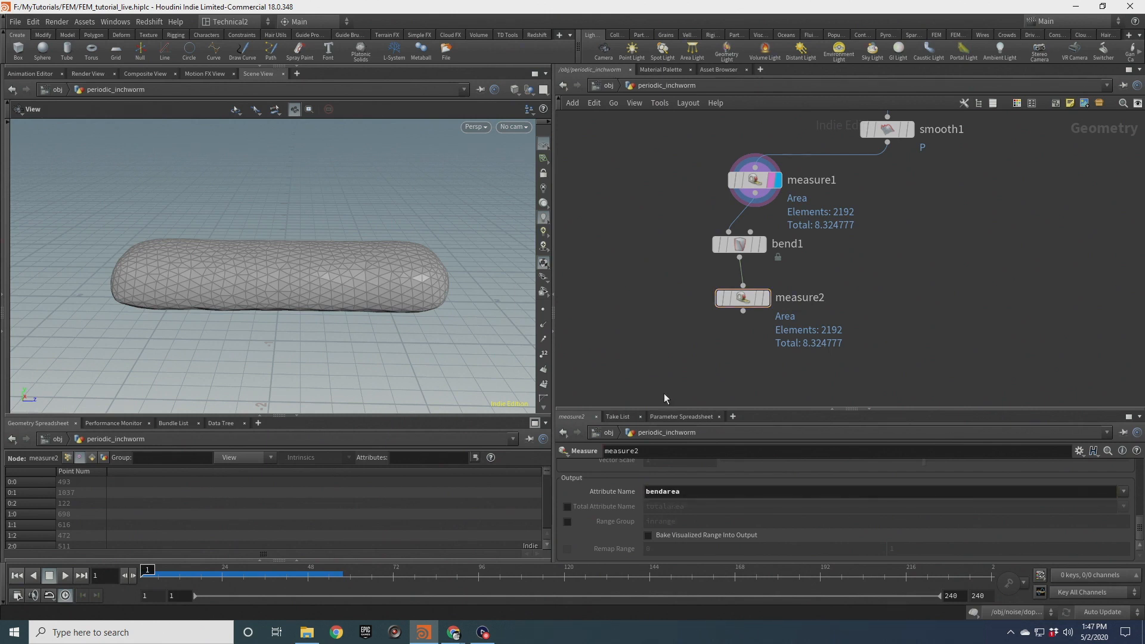
key("Tab")
type("atwr")
key("Return")
left_click(747, 289)
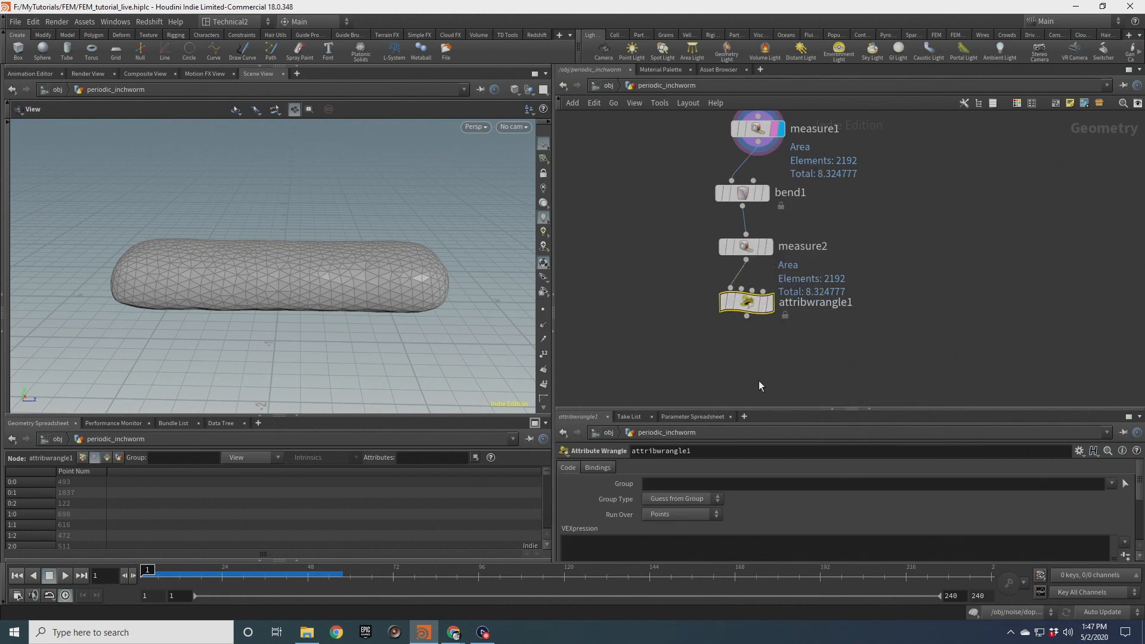
left_click_drag(776, 407, 776, 345)
left_click(676, 493)
type("@areachange")
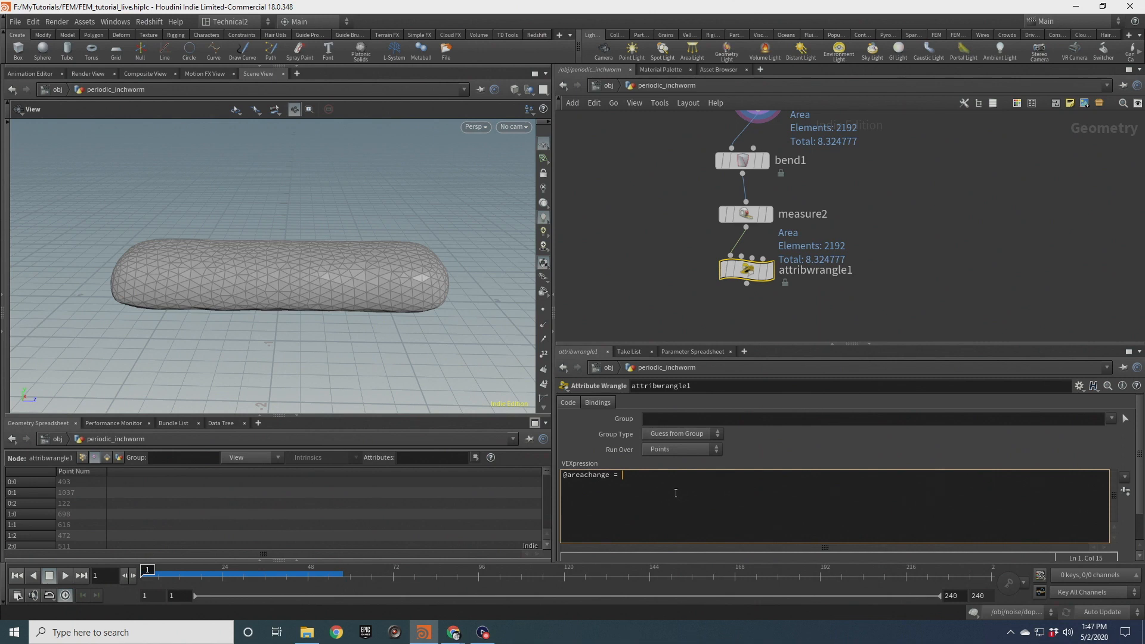
type(" = @bendarea - @restarea;")
Inspect the attribute wrangle's node information
mouse_move(774, 273)
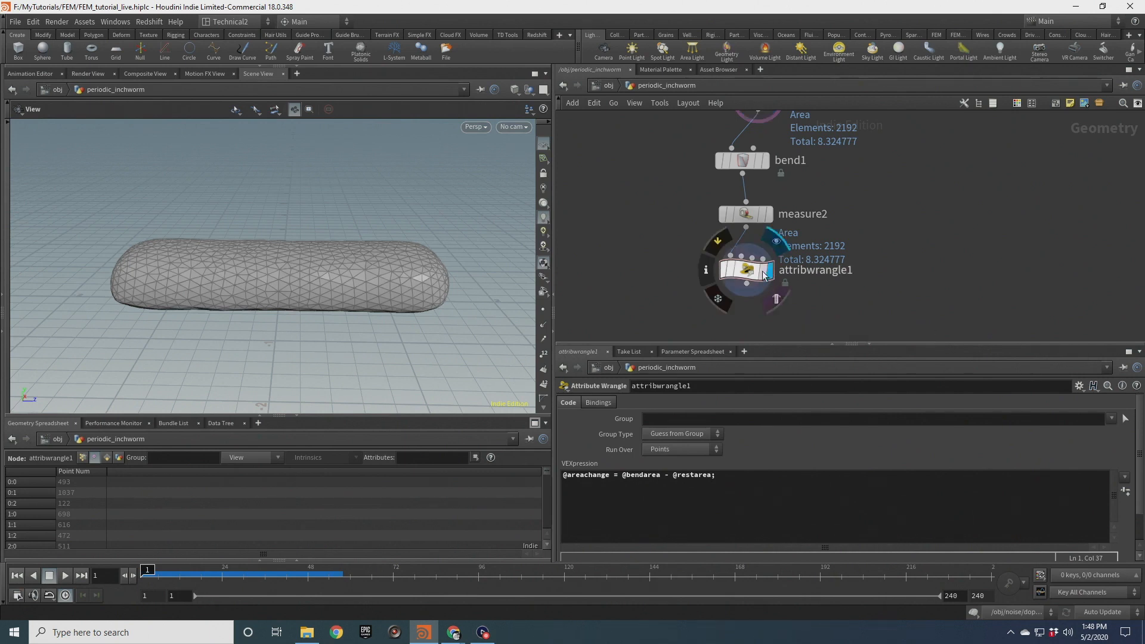
left_click(727, 268)
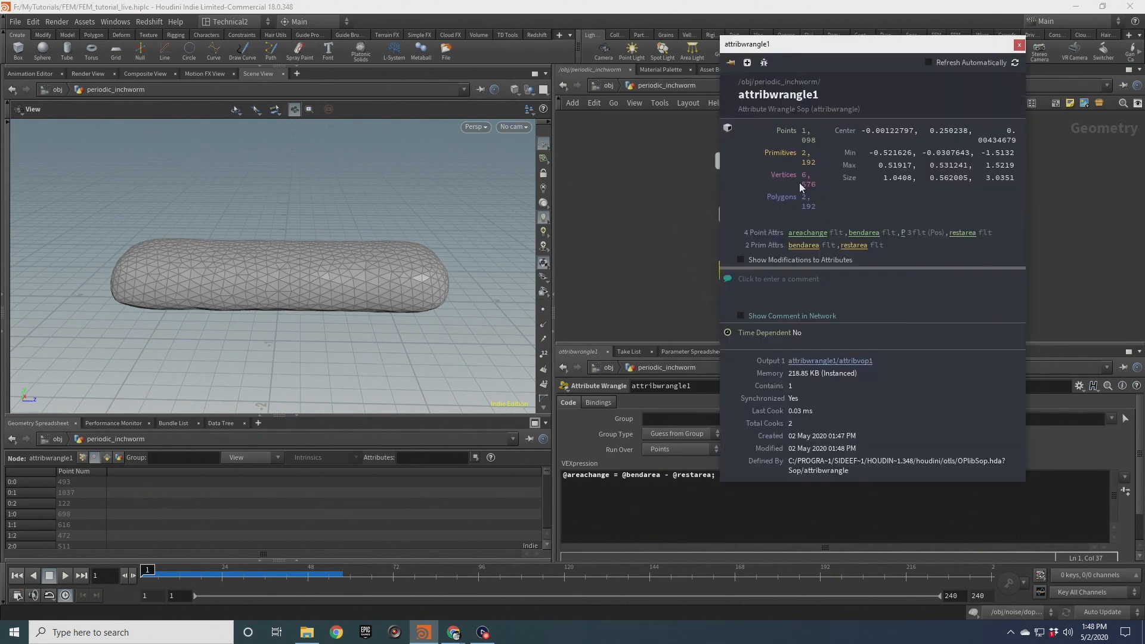
left_click(808, 234)
left_click(1020, 45)
left_click(544, 348)
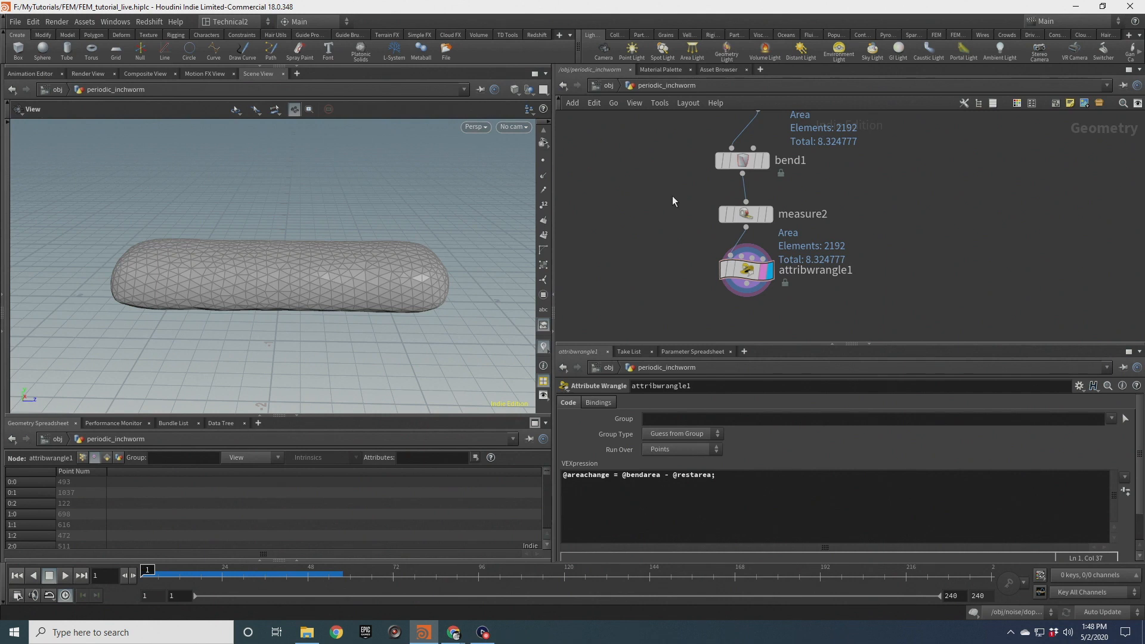
Set the bend capture origin to 0, .25, -1.5 and the capture length to 3
left_click(706, 226)
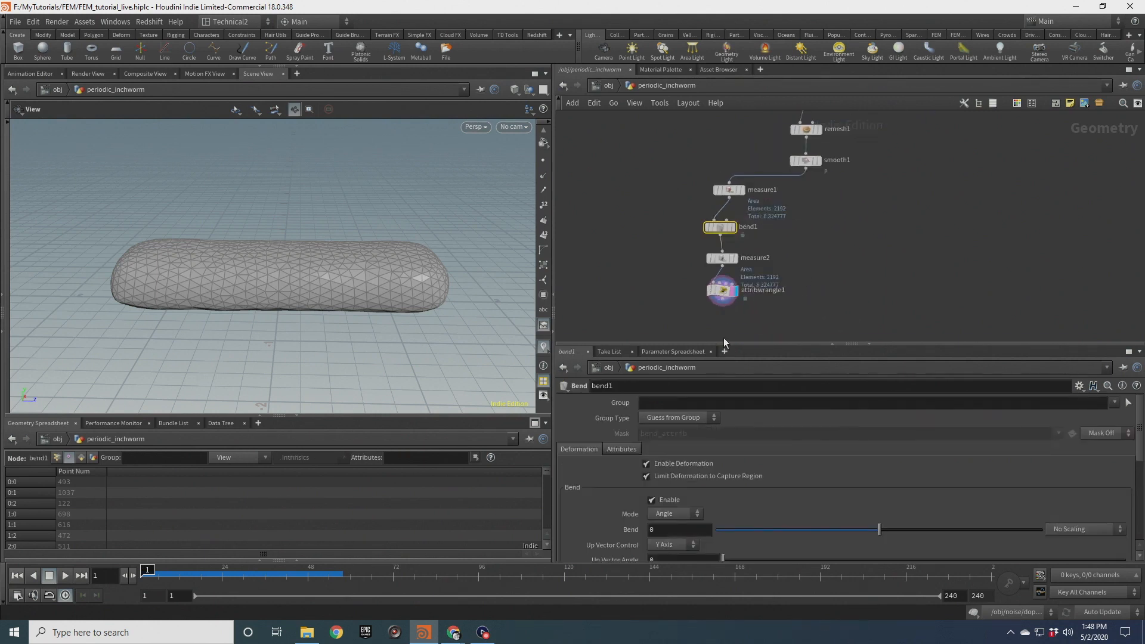
left_click_drag(744, 345, 744, 210)
scroll(606, 439, "down", 2)
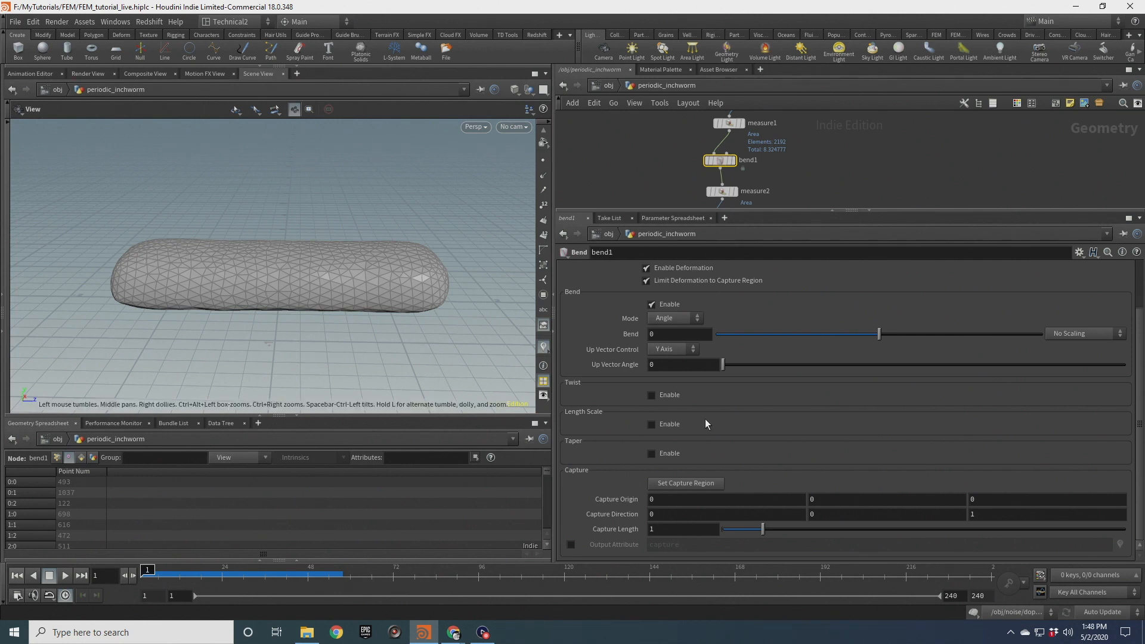
left_click(811, 498)
type(".25")
key("Tab")
type("-1.5")
key("Return")
left_click_drag(686, 529, 592, 528)
type("3")
key("Return")
Set the bend angle to 60.7
left_click_drag(879, 334, 989, 334)
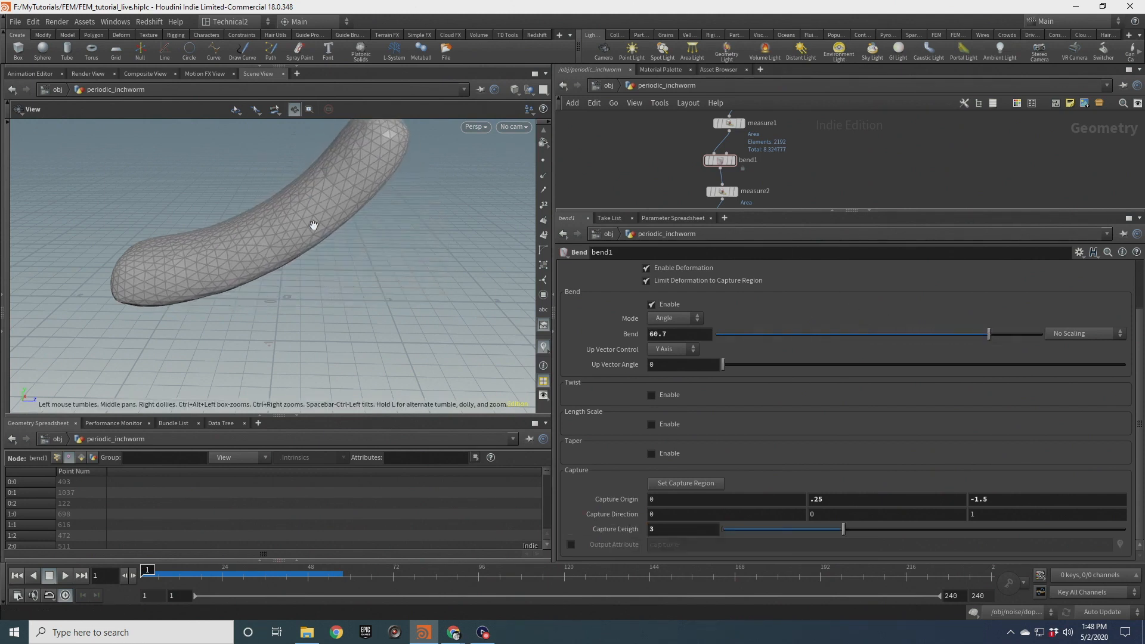
middle_click_drag(333, 231, 330, 294)
scroll(330, 294, "down", 2)
Set the bend angle to 37.7
left_click(89, 74)
left_click(258, 74)
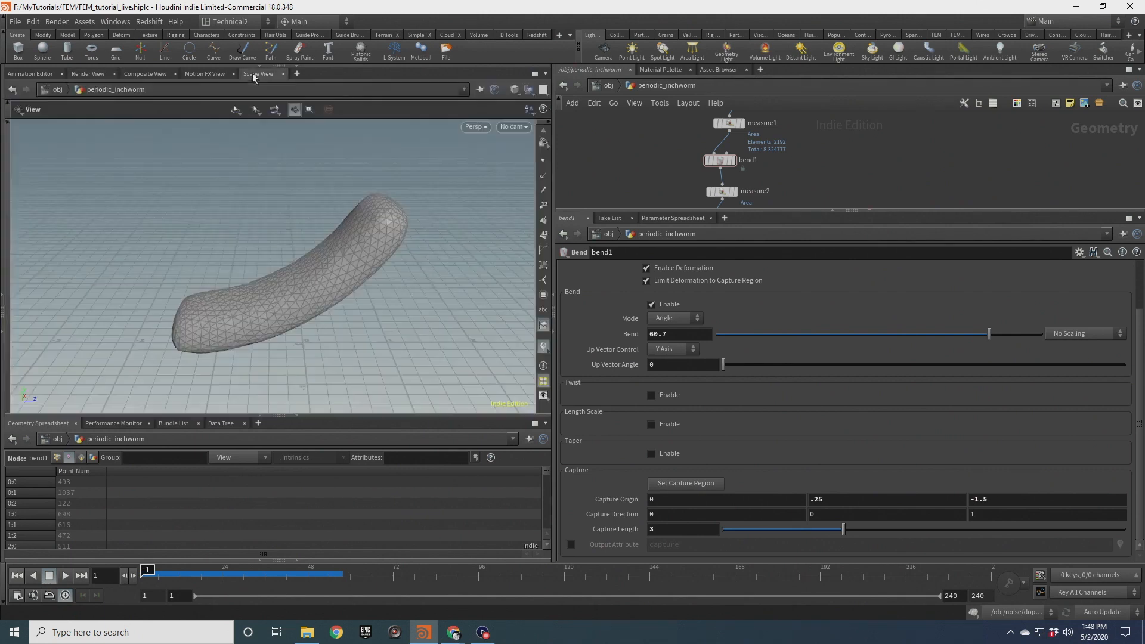
left_click(544, 348)
left_click(547, 238)
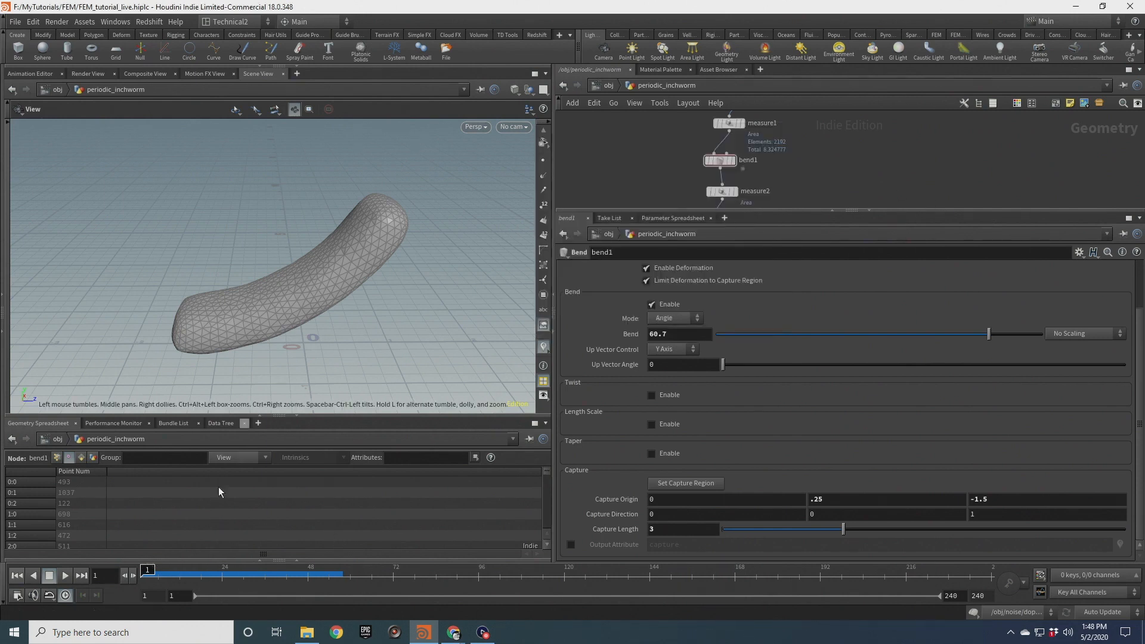
left_click_drag(989, 333, 947, 334)
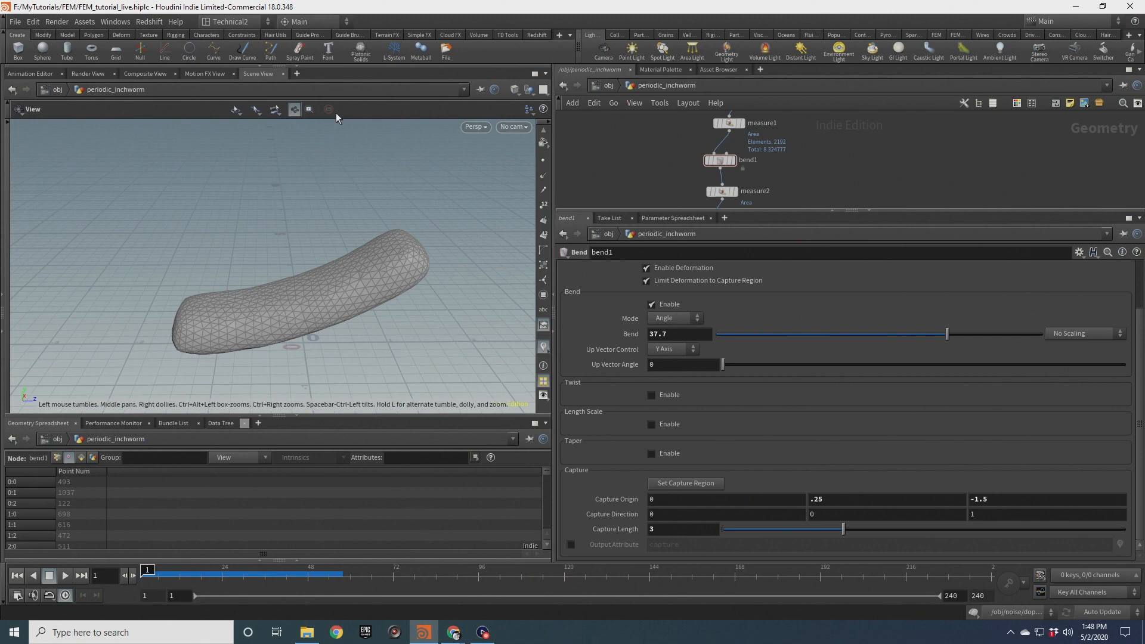
Open a new Scene View tab in the viewer pane
left_click(297, 74)
mouse_move(346, 97)
mouse_move(417, 216)
left_click(470, 217)
left_click_drag(470, 214, 299, 310)
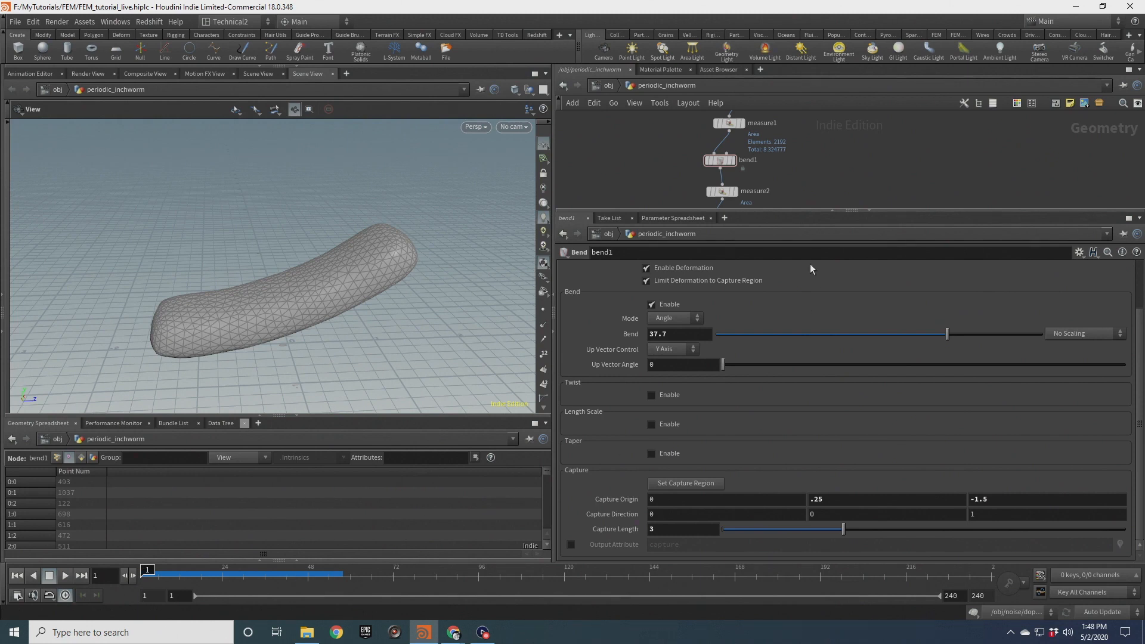
Set the bend angle to 19.9
middle_click_drag(818, 155, 825, 91)
left_click_drag(681, 150, 803, 191)
middle_click_drag(743, 136, 737, 224)
left_click_drag(678, 157, 780, 205)
left_click_drag(964, 343, 915, 334)
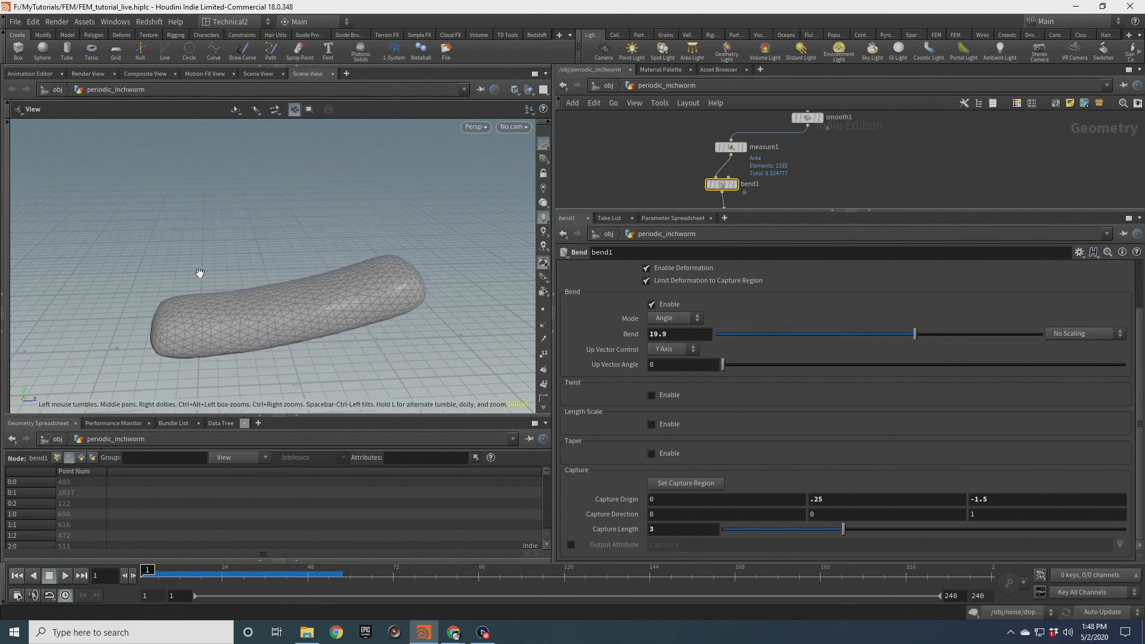
Review the settings of both Measure nodes
right_click_drag(200, 272, 283, 310)
middle_click_drag(351, 321, 290, 278)
middle_click_drag(691, 202, 648, 146)
left_click(718, 136)
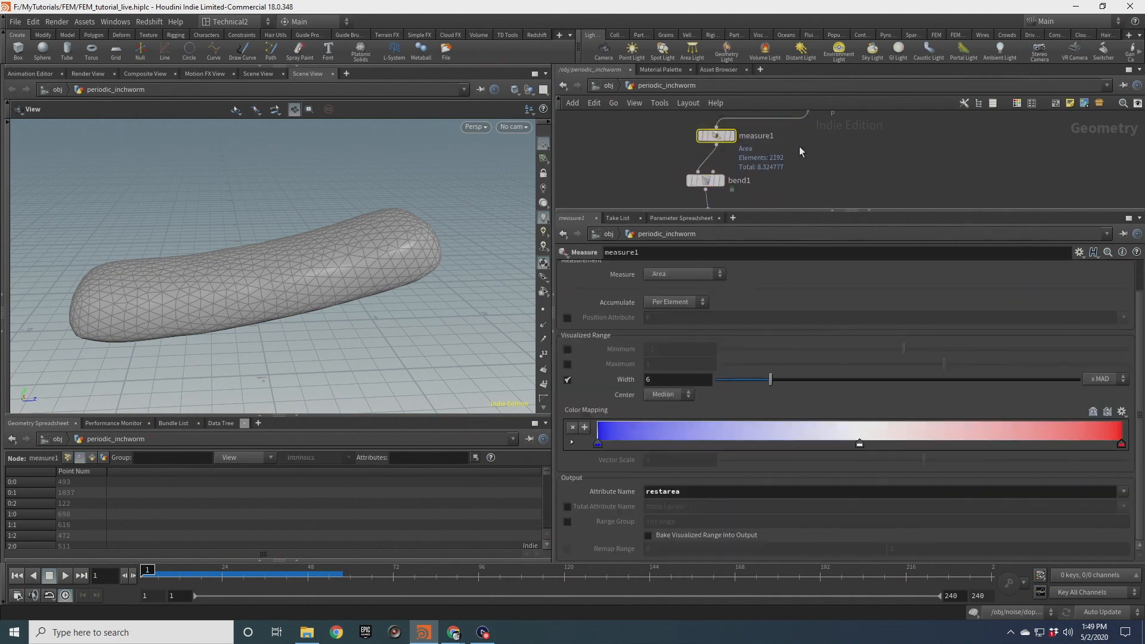
scroll(624, 304, "up", 2)
middle_click_drag(841, 124, 864, 60)
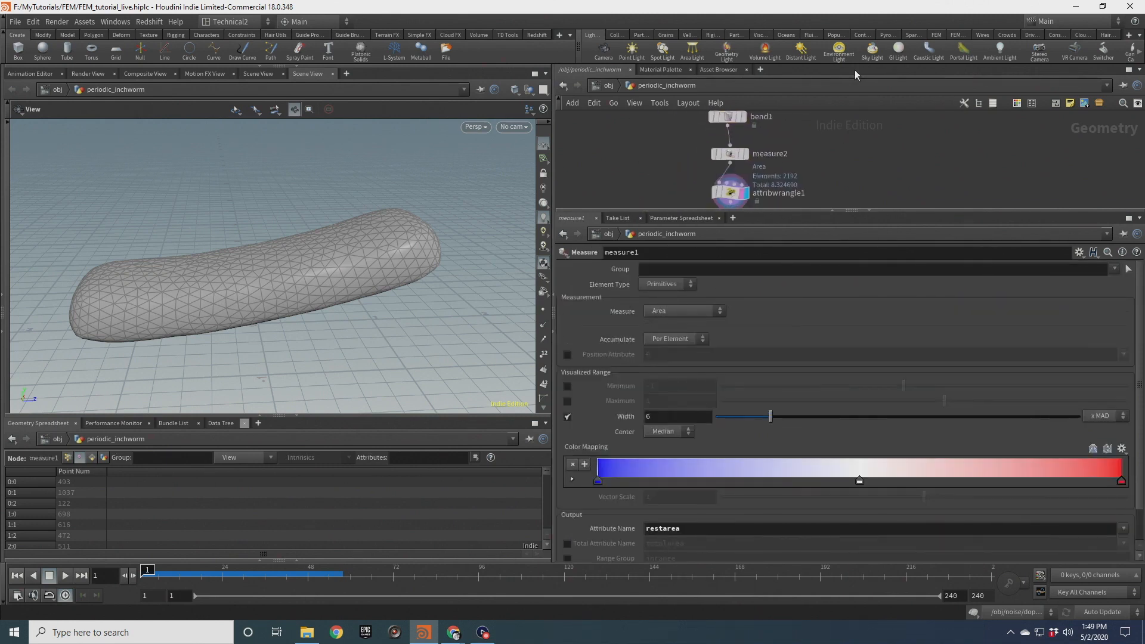
left_click_drag(779, 165, 777, 167)
middle_click_drag(793, 191, 801, 150)
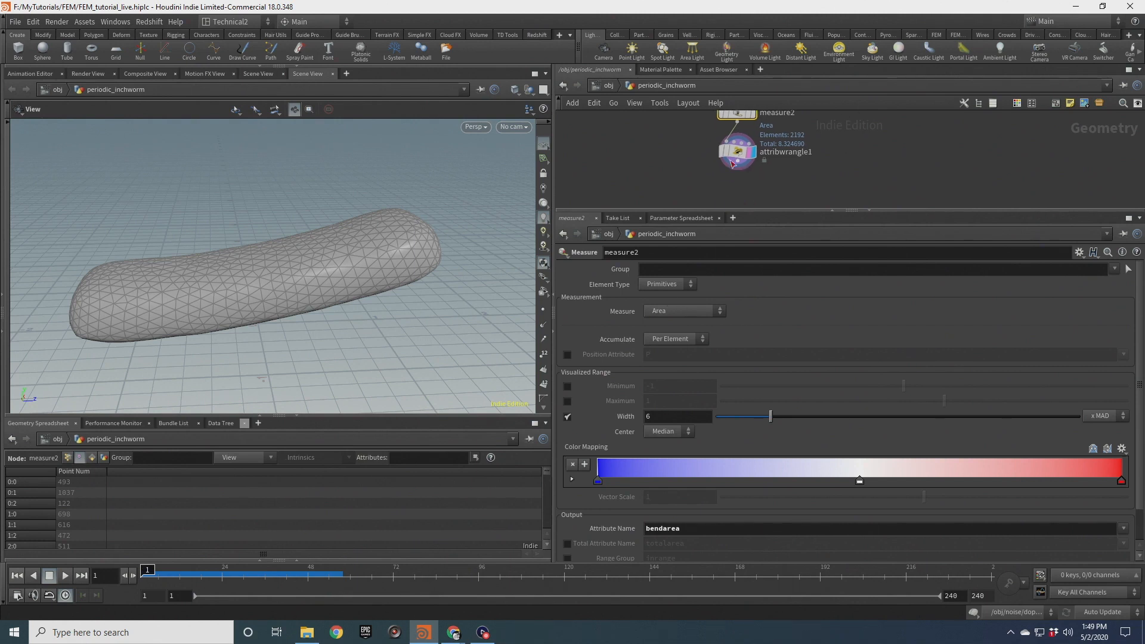
Show the attribute wrangle's point attributes in the geometry spreadsheet
left_click(738, 151)
left_click(107, 458)
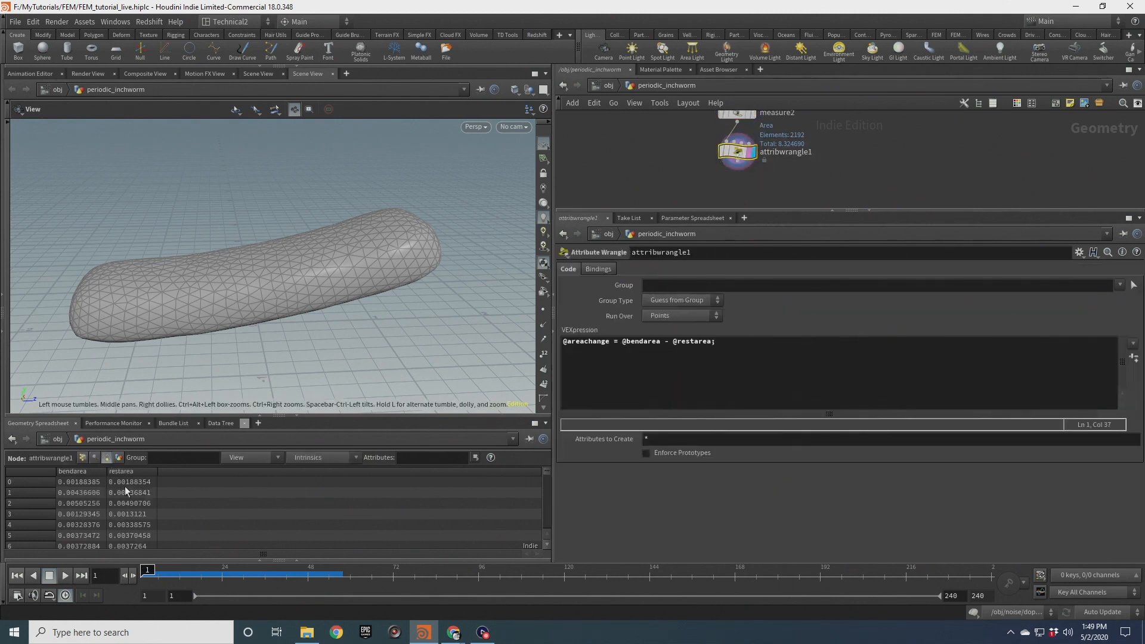
left_click(85, 458)
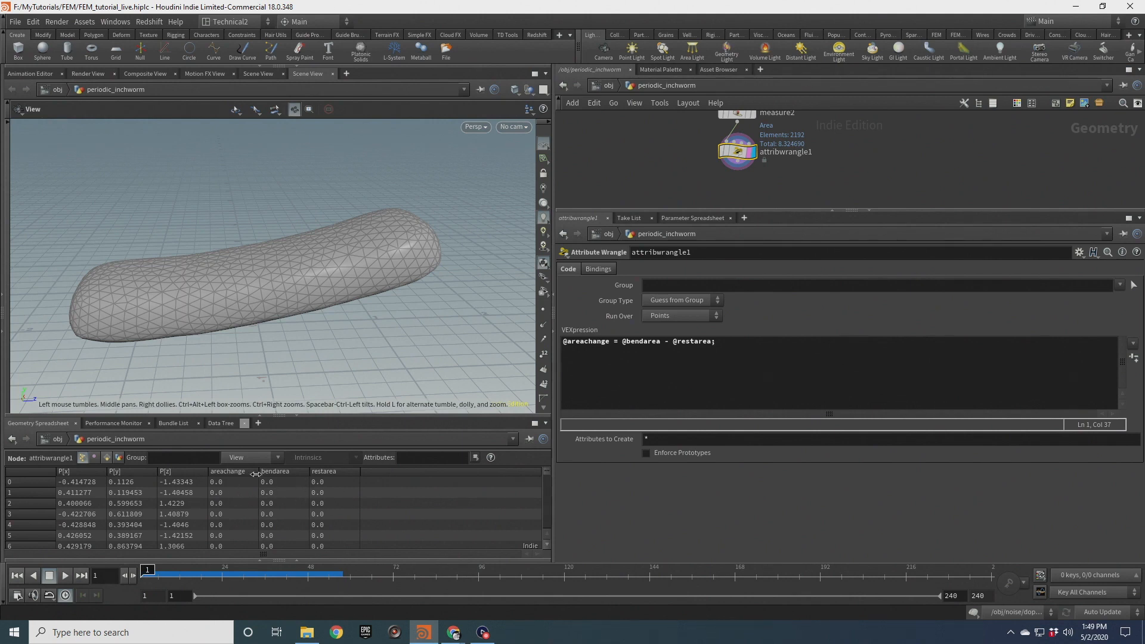
Show primitive attributes in the spreadsheet and set the attribute wrangle to run over primitives
left_click(107, 458)
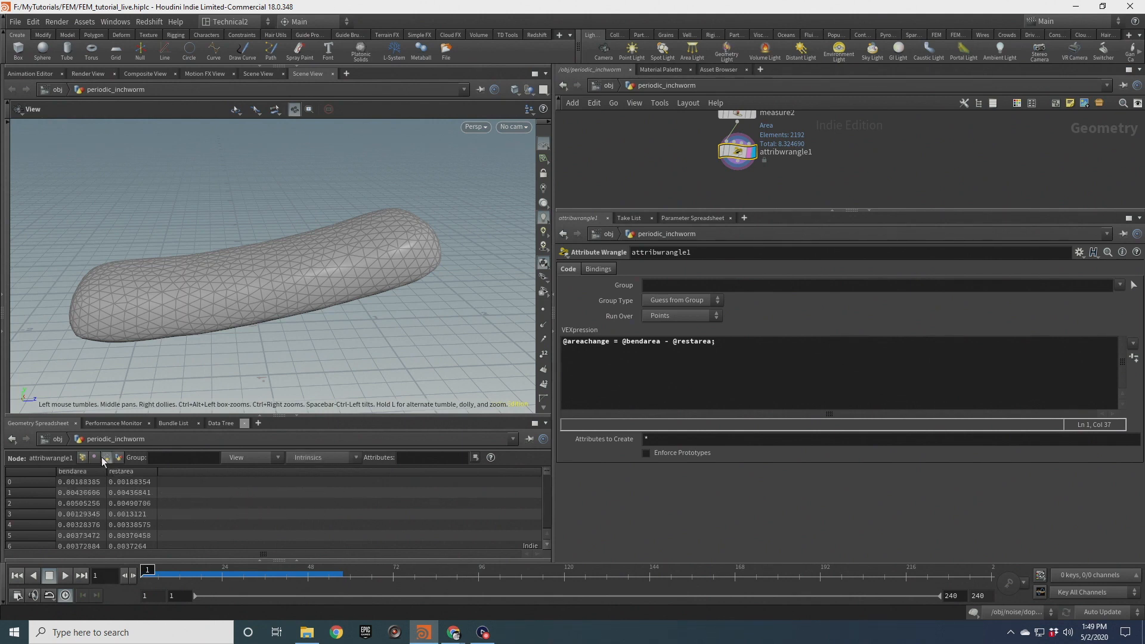
left_click(682, 316)
left_click(667, 353)
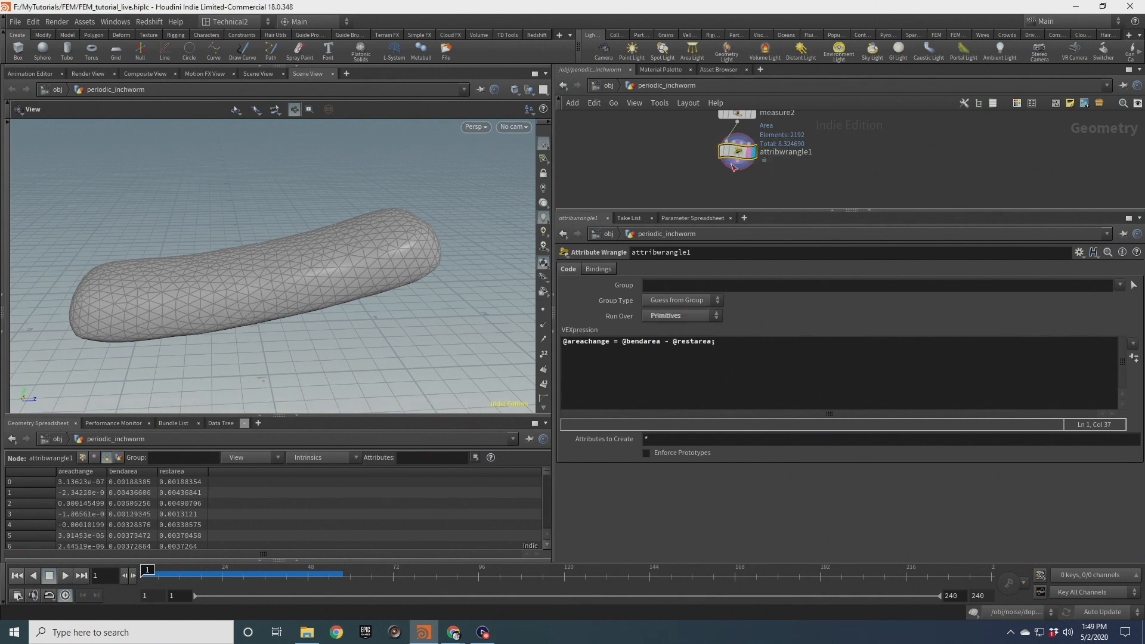
Visualize the areachange attribute on the geometry from the attribute wrangle's node info
left_click(704, 150)
scroll(864, 174, "down", 1)
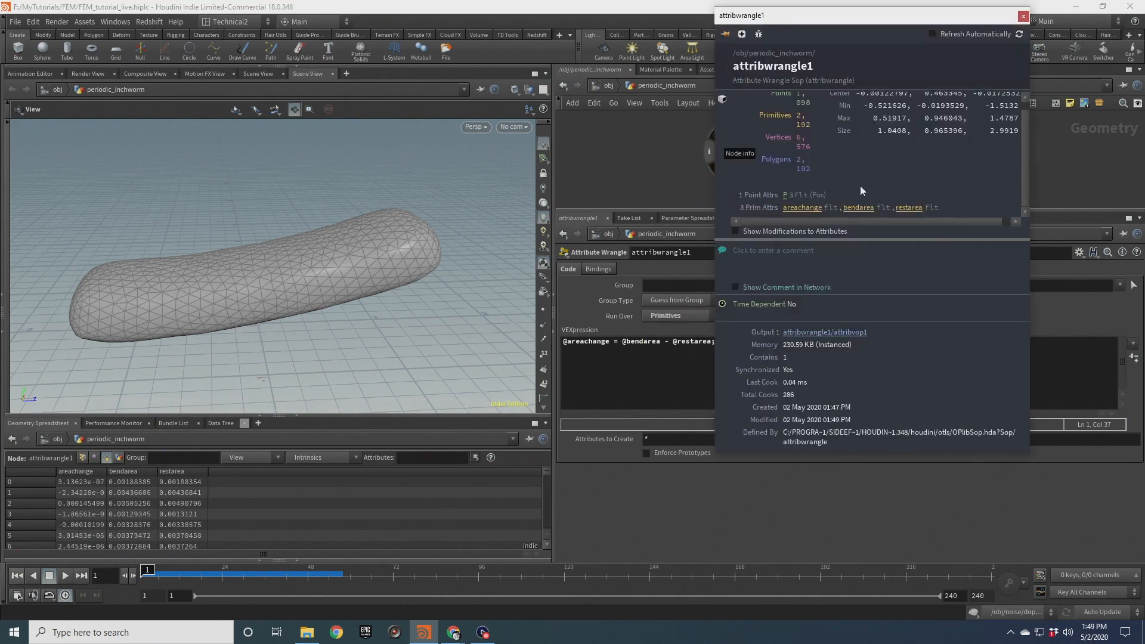
left_click(813, 209)
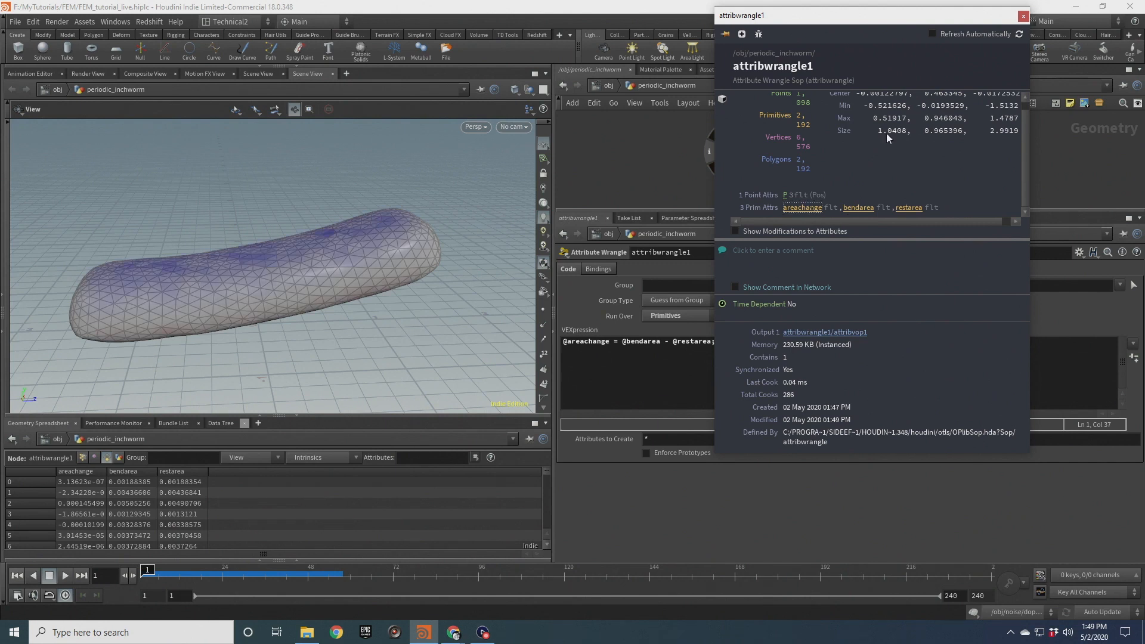
left_click(1024, 17)
Try bend angles of 90 and -90 on the Bend node, inspecting the bent shape from several angles
middle_click_drag(689, 136, 696, 156)
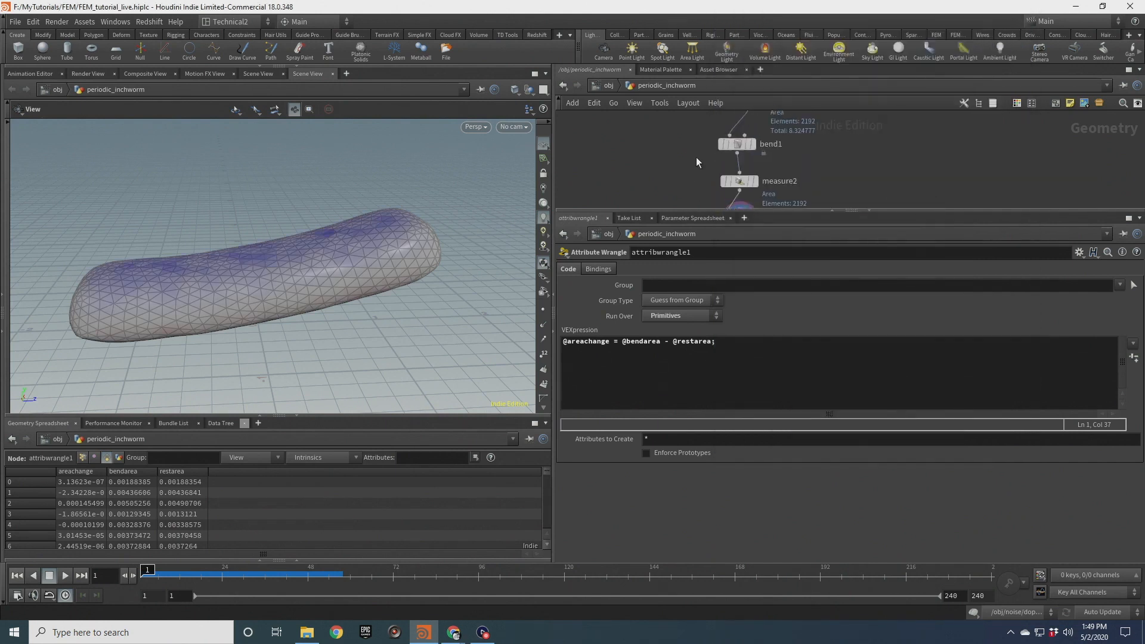
left_click_drag(748, 148, 751, 150)
left_click_drag(389, 234, 325, 246)
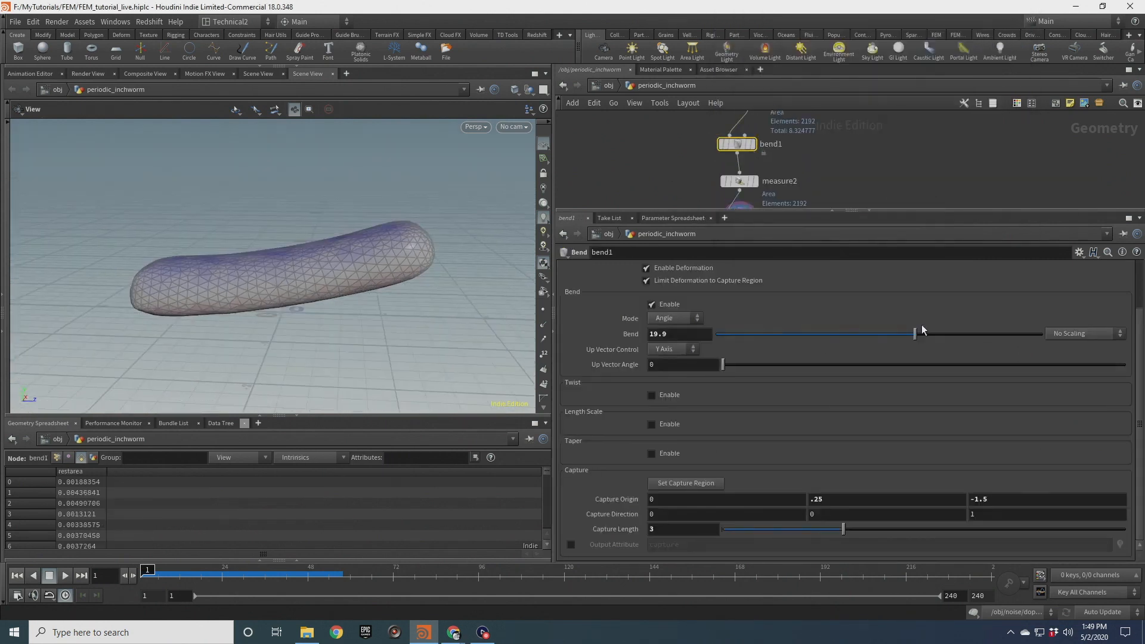
left_click_drag(918, 335, 1111, 325)
right_click_drag(382, 283, 355, 312)
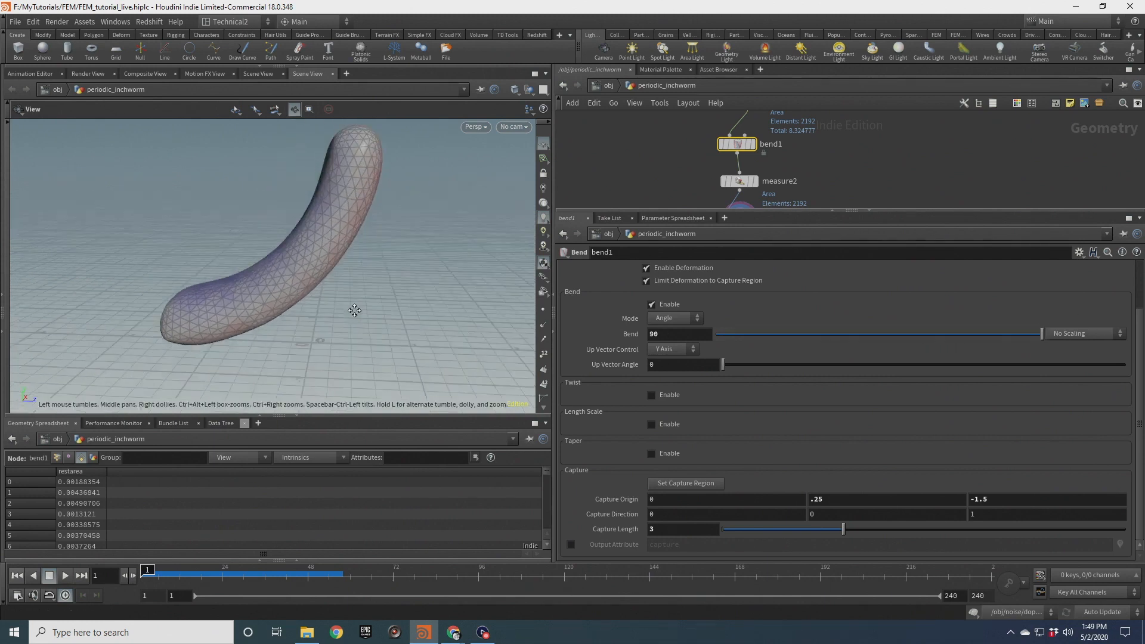
middle_click_drag(356, 312, 379, 283)
right_click_drag(378, 283, 422, 250)
middle_click_drag(328, 346, 429, 156)
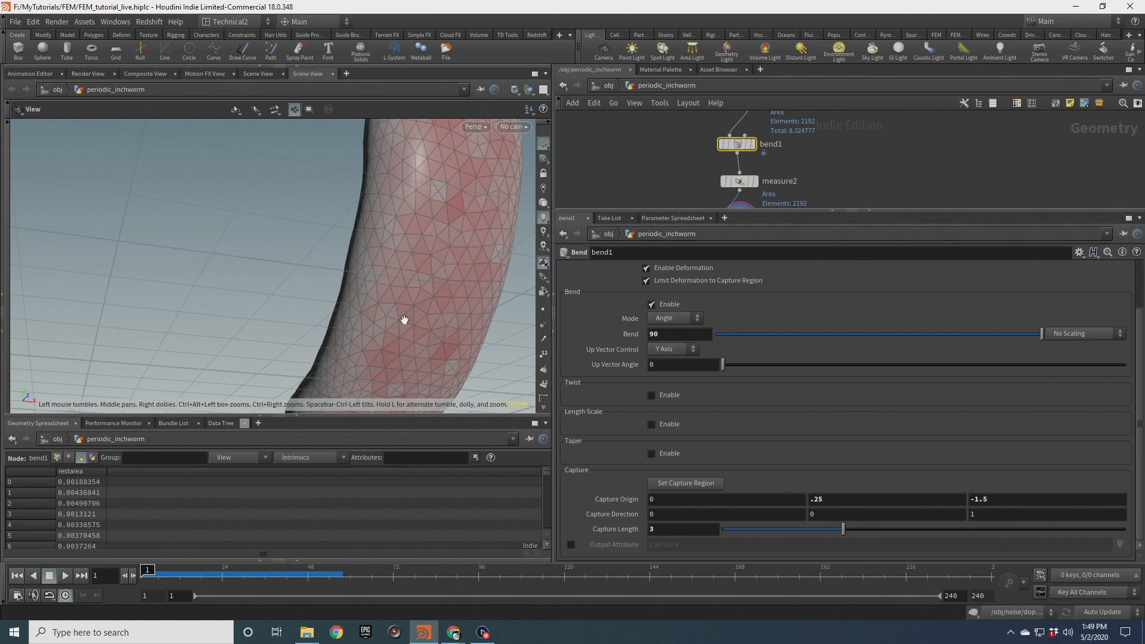
left_click_drag(404, 320, 489, 325)
right_click_drag(489, 324, 353, 243)
middle_click_drag(352, 243, 376, 337)
left_click_drag(376, 338, 387, 299)
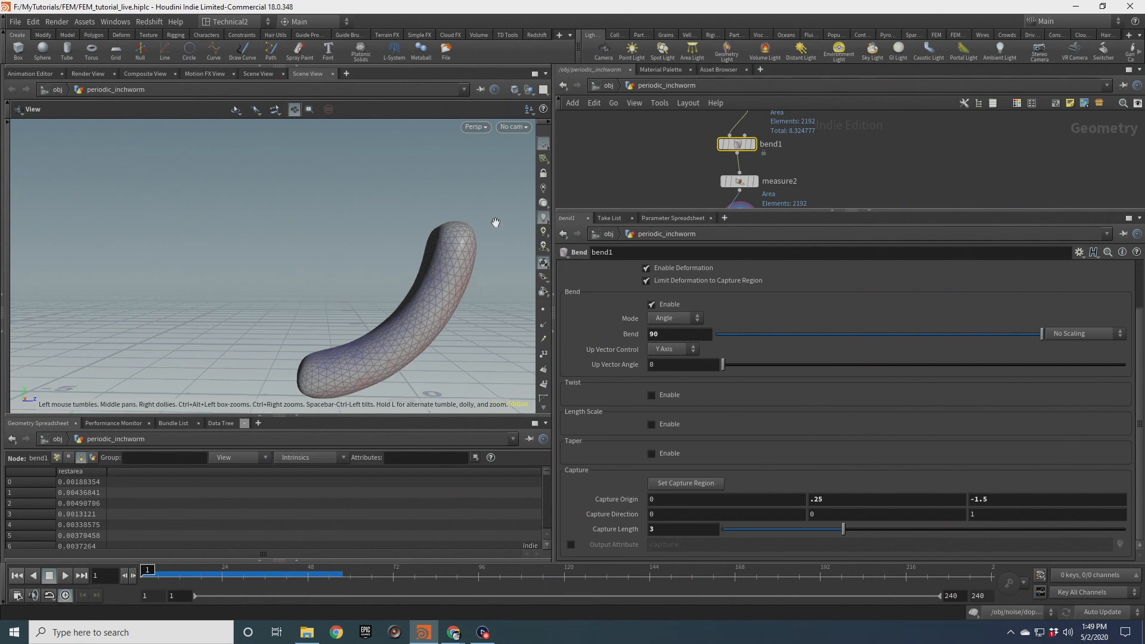
left_click_drag(416, 311, 392, 292)
left_click_drag(1000, 339, 716, 334)
mouse_move(384, 332)
left_mouse_down()
mouse_move(330, 317)
mouse_move(396, 274)
mouse_move(383, 335)
left_mouse_up()
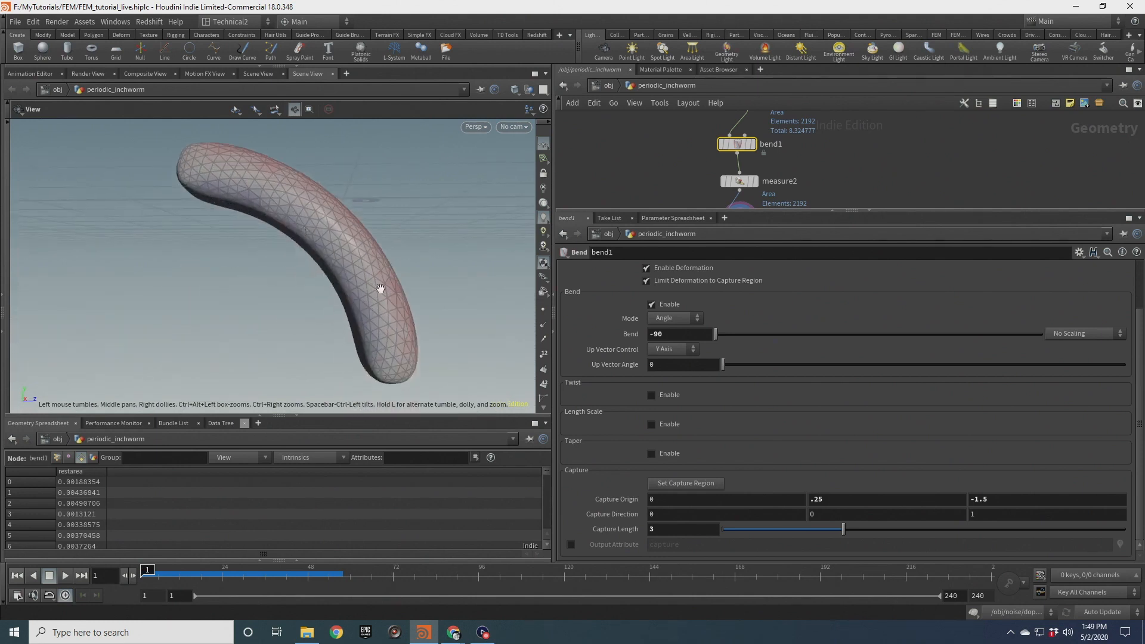
left_click_drag(326, 223, 365, 310)
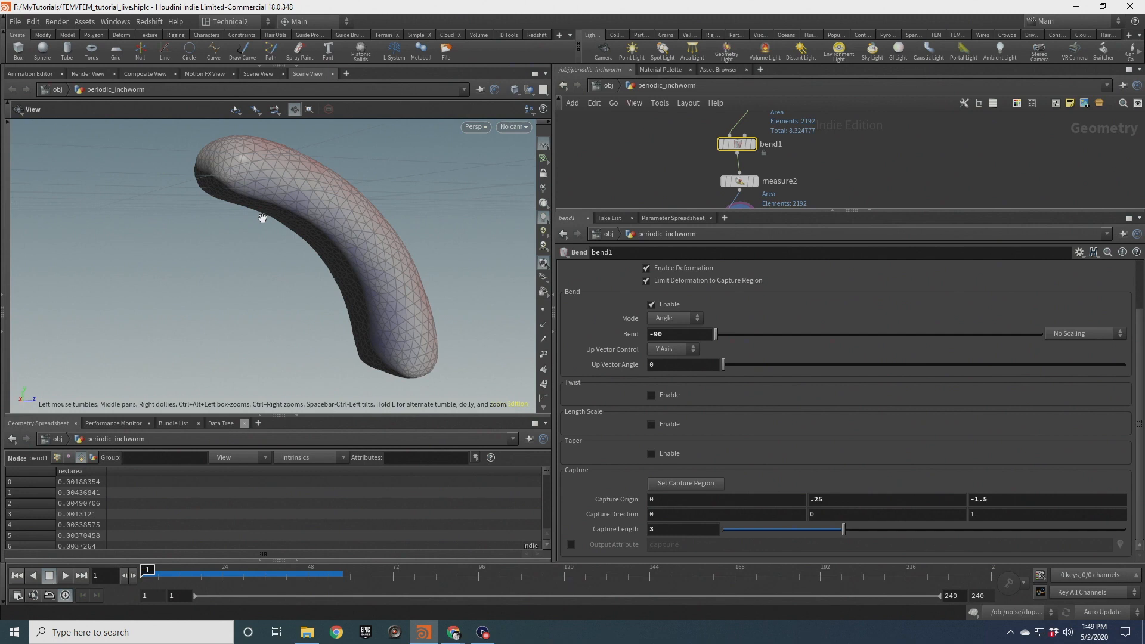
left_click_drag(297, 213, 420, 216)
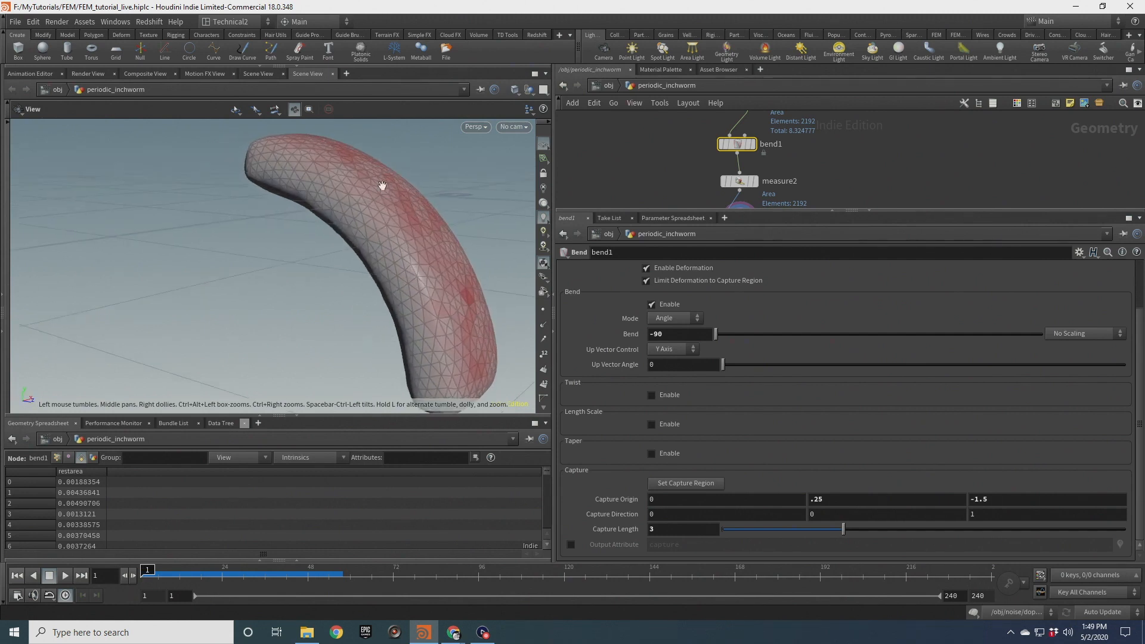
left_click_drag(470, 280, 440, 284)
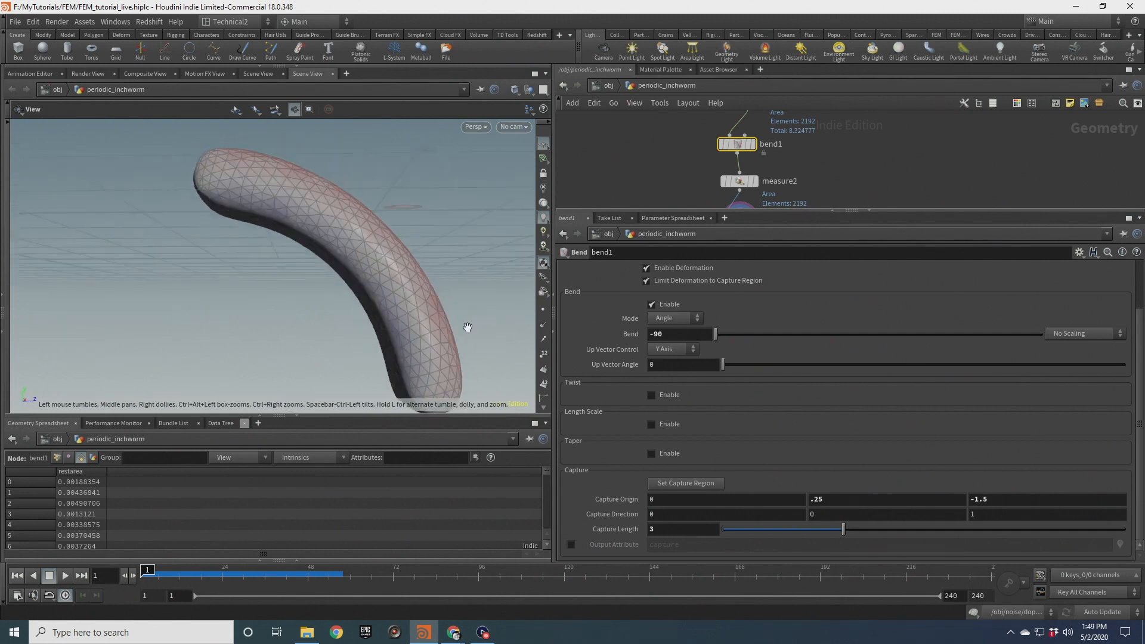
left_click_drag(366, 301, 424, 305)
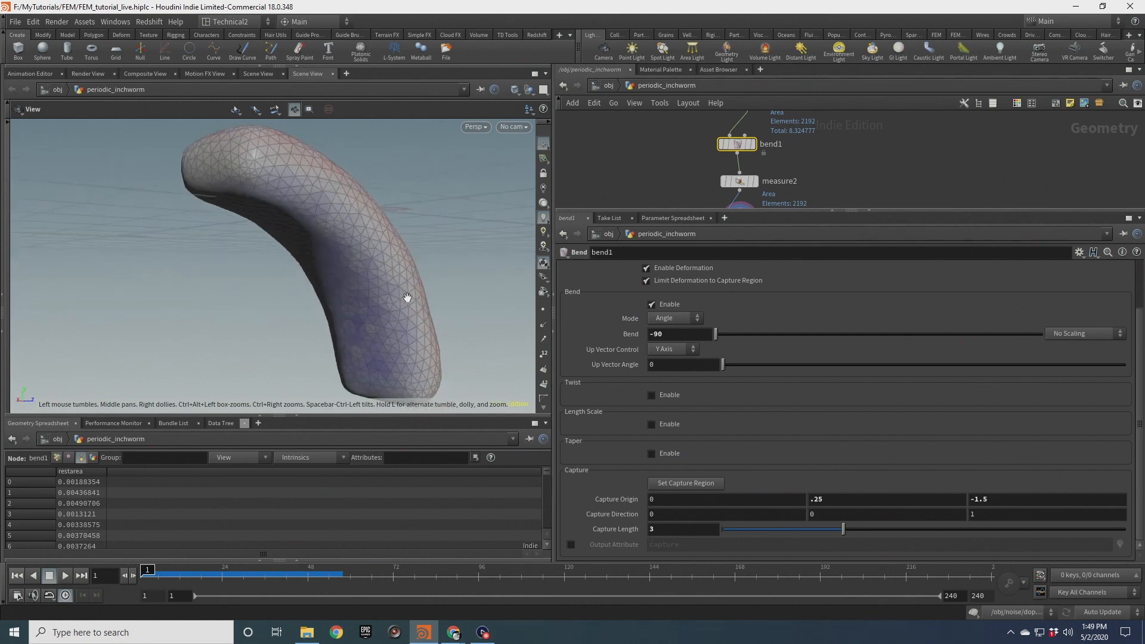
left_click_drag(382, 258, 261, 294)
left_click_drag(459, 304, 469, 253)
Set the bend angle to 76.2
left_click_drag(717, 336, 1017, 334)
left_click_drag(455, 199, 340, 245)
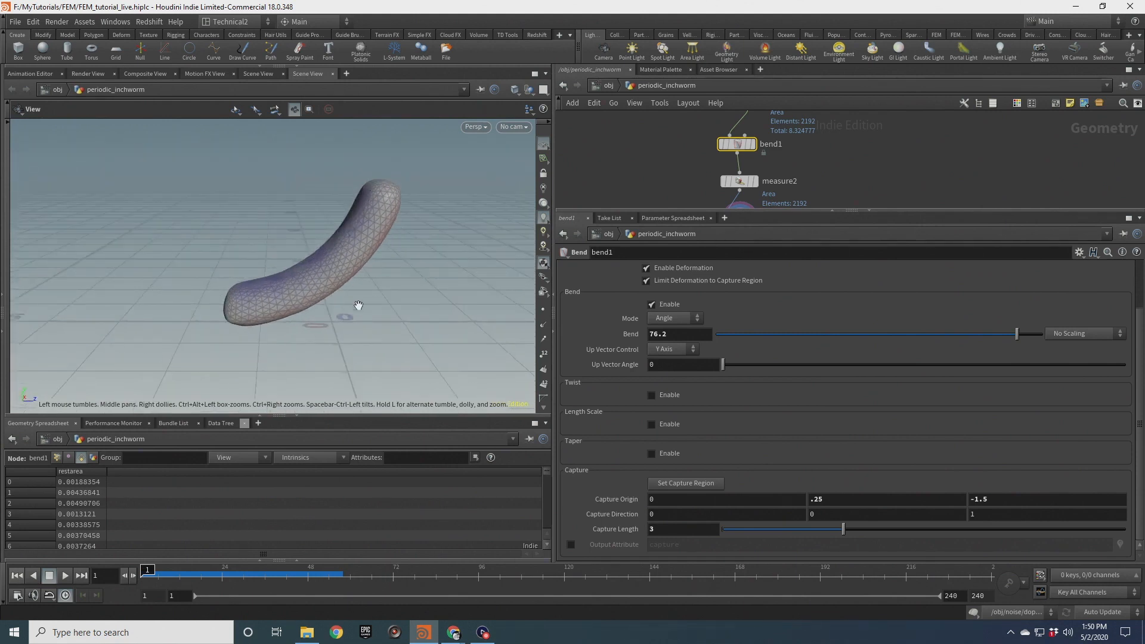
scroll(326, 275, "up", 3)
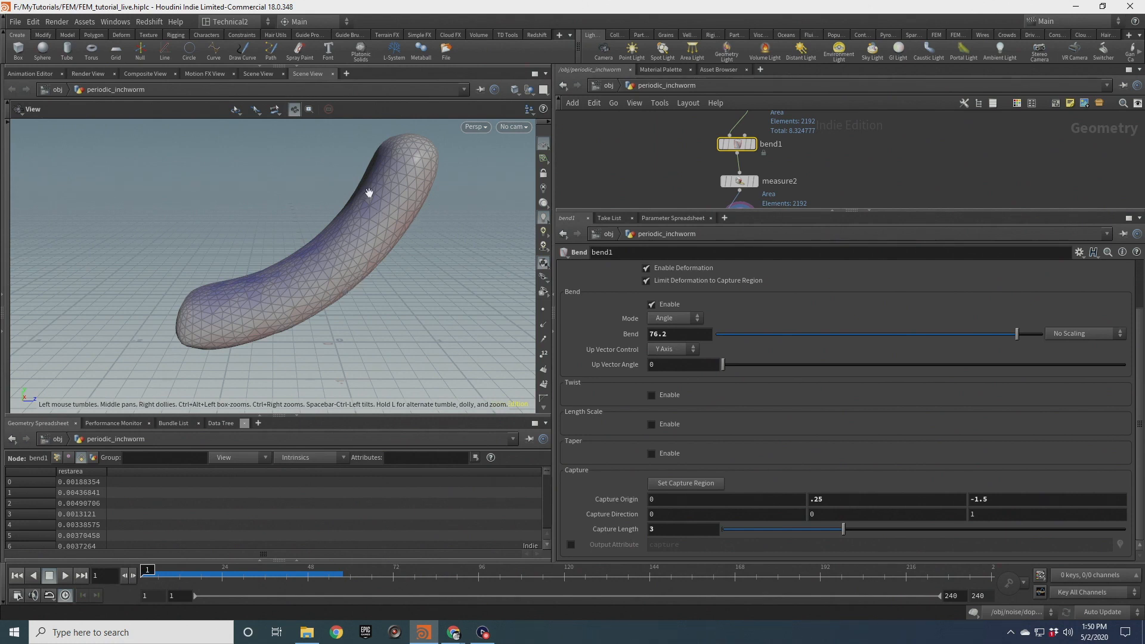
scroll(888, 152, "down", 3)
middle_click_drag(887, 151, 778, 207)
scroll(763, 164, "up", 4)
left_click(753, 139)
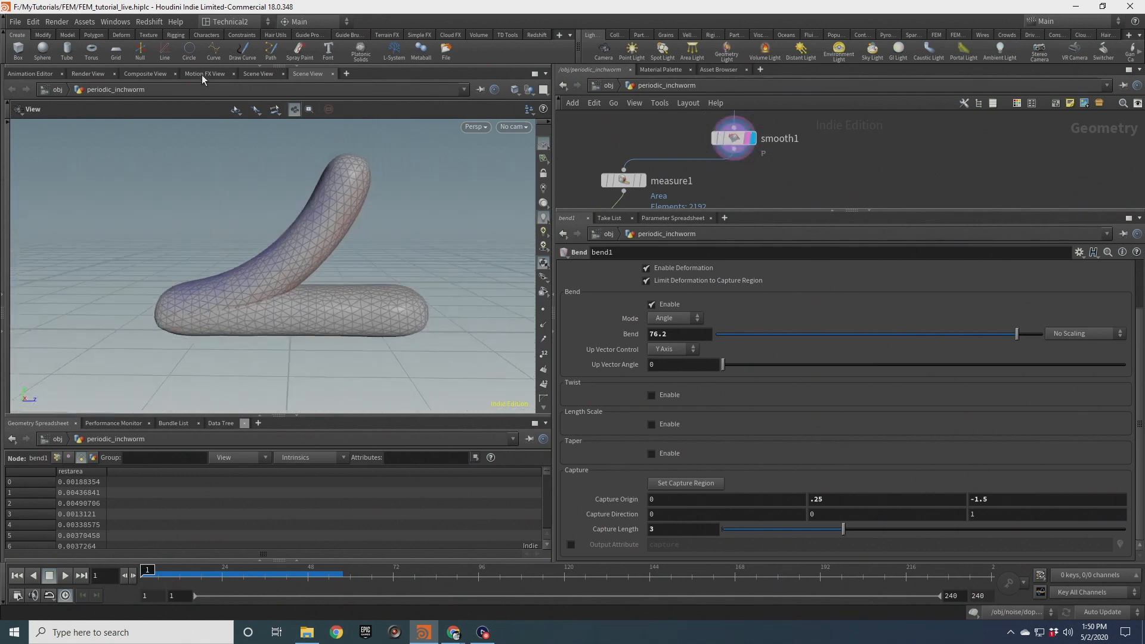
left_click(283, 74)
left_click(93, 75)
left_click(260, 74)
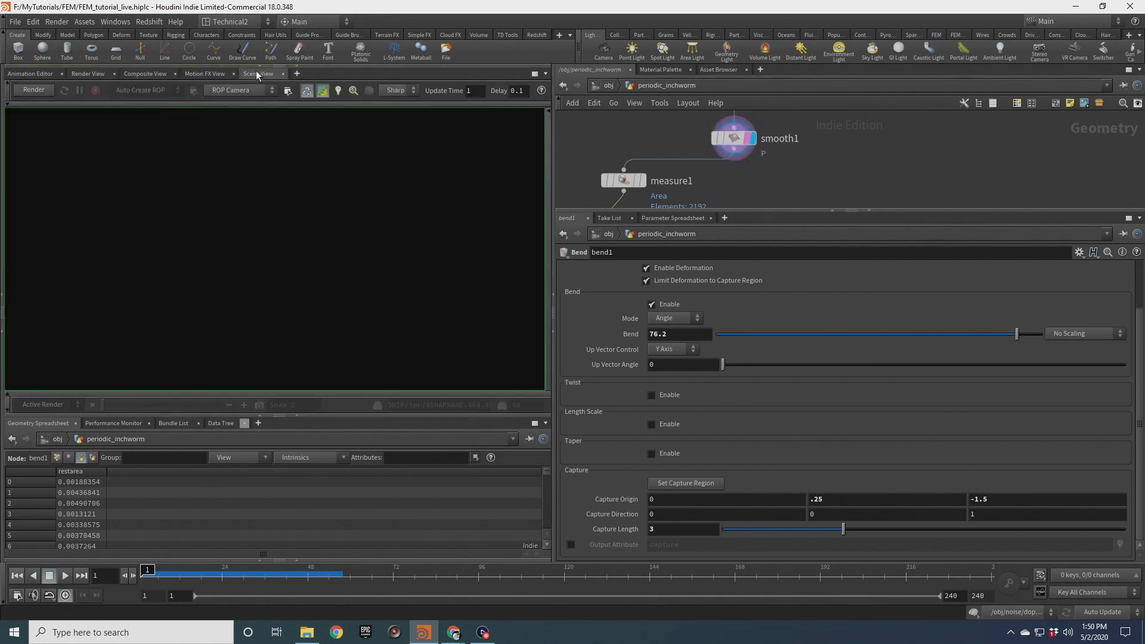
scroll(783, 144, "down", 5)
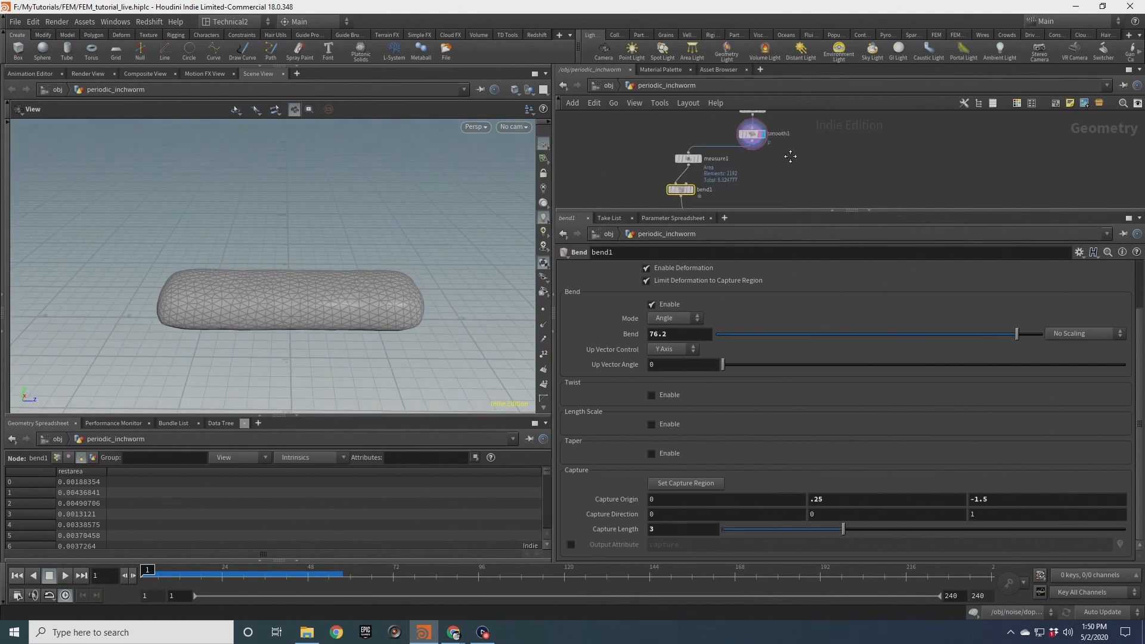
scroll(783, 144, "up", 3)
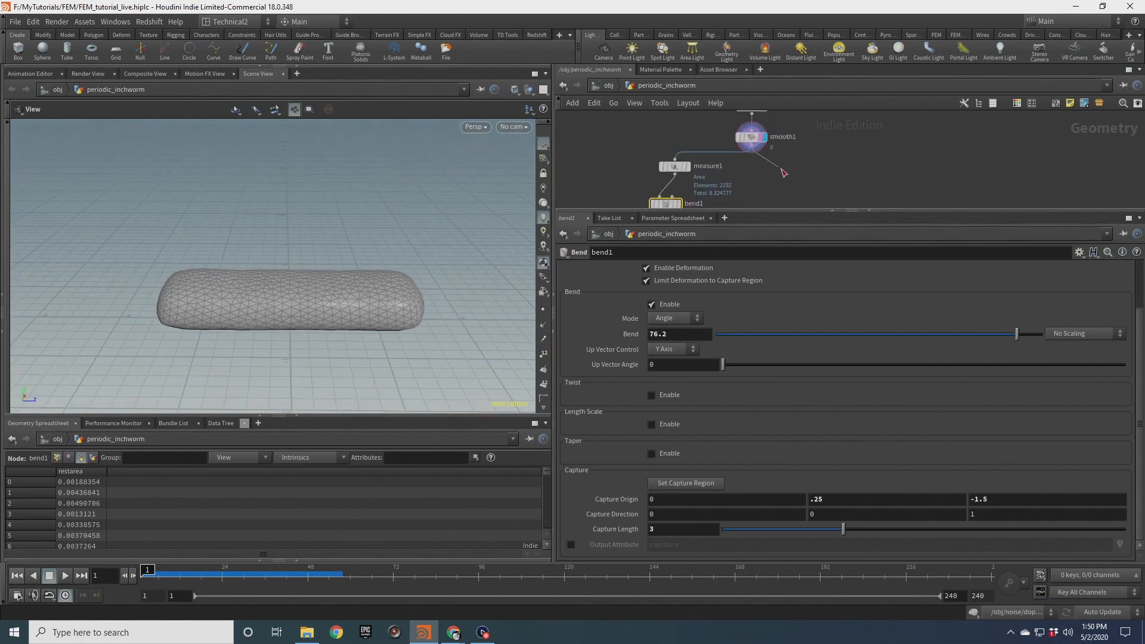
Add a Solid Conform node beside the smooth node's output and inspect its node info
key("Tab")
type("solid")
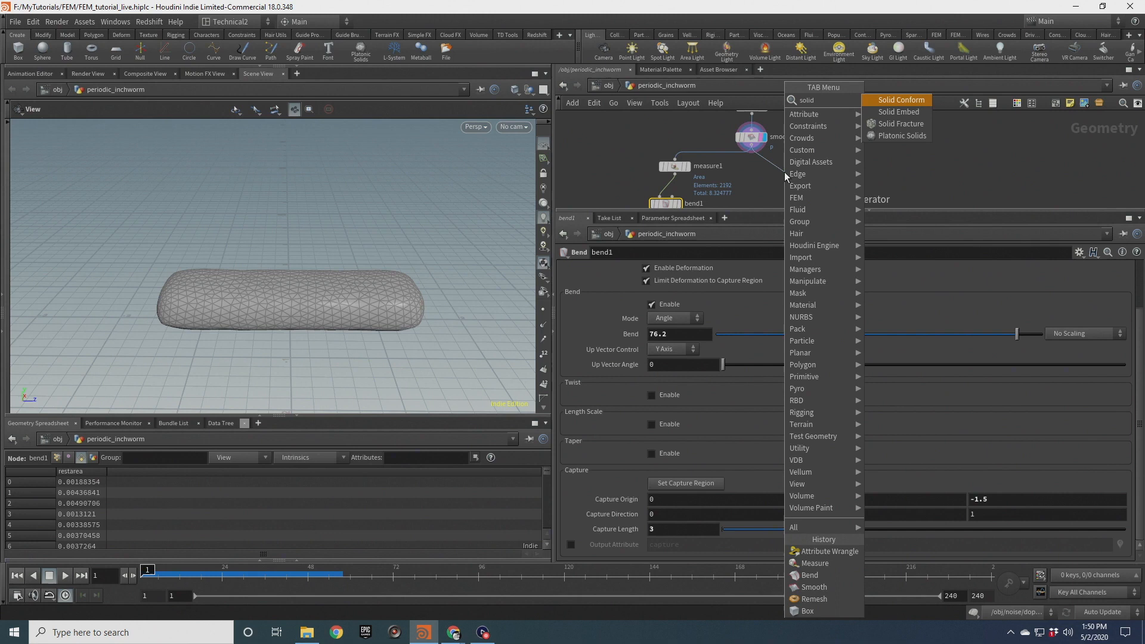
key("Return")
left_click(785, 172)
left_click_drag(347, 297, 217, 267)
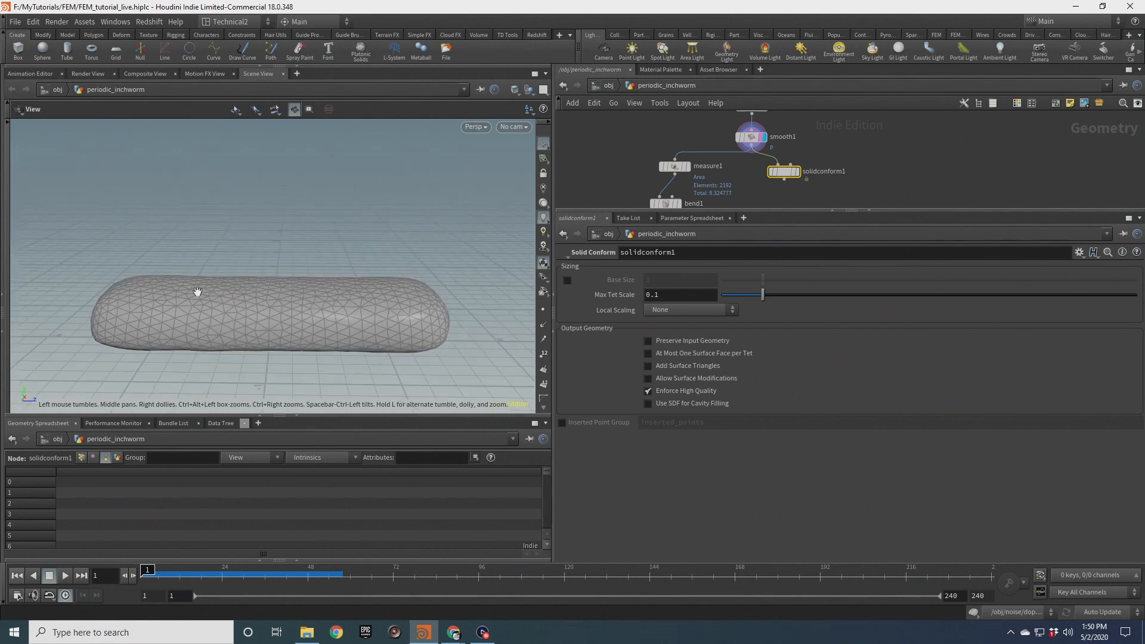
middle_click(784, 173)
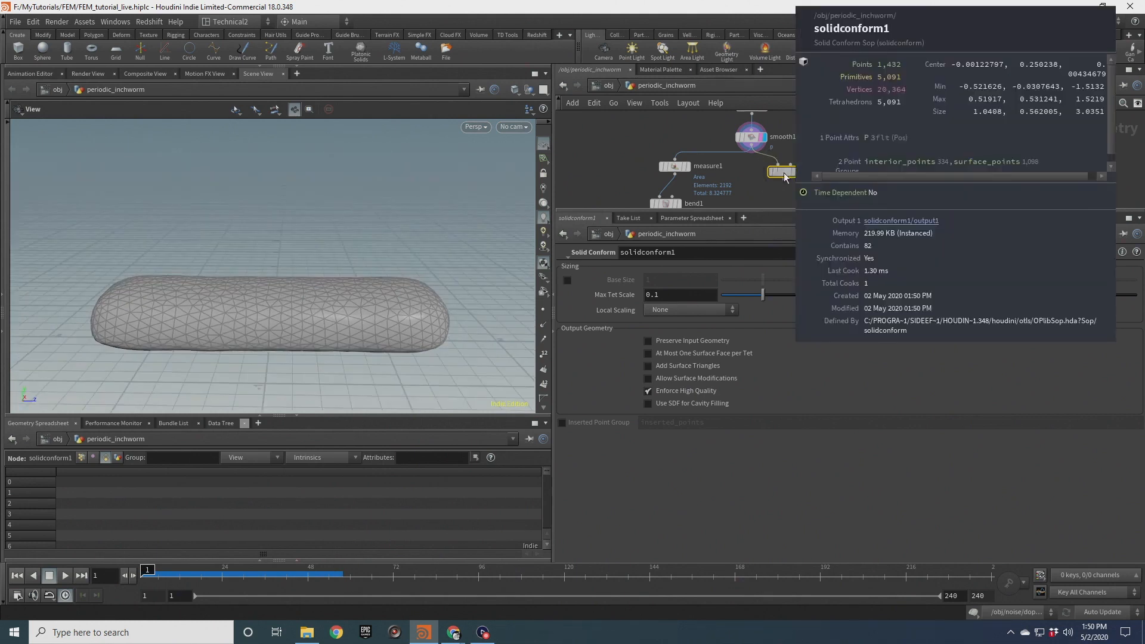
Append a Group node to the Solid Conform node's output
scroll(786, 183, "up", 3)
left_click_drag(275, 309, 323, 288)
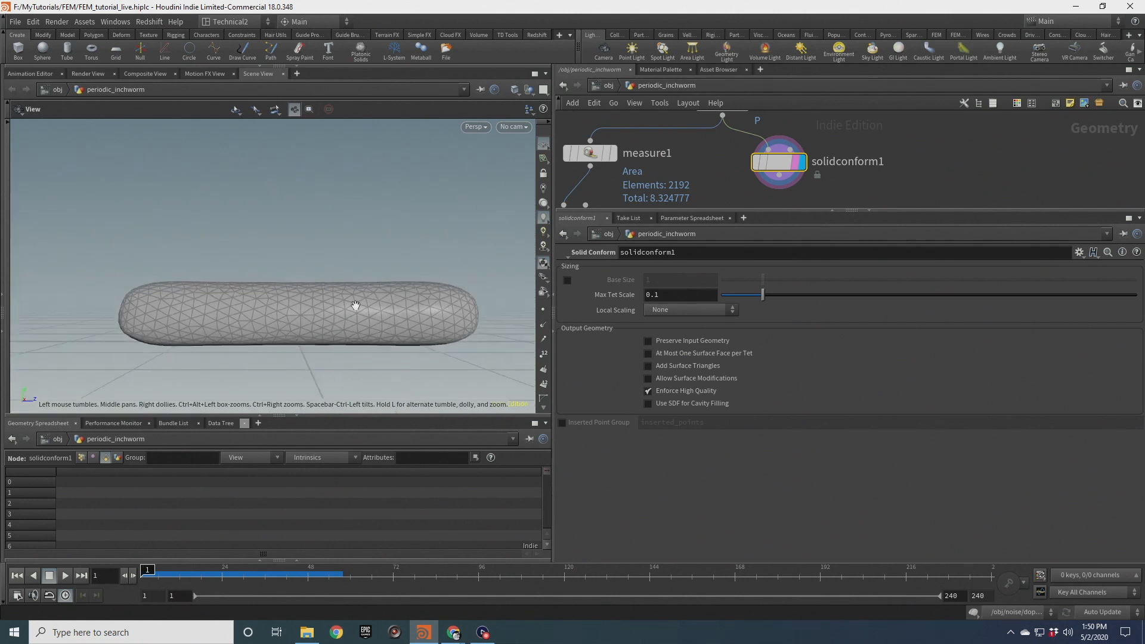
middle_click_drag(327, 291, 292, 277)
scroll(846, 181, "down", 3)
middle_click_drag(871, 185, 873, 165)
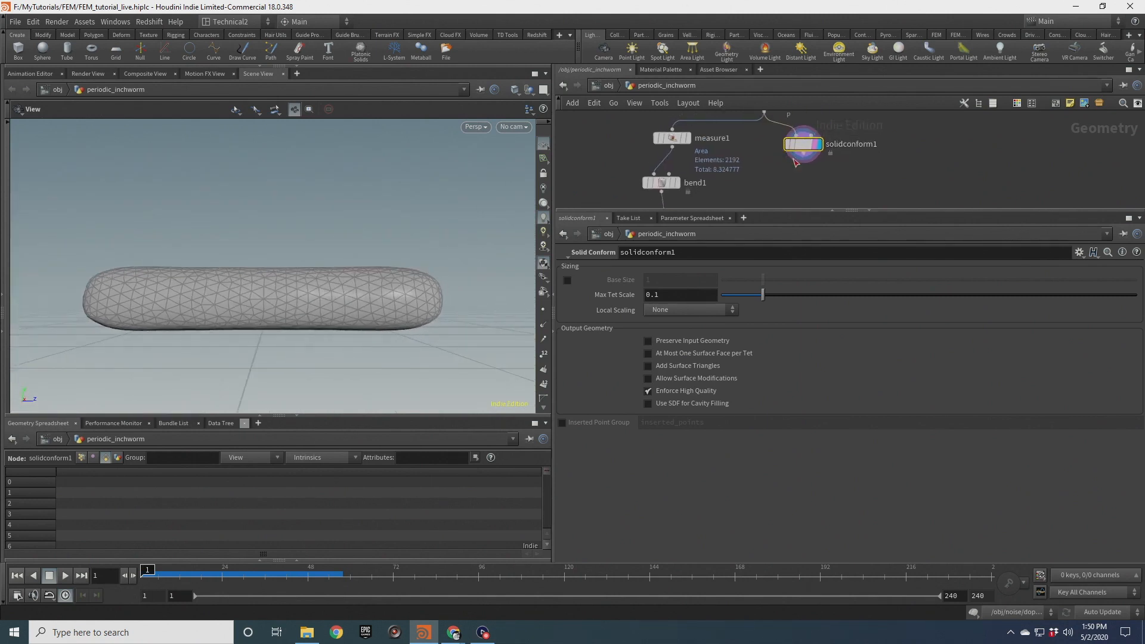
middle_click_drag(812, 185, 807, 169)
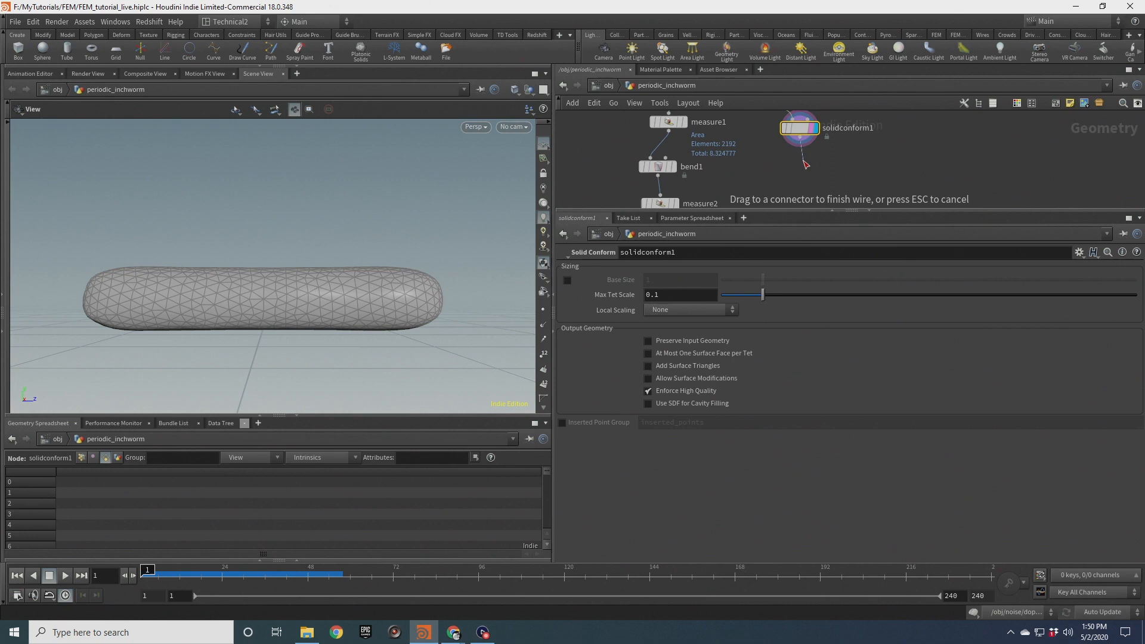
key("Tab")
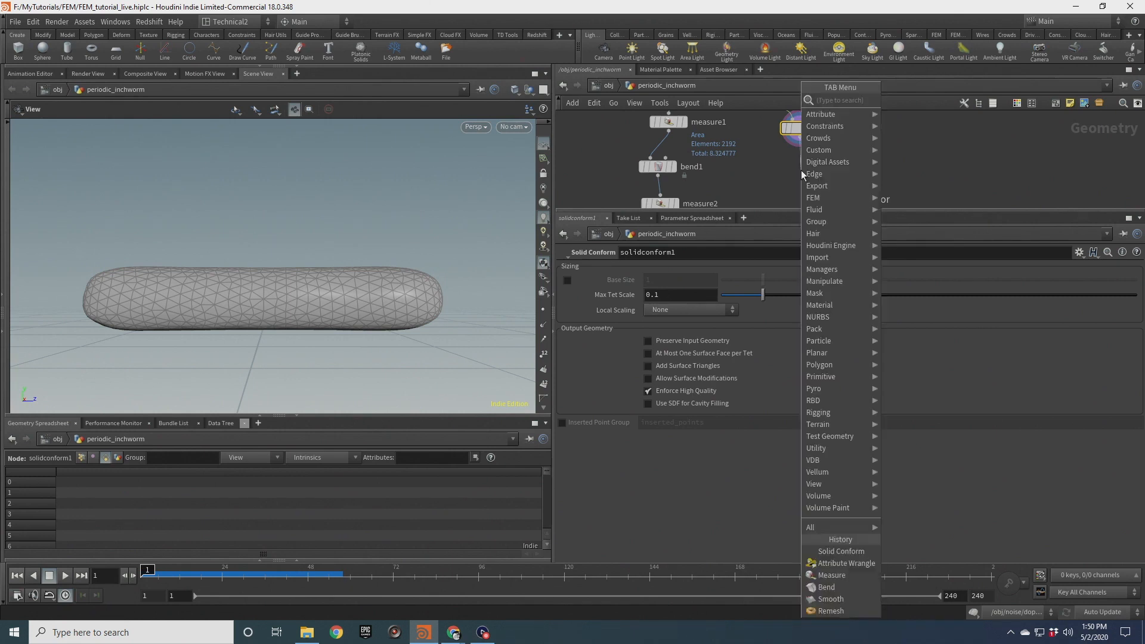
type("group")
key("Return")
left_click(800, 170)
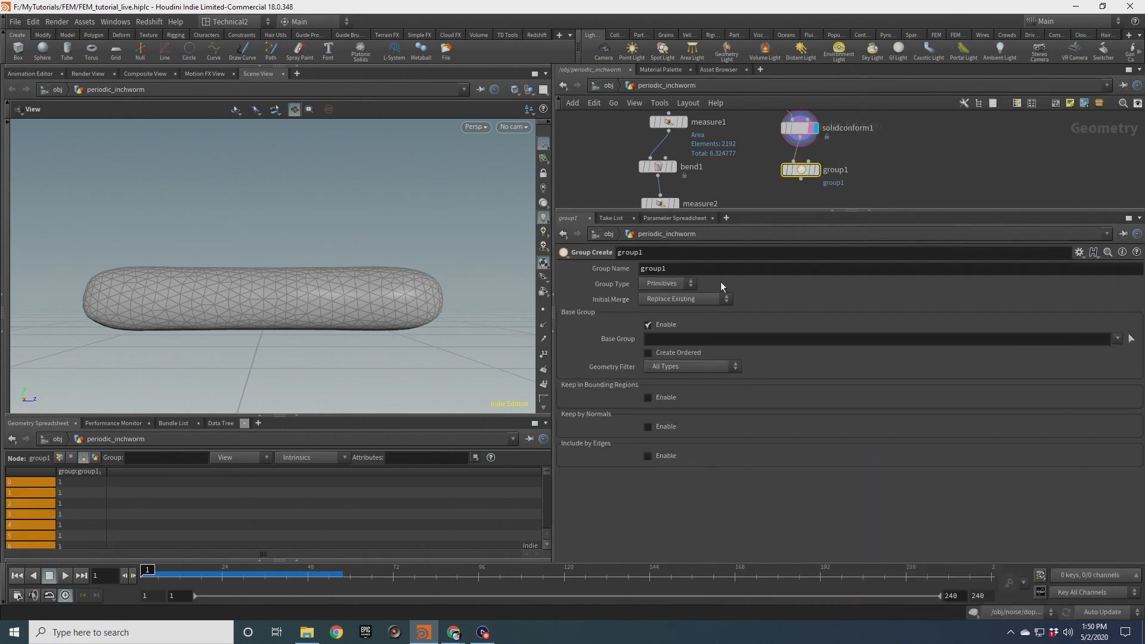
Make the group a points group named top and enable keeping points in bounding regions
left_click(668, 284)
left_click(656, 297)
scroll(340, 295, "up", 2)
left_click_drag(340, 296, 377, 317)
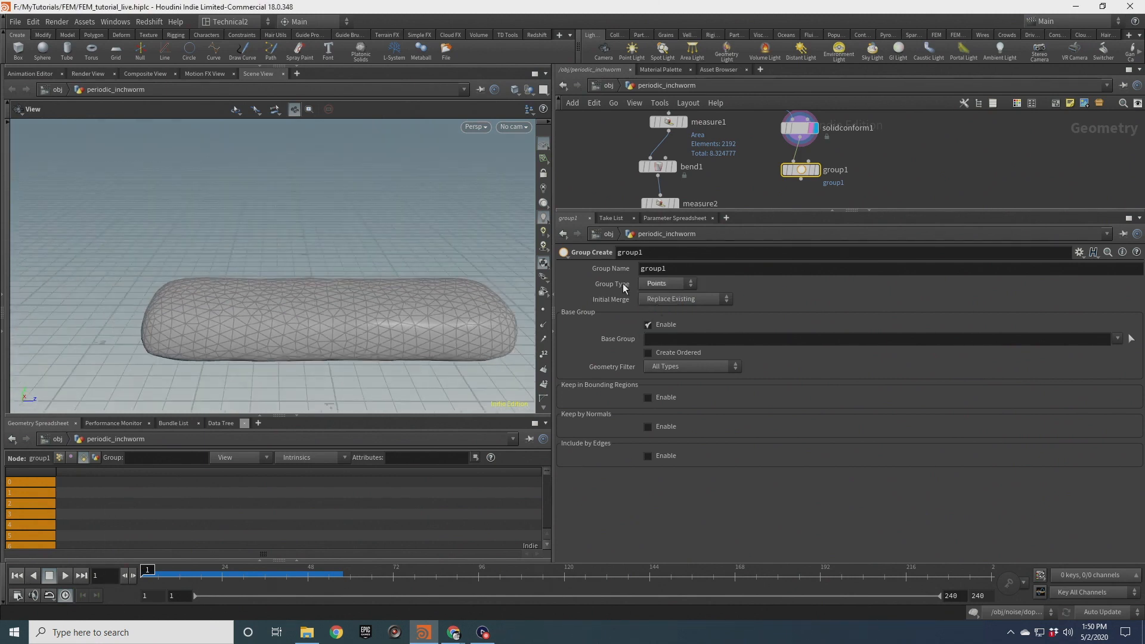
double_click(657, 269)
type("top")
key("Return")
left_click(648, 397)
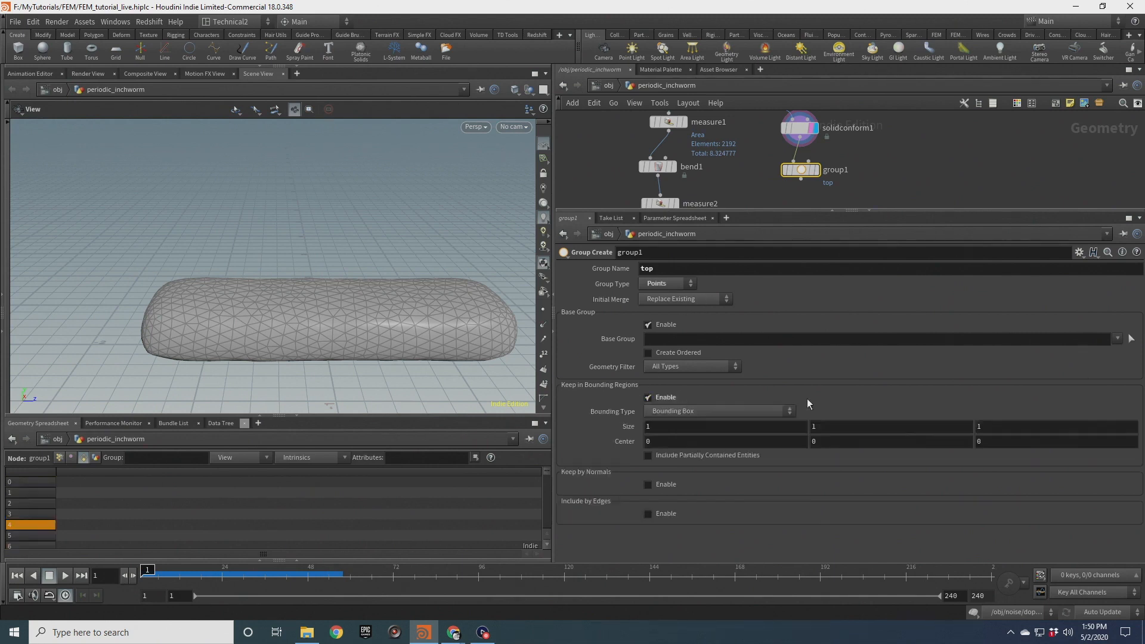
Copy the Size parameter of the box1 node
scroll(896, 160, "down", 3)
middle_click_drag(896, 159, 884, 218)
left_click_drag(833, 141, 833, 141)
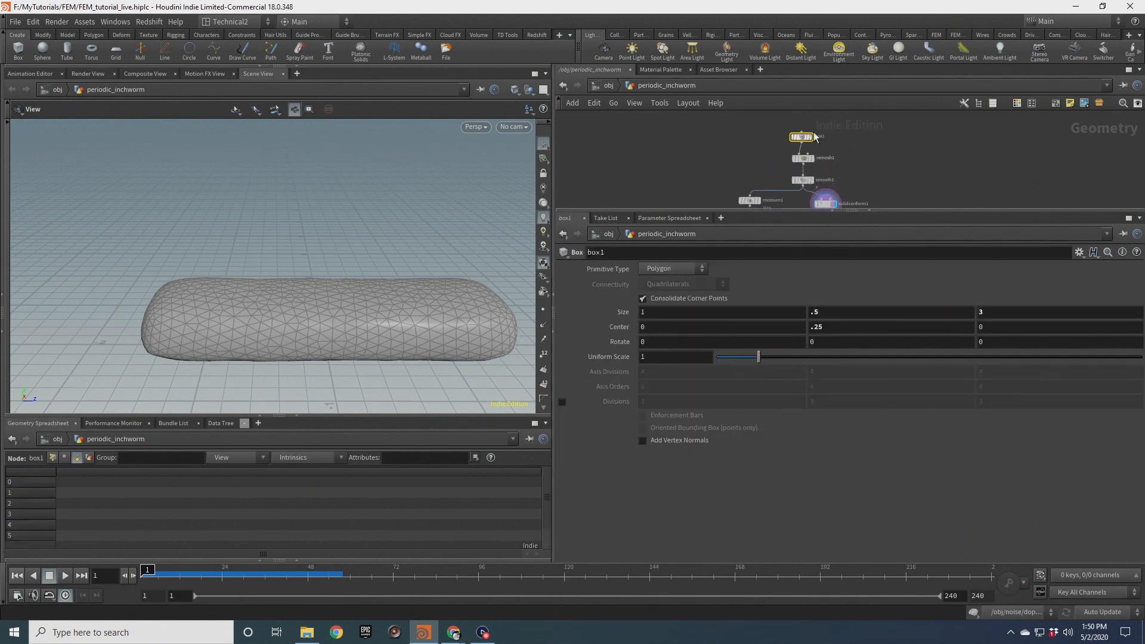
right_click(618, 313)
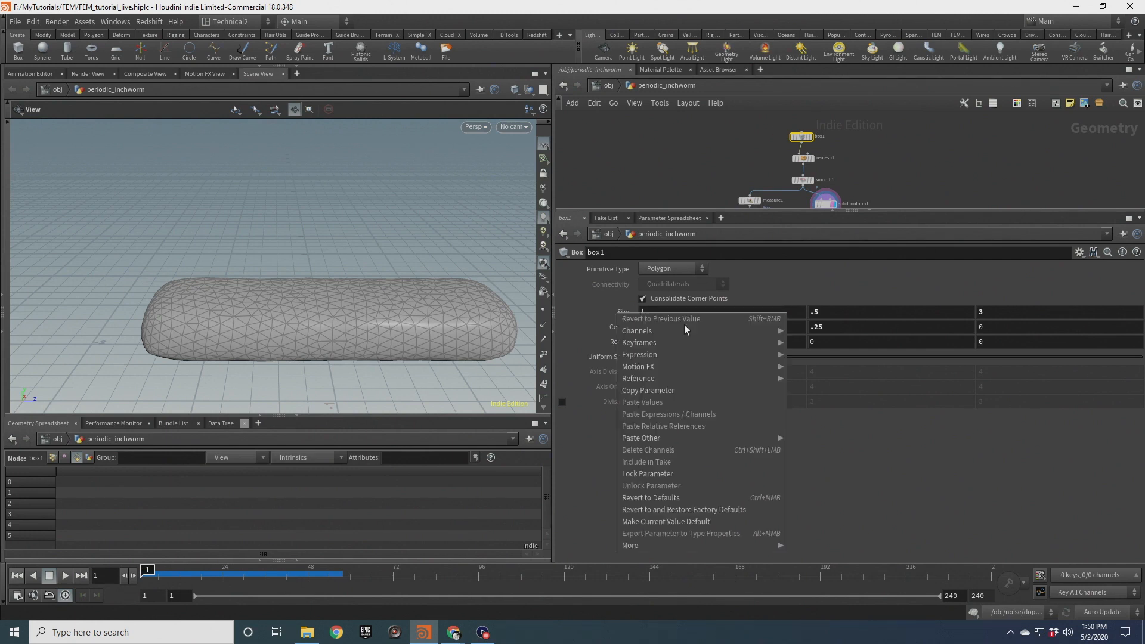
left_click(690, 391)
Paste box1's size as relative references into the top group's bounding box size, scaling X and Z by 1.1
left_click(806, 165)
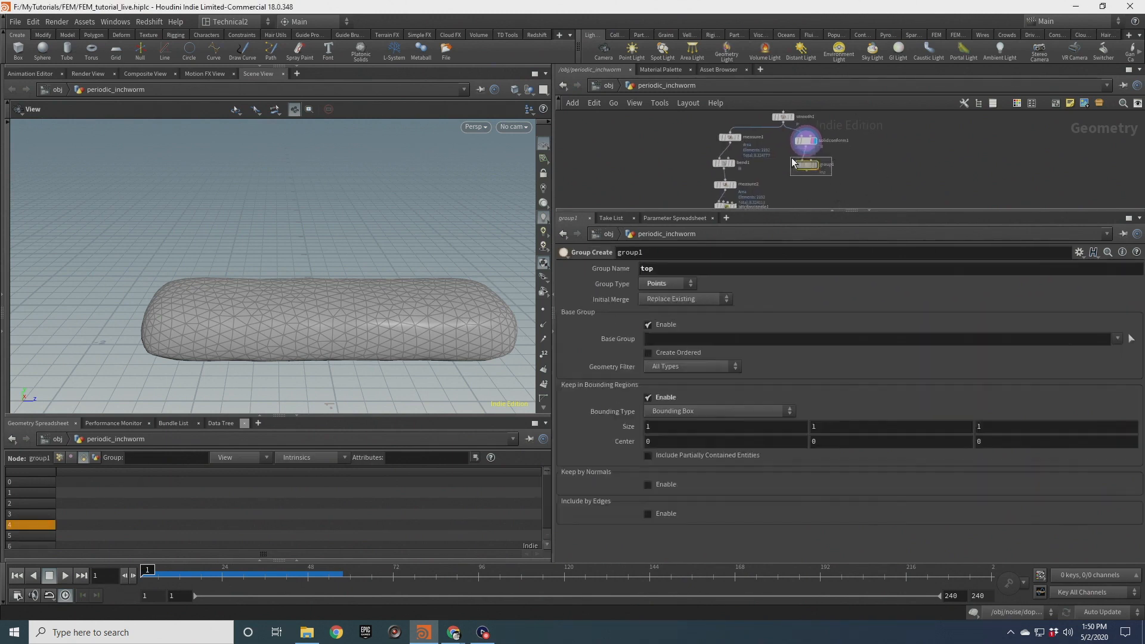
right_click(616, 428)
left_click(677, 492)
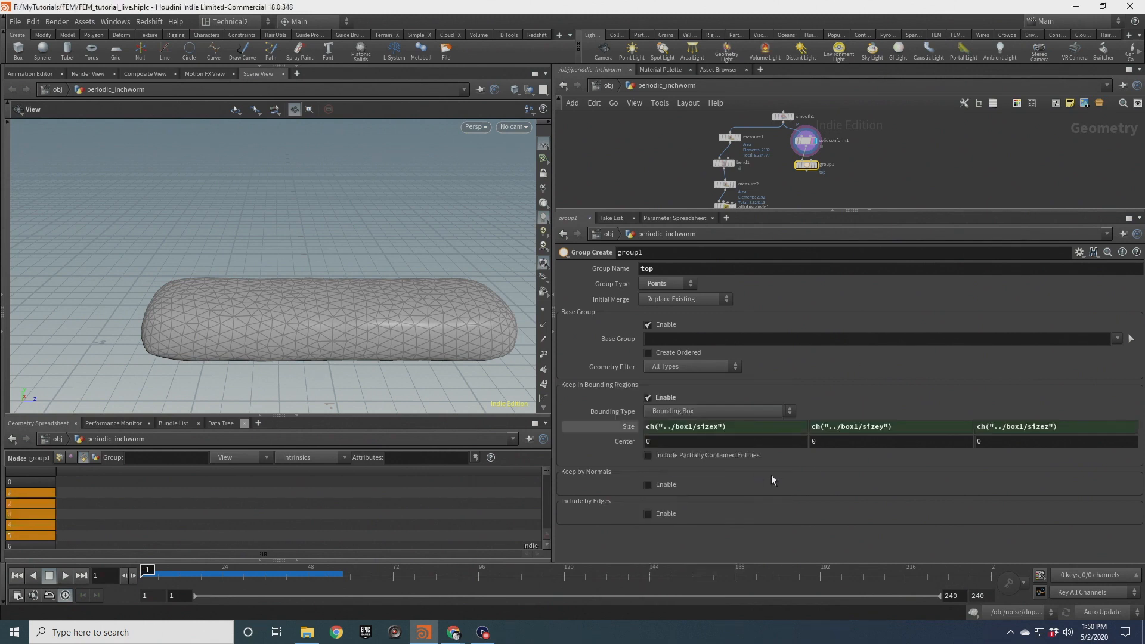
left_click(738, 426)
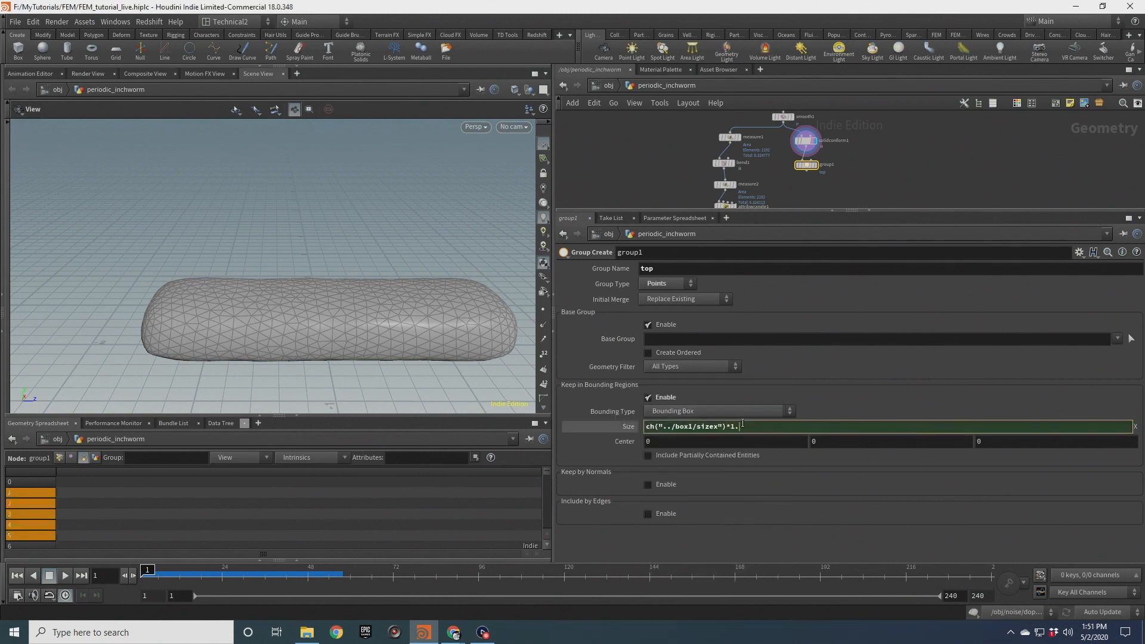
left_click(935, 151)
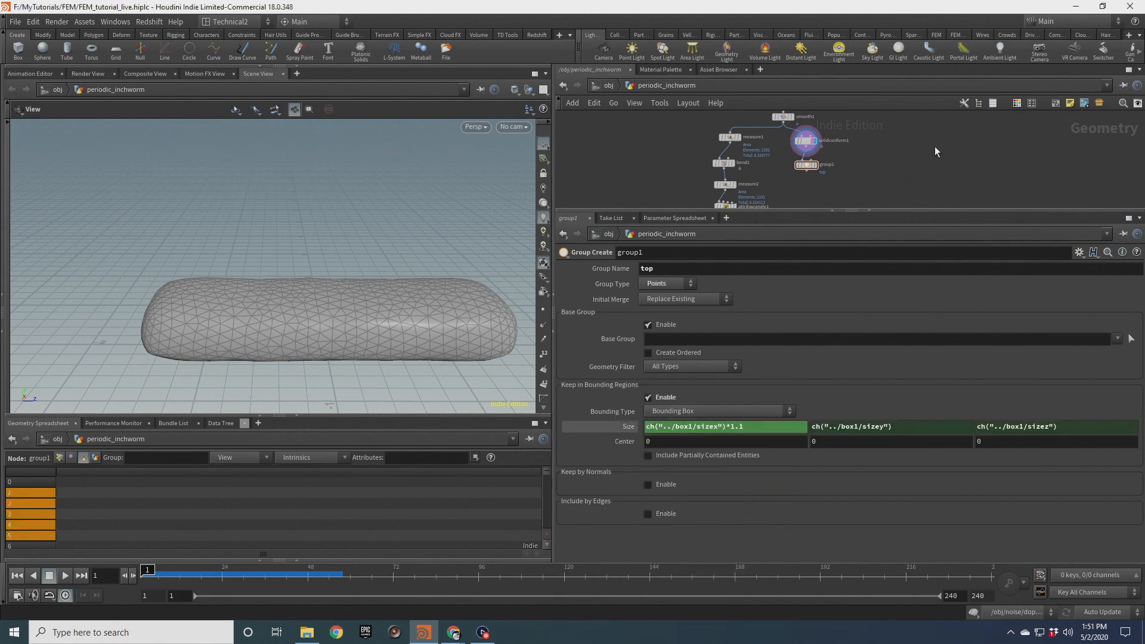
left_click(1064, 425)
left_click(975, 134)
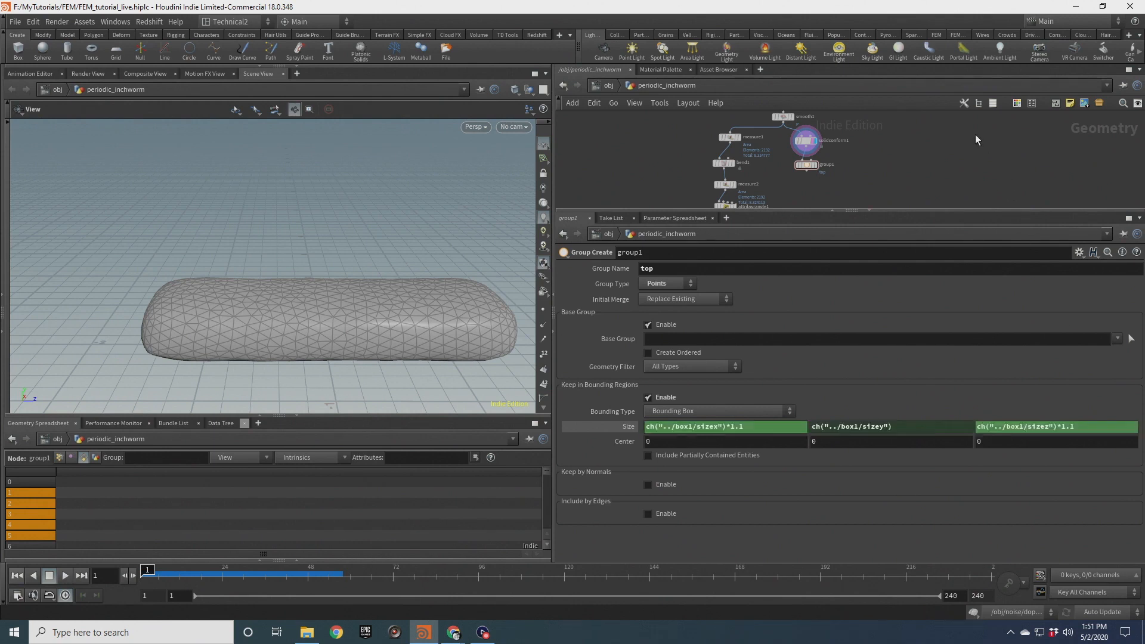
Display the group node and set the bounding box center Y to the expression ch("../box1/sizey")
scroll(796, 139, "up", 3)
left_click(830, 184)
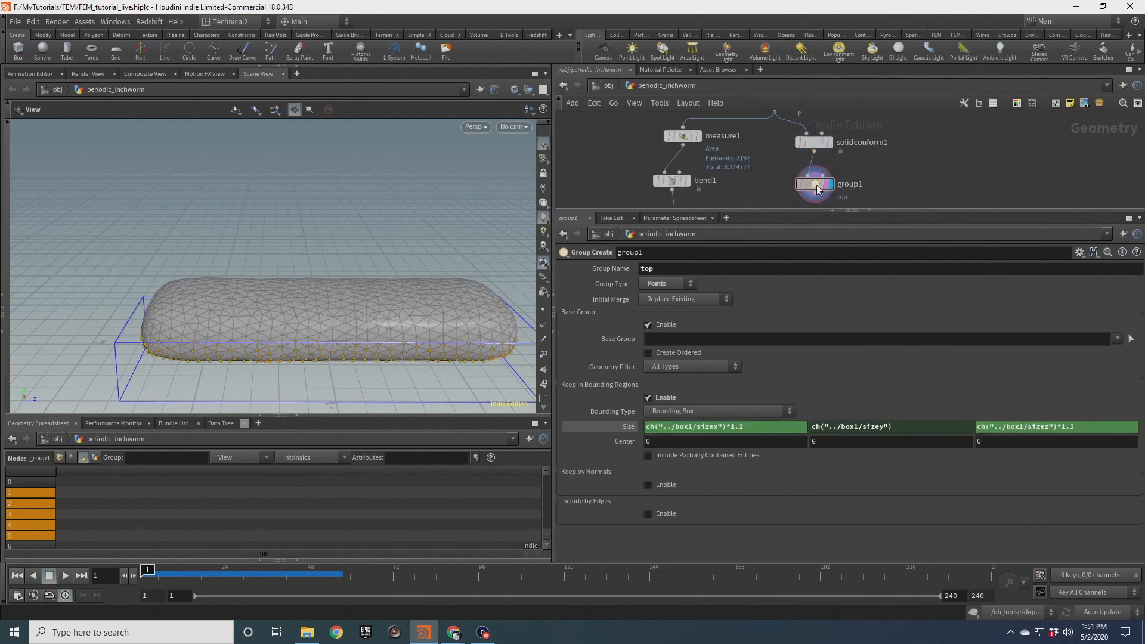
left_click_drag(302, 355, 296, 315)
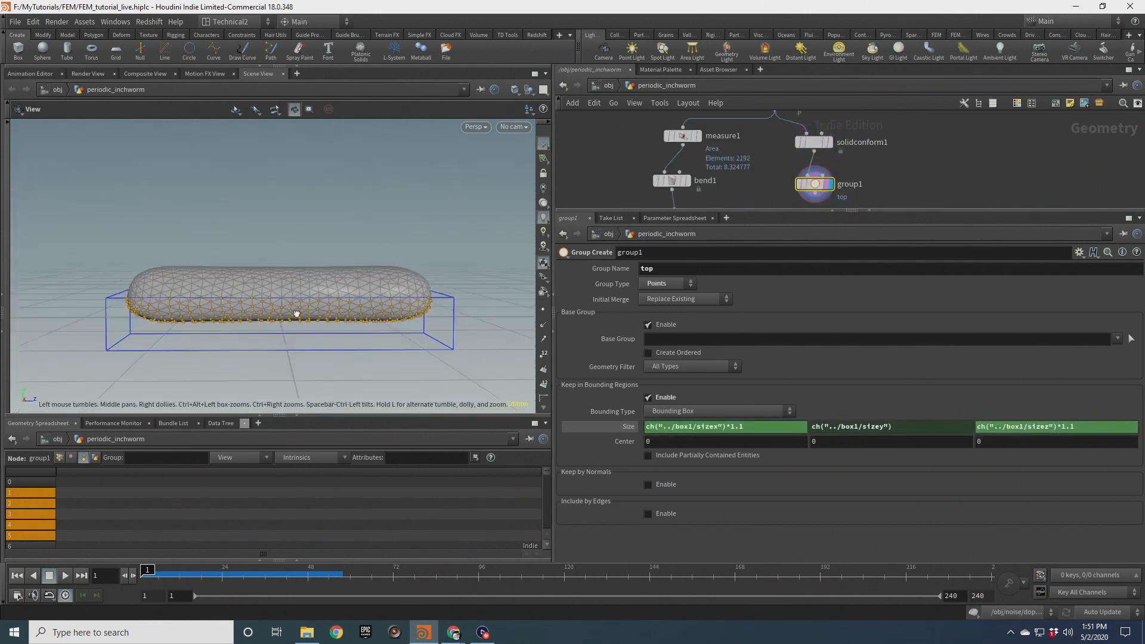
left_click(865, 427)
left_click(814, 443)
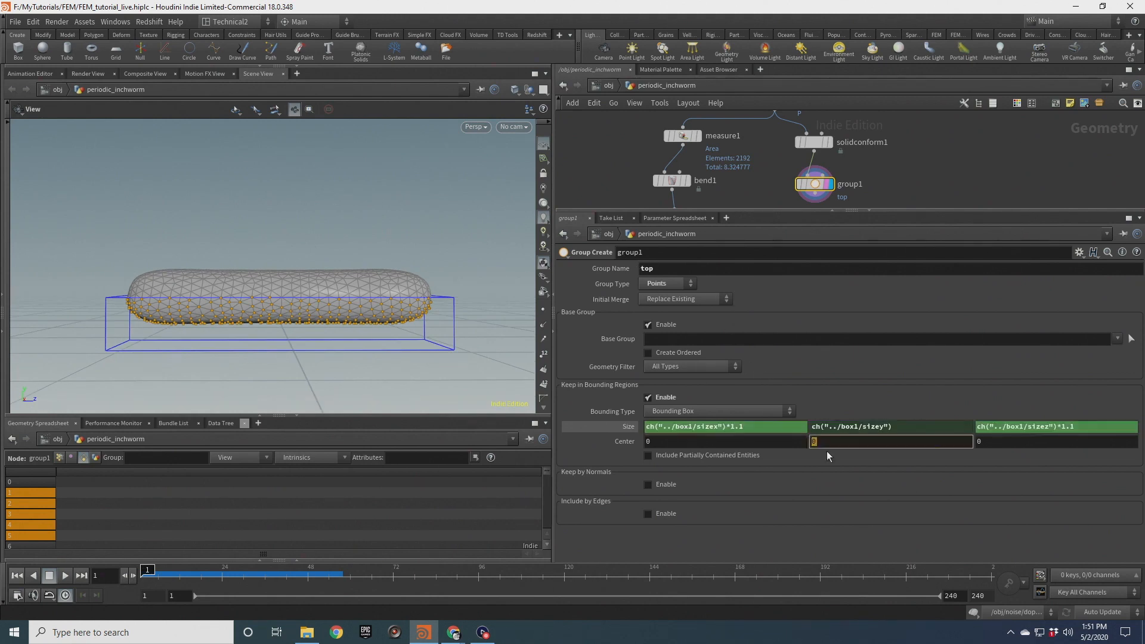
key("ctrl+v")
key("Return")
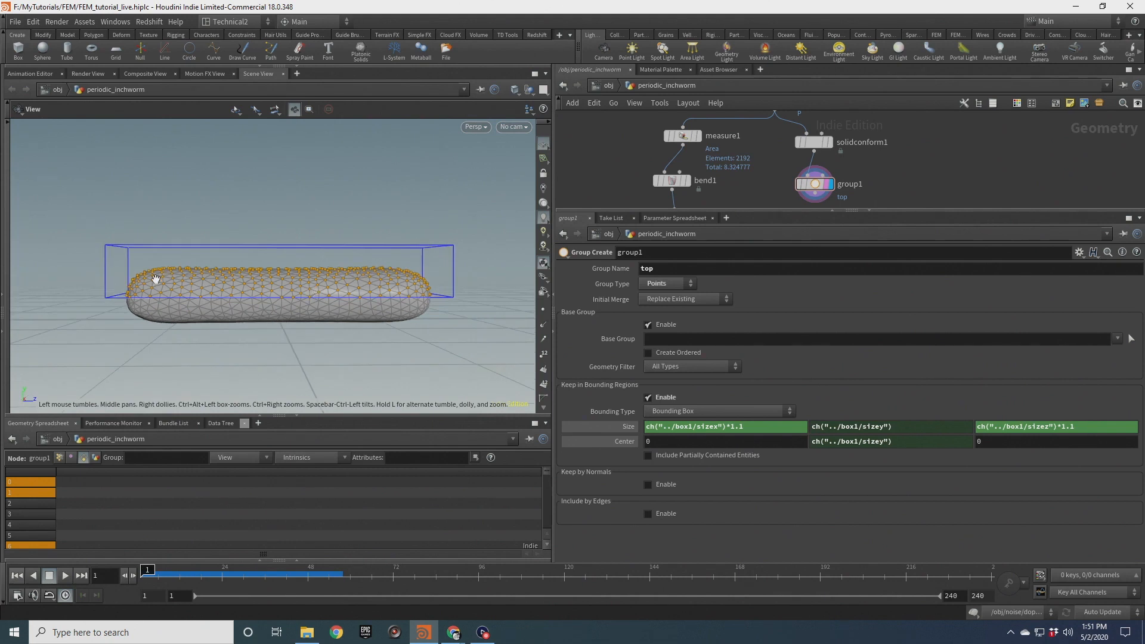
Duplicate the group node, wire the copy below the first, and name its group bottom
left_click_drag(368, 286, 307, 298)
middle_click_drag(890, 200, 896, 156)
key("ctrl+c")
key("ctrl+v")
left_click(829, 168)
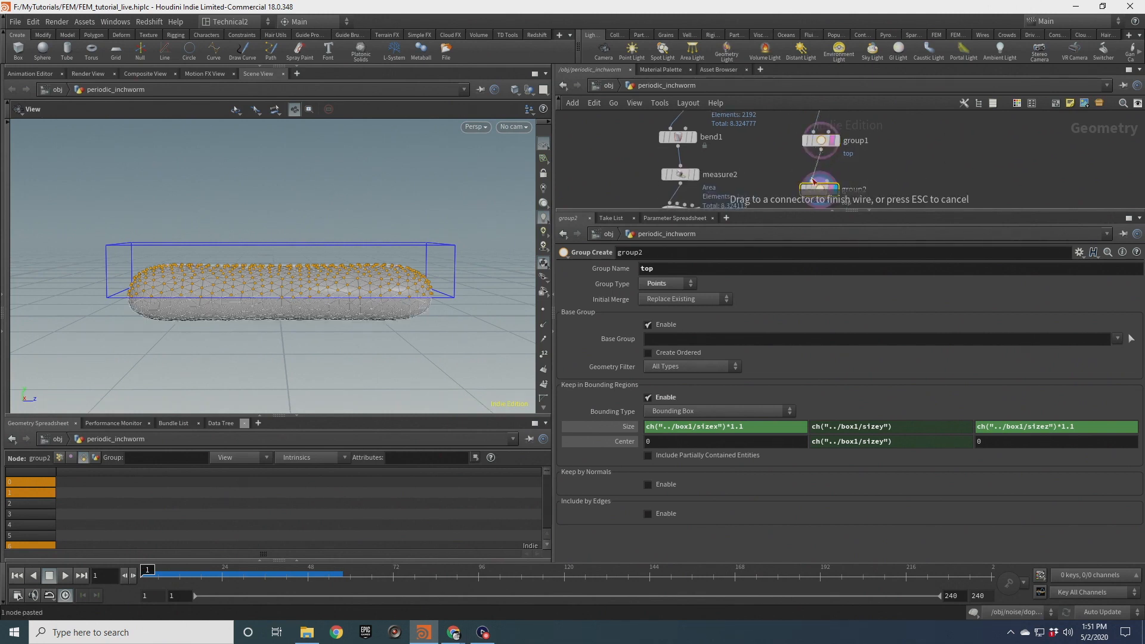
double_click(647, 269)
type("bottom")
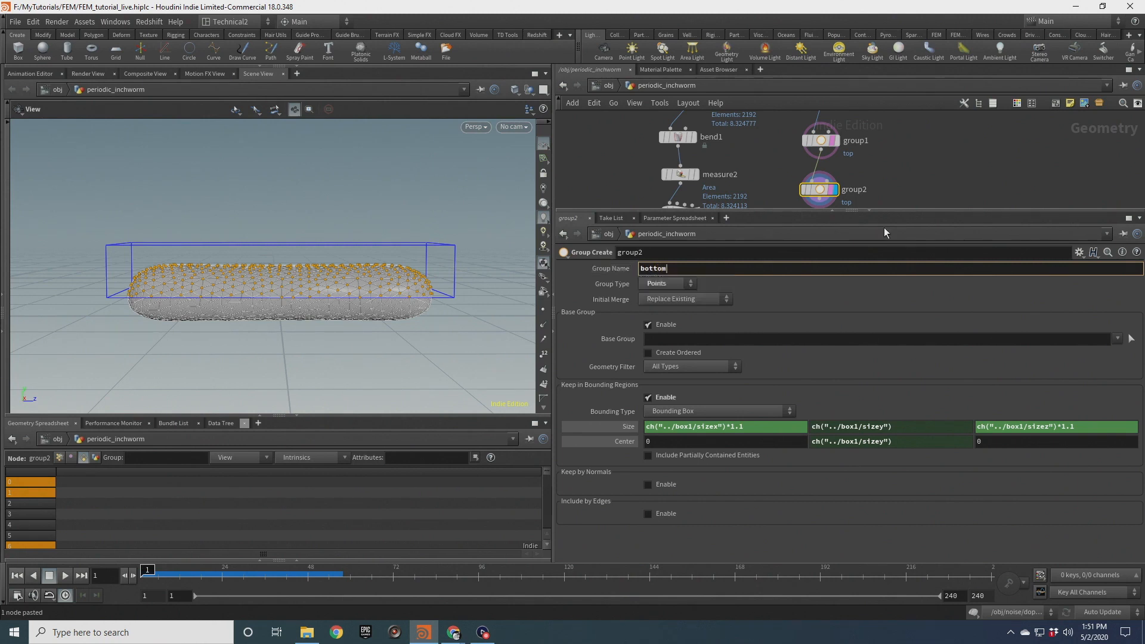
key("Return")
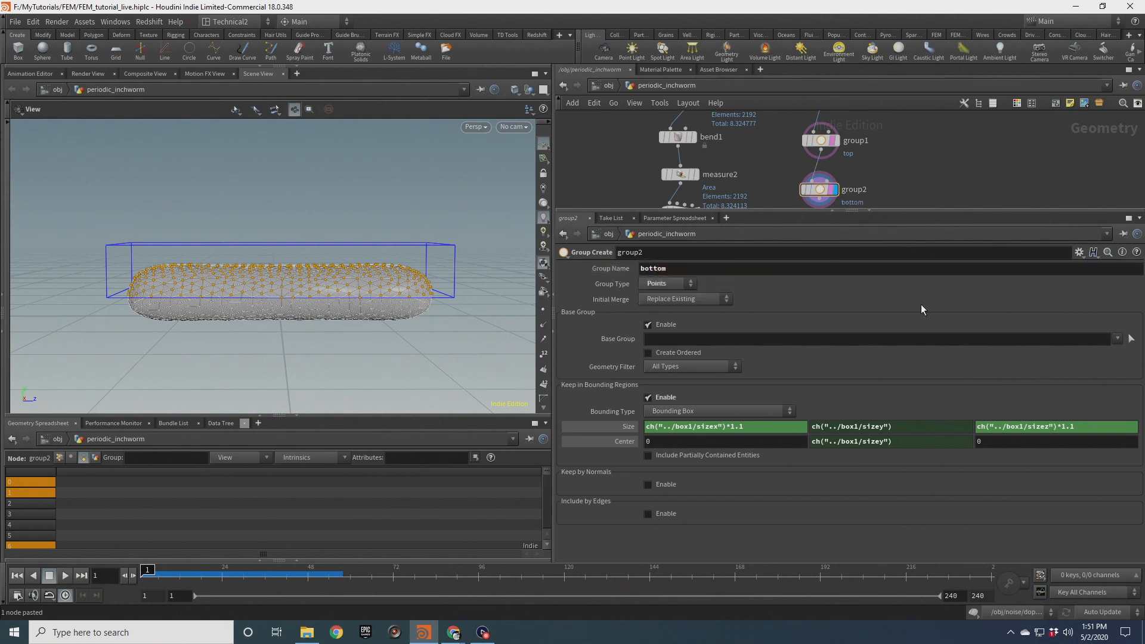
Remove the bottom group's center Y expression so the center Y is 0
right_click(903, 442)
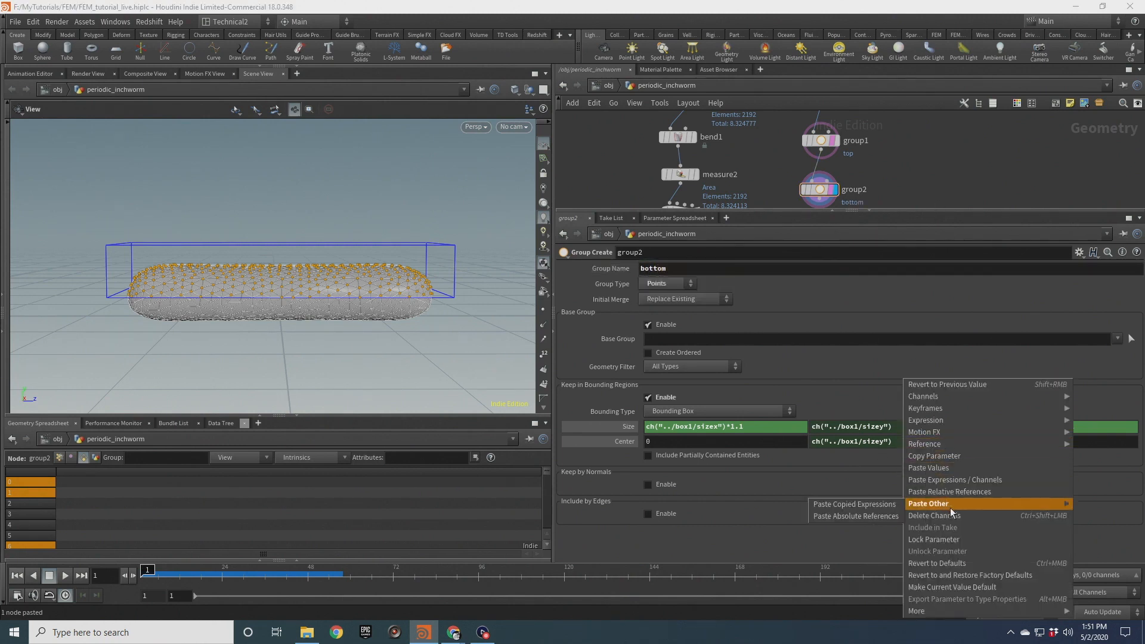
left_click(950, 507)
key("BackSpace")
key("BackSpace")
key("Return")
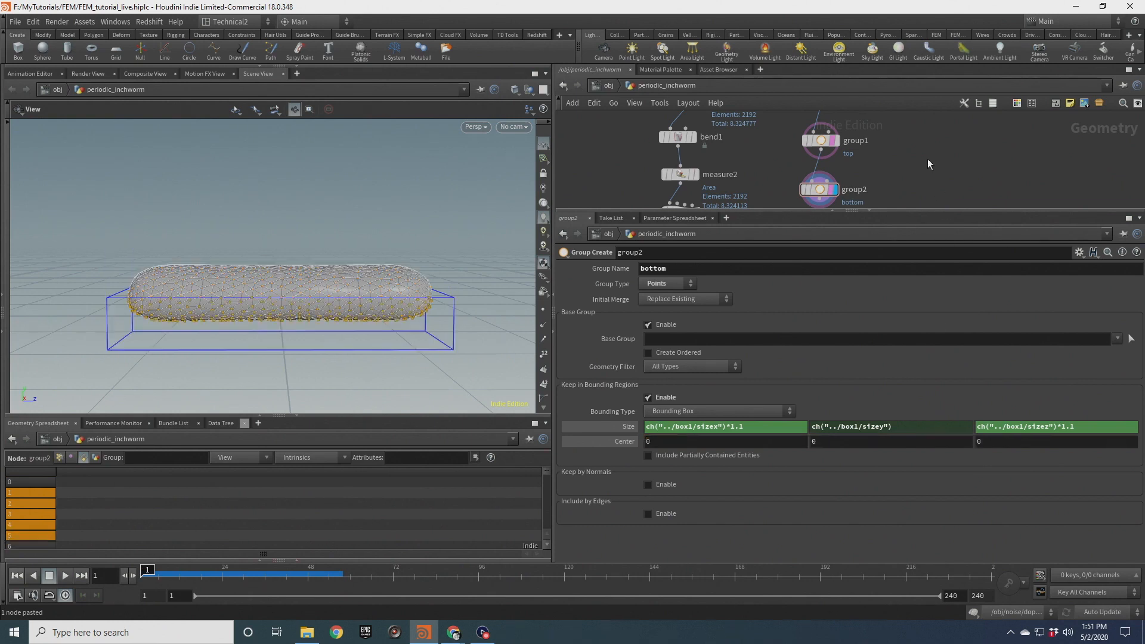
Append an Attribute Wrangle after the bottom group and name it setup_fibres
scroll(899, 195, "down", 3)
middle_click_drag(900, 191, 901, 152)
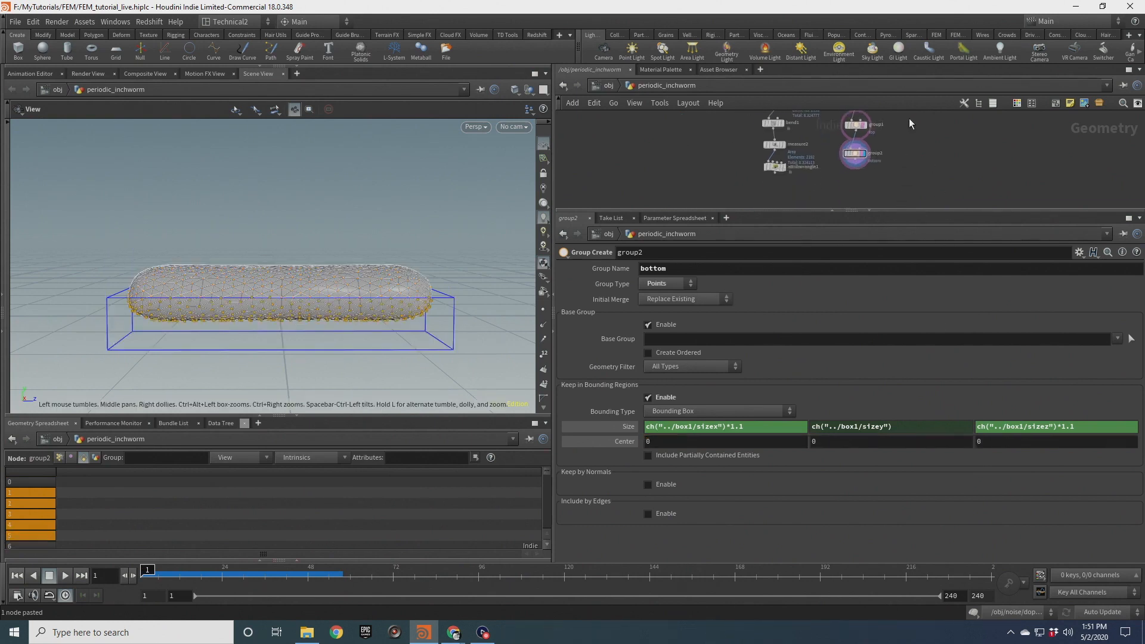
left_click_drag(857, 152, 859, 148)
scroll(396, 279, "up", 2)
mouse_move(341, 279)
left_mouse_down()
mouse_move(330, 289)
mouse_move(354, 296)
left_mouse_up()
scroll(333, 287, "down", 3)
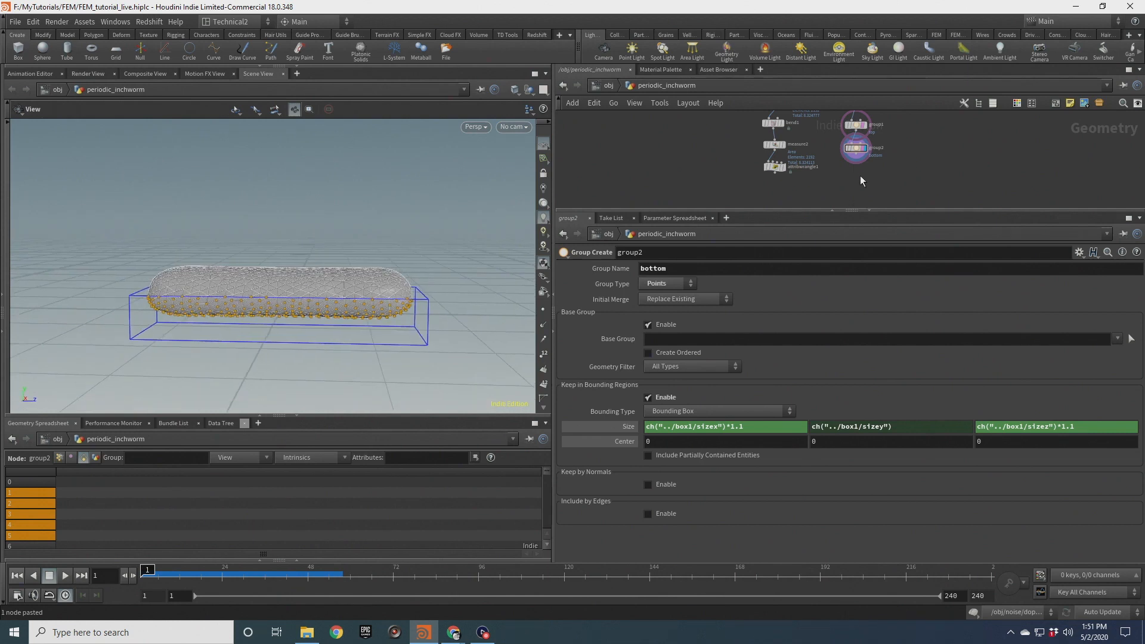
scroll(859, 176, "up", 2)
key("Tab")
type("att w")
key("Return")
left_click(856, 168)
left_click(897, 167)
type("setup_fibre")
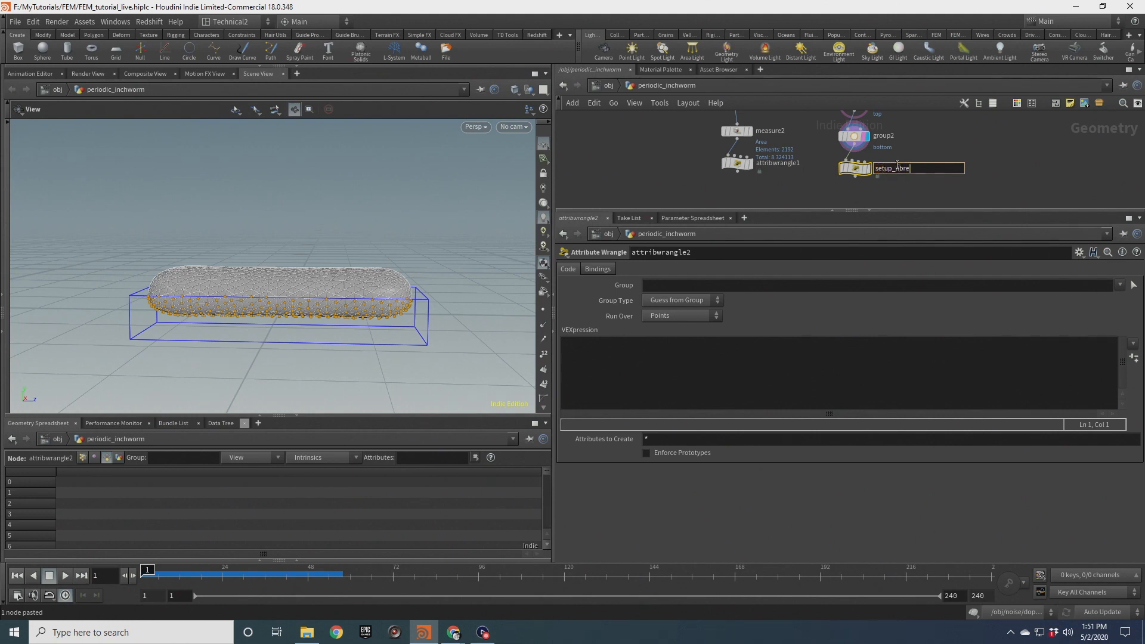
type("s")
key("Return")
scroll(874, 176, "up", 2)
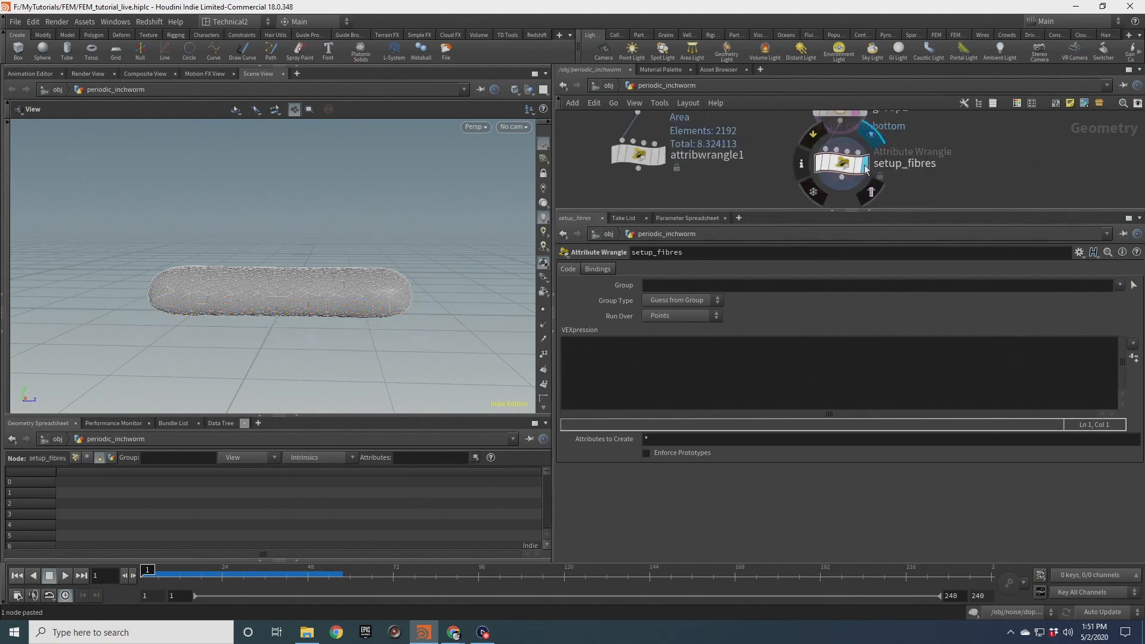
left_click_drag(417, 251, 291, 284)
left_click_drag(361, 287, 330, 285)
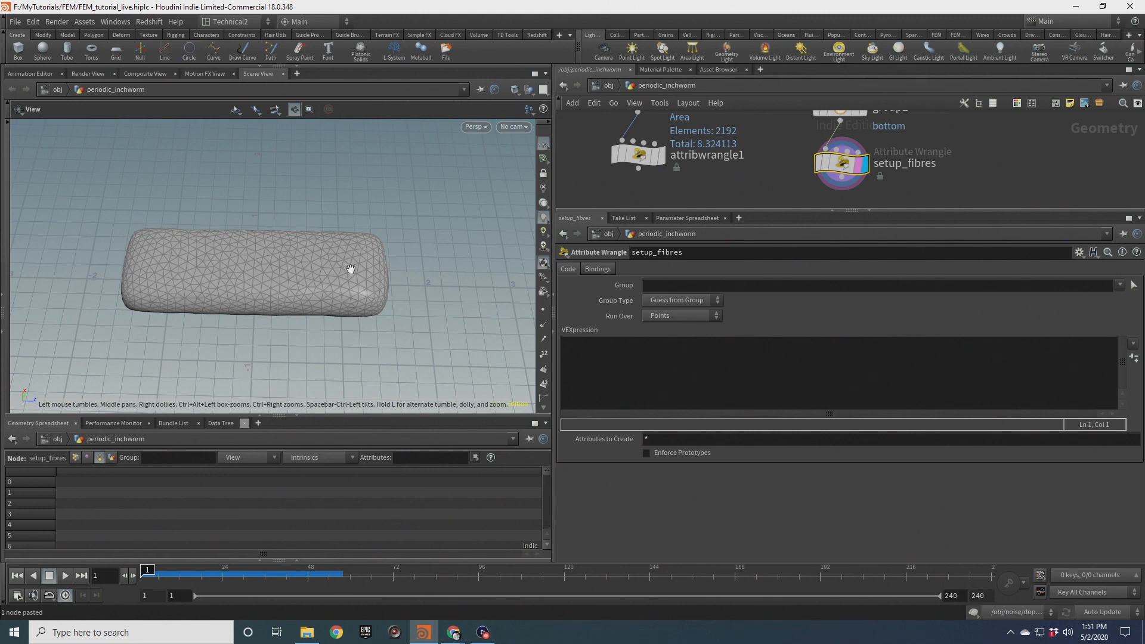
mouse_move(216, 284)
left_mouse_down()
mouse_move(302, 292)
mouse_move(355, 279)
mouse_move(356, 255)
mouse_move(256, 297)
mouse_move(219, 293)
left_mouse_up()
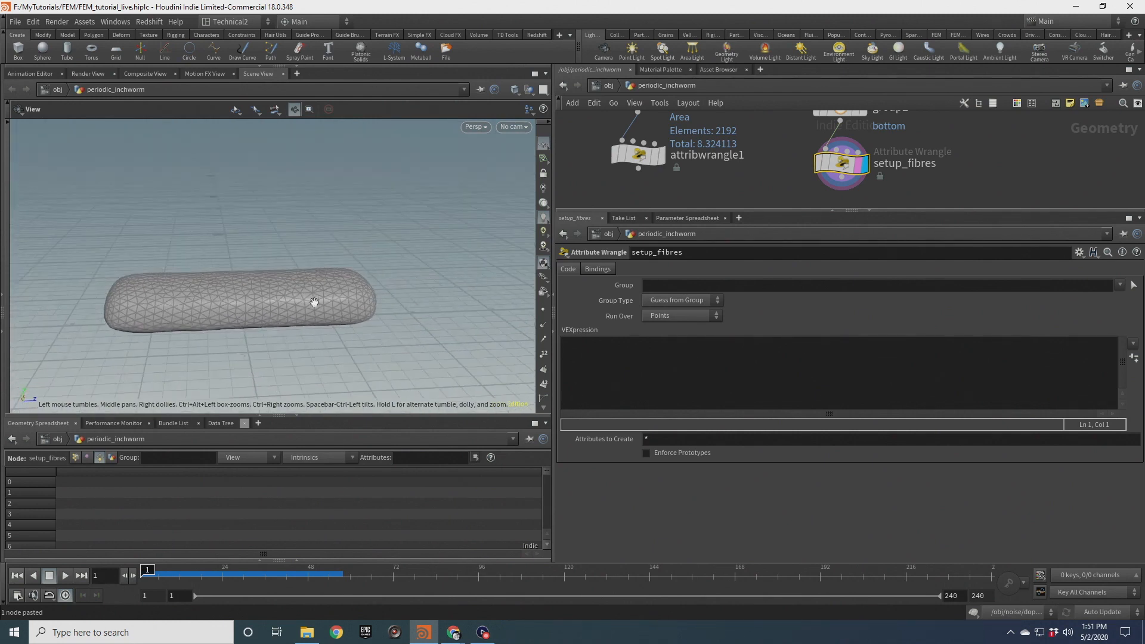
left_click_drag(220, 277, 271, 286)
mouse_move(272, 258)
left_mouse_down()
mouse_move(235, 261)
mouse_move(274, 266)
left_mouse_up()
left_click(663, 371)
type("v@materialW")
type(" = {P")
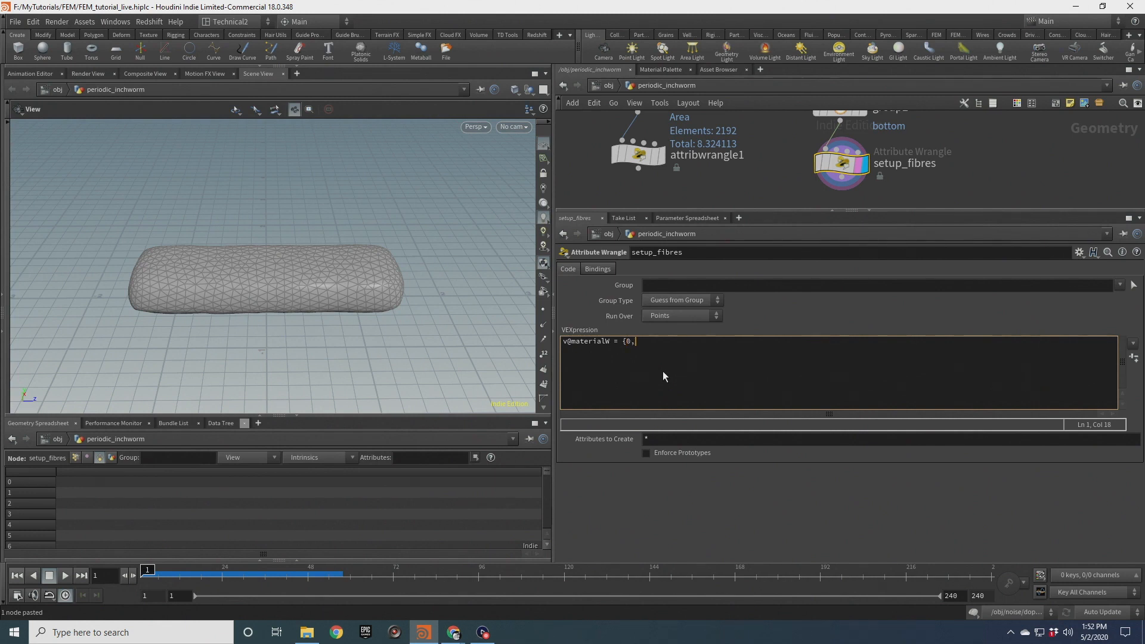
type(",0,1};")
key("Return")
type("@fiberscale = 1.0;")
key("Return")
type("@fiberstiffness")
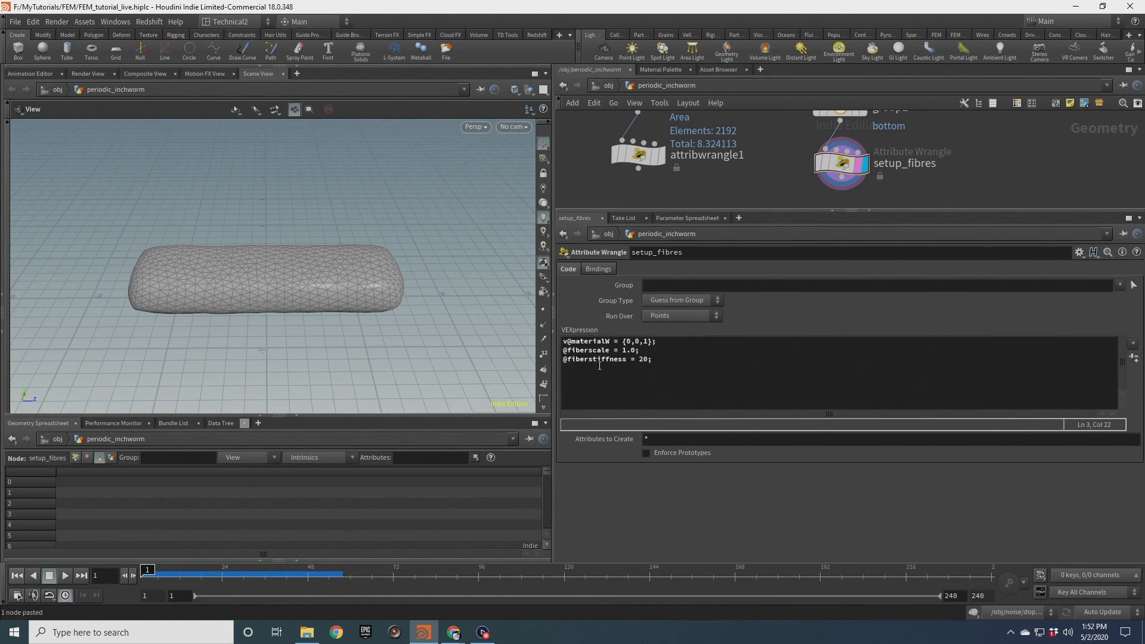
left_click_drag(642, 351, 526, 350)
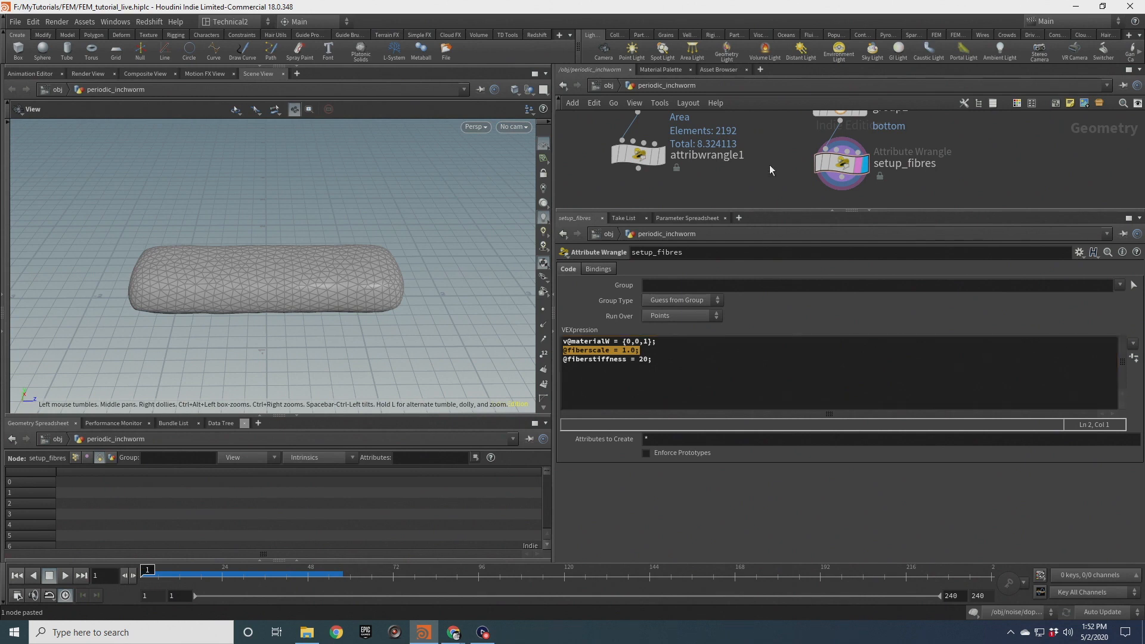
Append a Null node after setup_fibres and name it FEM_GEO
scroll(776, 167, "down", 4)
left_click_drag(933, 210, 932, 337)
scroll(907, 231, "up", 3)
key("Tab")
type("null")
key("Return")
left_click(792, 258)
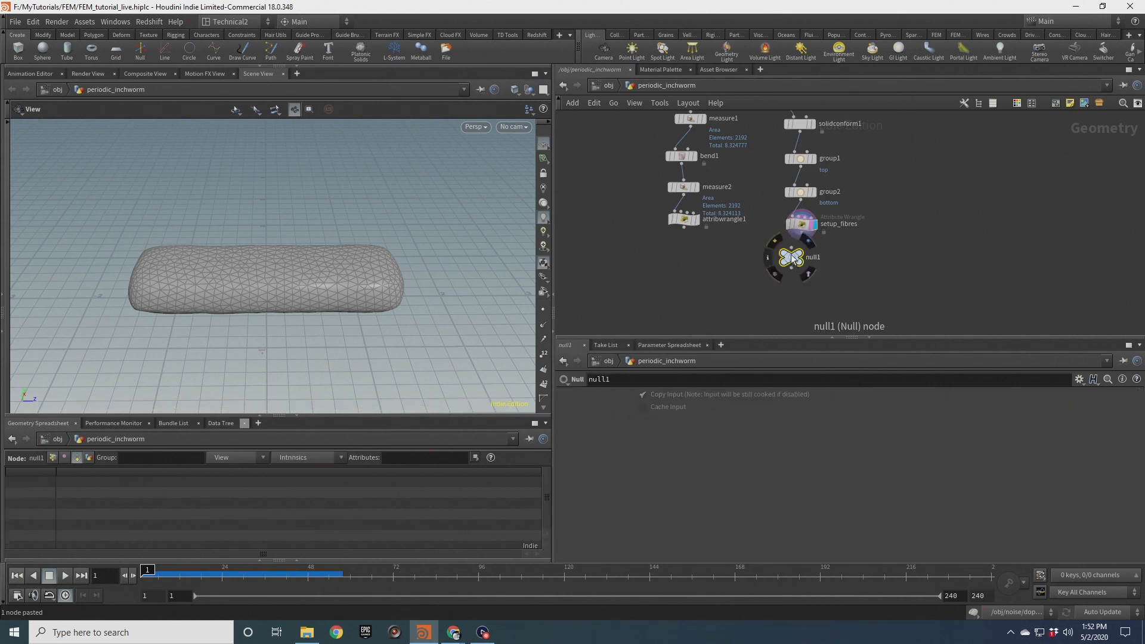
double_click(816, 257)
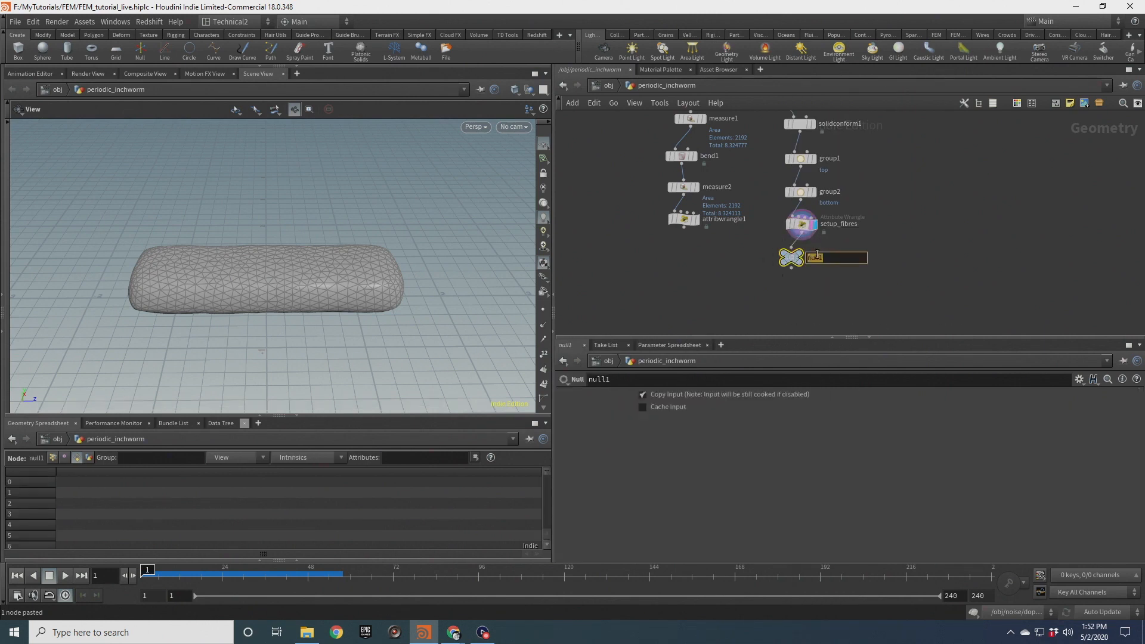
key("Return")
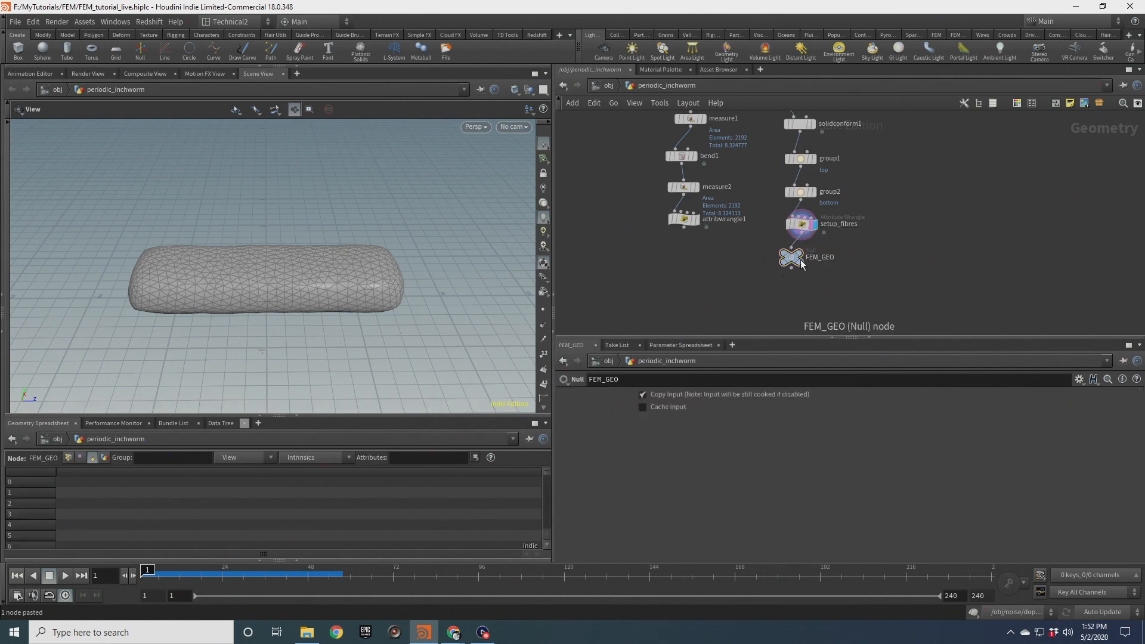
Add a DOP Network node beside FEM_GEO and dive inside it
mouse_move(324, 295)
left_mouse_down()
mouse_move(296, 325)
mouse_move(288, 266)
mouse_move(328, 303)
left_mouse_up()
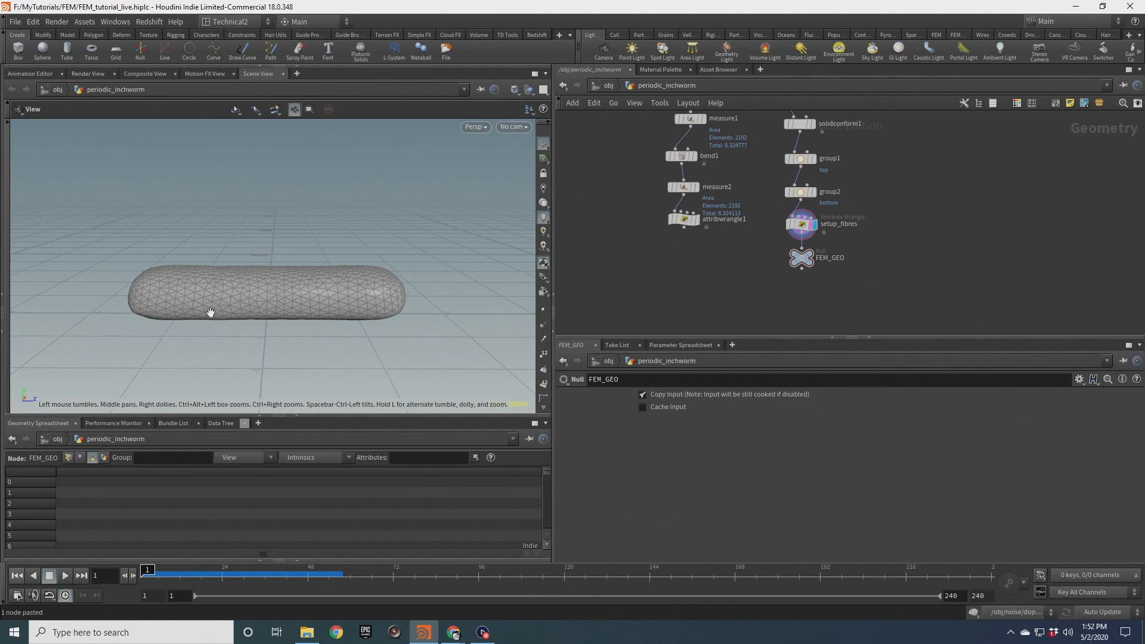
left_click_drag(325, 305, 290, 280)
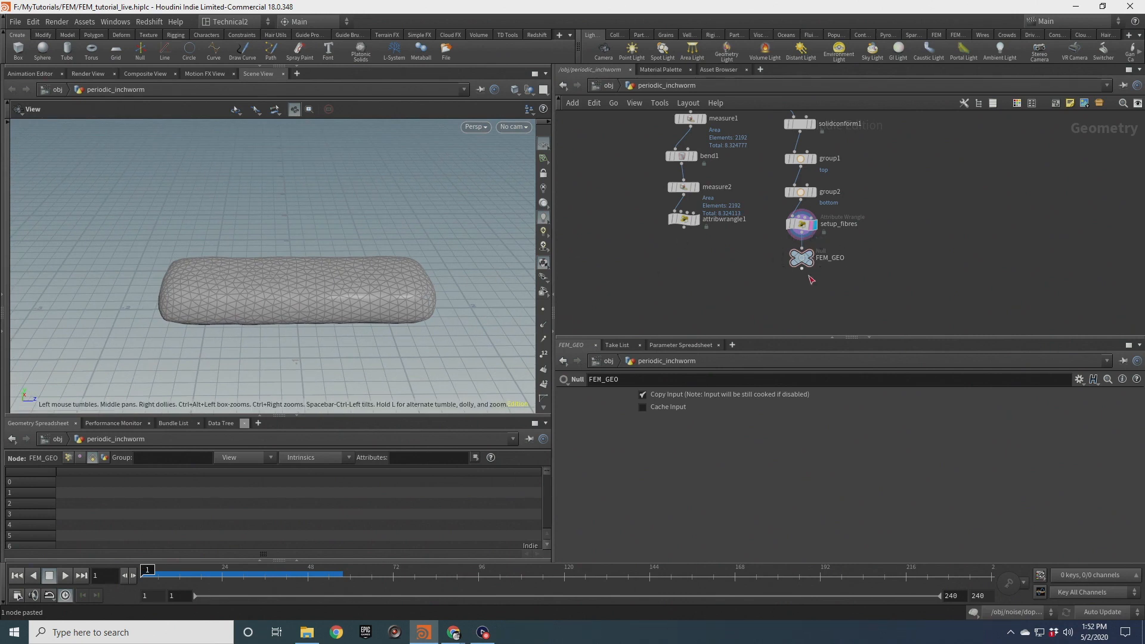
scroll(811, 279, "up", 1)
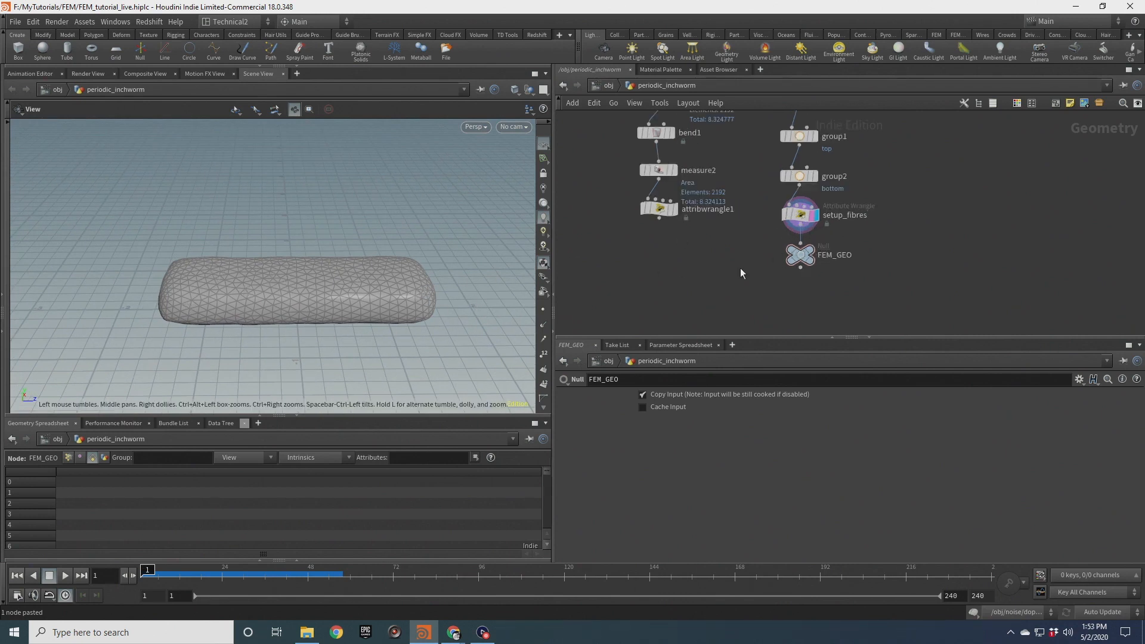
scroll(775, 257, "up", 3)
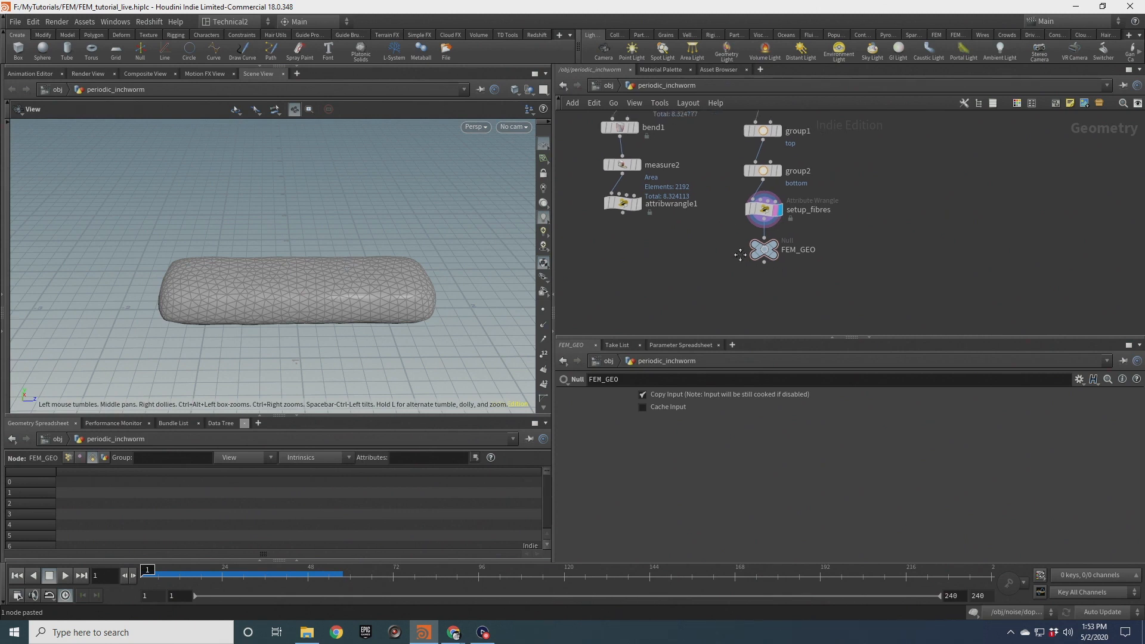
left_click(768, 266)
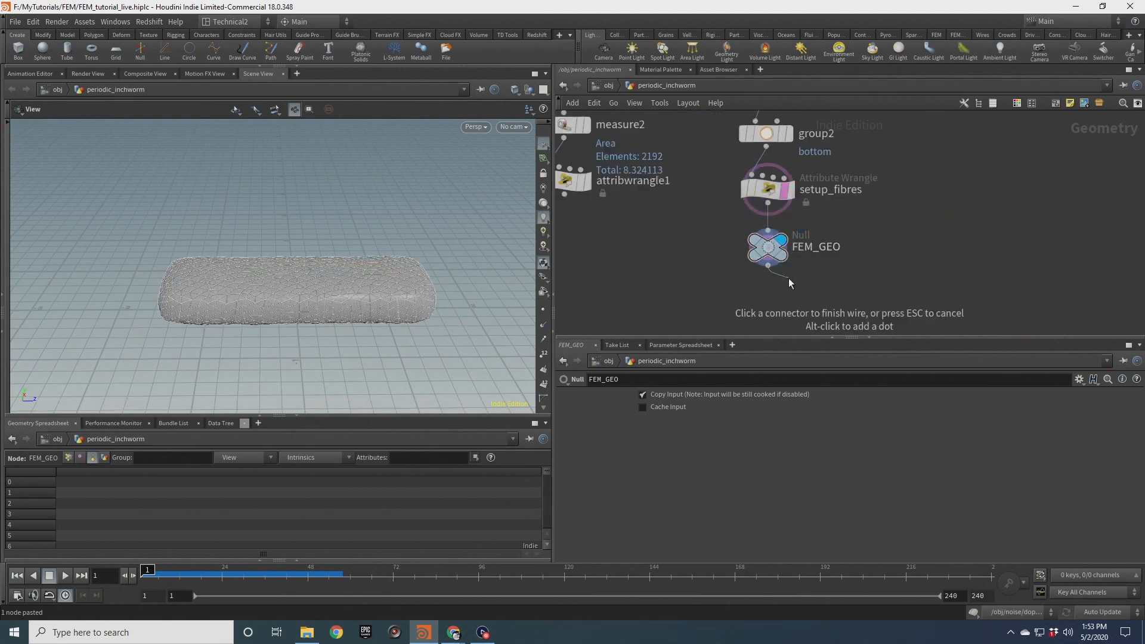
key("Escape")
left_click(797, 274)
middle_click_drag(380, 284, 369, 251)
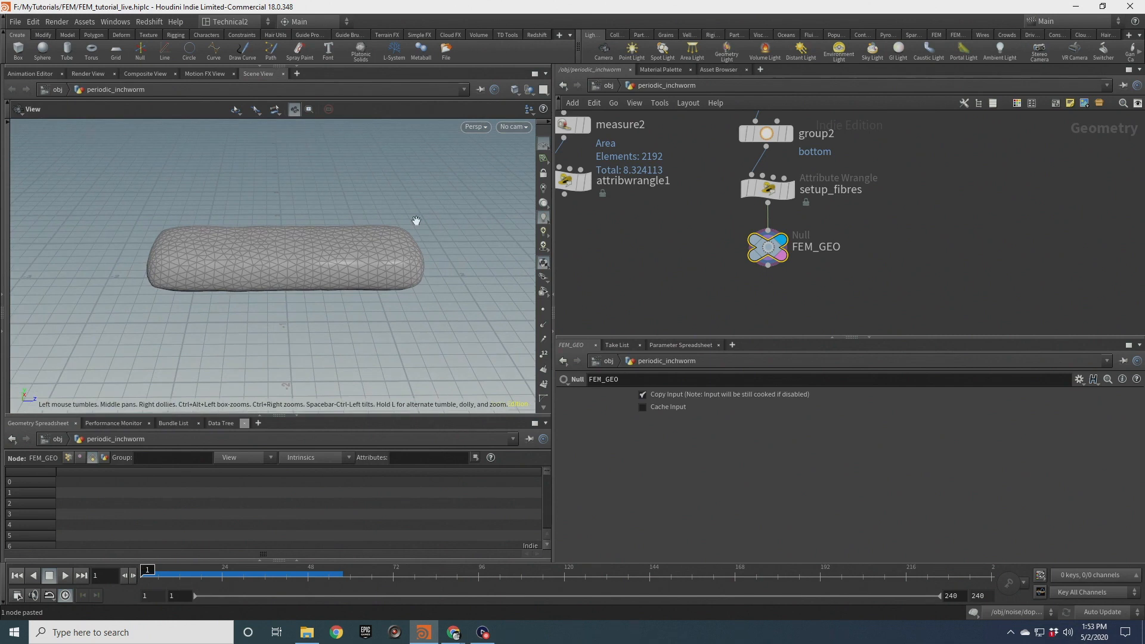
key("Tab")
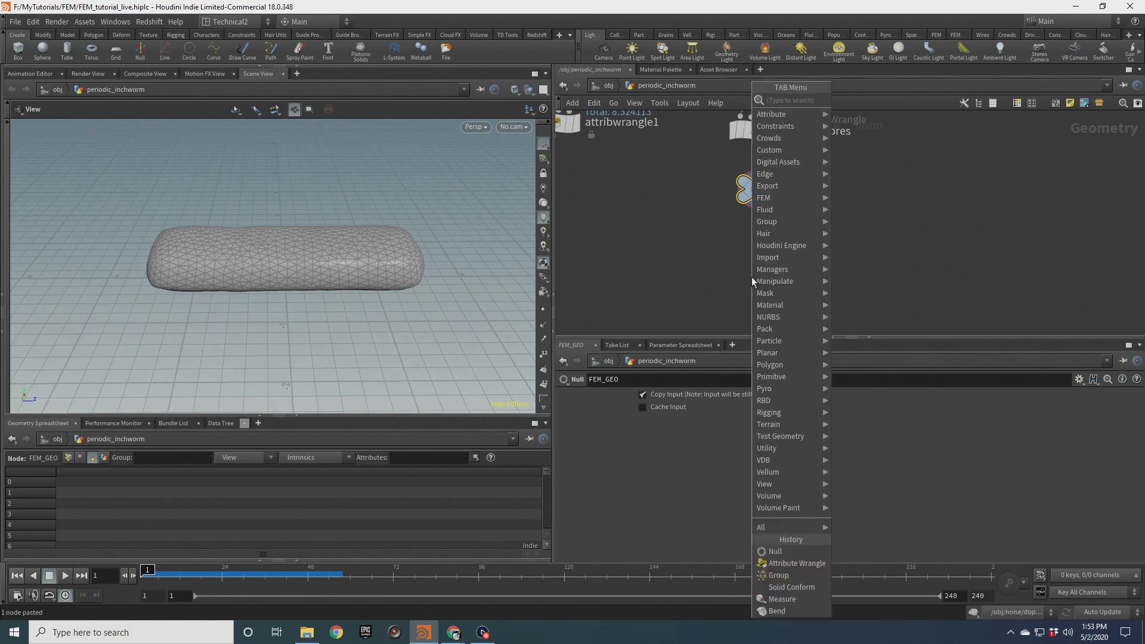
type("dop")
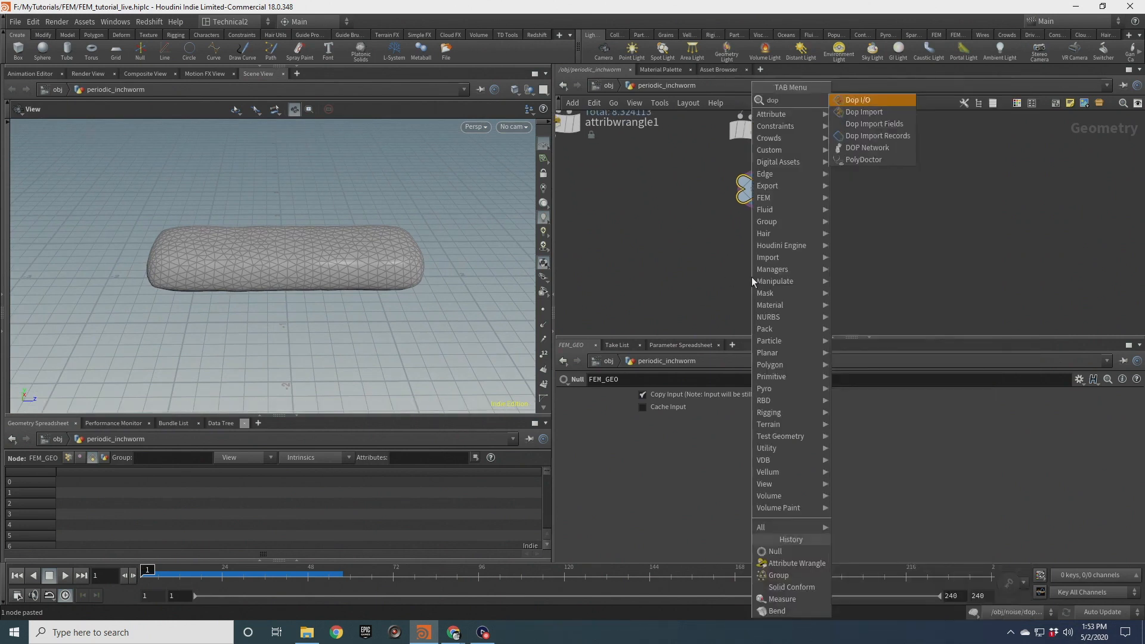
key("Down")
key("Down")
key("Down")
key("Down")
key("Return")
left_click(752, 277)
double_click(755, 277)
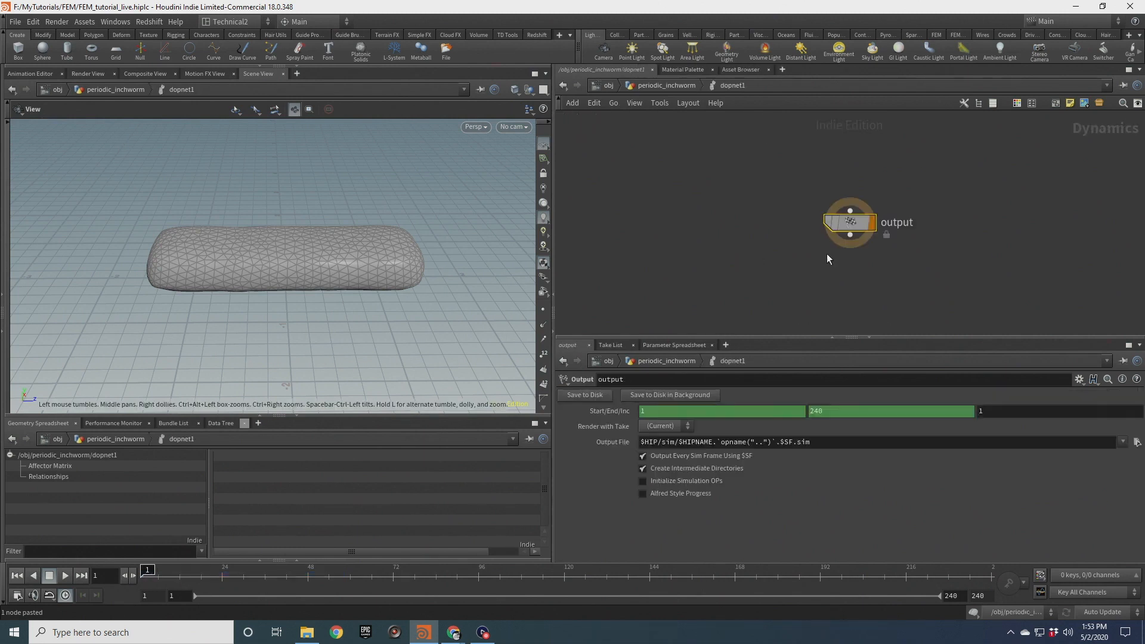
Add a Ground Plane node and a Gravity Force node inside the DOP network
key("Tab")
type("ground")
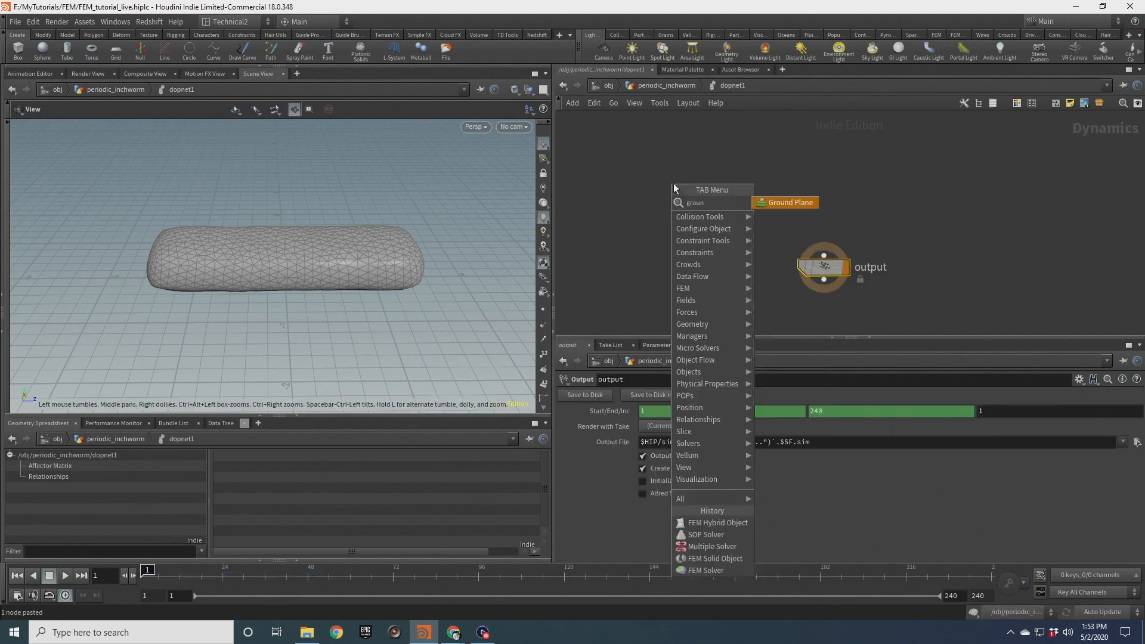
key("Return")
left_click(674, 184)
key("Tab")
type("grav")
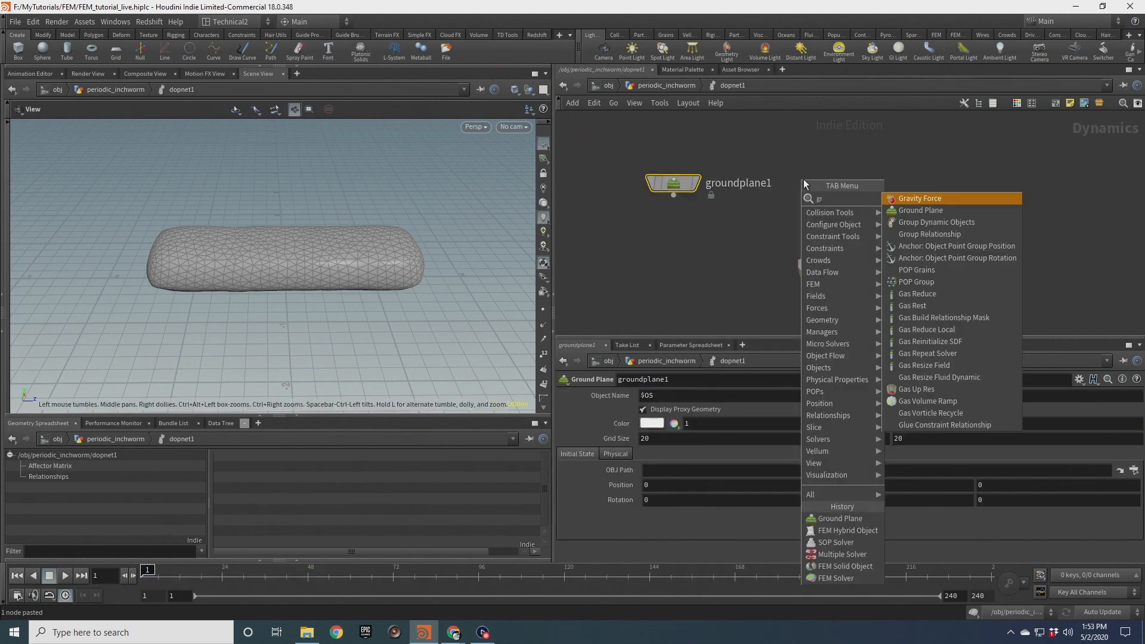
key("Return")
left_click(803, 181)
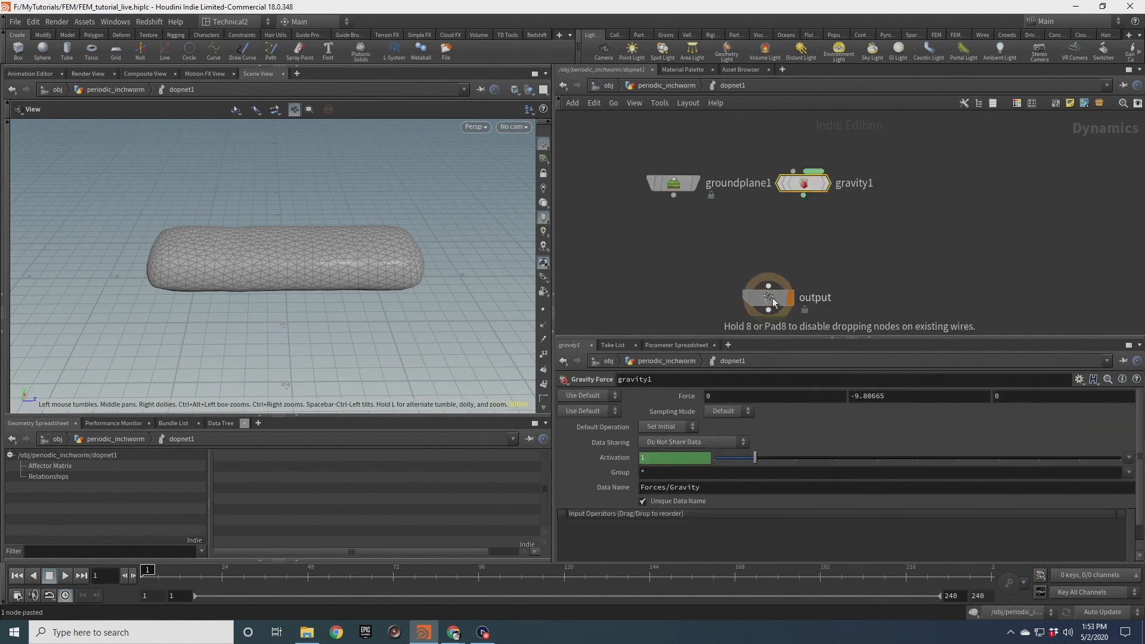
Add a Merge node and wire the ground plane and gravity nodes into it
key("Tab")
type("mer")
key("Return")
left_click(742, 248)
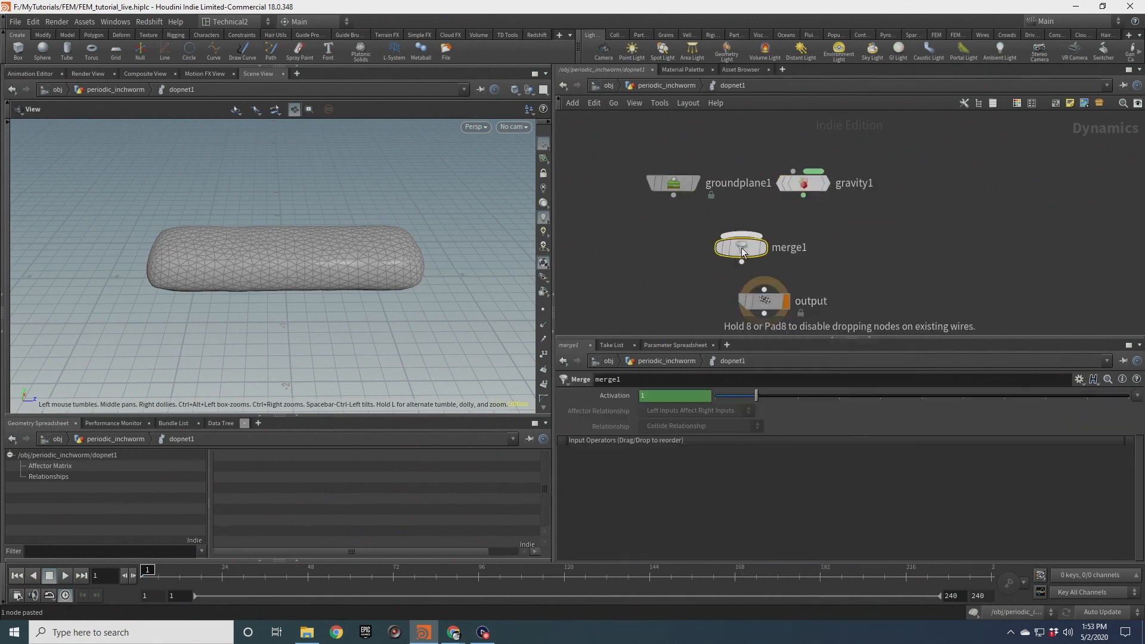
left_click_drag(643, 152, 816, 202)
left_click(803, 195)
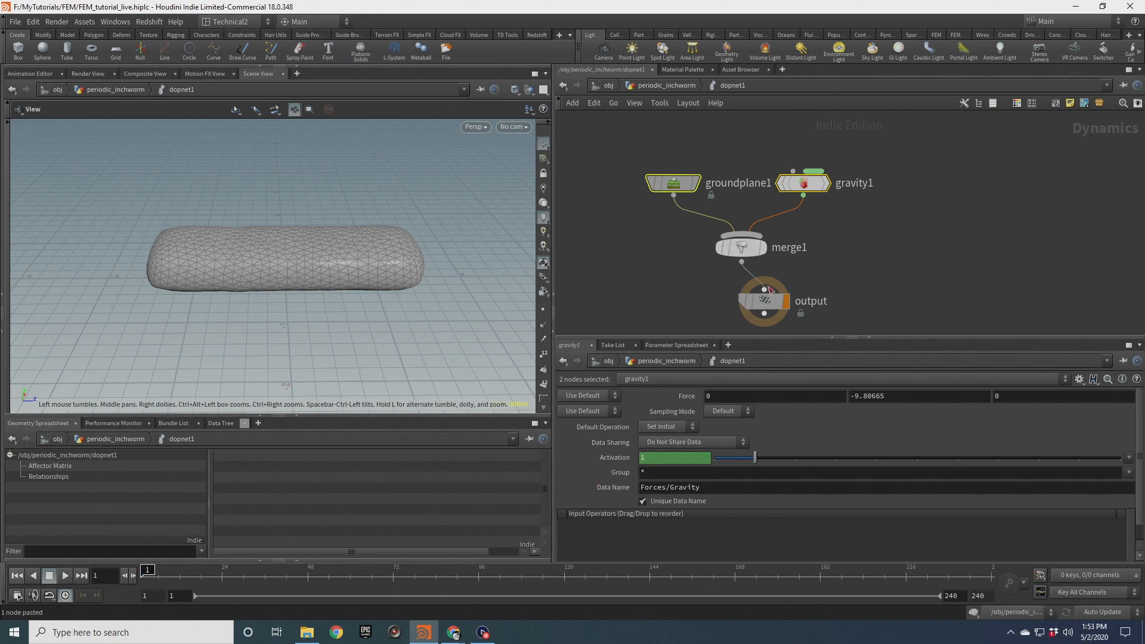
Add a Multiple Solver node and wire it into the gravity node
key("Tab")
type("multi")
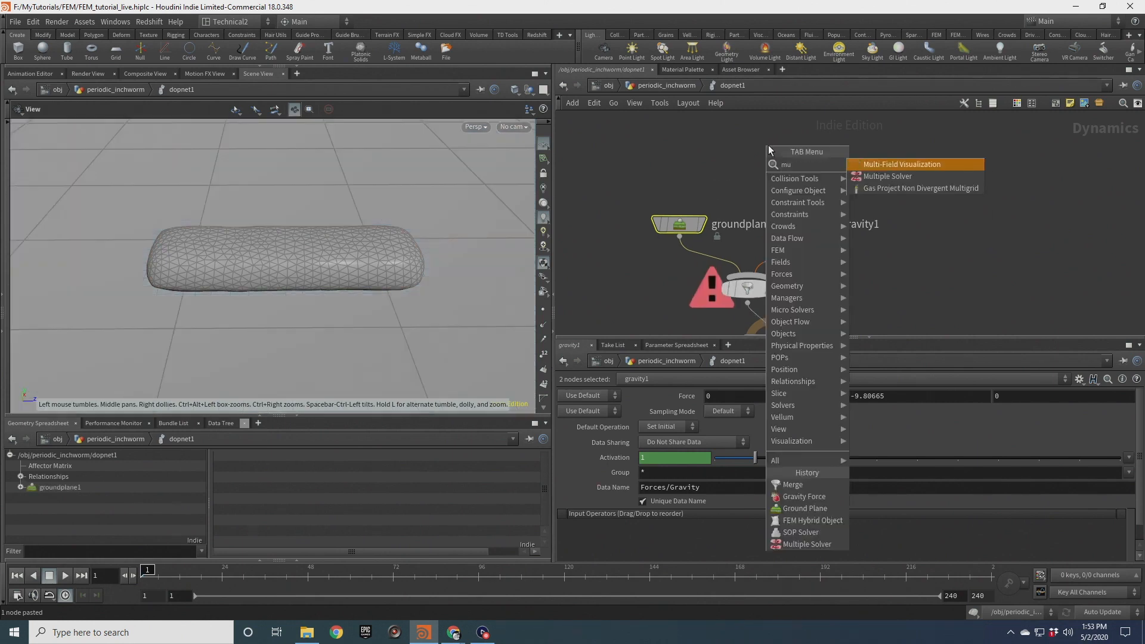
key("Return")
left_click(770, 147)
left_click_drag(770, 157, 800, 212)
middle_click_drag(701, 159, 721, 229)
key("Tab")
type("solid")
key("Return")
left_click(710, 151)
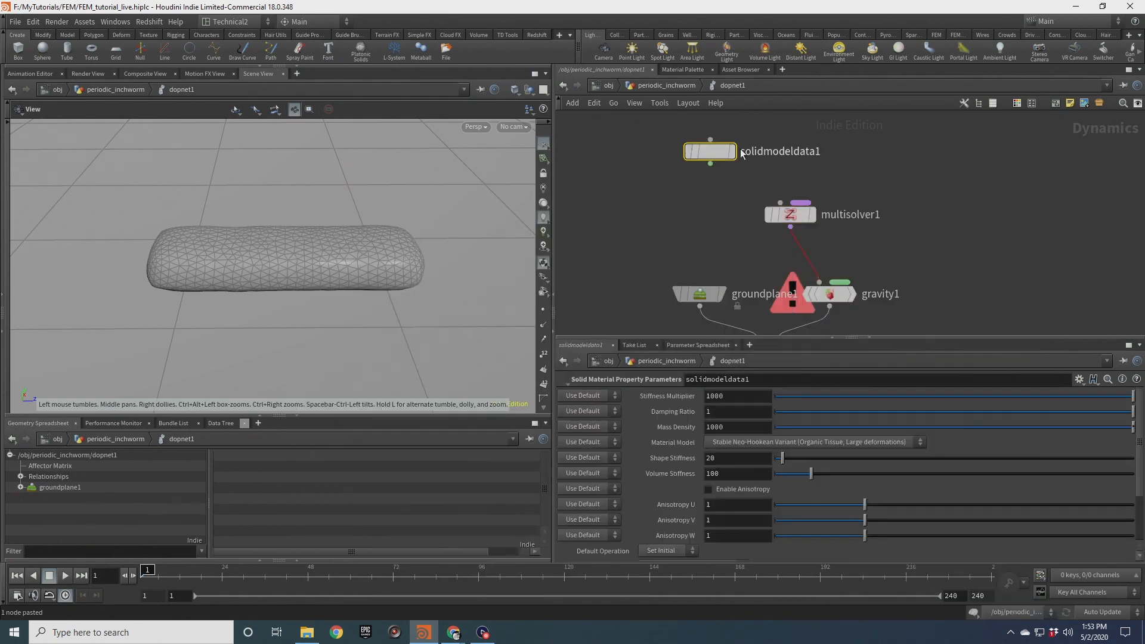
key("Delete")
Add an FEM Solid Object node above the Multiple Solver
key("Tab")
type("so")
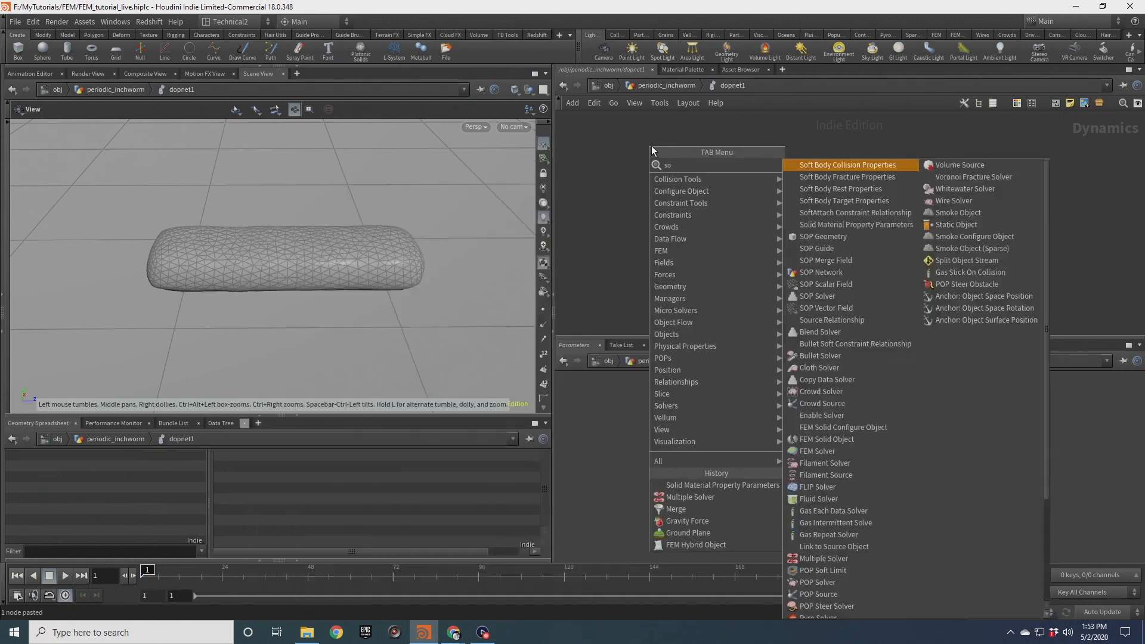
type("lid")
key("Down")
key("Down")
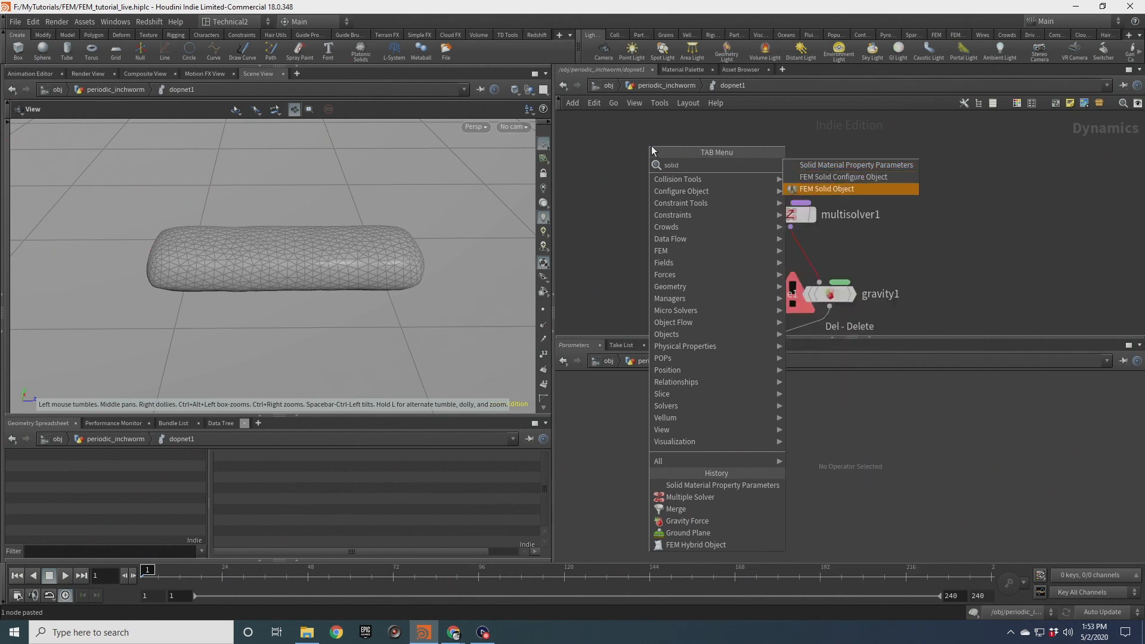
key("Return")
Add a SOP Solver node and an FEM Solver node beside the solid object
key("Tab")
type("fems")
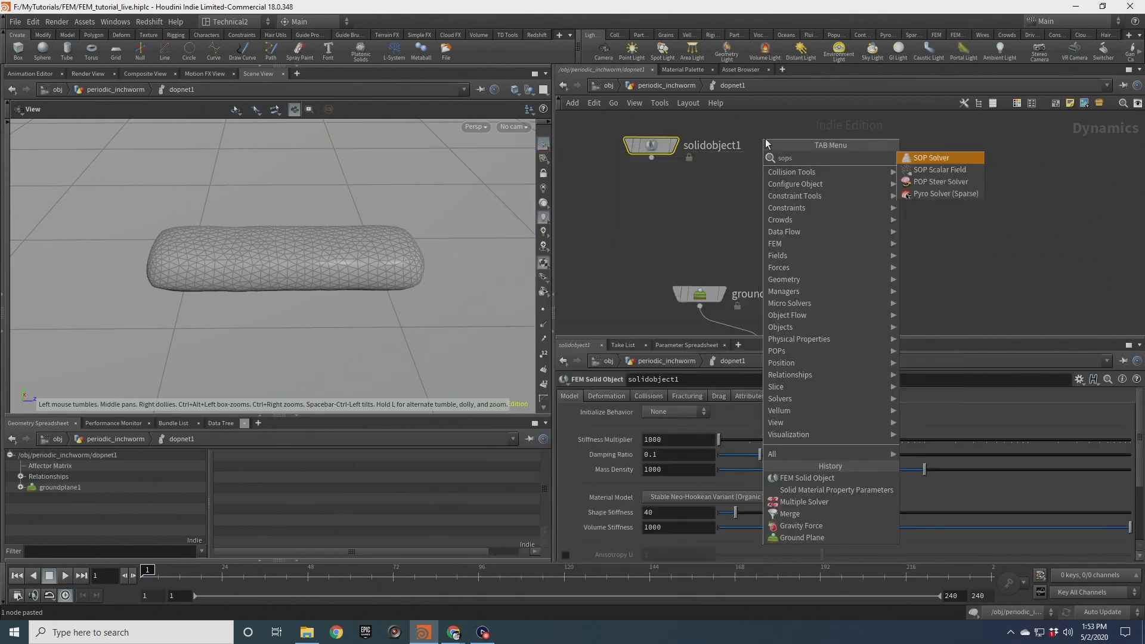
key("Return")
left_click(766, 144)
key("Tab")
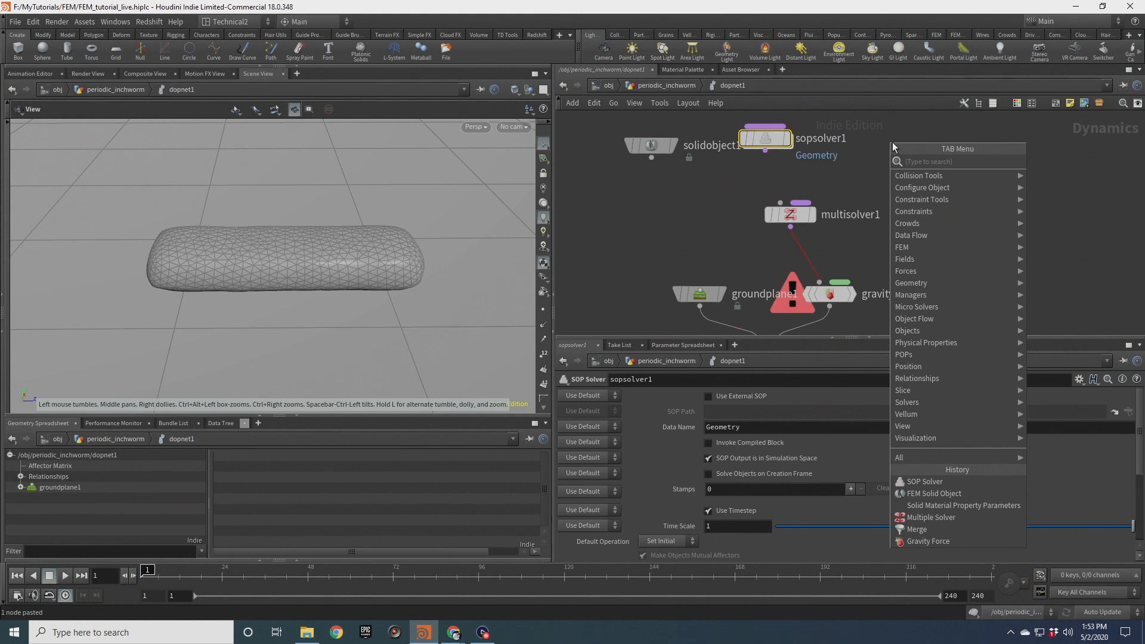
type("fems")
key("Return")
left_click(893, 142)
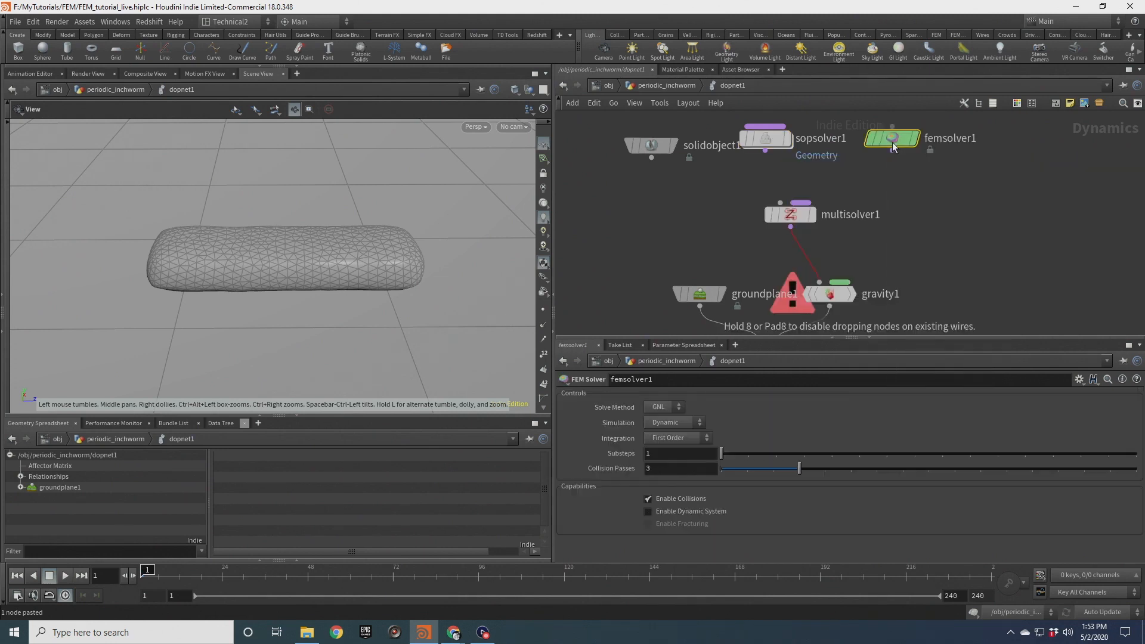
Wire the SOP Solver, FEM Solver and FEM Solid Object into the Multiple Solver
left_click(768, 141, "shift")
left_click_drag(765, 151, 797, 208)
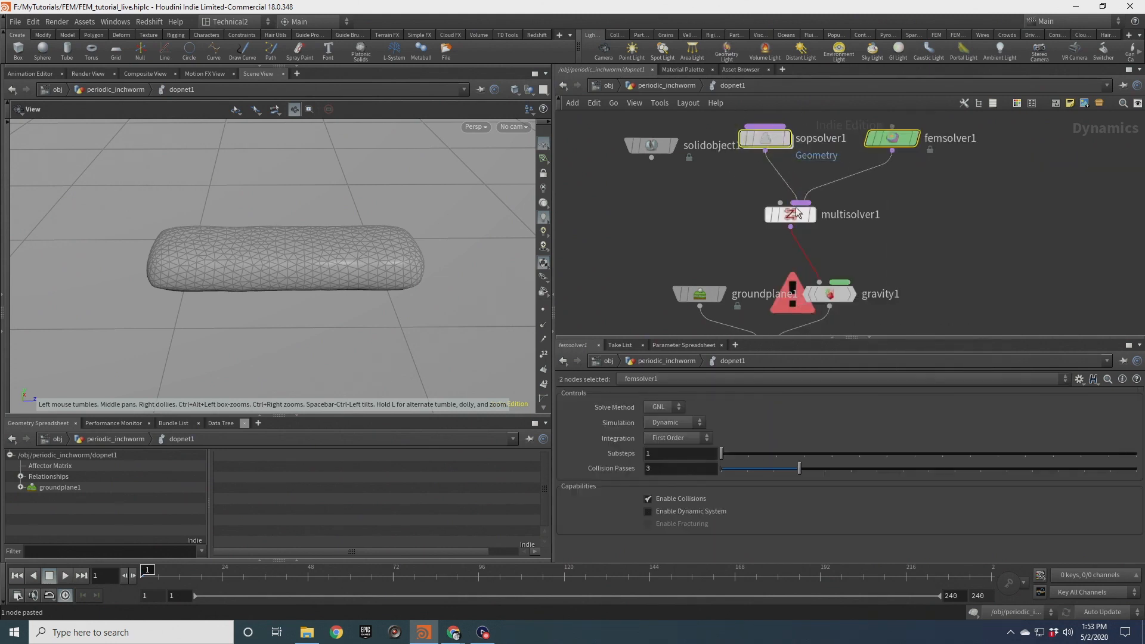
left_click_drag(651, 157, 781, 204)
scroll(691, 228, "down", 3)
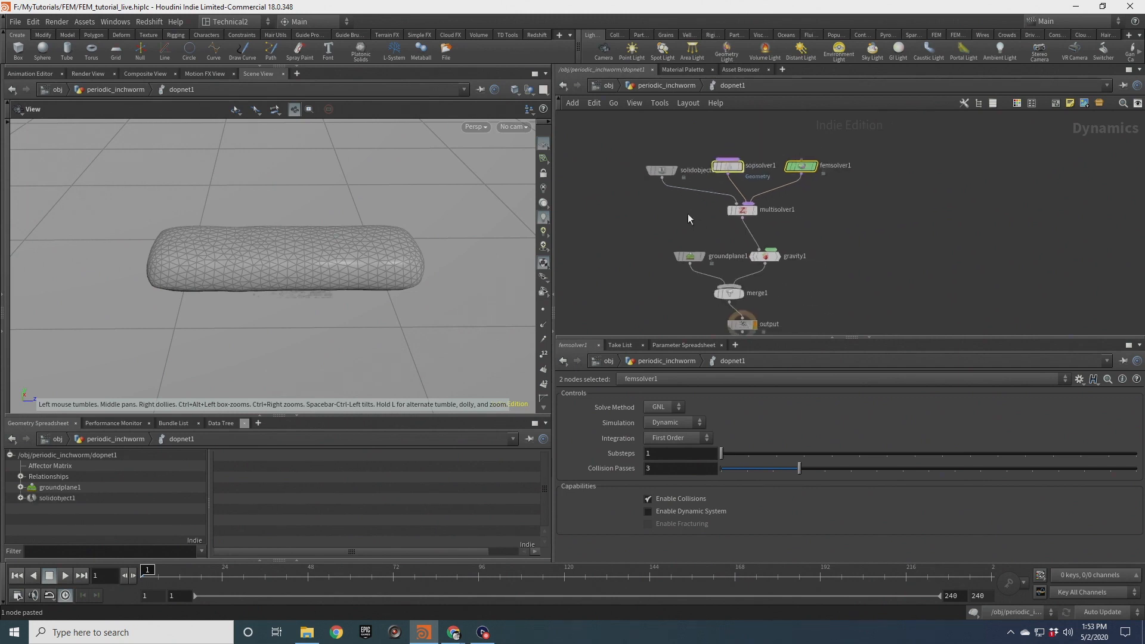
Set the ground plane's physical Friction to 0.5
left_click_drag(765, 256, 757, 255)
left_click_drag(348, 272, 352, 236)
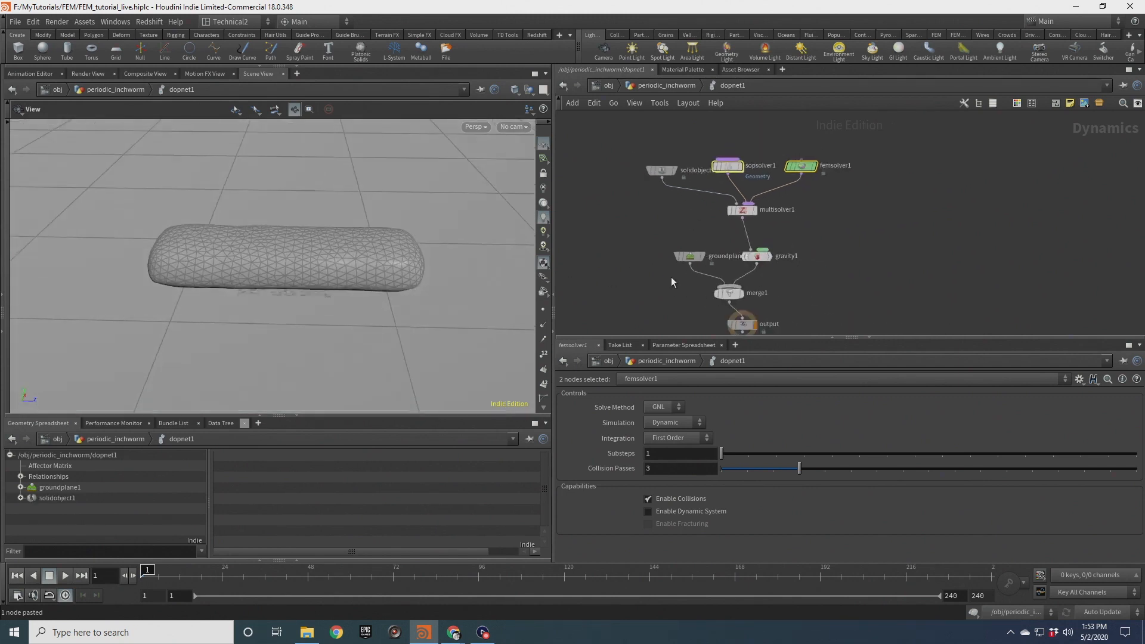
left_click_drag(636, 243, 710, 268)
left_click(620, 454)
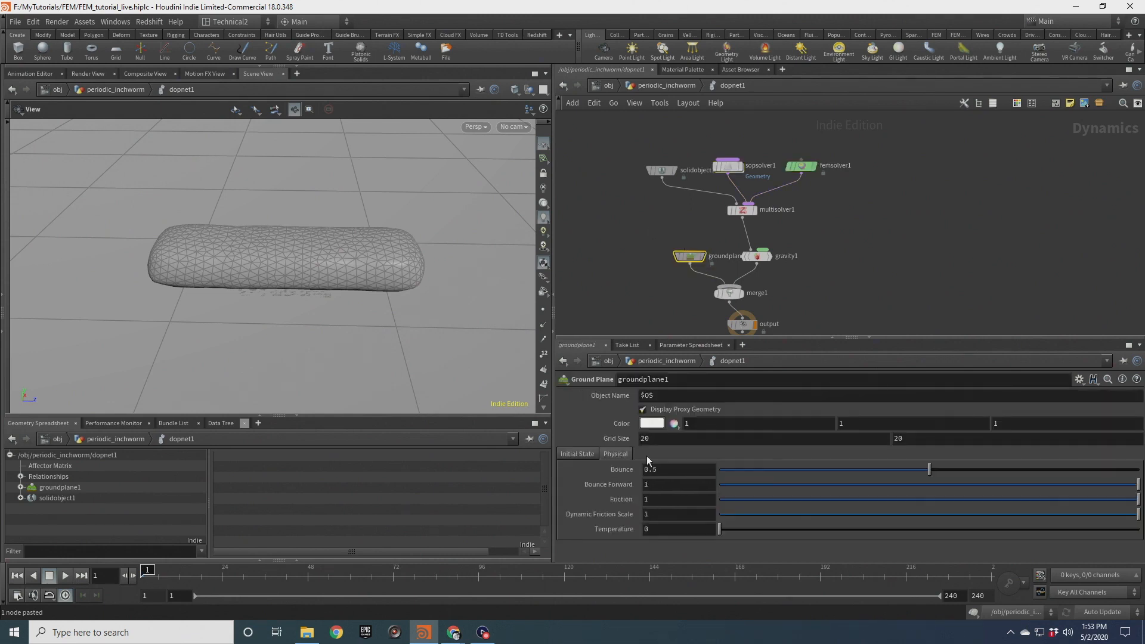
double_click(654, 501)
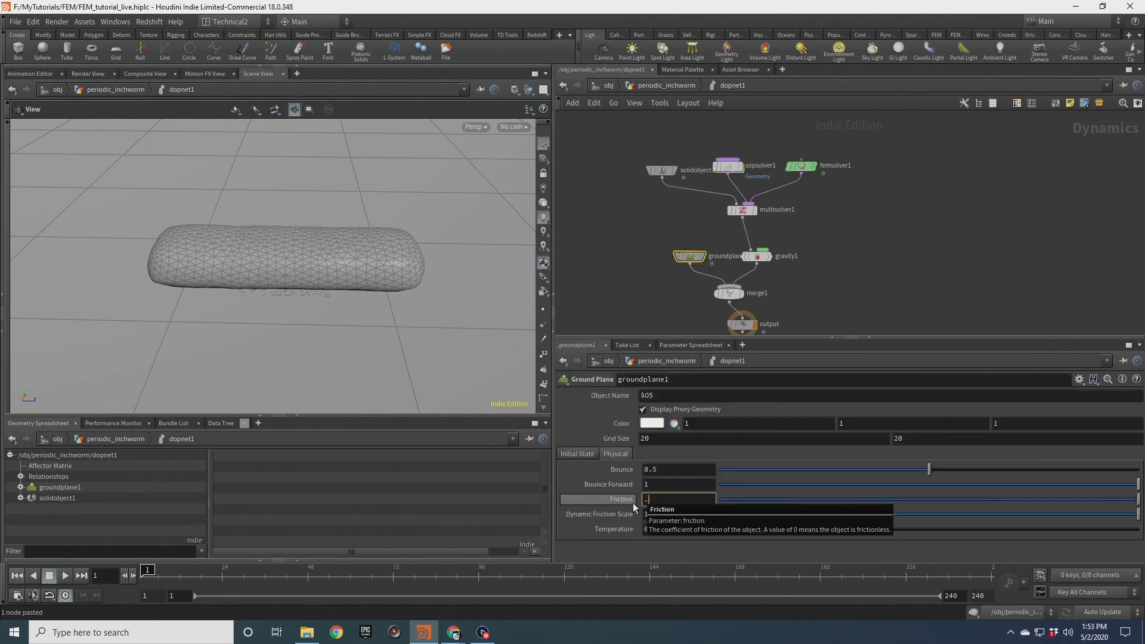
type(".5")
key("Return")
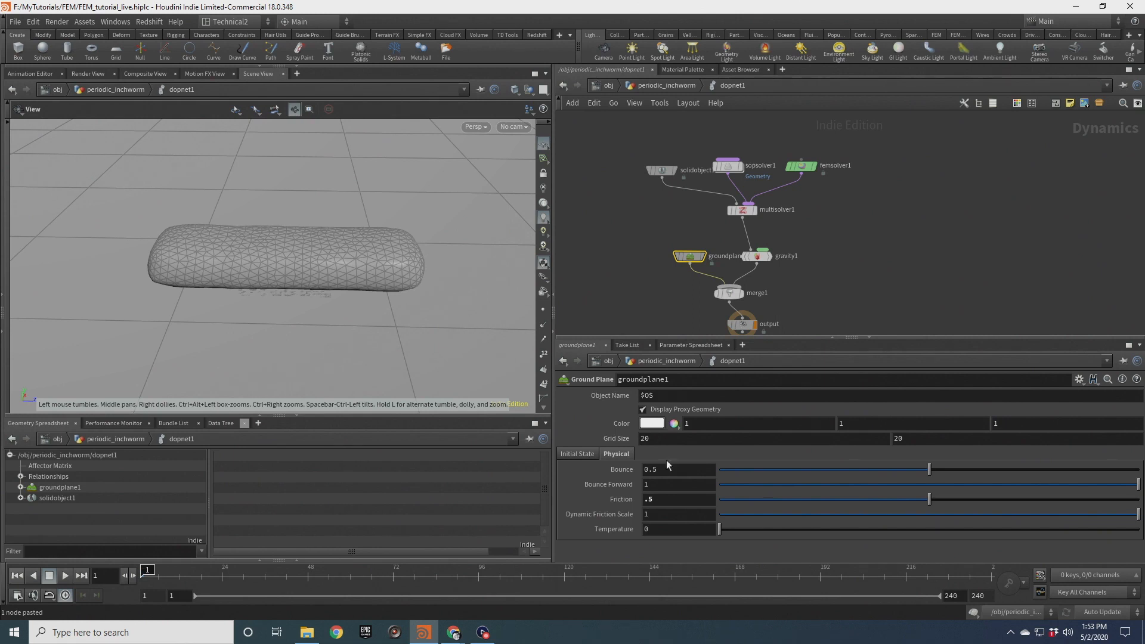
Turn off the ground plane's Display Proxy Geometry option and save the scene file
left_click(695, 411)
key("ctrl+s")
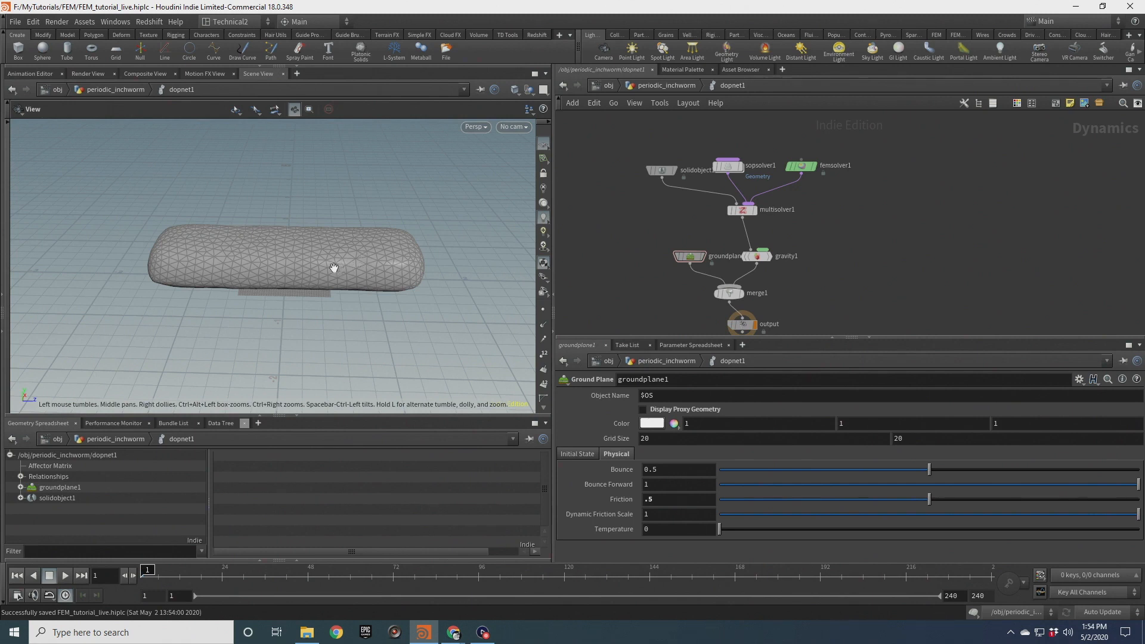
left_click_drag(329, 271, 315, 178)
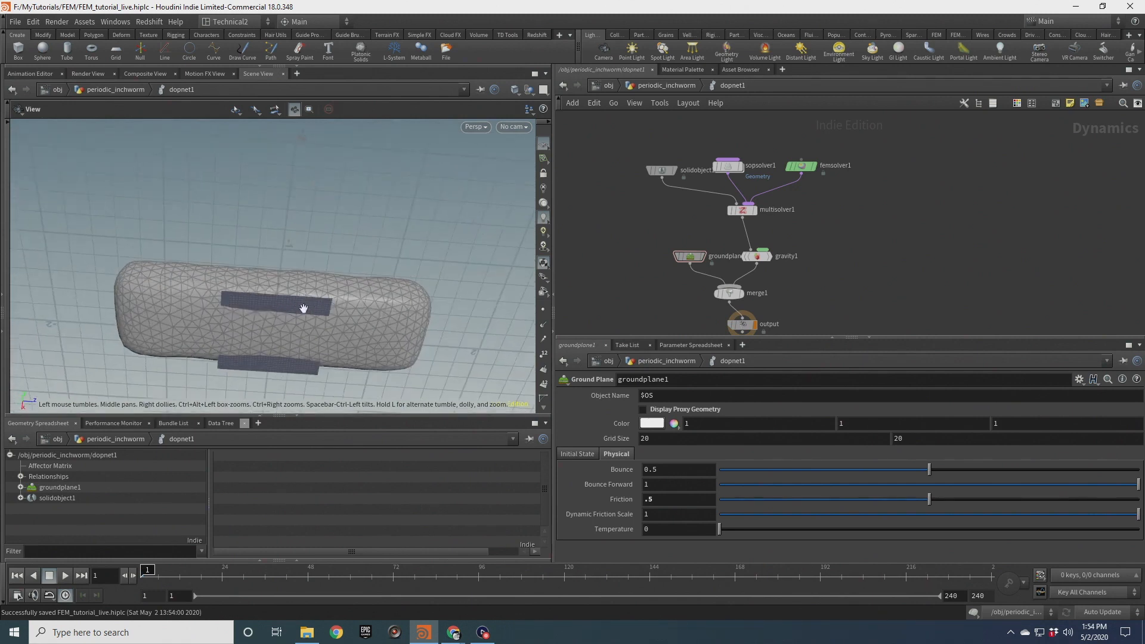
left_click_drag(300, 301, 303, 325)
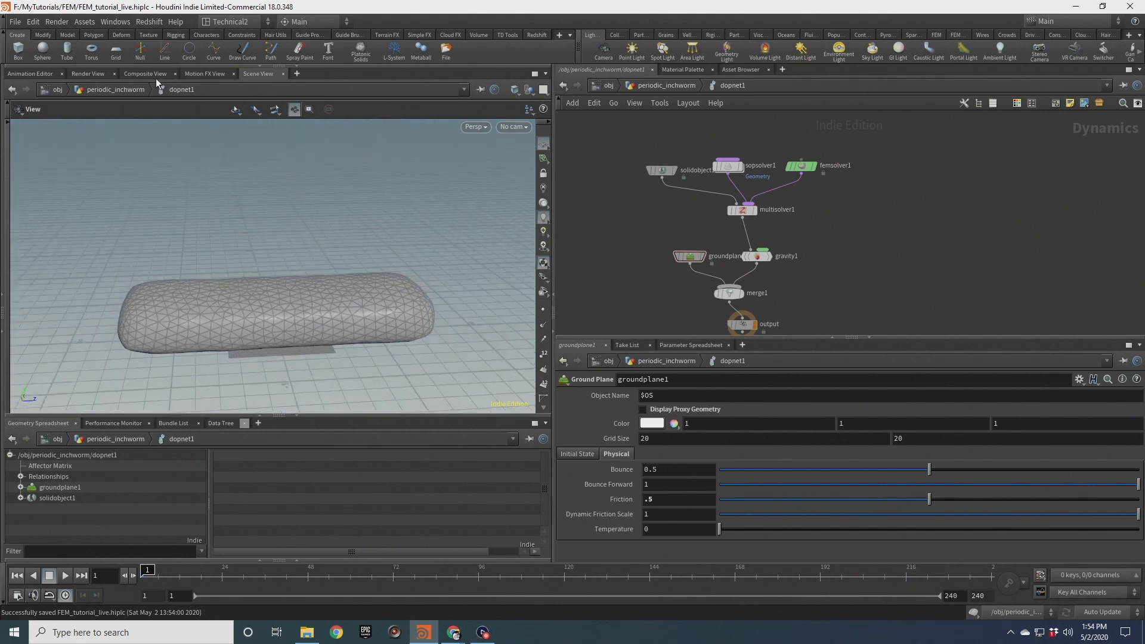
Open a new Scene View tab in the viewer pane
left_click(102, 73)
left_click(269, 73)
left_click(297, 73)
mouse_move(334, 97)
mouse_move(413, 219)
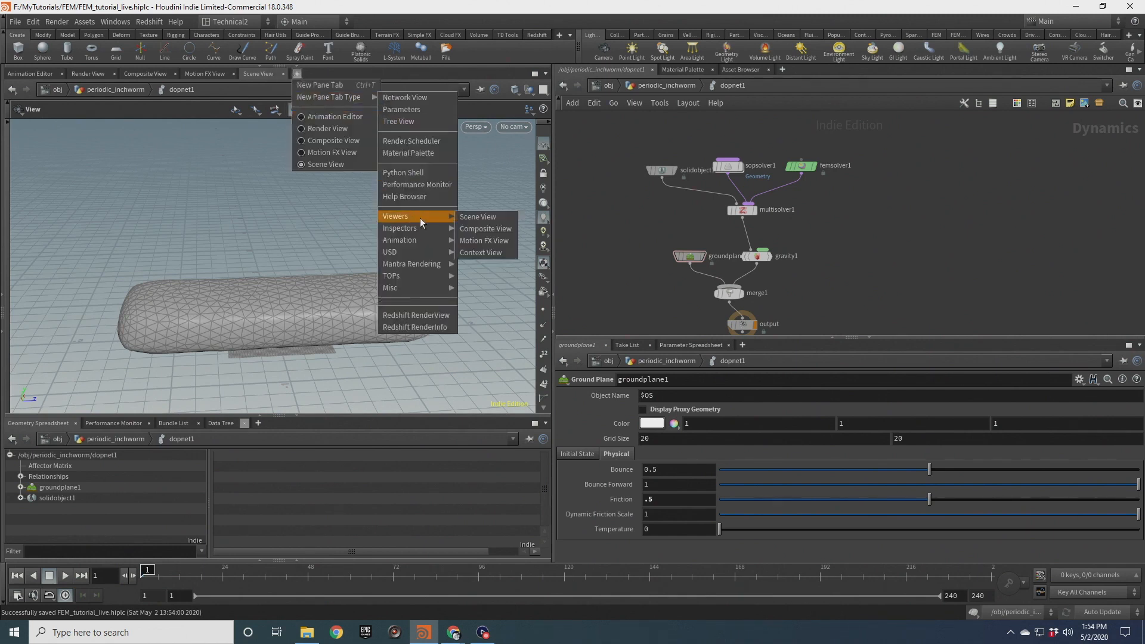
left_click(478, 218)
left_click(283, 74)
left_click_drag(307, 248, 365, 293)
scroll(289, 263, "up", 5)
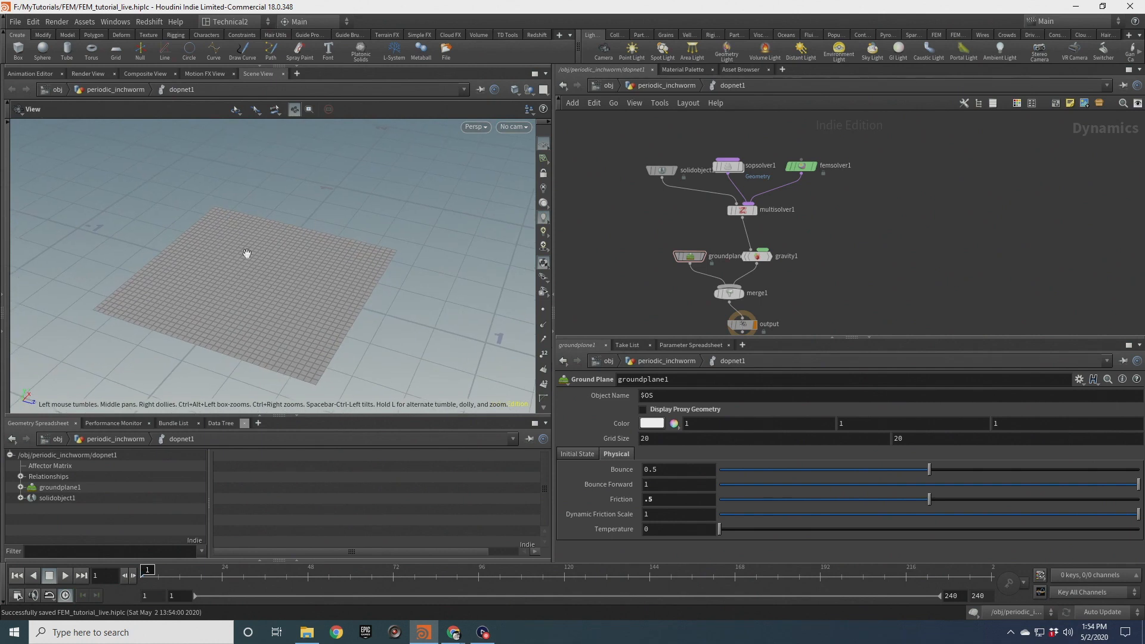
Set the FEM Solid Object's Initial State to the FEM_GEO node using the operator chooser
left_click_drag(606, 148, 675, 191)
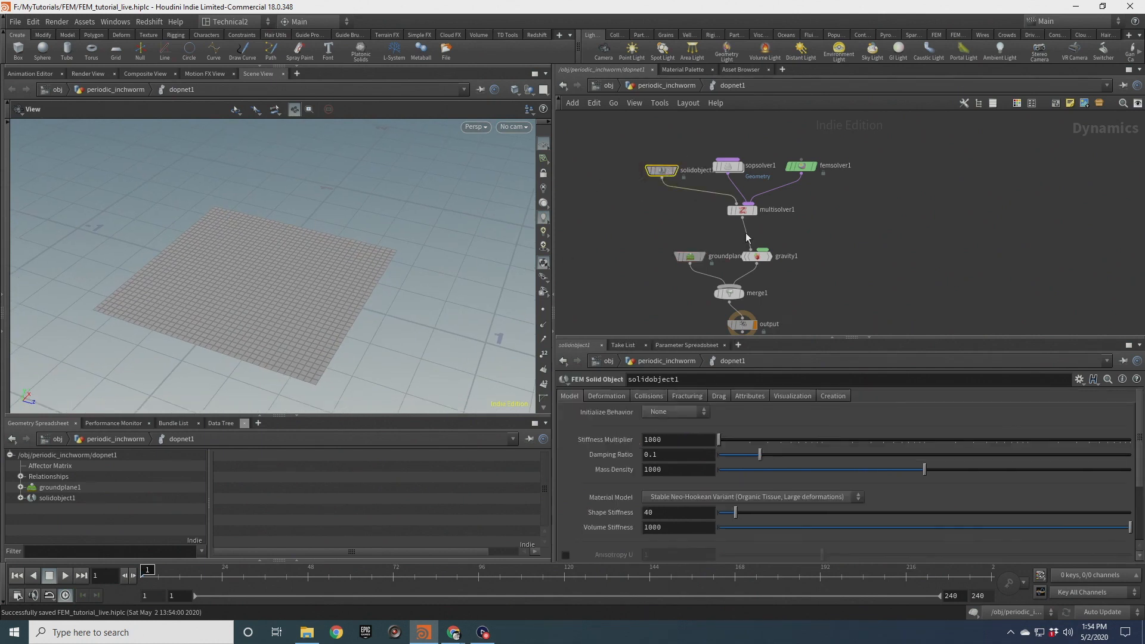
left_click(611, 397)
left_click(1121, 423)
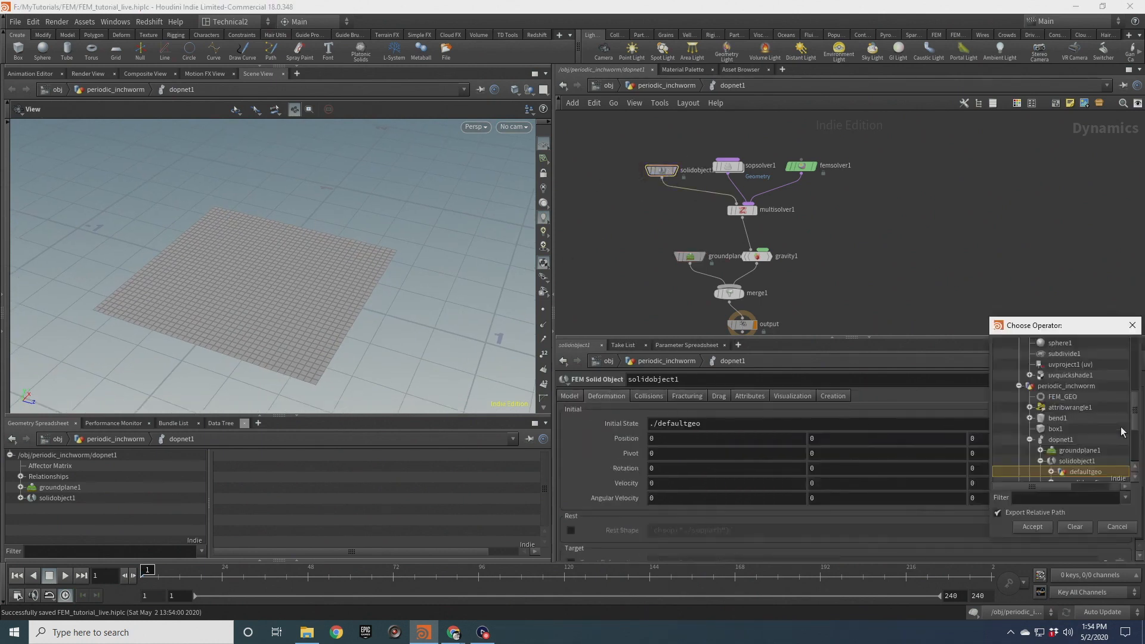
scroll(1056, 394, "up", 5)
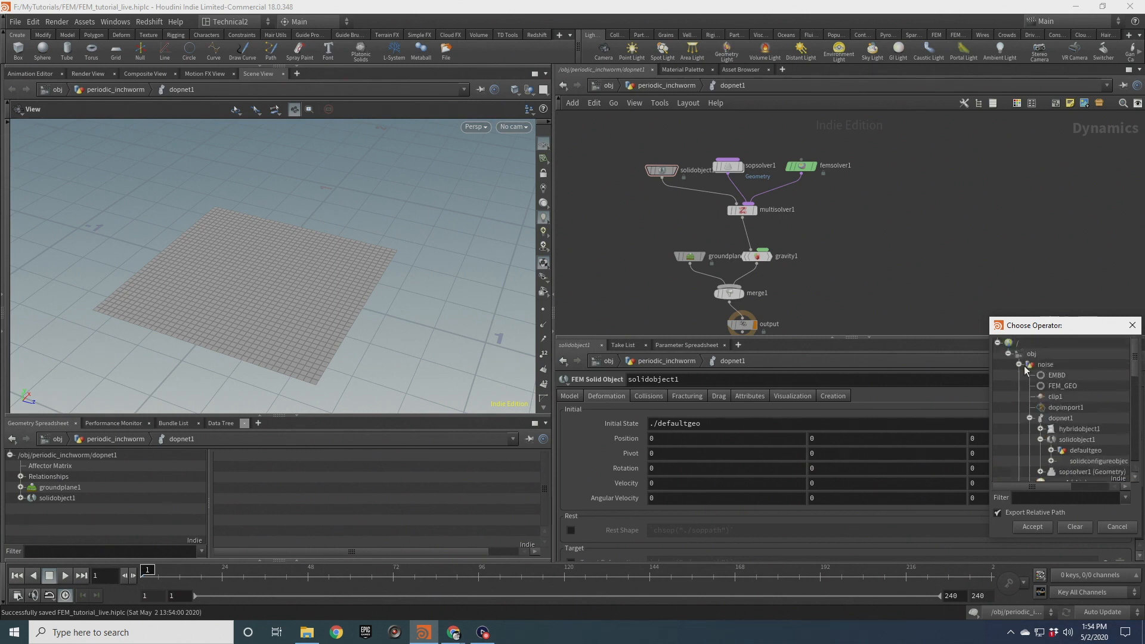
left_click(1020, 365)
left_click(1064, 387)
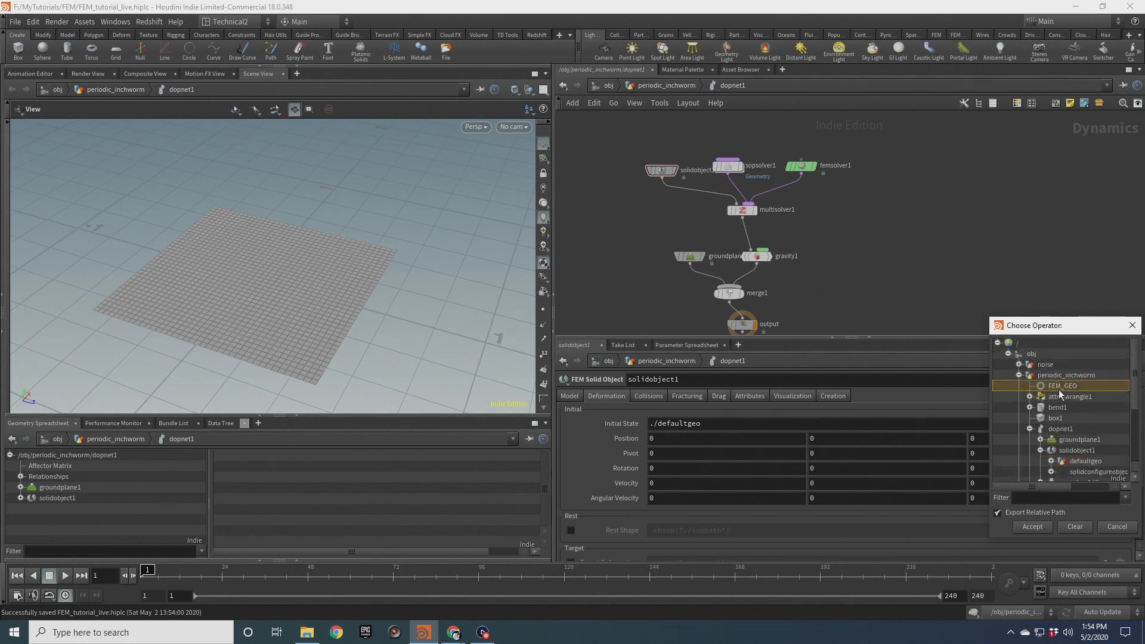
left_click(1032, 526)
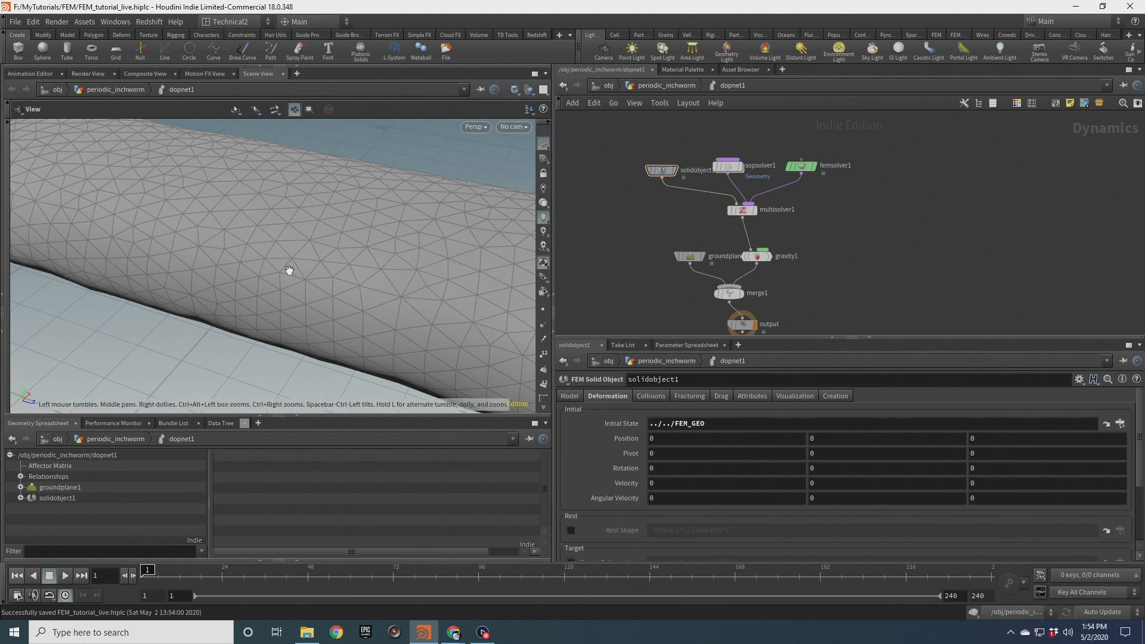
Reposition the solid object and SOP Solver nodes, then dive inside the SOP Solver
scroll(289, 268, "down", 5)
left_click_drag(305, 297, 335, 294)
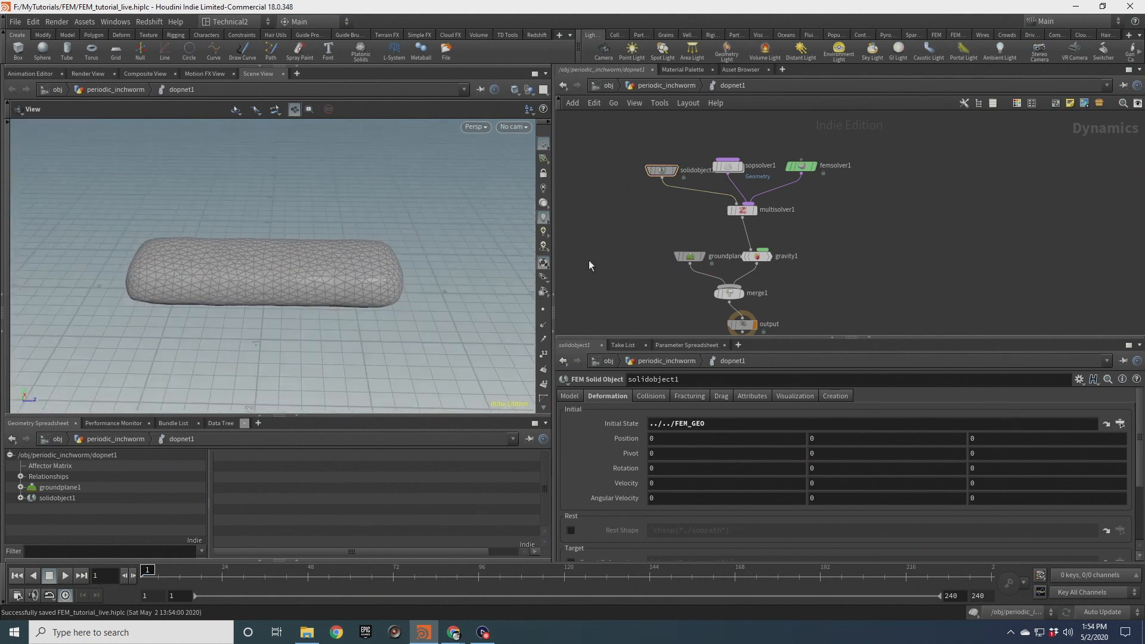
left_click_drag(660, 176, 648, 172)
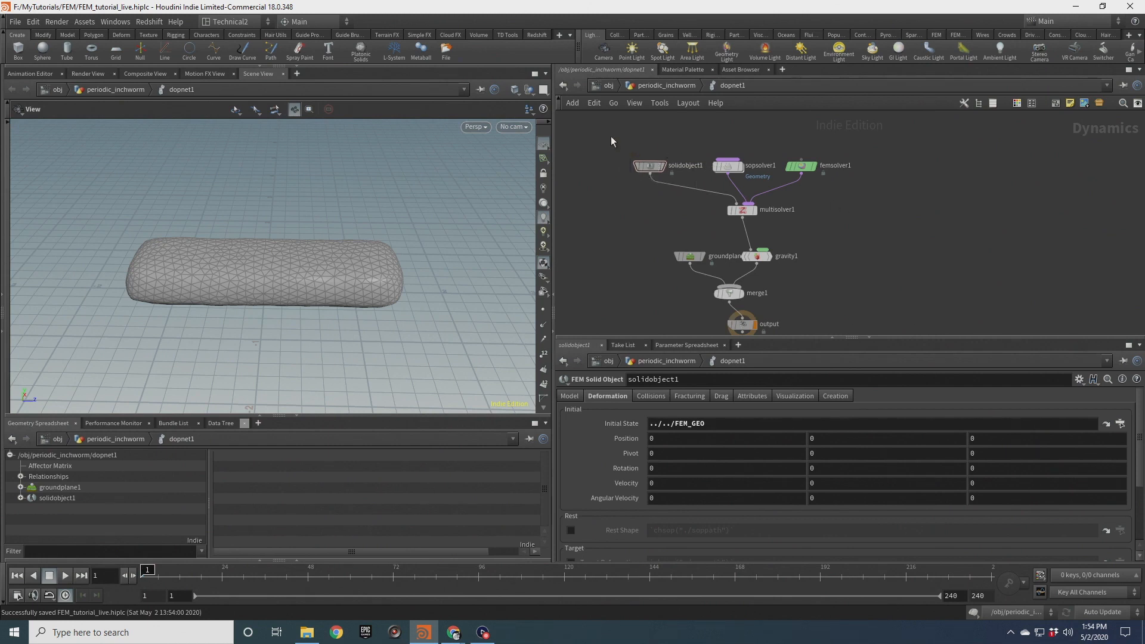
left_click_drag(729, 165, 743, 142)
mouse_move(745, 149)
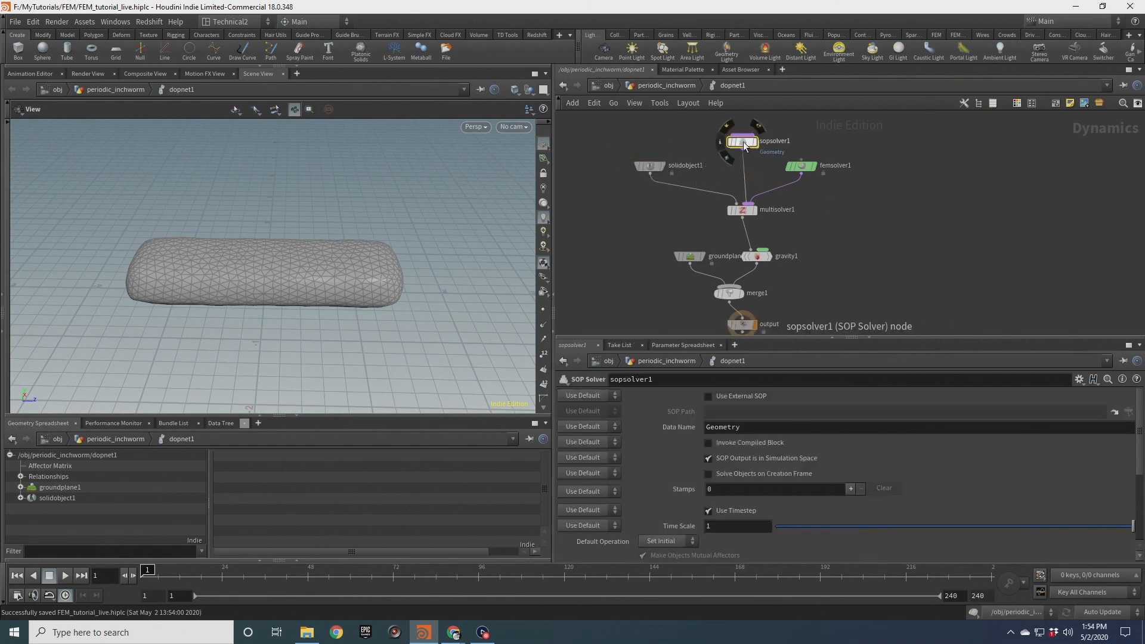
double_click(744, 143)
Add an Attribute Wrangle node connected below dop_geometry inside the SOP Solver
left_click_drag(309, 284, 285, 272)
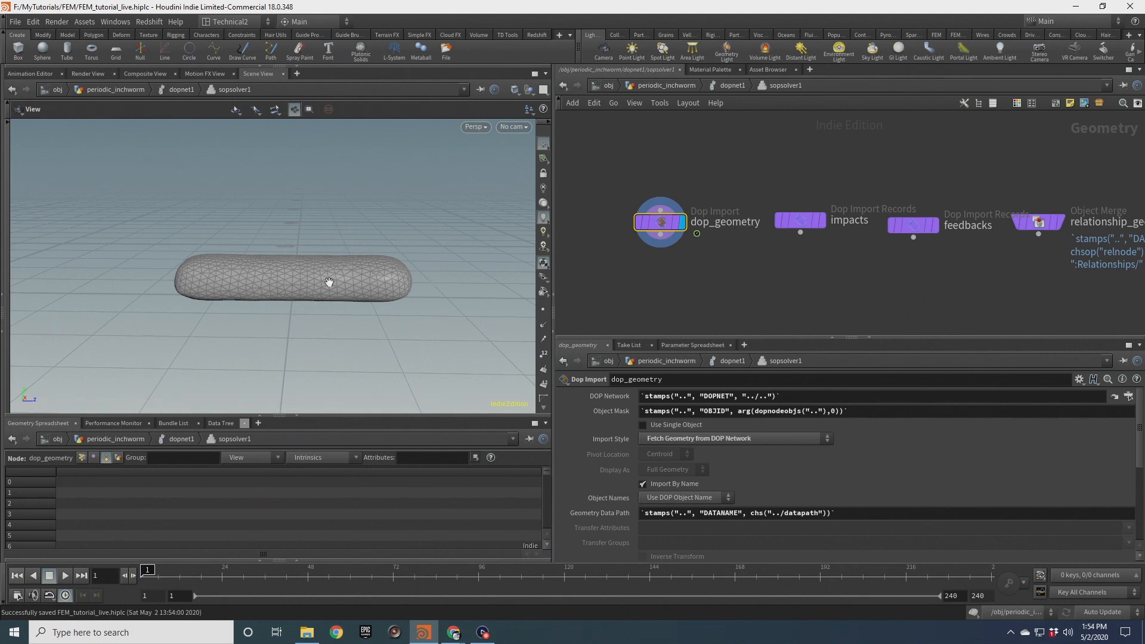
mouse_move(329, 281)
left_mouse_down()
mouse_move(314, 304)
mouse_move(311, 284)
left_mouse_up()
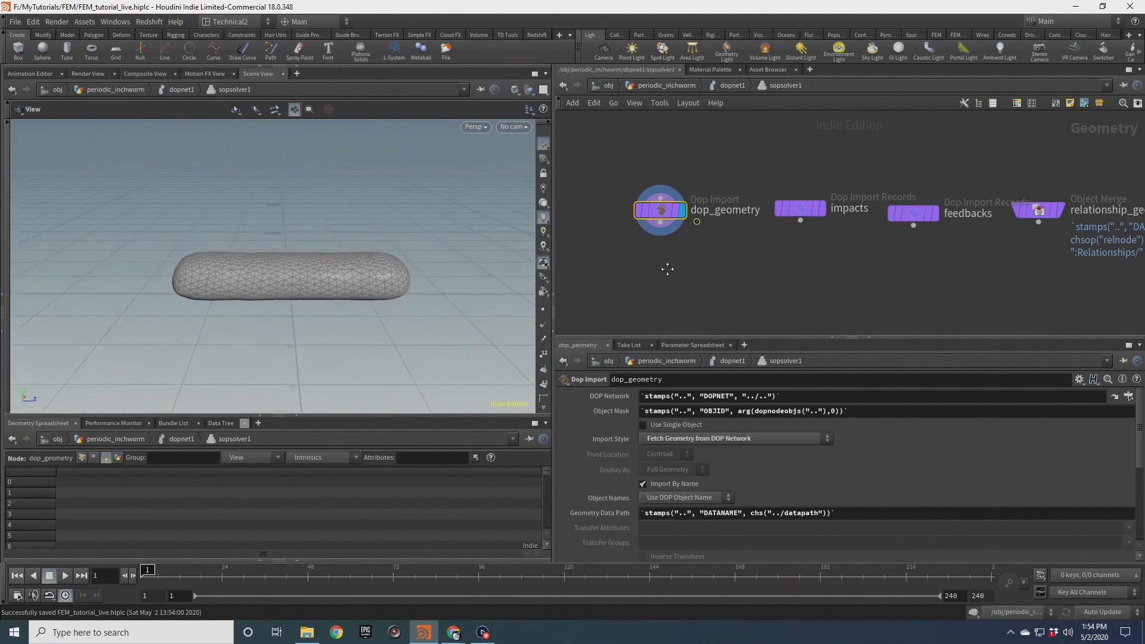
key("Tab")
type("attrib wrangle")
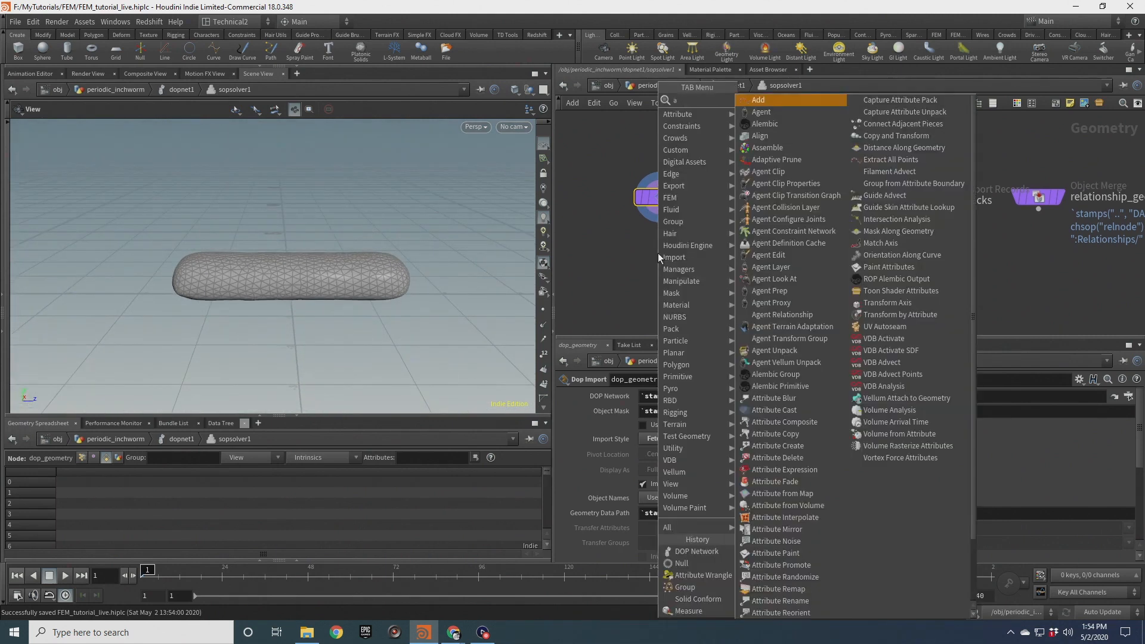
key("Return")
left_click(658, 255)
left_click_drag(658, 254, 667, 251)
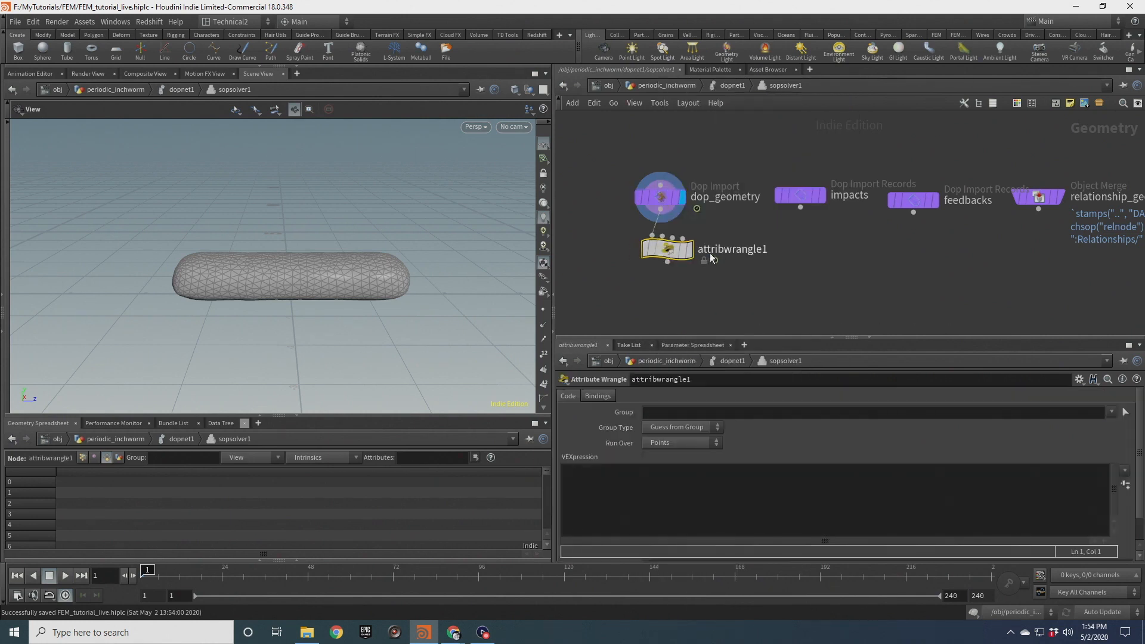
double_click(717, 251)
type("reinitialize")
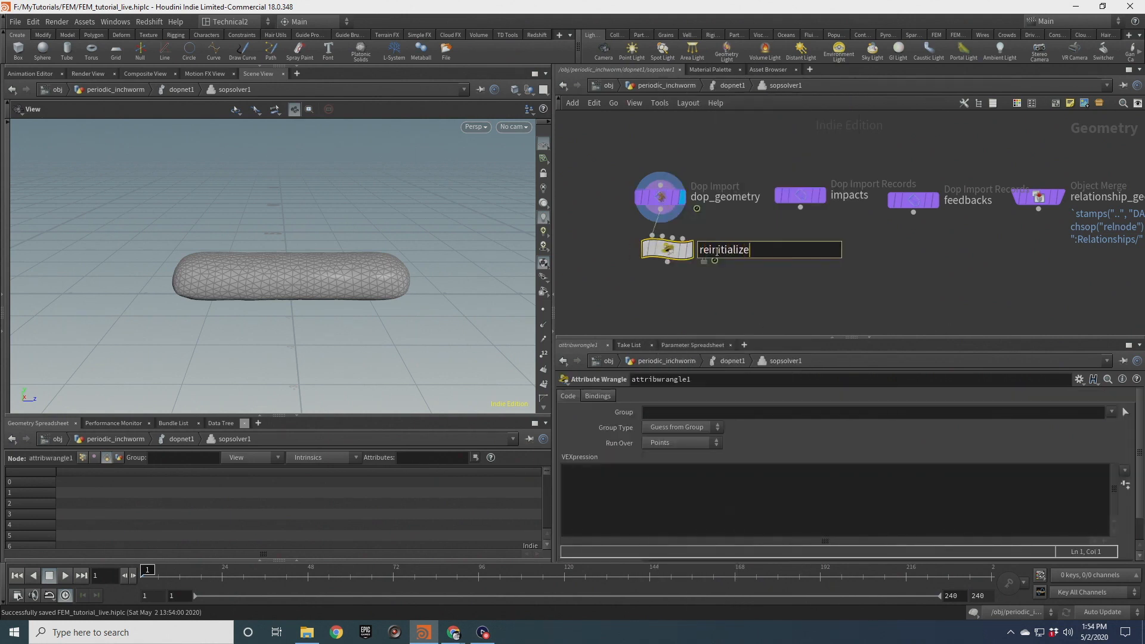
key("Return")
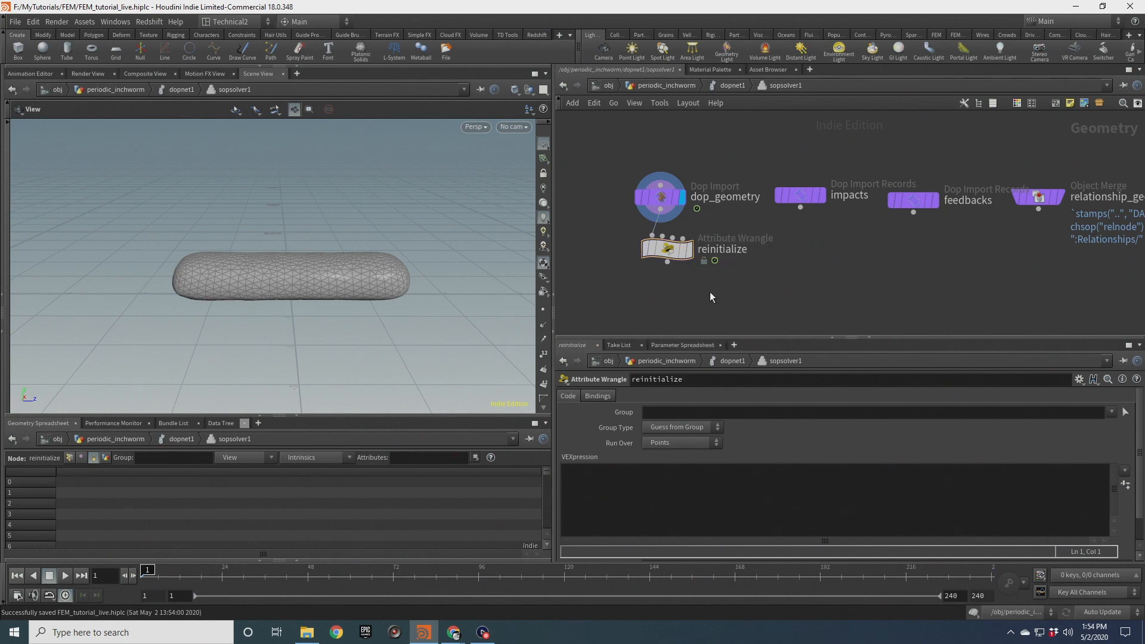
type("@f")
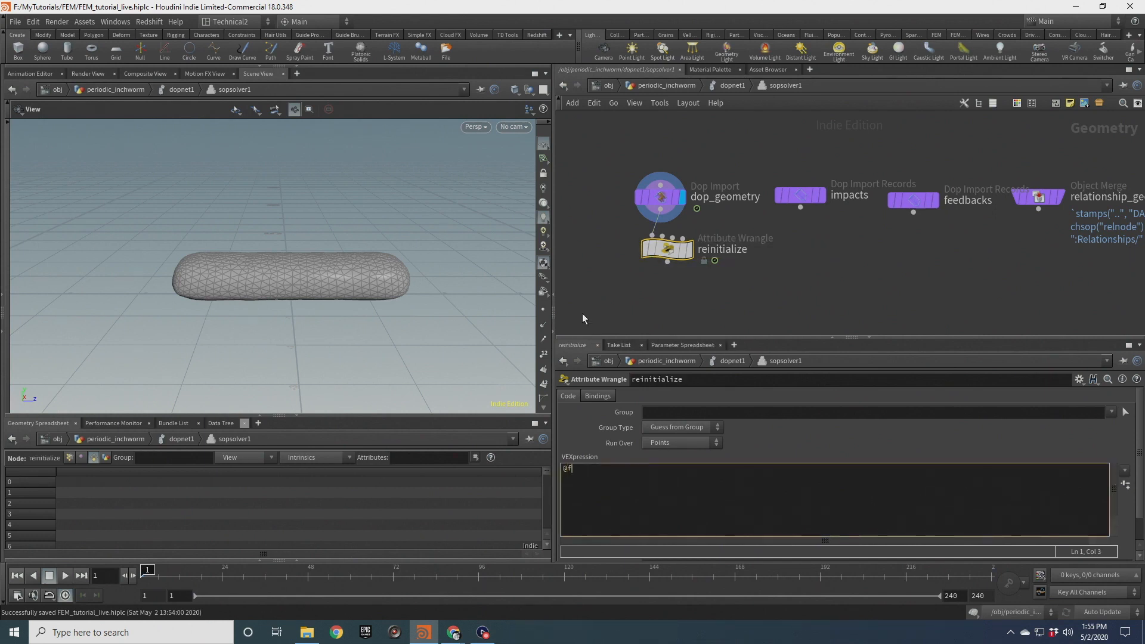
type("iberscale 1 1.0;")
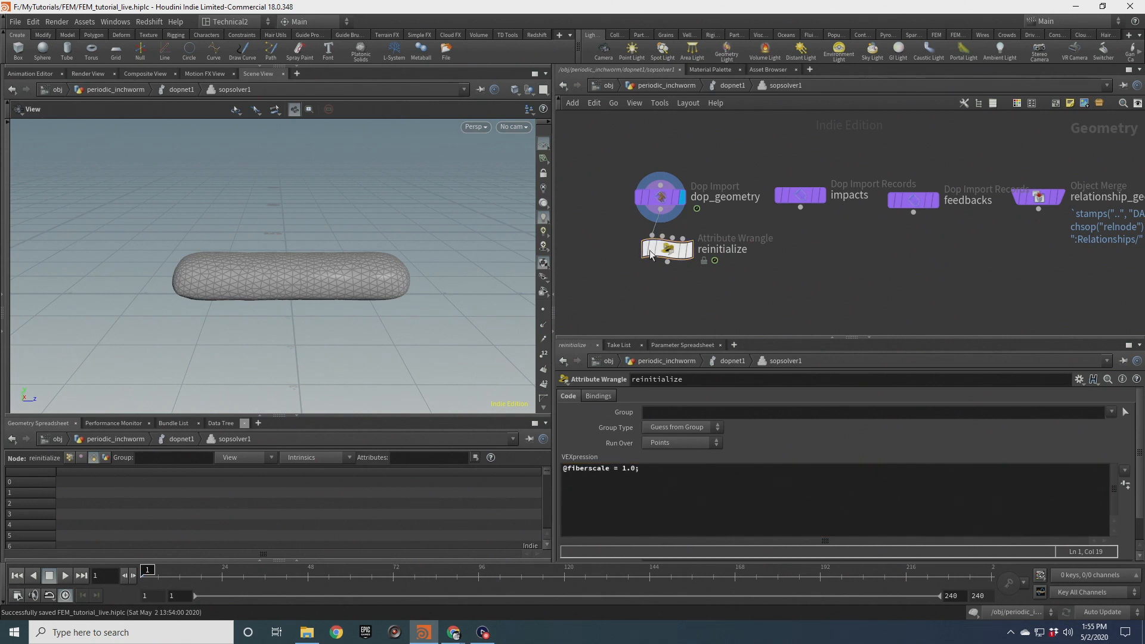
left_click_drag(301, 272, 312, 293)
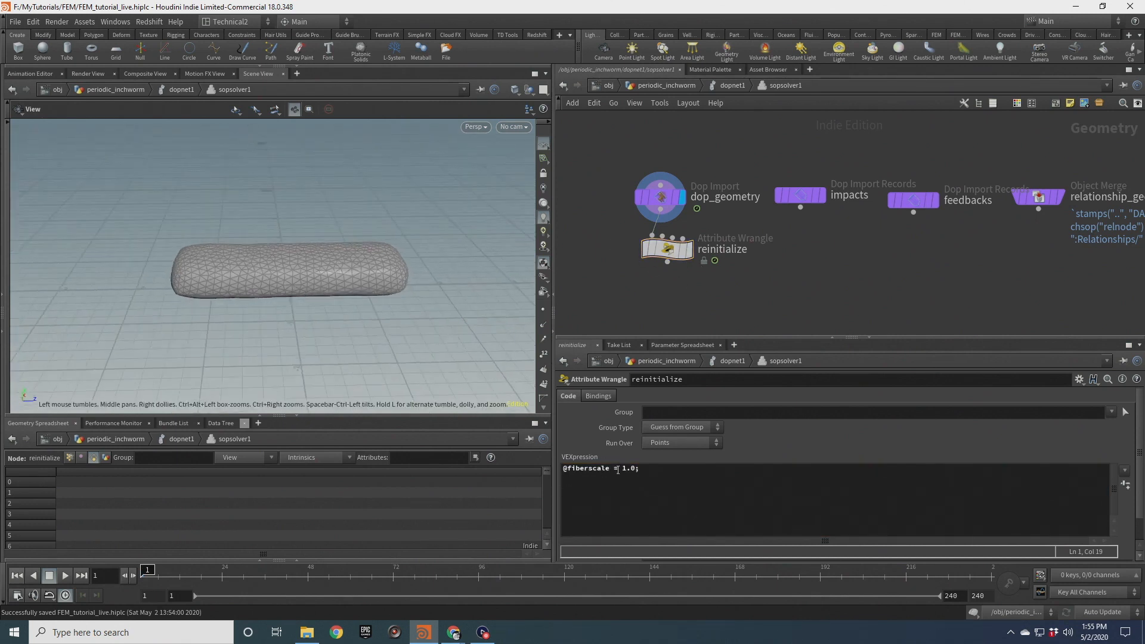
Move reinitialize up and add a second Attribute Wrangle connected below it
middle_click_drag(669, 294, 672, 238)
key("Tab")
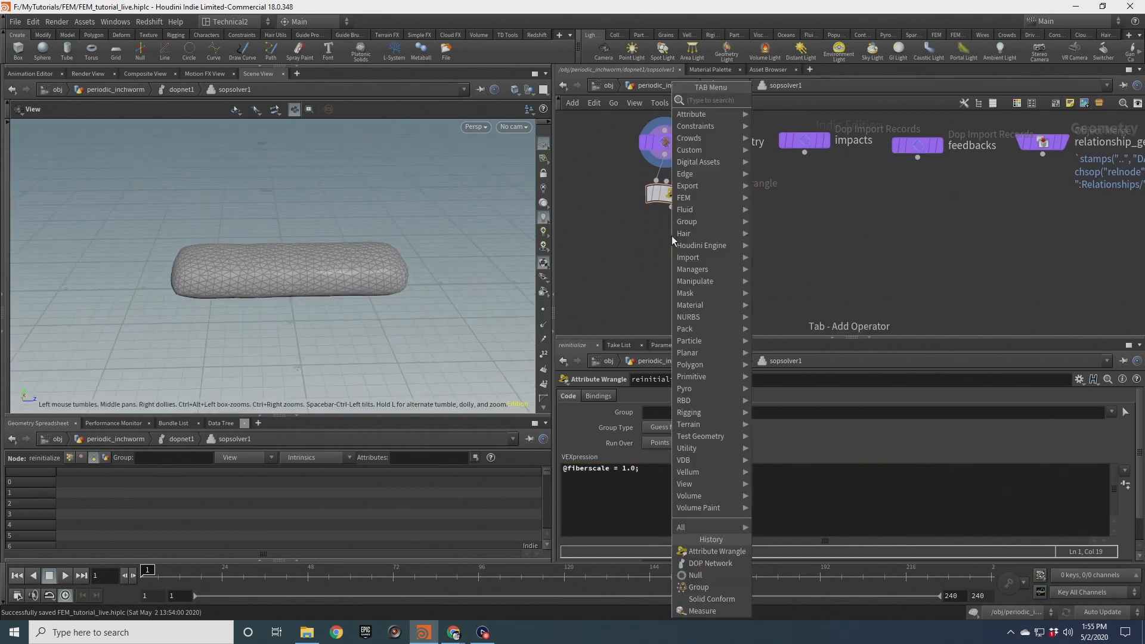
type("attw")
key("Return")
key("Return")
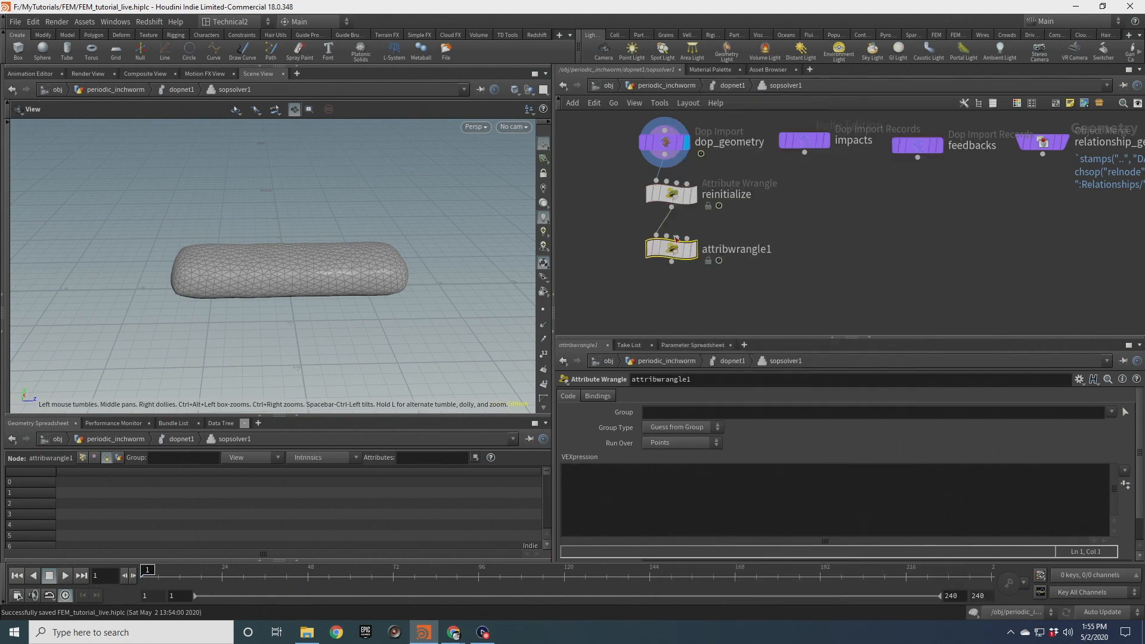
Rename the second wrangle to contraction and set its display flag
left_click(724, 250)
type("conrraction")
key("Return")
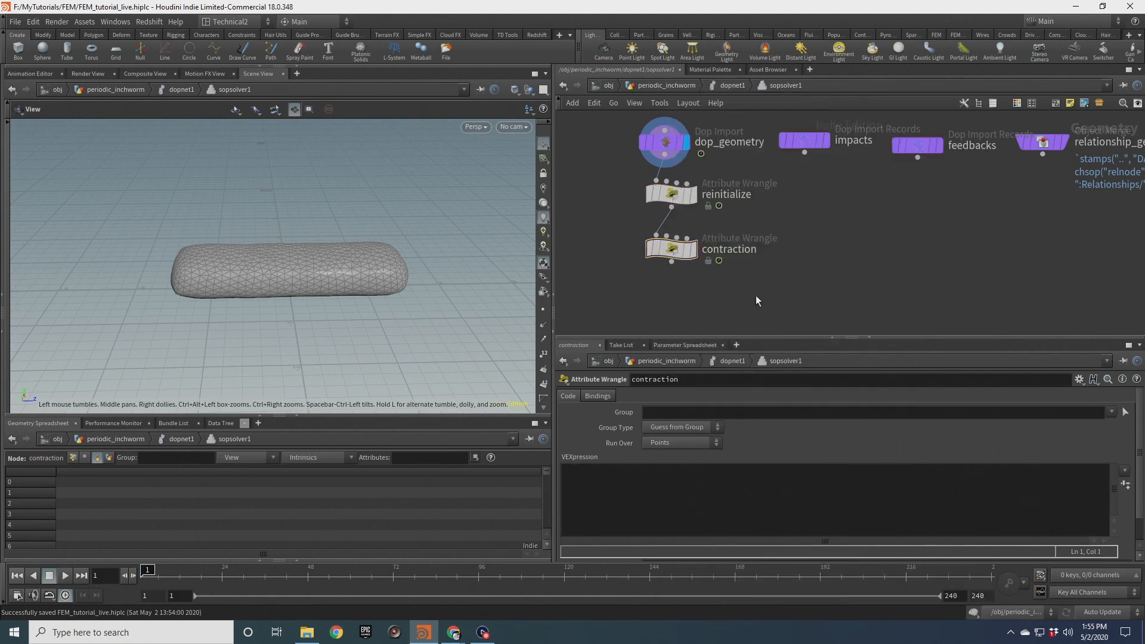
left_click(694, 256)
left_click_drag(320, 256, 291, 268)
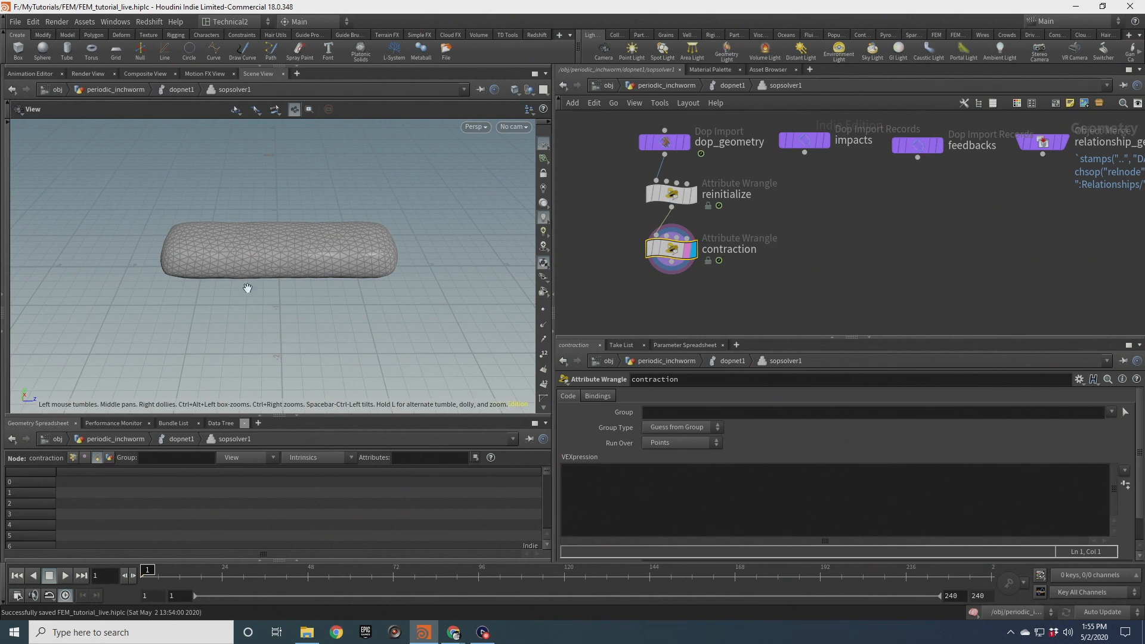
left_click(638, 495)
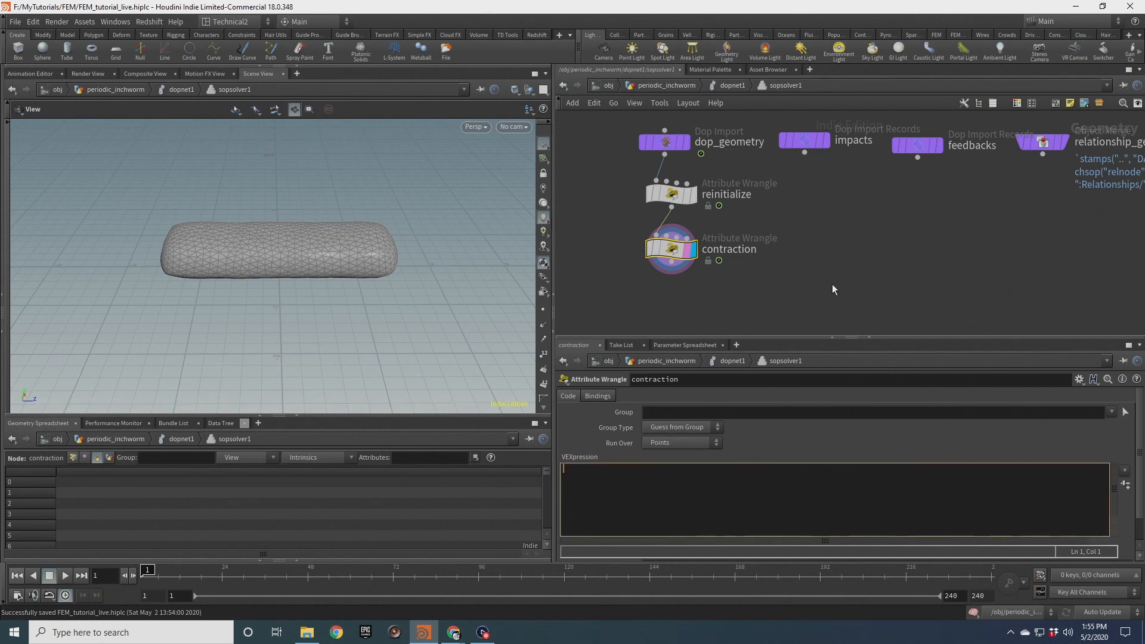
type("@pulse = fit11(")
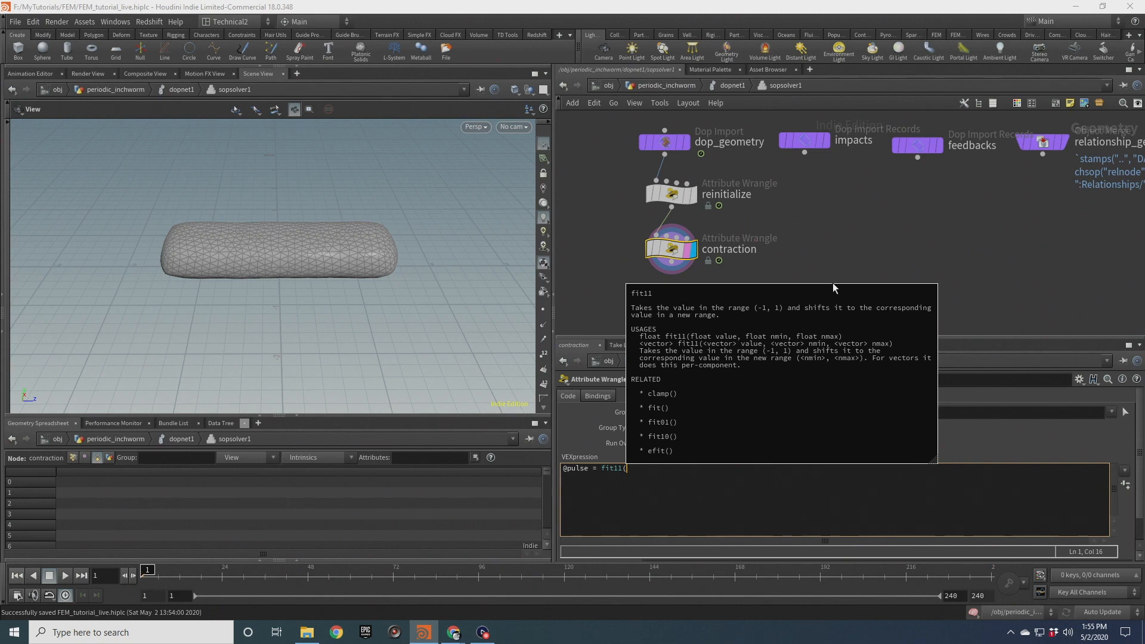
type("sin(")
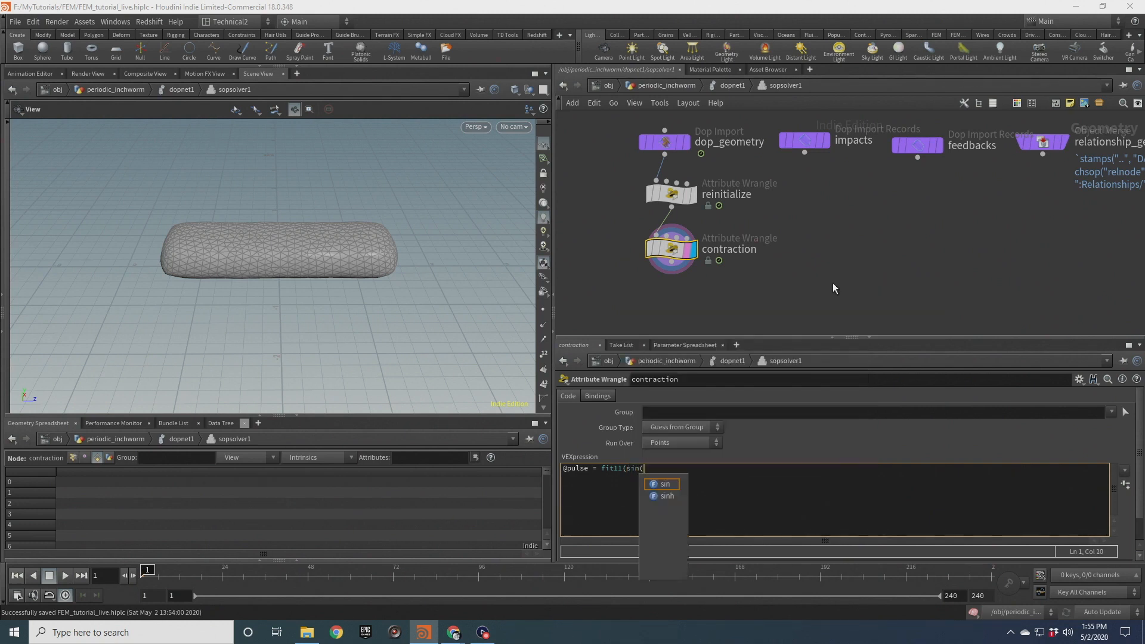
type("@Time*")
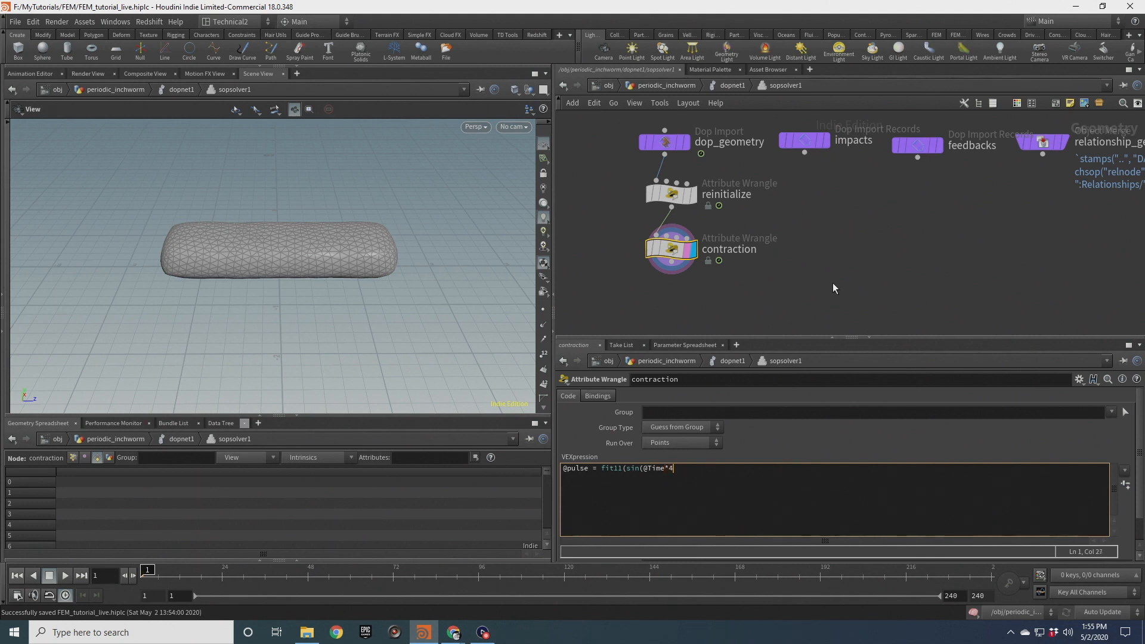
type("3)")
key("BackSpace")
key("BackSpace")
type("4),0,1);")
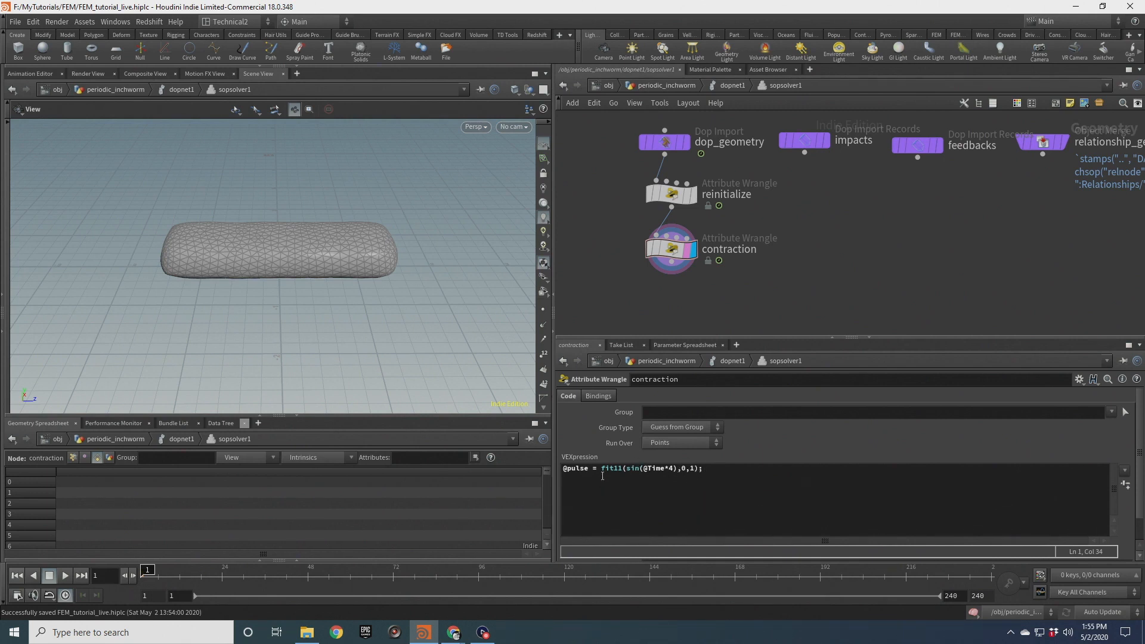
left_click_drag(682, 470, 695, 470)
left_click(710, 480)
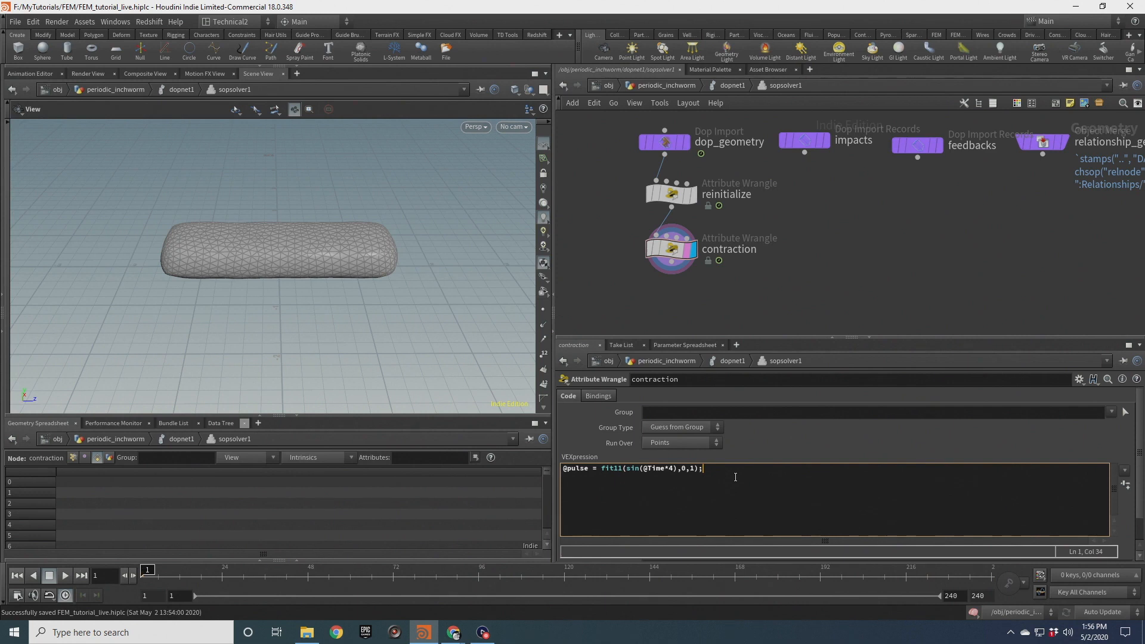
key("Return")
key("Return")
type("if(@group_top) @fiberscale = ch")
key("BackSpace")
key("BackSpace")
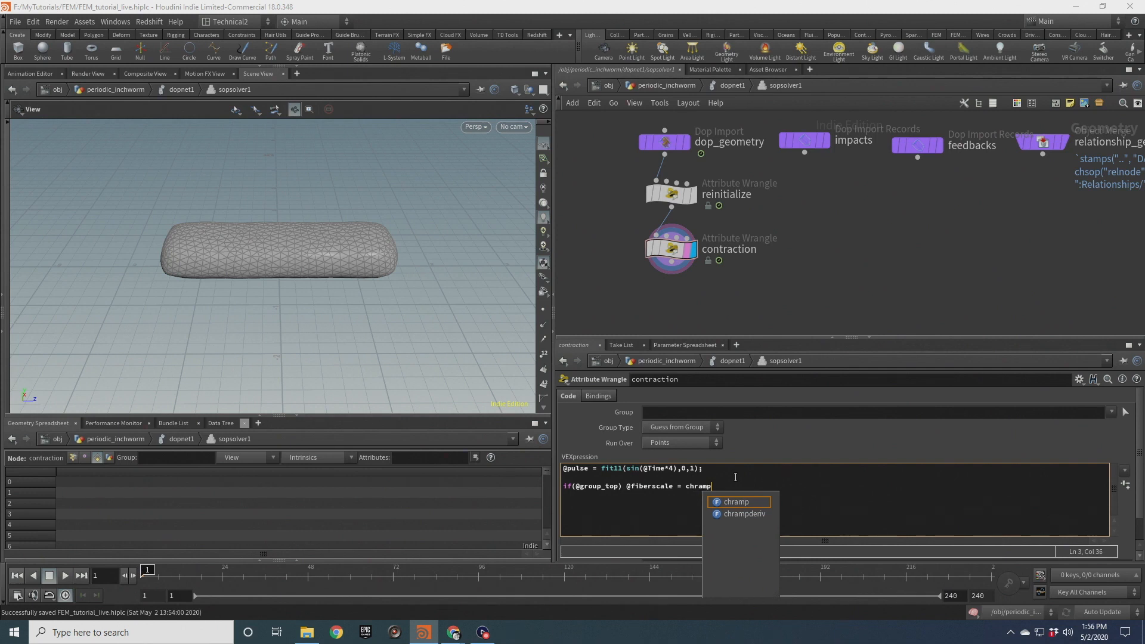
type("f")
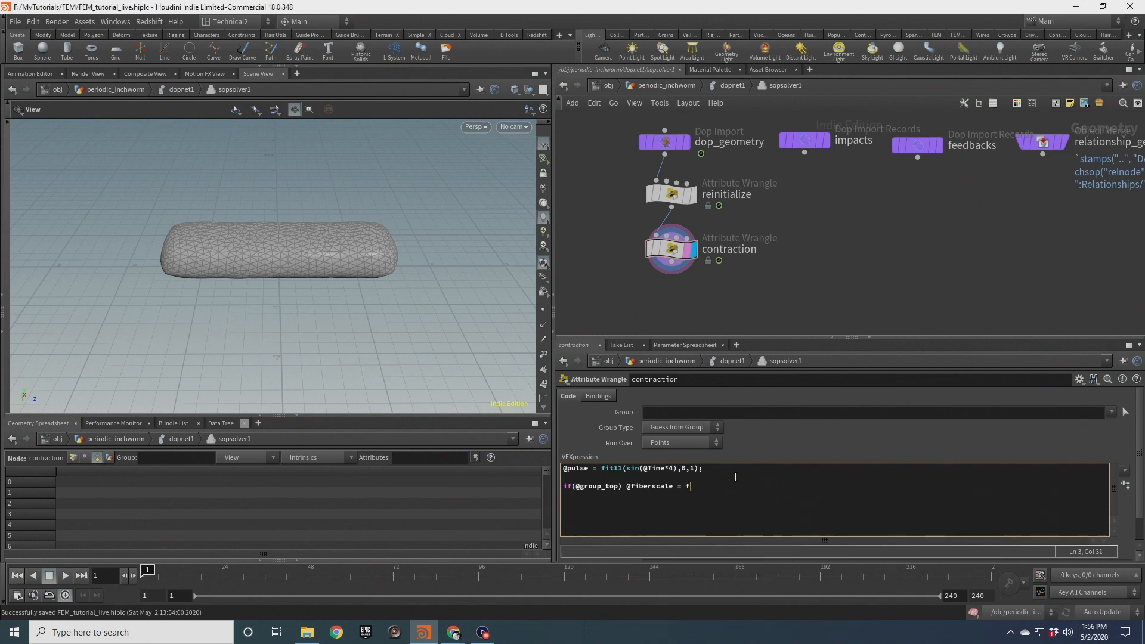
type("it01(chramp")
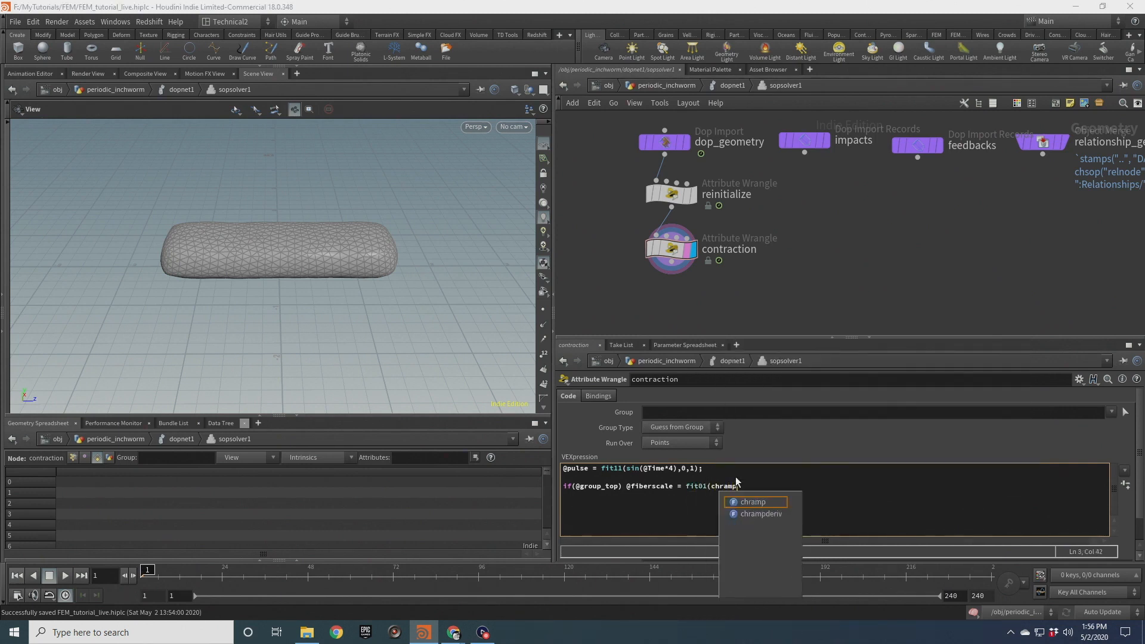
type("(\"top_ramp\",@pulse),")
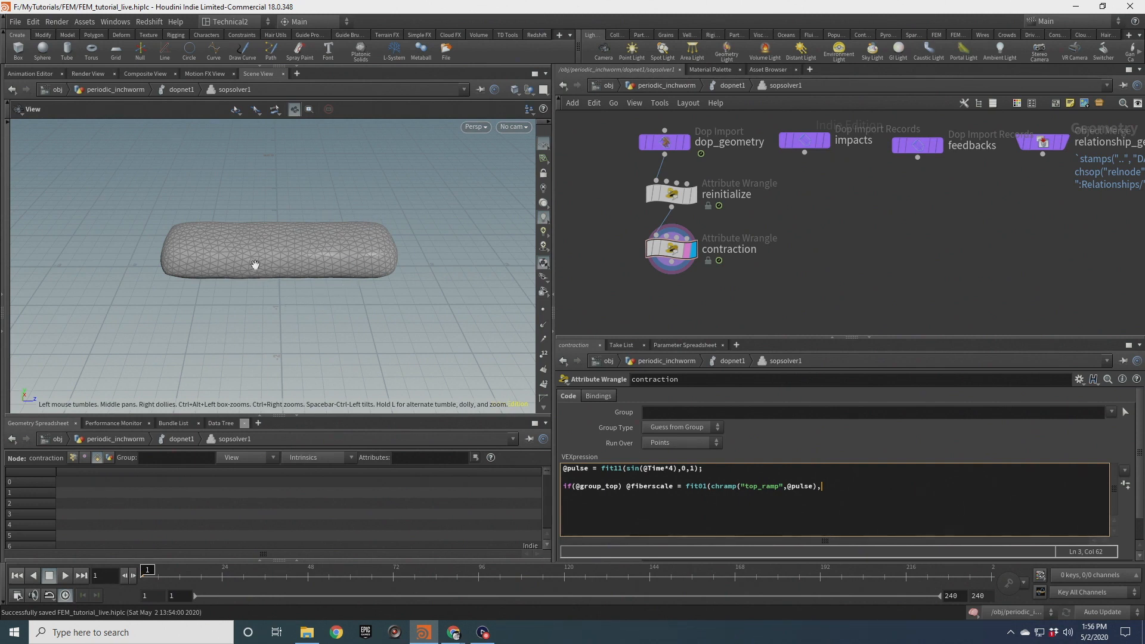
Move the display flag to the reinitialize node
left_click_drag(293, 266, 297, 243)
left_click(694, 194)
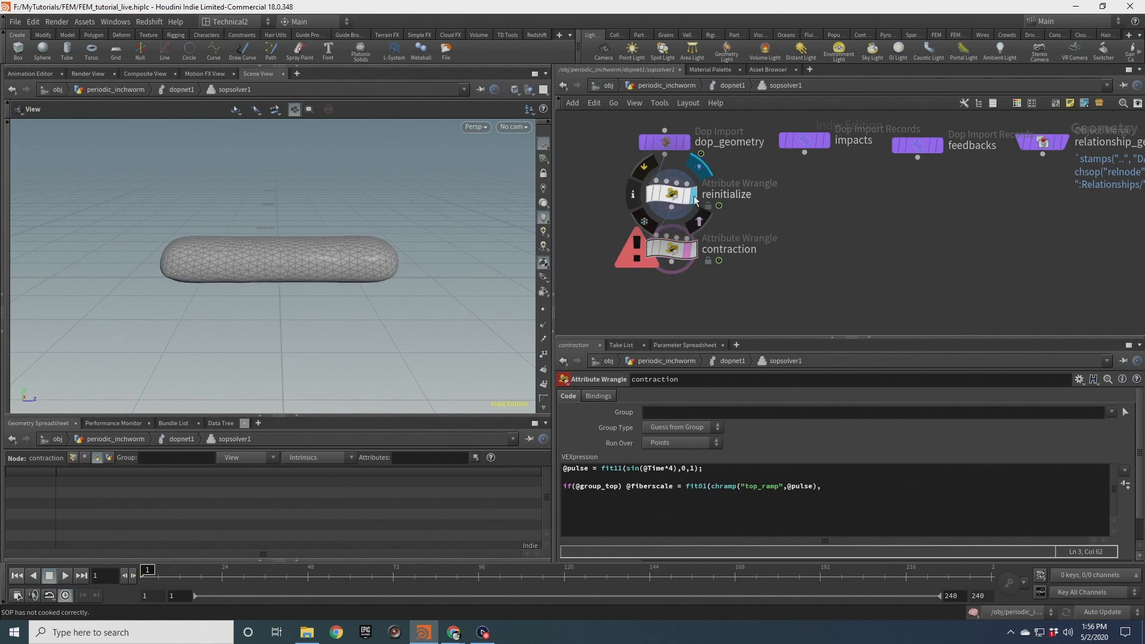
left_click(671, 194)
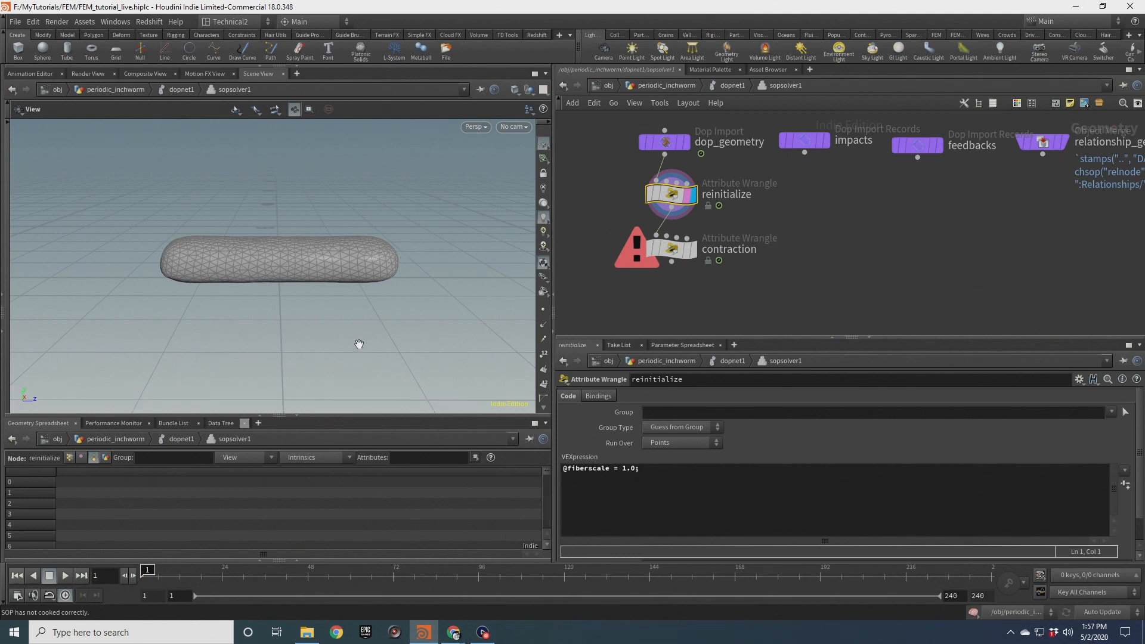
left_click_drag(319, 263, 294, 258)
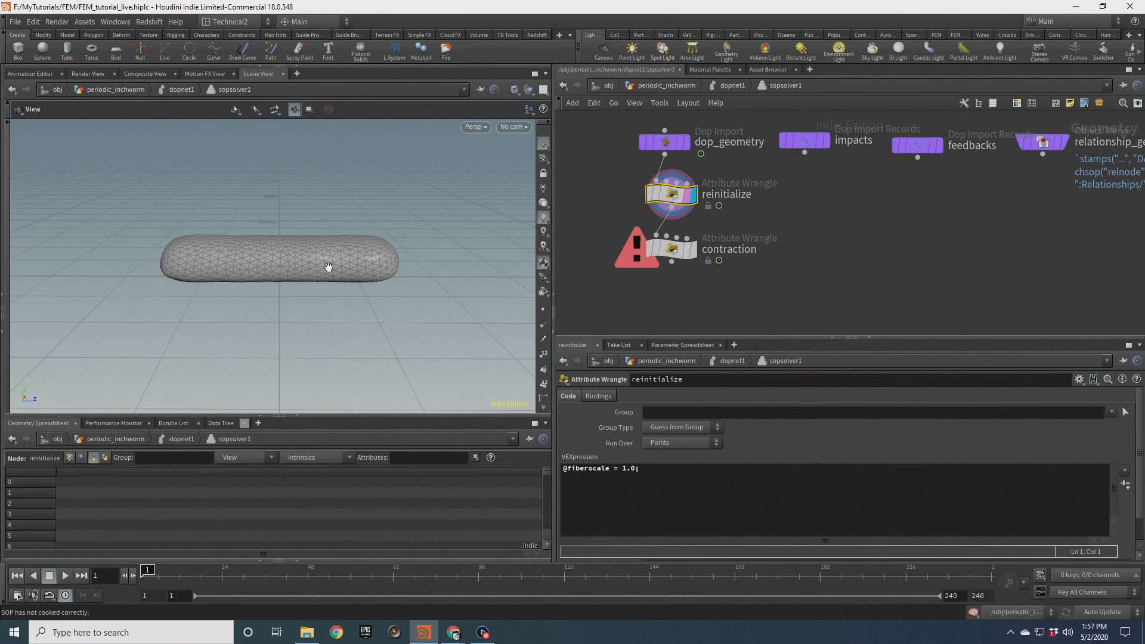
Select contraction and finish the top-group line with the output range 1.0,1.3);
left_click(673, 248)
left_click(830, 487)
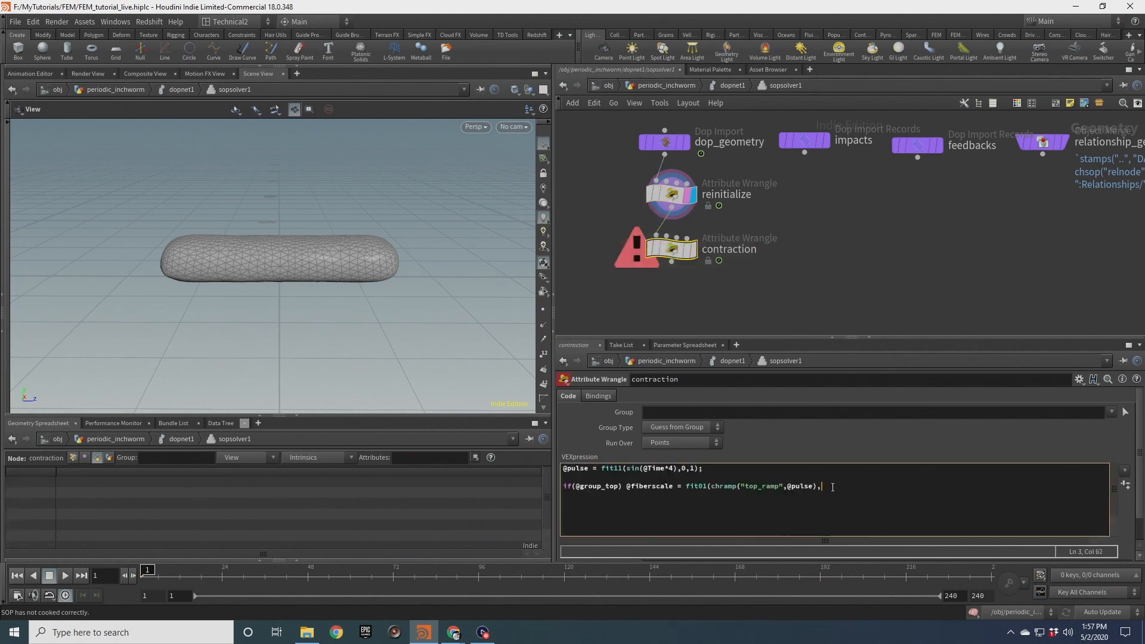
type("1.0,1.3);")
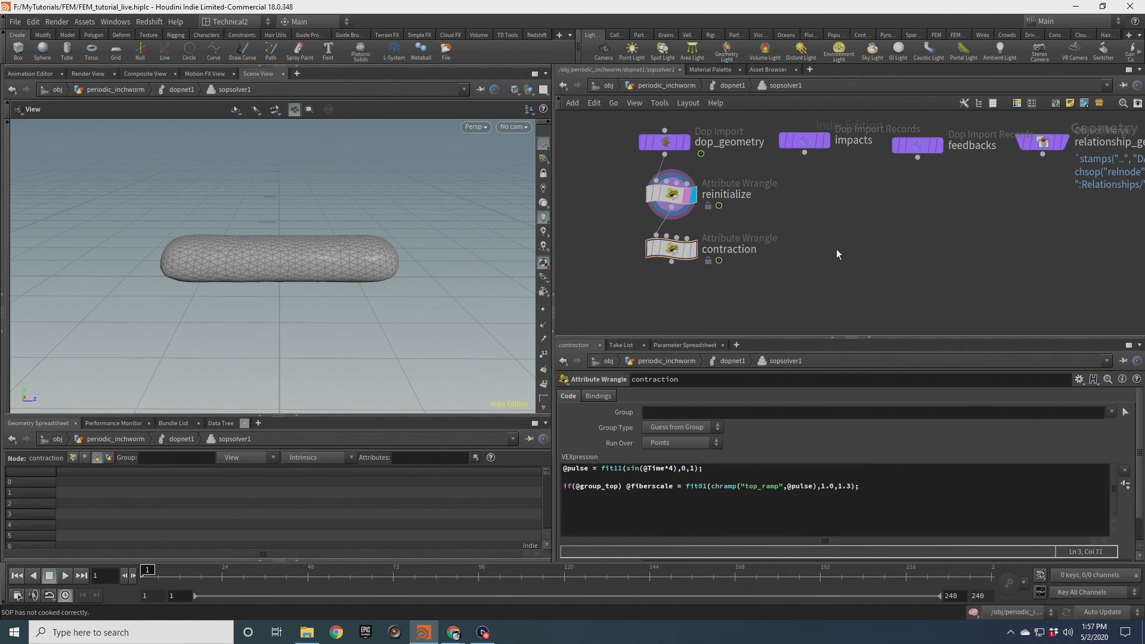
key("Return")
type("if")
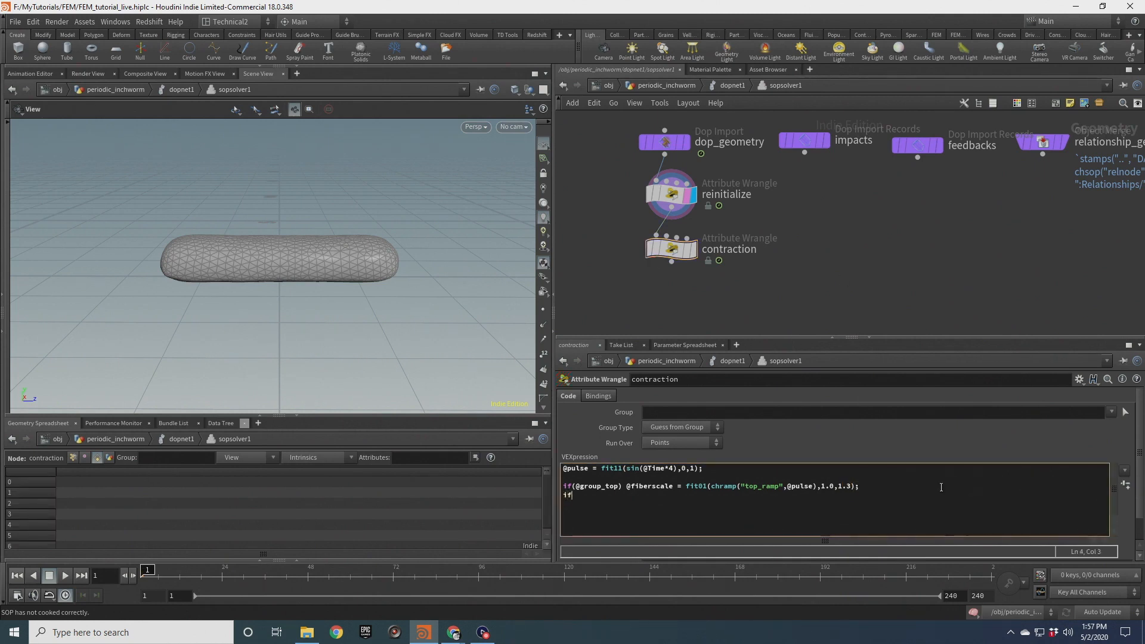
type("(@group_bottom) @fi")
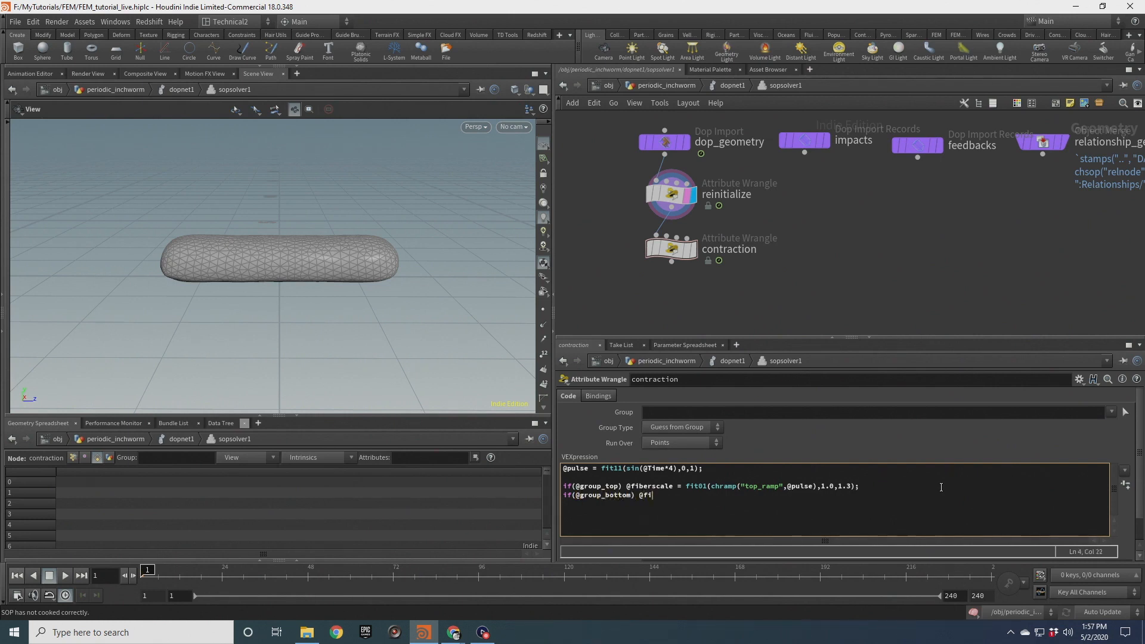
type("berscale = fit01(chramp(\"bottom_ramp\",@pulse)")
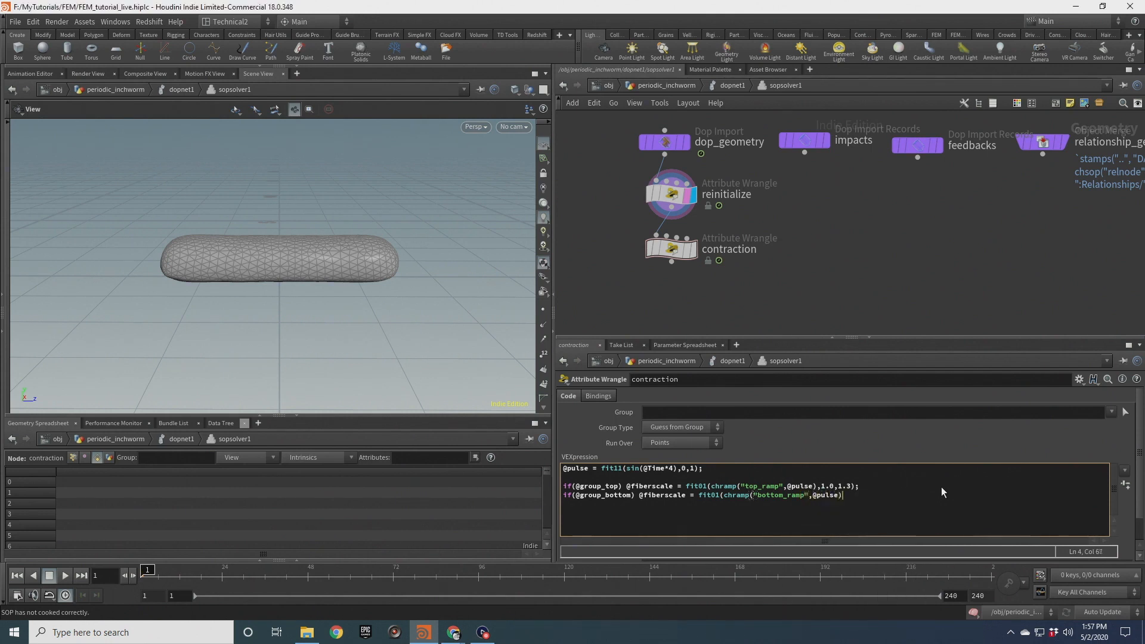
type(",0.65,1.0);")
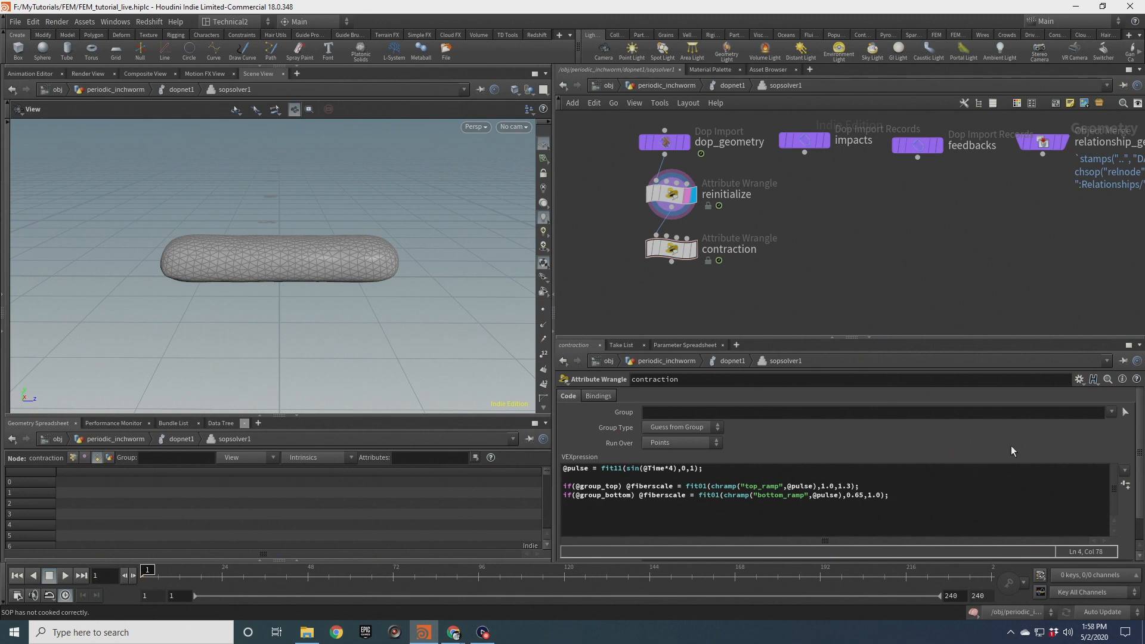
Create the ramp parameters from the code and set the Top Ramp interpolation to Monotone Cubic
left_click(1127, 488)
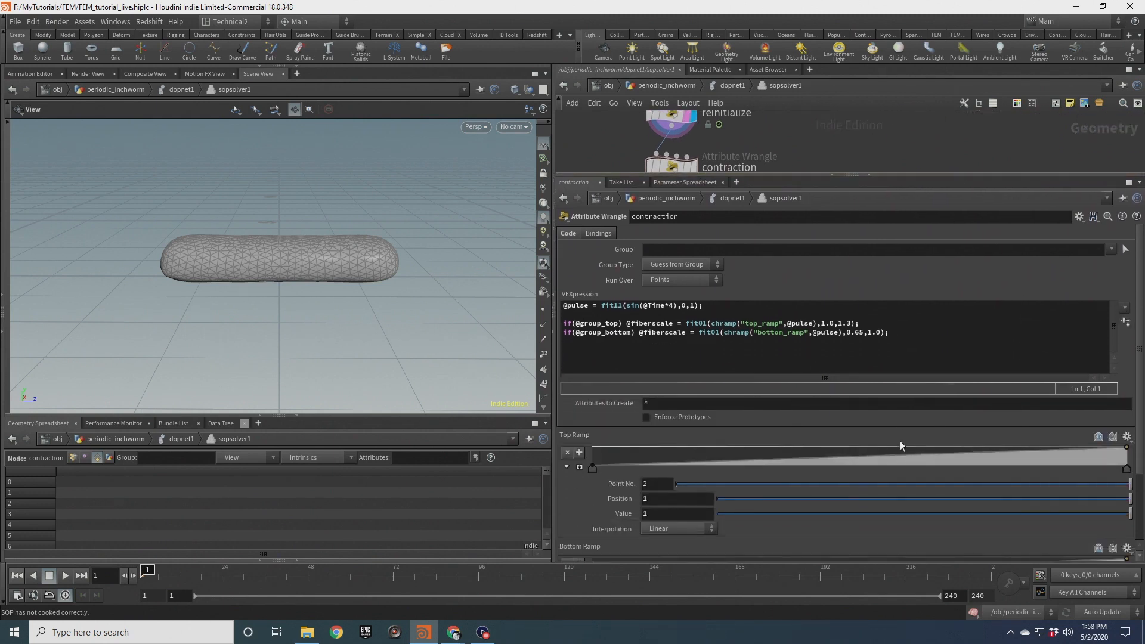
scroll(922, 410, "down", 2)
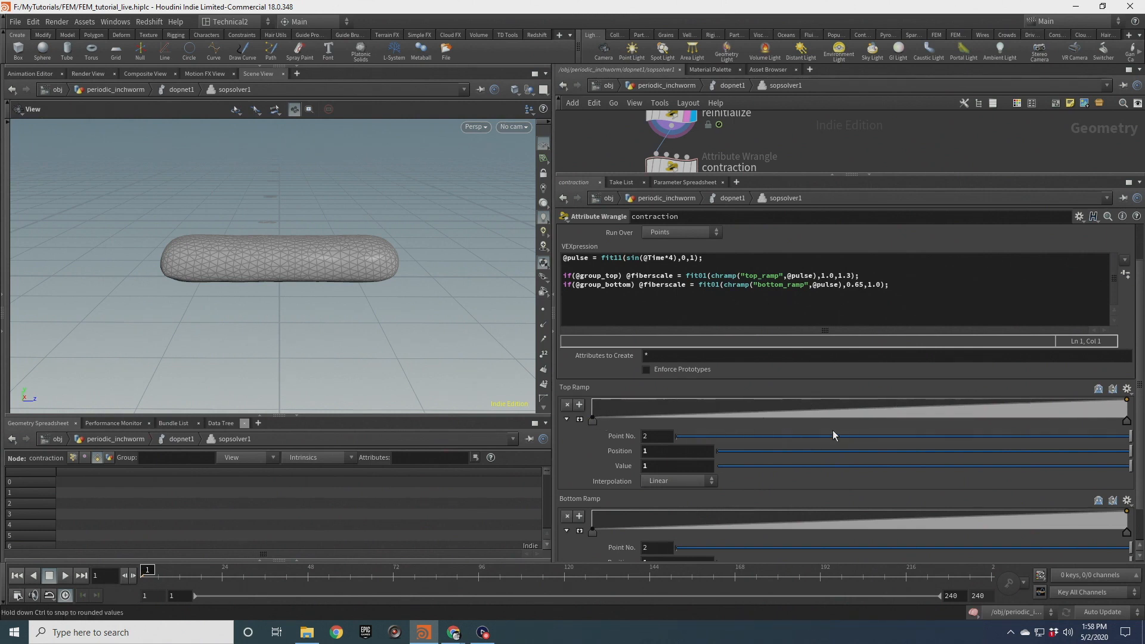
left_click(592, 422)
left_click(696, 482)
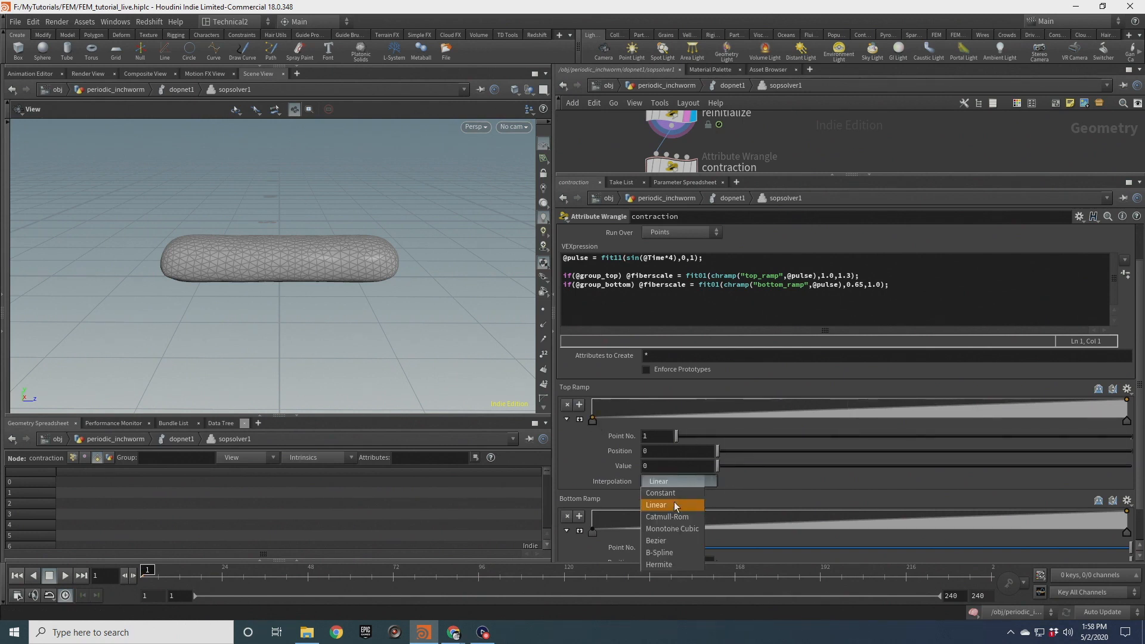
left_click(689, 529)
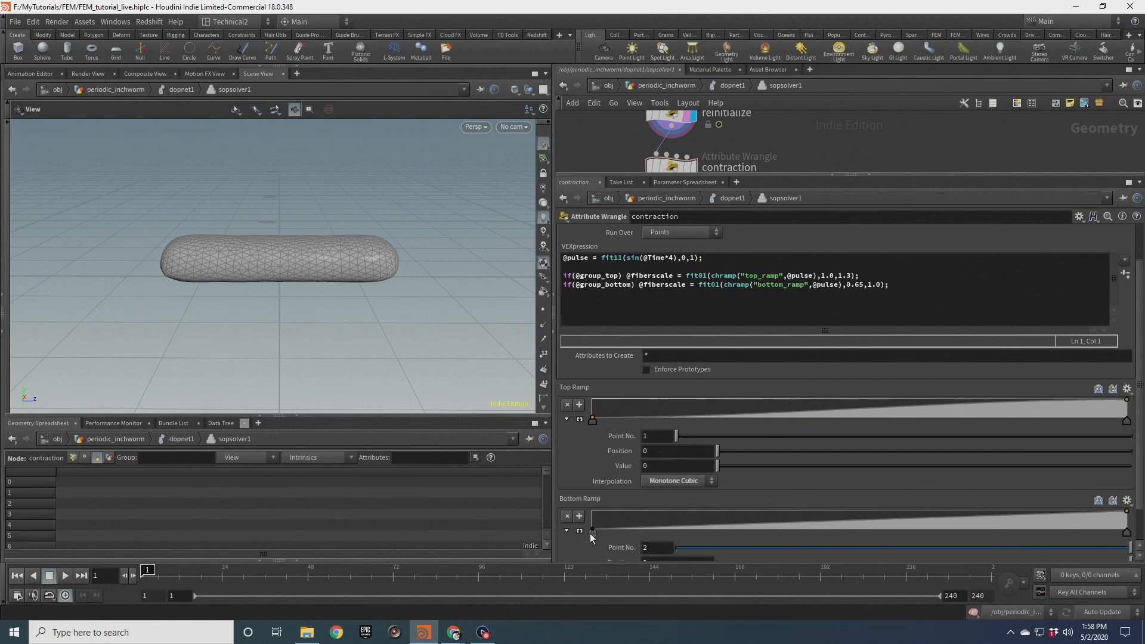
Set the Bottom Ramp interpolation to Monotone Cubic and reverse it to fall from 1 to 0
scroll(603, 542, "down", 2)
left_click(675, 552)
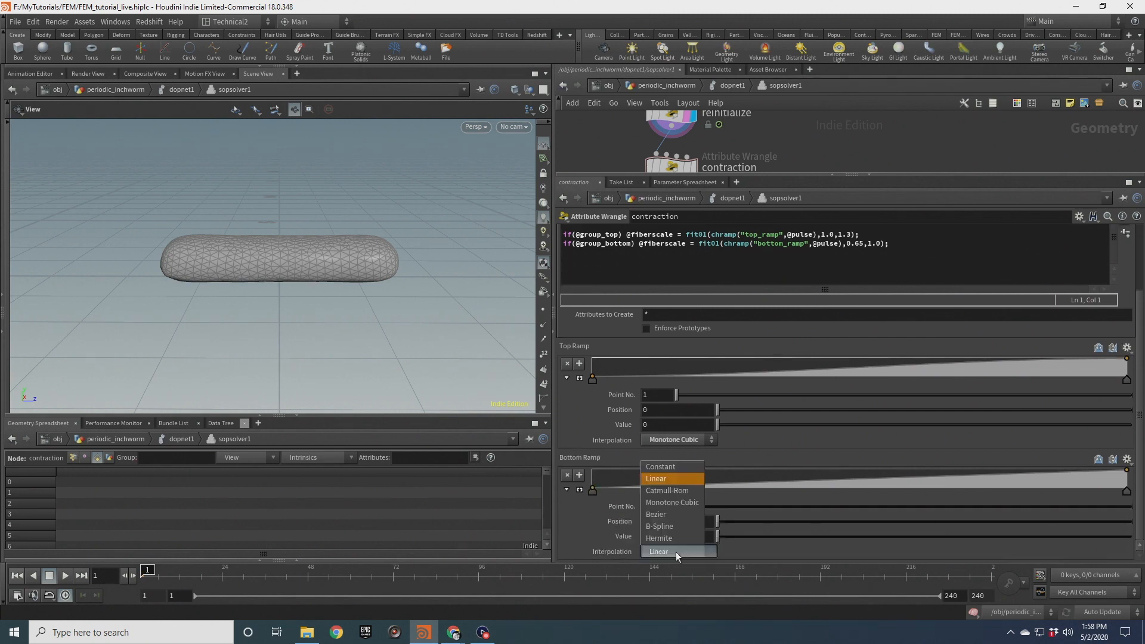
left_click(684, 503)
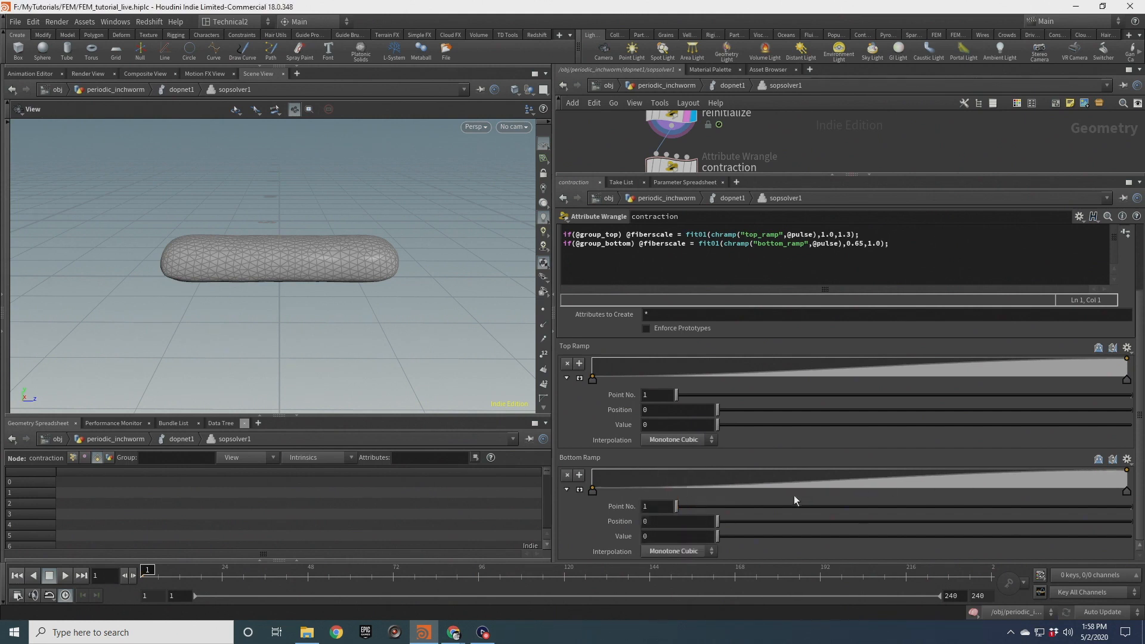
mouse_move(593, 489)
left_mouse_down()
mouse_move(839, 456)
mouse_move(1127, 471)
mouse_move(1127, 501)
mouse_move(1127, 473)
mouse_move(593, 470)
left_mouse_up()
left_click(1127, 471)
left_click_drag(1128, 475, 1127, 490)
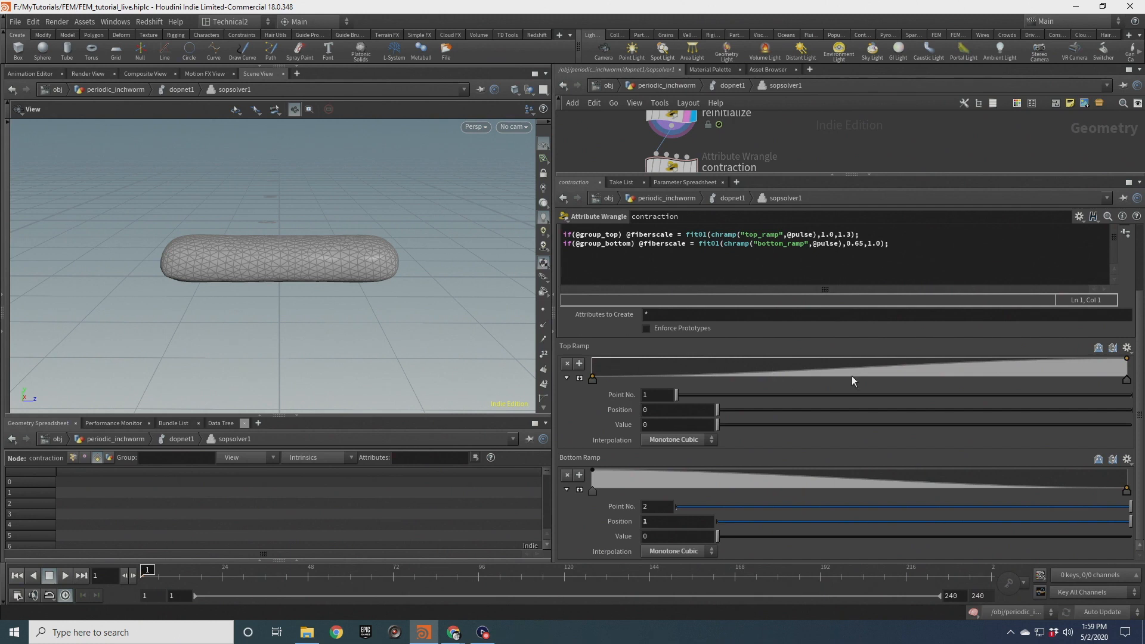
Add two points to the Top Ramp and set the later point to position 0.55 and value 0.8
left_click(824, 375)
left_click(872, 368)
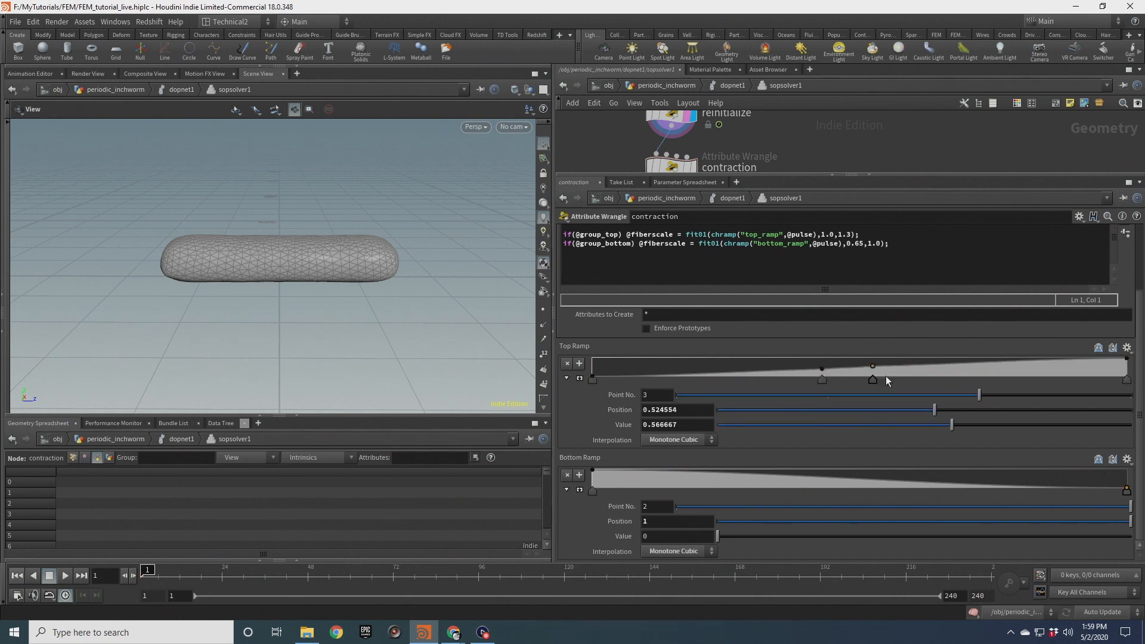
left_click_drag(683, 412, 656, 411)
type("55")
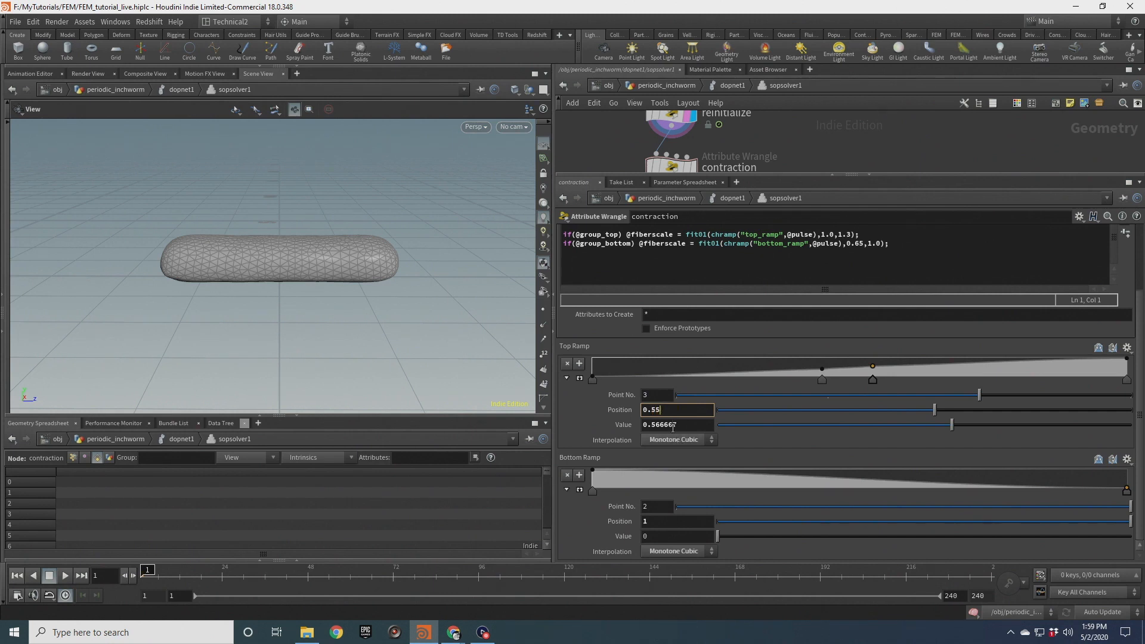
mouse_move(679, 425)
left_mouse_down()
mouse_move(656, 426)
mouse_move(683, 429)
left_mouse_up()
type("8")
key("Return")
Set the other new Top Ramp point to position 0.45 and value 0.2
left_click(822, 381)
left_click_drag(684, 409, 652, 410)
type("45")
key("Return")
left_click(658, 426)
type("0.2")
key("Return")
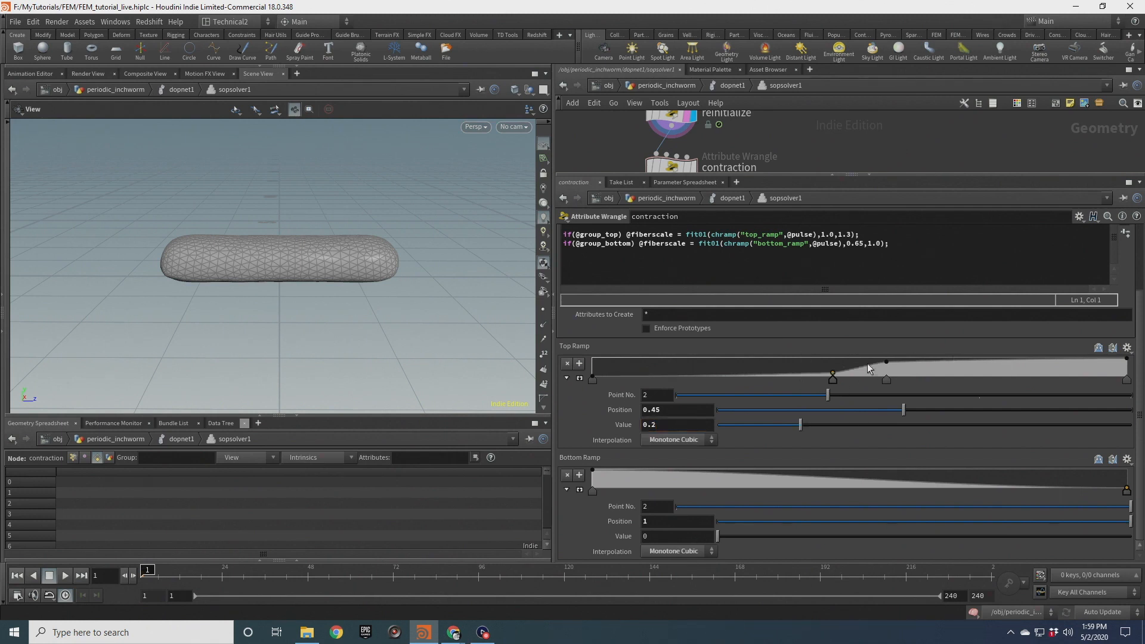
Add two points to the Bottom Ramp and set the earlier point to position 0.45 and value 0.8
left_click(807, 474)
left_click(889, 482)
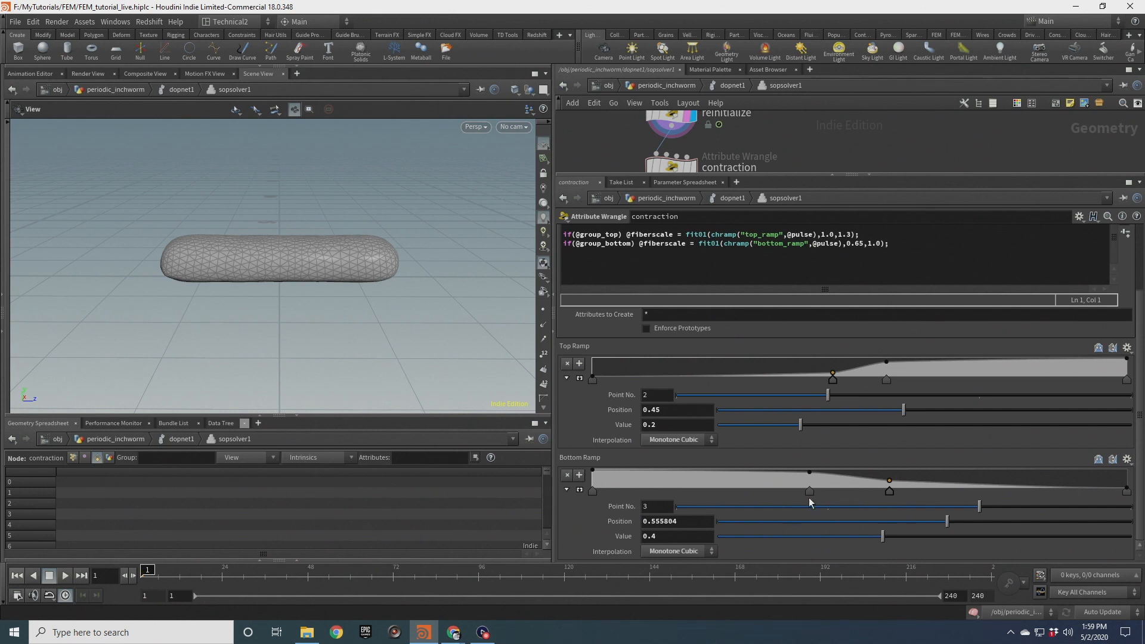
left_click(809, 490)
left_click_drag(657, 525, 655, 525)
type("5")
key("Tab")
type(".8")
key("Return")
Set the other new Bottom Ramp point to position 0.55 and value 0.2
left_click(890, 491)
key("BackSpace")
key("Tab")
type("0.2")
key("Return")
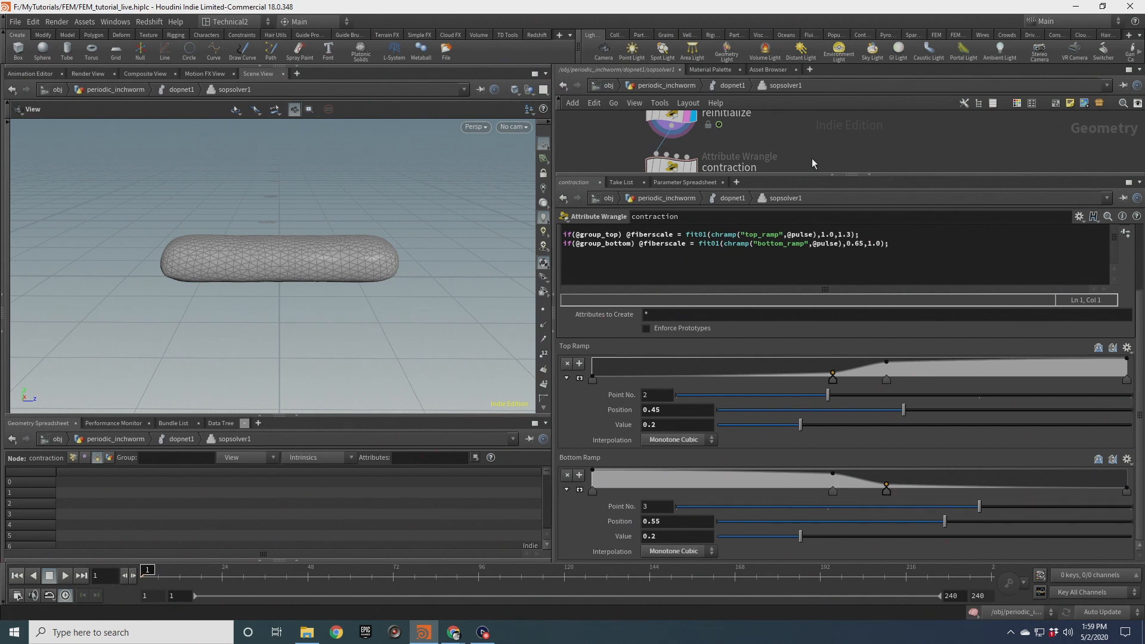
Return to the DOP network level and save the scene file
left_click_drag(815, 175, 814, 360)
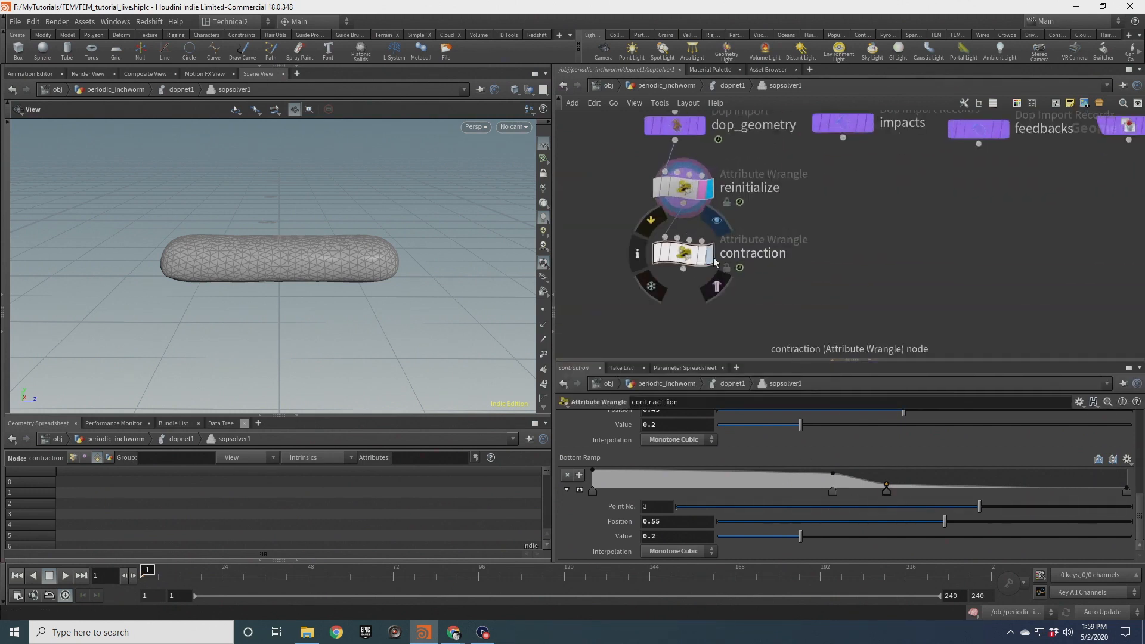
key("u")
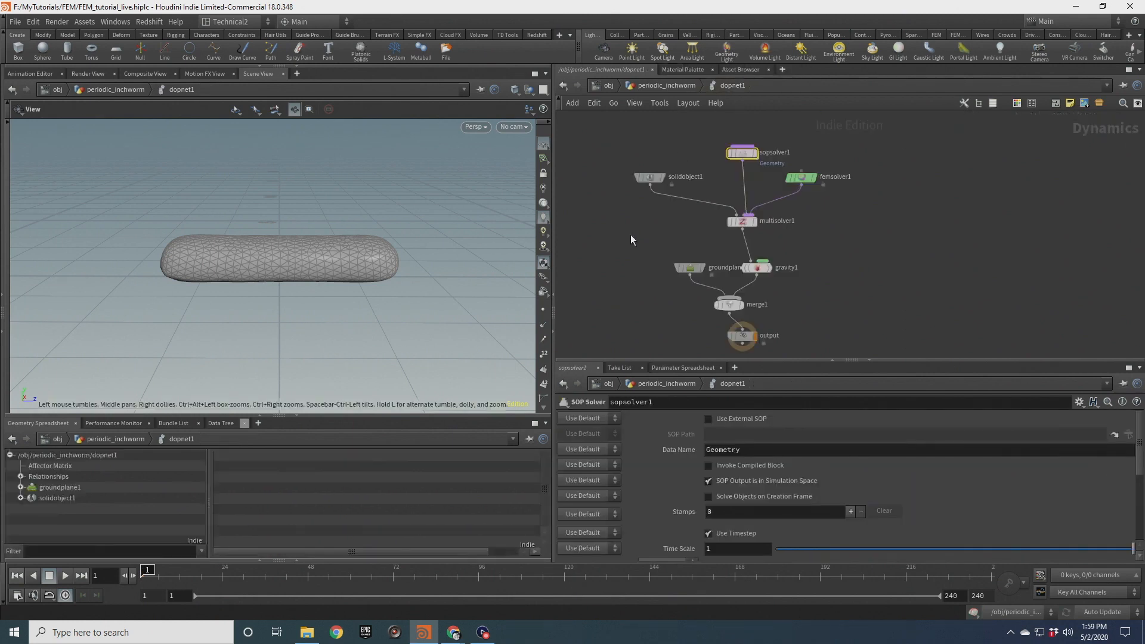
key("ctrl+s")
Play the simulation to preview the inchworm's pulsing motion
left_click_drag(332, 264, 294, 309)
scroll(307, 263, "up", 3)
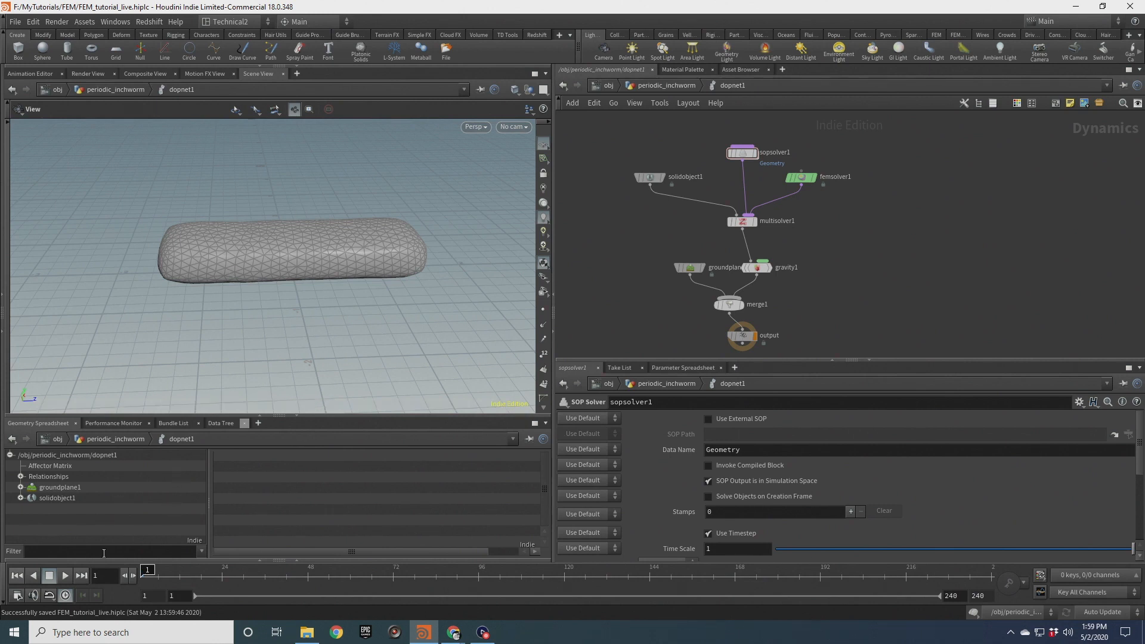
left_click(60, 575)
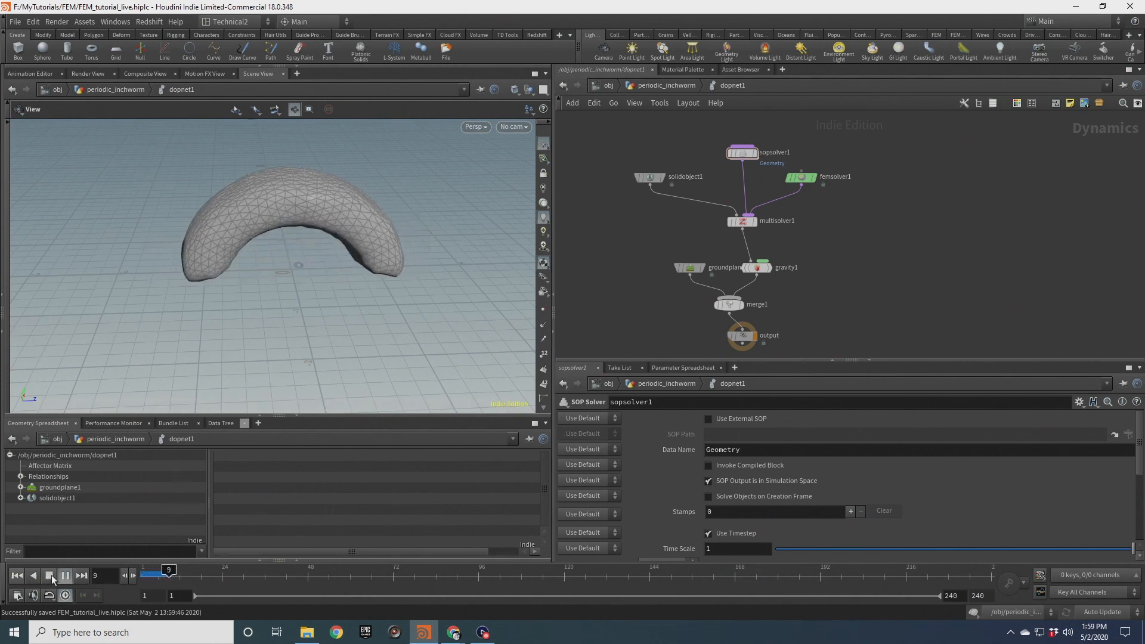
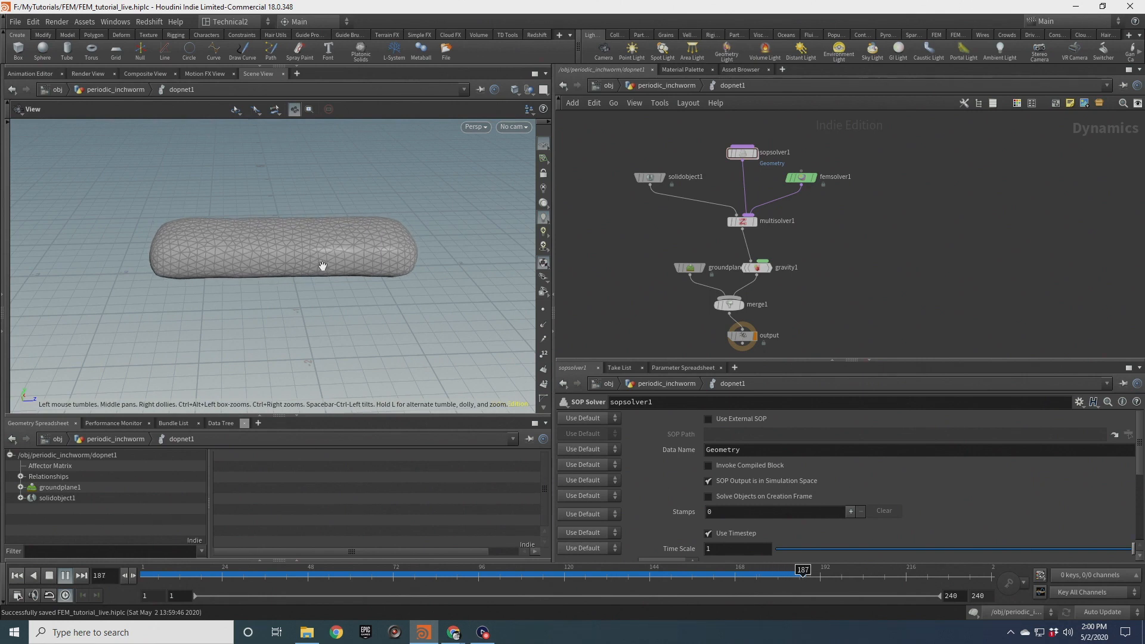
Play the simulation and orbit the viewport to examine the inchworm's pulsing motion
left_click(45, 576)
scroll(333, 275, "up", 4)
left_click_drag(324, 278, 327, 257)
scroll(329, 256, "down", 3)
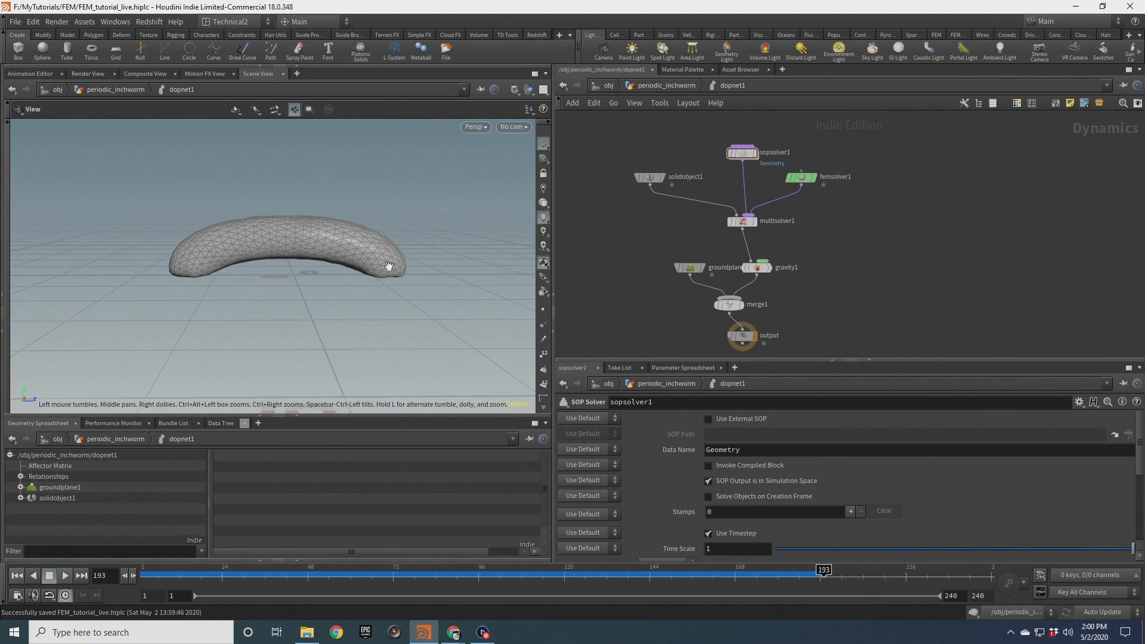
left_click_drag(357, 276, 387, 281)
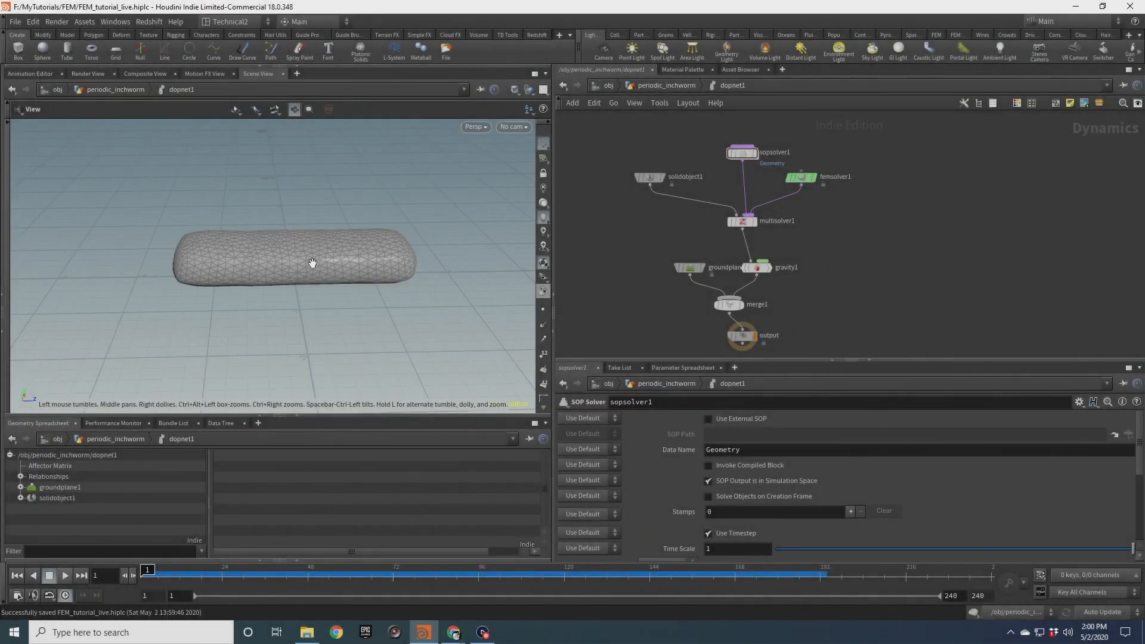
Select the FEM solid object node and review its Deformation parameters
left_click_drag(313, 263, 370, 282)
left_click_drag(651, 187, 678, 204)
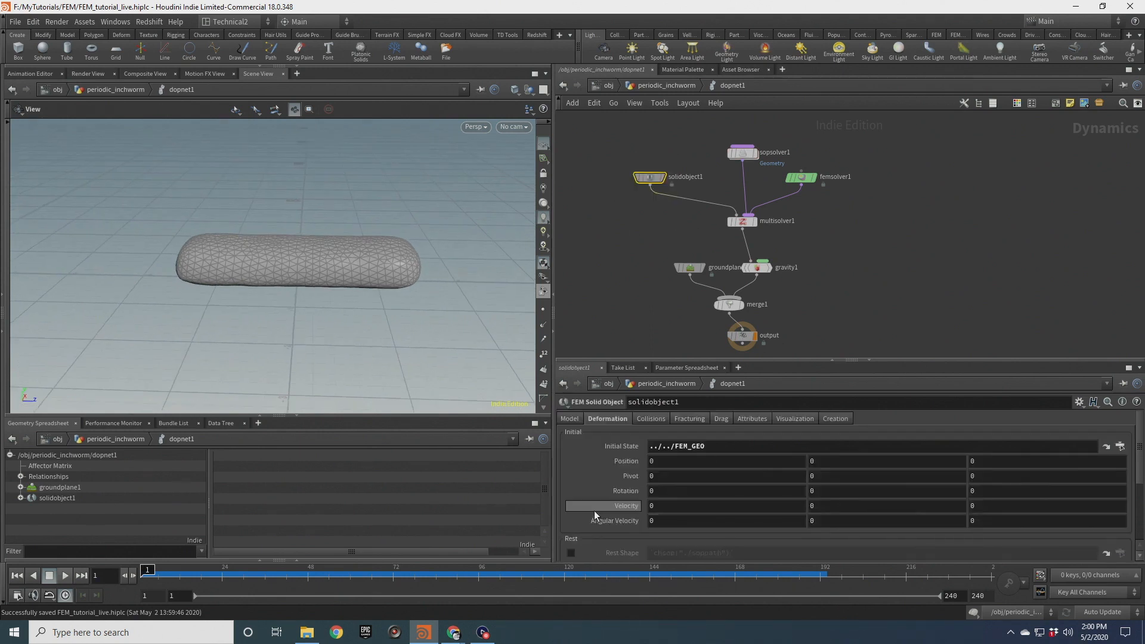
scroll(603, 506, "down", 4)
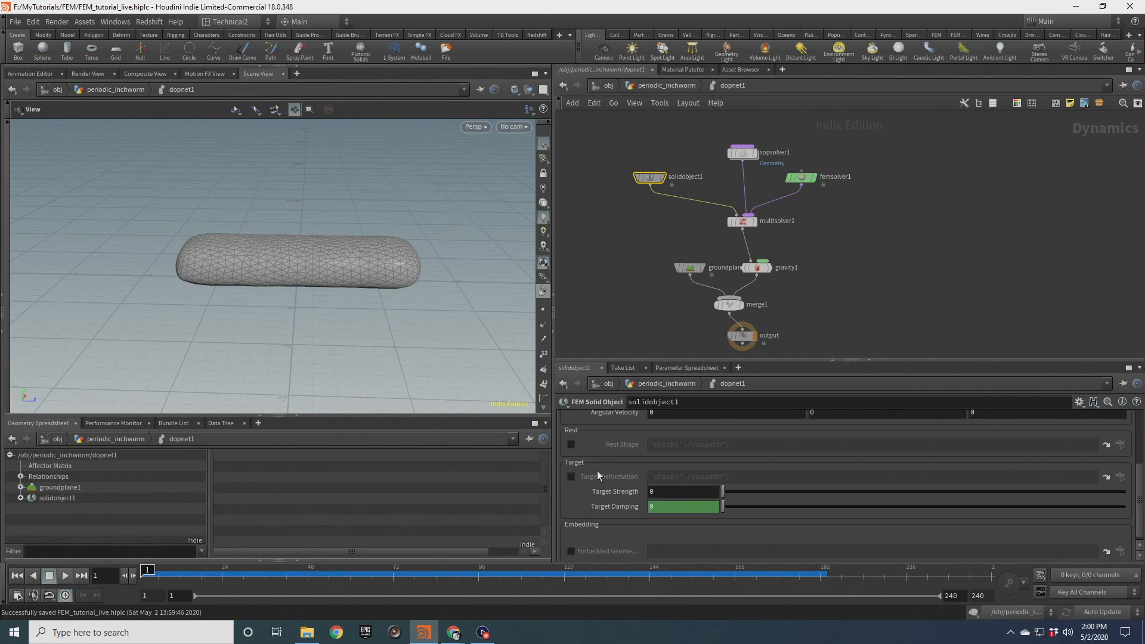
Orbit the viewport to examine the worm geometry from several angles
left_click_drag(516, 350, 384, 290)
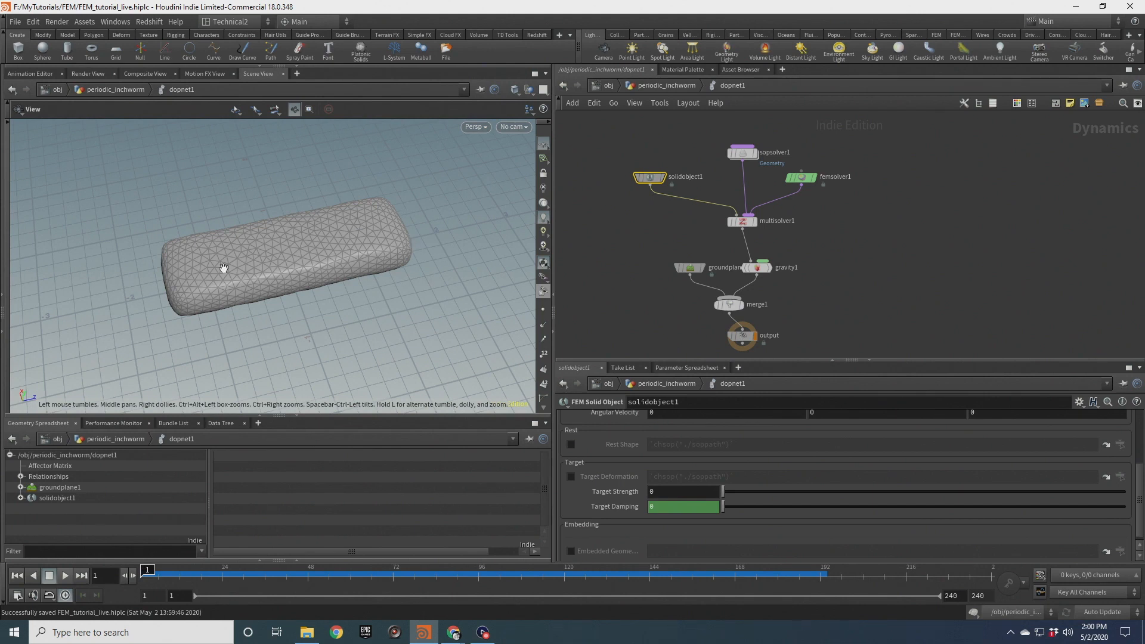
left_click_drag(256, 261, 245, 282)
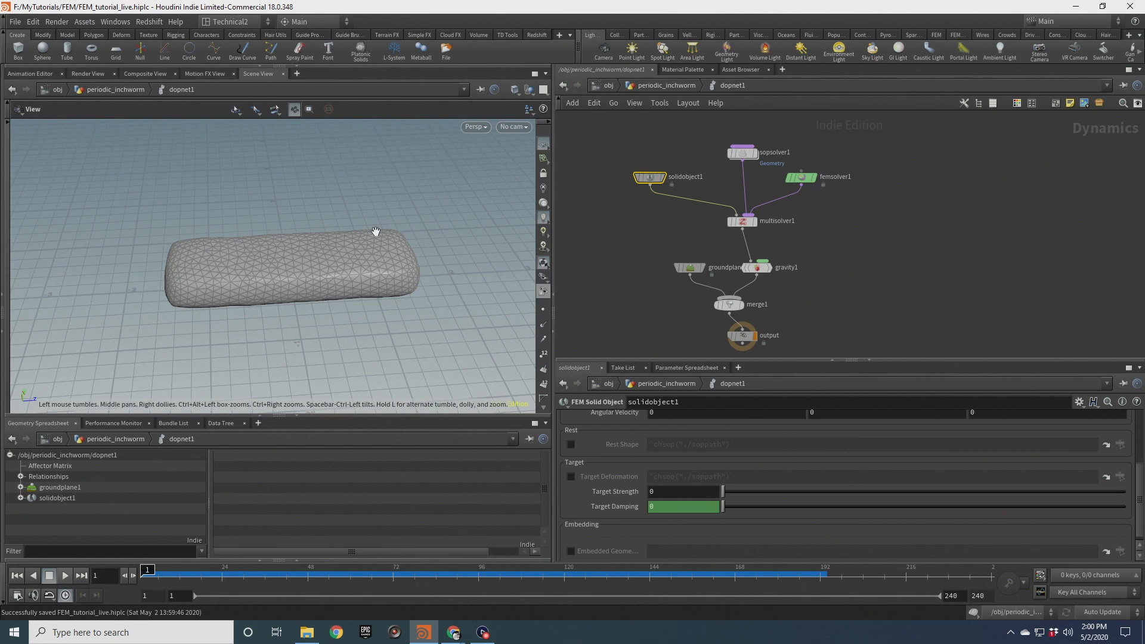
left_click_drag(307, 287, 332, 258)
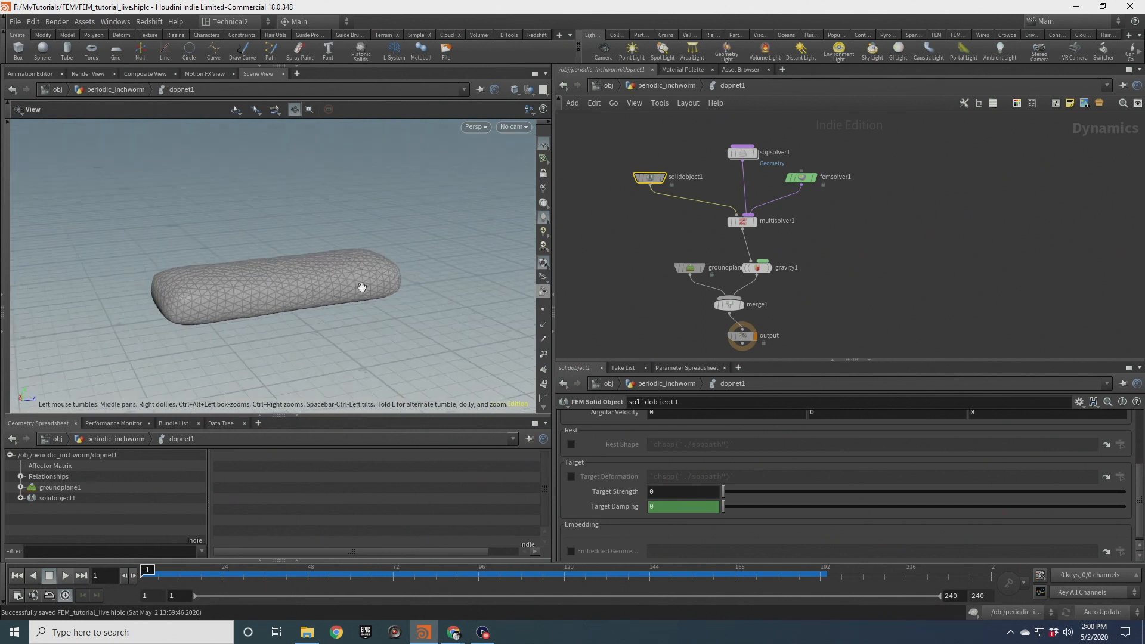
mouse_move(340, 275)
left_mouse_down()
mouse_move(287, 263)
mouse_move(309, 296)
mouse_move(386, 235)
mouse_move(362, 275)
left_mouse_up()
left_click_drag(271, 299, 227, 285)
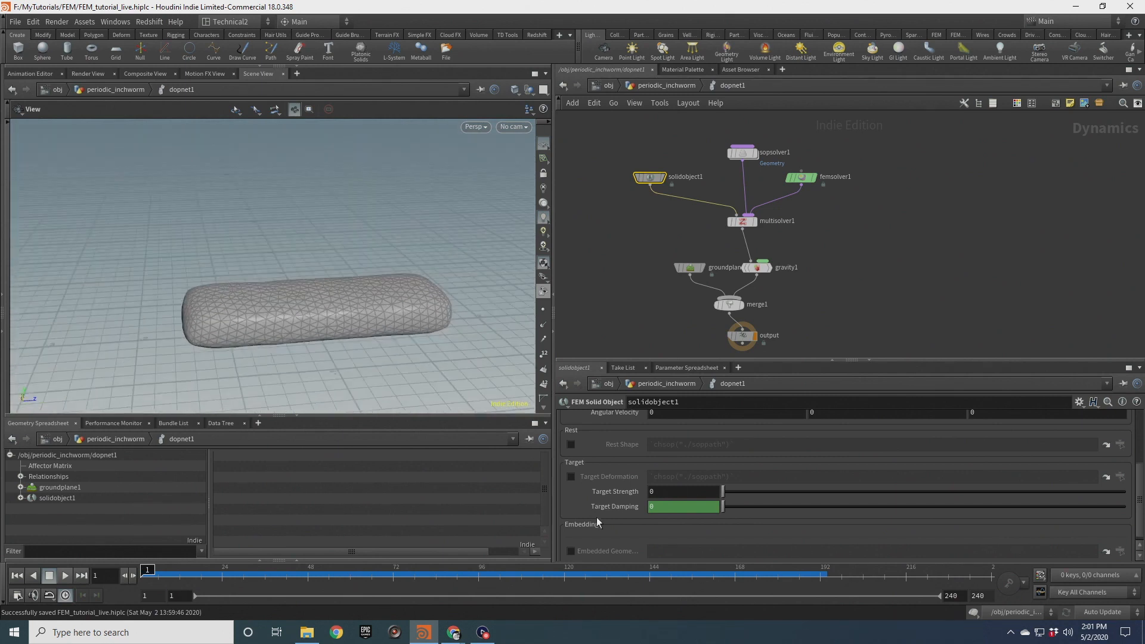
left_click_drag(383, 327, 389, 315)
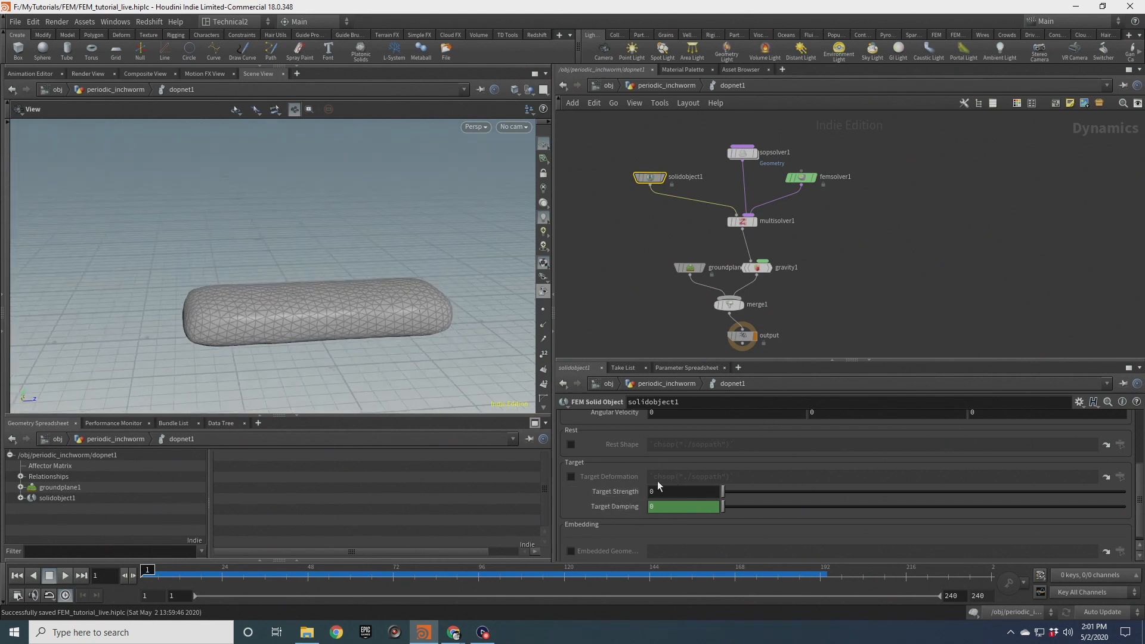
left_click_drag(378, 324, 349, 292)
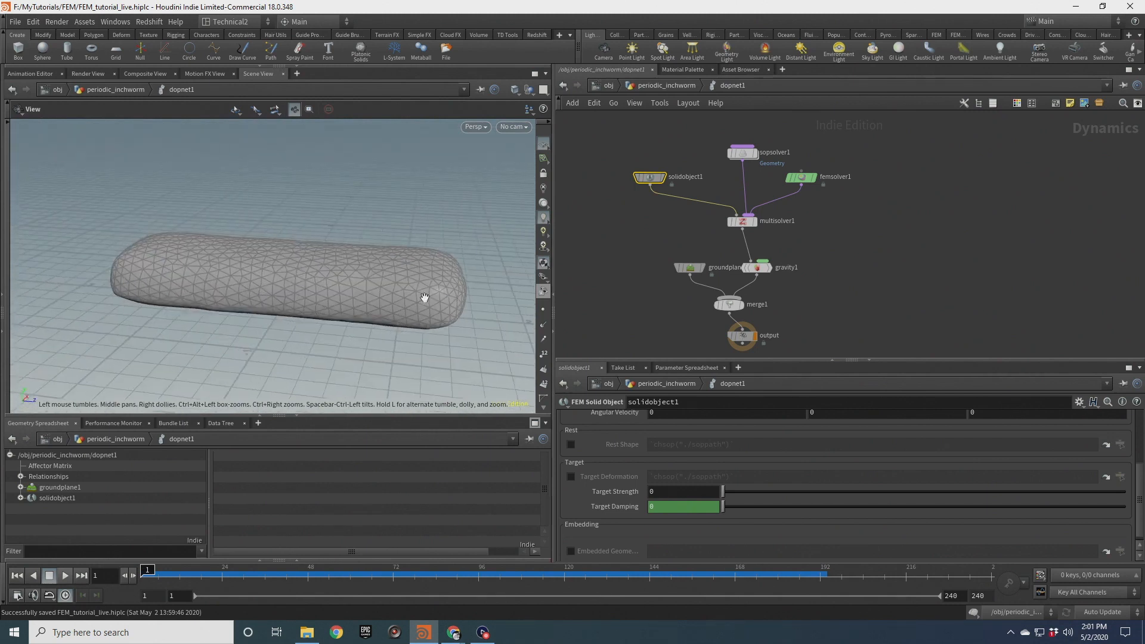
left_click_drag(461, 304, 375, 238)
left_click_drag(404, 333, 443, 345)
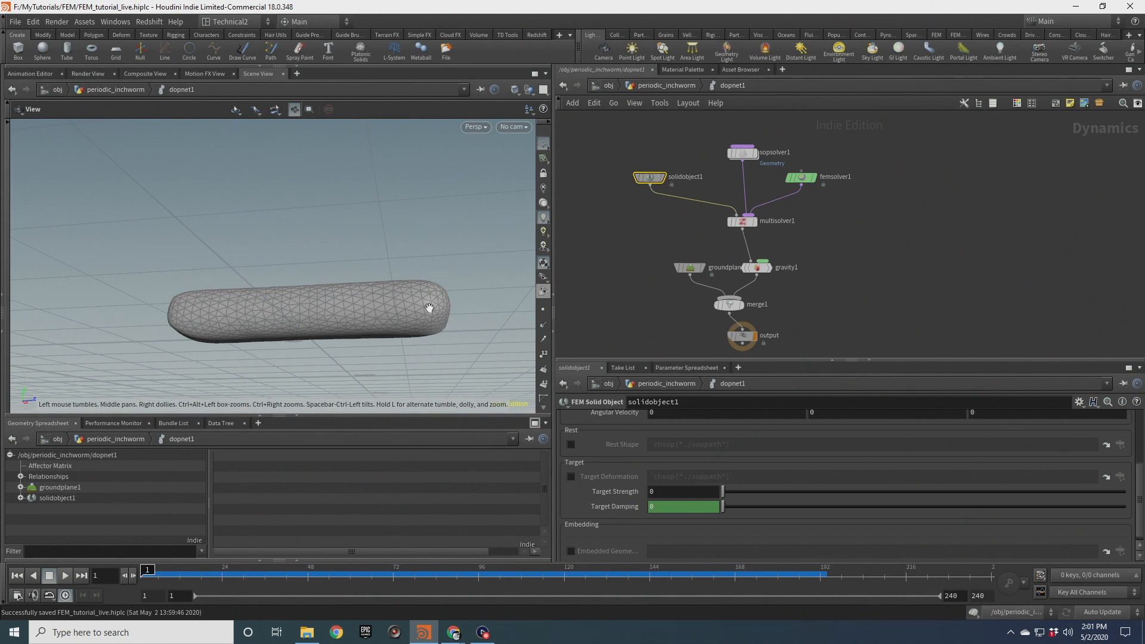
left_click_drag(424, 314, 528, 326)
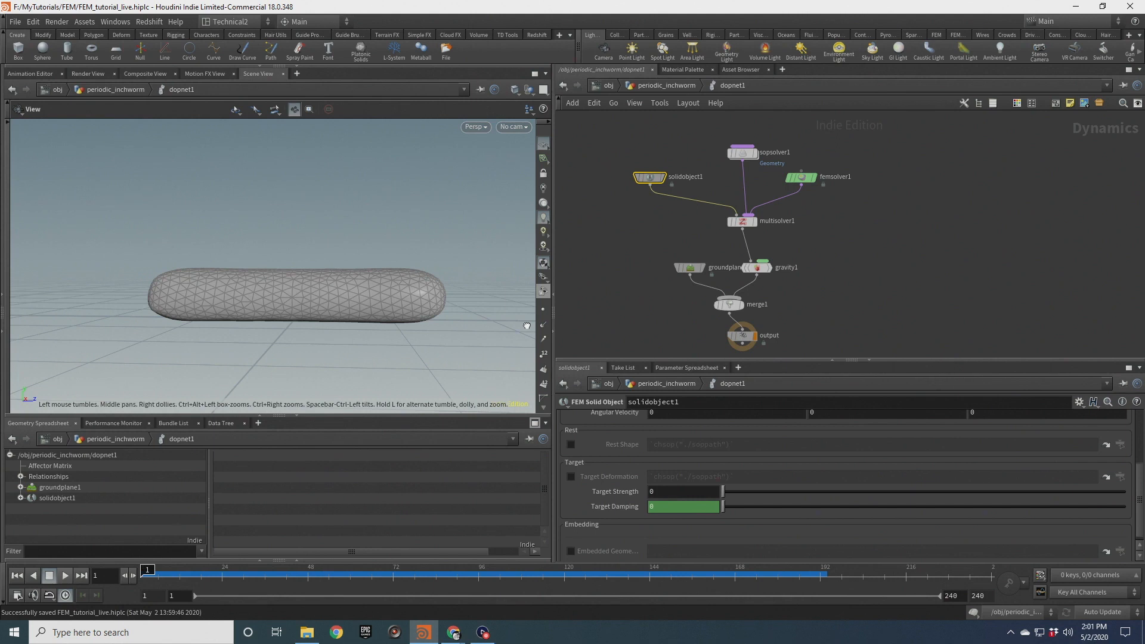
left_click_drag(434, 290, 416, 328)
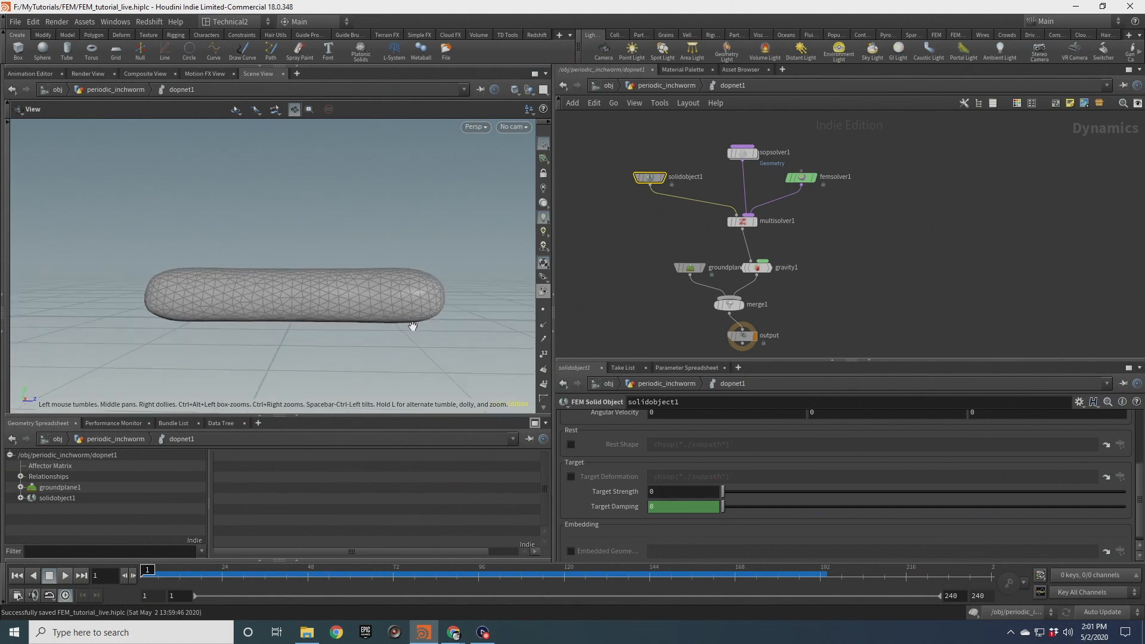
mouse_move(418, 305)
left_mouse_down()
mouse_move(413, 313)
mouse_move(396, 289)
mouse_move(415, 322)
left_mouse_up()
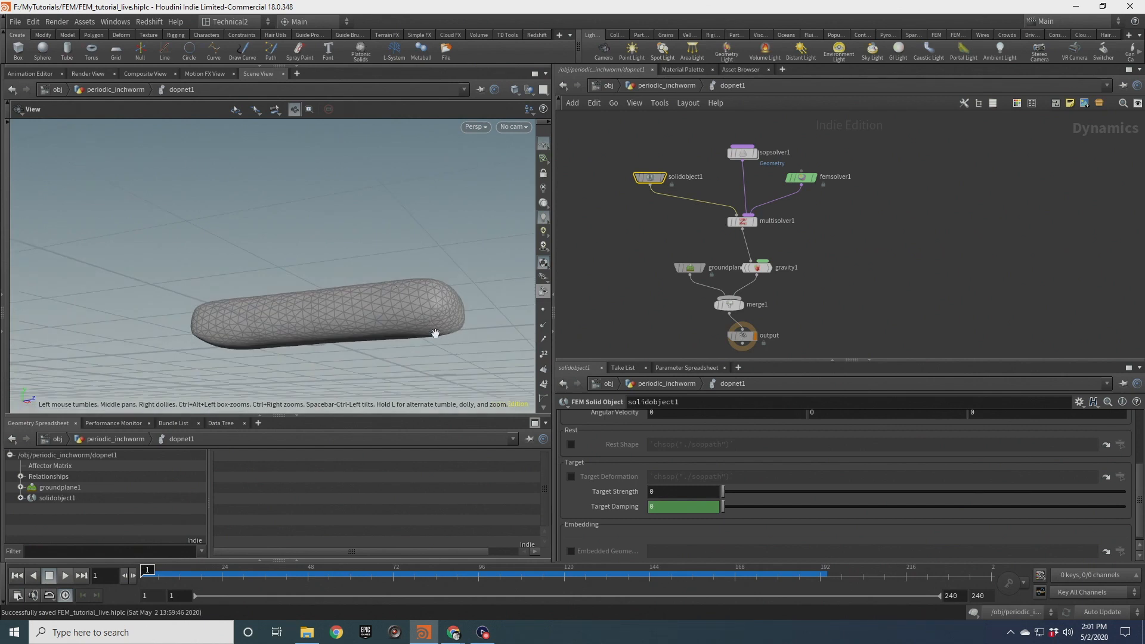
left_click_drag(441, 333, 401, 310)
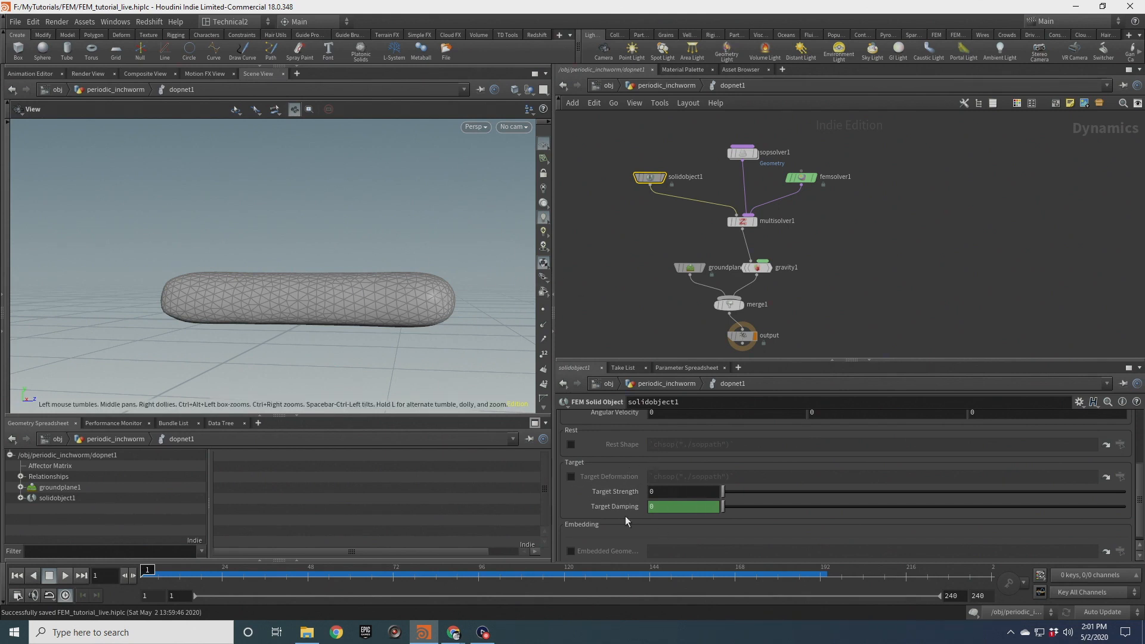
left_click_drag(387, 322, 404, 351)
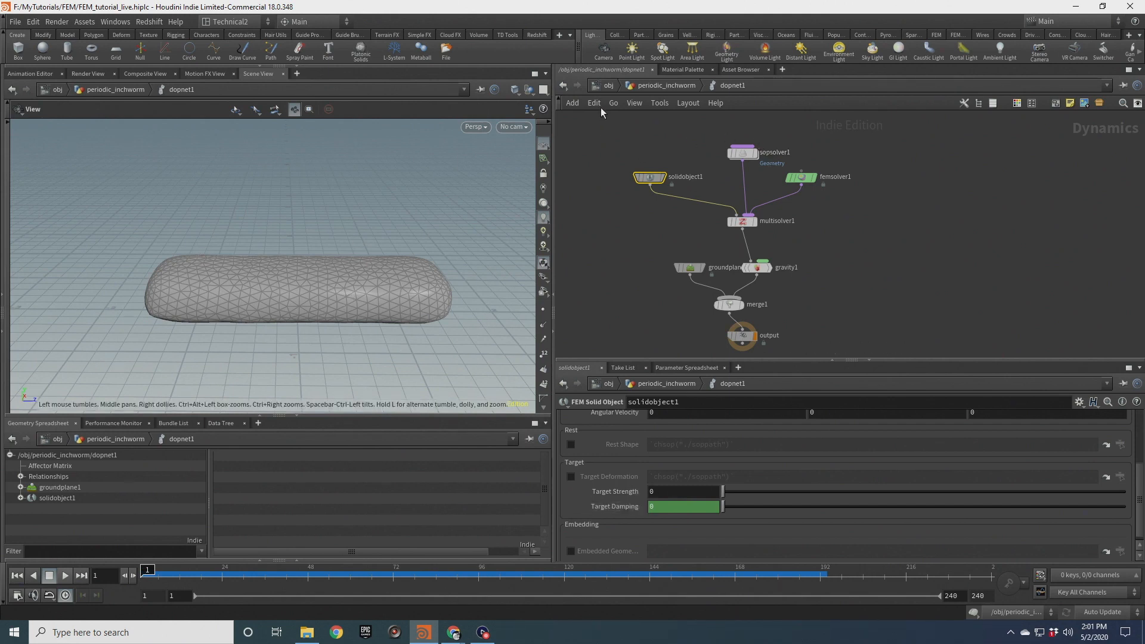
Go up to the periodic_inchworm object level and move the FEM_GEO null down to make room below setup_fibres
left_click(650, 85)
left_click_drag(415, 256, 376, 266)
scroll(846, 188, "down", 3)
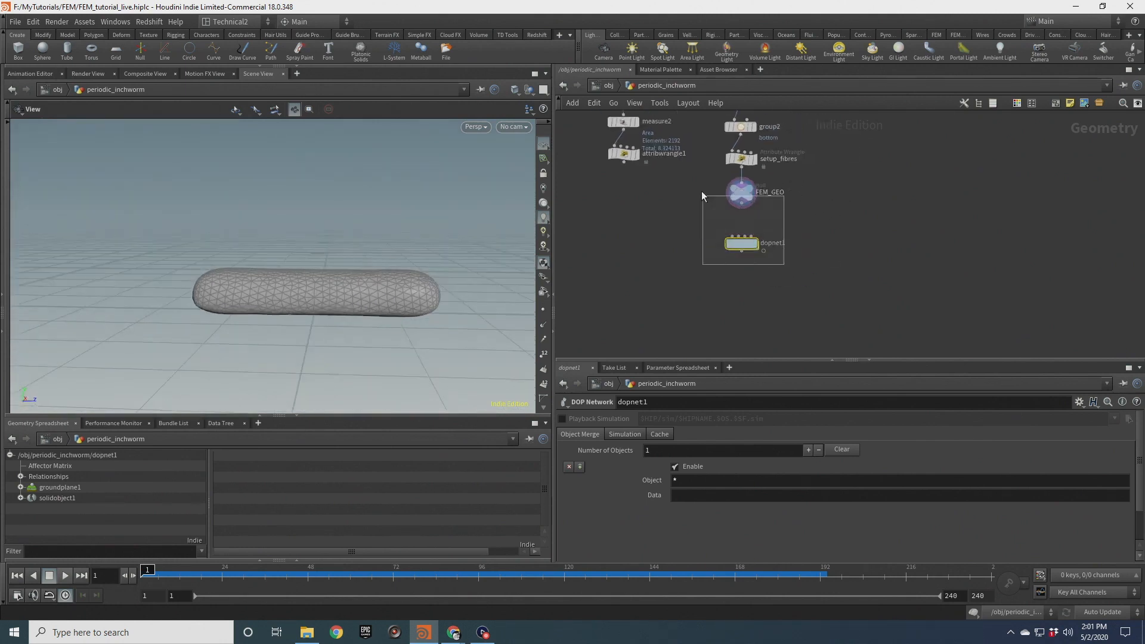
left_click(746, 193, "shift")
left_click_drag(748, 195, 748, 294)
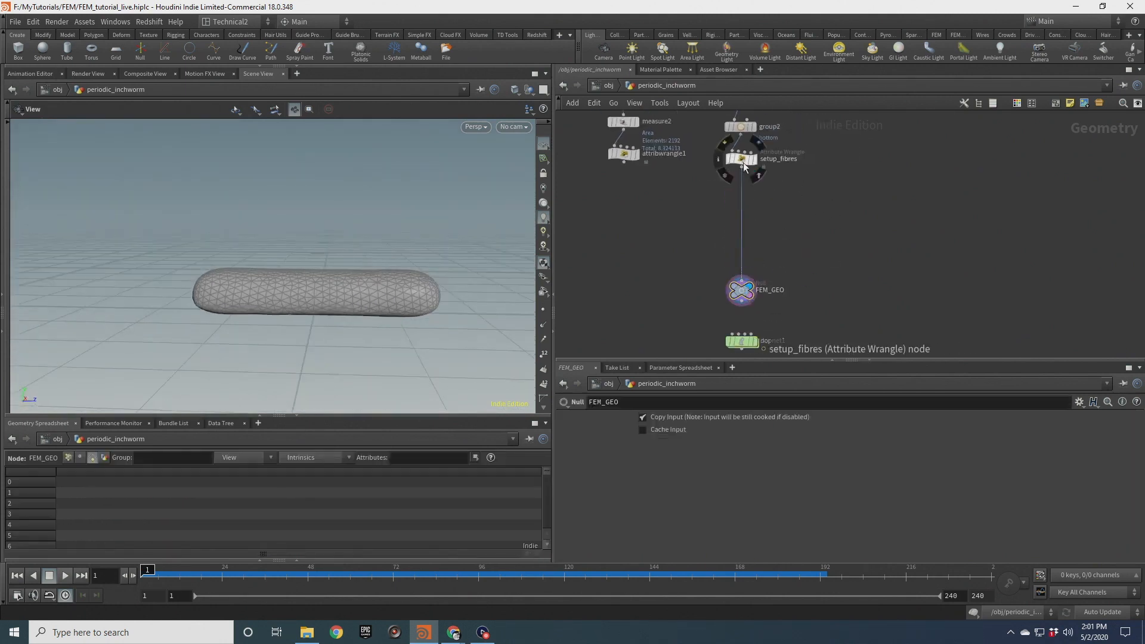
scroll(756, 184, "up", 2)
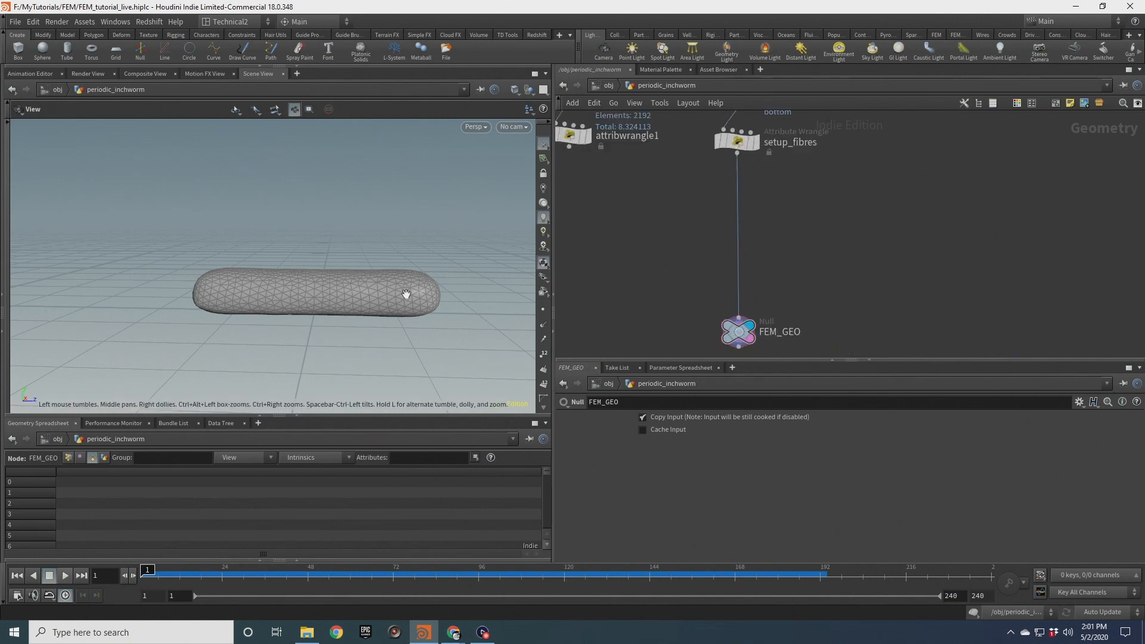
Add a Group Create node and wire it between setup_fibres and FEM_GEO
key("Tab")
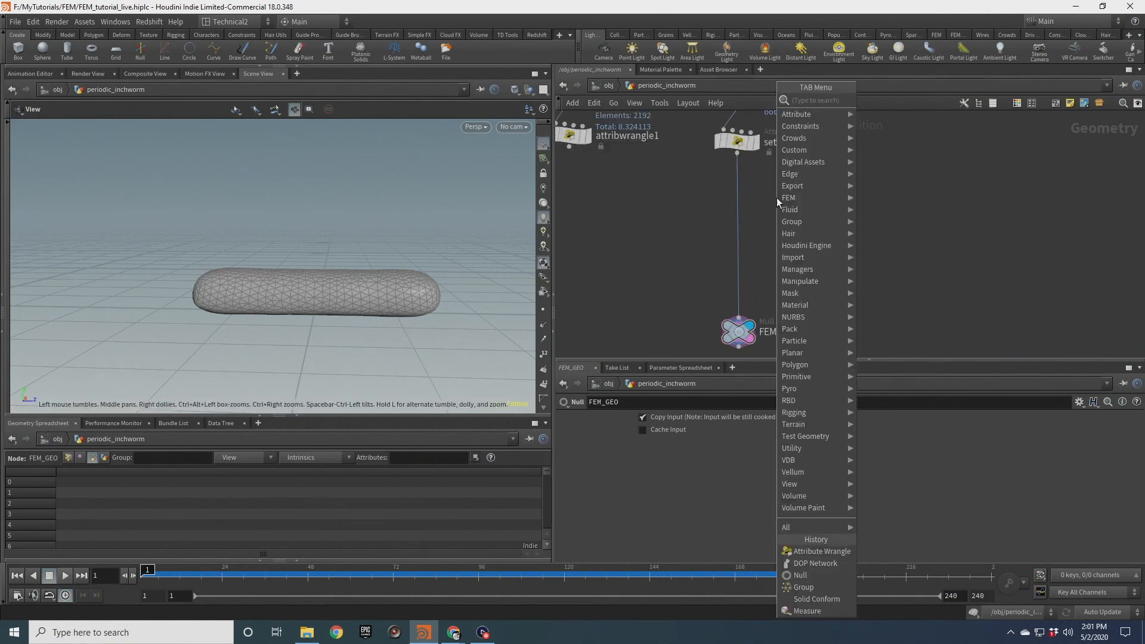
type("wra")
key("Return")
left_click(777, 198)
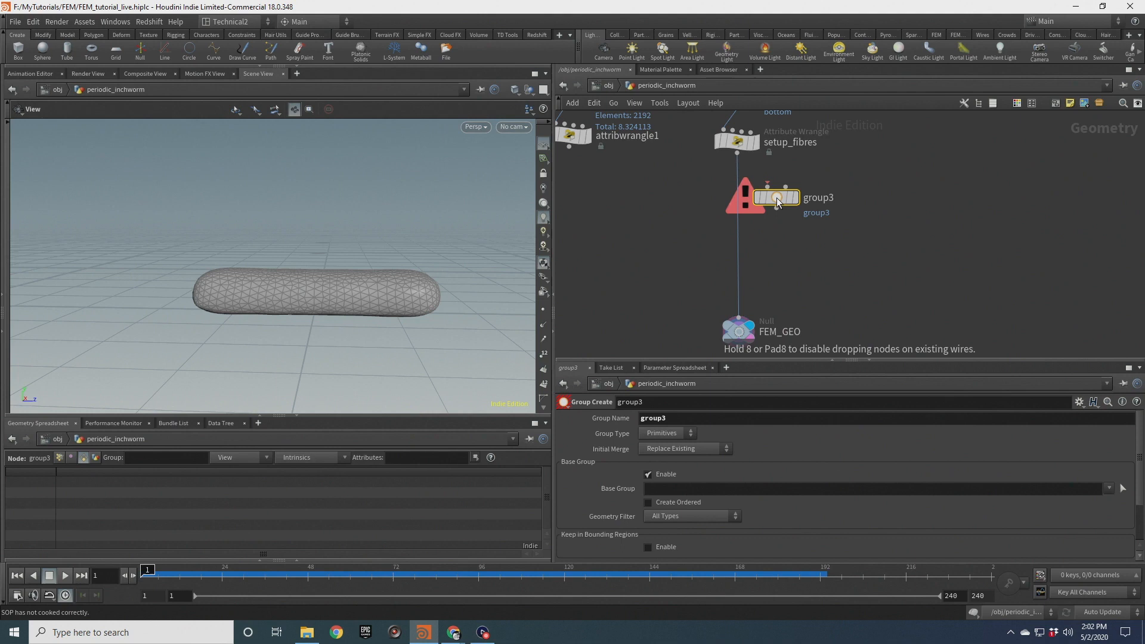
left_click_drag(767, 187, 737, 156)
Name the new group front and set its Group Type to Points
double_click(678, 419)
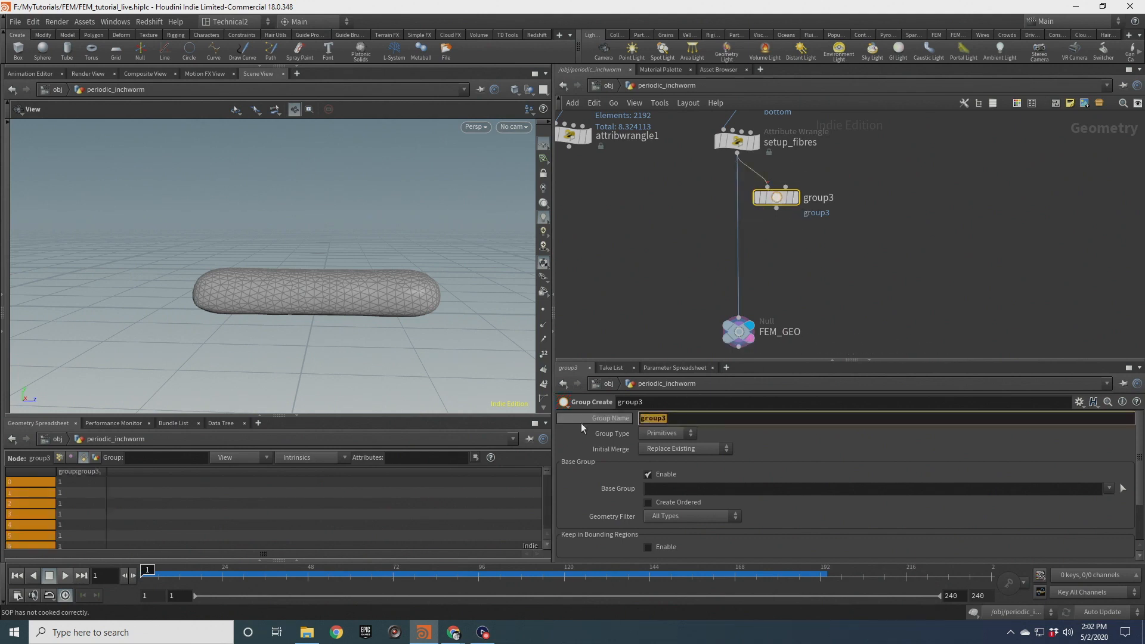
type("front")
key("Return")
left_click(668, 433)
left_click(668, 449)
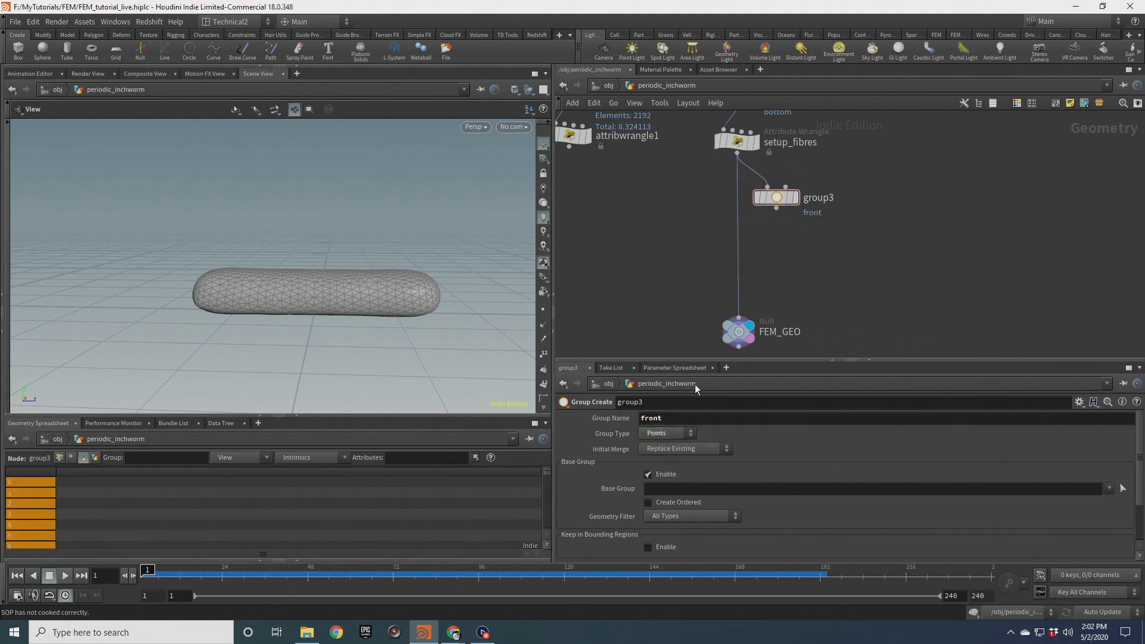
Display the front group node and enable Keep in Bounding Regions with a bounding box
left_click(795, 198)
scroll(631, 320, "down", 2)
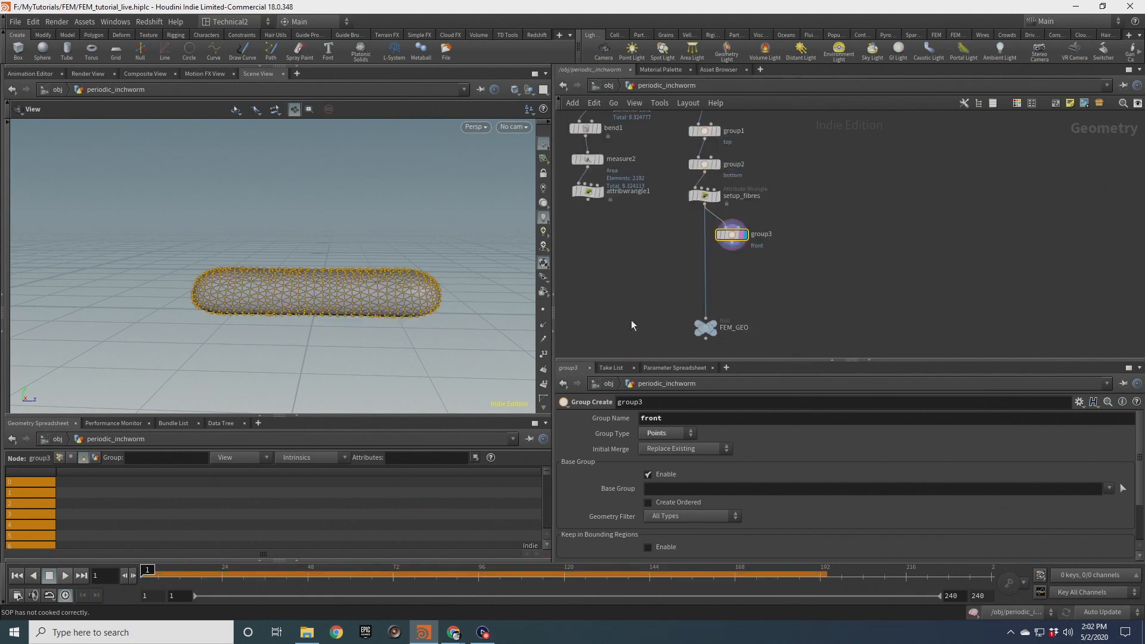
scroll(623, 510, "down", 1)
left_click(648, 493)
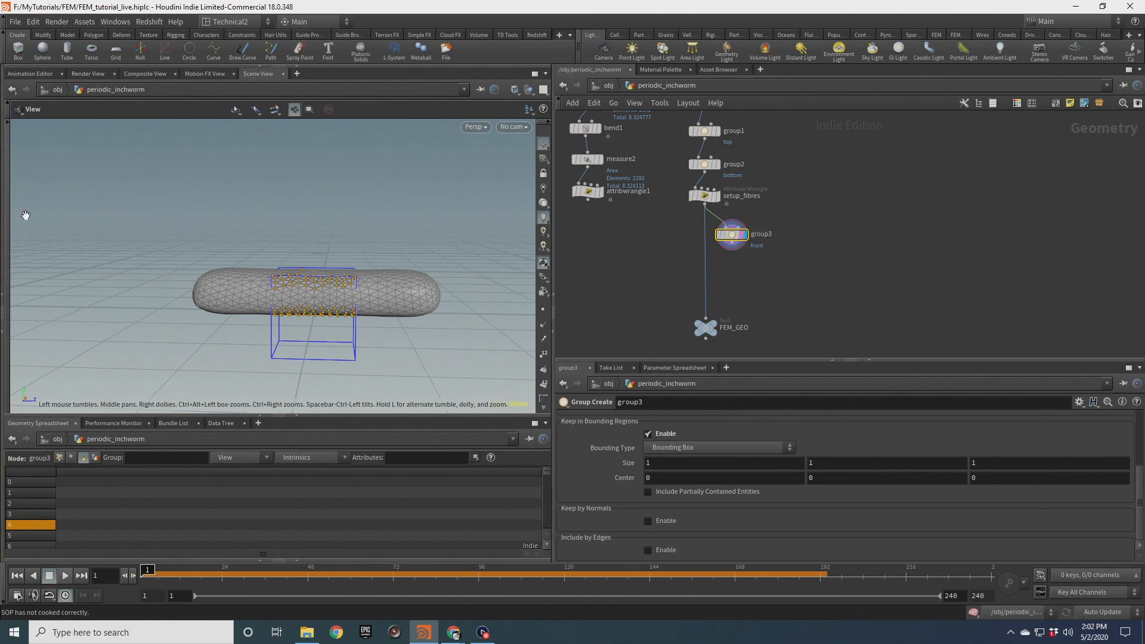
Use the handle to move the bounding box over the worm's front end, about 1.6 × 1 × 1 at z about 1.52
left_click(7, 253)
left_click(14, 296)
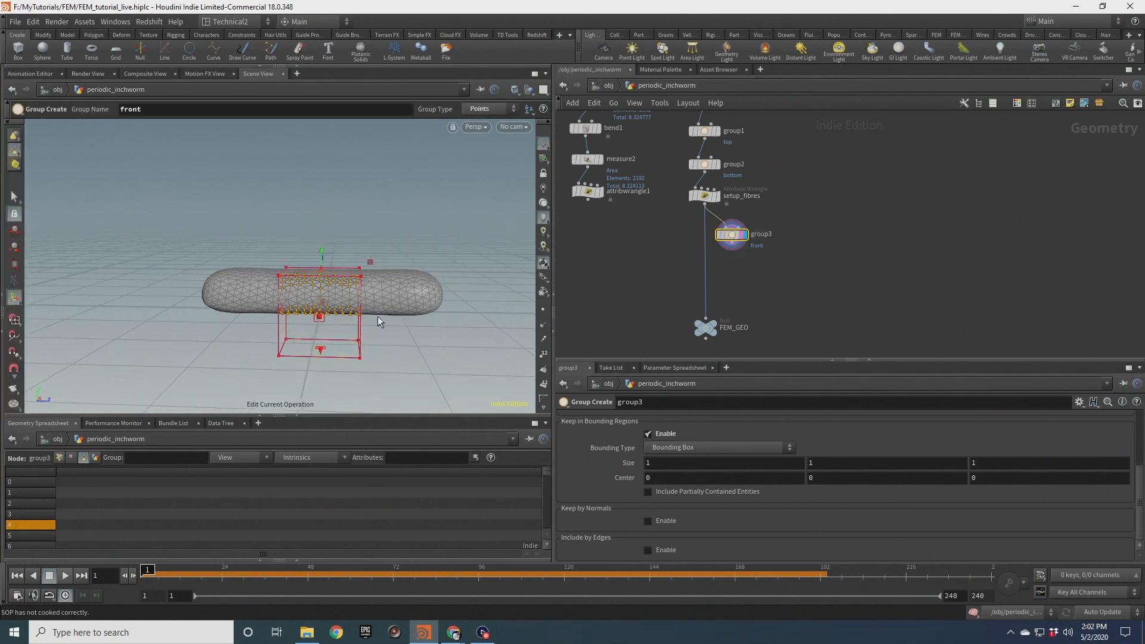
left_click_drag(377, 310, 332, 351)
key("Escape")
key("space")
left_click_drag(444, 379, 476, 388)
left_click_drag(394, 388, 458, 250, "alt")
left_click_drag(432, 295, 430, 297, "alt")
left_click_drag(521, 274, 512, 274)
scroll(384, 278, "down", 2, "alt")
scroll(383, 279, "down", 2, "alt")
mouse_move(384, 280)
left_mouse_down("alt")
mouse_move(393, 288)
mouse_move(373, 258)
mouse_move(388, 258)
mouse_move(376, 266)
left_mouse_up("alt")
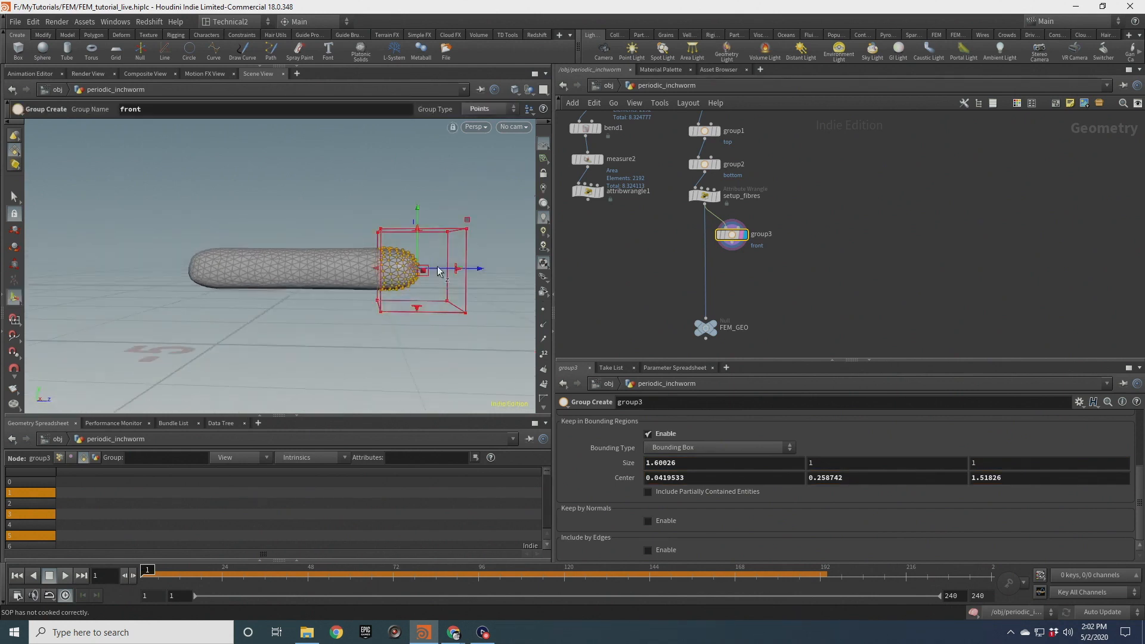
Copy and paste the front group node to create a second group node below it
key("ctrl+c")
key("ctrl+v")
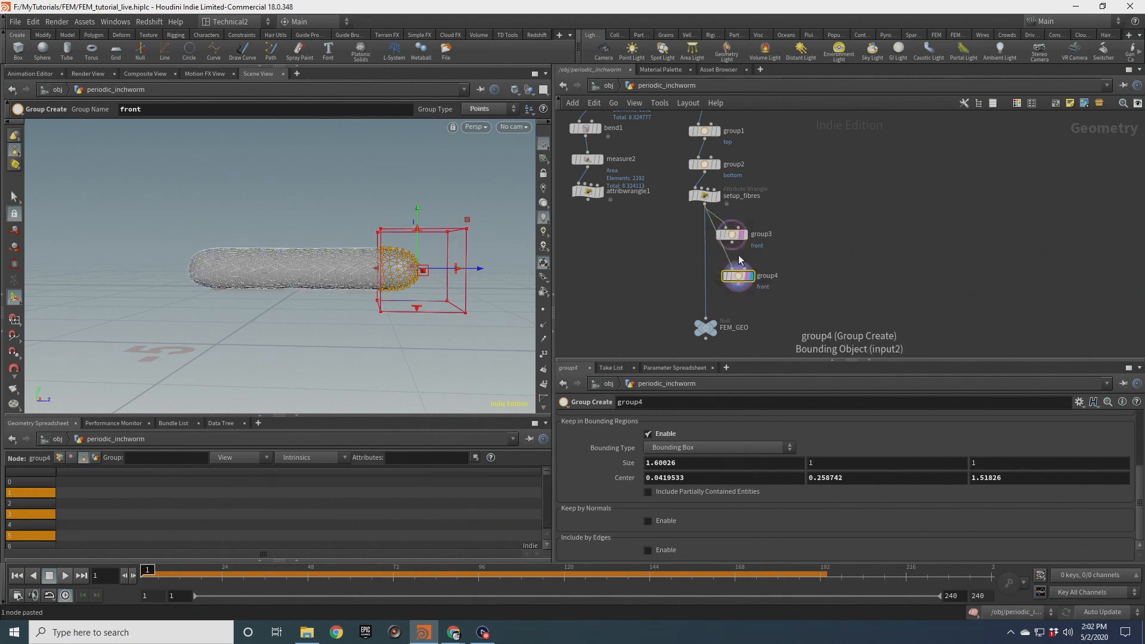
scroll(591, 413, "up", 5)
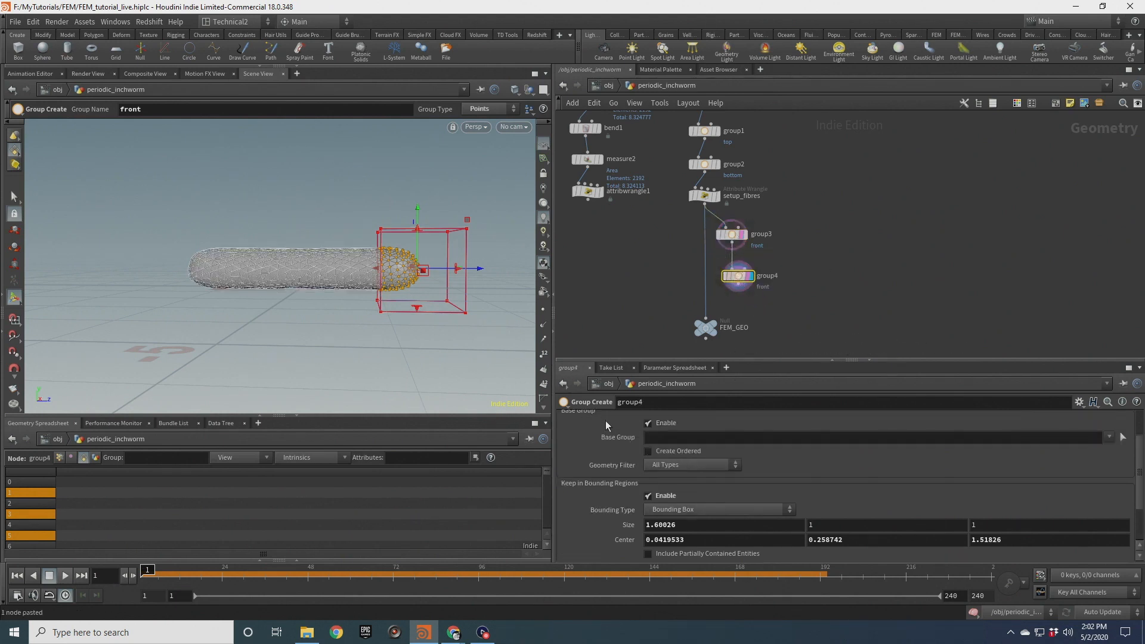
Rename the second group back
double_click(652, 418)
type("back")
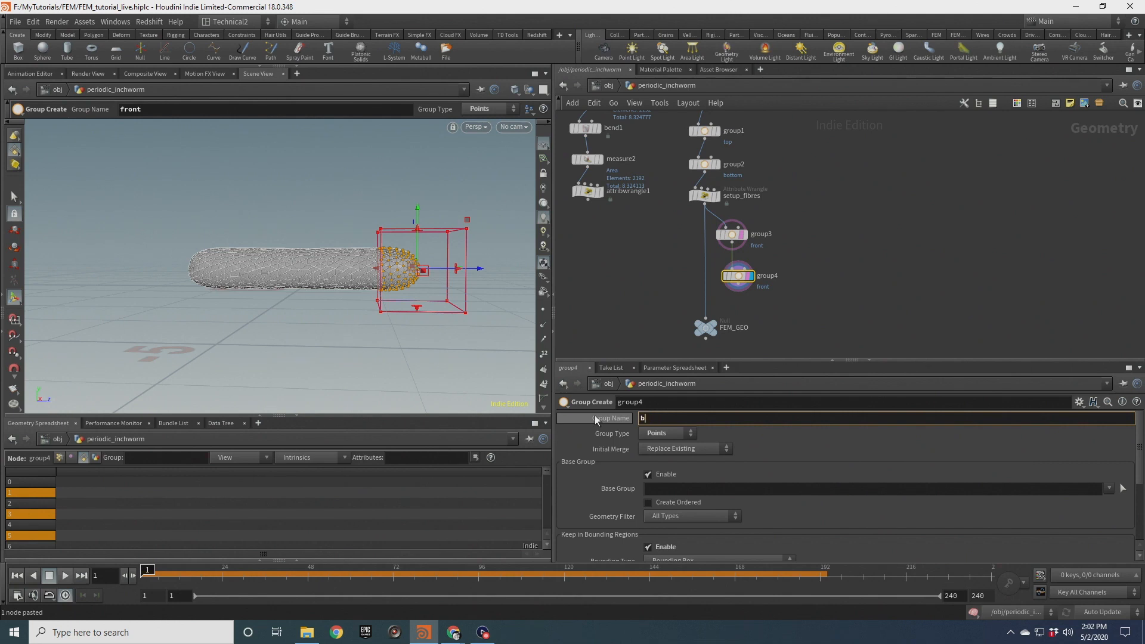
key("Return")
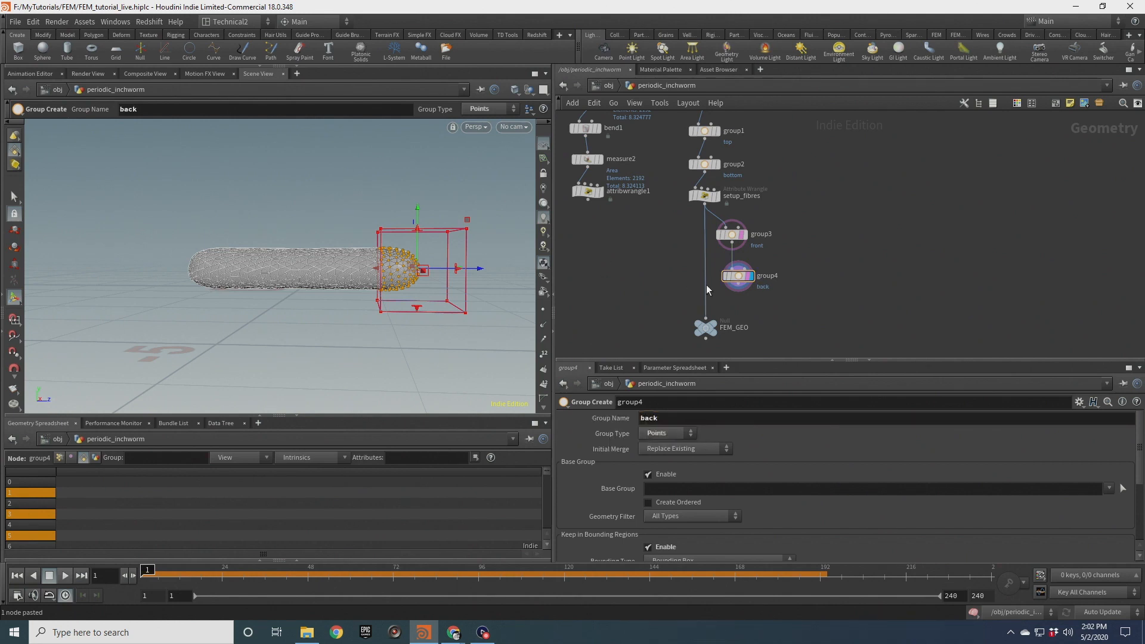
Move the back group's bounding box to the opposite end of the worm
left_click_drag(480, 269, 248, 264)
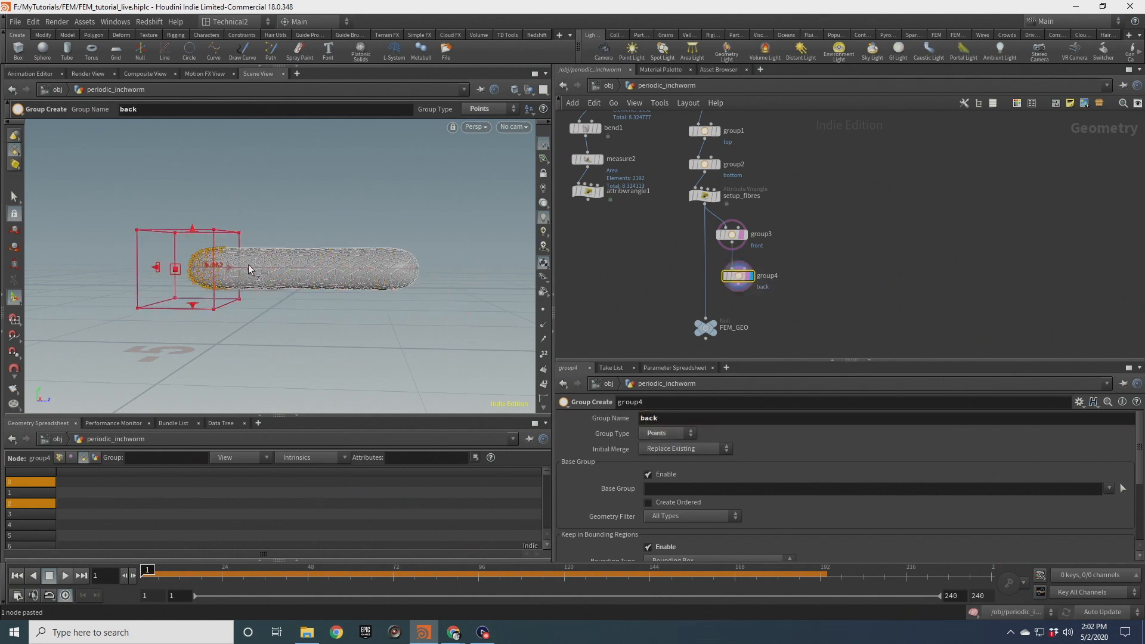
scroll(236, 256, "up", 2)
scroll(235, 255, "up", 3)
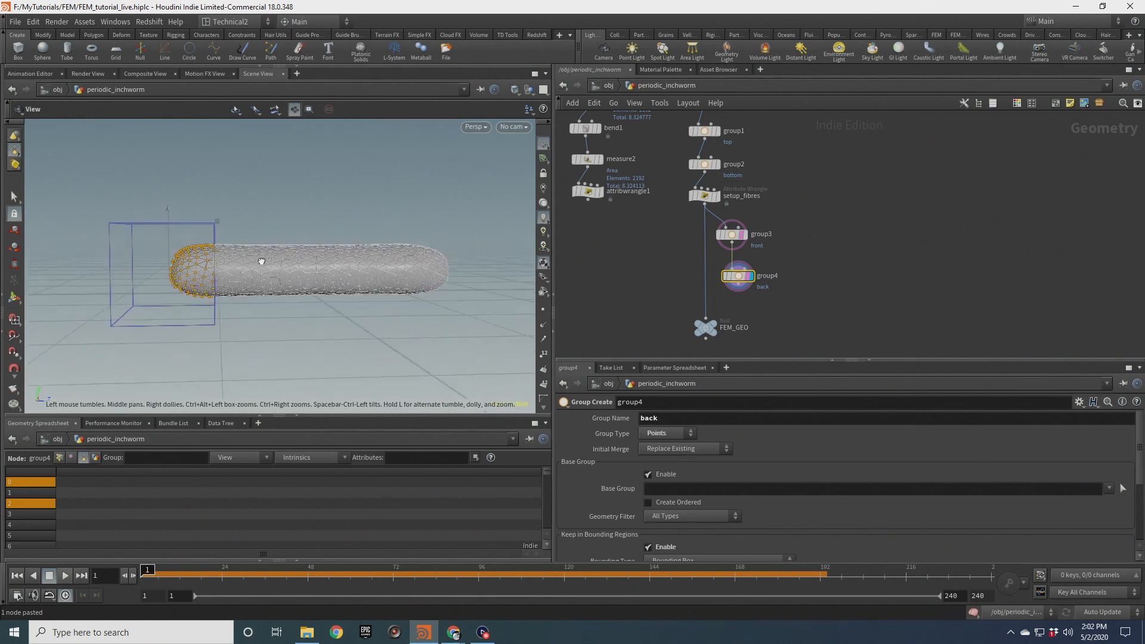
left_click_drag(229, 265, 253, 277, "alt")
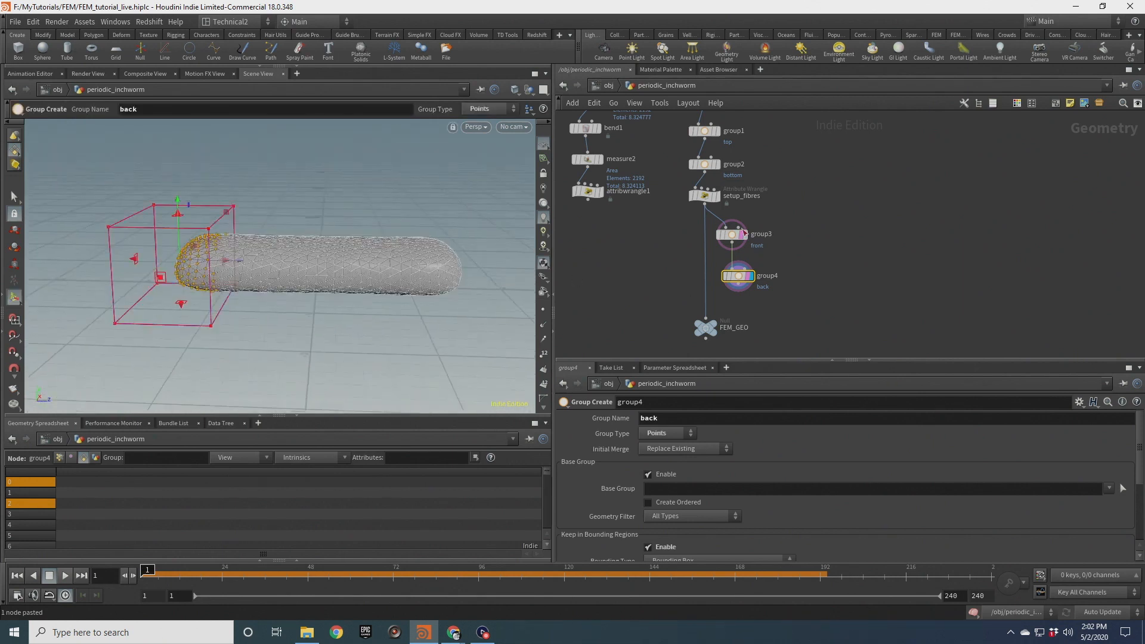
Tidy the network by moving the two group nodes and the FEM_GEO null closer to setup_fibres
left_click_drag(686, 229, 712, 274)
left_click(680, 298)
left_click_drag(706, 328, 712, 311)
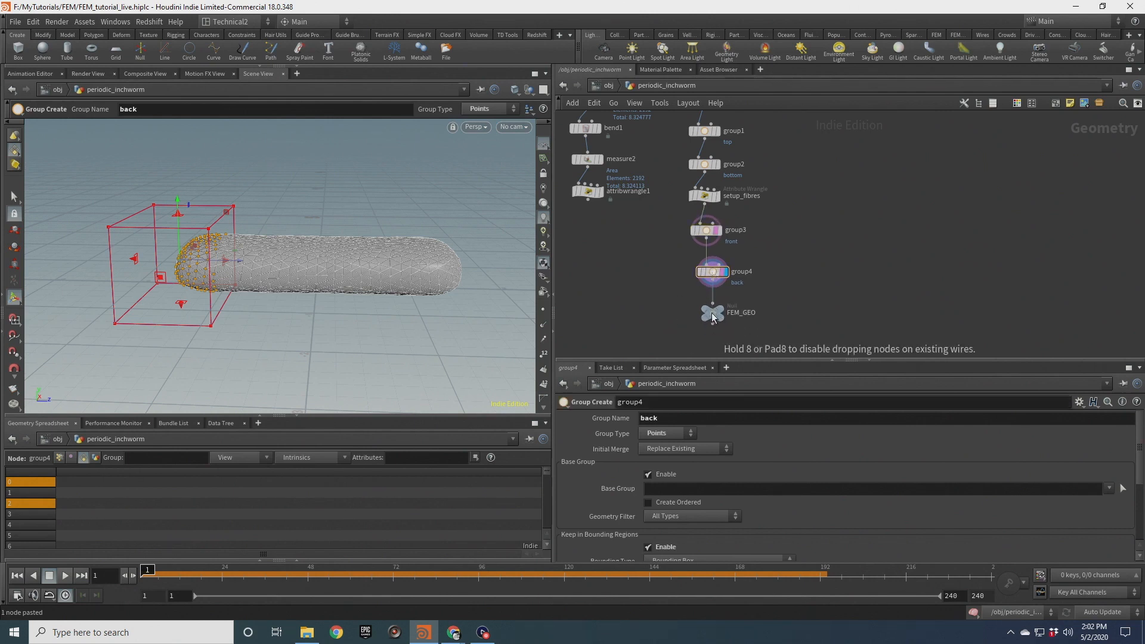
Go inside the DOP network's SOP solver and examine the contraction wrangle's pulse code and ramps
middle_click_drag(679, 314, 679, 192)
left_click_drag(645, 222, 755, 285)
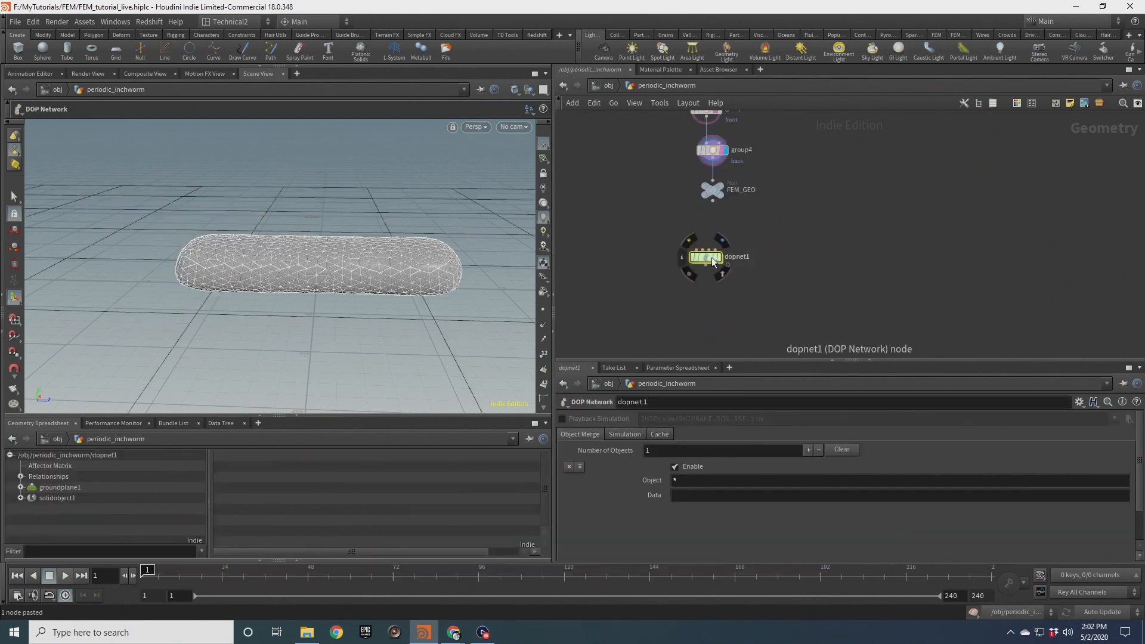
double_click(711, 257)
left_click_drag(727, 128, 774, 175)
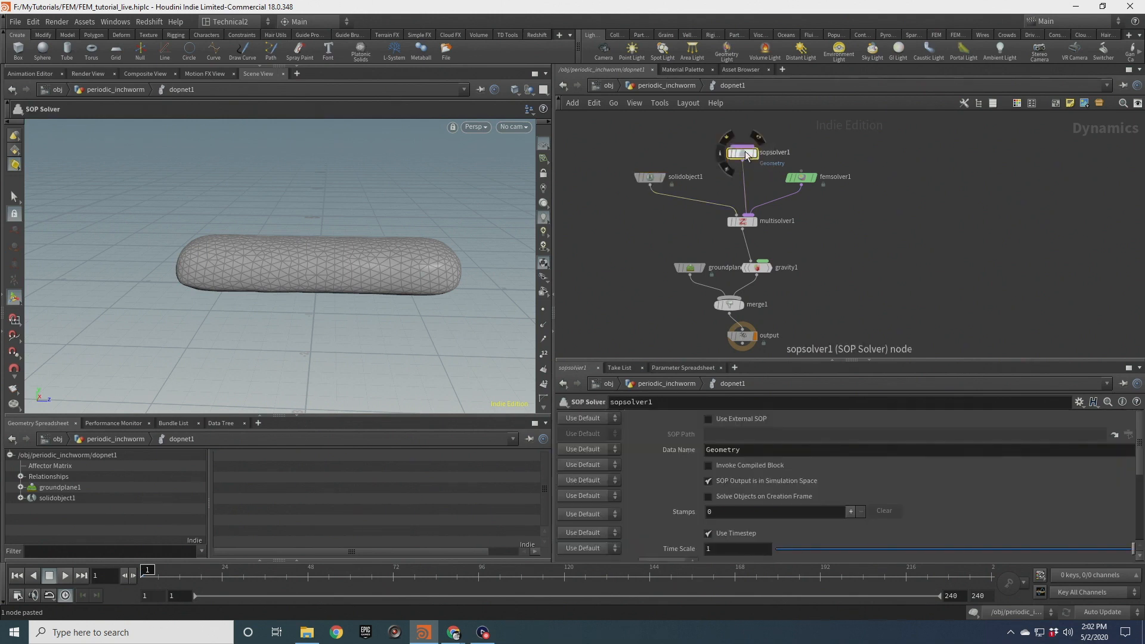
double_click(746, 154)
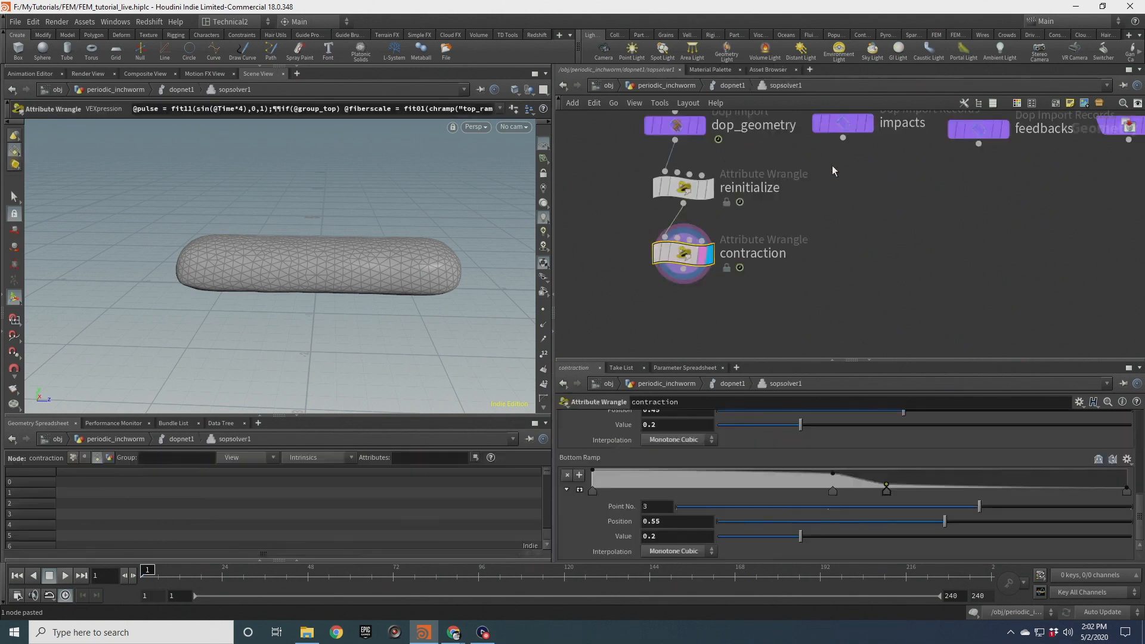
left_click(15, 377)
left_click(17, 332)
scroll(401, 286, "up", 4)
left_click_drag(401, 284, 451, 271)
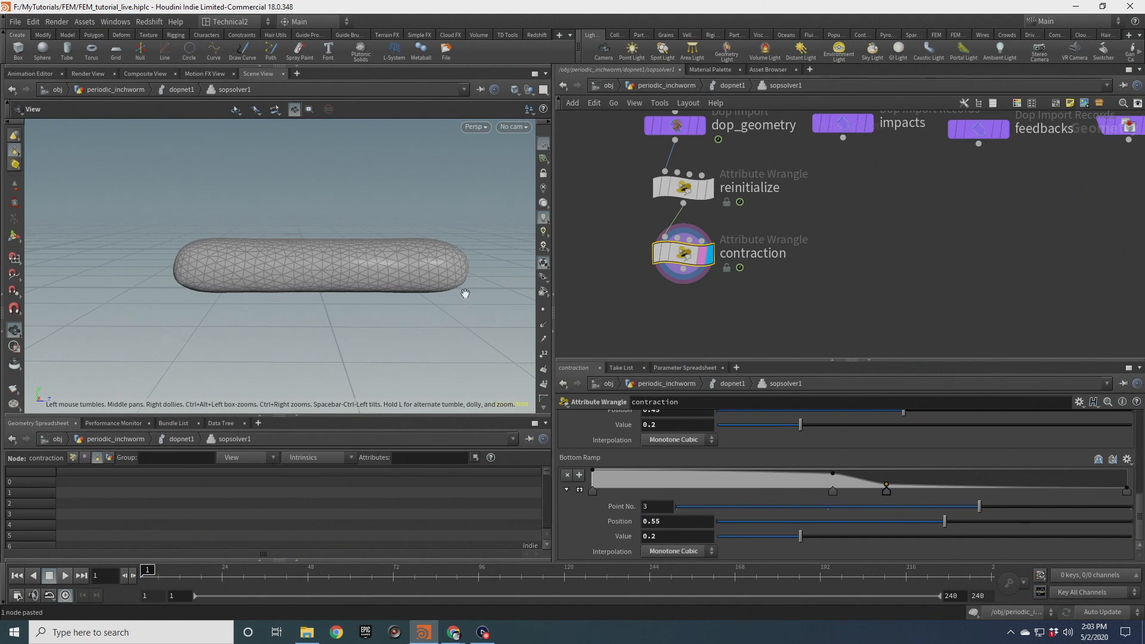
scroll(835, 289, "up", 3)
scroll(836, 289, "down", 4)
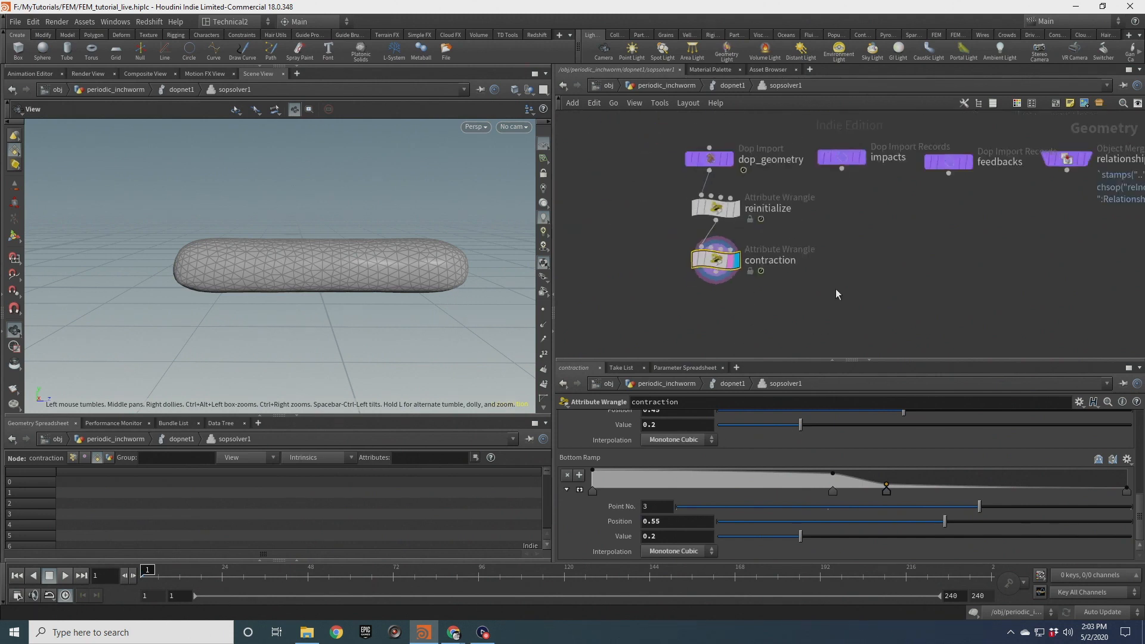
middle_click_drag(836, 289, 845, 306)
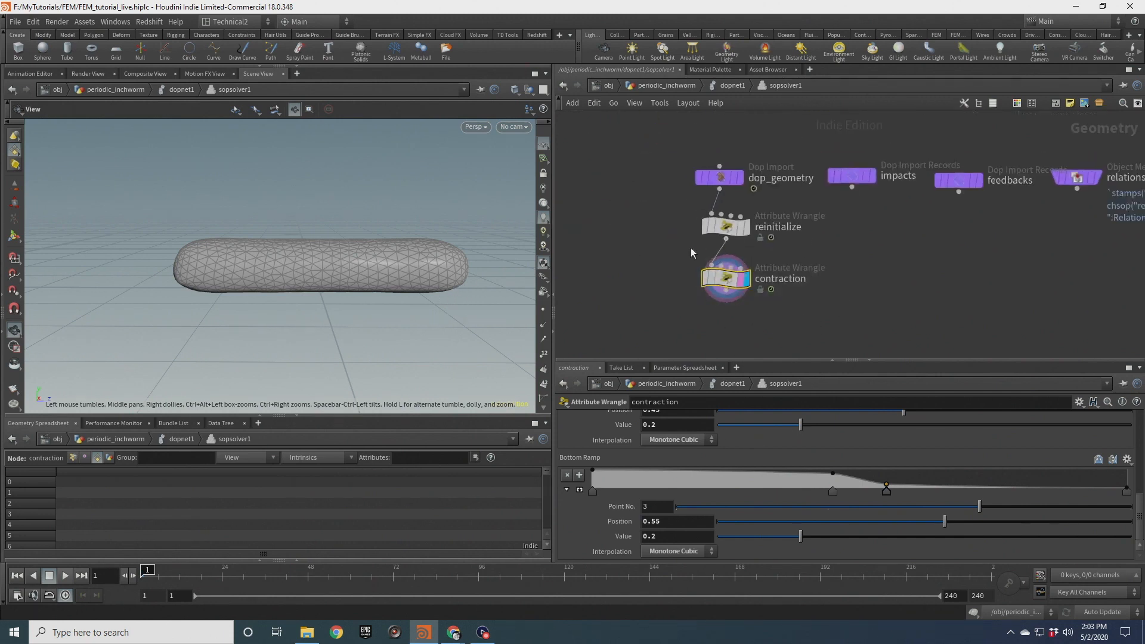
scroll(1015, 441, "up", 4)
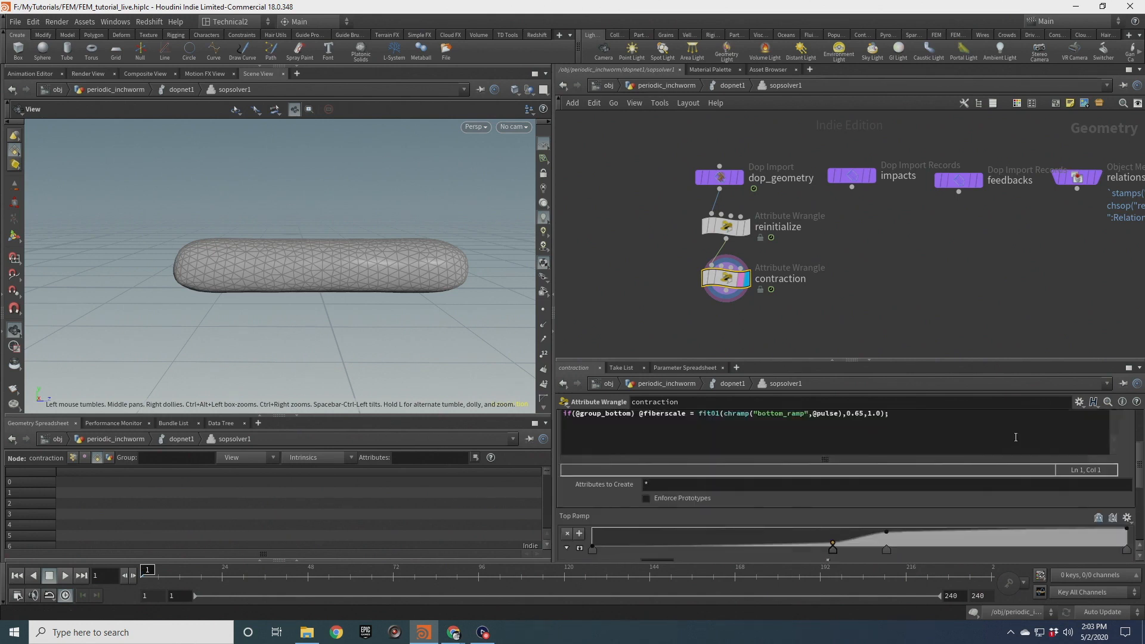
scroll(1008, 435, "up", 3)
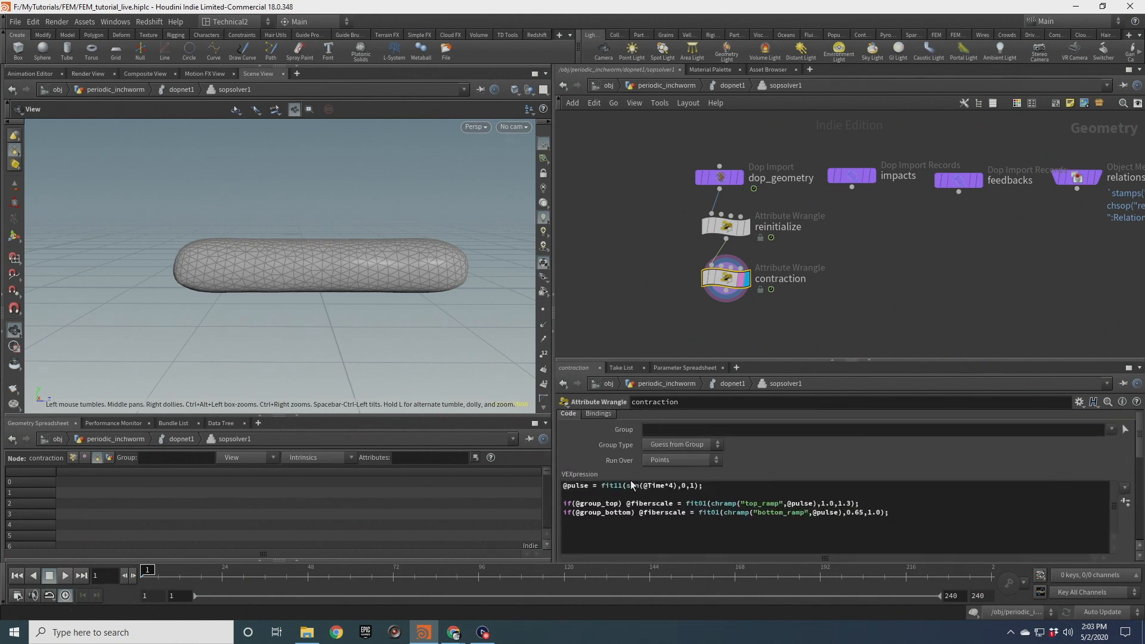
left_click_drag(563, 486, 716, 488)
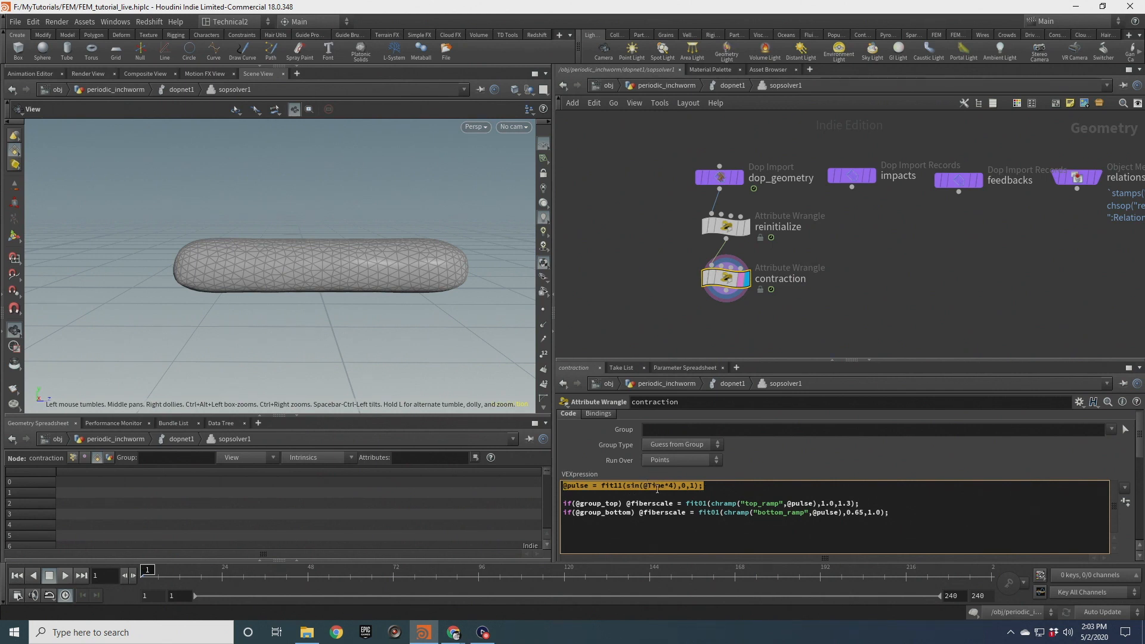
left_click_drag(928, 360, 930, 224)
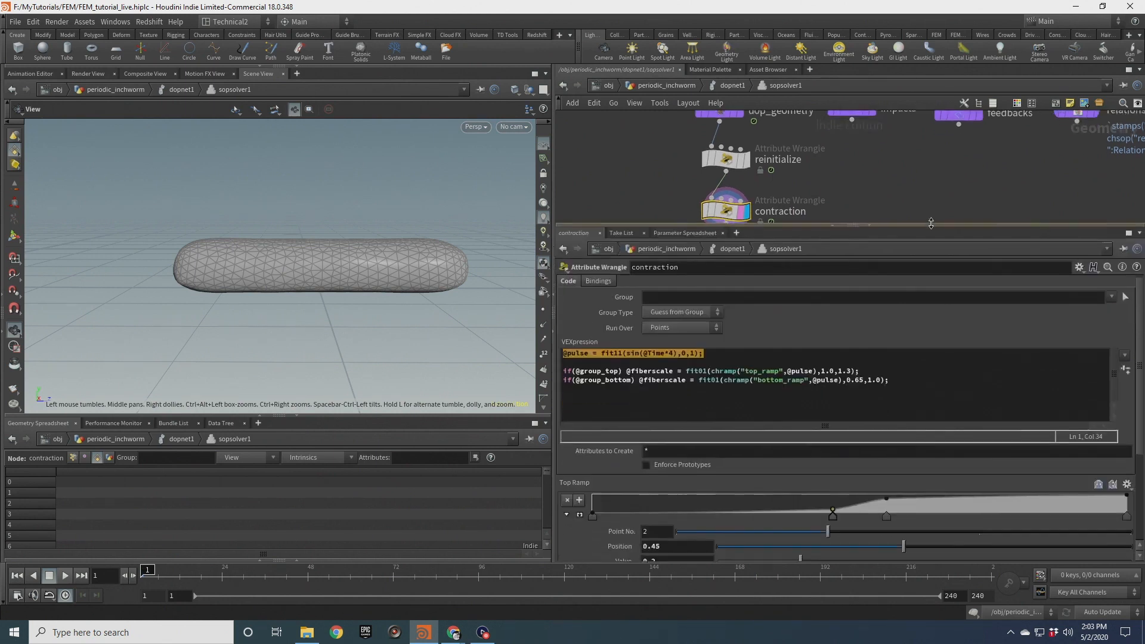
scroll(990, 459, "down", 3)
scroll(991, 462, "down", 1)
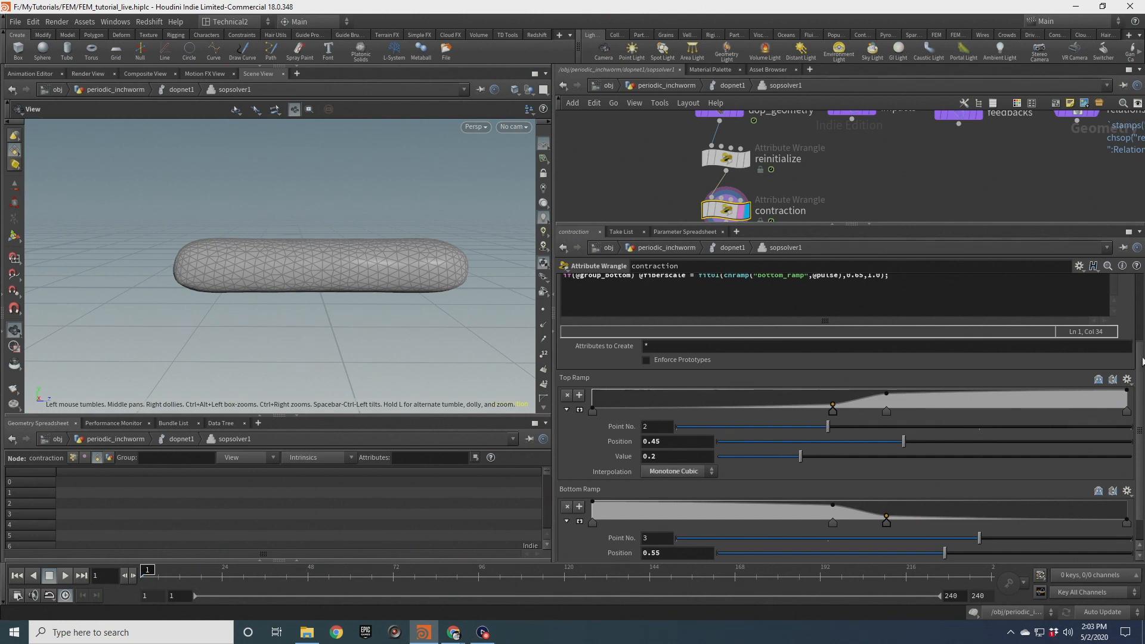
left_click_drag(1142, 360, 1142, 290)
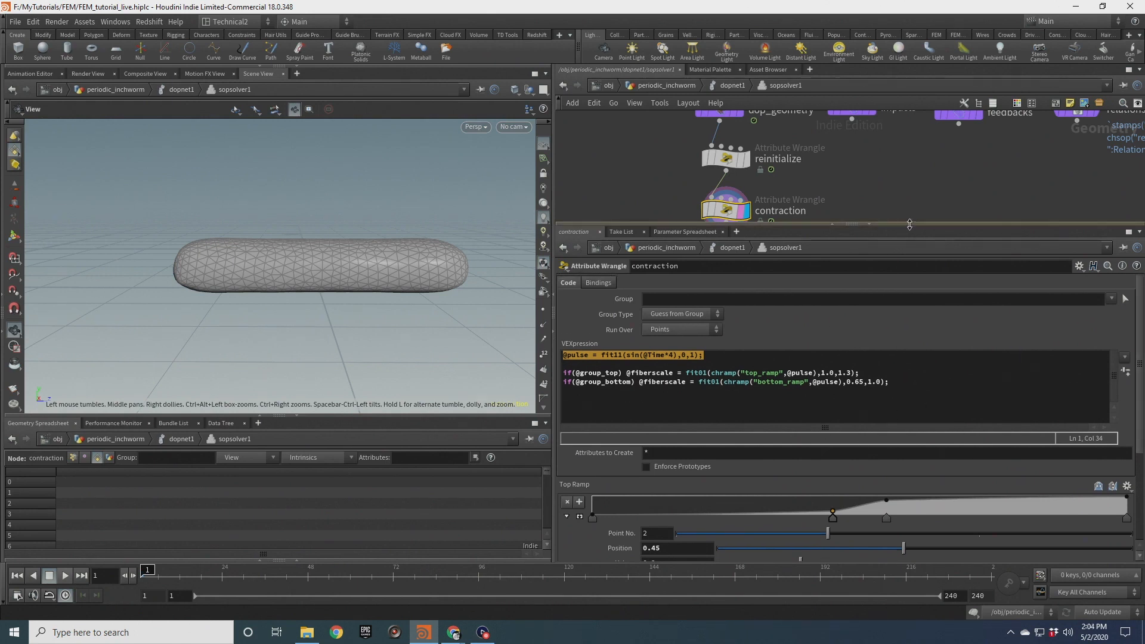
left_click_drag(917, 226, 917, 349)
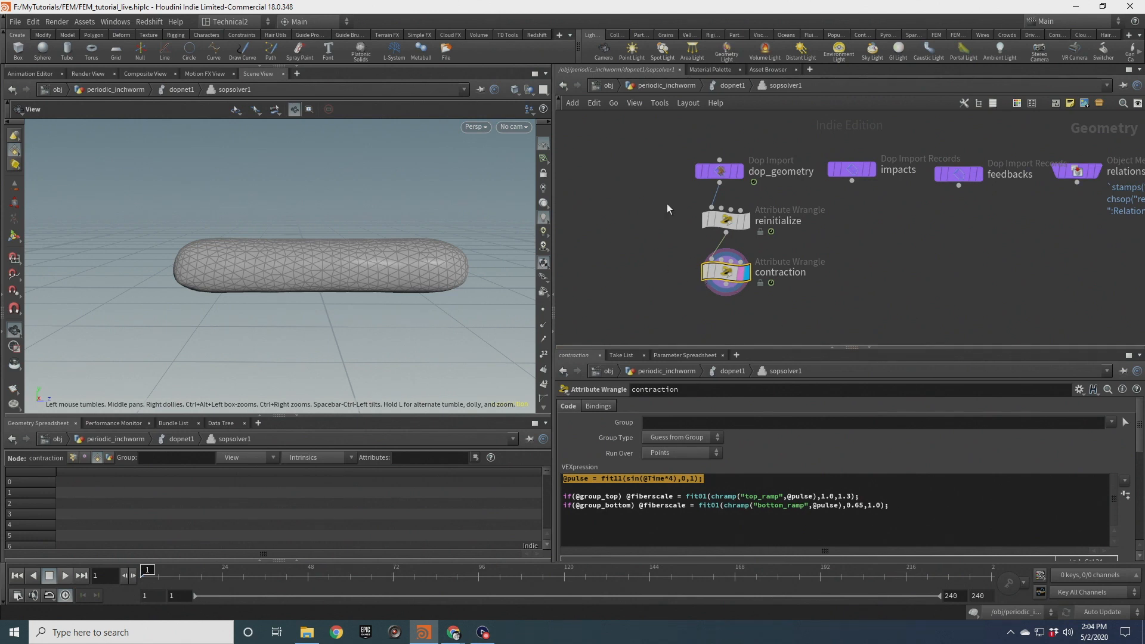
left_click(726, 221)
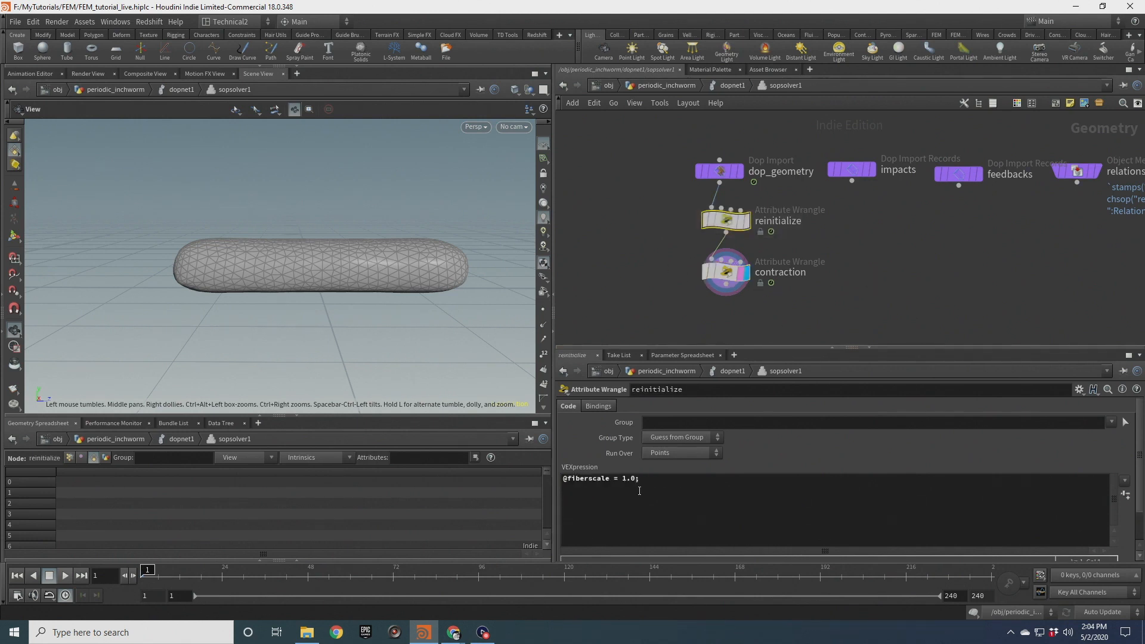
left_click(659, 483)
key("Return")
type("@prevp")
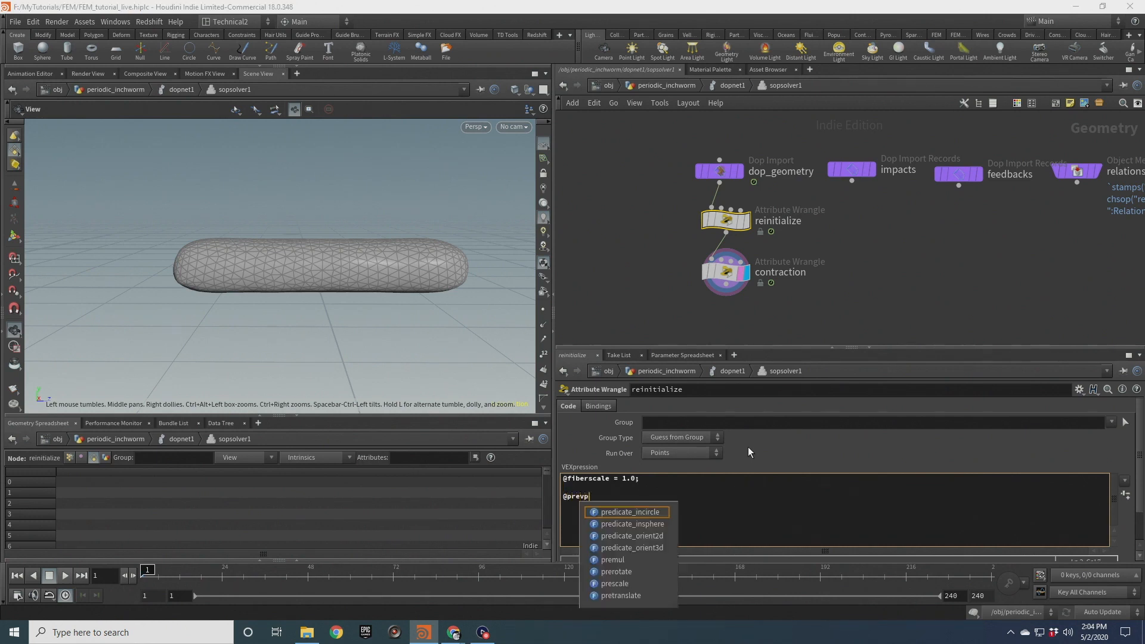
type("ulse = @pulse;")
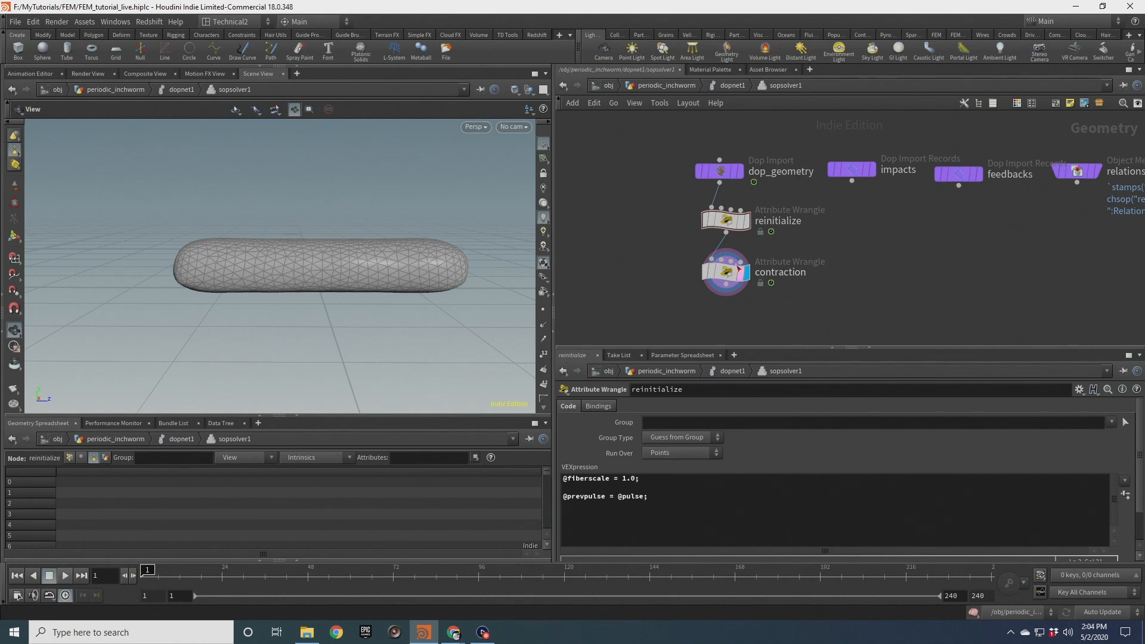
Create an Attribute Wrangle below the contraction wrangle and name it grab_logic
mouse_move(722, 226)
middle_click_drag(686, 295, 684, 221)
left_click_drag(724, 210, 727, 249)
key("Tab")
type("attribw")
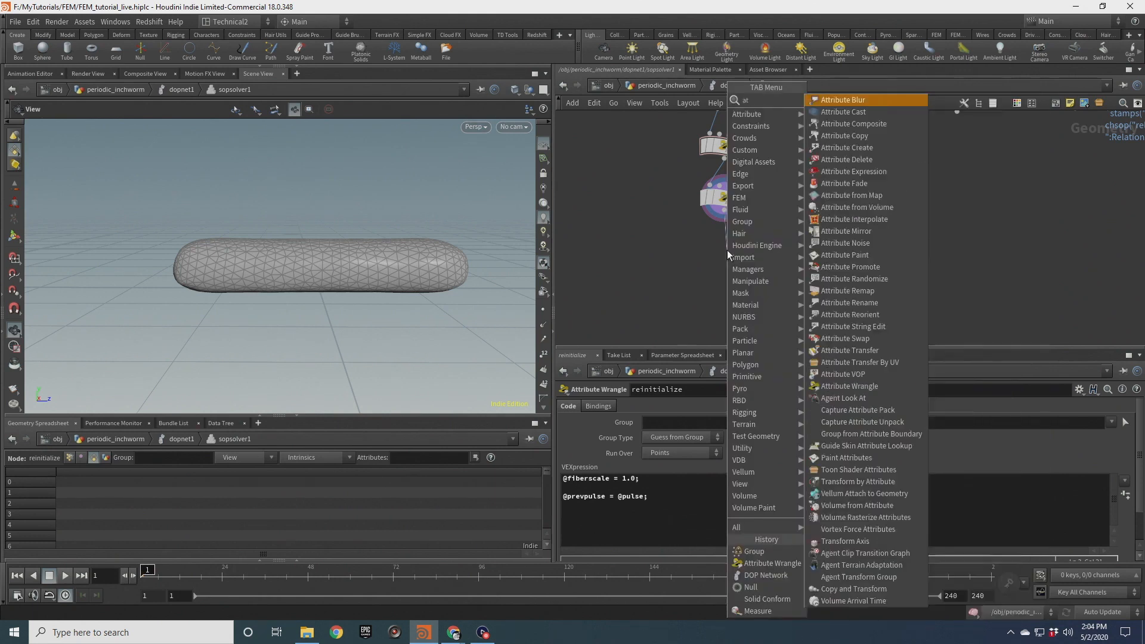
key("Return")
key("Return")
double_click(791, 251)
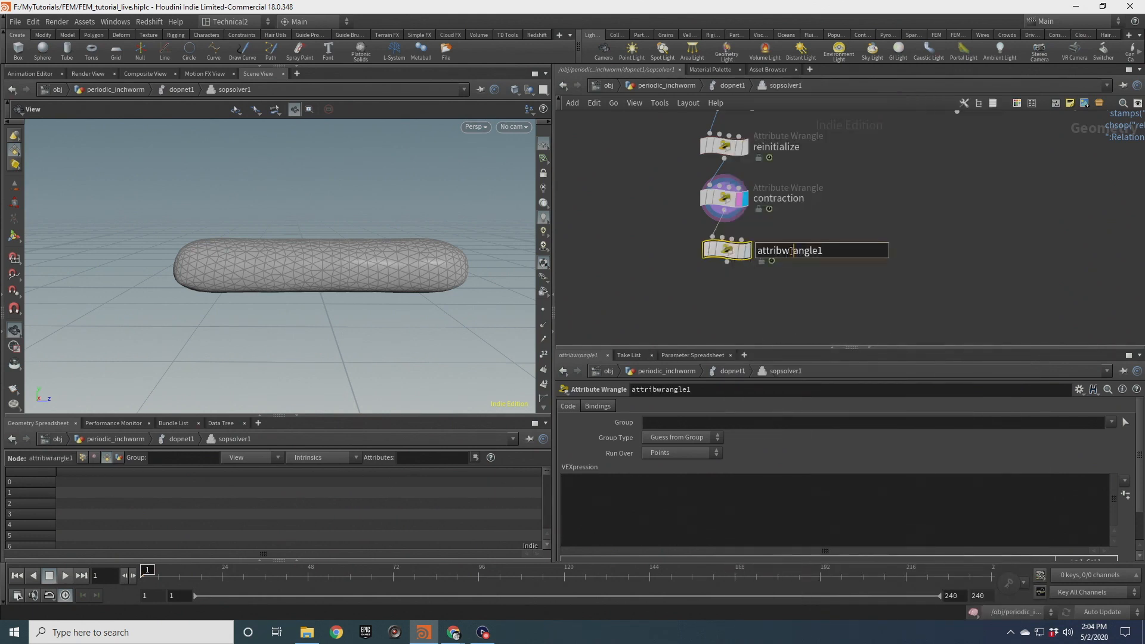
type("grab_log")
key("Return")
scroll(748, 251, "up", 2)
left_click(745, 250)
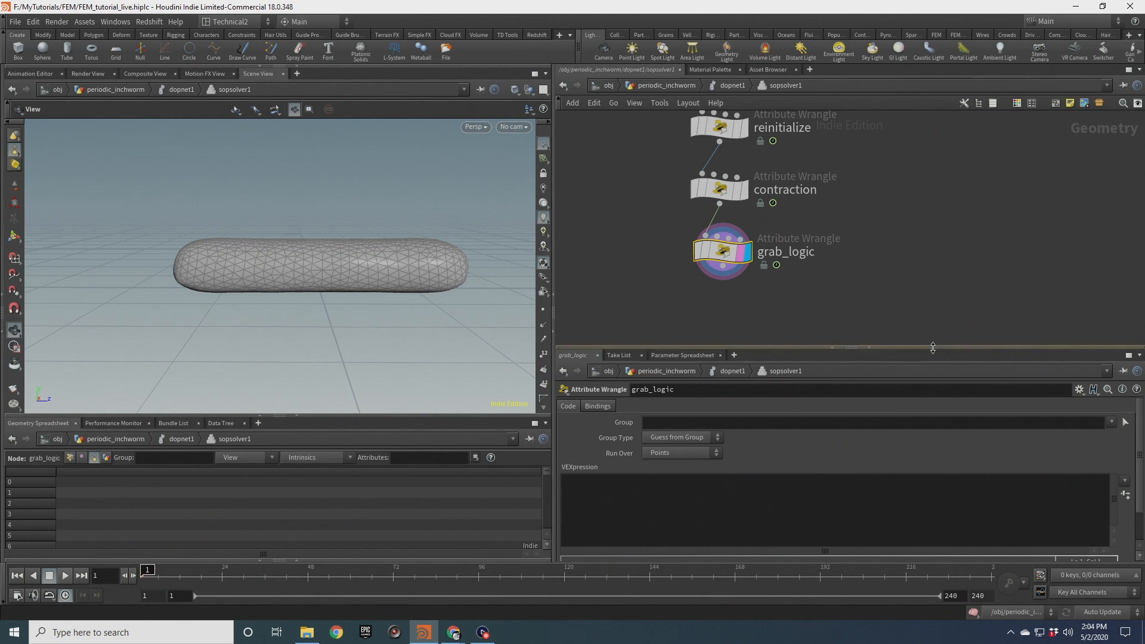
left_click_drag(929, 348, 930, 295)
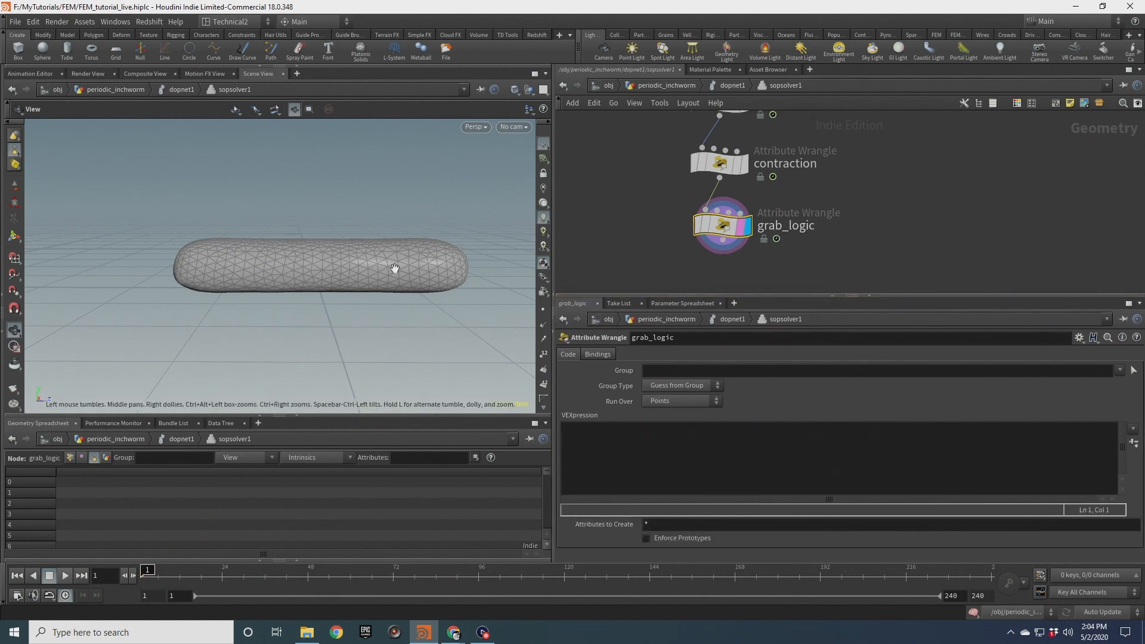
left_click(586, 433)
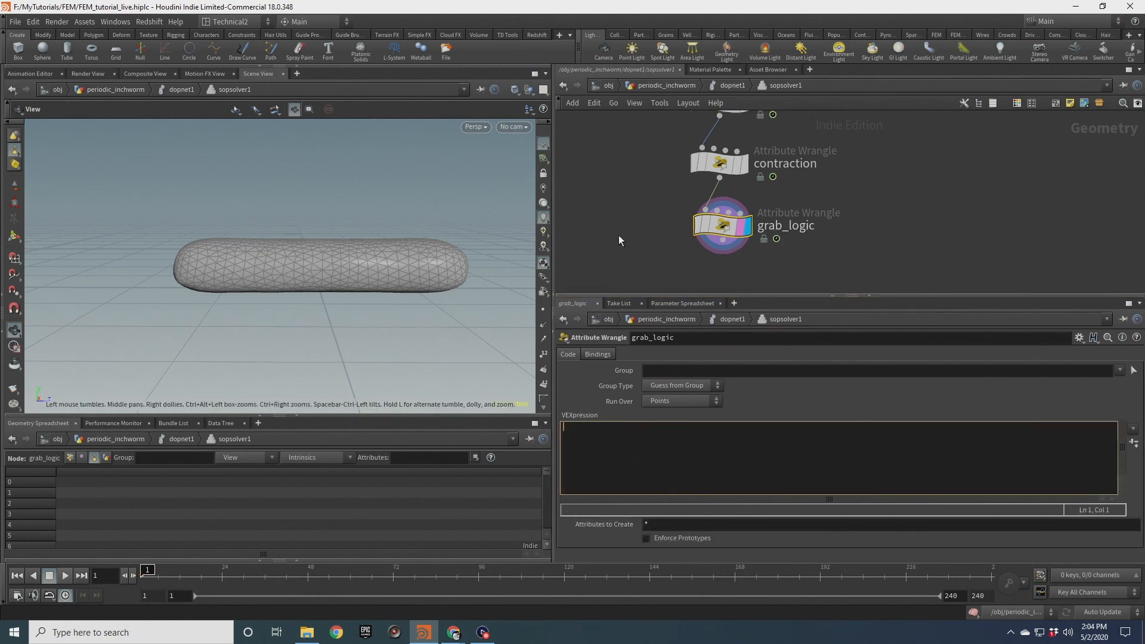
type("if(@group_front)")
key("Return")
key("Up")
key("End")
key("Return")
type("if(@pulse > @prevpulse)")
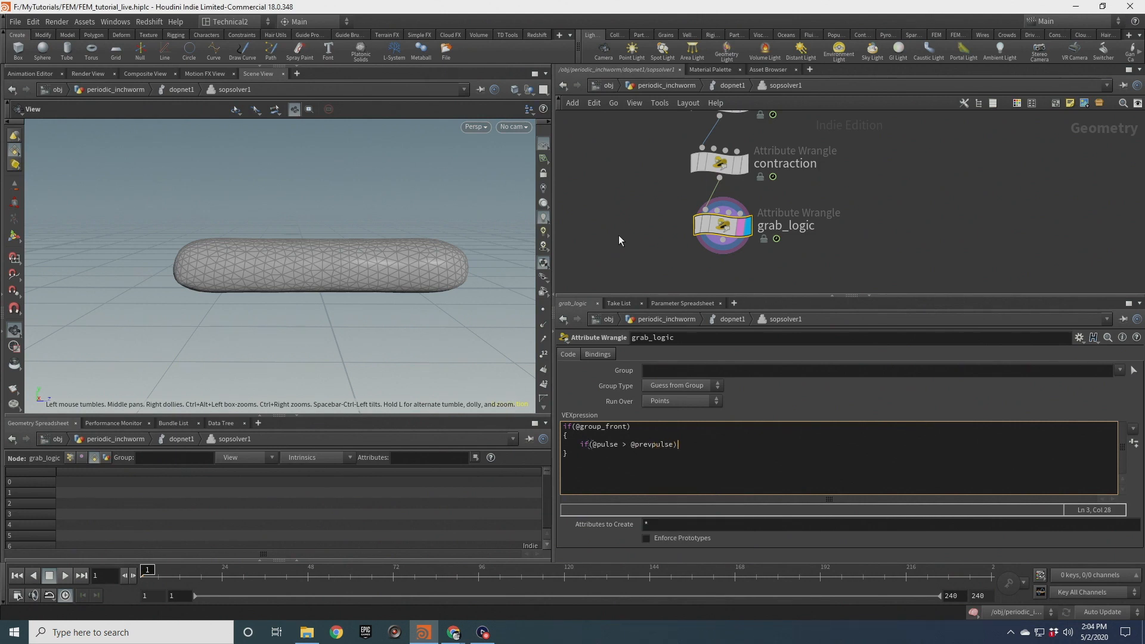
type(" // grab poten")
key("Return")
type("@st")
key("BackSpace")
key("BackSpace")
type("targetstrength = 1.0;")
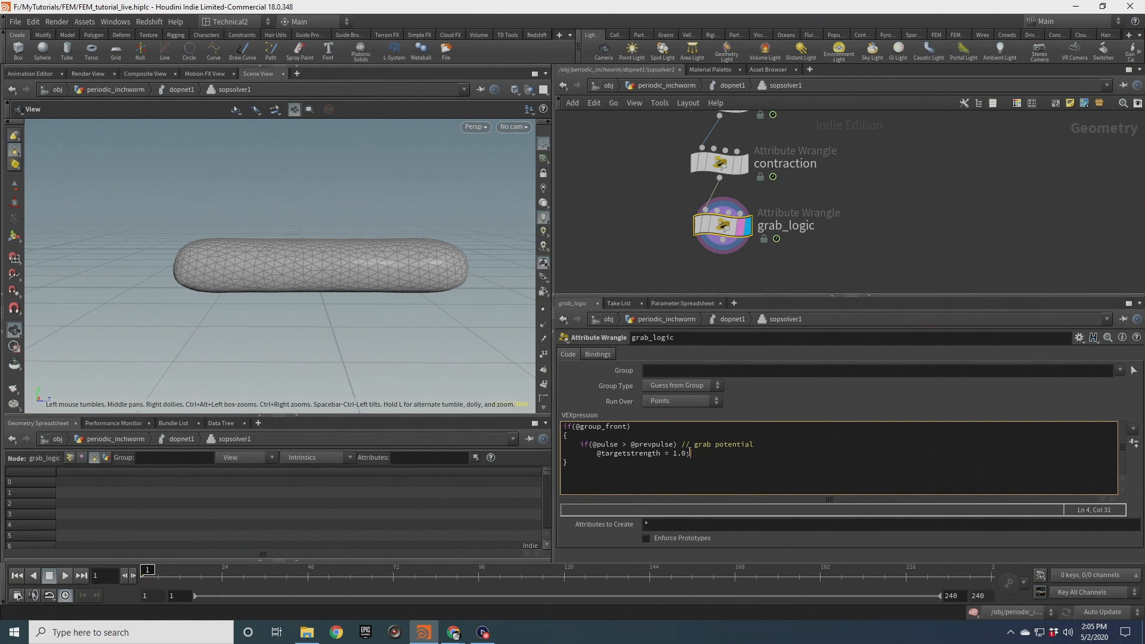
left_click(565, 465)
type("}")
type("if(")
type("@group_)")
type("ck)")
key("Return")
type("{")
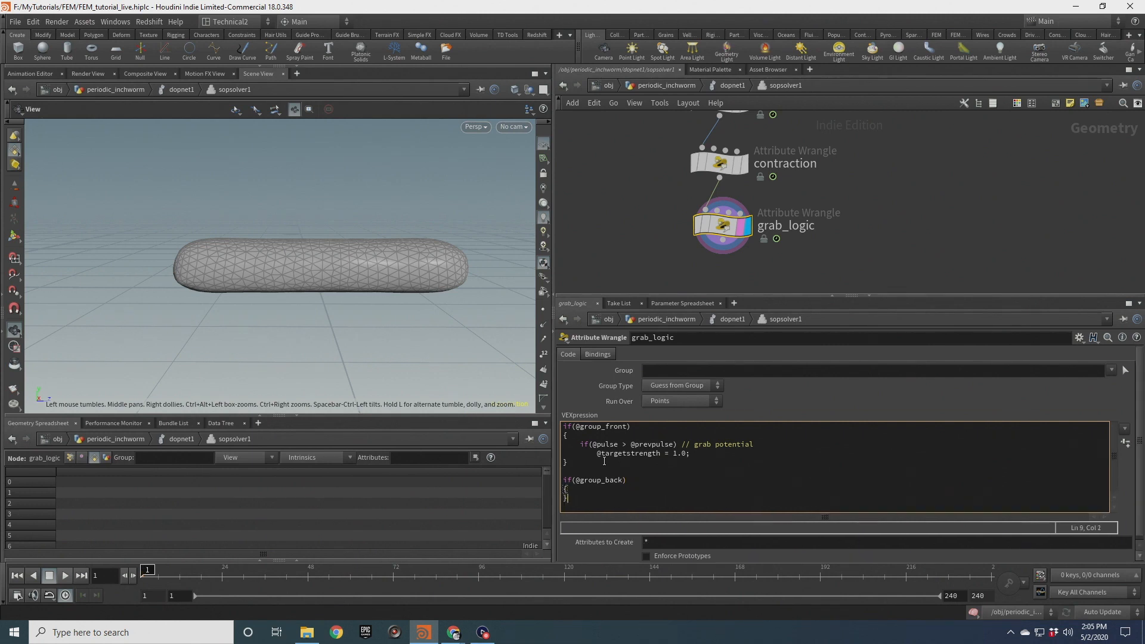
key("Return")
type("if(@puil")
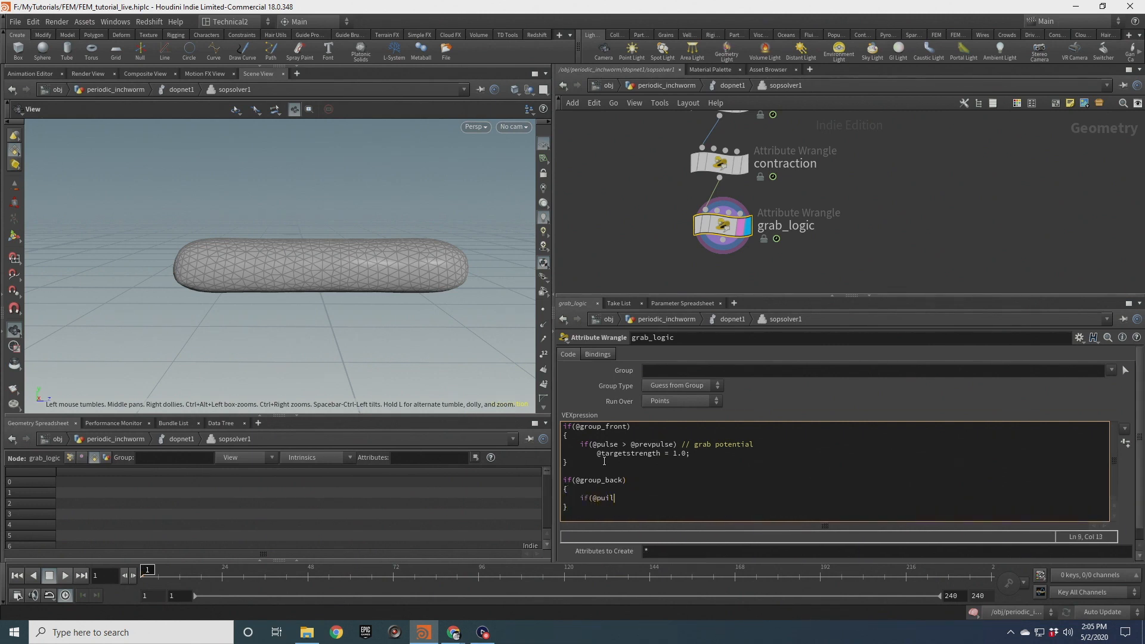
key("BackSpace")
key("BackSpace")
type("lse < @pre")
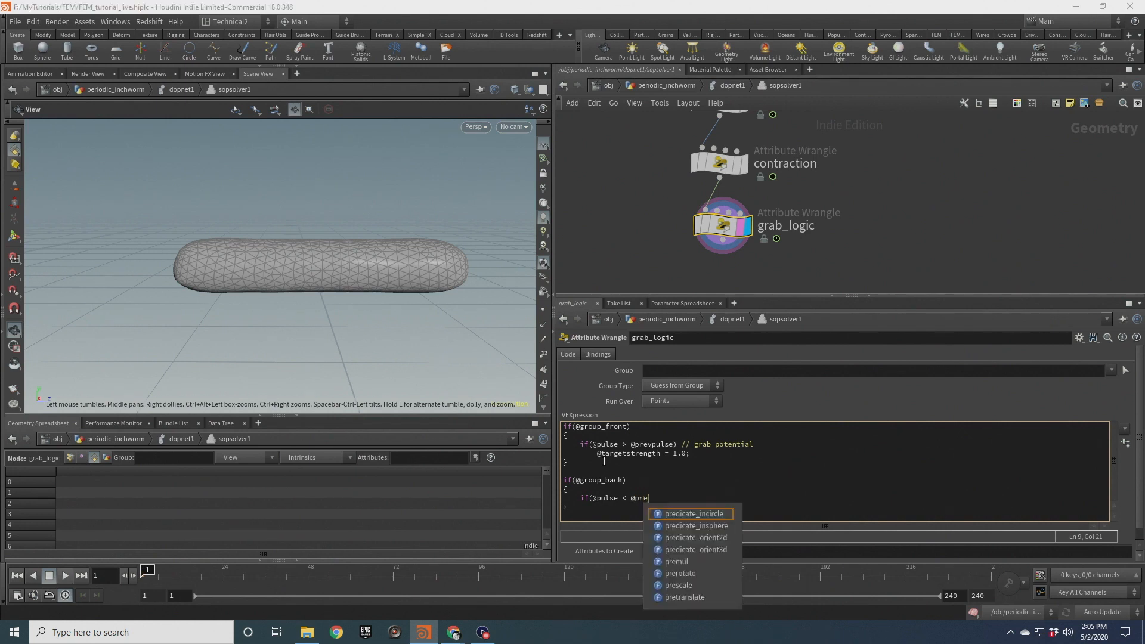
type("vgrab potenmty")
type("tial")
key("Return")
type("@targew")
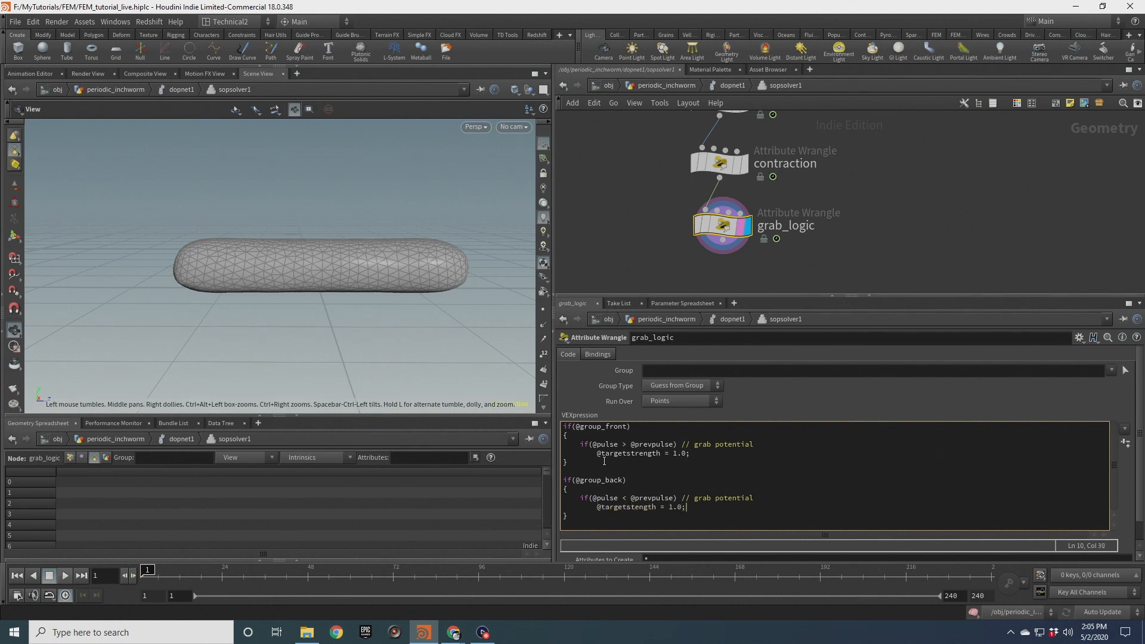
left_click(599, 280)
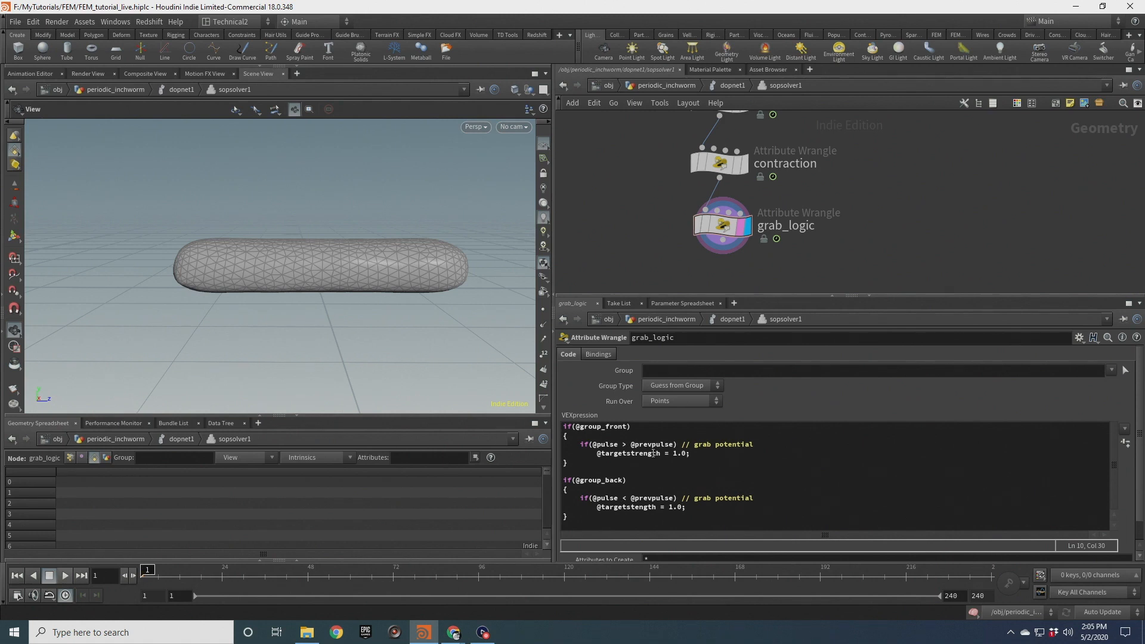
middle_click_drag(890, 185, 911, 245)
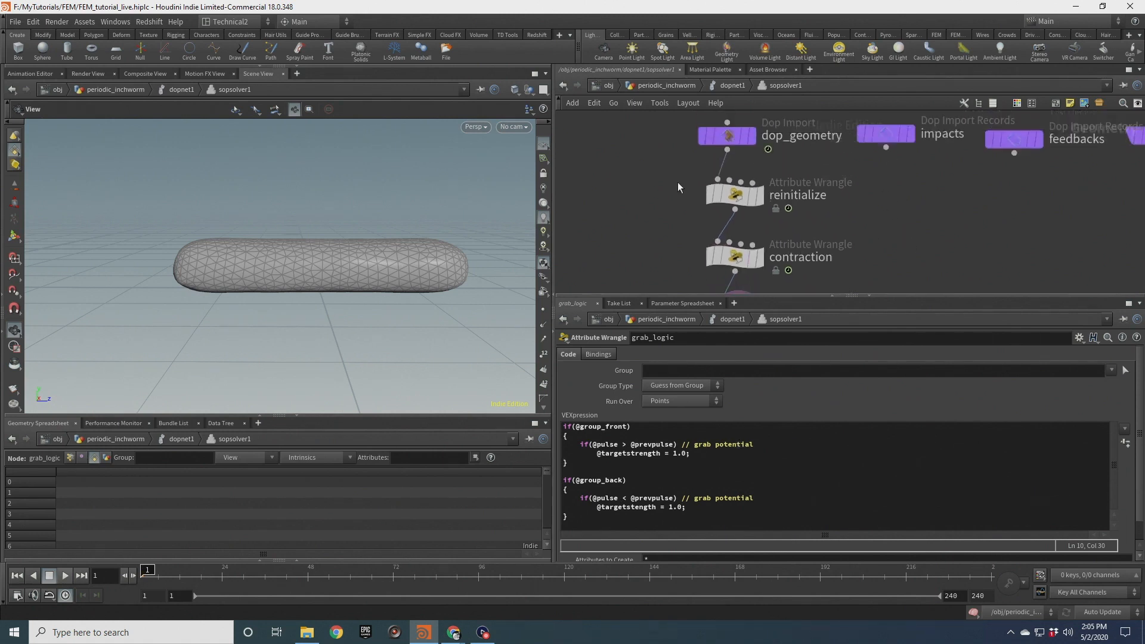
left_click(734, 195)
left_click(652, 431)
key("Return")
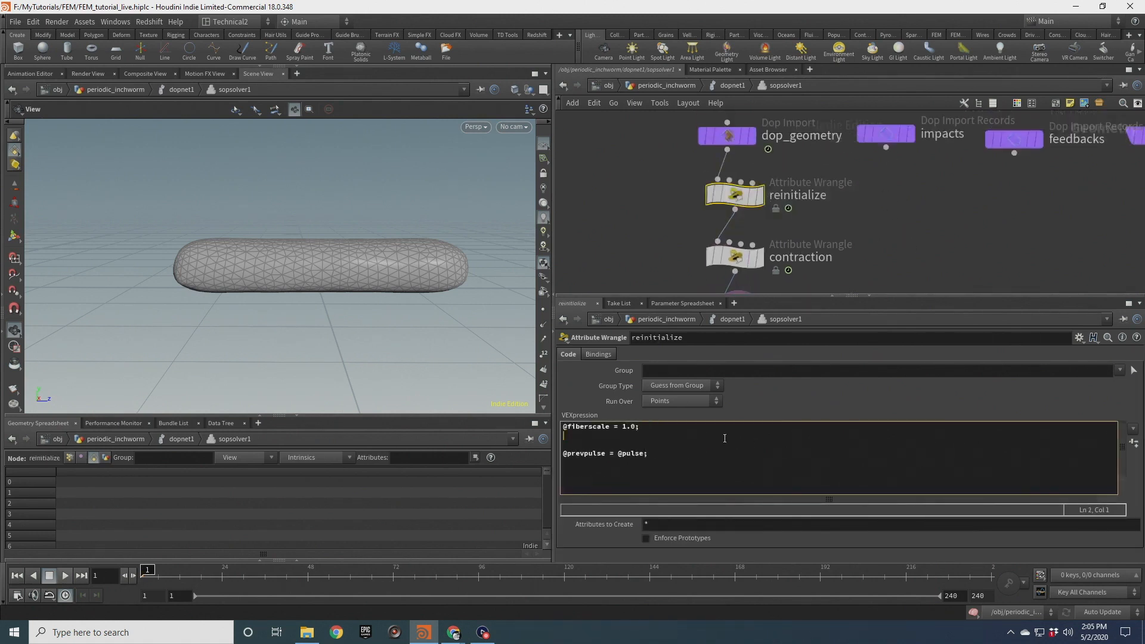
type("@targetstrength = 0.0;")
left_click(622, 175)
left_click(662, 85)
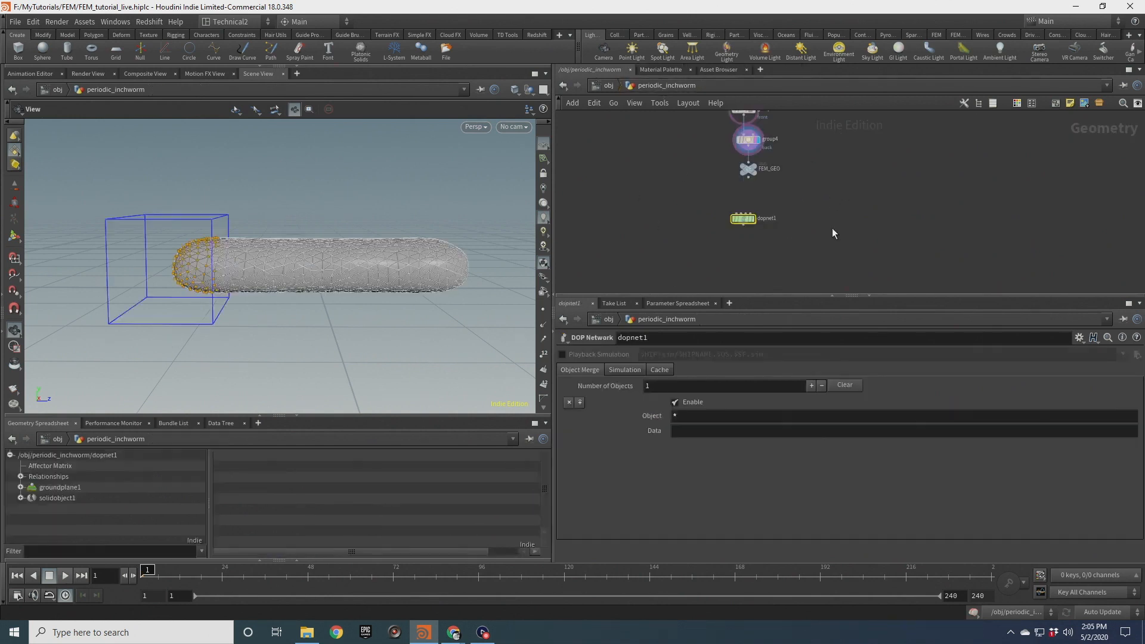
left_click(750, 169)
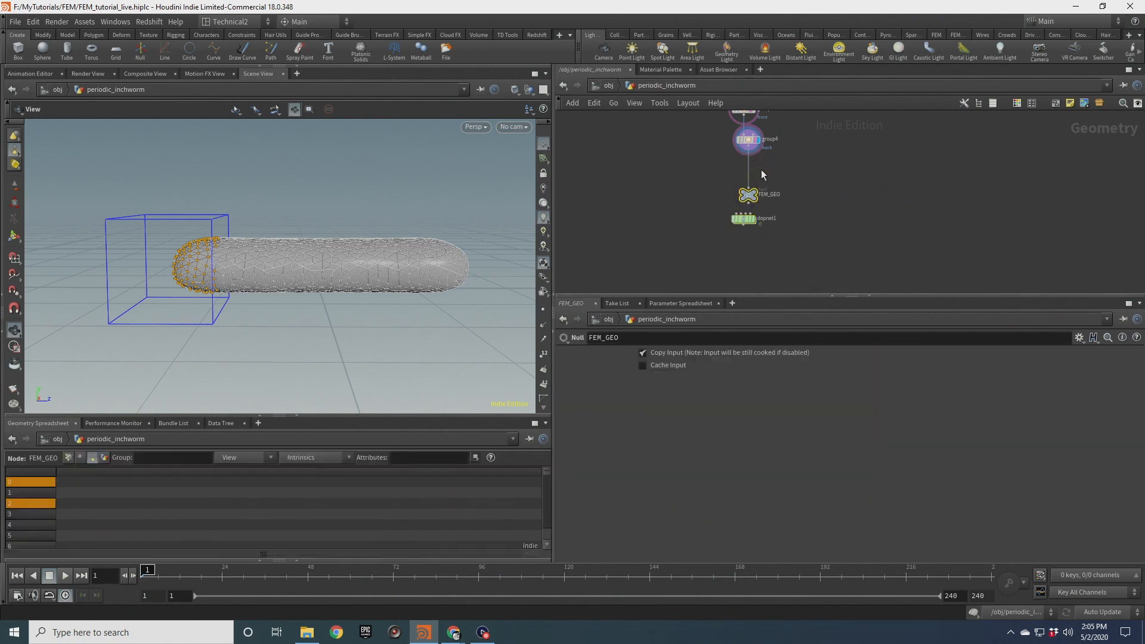
key("Tab")
type("attw")
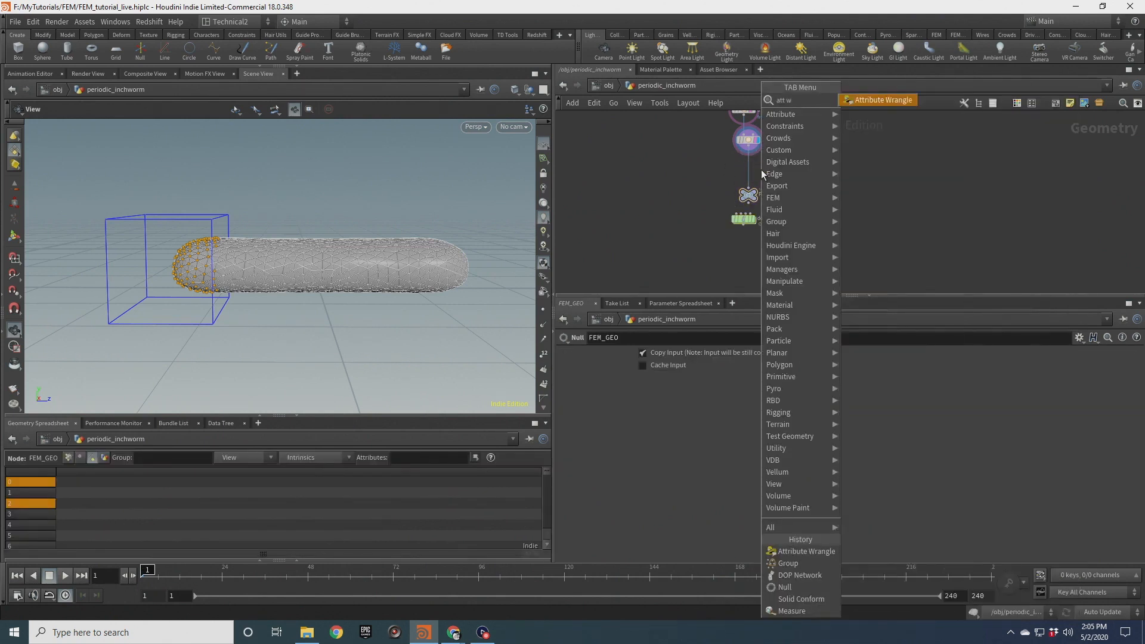
key("Return")
left_click(761, 170)
left_click(653, 447)
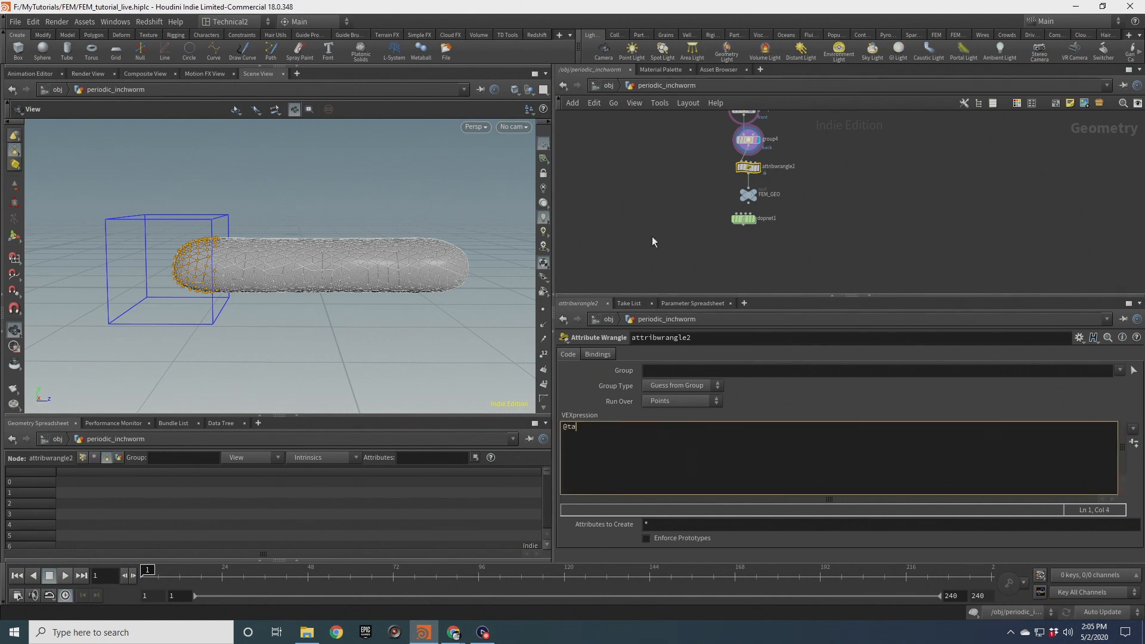
type("@targetstrength = 0.0;")
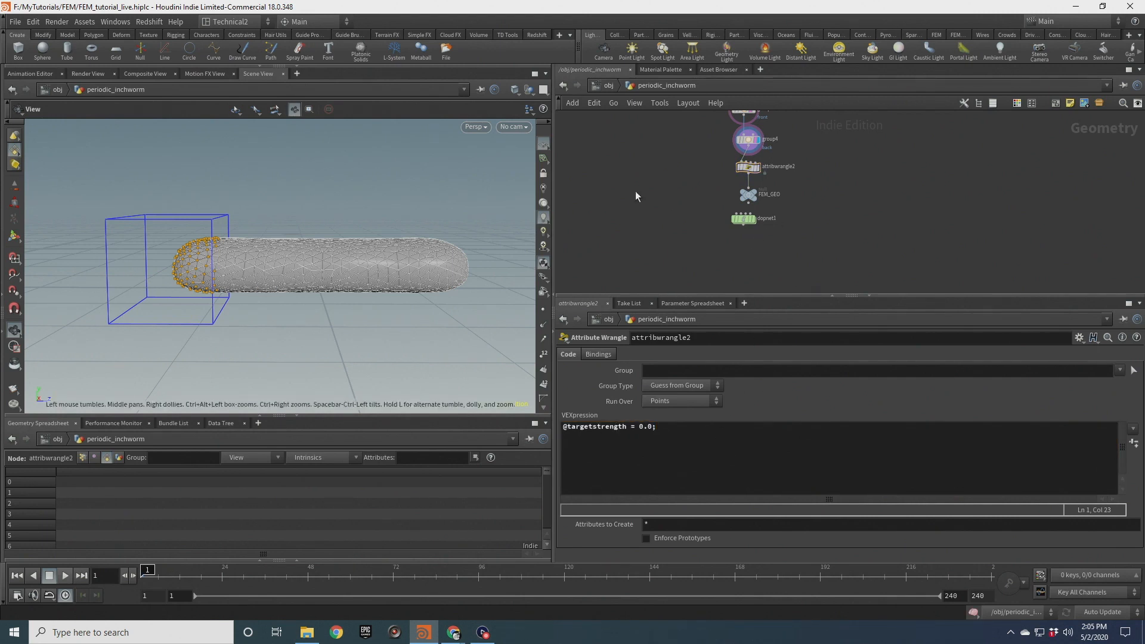
In the wrangle above FEM_GEO, add a second line v@targetP = @P
scroll(721, 219, "up", 2)
mouse_move(756, 222)
left_mouse_down()
mouse_move(774, 229)
mouse_move(765, 227)
left_mouse_up()
left_click(769, 148)
left_click(664, 428)
key("Return")
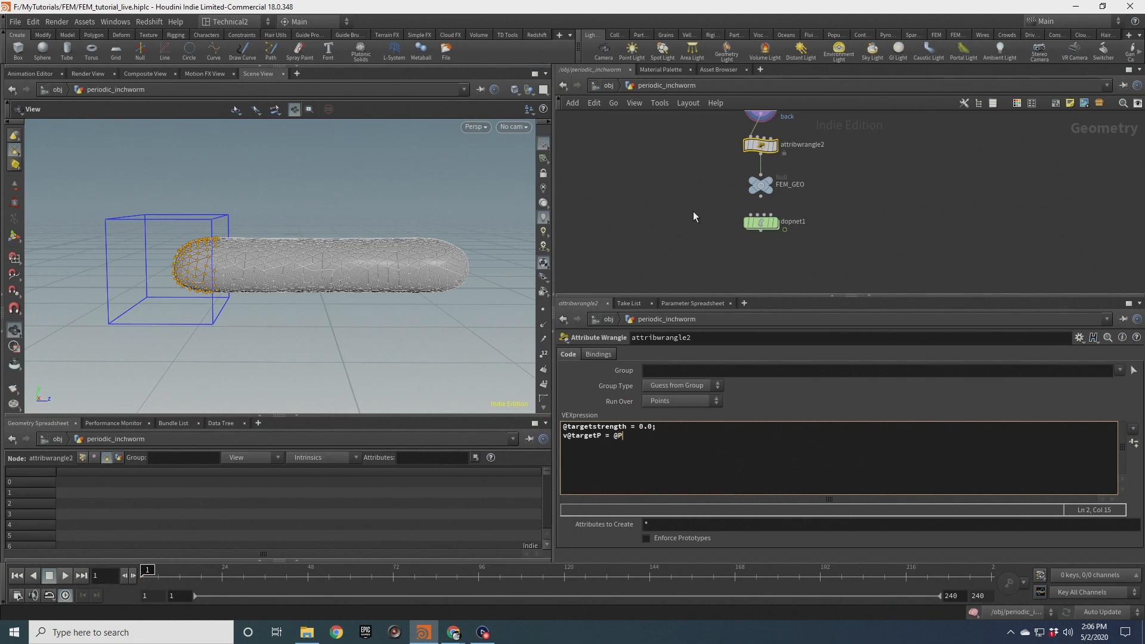
Inside the DOP network's SOP solver, add v@targetP = @P; to the reinitialize wrangle after the target strength line
left_click(693, 212)
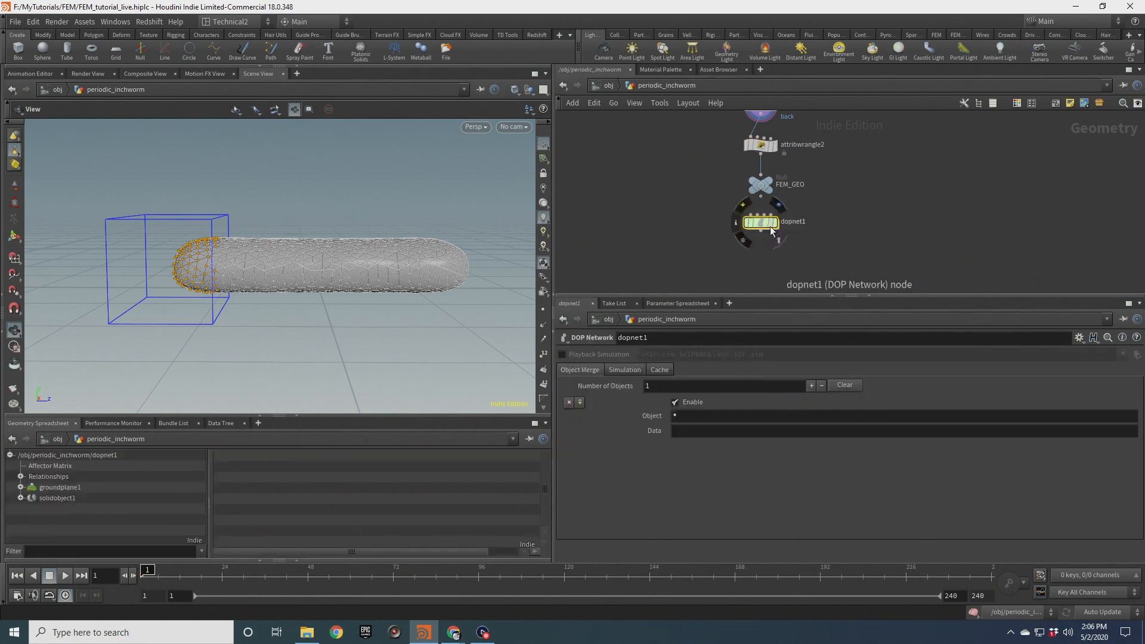
double_click(765, 225)
double_click(770, 142)
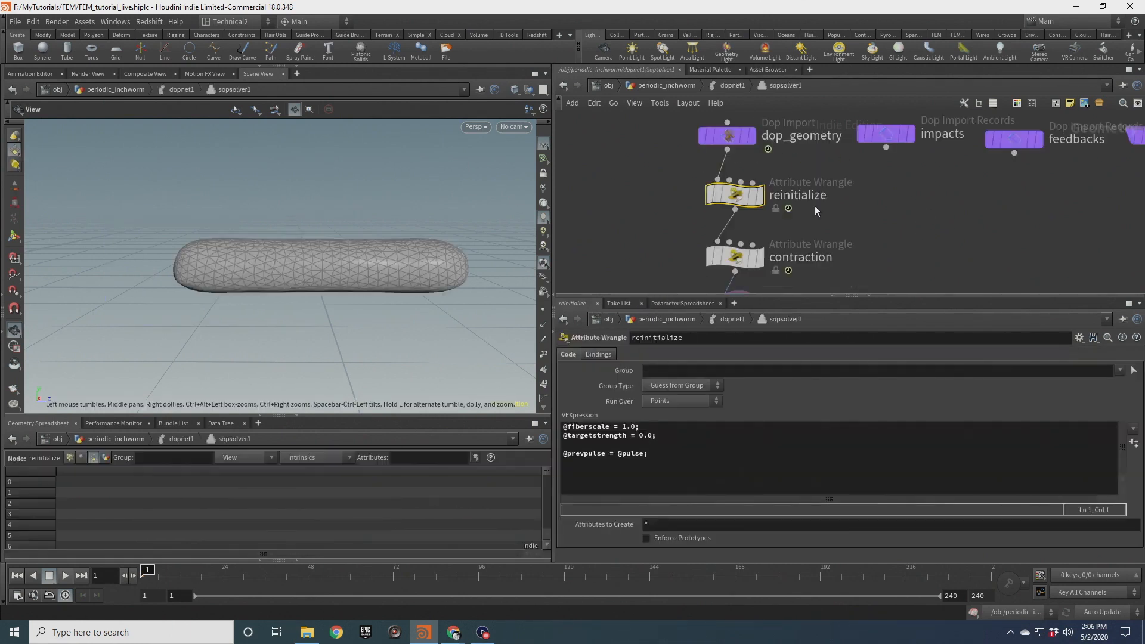
left_click(663, 437)
key("Return")
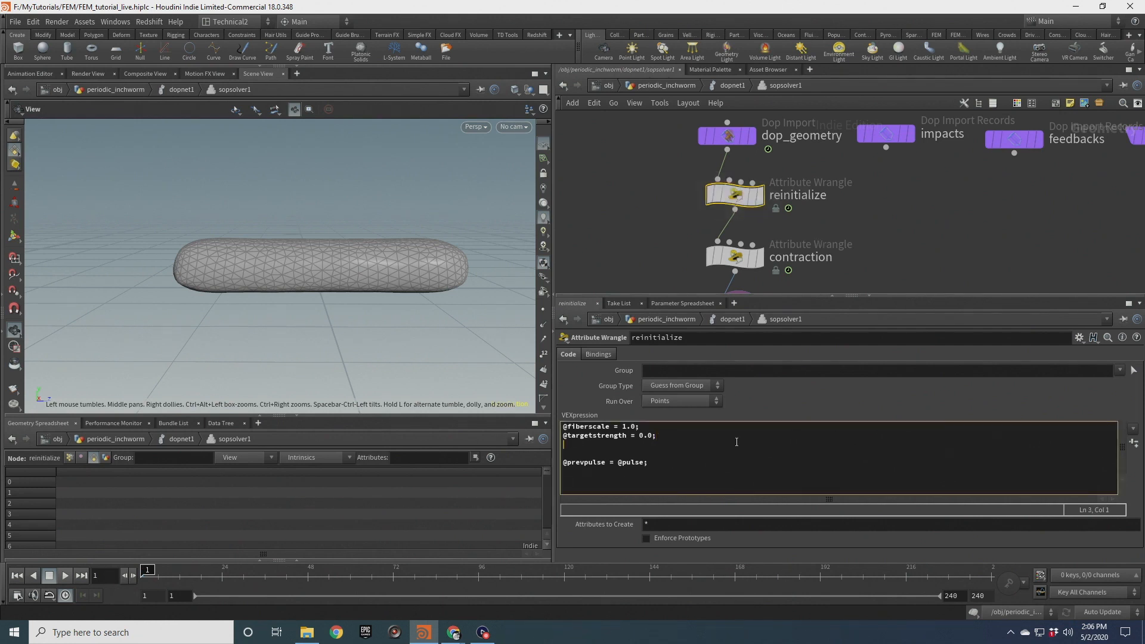
type("v@targetP = ")
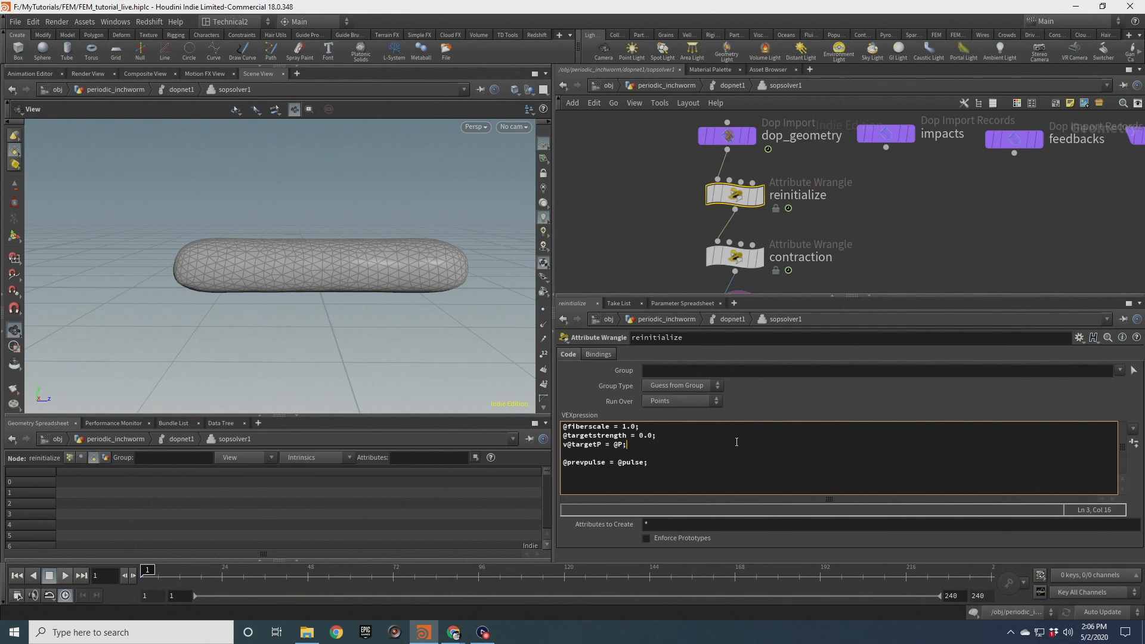
type("@P;")
Return to the DOP network level and save the scene
left_click(628, 232)
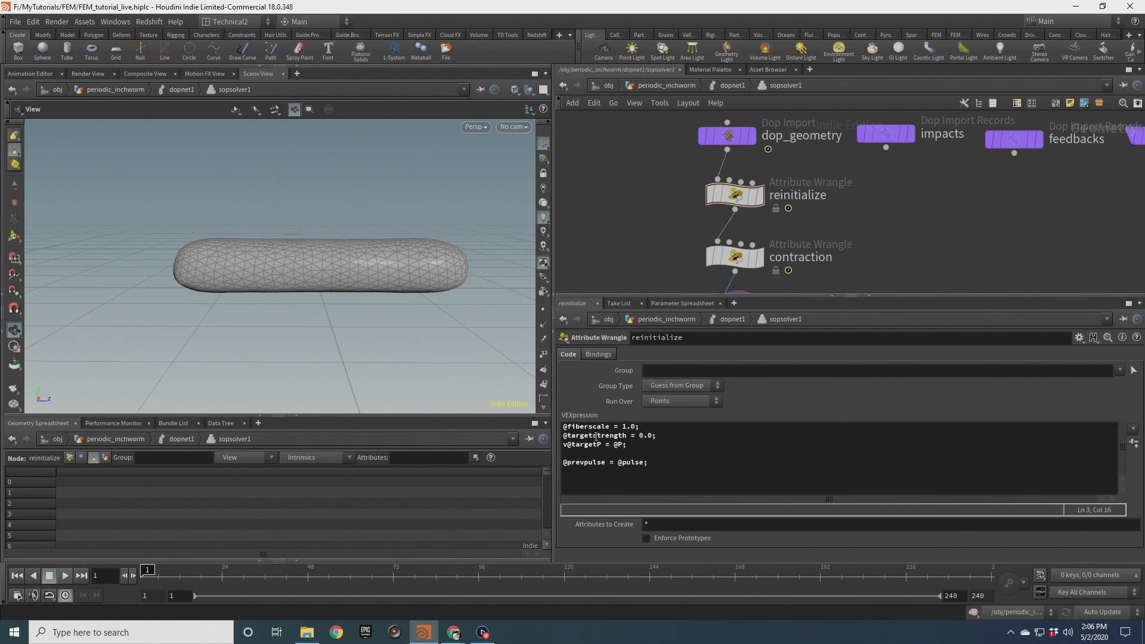
left_click_drag(432, 296, 324, 314)
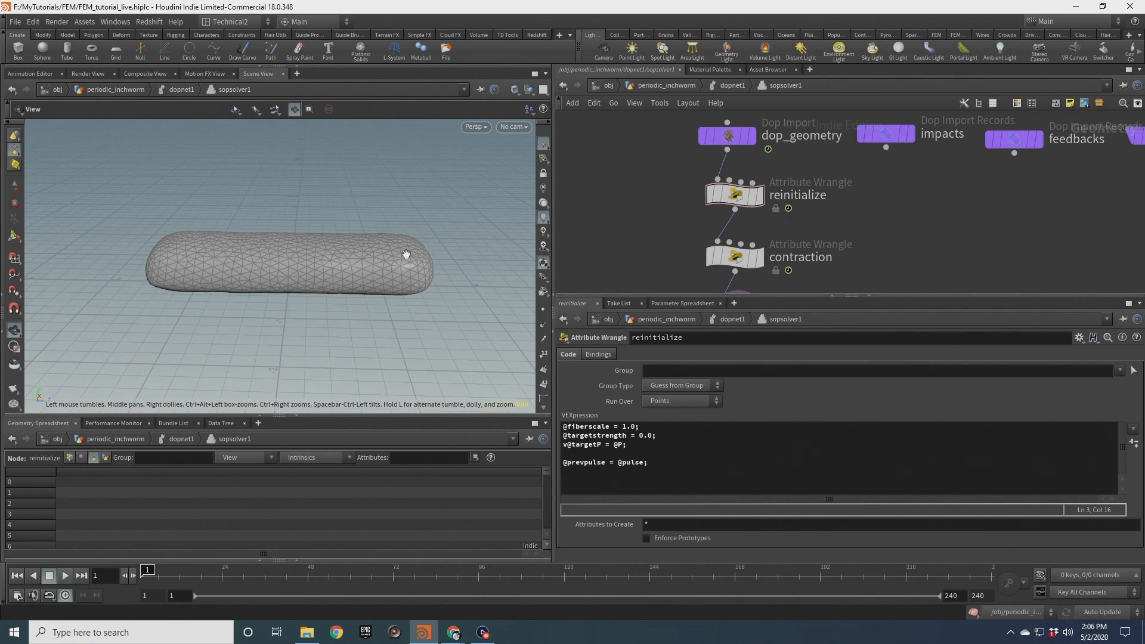
left_click_drag(433, 280, 410, 272)
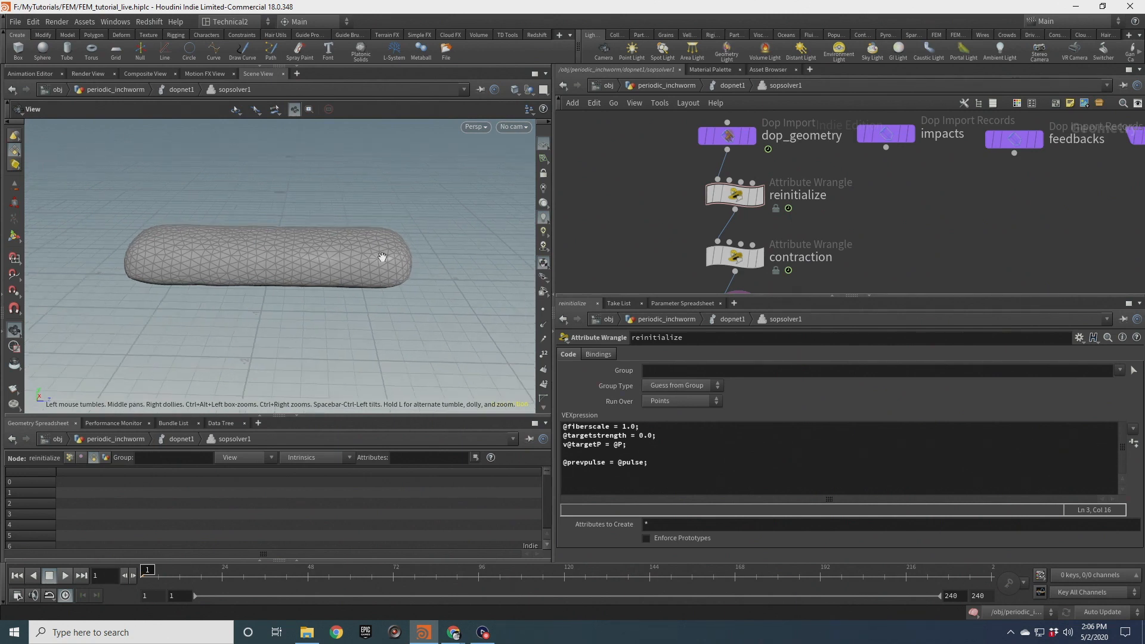
left_click_drag(565, 443, 634, 444)
left_click_drag(382, 270, 391, 261)
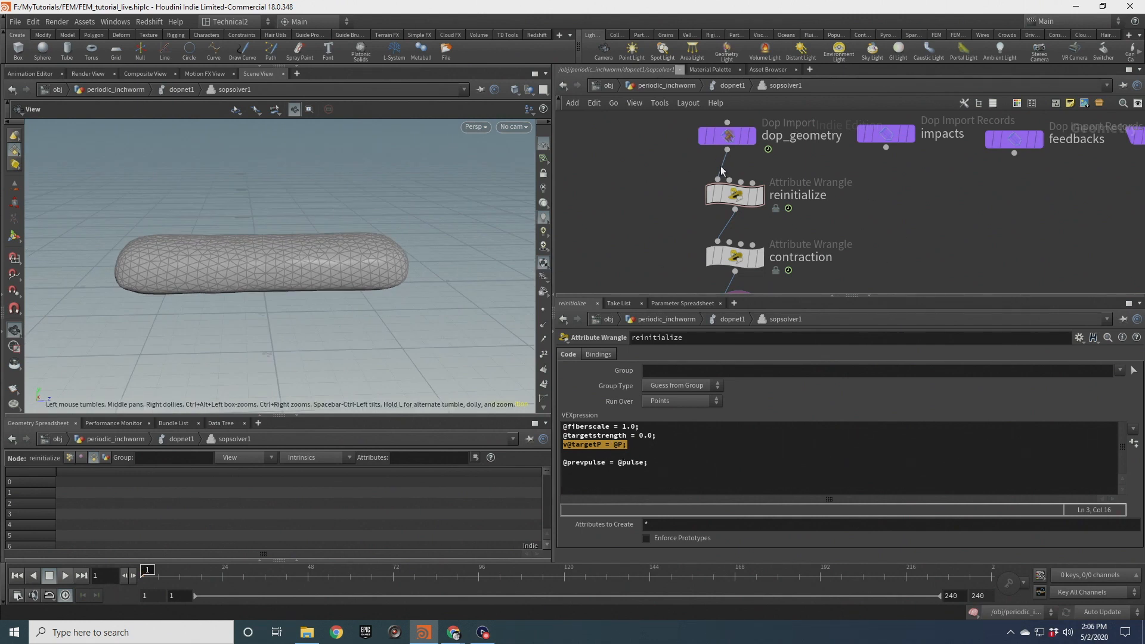
left_click(736, 88)
scroll(284, 263, "down", 2)
middle_click_drag(284, 263, 328, 271)
left_click_drag(328, 272, 372, 261)
key("ctrl+s")
Play back the simulation, stopping and rewinding to the first frame
left_click(49, 575)
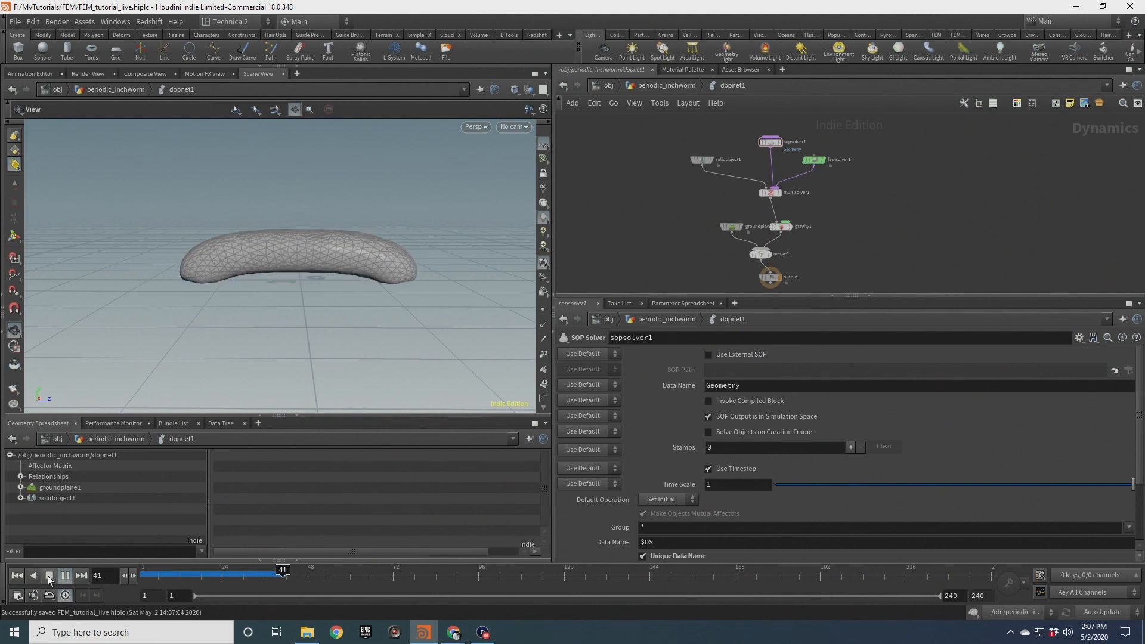
left_click(50, 576)
left_click(16, 576)
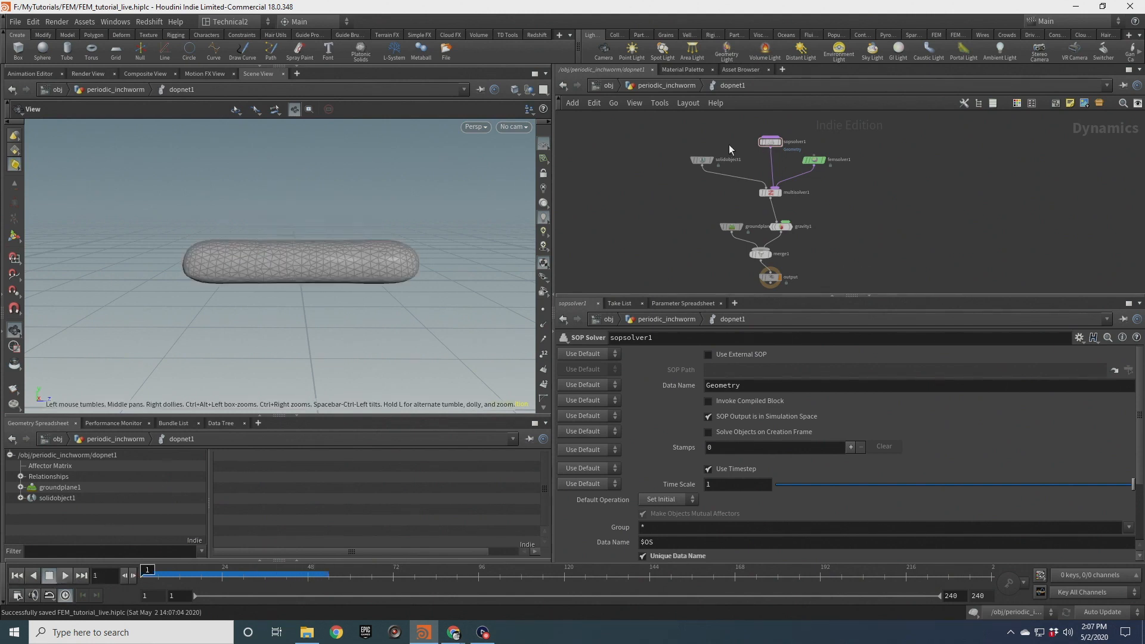
Set the FEM solid object's Target Strength to 2e9 and save the scene
left_click(702, 160)
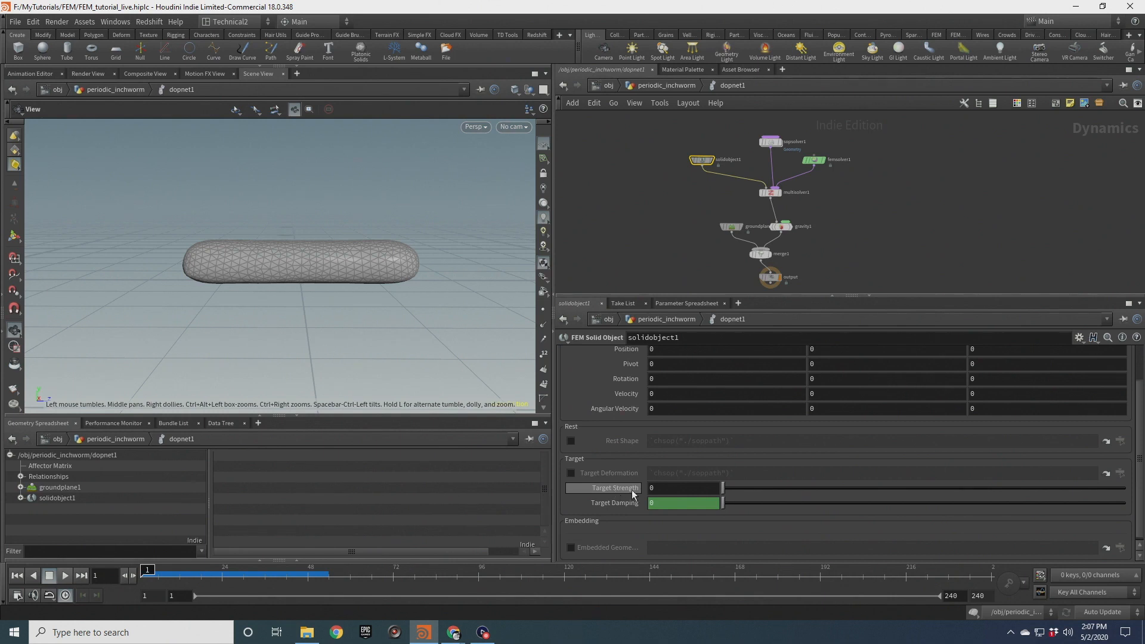
left_click(656, 488)
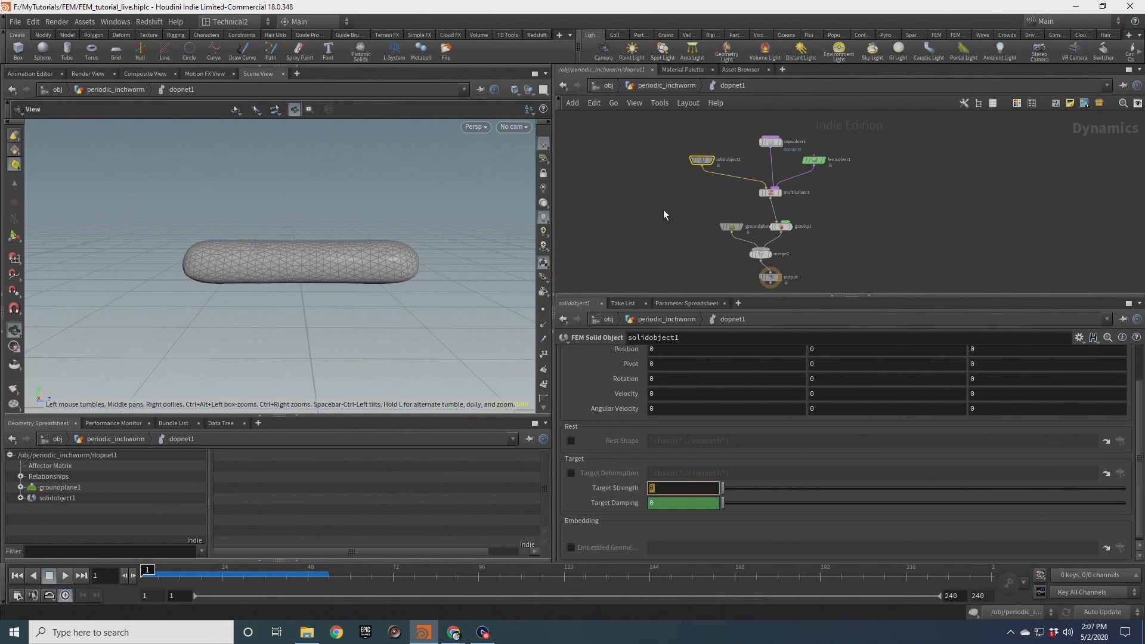
type("2e9")
key("Return")
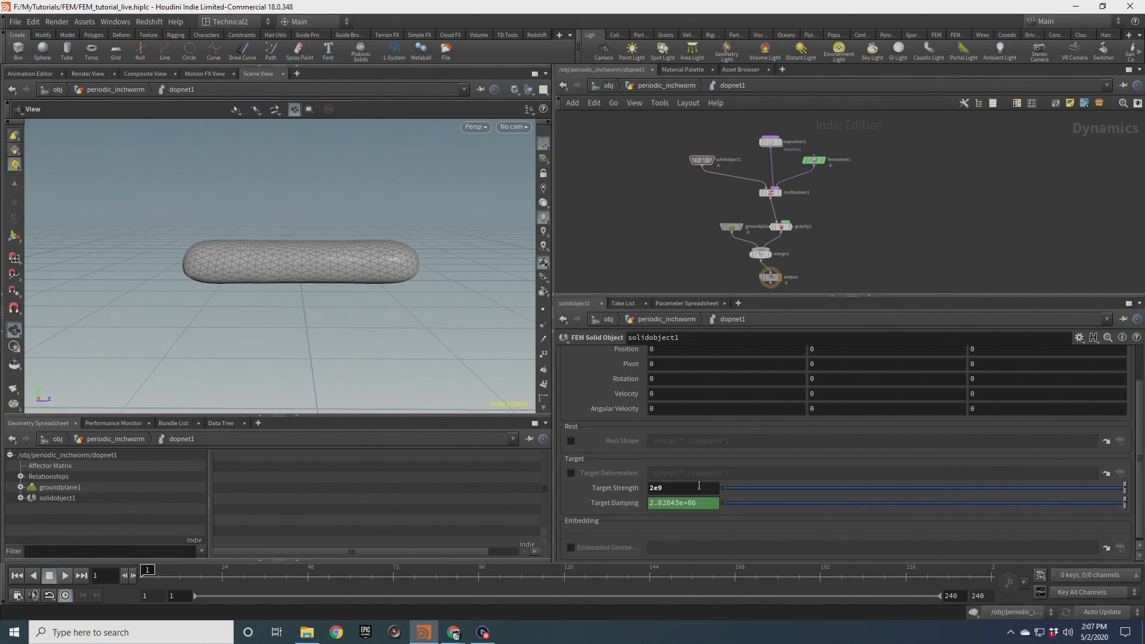
key("ctrl+s")
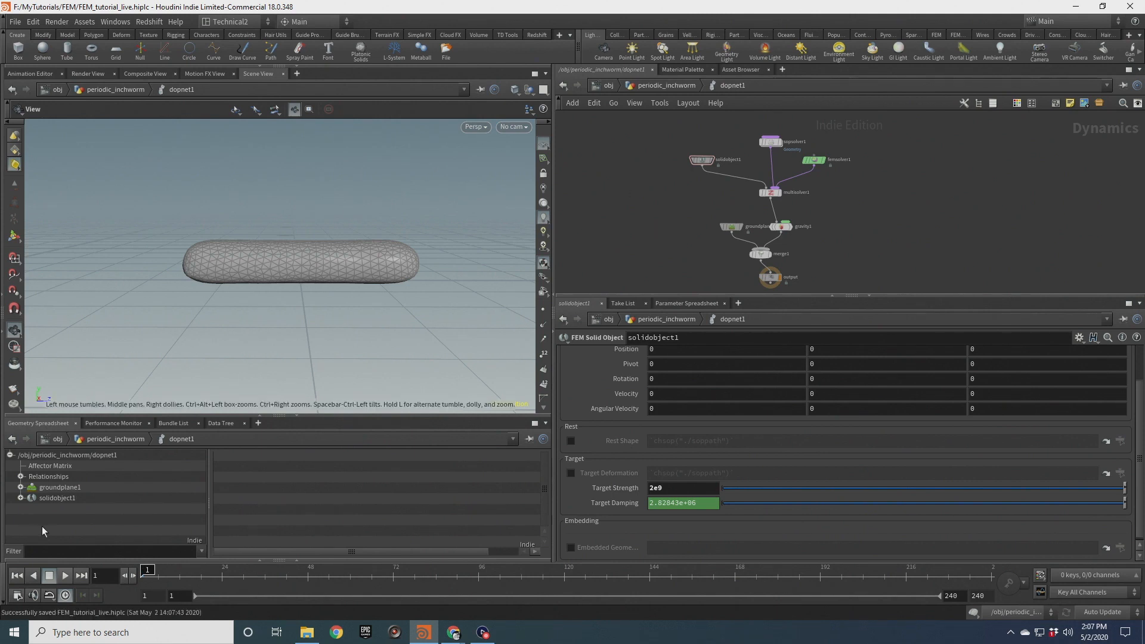
Play back the simulation and examine the worm's motion from several angles
left_click(65, 576)
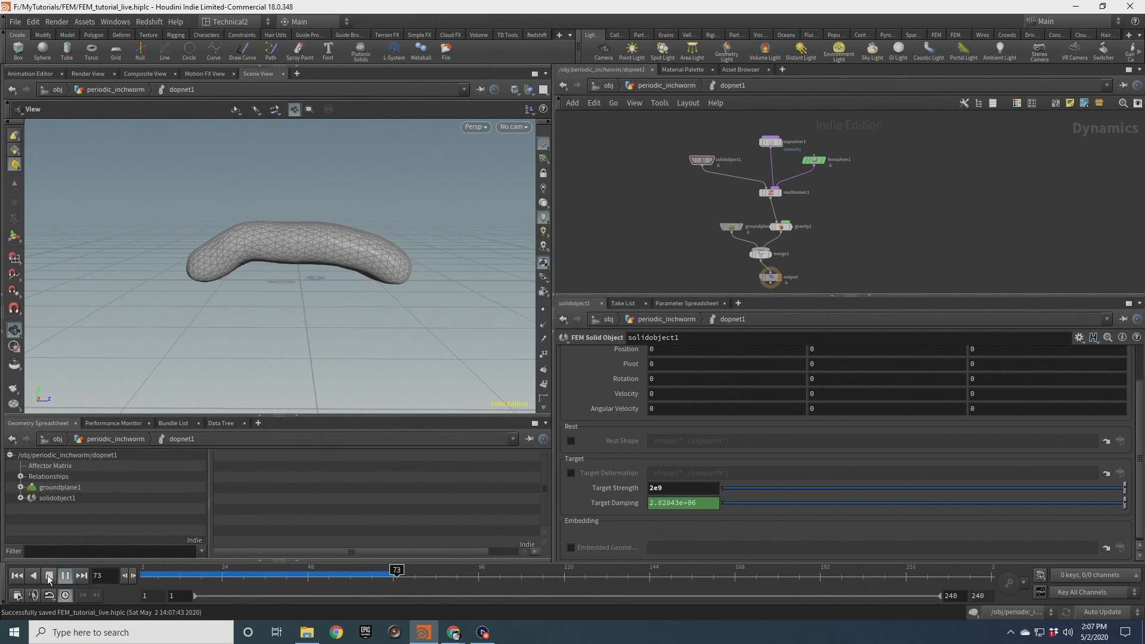
left_click(49, 575)
left_click_drag(269, 204, 310, 275)
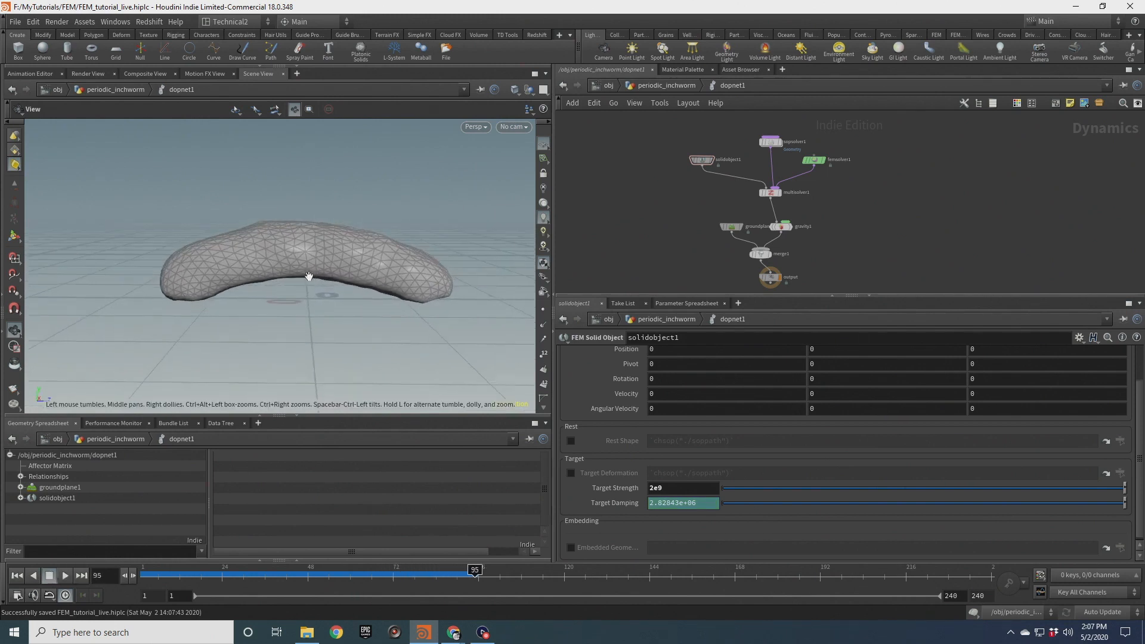
left_click(68, 576)
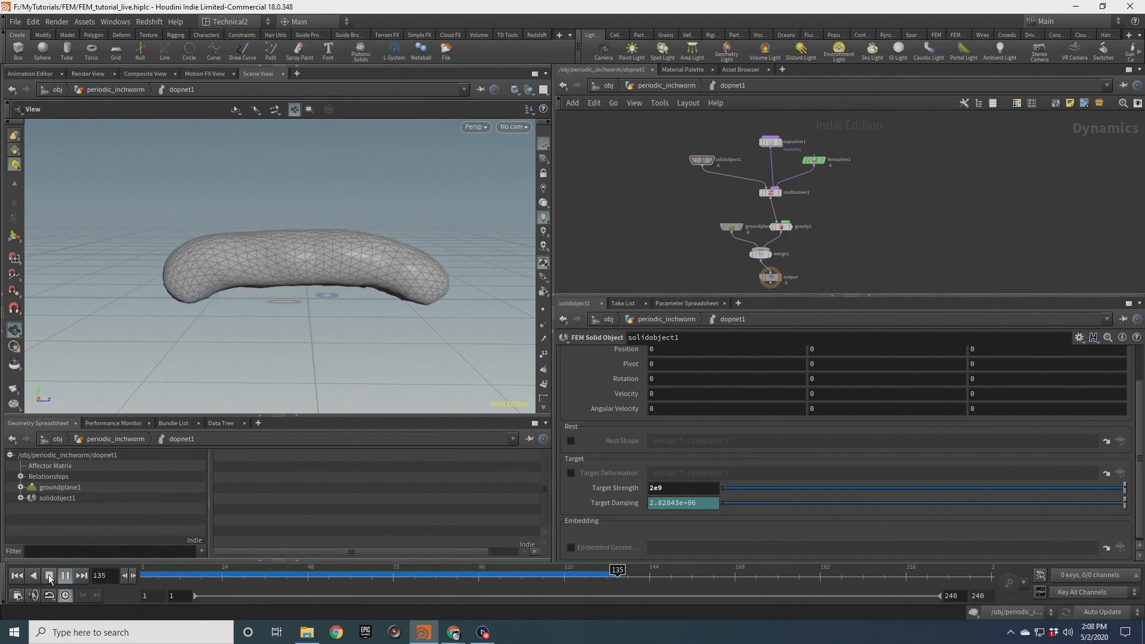
left_click(49, 578)
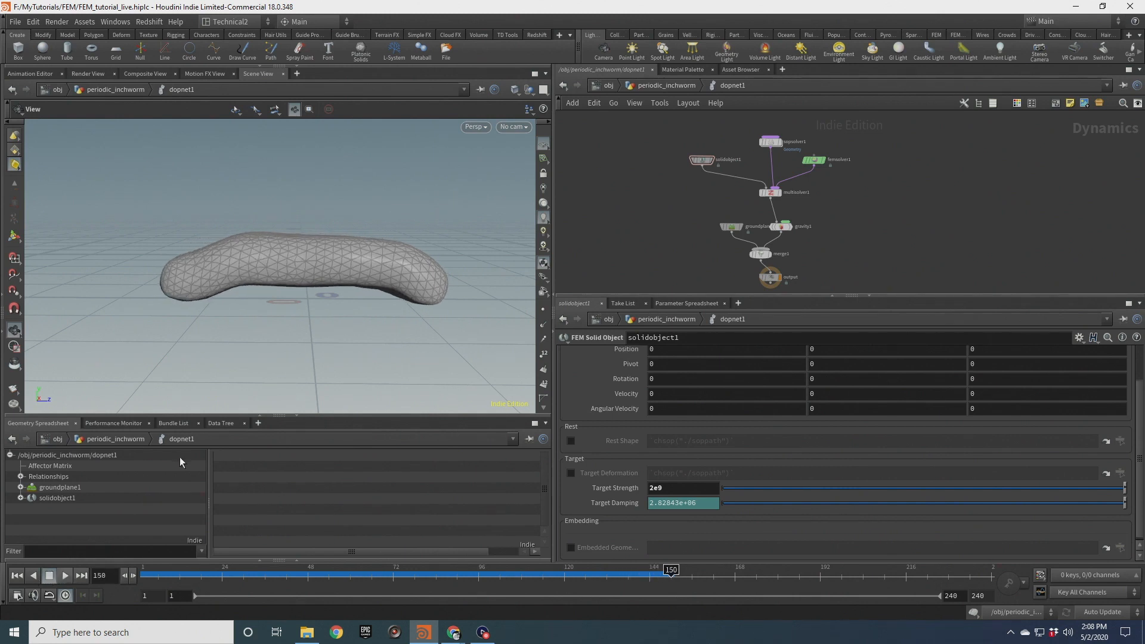
scroll(339, 251, "up", 3)
left_click_drag(333, 248, 358, 276)
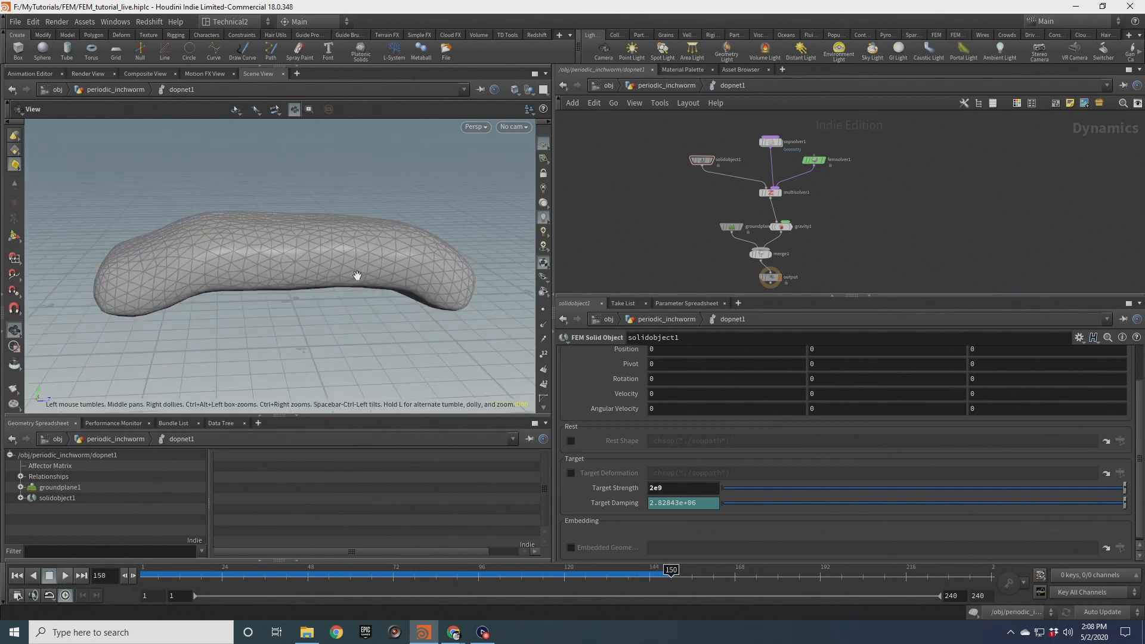
left_click_drag(401, 302, 402, 263)
left_click_drag(358, 307, 340, 322)
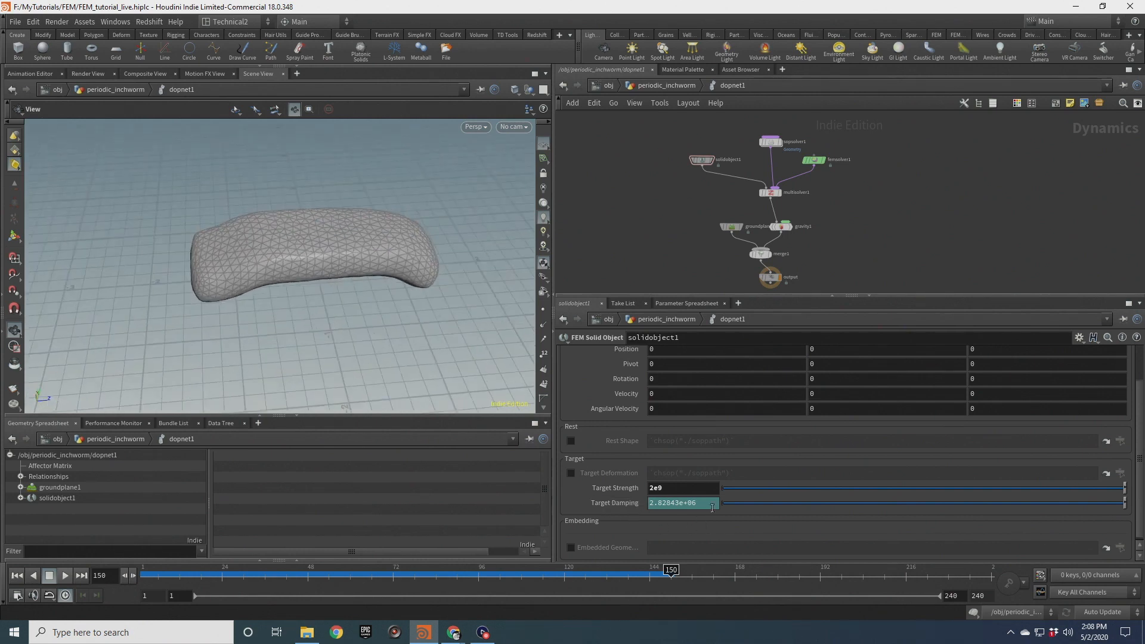
Inspect the contents of the FEM solver, re-examine the worm in the viewport and rewind the simulation
double_click(814, 160)
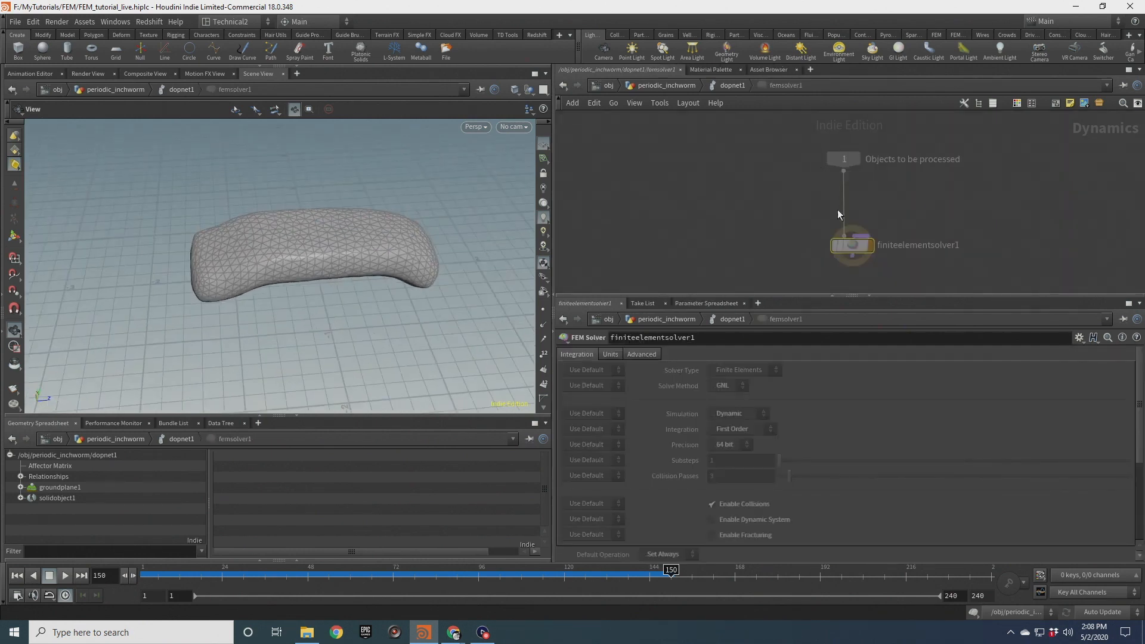
left_click_drag(742, 198, 871, 274)
left_click(732, 85)
left_click(702, 160)
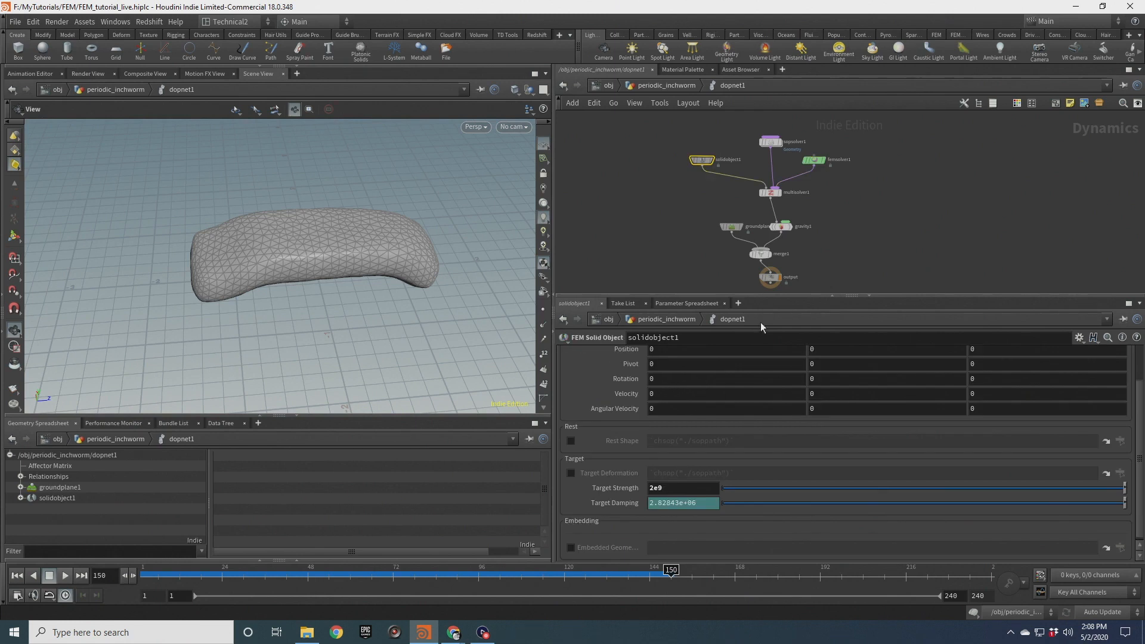
left_click_drag(373, 268, 366, 226)
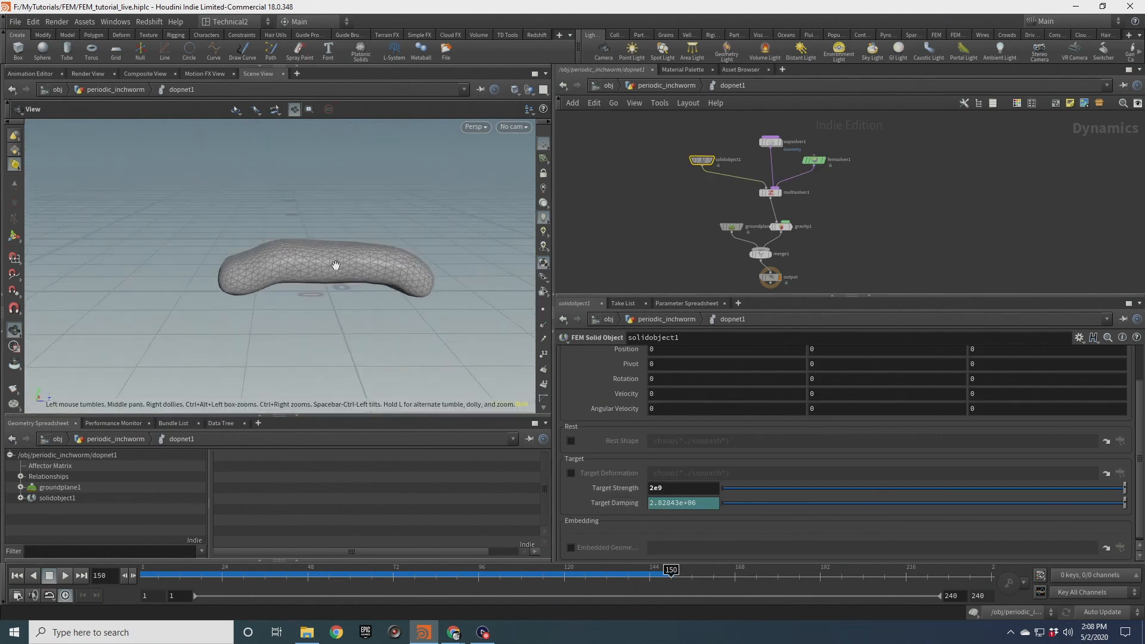
right_click_drag(334, 258, 378, 261)
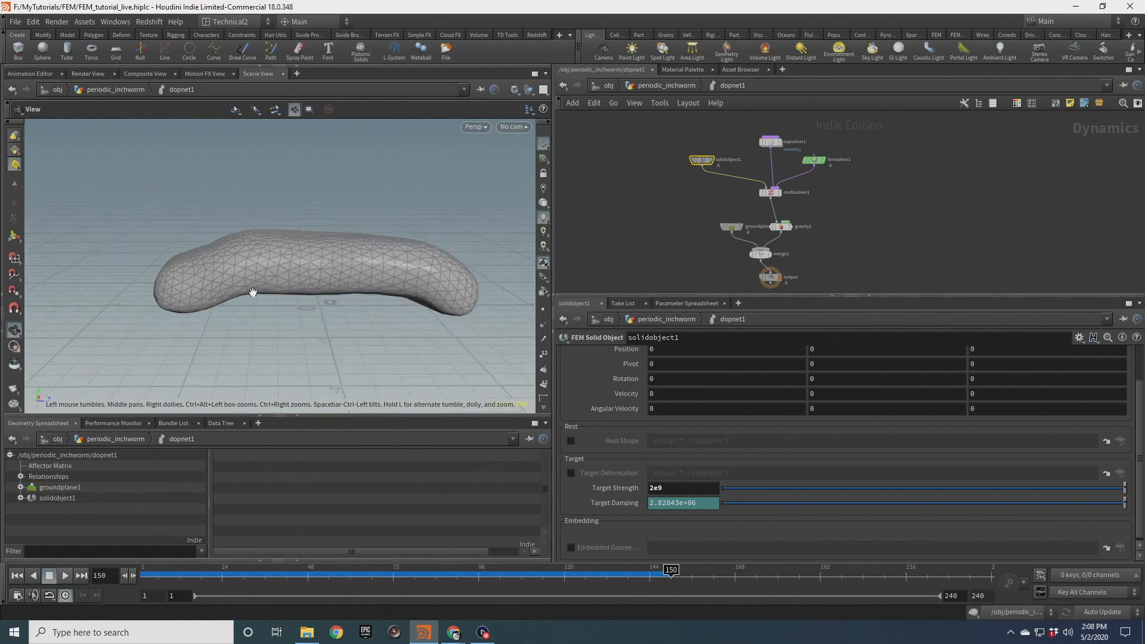
left_click_drag(262, 289, 365, 269)
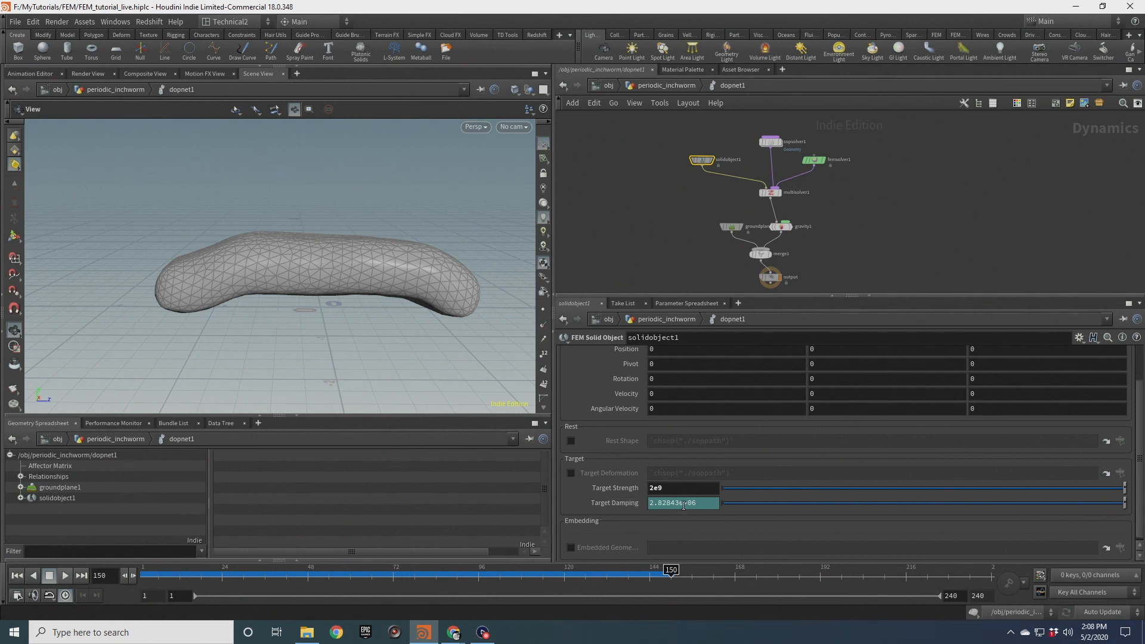
left_click(17, 575)
Delete the Target Damping channel on the solid object and set Target Damping to 0
right_click(632, 505)
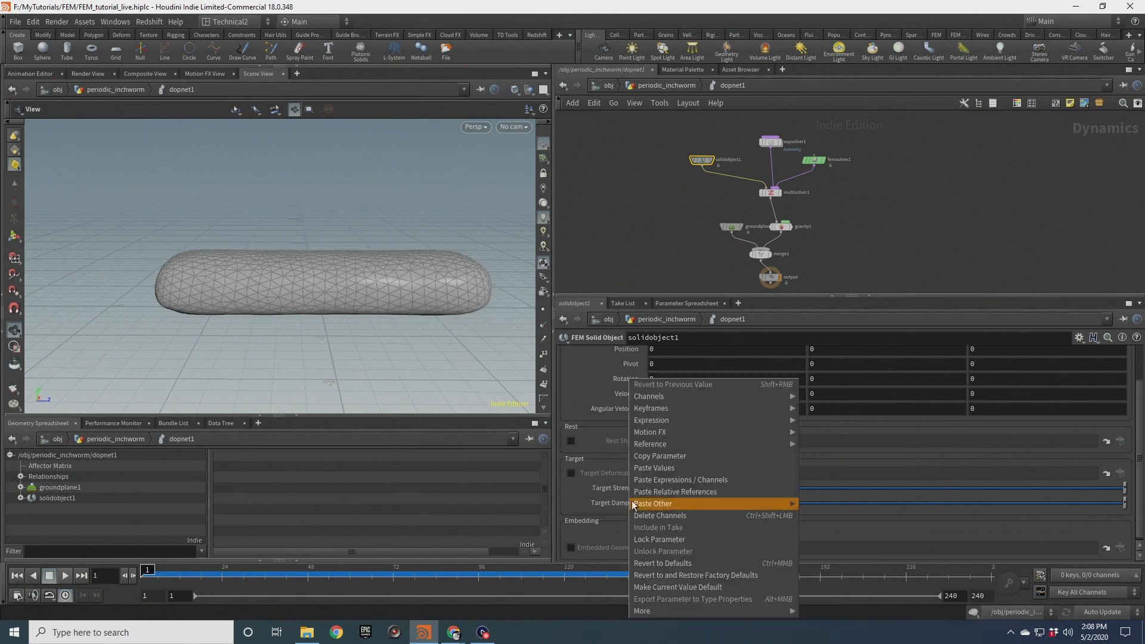
left_click(679, 516)
left_click_drag(702, 504, 609, 501)
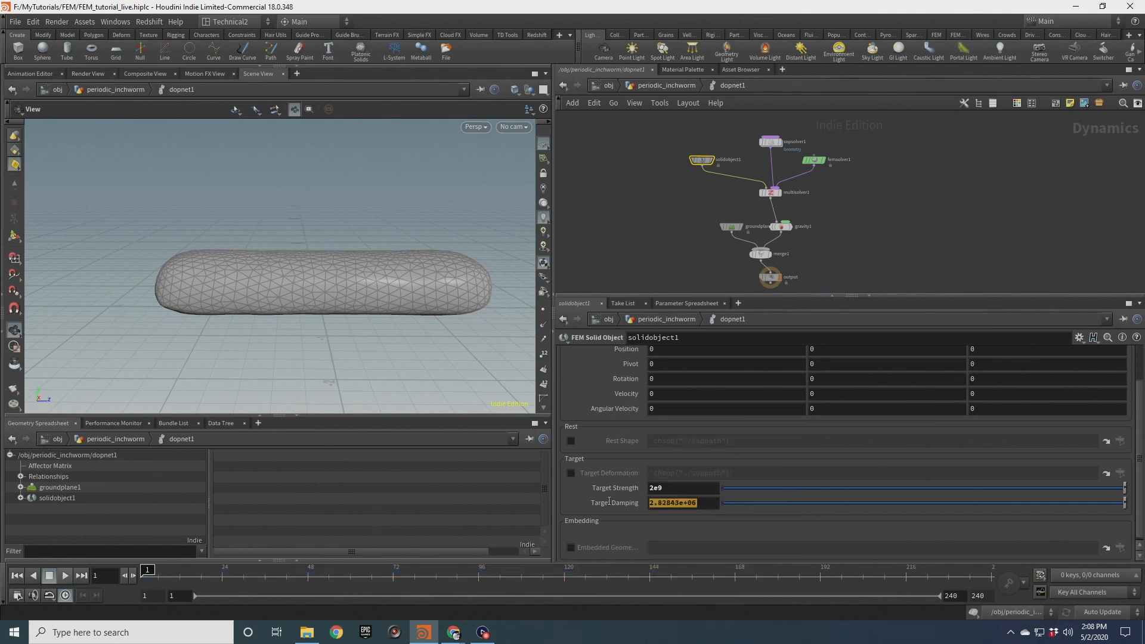
type("0")
key("Return")
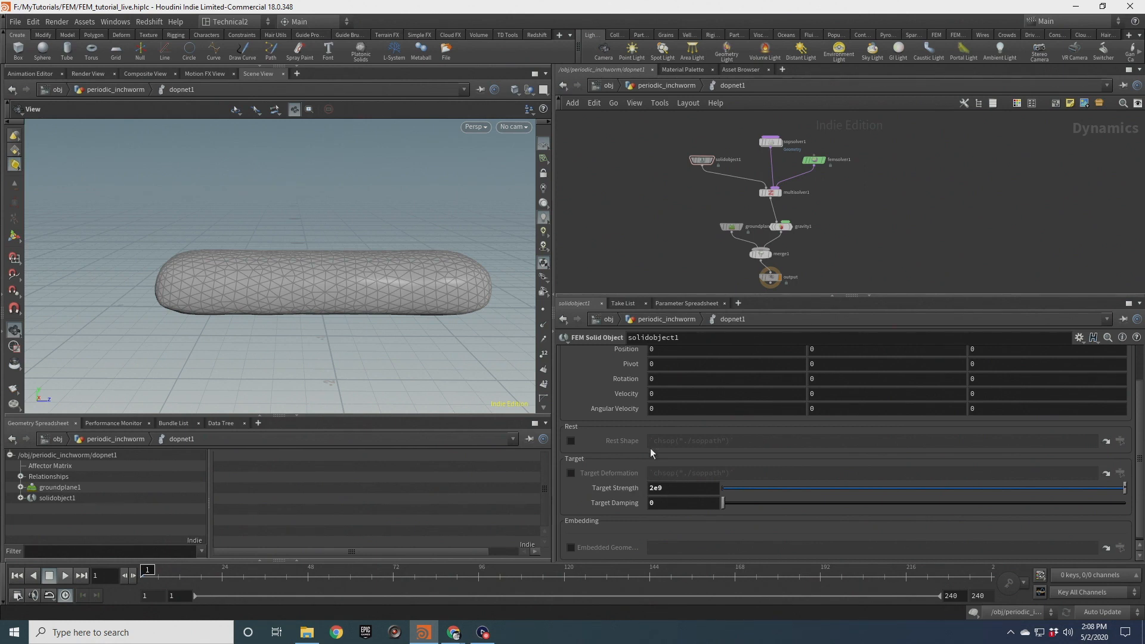
At the object level, set the DOP network's Object field to *solid*
mouse_move(477, 305)
left_mouse_down()
mouse_move(455, 297)
mouse_move(525, 306)
mouse_move(487, 297)
left_mouse_up()
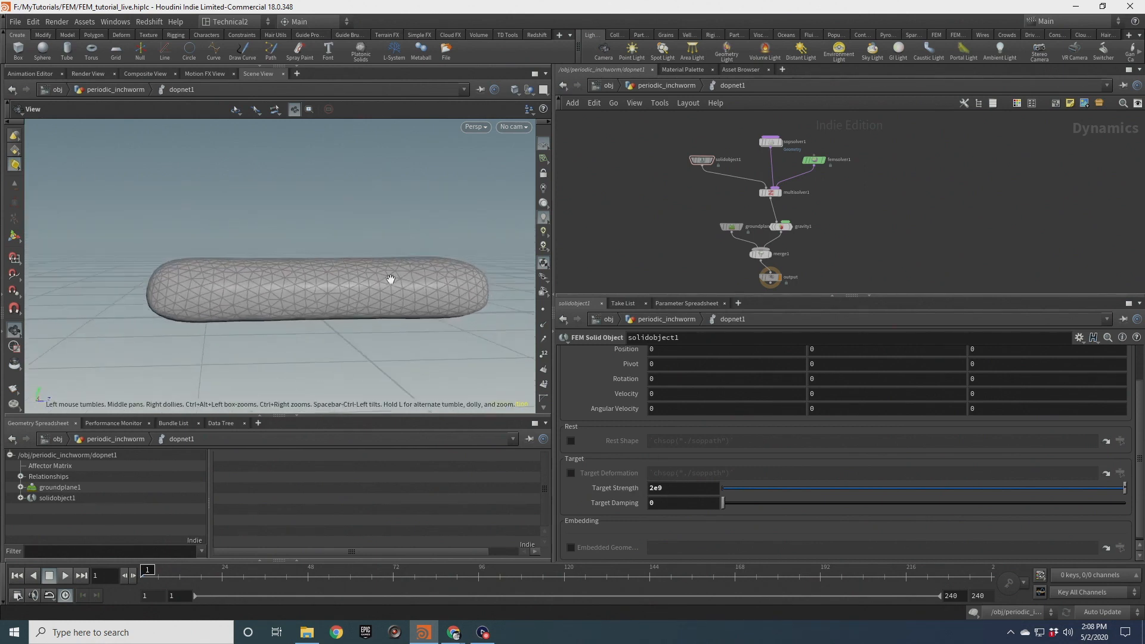
right_click_drag(442, 299, 372, 280)
middle_click_drag(373, 280, 406, 280)
left_click_drag(406, 280, 392, 291)
middle_click_drag(405, 287, 355, 284)
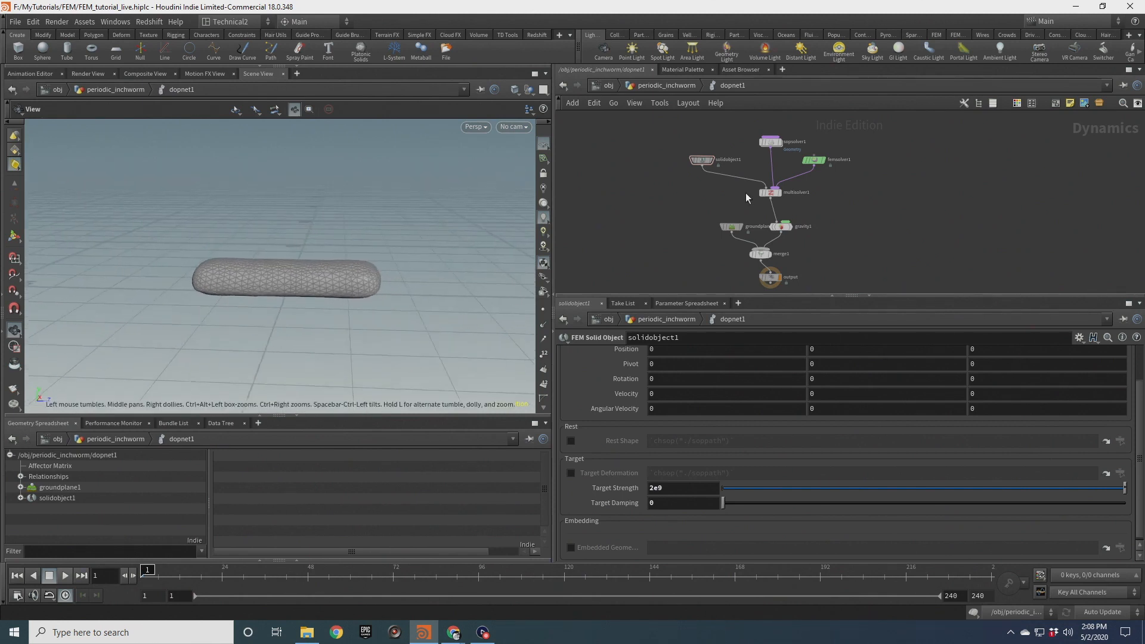
key("u")
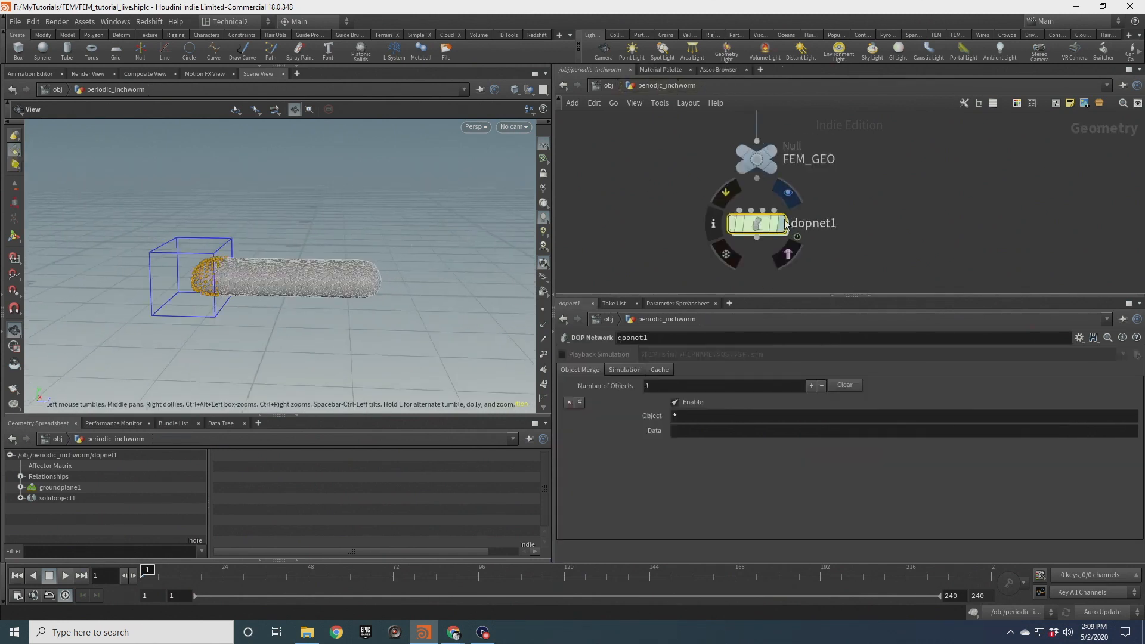
left_click(700, 416)
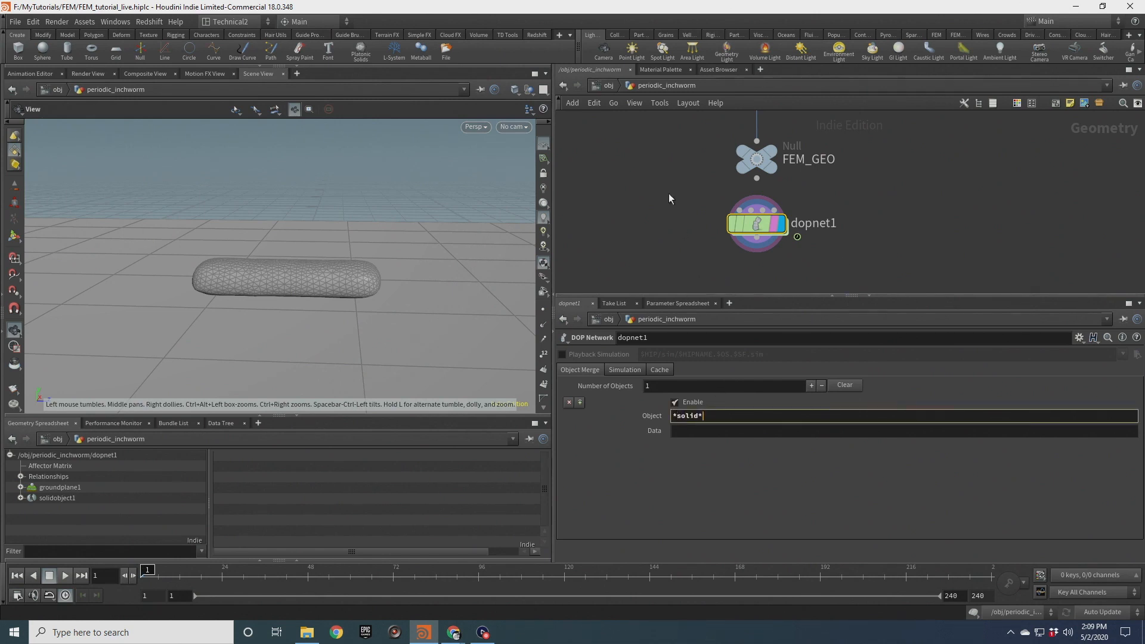
Open the DOP network node's info to check its point attributes, then view the worm in the viewport
left_click(716, 225)
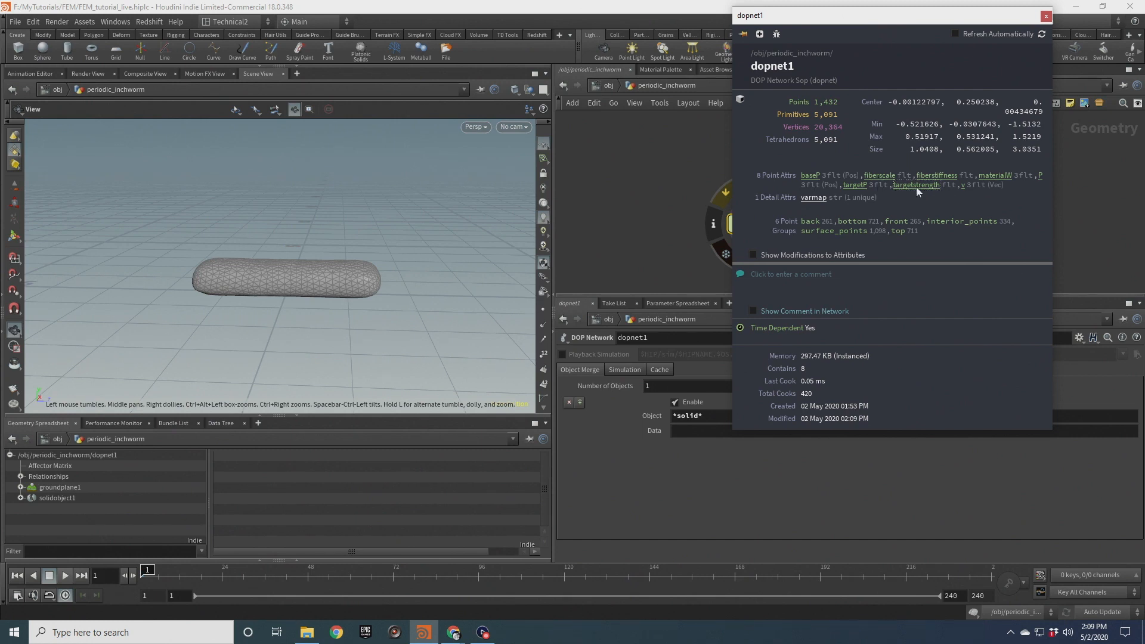
left_click(1046, 16)
left_click_drag(442, 274, 344, 268)
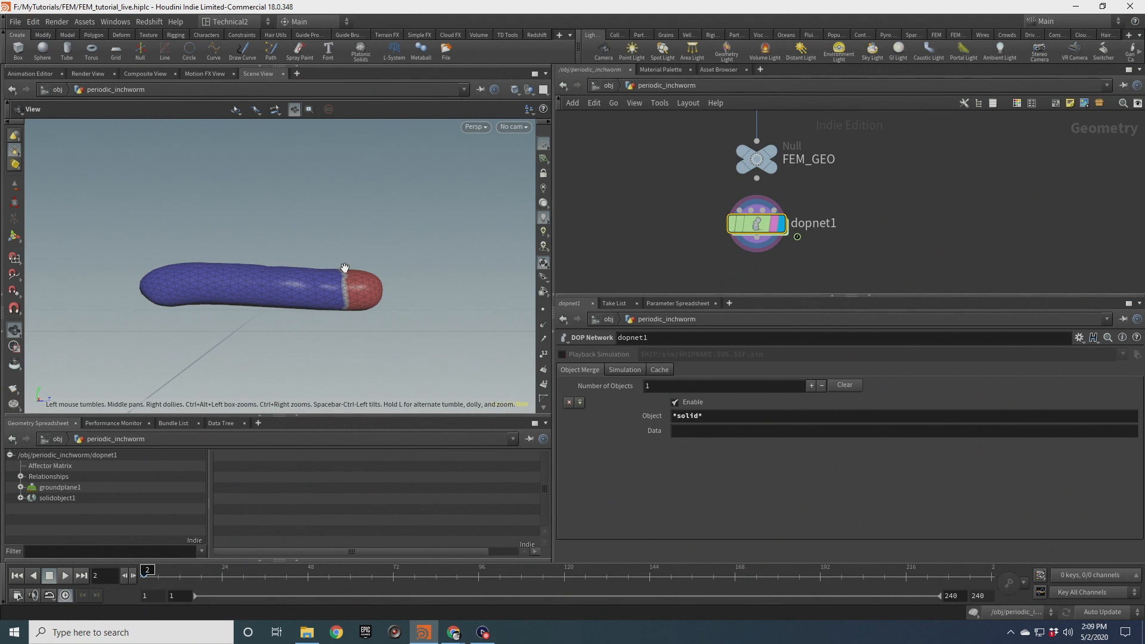
Step forward frame by frame and orbit the viewport to examine the worm's front end
key("Right")
left_click_drag(366, 287, 367, 335)
key("Right")
key("Right")
key("Right")
key("Right")
left_click_drag(334, 280, 334, 251)
key("Right")
middle_click_drag(325, 250, 329, 294)
left_click_drag(329, 295, 334, 338)
key("Right")
key("Right")
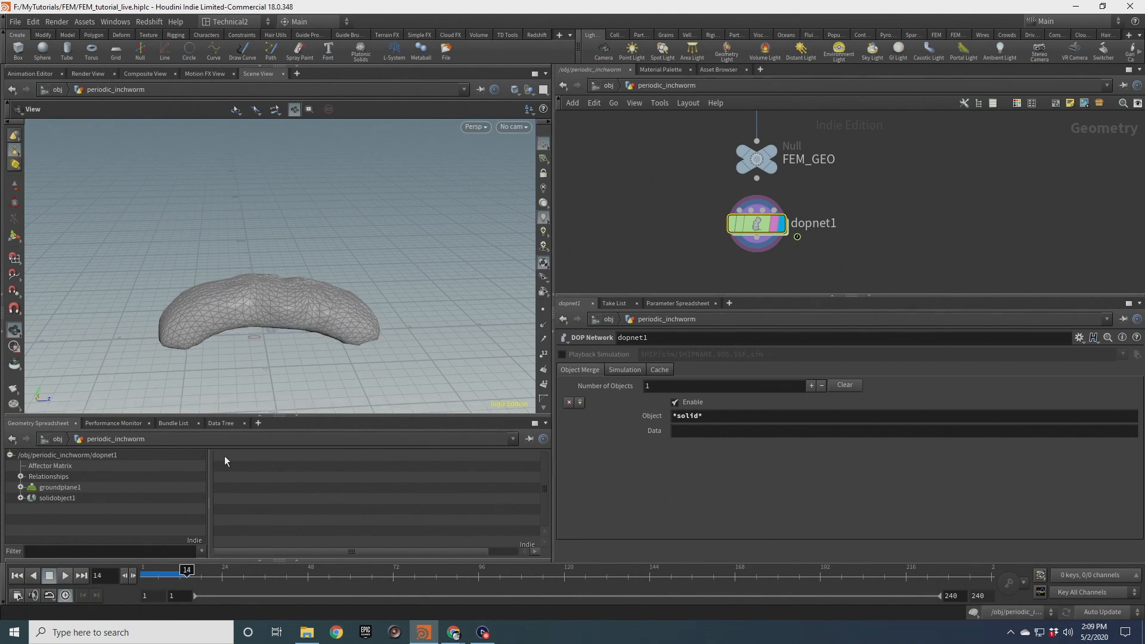
Play the simulation briefly, stop it and rewind to the start
left_click(49, 576)
left_click(58, 578)
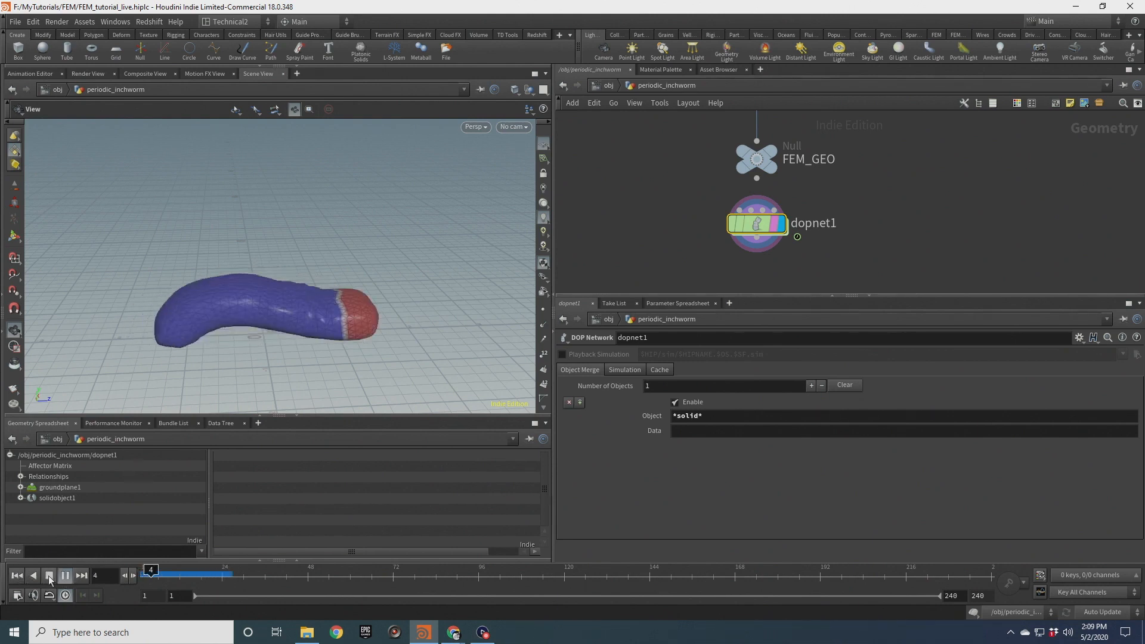
left_click(49, 576)
left_click(17, 576)
Open the grab_logic wrangle inside the DOP network's SOP solver and correct the back group's targetstrength spelling
left_click_drag(649, 190, 850, 267)
double_click(757, 224)
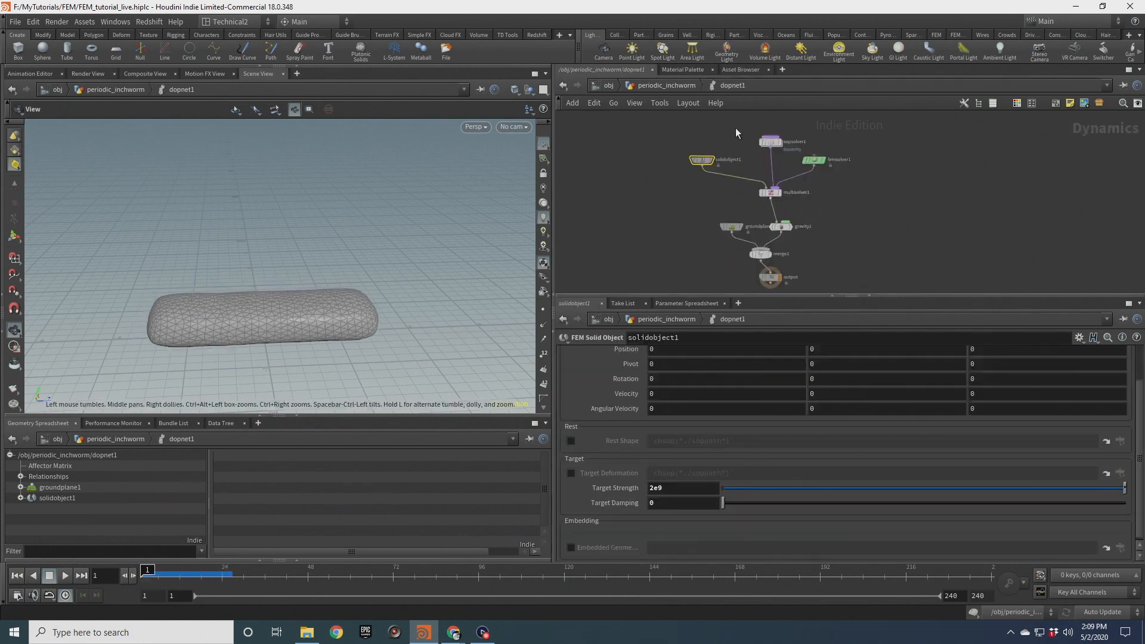
left_click(770, 144)
double_click(770, 143)
middle_click_drag(894, 270, 885, 191)
left_click_drag(654, 154, 859, 206)
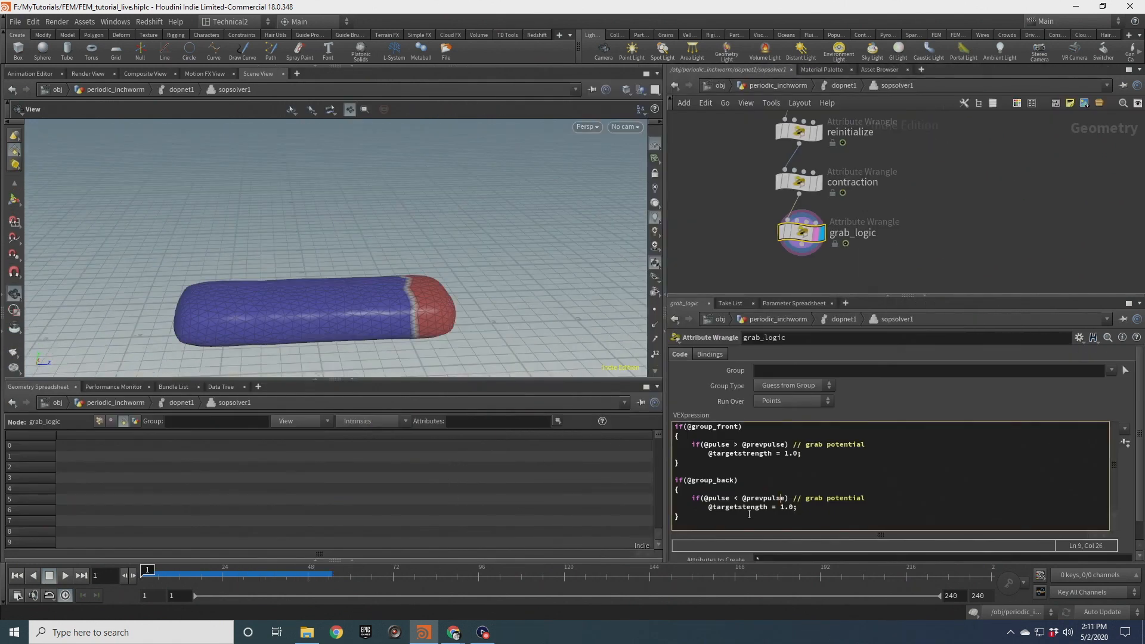
left_click(747, 510)
left_click_drag(764, 512, 748, 510)
left_click(747, 510)
type("r")
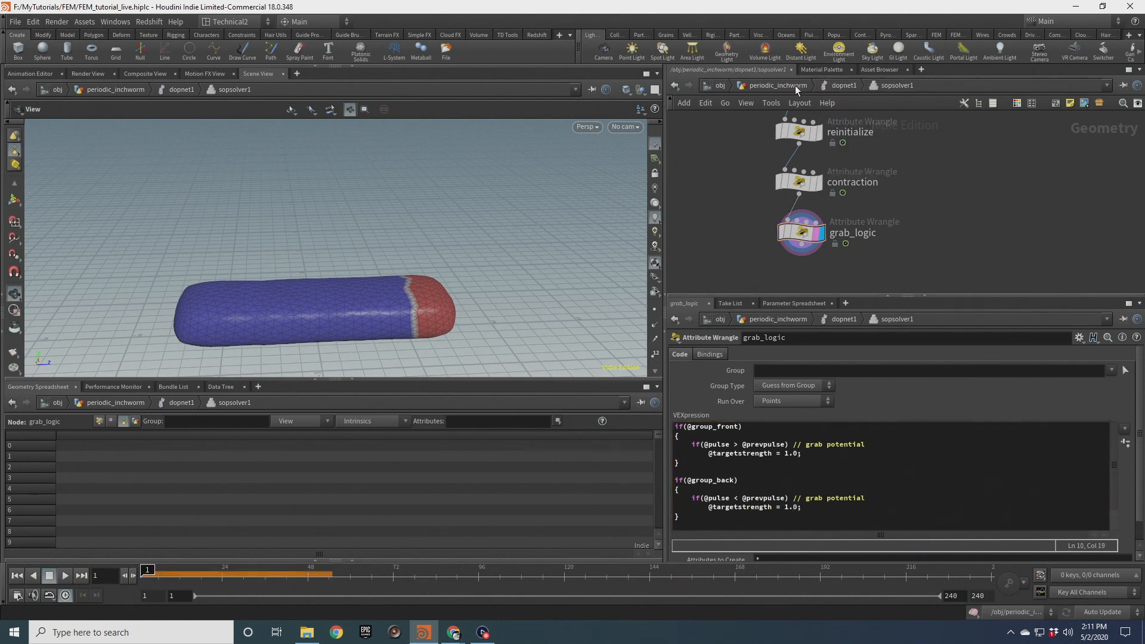
Return to the object level, play the simulation, stop it and scrub back along the timeline
left_click(776, 85)
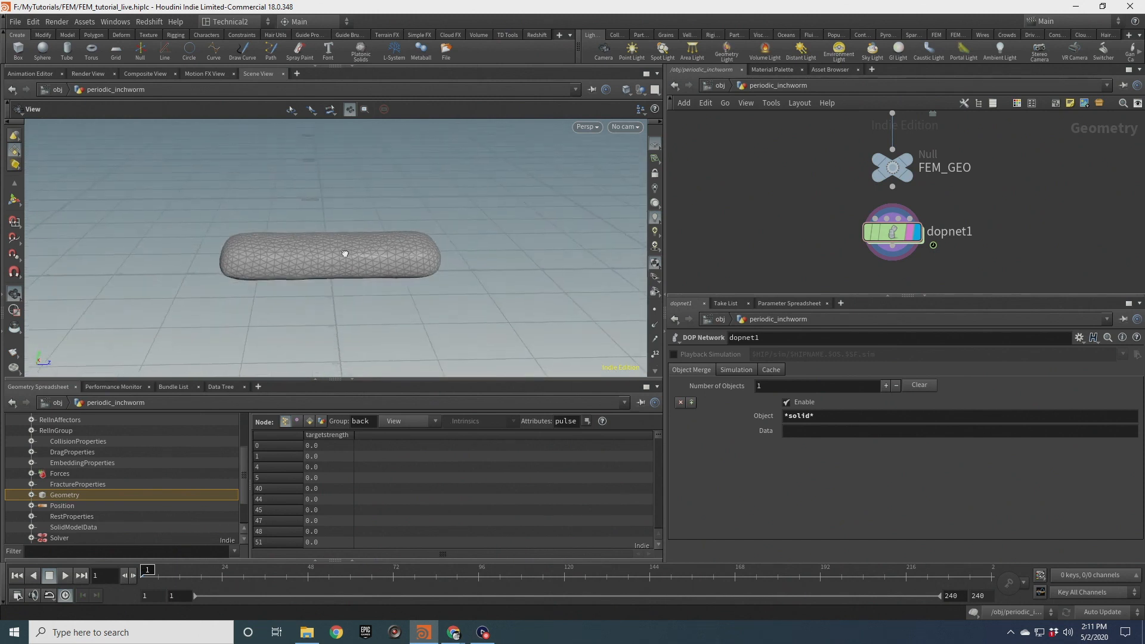
left_click(65, 575)
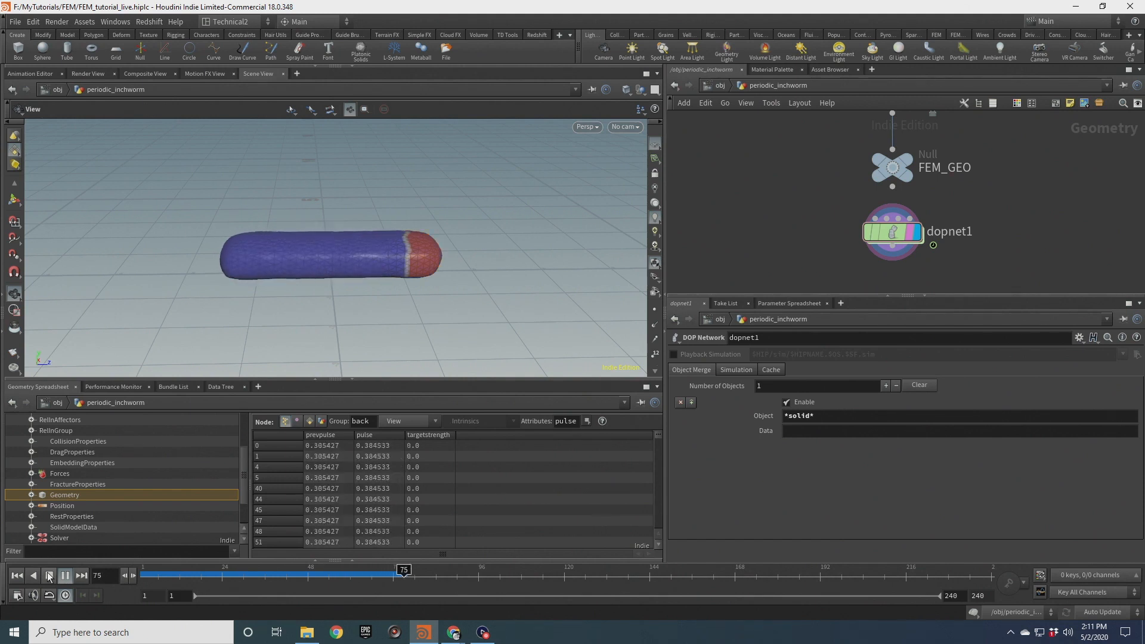
left_click(49, 579)
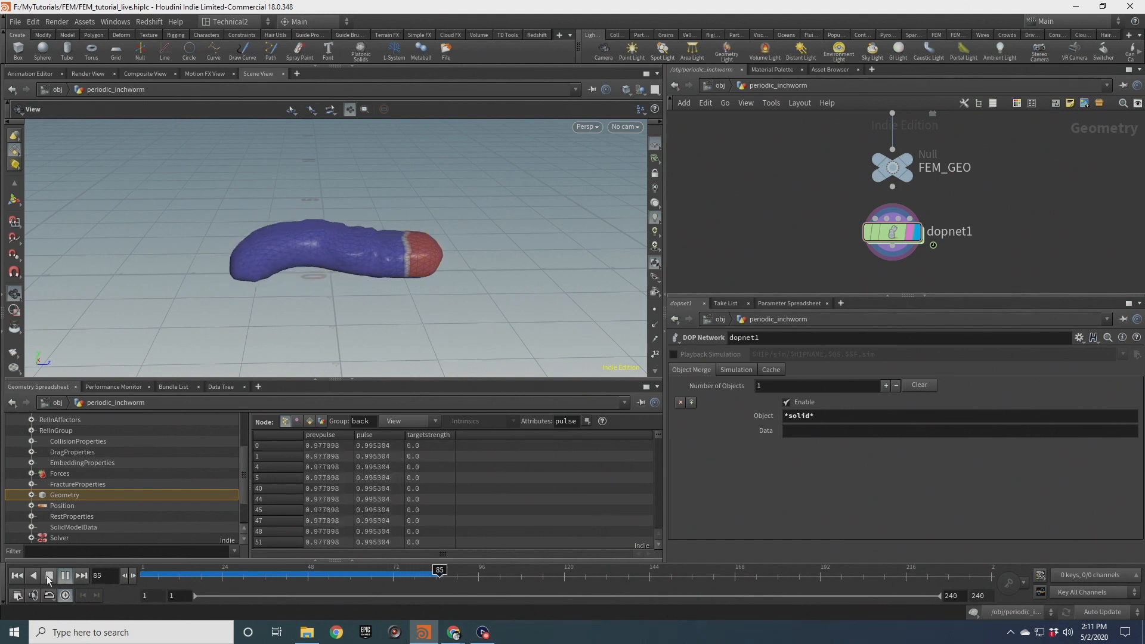
left_click_drag(385, 572, 159, 571)
Orbit and zoom around the worm to examine the front grab region, then rewind the simulation
right_click_drag(437, 312, 401, 230)
left_click_drag(400, 230, 402, 198)
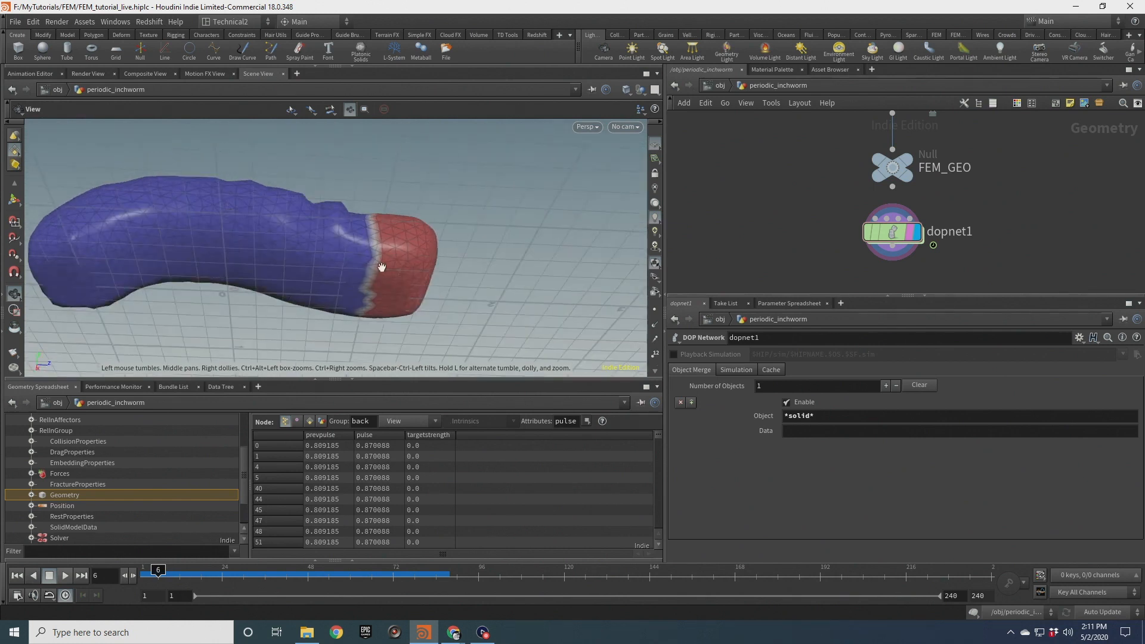
left_click_drag(380, 253, 398, 175)
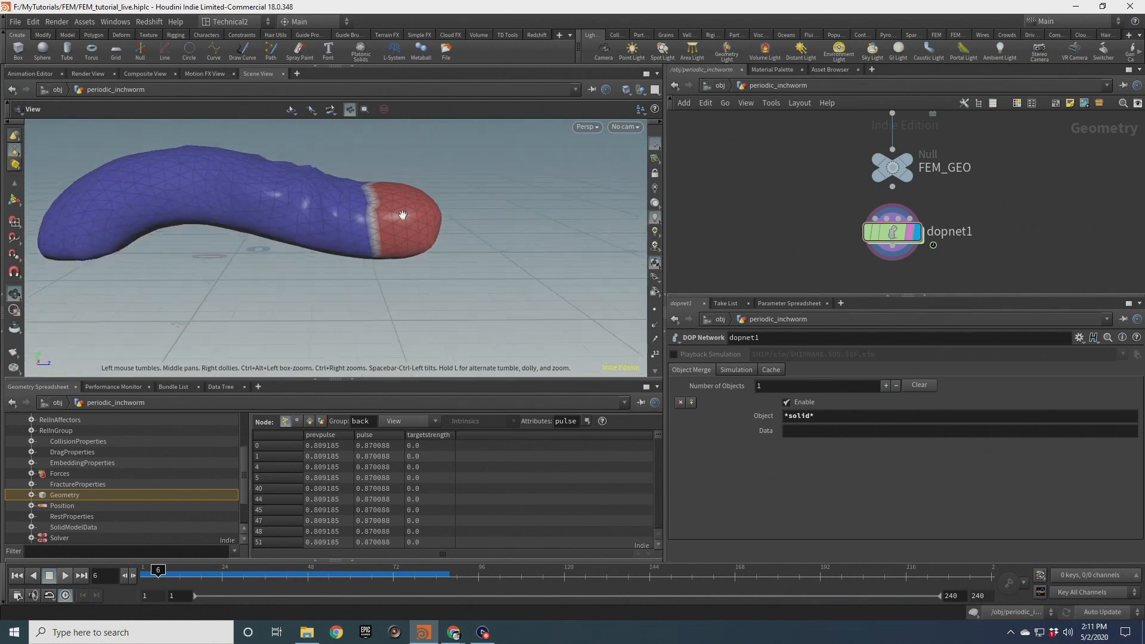
left_click_drag(429, 211, 411, 305)
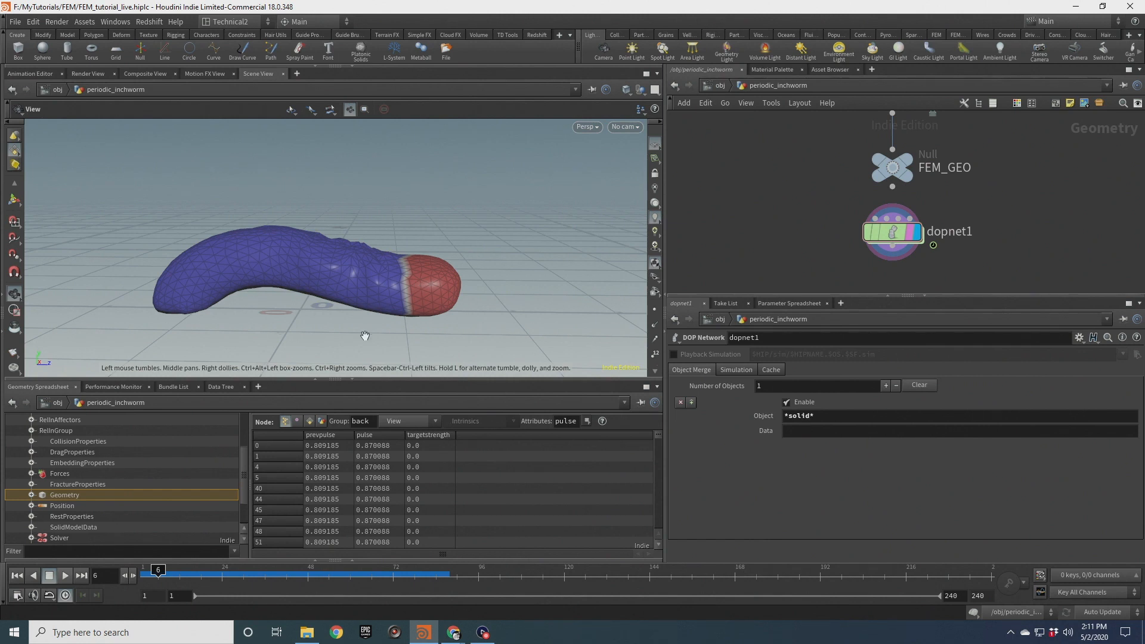
left_click_drag(396, 275, 439, 300)
scroll(439, 308, "up", 5)
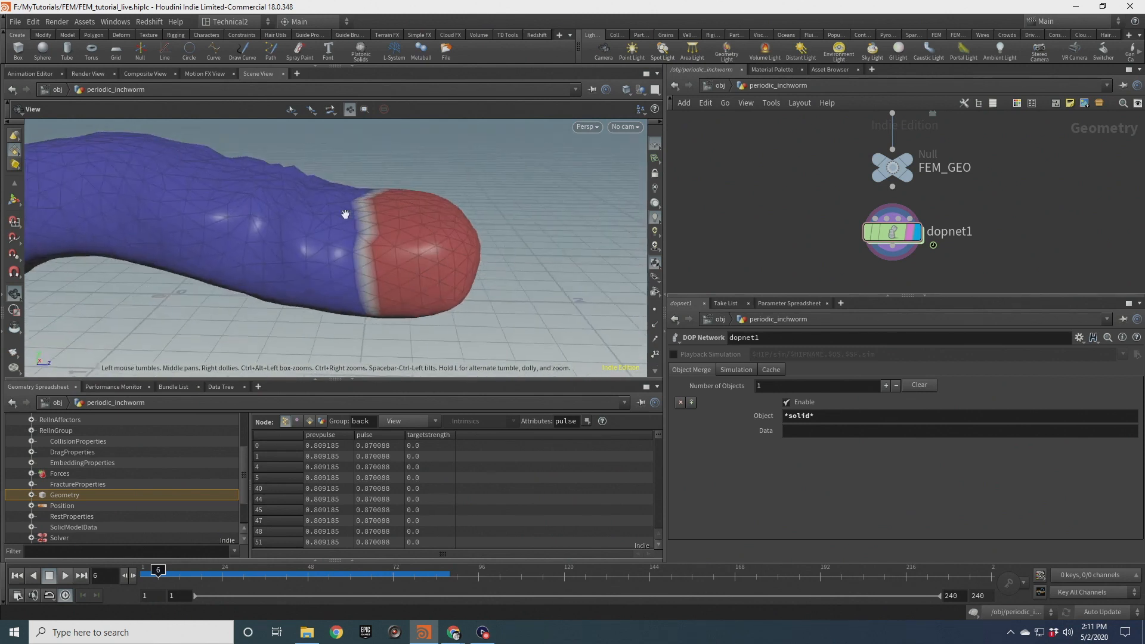
scroll(386, 247, "down", 5)
left_click_drag(386, 248, 335, 242)
middle_click_drag(393, 307, 384, 254)
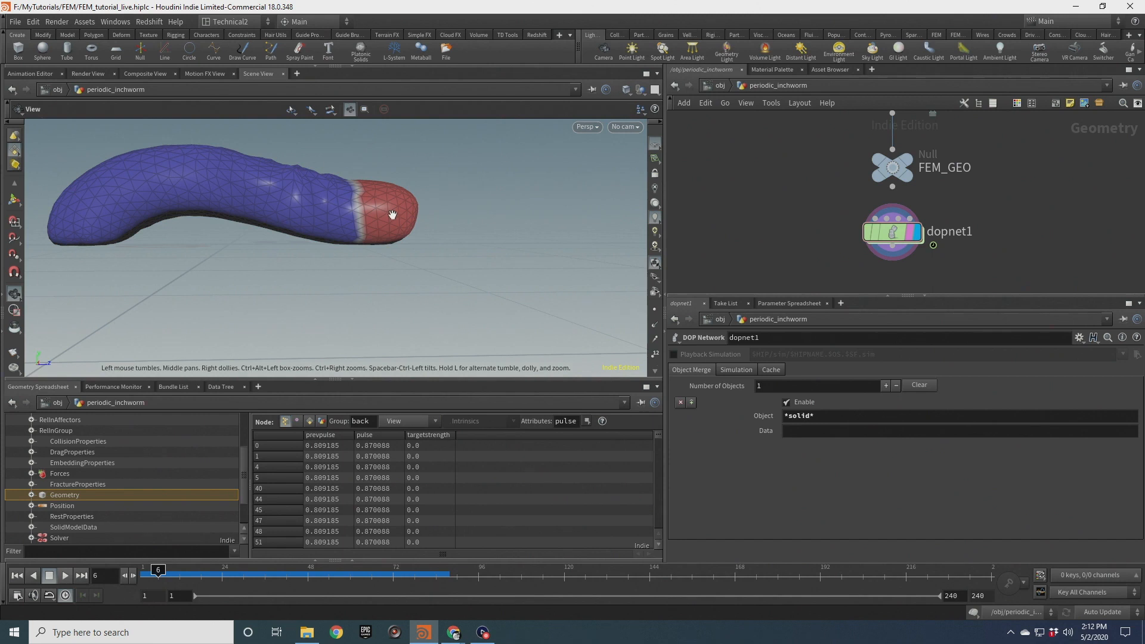
left_click_drag(393, 217, 302, 192)
left_click_drag(412, 228, 434, 160)
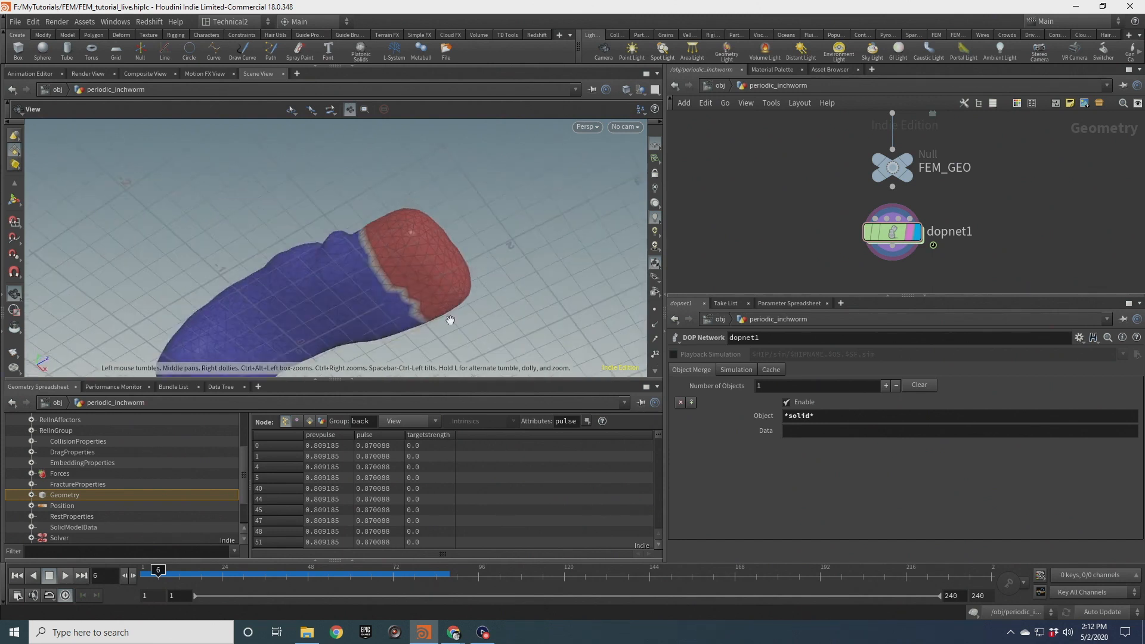
left_click_drag(379, 228, 429, 322)
middle_click_drag(389, 217, 481, 274)
scroll(480, 274, "up", 4)
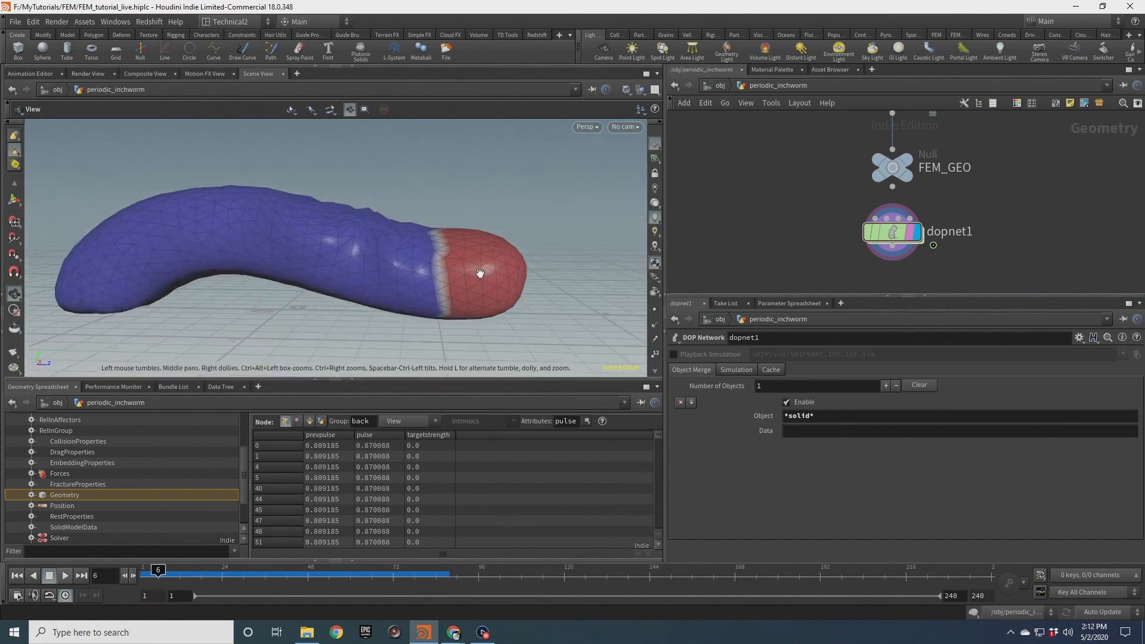
left_click_drag(481, 274, 491, 295)
left_click(18, 578)
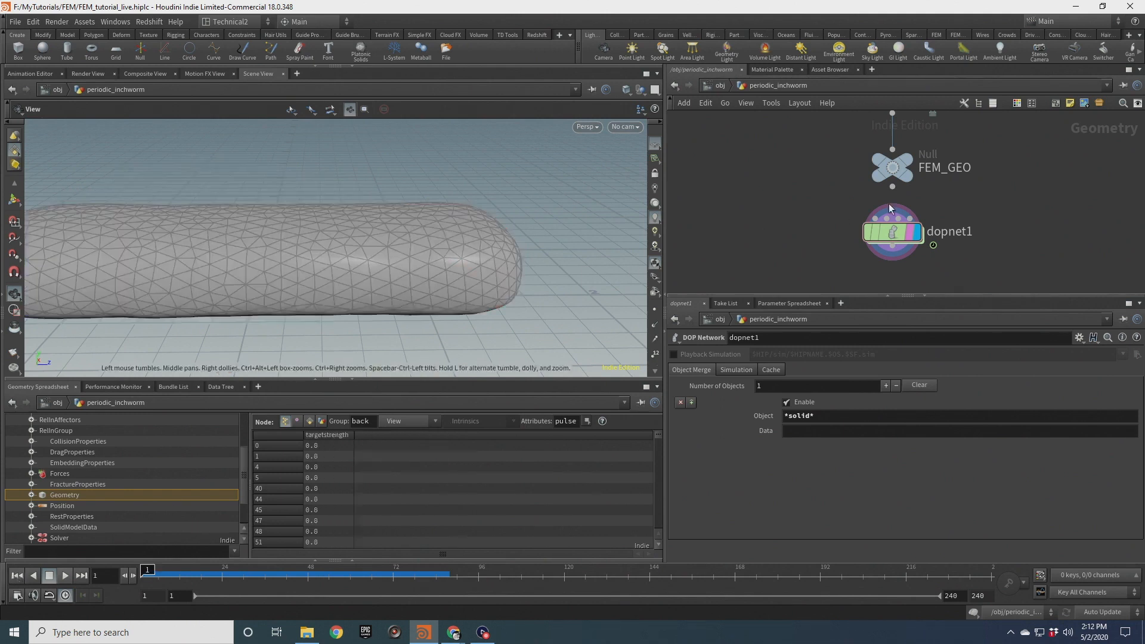
In the grab_logic wrangle, add the condition if(@P.y < chf("grab_thresh")) inside the front group's grab potential check
double_click(893, 232)
double_click(956, 183)
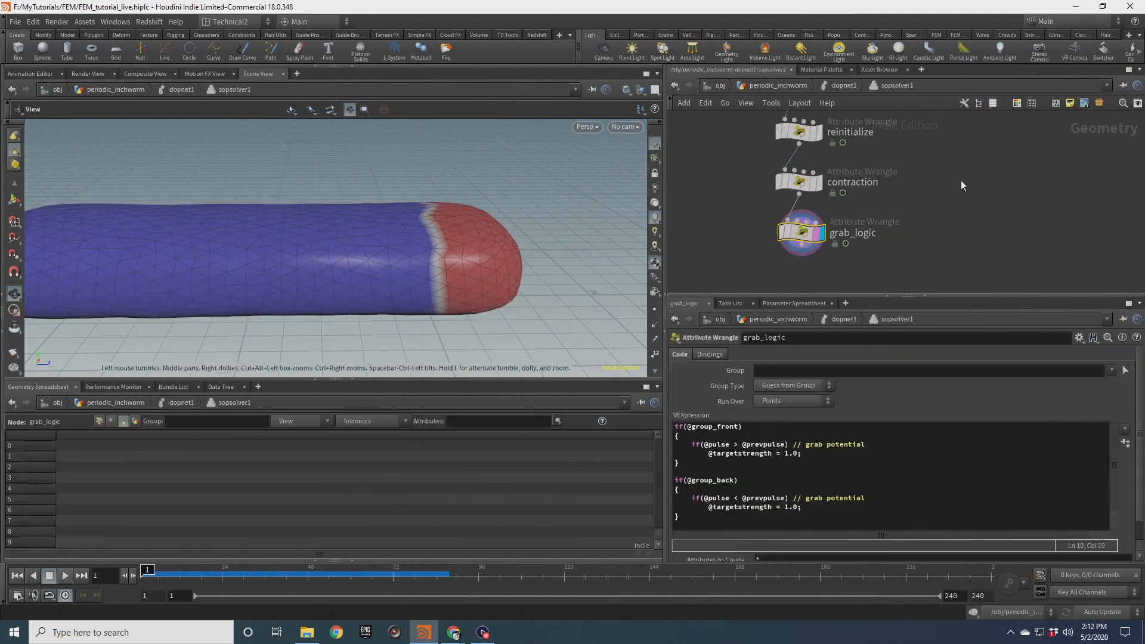
left_click_drag(866, 444, 801, 448)
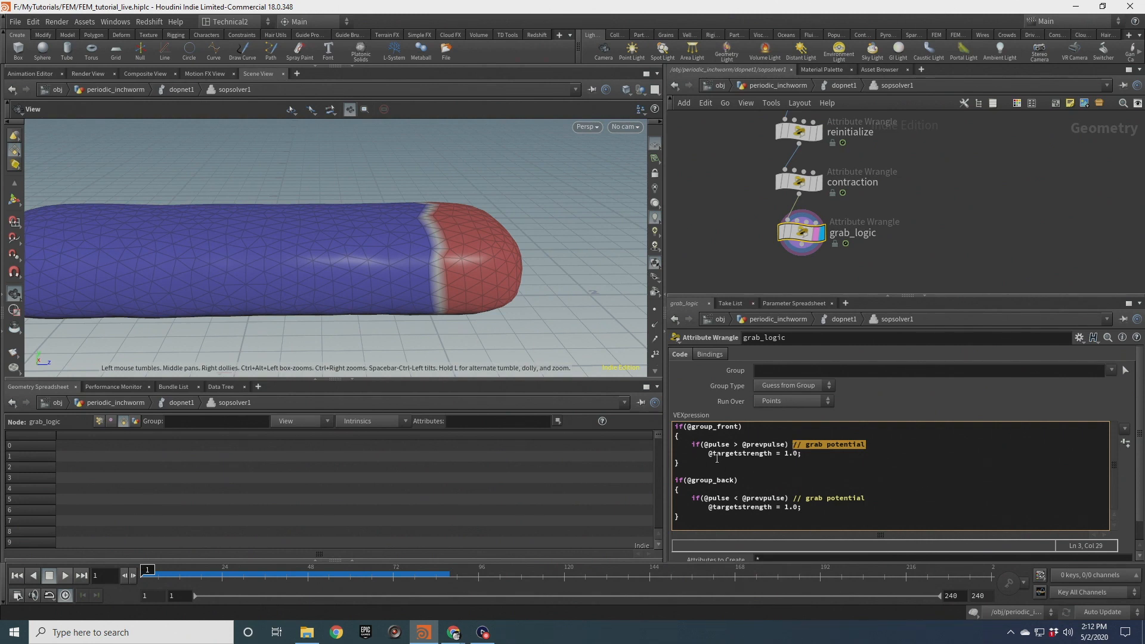
left_click_drag(700, 447, 790, 446)
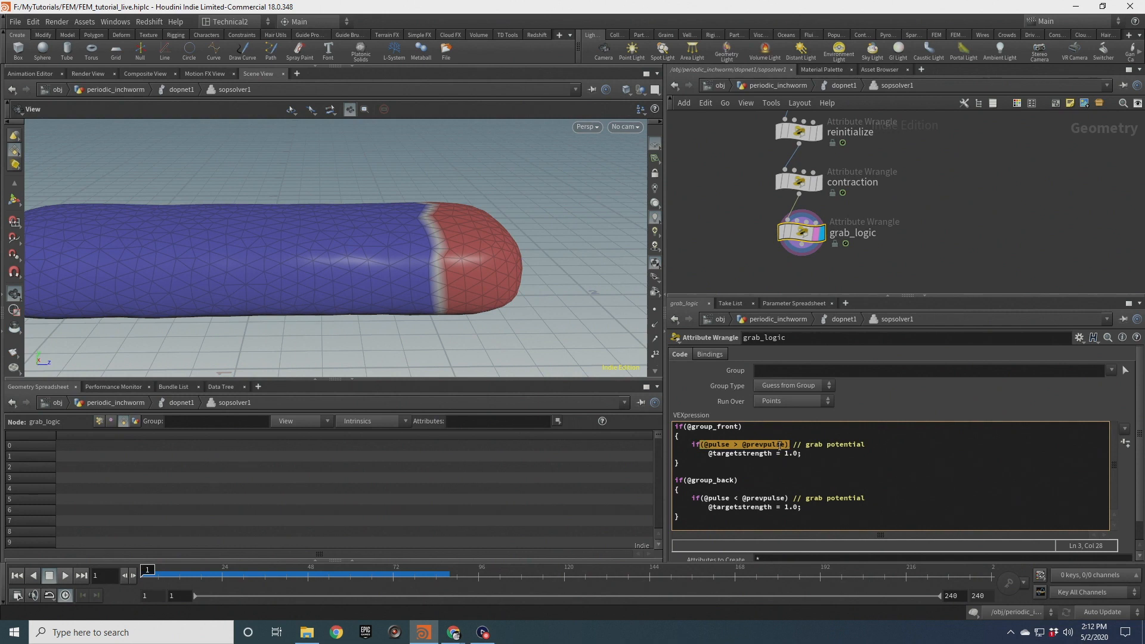
left_click_drag(502, 257, 482, 245)
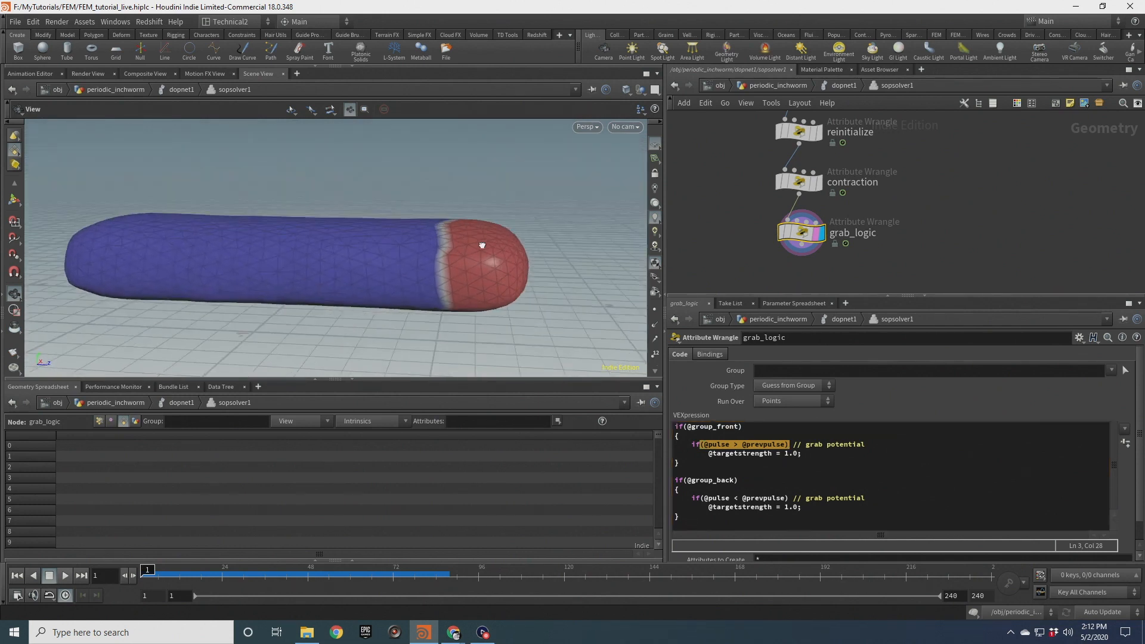
left_click_drag(505, 287, 458, 268)
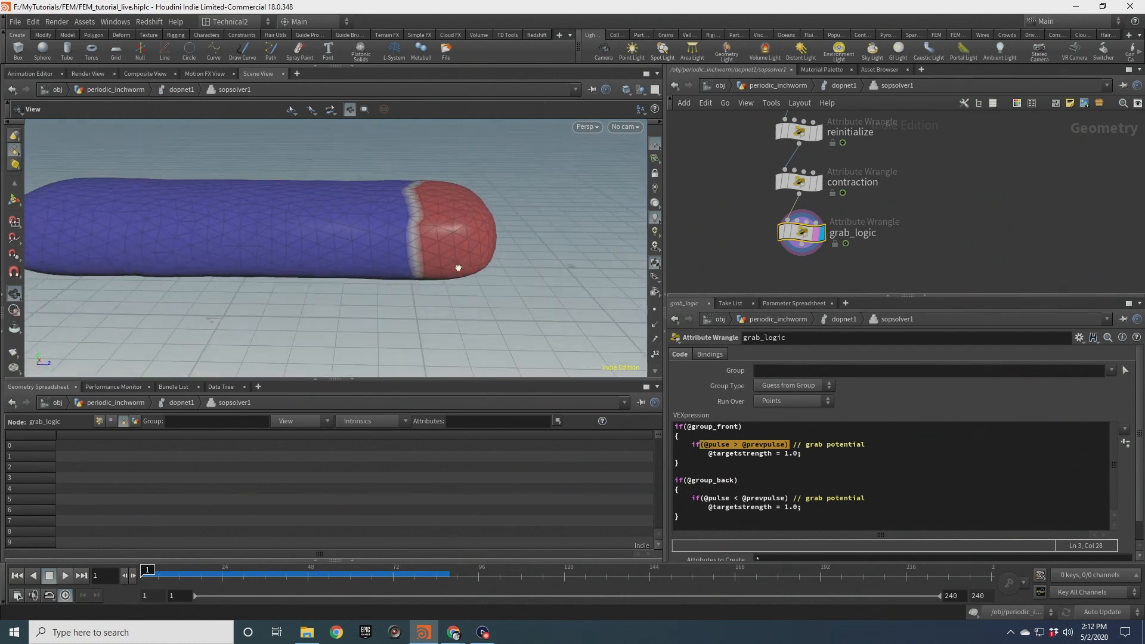
left_click(879, 445)
key("Return")
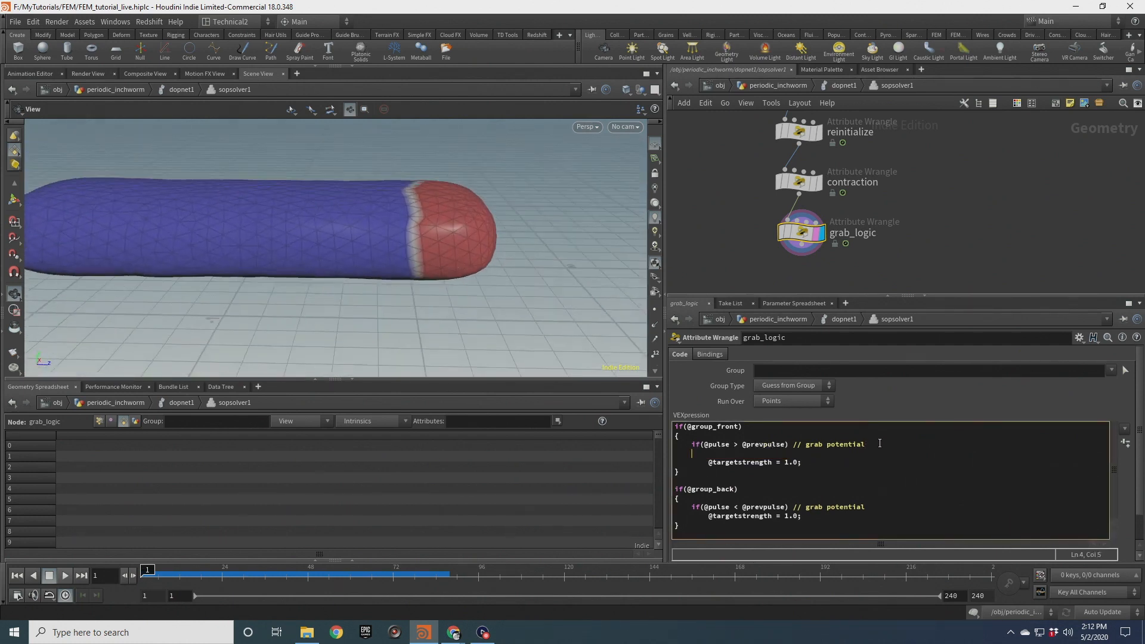
type("if(@P.y < chf(")
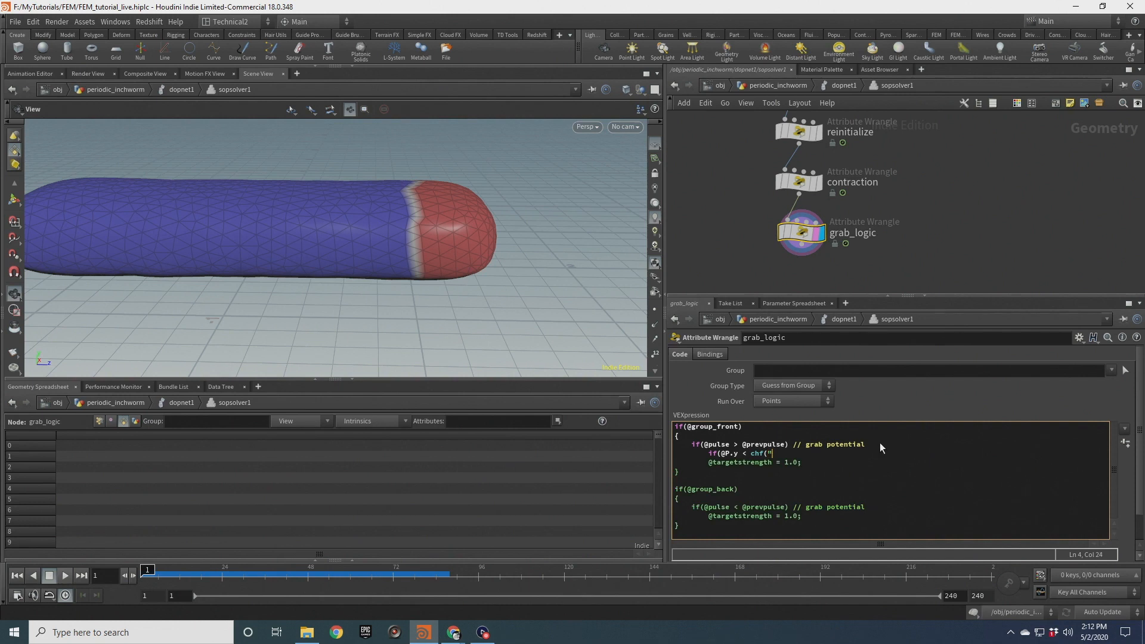
type("\"grab_thresh\"")
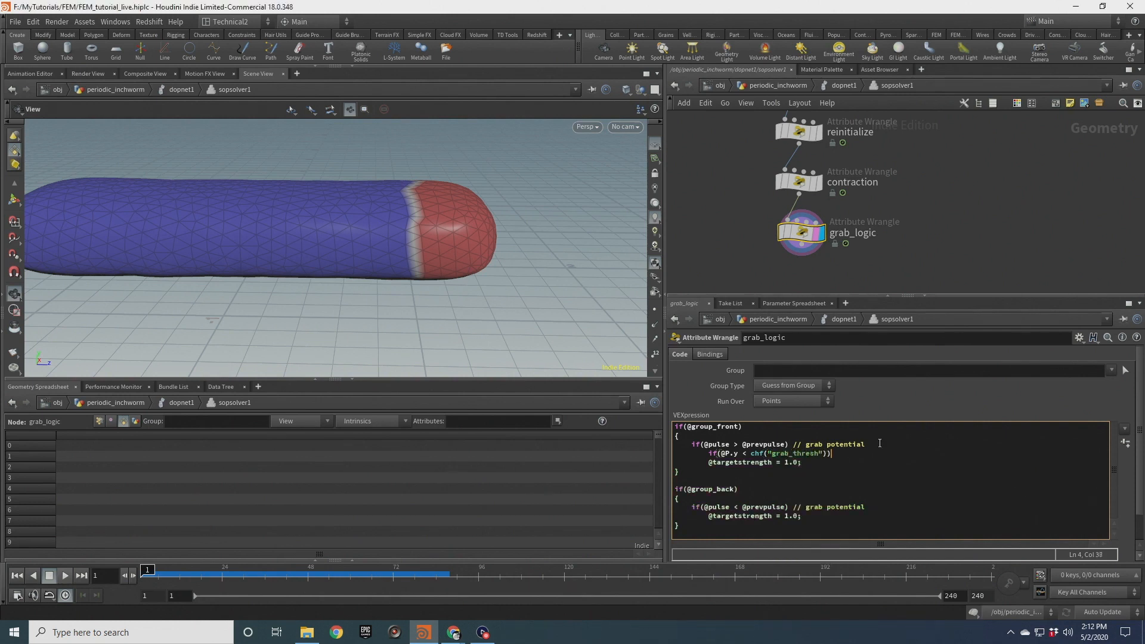
Indent the targetstrength line, copy the grab_thresh condition into the back group block, and create the spare parameter
left_click(707, 462)
key("Tab")
left_click_drag(831, 454, 710, 454)
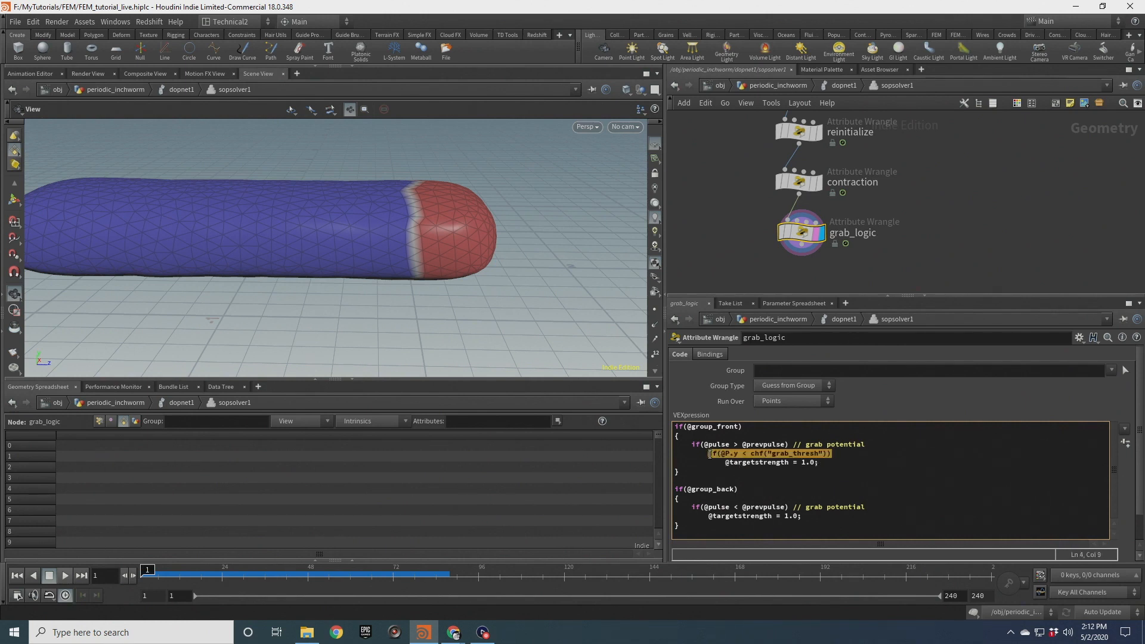
left_click(873, 514)
key("Return")
type("if(@P.y < chf(\"grab_thresh\"))")
left_click(693, 517)
key("Tab")
key("Down")
key("Tab")
left_click(1125, 442)
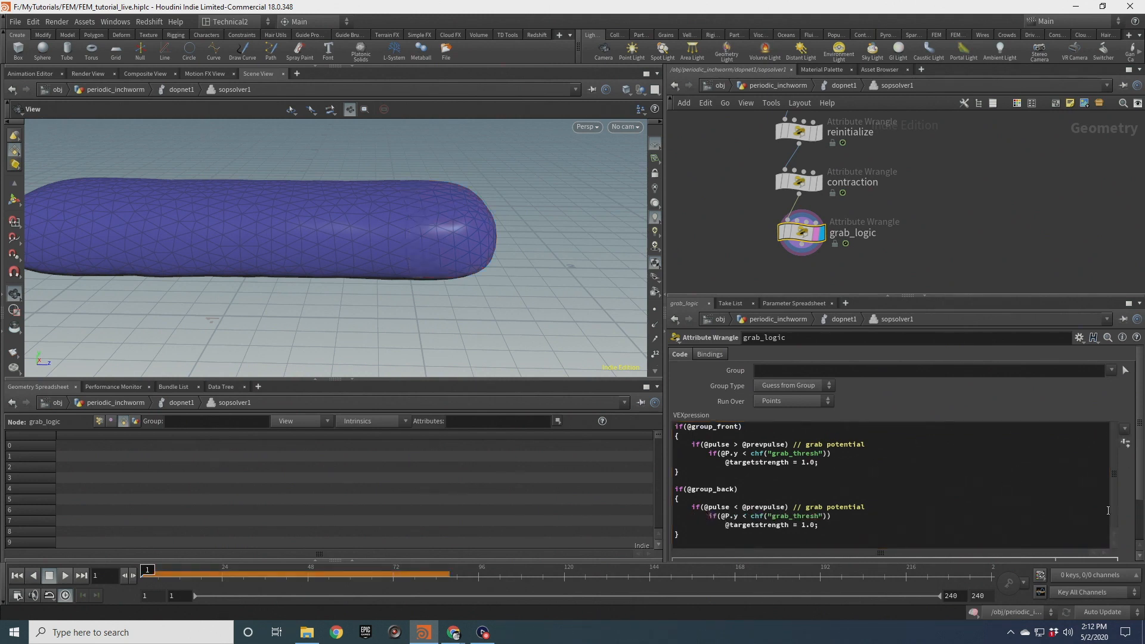
Set Grab Thresh to 0.1, return to the object level and save the scene file
scroll(1124, 494, "down", 3)
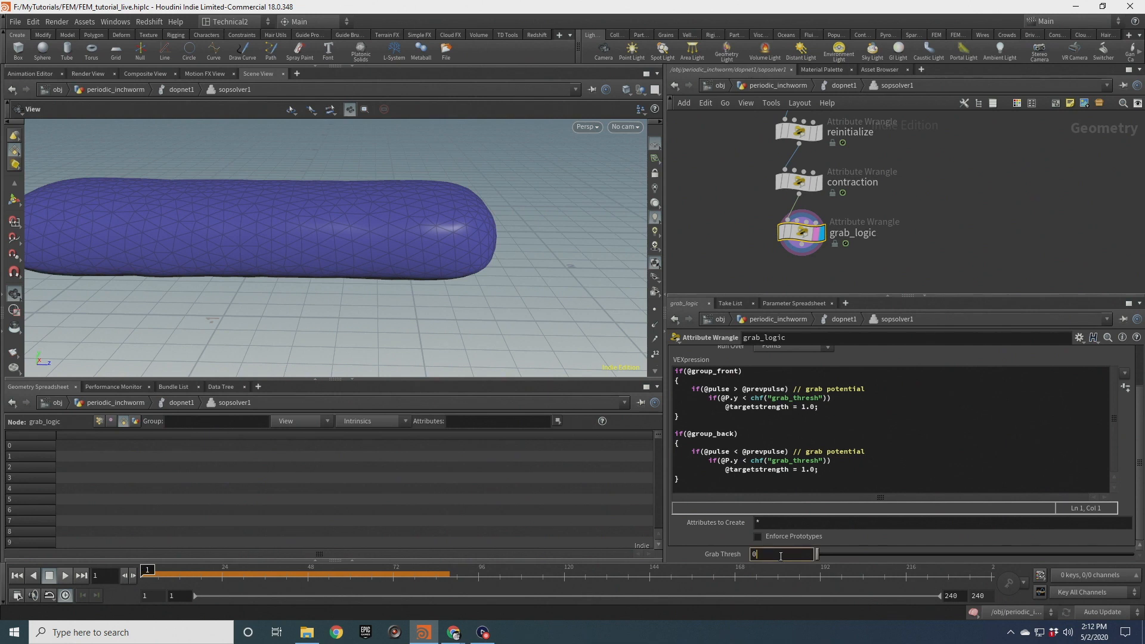
type("0.1")
key("Return")
mouse_move(461, 275)
left_mouse_down()
mouse_move(414, 207)
mouse_move(468, 262)
left_mouse_up()
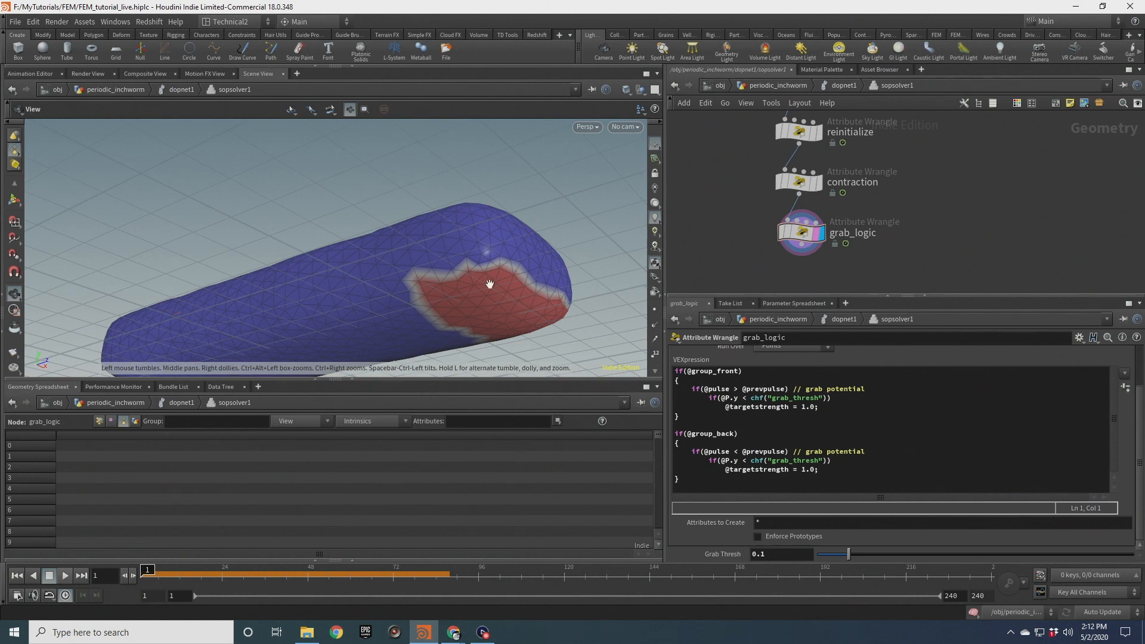
left_click_drag(479, 308, 548, 343)
left_click(798, 88)
right_click_drag(531, 258, 409, 289)
middle_click_drag(409, 288, 360, 266)
key("ctrl+s")
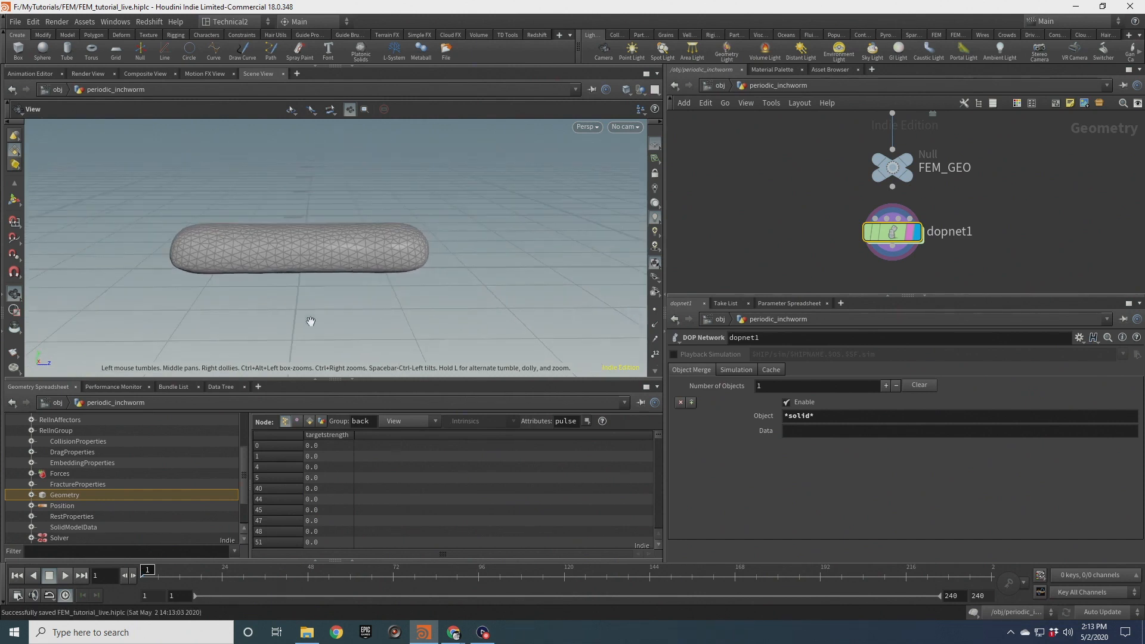
Play the simulation, rewind, and step frames while zooming in to examine where the worm grabs the ground
left_click(65, 576)
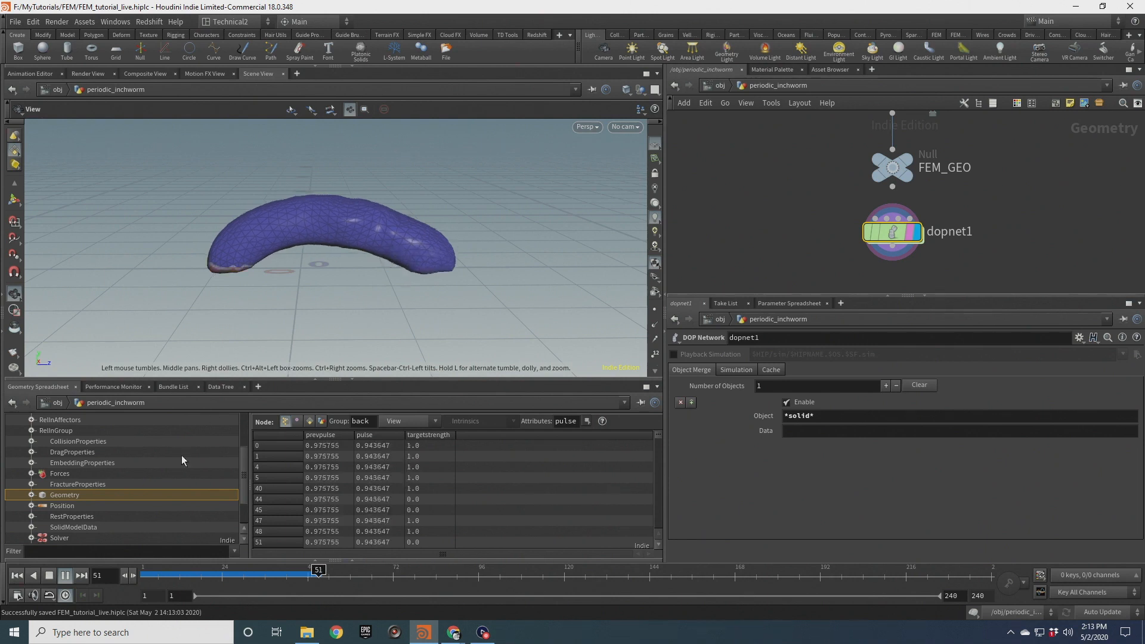
left_click(48, 577)
scroll(403, 271, "up", 2)
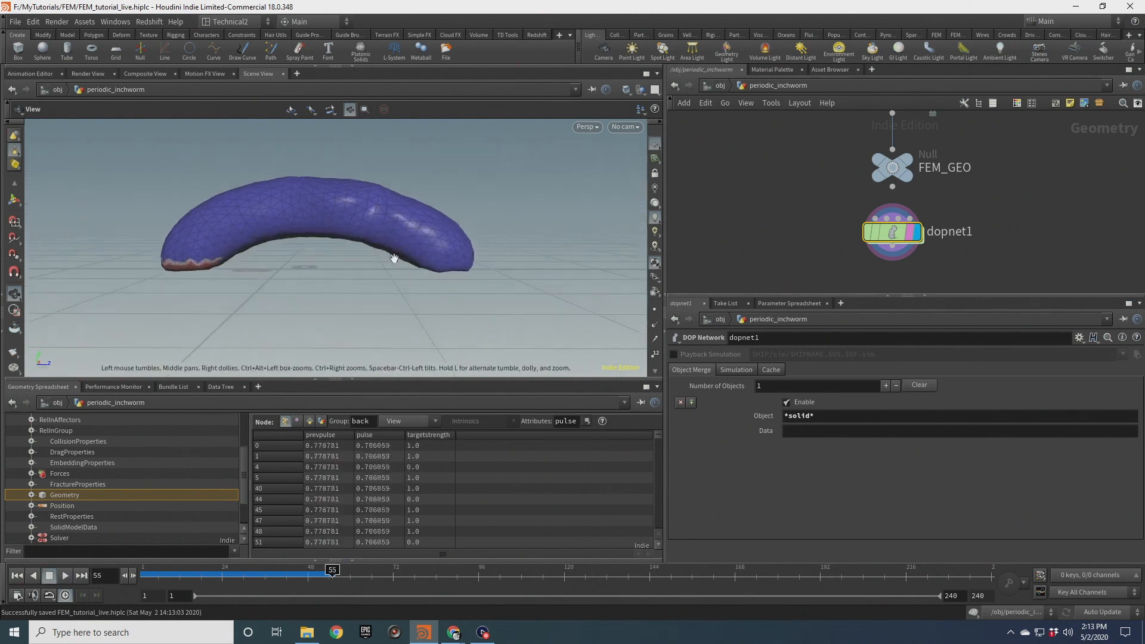
left_click(16, 576)
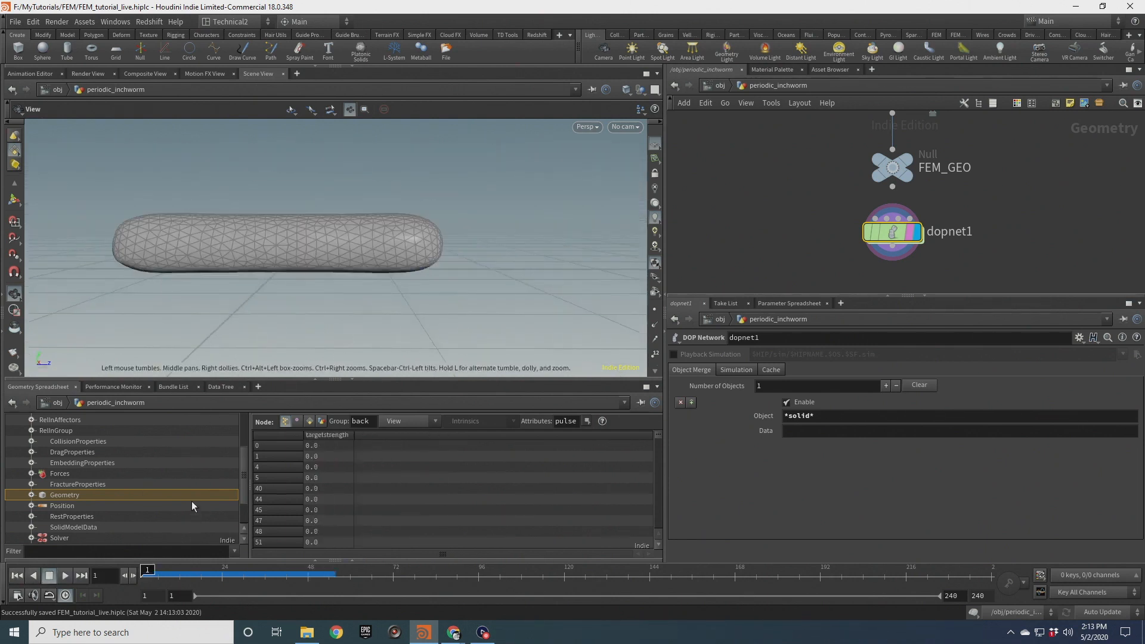
key("Right")
scroll(399, 298, "up", 4)
scroll(424, 248, "up", 6)
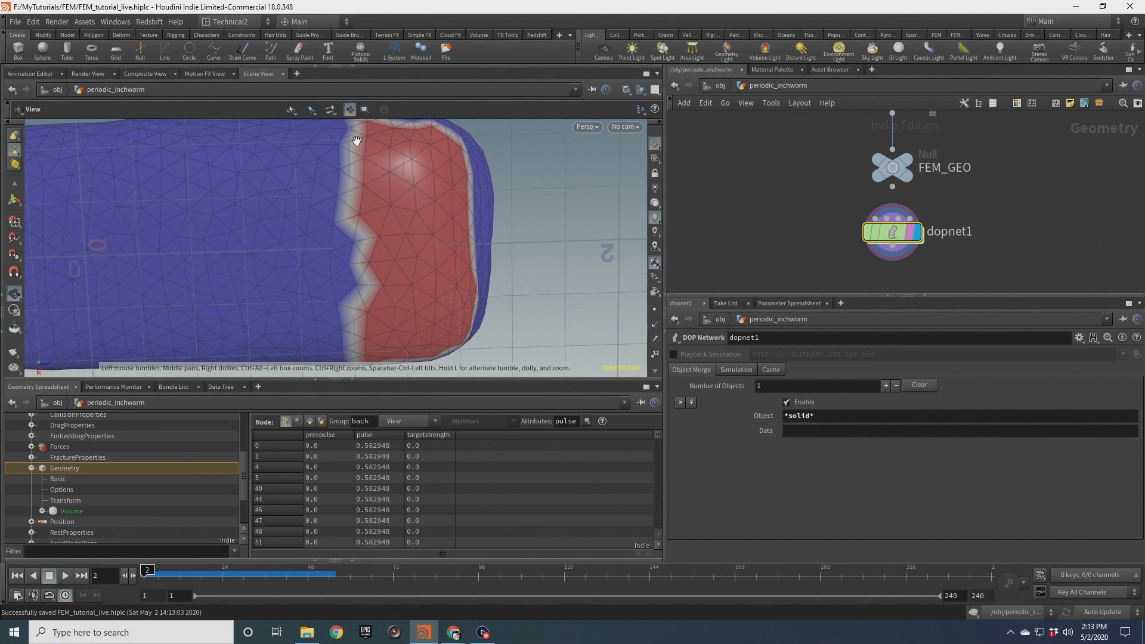
left_click_drag(444, 194, 443, 274)
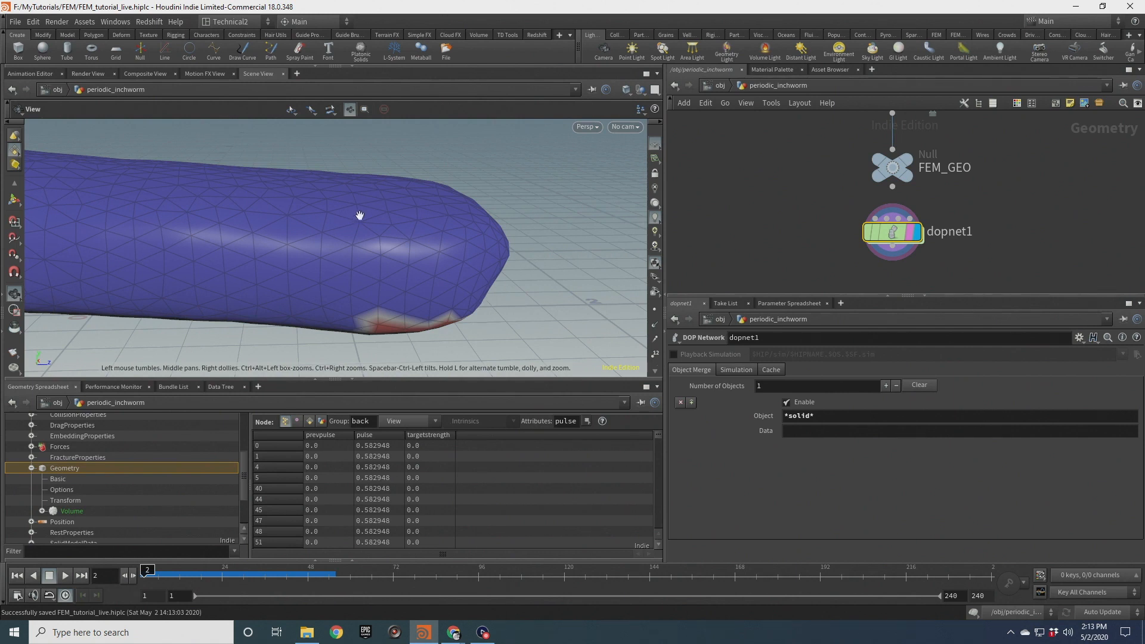
Rewind the simulation and orbit around the worm to examine the grabbing regions at its ends
left_click_drag(332, 327, 402, 322)
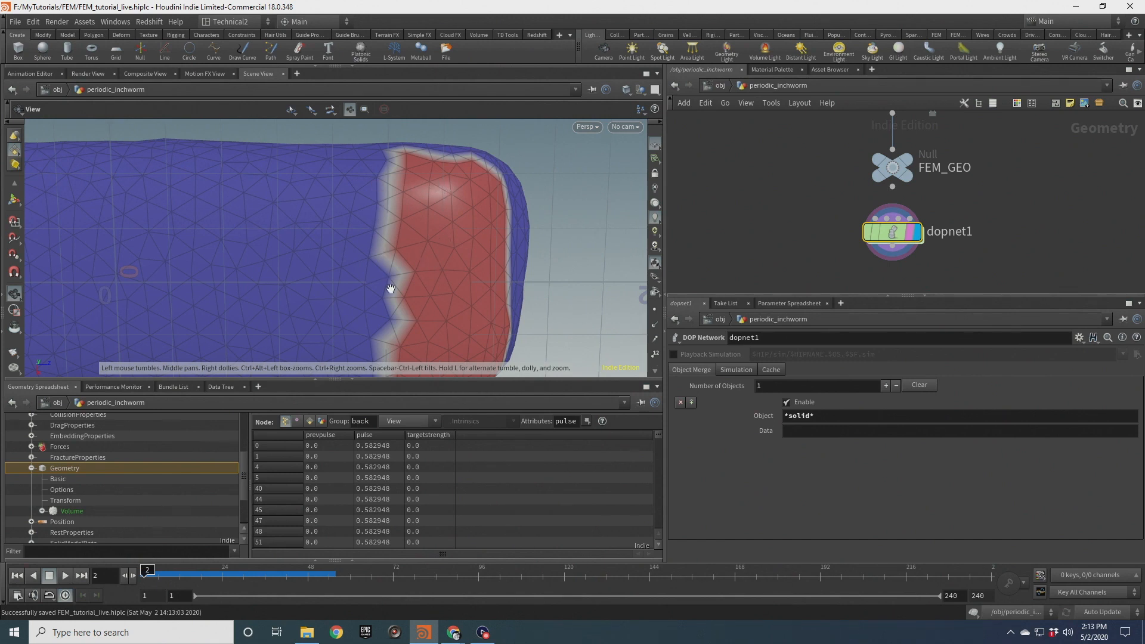
left_click_drag(419, 186, 358, 209)
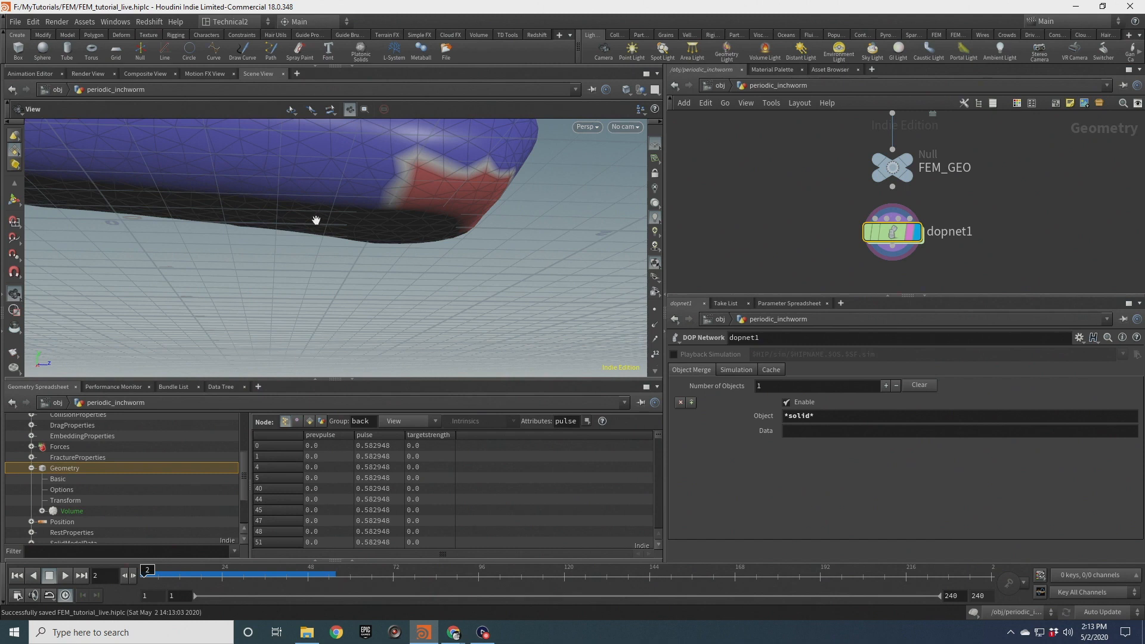
left_click_drag(330, 251, 480, 287)
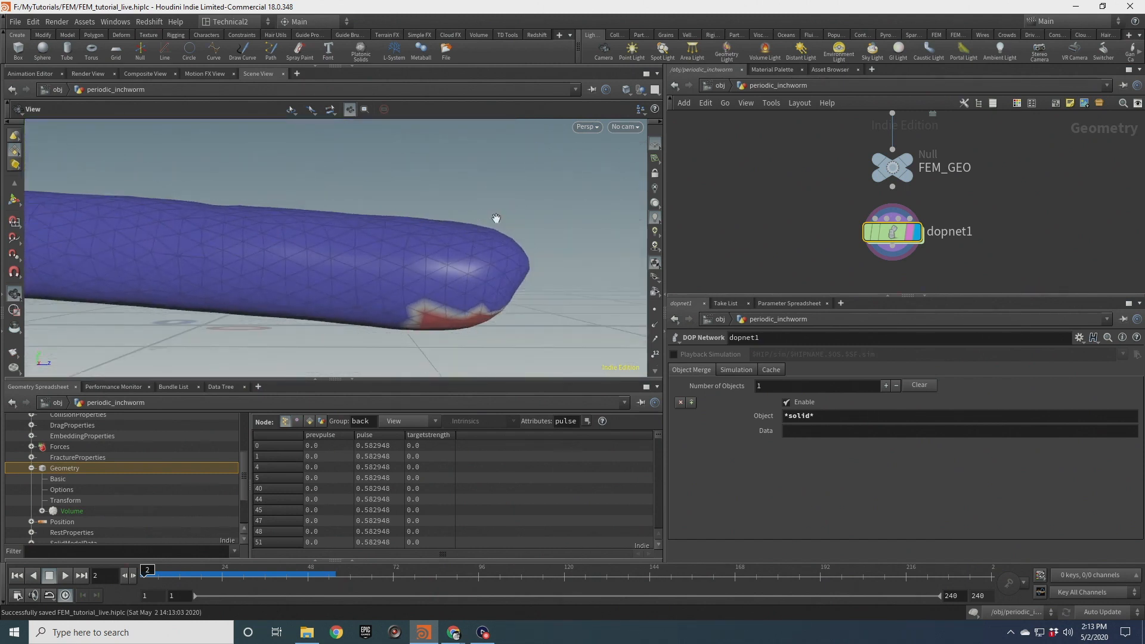
left_click(16, 576)
left_click_drag(473, 307, 467, 289)
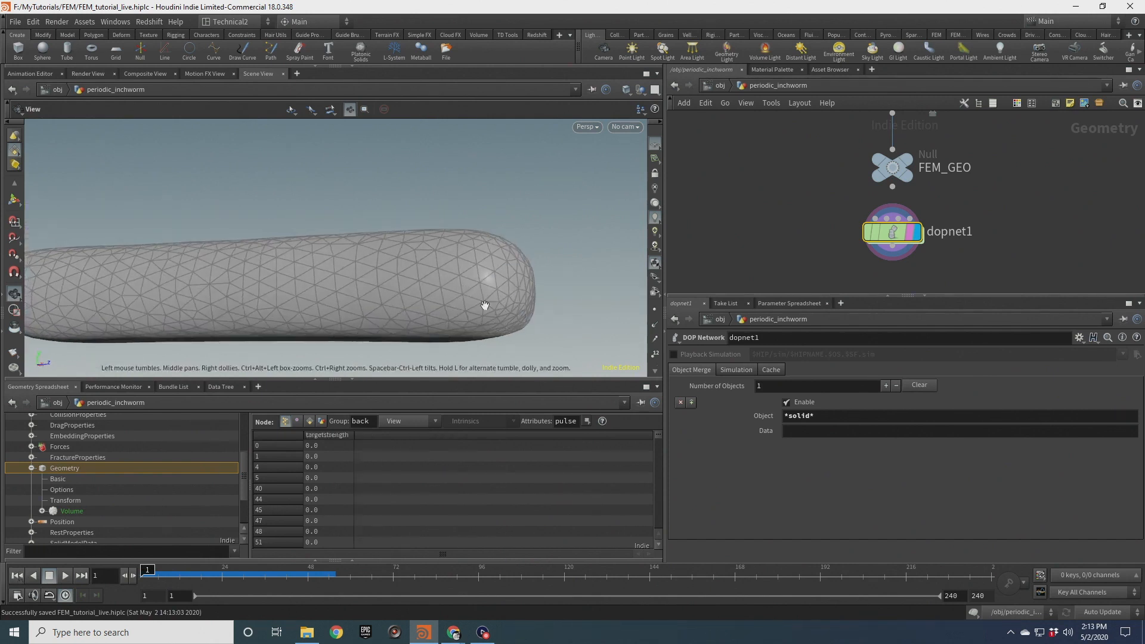
left_click_drag(478, 288, 466, 335)
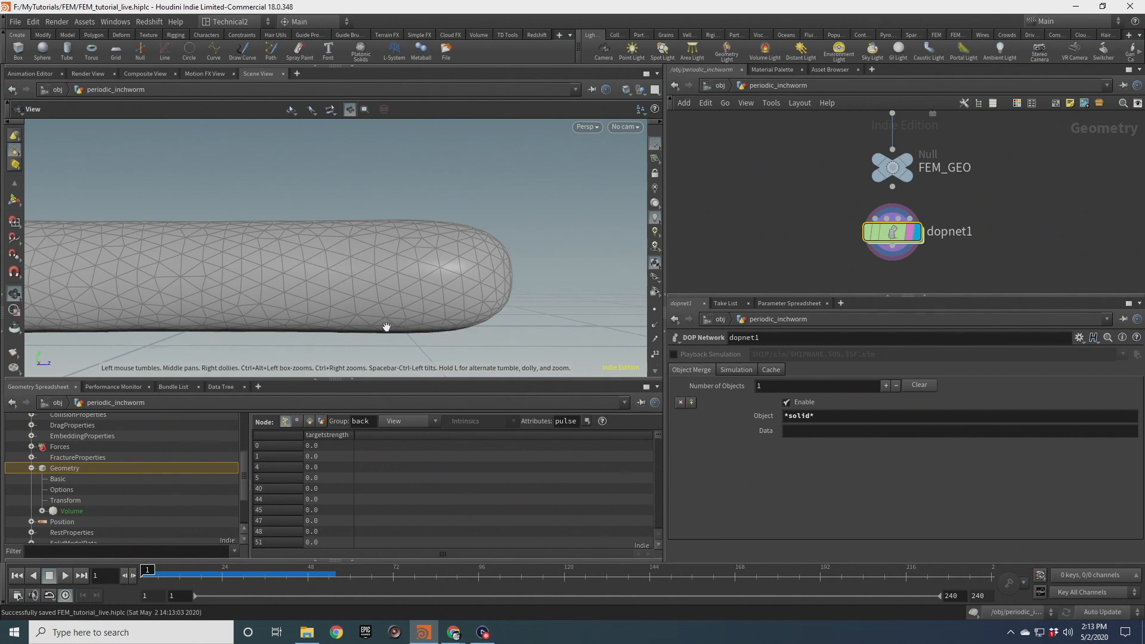
mouse_move(378, 288)
left_mouse_down()
mouse_move(370, 274)
mouse_move(359, 296)
left_mouse_up()
right_click_drag(359, 296, 388, 263)
middle_click_drag(388, 263, 440, 271)
Select the front group node and move its bounding box further forward to about 1.76 in Z
middle_click_drag(831, 139, 800, 245)
middle_click_drag(783, 120, 762, 234)
left_click_drag(737, 153, 865, 203)
left_click(846, 177)
left_click(854, 177)
right_click_drag(394, 276, 412, 276)
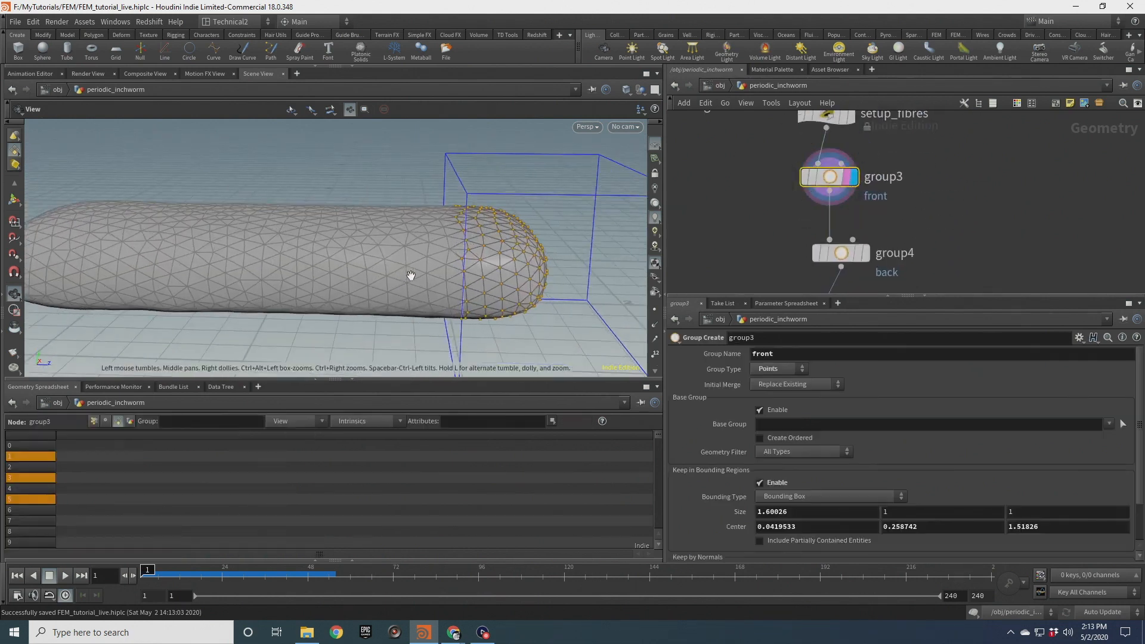
left_click_drag(411, 276, 442, 218)
left_click(13, 203)
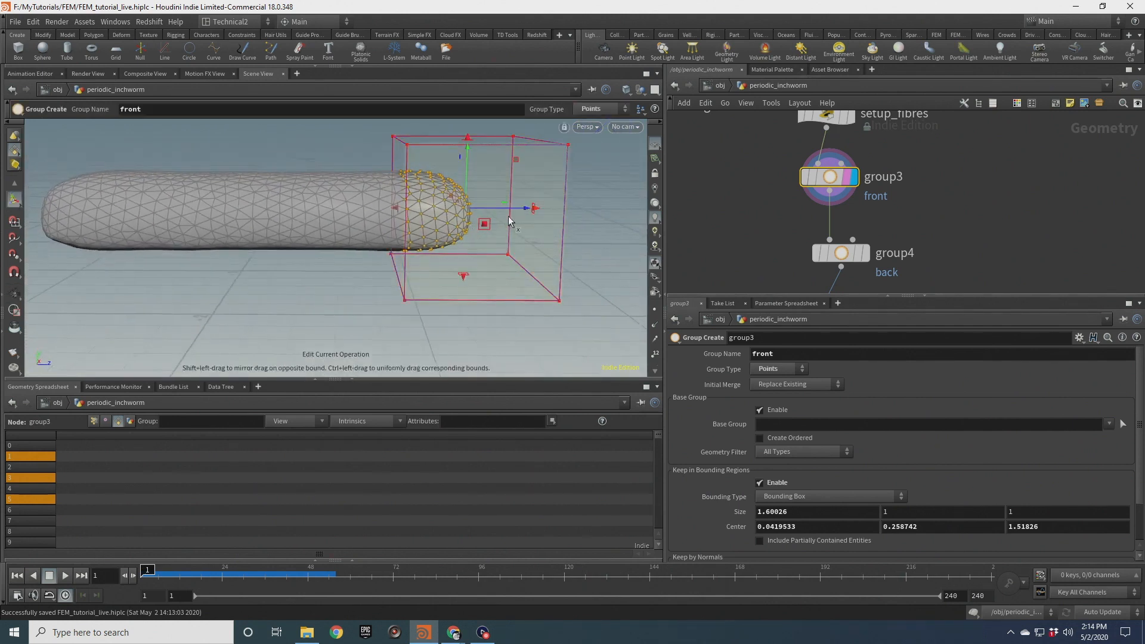
left_click_drag(513, 209, 543, 209)
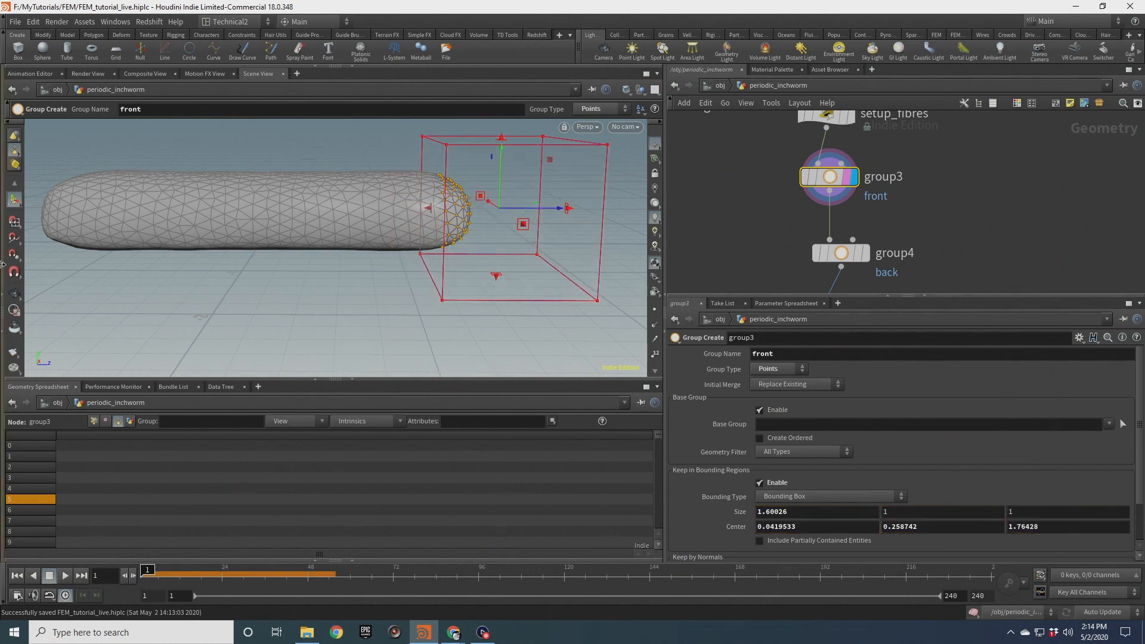
Select the back group node and move its bounding box further back to about -1.63 in Z
left_click(14, 294)
left_click_drag(298, 257, 457, 194)
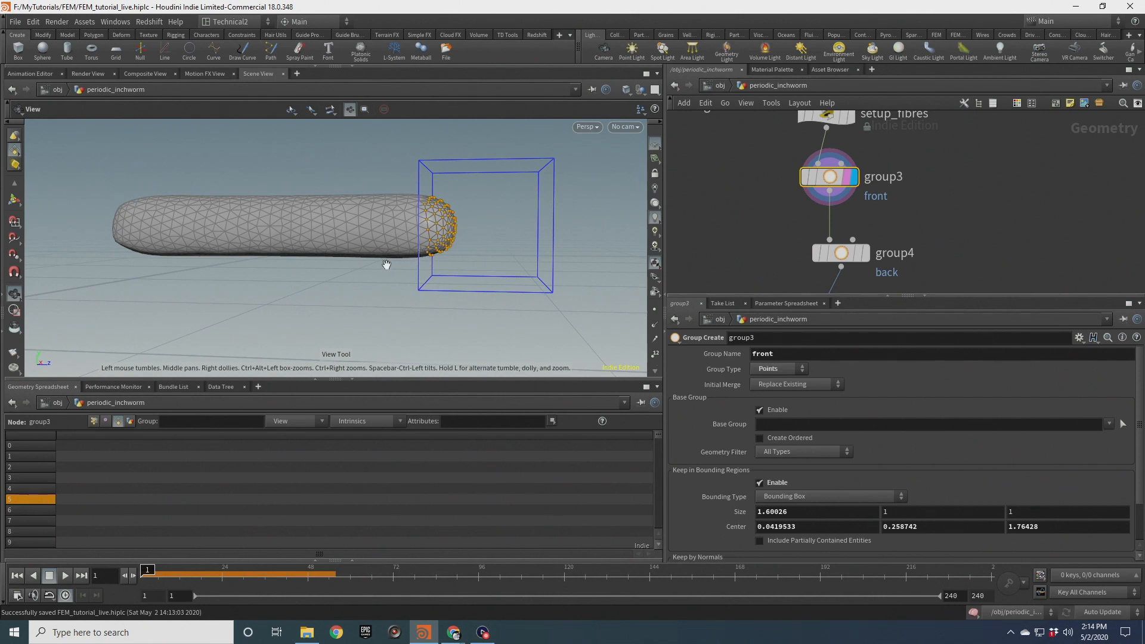
left_click(835, 253)
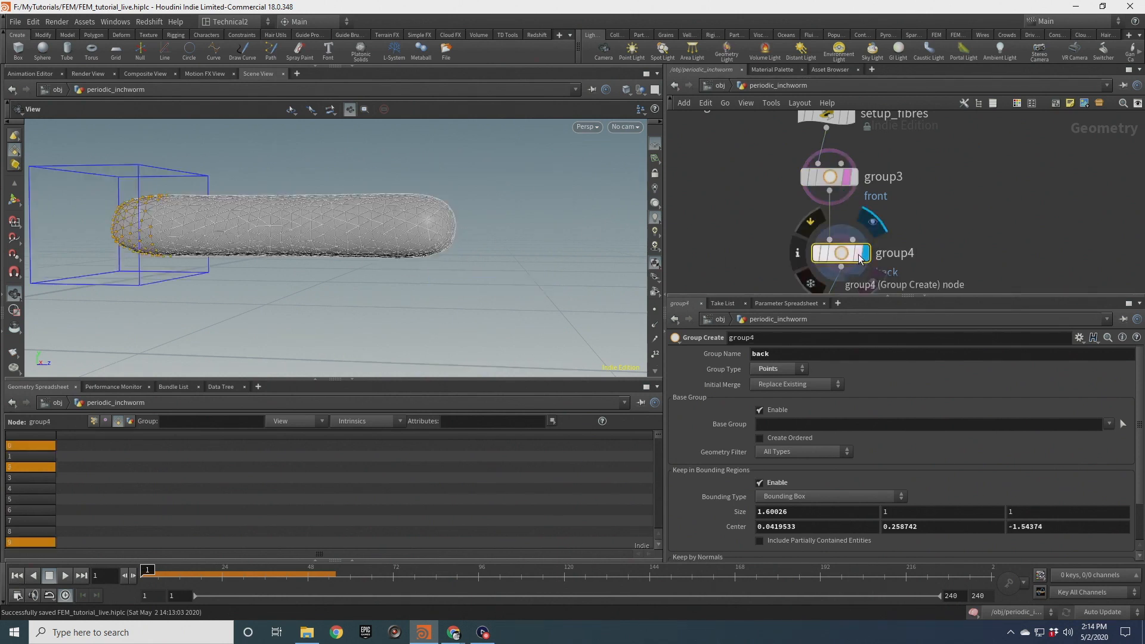
middle_click_drag(140, 225, 268, 243)
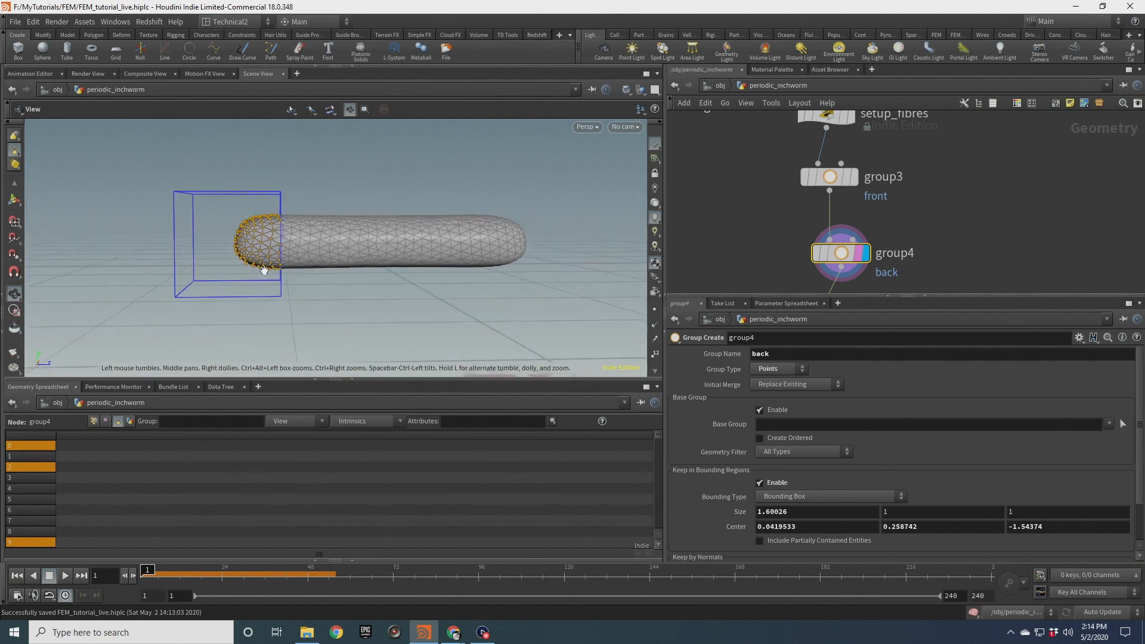
key("Return")
left_click_drag(272, 244, 264, 243)
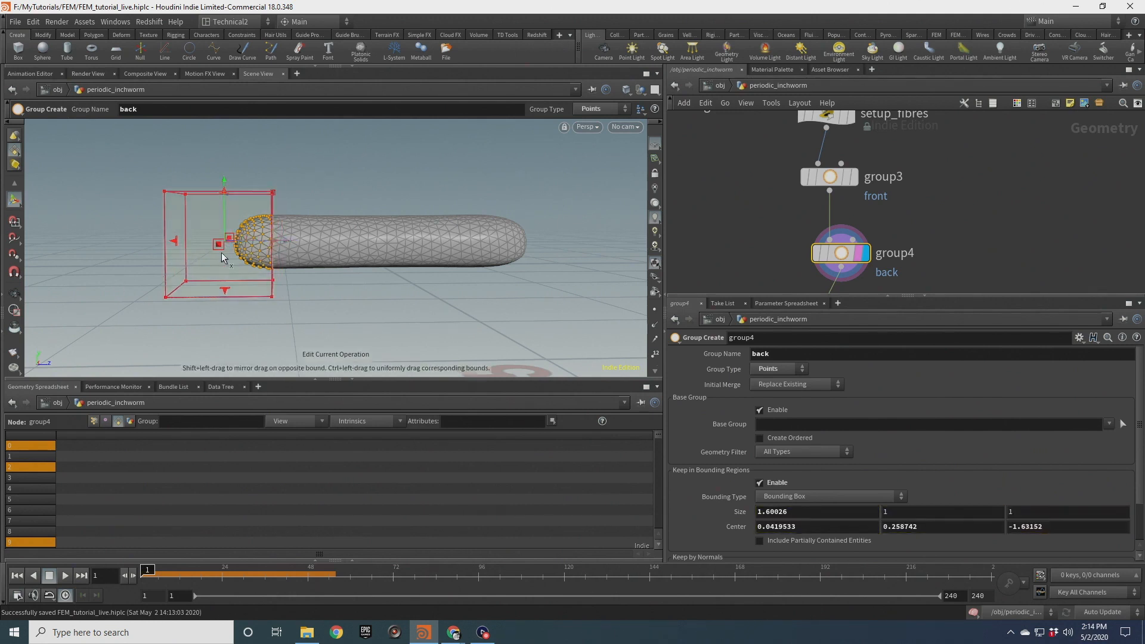
left_click(14, 294)
Return to the DOP network at object level, display it and play the simulation
scroll(723, 235, "down", 5)
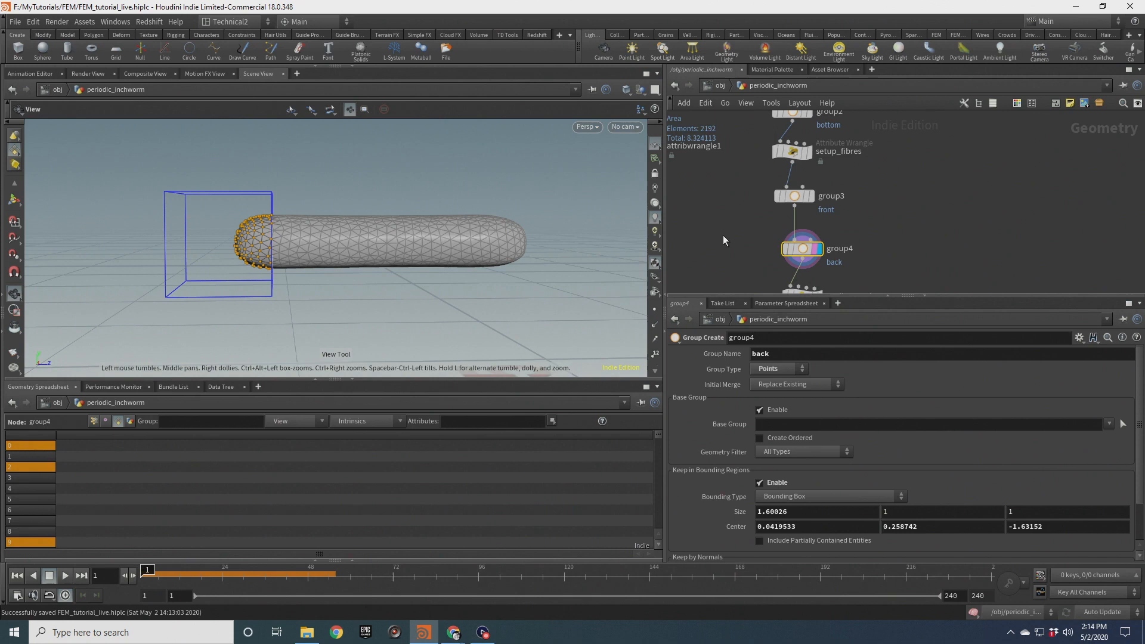
scroll(783, 227, "up", 3)
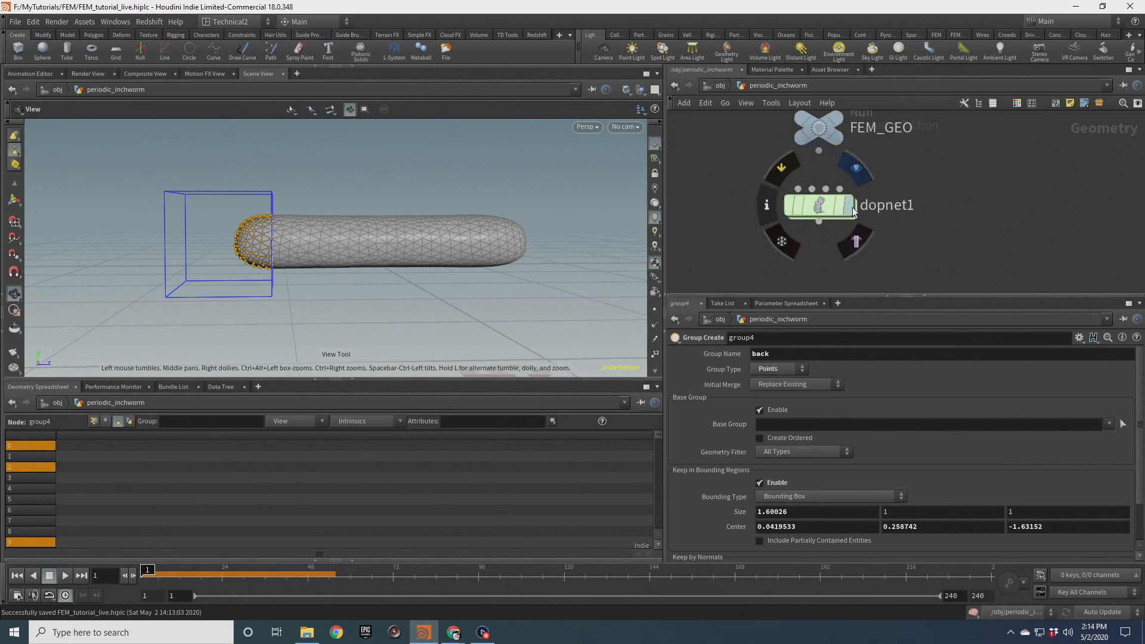
left_click(849, 205)
left_click(839, 205)
left_click(819, 206)
scroll(424, 227, "down", 1)
left_click_drag(425, 227, 340, 297)
left_click(65, 575)
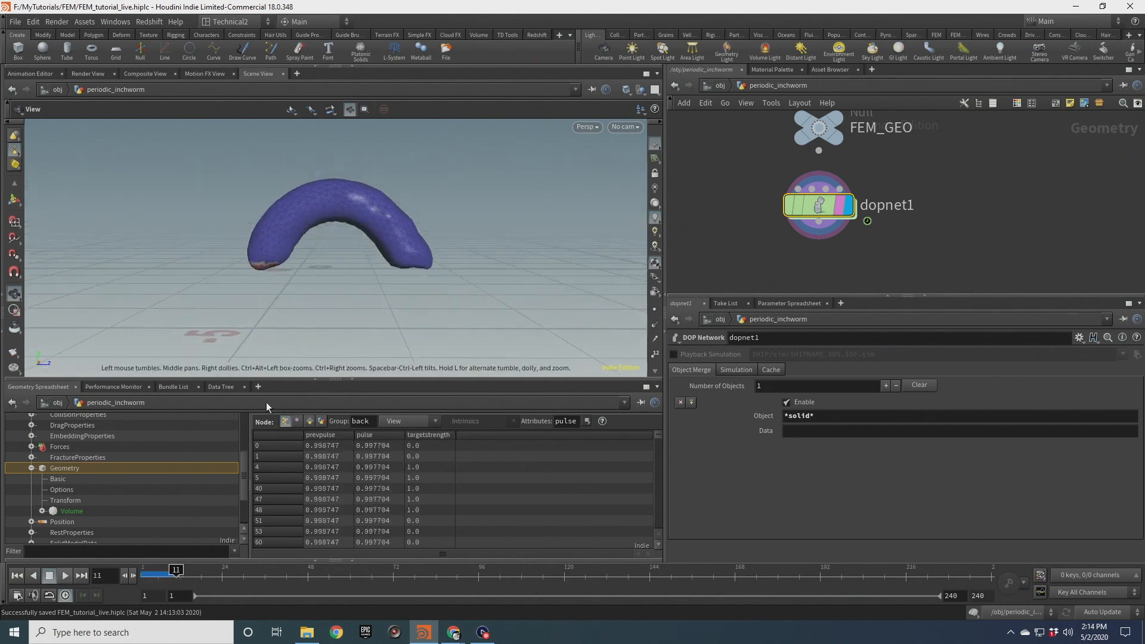
Scrub, replay and rewind the simulation while orbiting to examine the worm's crawling motion
left_click(163, 570)
mouse_move(166, 570)
left_mouse_down()
mouse_move(149, 570)
mouse_move(159, 570)
left_mouse_up()
scroll(395, 256, "up", 5)
mouse_move(396, 249)
left_mouse_down()
mouse_move(398, 309)
mouse_move(375, 245)
left_mouse_up()
mouse_move(159, 575)
left_mouse_down()
mouse_move(135, 576)
mouse_move(175, 578)
mouse_move(142, 576)
left_mouse_up()
left_click_drag(280, 274, 251, 298)
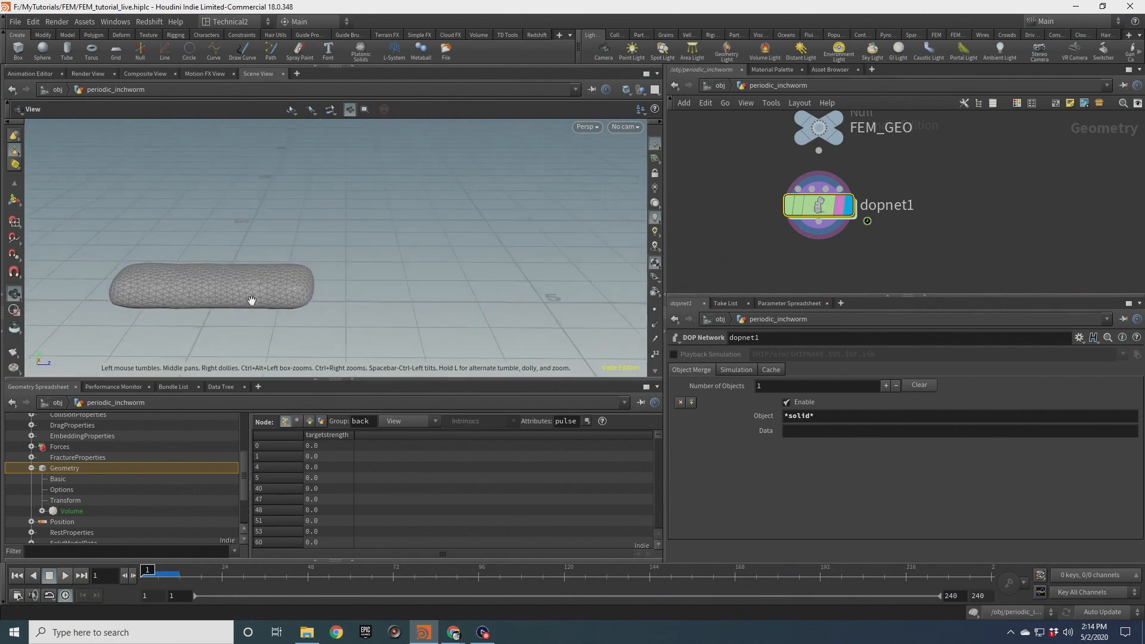
left_click(64, 576)
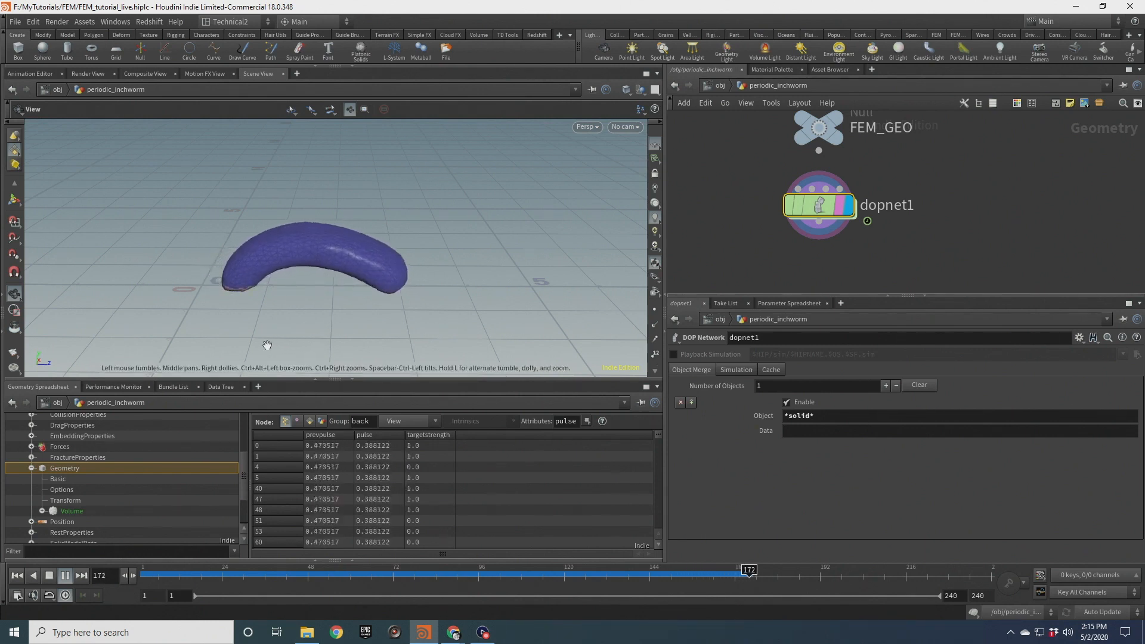
left_click(65, 575)
left_click(796, 570)
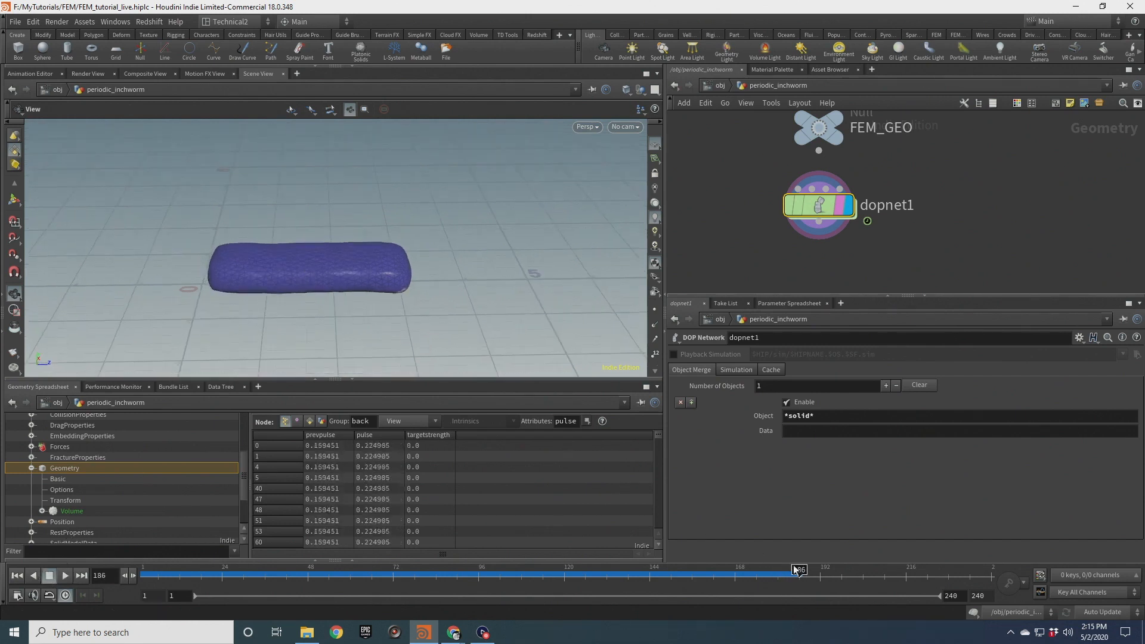
left_click_drag(790, 574, 121, 559)
left_click_drag(229, 286, 215, 257)
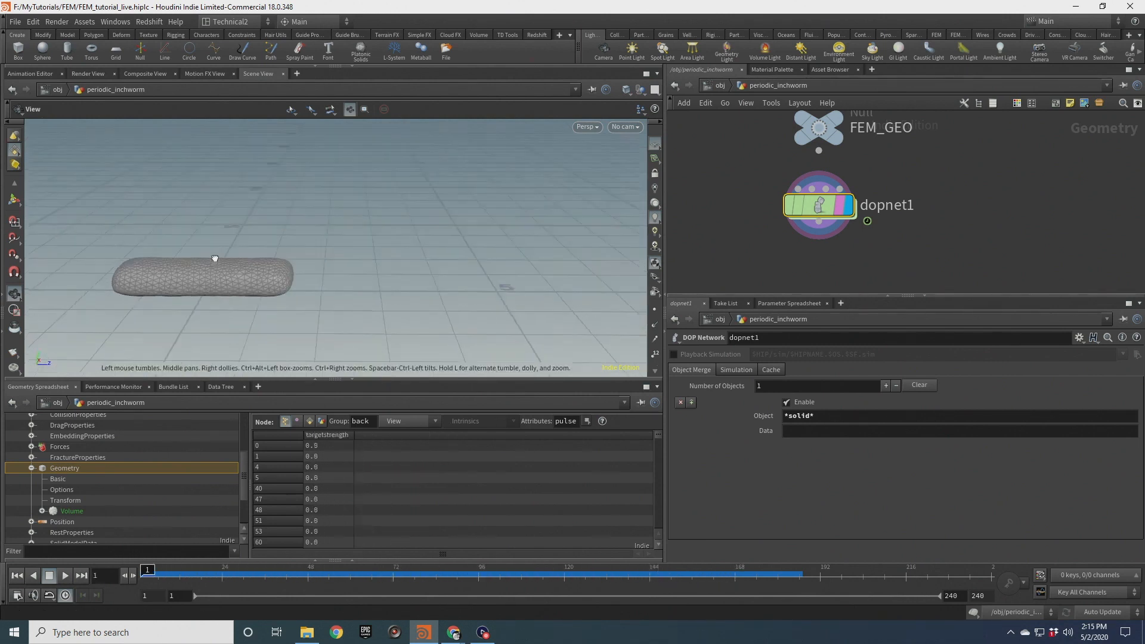
Open the DOP network and inspect the FEM solid object's deformation parameters
double_click(819, 205)
middle_click_drag(877, 167, 802, 156)
left_click_drag(784, 158, 815, 227)
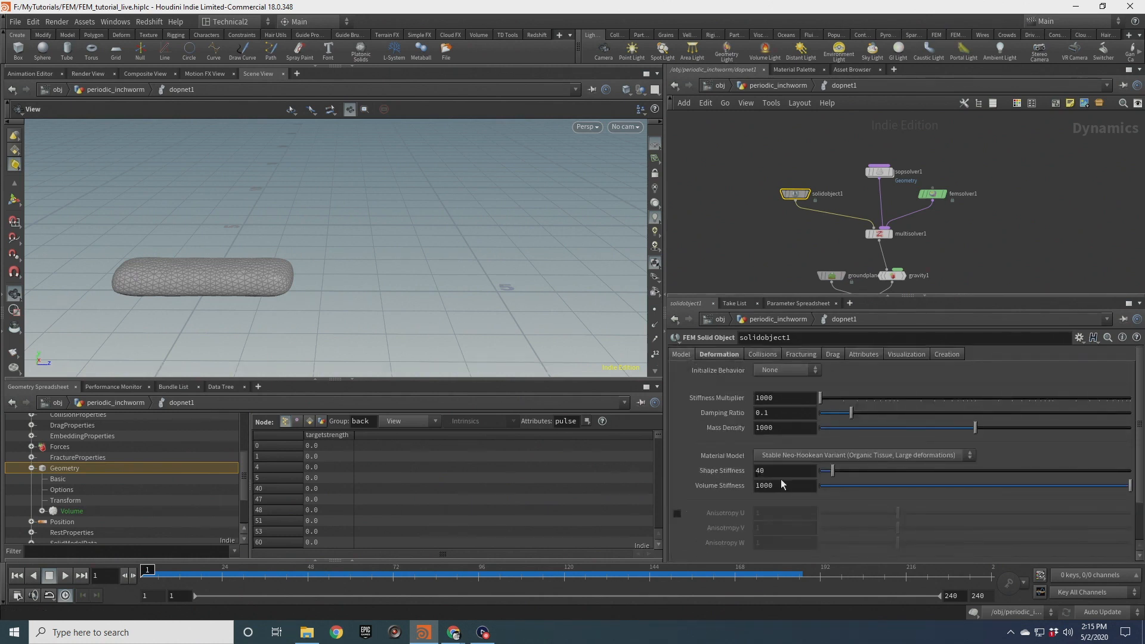
scroll(232, 297, "up", 3)
middle_click_drag(233, 296, 394, 307)
scroll(394, 306, "up", 3)
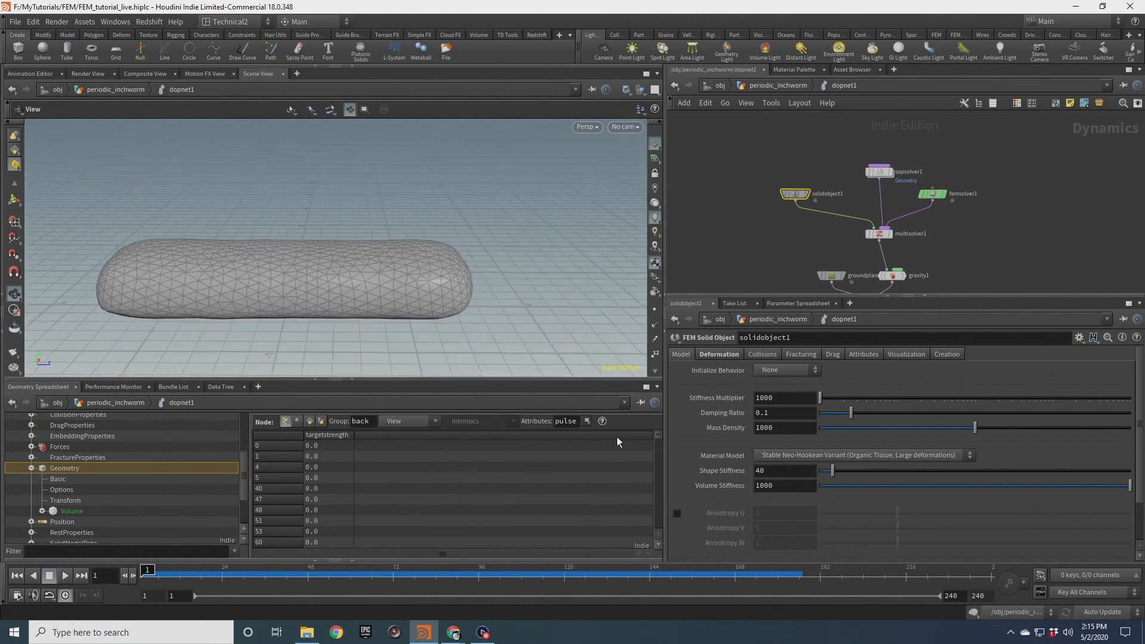
left_click_drag(282, 256, 369, 231)
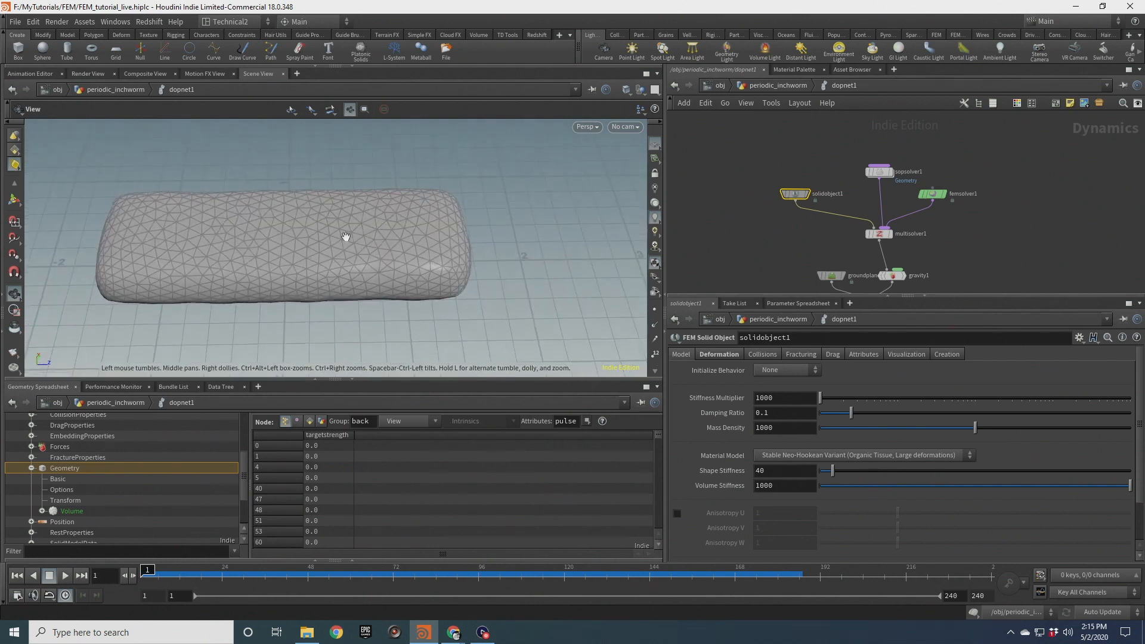
left_click_drag(299, 304, 298, 234)
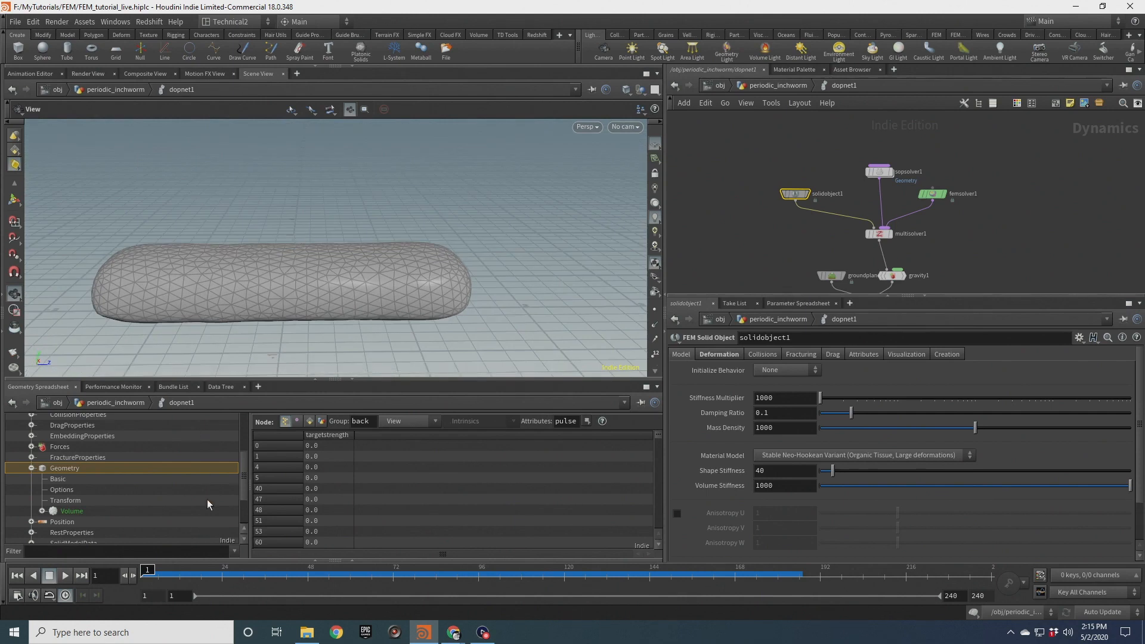
Set the solid object's Shape Stiffness to 100
left_click_drag(147, 571, 226, 570)
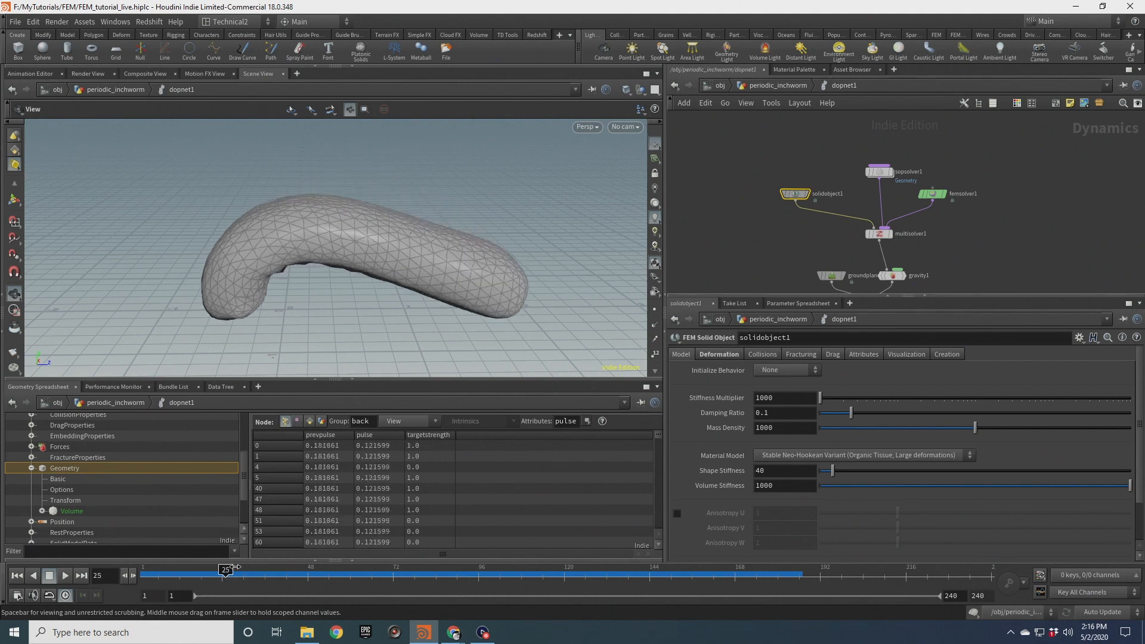
scroll(270, 191, "up", 5)
scroll(391, 263, "down", 5)
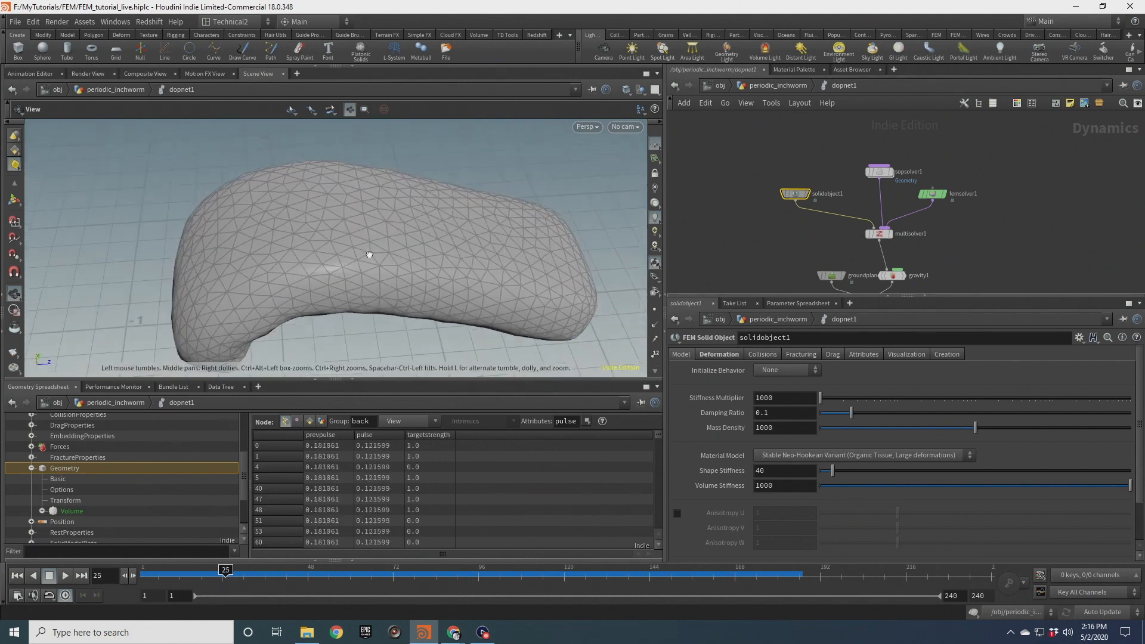
left_click_drag(503, 286, 245, 192)
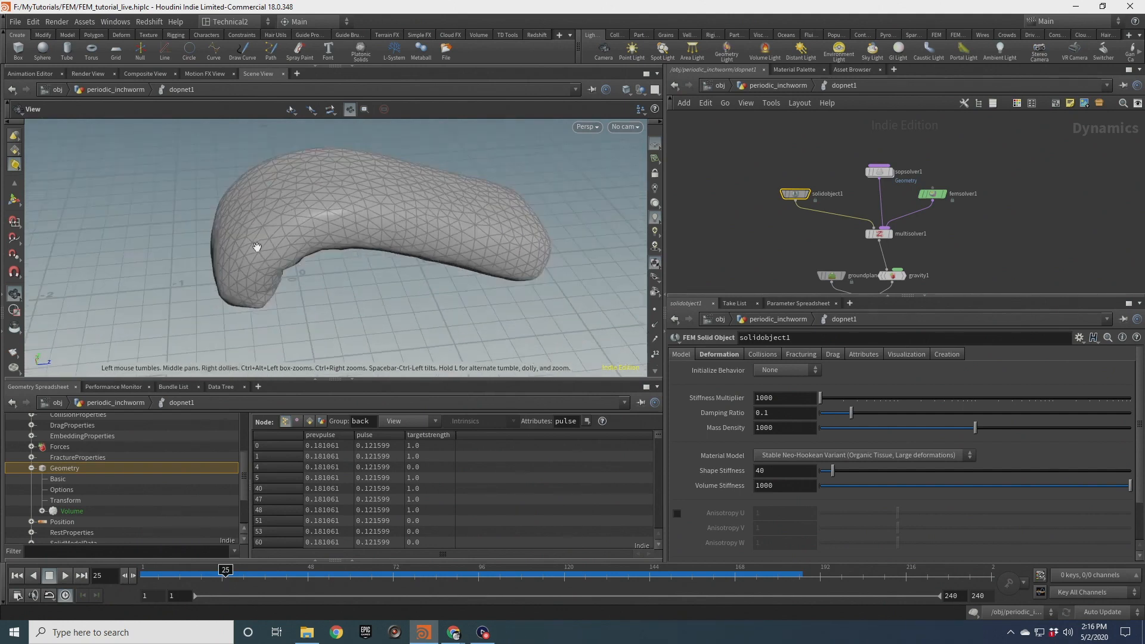
left_click_drag(258, 246, 256, 213)
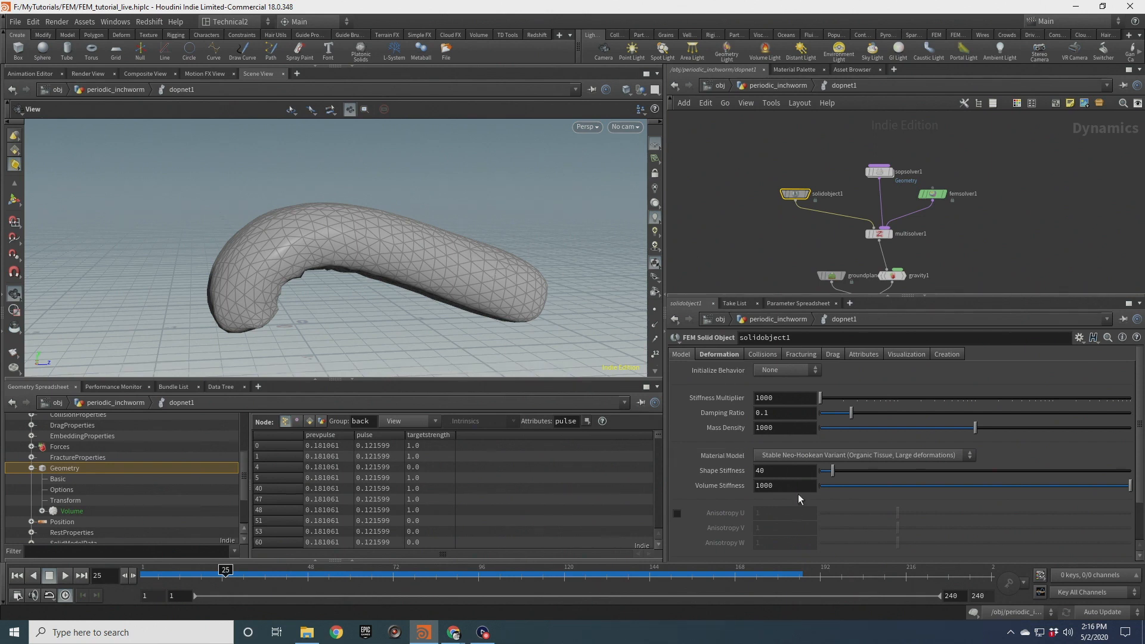
left_click(779, 475)
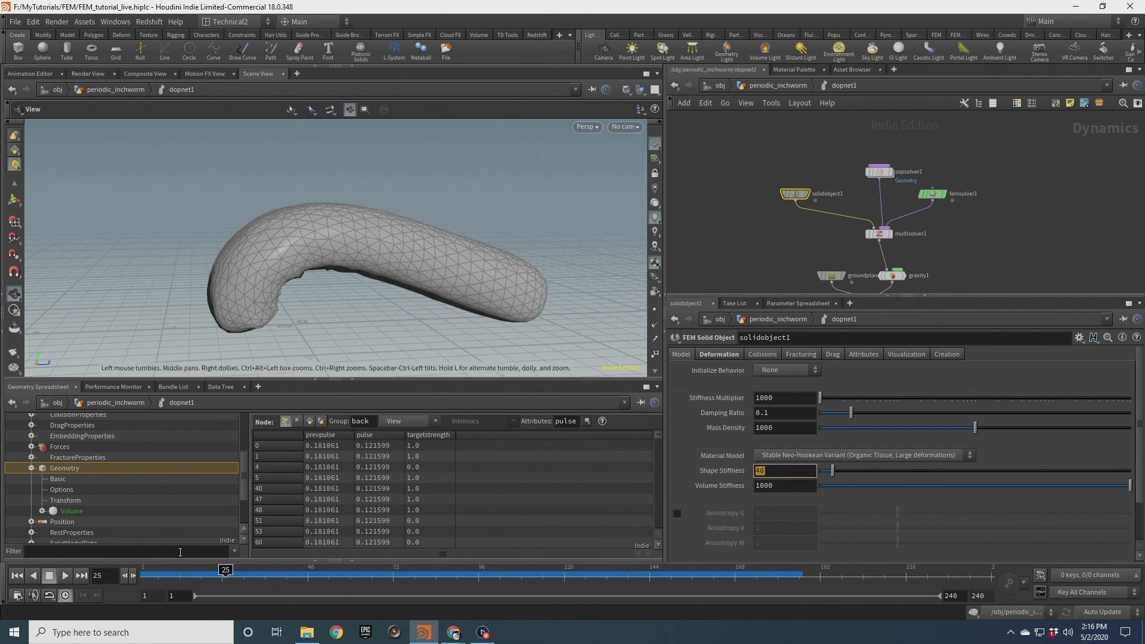
key("Return")
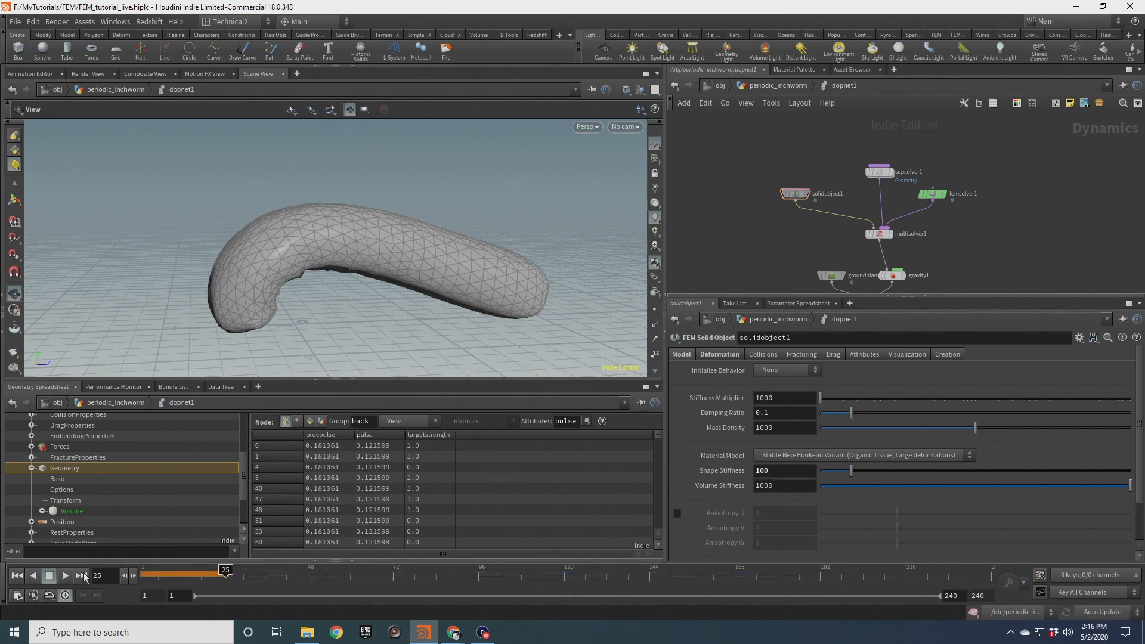
Rewind, return to the object level and replay the simulation with the stiffer material
left_click(20, 577)
left_click(800, 87)
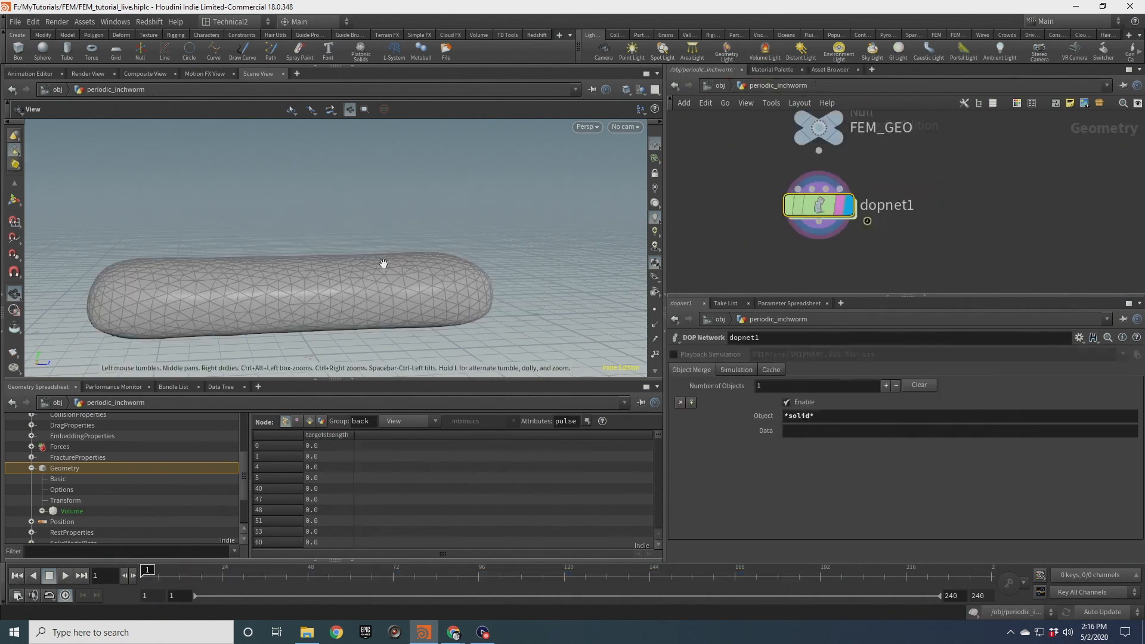
scroll(386, 263, "down", 7)
left_click_drag(388, 263, 378, 274)
middle_click_drag(378, 273, 298, 267)
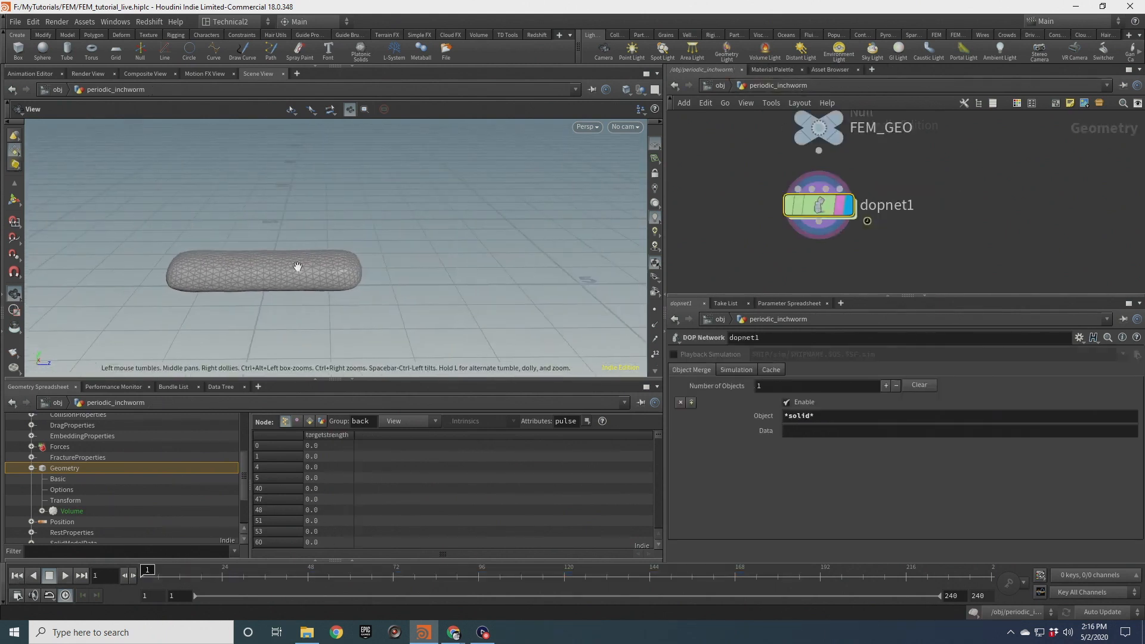
left_click(66, 576)
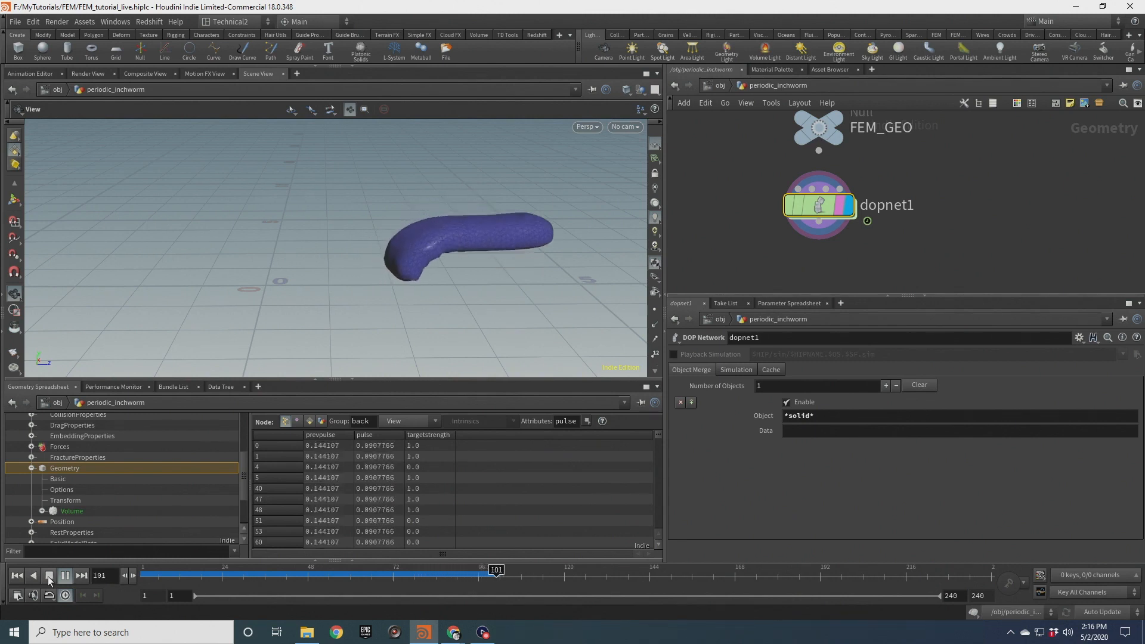
left_click(49, 577)
Scrub back through the simulation and orbit the view to examine the worm's shape
left_click_drag(535, 273, 453, 251)
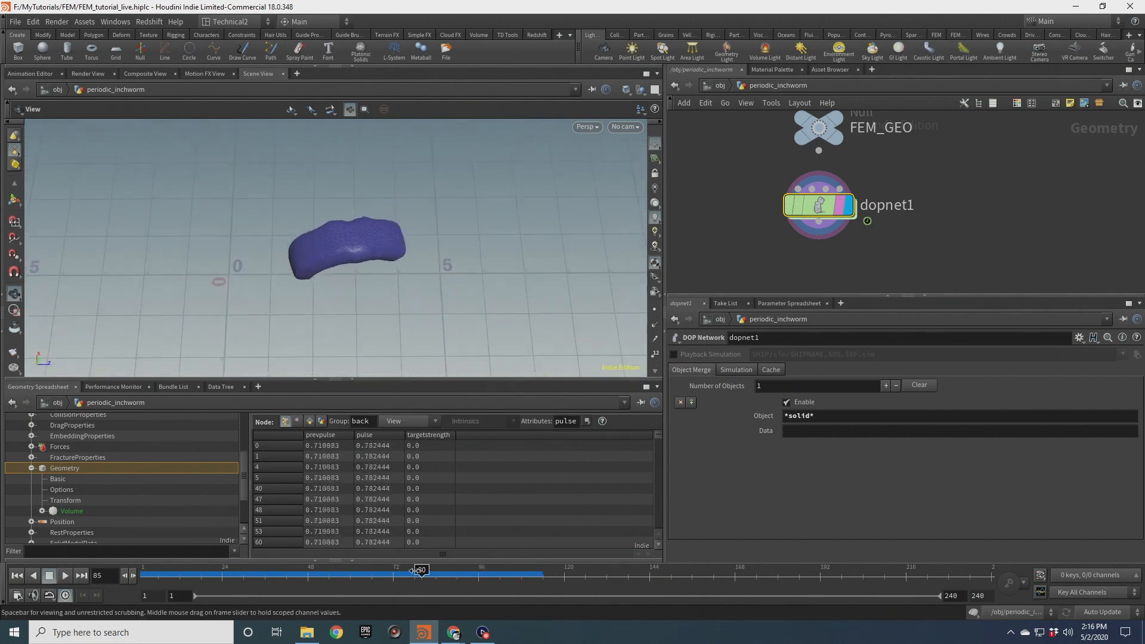
mouse_move(301, 576)
left_mouse_down()
mouse_move(149, 576)
mouse_move(507, 577)
mouse_move(250, 576)
mouse_move(401, 577)
left_mouse_up()
left_click_drag(306, 573, 143, 575)
scroll(225, 278, "up", 6)
middle_click_drag(328, 306, 416, 296)
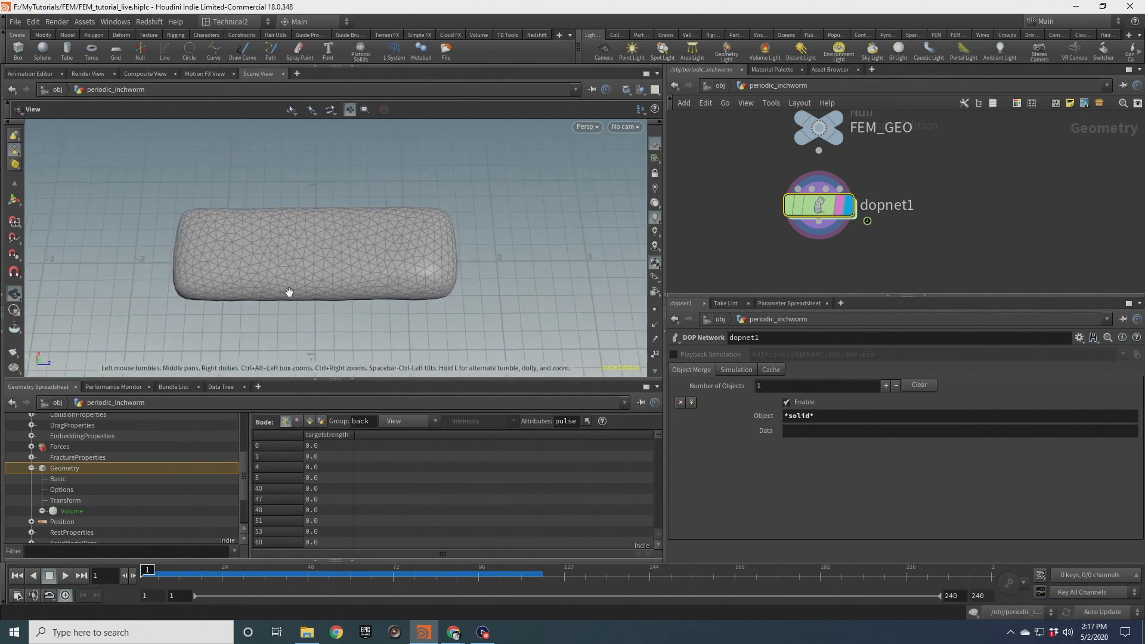
left_click_drag(242, 206, 320, 262)
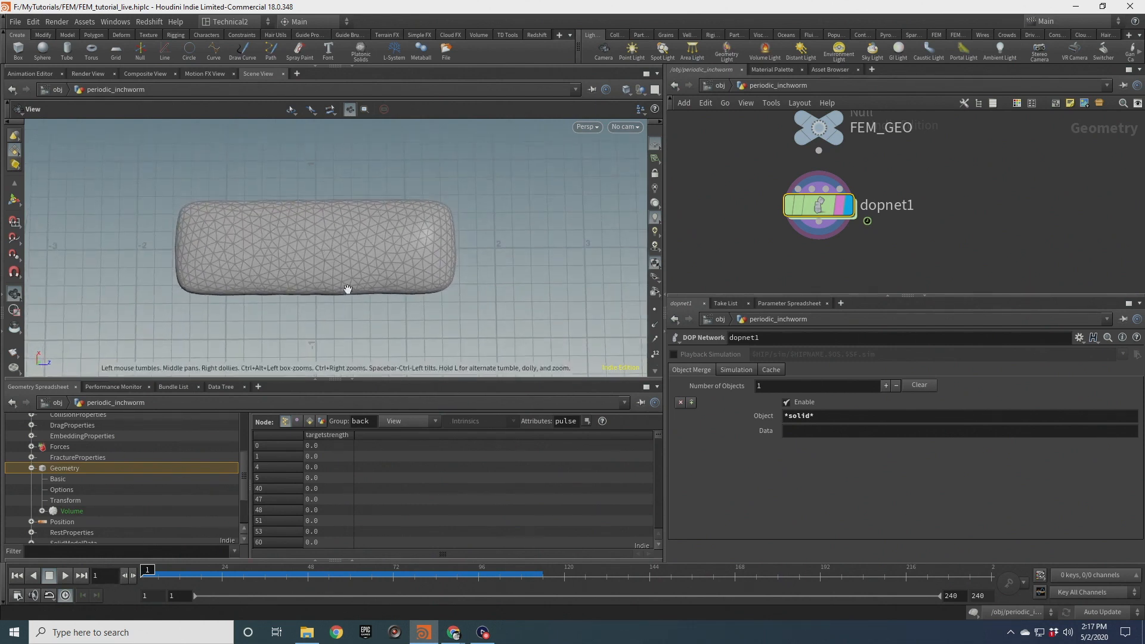
Keep scrubbing the simulation timeline and orbiting the viewport to review the stiffer worm's crawling motion
scroll(334, 251, "down", 5)
left_click_drag(343, 258, 346, 176)
left_click_drag(152, 569, 521, 582)
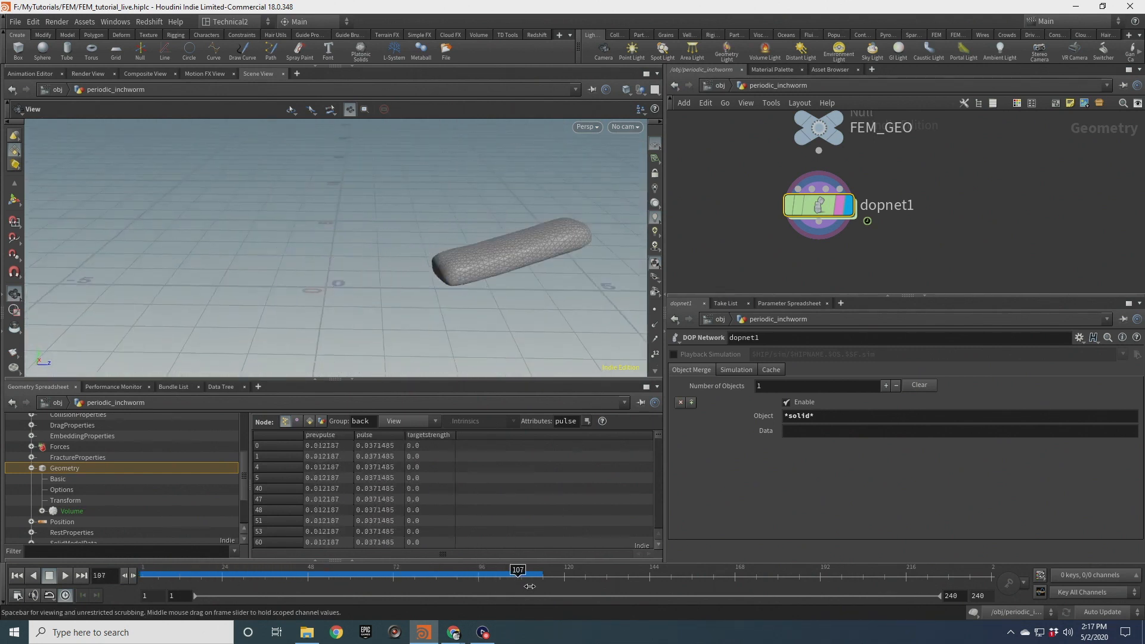
left_click_drag(603, 224, 355, 225)
left_click_drag(513, 573, 470, 570)
left_click_drag(363, 565, 214, 570)
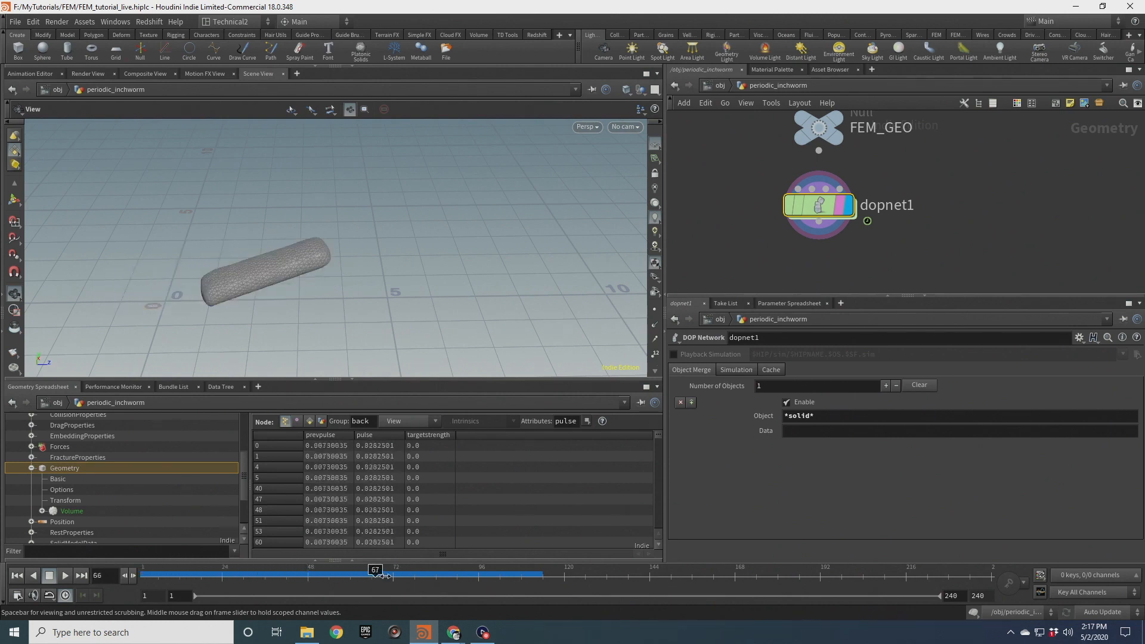
left_click_drag(473, 576, 540, 574)
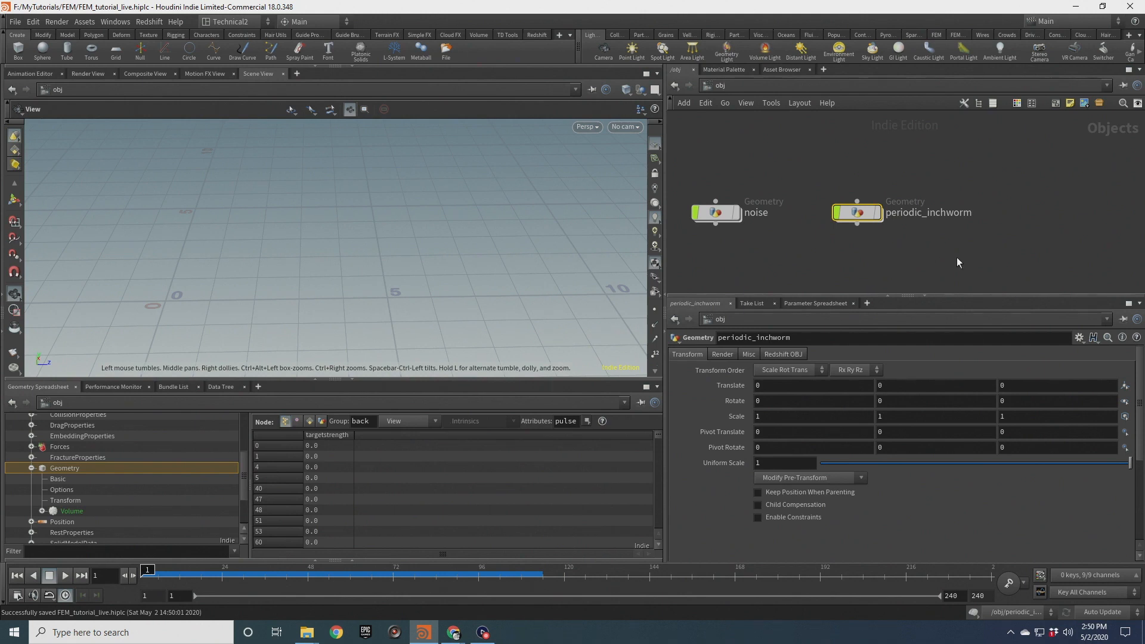
Create a new Geometry object at the object level
middle_click_drag(974, 249, 967, 233)
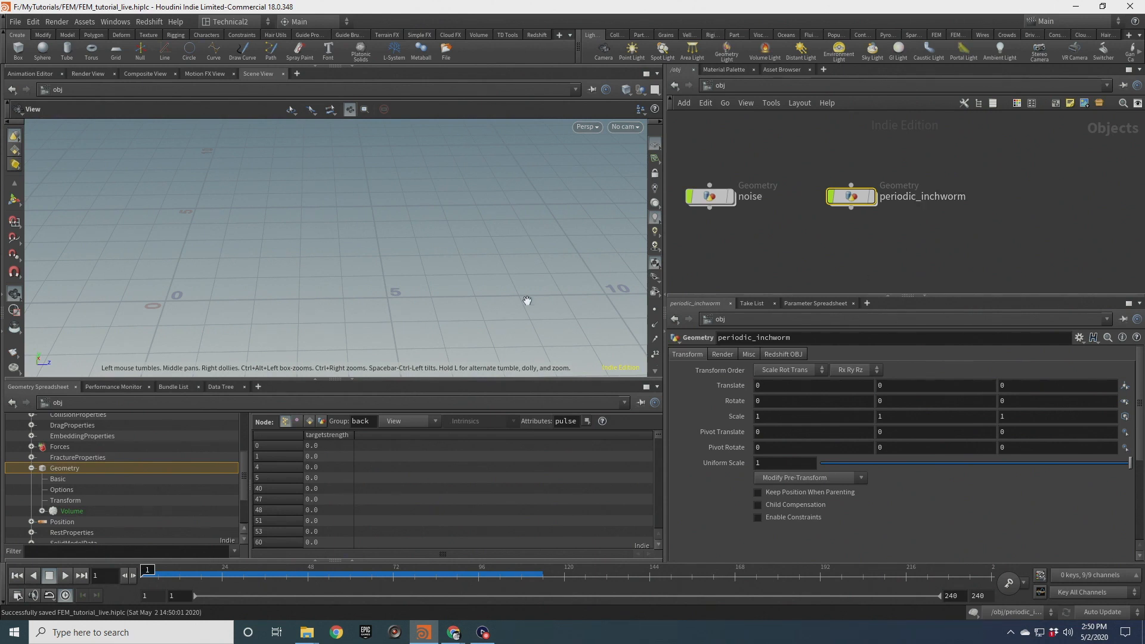
left_click_drag(393, 237, 515, 210)
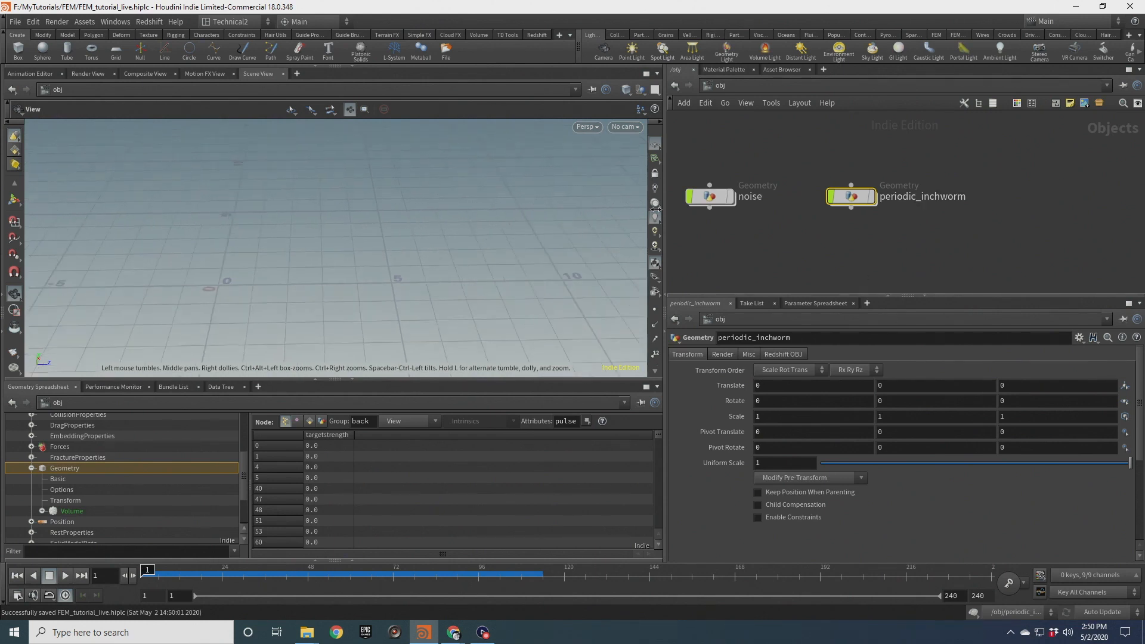
key("Tab")
type("geo")
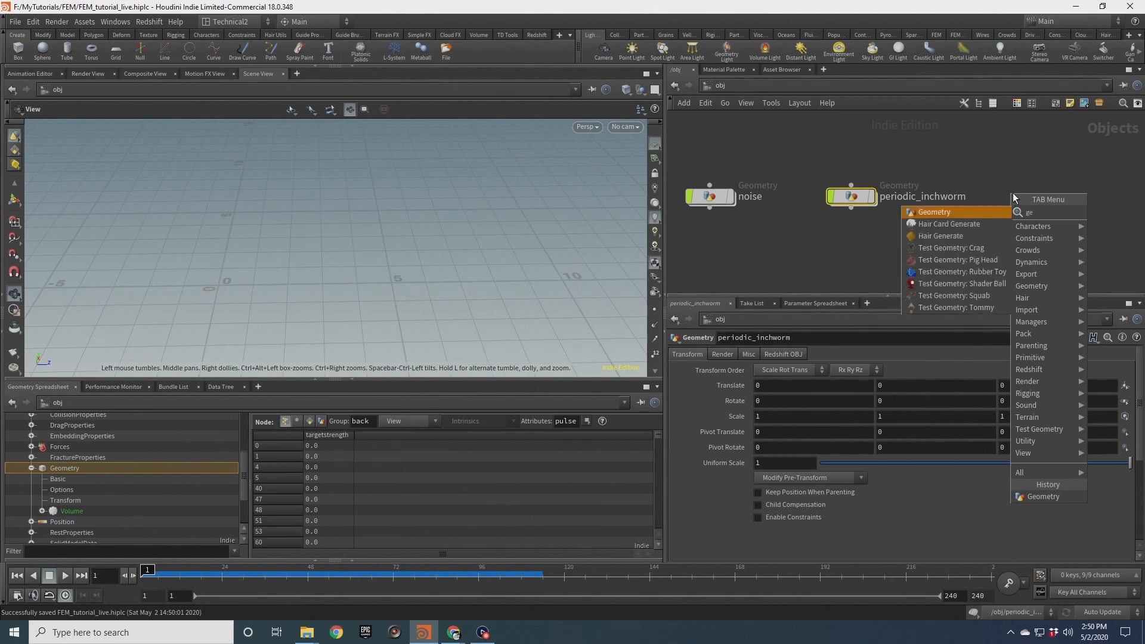
key("Return")
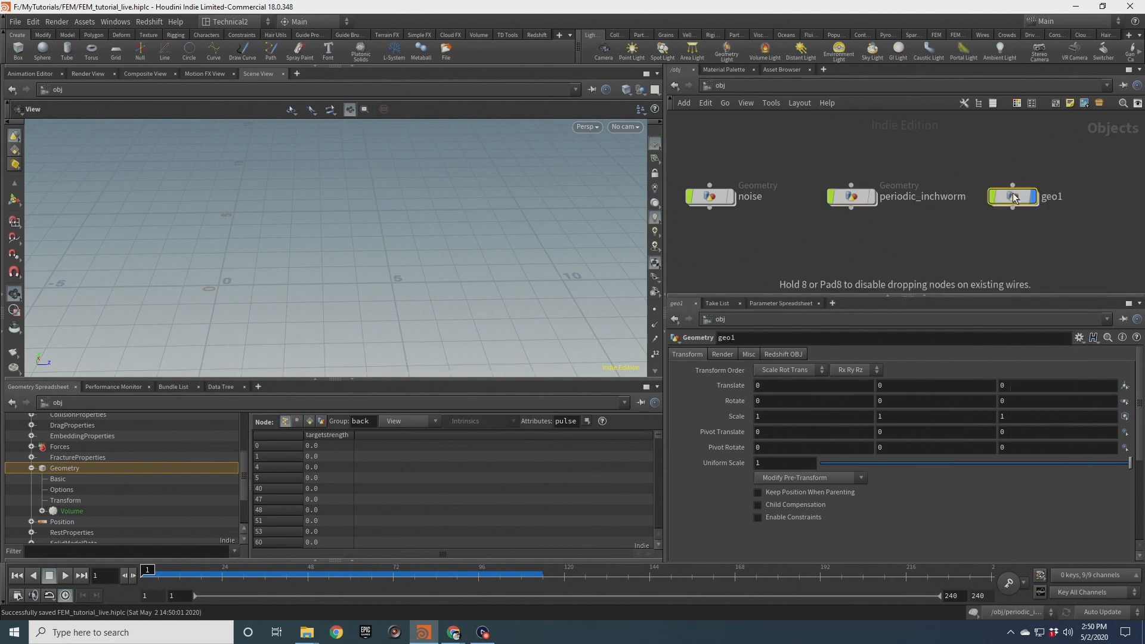
Rename the new geometry object reactive_anemone and reposition it in the network
double_click(1050, 197)
type("reactive_")
type("anom")
key("BackSpace")
key("BackSpace")
type("emone")
key("Return")
middle_click_drag(1064, 208, 925, 223)
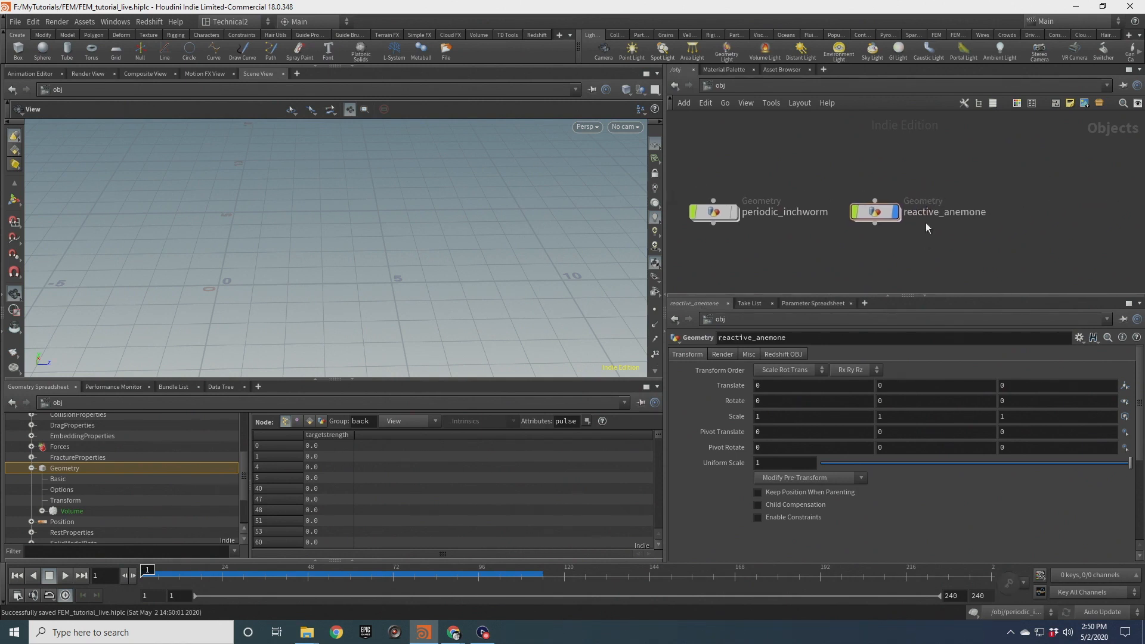
left_click_drag(873, 210, 892, 215)
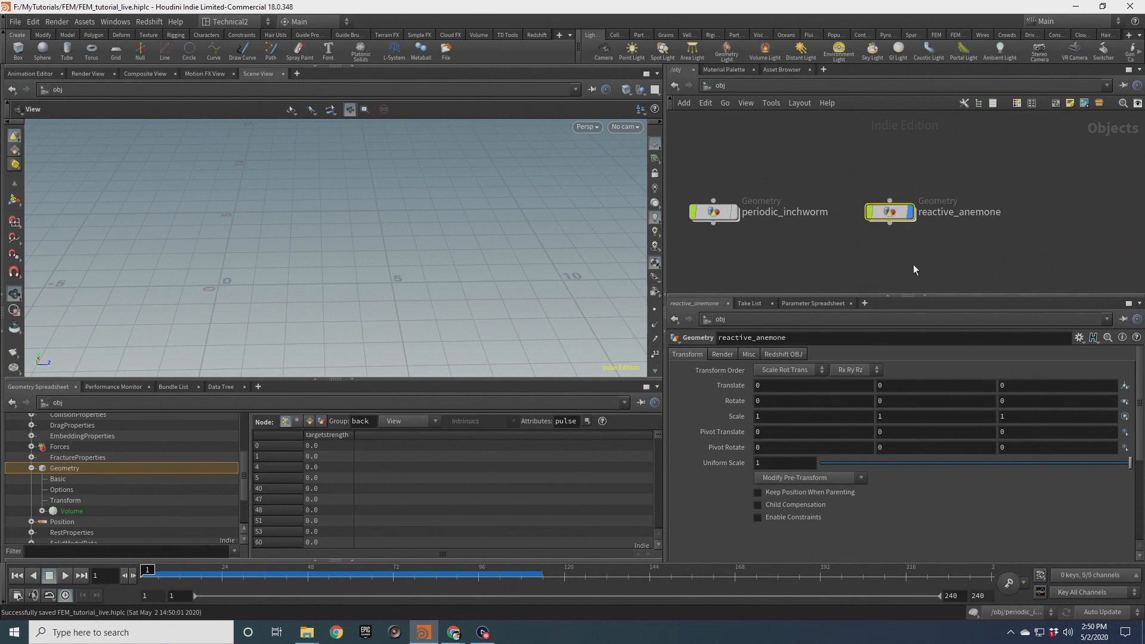
Dive inside reactive_anemone and add a Sphere node
double_click(890, 212)
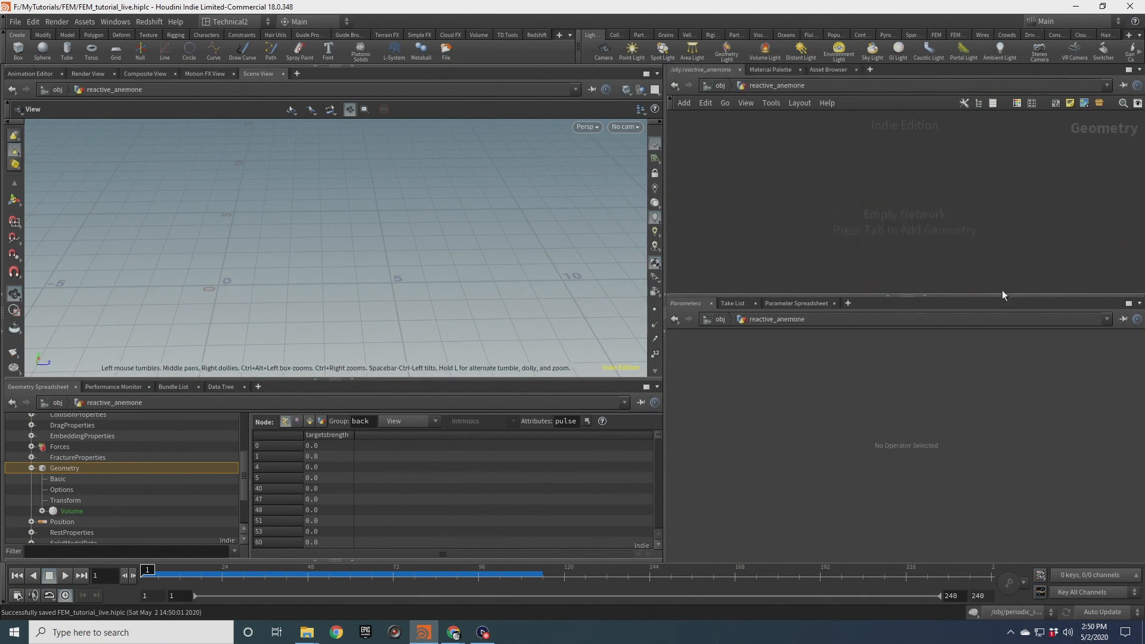
left_click_drag(1009, 296, 999, 365)
middle_click_drag(381, 272, 424, 258)
key("Tab")
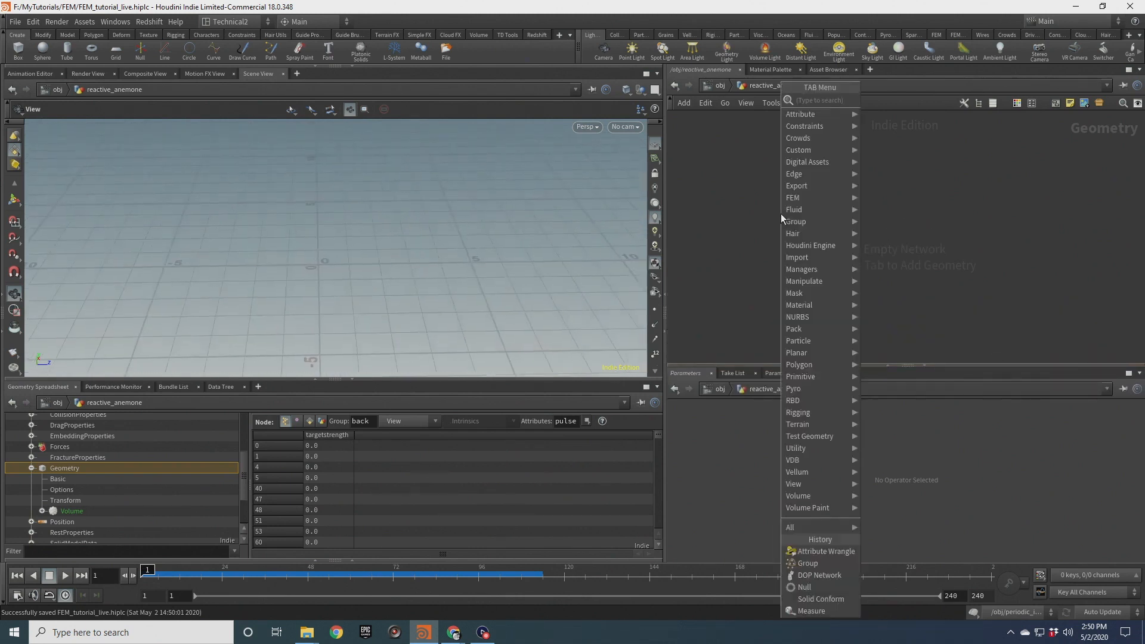
type("spher")
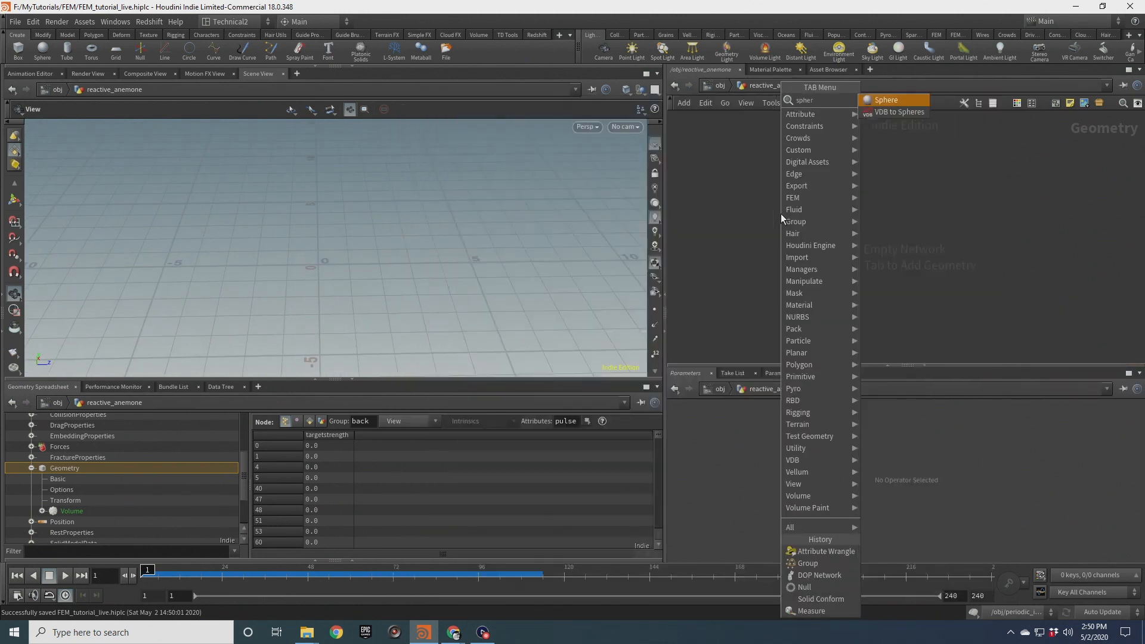
key("Return")
left_click(781, 213)
left_click(833, 197)
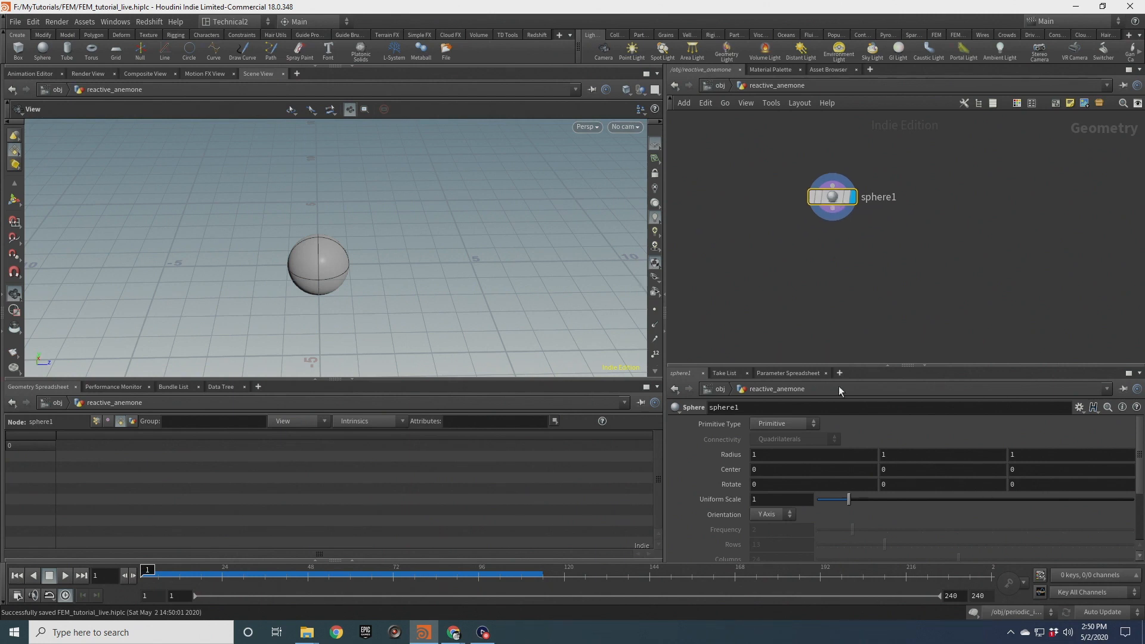
Set the sphere's primitive type to Polygon and its frequency to 10
left_click(816, 424)
left_click(775, 441)
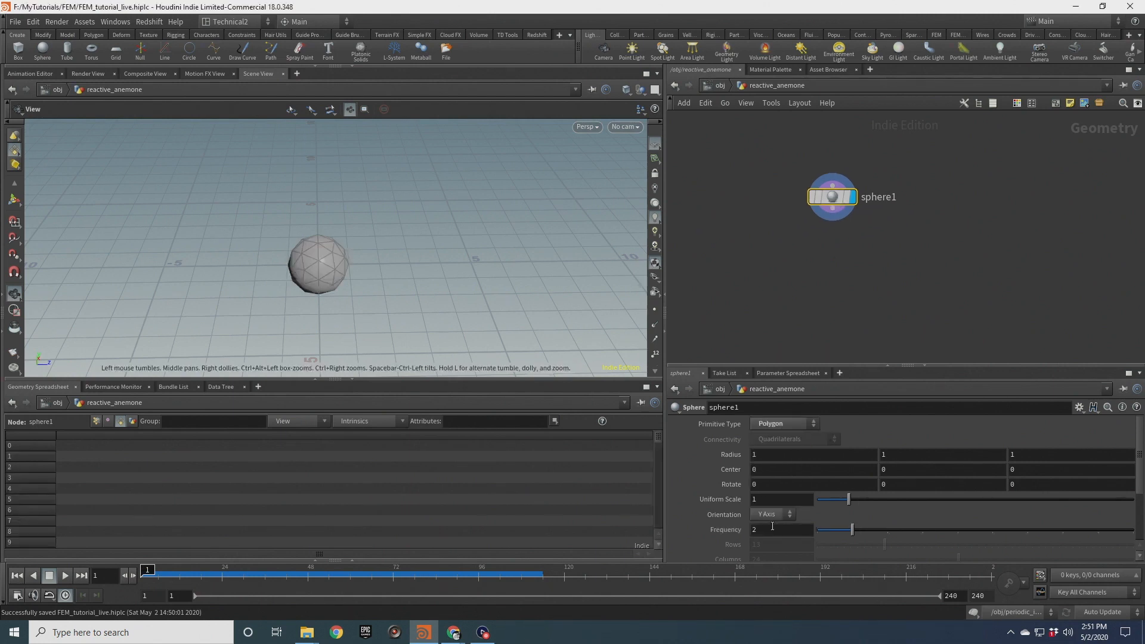
left_click_drag(732, 522, 732, 520)
scroll(316, 256, "up", 5)
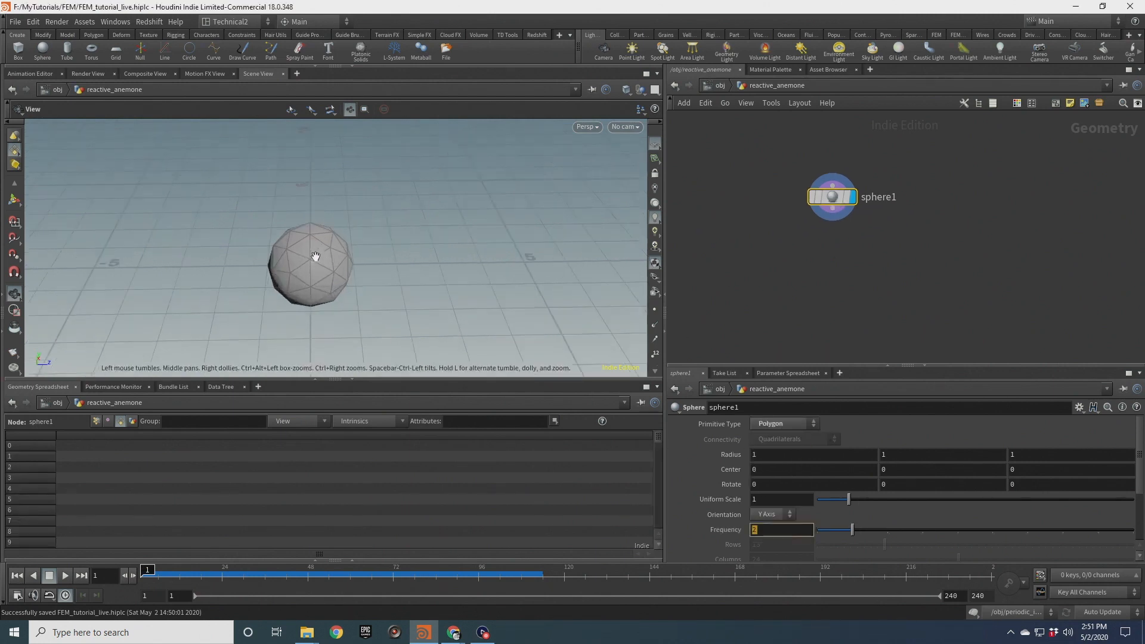
scroll(316, 266, "down", 2)
mouse_move(316, 266)
left_mouse_down()
mouse_move(323, 244)
mouse_move(329, 264)
left_mouse_up()
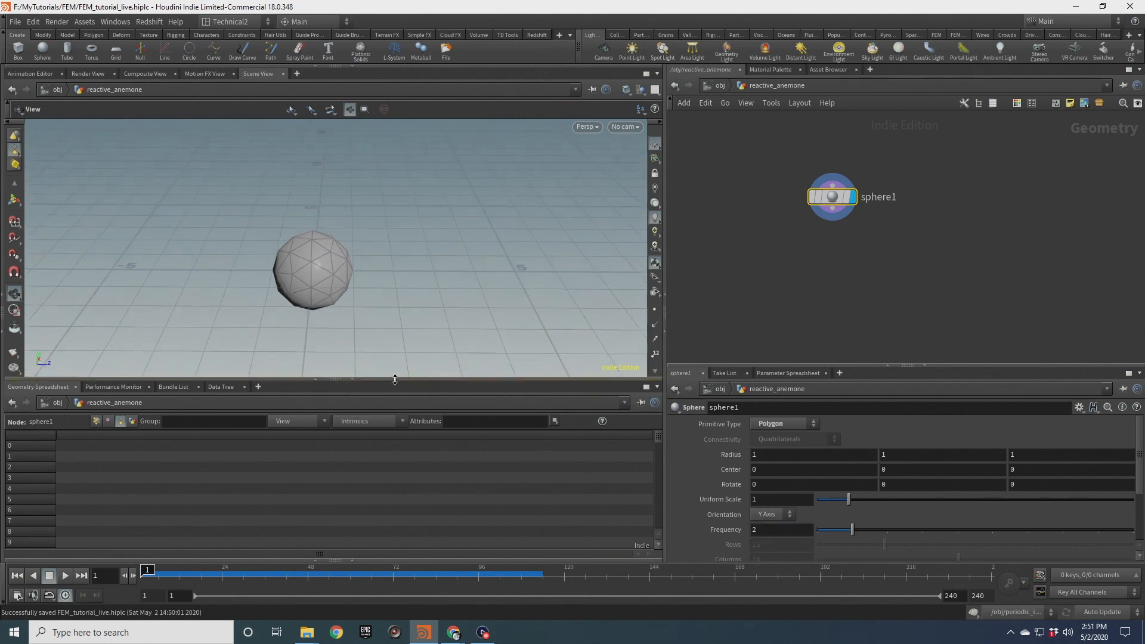
left_click_drag(396, 380, 387, 417)
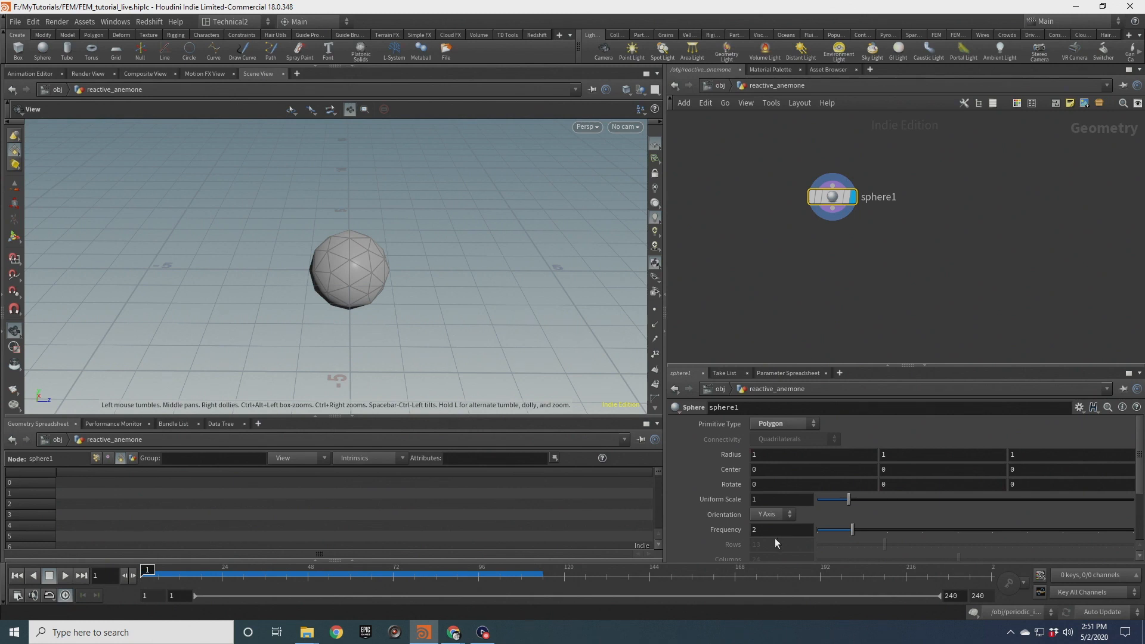
left_click_drag(765, 530, 726, 529)
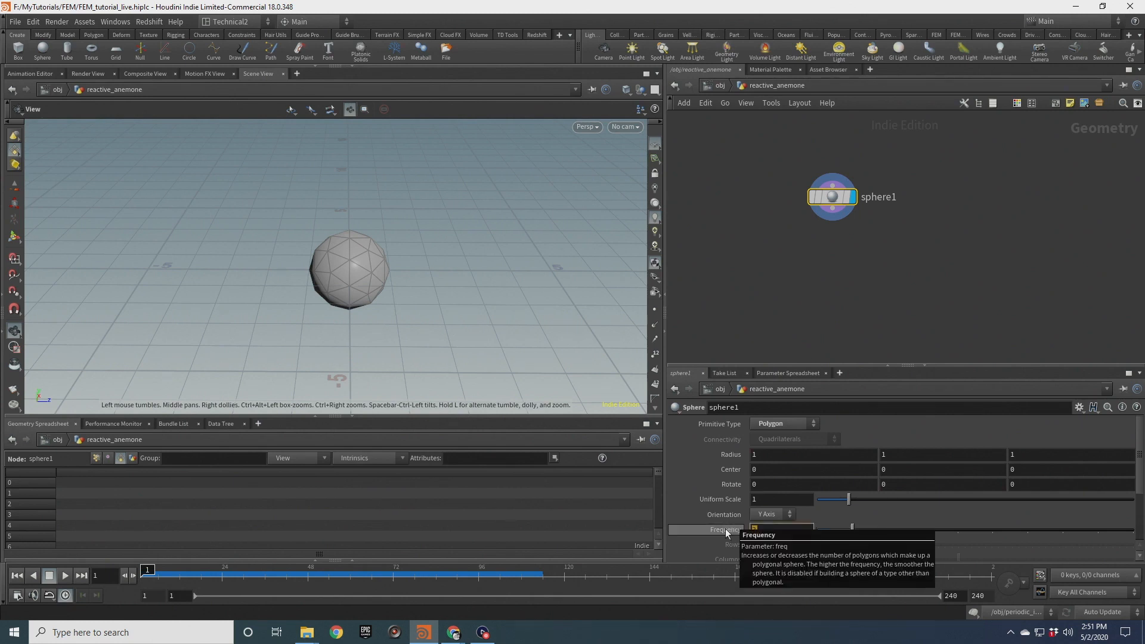
key("Return")
scroll(364, 322, "up", 5)
left_click_drag(360, 289, 426, 258)
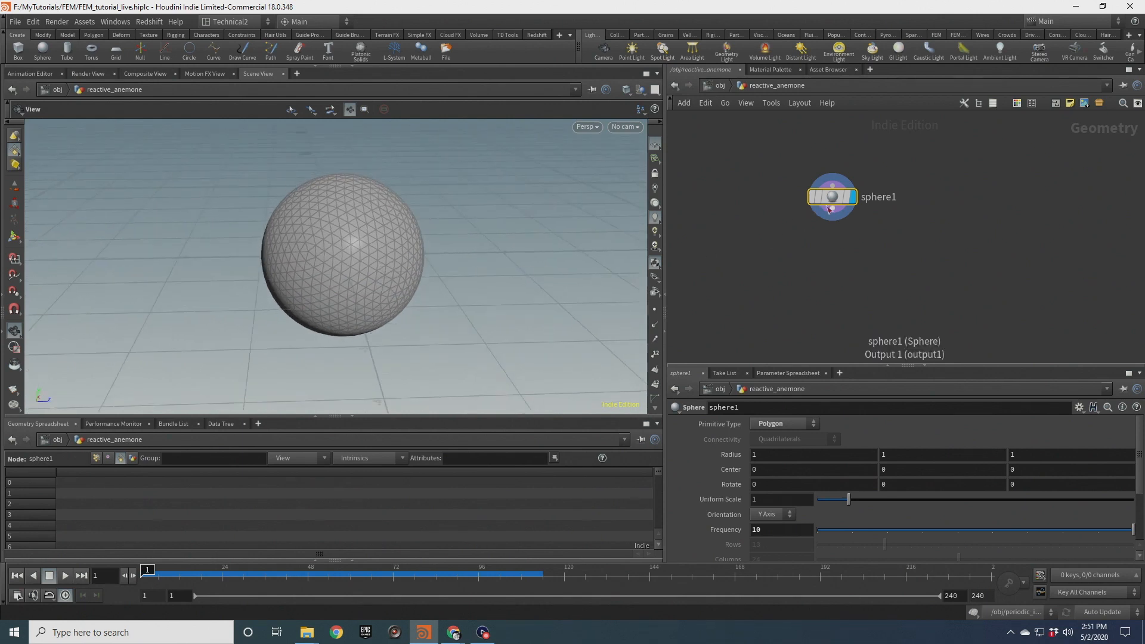
Append a Clip node below the sphere to cut it into a hemisphere and display it
key("Tab")
type("clip")
key("Return")
left_click(789, 252)
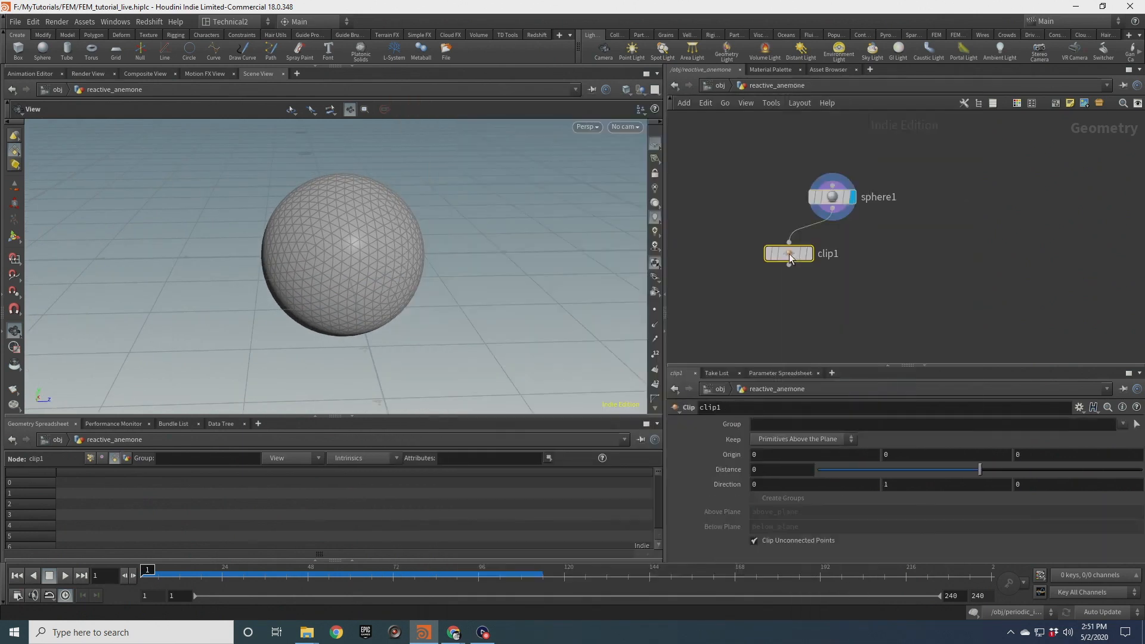
left_click(810, 253)
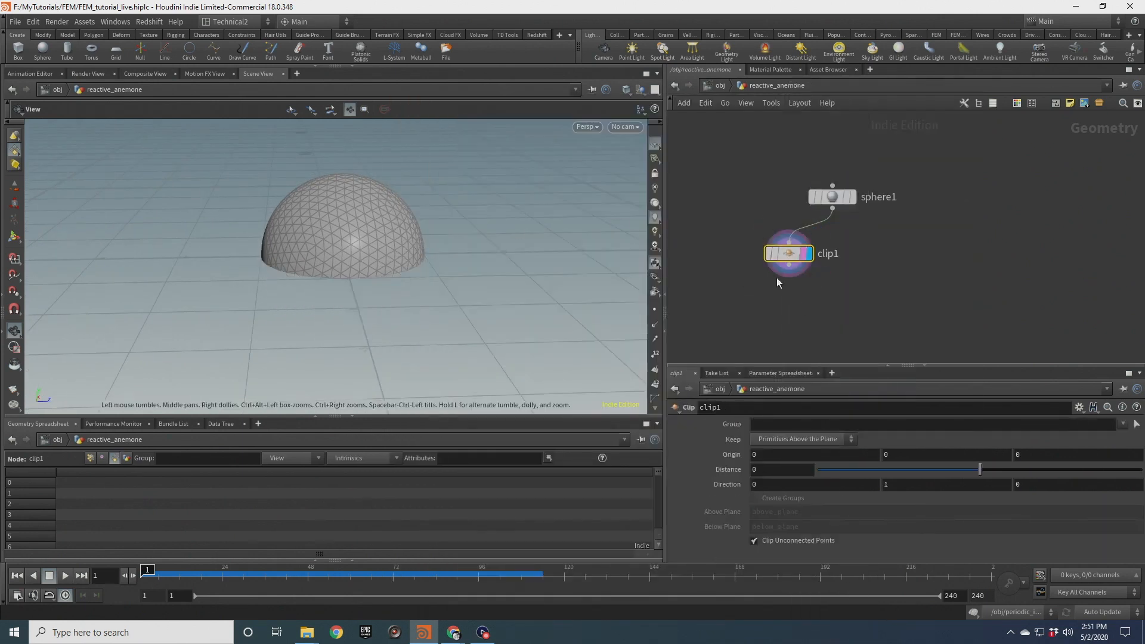
Add a PolyFill node below the clip with Single Polygon fill mode and display it
left_click(789, 277)
key("Tab")
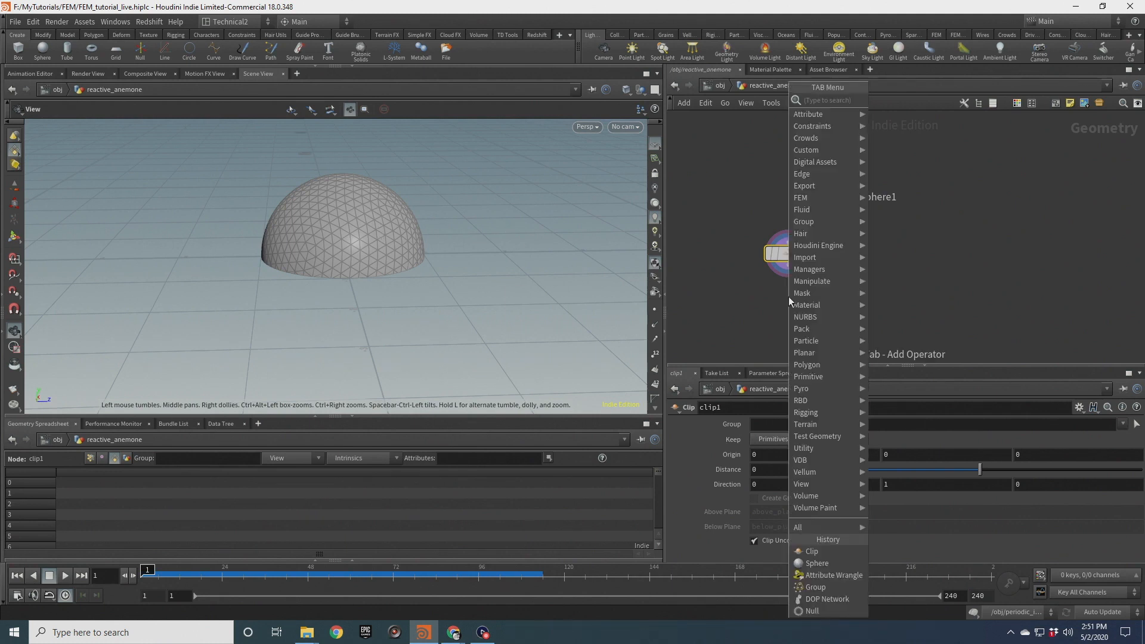
type("pol")
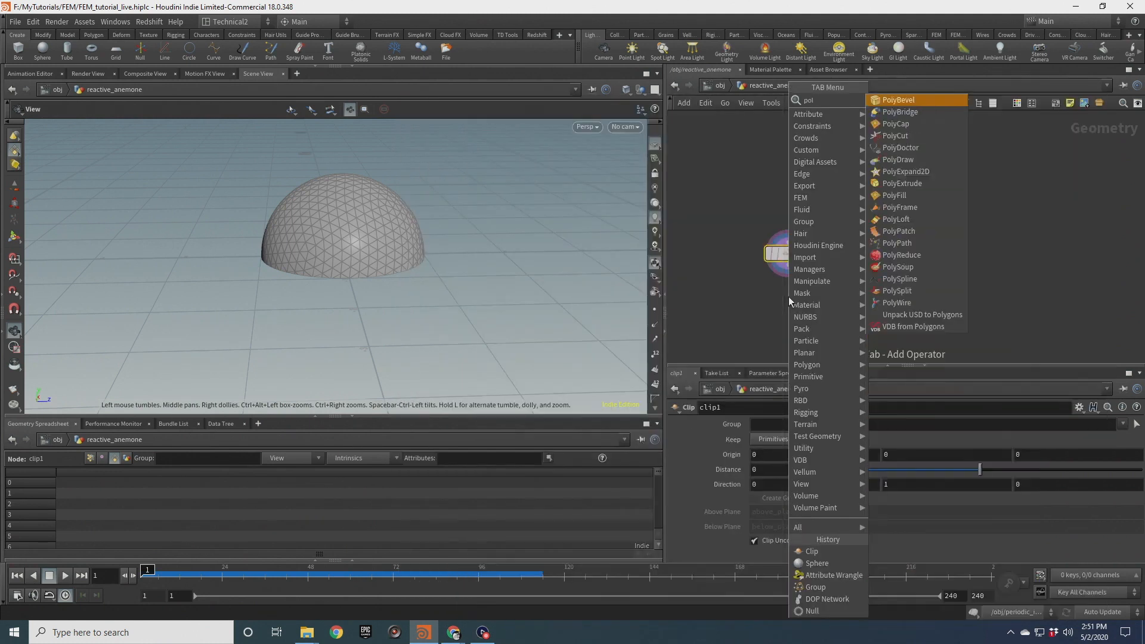
key("Down")
key("Down")
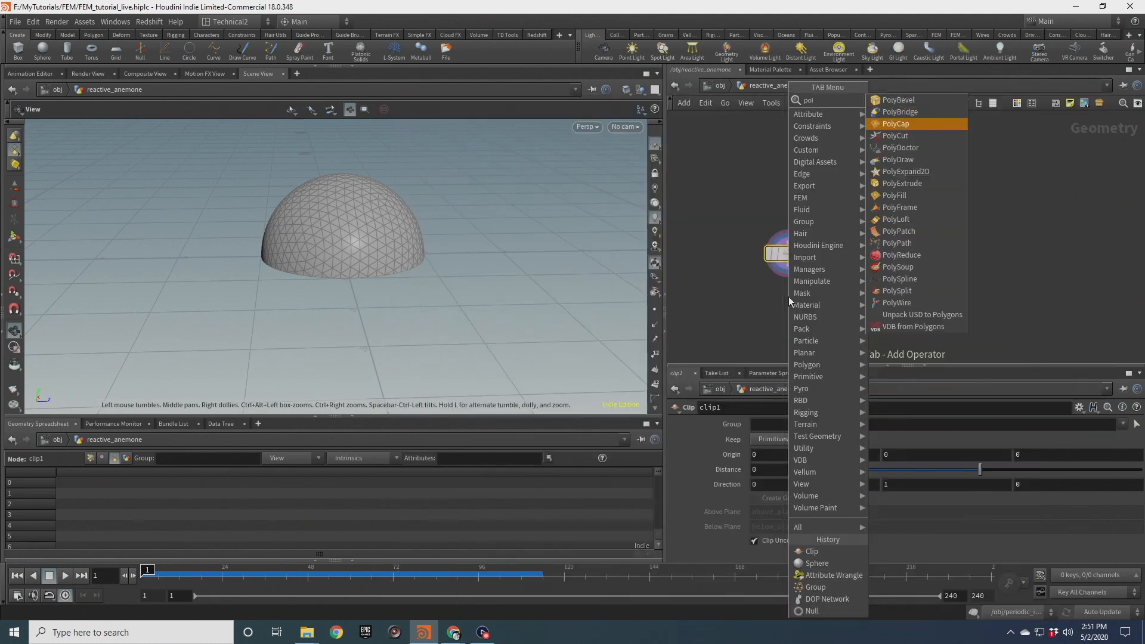
left_click(900, 196)
left_click(800, 438)
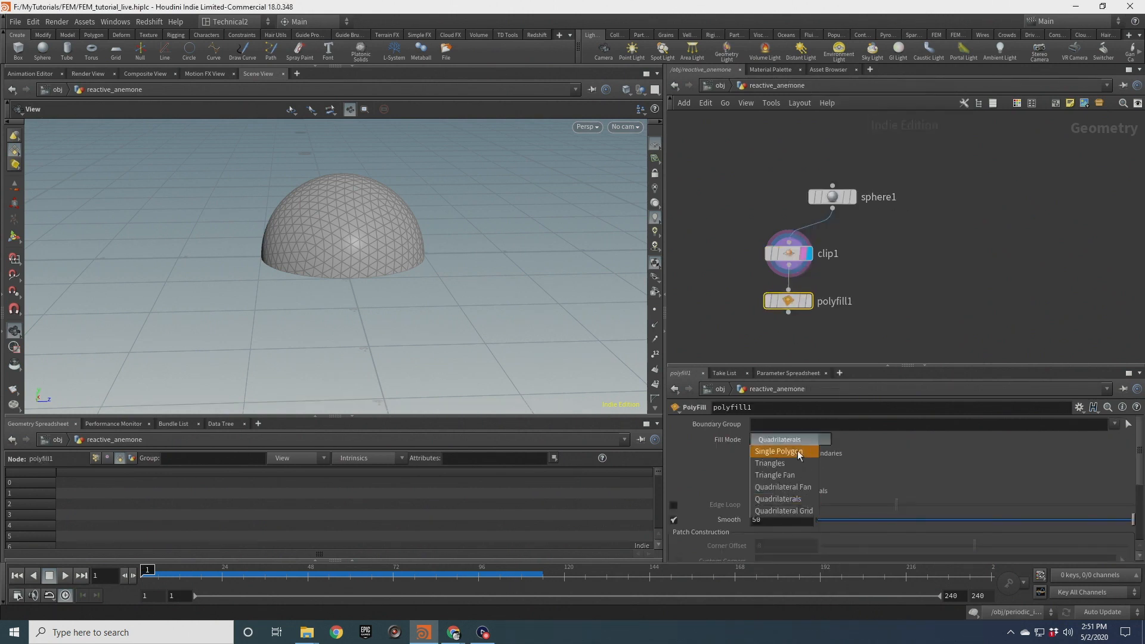
left_click(797, 449)
scroll(786, 319, "up", 2)
left_click(820, 296)
left_click_drag(388, 239, 423, 243)
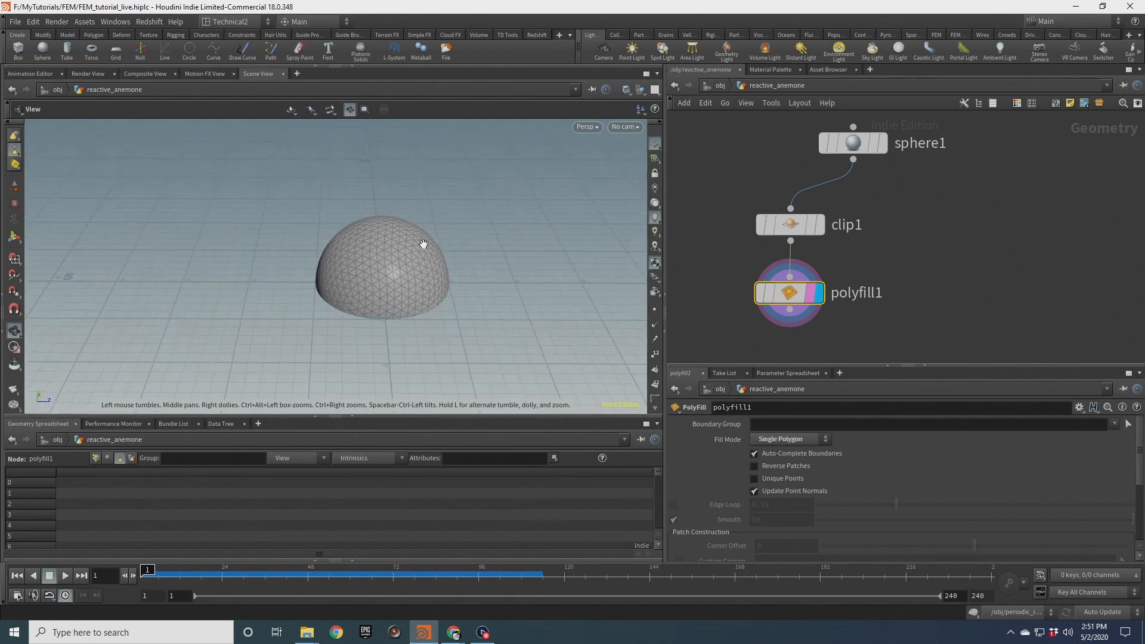
left_click_drag(412, 308, 412, 254)
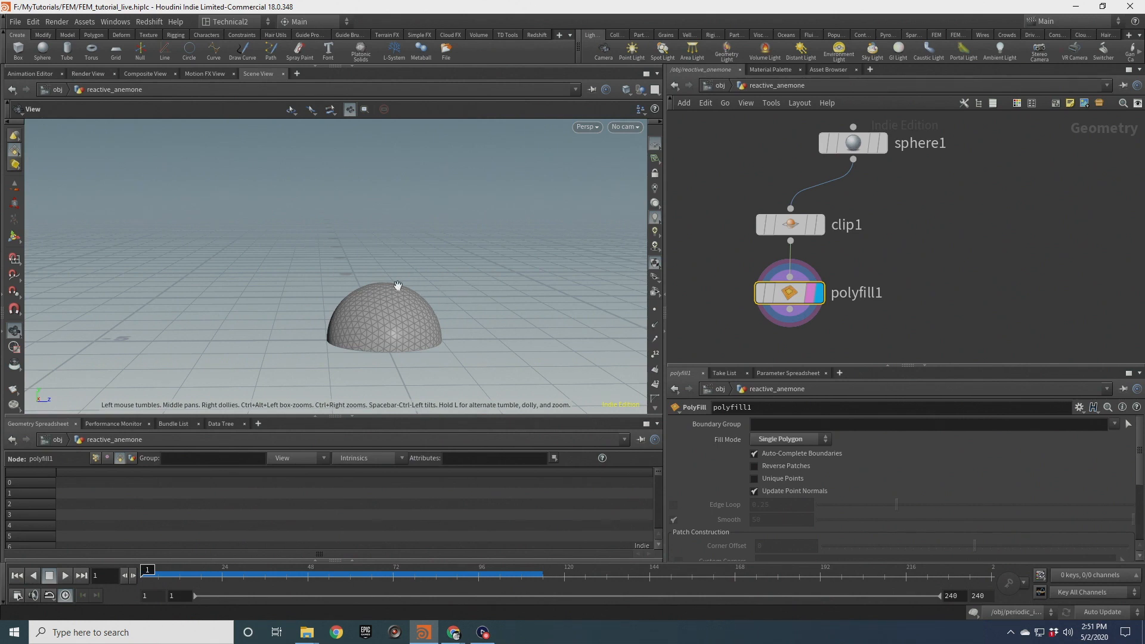
Branch a Normal node off the clip output and turn off Compute Normals
middle_click_drag(896, 210, 795, 221)
scroll(796, 221, "down", 2)
left_click_drag(768, 177, 724, 177)
mouse_move(803, 197)
middle_mouse_down()
mouse_move(818, 138)
mouse_move(820, 184)
middle_mouse_up()
left_click_drag(708, 149, 753, 146)
left_click(774, 204)
left_click(739, 154)
key("Tab")
type("normal")
key("Return")
left_click(922, 218)
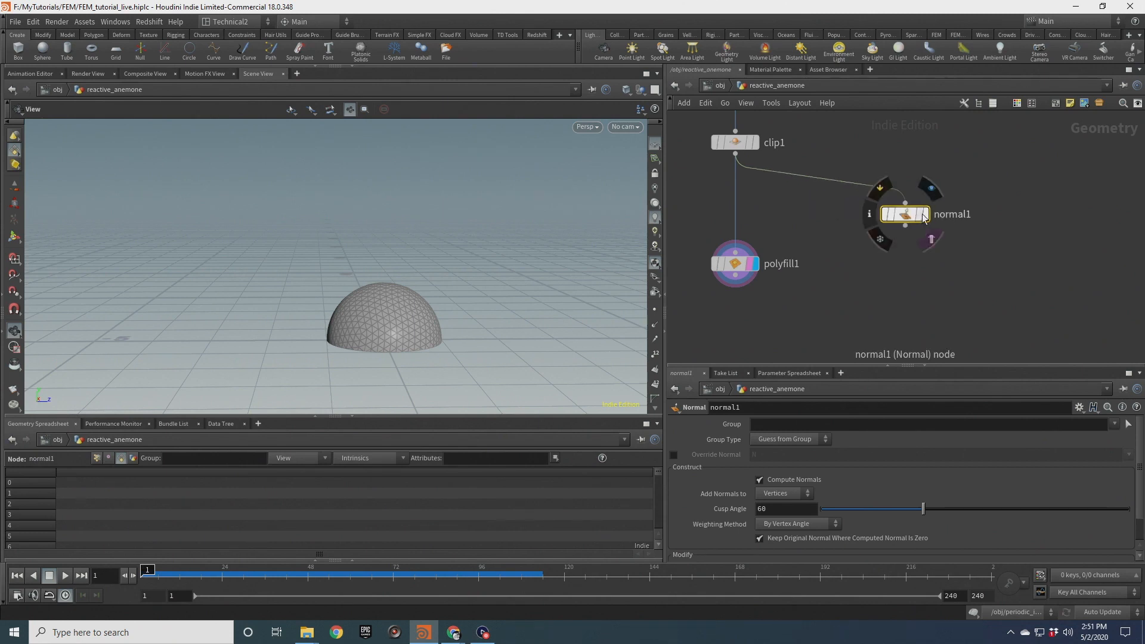
left_click(926, 214)
left_click_drag(919, 216, 896, 203)
left_click(788, 480)
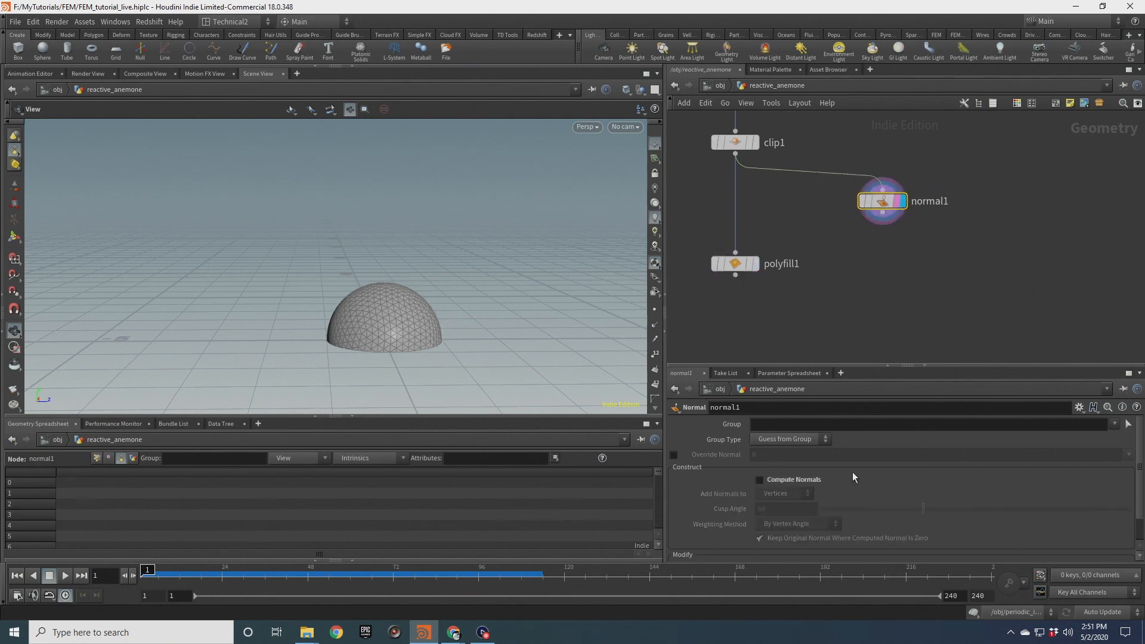
Add a Scatter node below the normal node and display the scattered points
mouse_move(397, 305)
left_mouse_down()
mouse_move(408, 334)
mouse_move(410, 301)
left_mouse_up()
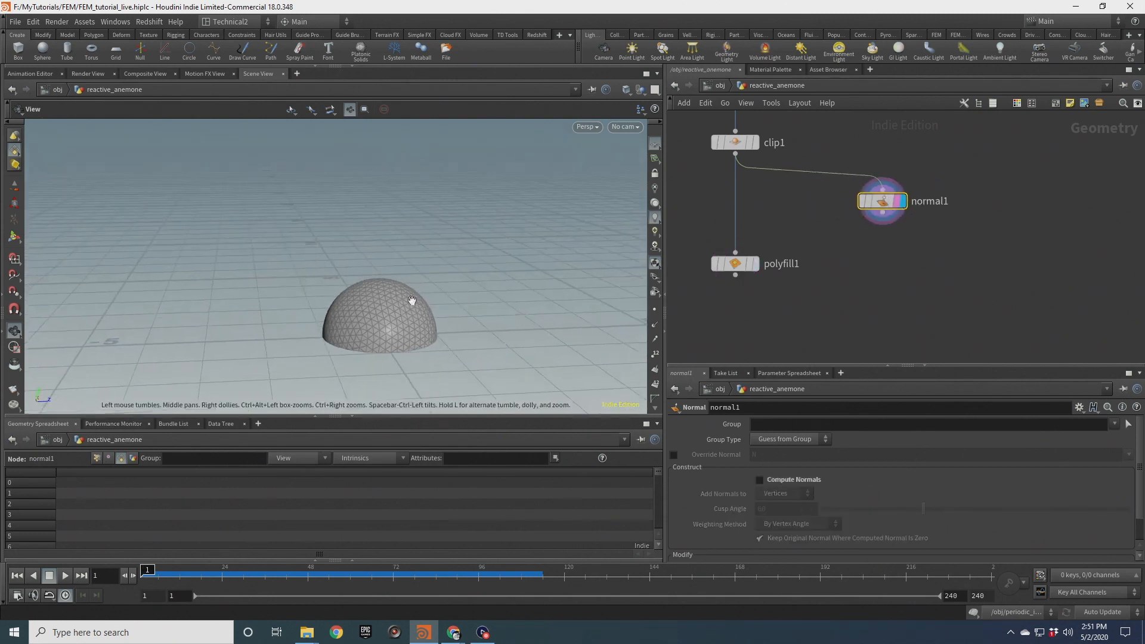
left_click_drag(883, 213, 892, 235)
key("Tab")
type("sca")
left_click(996, 100)
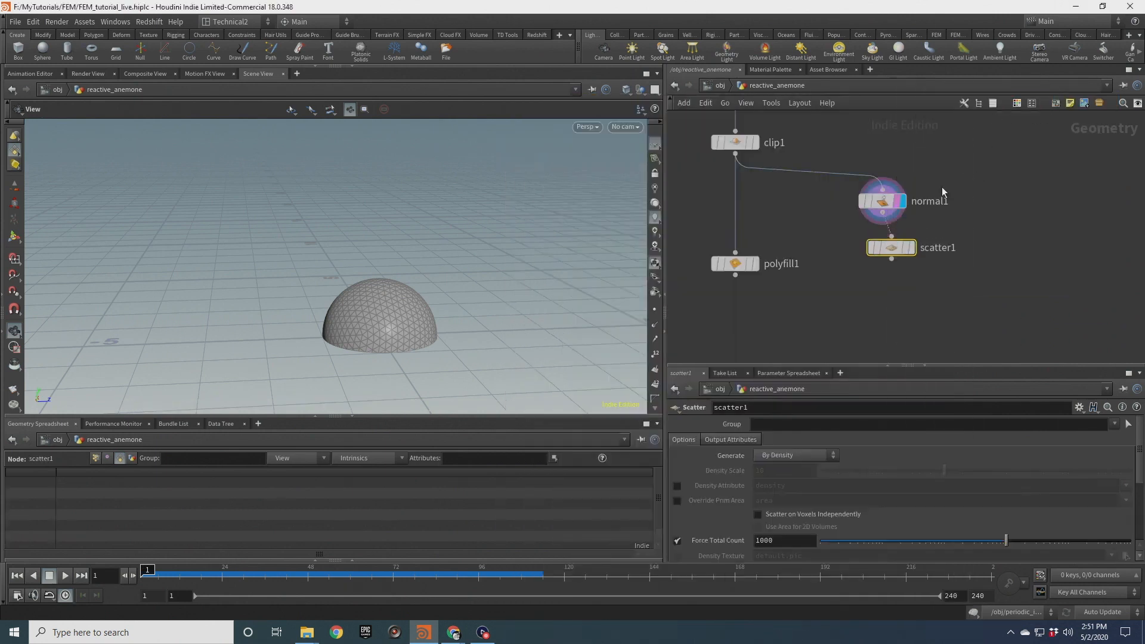
left_click_drag(887, 249, 895, 284)
left_click(905, 284)
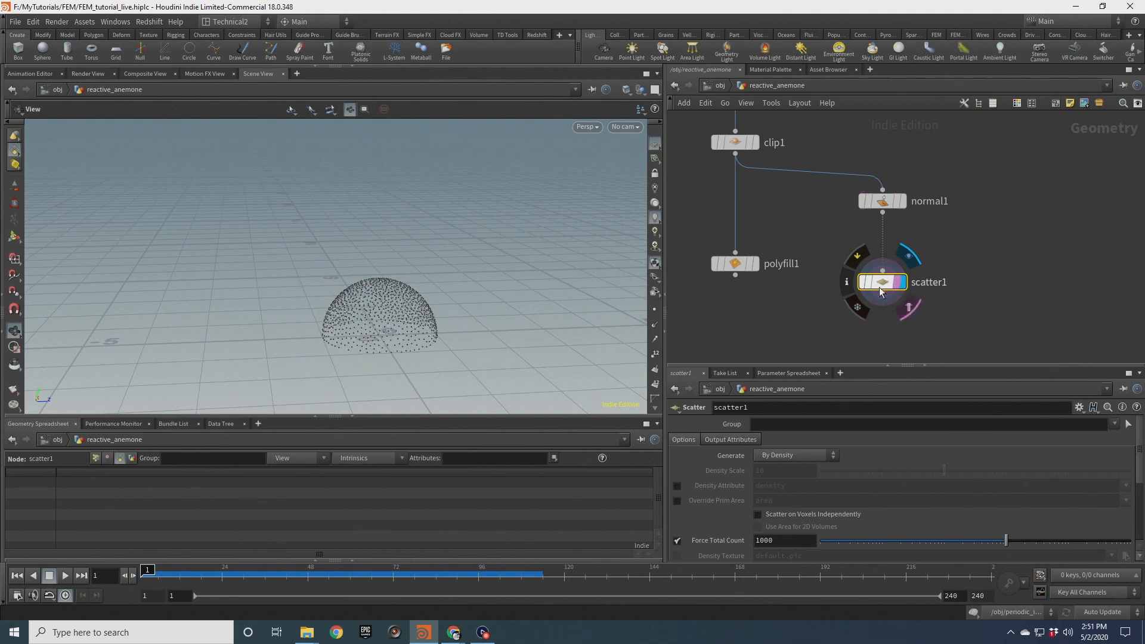
scroll(391, 311, "up", 4)
left_click_drag(391, 311, 493, 311)
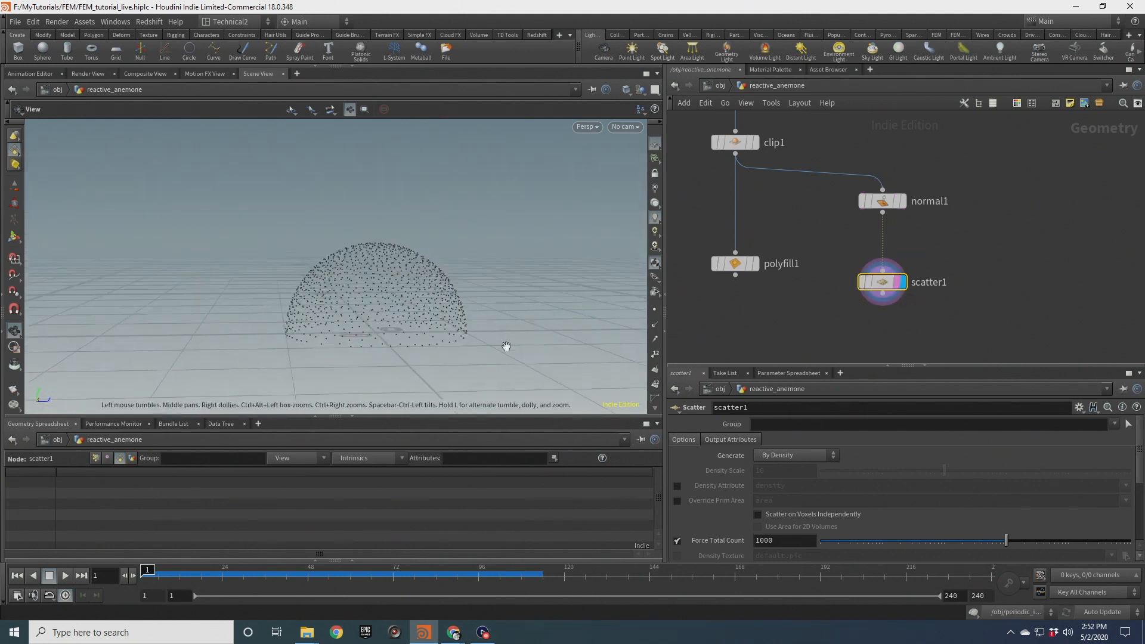
left_click_drag(365, 331, 328, 309)
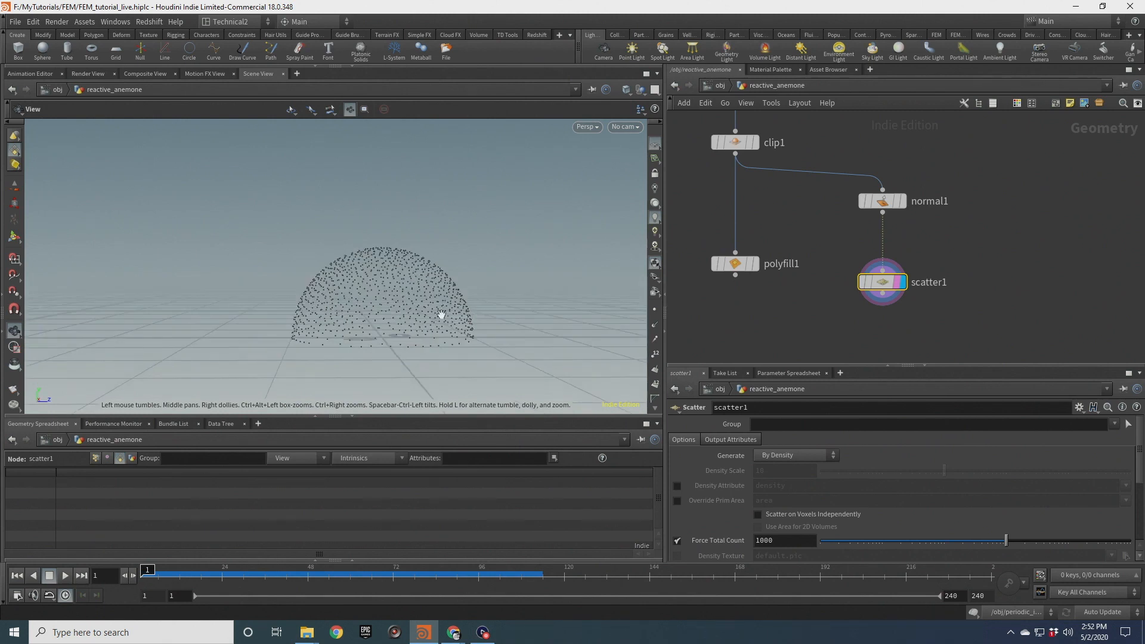
mouse_move(883, 202)
left_mouse_down()
mouse_move(882, 170)
mouse_move(883, 204)
left_mouse_up()
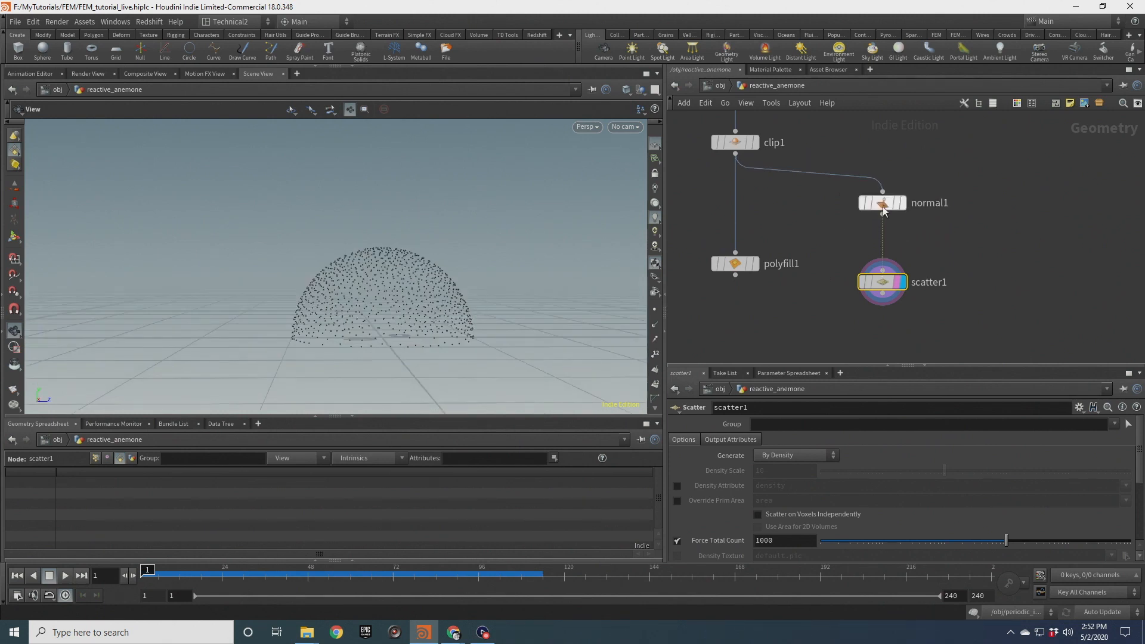
middle_click_drag(1011, 211, 912, 254)
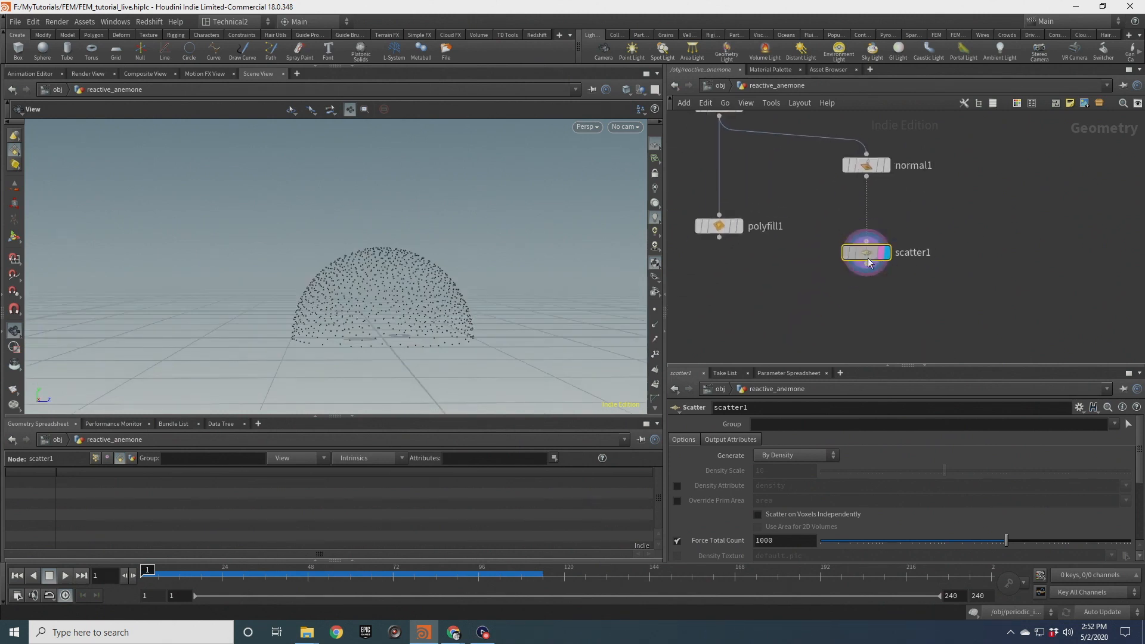
Insert an Attribute Wrangle between the normal and scatter nodes and start writing its VEX expression
key("Tab")
type("attw")
key("Return")
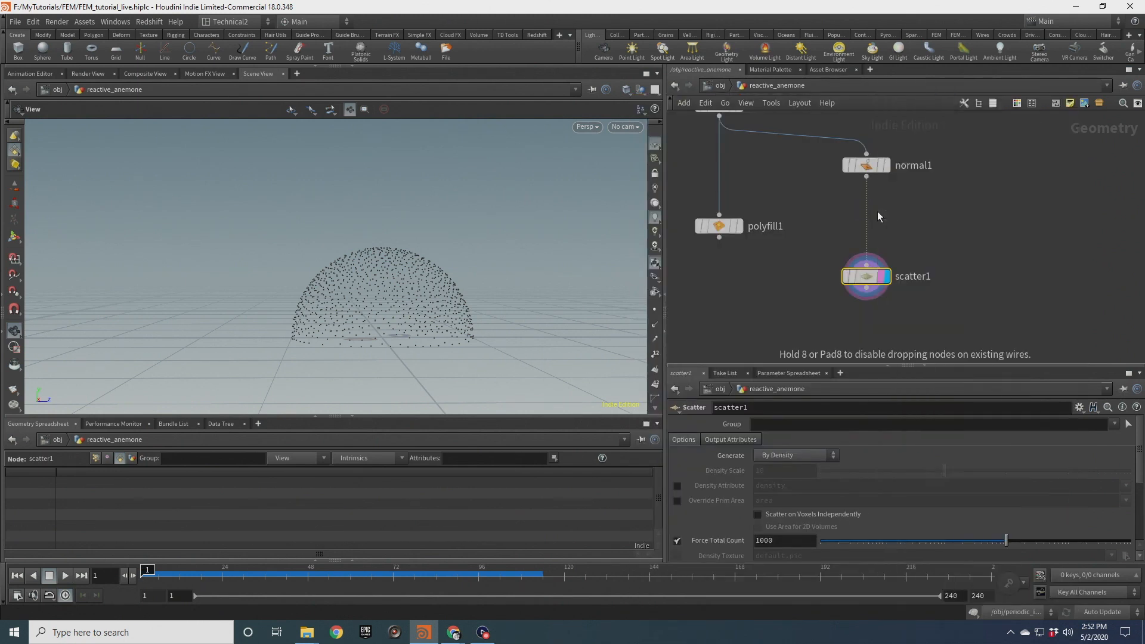
left_click(878, 213)
left_click(780, 535)
type("@density = 1.0;")
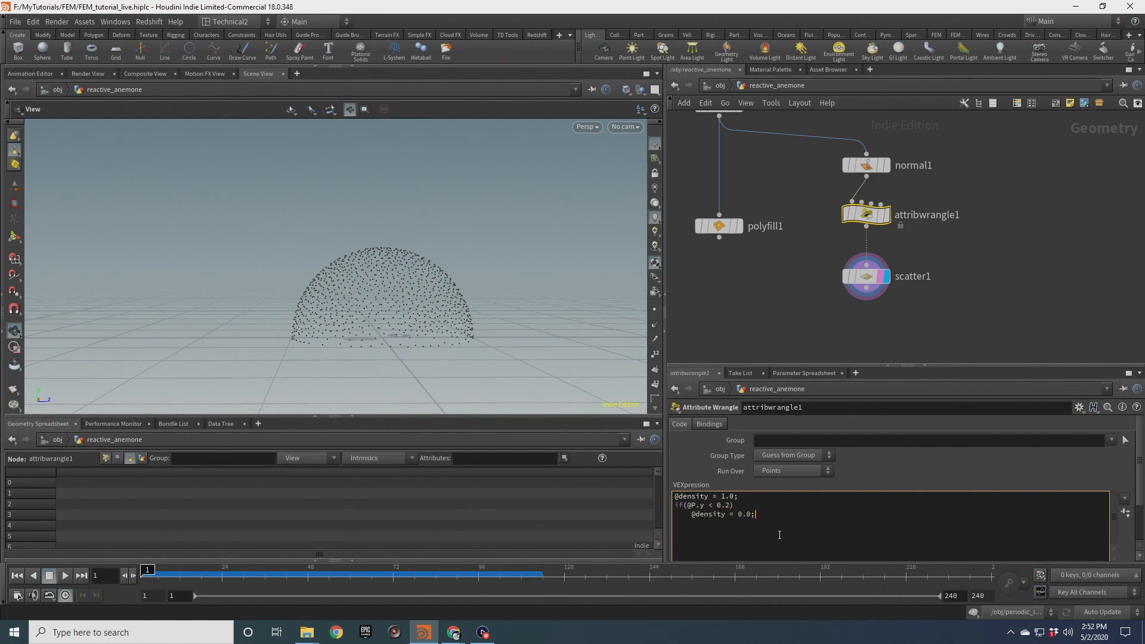
Enable the Density Attribute option on the scatter node so points follow the density attribute
left_click(866, 276)
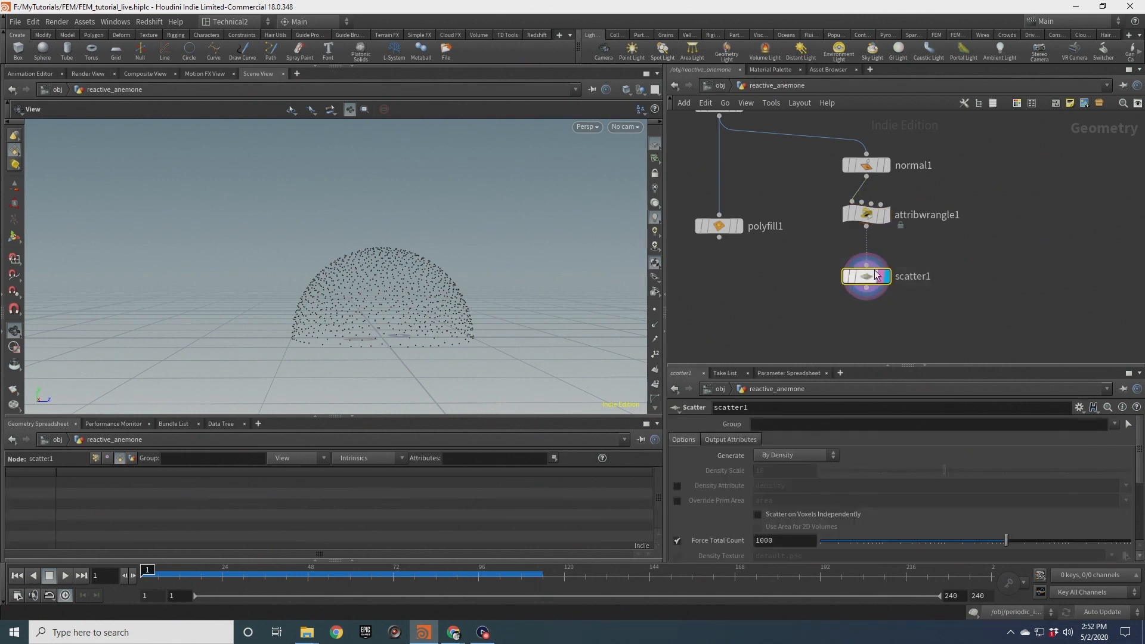
left_click(679, 485)
scroll(404, 327, "up", 3)
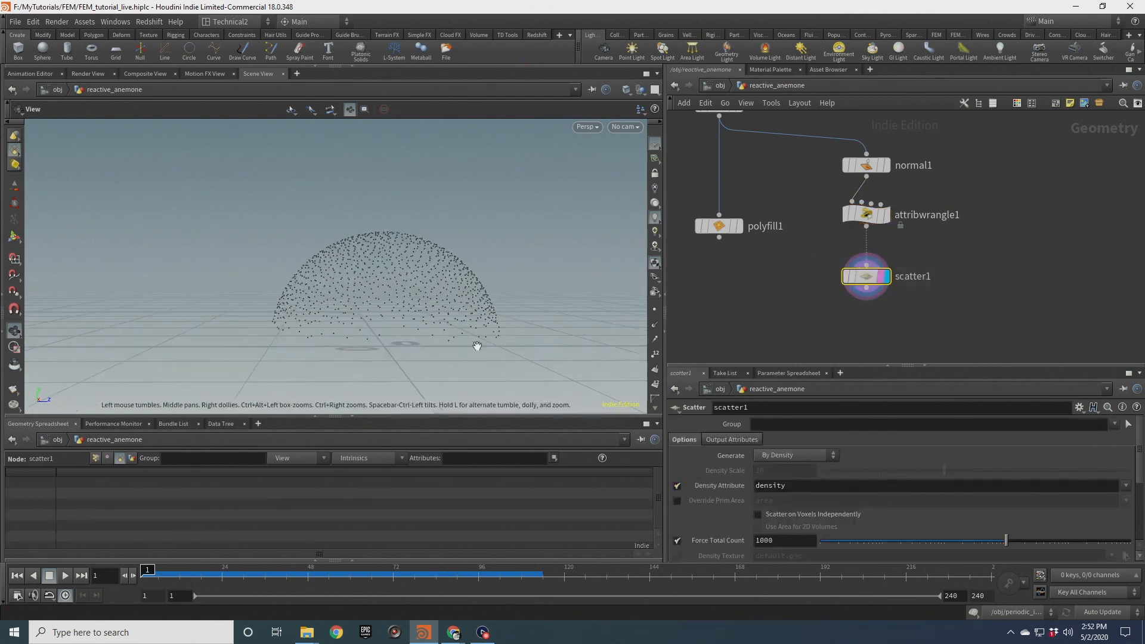
scroll(444, 309, "down", 2)
mouse_move(442, 309)
left_mouse_down()
mouse_move(468, 310)
mouse_move(442, 300)
left_mouse_up()
scroll(468, 310, "down", 2)
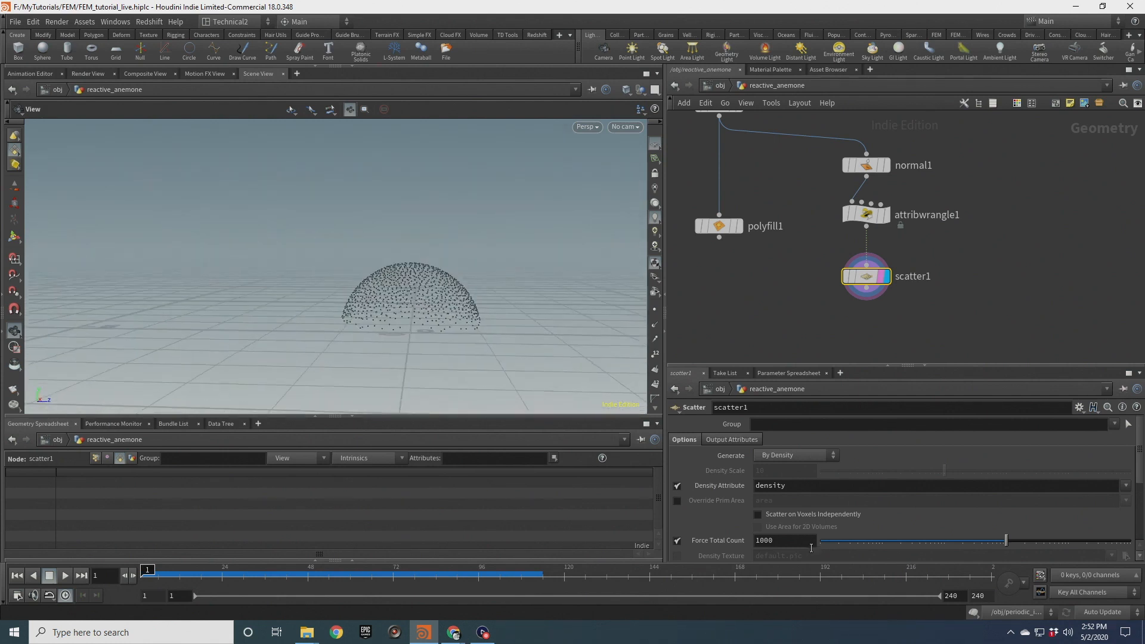
Set the scatter node's Force Total Count to 8
left_click_drag(797, 542, 691, 539)
type("8")
key("Return")
Add a new Line node to the network beside the existing chain
left_click_drag(480, 286, 508, 268)
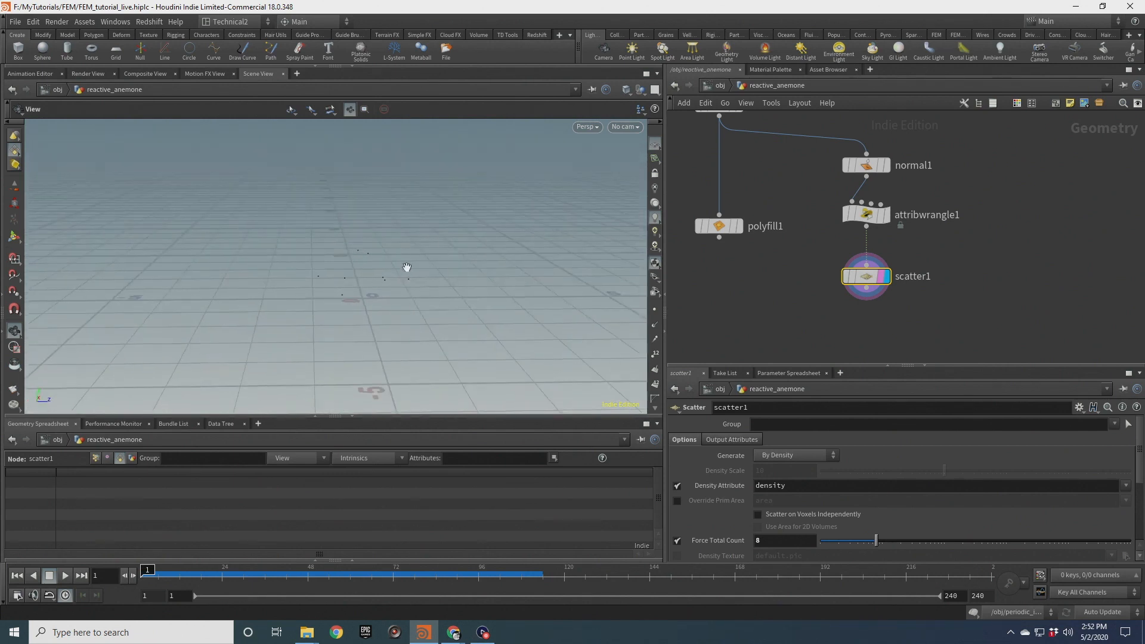
middle_click_drag(981, 231, 901, 225)
scroll(900, 224, "down", 1)
key("Tab")
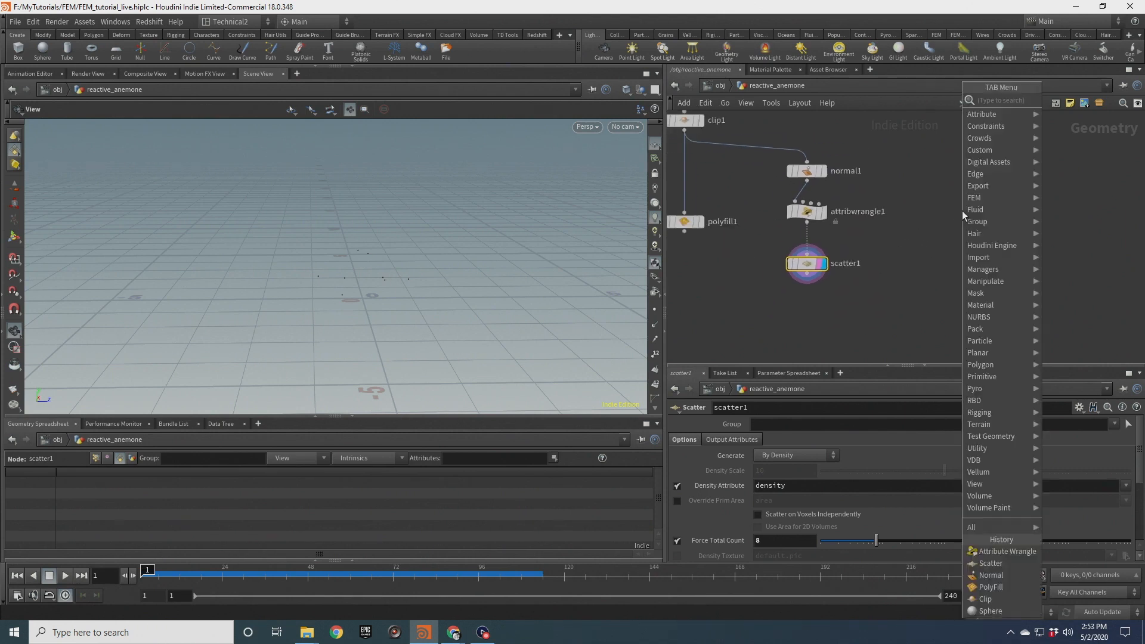
type("line")
key("Return")
left_click(969, 216)
Set the line's direction to 0, 0, 1
left_click_drag(887, 454, 869, 455)
type("0")
key("Tab")
key("Return")
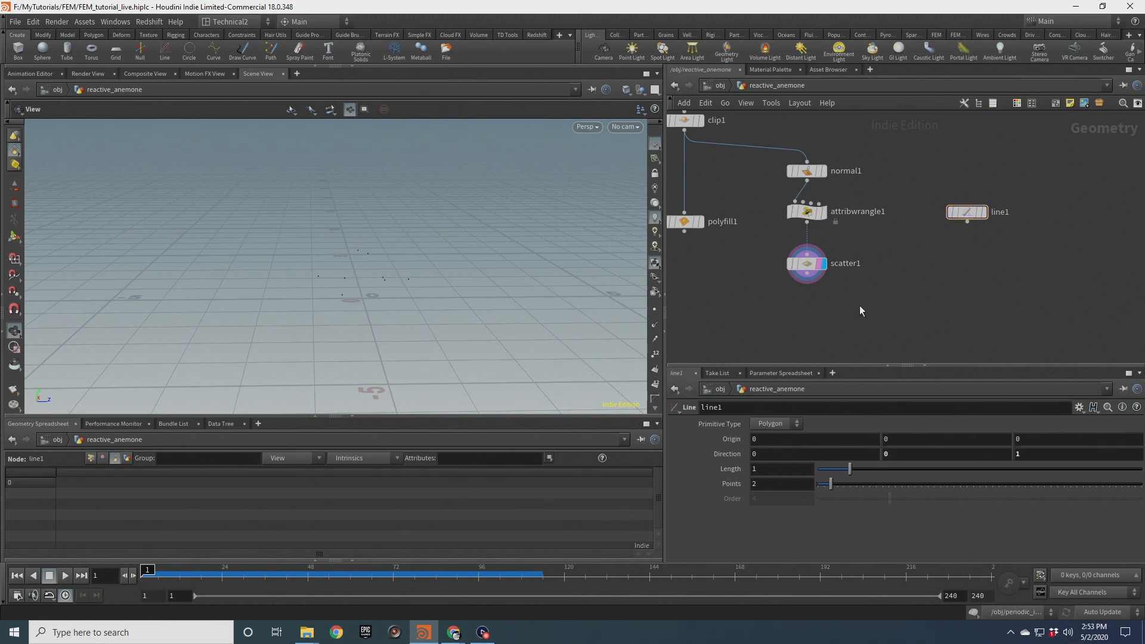
Add a Copy to Points node, wiring the line into its first input and the scatter into its second
left_click_drag(405, 291, 381, 301)
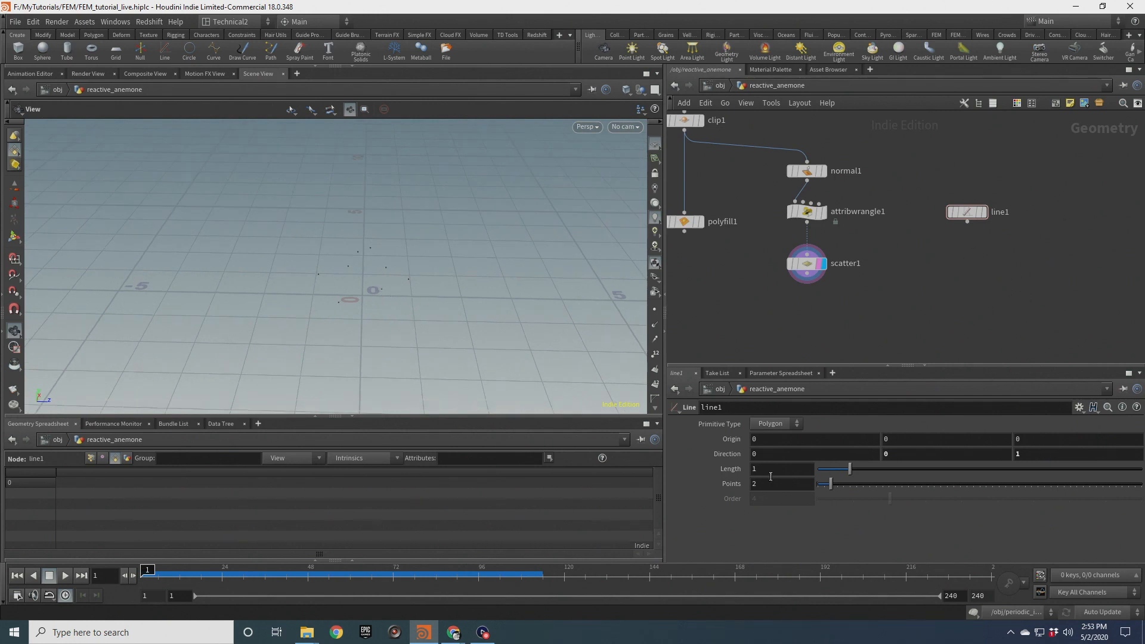
middle_click_drag(882, 328, 888, 284)
key("Tab")
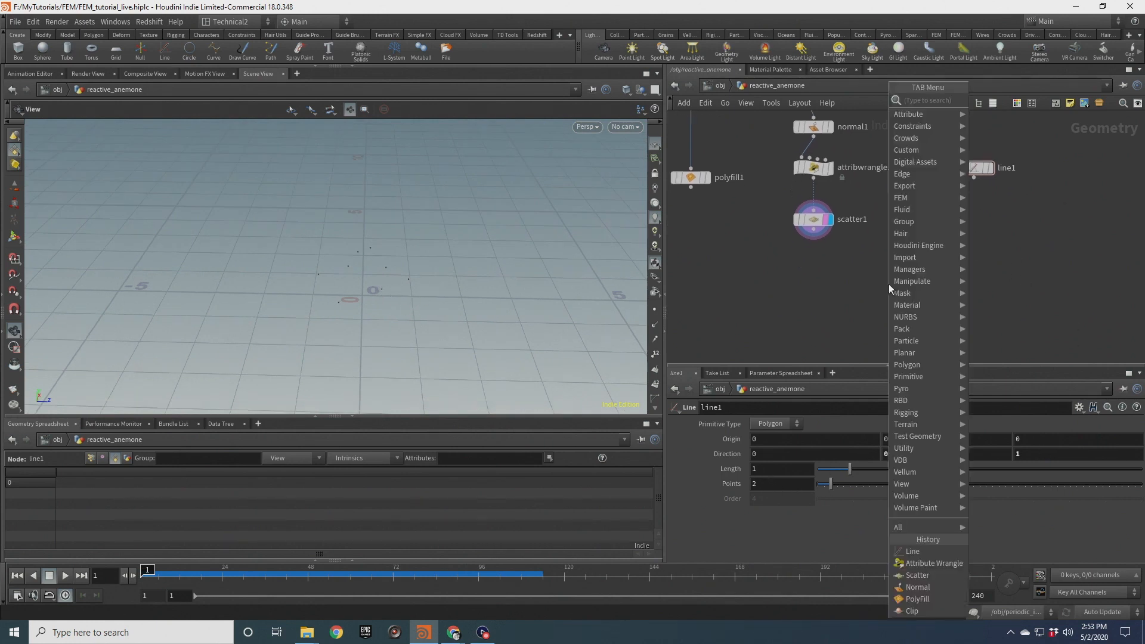
type("copy to")
key("Down")
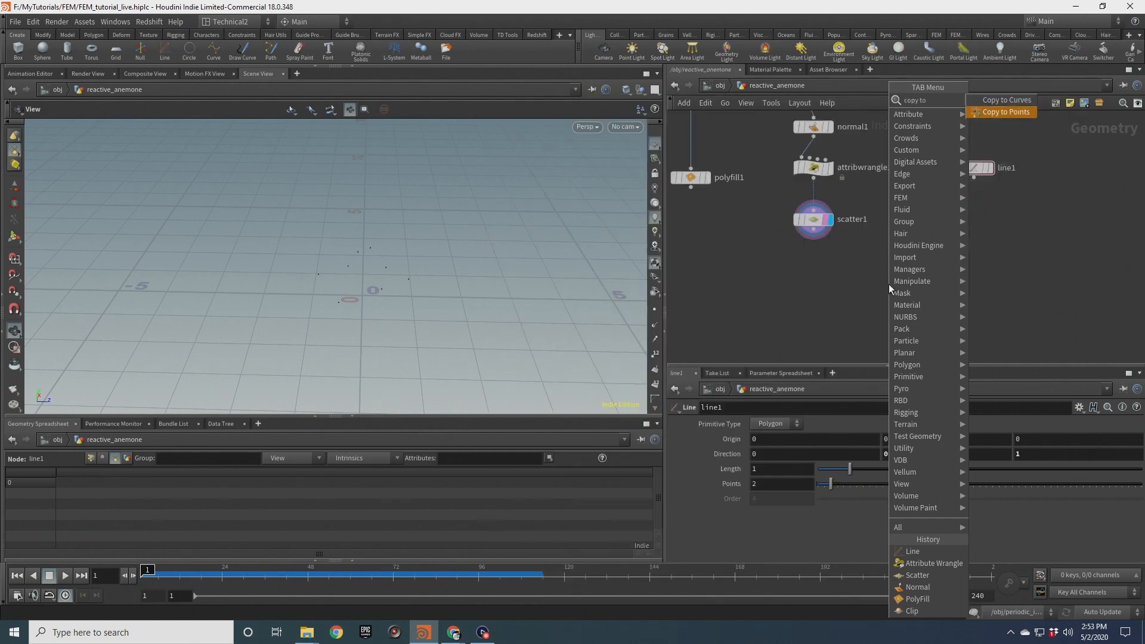
key("Return")
key("Return")
left_click_drag(881, 274, 974, 177)
left_click_drag(814, 229, 897, 274)
left_click(908, 287)
On the normal node, enable Compute Normals and set Add Normals to Points
left_click_drag(440, 274, 433, 367)
left_click(814, 219)
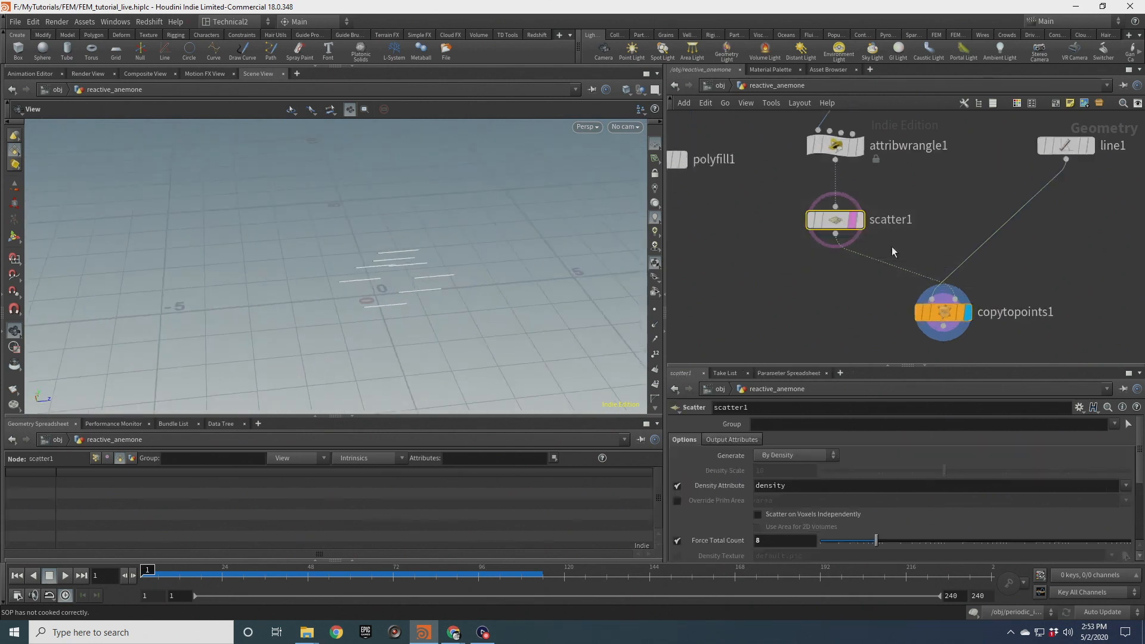
scroll(796, 248, "up", 2)
middle_click_drag(797, 248, 797, 278)
key("Up")
key("Up")
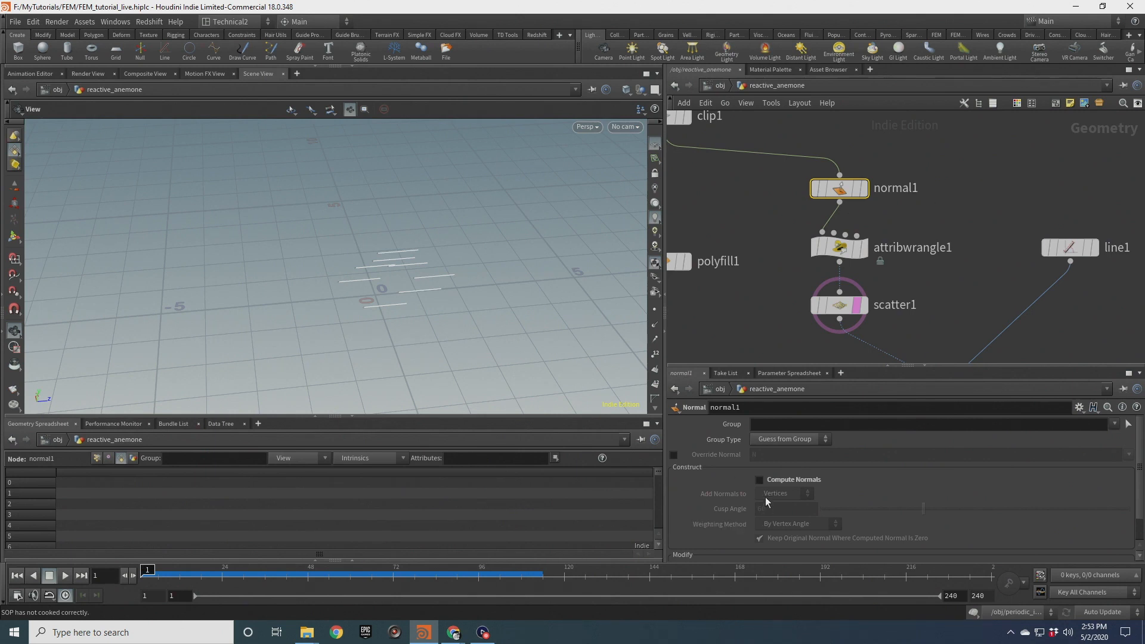
left_click(760, 480)
left_click(788, 493)
left_click(789, 492)
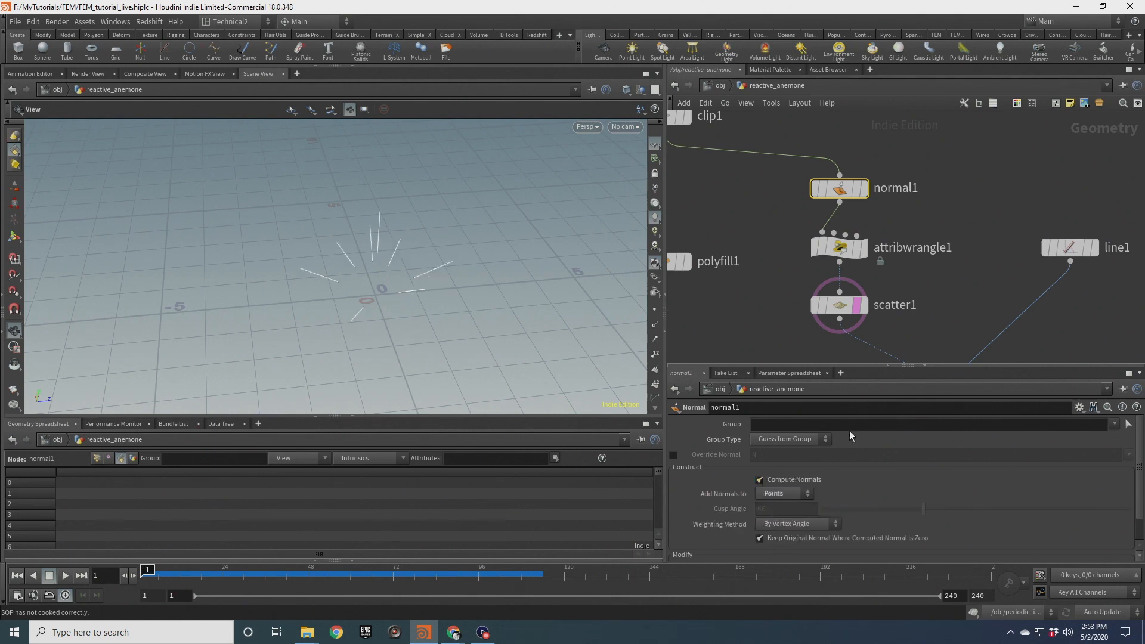
Insert an Attribute Randomize node between the scatter and the Copy to Points node
left_click_drag(355, 262, 403, 248)
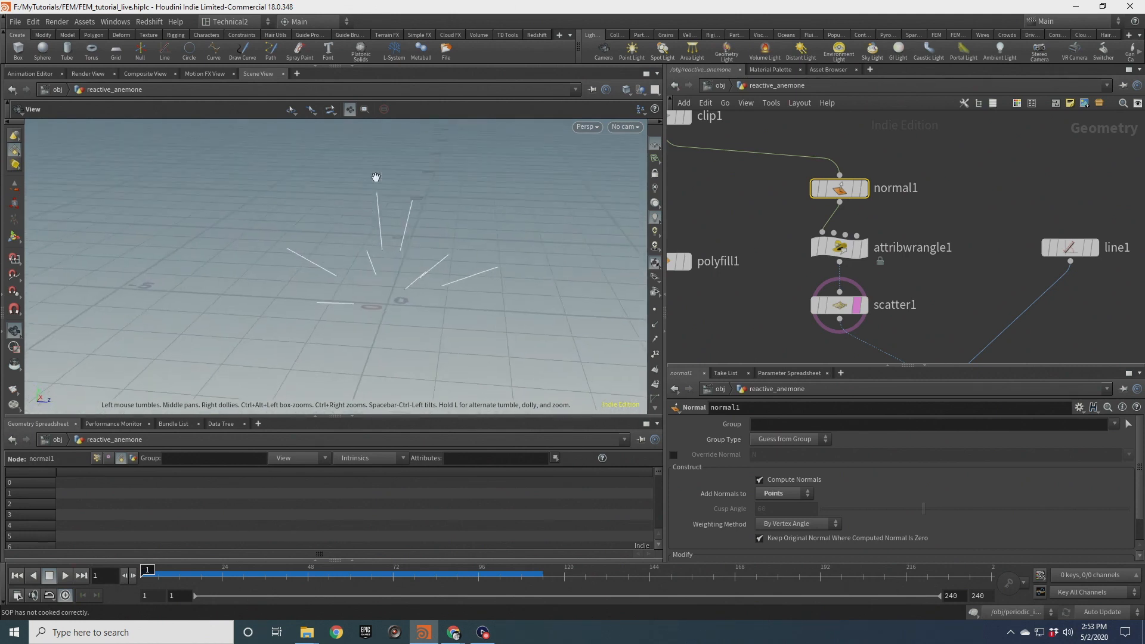
middle_click_drag(919, 286, 900, 126)
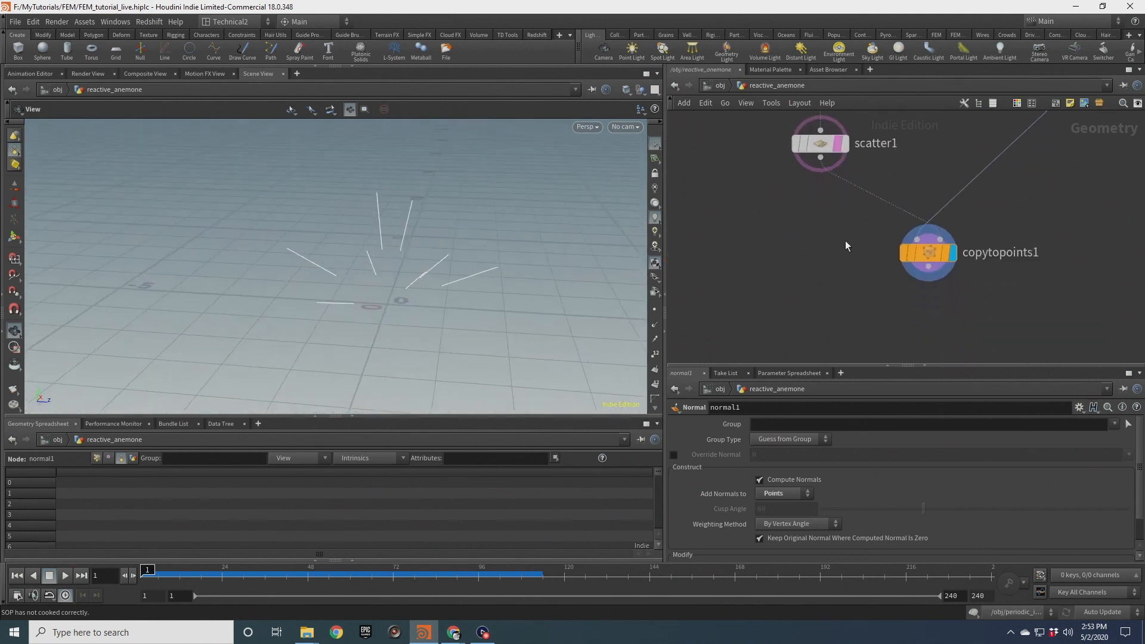
left_click(933, 261)
left_click_drag(933, 264, 939, 339)
key("Tab")
type("attrand")
key("Return")
left_click(789, 214)
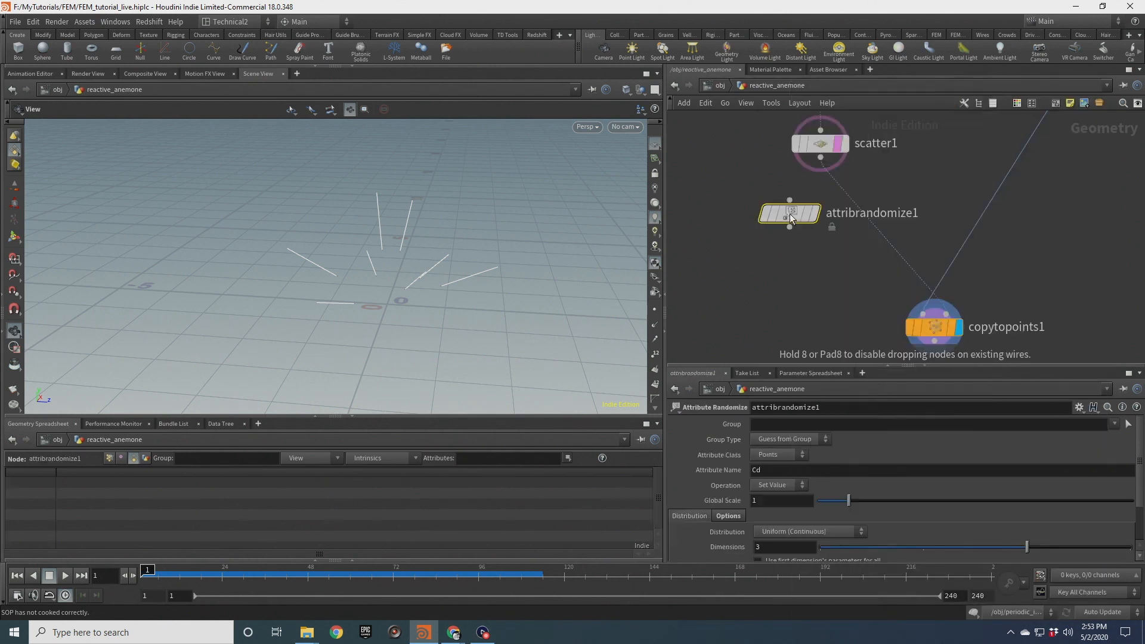
left_click_drag(790, 213, 810, 214)
left_click_drag(744, 185, 793, 246)
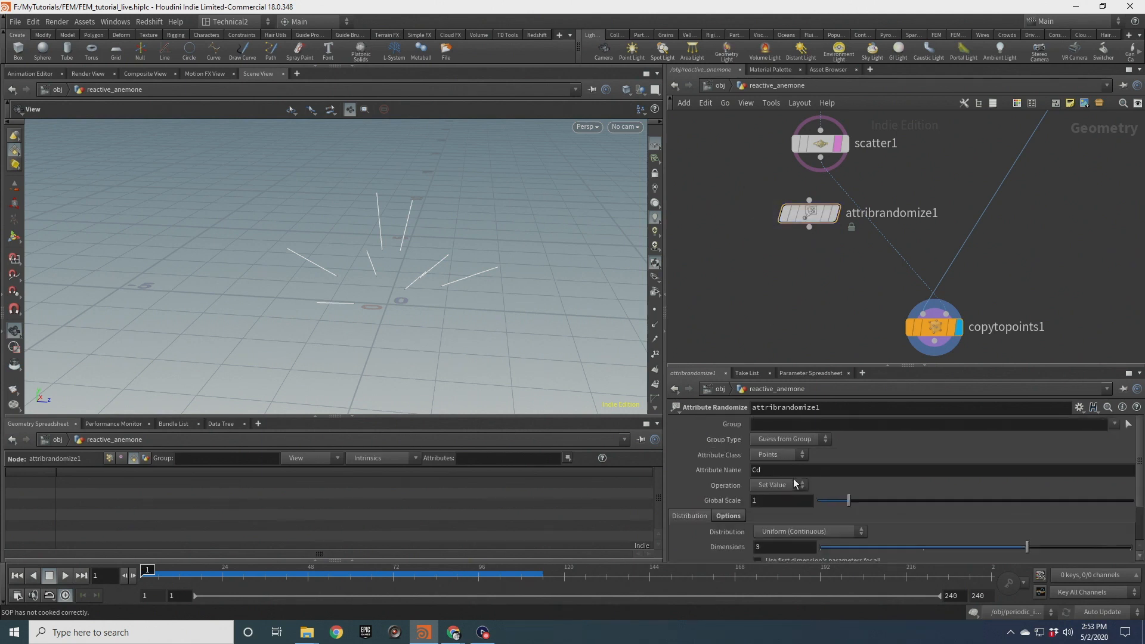
left_click_drag(819, 160, 810, 214)
Randomize the scale attribute with minimum values 1, 1, 0.8 and maximum values 1, 1, 1.2
type("scale")
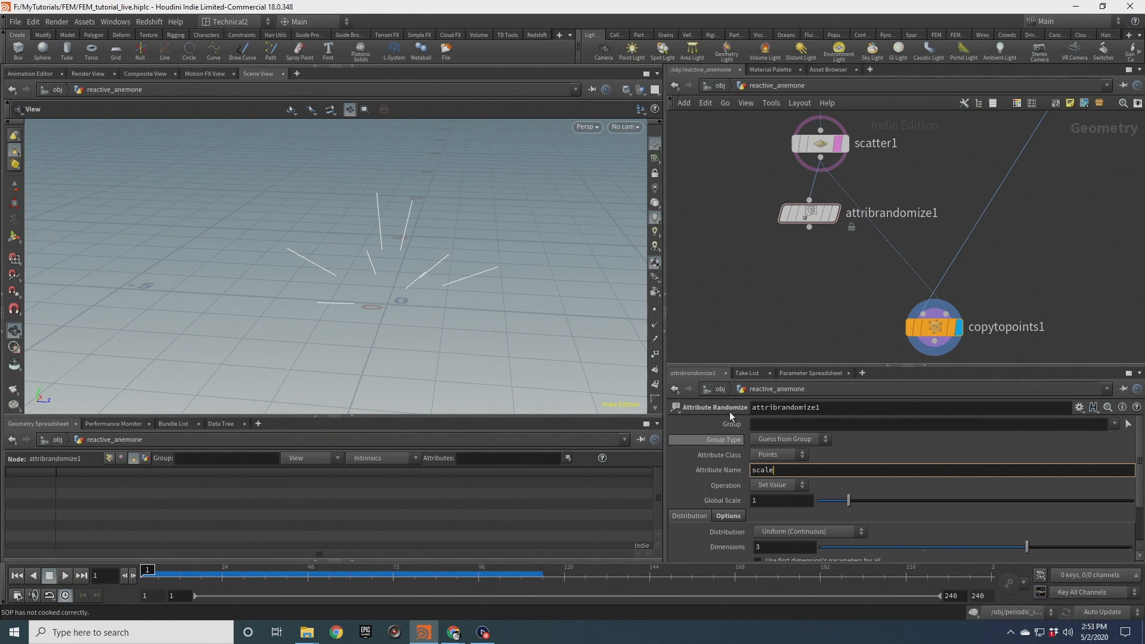
scroll(779, 463, "down", 2)
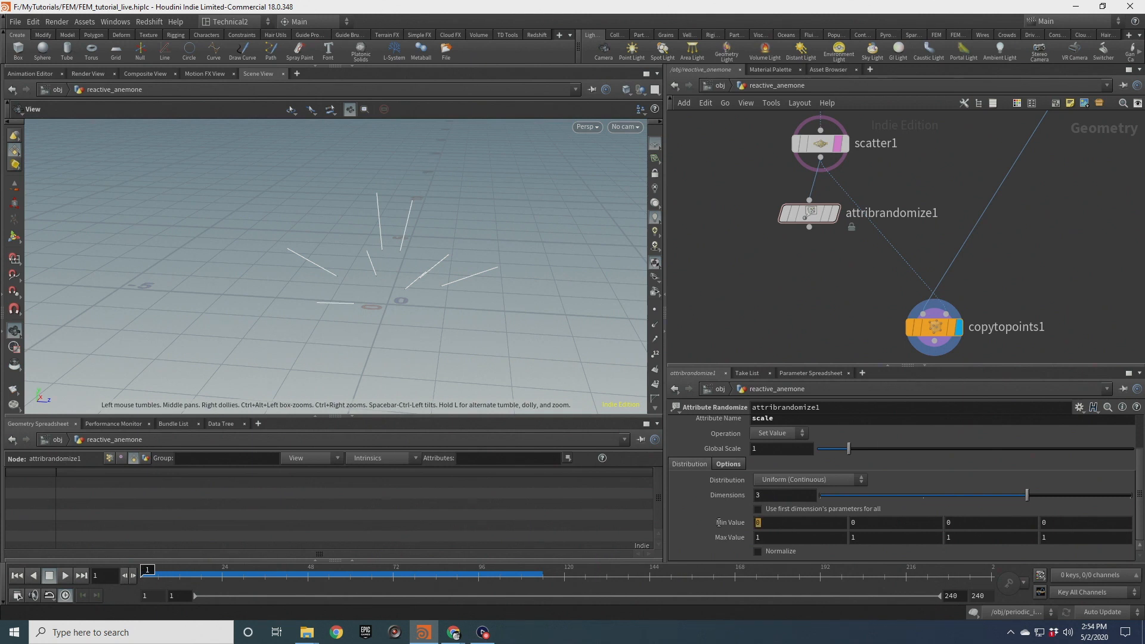
type("1")
key("Tab")
type("1")
key("Return")
left_click(976, 523)
type(".8")
key("Tab")
key("Tab")
key("Tab")
key("Tab")
type(".2")
key("Return")
Inspect the randomly scaled copied lines in the viewport and network
left_click_drag(810, 228, 820, 200)
scroll(416, 238, "up", 4)
left_click_drag(416, 238, 391, 255)
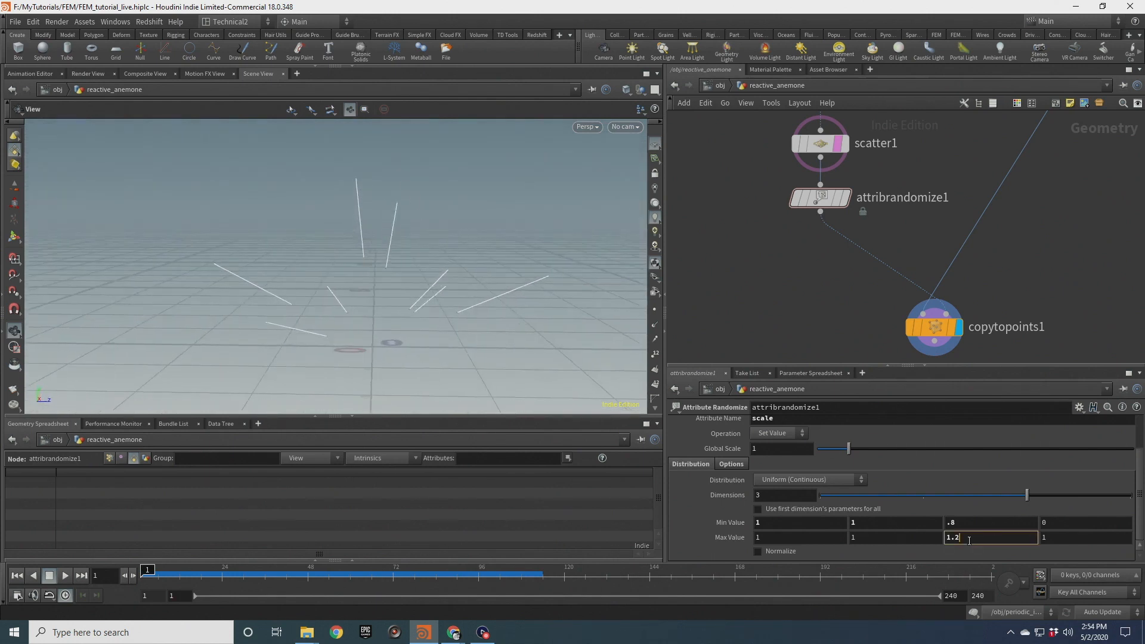
key("Return")
left_click_drag(593, 270, 453, 264)
scroll(741, 234, "down", 4)
middle_click_drag(833, 202, 845, 226)
left_click_drag(842, 302, 815, 292)
scroll(887, 202, "up", 2)
Append a Resample node to the line node and display its result
left_click_drag(907, 173, 967, 171)
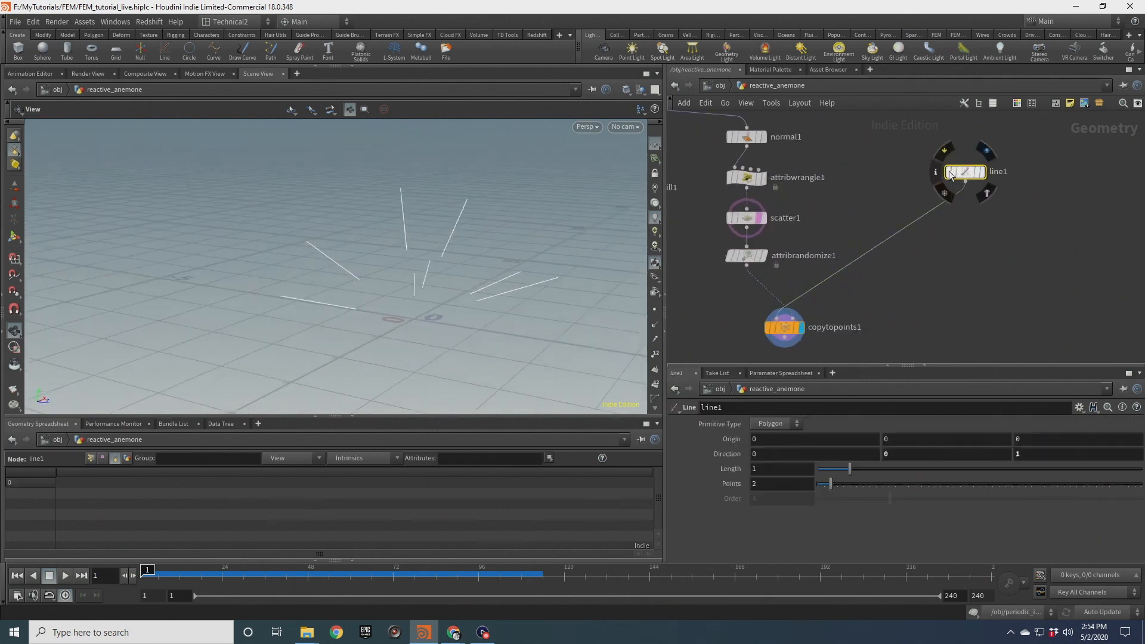
left_click_drag(470, 270, 338, 281)
left_click(982, 172)
key("Tab")
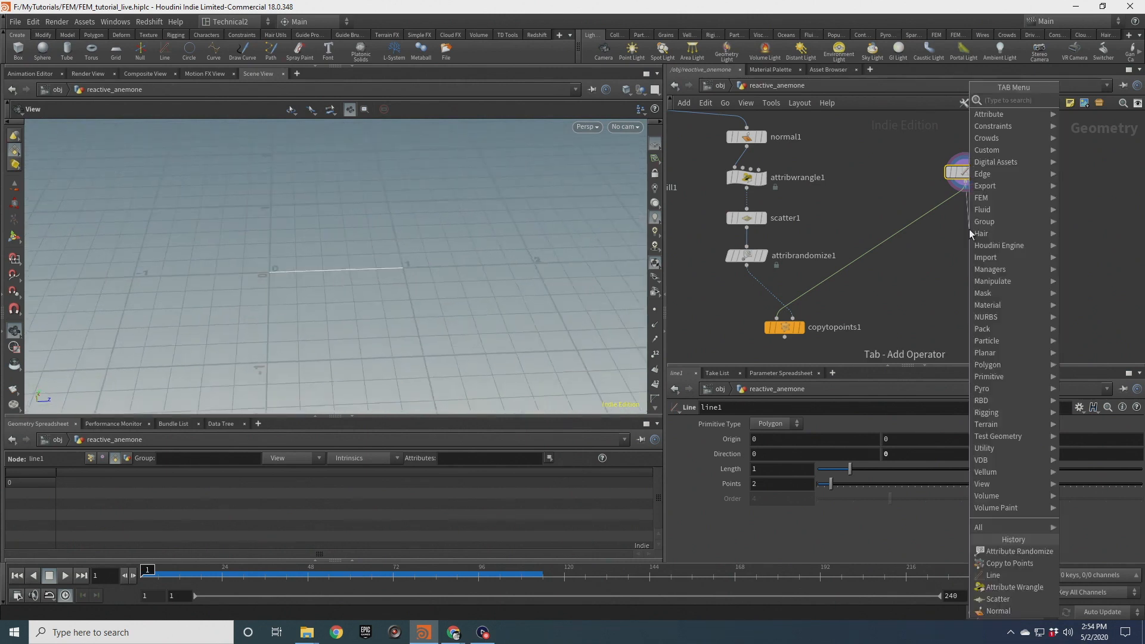
type("resa")
key("Return")
left_click(968, 229)
scroll(1004, 203, "up", 3)
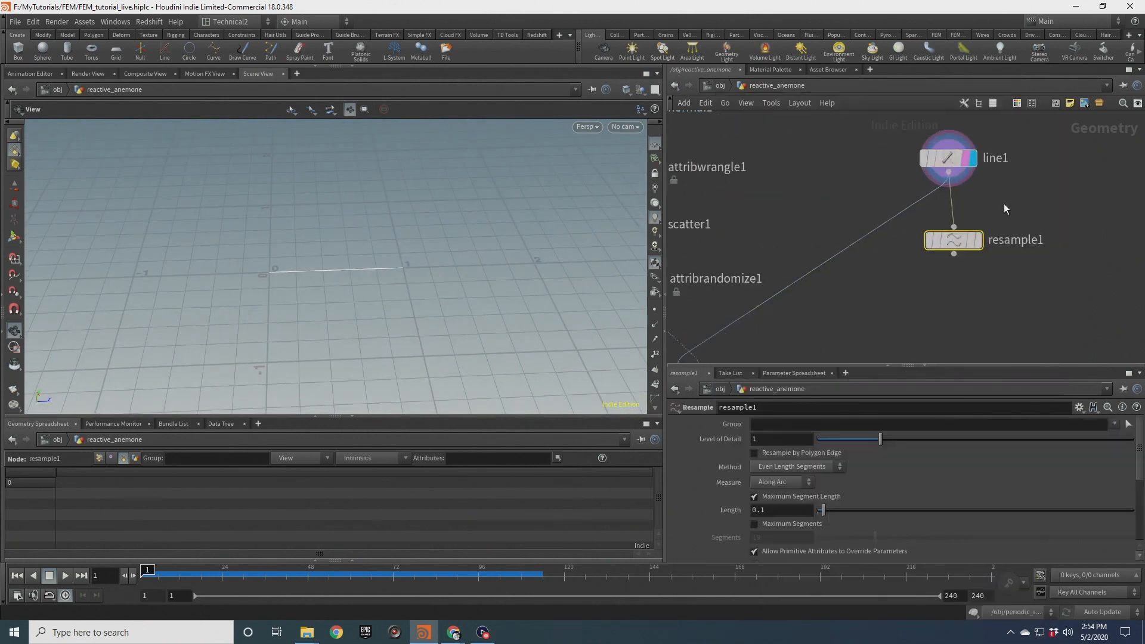
left_click(979, 239)
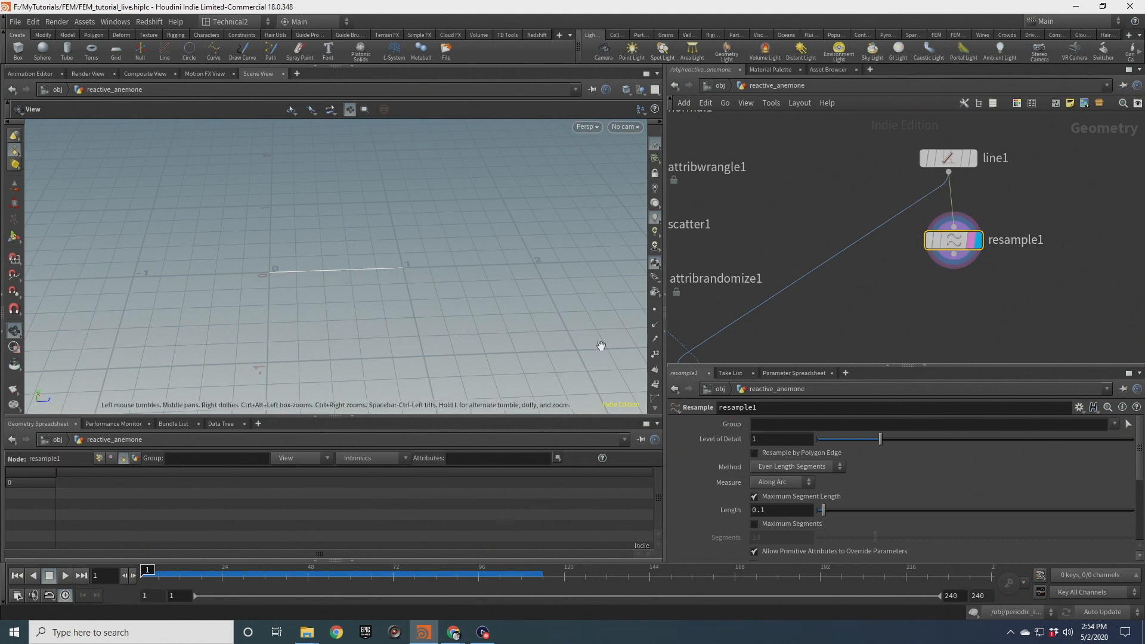
Set the resample's maximum segment length to 0.02
scroll(312, 278, "up", 2)
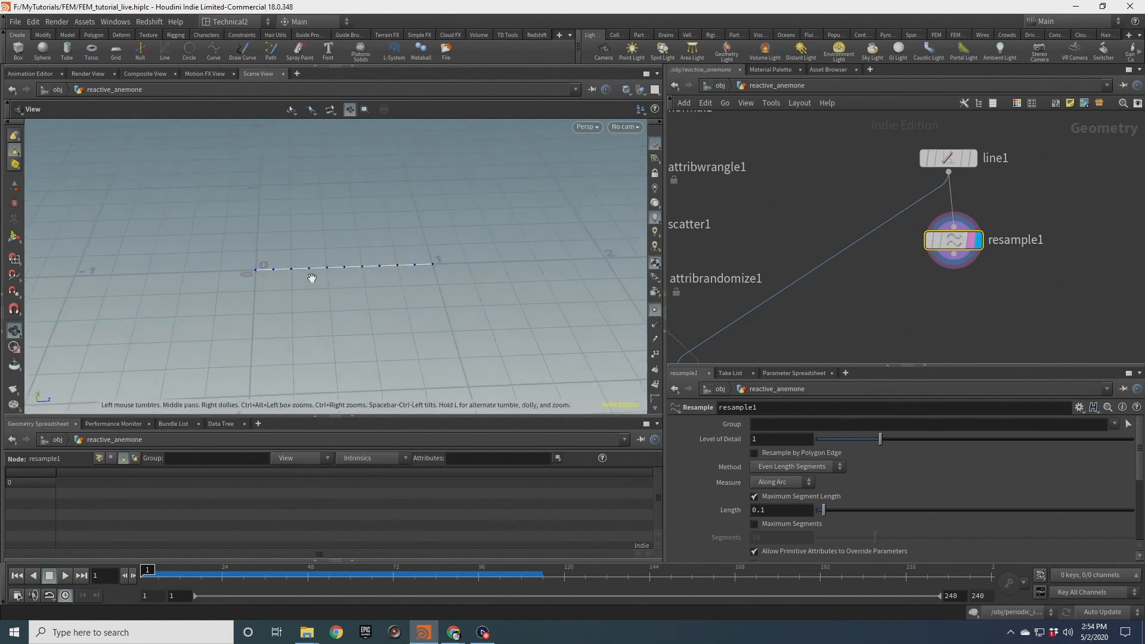
left_click(798, 511)
key("BackSpace")
type("02")
key("Return")
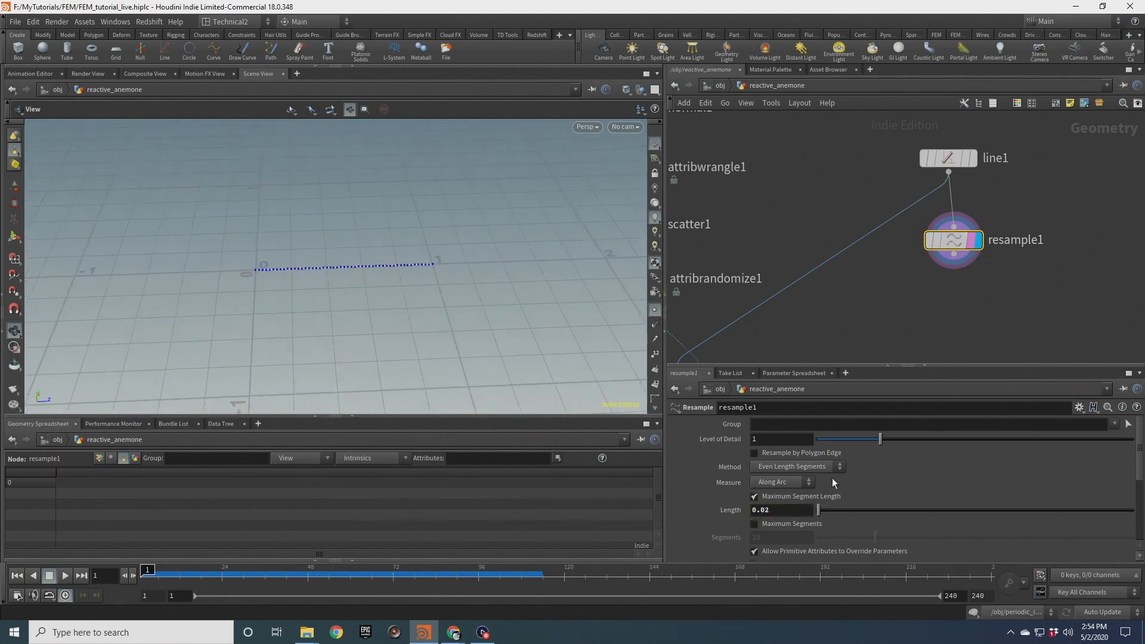
Enable the Curve U Attribute output on the resample node
scroll(422, 214, "up", 2)
scroll(369, 275, "down", 3)
middle_click_drag(371, 276, 366, 249)
mouse_move(366, 250)
left_mouse_down()
mouse_move(371, 274)
mouse_move(369, 246)
mouse_move(371, 261)
left_mouse_up()
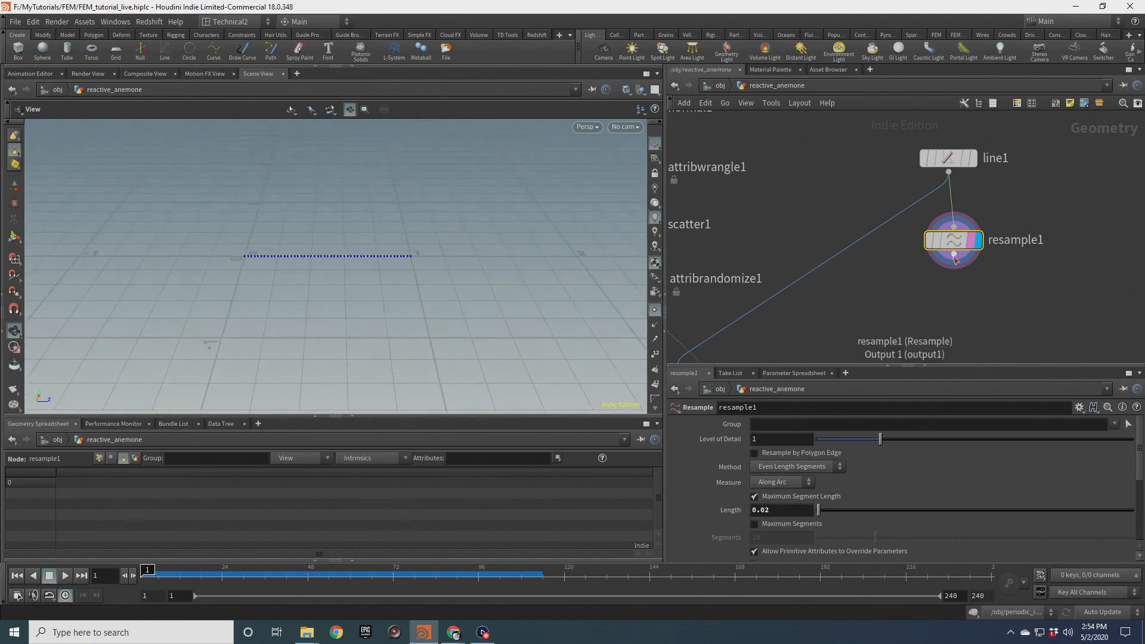
scroll(719, 531, "down", 5)
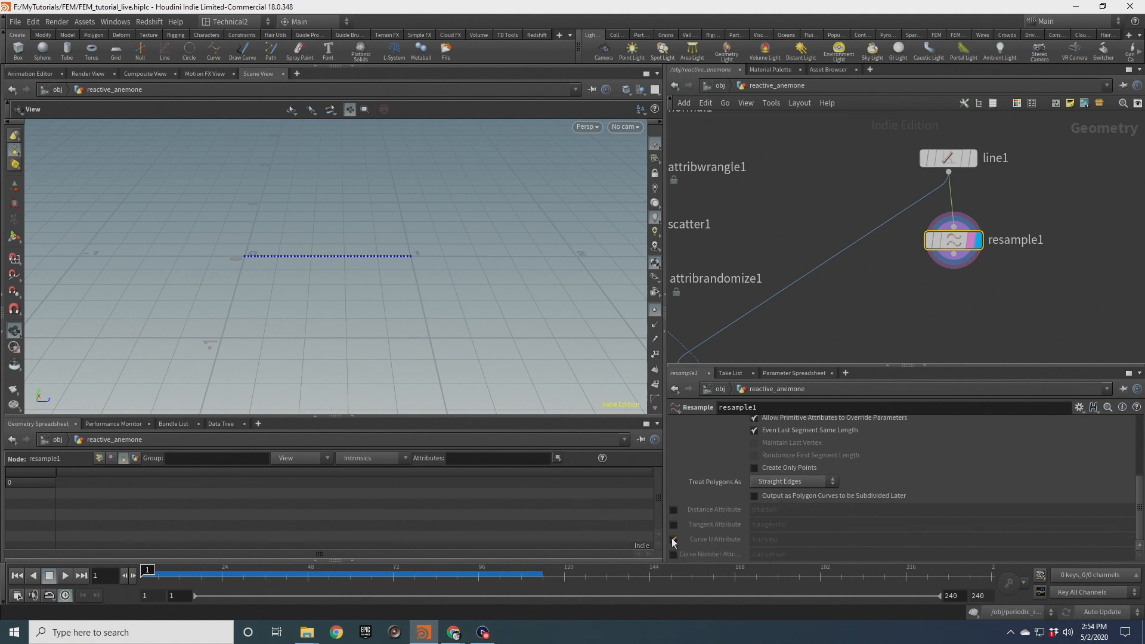
left_click(673, 538)
Append an Attribute Wrangle node after the resample node
key("Tab")
type("attw")
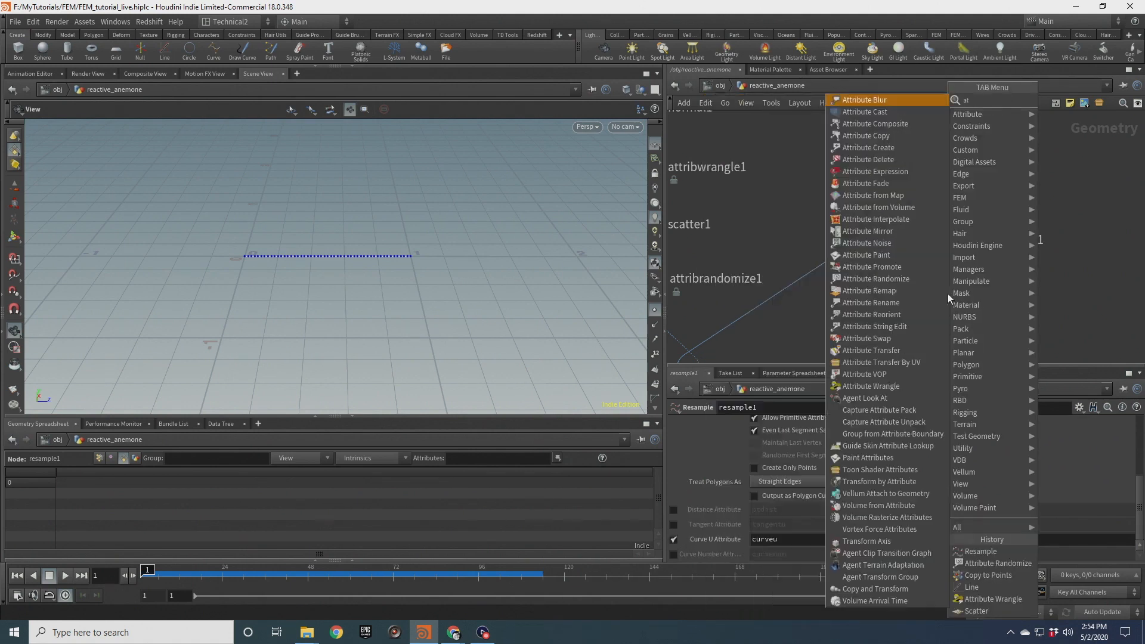
key("Return")
left_click(948, 294)
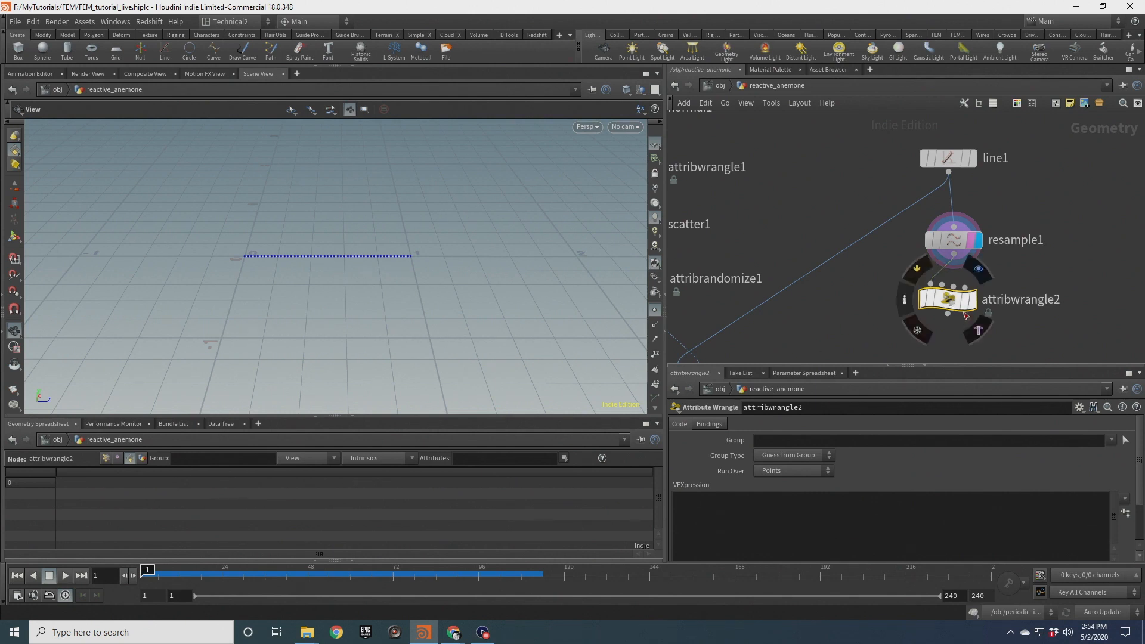
middle_click_drag(1034, 359, 1026, 271)
left_click(963, 210)
left_click(776, 498)
type("@pscale = fit-")
key("BackSpace")
type("01(chramp(\"scaleram")
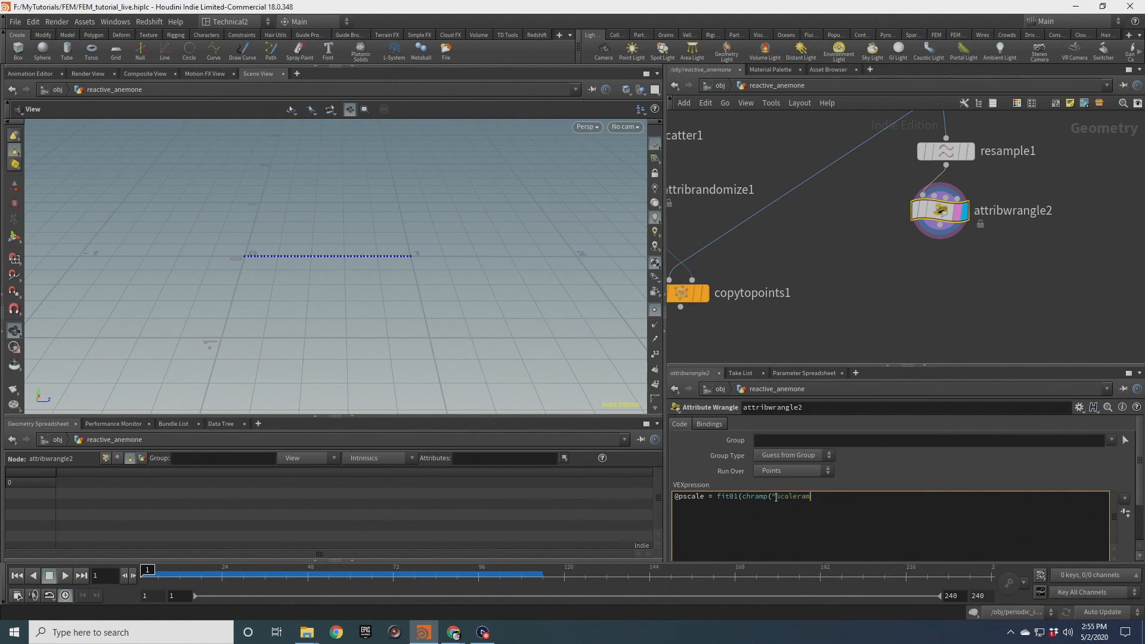
type("p\",@curveu")
left_click(968, 151)
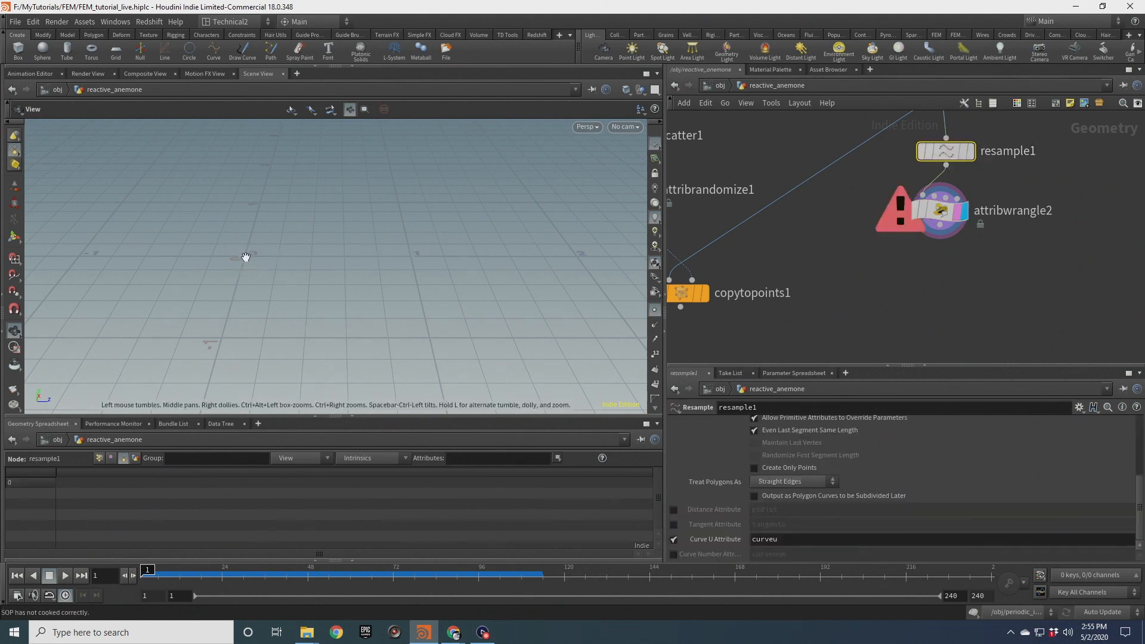
left_click(948, 214)
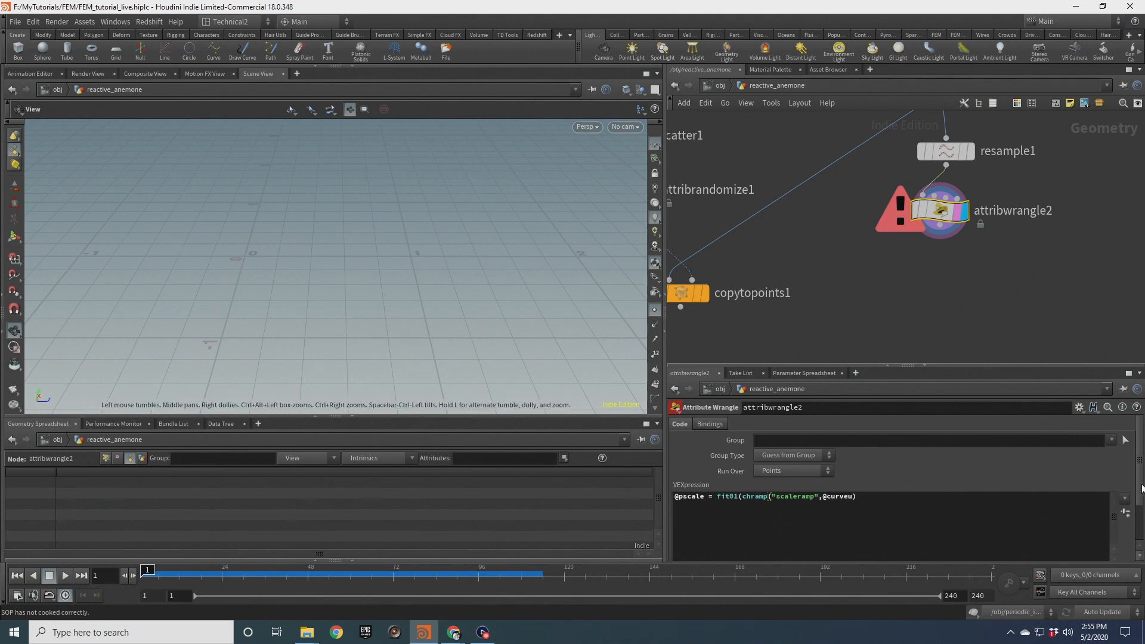
left_click_drag(1141, 488, 1142, 522)
left_click(894, 455)
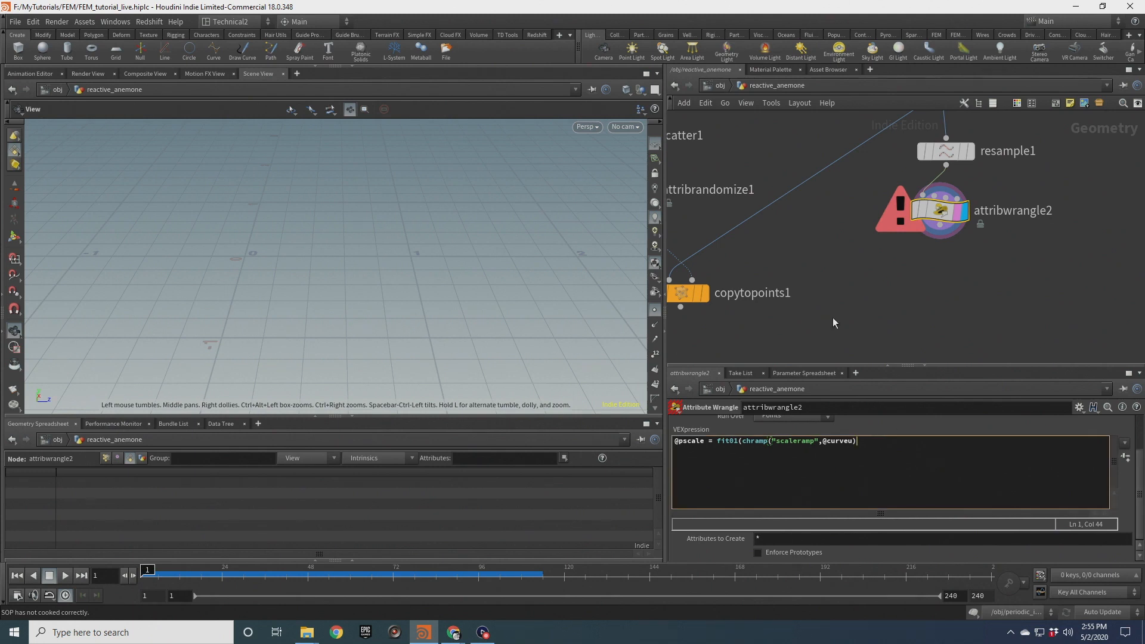
type(",")
type("1.0")
key("BackSpace")
key("BackSpace")
key("BackSpace")
type("0.5,0.05);")
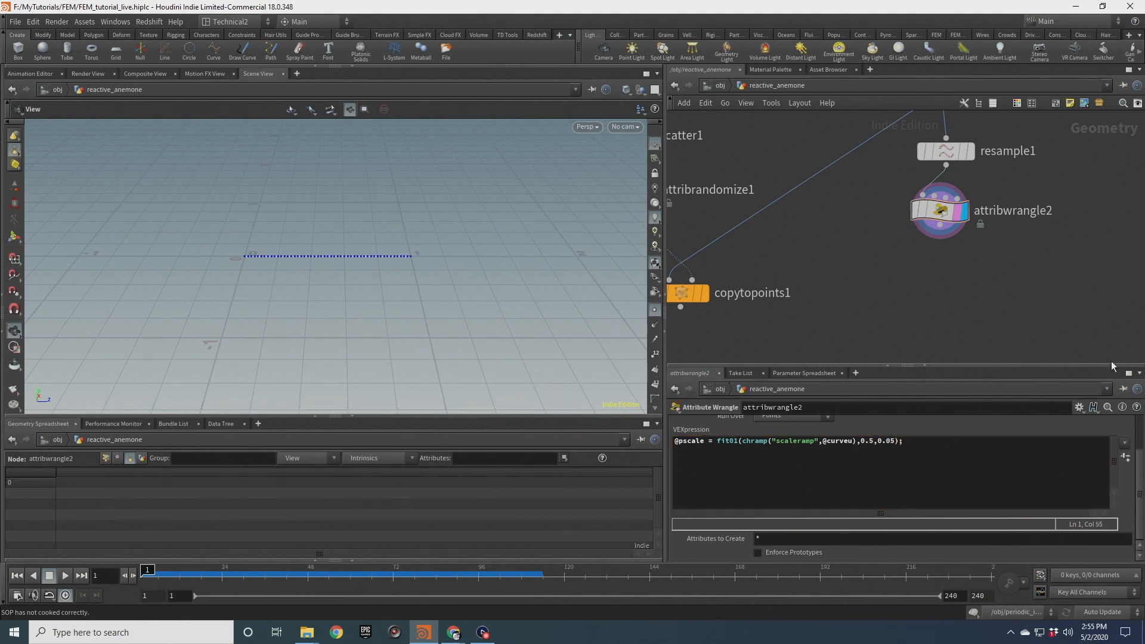
Create the scaleramp ramp parameter from the wrangle code and add a PolyWire node
left_click(1126, 457)
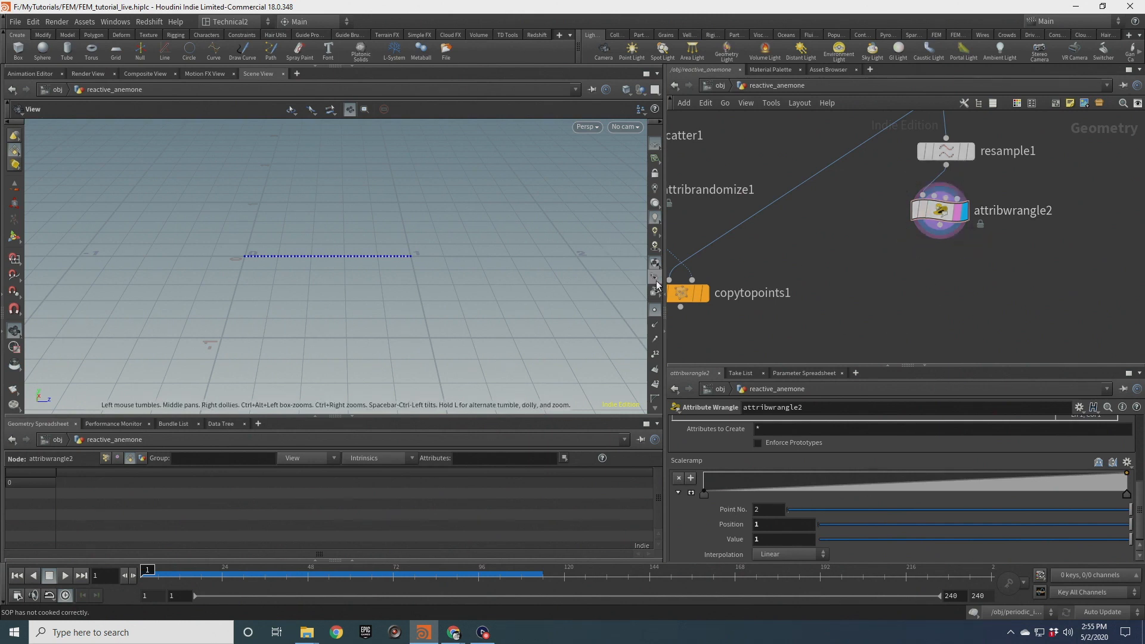
key("Tab")
mouse_move(929, 280)
type("polyw")
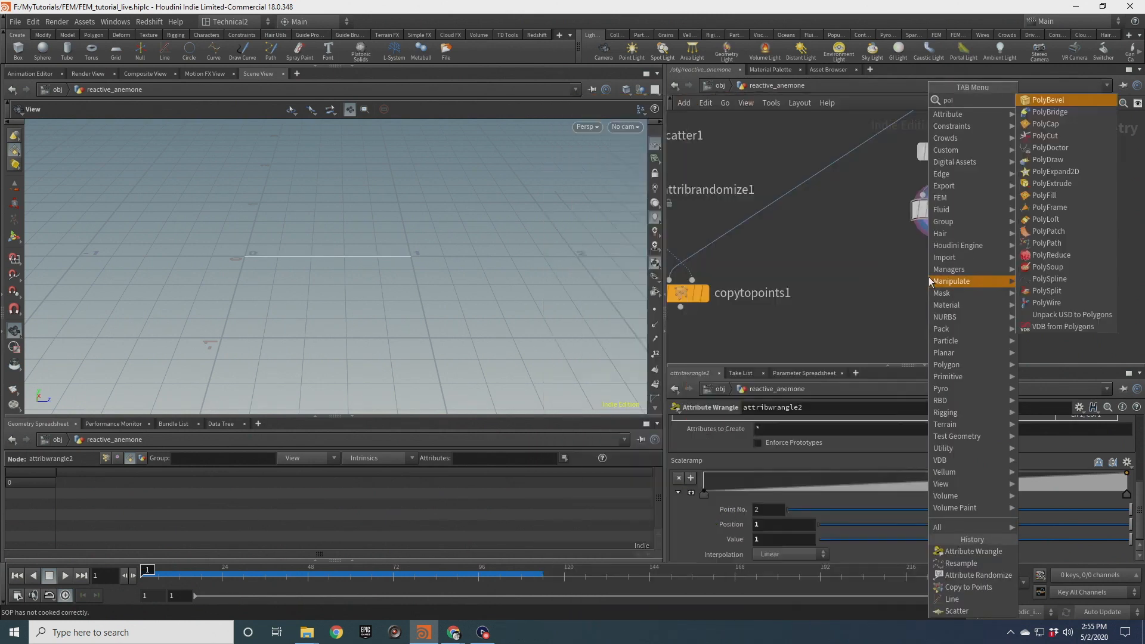
key("Return")
left_click(929, 278)
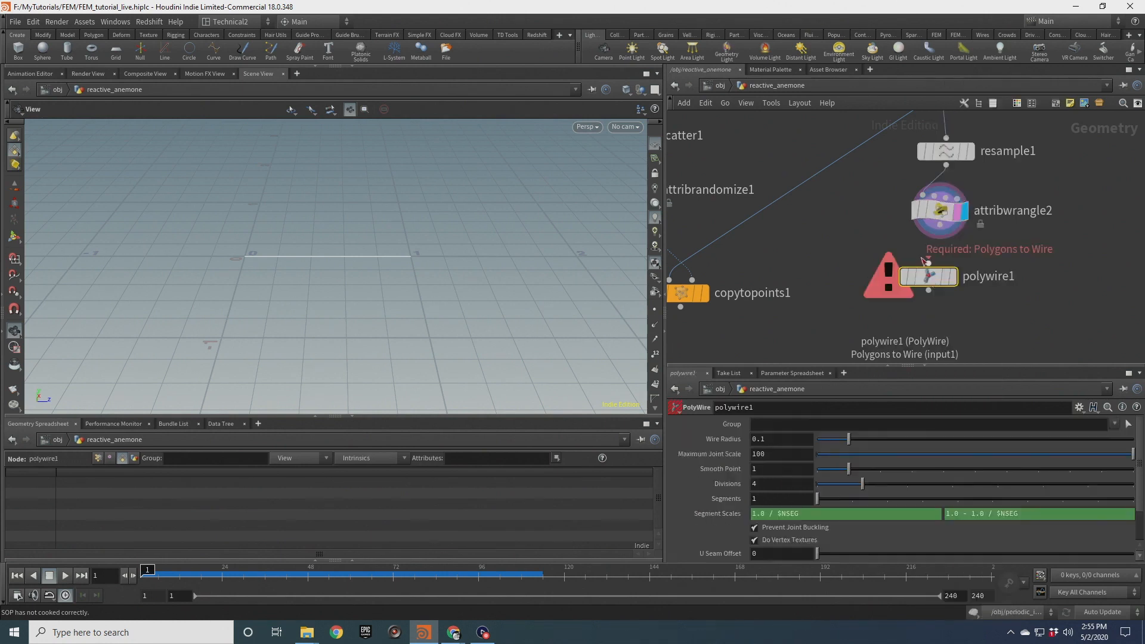
left_click_drag(929, 260, 946, 222)
left_click(959, 245)
left_click(958, 306)
left_click_drag(936, 275, 948, 262)
double_click(761, 439)
type("@pscale")
key("Return")
left_click_drag(248, 237, 293, 207)
Feed the PolyWire output into the first input of the Copy to Points node
left_click(931, 211)
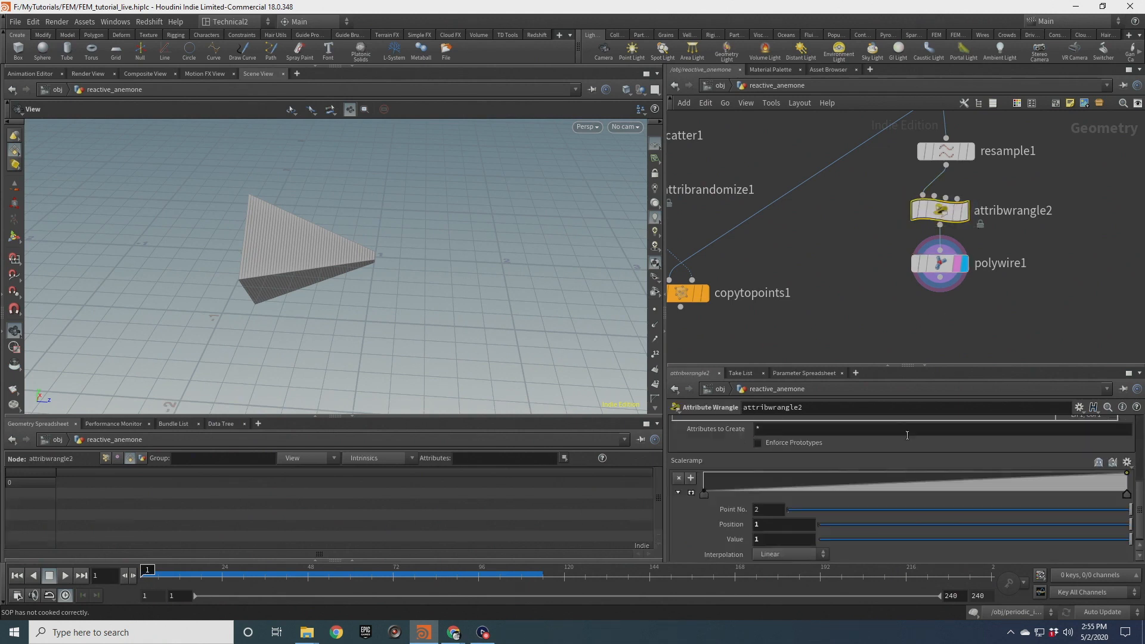
middle_click_drag(844, 253, 975, 185)
left_click_drag(850, 283, 852, 318)
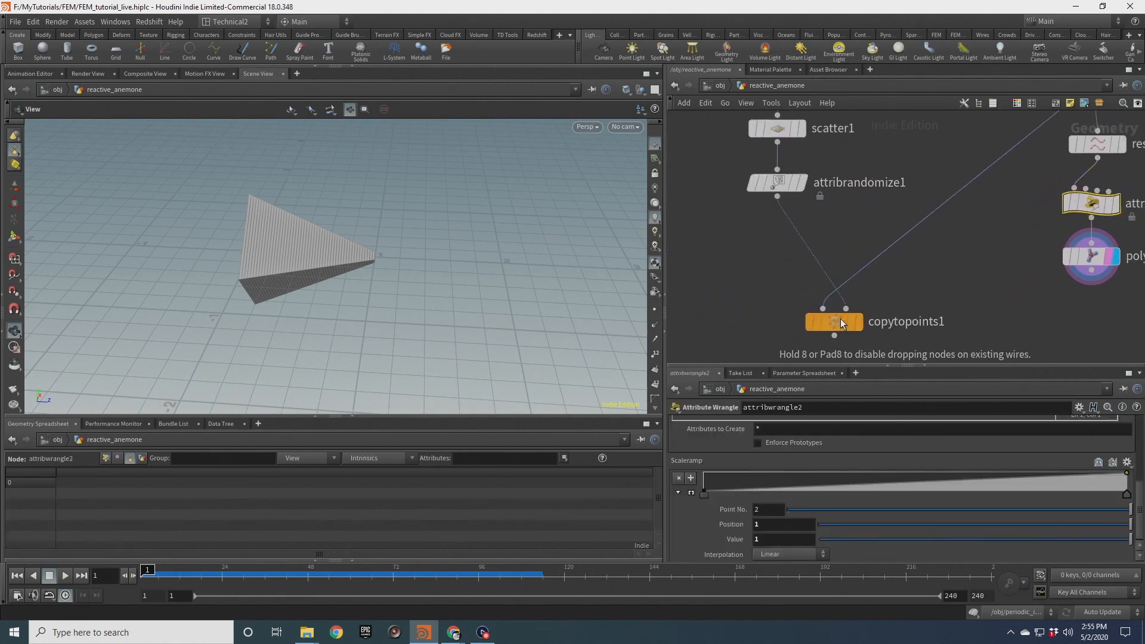
middle_click_drag(846, 319, 860, 268)
left_click_drag(1107, 218, 837, 257)
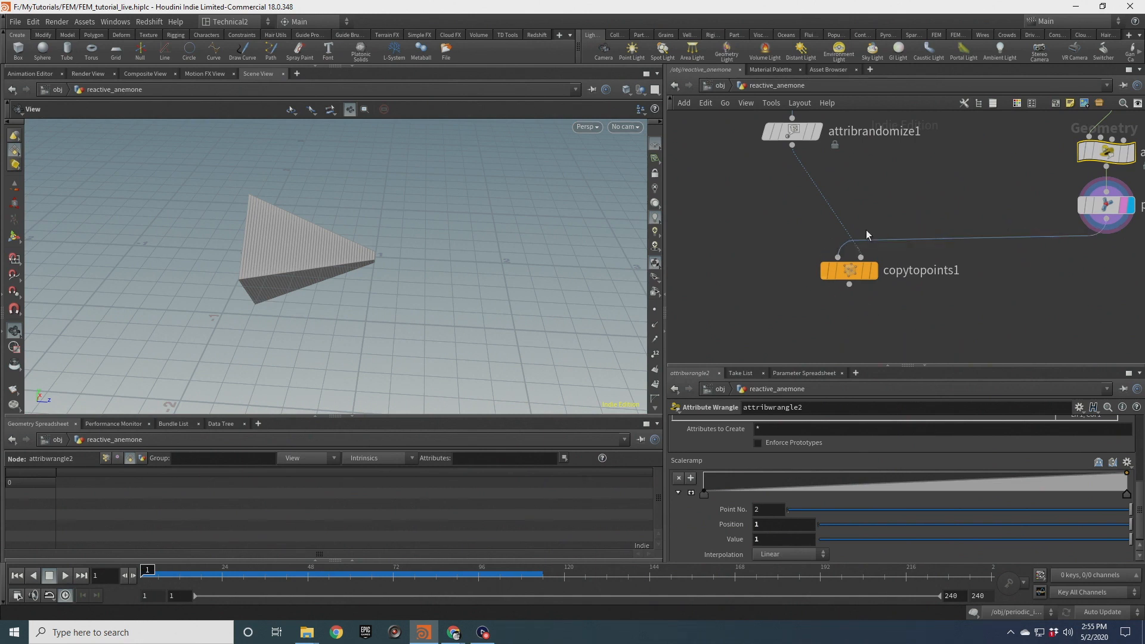
Add a Merge node combining the polyfill hemisphere and the Copy to Points result
scroll(876, 200, "down", 5)
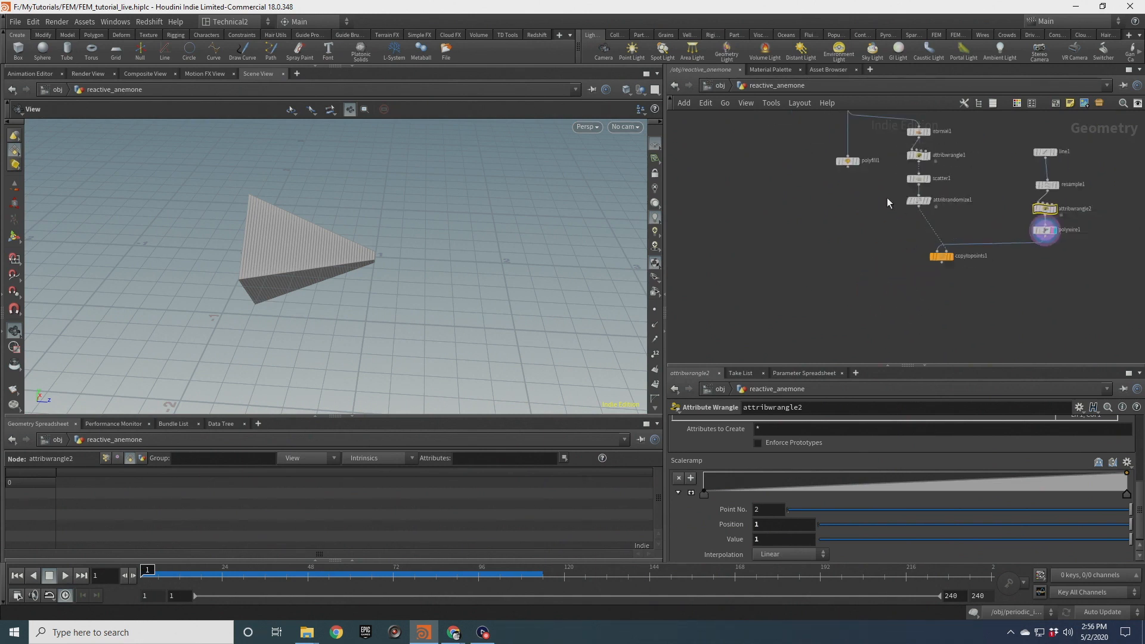
key("Tab")
type("merge")
key("Return")
left_click(879, 294)
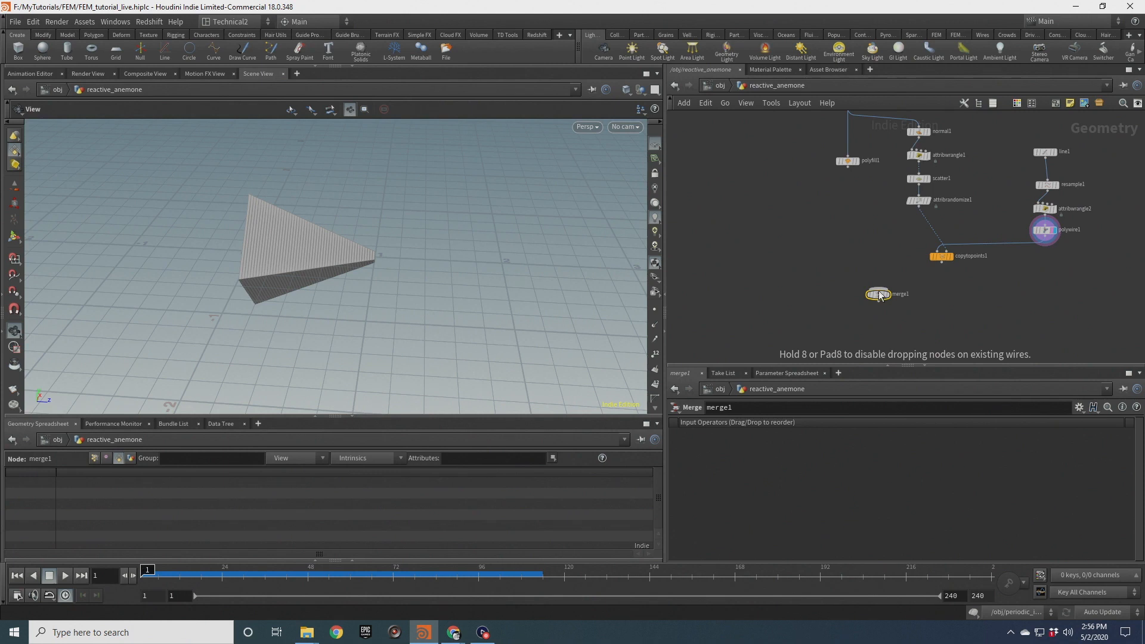
left_click_drag(848, 167, 876, 294)
scroll(877, 293, "up", 3)
left_click_drag(941, 265, 912, 295)
right_click_drag(247, 260, 279, 215)
middle_click_drag(279, 215, 325, 312)
left_click_drag(324, 312, 410, 280)
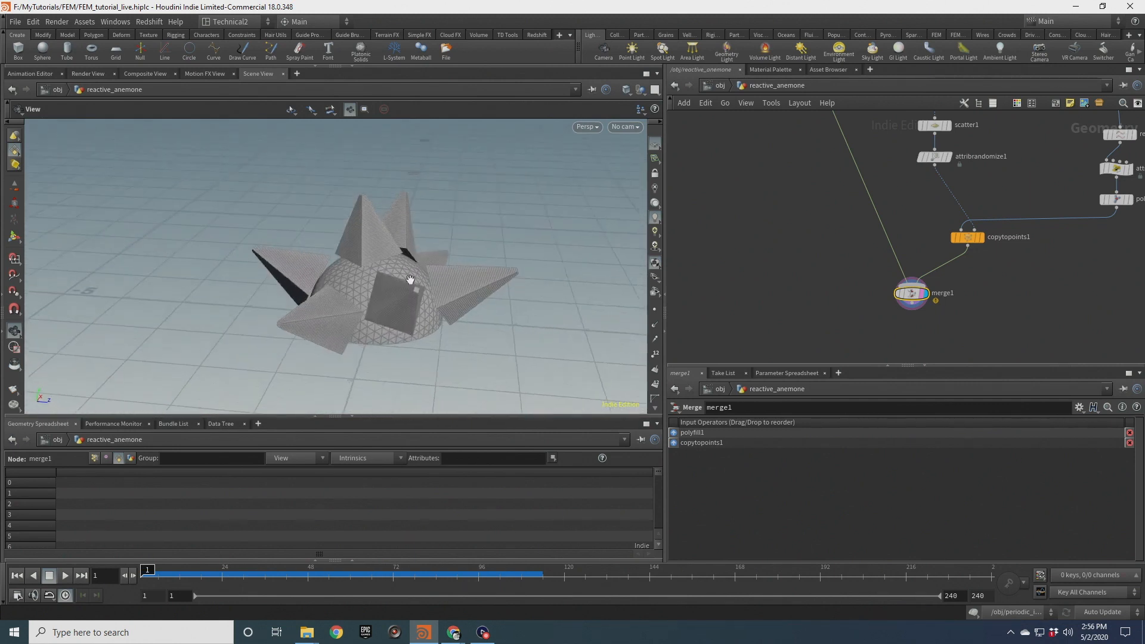
middle_click_drag(1043, 243, 937, 254)
Change the wrangle's fit01 upper scale value to 0.3
left_click(978, 188)
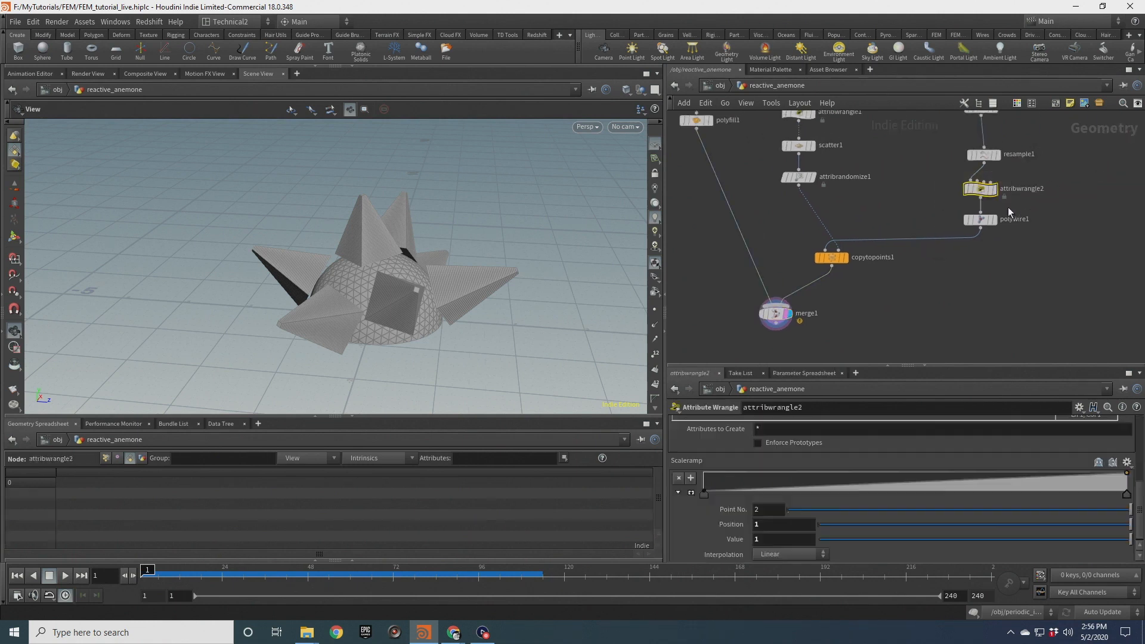
mouse_move(383, 266)
left_mouse_down()
mouse_move(386, 380)
mouse_move(403, 306)
mouse_move(385, 262)
left_mouse_up()
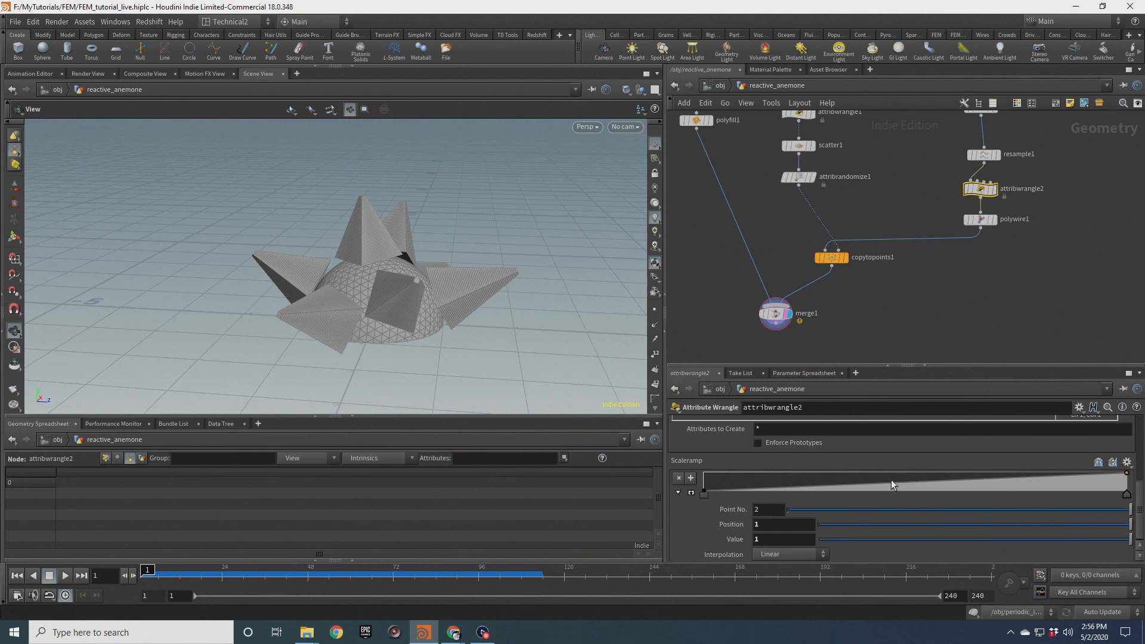
scroll(822, 462, "up", 4)
scroll(1125, 453, "up", 2)
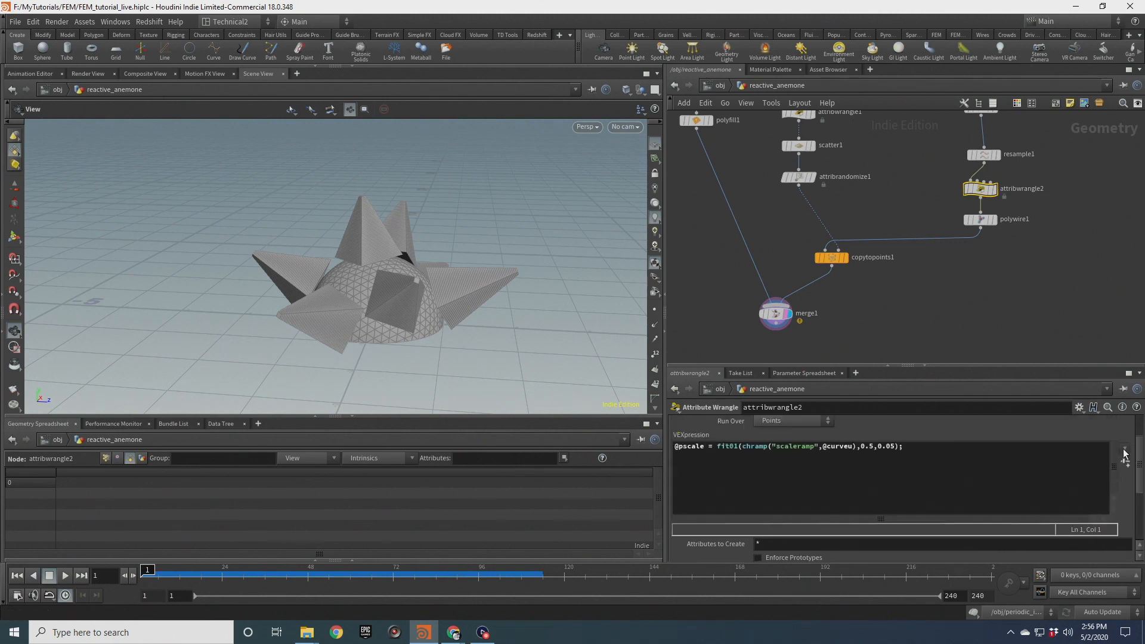
left_click(874, 448)
key("BackSpace")
type("3")
left_click_drag(429, 266, 627, 265)
Increase the PolyWire Divisions to 12
left_click(980, 219)
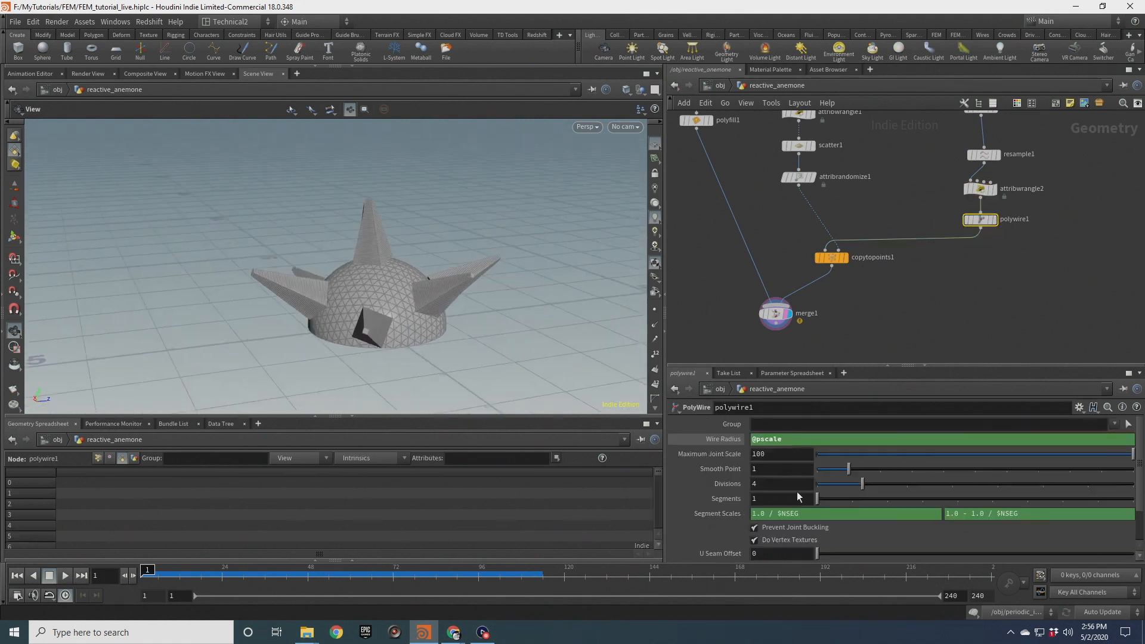
double_click(754, 485)
type("8")
key("Return")
left_click_drag(381, 285, 421, 286)
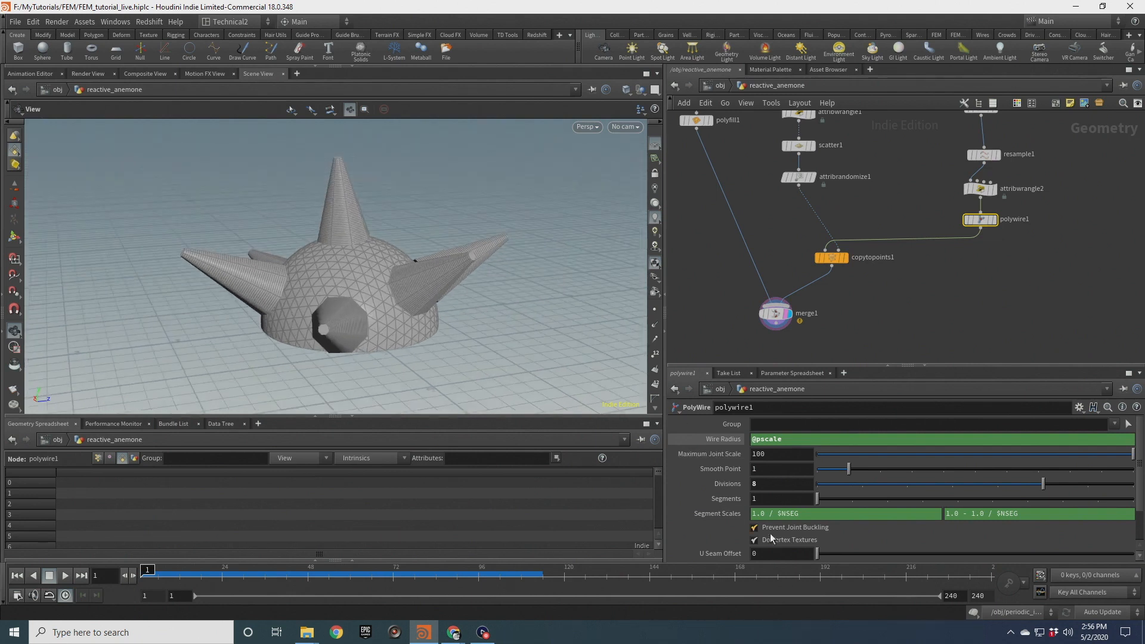
left_click_drag(770, 486, 694, 485)
type("12")
key("Return")
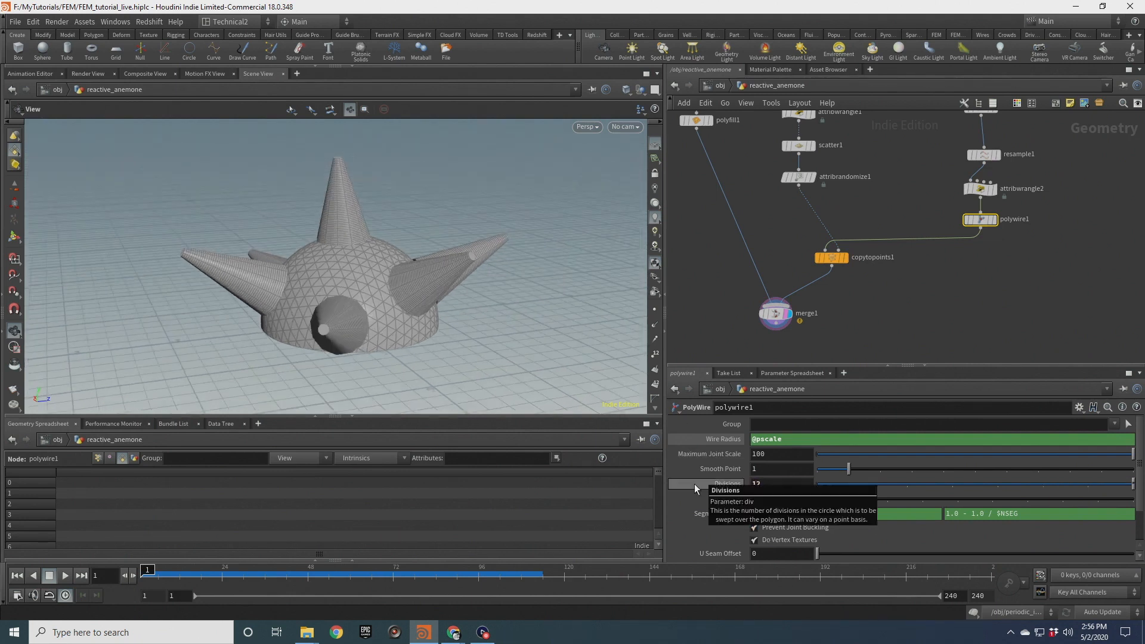
left_click_drag(398, 282, 263, 274)
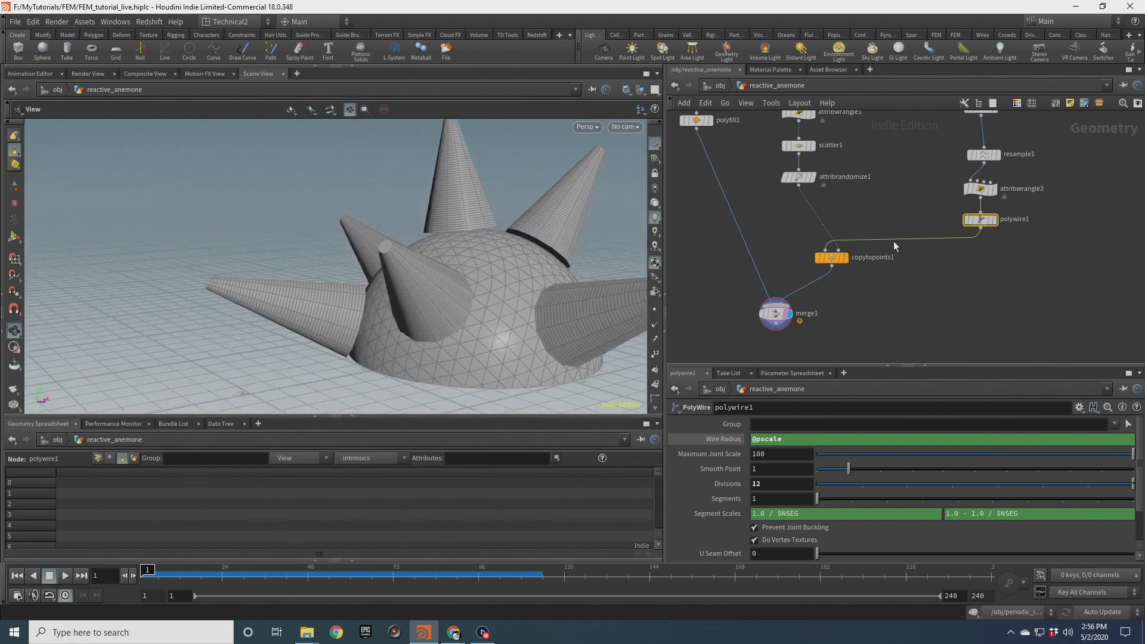
Set the scaleramp interpolation to Monotone Cubic and add a middle point on the ramp
left_click(981, 189)
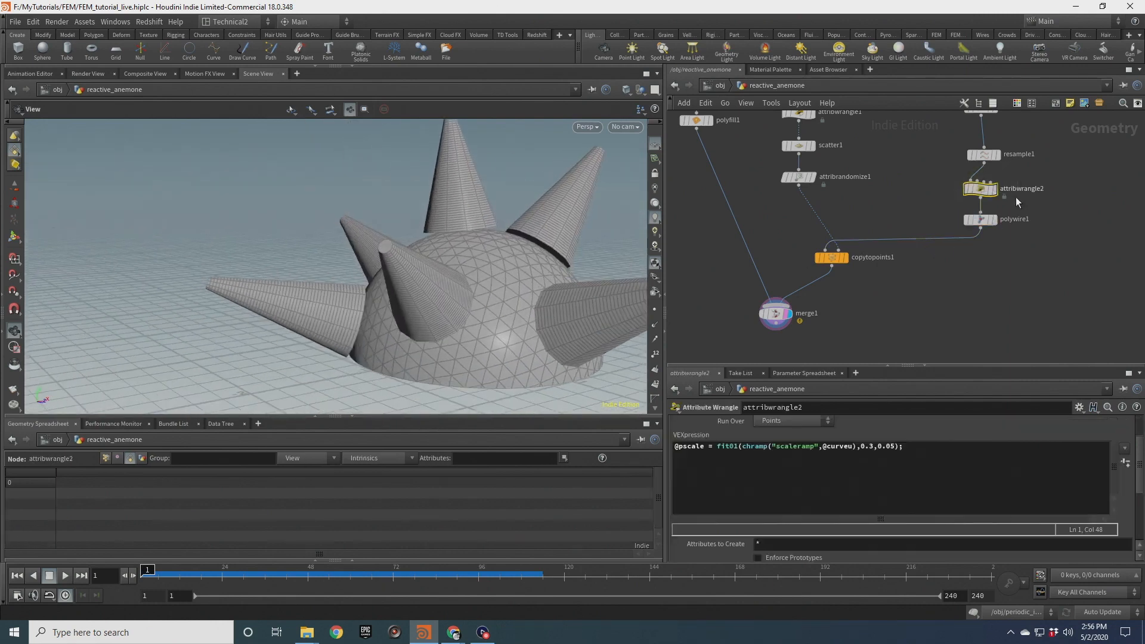
left_click_drag(466, 297, 409, 252)
scroll(409, 272, "down", 2)
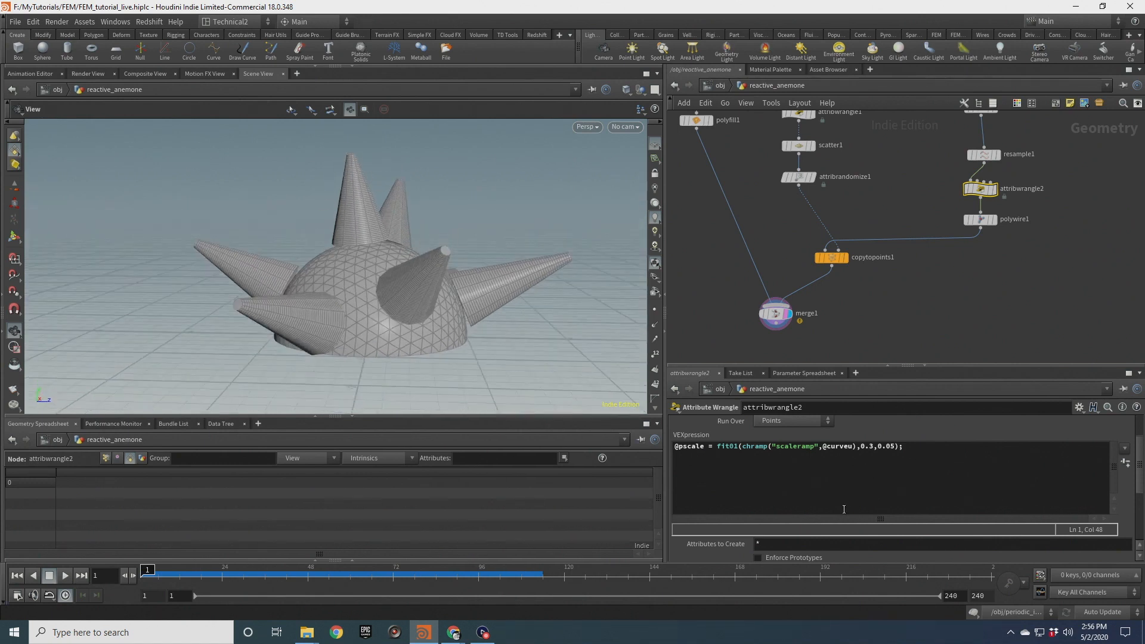
left_click_drag(1141, 471, 1142, 524)
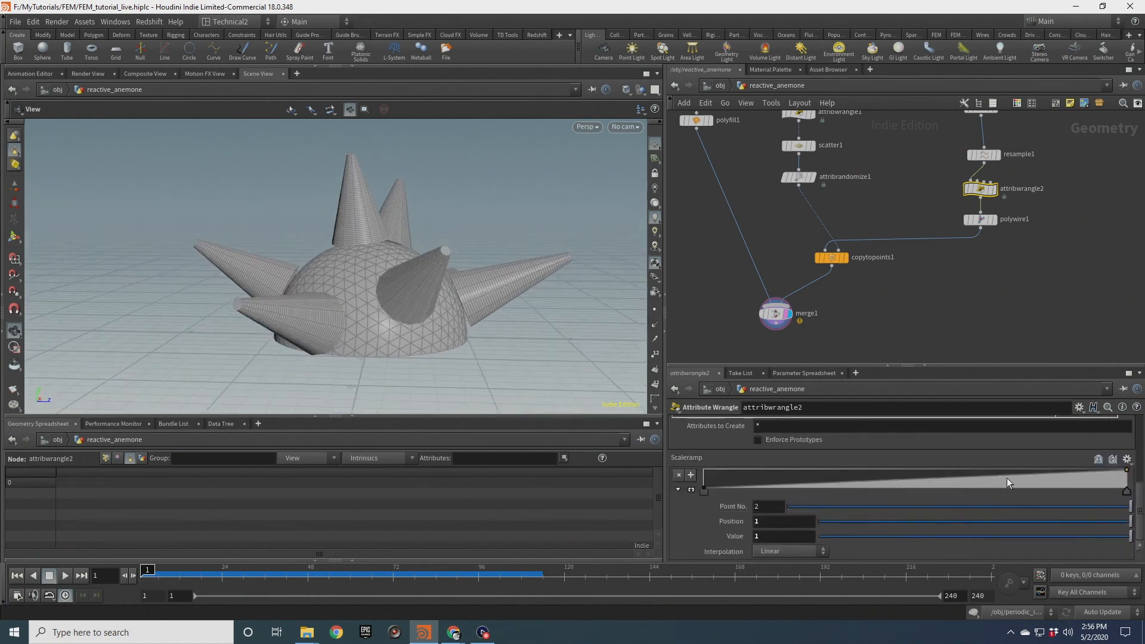
left_click(703, 489)
left_click(794, 550)
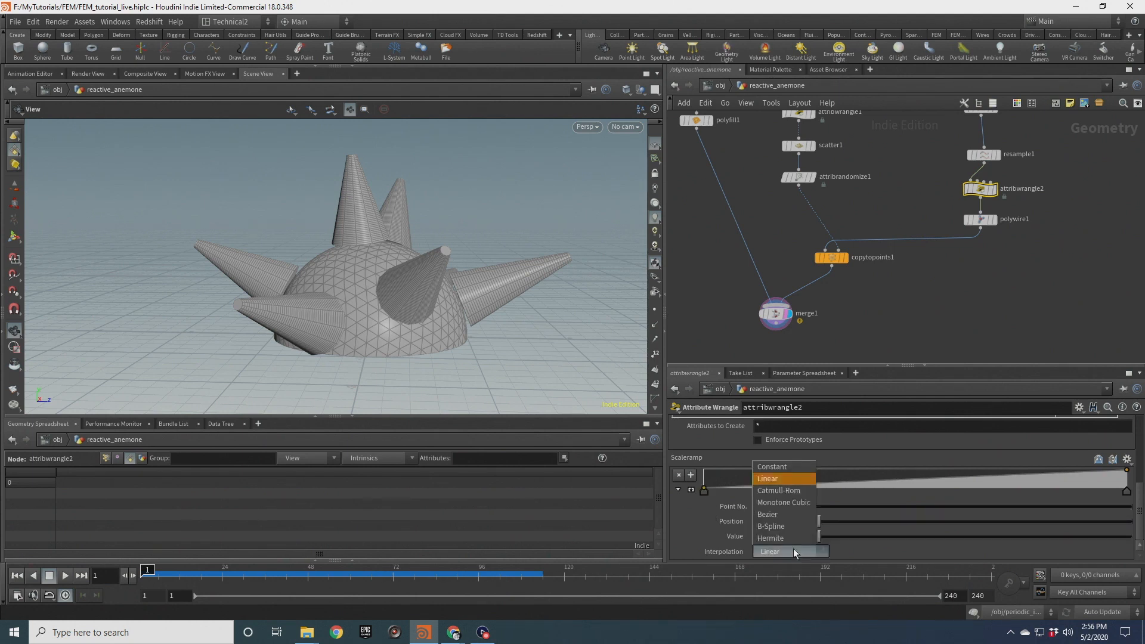
left_click(787, 503)
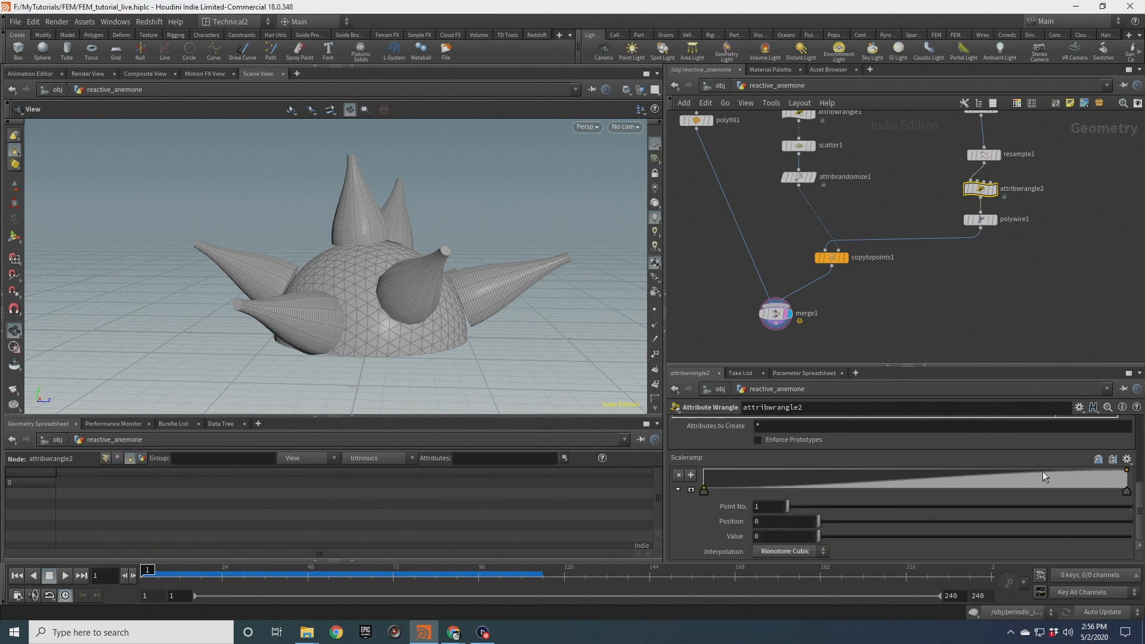
left_click(988, 482)
left_click_drag(988, 482, 1040, 479)
Move the middle scaleramp point to about position 0.16, value 0.57
scroll(823, 432, "up", 3)
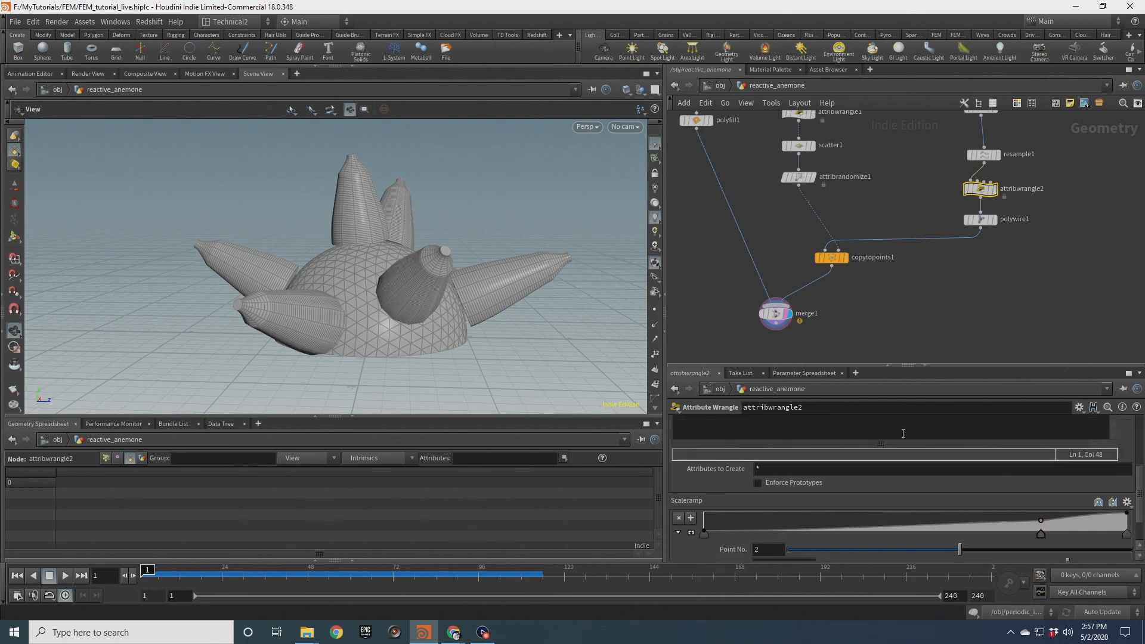
left_click_drag(1140, 473, 1135, 448)
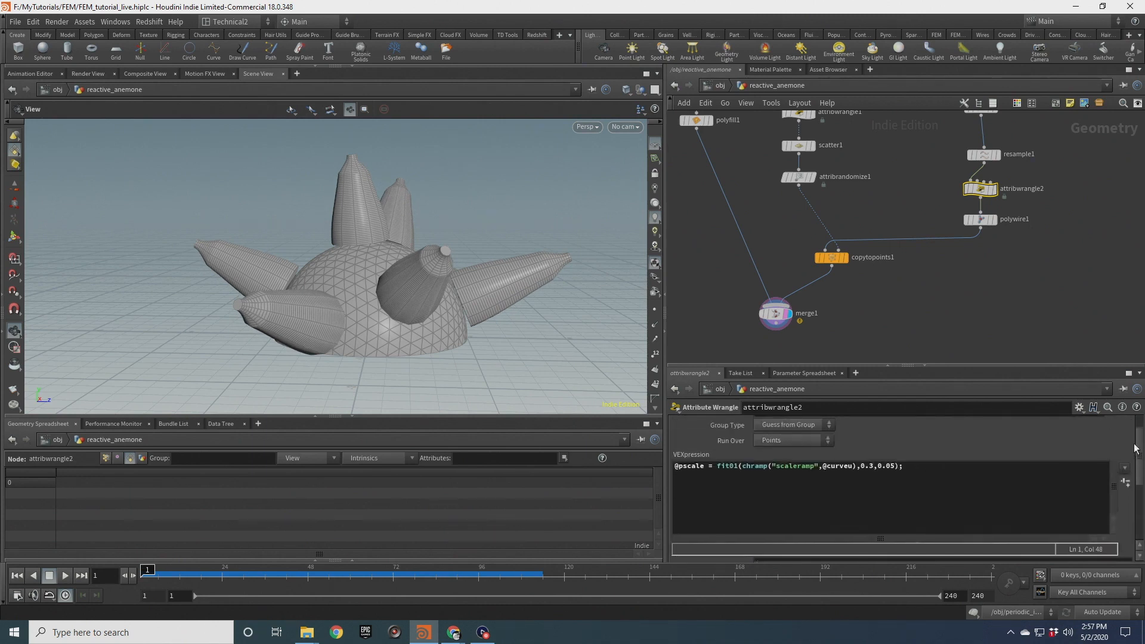
left_click(873, 467)
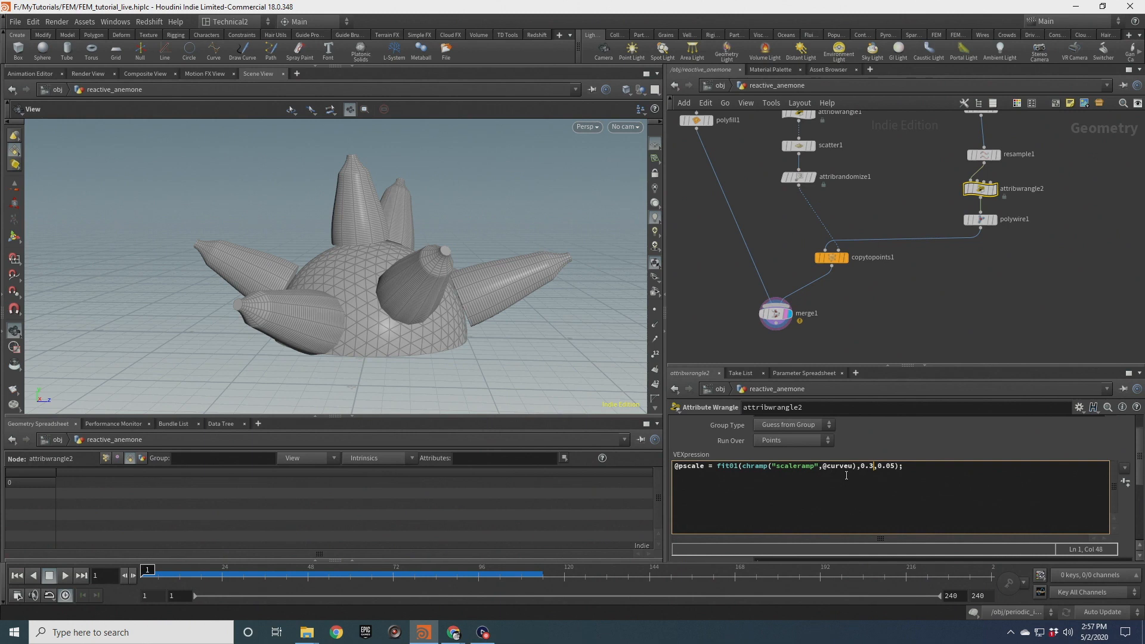
left_click_drag(1139, 458, 1137, 517)
mouse_move(703, 487)
left_mouse_down()
mouse_move(703, 471)
mouse_move(703, 489)
left_mouse_up()
left_click_drag(1033, 494, 771, 493)
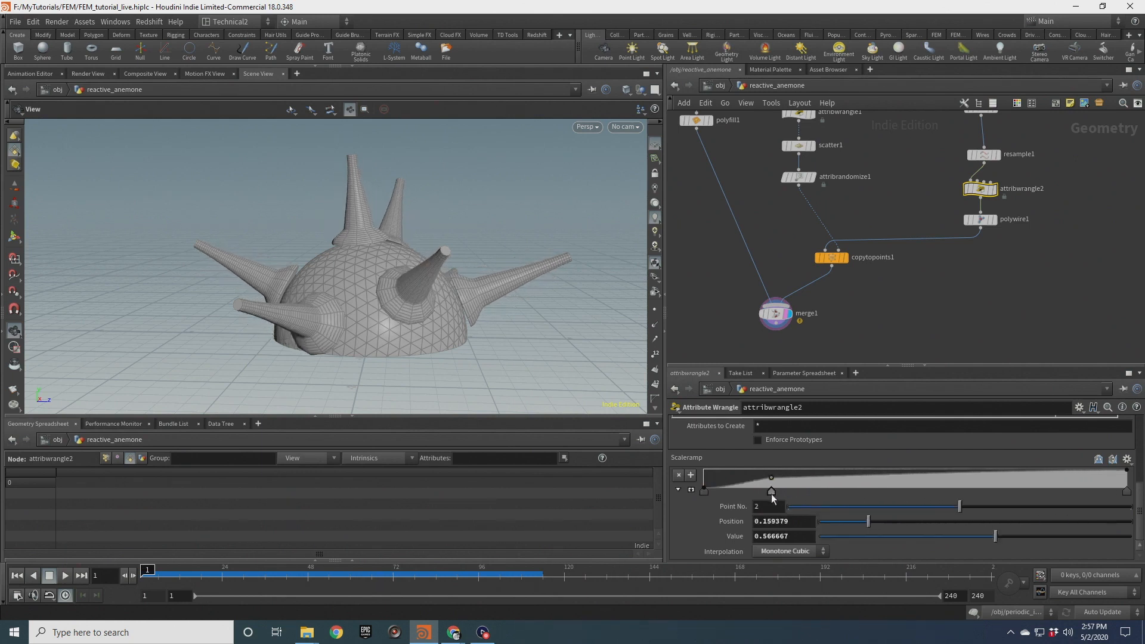
scroll(880, 429, "up", 2)
scroll(1105, 462, "up", 3)
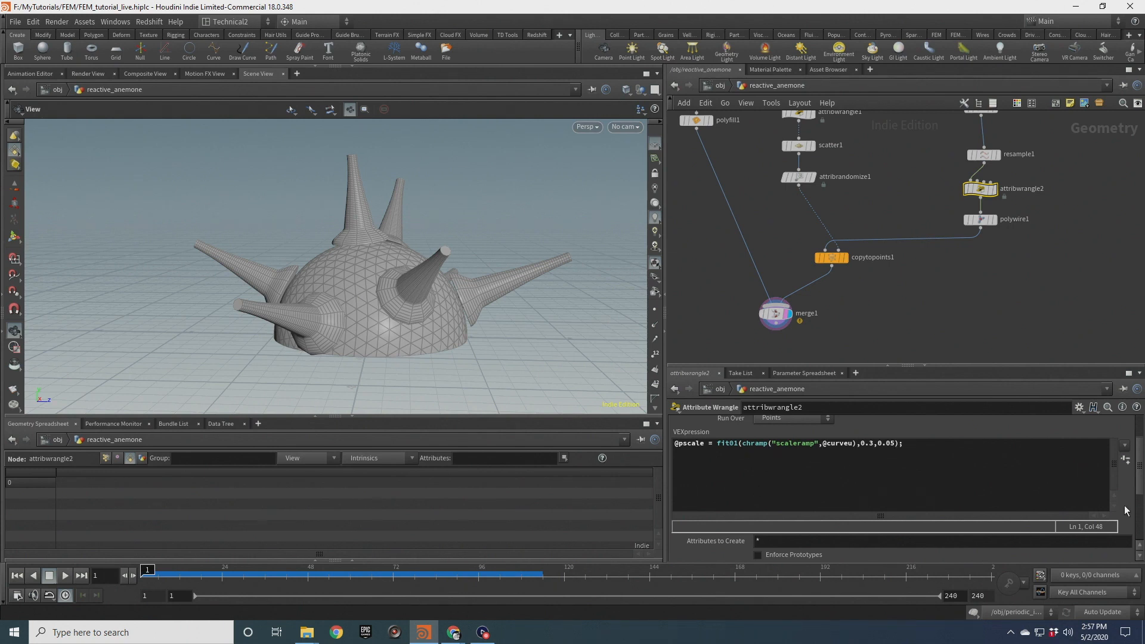
scroll(1133, 507, "down", 2)
scroll(857, 451, "up", 1)
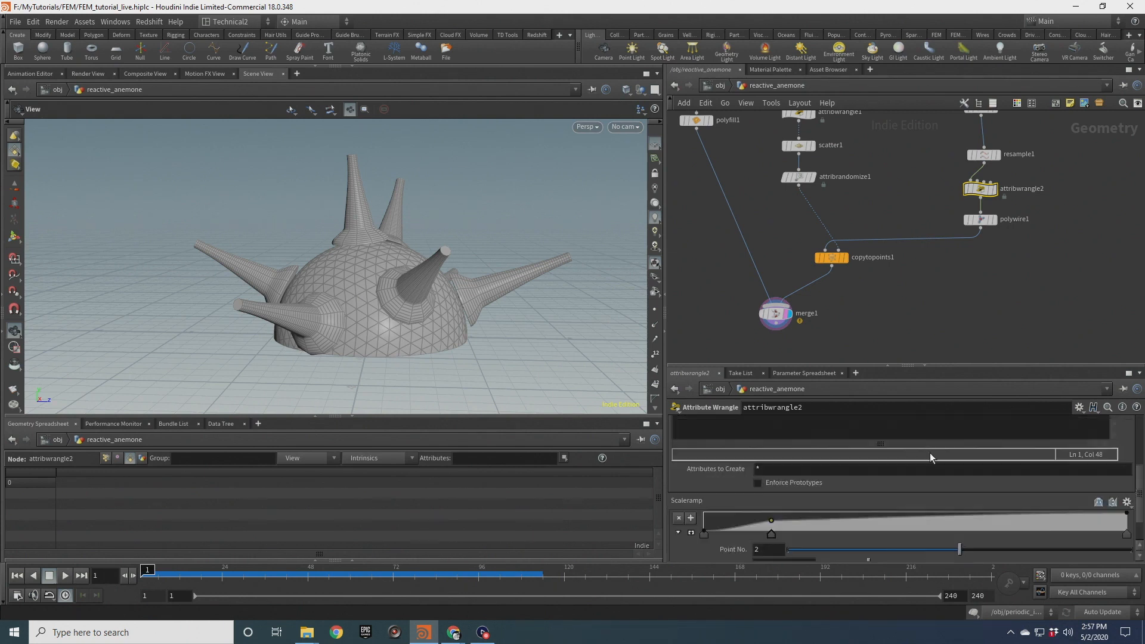
scroll(1091, 446, "up", 3)
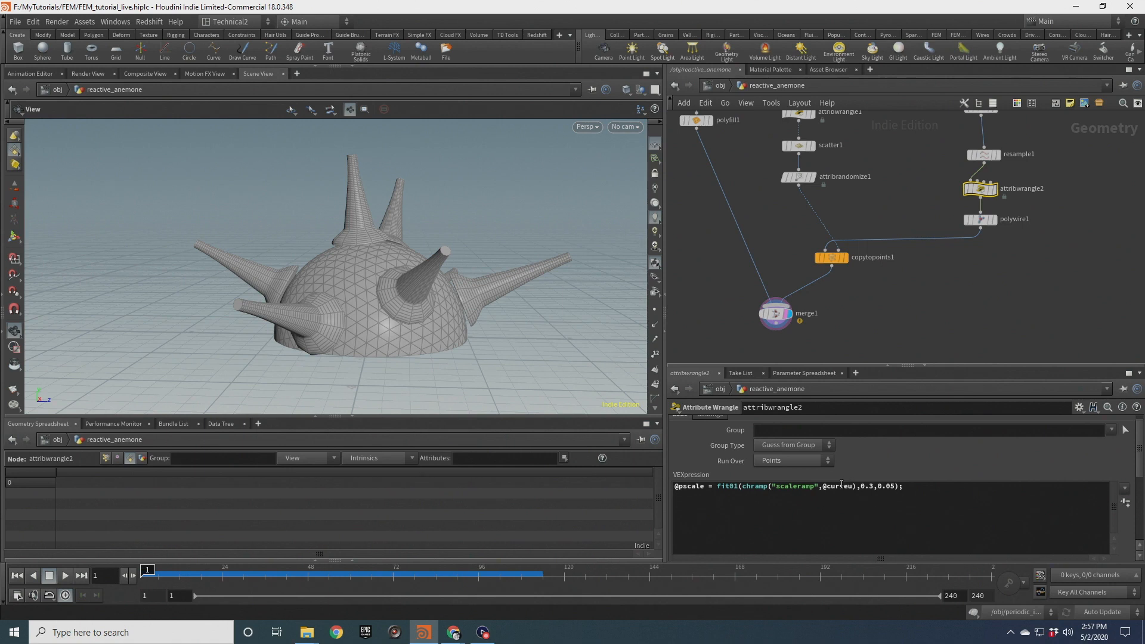
type("(1-")
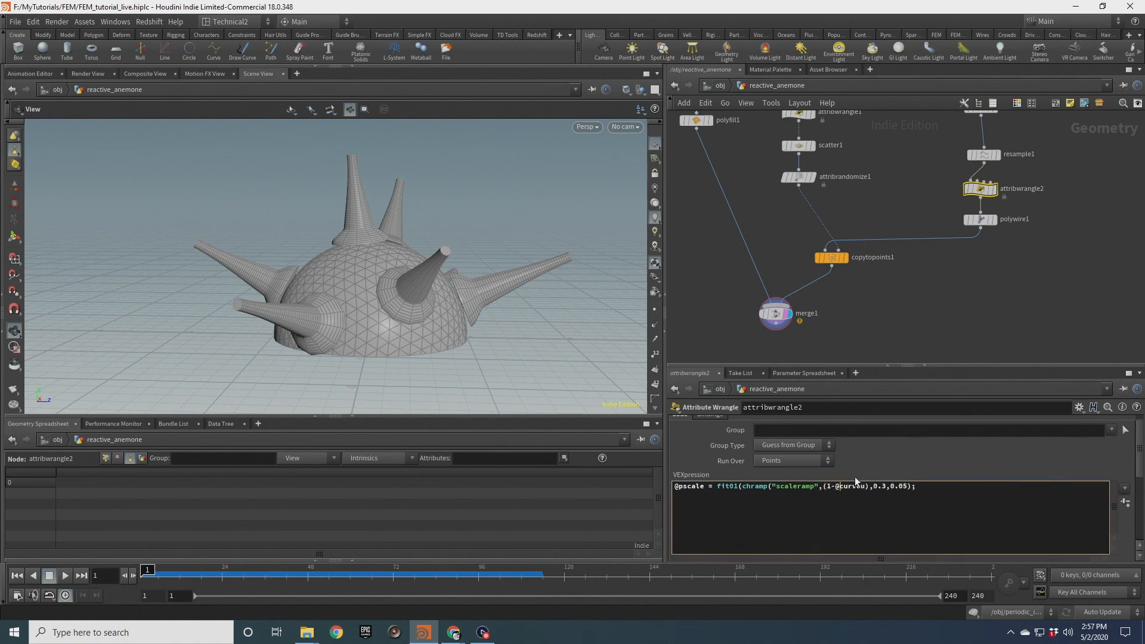
type(")")
key("Right")
key("Right")
key("Right")
key("Right")
key("BackSpace")
type("05")
key("BackSpace")
key("BackSpace")
type("3")
left_click(957, 292)
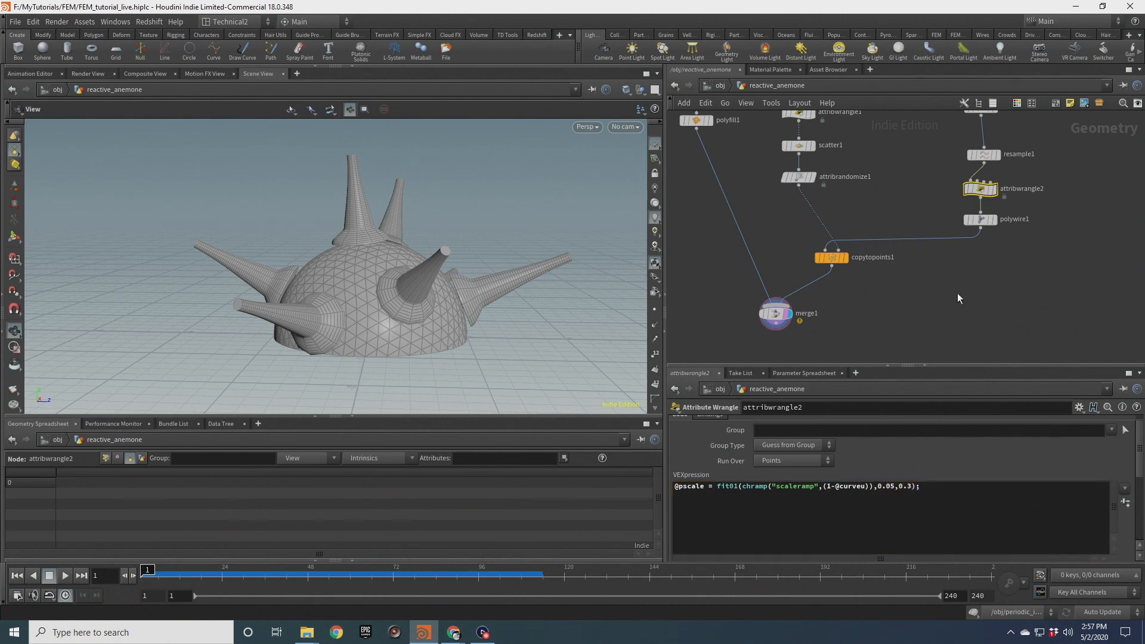
Move the middle scaleramp point to about position 0.76, value 0.6, and check the ramp's end points
left_click_drag(1139, 467, 1139, 520)
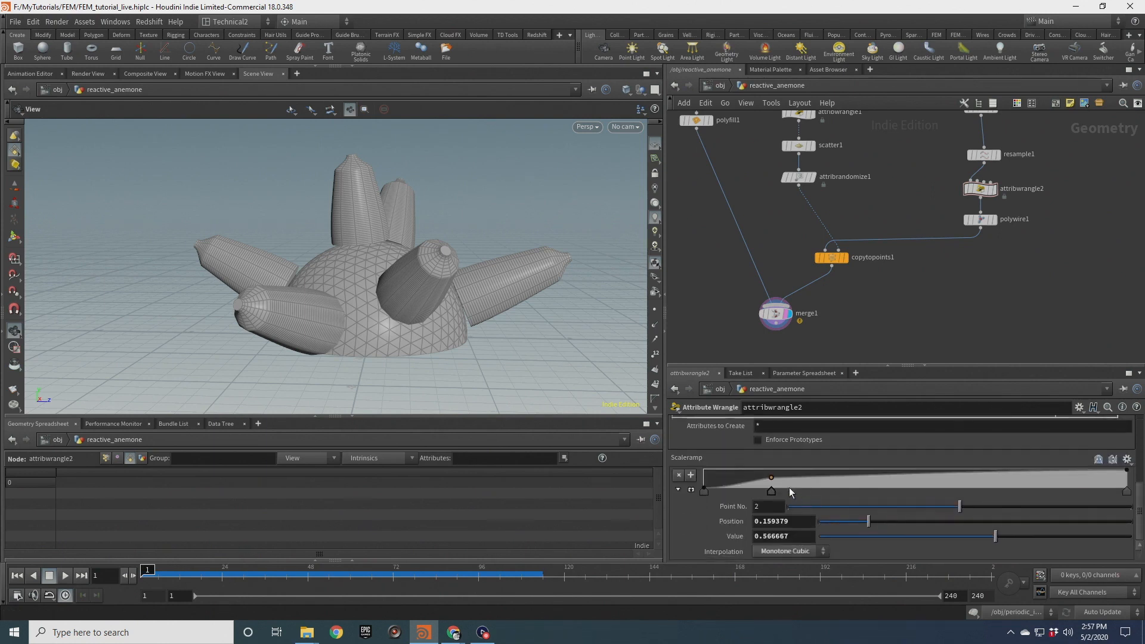
left_click_drag(771, 495, 1025, 482)
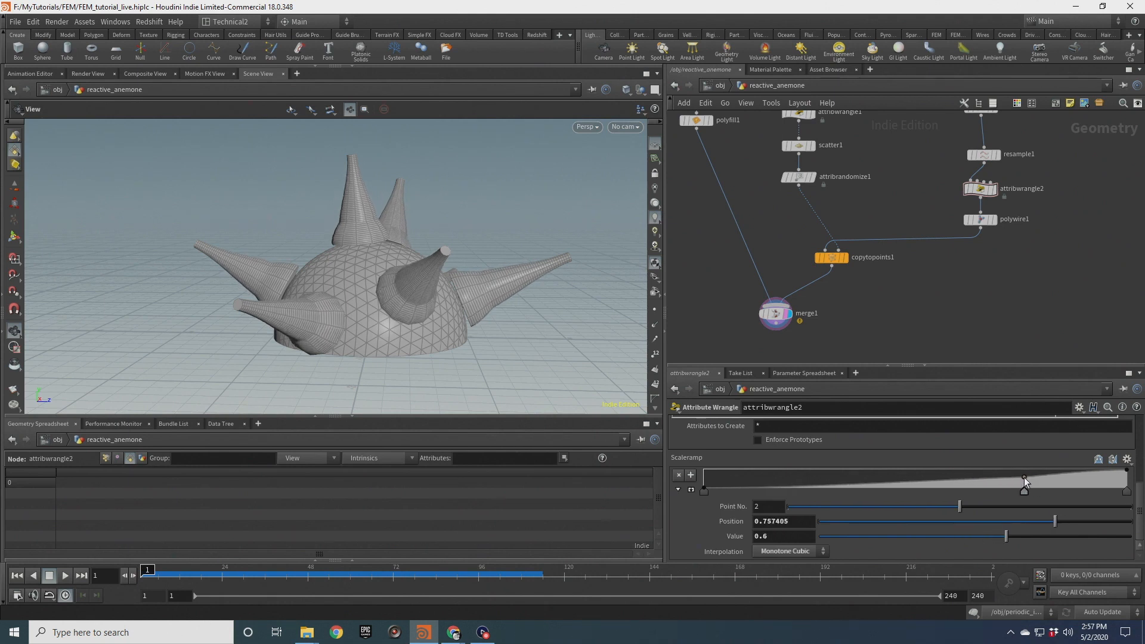
left_click(705, 490)
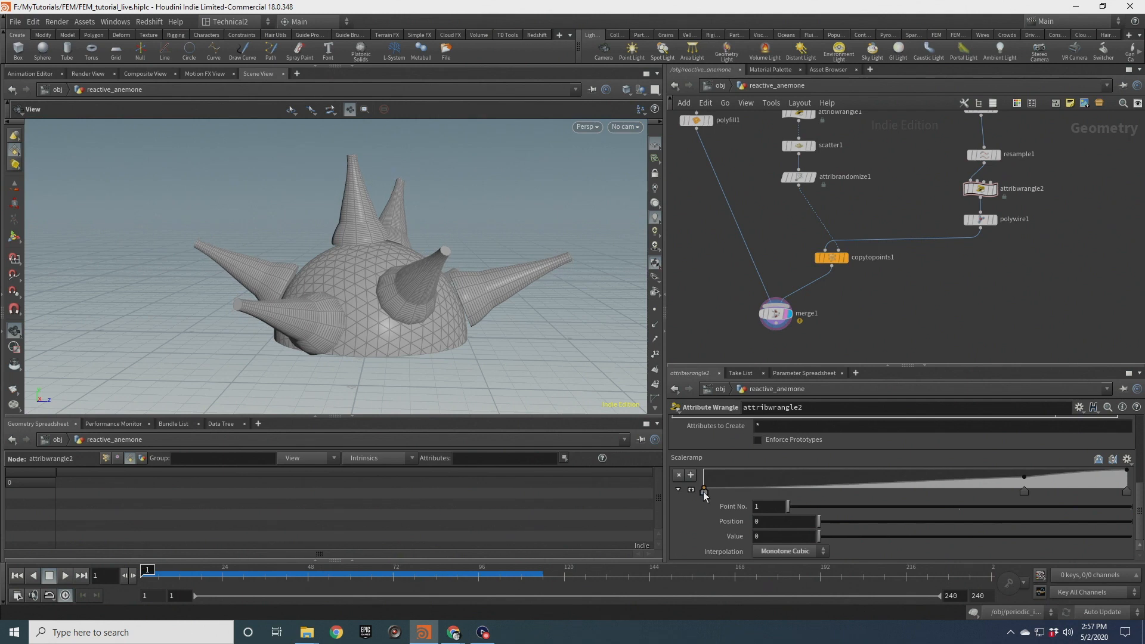
left_click(1023, 491)
scroll(519, 271, "up", 10)
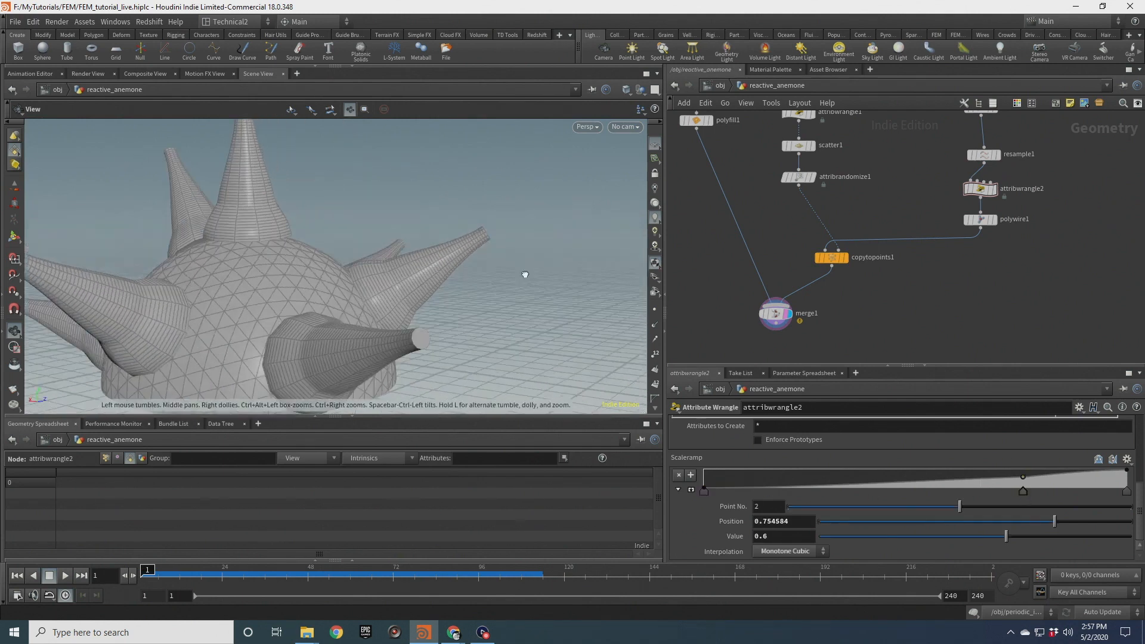
left_click_drag(519, 270, 422, 280)
left_click(705, 490)
left_click(1127, 491)
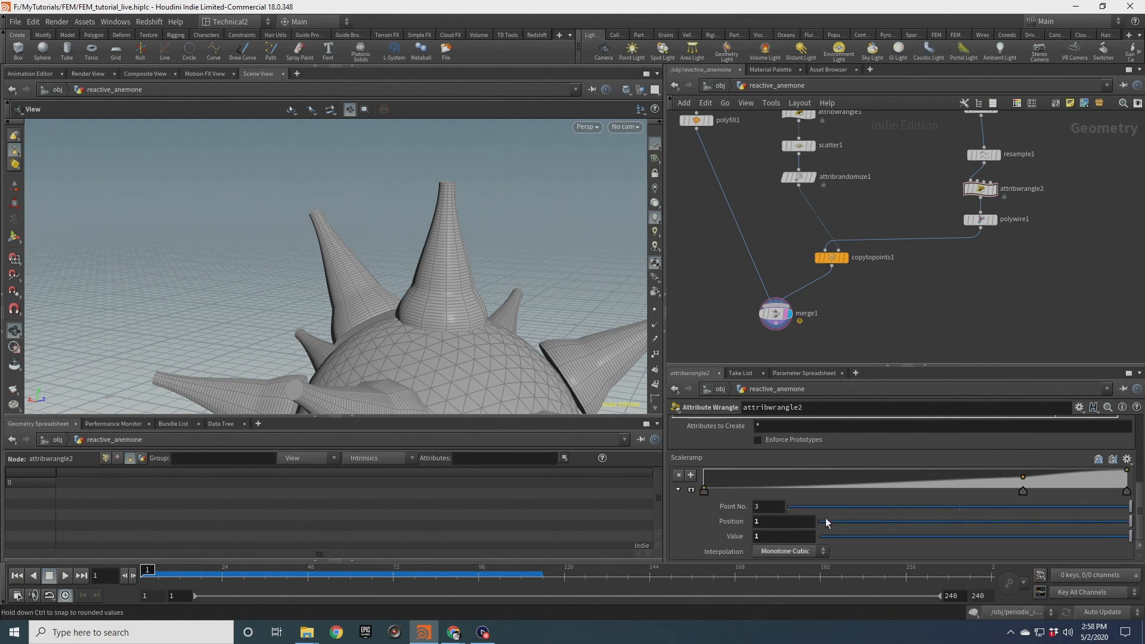
Set the scaleramp interpolation to B-Spline and move the middle ramp point to about position 0.88, value 0.33
left_click(793, 552)
left_click(794, 528)
scroll(460, 327, "down", 3)
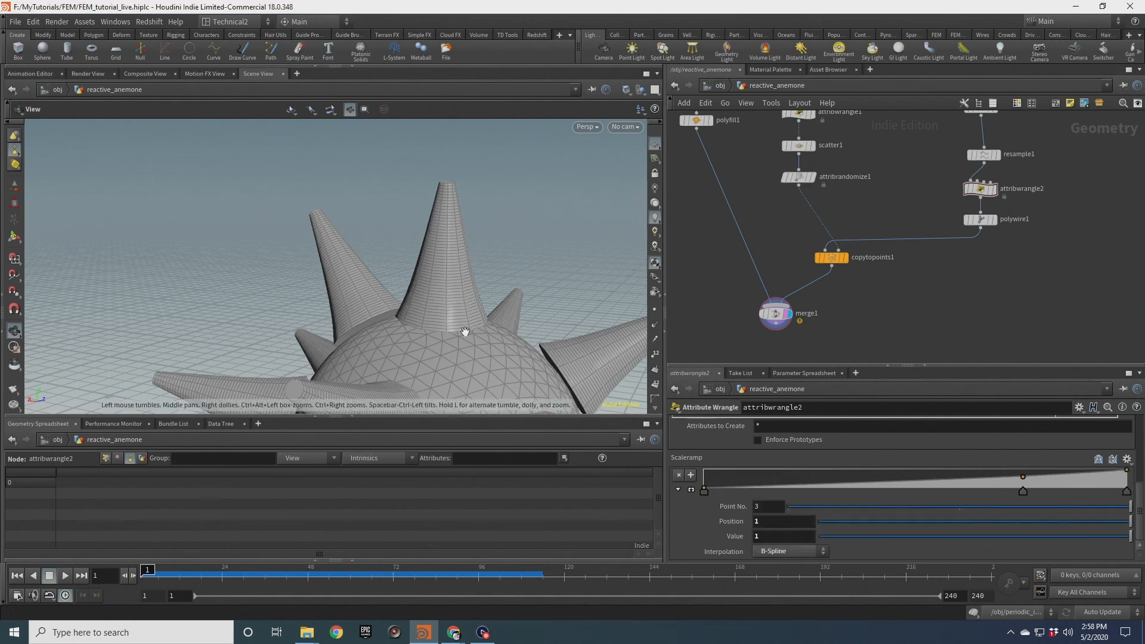
left_click(1023, 490)
left_click_drag(1024, 482, 1076, 482)
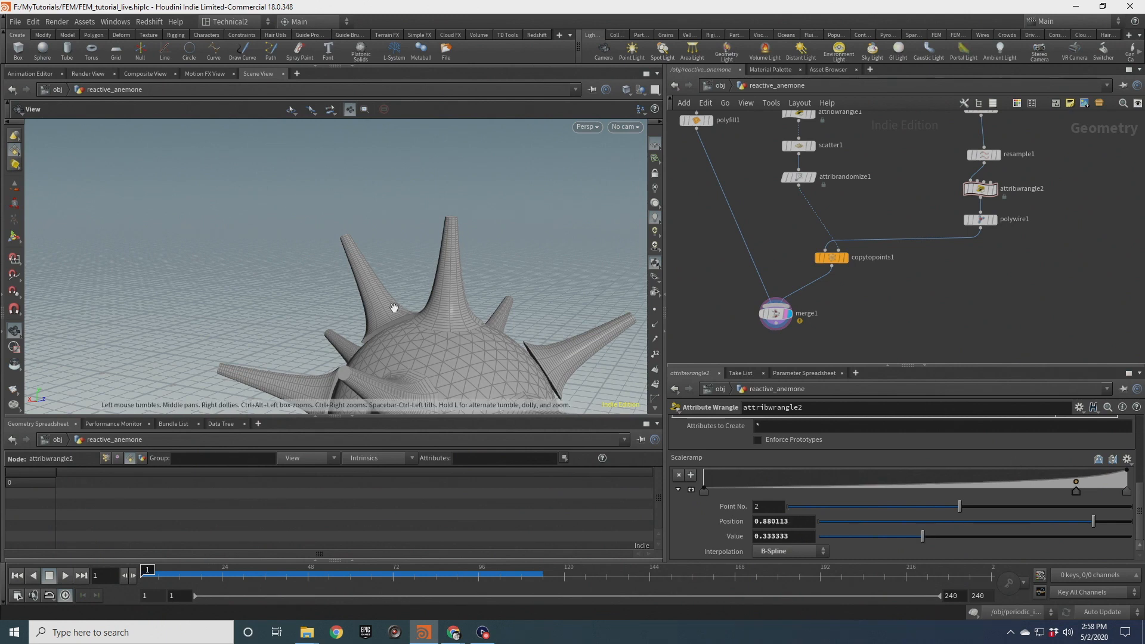
scroll(865, 436, "up", 3)
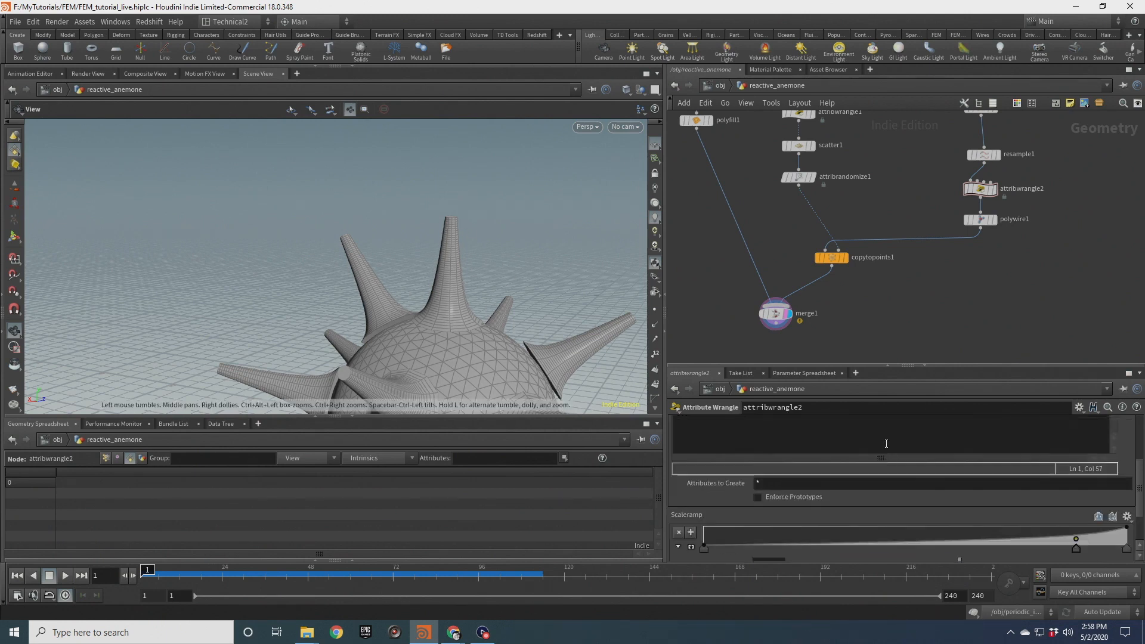
scroll(1136, 443, "up", 3)
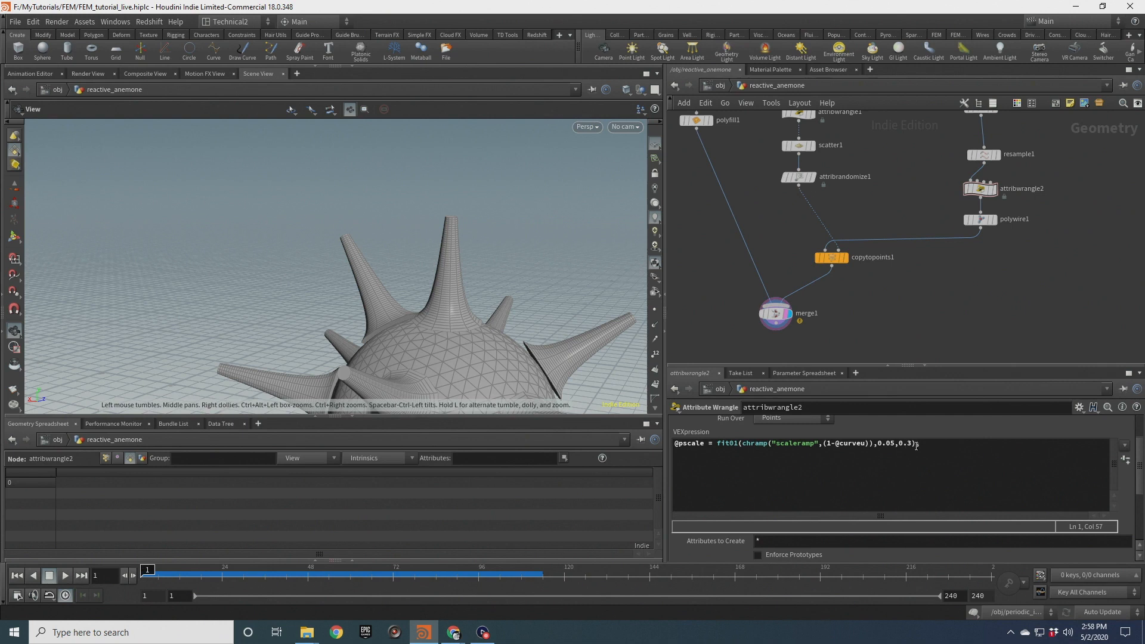
left_click(891, 447)
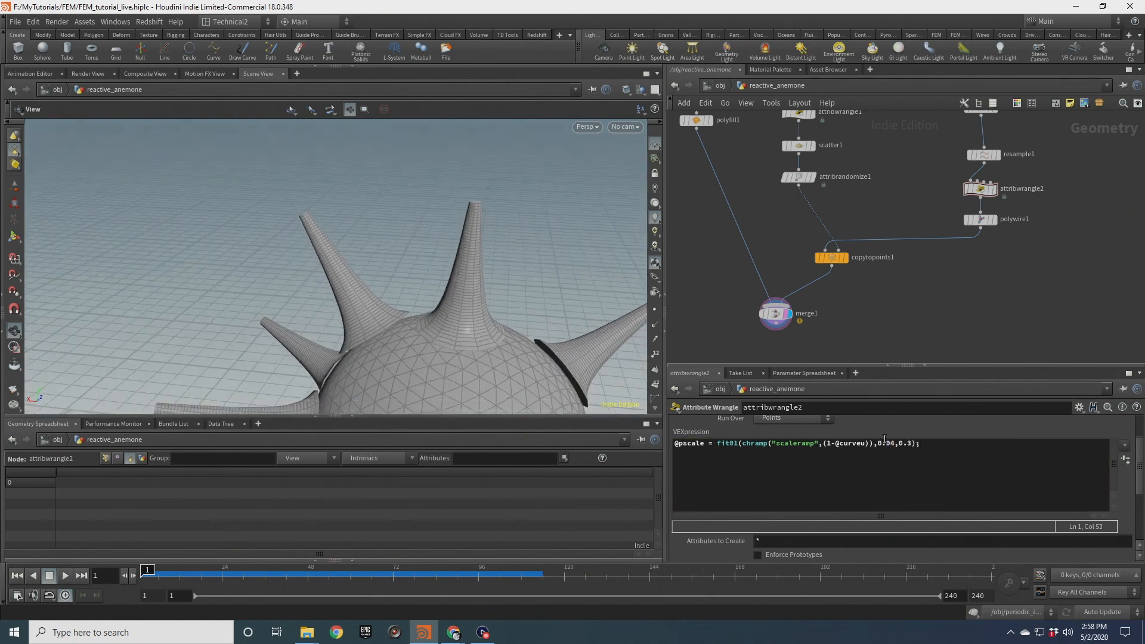
left_click(1010, 325)
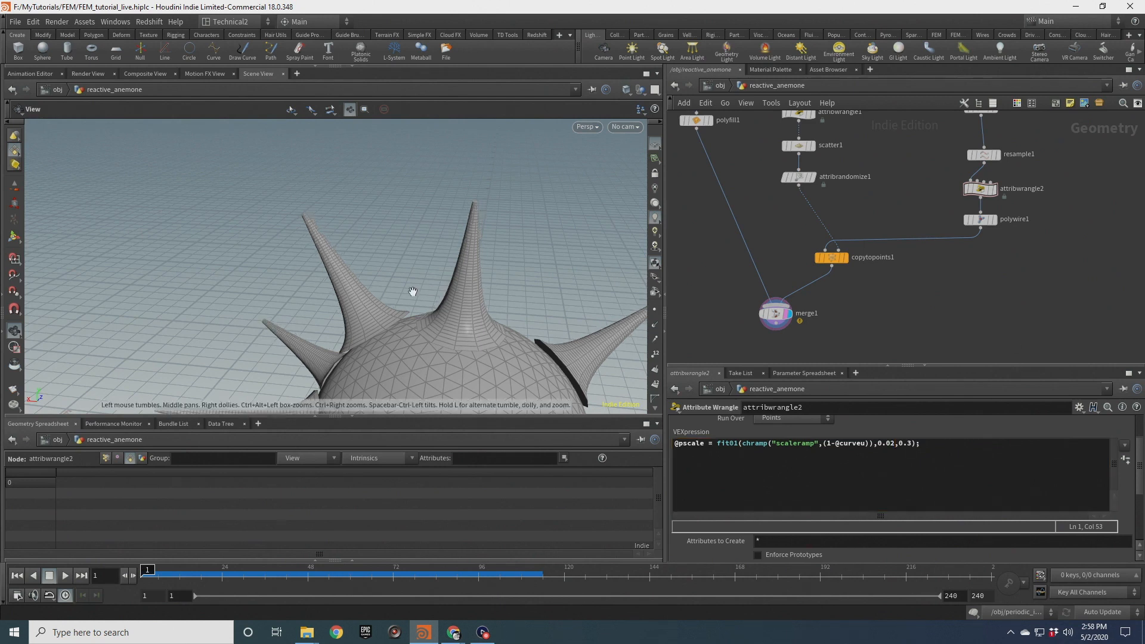
scroll(411, 293, "down", 3)
left_click(897, 443)
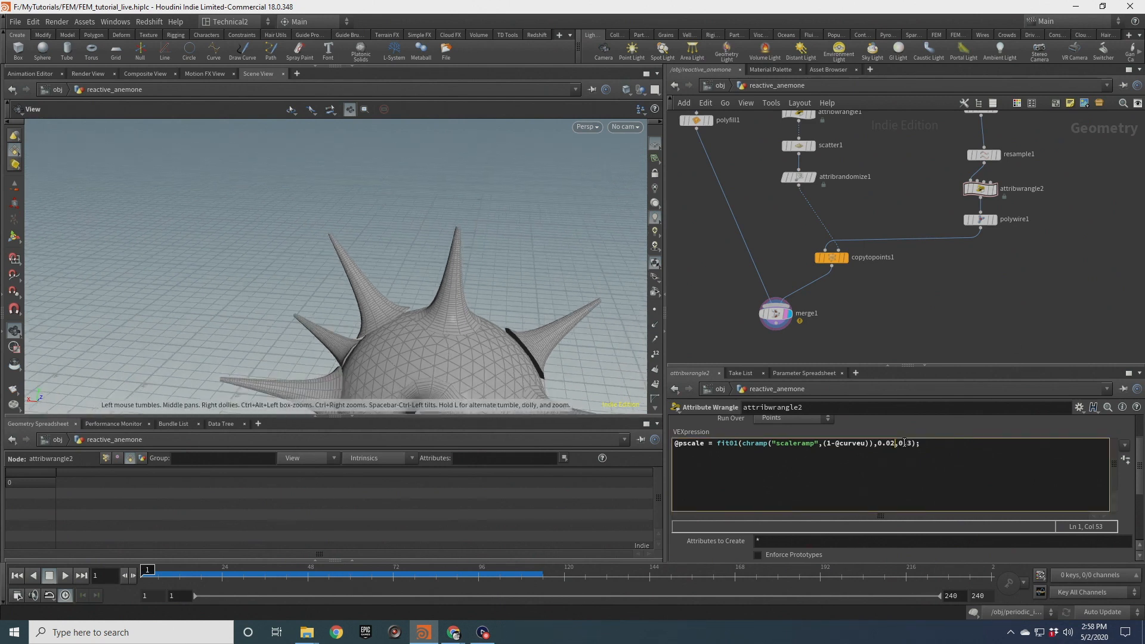
left_click_drag(583, 302, 458, 284)
scroll(376, 266, "up", 5)
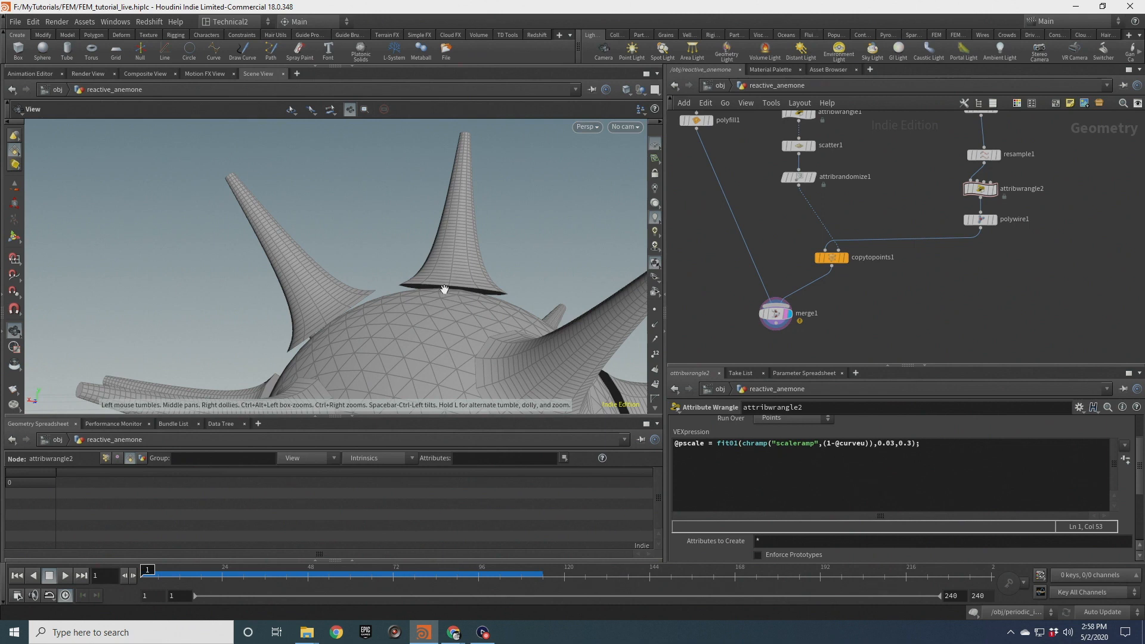
Insert a new Attribute Wrangle node between scatter1 and attribrandomize1
left_click_drag(473, 297, 513, 262)
middle_click_drag(893, 169, 893, 224)
left_click_drag(777, 237, 776, 267)
left_click_drag(800, 210, 798, 202)
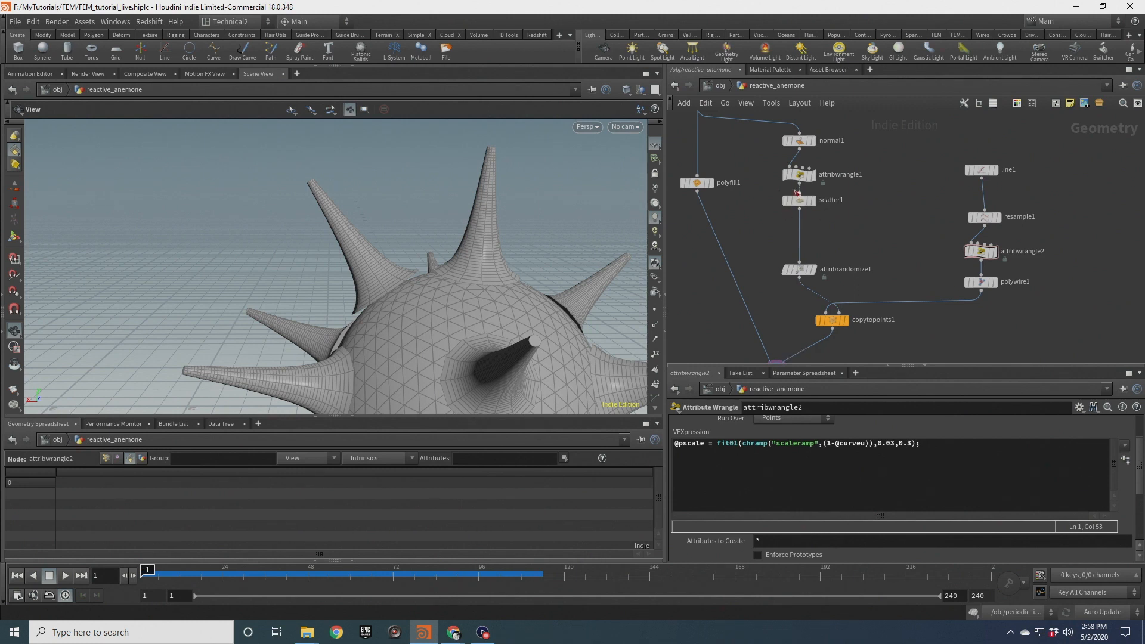
left_click(822, 201)
left_click(800, 207)
key("Tab")
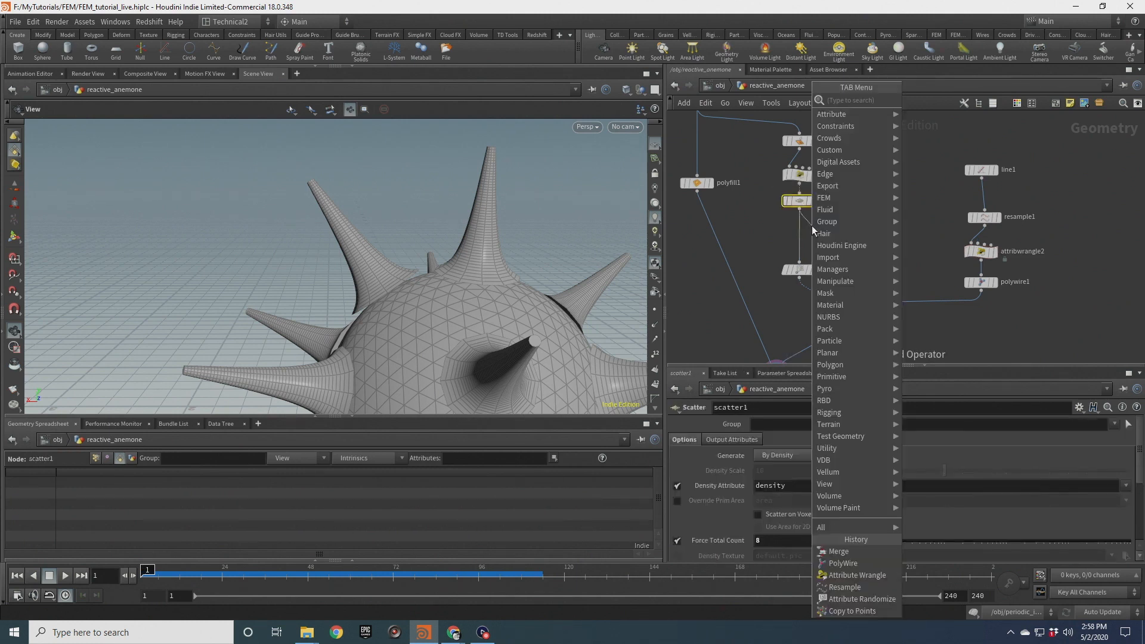
type("attw")
key("Return")
left_click(812, 234)
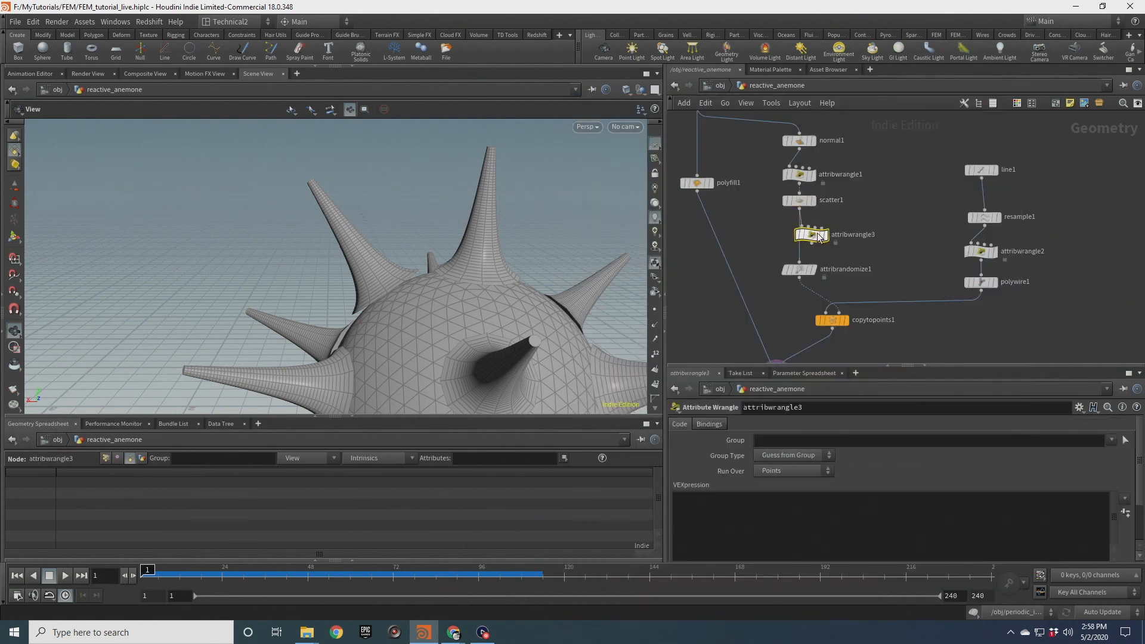
left_click_drag(819, 239, 806, 235)
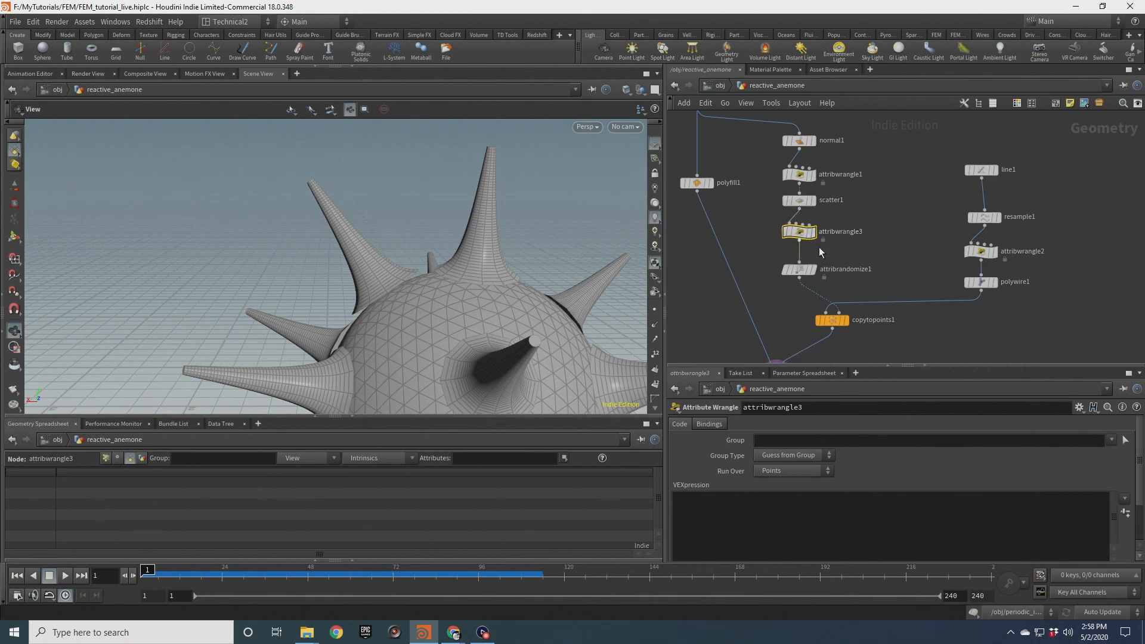
Offset the scattered points inward along their normals with the code @P -= v@N * 0.1;
left_click(753, 517)
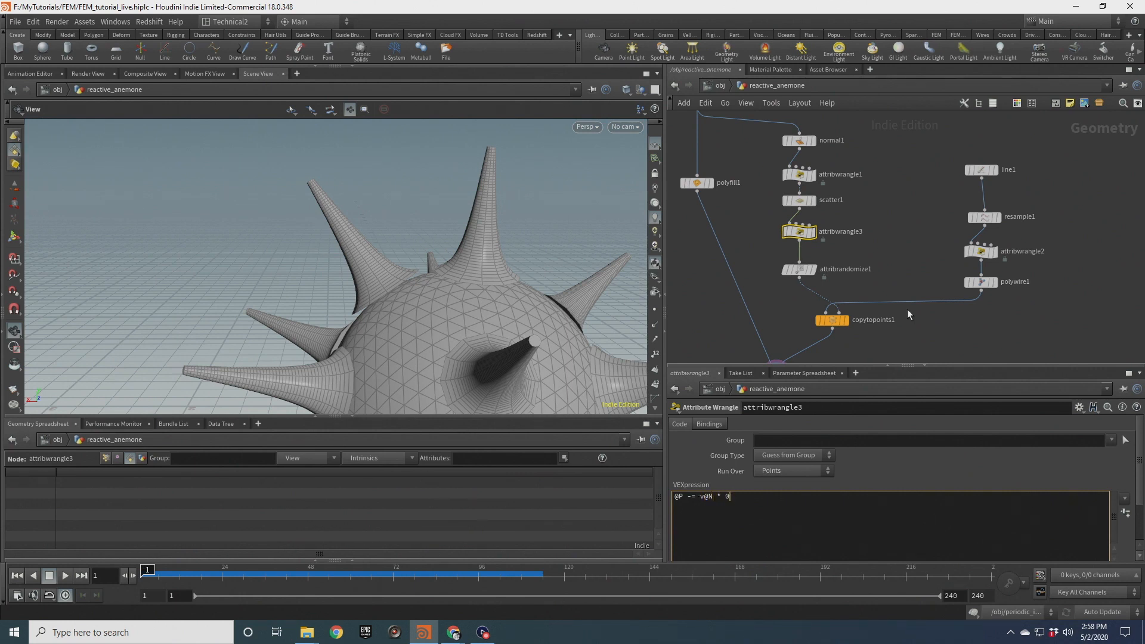
left_click(899, 203)
scroll(502, 282, "down", 2)
left_click_drag(503, 310, 603, 263)
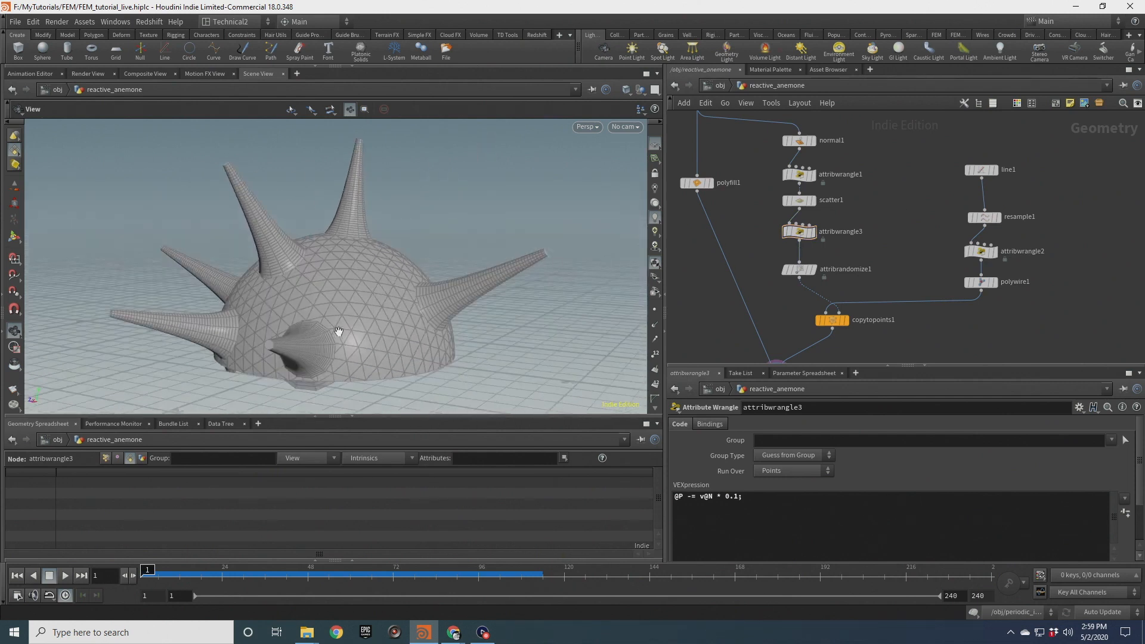
scroll(323, 356, "up", 4)
left_click_drag(323, 356, 334, 287)
Change the normal offset factor in the new wrangle to 0.05
left_click(744, 495)
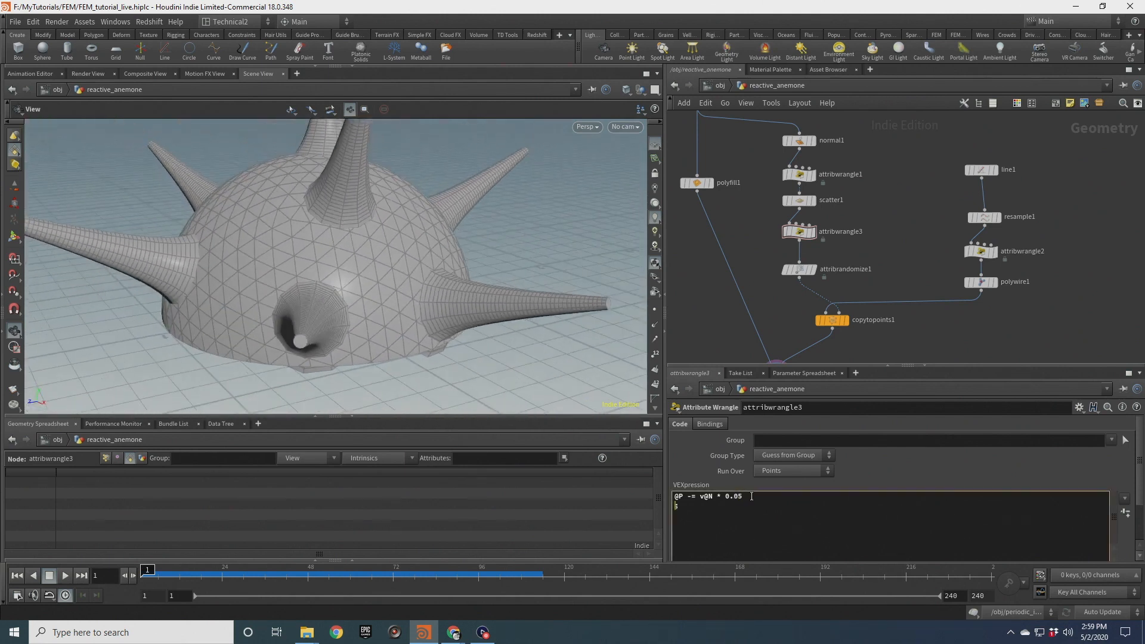
left_click(752, 245)
scroll(327, 250, "up", 3)
left_click_drag(327, 249, 386, 338)
left_click_drag(426, 194, 399, 226)
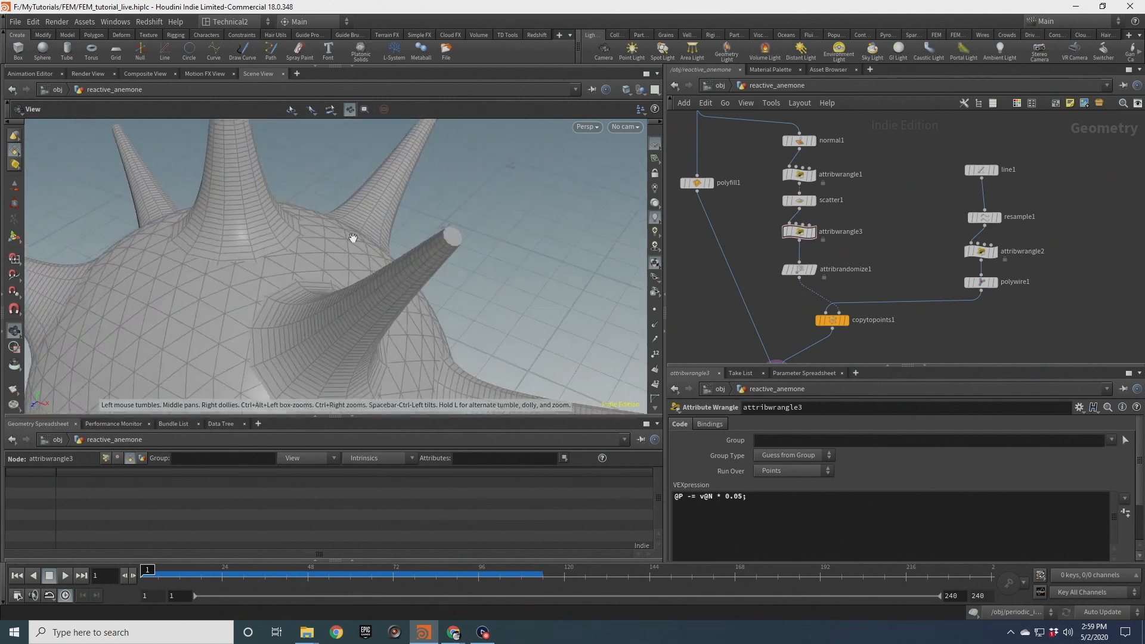
left_click_drag(302, 322, 365, 299)
left_click_drag(371, 338, 363, 290)
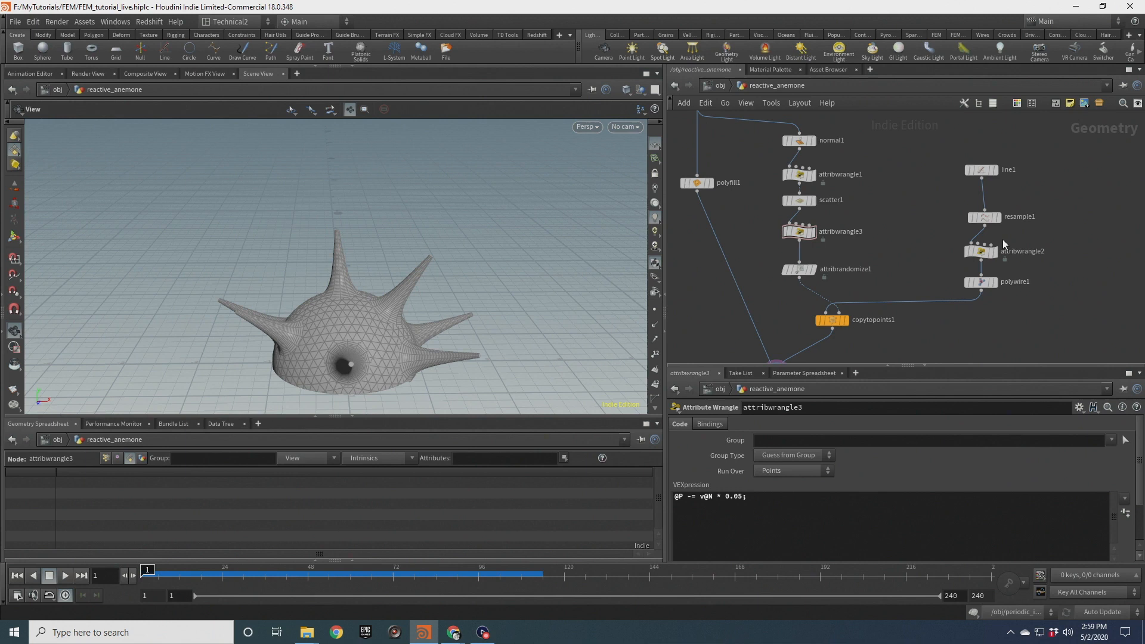
Set line1's Length to 2
scroll(1004, 244, "up", 3)
left_click(985, 134)
double_click(777, 472)
type("2")
key("Return")
left_click_drag(441, 287, 354, 296)
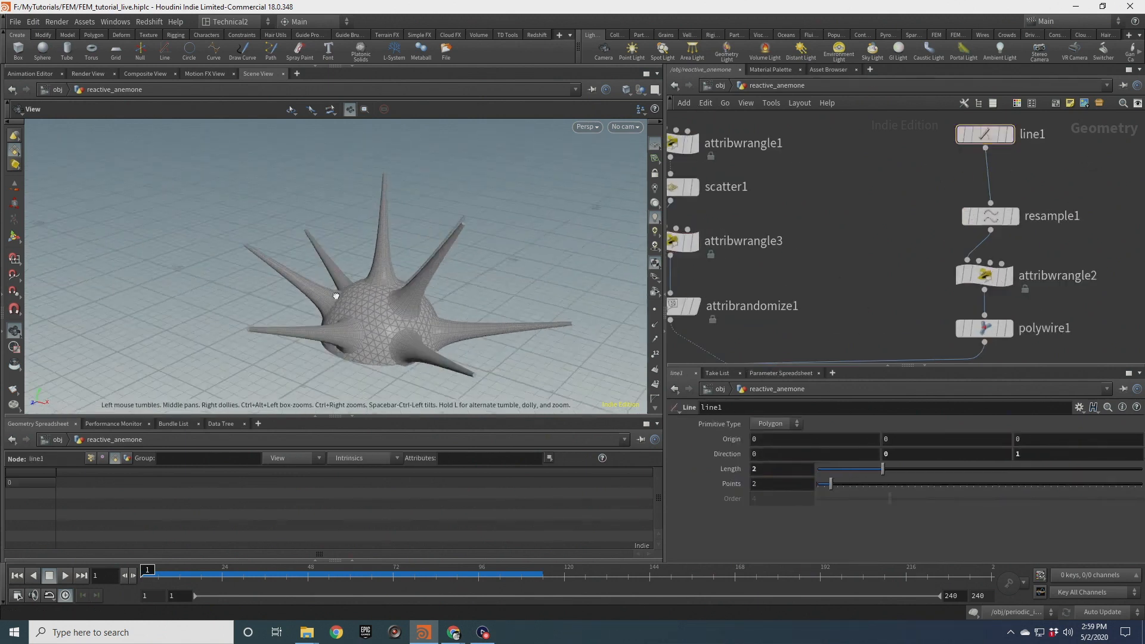
Set scatter1's Force Total Count to 10
left_click_drag(285, 279, 508, 286)
left_click_drag(373, 307, 382, 357)
middle_click_drag(826, 204, 913, 195)
left_click(756, 180)
left_click(756, 540)
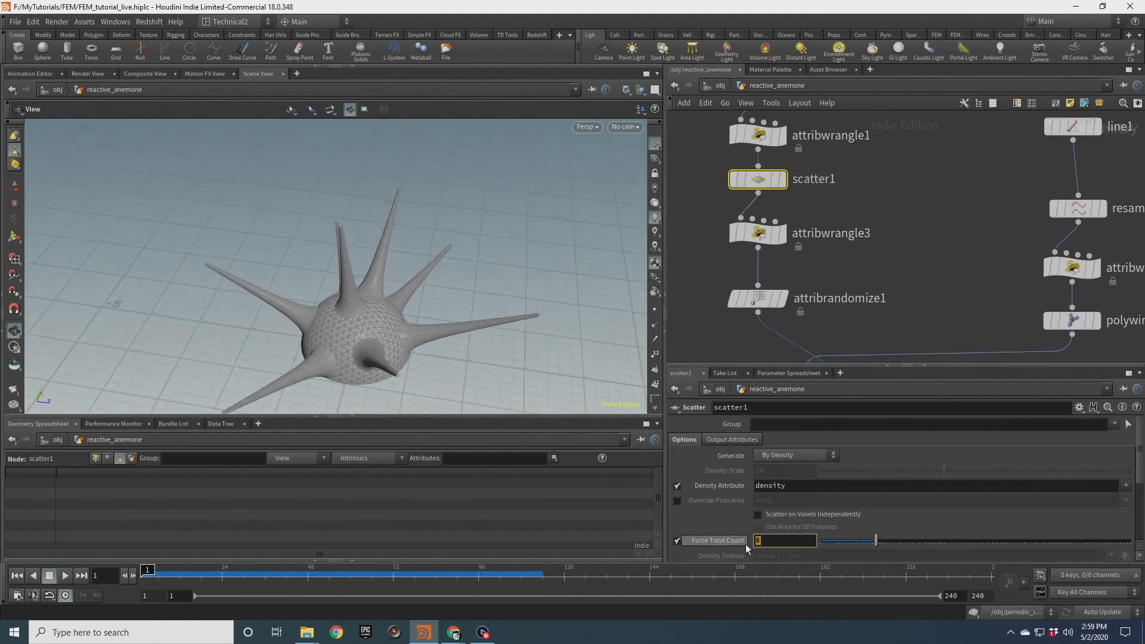
type("10")
key("Return")
left_click_drag(332, 298, 450, 344)
right_click_drag(449, 344, 508, 322)
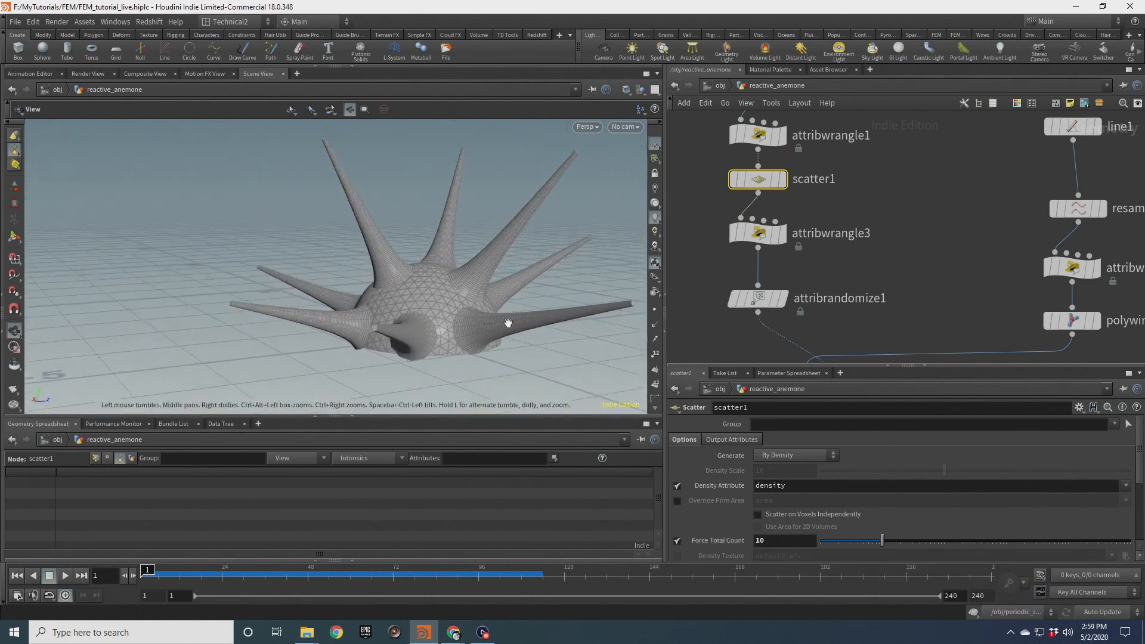
left_click_drag(350, 291, 491, 347)
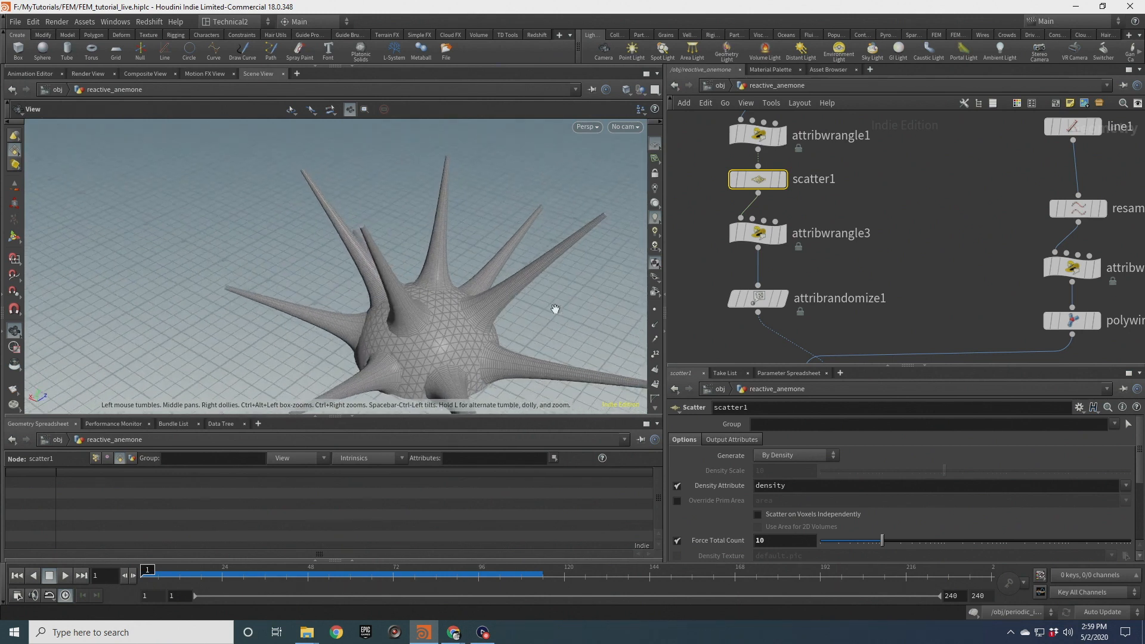
Raise the density cutoff in attribwrangle1 to if(@P.y < 0.36)
middle_click_drag(697, 138, 716, 218)
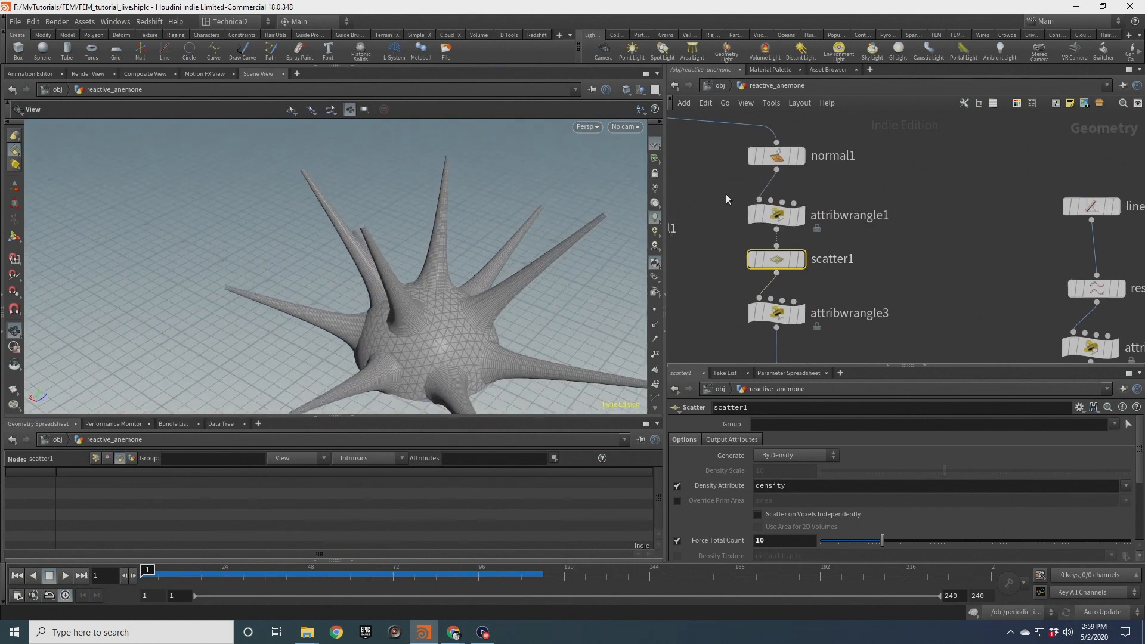
left_click(775, 214)
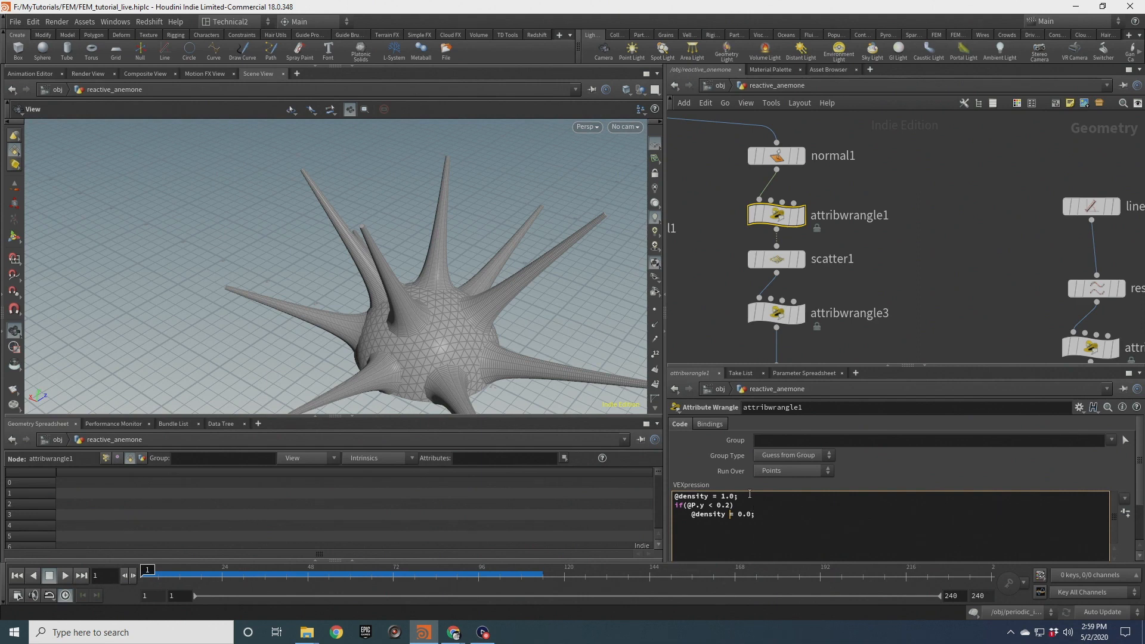
left_click(921, 283)
left_click_drag(430, 316, 434, 281)
left_click(732, 506)
type("5")
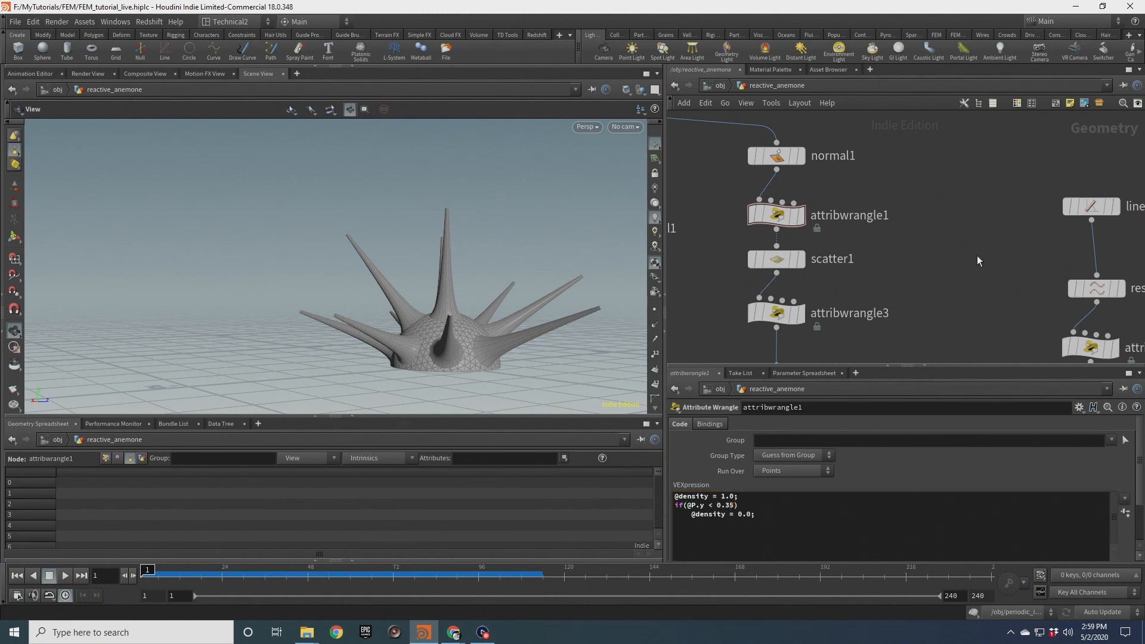
left_click_drag(513, 298, 626, 325)
left_click(732, 506)
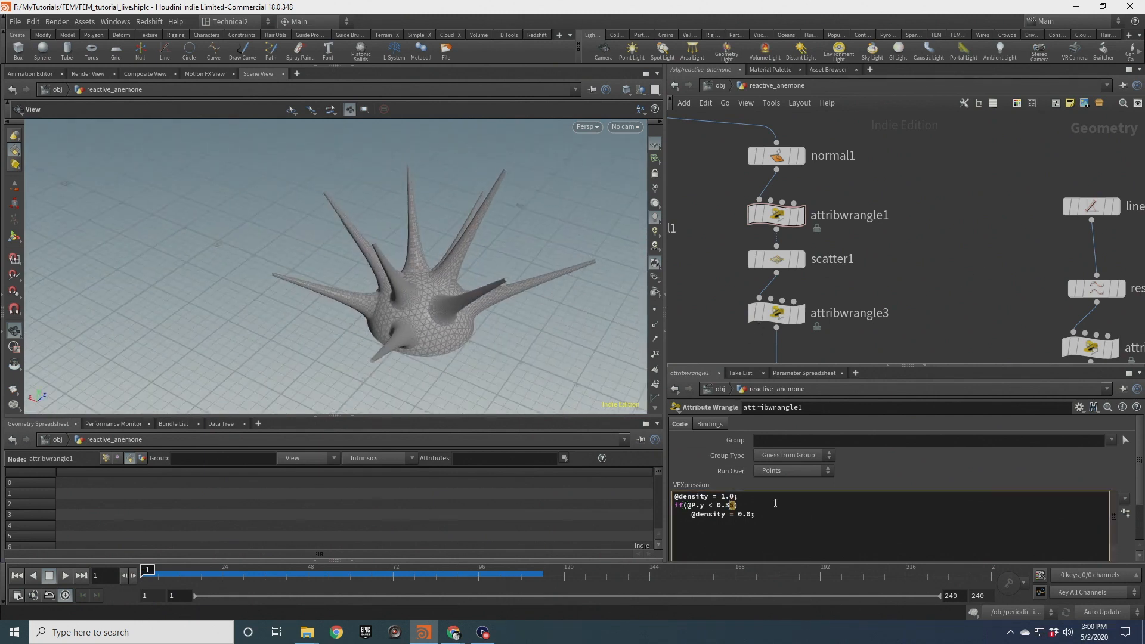
left_click_drag(372, 293, 474, 256)
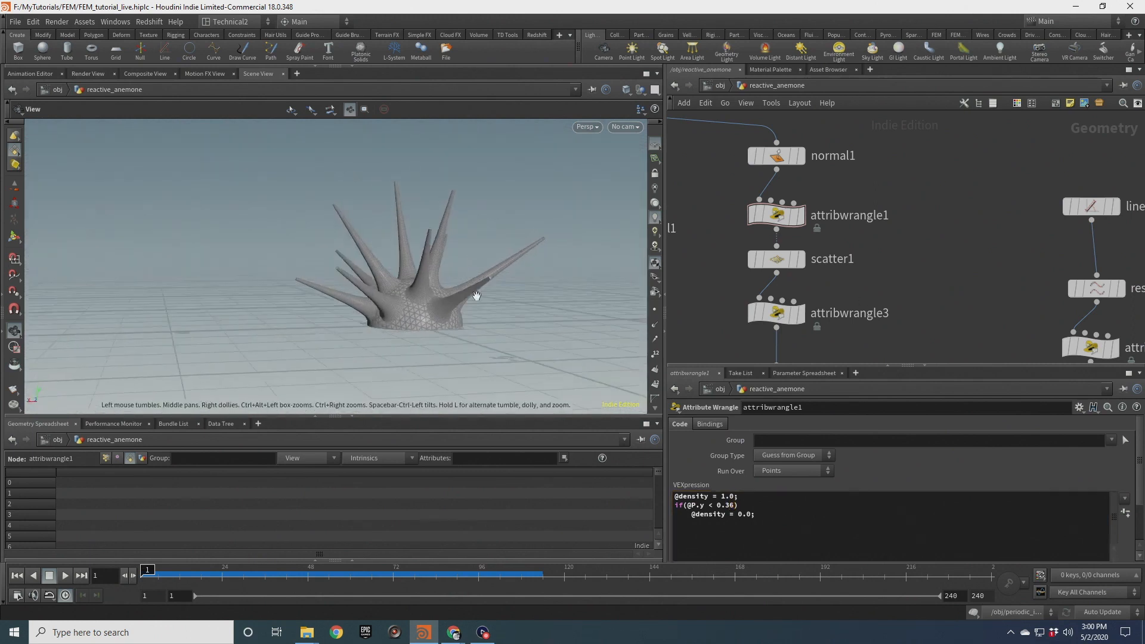
left_click_drag(349, 295, 465, 322)
Delete the merge1 node
scroll(784, 275, "down", 6)
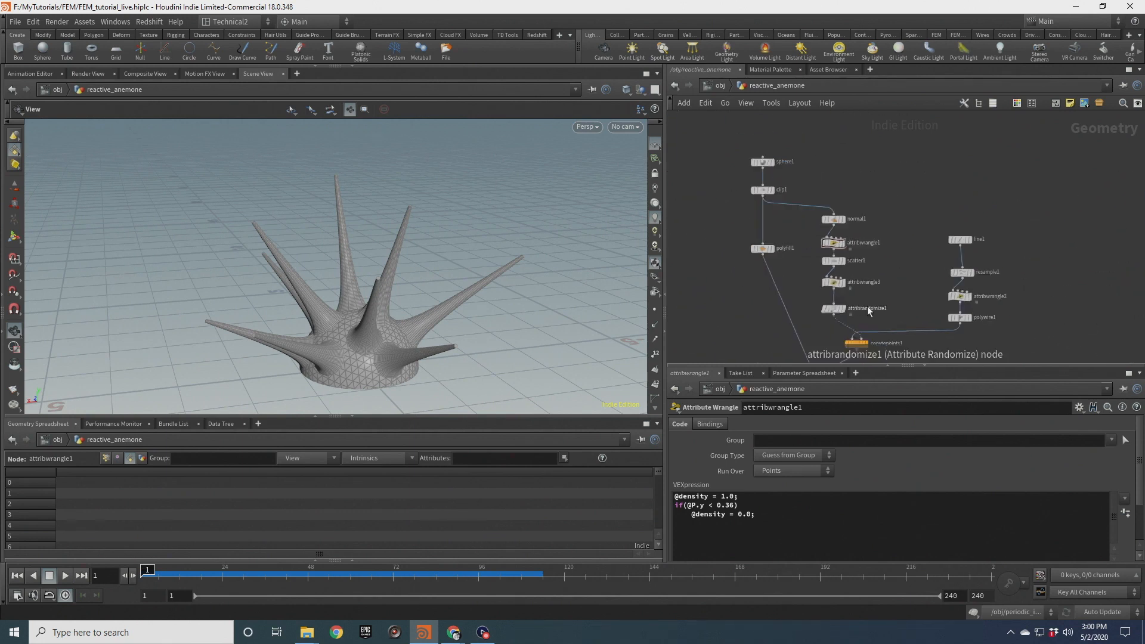
middle_click_drag(931, 229, 933, 209)
left_click_drag(839, 282, 805, 334)
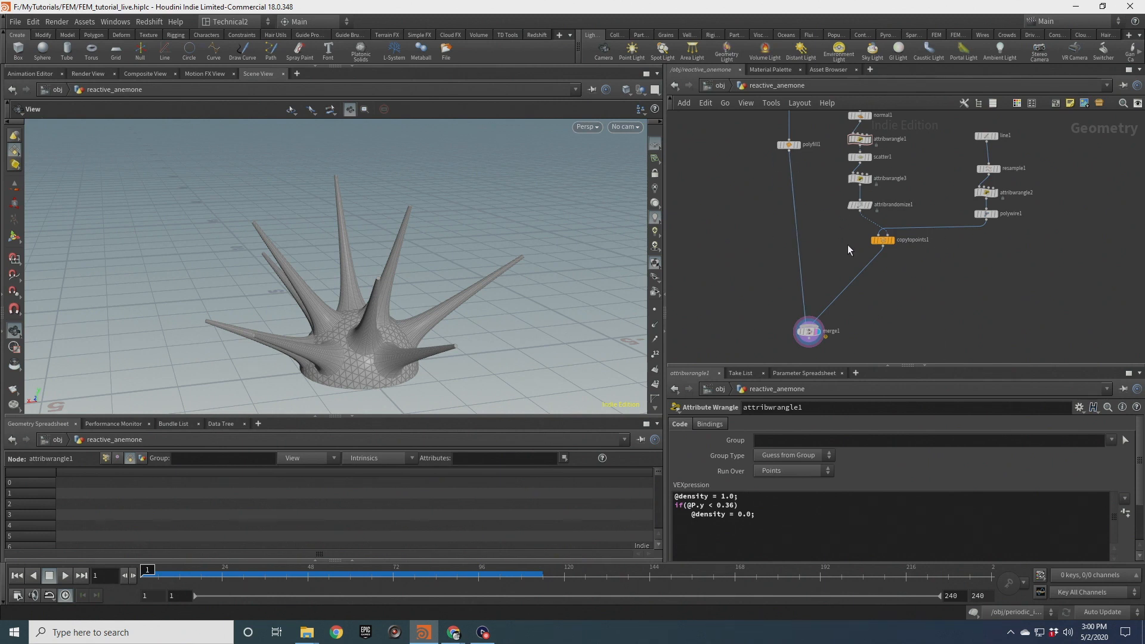
left_click_drag(767, 312, 863, 348)
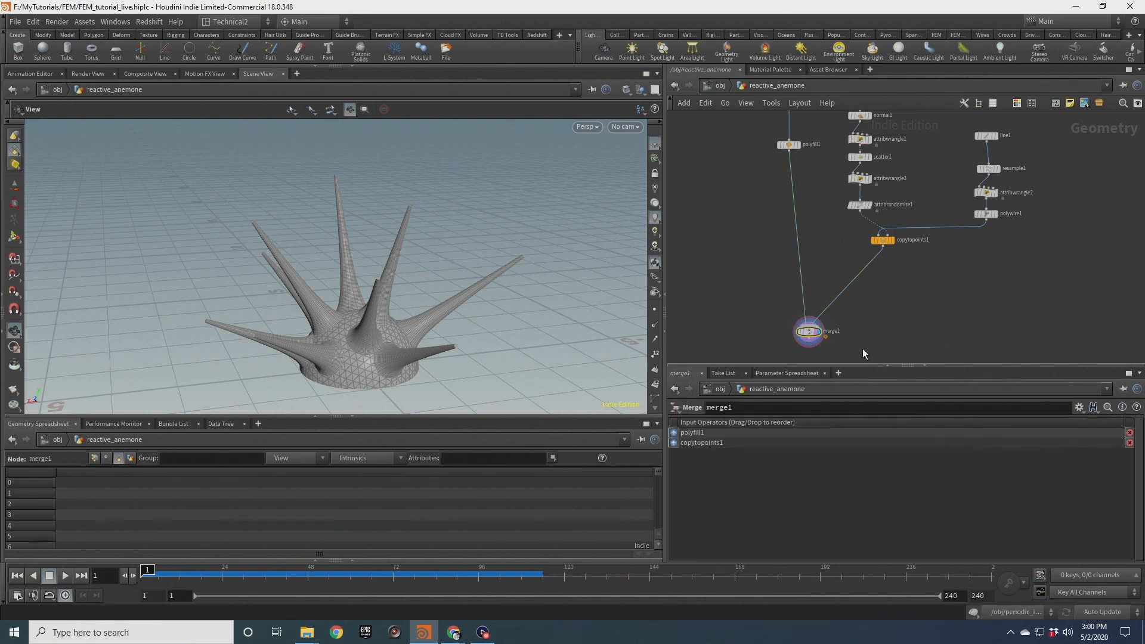
key("Delete")
Add a Boolean node fed by polyfill1 and copytopoints1 and make it the display node
key("Tab")
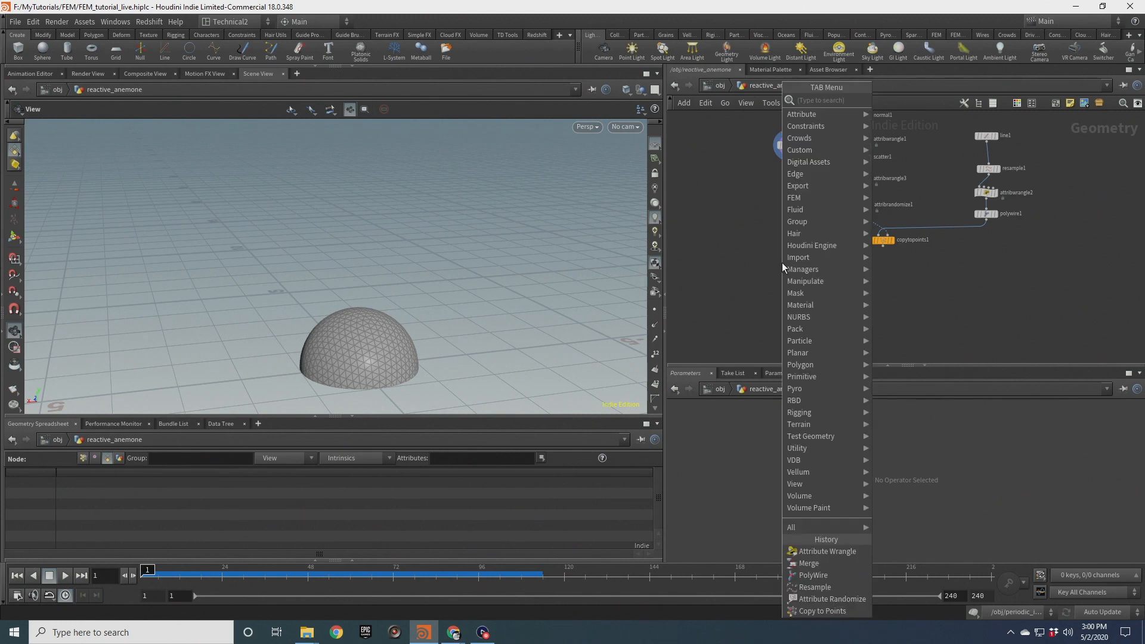
type("boolea")
key("Down")
key("Down")
key("Down")
key("Down")
key("Down")
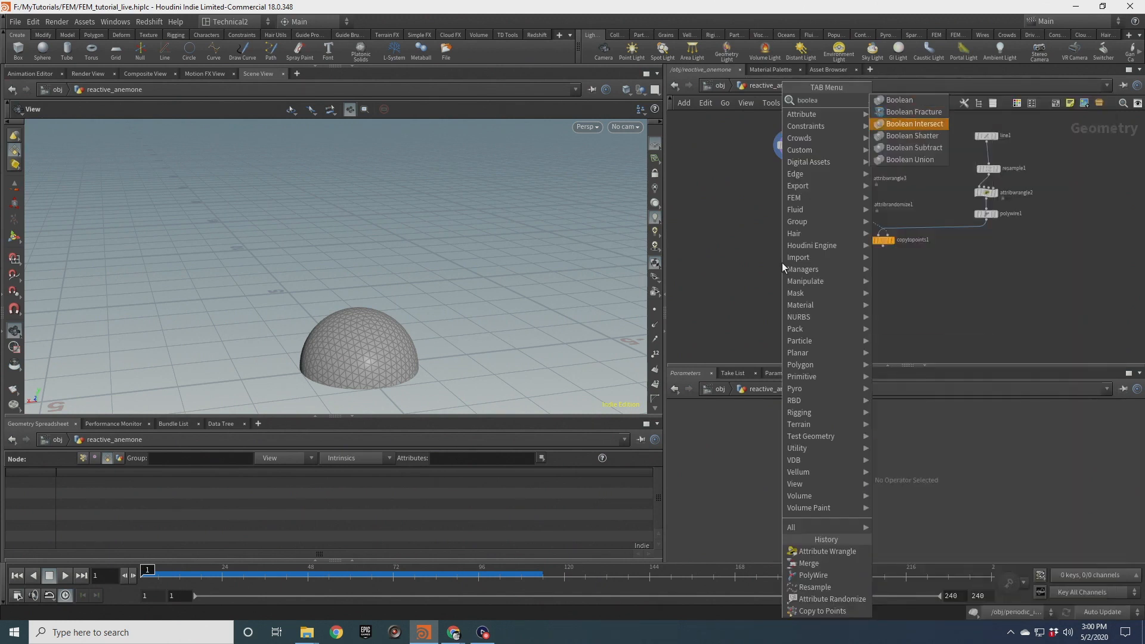
key("Return")
left_click(782, 263)
left_click_drag(791, 265, 805, 274)
left_click_drag(789, 157, 937, 220)
scroll(809, 281, "up", 3)
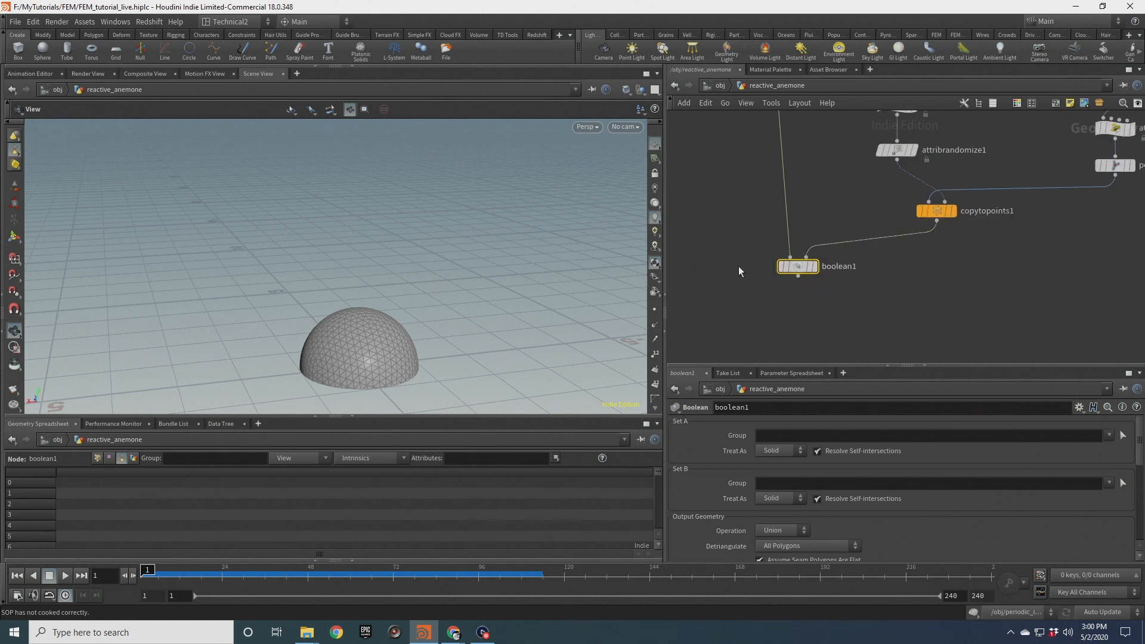
left_click(815, 268)
left_click_drag(799, 270, 787, 280)
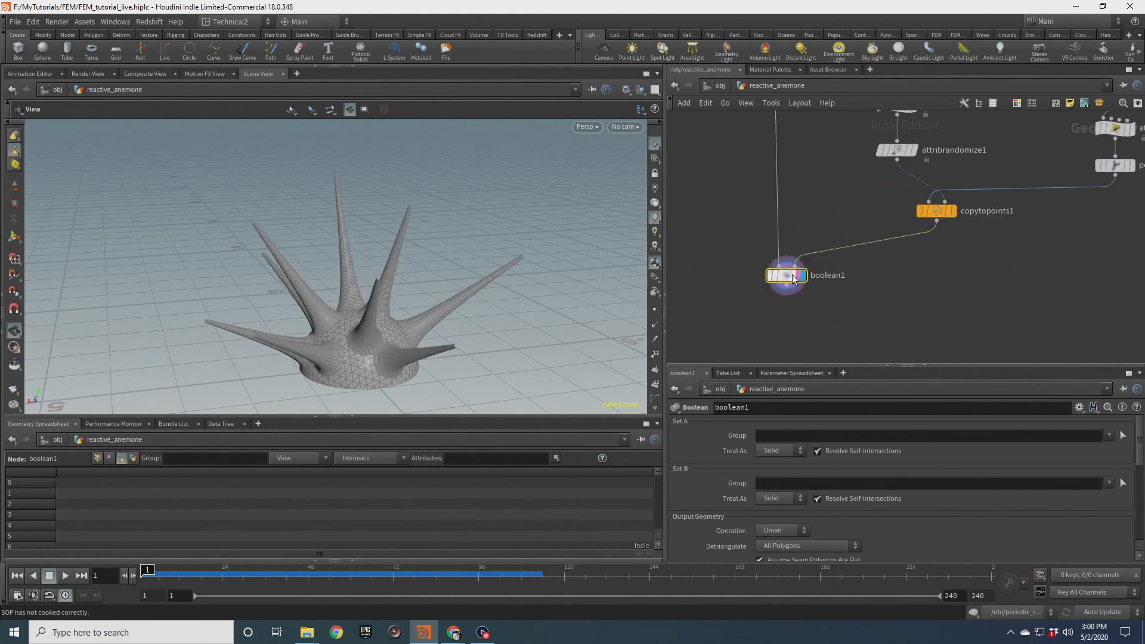
Switch the viewport to smooth shading and inspect the unioned anemone from several angles
scroll(383, 340, "up", 10)
left_click_drag(303, 365, 335, 203)
left_click(625, 91)
left_click(679, 205)
left_click_drag(390, 256, 381, 282)
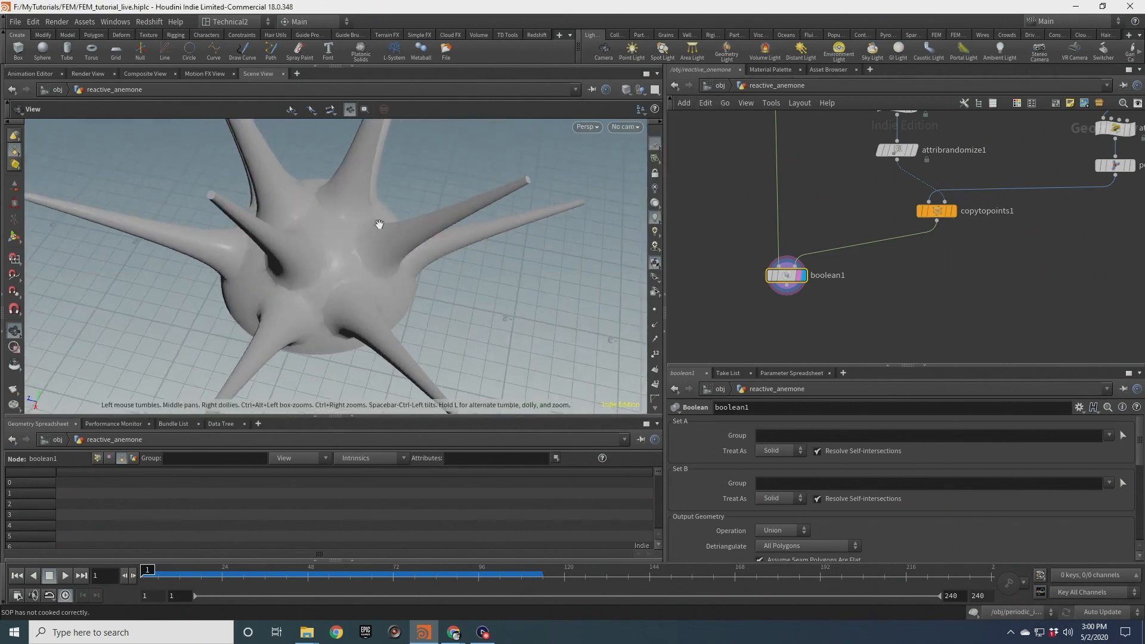
left_click_drag(333, 250, 386, 232)
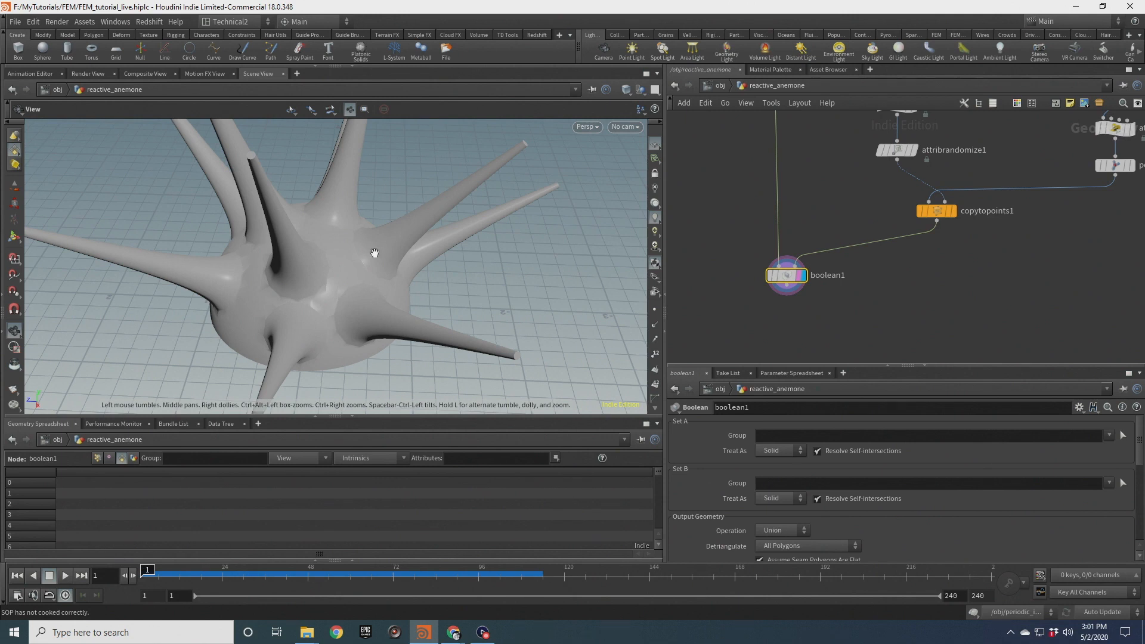
Examine the unioned anemone and the Boolean node's output group parameters
left_click_drag(373, 238, 312, 309)
middle_click_drag(895, 296, 893, 243)
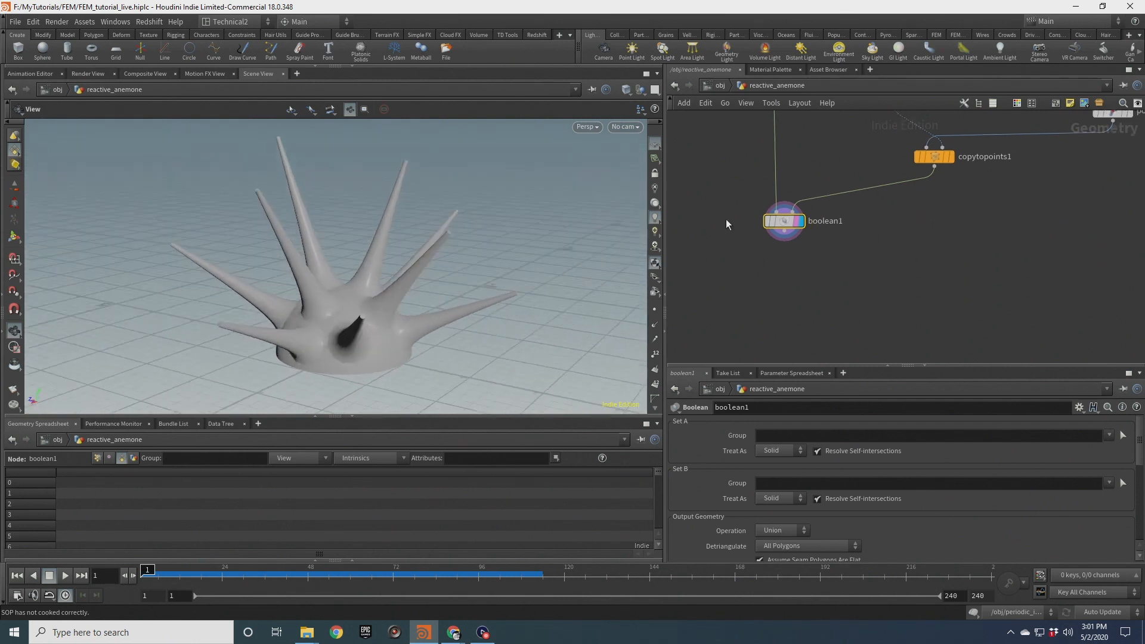
mouse_move(785, 221)
left_mouse_down()
mouse_move(788, 293)
mouse_move(797, 203)
left_mouse_up()
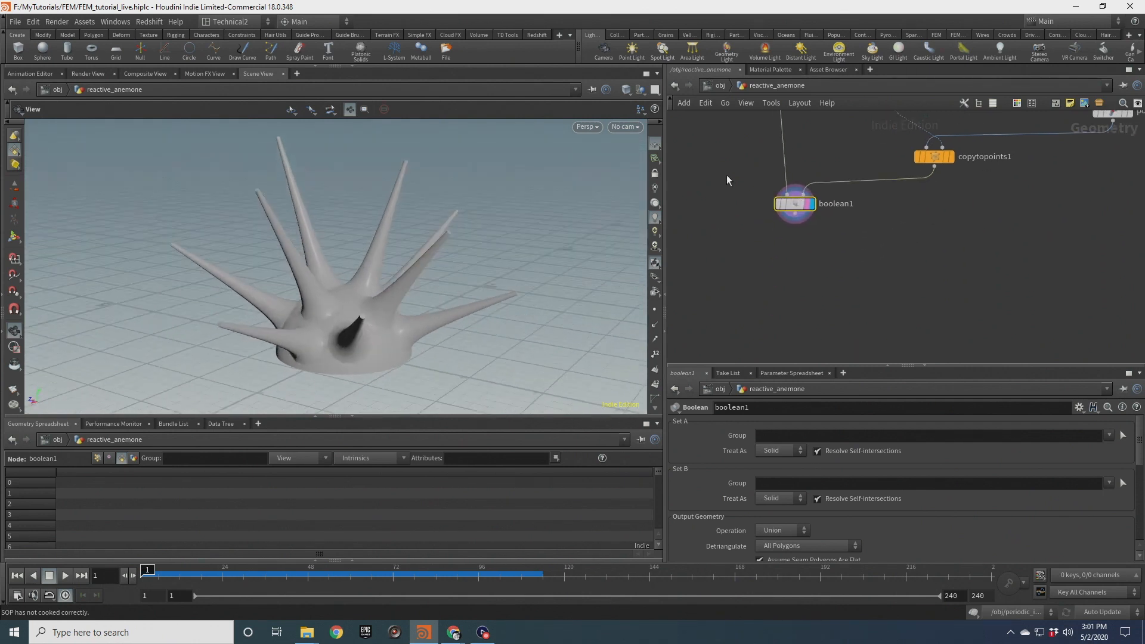
scroll(885, 507, "down", 8)
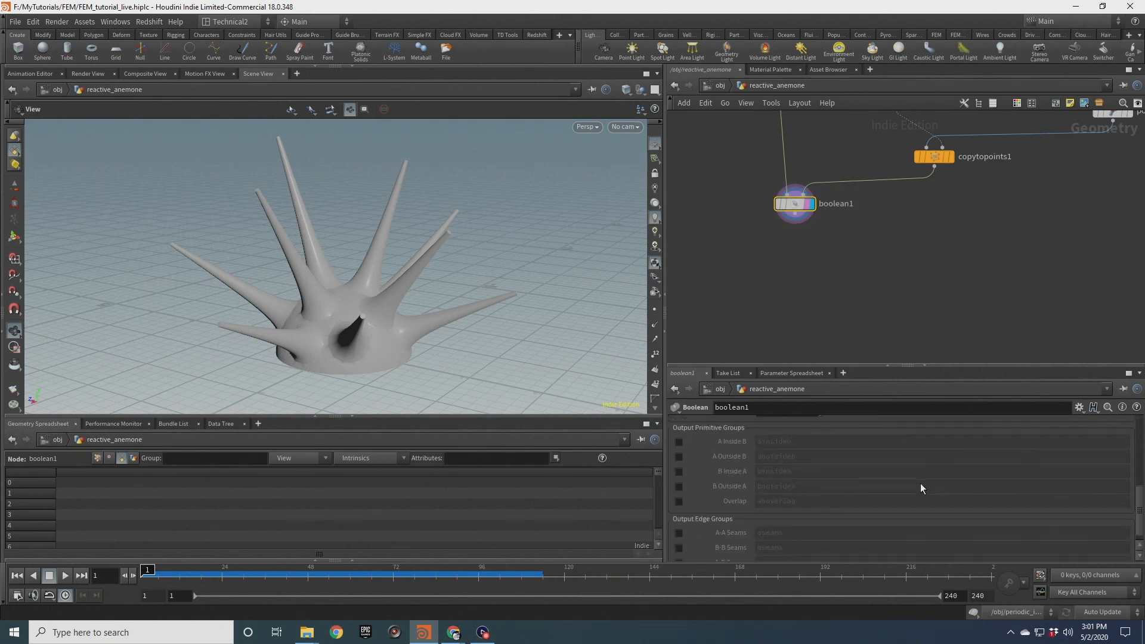
scroll(351, 283, "up", 5)
left_click_drag(351, 285, 235, 235)
mouse_move(317, 303)
left_mouse_down()
mouse_move(367, 321)
mouse_move(394, 304)
mouse_move(333, 361)
mouse_move(399, 322)
left_mouse_up()
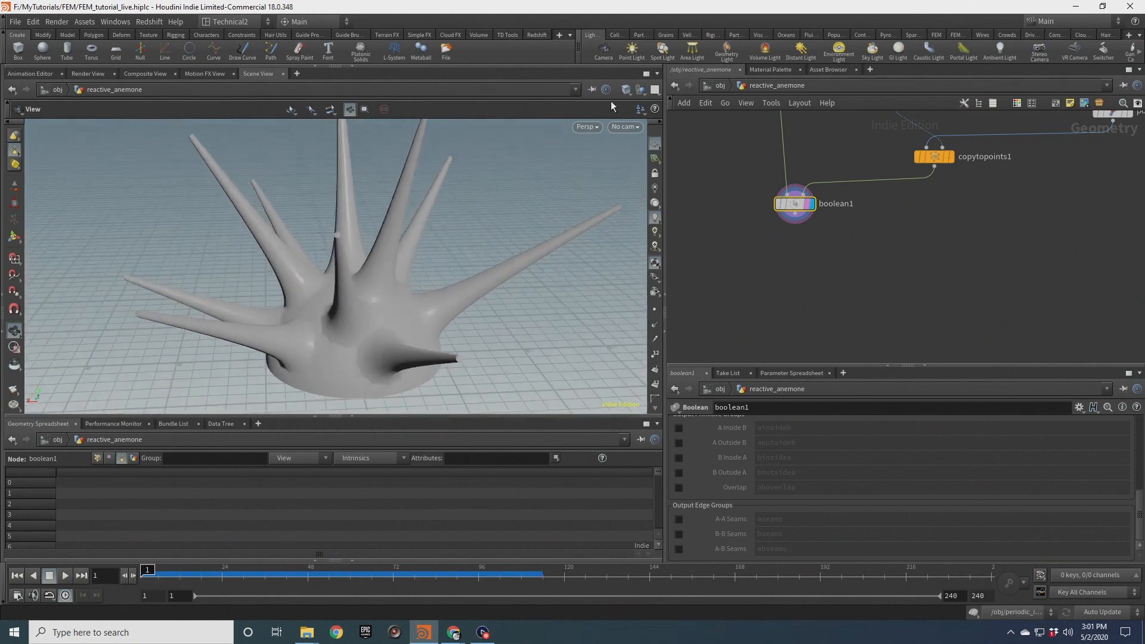
Show wireframe over the shaded model and enable the Boolean's A-A, B-B and A-B Seams edge groups
left_click(626, 89)
left_click(653, 188)
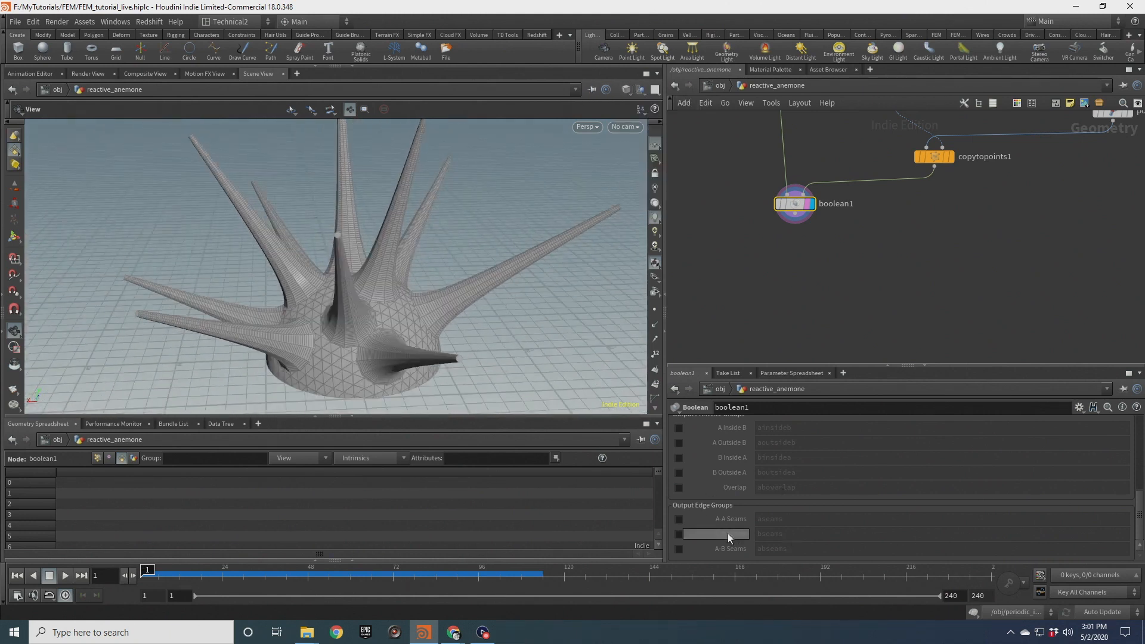
left_click(679, 548)
left_click(679, 534)
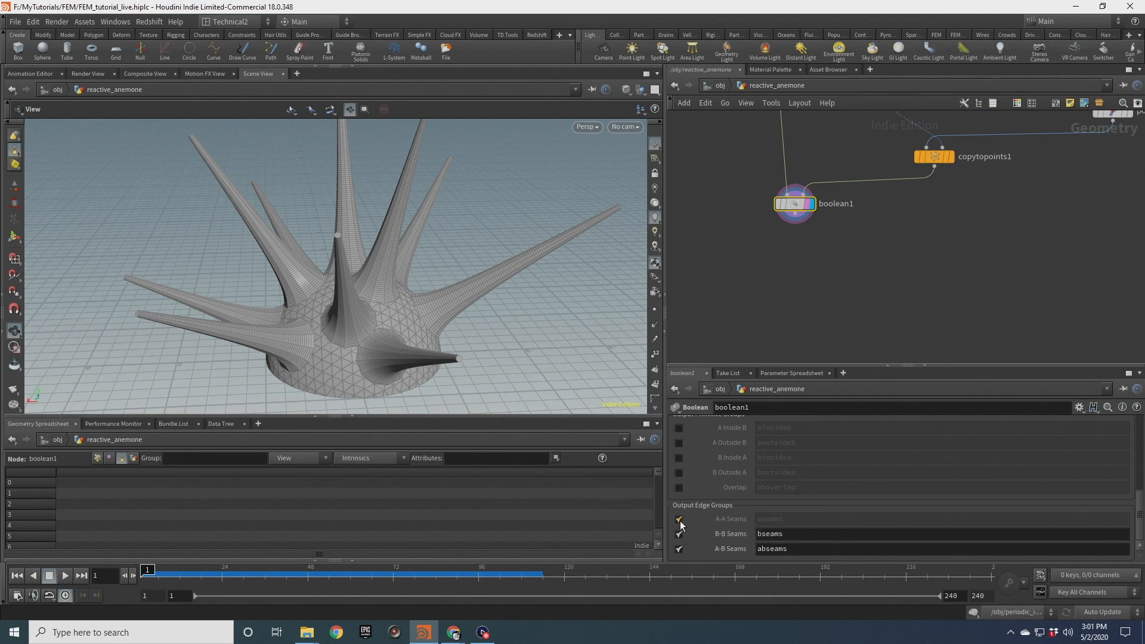
left_click(679, 519)
Rename all three Boolean seam edge groups to seams
left_click(760, 520)
key("Delete")
key("Return")
left_click(761, 534)
key("Delete")
key("Return")
left_click(762, 549)
key("Delete")
key("Delete")
key("Return")
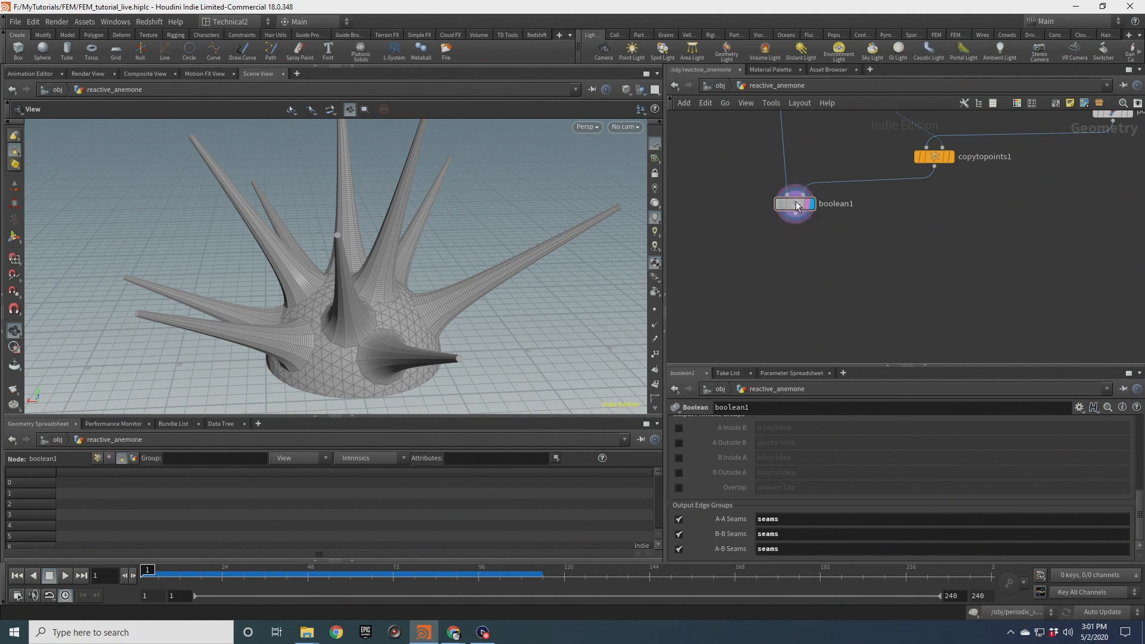
key("Tab")
type("attribpro")
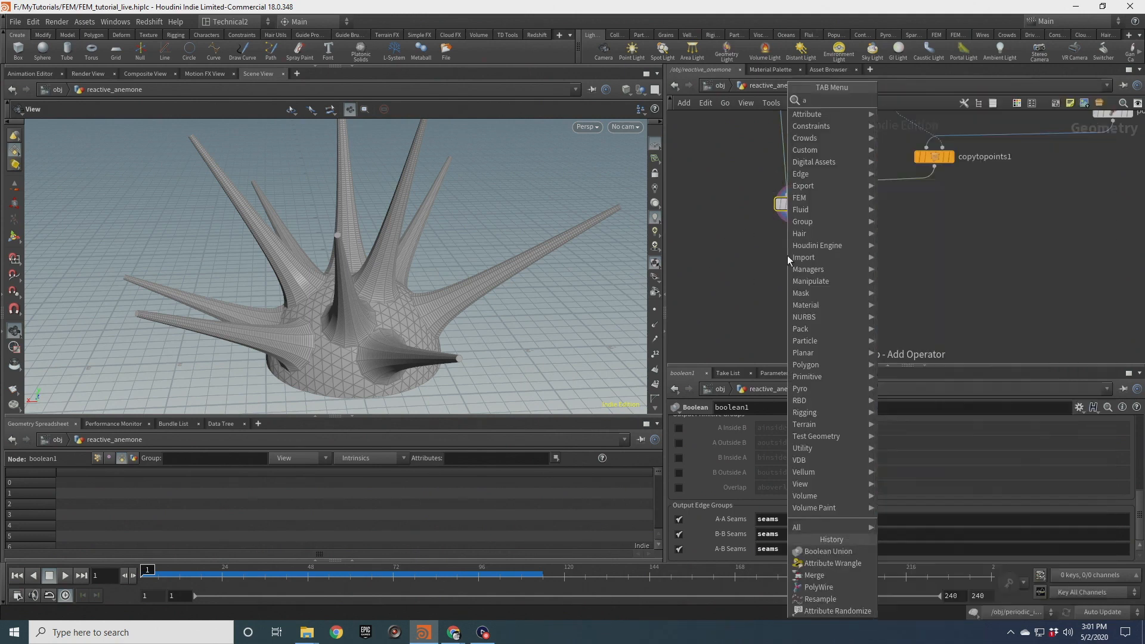
key("Return")
left_click(787, 255)
scroll(788, 255, "up", 2)
left_click(812, 255)
left_click_drag(787, 257, 799, 246)
left_click(777, 423)
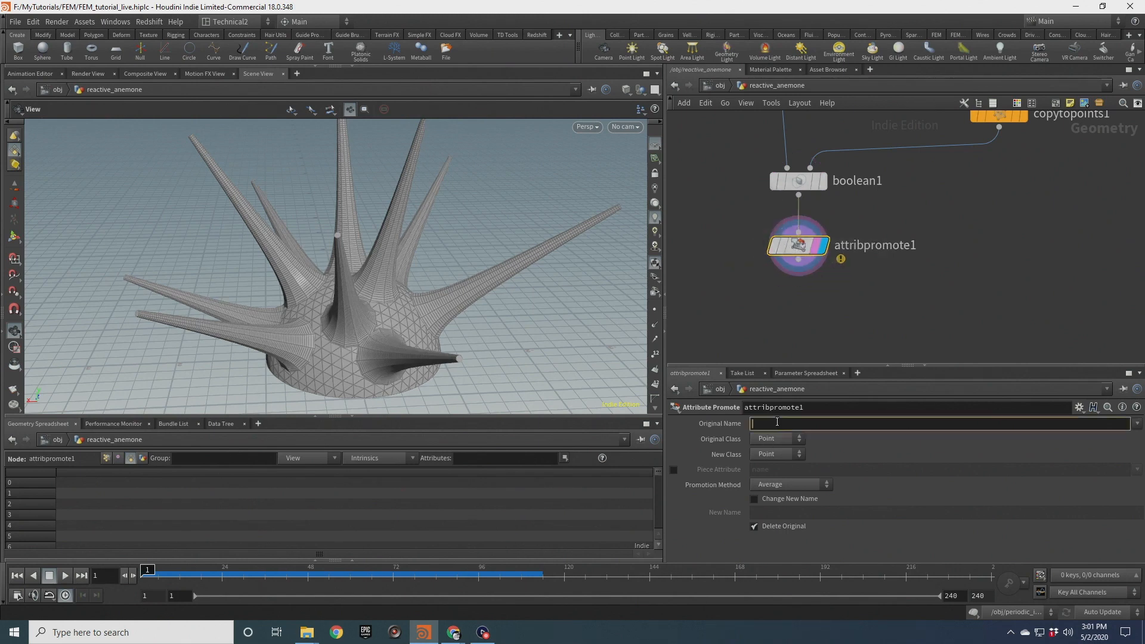
key("Delete")
Add a Group Promote node fed by boolean1 and set its Group to seams
key("Tab")
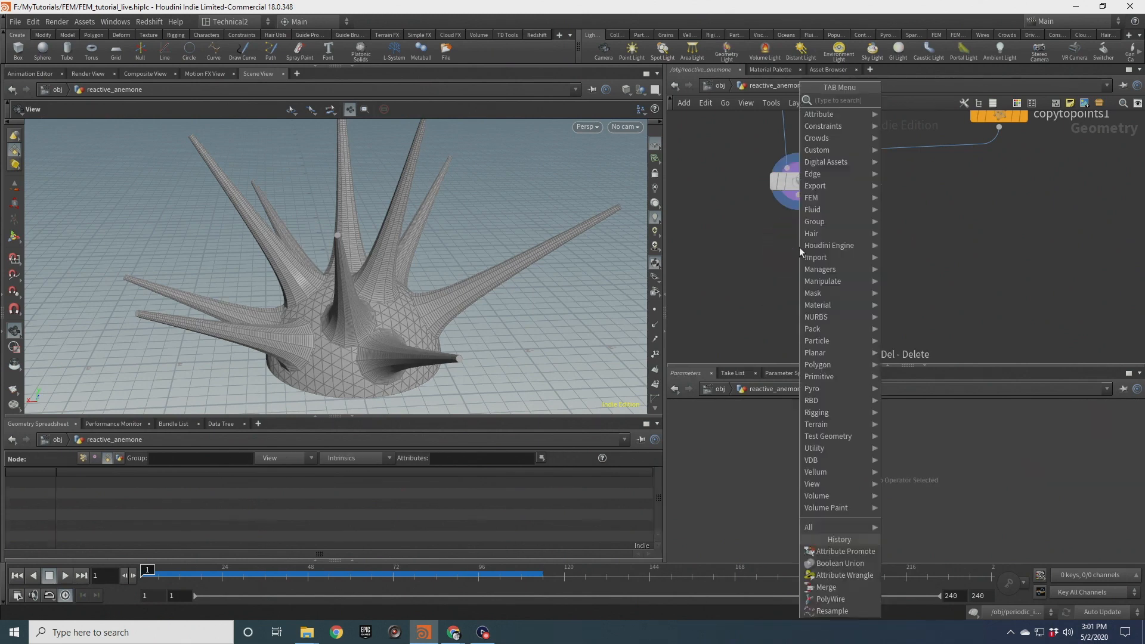
type("grouppro")
key("Return")
left_click(800, 247)
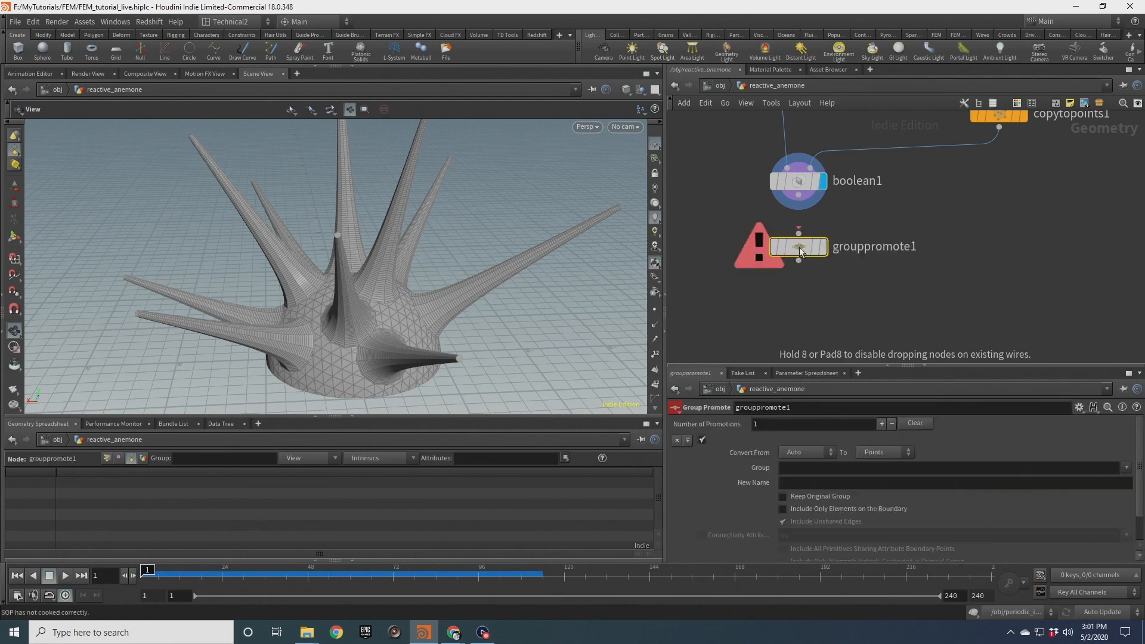
left_click_drag(798, 222, 798, 195)
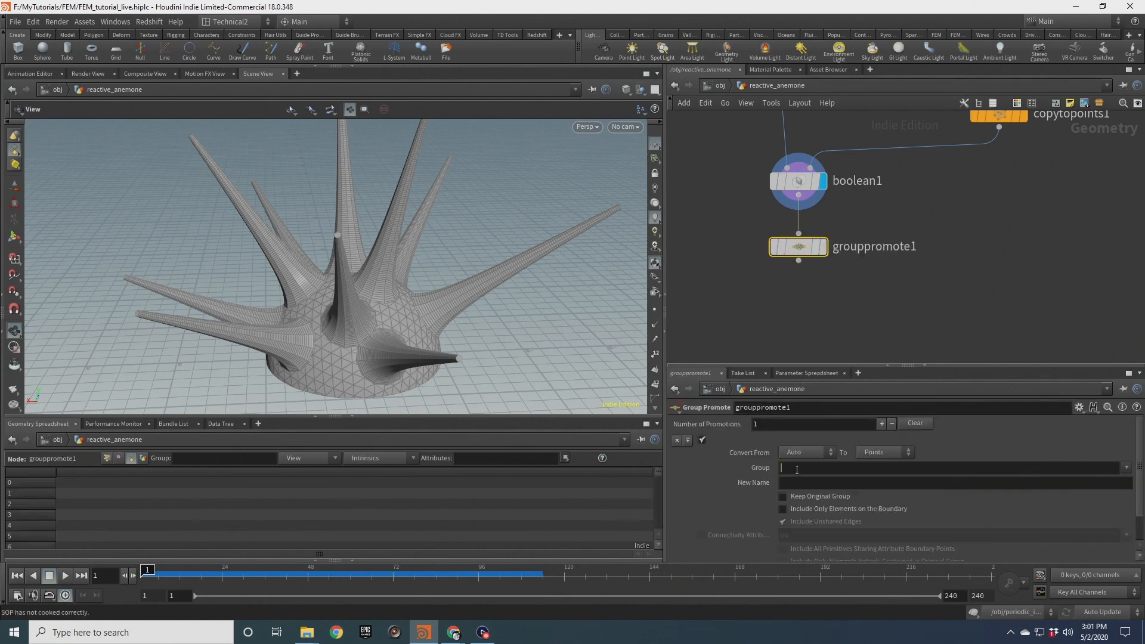
type("seams")
key("Return")
Make grouppromote1 the display node to see the promoted seam points
scroll(811, 235, "up", 1)
left_click(827, 249)
left_click(818, 249)
scroll(317, 307, "up", 3)
left_click_drag(317, 308, 401, 271)
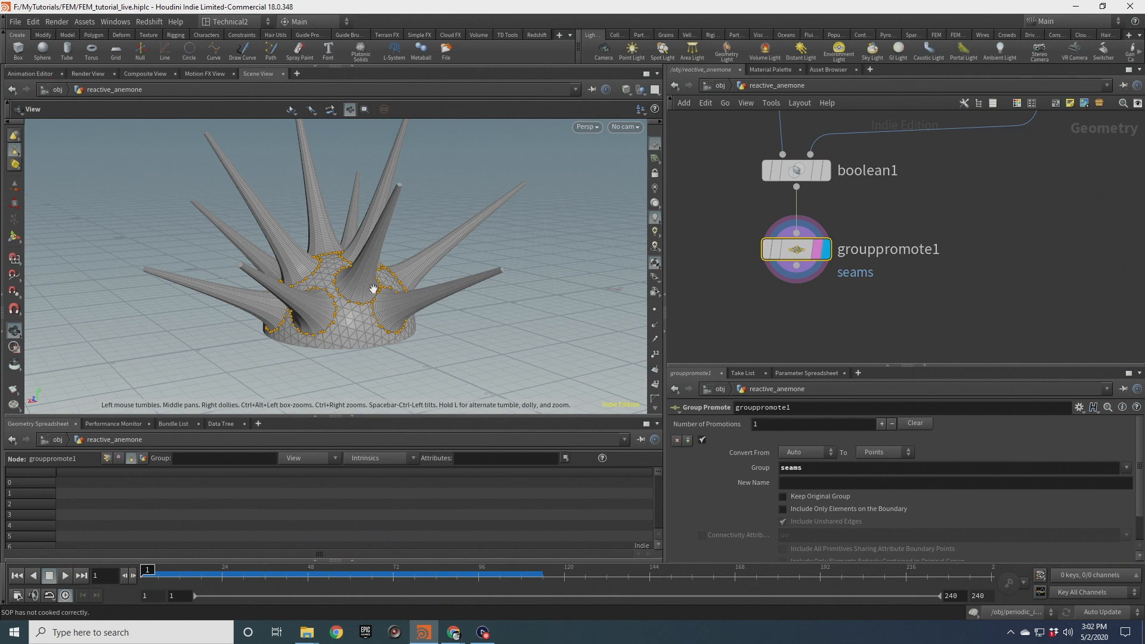
left_click_drag(380, 225, 337, 263)
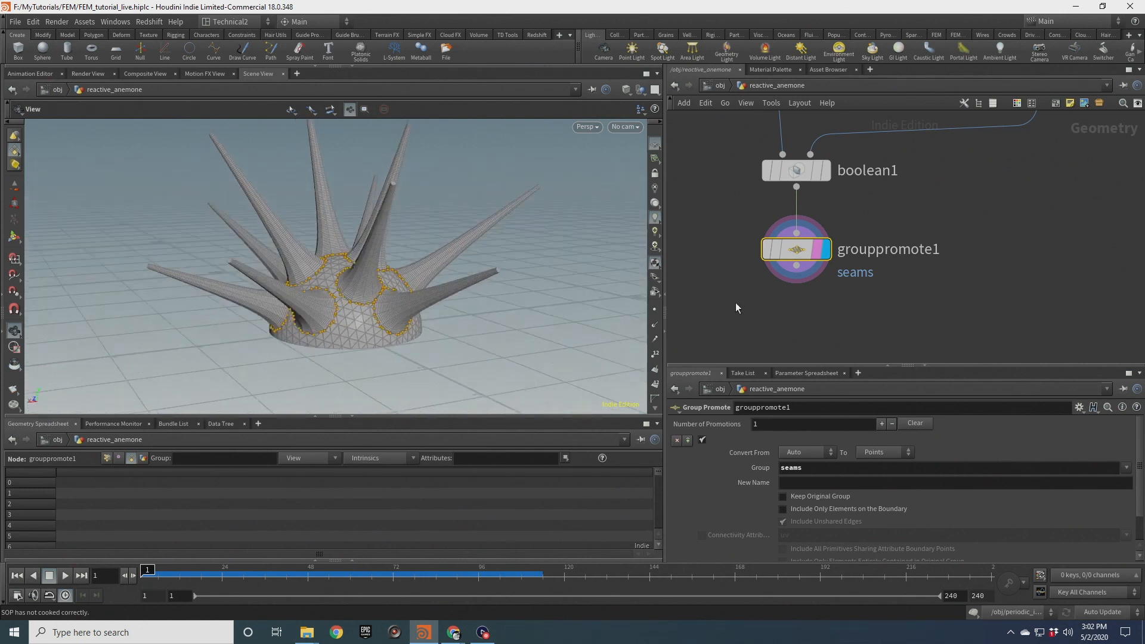
Add a Distance from Geometry node fed by grouppromote1
scroll(776, 298, "down", 2)
key("Tab")
type("dista")
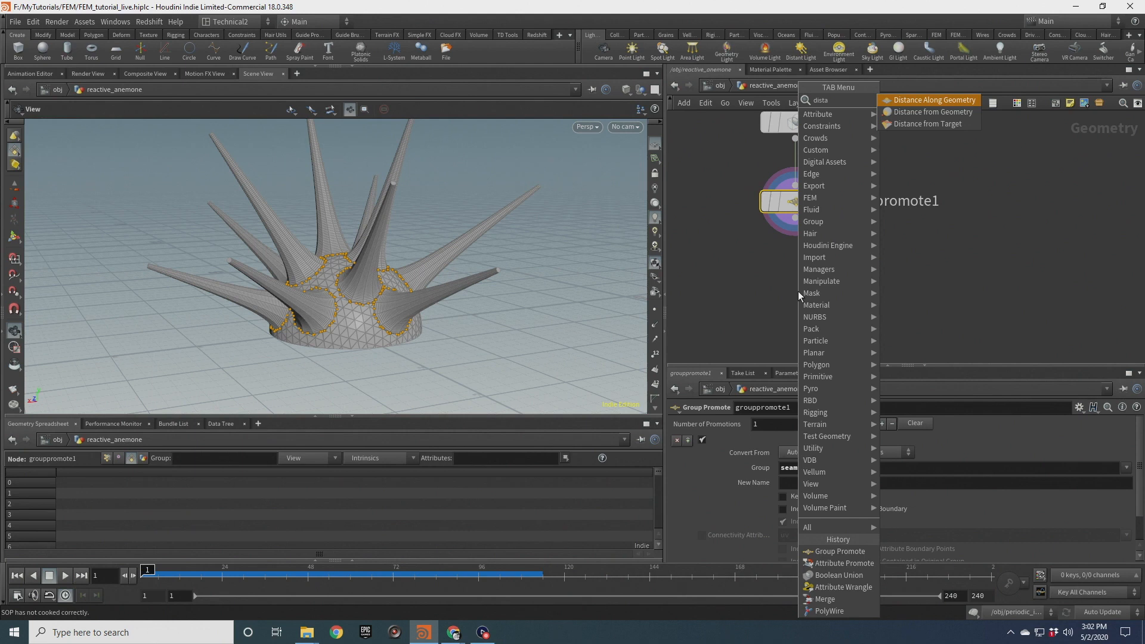
key("Down")
key("Return")
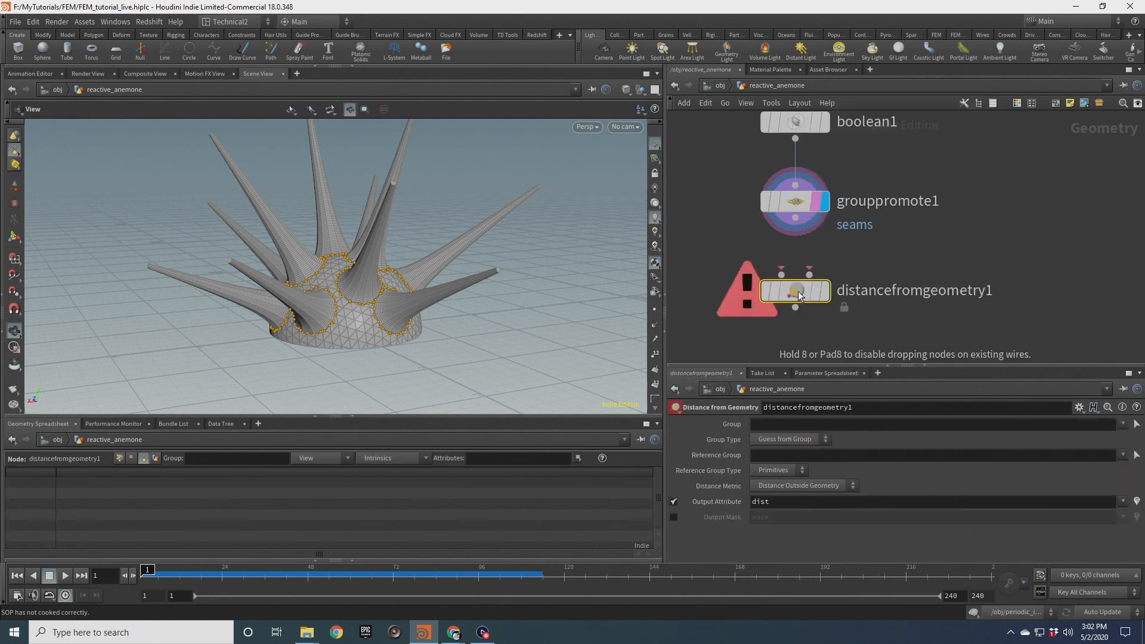
left_click(800, 296)
left_click_drag(782, 275, 795, 218)
left_click_drag(810, 285, 827, 283)
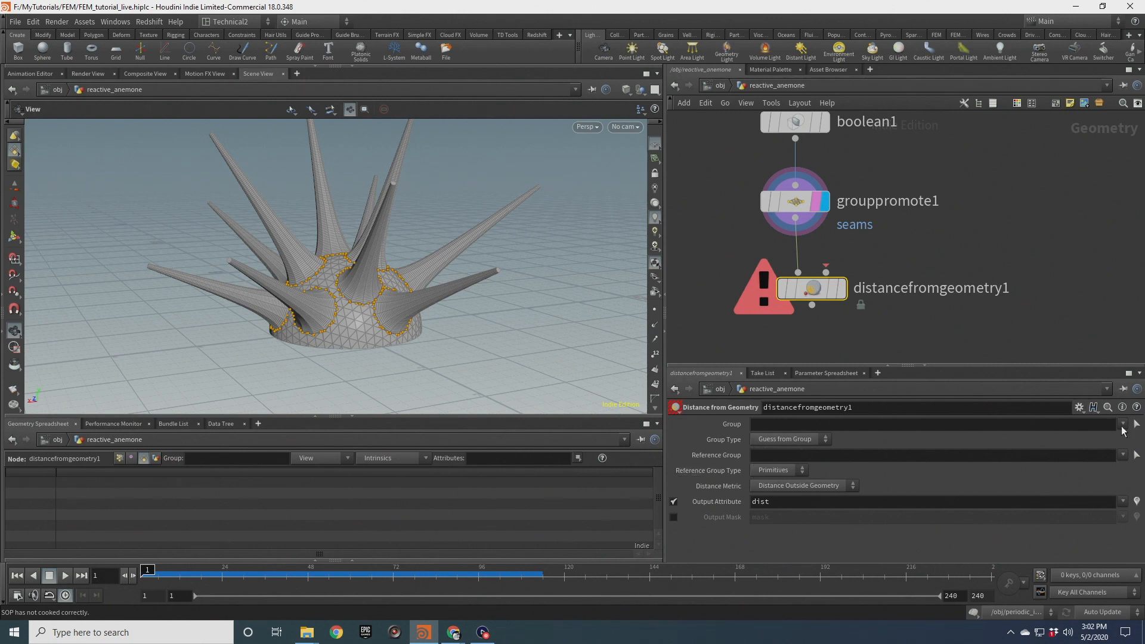
Connect grouppromote1 to both inputs of distancefromgeometry1 and set its Group to *
left_click(764, 426)
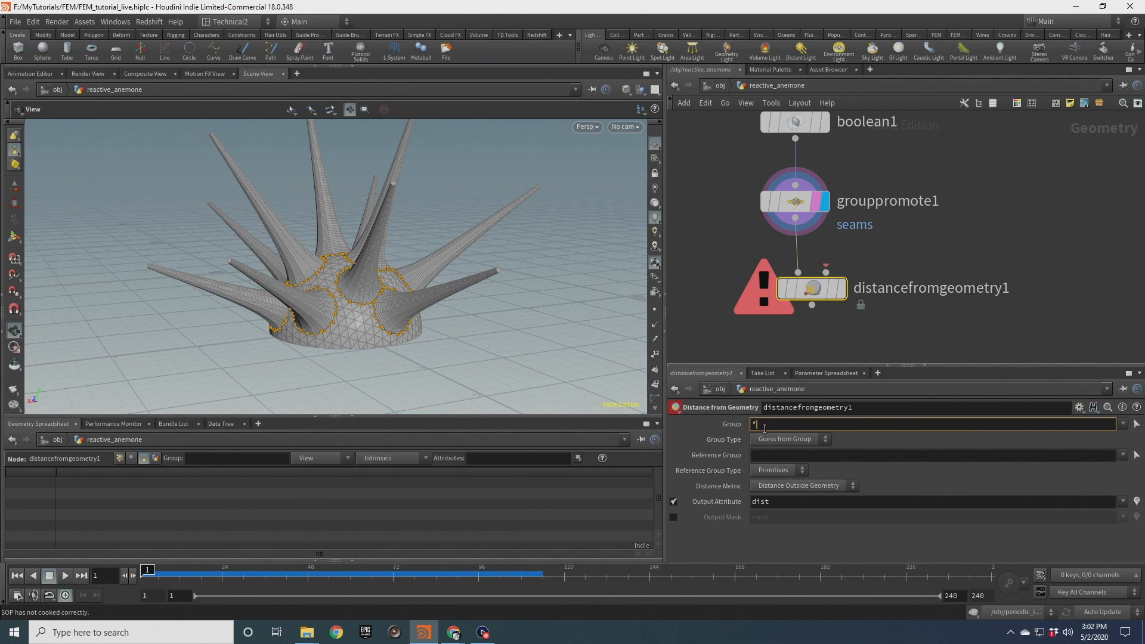
scroll(917, 157, "down", 3)
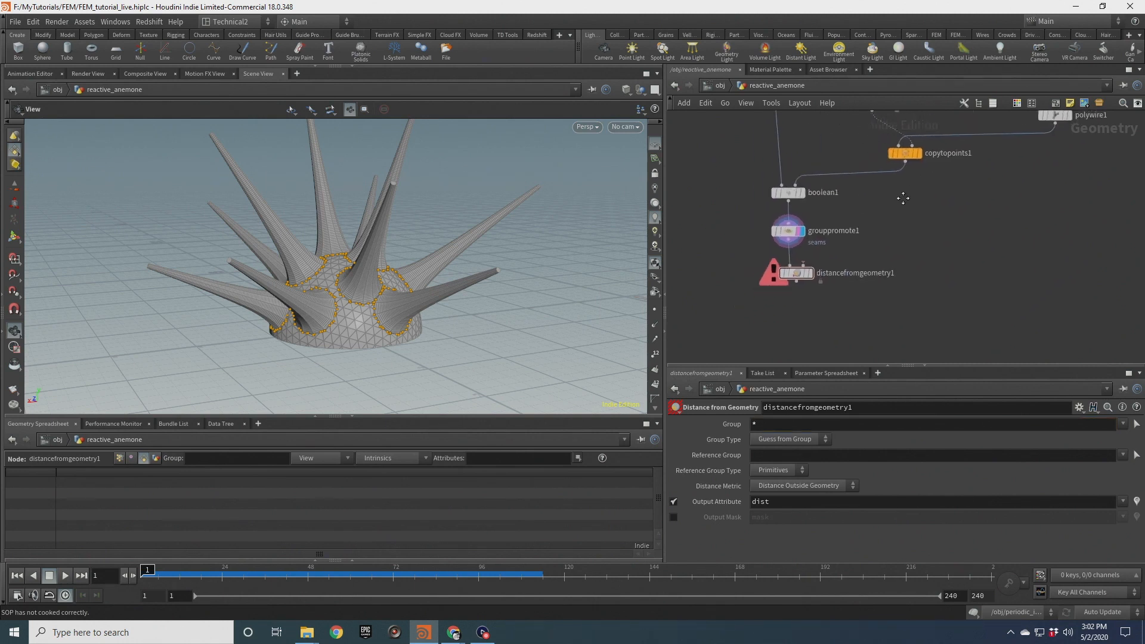
left_click_drag(795, 237, 757, 237)
left_click_drag(795, 195, 758, 196)
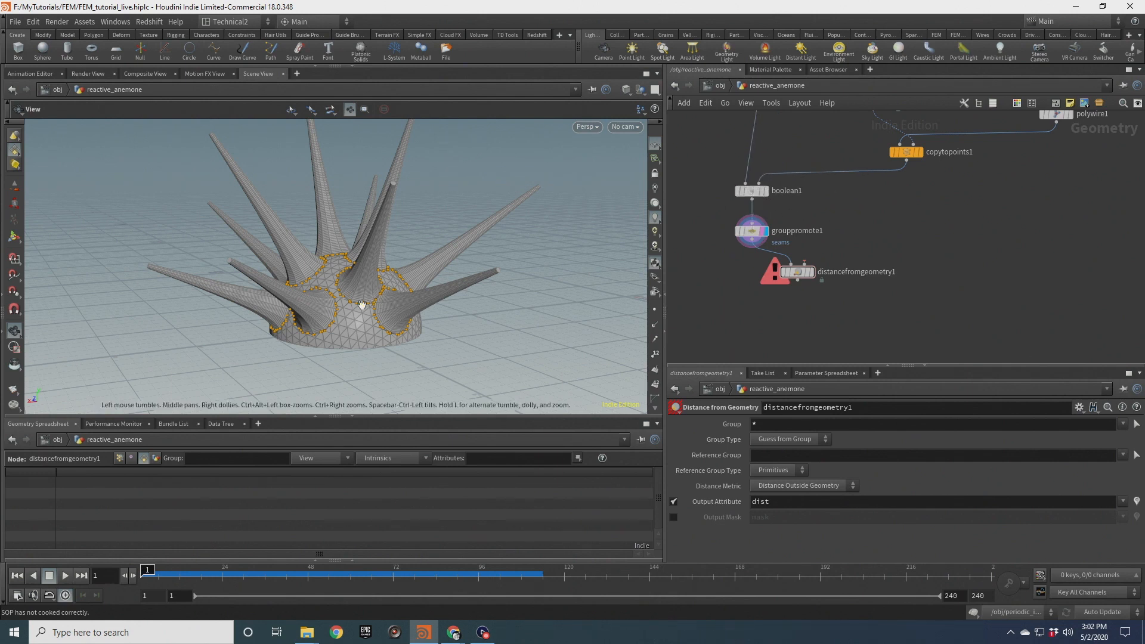
left_click_drag(749, 192, 785, 187)
left_click_drag(753, 232, 805, 264)
Set the Reference Group to seams and Reference Group Type to Points, and display distancefromgeometry1
left_click(785, 455)
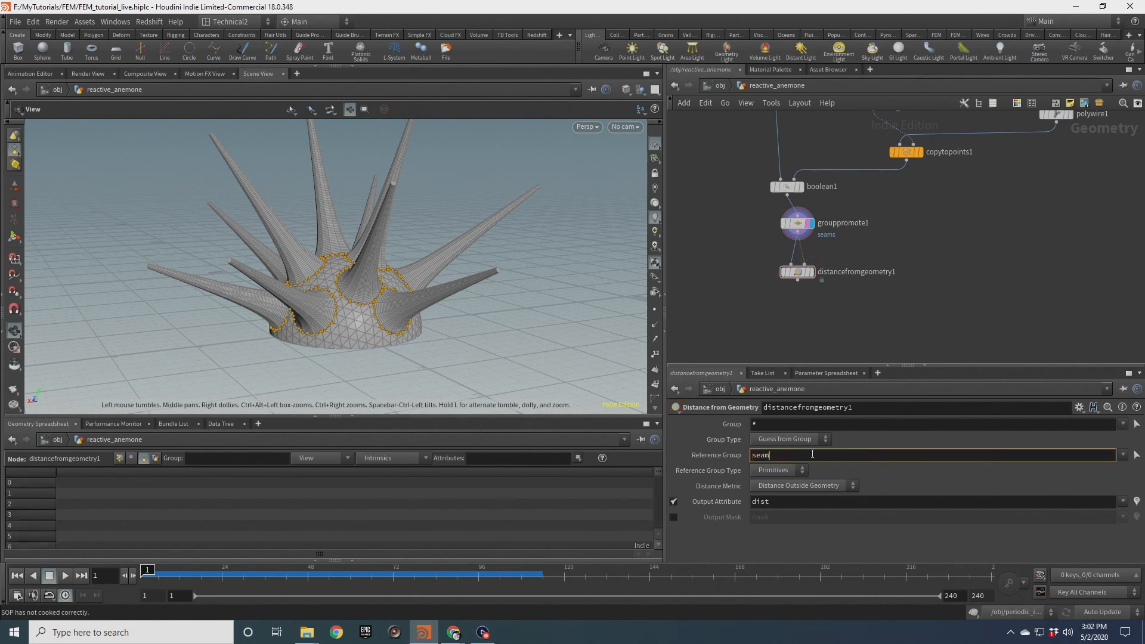
key("Return")
scroll(792, 280, "up", 3)
left_click(826, 265)
left_click(804, 269)
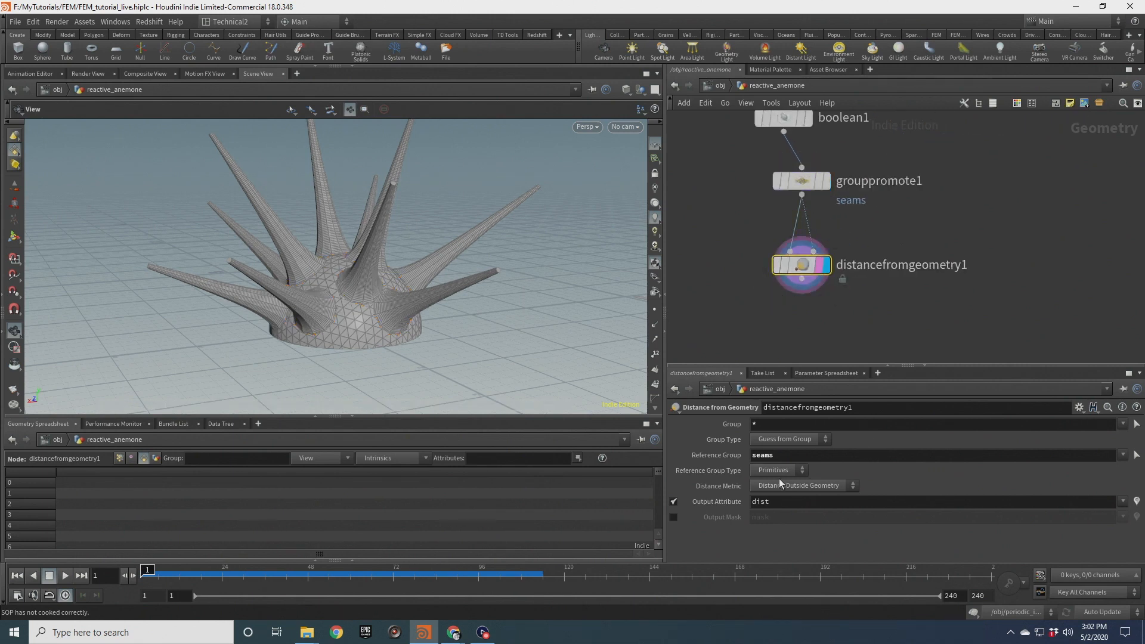
left_click(773, 493)
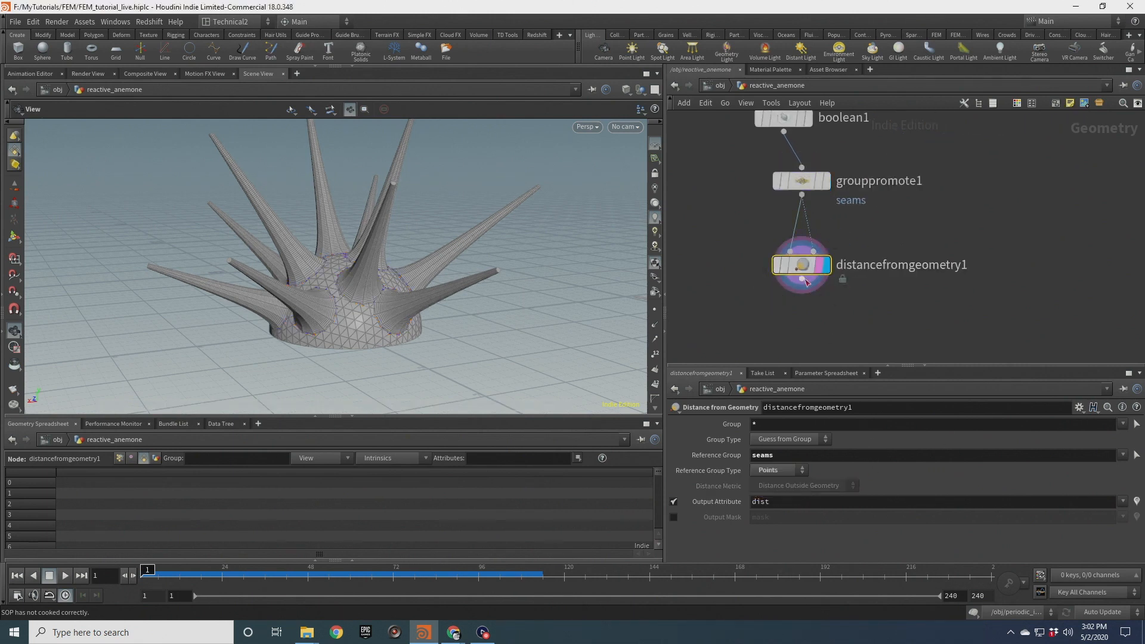
Inspect distancefromgeometry1's node info and the dist attribute colouring on the anemone
mouse_move(804, 268)
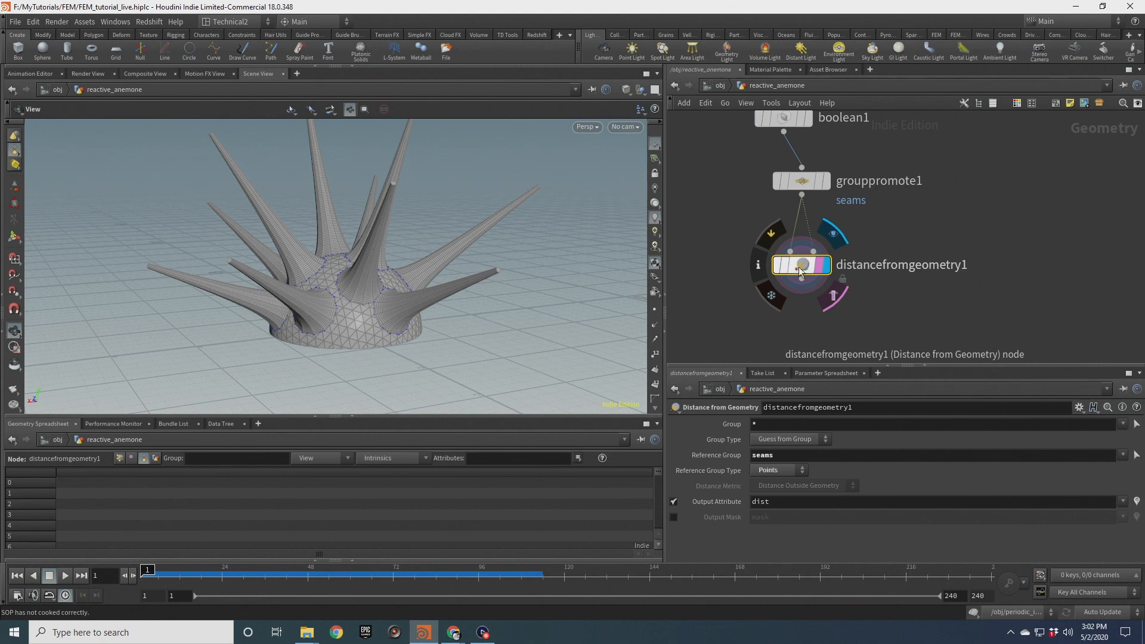
left_click(759, 265)
left_click(935, 199)
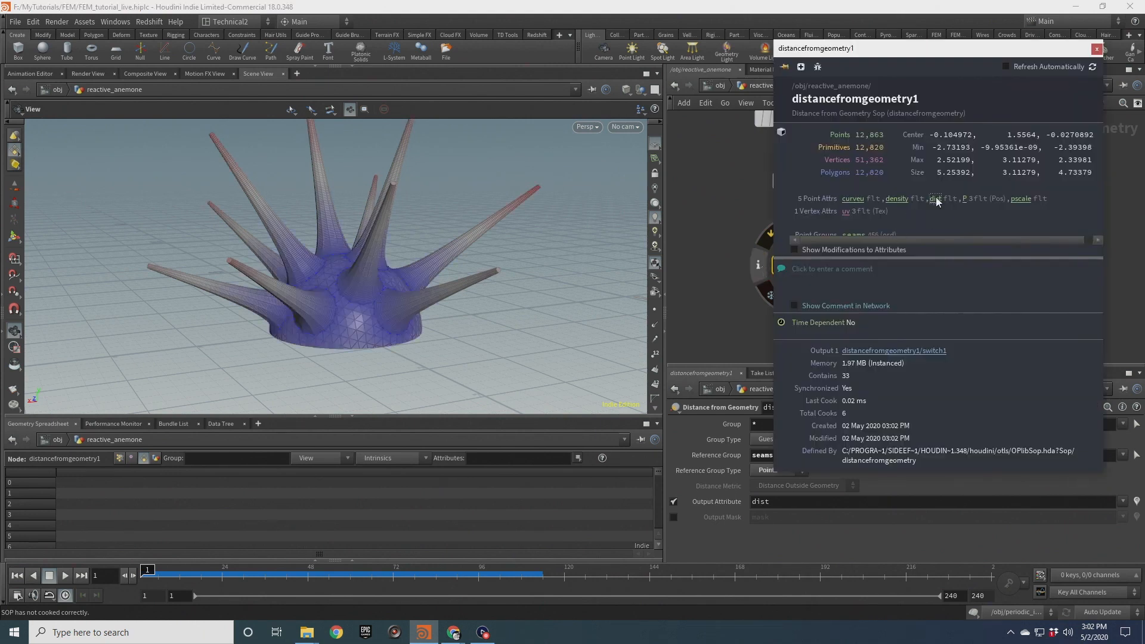
mouse_move(370, 263)
left_mouse_down()
mouse_move(353, 297)
mouse_move(370, 280)
left_mouse_up()
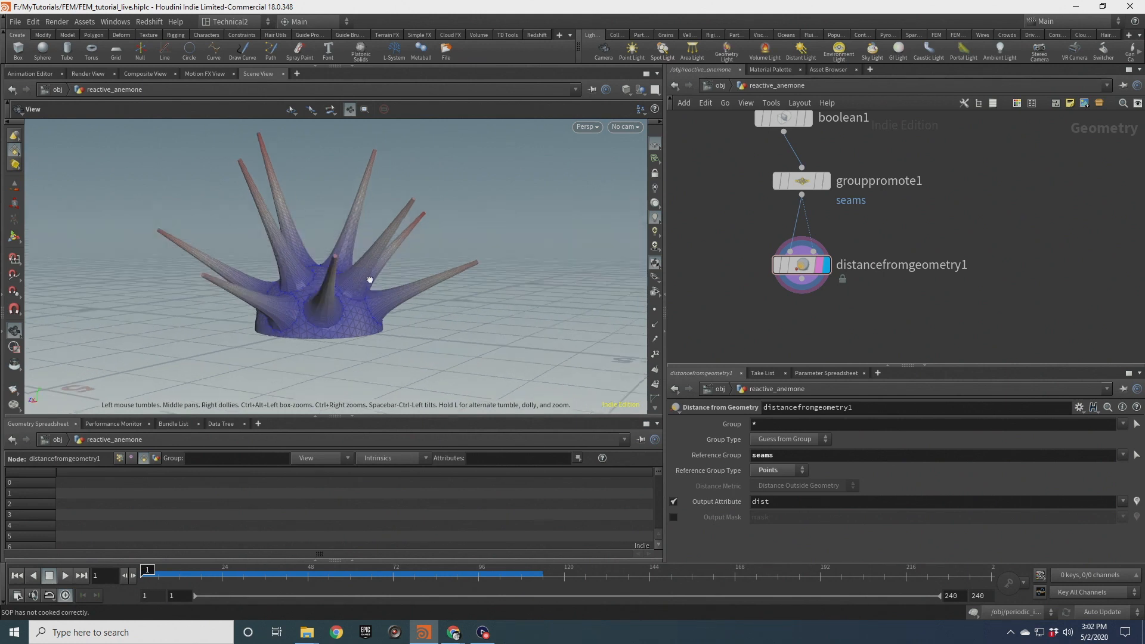
left_click_drag(390, 224, 332, 238)
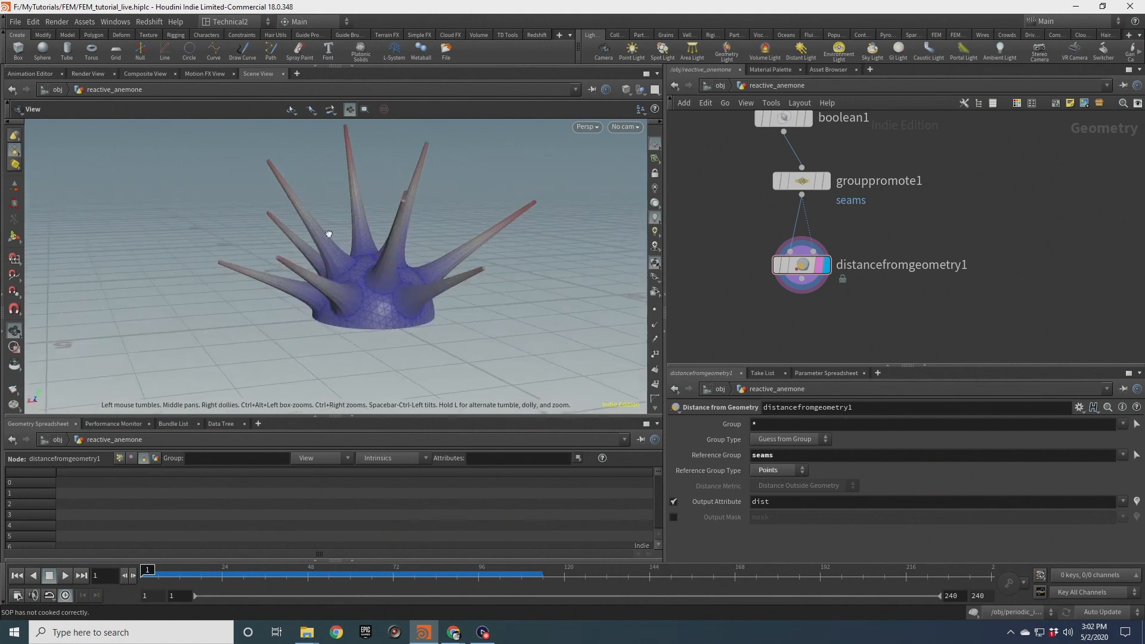
Add an Attribute Wrangle node below distancefromgeometry1 and make it the display node
left_click(804, 278)
key("Tab")
type("attribw")
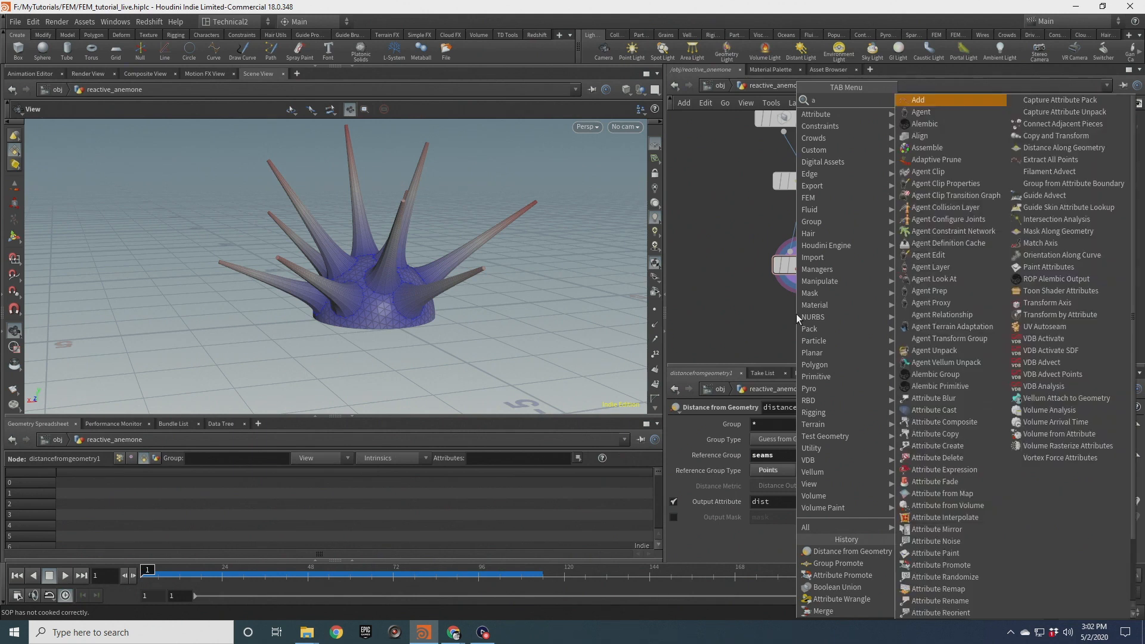
key("Return")
key("Return")
left_click(796, 317)
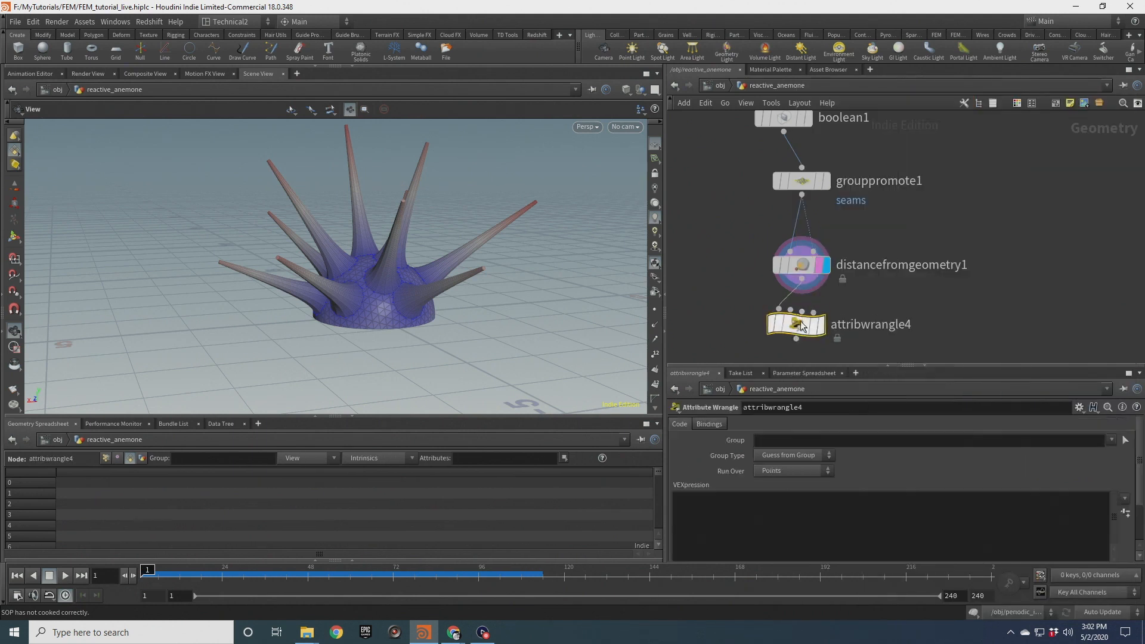
left_click(828, 322)
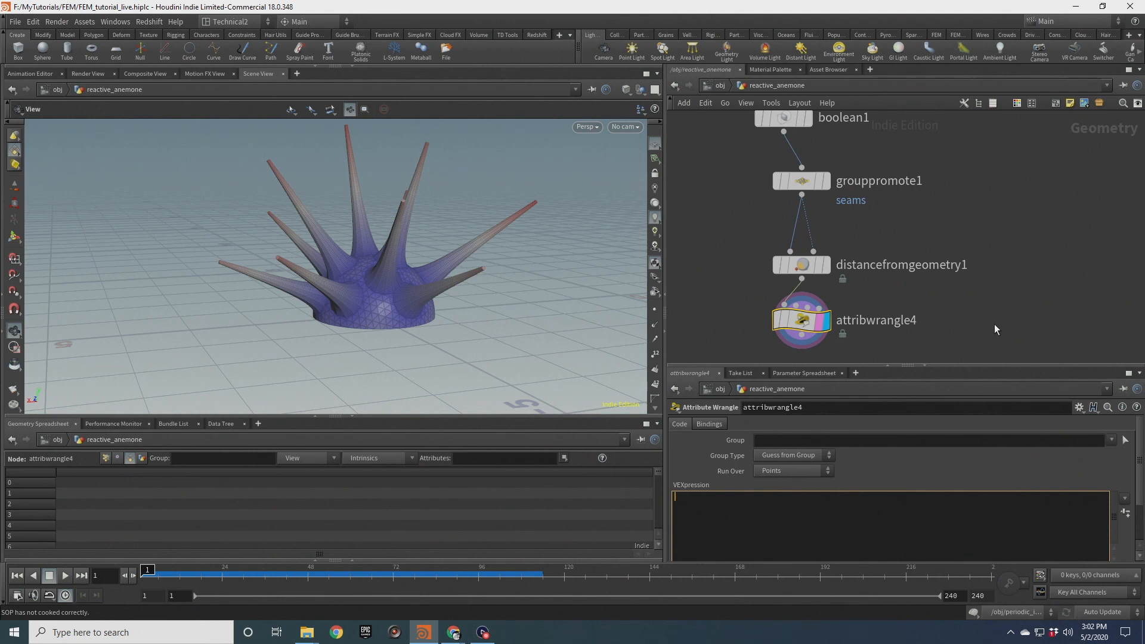
type("smooth")
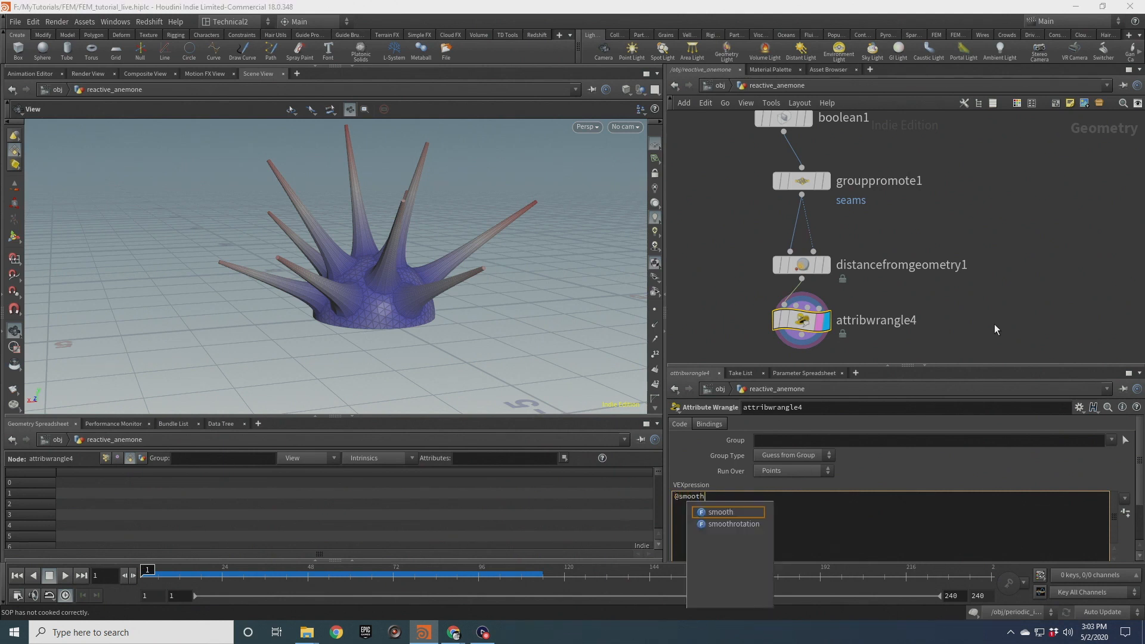
type("w = fit(@dois")
key("BackSpace")
key("BackSpace")
key("BackSpace")
type("ist, 0, 0.3, 1, 0);")
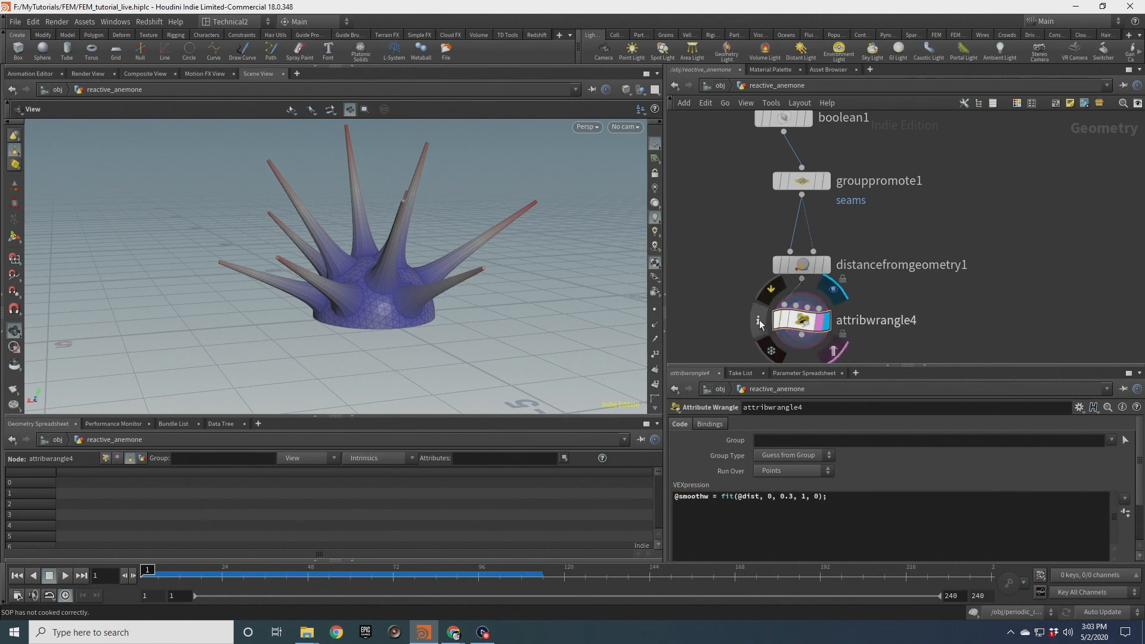
Check attribwrangle4's node info for the new smoothw attribute
left_click(758, 320)
left_click(1067, 249)
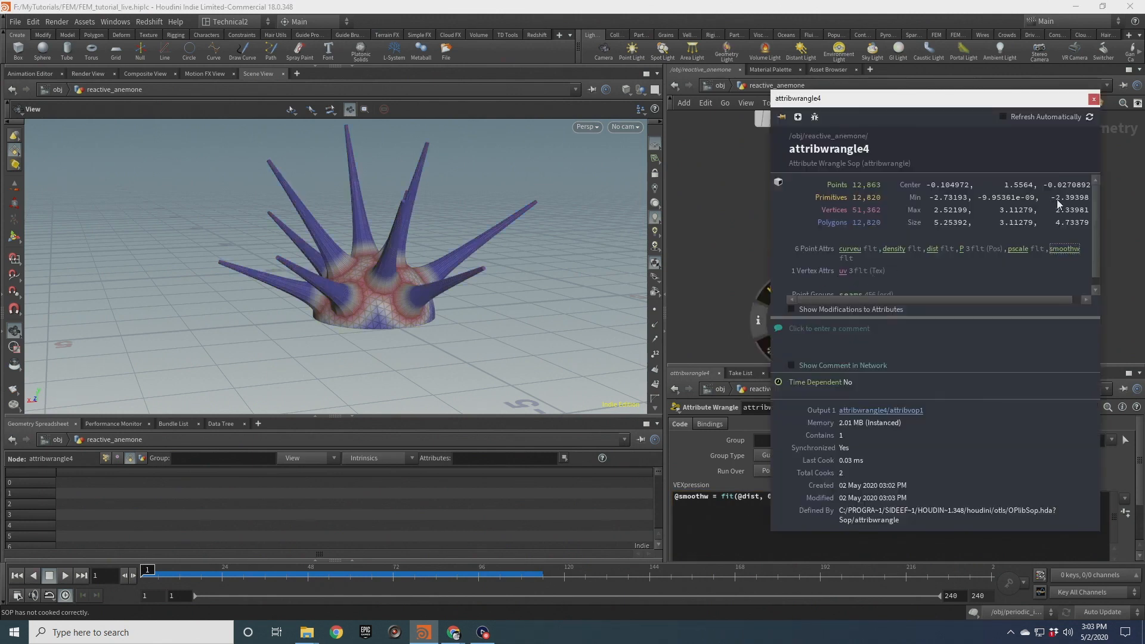
left_click(1093, 100)
left_click_drag(409, 230, 388, 314)
Change the fit range in the wrangle from 0.3 to 0.5
left_click(793, 496)
key("Delete")
type("5, 1, 0);")
left_click(1004, 301)
Add an Attribute Blur node below attribwrangle4
right_click_drag(462, 307, 361, 321)
left_click_drag(362, 320, 304, 289)
middle_click_drag(712, 304, 732, 248)
key("Tab")
type("a")
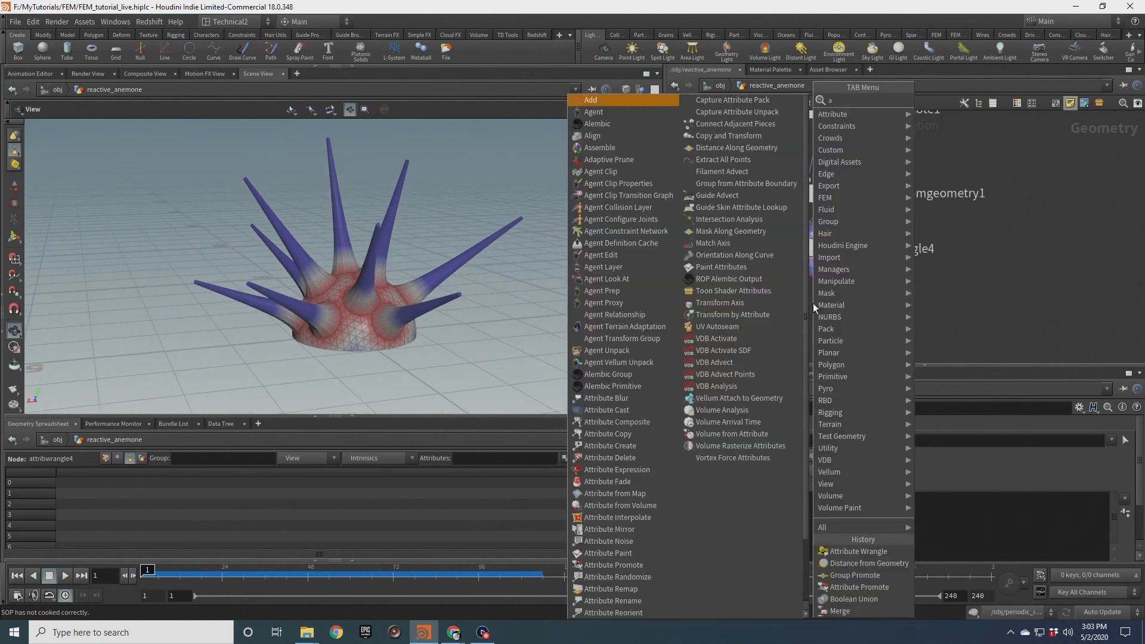
type("t blu")
key("Return")
left_click(813, 303)
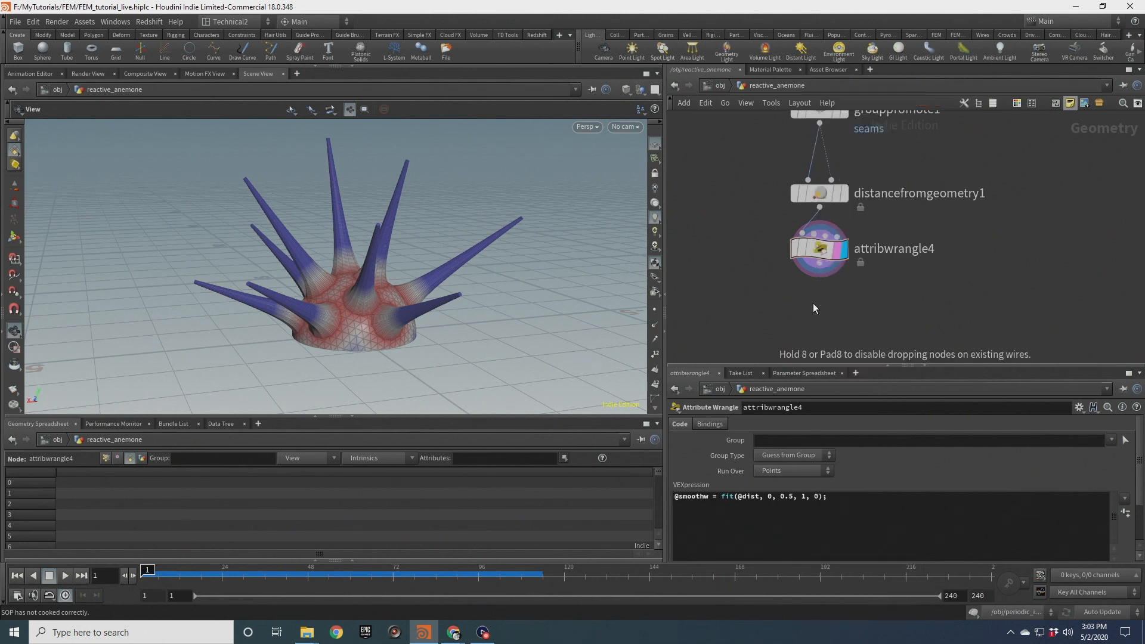
Connect the Attribute Blur under attribwrangle4 and set its weight attribute to smoothw
left_click_drag(820, 263, 803, 291)
left_click_drag(811, 306, 826, 307)
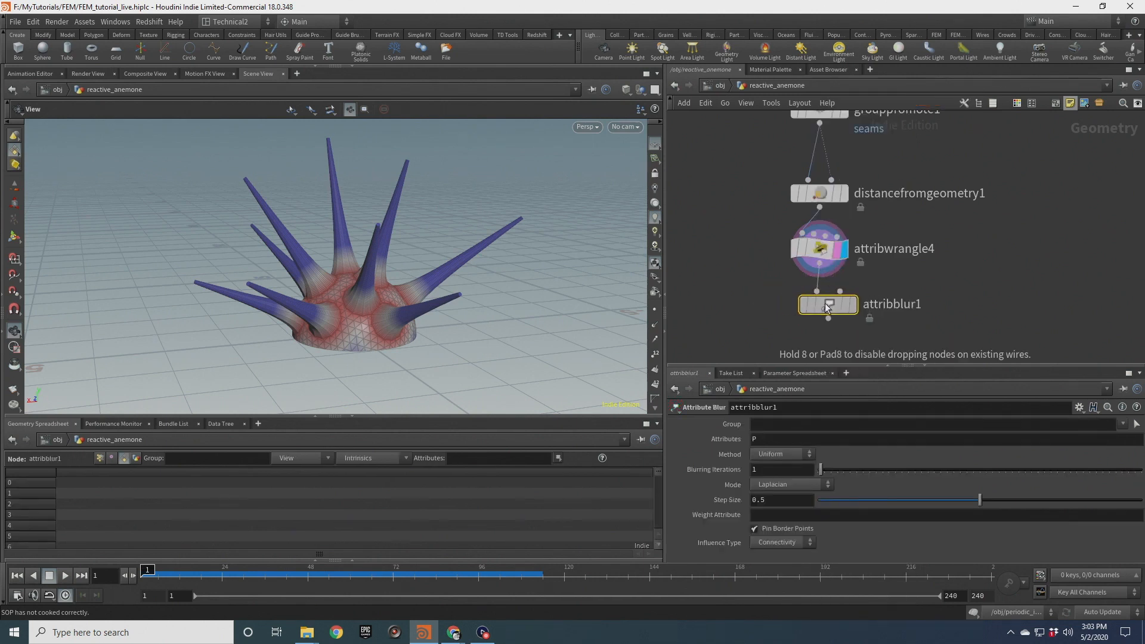
left_click(774, 516)
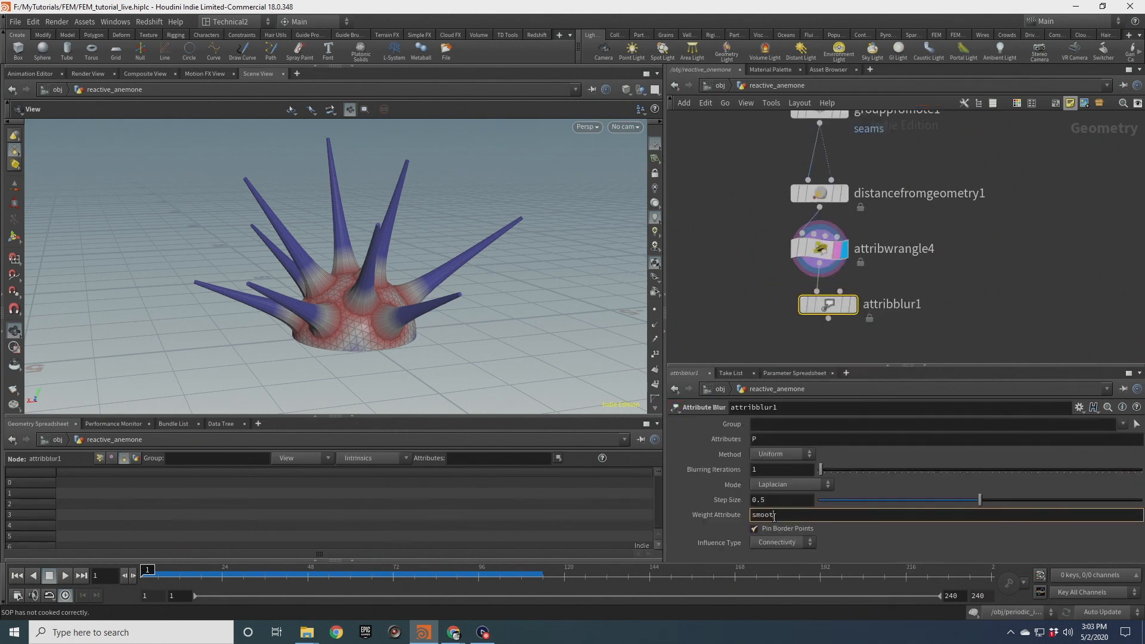
type("smoothw")
key("Return")
Display attribblur1 and set its step size to 1
scroll(779, 281, "up", 2)
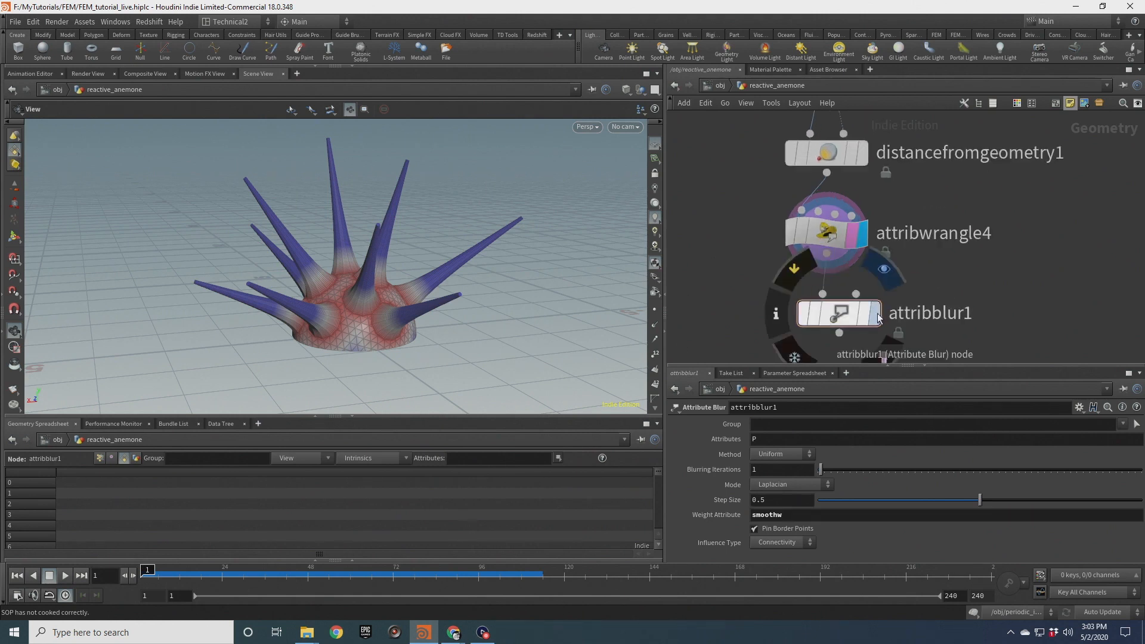
left_click(871, 314)
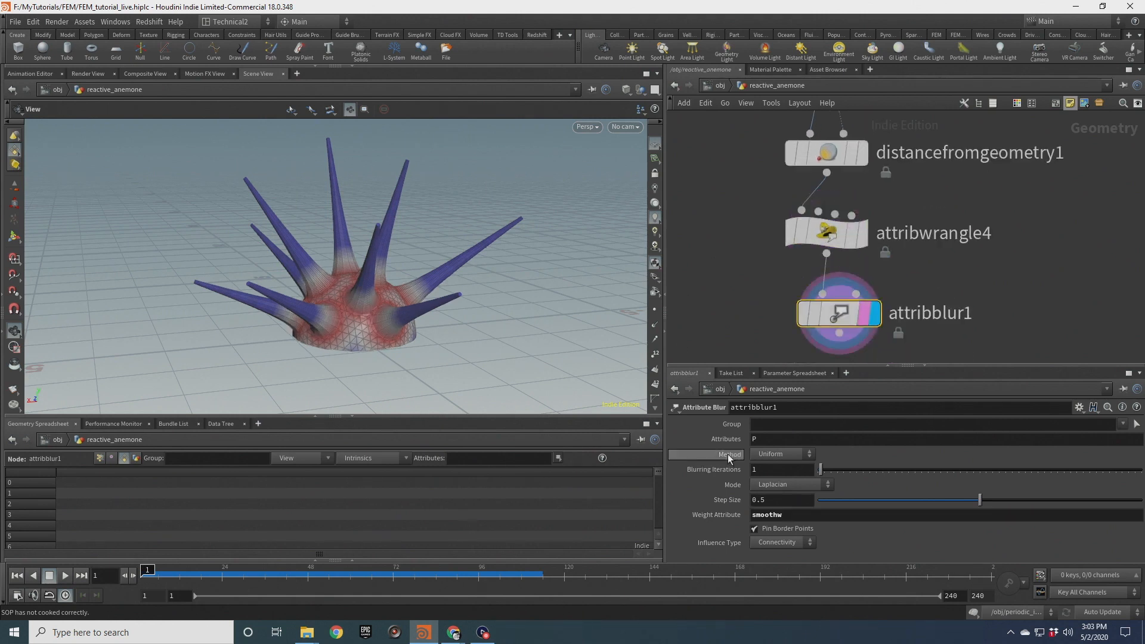
double_click(769, 502)
type("1")
key("shift+Tab")
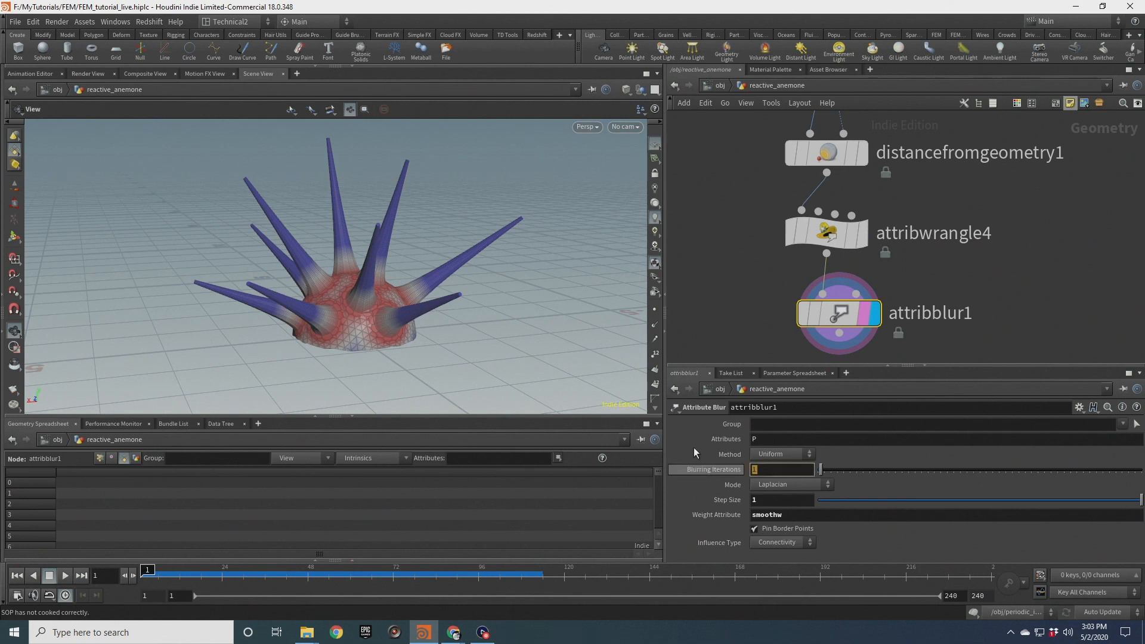
Set the blurring iterations to 6
type("16")
key("Return")
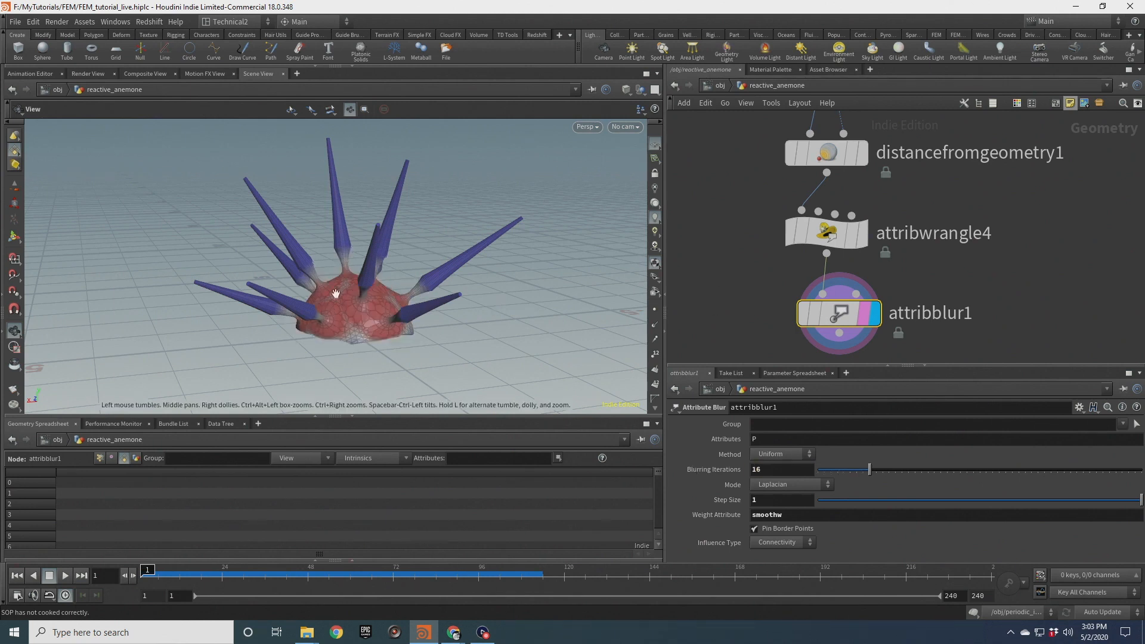
scroll(358, 295, "up", 5)
type("4")
key("Return")
left_click(758, 468)
type("6")
key("Return")
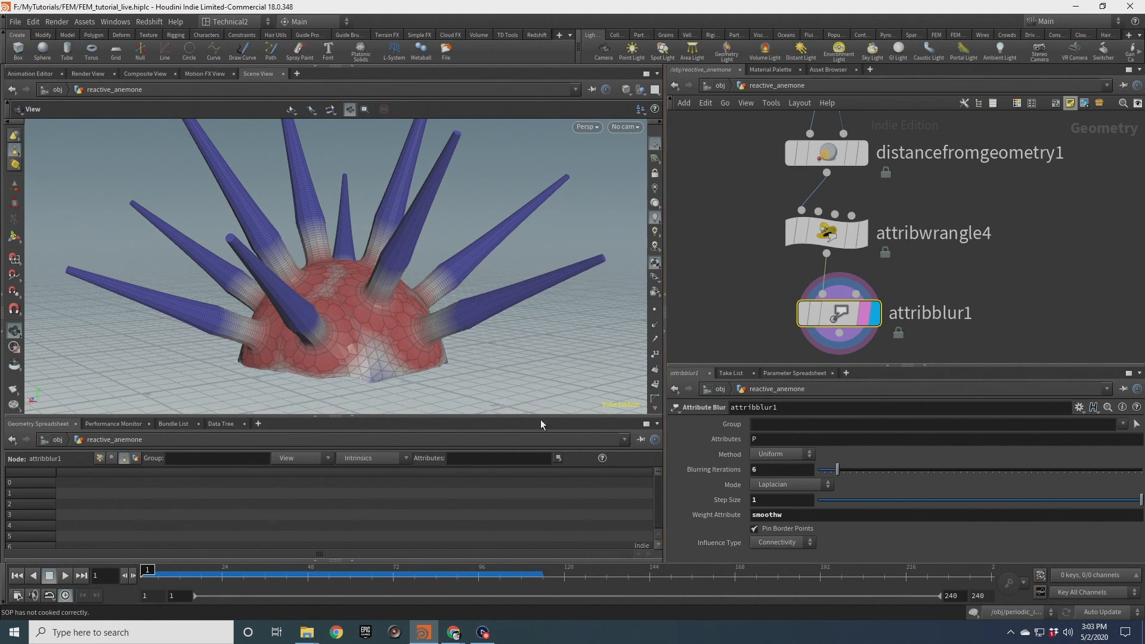
Change the wrangle's fit range upper bound to 1.0
left_click_drag(382, 310, 358, 319)
middle_click_drag(747, 198, 748, 234)
left_click_drag(749, 239, 851, 294)
left_click(788, 496)
type("1.0, 1, 0);")
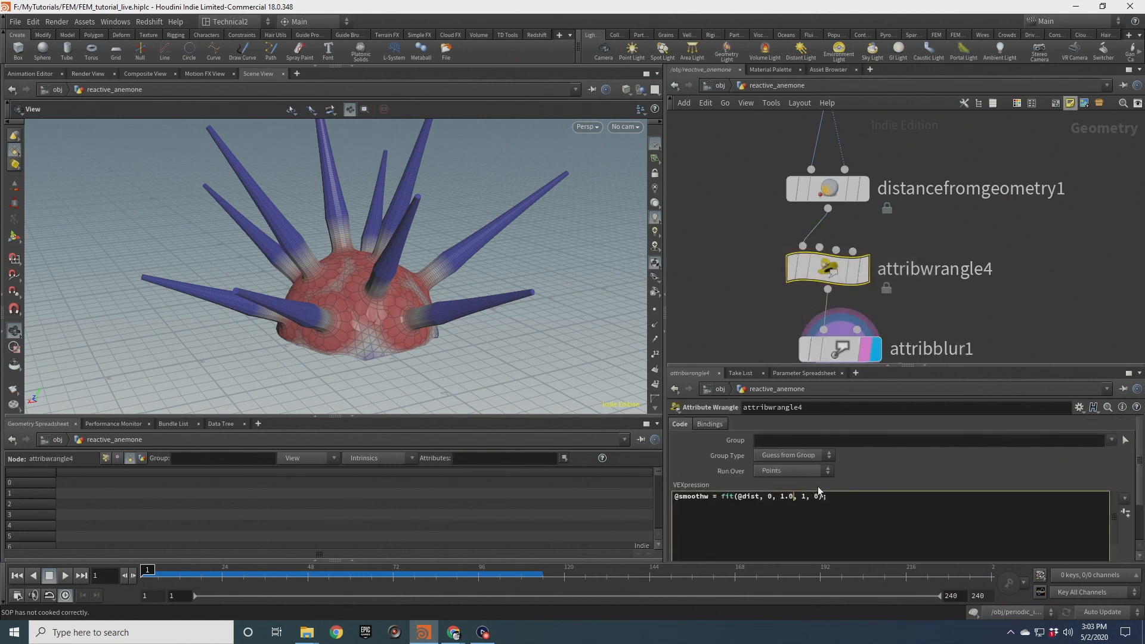
Change the wrangle's fit range upper bound to 2.0
scroll(742, 320, "down", 5)
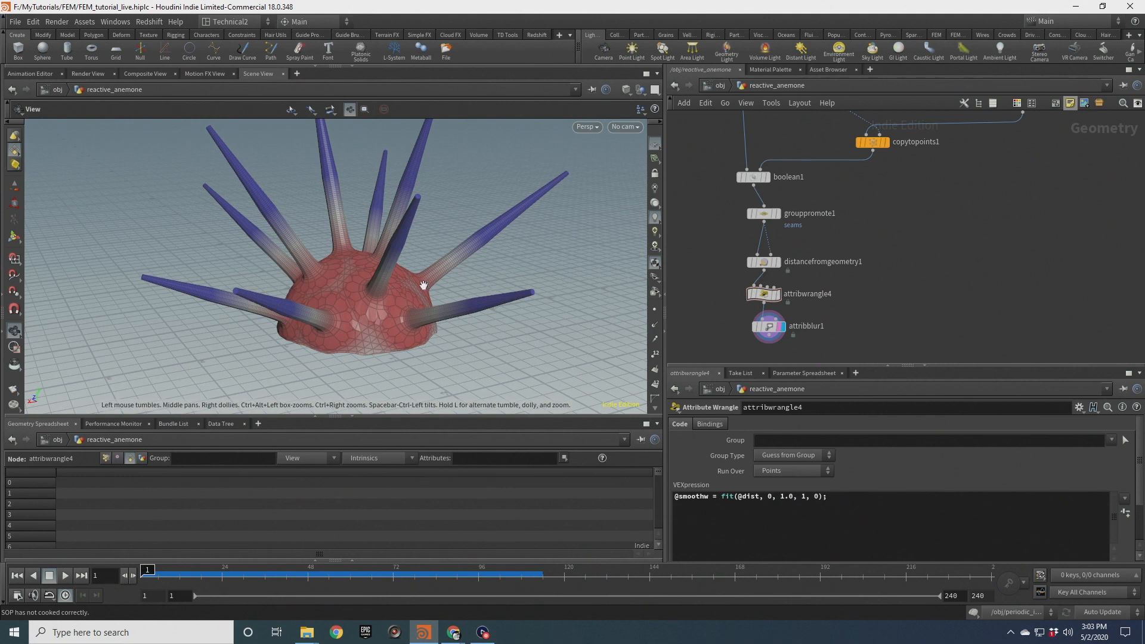
scroll(370, 296, "up", 10)
scroll(397, 287, "down", 8)
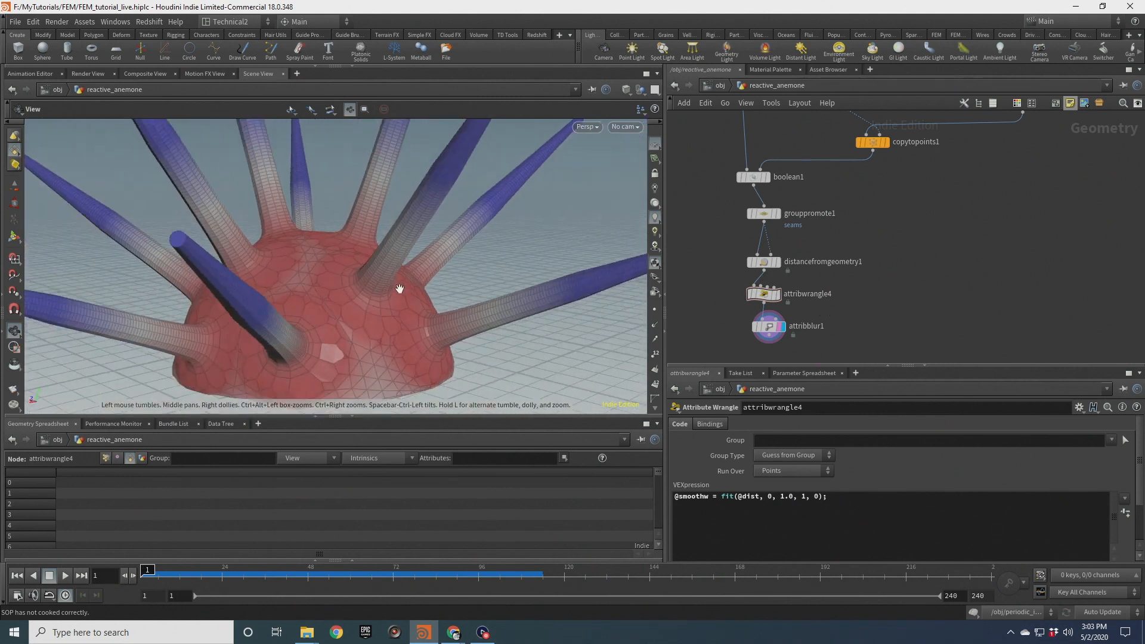
mouse_move(759, 300)
left_mouse_down()
mouse_move(697, 299)
mouse_move(770, 298)
left_mouse_up()
left_click(783, 497)
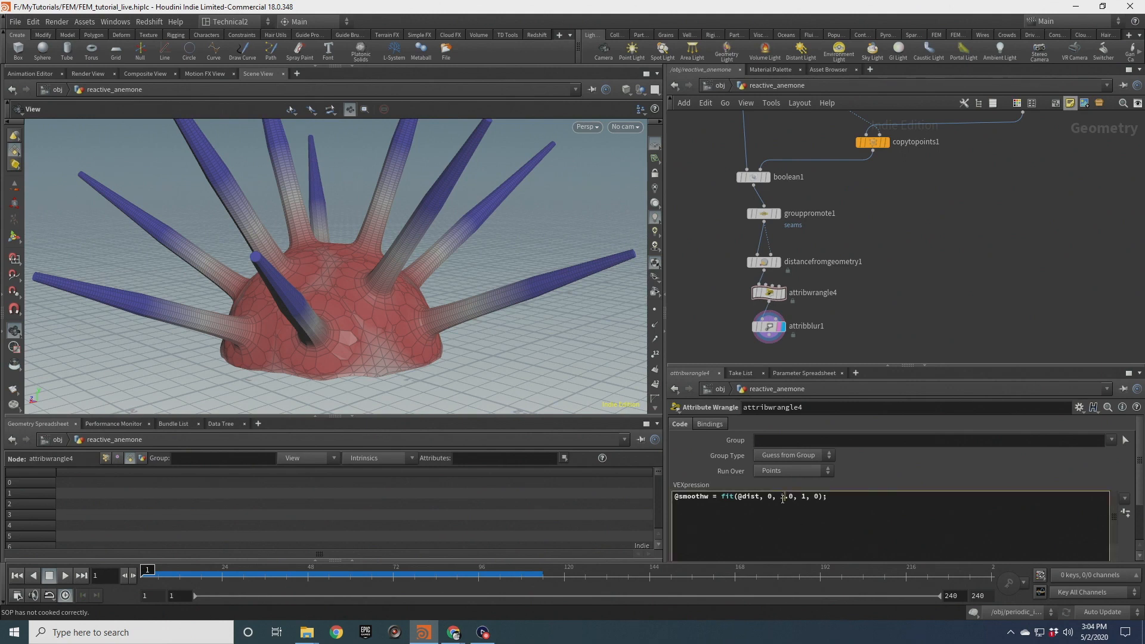
type("2")
left_click_drag(537, 275, 382, 301)
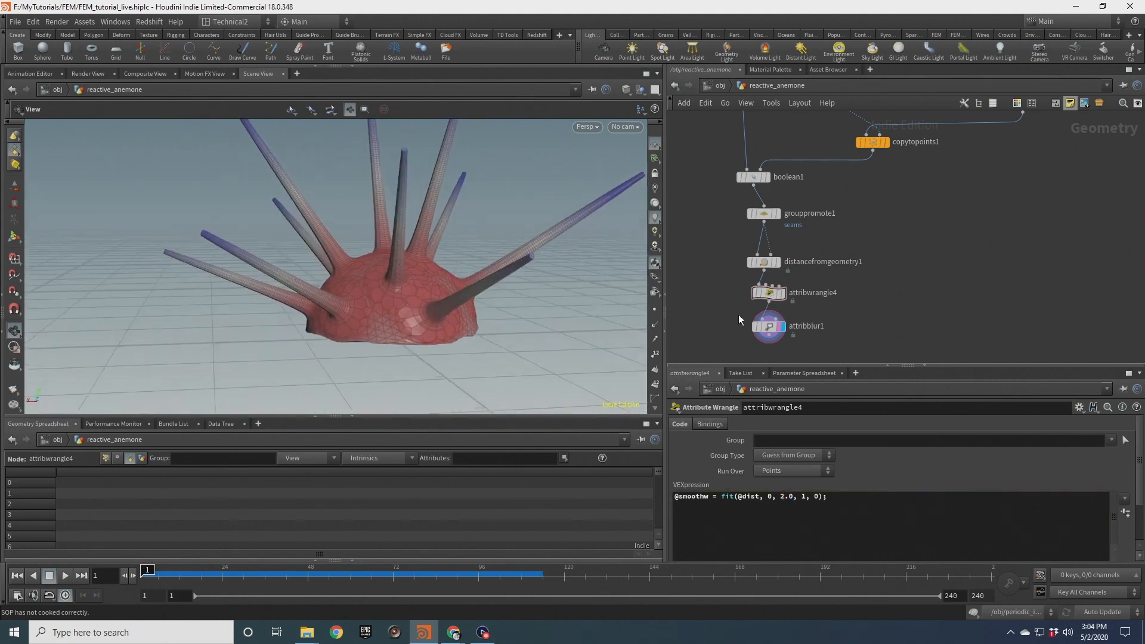
Set attribblur1's blurring iterations to 3
left_click(769, 326)
left_click(775, 470)
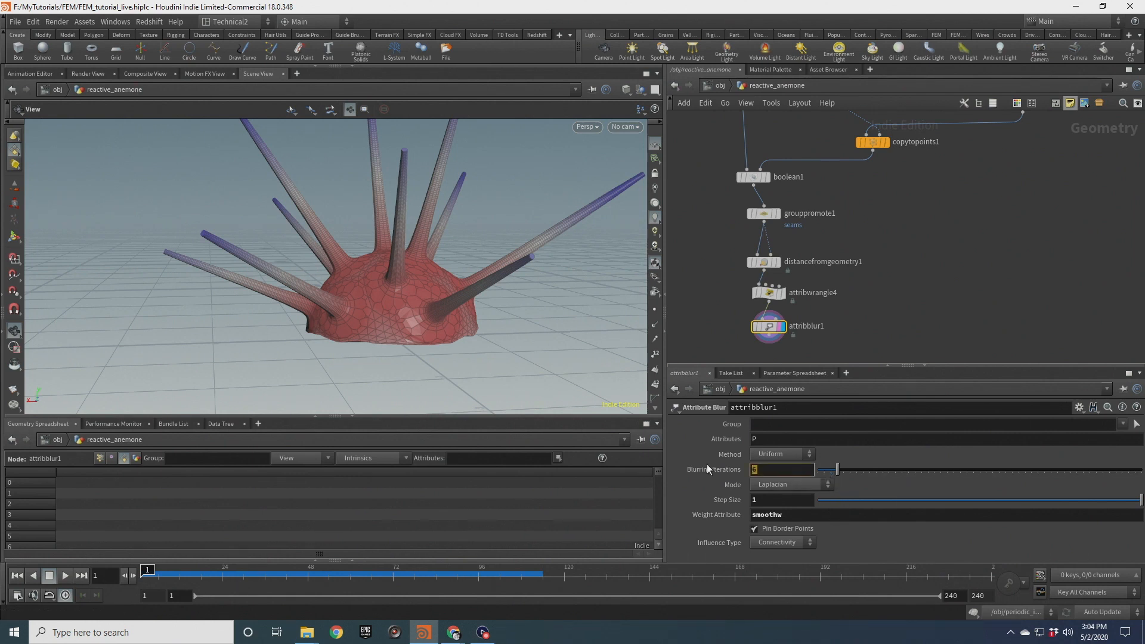
type("3")
key("Return")
scroll(404, 297, "up", 5)
mouse_move(404, 297)
left_mouse_down()
mouse_move(468, 314)
mouse_move(404, 325)
mouse_move(430, 309)
mouse_move(388, 298)
left_mouse_up()
left_click_drag(460, 249, 443, 273)
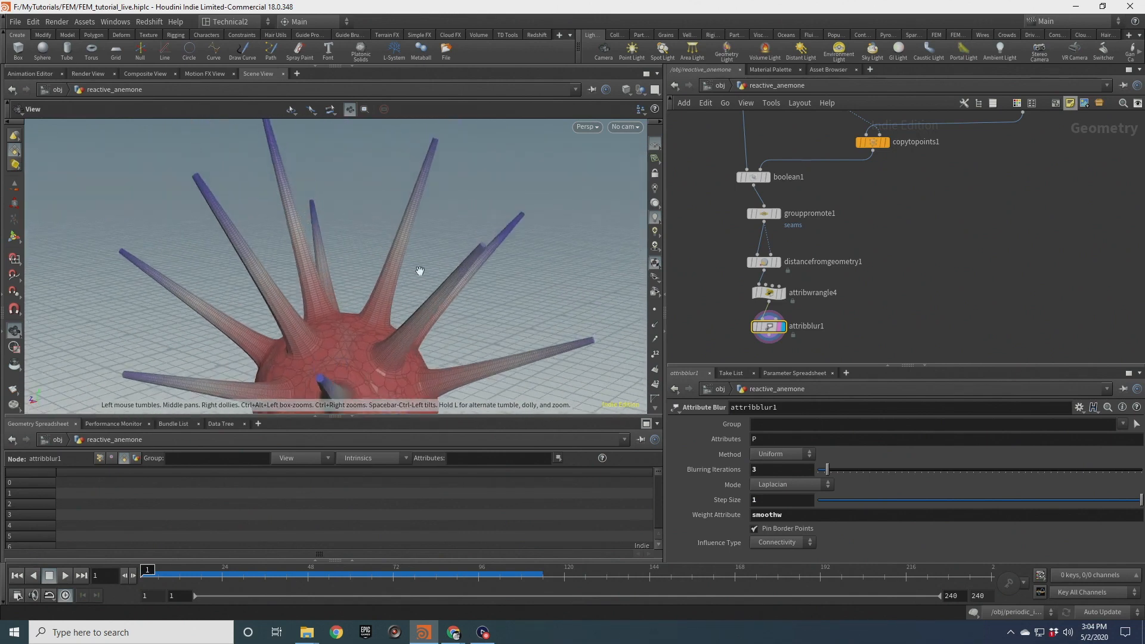
Display copytopoints1 and insert a Remesh node below polywire1
middle_click_drag(890, 204, 916, 310)
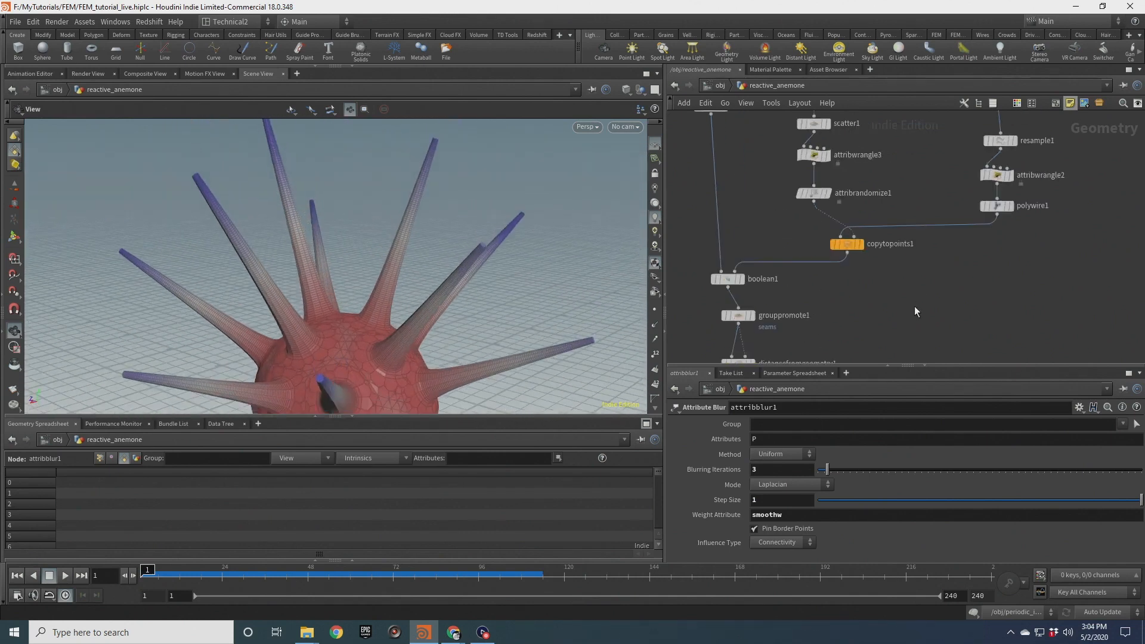
left_click(859, 242)
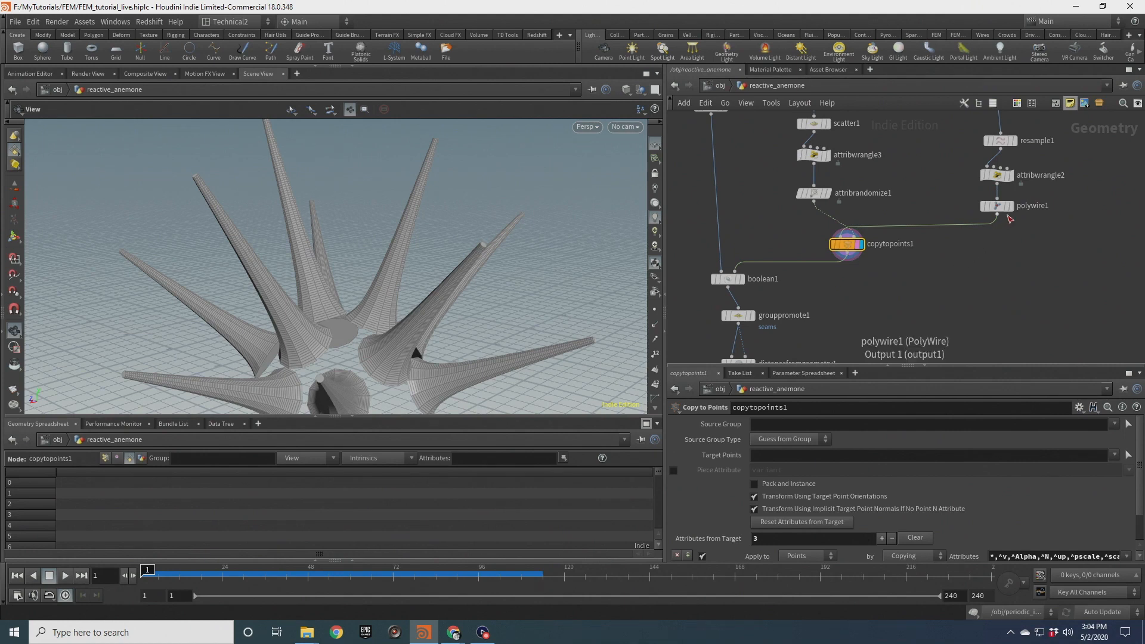
left_click_drag(1007, 220, 994, 248)
type("ren")
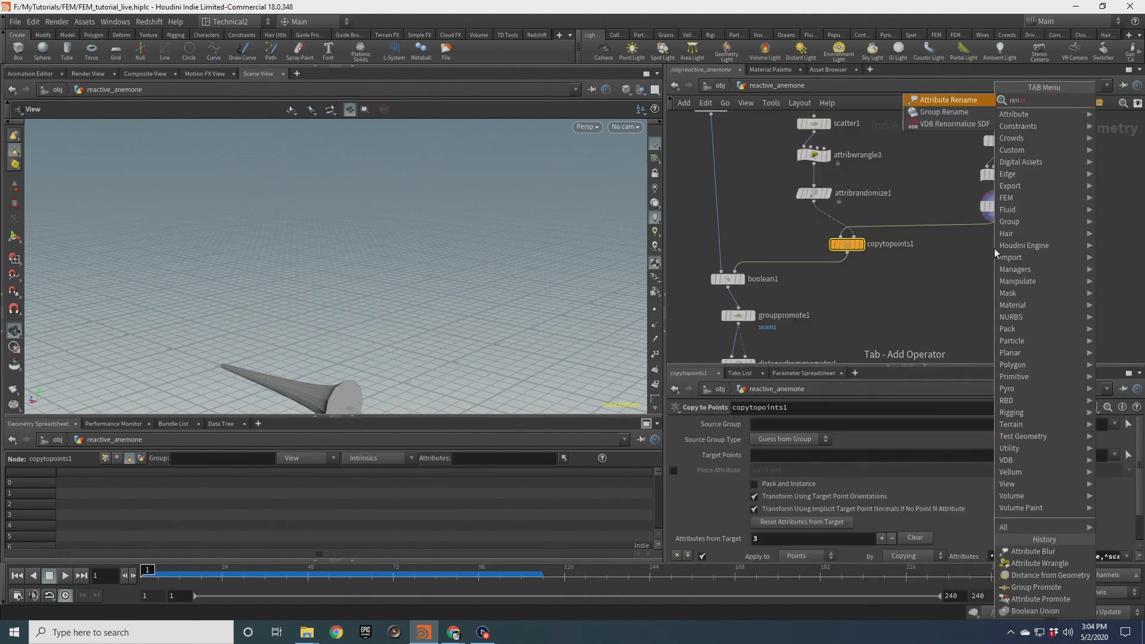
key("BackSpace")
type("m")
key("Return")
scroll(995, 252, "up", 3)
left_click(1007, 256)
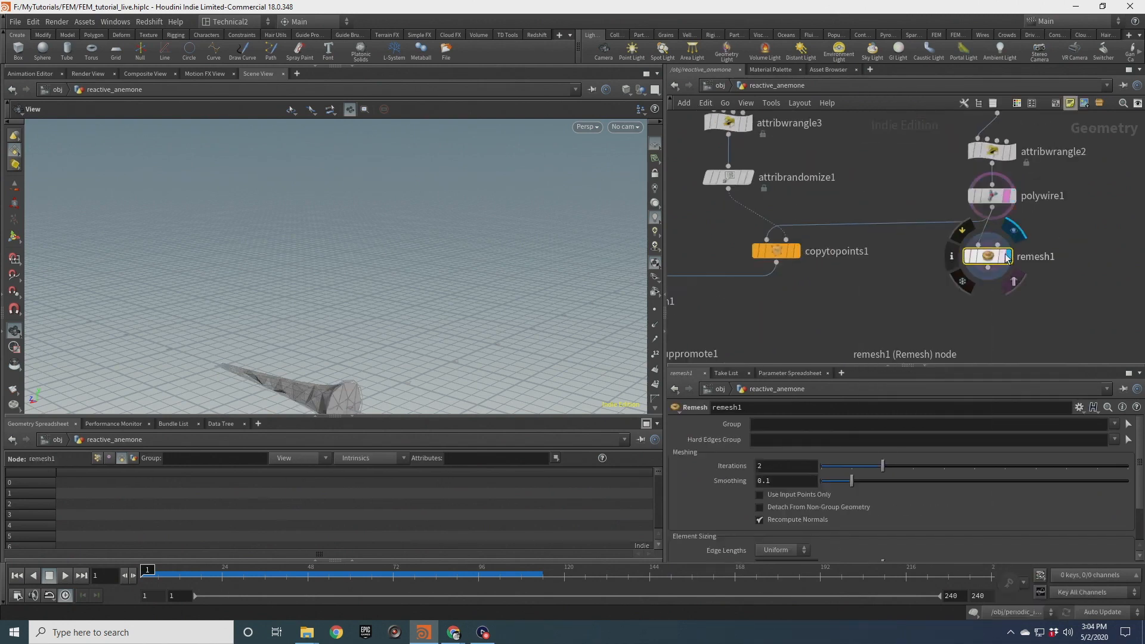
Set the remesh target size to 0.02
middle_click_drag(356, 397, 401, 266)
scroll(397, 274, "up", 6)
left_click_drag(394, 279, 353, 289)
middle_click_drag(352, 288, 494, 268)
scroll(721, 489, "down", 2)
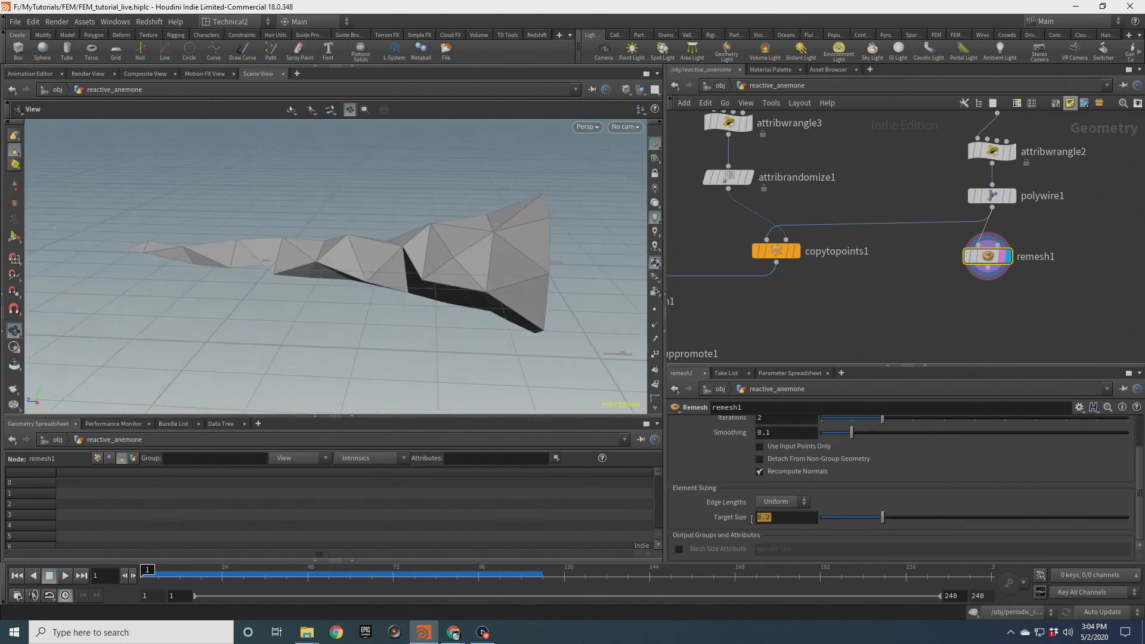
type(".02")
key("Return")
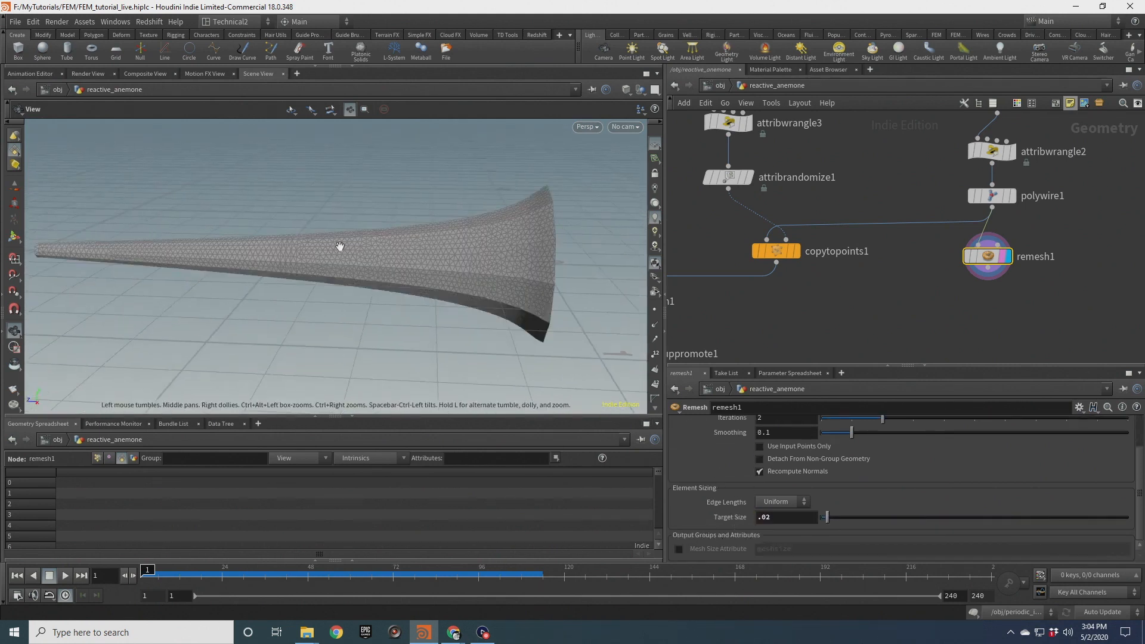
Wire remesh1 into copytopoints1 in place of polywire1
scroll(400, 230, "down", 3)
left_click_drag(400, 231, 455, 248)
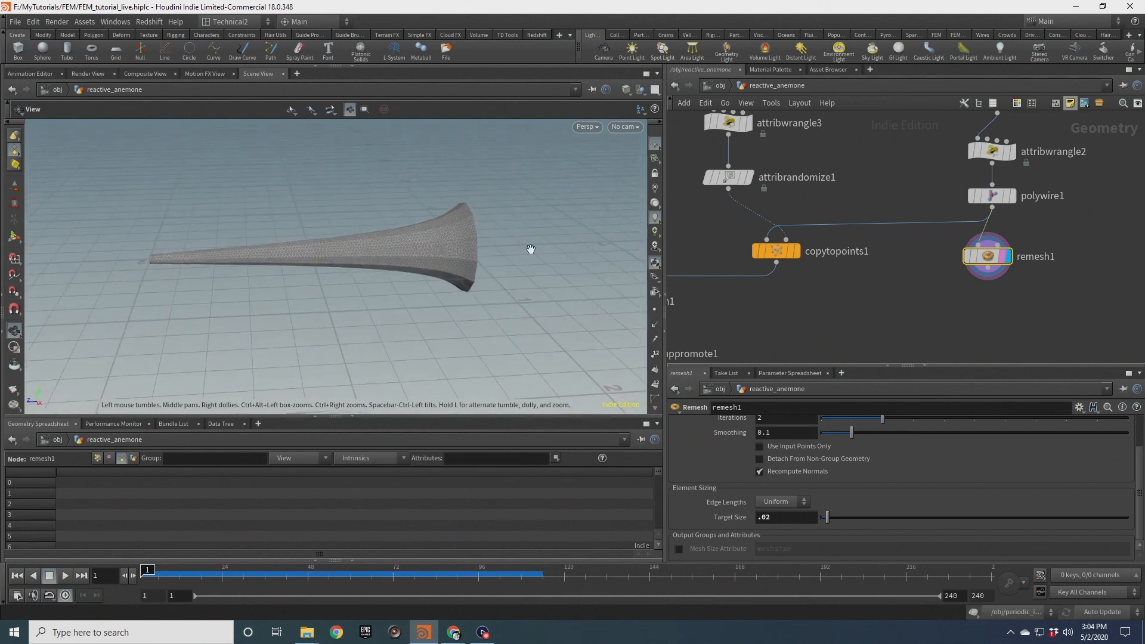
scroll(893, 281, "down", 3)
scroll(935, 284, "down", 2)
left_click_drag(862, 269, 835, 261)
mouse_move(939, 269)
left_mouse_down()
mouse_move(931, 264)
mouse_move(942, 262)
left_mouse_up()
left_click_drag(919, 141, 919, 234)
left_click(894, 279)
middle_click_drag(856, 289, 940, 272)
scroll(847, 268, "up", 3)
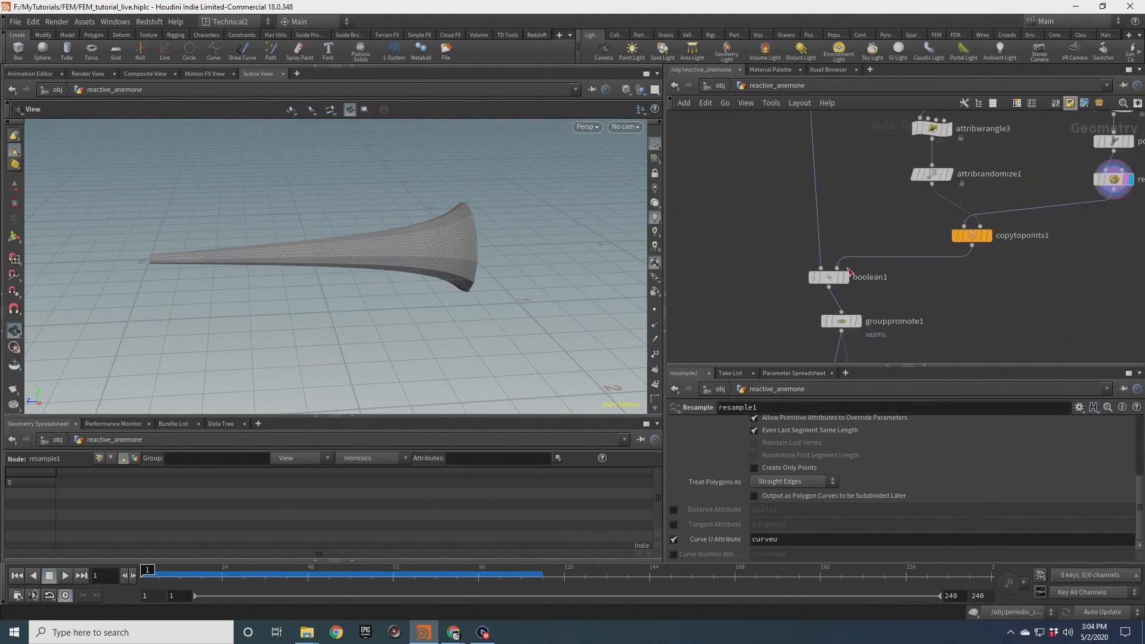
Display boolean1 and examine the tentacle joins and the sphere's settings
left_click(841, 281)
left_click(832, 280)
left_click_drag(448, 225, 475, 310)
scroll(457, 260, "down", 2)
middle_click_drag(749, 151, 770, 308)
scroll(771, 308, "down", 1)
middle_click_drag(776, 178, 773, 292)
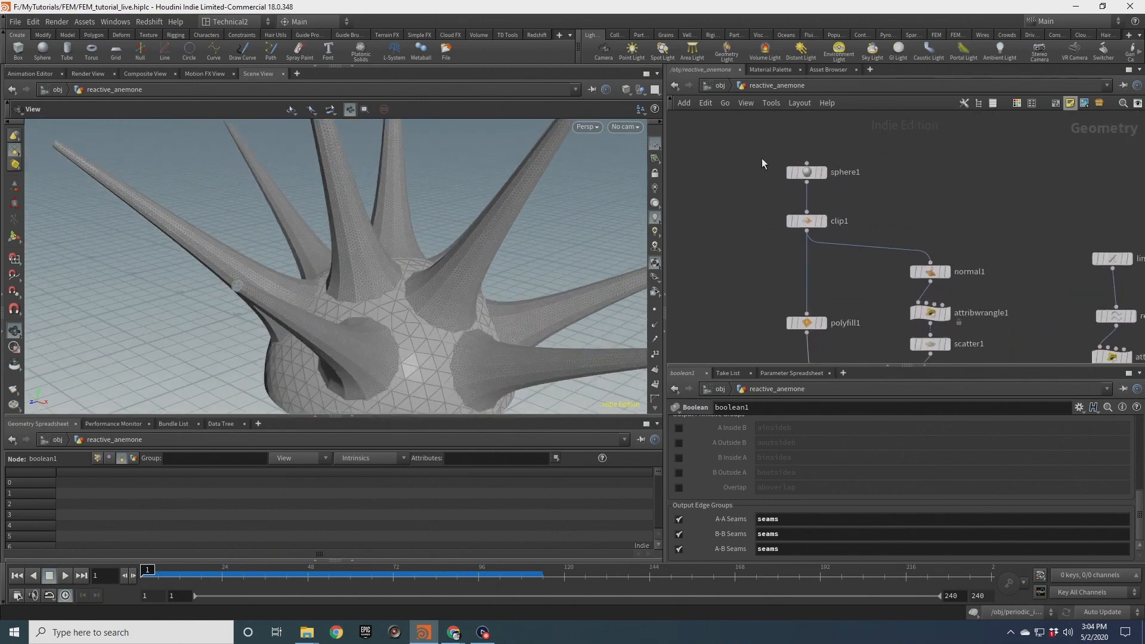
left_click(806, 172)
double_click(772, 532)
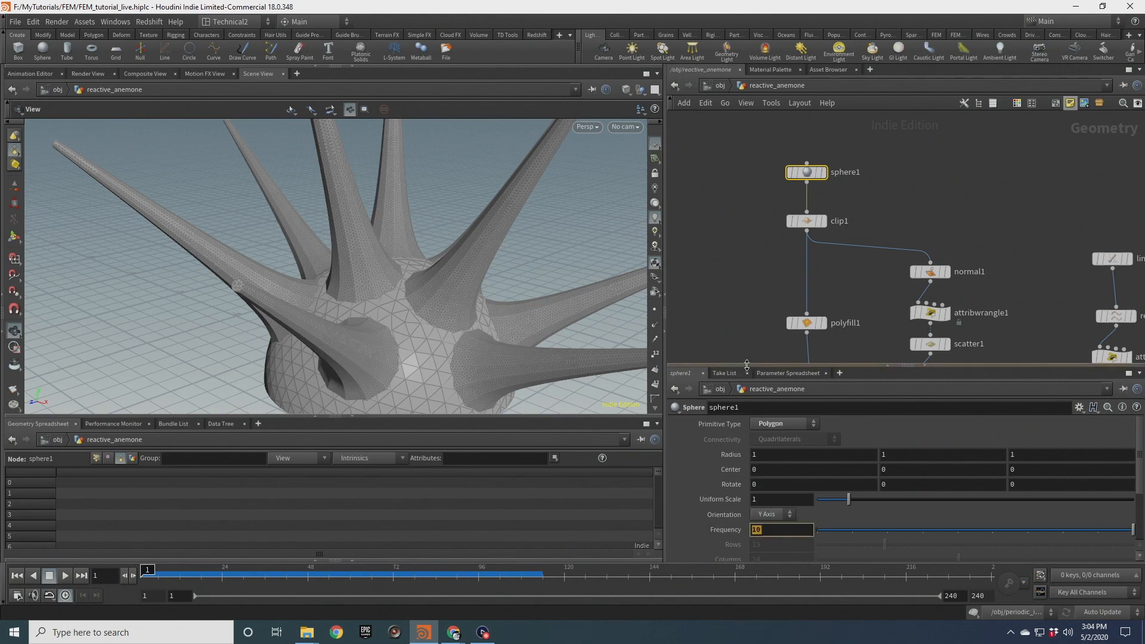
Display attribblur1 again and orbit around the body to examine the blended joins
left_click_drag(420, 347, 450, 276)
middle_click_drag(850, 316, 841, 161)
middle_click_drag(891, 313, 886, 229)
scroll(822, 334, "up", 3)
left_click(815, 269)
left_click(781, 269)
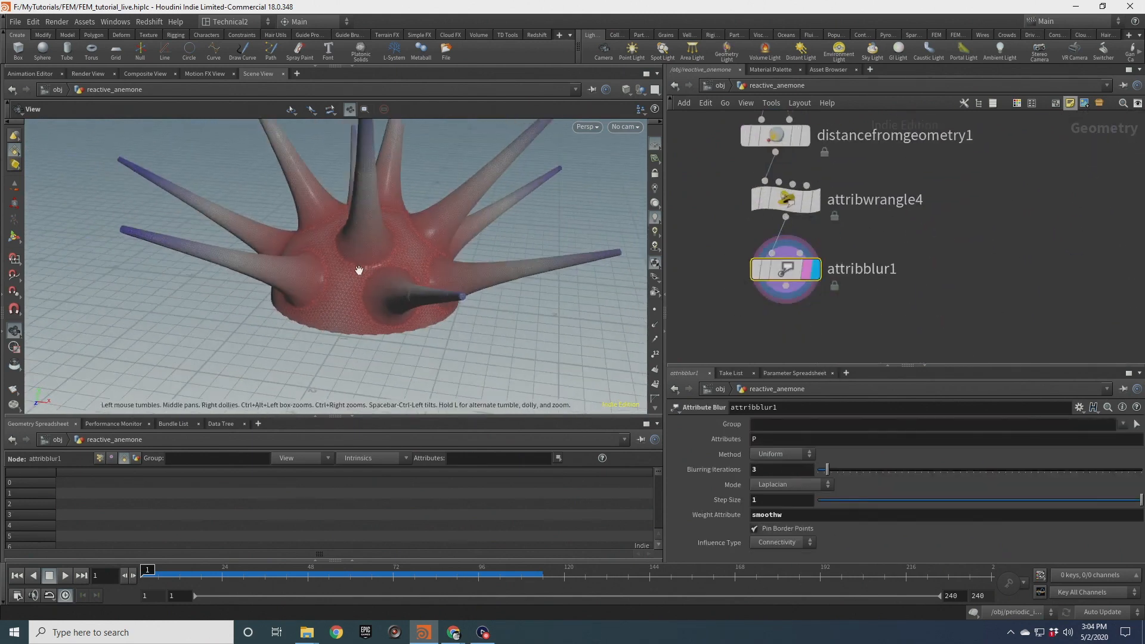
left_click_drag(359, 270, 429, 248)
right_click_drag(429, 248, 383, 268)
mouse_move(384, 268)
left_mouse_down()
mouse_move(222, 271)
mouse_move(381, 261)
left_mouse_up()
right_click_drag(381, 261, 393, 266)
left_click_drag(394, 266, 525, 286)
Raise the blurring iterations to 10
mouse_move(834, 471)
left_mouse_down()
mouse_move(915, 469)
mouse_move(802, 476)
mouse_move(852, 474)
left_mouse_up()
scroll(417, 251, "down", 4)
left_click_drag(417, 251, 443, 281)
Change the wrangle's fit range upper bound to 4.0
left_click(785, 200)
double_click(783, 498)
type("4")
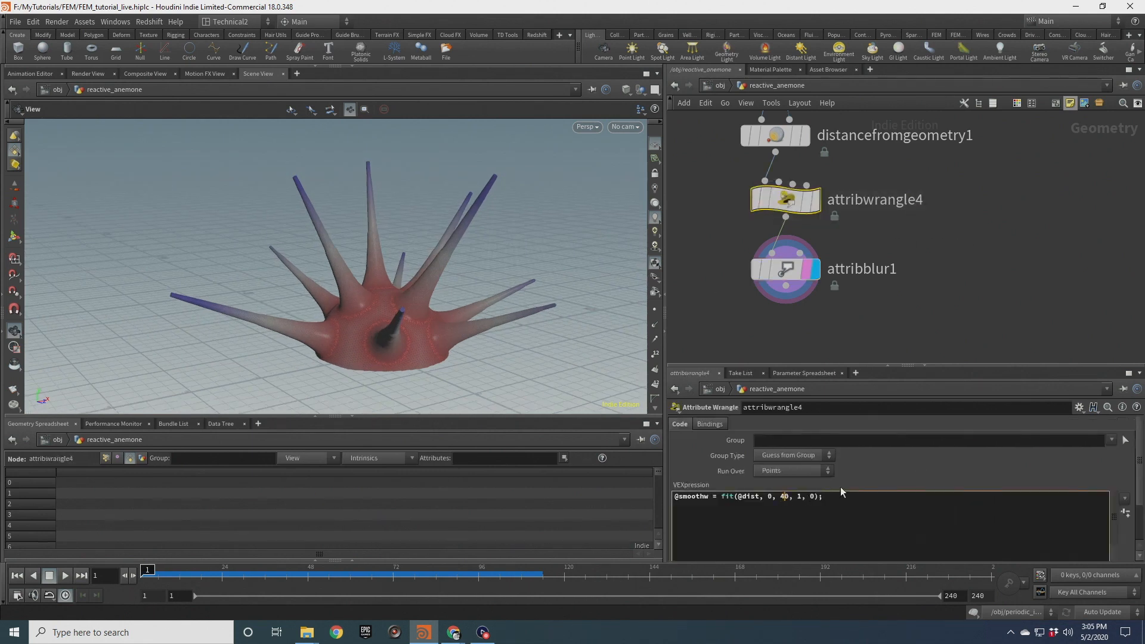
left_click_drag(466, 239, 463, 287)
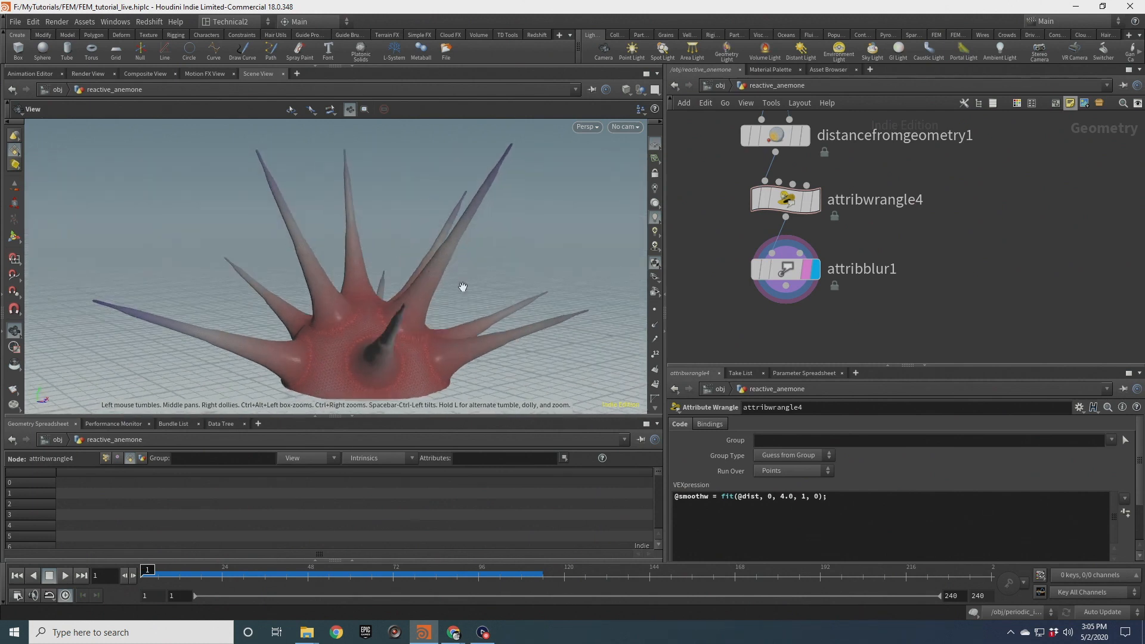
double_click(784, 497)
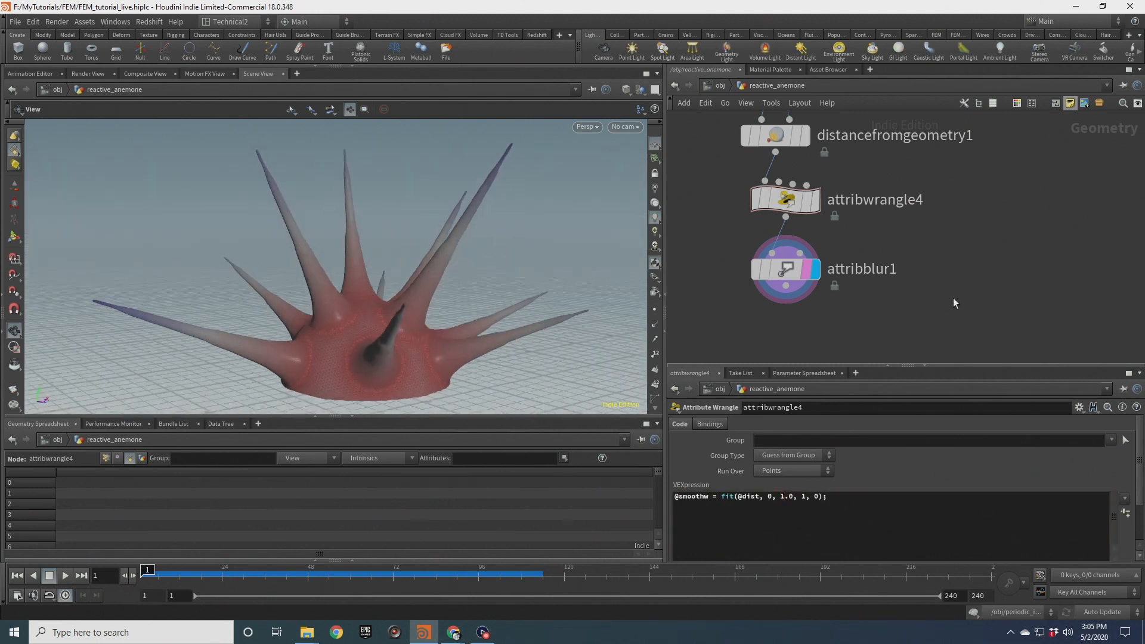
mouse_move(474, 278)
left_mouse_down()
mouse_move(437, 281)
mouse_move(471, 289)
mouse_move(435, 268)
mouse_move(459, 263)
left_mouse_up()
Set attribblur1's blurring iterations to 5
left_click(783, 269)
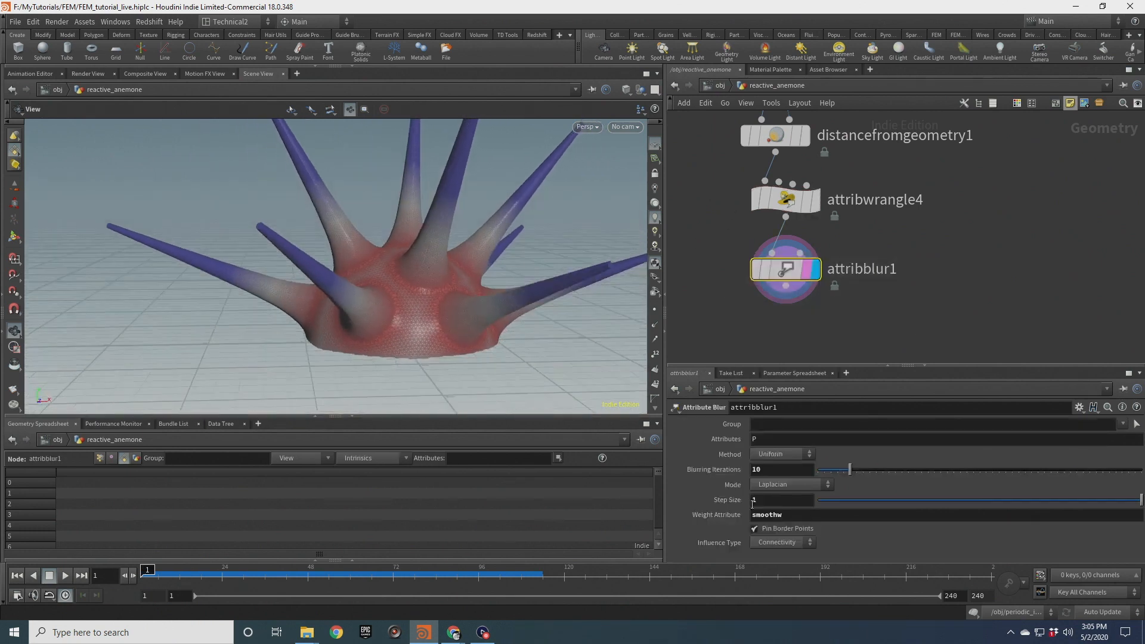
type("5")
key("Return")
left_click_drag(478, 277, 370, 281)
Switch the viewport to Smooth Shaded and turn off the colour display
left_click(642, 90)
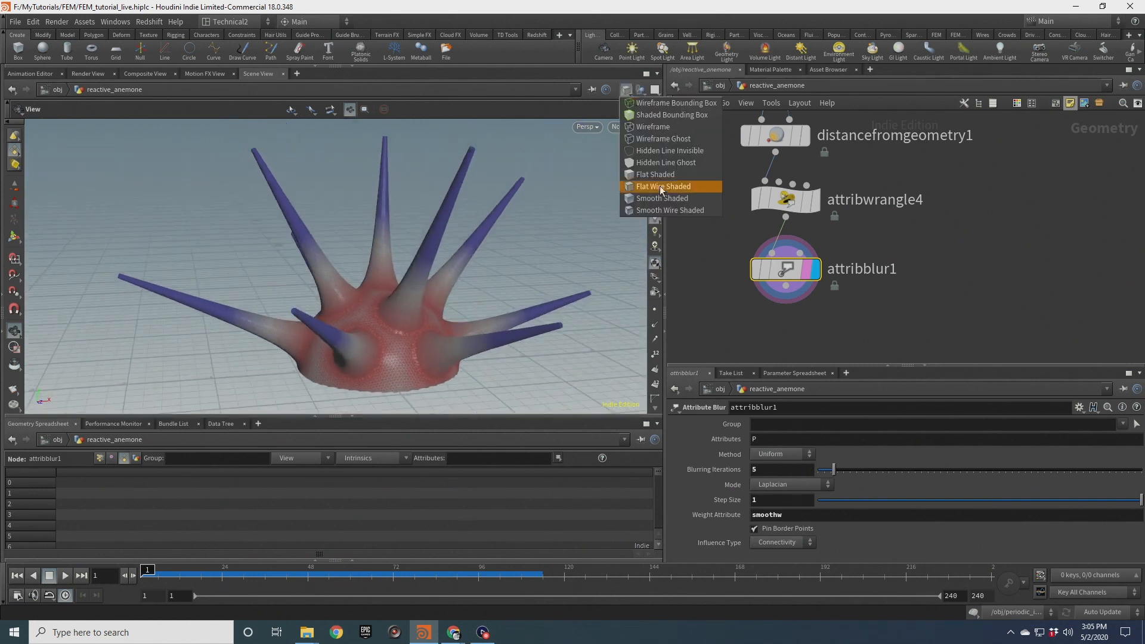
left_click(679, 199)
scroll(655, 390, "down", 3)
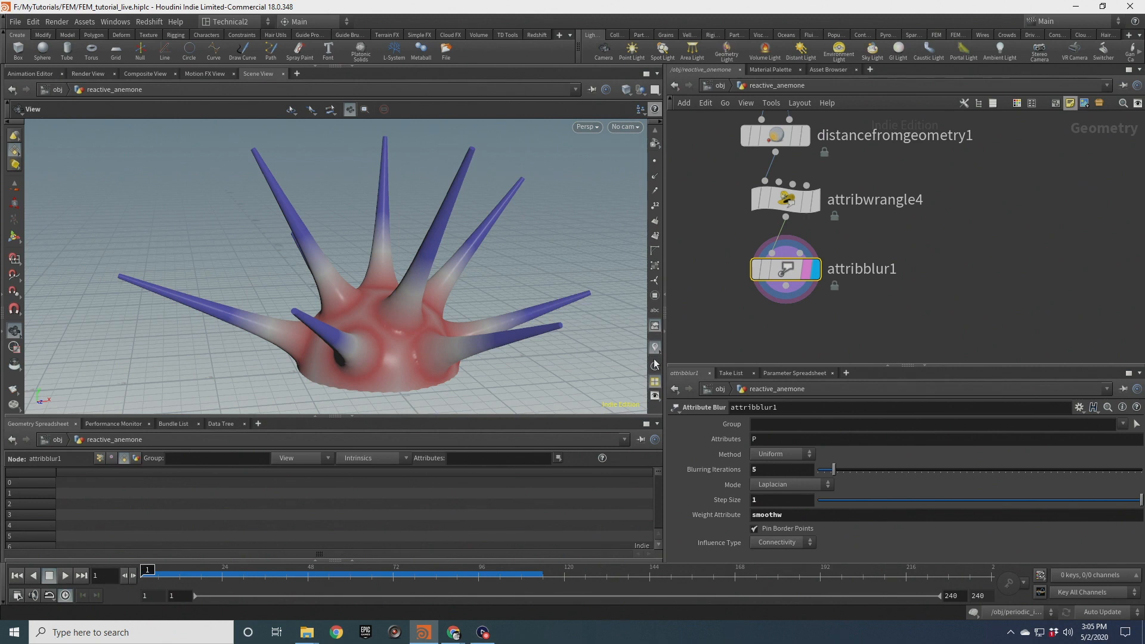
left_click(657, 347)
scroll(403, 335, "up", 3)
left_click_drag(402, 335, 419, 362)
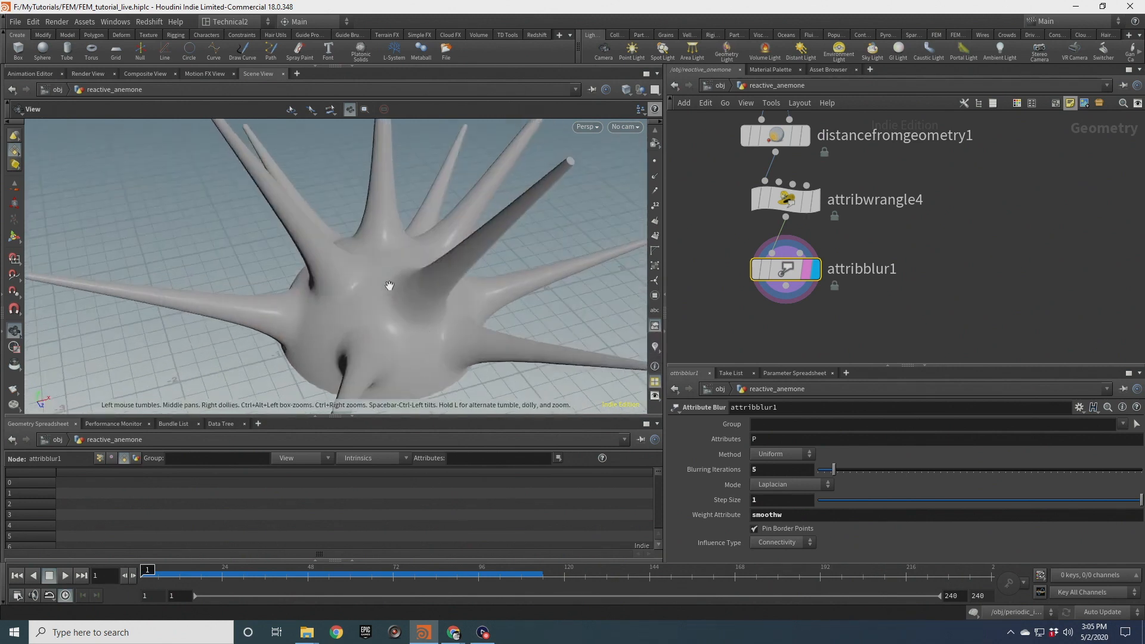
left_click_drag(395, 299, 236, 338)
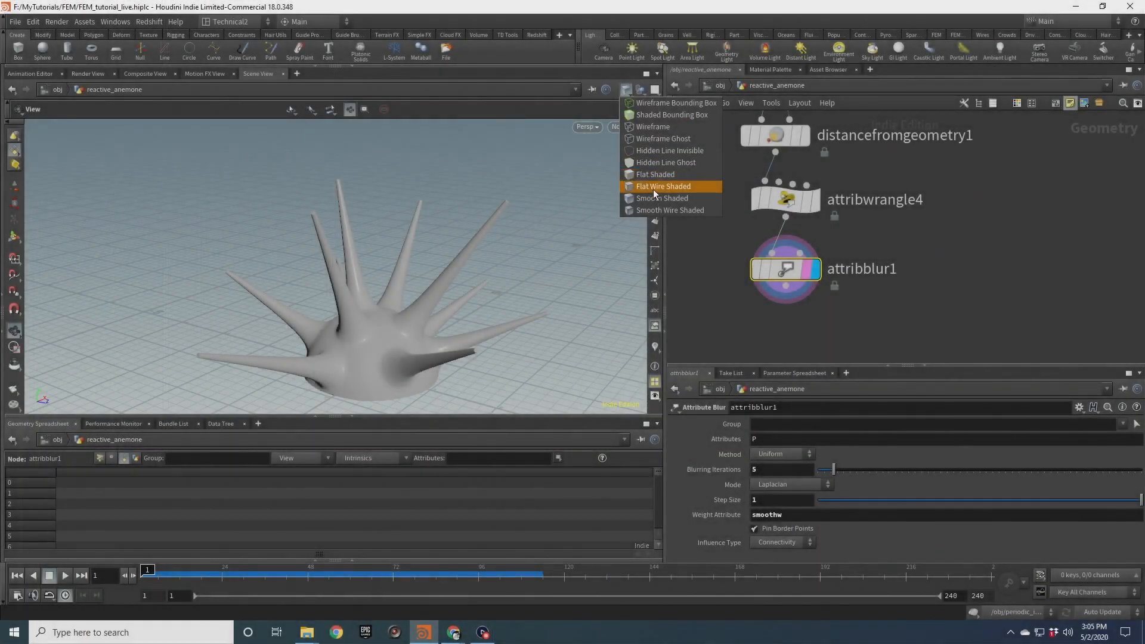
Switch the viewport to Flat Wire Shaded and orbit around the smoothed anemone
left_click(650, 187)
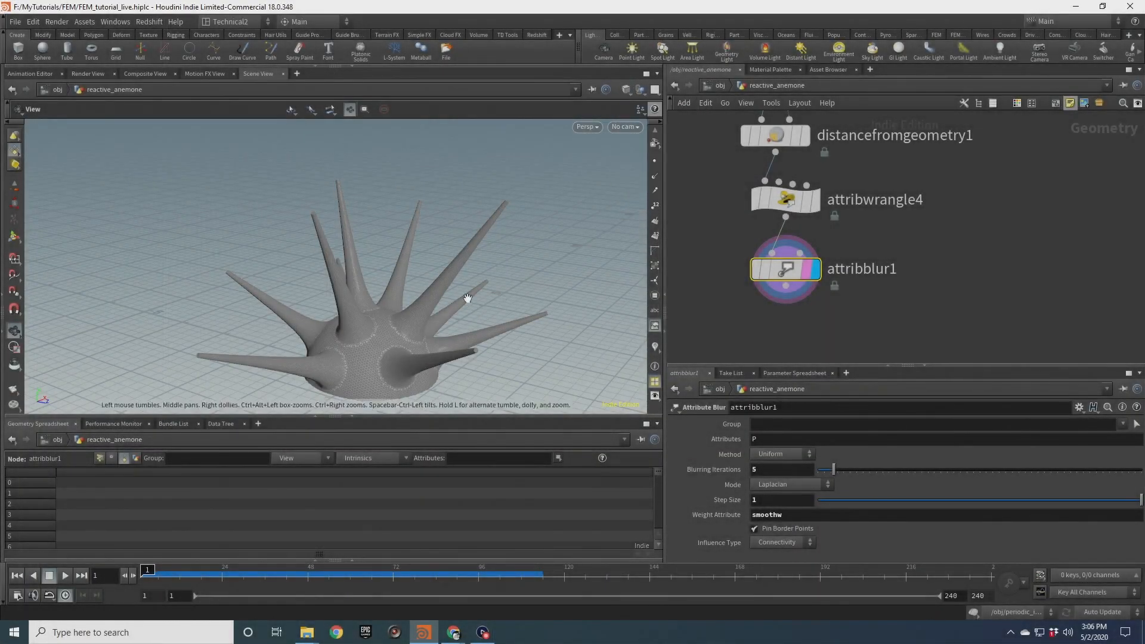
left_click_drag(409, 344, 418, 313)
left_click_drag(454, 252, 477, 255)
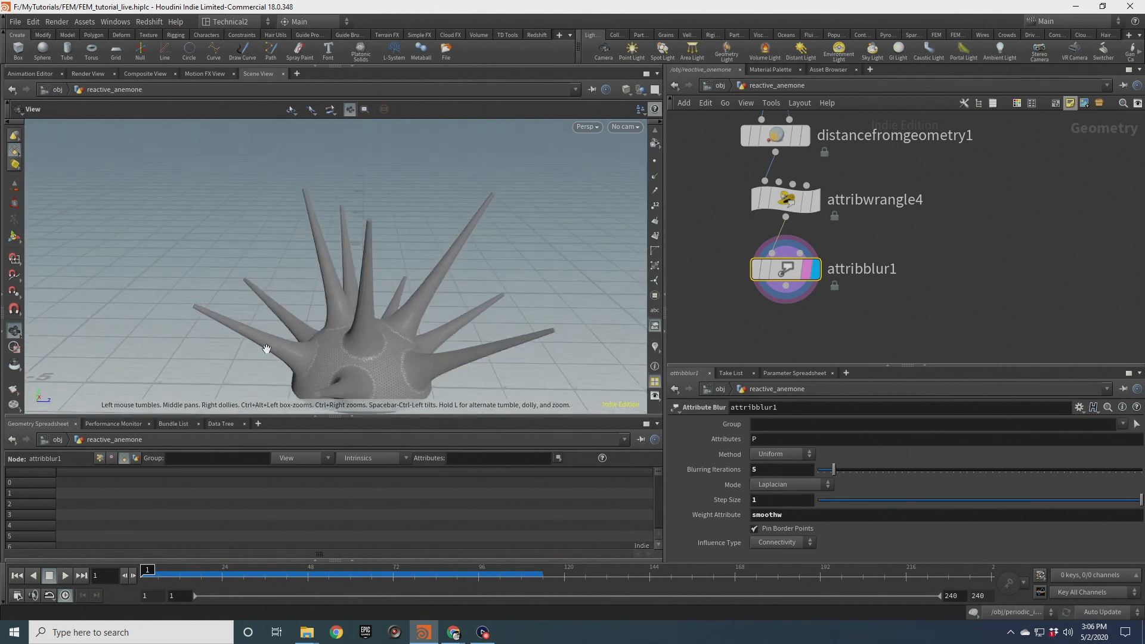
left_click_drag(429, 258, 431, 321)
left_click_drag(495, 212, 494, 295)
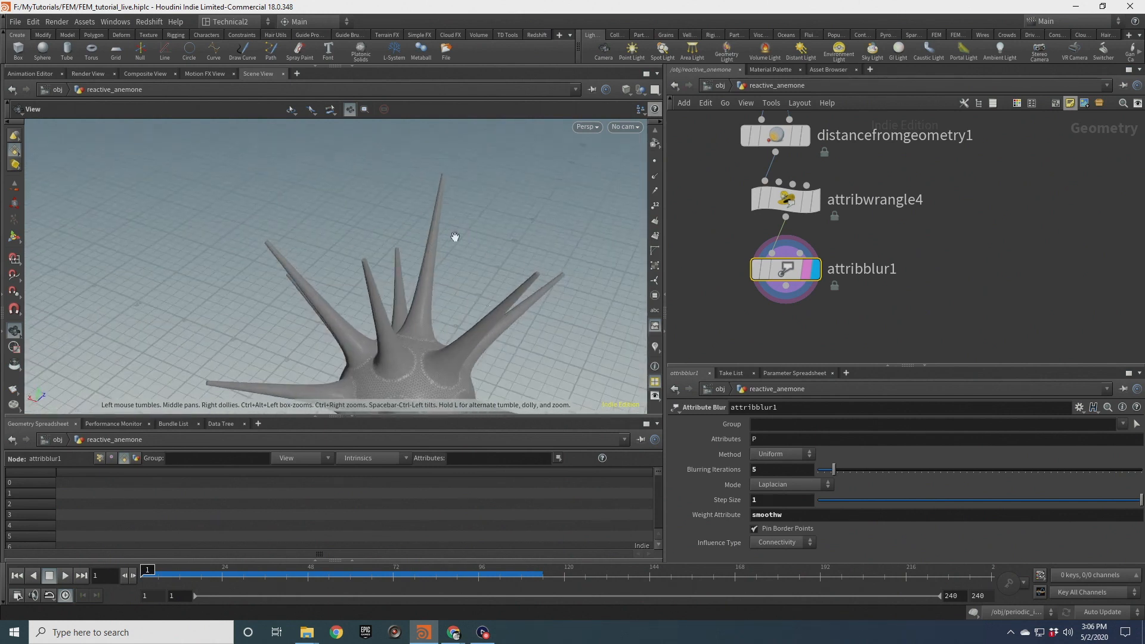
Inspect the smoothed tentacle joins from several angles and distances
left_click_drag(518, 254, 594, 298)
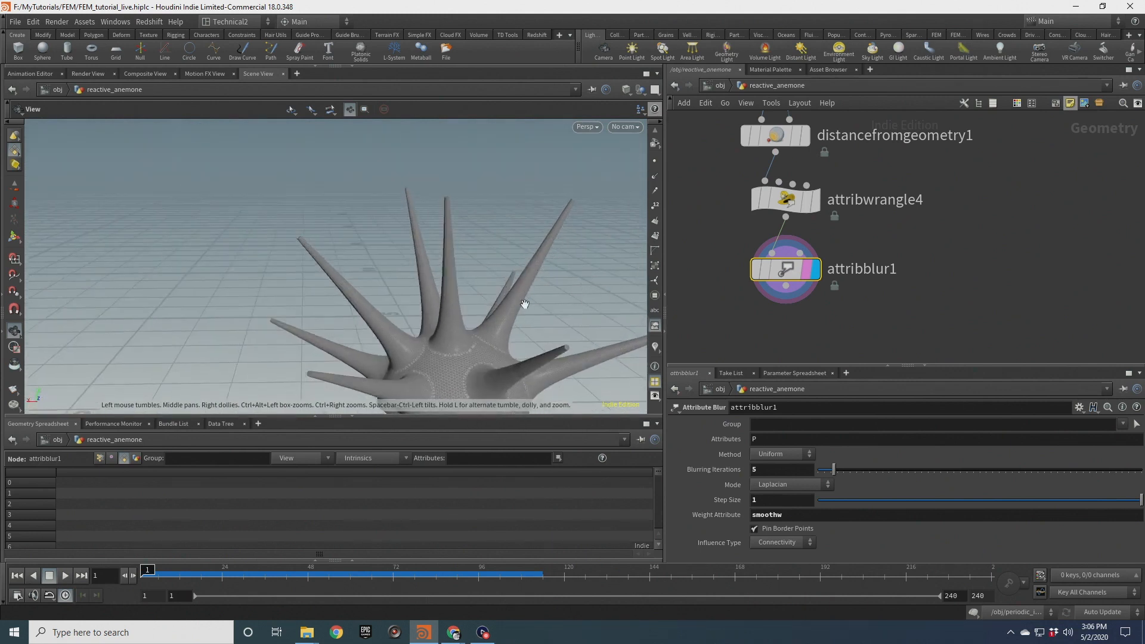
mouse_move(510, 309)
left_mouse_down()
mouse_move(486, 268)
mouse_move(506, 317)
left_mouse_up()
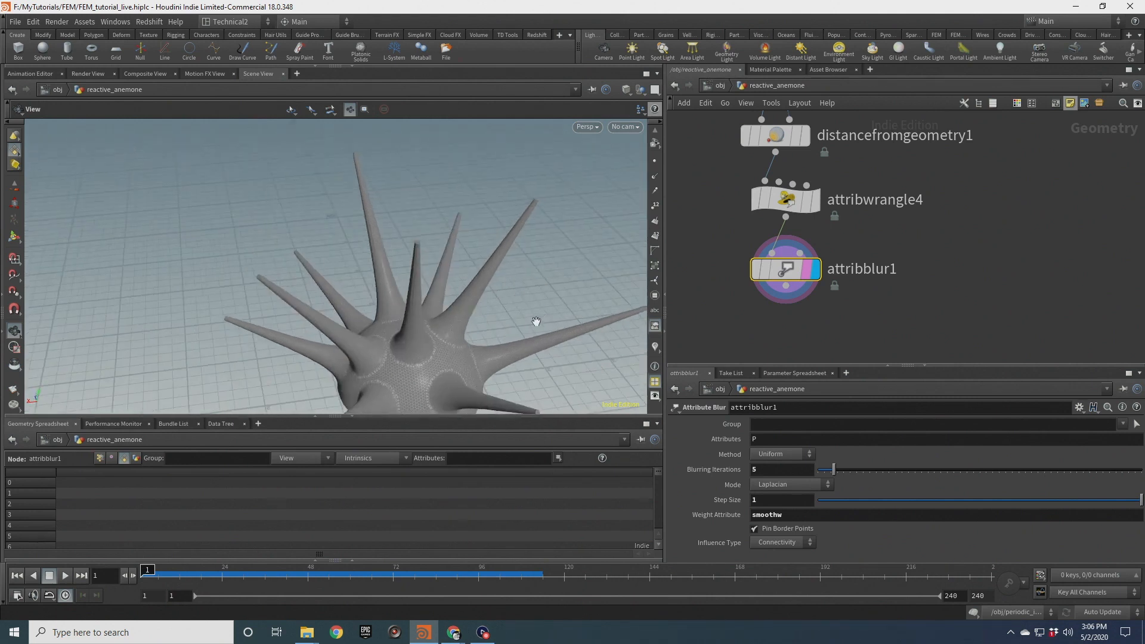
left_click_drag(390, 286, 455, 193)
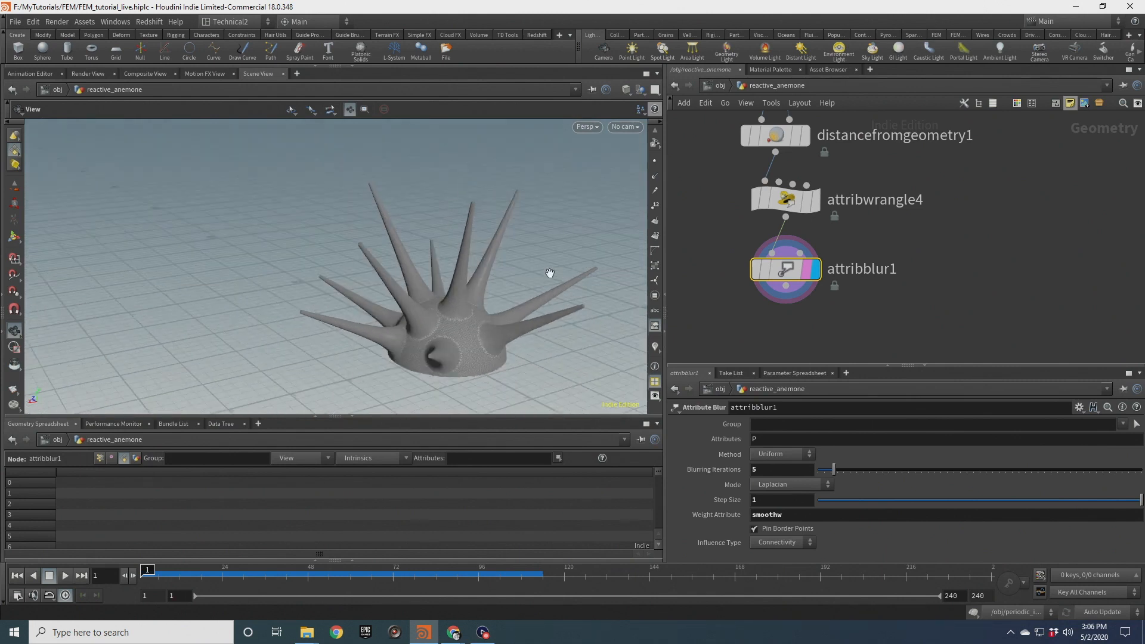
scroll(416, 297, "up", 5)
scroll(384, 300, "down", 2)
left_click_drag(384, 300, 469, 297)
scroll(418, 304, "up", 5)
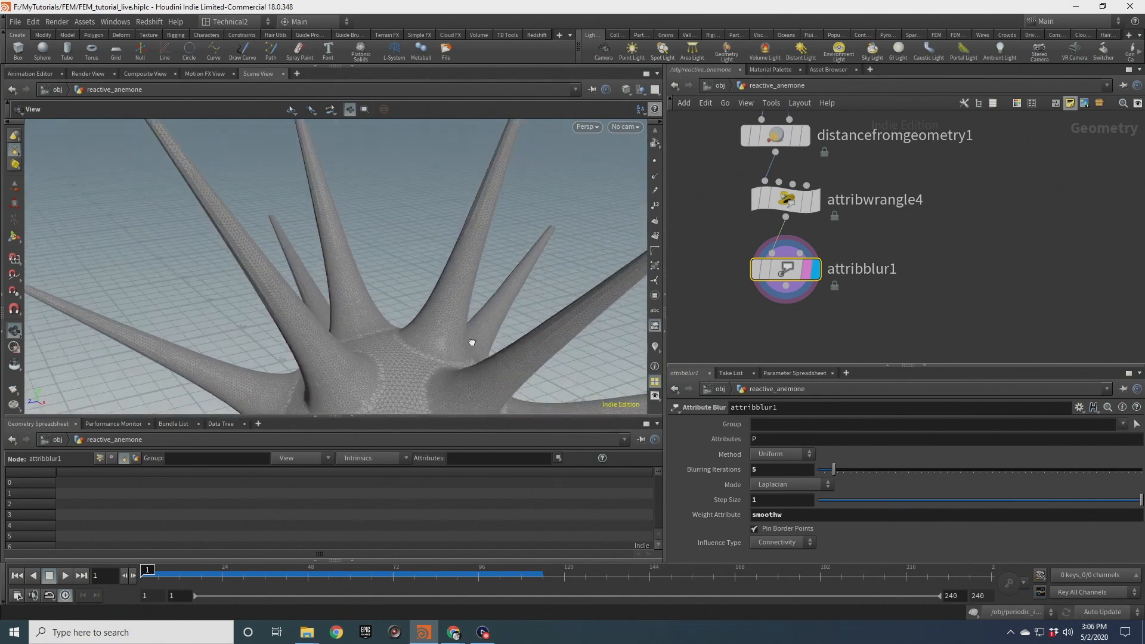
left_click_drag(471, 343, 349, 297)
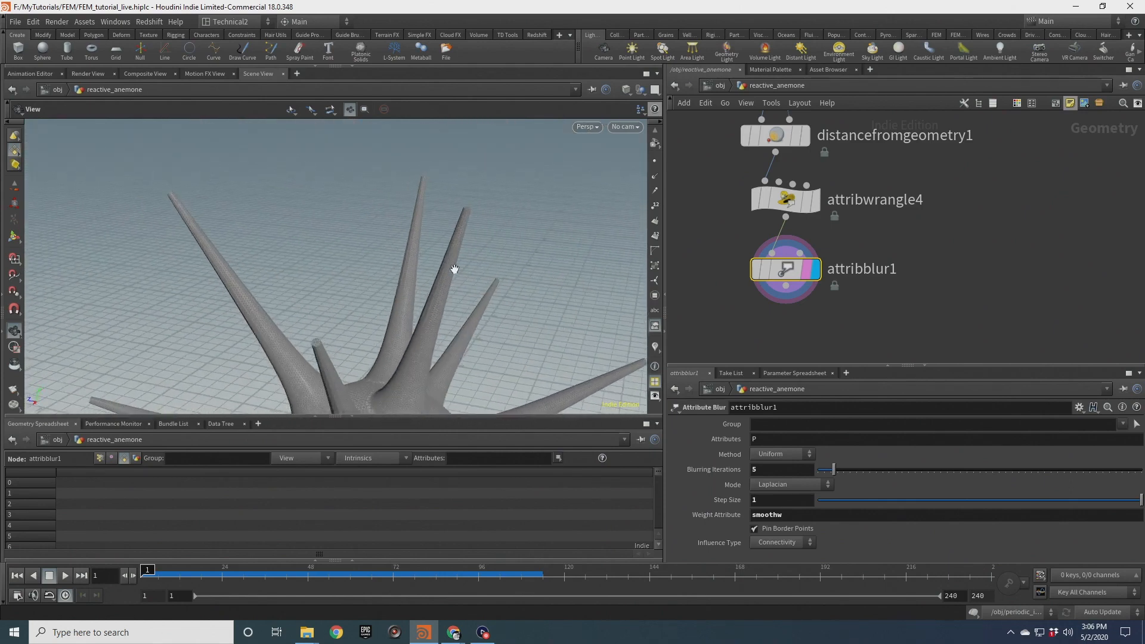
left_click_drag(477, 311, 377, 304)
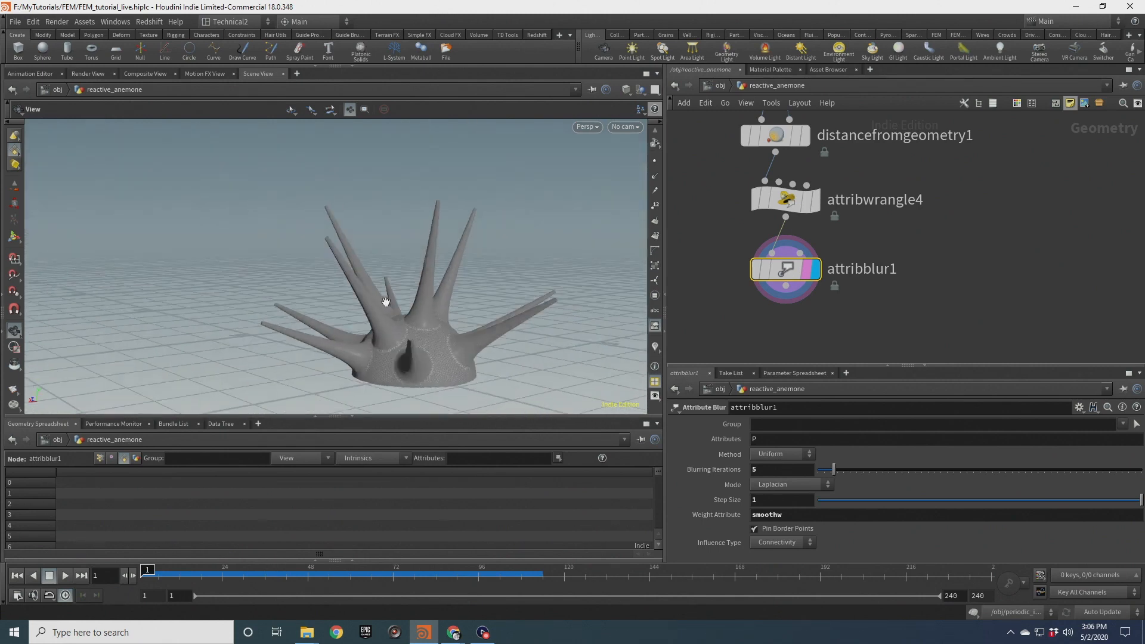
left_click_drag(459, 310, 421, 345)
scroll(1008, 203, "down", 5)
Add a Group Create node branching off the line1 node
middle_click_drag(1016, 185, 891, 350)
left_click_drag(926, 156, 1001, 154)
left_click(1002, 161)
key("Tab")
type("group")
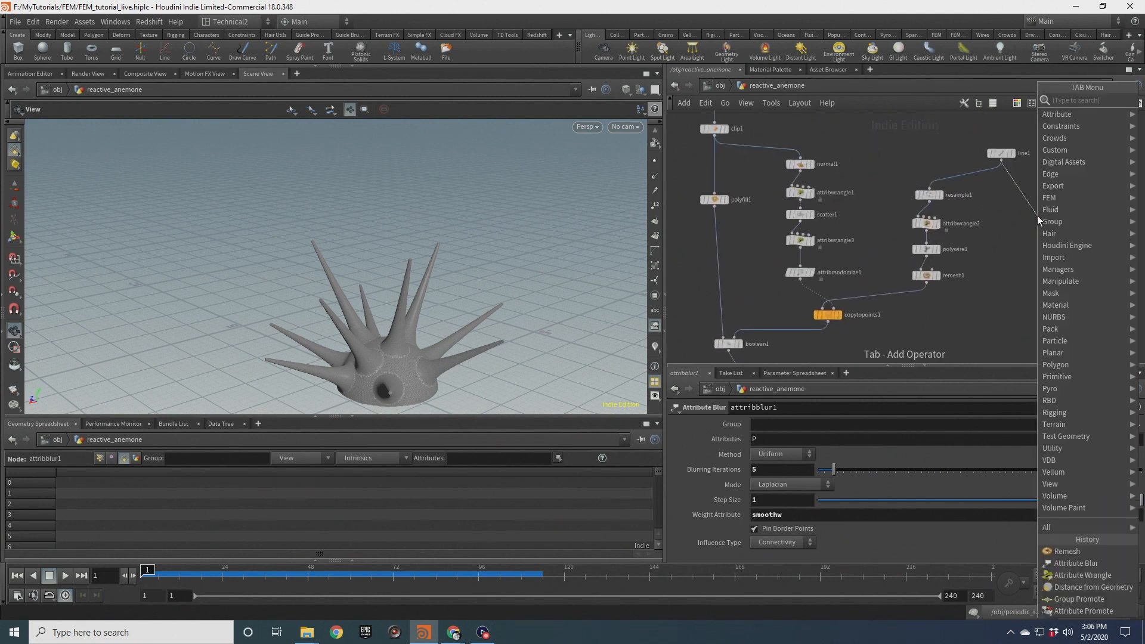
key("Return")
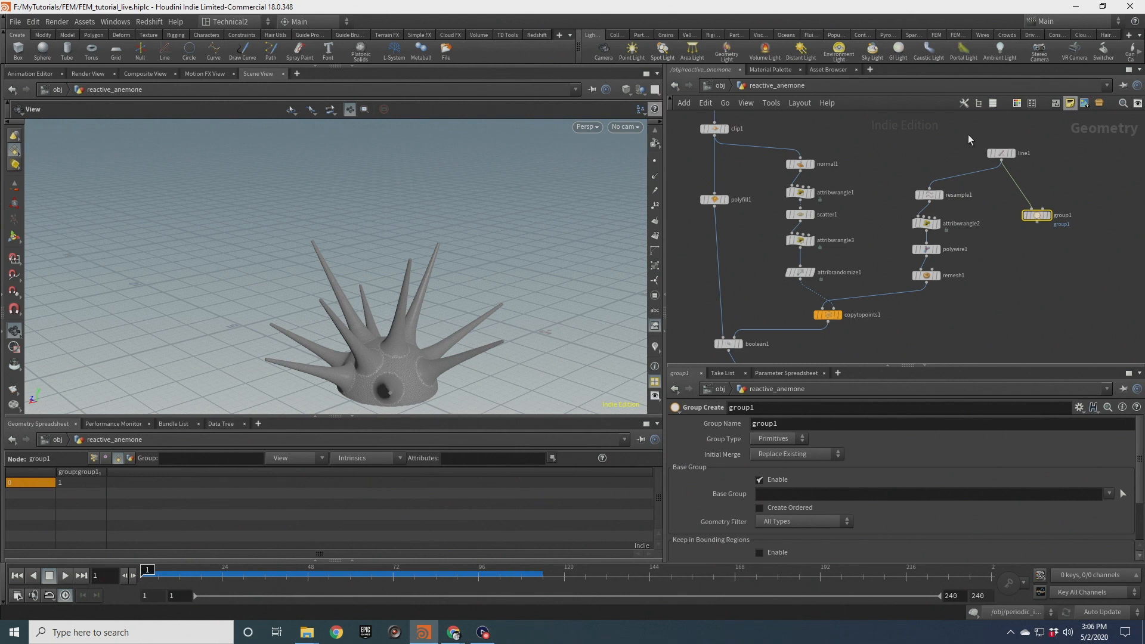
Set the new group node's group name to axis
left_click(1001, 152)
scroll(941, 257, "up", 4)
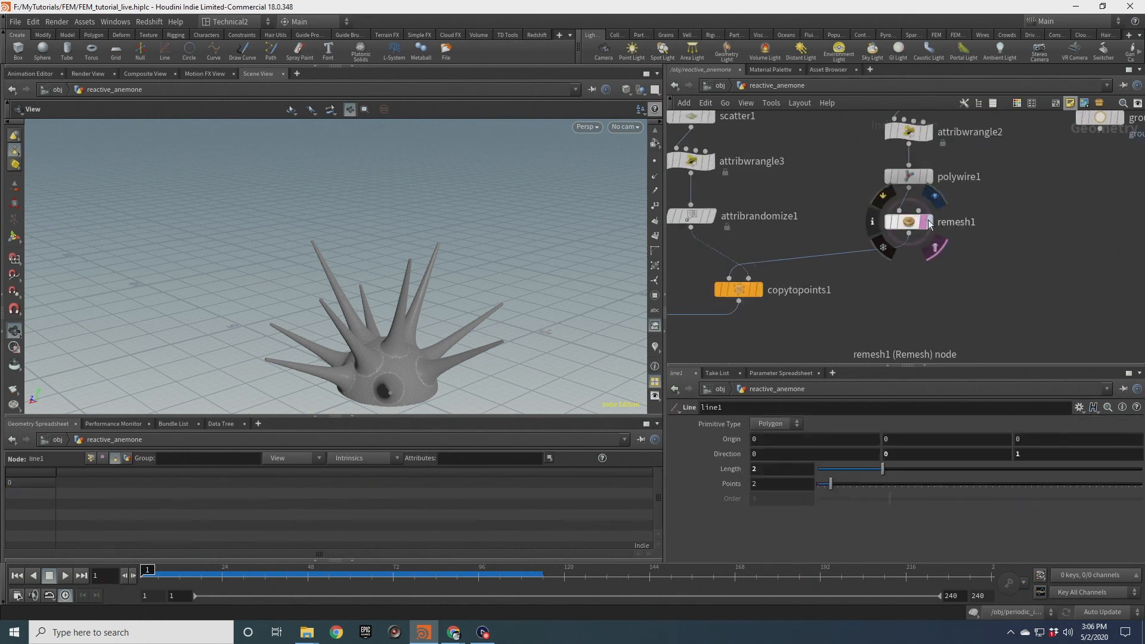
left_click(928, 223)
scroll(1118, 171, "up", 2)
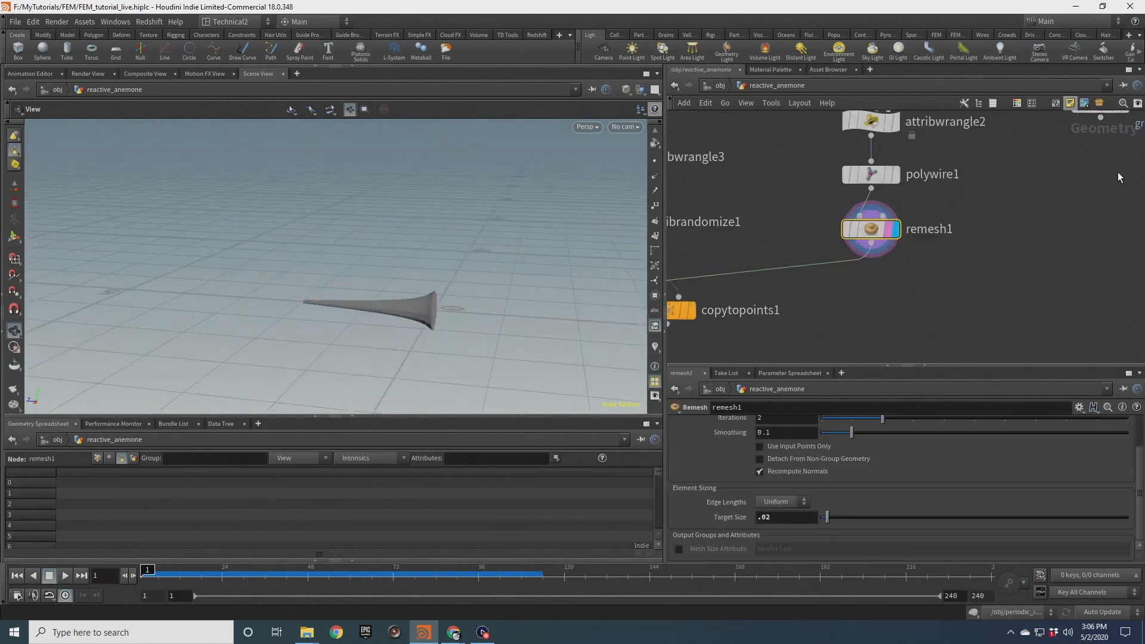
middle_click_drag(1118, 172, 973, 288)
left_click(954, 243)
left_click(953, 243)
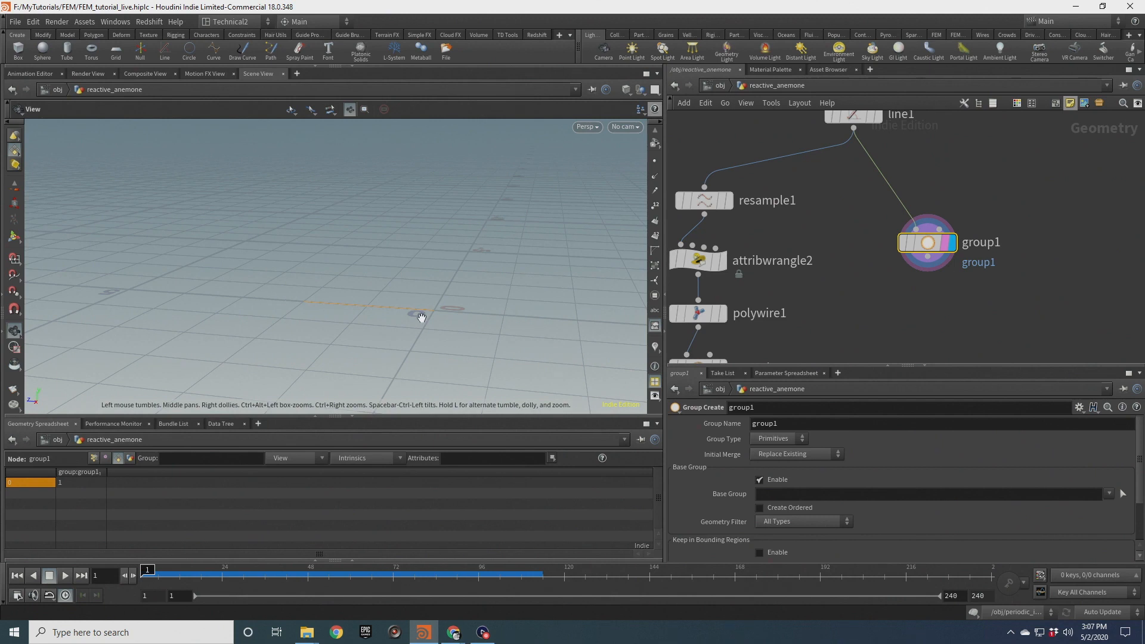
type("axis")
key("Return")
Insert a Merge node after remesh1 and connect the axis group node into it
middle_click_drag(877, 266, 881, 250)
scroll(881, 250, "down", 3)
key("Tab")
type("merg")
key("Return")
left_click(850, 259)
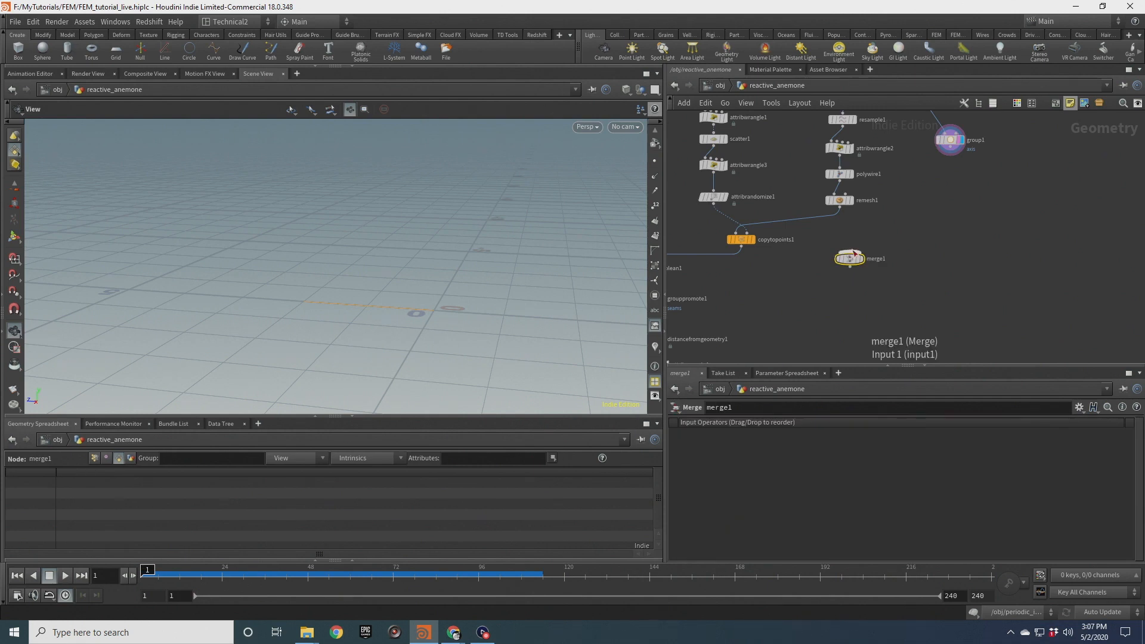
left_click_drag(953, 153, 883, 238)
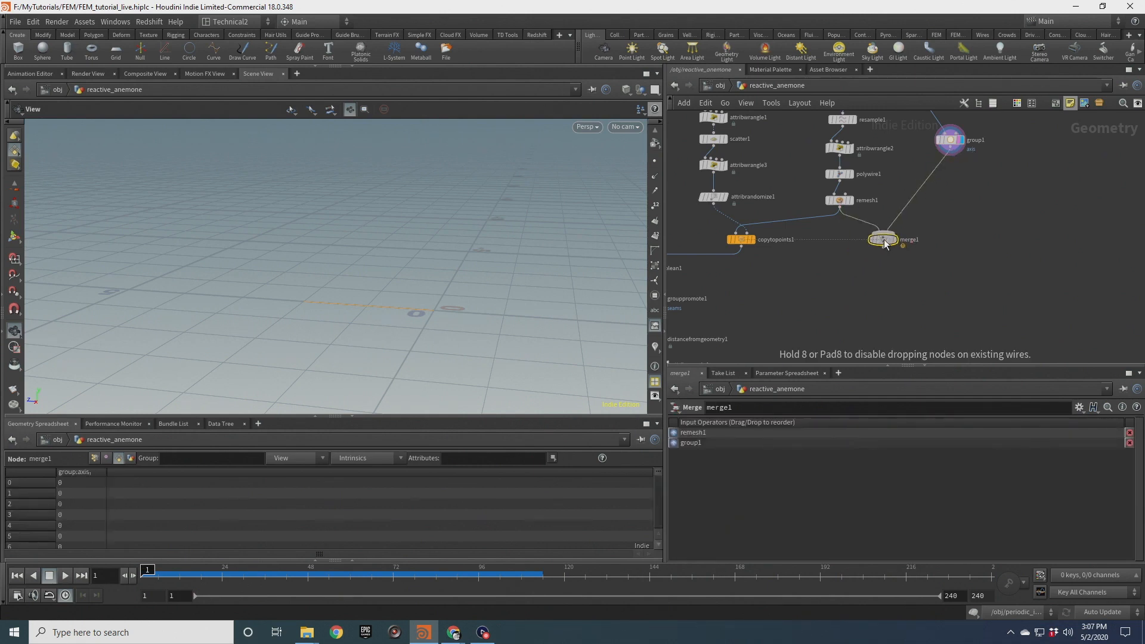
Append a Split node after copytopoints1
left_click_drag(741, 239, 784, 271)
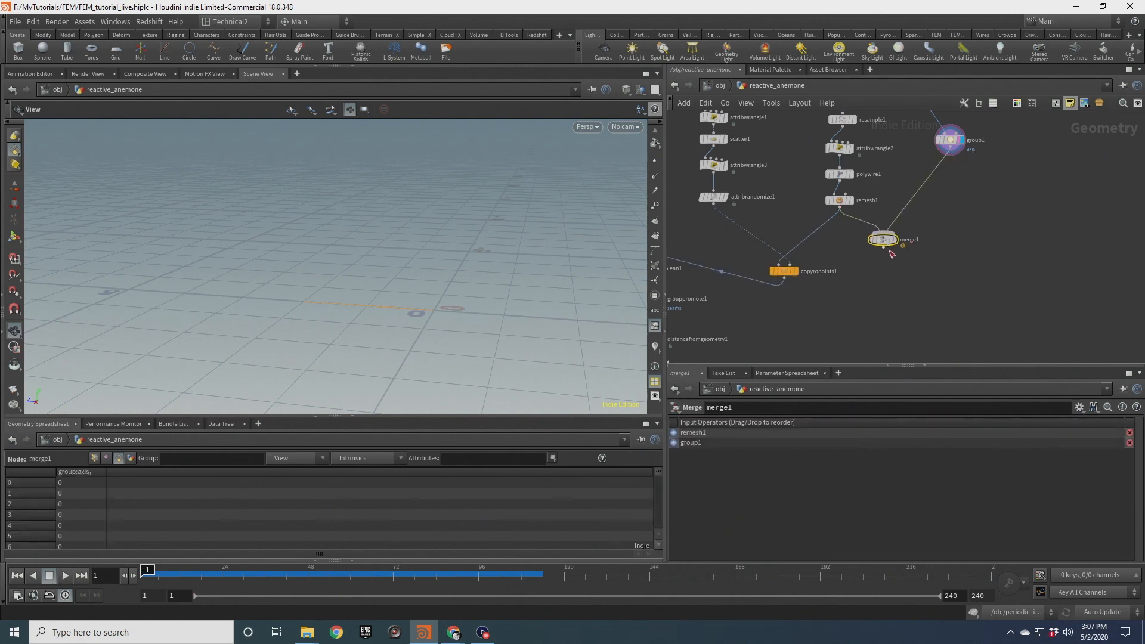
scroll(791, 280, "up", 2)
left_click(796, 268)
left_click(792, 269)
scroll(433, 291, "down", 2)
mouse_move(454, 306)
left_mouse_down()
mouse_move(462, 281)
mouse_move(444, 286)
left_mouse_up()
left_click_drag(781, 276, 851, 312)
type("spl")
key("Return")
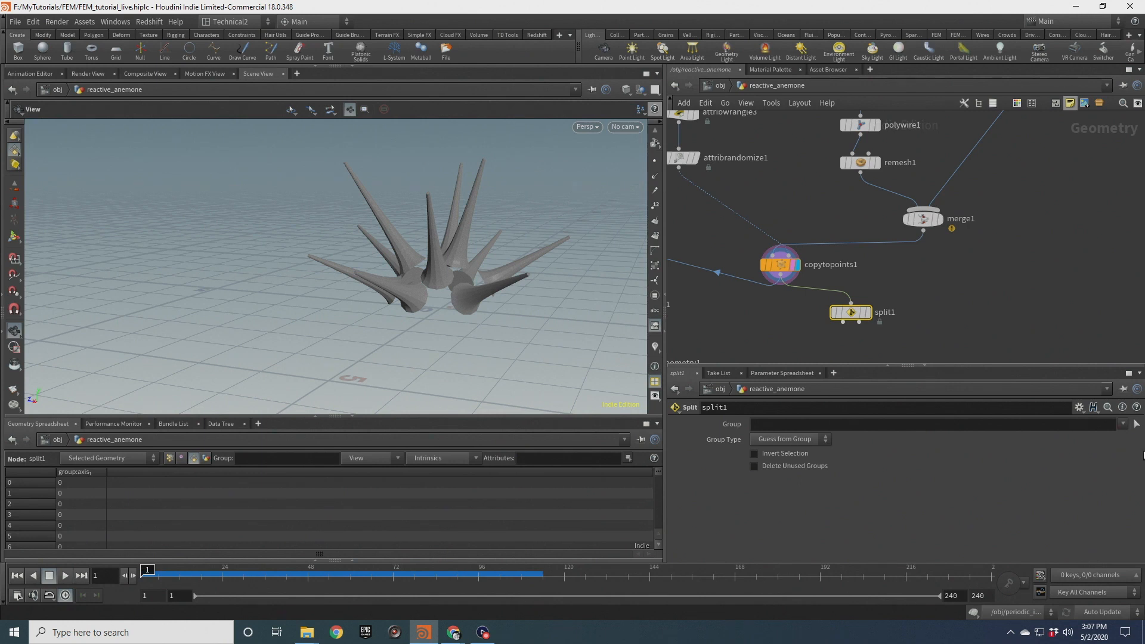
Set split1's group to axis and display its output
left_click(1128, 438)
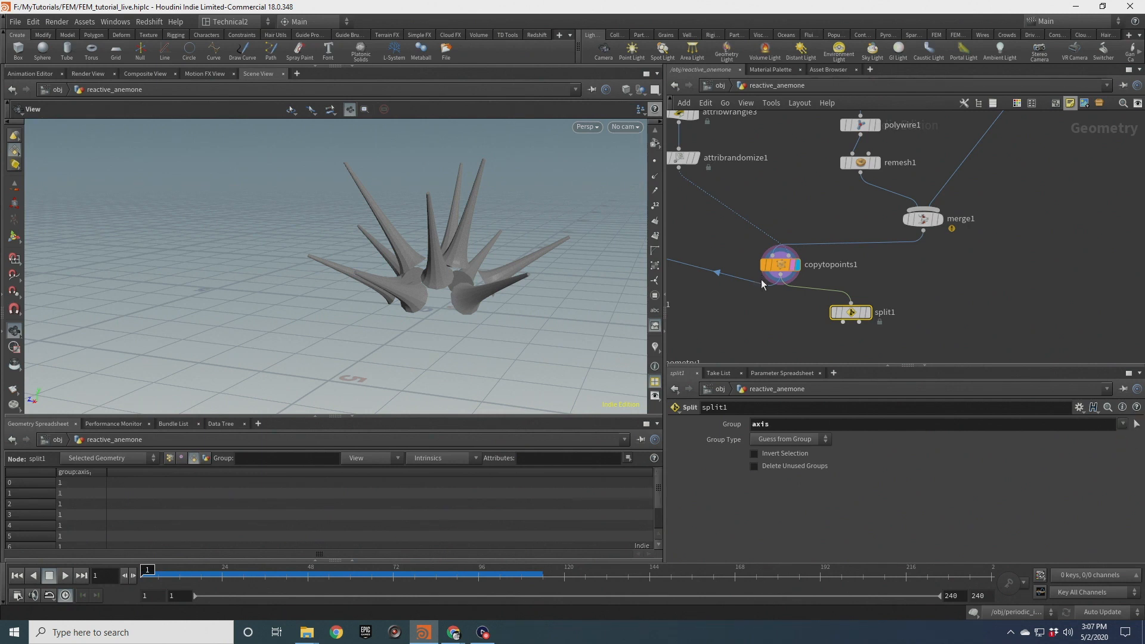
left_click(866, 312)
left_click_drag(525, 256, 344, 194)
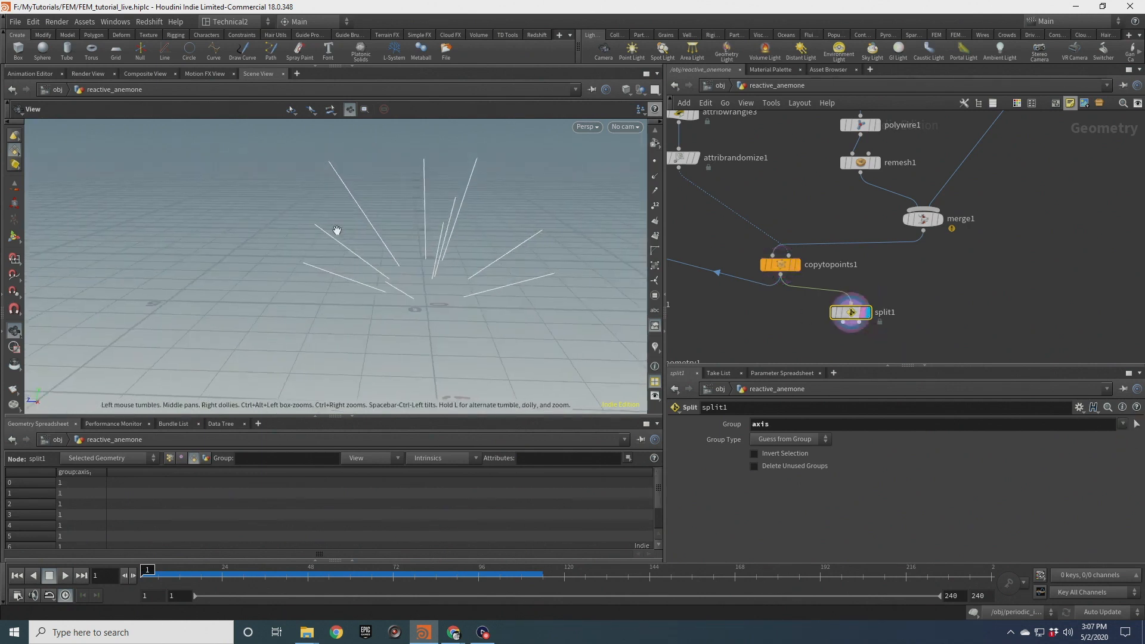
left_click_drag(484, 231, 555, 235)
scroll(686, 190, "down", 2)
middle_click_drag(677, 191, 873, 253)
left_click_drag(878, 227, 879, 218)
left_click(880, 187)
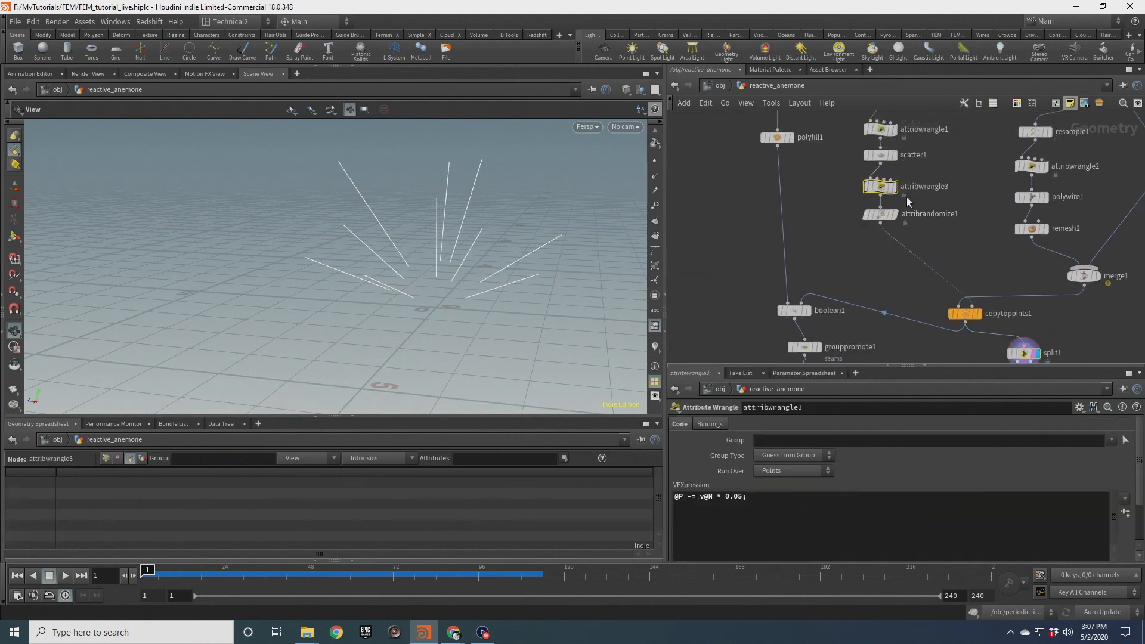
left_click(770, 505)
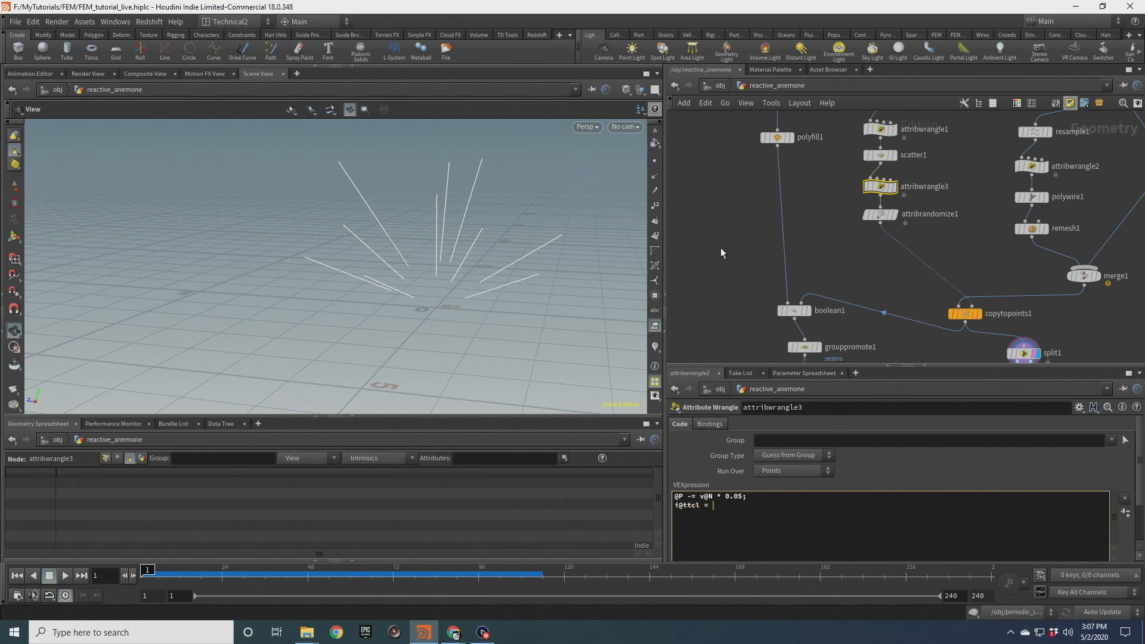
type("i@ttcl = @ptnum;")
left_click(721, 248)
Append an Attribute Promote after split1 promoting ttcl from point to primitive
middle_click_drag(856, 271, 808, 167)
scroll(978, 272, "up", 2)
left_click_drag(922, 217, 1039, 278)
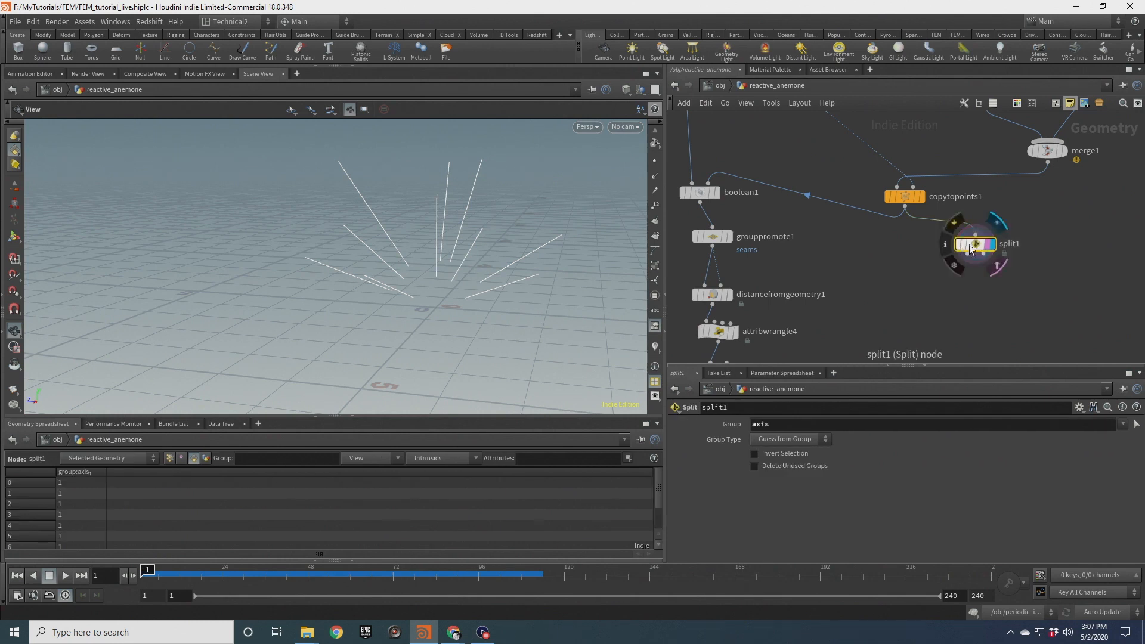
left_click(169, 458)
left_click(381, 470)
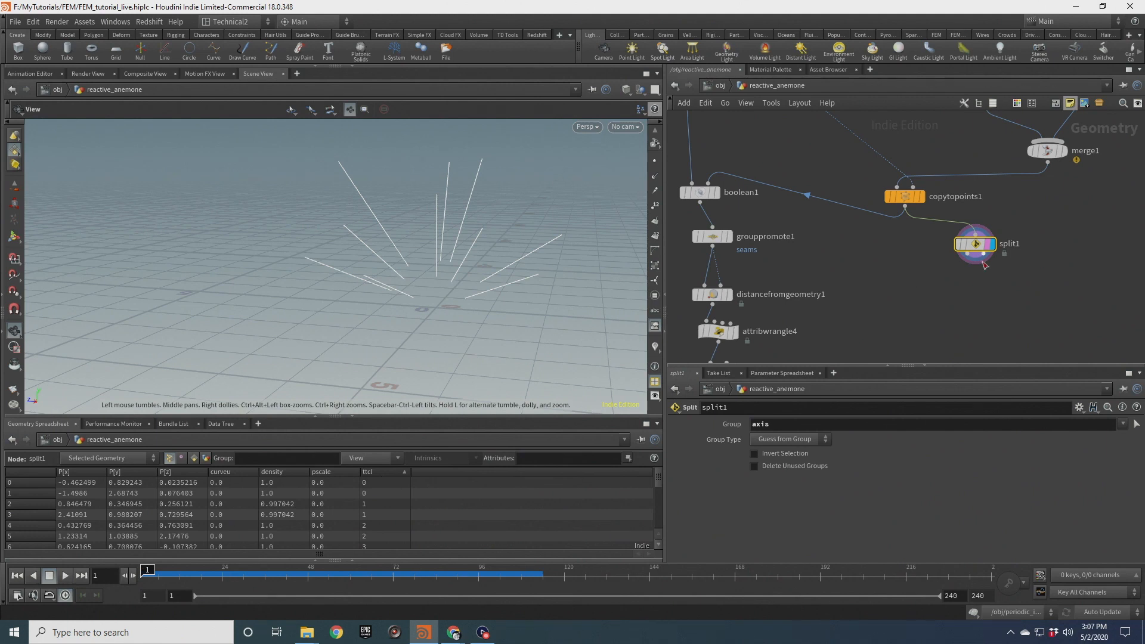
key("Tab")
type("prom")
key("Return")
key("Return")
left_click(967, 281)
left_click(783, 454)
left_click(785, 455)
left_click(778, 422)
key("Return")
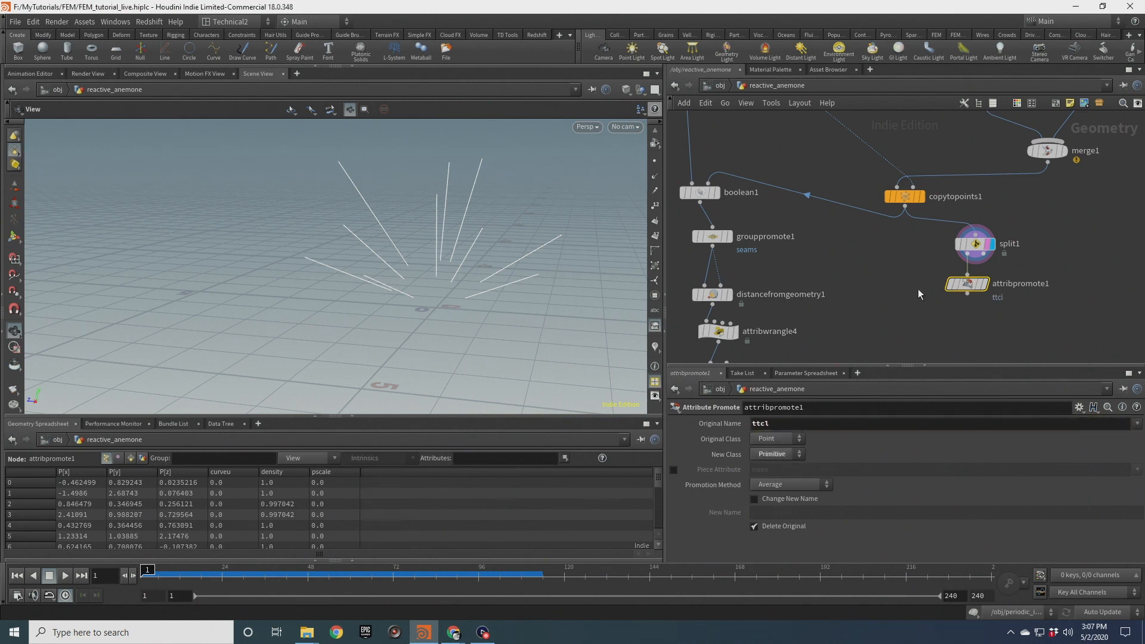
Examine the promoted ttcl values per primitive in the spreadsheet
scroll(984, 290, "up", 3)
left_click(982, 280)
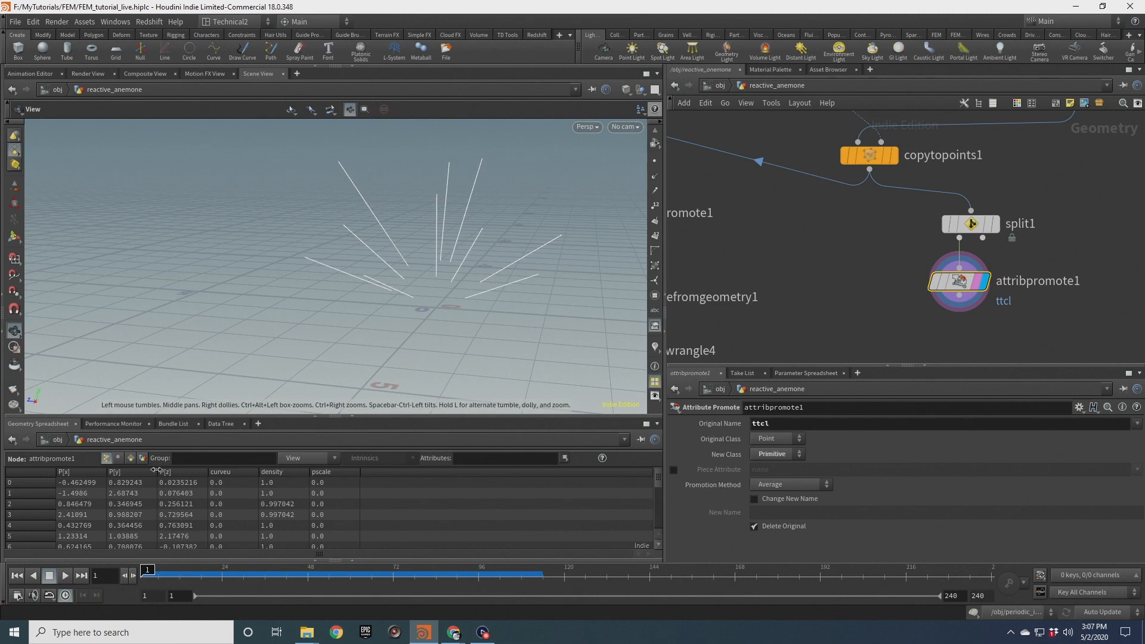
left_click(131, 458)
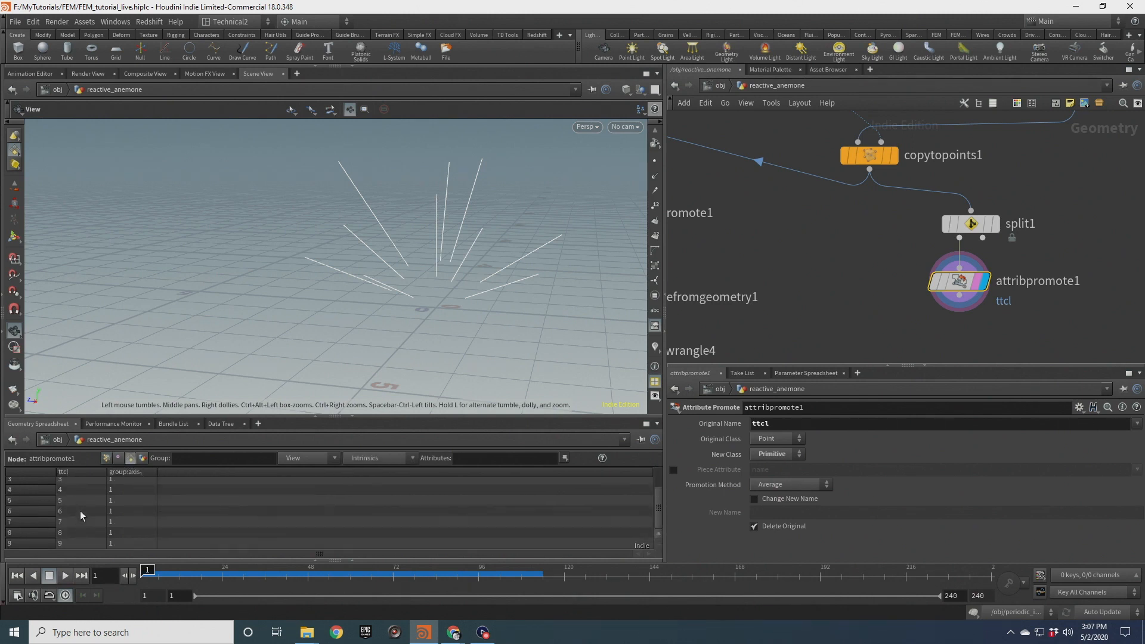
left_click_drag(444, 275, 402, 323)
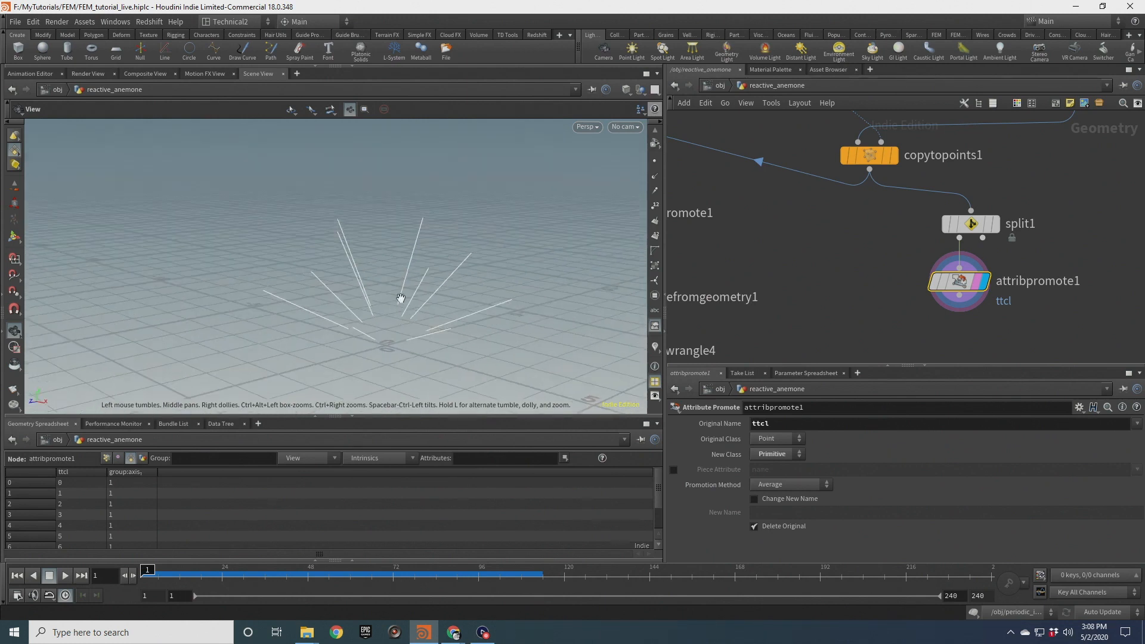
left_click_drag(437, 263, 477, 301)
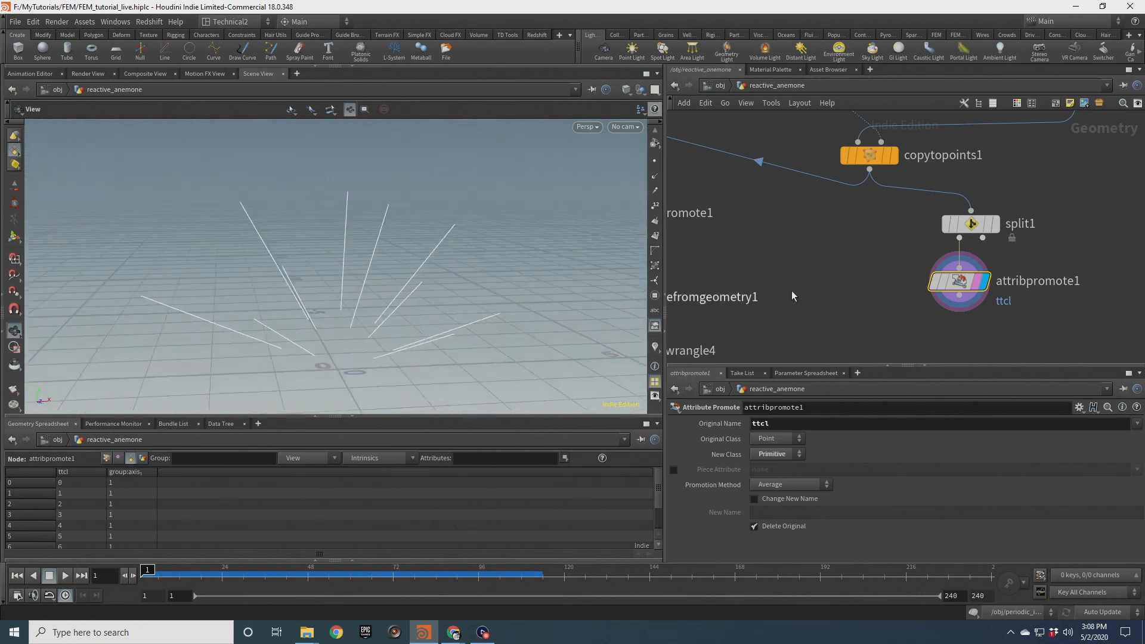
Display attribblur1's output again
scroll(817, 304, "down", 4)
middle_click_drag(817, 304, 879, 213)
scroll(818, 253, "up", 3)
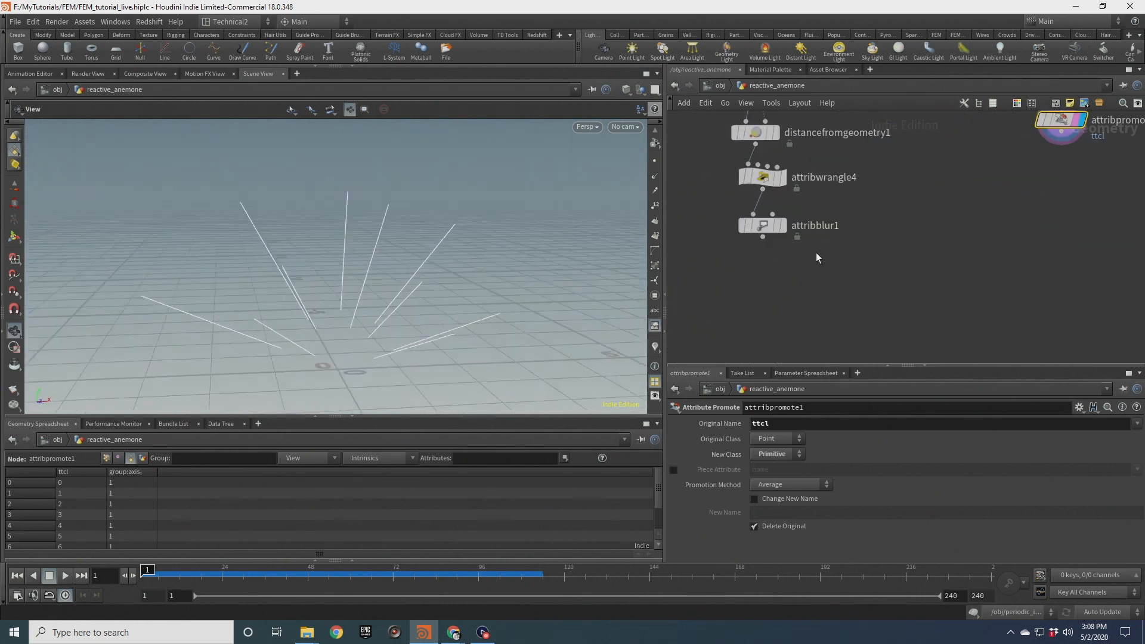
left_click(785, 227)
left_click(750, 227)
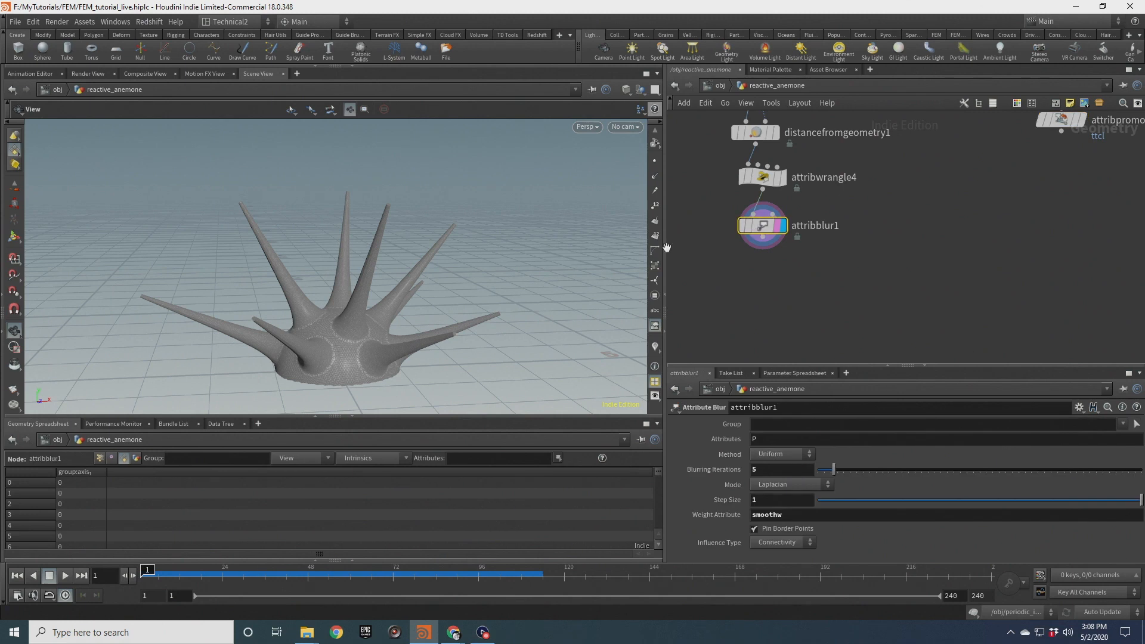
Append a Solid Embed node after attribblur1
left_click_drag(369, 289, 463, 324)
key("Tab")
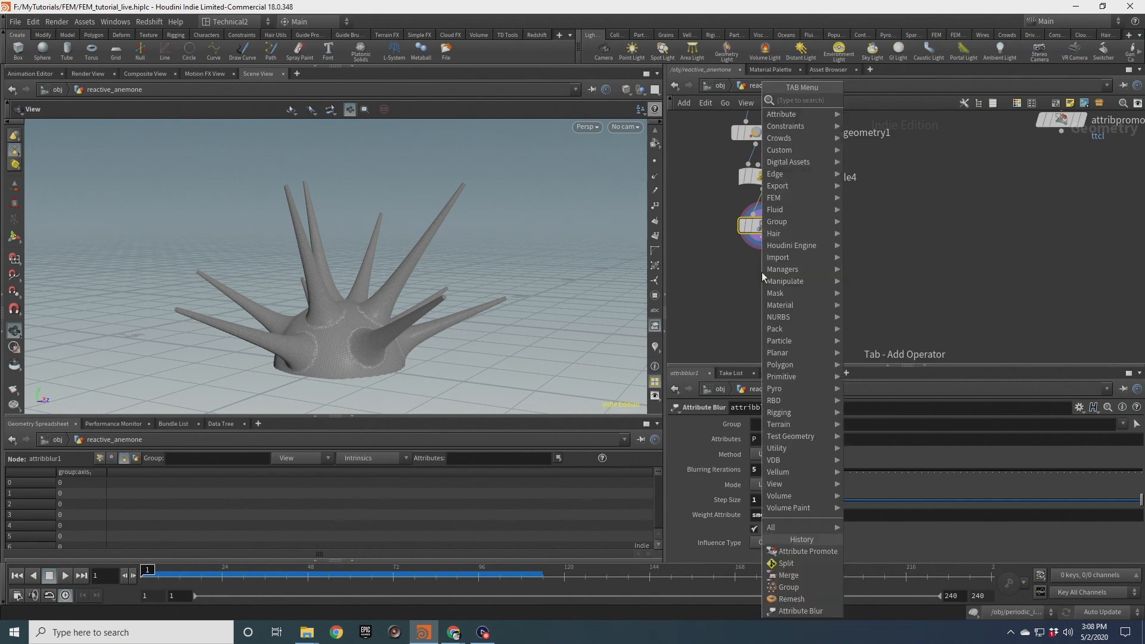
type("solid em")
key("Return")
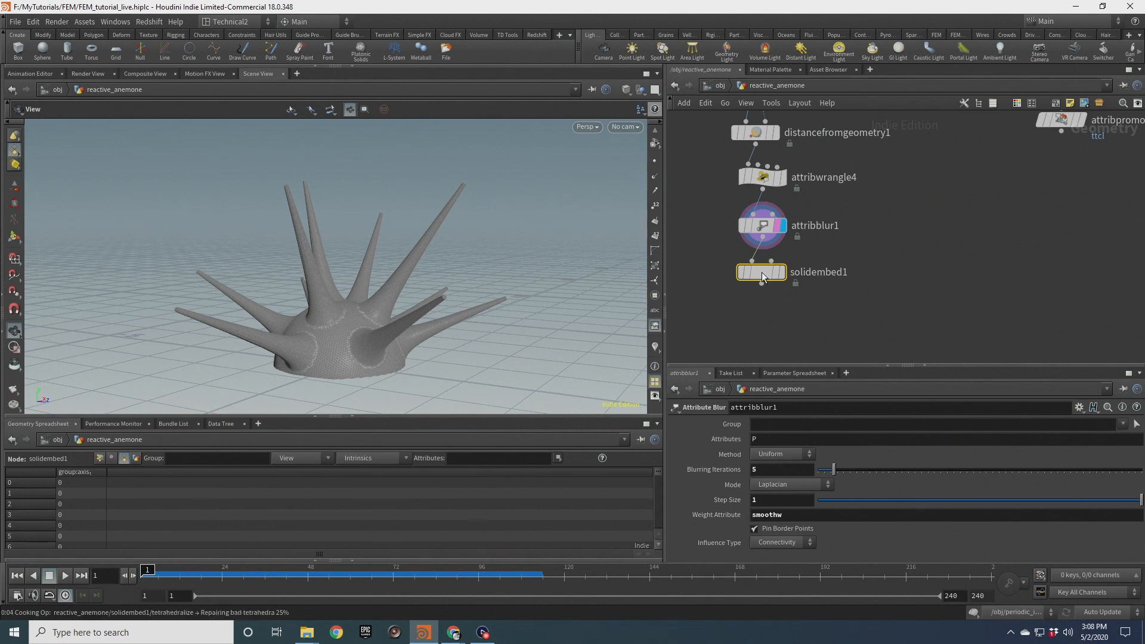
Switch cooking to Manual and set solidembed1's Local Scaling to Use Constant, then update
scroll(761, 272, "up", 3)
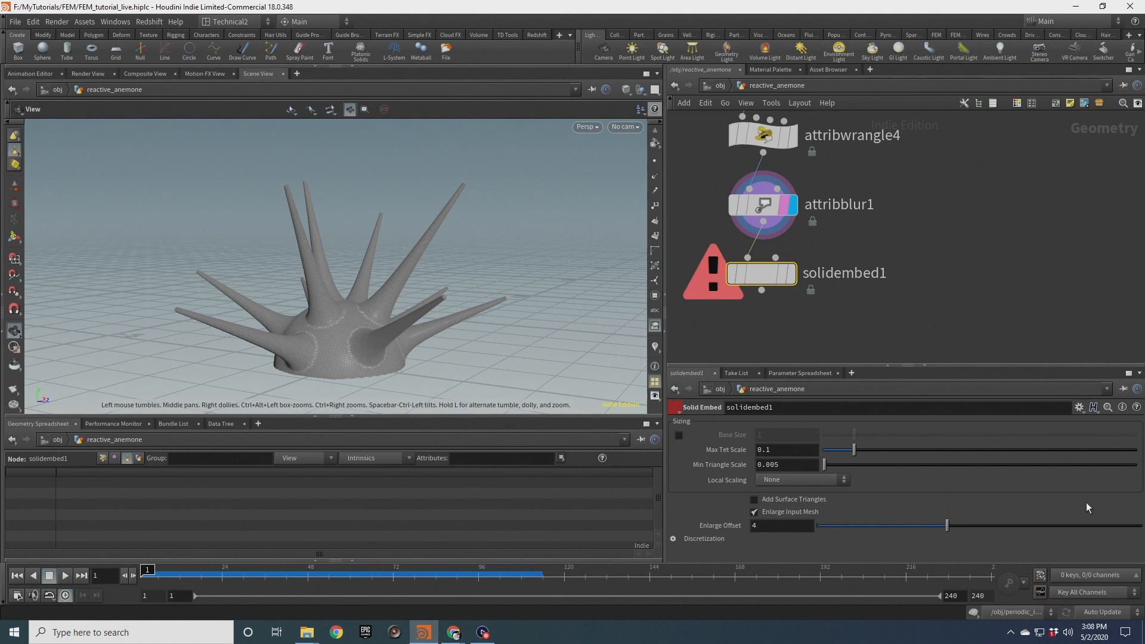
left_click(1118, 615)
left_click(1117, 611)
left_click(769, 481)
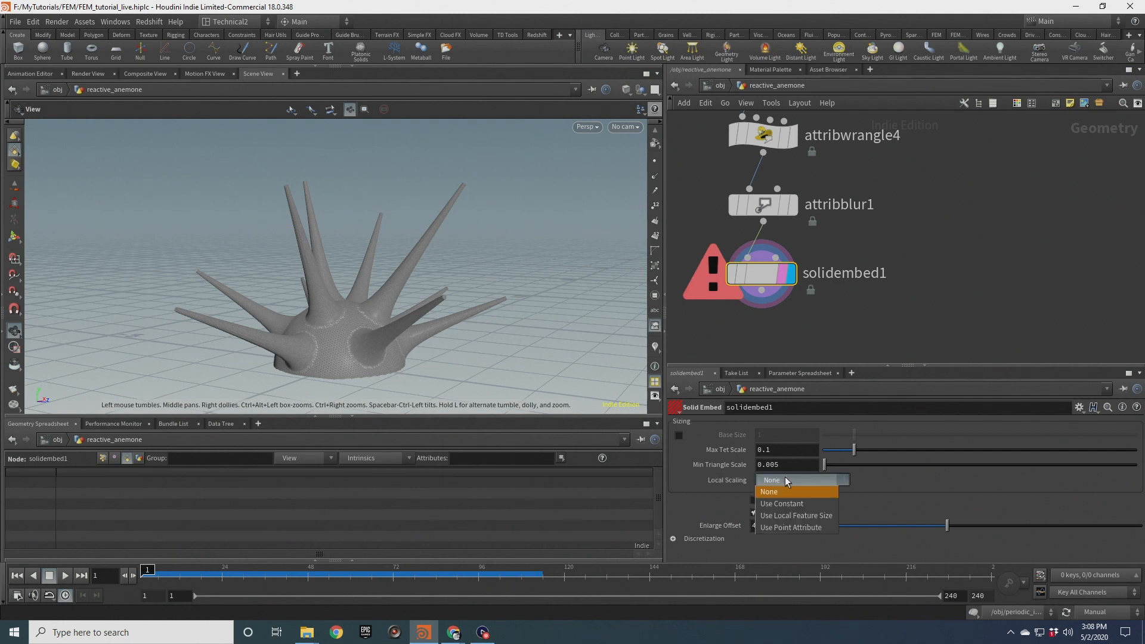
left_click(807, 501)
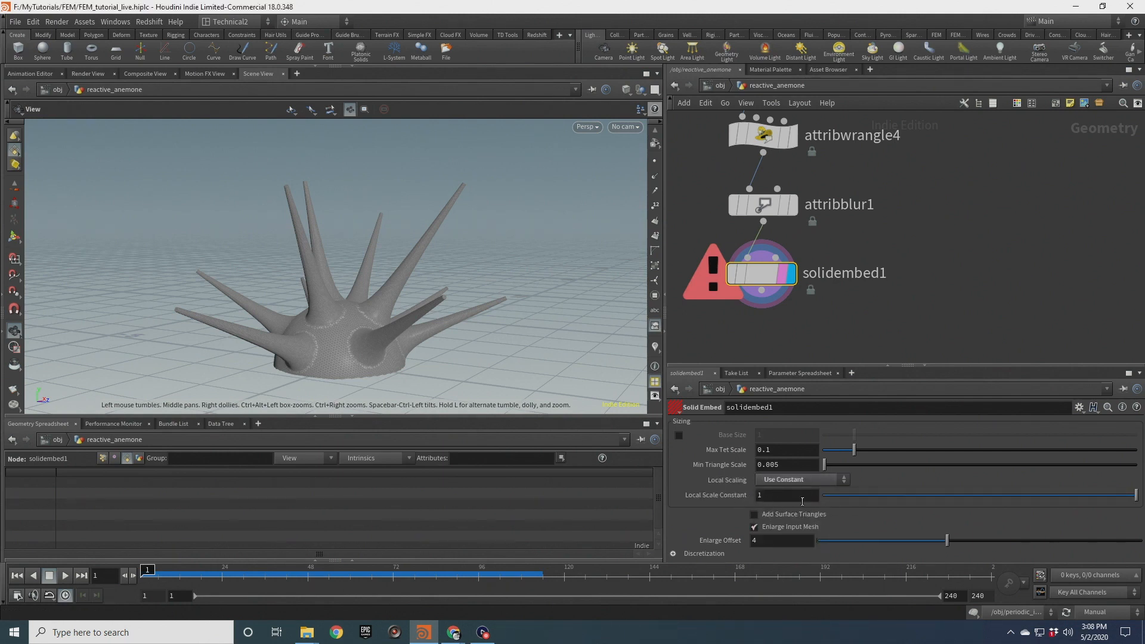
left_click(1108, 574)
Inspect the tetrahedral mesh and the solidembed1 node information
scroll(341, 335, "up", 5)
left_click_drag(341, 335, 365, 302)
middle_click(762, 275)
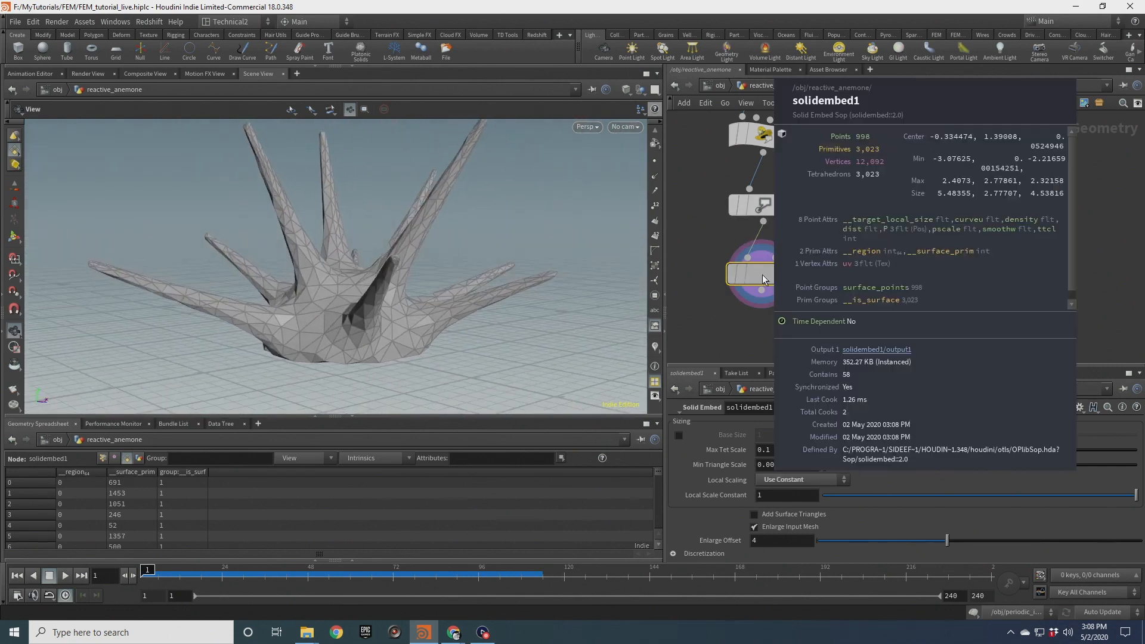
scroll(364, 248, "down", 3)
left_click_drag(366, 250, 360, 332)
scroll(359, 331, "down", 3)
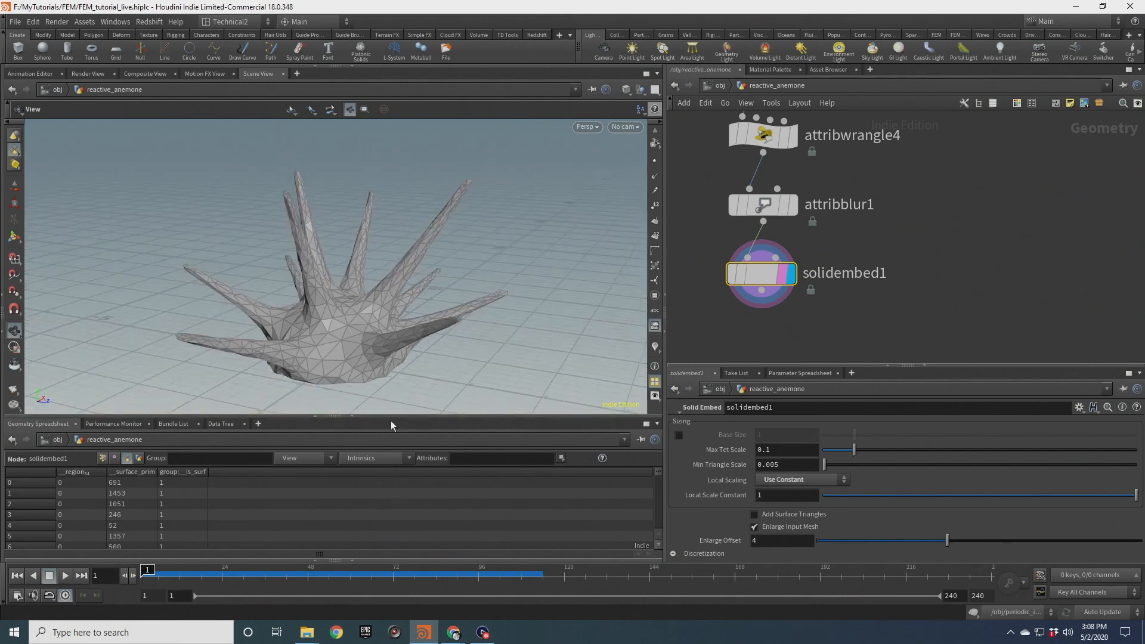
Enlarge the viewport and display attribblur1's output with solidembed1 templated over it
left_click(358, 419)
left_click(793, 205)
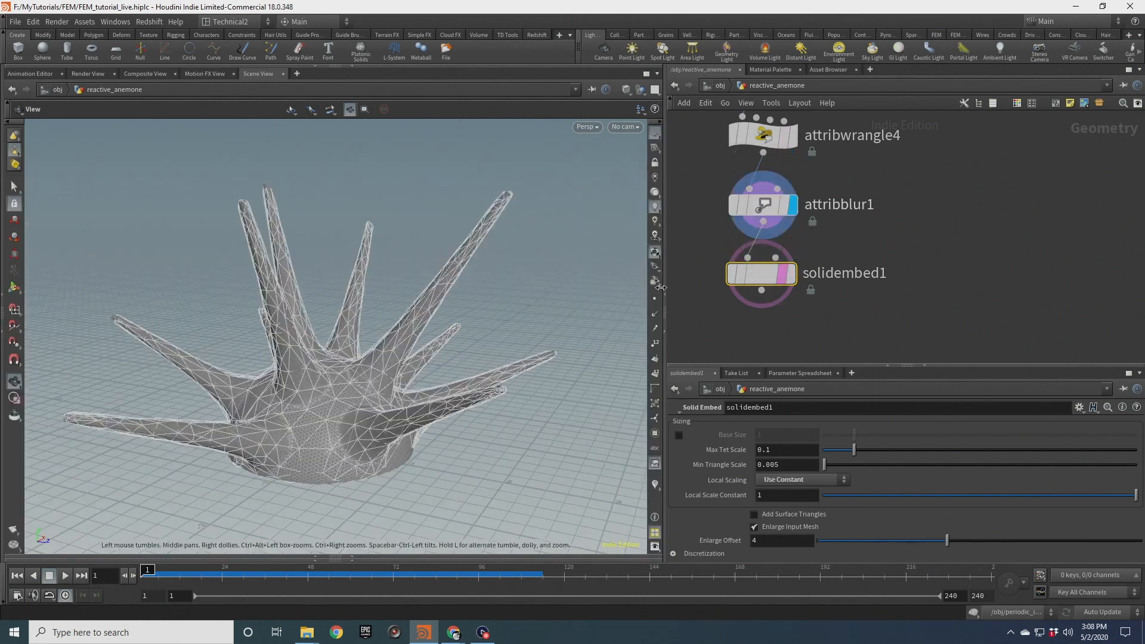
left_click_drag(417, 245, 450, 275)
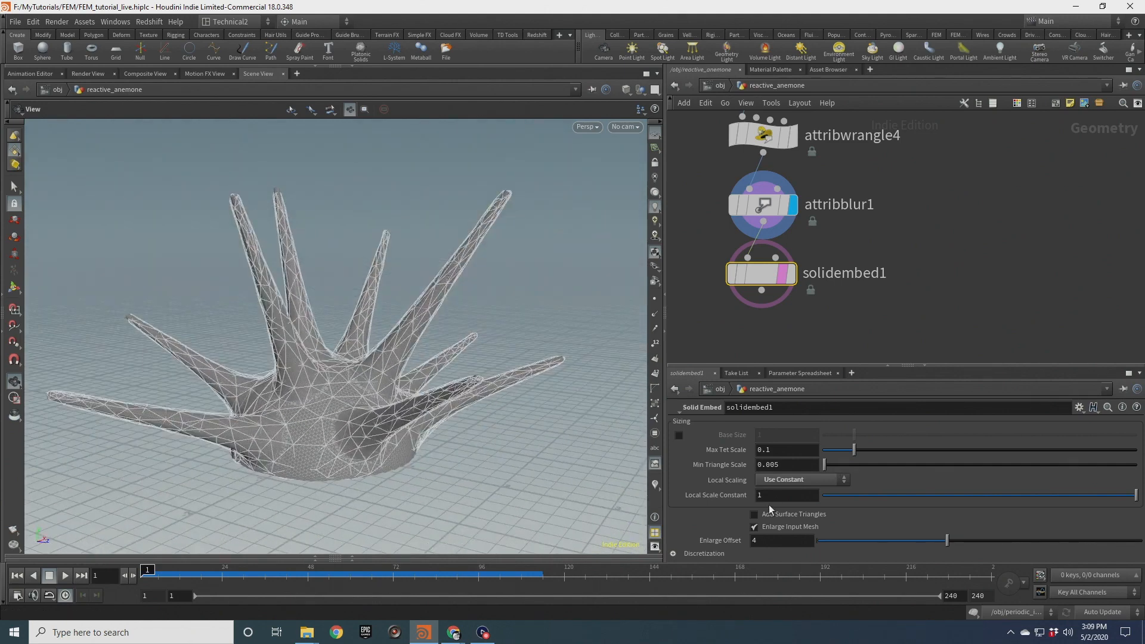
Try solidembed1's Local Scale Constant at 0.5 and then 0.1
type(".5")
key("Return")
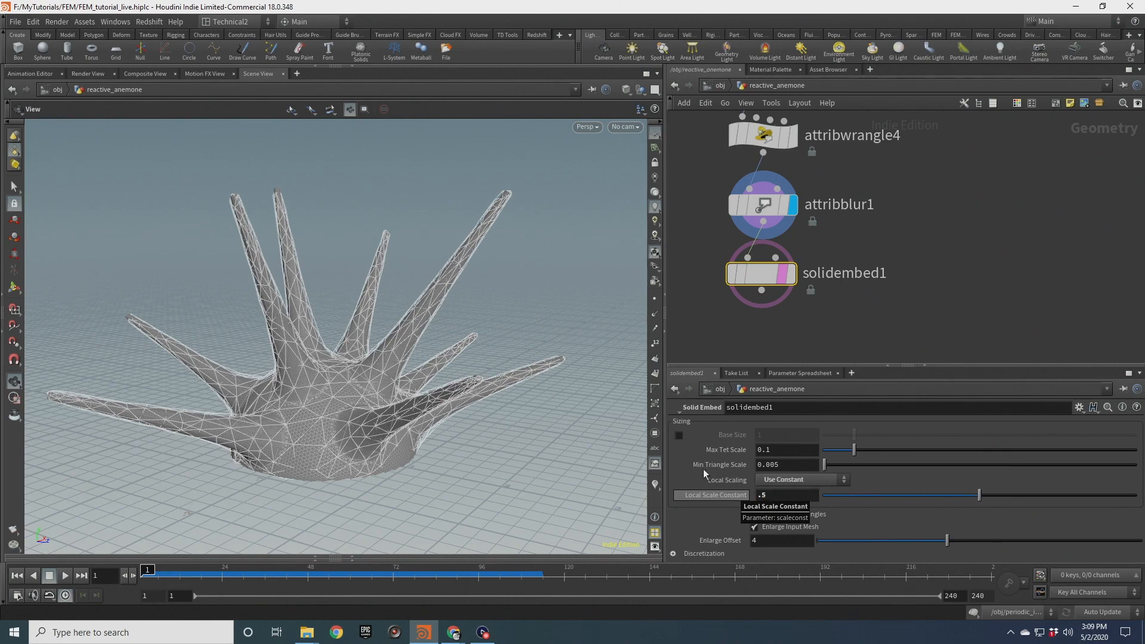
scroll(363, 398, "up", 3)
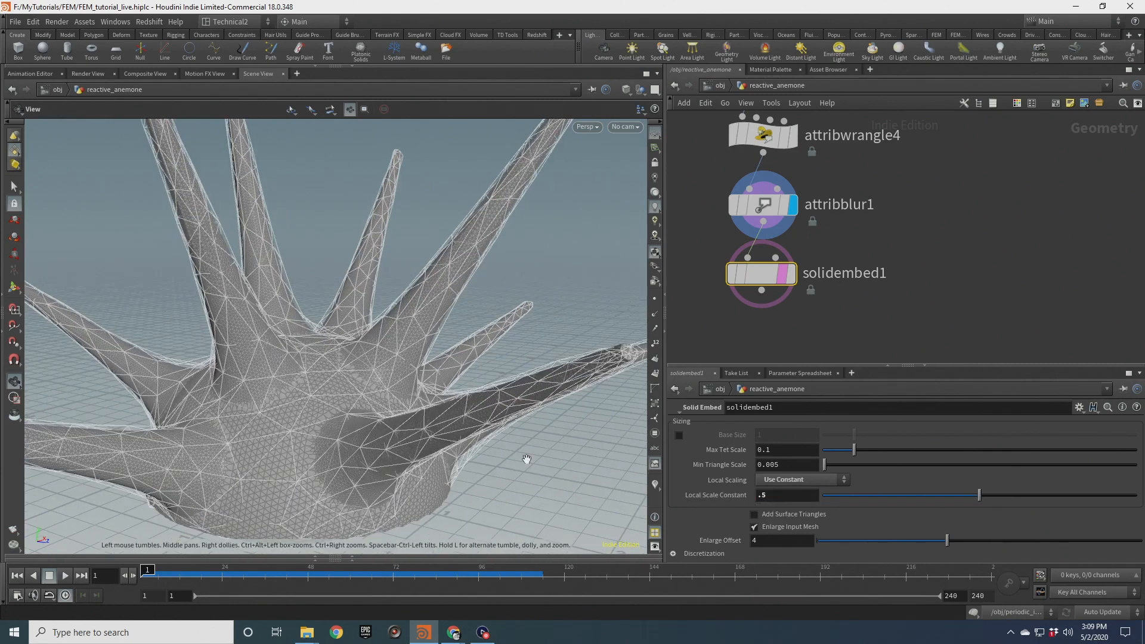
type(".1")
key("Return")
Set solidembed1's Local Scale Constant to 0.05 and inspect the node information
mouse_move(317, 357)
left_mouse_down()
mouse_move(294, 370)
mouse_move(310, 374)
left_mouse_up()
middle_click(768, 276)
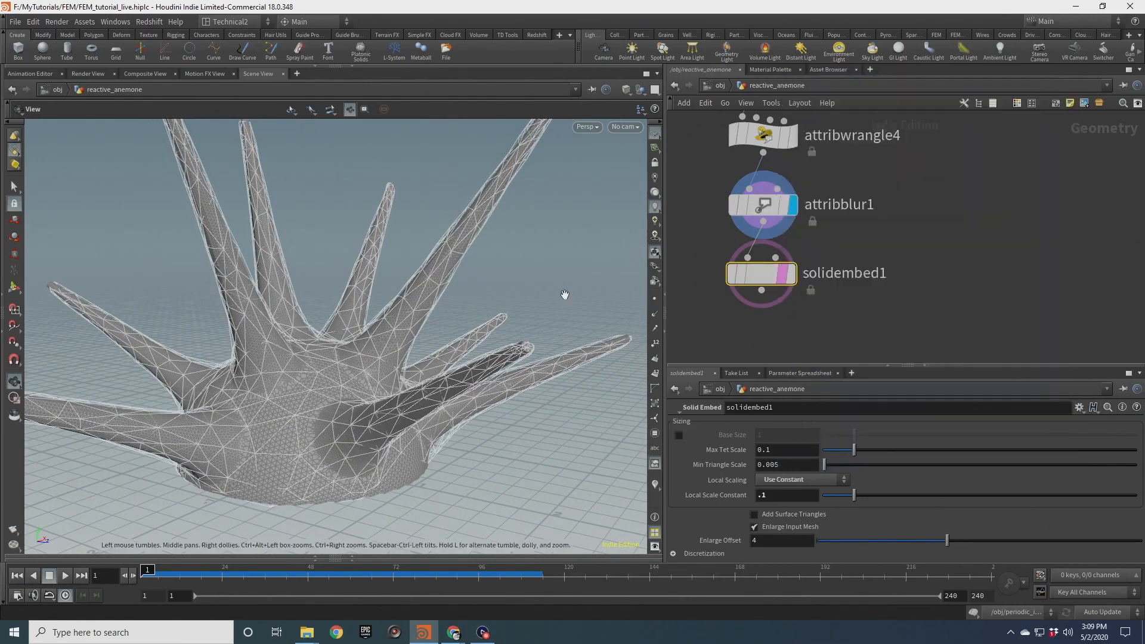
type(".05")
key("Return")
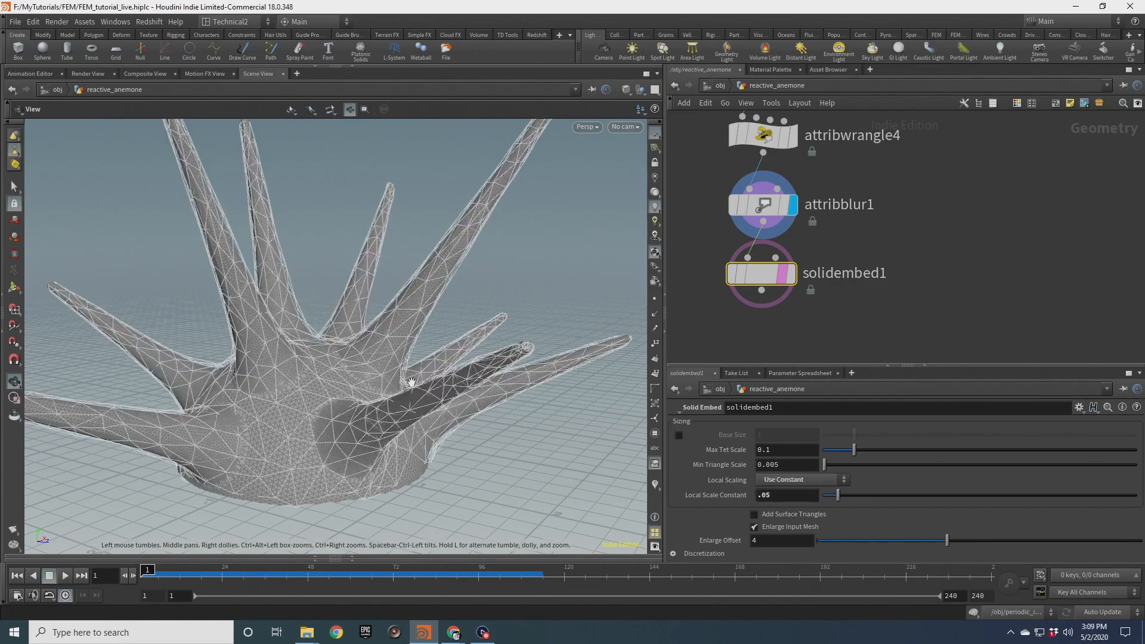
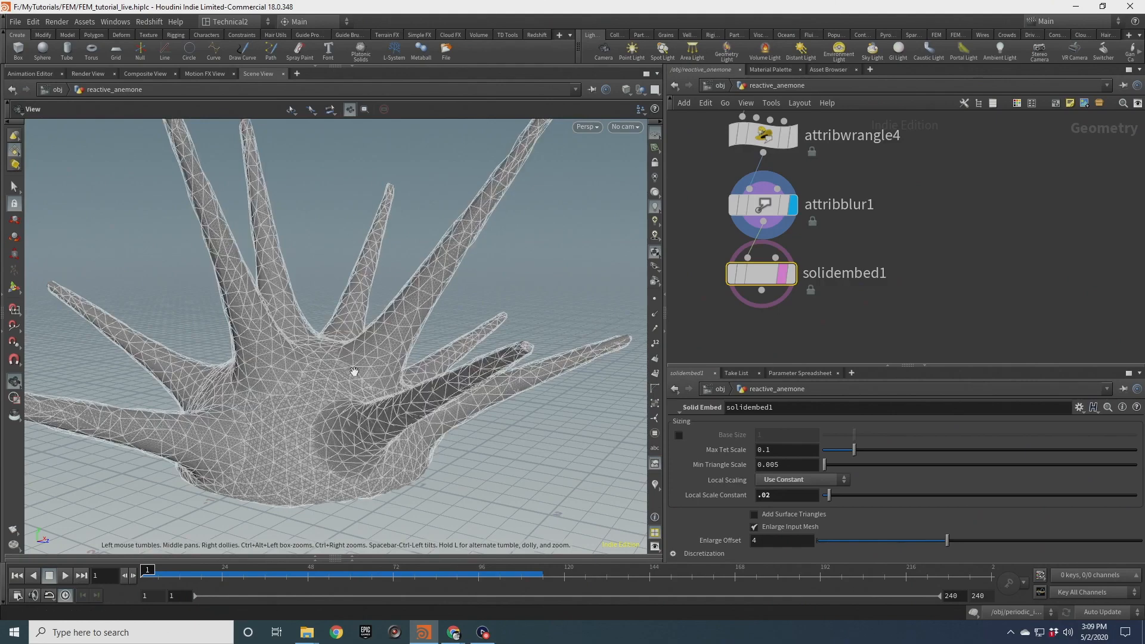
Orbit around solidembed1's tetrahedral mesh and check its node information
left_click_drag(355, 371, 235, 240)
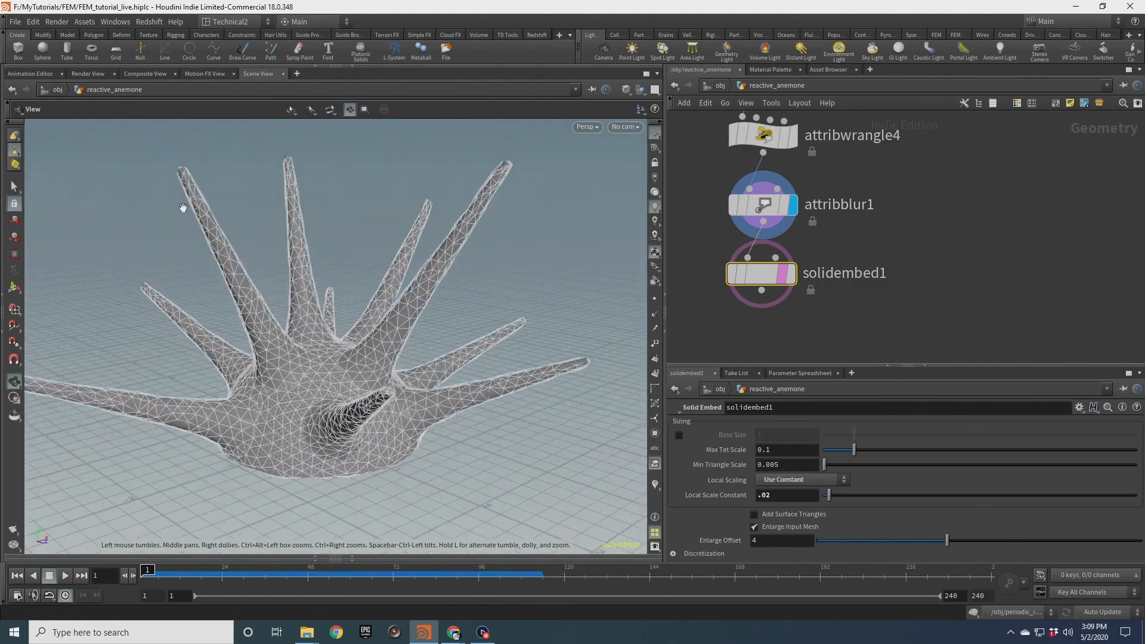
left_click_drag(325, 195, 396, 350)
scroll(356, 289, "up", 6)
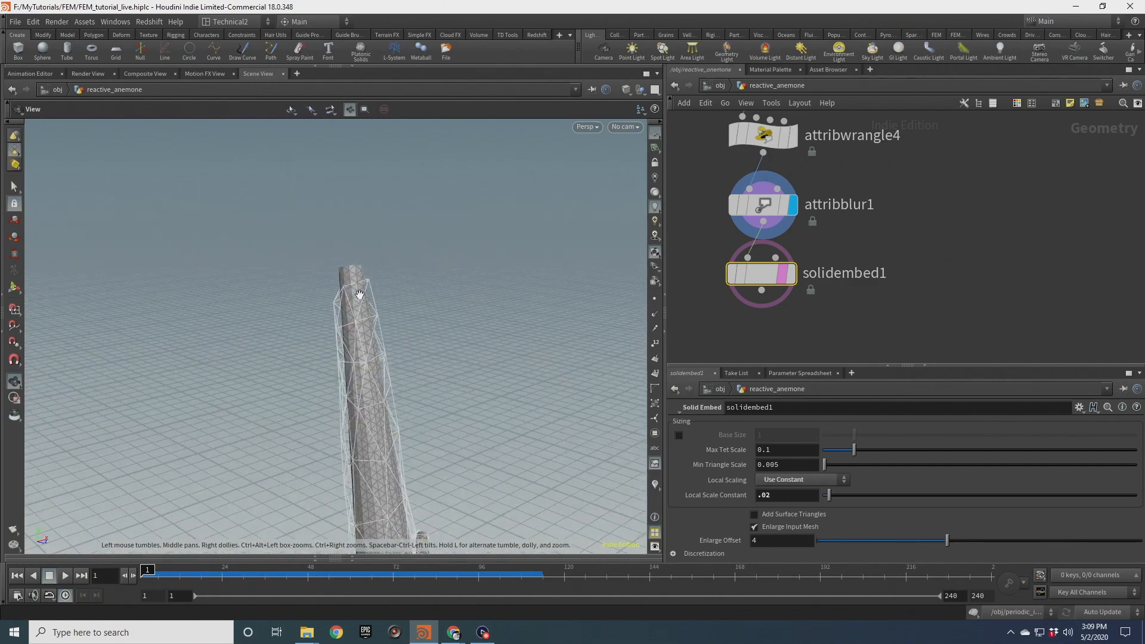
left_click_drag(360, 294, 416, 299)
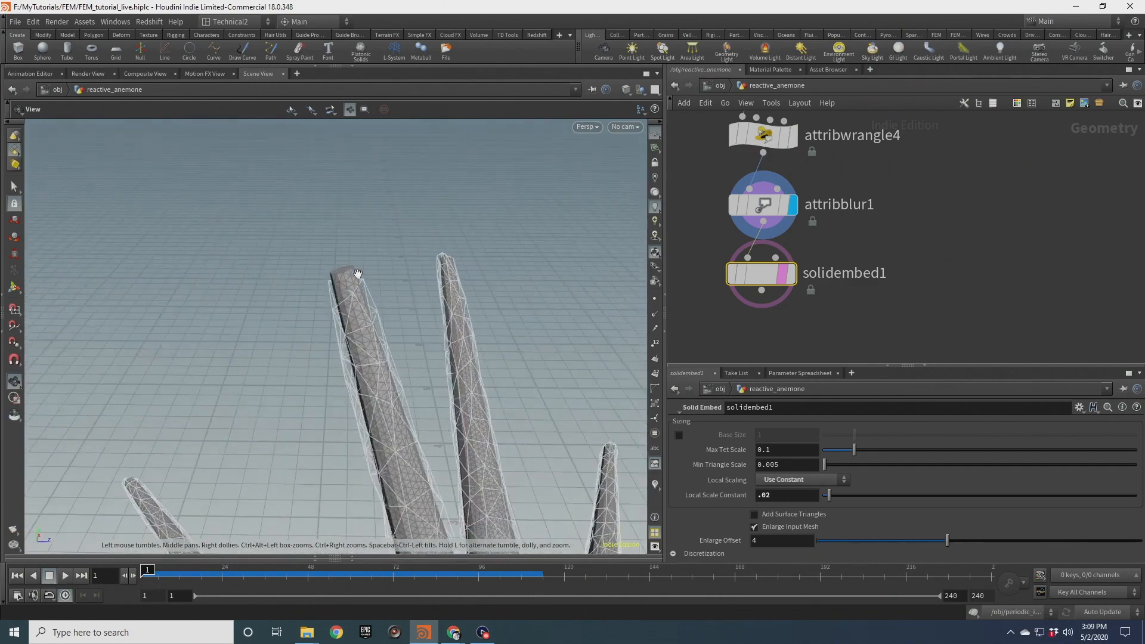
left_click_drag(449, 410, 383, 361)
middle_click(758, 278)
scroll(422, 342, "down", 5)
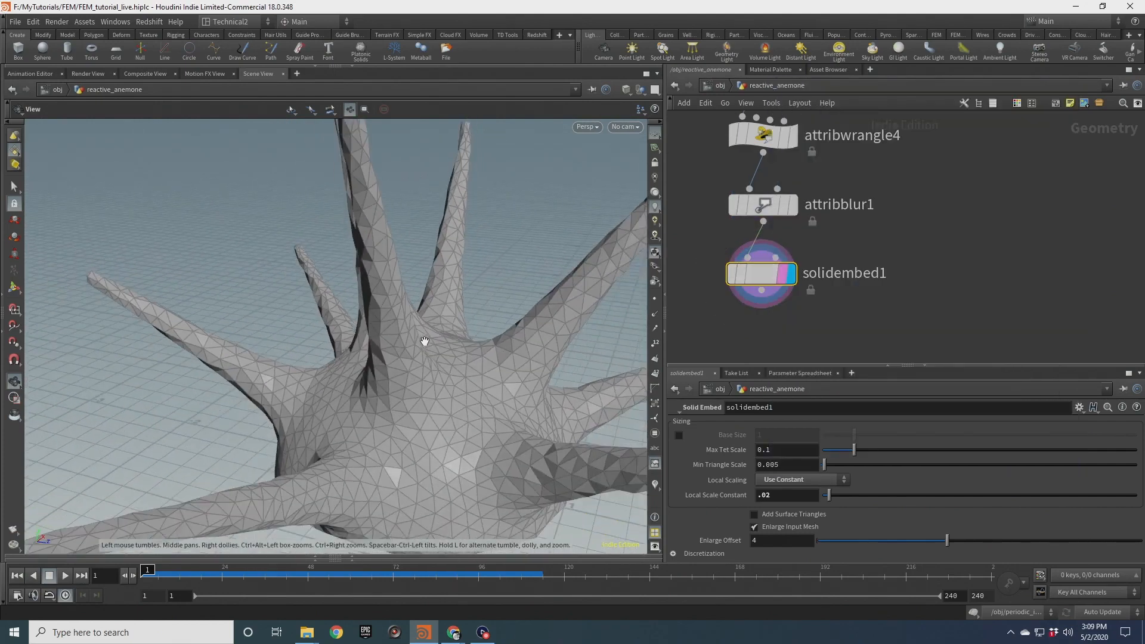
left_click_drag(440, 368, 539, 353)
scroll(539, 352, "down", 2)
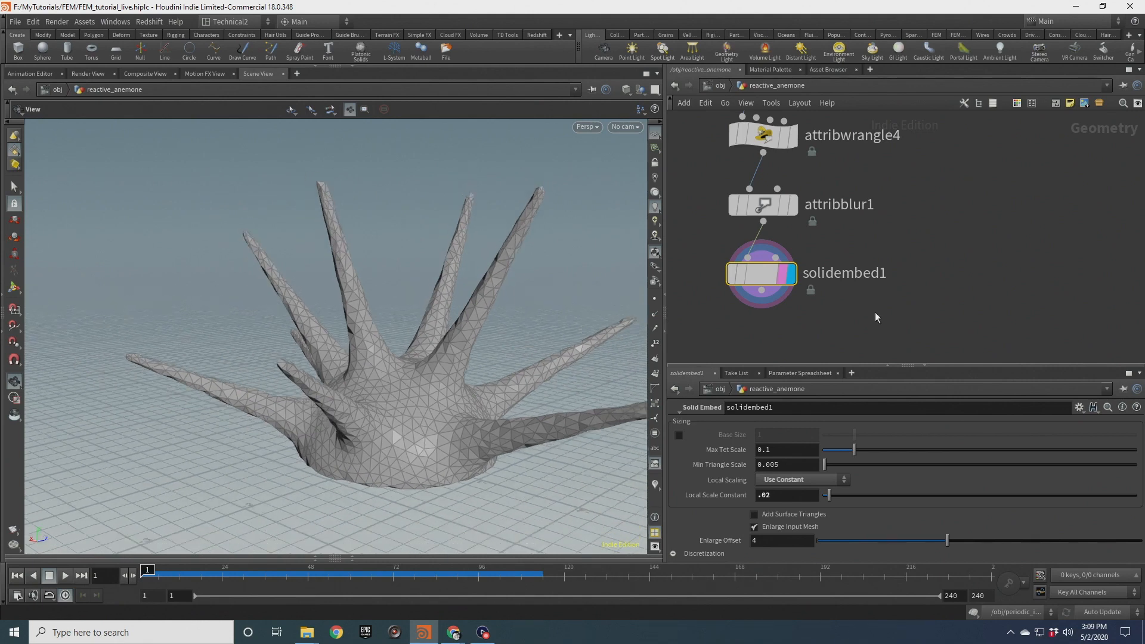
Add a Clip node wired below solidembed1
middle_click_drag(876, 306, 906, 234)
left_click_drag(791, 219, 764, 284)
type("clip")
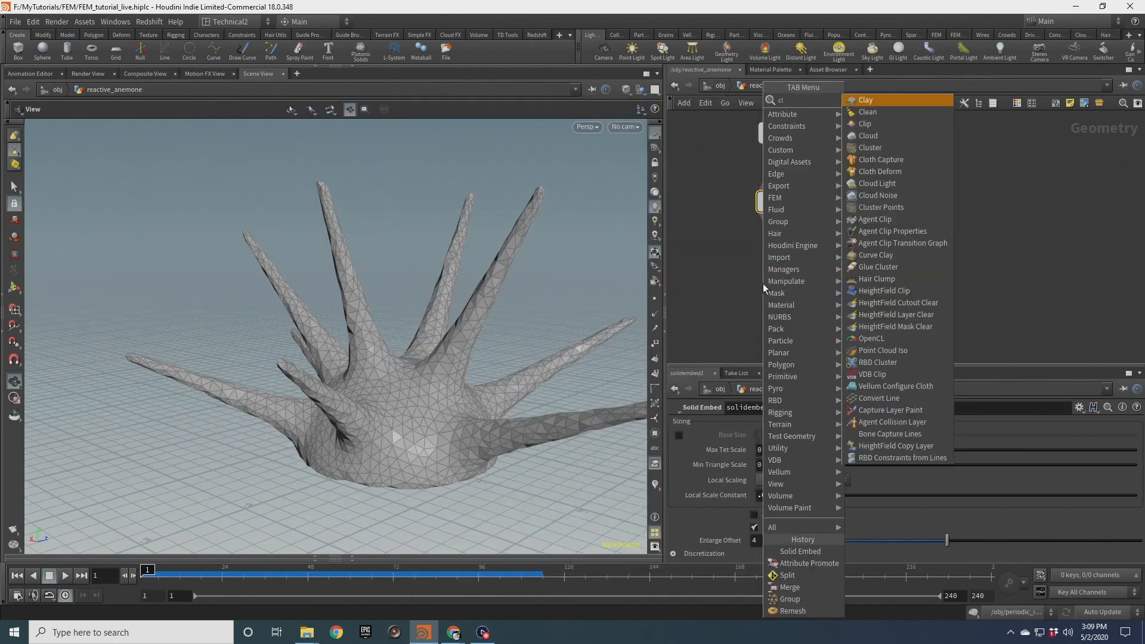
key("Return")
scroll(769, 284, "up", 2)
left_click(804, 284)
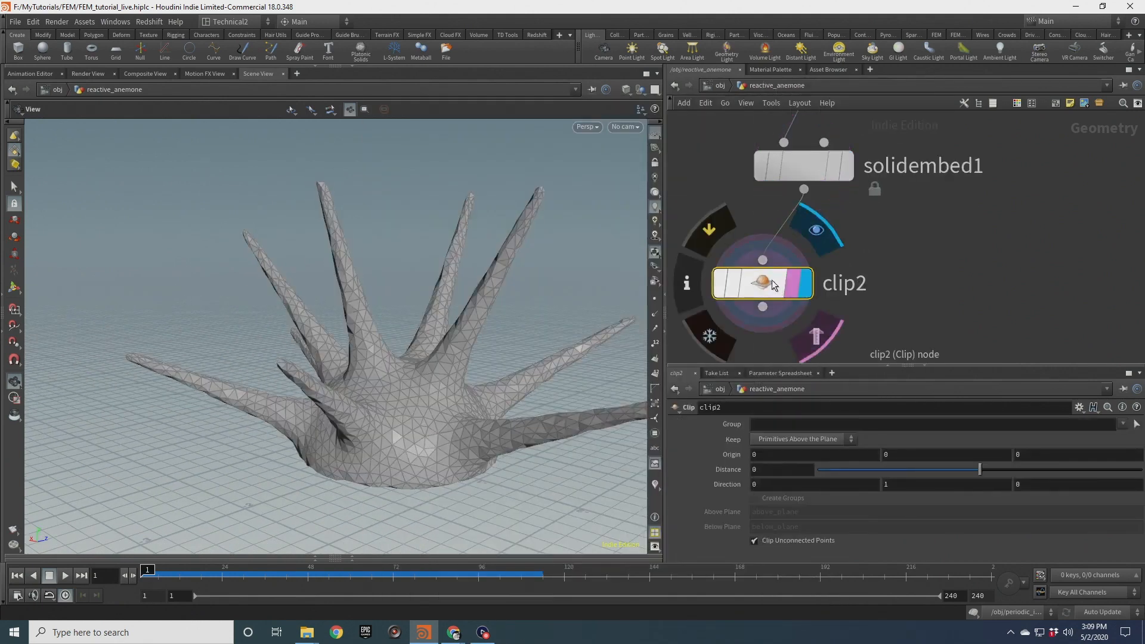
Raise the clip plane with its handle to about 1.37 and set Keep to Primitives Below the Plane
left_click(12, 291)
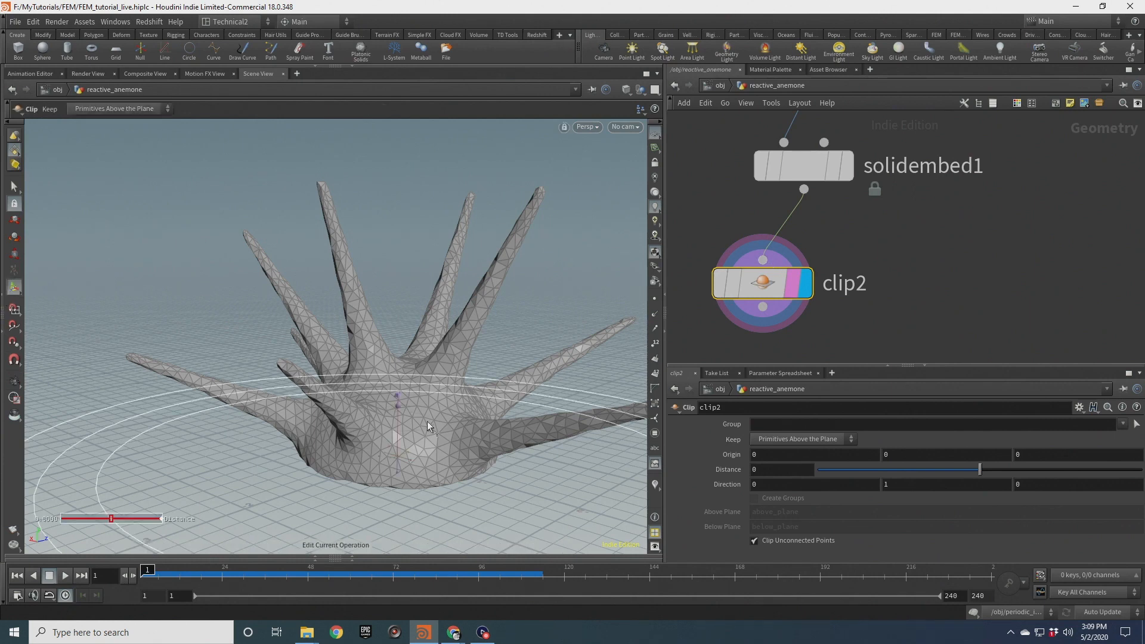
left_click_drag(406, 470, 404, 339)
left_click(799, 436)
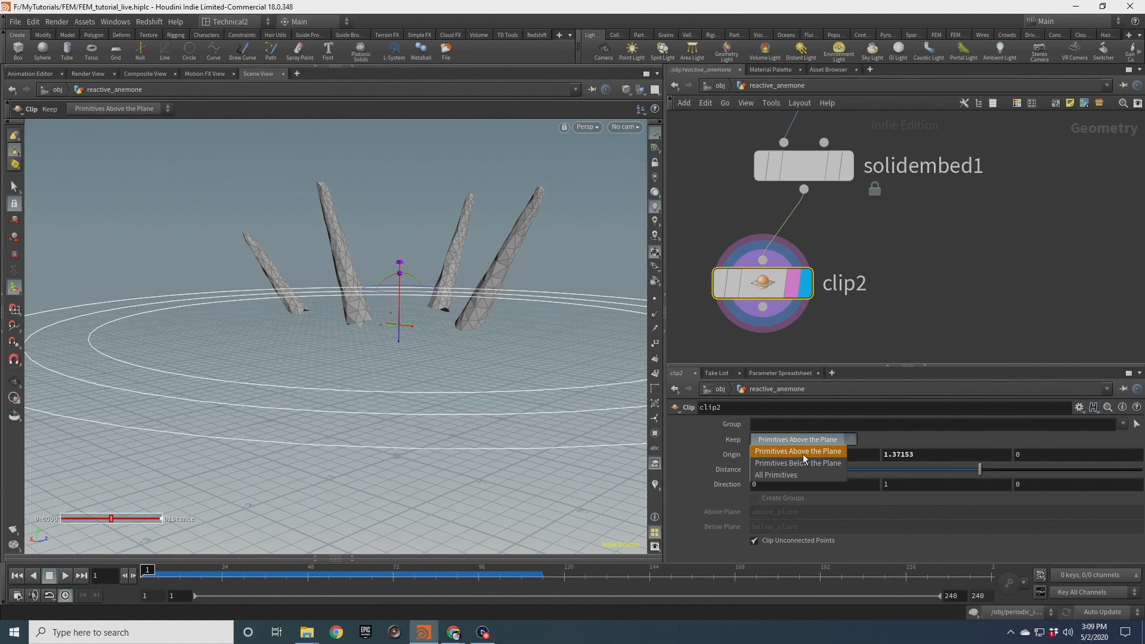
left_click(798, 463)
key("Escape")
Orbit and zoom to examine the interior of the clipped tetrahedral mesh
scroll(396, 322, "up", 5)
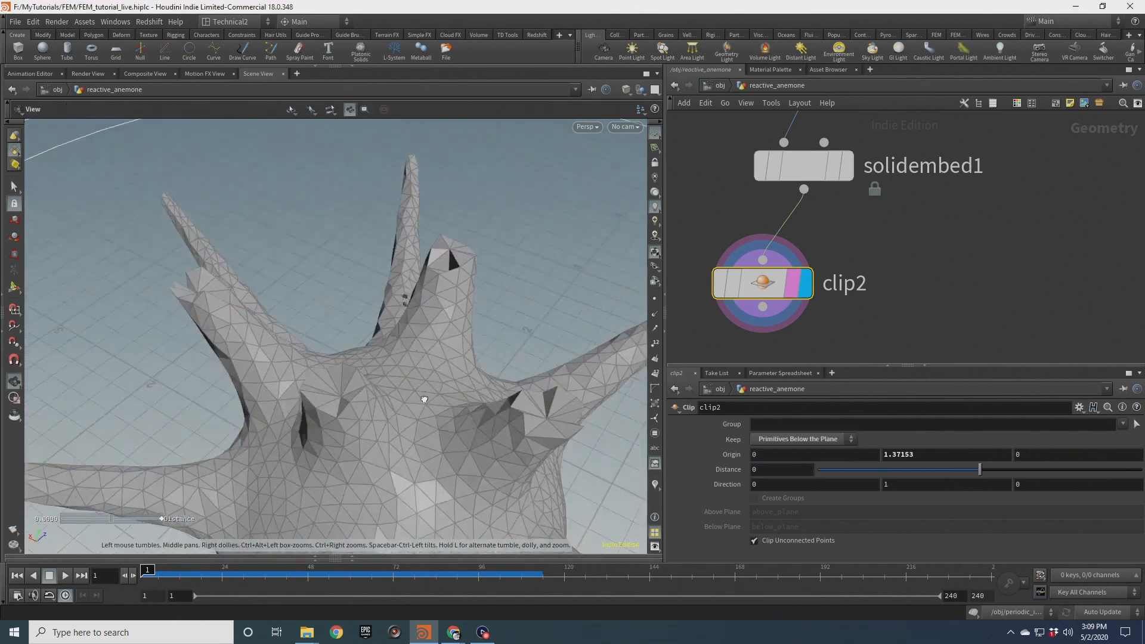
left_click_drag(424, 399, 446, 195)
left_click_drag(356, 242, 377, 301)
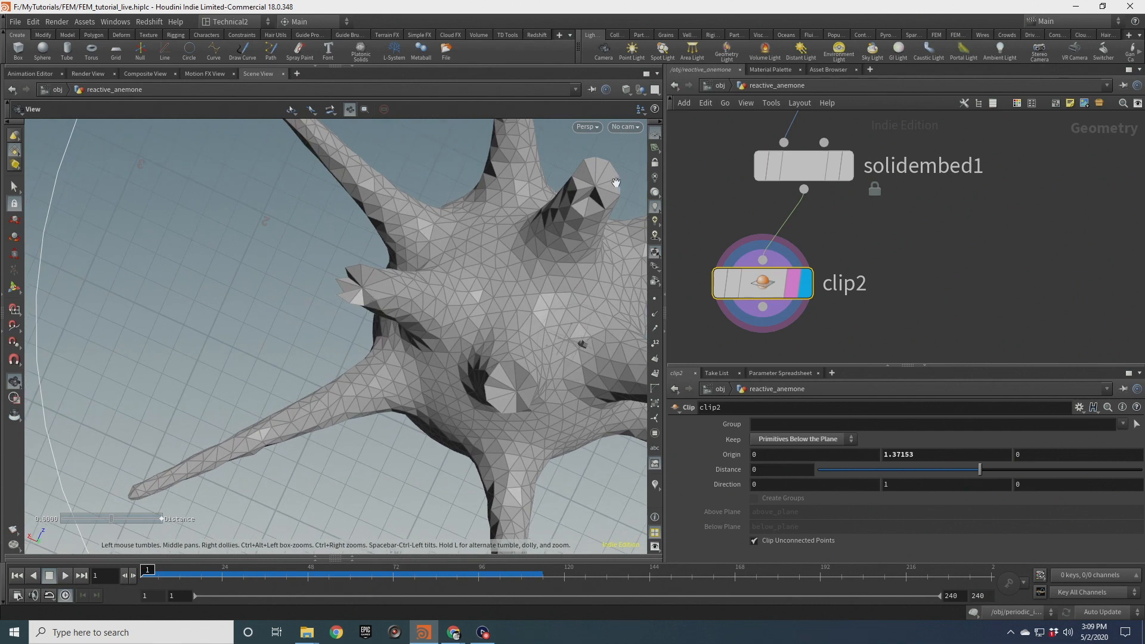
middle_click_drag(616, 183, 471, 194)
scroll(479, 316, "down", 5)
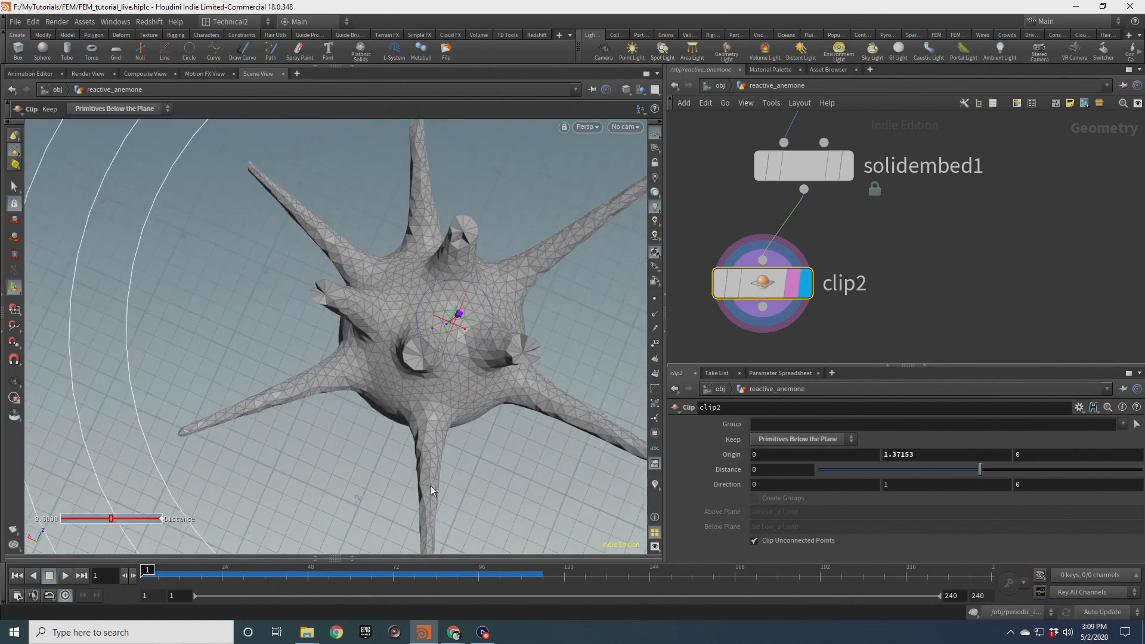
mouse_move(458, 347)
left_mouse_down()
mouse_move(432, 339)
mouse_move(446, 336)
mouse_move(446, 292)
mouse_move(425, 349)
mouse_move(457, 352)
left_mouse_up()
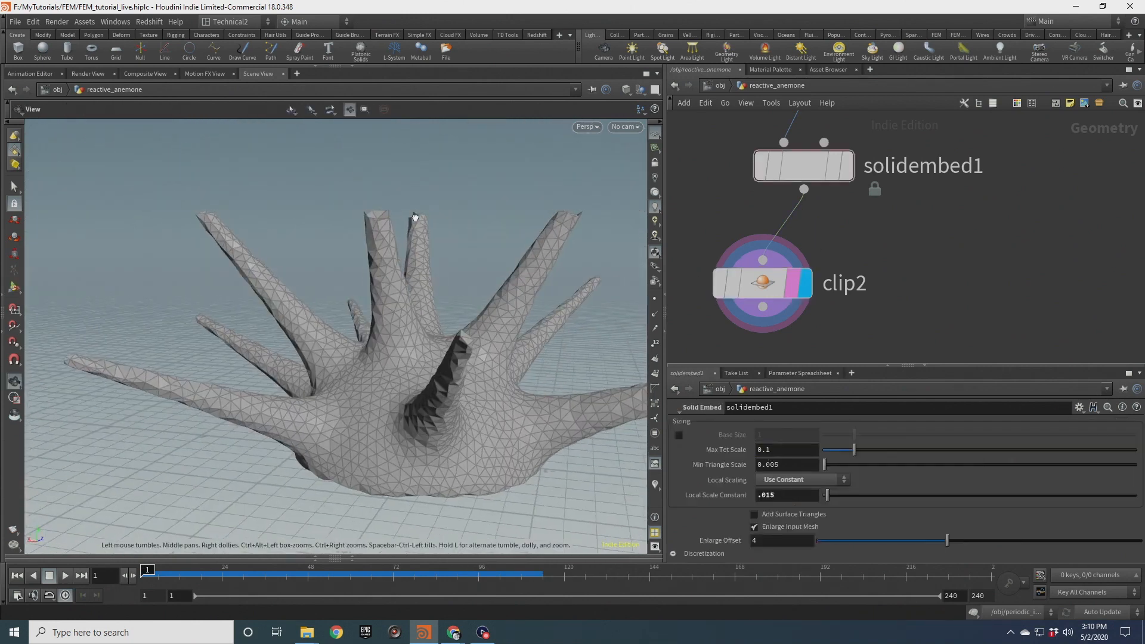
scroll(380, 220, "up", 4)
left_click_drag(380, 220, 356, 229)
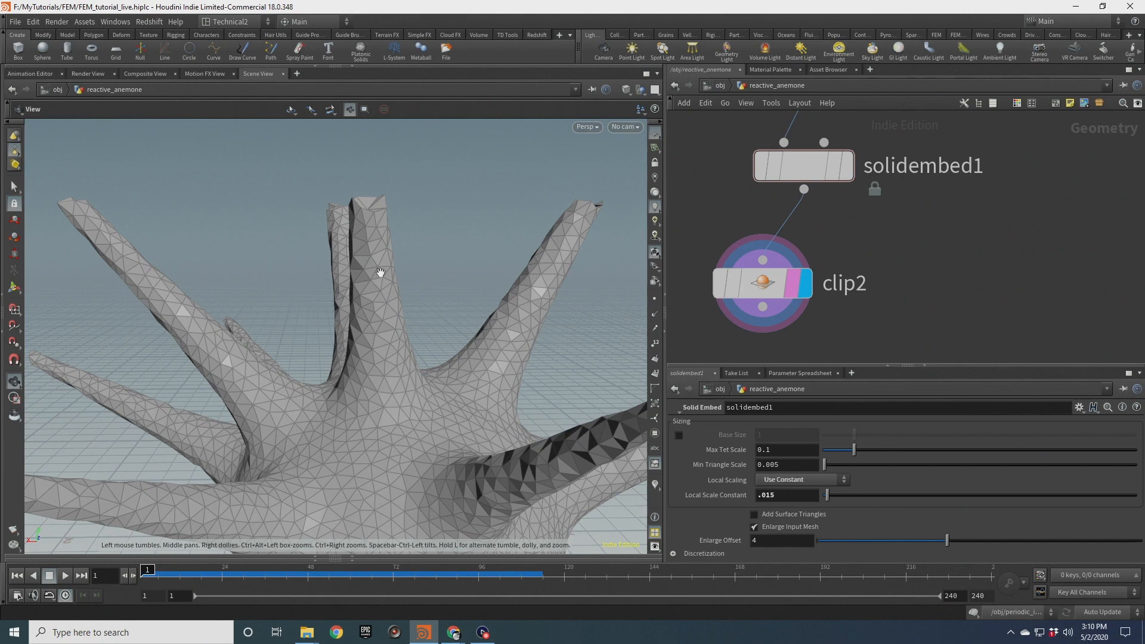
left_click_drag(381, 186, 387, 346)
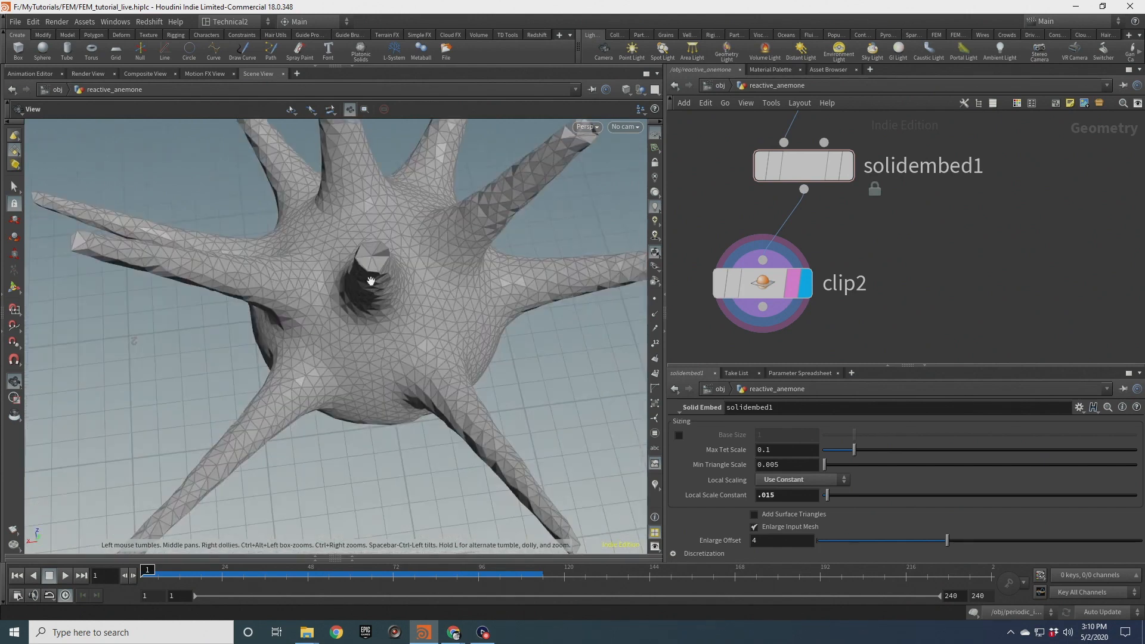
mouse_move(396, 274)
left_mouse_down()
mouse_move(383, 200)
mouse_move(387, 270)
left_mouse_up()
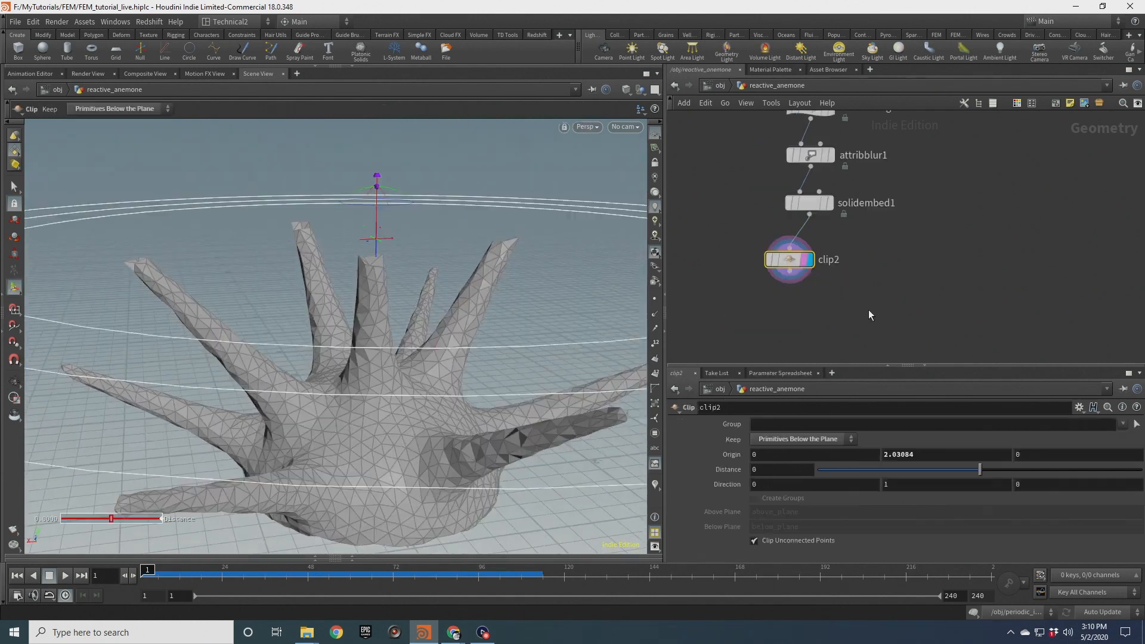
Move the clip2 node aside and display solidembed1's unclipped mesh again
left_click_drag(789, 260, 702, 318)
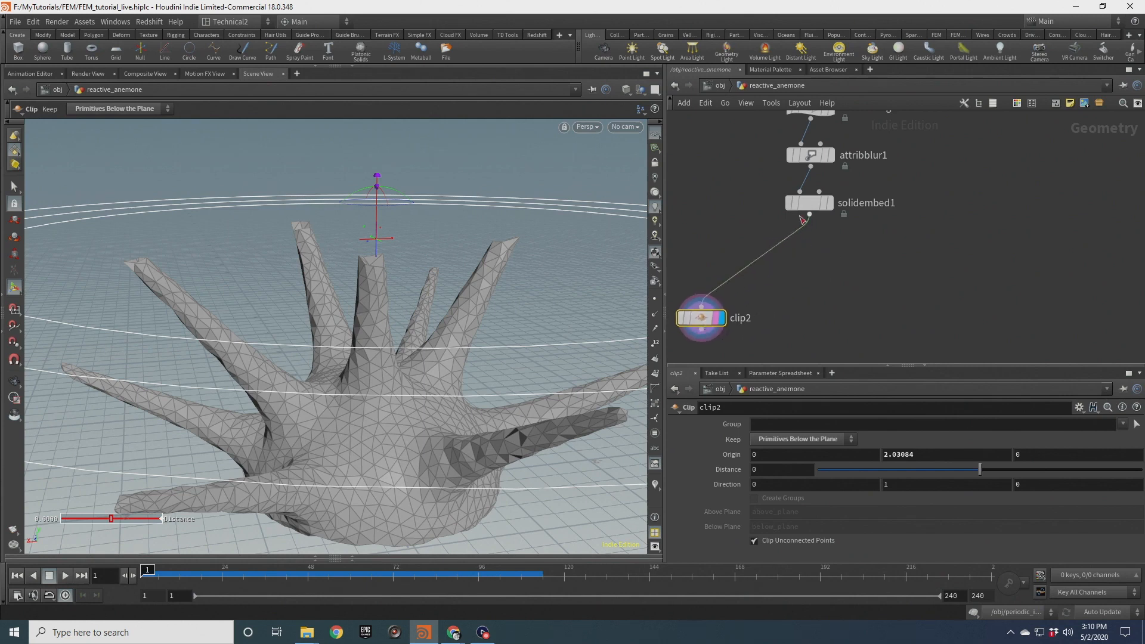
left_click(827, 204)
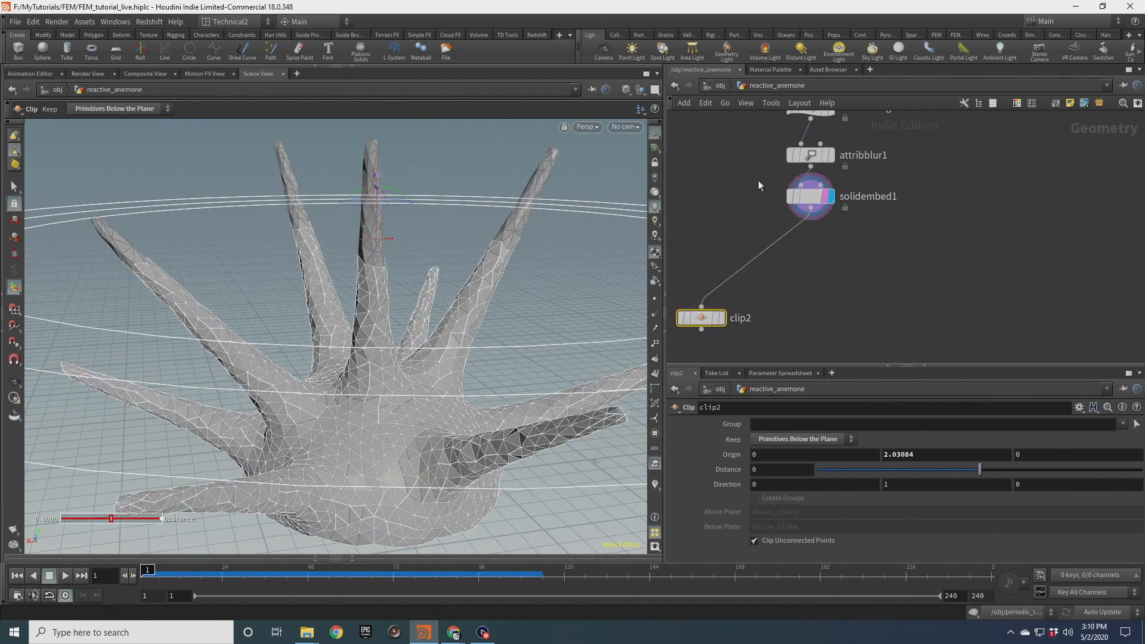
left_click(807, 203)
scroll(835, 245, "down", 3)
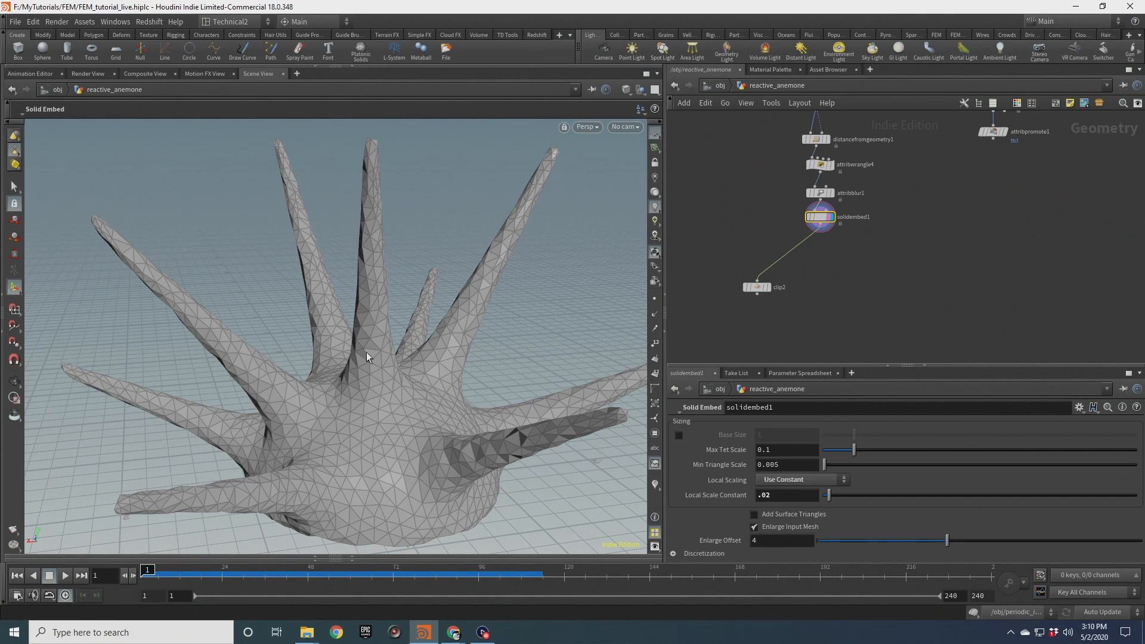
left_click(13, 383)
left_click_drag(396, 366, 409, 333)
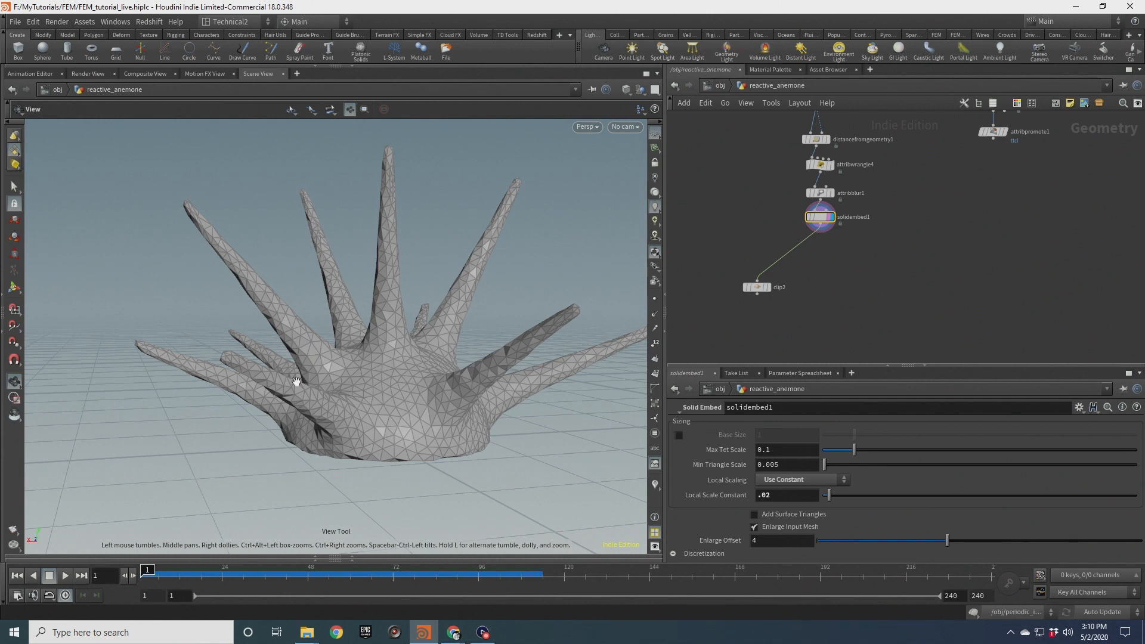
left_click_drag(412, 415, 435, 328)
left_click_drag(408, 458, 396, 516)
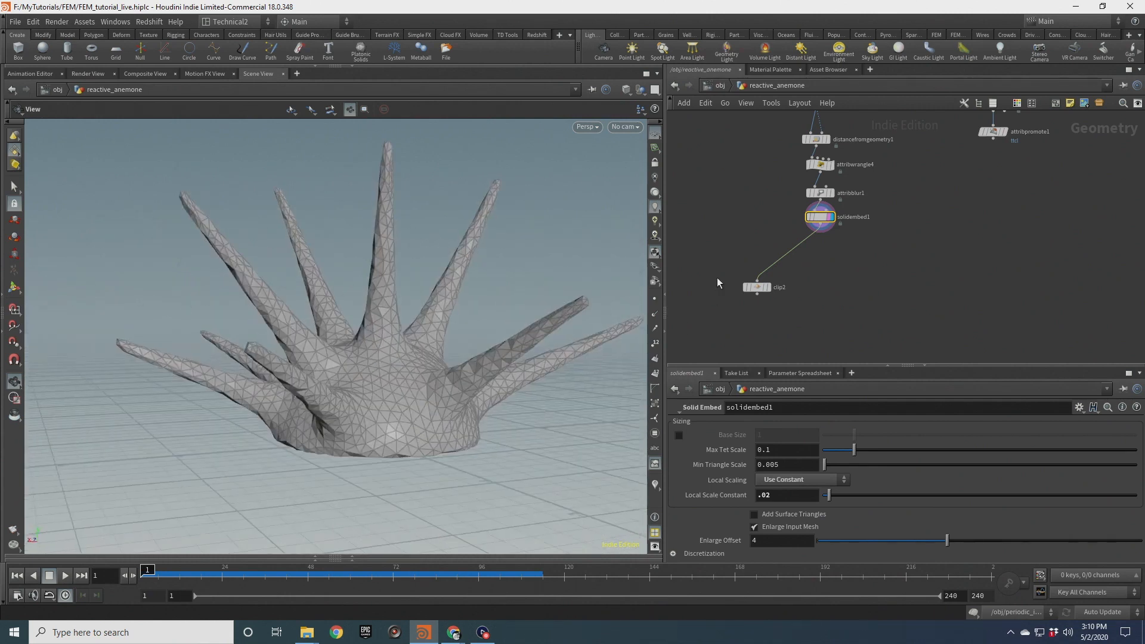
Navigate the network to the polyfill1 node and display its capped hemisphere output
scroll(709, 298, "down", 2)
middle_click_drag(793, 203, 920, 180)
scroll(903, 223, "up", 3)
scroll(944, 216, "up", 1)
left_click(951, 204)
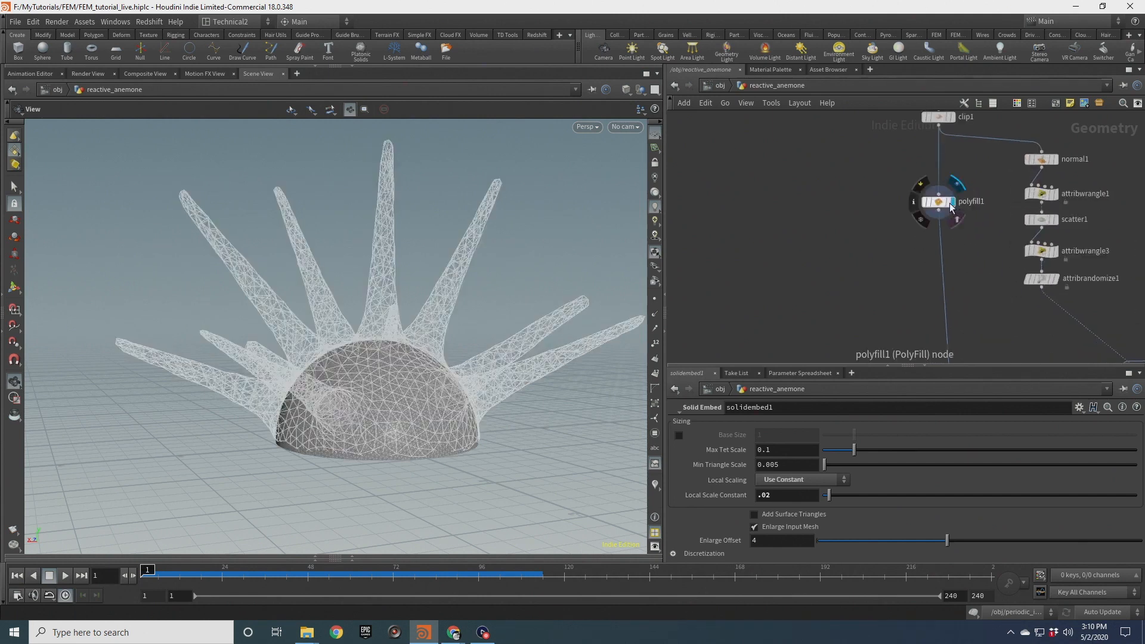
left_click(949, 203)
middle_click_drag(878, 257, 889, 210)
Add a VDB from Polygons node wired to polyfill1's output
left_click_drag(949, 165, 802, 248)
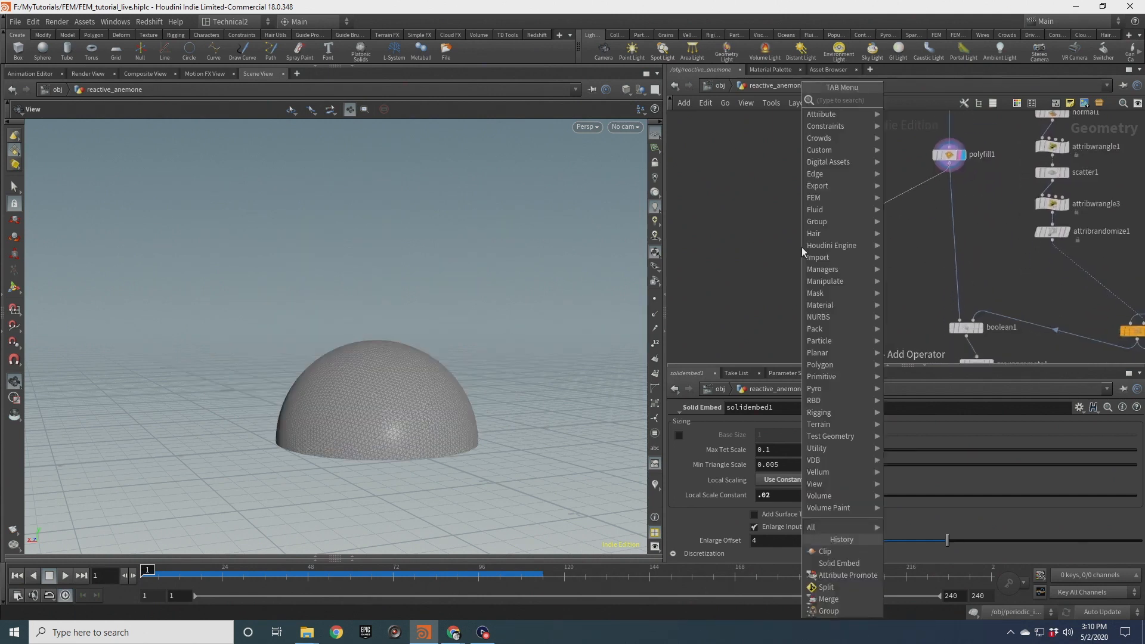
type("vdb")
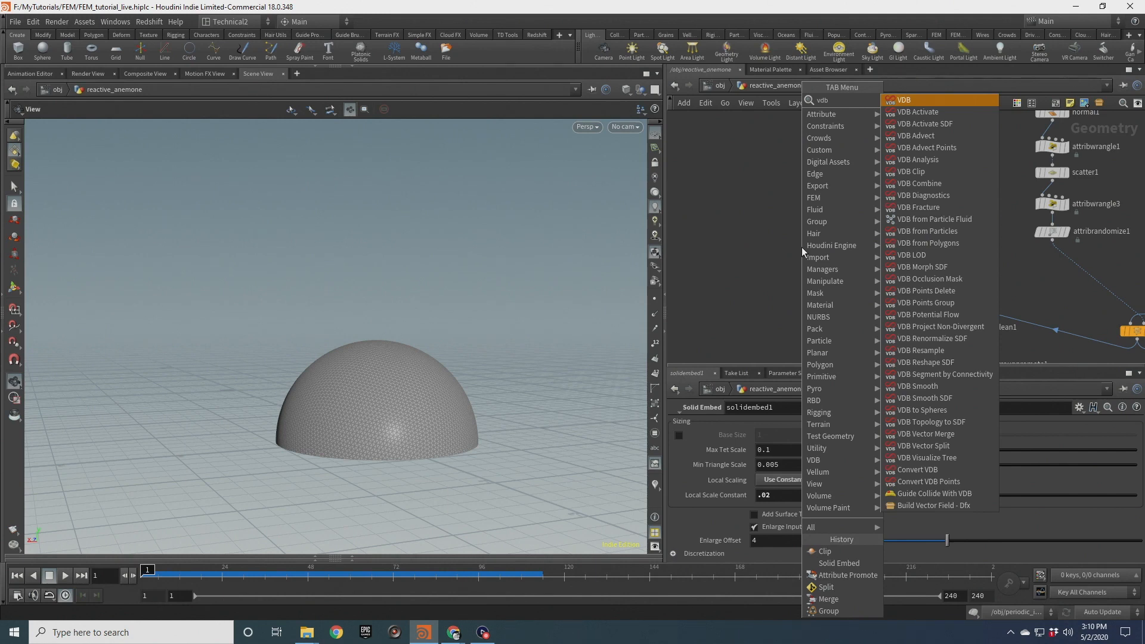
type(" from")
key("Down")
key("Down")
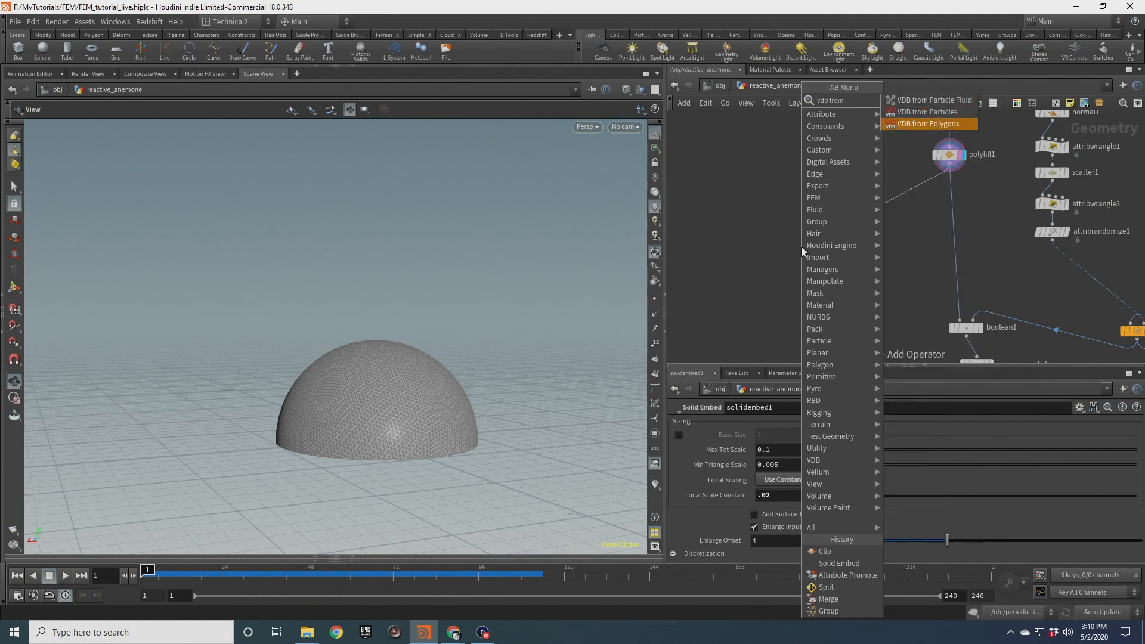
key("Return")
Display vdbfrompolygons1 and set its Voxel Size to 0.05
scroll(788, 254, "up", 3)
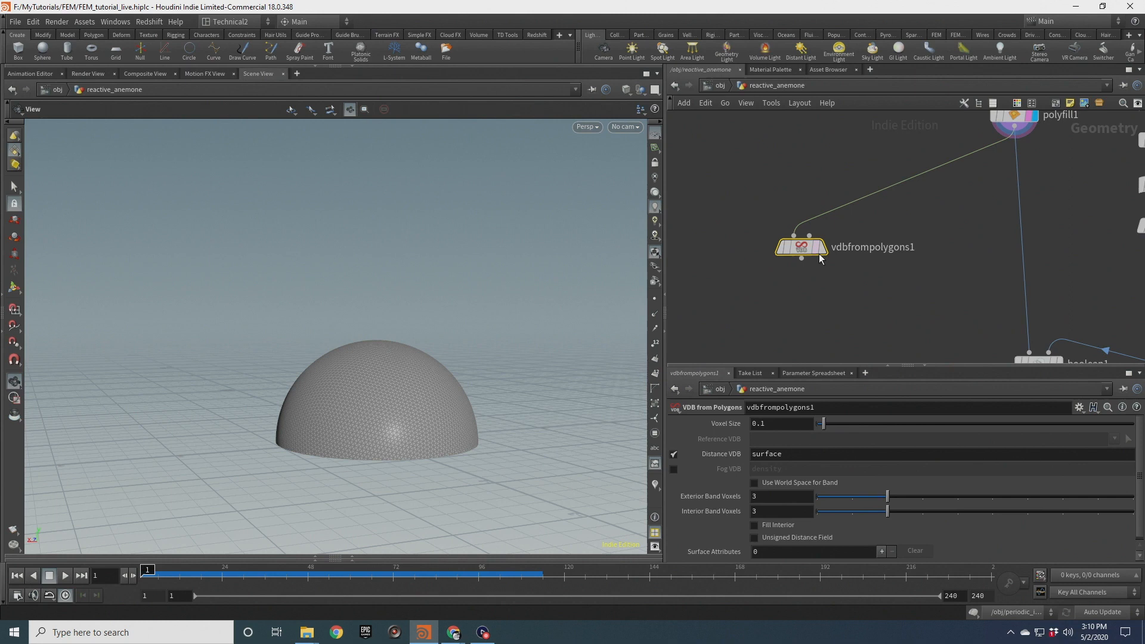
left_click(822, 247)
left_click_drag(391, 378, 536, 406)
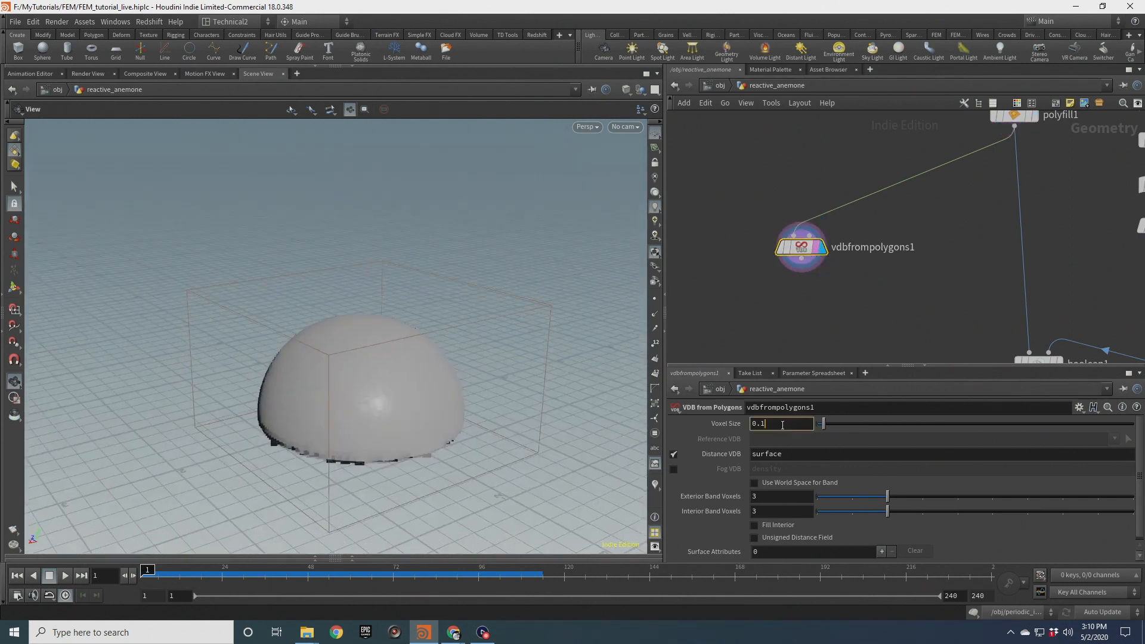
type("05")
key("Return")
Template solidembed1 so the tentacle mesh shows over the VDB hemisphere
scroll(377, 383, "up", 2)
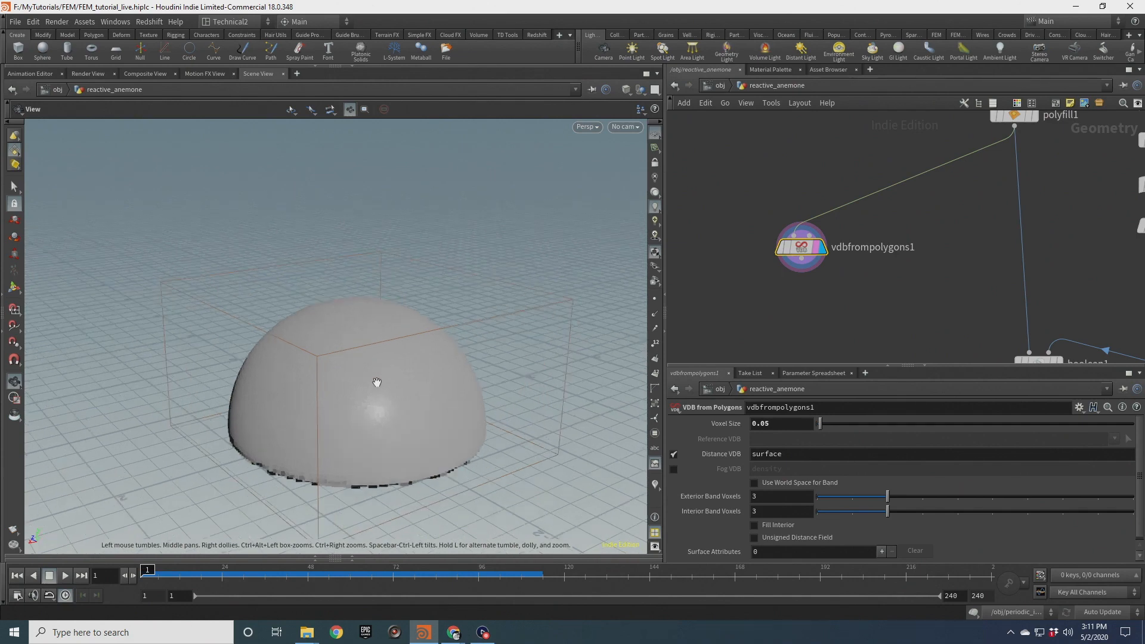
middle_click_drag(842, 306, 859, 263)
scroll(859, 263, "down", 4)
middle_click_drag(911, 320, 855, 197)
scroll(876, 292, "up", 2)
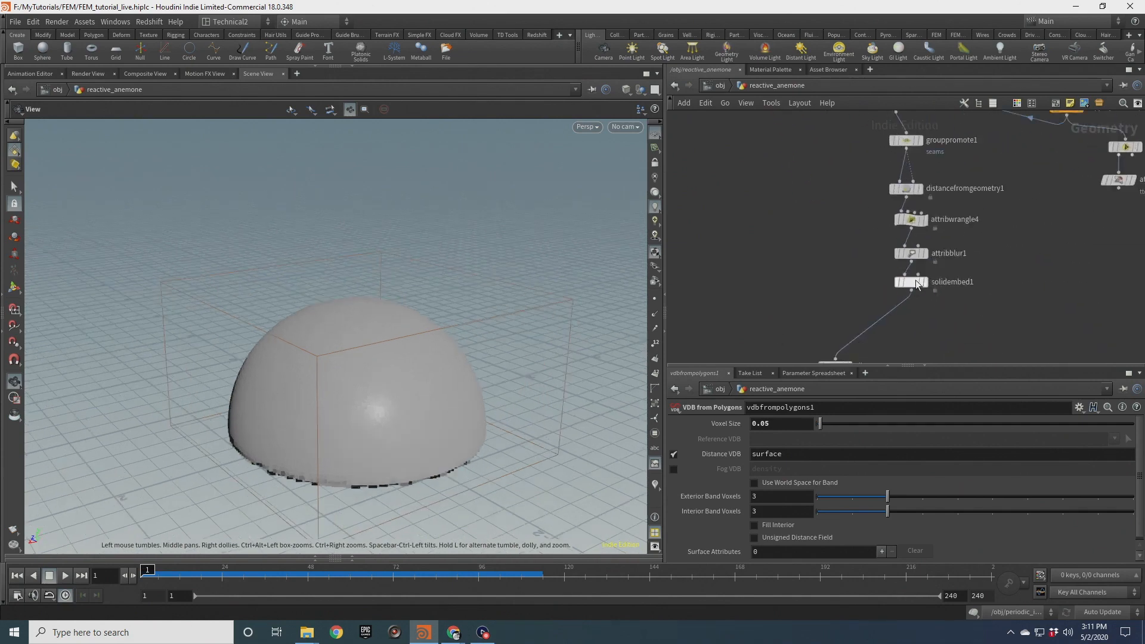
left_click(922, 282)
left_click_drag(360, 358, 352, 399)
scroll(752, 182, "down", 4)
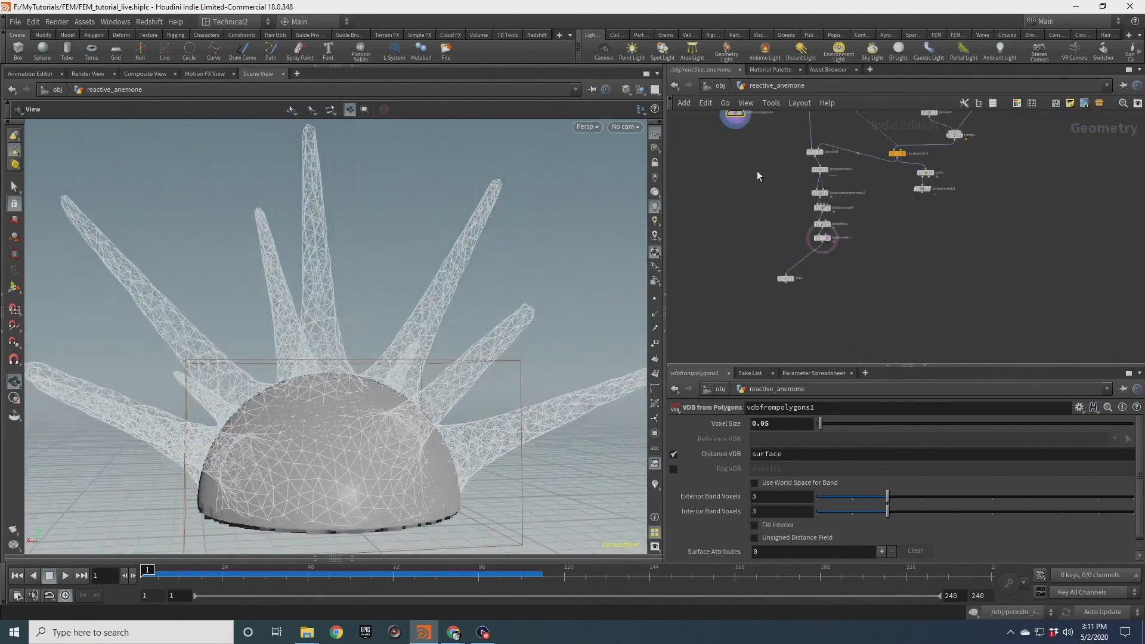
Add a VDB Reshape SDF node below vdbfrompolygons1
middle_click_drag(754, 177, 757, 221)
scroll(757, 221, "up", 3)
left_click_drag(743, 175, 739, 191)
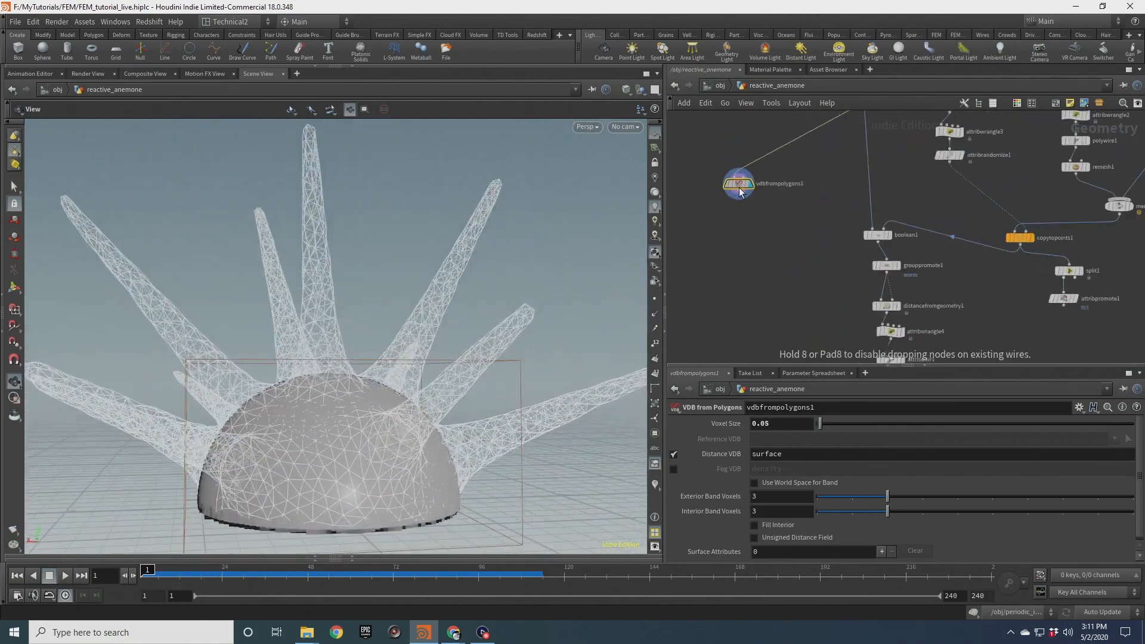
key("Tab")
type("vdb res")
key("Down")
key("Return")
left_click(738, 219)
Display vdbreshapesdf1 and reposition the VDB nodes in the network
scroll(739, 220, "up", 2)
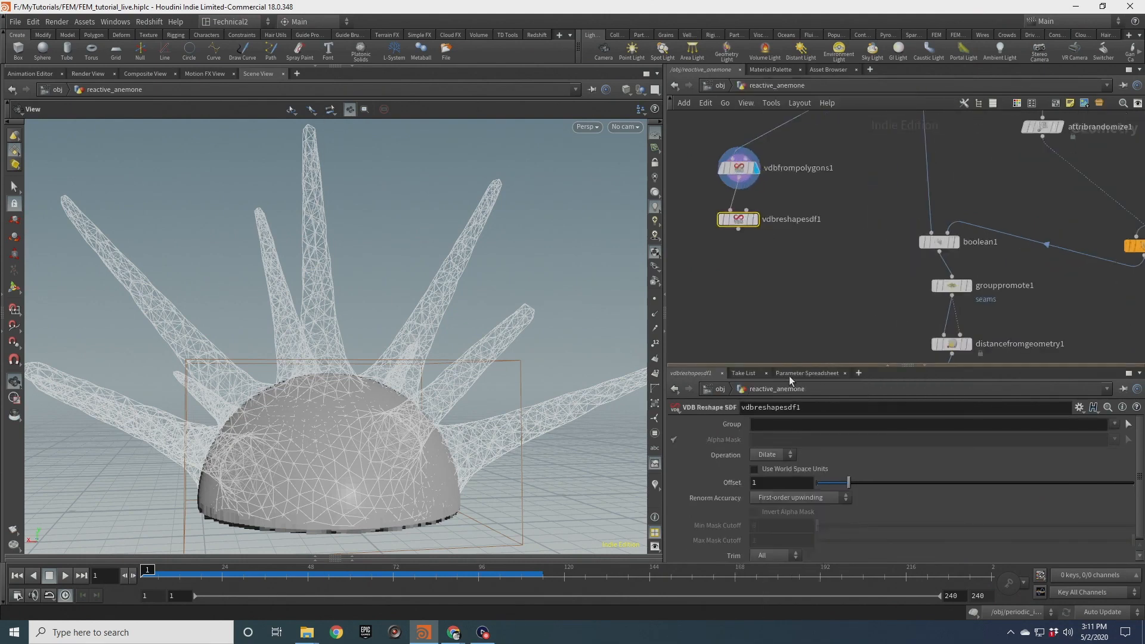
left_click(757, 221)
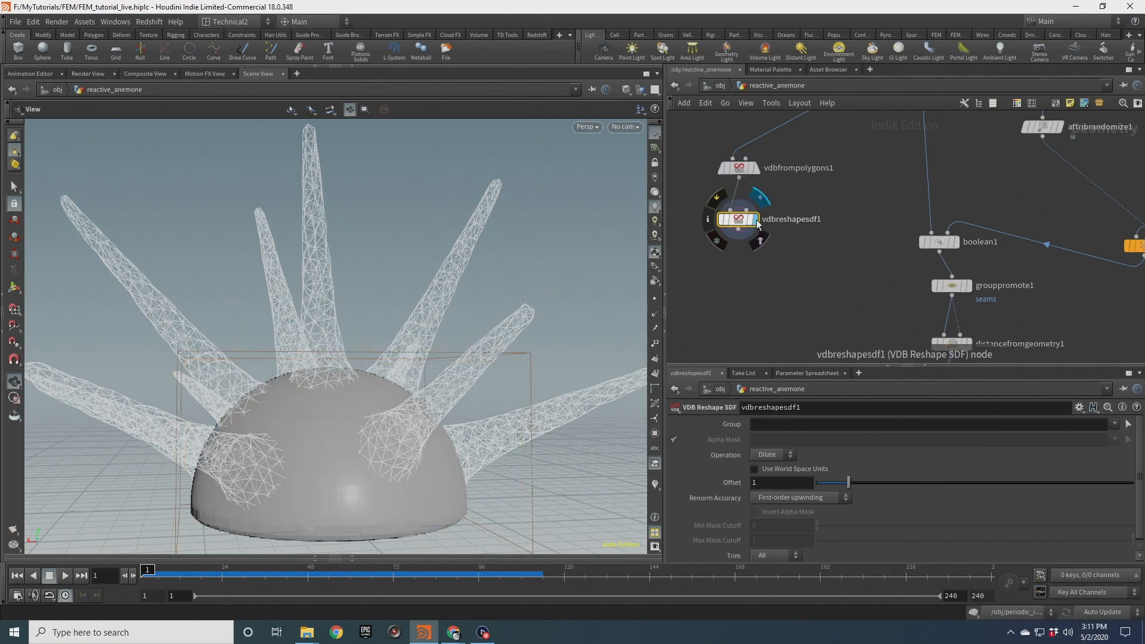
left_click(751, 220)
middle_click_drag(959, 349, 948, 213)
scroll(949, 215, "up", 1)
scroll(957, 284, "down", 5)
scroll(957, 306, "up", 2)
left_click(957, 306)
middle_click_drag(741, 173, 765, 238)
left_click_drag(862, 237, 767, 181)
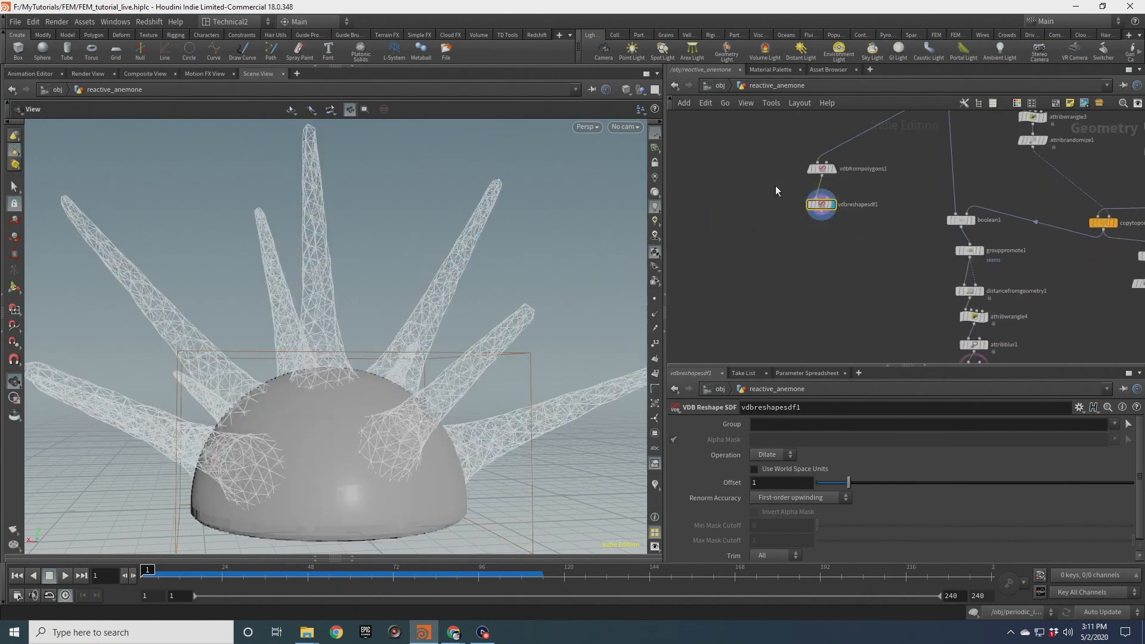
Set vdbreshapesdf1's Dilate Offset to 2 and inspect the enlarged hemisphere against the tentacles
type("2")
key("Return")
left_click_drag(448, 381, 391, 416)
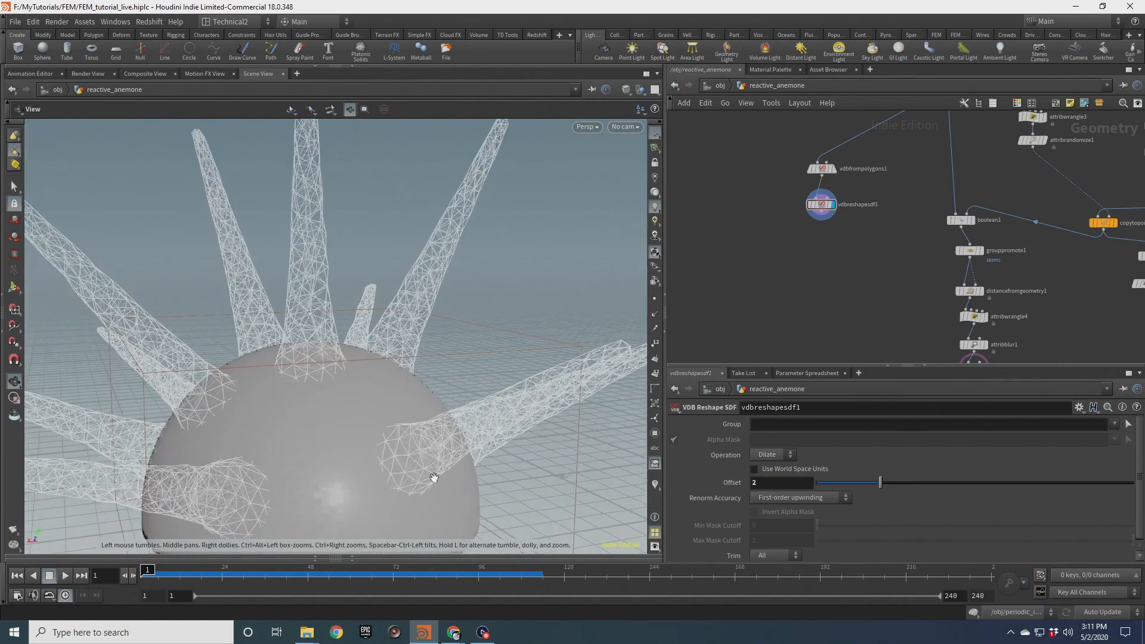
left_click_drag(387, 489, 458, 403)
left_click_drag(273, 372, 424, 329)
left_click_drag(221, 388, 327, 358)
left_click_drag(388, 438, 382, 334)
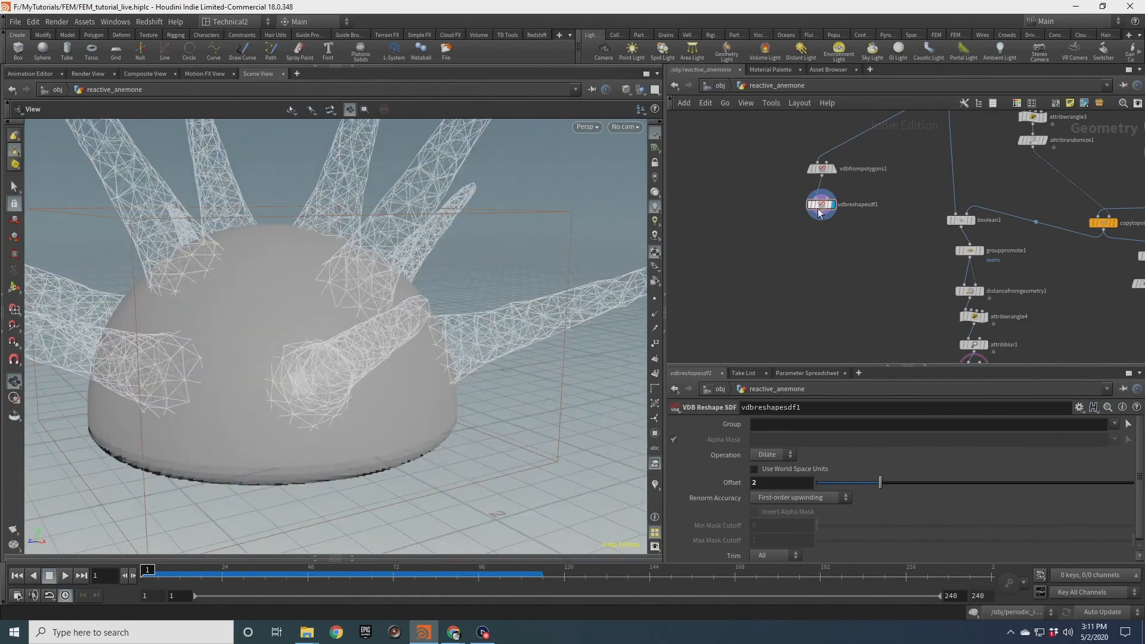
Duplicate vdbreshapesdf1 as vdbreshapesdf2 beside it and set the copy's Operation to Erode
left_click_drag(819, 213, 768, 218)
key("ctrl+c")
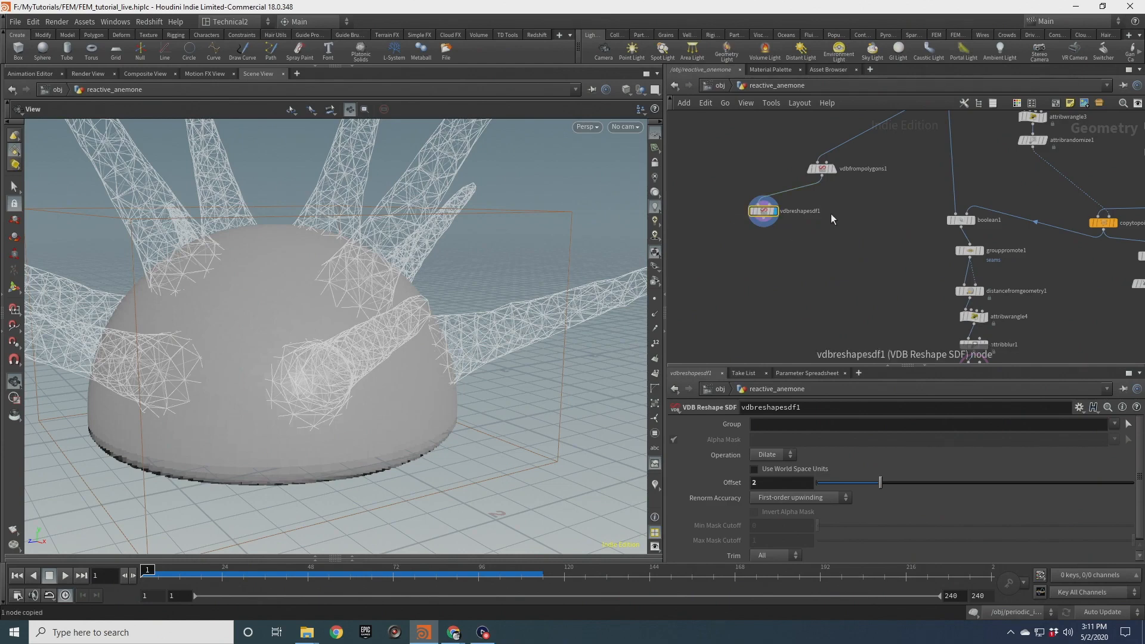
key("ctrl+v")
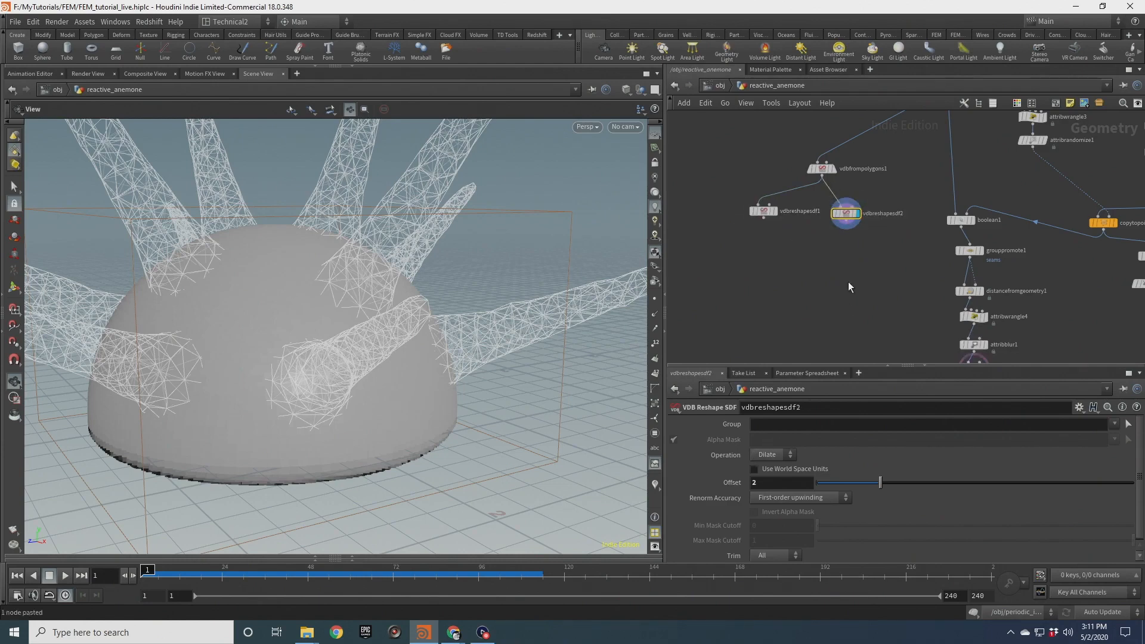
left_click(772, 454)
left_click(769, 466)
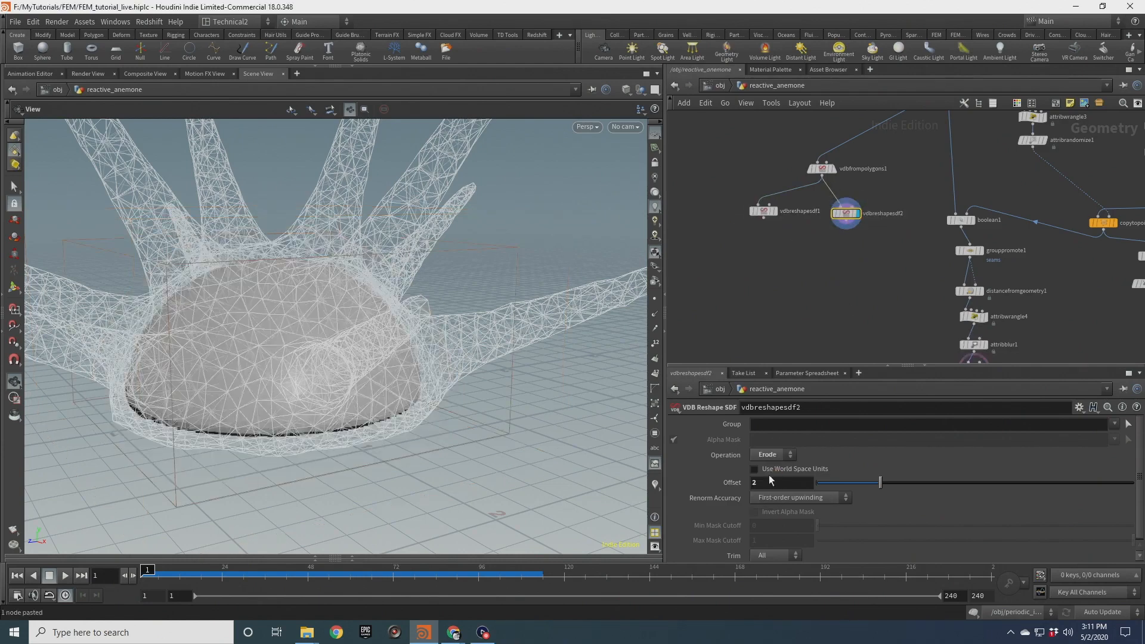
Set vdbreshapesdf2's Offset to 4
left_click_drag(274, 346, 315, 347)
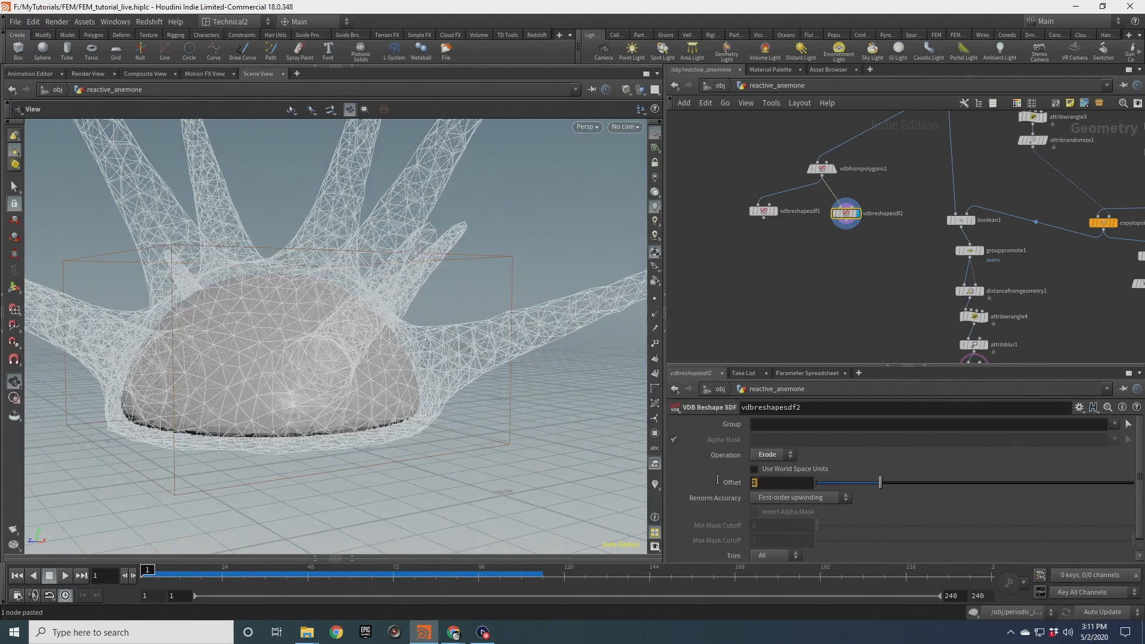
left_click(810, 258)
mouse_move(767, 140)
middle_mouse_down()
mouse_move(772, 238)
mouse_move(777, 150)
middle_mouse_up()
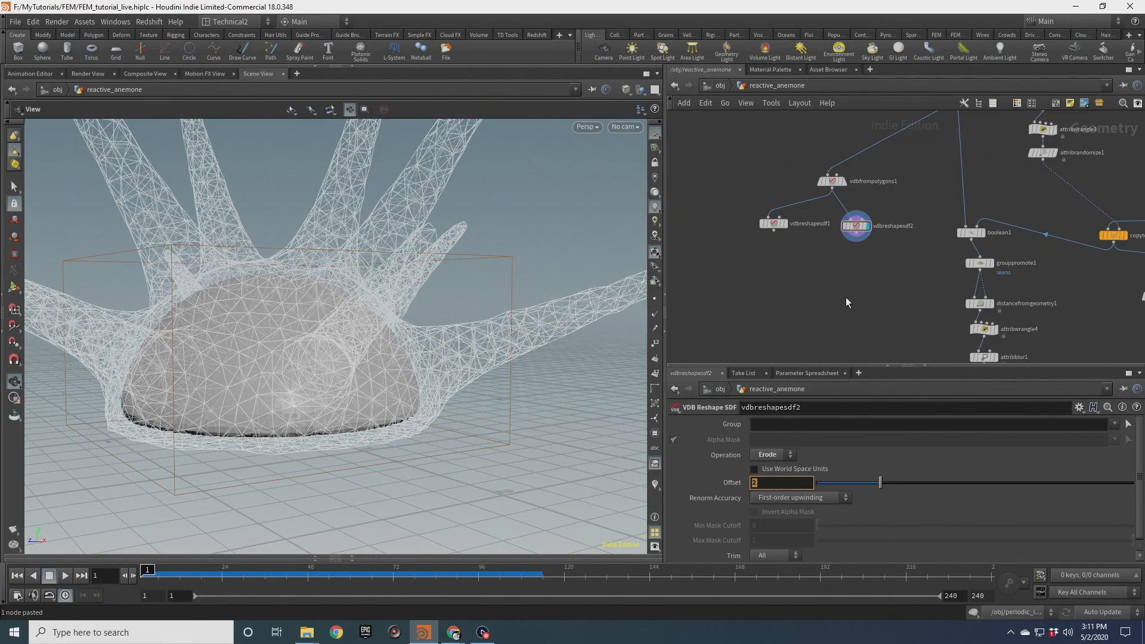
type("4")
key("Return")
Copy vdbfrompolygons1 as vdbfrompolygons2, feed it the full sphere, and wire it into vdbreshapesdf2
left_click_drag(364, 321, 334, 280)
middle_click_drag(834, 184, 876, 263)
left_click_drag(875, 263, 816, 267)
left_click_drag(322, 268, 393, 279)
scroll(923, 129, "down", 4)
middle_click_drag(923, 129, 876, 227)
scroll(884, 216, "up", 3)
left_click_drag(936, 186, 843, 175)
middle_click_drag(856, 266, 836, 219)
left_click_drag(780, 309, 789, 314)
key("ctrl+c")
key("ctrl+v")
left_click_drag(839, 130, 855, 290)
middle_click_drag(841, 293, 837, 226)
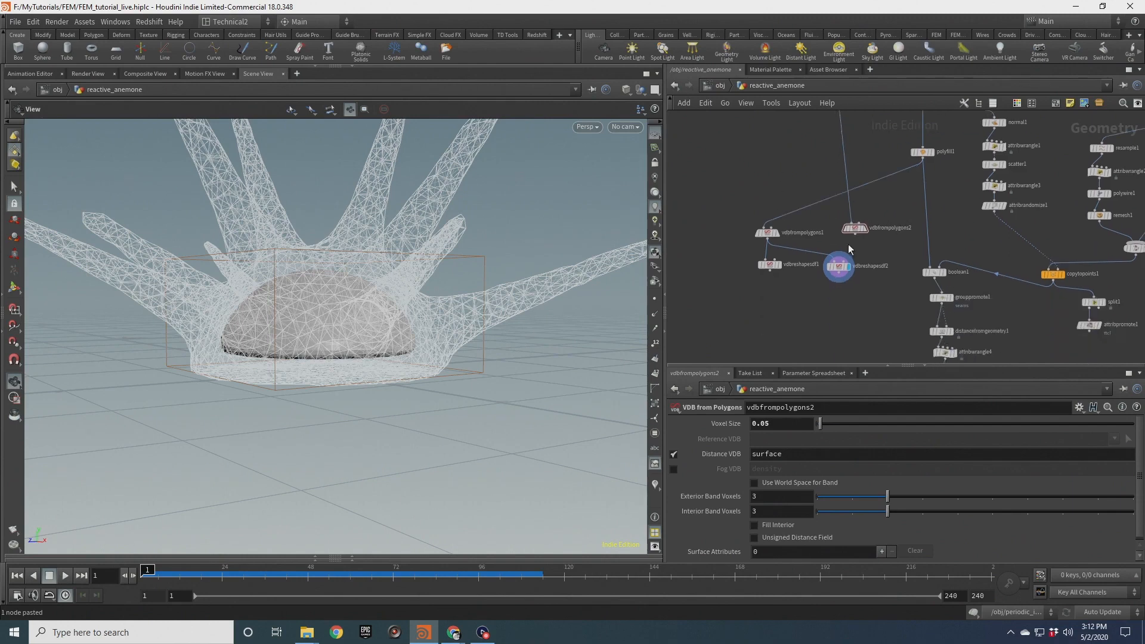
mouse_move(855, 235)
left_mouse_down()
mouse_move(841, 261)
mouse_move(835, 237)
left_mouse_up()
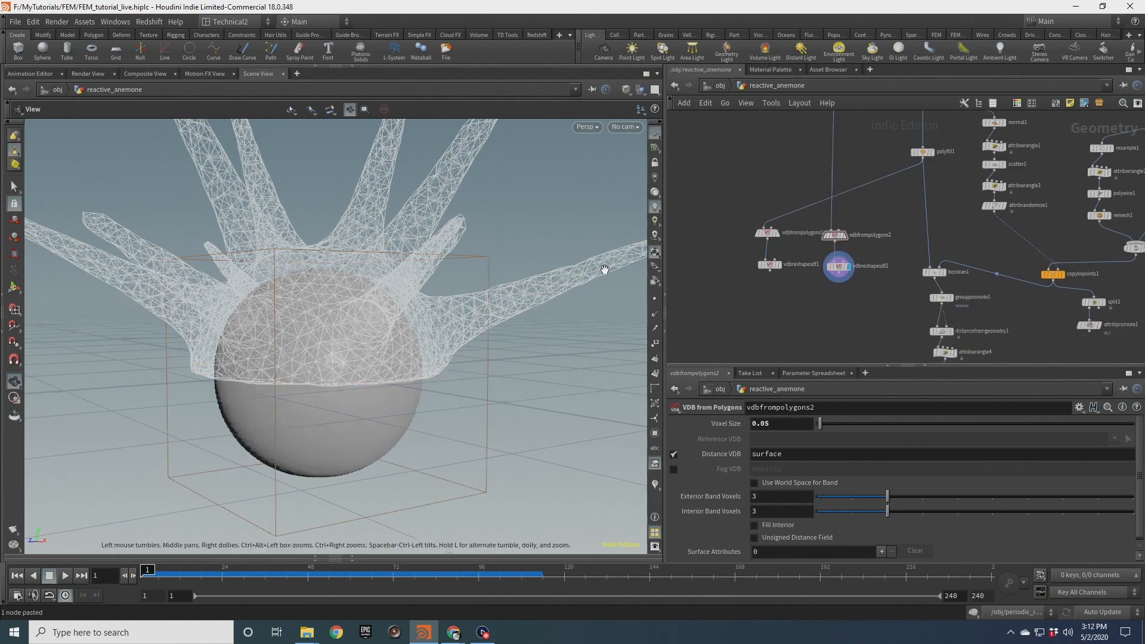
Set vdbreshapesdf2's Offset to 8 and inspect the eroded sphere against the tentacle mesh
scroll(286, 363, "up", 4)
scroll(286, 363, "down", 2)
left_click(839, 266)
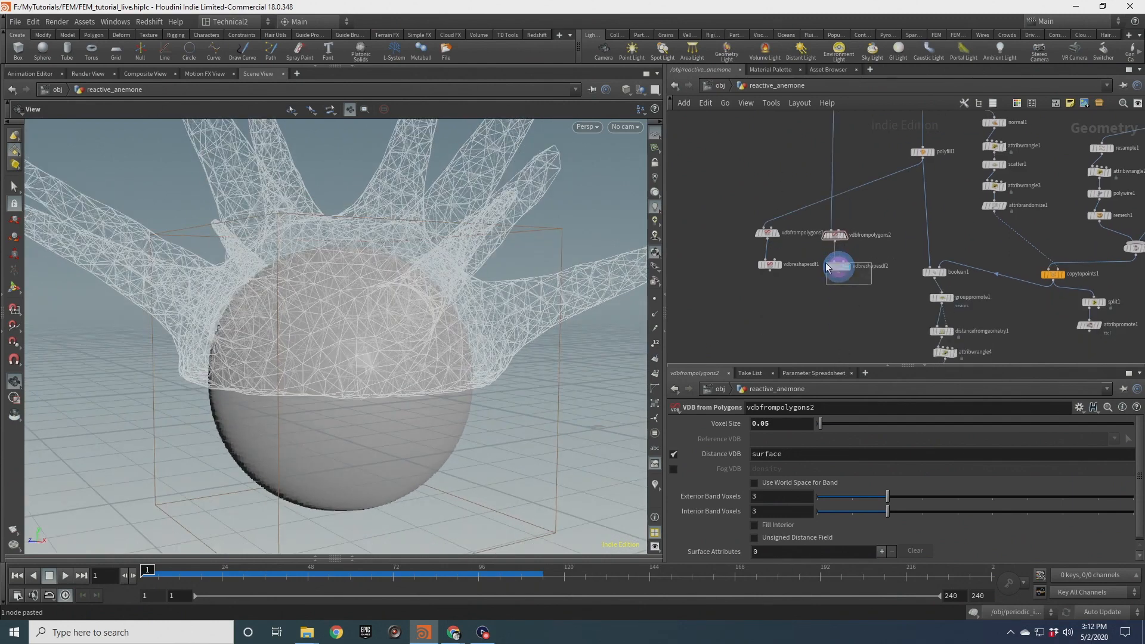
type("6")
key("Return")
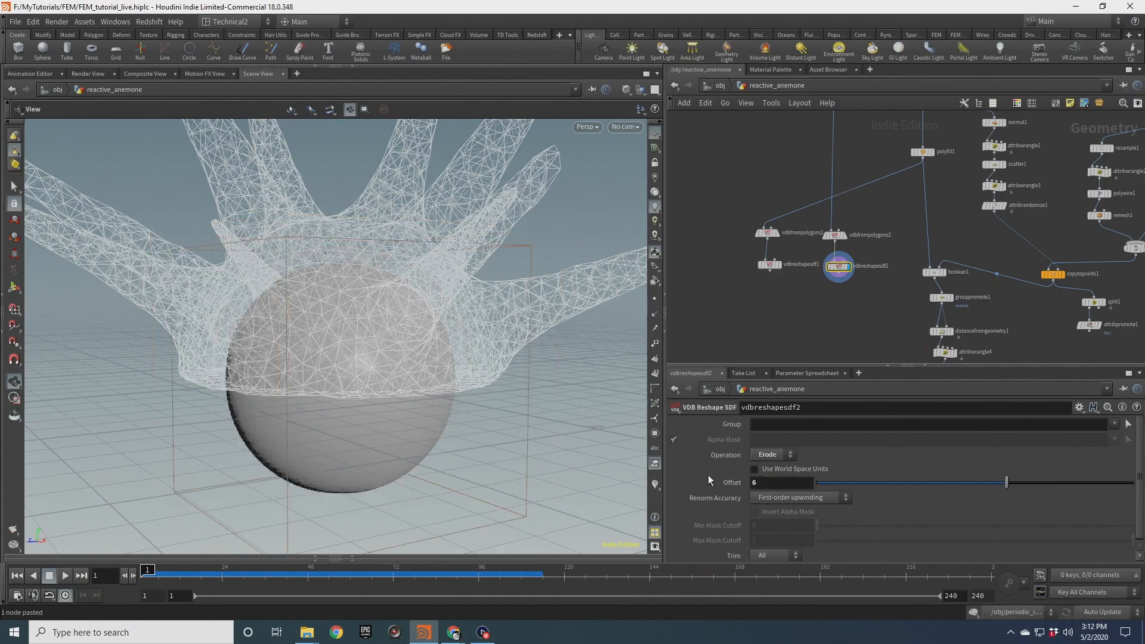
double_click(761, 483)
type("8")
key("Return")
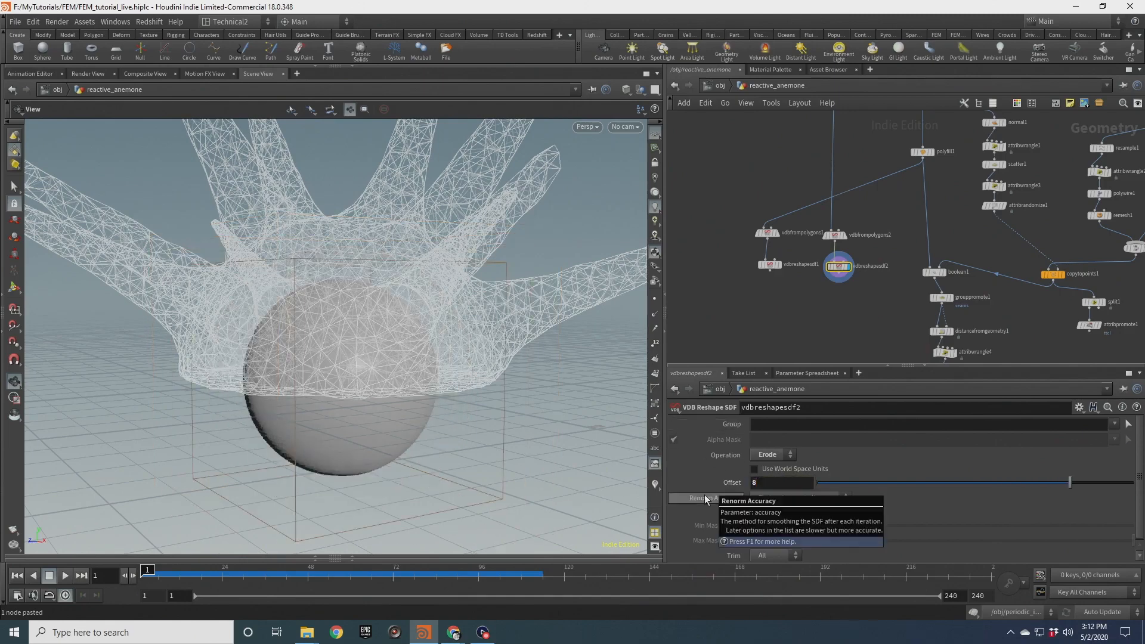
scroll(367, 261, "up", 5)
left_click_drag(366, 261, 453, 328)
middle_click_drag(325, 245, 349, 355)
left_click_drag(349, 354, 297, 293)
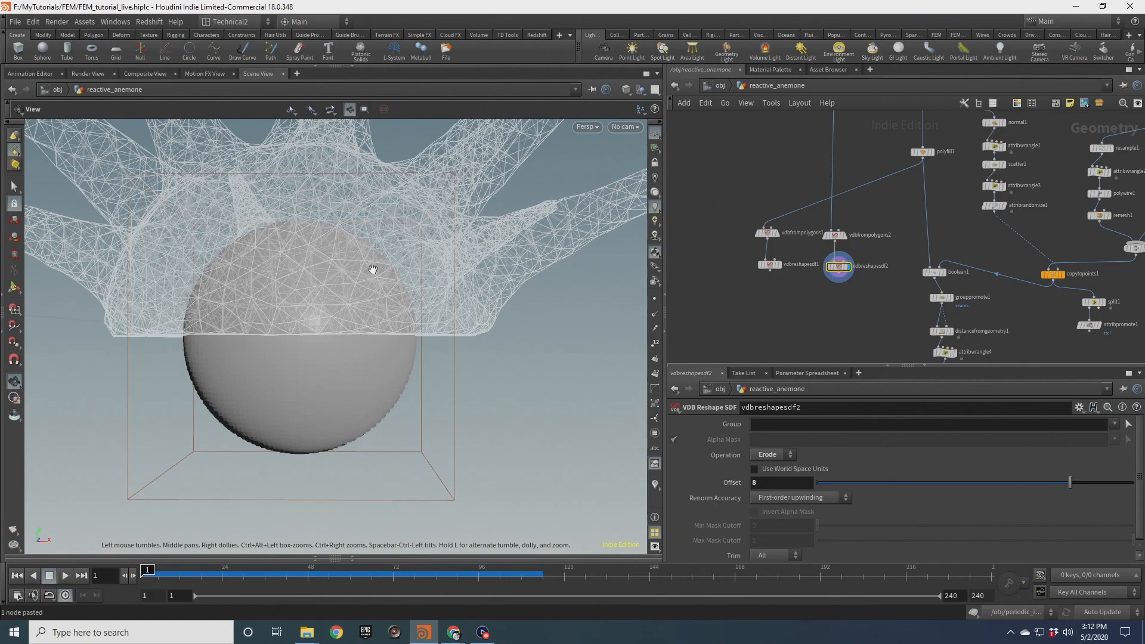
left_click_drag(337, 286, 247, 353)
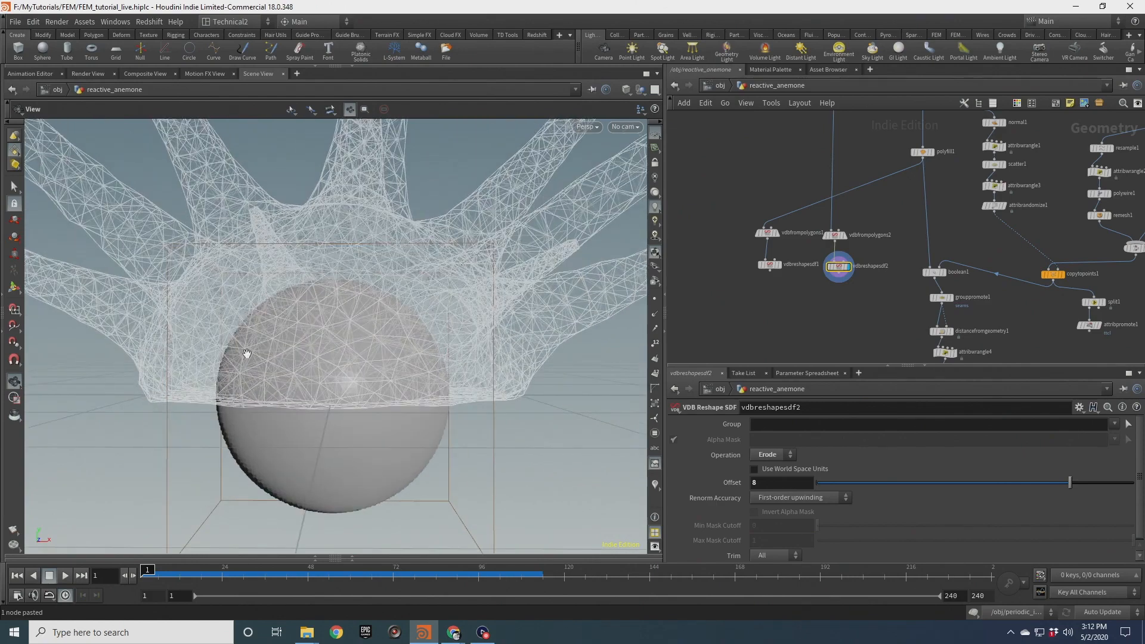
left_click_drag(419, 335, 388, 259)
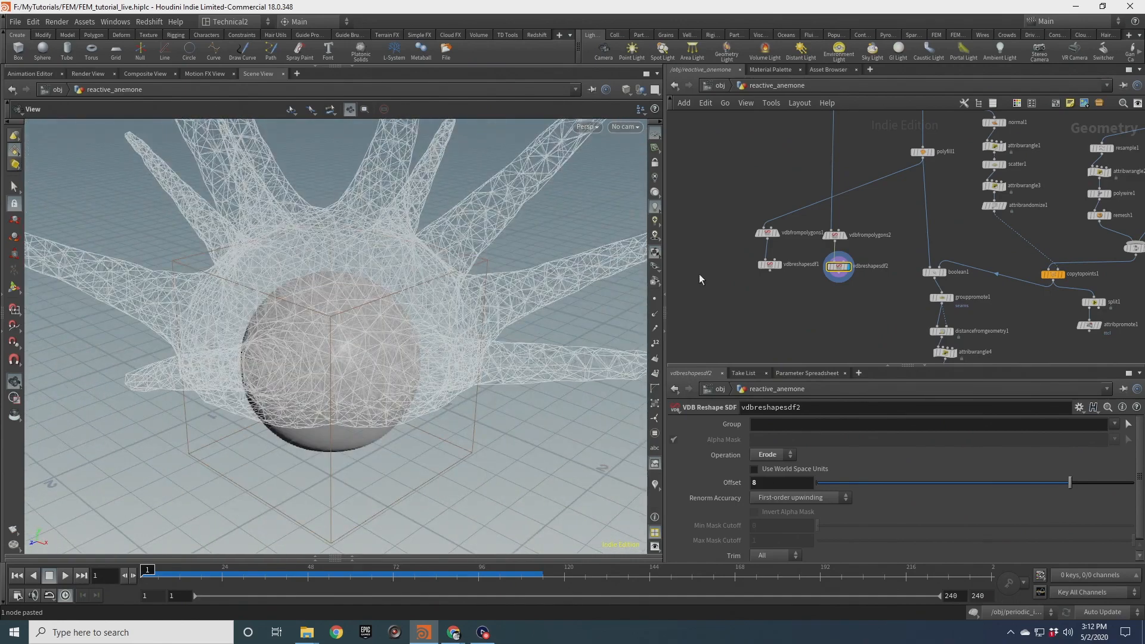
Display vdbreshapesdf1 to compare the dilated hemisphere with the tentacles
left_click(779, 264)
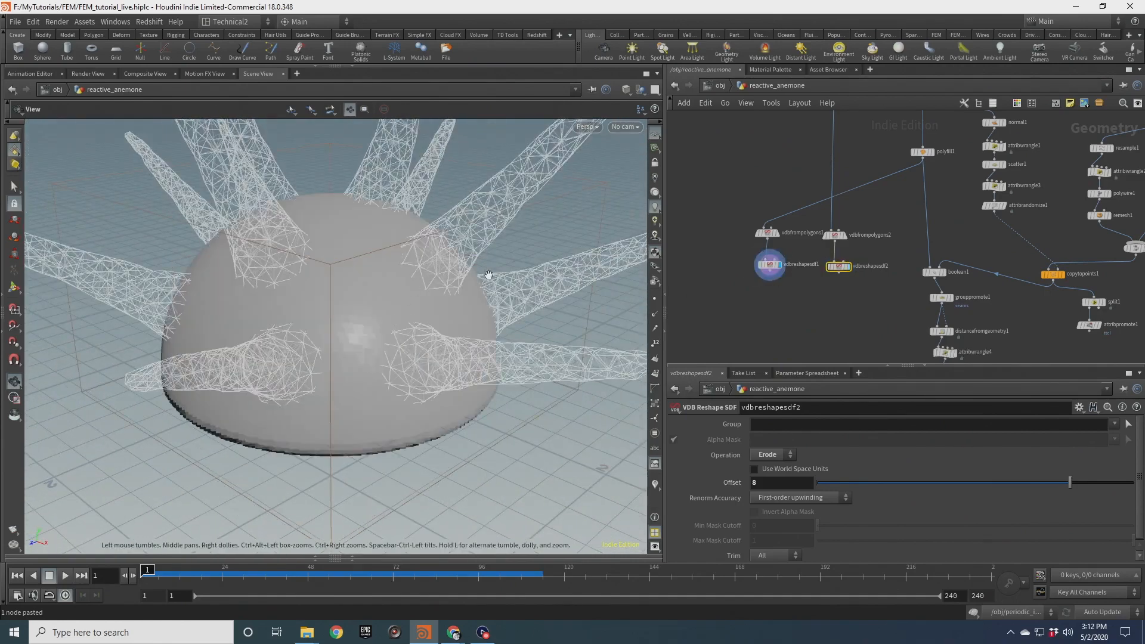
left_click_drag(468, 310, 300, 326)
left_click_drag(310, 279, 263, 294)
left_click_drag(411, 344, 366, 475)
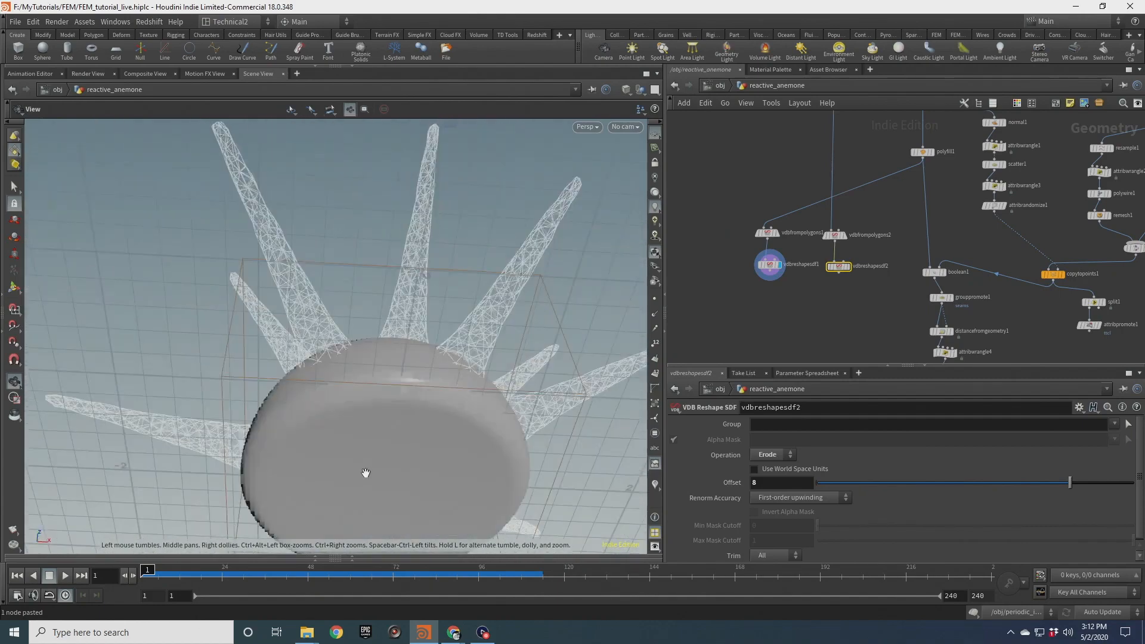
left_click_drag(414, 373, 376, 346)
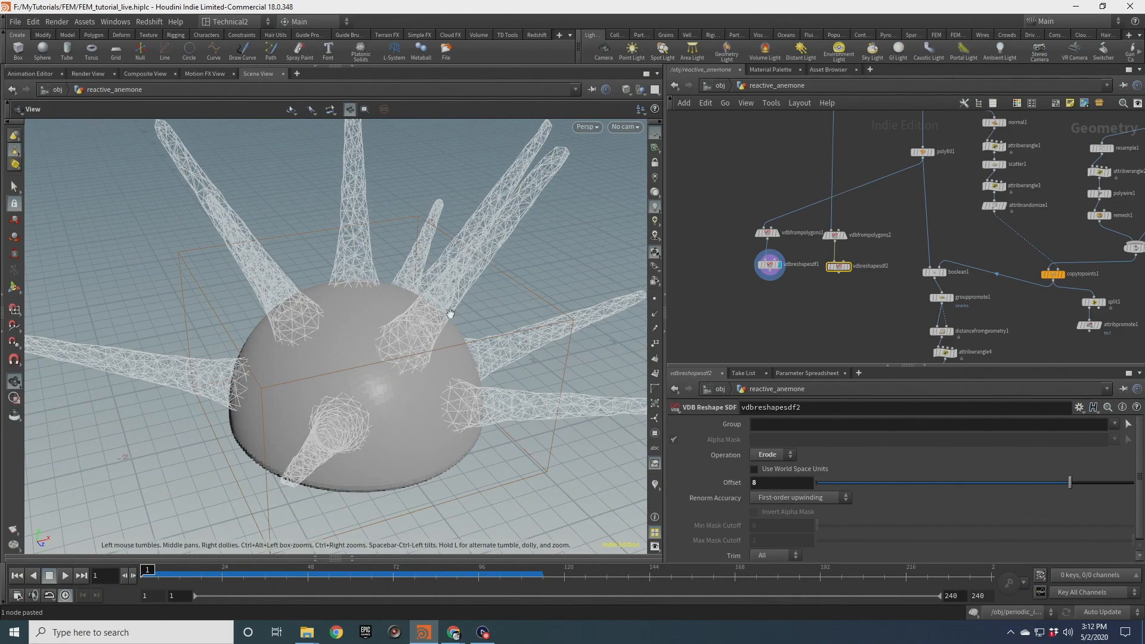
left_click_drag(400, 356, 372, 378)
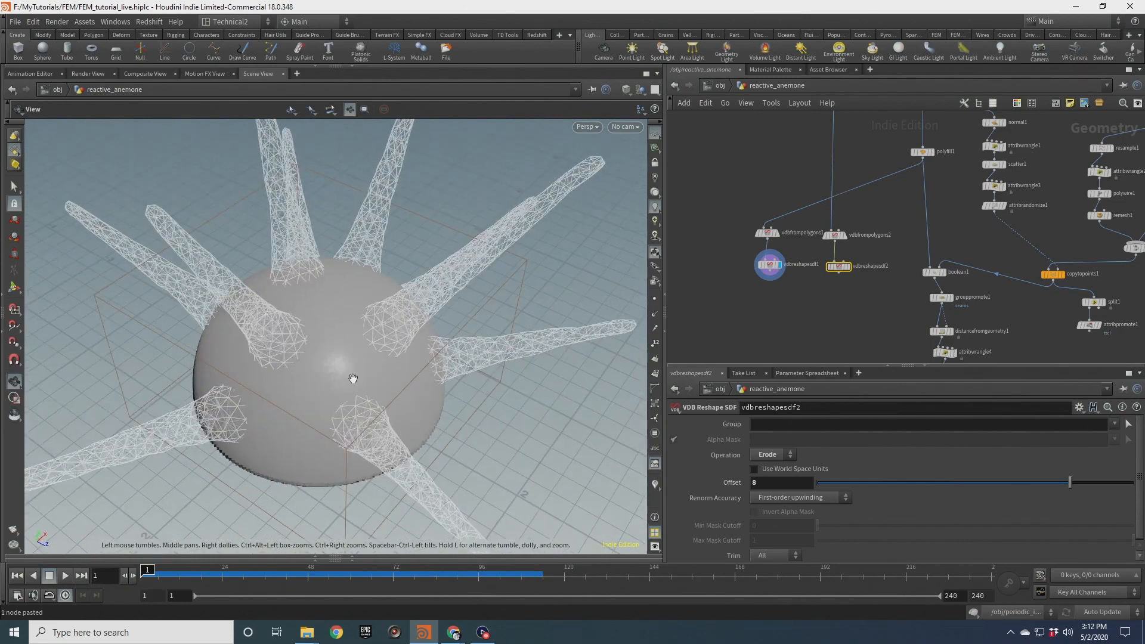
Add an Attribute Wrangle node below solidembed1
left_click(775, 305)
middle_click_drag(866, 333, 853, 221)
scroll(855, 254, "down", 3)
scroll(865, 226, "up", 3)
left_click(932, 250)
key("Tab")
type("att w")
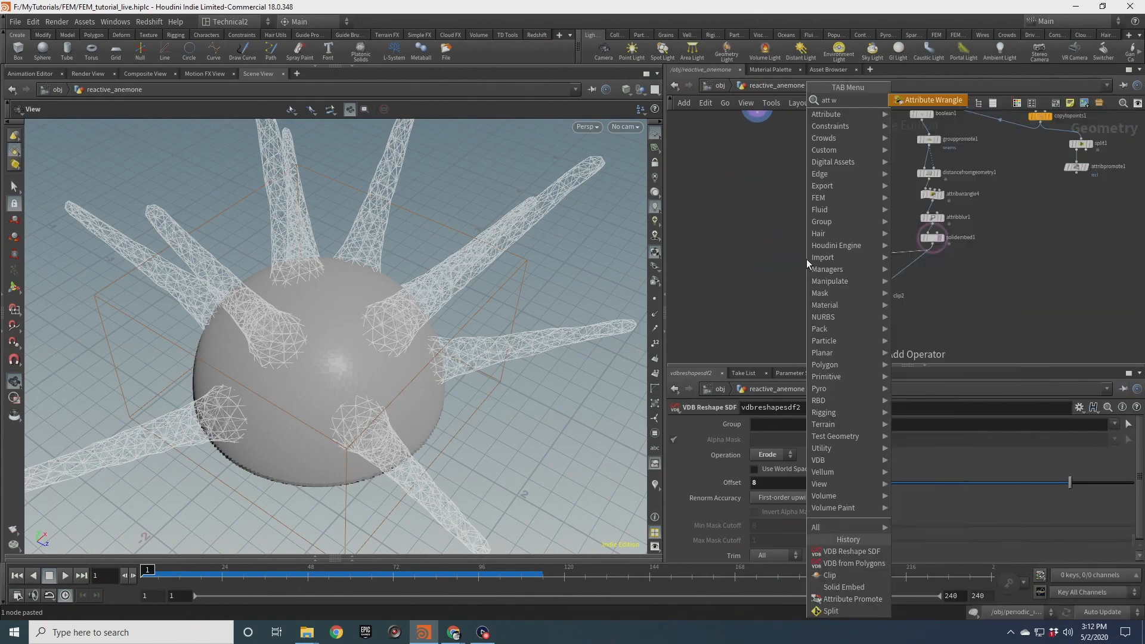
key("Return")
left_click(807, 258)
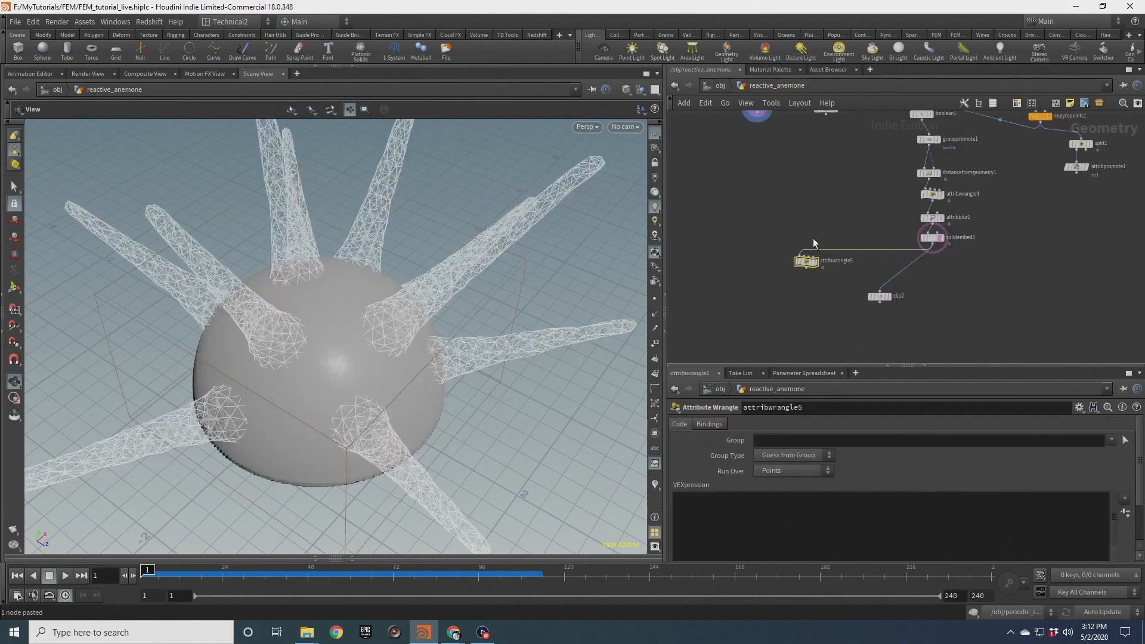
Wire solidembed1 and both VDB Reshape SDF nodes into attribwrangle5's inputs and display the wrangle
middle_click_drag(814, 238, 807, 230)
middle_click_drag(817, 170, 844, 298)
left_click_drag(864, 299, 719, 244)
left_click_drag(809, 295, 839, 255)
left_click(817, 230)
left_click_drag(760, 241, 799, 293)
middle_click_drag(839, 201, 830, 137)
left_click_drag(864, 239, 821, 171)
middle_click_drag(835, 305, 850, 248)
left_click(809, 207)
left_click_drag(799, 172, 824, 307)
left_click_drag(847, 175, 825, 306)
left_click(832, 314)
scroll(841, 317, "up", 2)
left_click(833, 311)
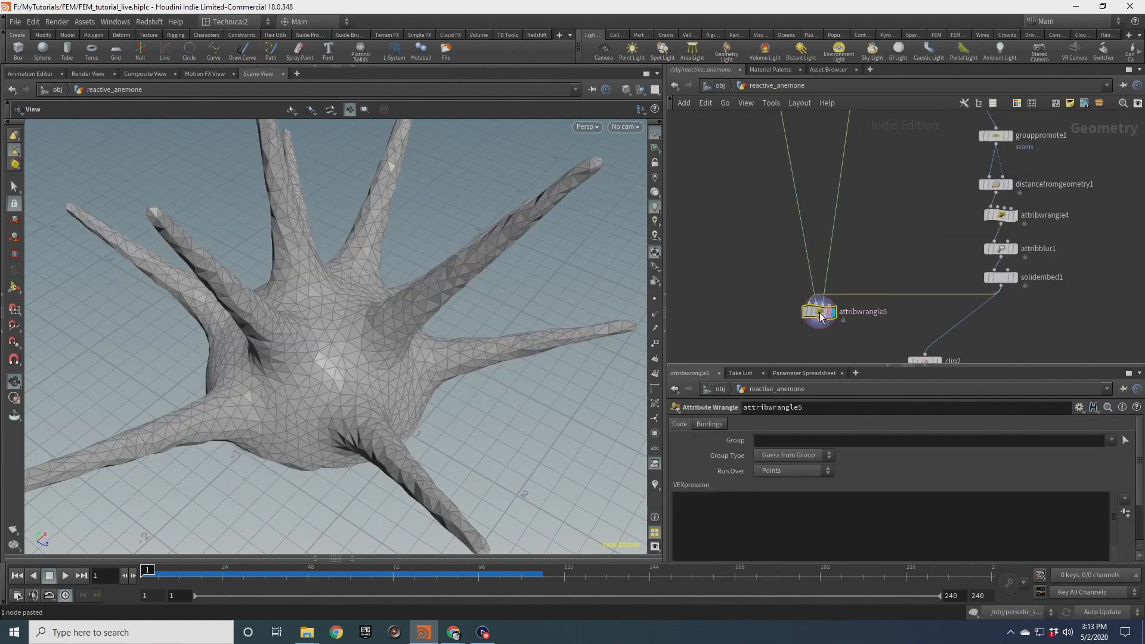
Examine the wrangle's output mesh around the anemone's base
scroll(731, 278, "down", 3)
scroll(755, 172, "up", 2)
left_click(771, 172)
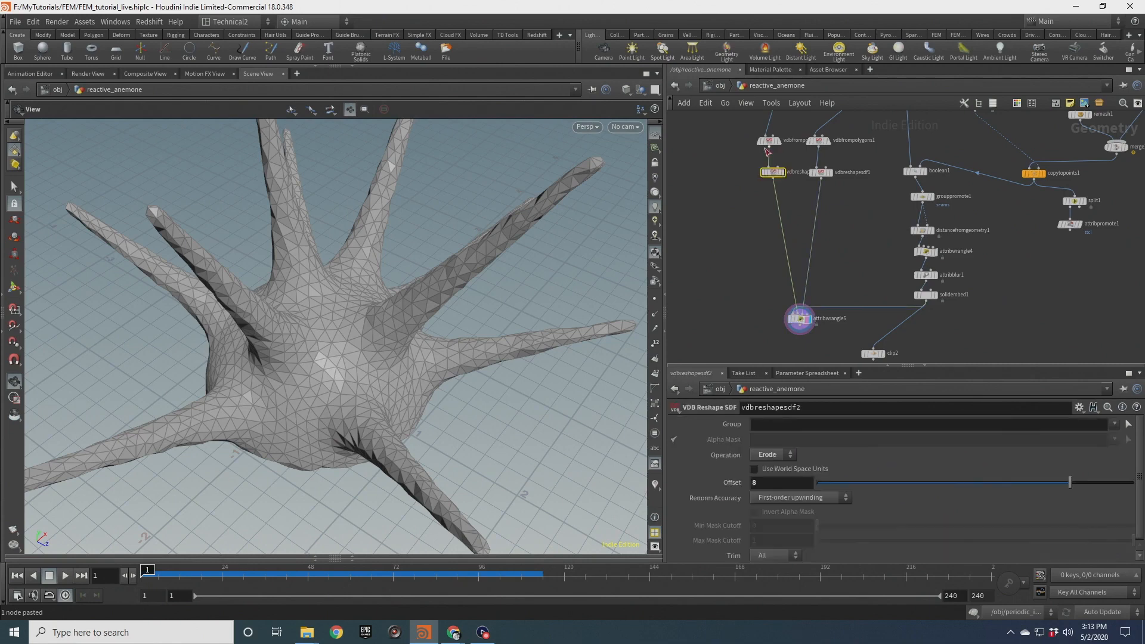
scroll(419, 349, "down", 2)
left_click_drag(417, 350, 409, 303)
left_click_drag(356, 393, 433, 409)
mouse_move(474, 369)
left_mouse_down()
mouse_move(511, 402)
mouse_move(501, 409)
mouse_move(384, 378)
mouse_move(300, 394)
mouse_move(463, 371)
left_mouse_up()
left_click_drag(413, 339, 507, 335)
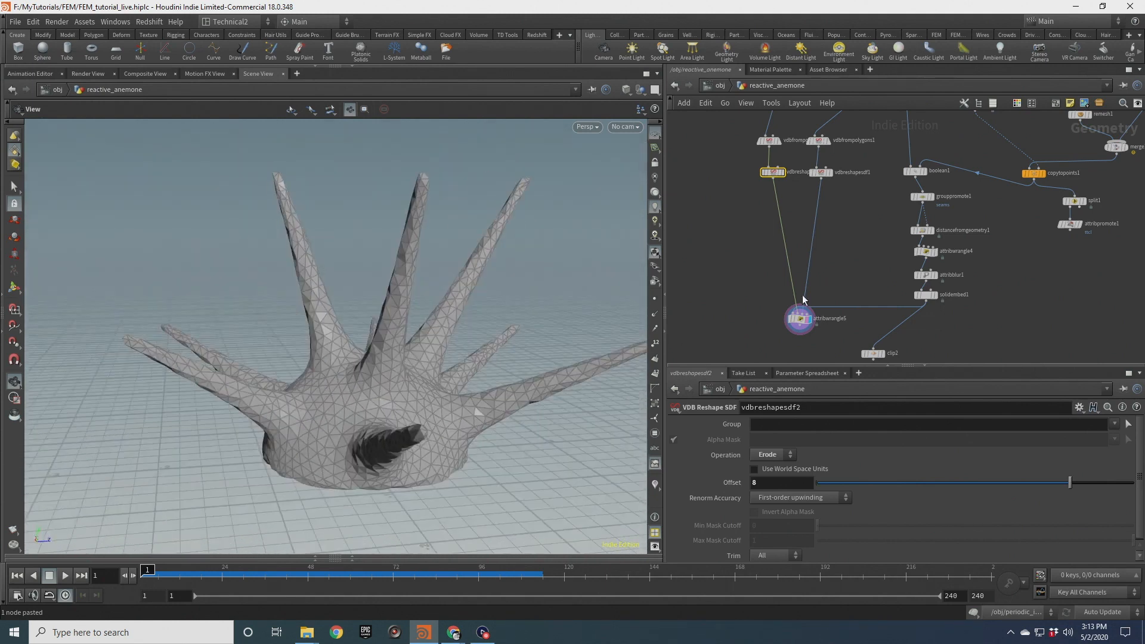
Write VEX in attribwrangle5 putting points inside input 1's "surface" volume in group core and input 2's in group base
left_click(799, 319)
left_click(788, 494)
type("if(volume")
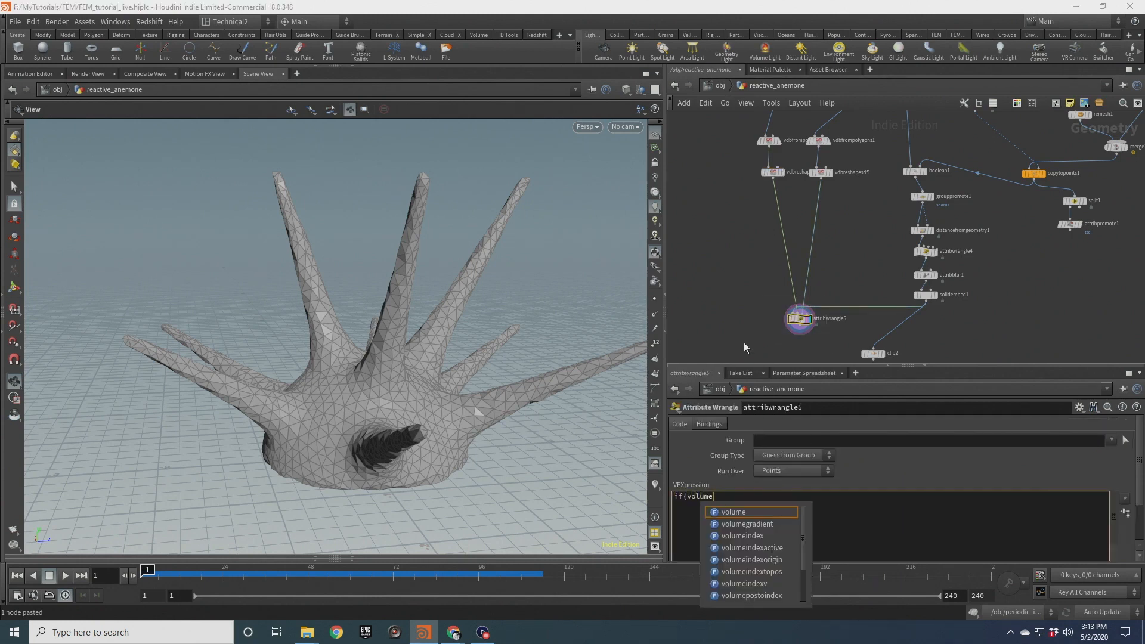
type("sample(1,\"")
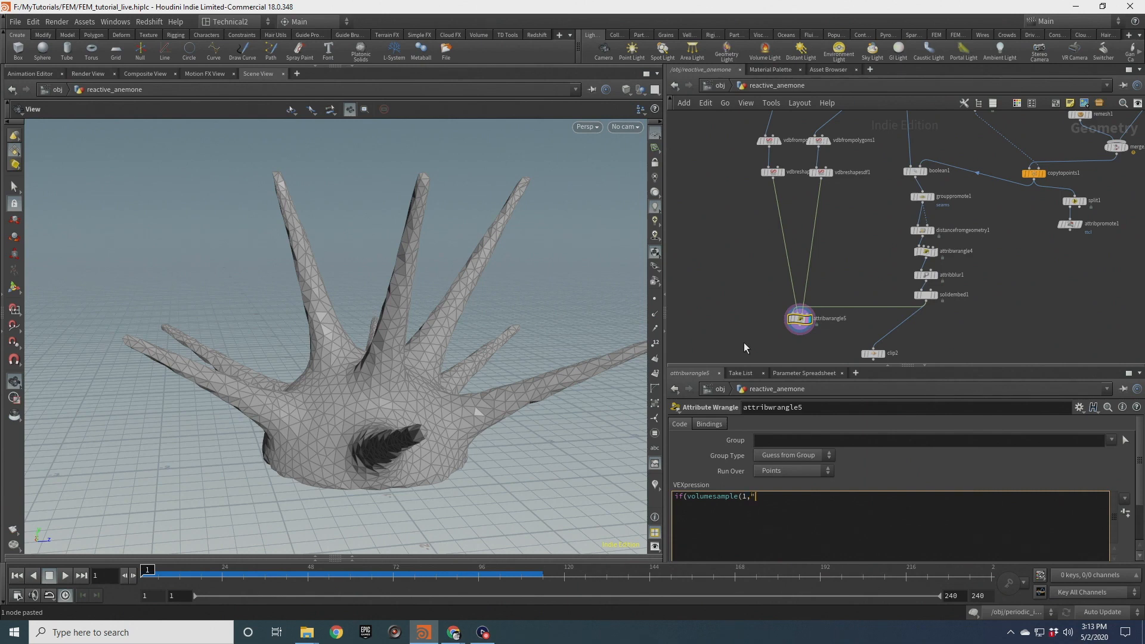
type("surface:")
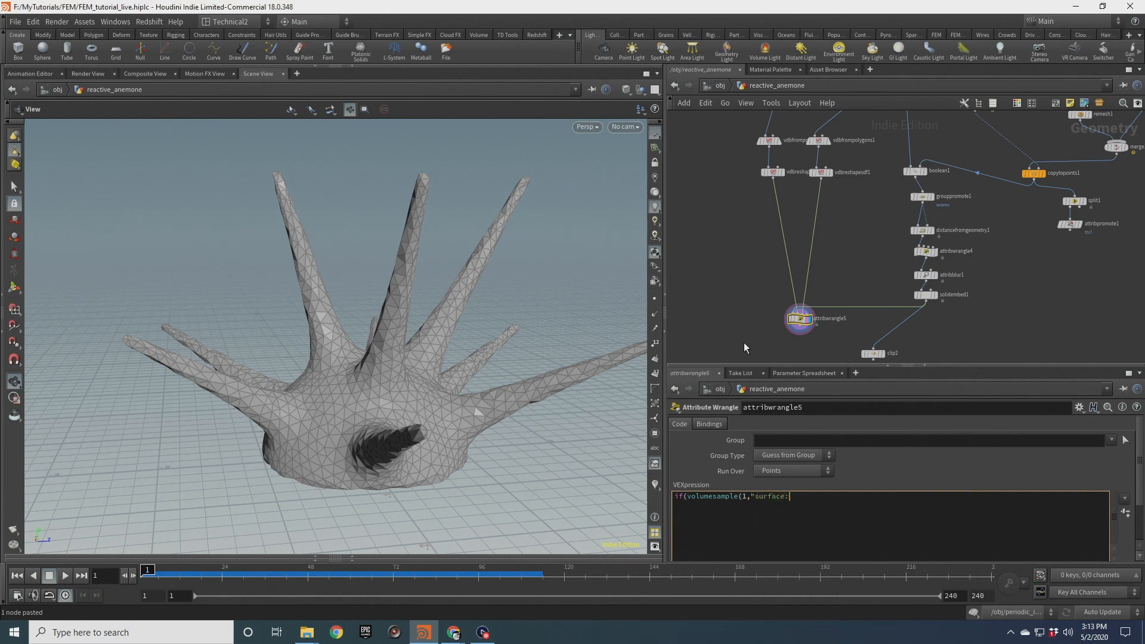
key("BackSpace")
type("\"")
left_click(774, 172)
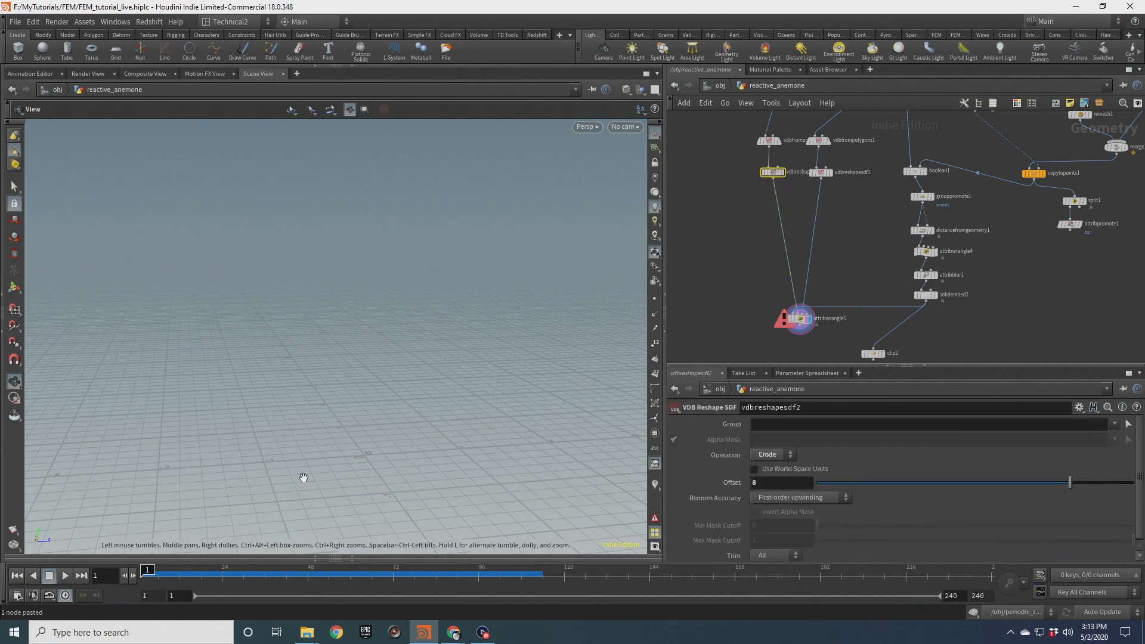
left_click(352, 556)
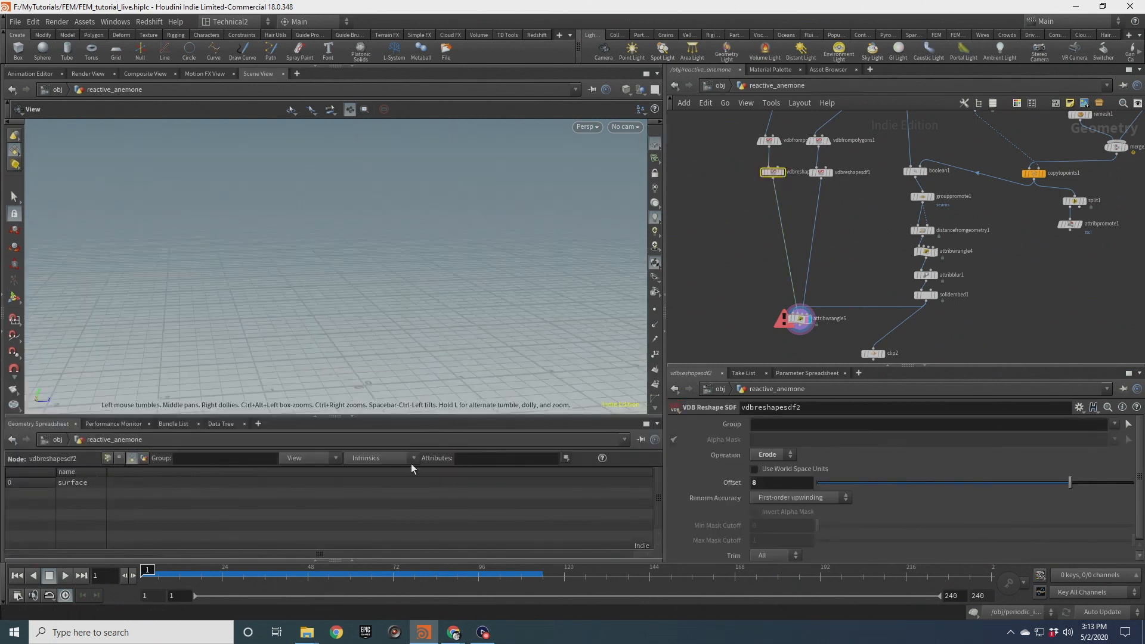
left_click(800, 319)
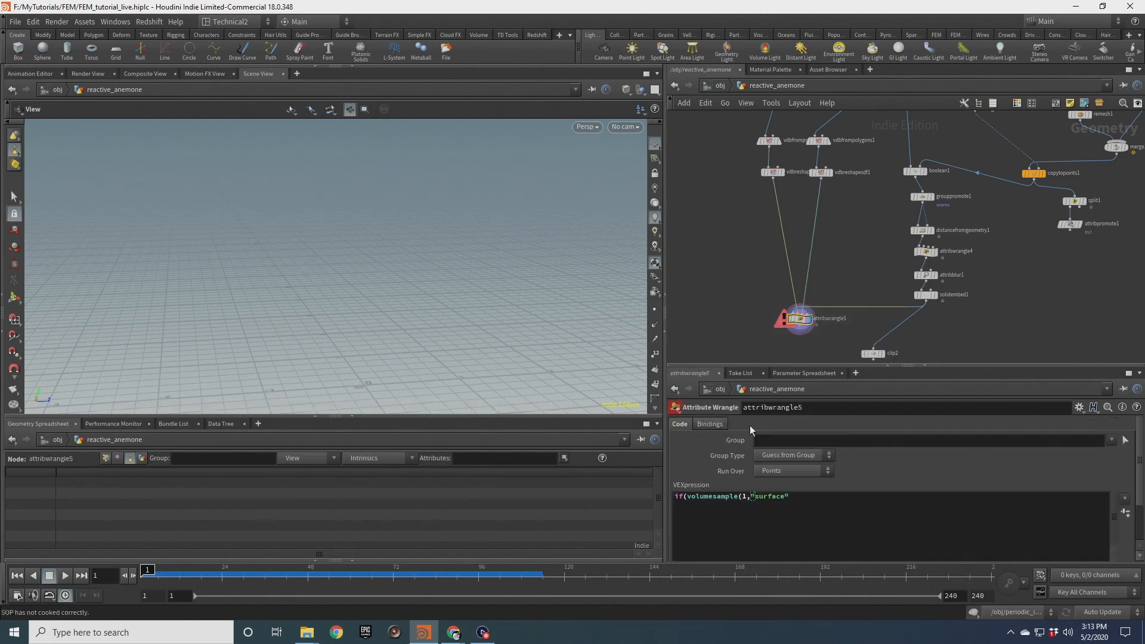
left_click(798, 496)
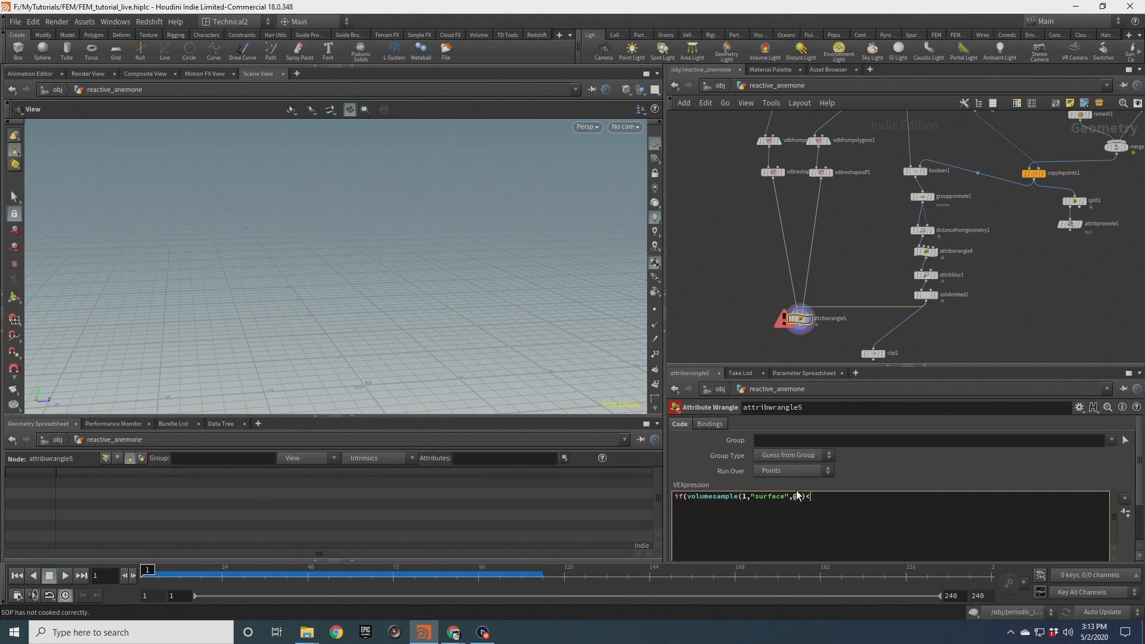
type("0) @group_core = 1")
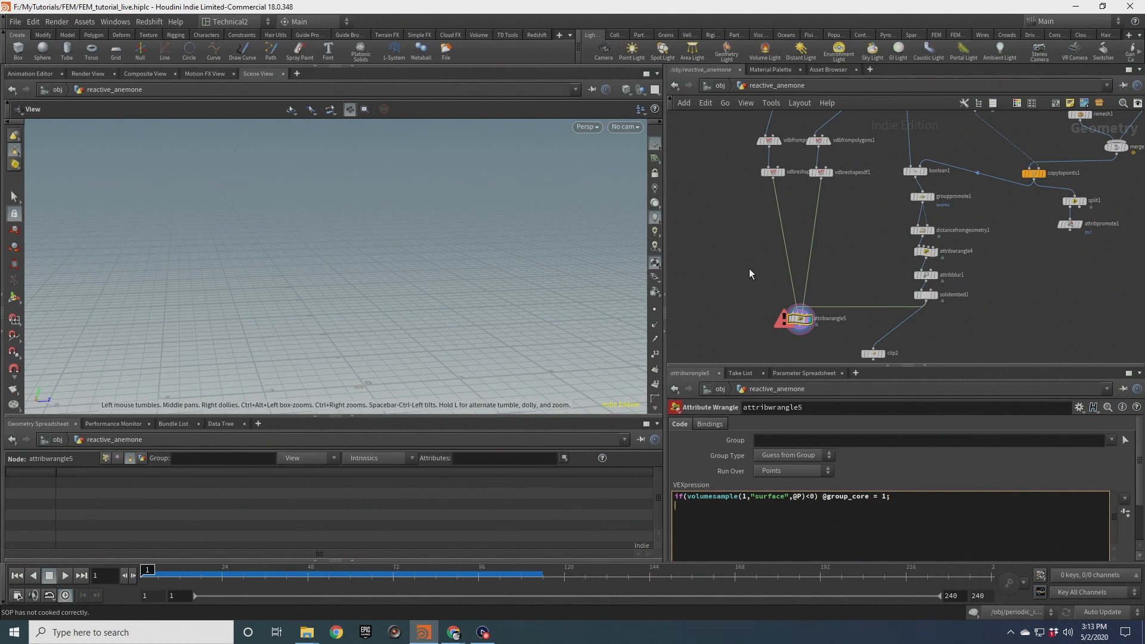
type("olumesam")
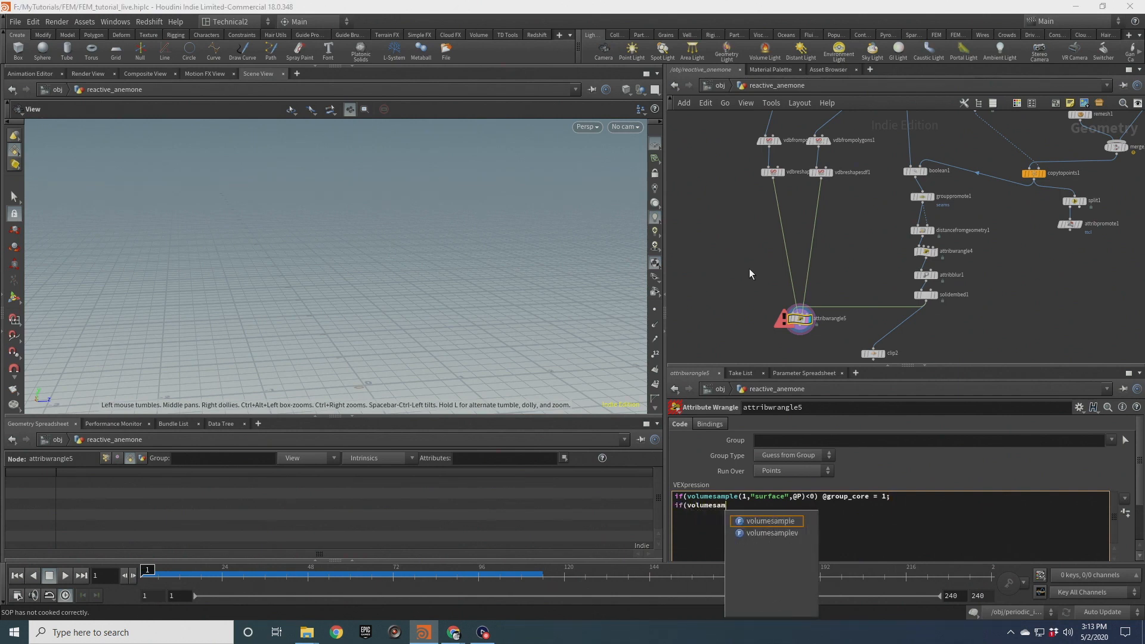
type("ple(2,\"surface\",@P)<0) @group_base = 1;")
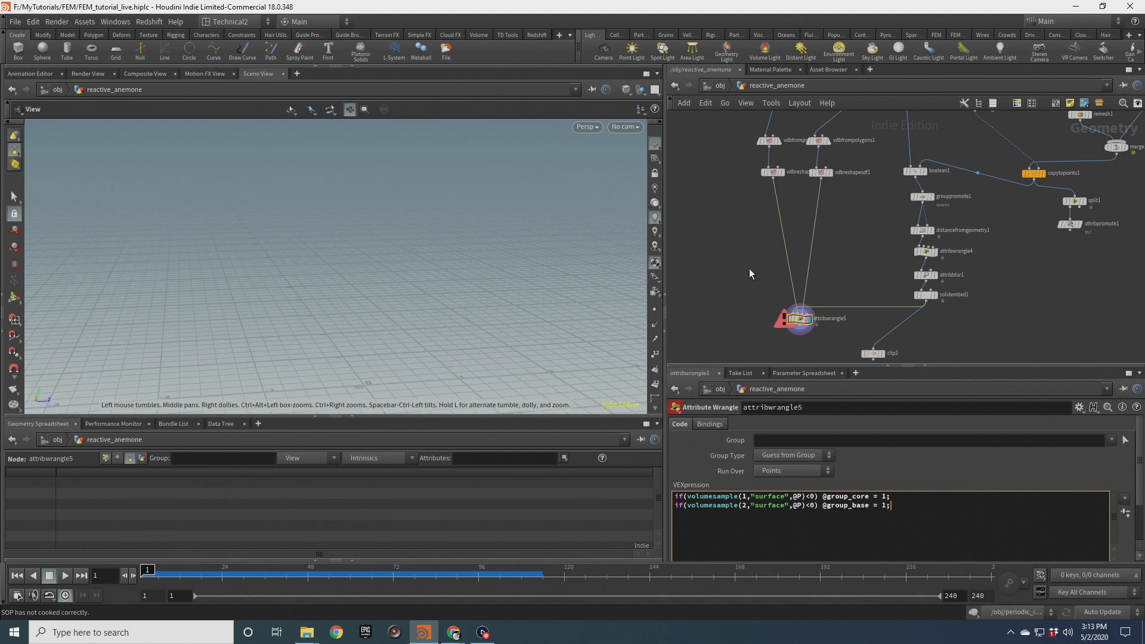
Add a Color node below attribwrangle5 that colors the base group orange (1, 0.5, 0) and display it
left_click(749, 268)
scroll(488, 293, "down", 3)
middle_click_drag(766, 293, 768, 204)
left_click(801, 244)
left_click(805, 275)
type("color")
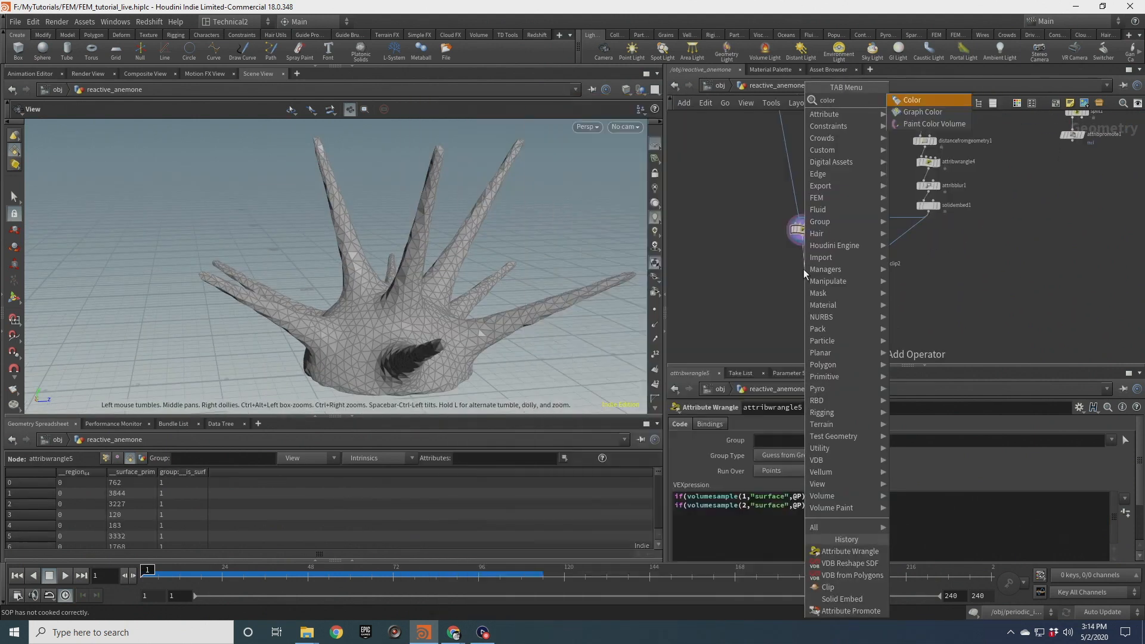
key("Return")
left_click(804, 268)
left_click(1124, 424)
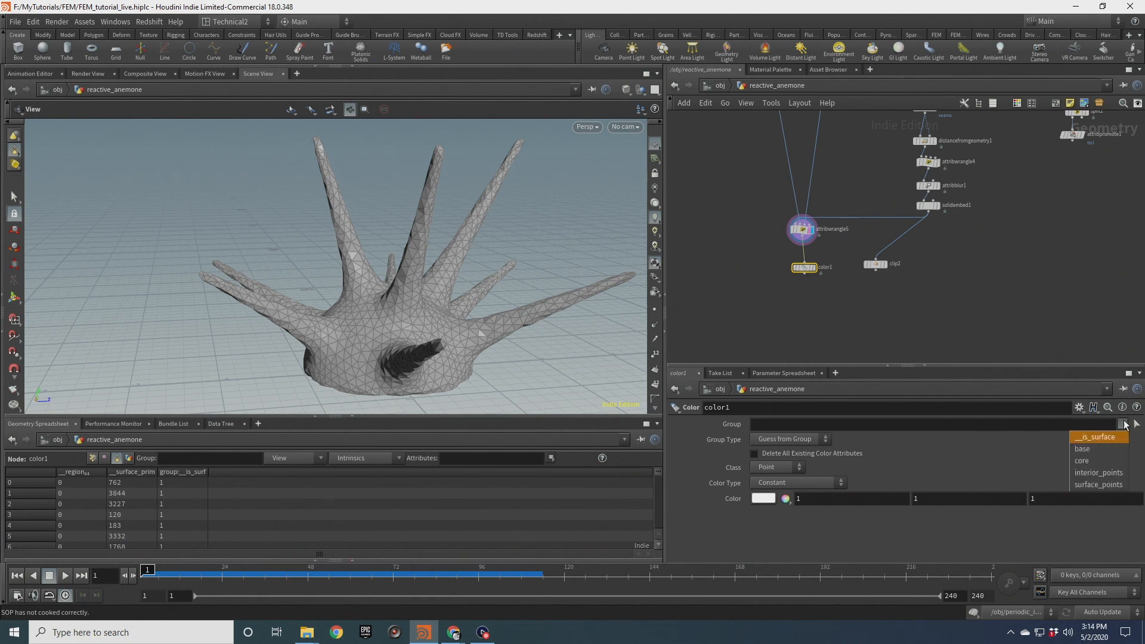
left_click(1082, 449)
left_click(764, 499)
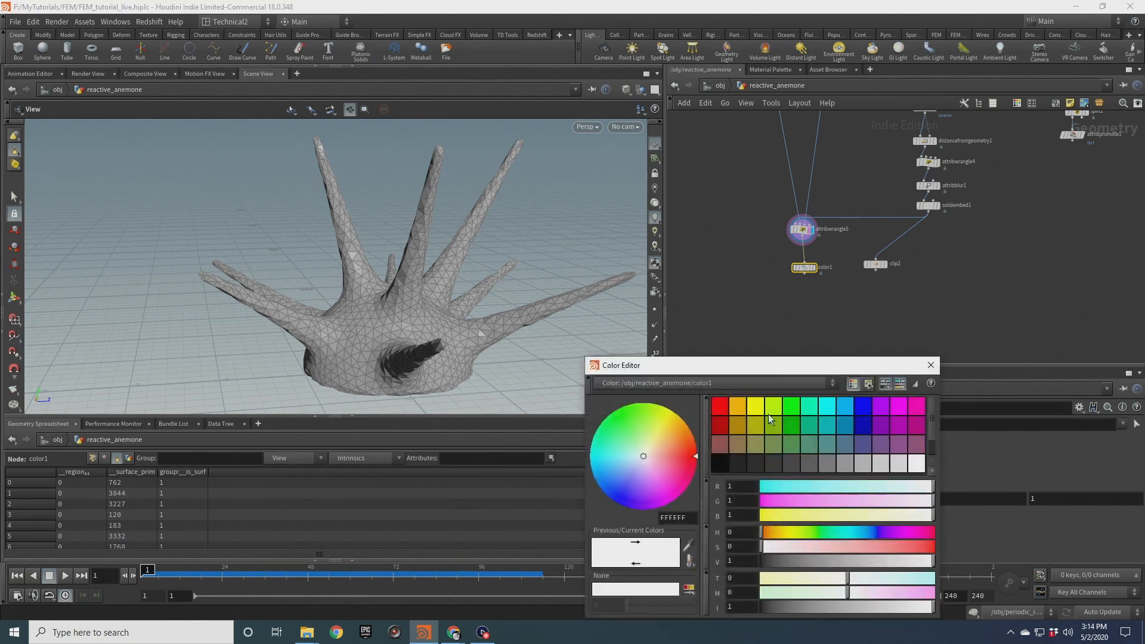
left_click(738, 406)
left_click(931, 365)
scroll(823, 256, "up", 3)
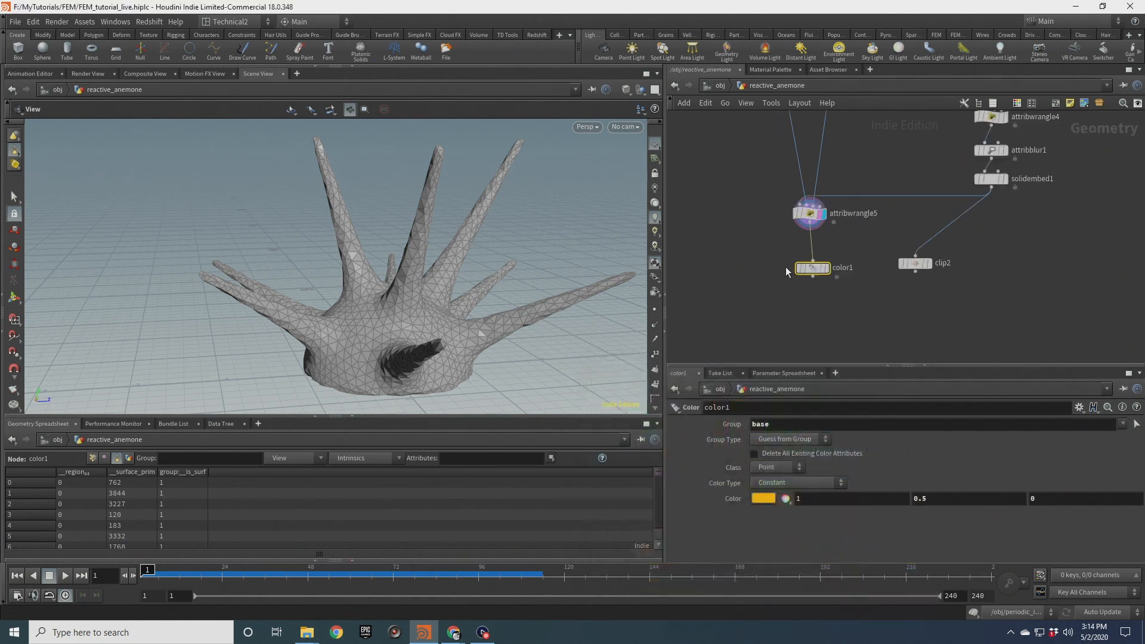
left_click(834, 269)
left_click_drag(462, 318, 479, 307)
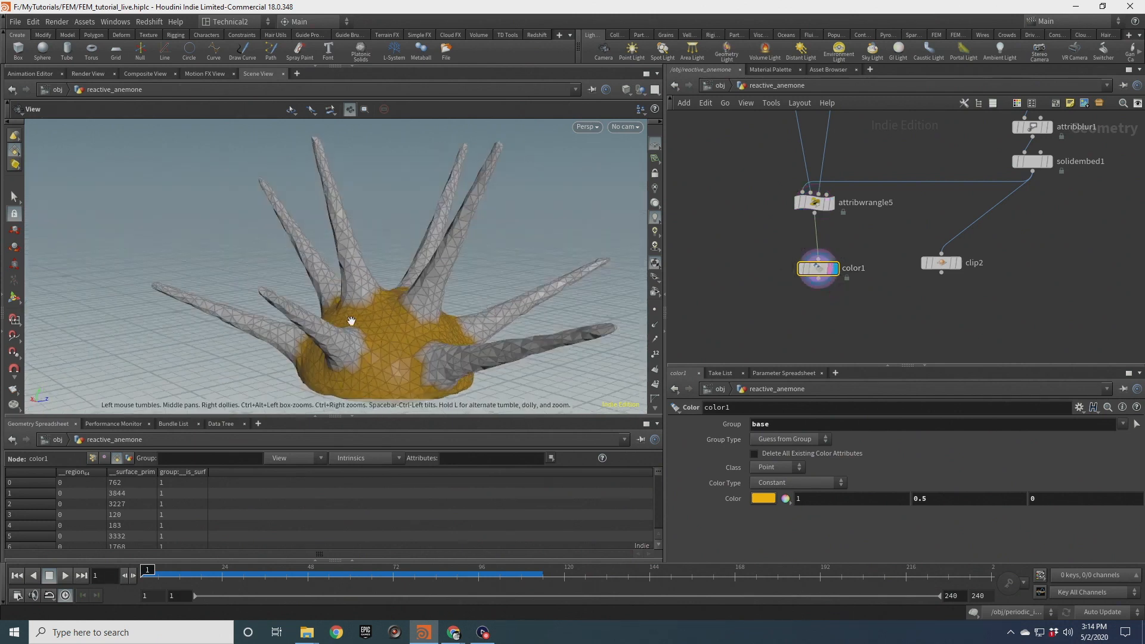
Duplicate the Color node as color2, restricted to the core group and colored blue (0, 0, 1)
key("ctrl+c")
key("ctrl+v")
left_click(818, 317)
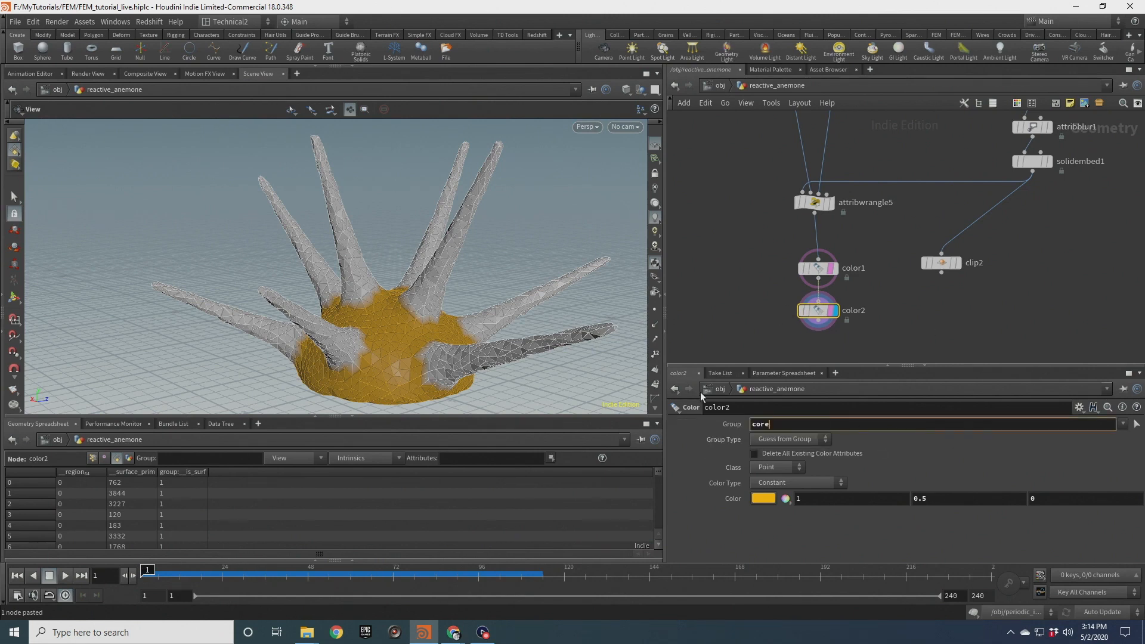
left_click(765, 499)
left_click(864, 406)
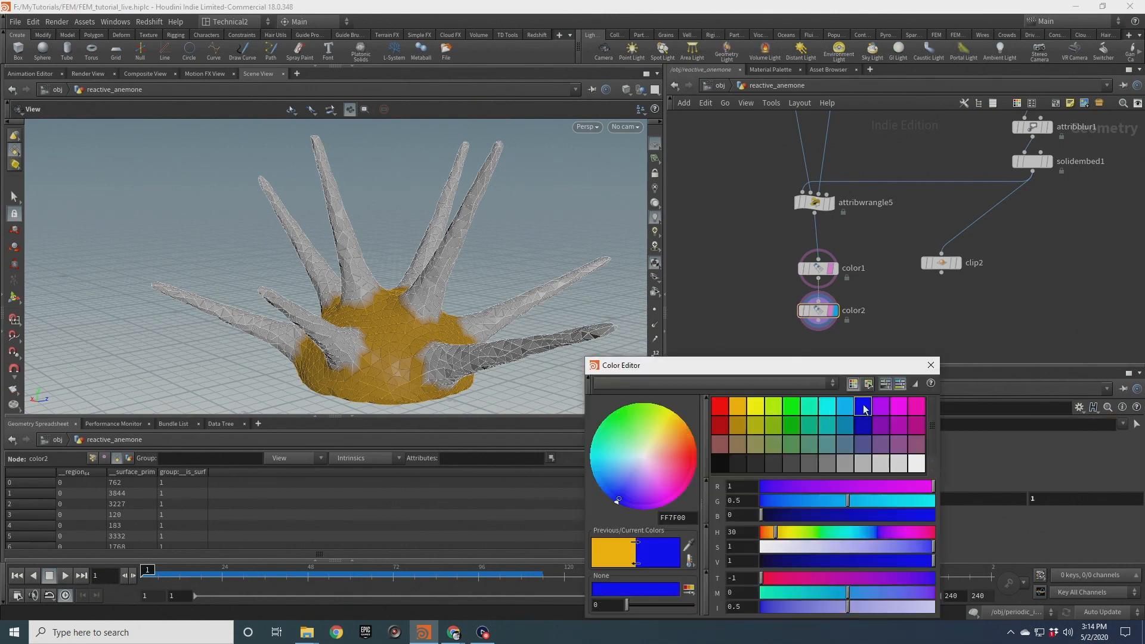
left_click(931, 365)
left_click_drag(410, 357, 446, 285)
left_click_drag(442, 227, 471, 244)
left_click(805, 309)
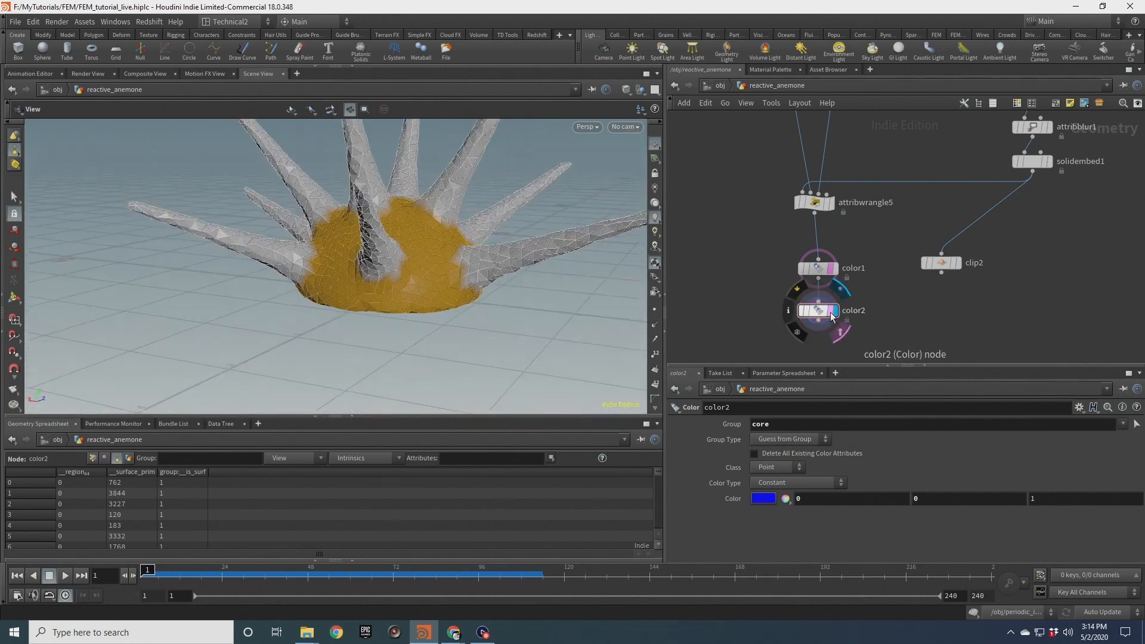
Rewire clip2 to take color2 as its input and display clip2
middle_click_drag(748, 273, 751, 216)
left_click_drag(822, 264, 945, 197)
left_click_drag(957, 205, 877, 332)
left_click(881, 335)
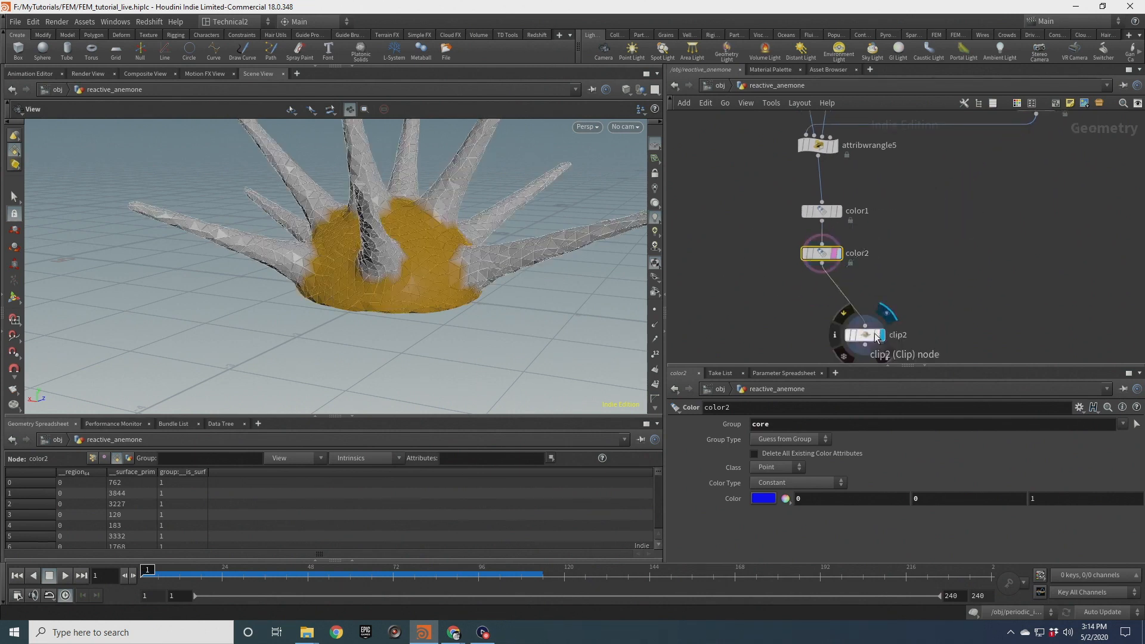
left_click(865, 334)
left_click_drag(220, 192, 227, 254)
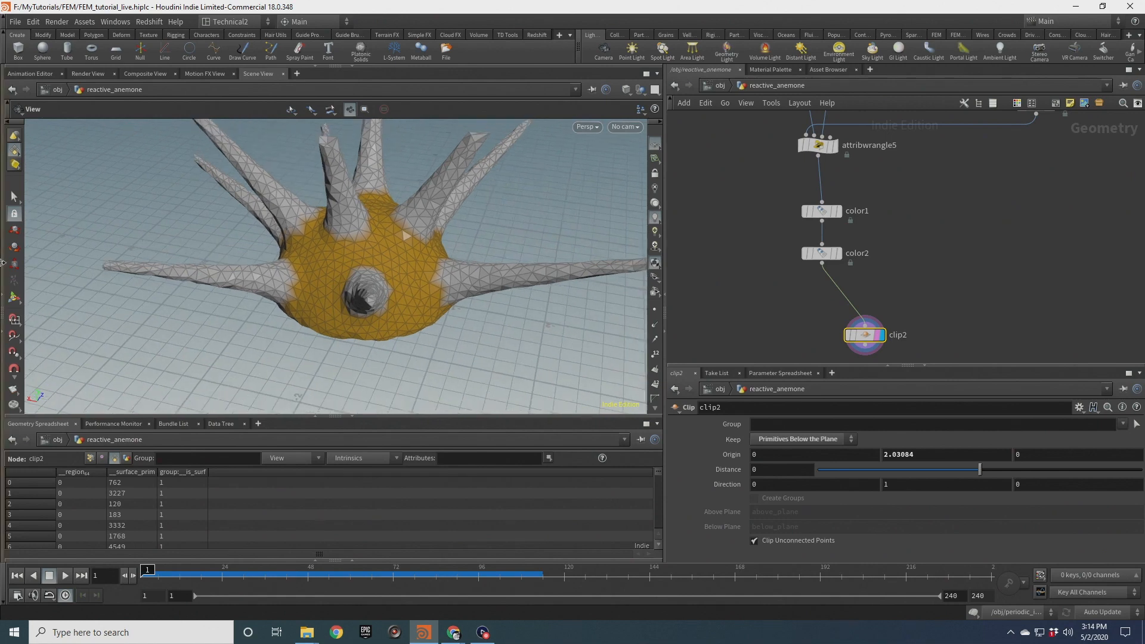
Drag clip2's plane down to an origin height of about 1.22
left_click(15, 298)
left_click_drag(367, 136, 473, 287)
key("Escape")
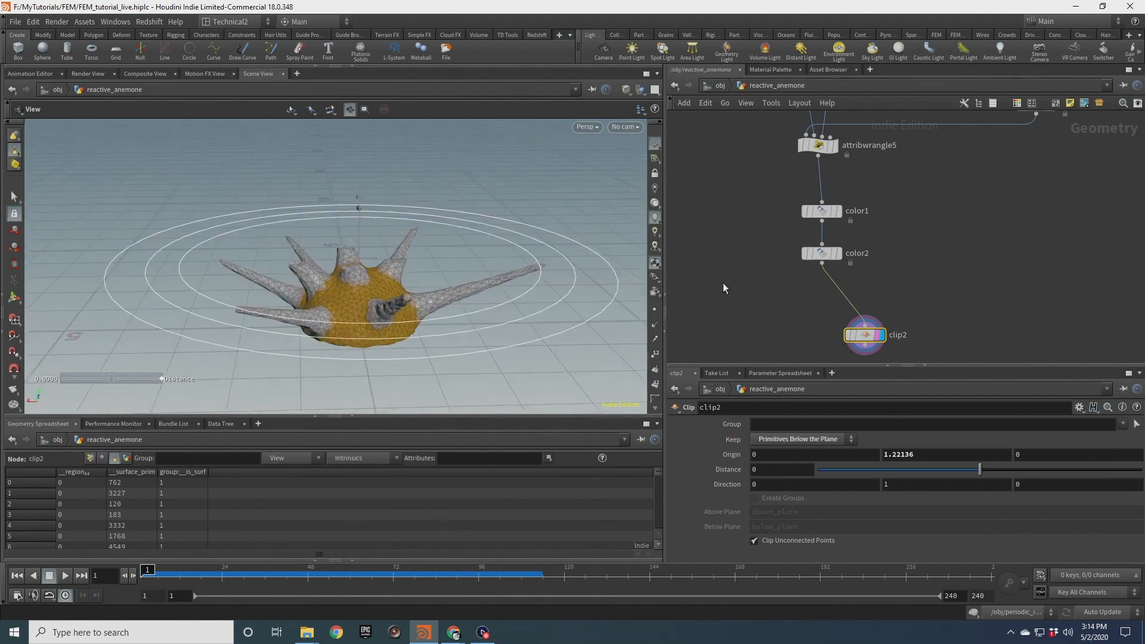
key("Return")
Try wrapping the core group assignment in braces in attribwrangle5's VEX
scroll(905, 303, "down", 5)
middle_click_drag(905, 304, 866, 326)
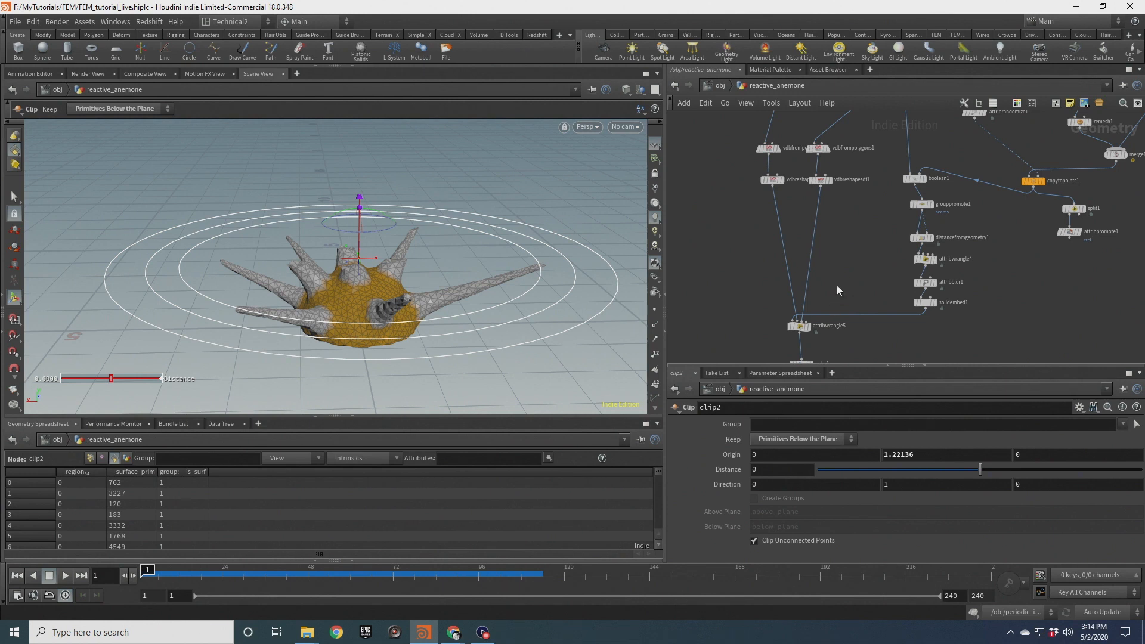
scroll(823, 274, "up", 4)
left_click(836, 250)
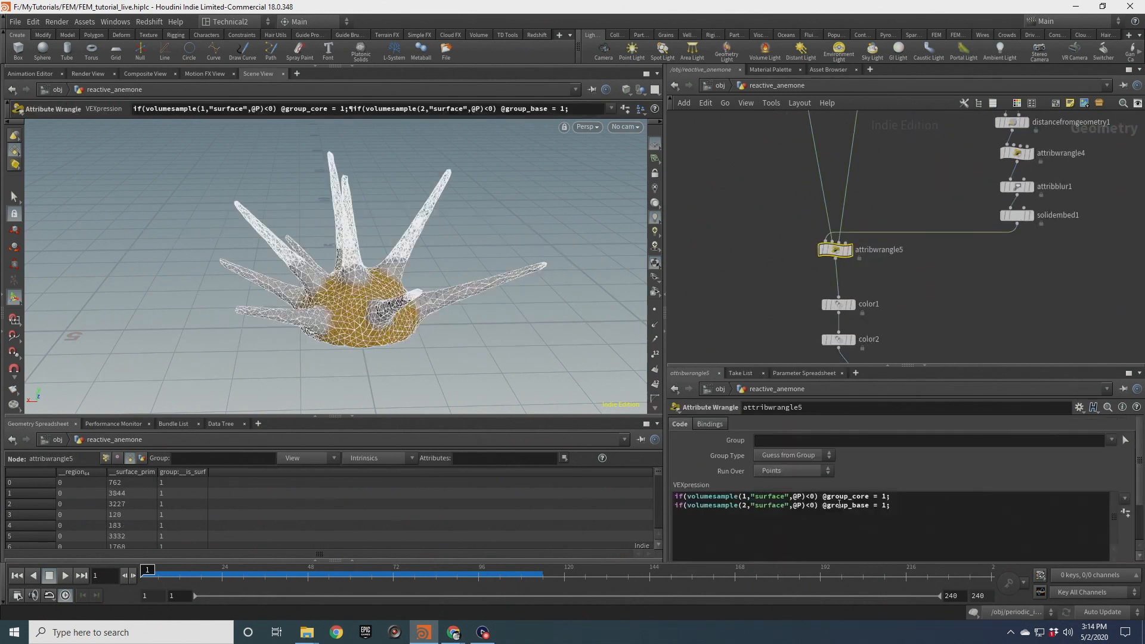
left_click(822, 497)
key("Return")
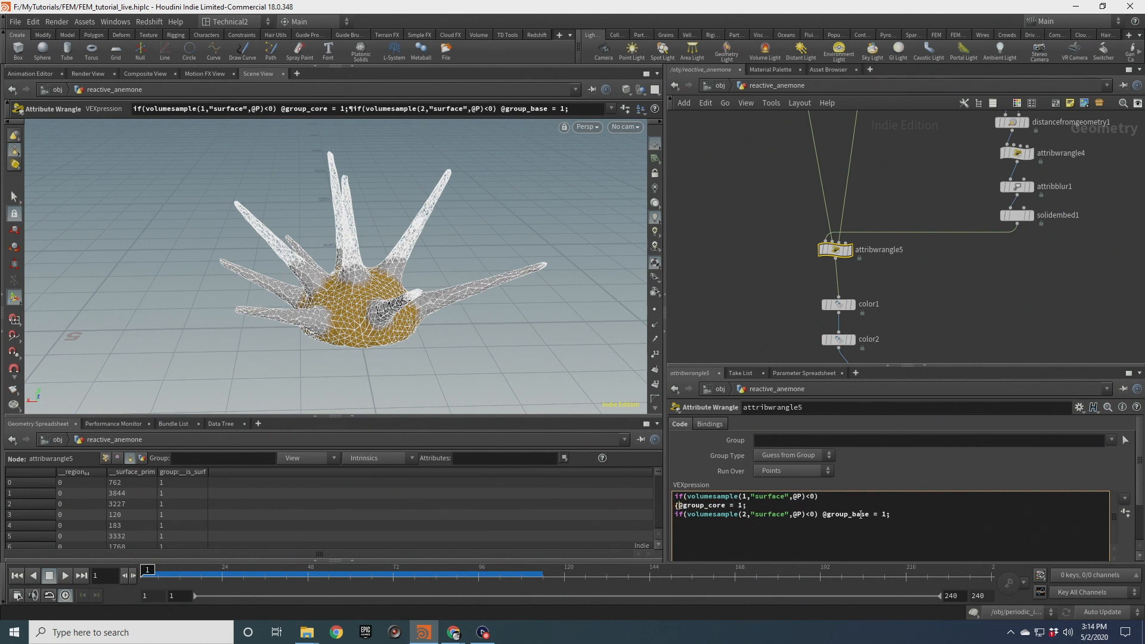
type("{")
key("Return")
key("Tab")
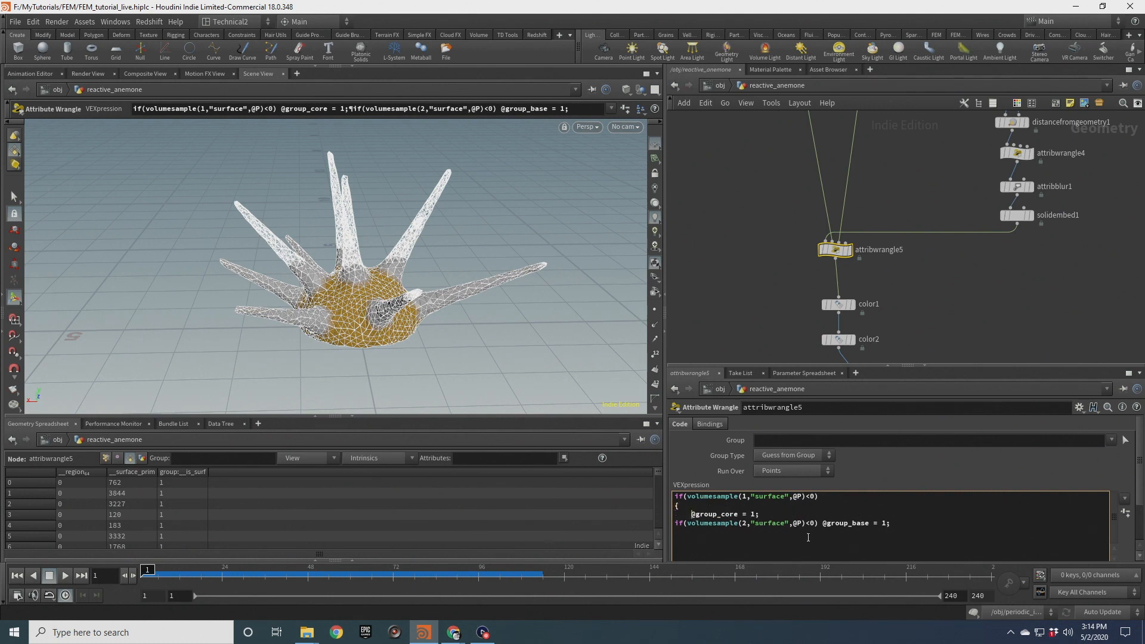
key("BackSpace")
key("BackSpace")
key("BackSpace")
key("BackSpace")
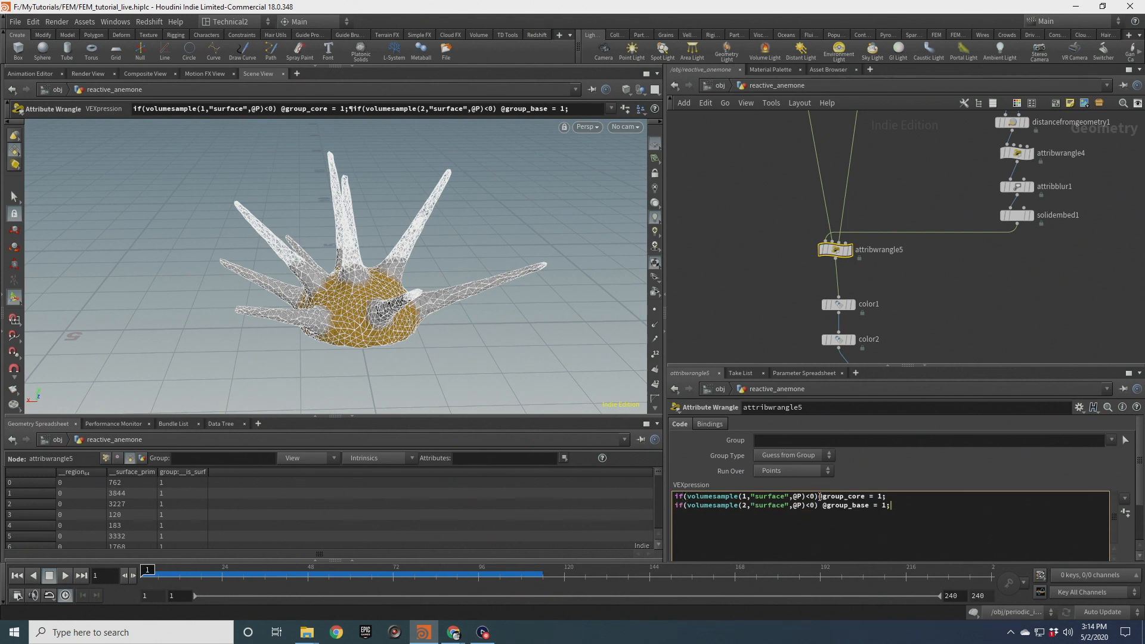
type("else")
left_click(902, 500)
key("Return")
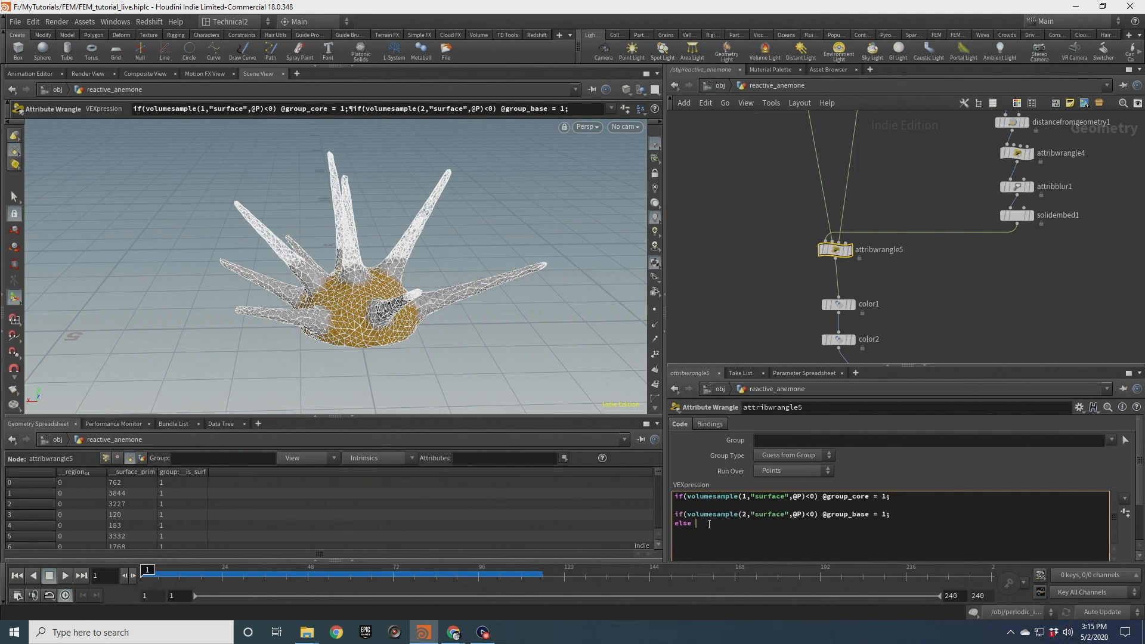
type("@group_tentacles = 1;")
left_click(767, 272)
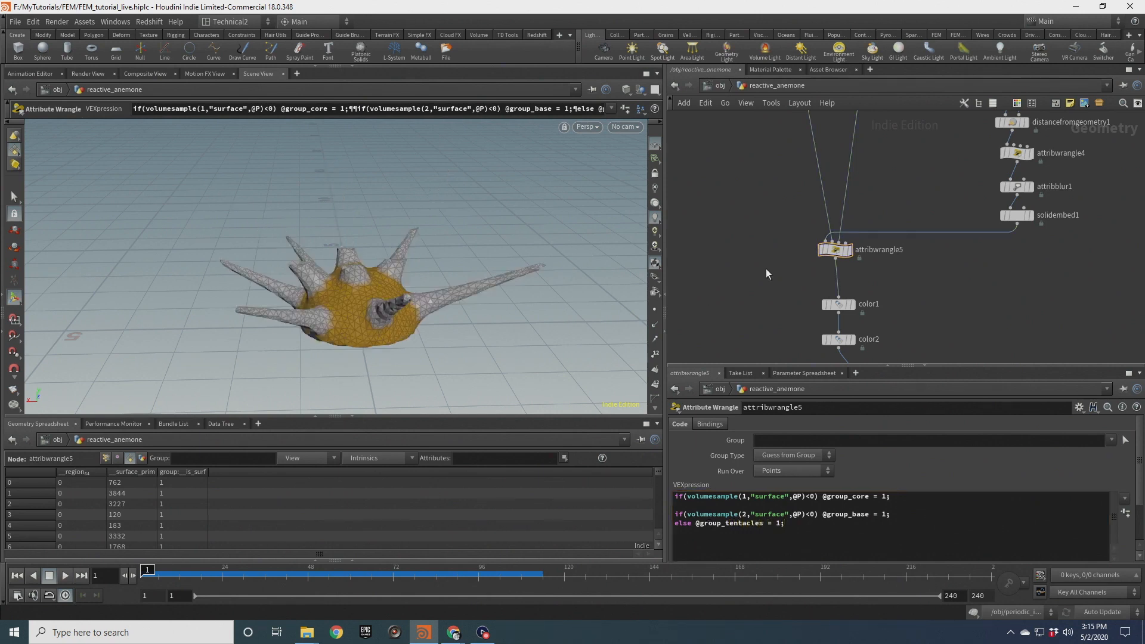
Branch a third Color node, color3, off attribwrangle5 colored red (1, 0, 0) and display it
middle_click_drag(926, 310, 928, 265)
scroll(913, 256, "up", 3)
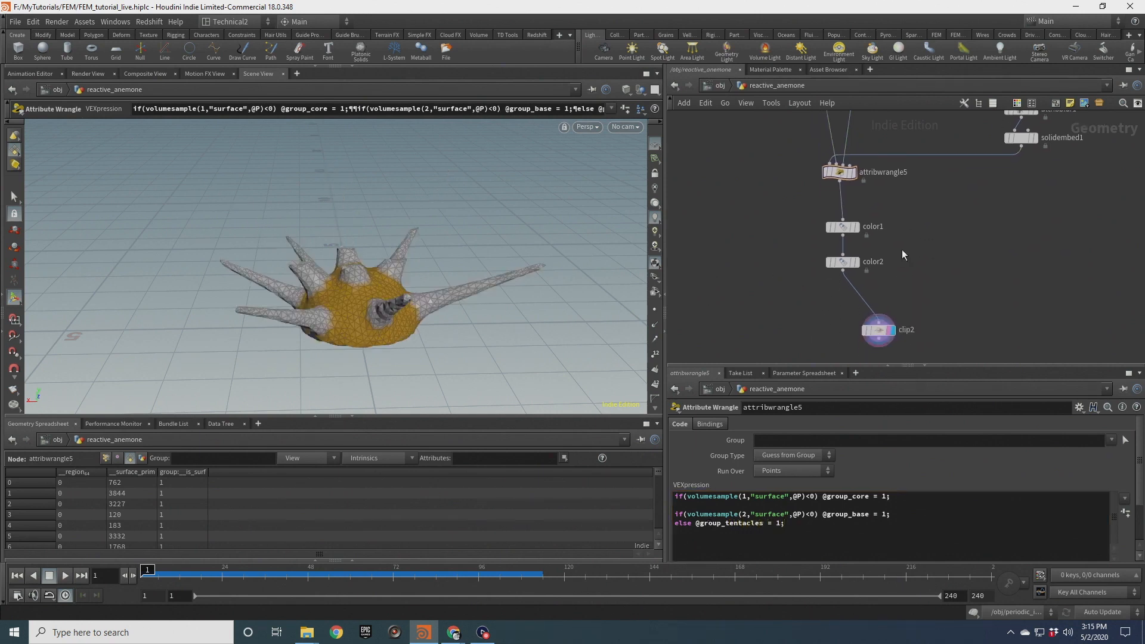
left_click(850, 285)
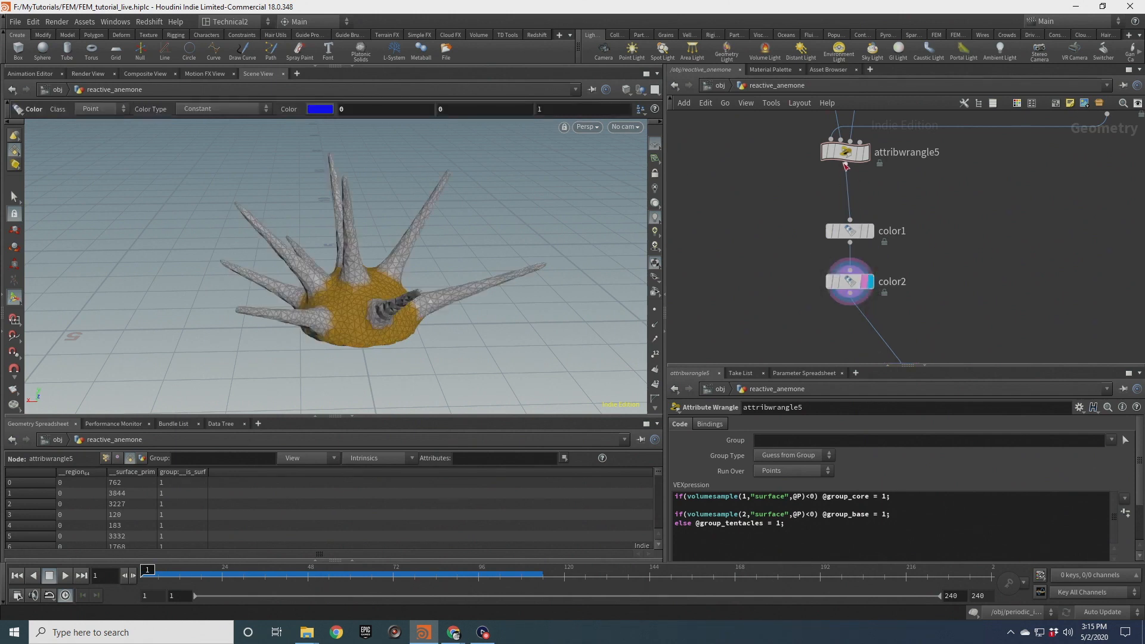
key("Tab")
type("color")
key("Return")
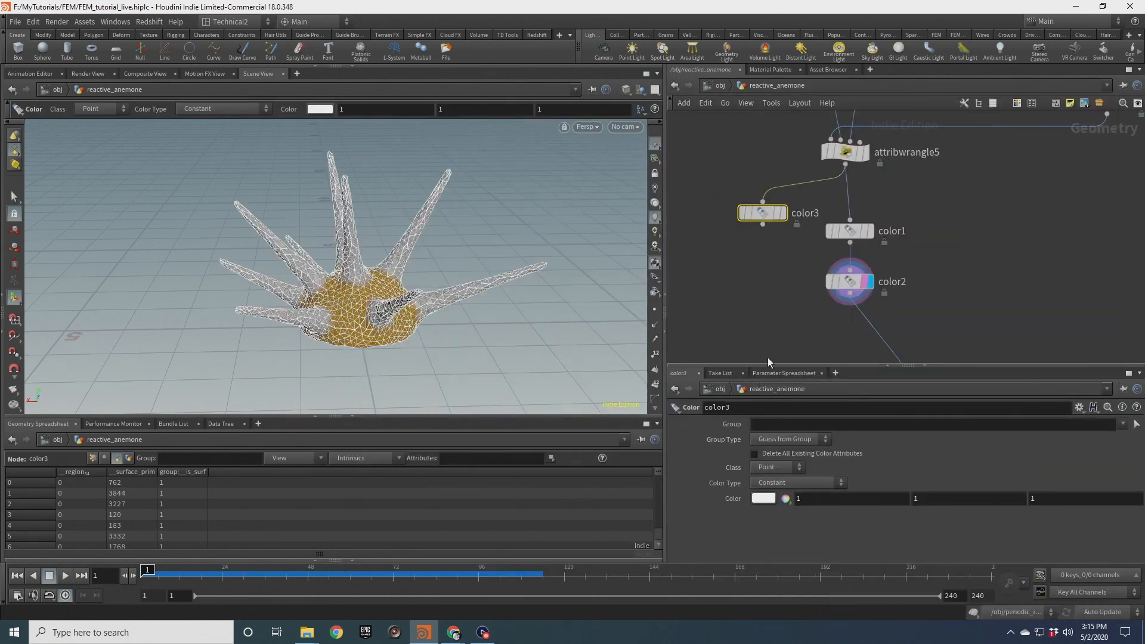
left_click(774, 492)
left_click(716, 412)
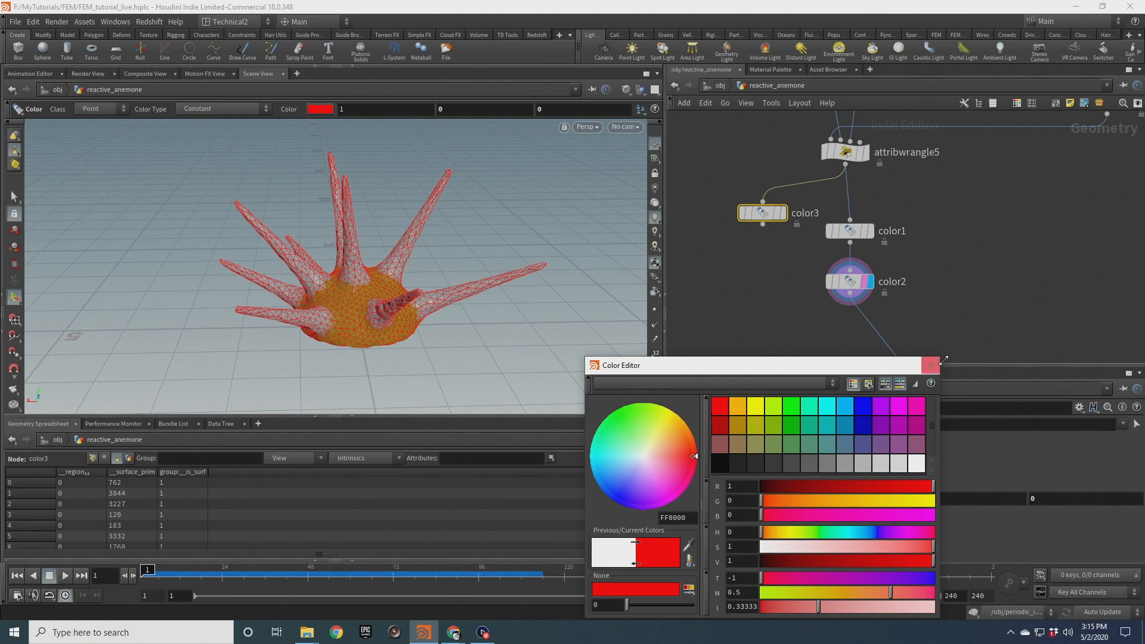
left_click(930, 366)
scroll(784, 216, "up", 3)
left_click(784, 215)
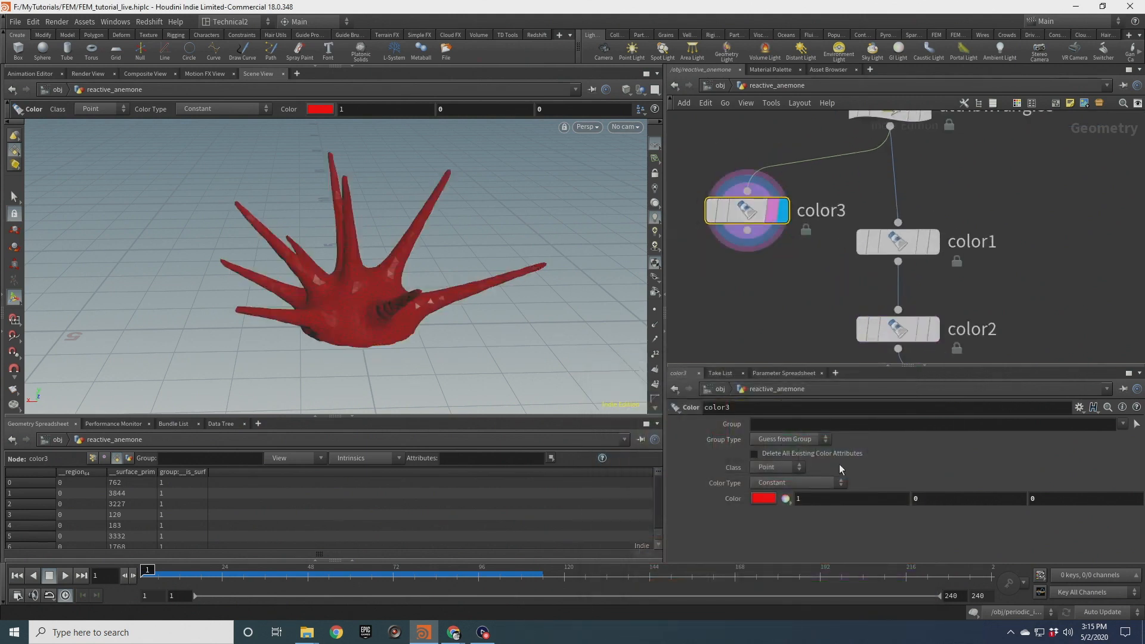
Restrict color3 to the tentacles group
left_click(1122, 424)
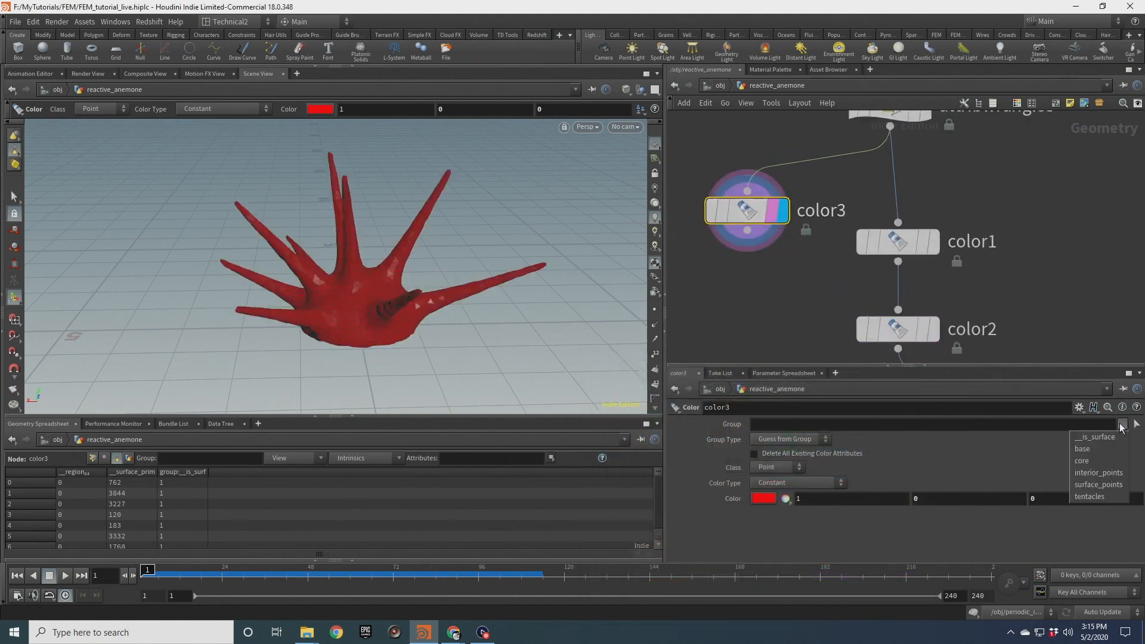
left_click(1098, 497)
scroll(327, 311, "up", 4)
left_click_drag(327, 311, 292, 264, "alt")
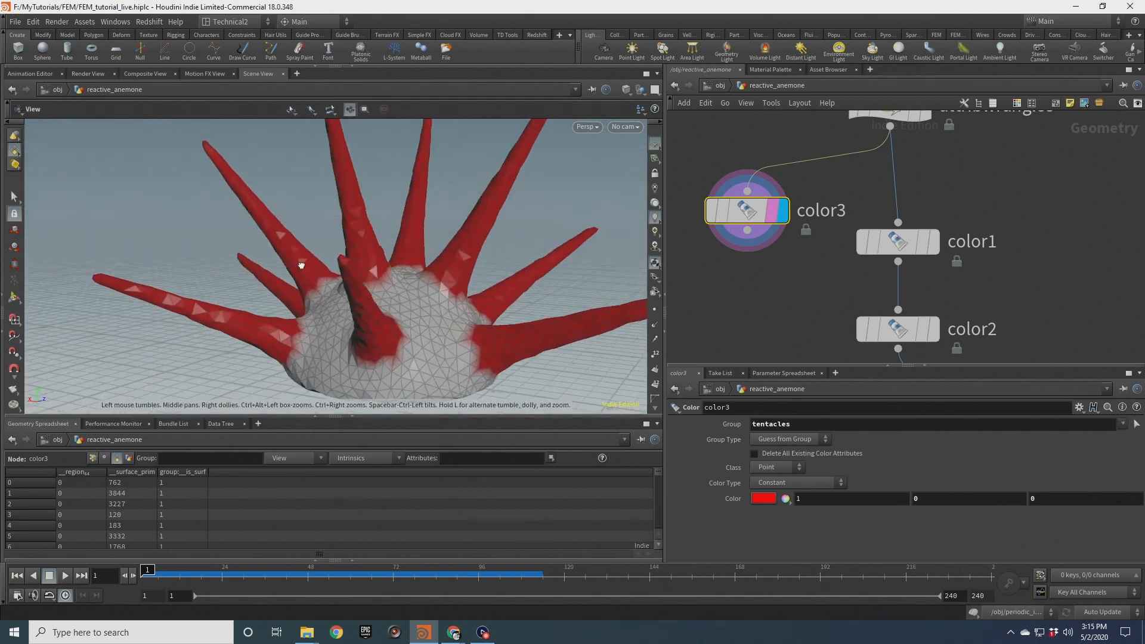
Rename attribwrangle5 to basic_groups
scroll(422, 264, "down", 4)
key("Return")
mouse_move(747, 216)
left_mouse_down()
mouse_move(1140, 218)
mouse_move(737, 217)
left_mouse_up()
middle_click_drag(1017, 194, 943, 292)
scroll(939, 290, "down", 4)
scroll(927, 278, "down", 3)
left_click_drag(896, 256, 974, 251)
scroll(1007, 250, "up", 5)
double_click(1008, 250)
type("basei")
key("BackSpace")
key("BackSpace")
type("ic_groups")
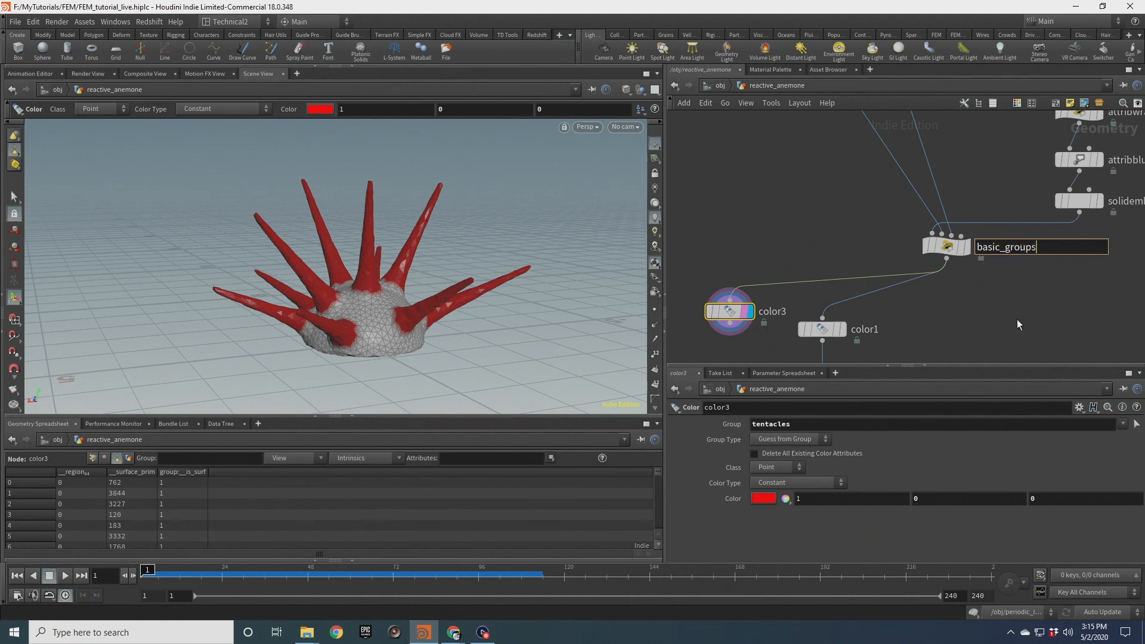
key("Return")
Add a new Attribute Wrangle fed by basic_groups and set its group to tentacles
scroll(1019, 320, "down", 6)
left_click_drag(1068, 258, 1025, 250)
scroll(1051, 242, "up", 3)
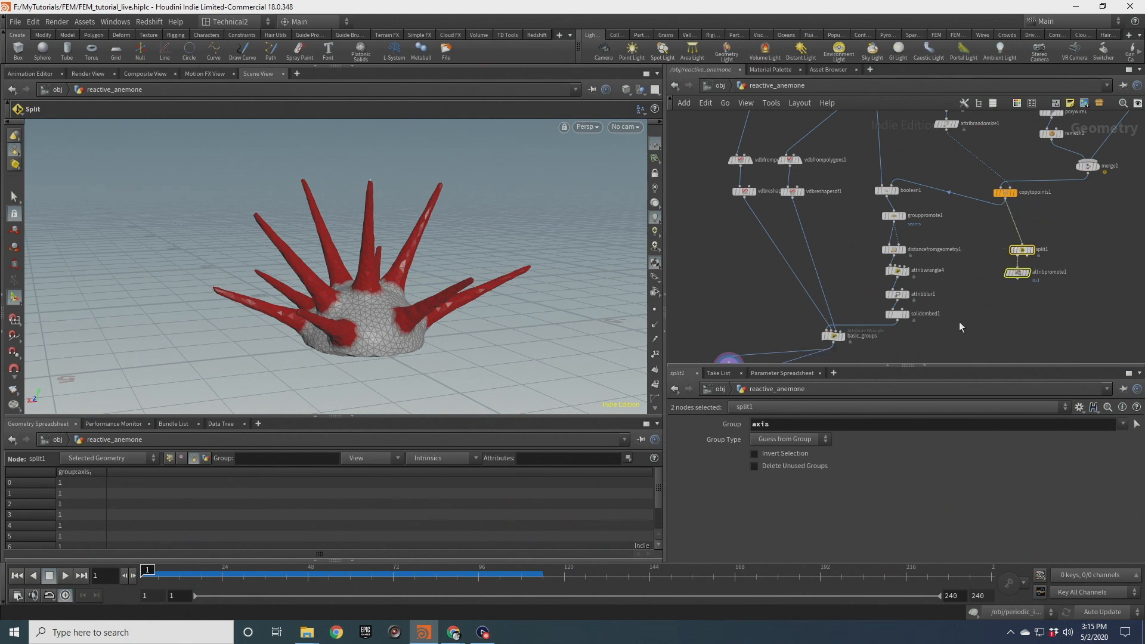
middle_click_drag(959, 322, 991, 232)
left_click_drag(865, 245, 883, 268)
right_click(886, 273)
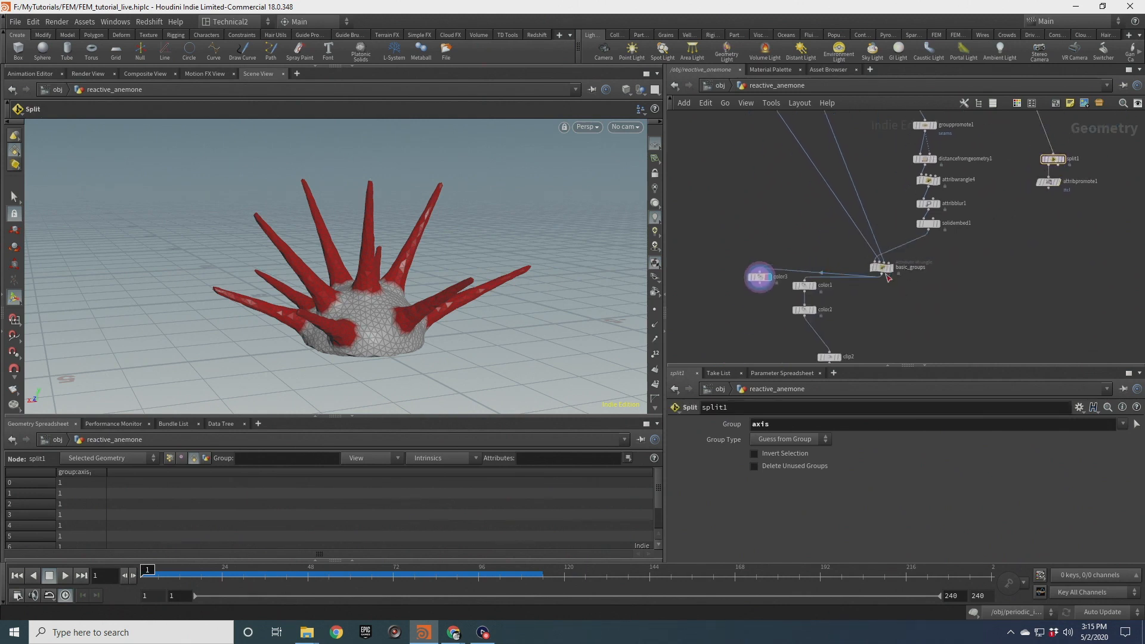
key("Tab")
type("att")
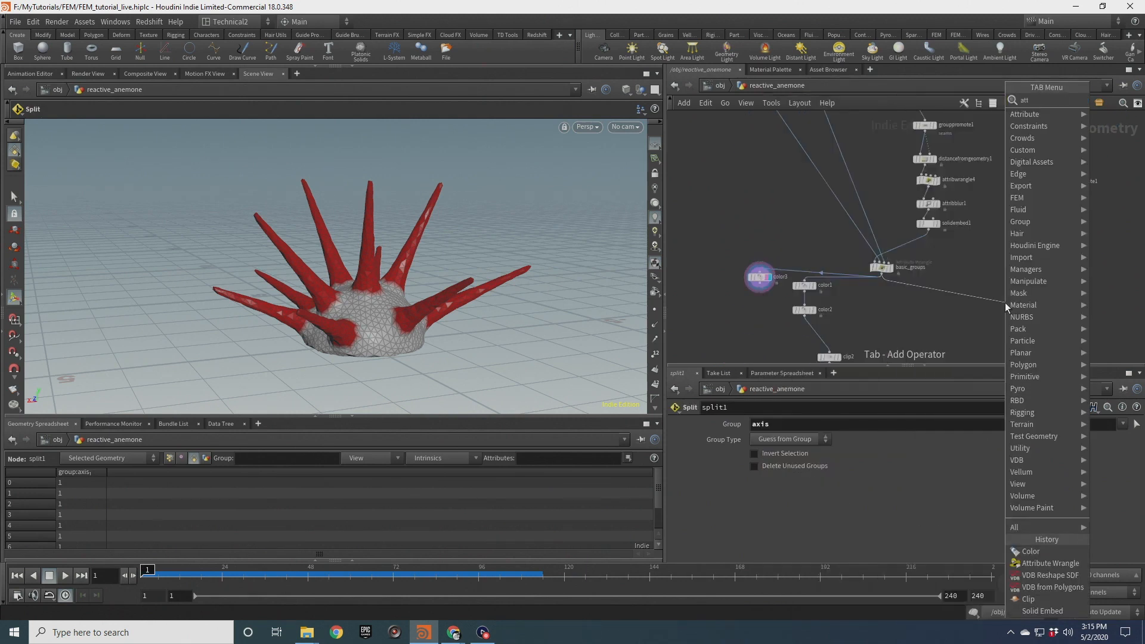
type("ribw")
key("Return")
key("Return")
left_click_drag(1005, 303, 967, 311)
scroll(970, 316, "up", 4)
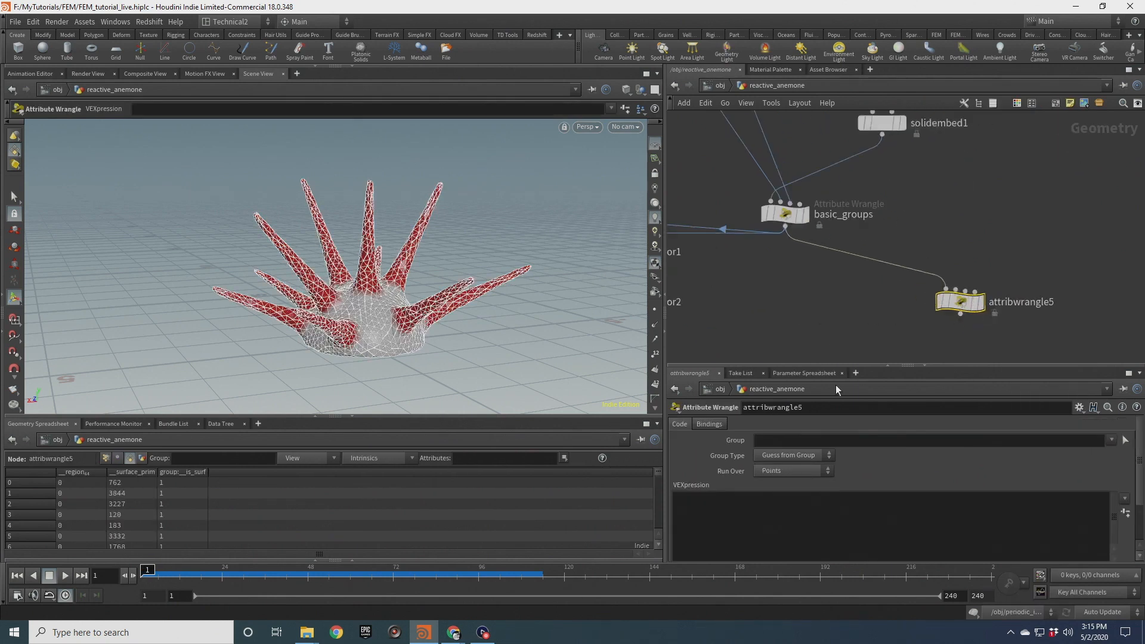
left_click(1112, 440)
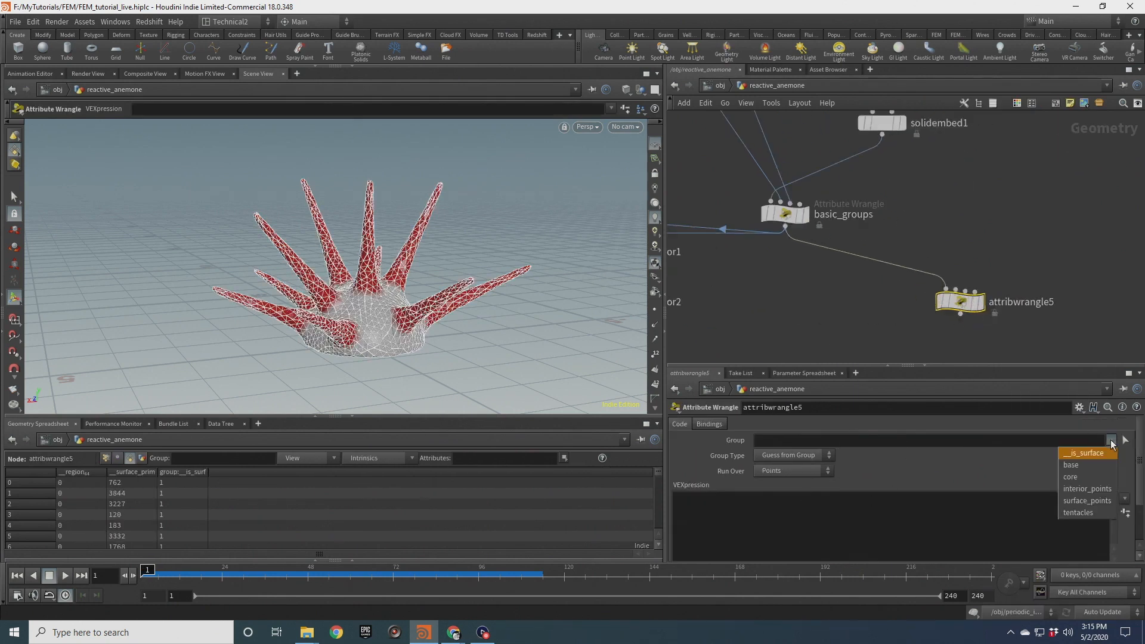
left_click(1087, 512)
Display the new wrangle and rename it tentacle_properties
scroll(975, 315, "up", 2)
left_click(992, 296)
left_click(984, 296)
double_click(1025, 288)
key("BackSpace")
type("tentacle_properites")
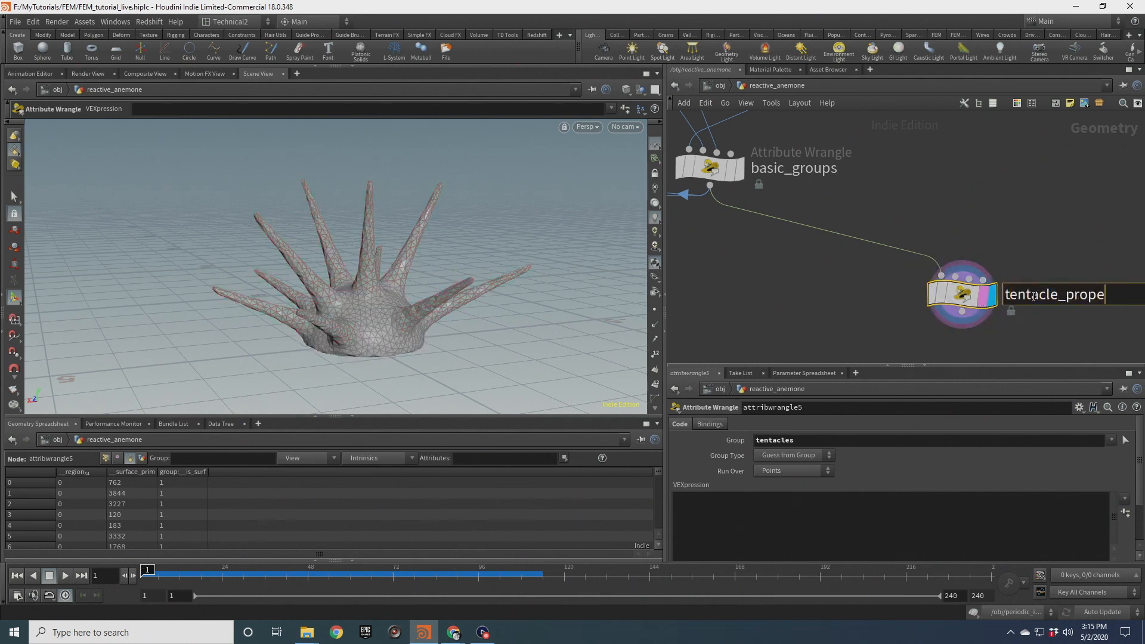
key("BackSpace")
key("BackSpace")
key("BackSpace")
key("BackSpace")
type("ies")
key("Return")
Begin tentacle_properties' VEX with the comment // tentacle index
scroll(1057, 198, "down", 3)
scroll(1058, 198, "down", 1)
middle_click_drag(1057, 198, 987, 261)
left_click_drag(1043, 161, 943, 304)
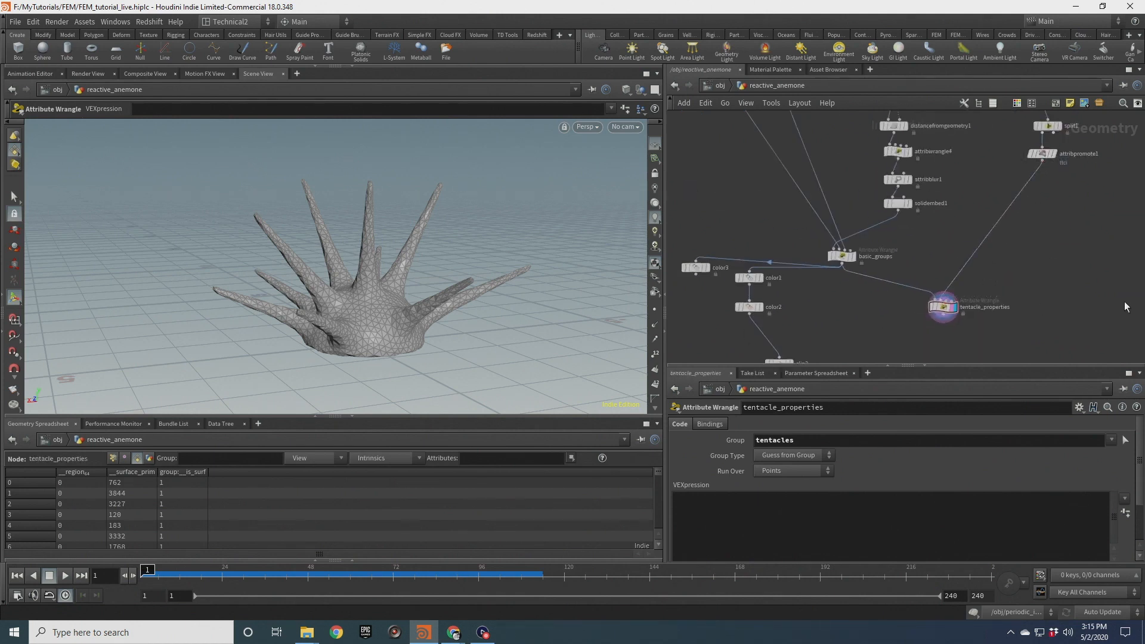
left_click(939, 307)
left_click(815, 506)
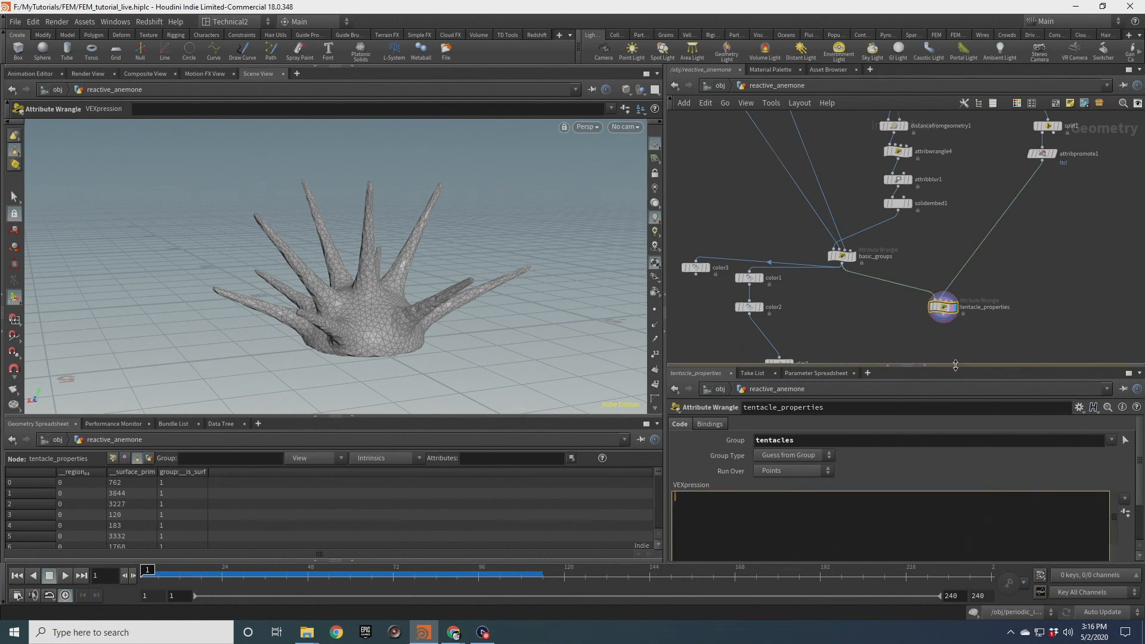
left_click_drag(952, 365, 930, 326)
type("// tentacle index")
key("Return")
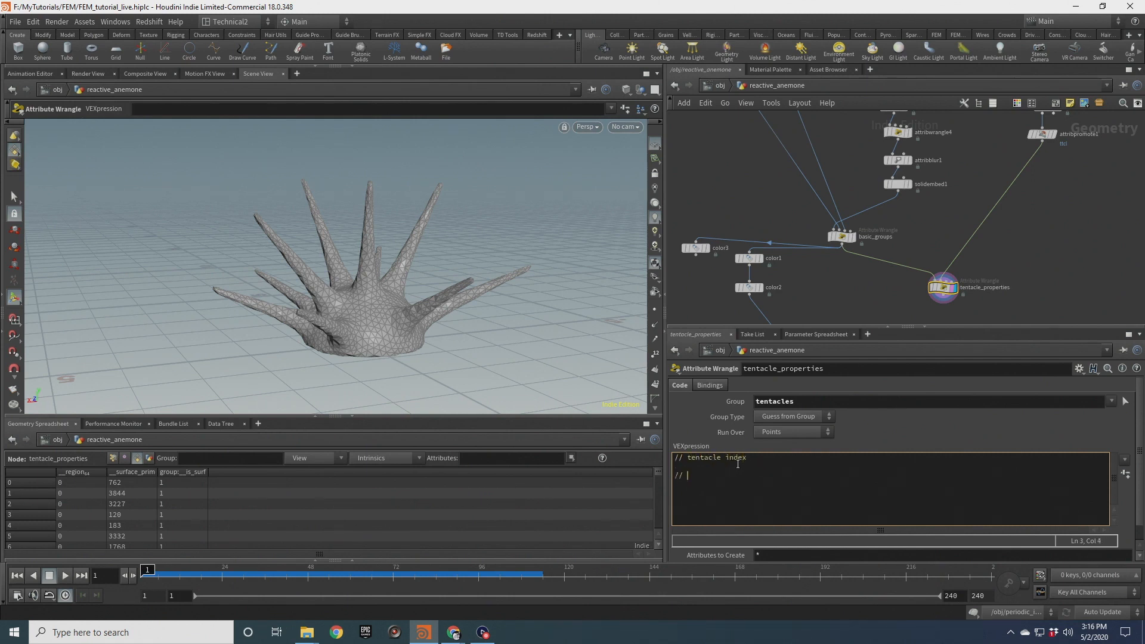
Add the comments // main direction / axis --> materialW and // radial direction from the middle of each tentacle
type("// main direction / axis --> materialW")
key("Return")
key("Return")
type("// radial direction from the middle of each tentacle")
left_click(778, 530)
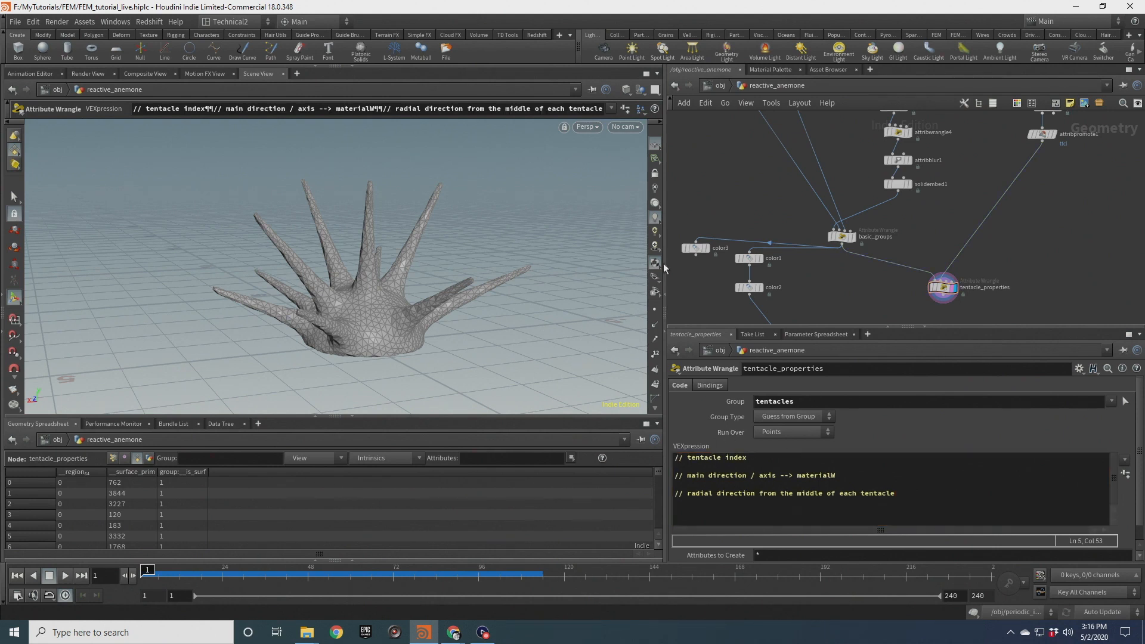
Declare int prm; and vector uvw; beneath the tentacle index comment
middle_click_drag(1003, 279, 987, 258)
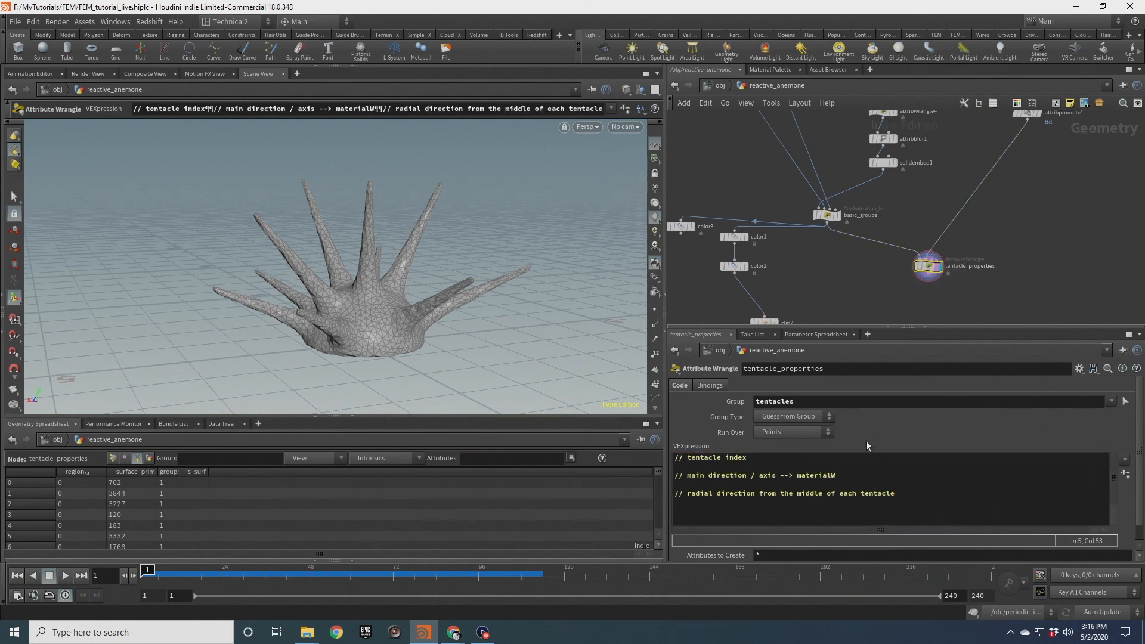
left_click(856, 457)
key("Return")
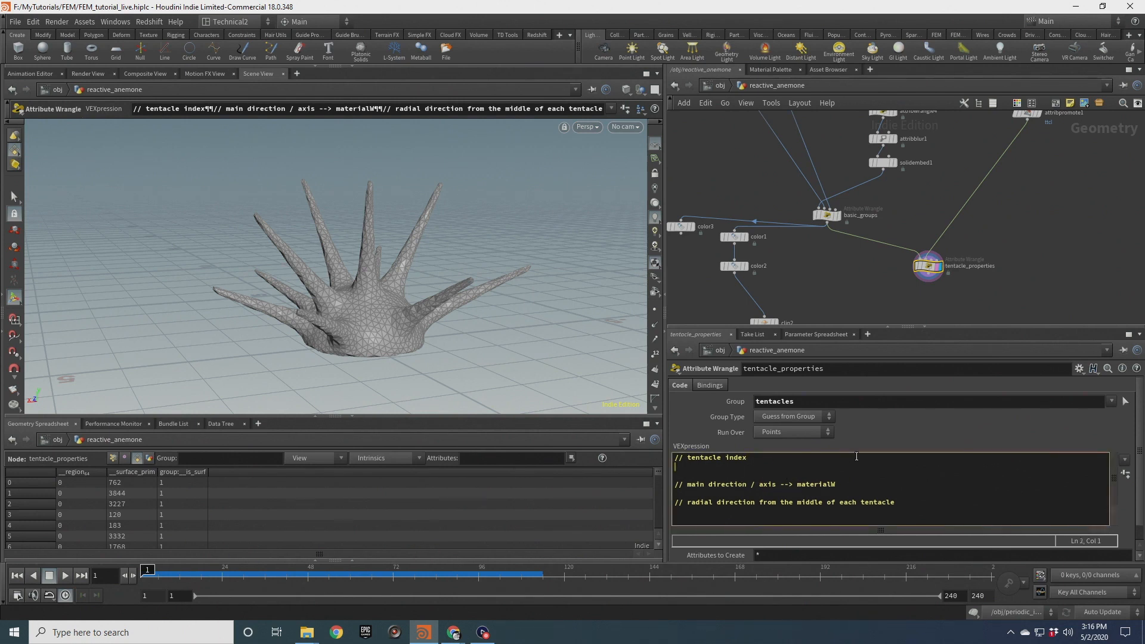
type("int prm'")
key("Return")
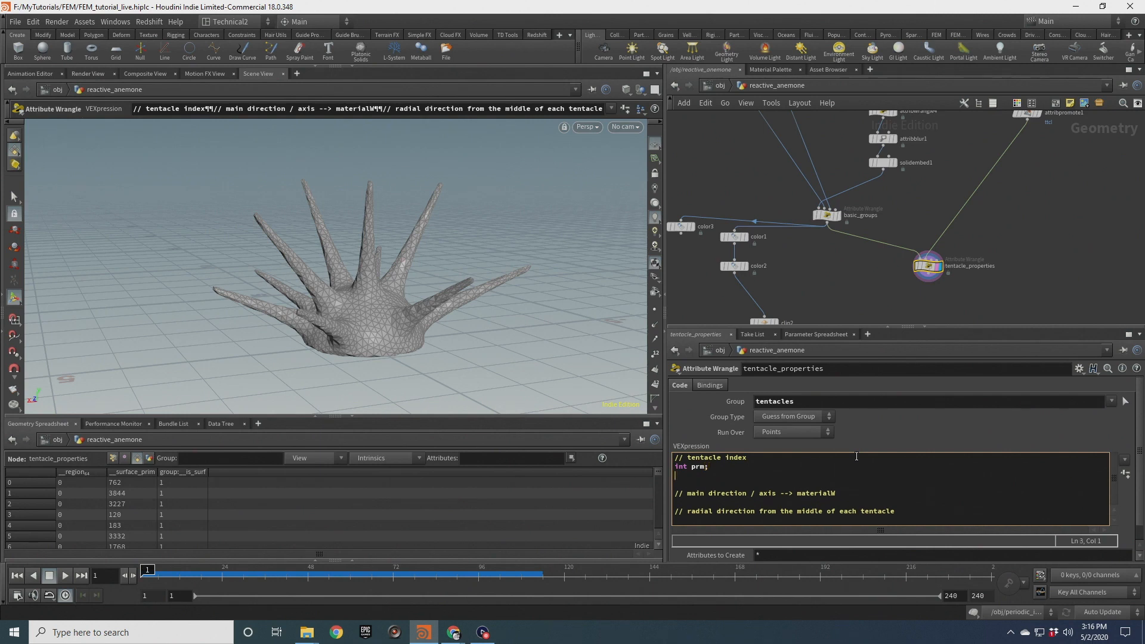
type("vector uvw;")
key("Return")
key("Return")
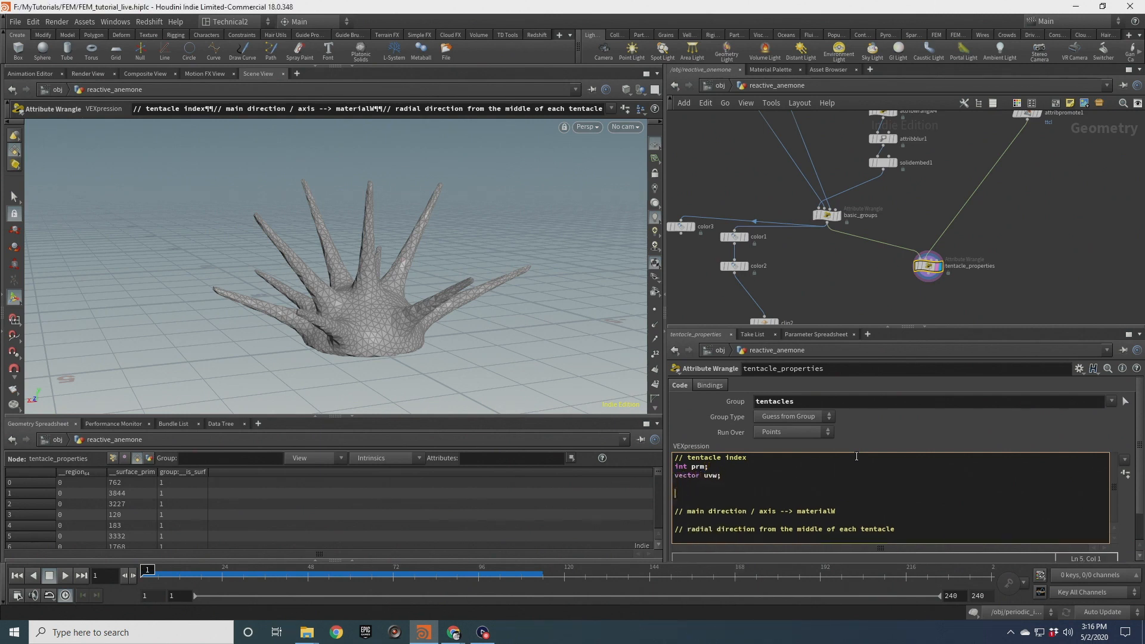
Start an xyzdist( call, then wire attribpromote1's tentacle curves into tentacle_properties' second input
type("xyzdist(")
middle_click_drag(1029, 217, 987, 255)
left_click(995, 175)
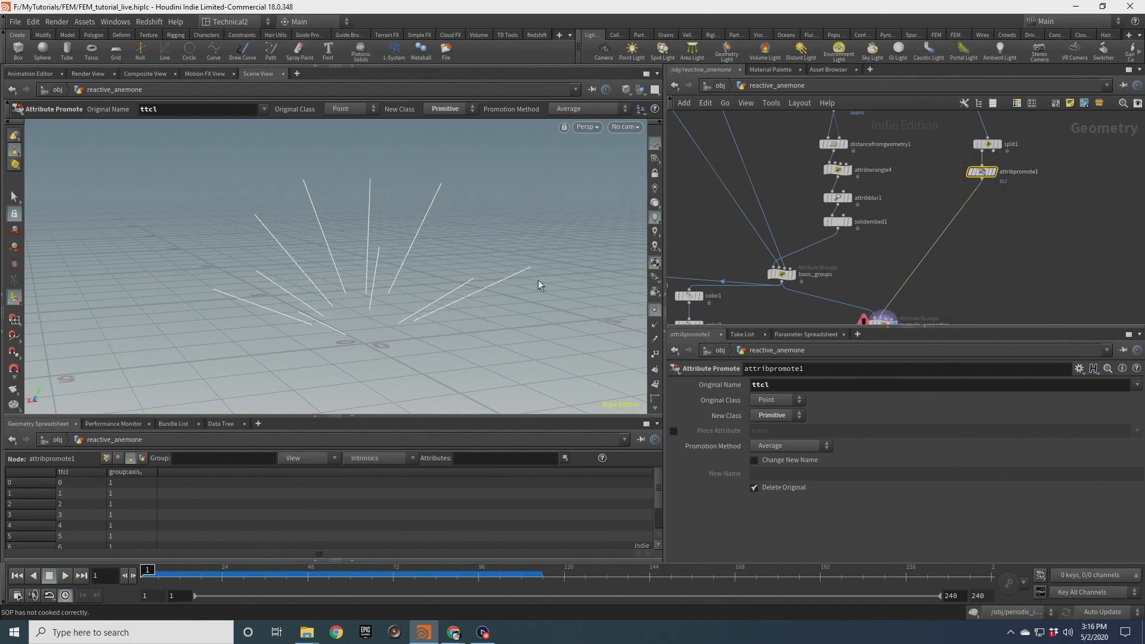
left_click(994, 172)
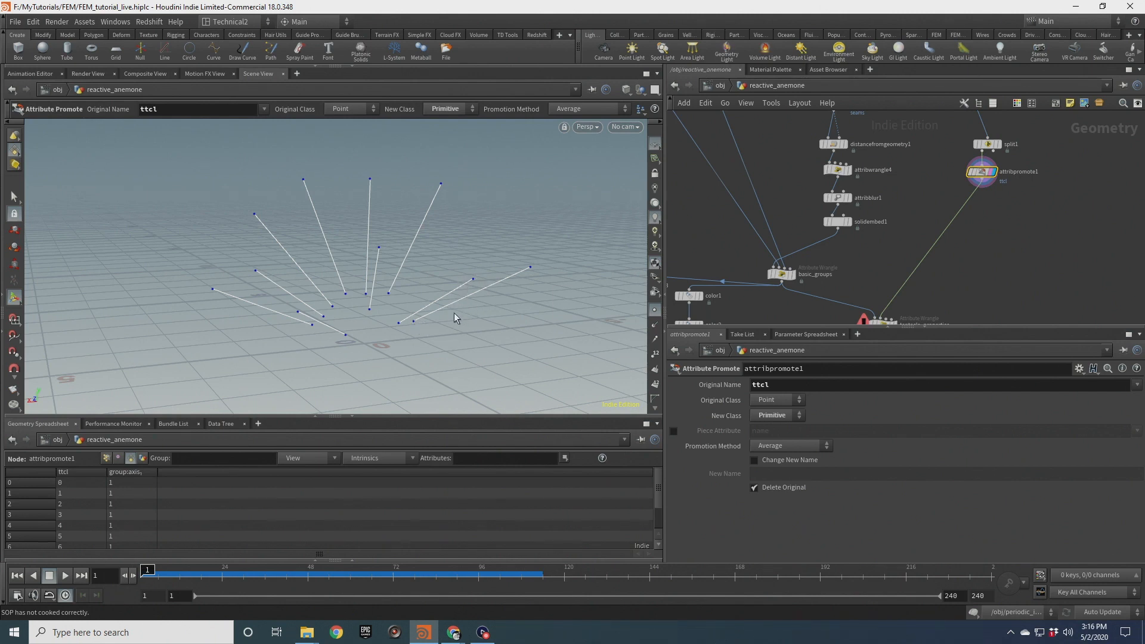
key("Escape")
left_click_drag(491, 310, 435, 299)
key("Return")
middle_click_drag(962, 259, 977, 193)
left_click_drag(844, 240, 992, 293)
Complete the line as xyzdist(1,@P,prm,uvw); and remove the blank line above it
left_click(848, 492)
type("1")
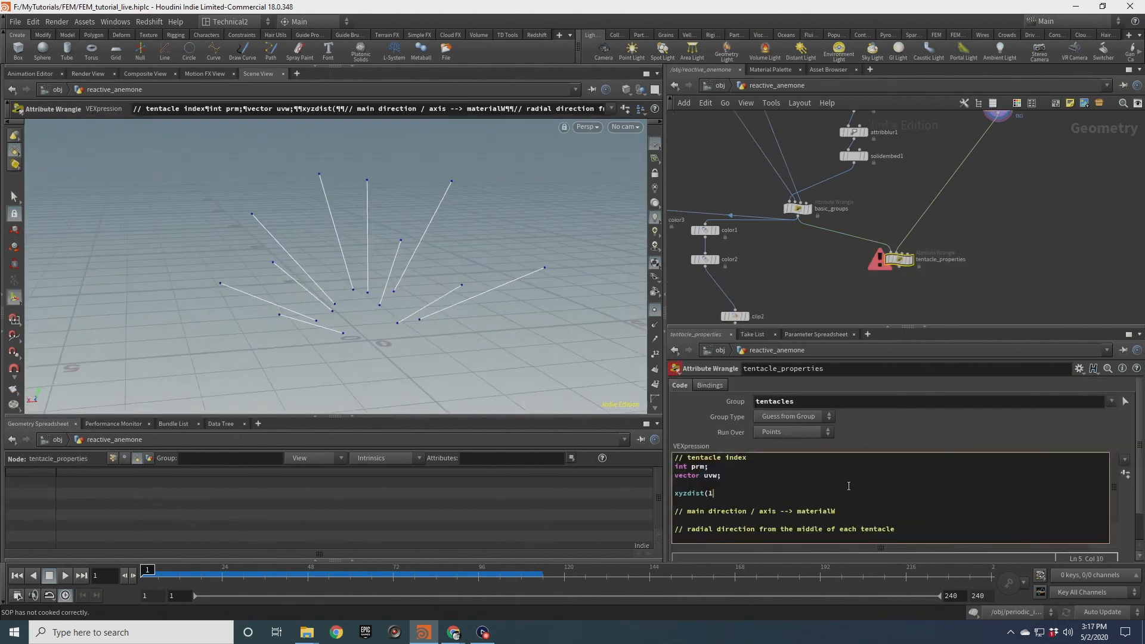
type(",@P,prm,uvw);")
left_click_drag(729, 493, 759, 495)
left_click(728, 477)
key("Delete")
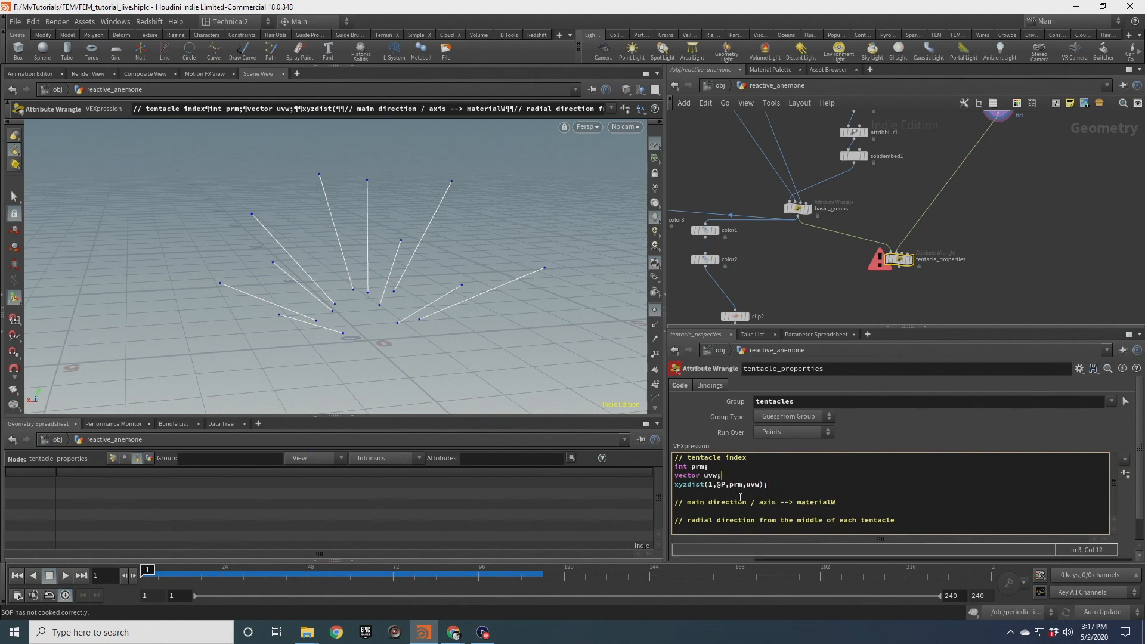
left_click(676, 485)
type("dist =")
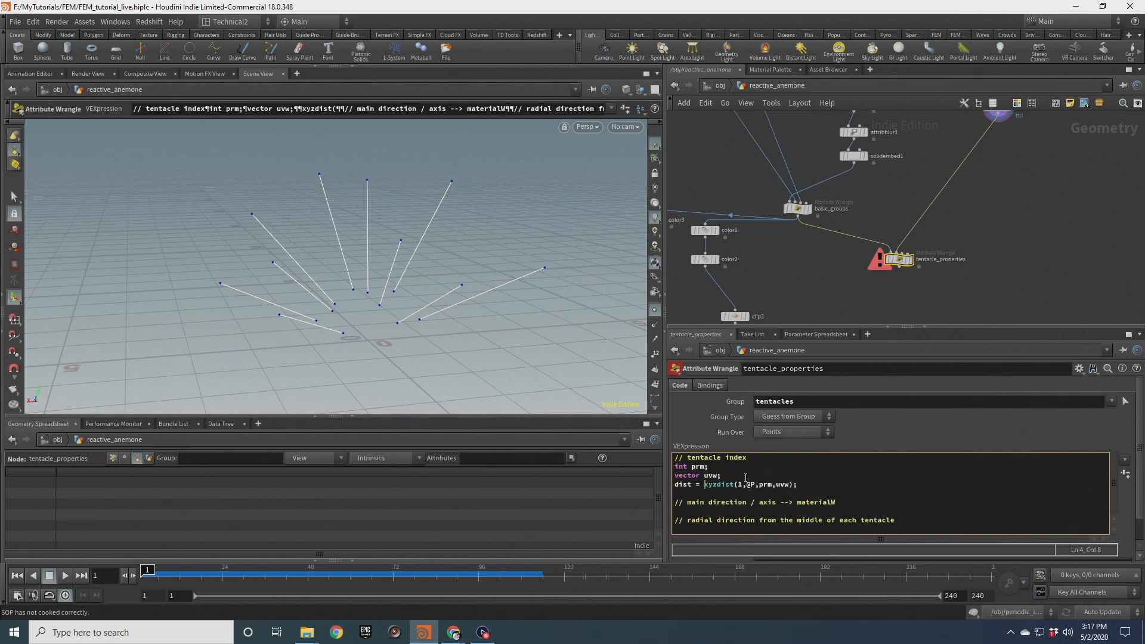
double_click(769, 485)
left_click_drag(790, 485, 759, 486)
mouse_move(721, 475)
left_mouse_down()
mouse_move(655, 466)
mouse_move(729, 485)
left_mouse_up()
left_click(766, 485)
double_click(768, 484)
left_click_drag(791, 485, 777, 485)
left_click(703, 485)
key("shift+Home")
key("BackSpace")
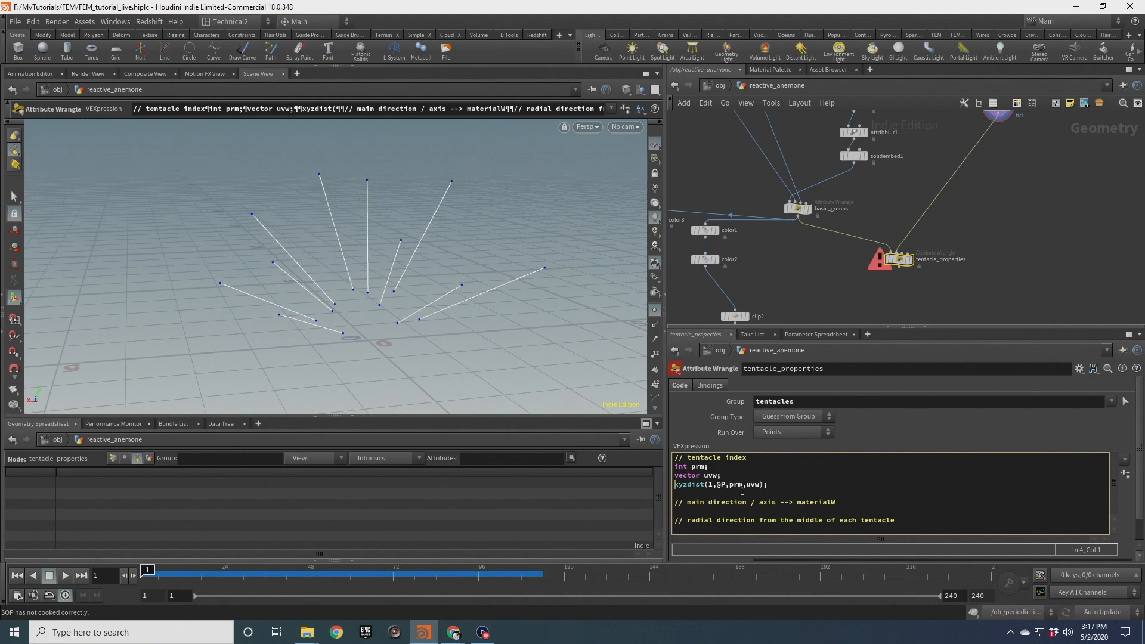
Move the prm, uvw and xyzdist lines to the top of the code, above the tentacle index comment
left_click(814, 299)
left_click(782, 490)
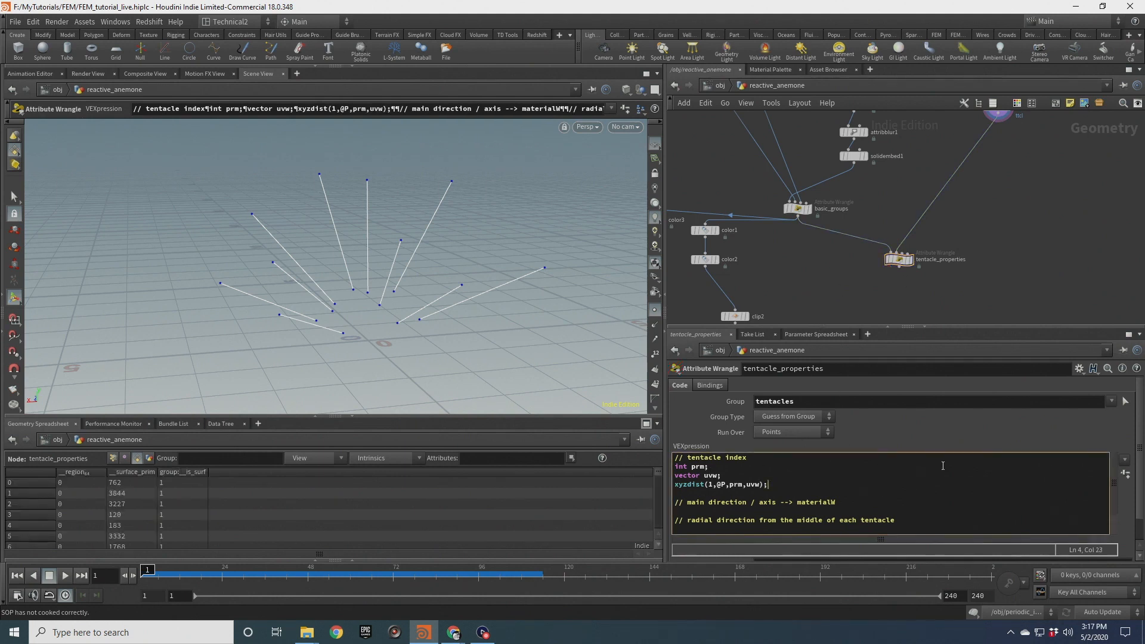
key("Return")
left_click_drag(767, 484, 675, 467)
key("super")
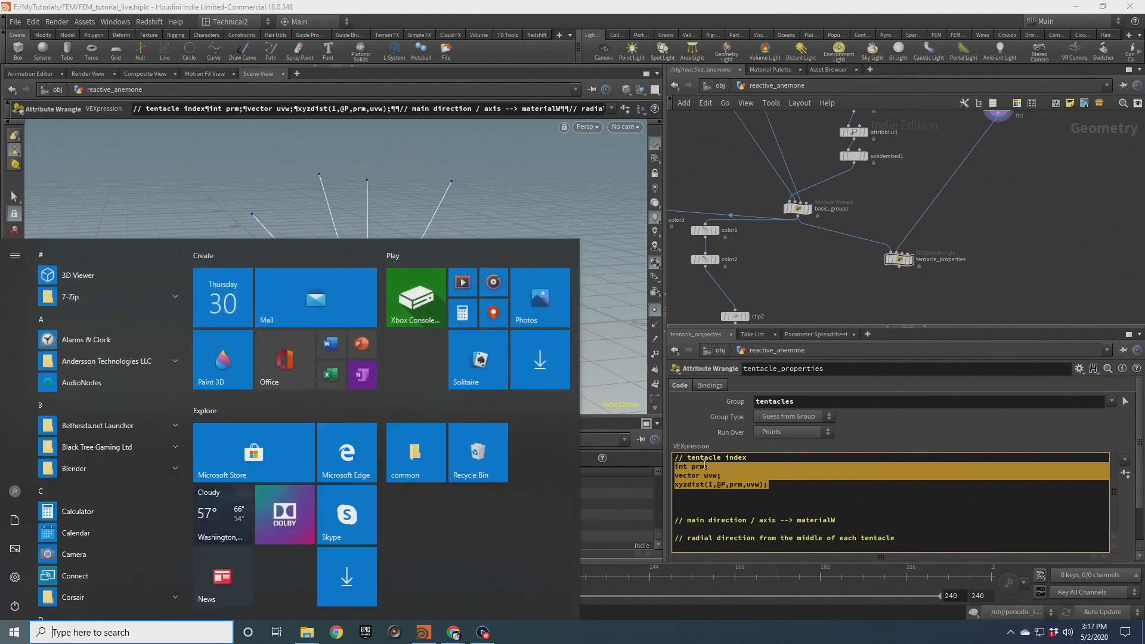
left_click(697, 467)
left_click_drag(776, 490, 680, 465)
key("ctrl+c")
key("BackSpace")
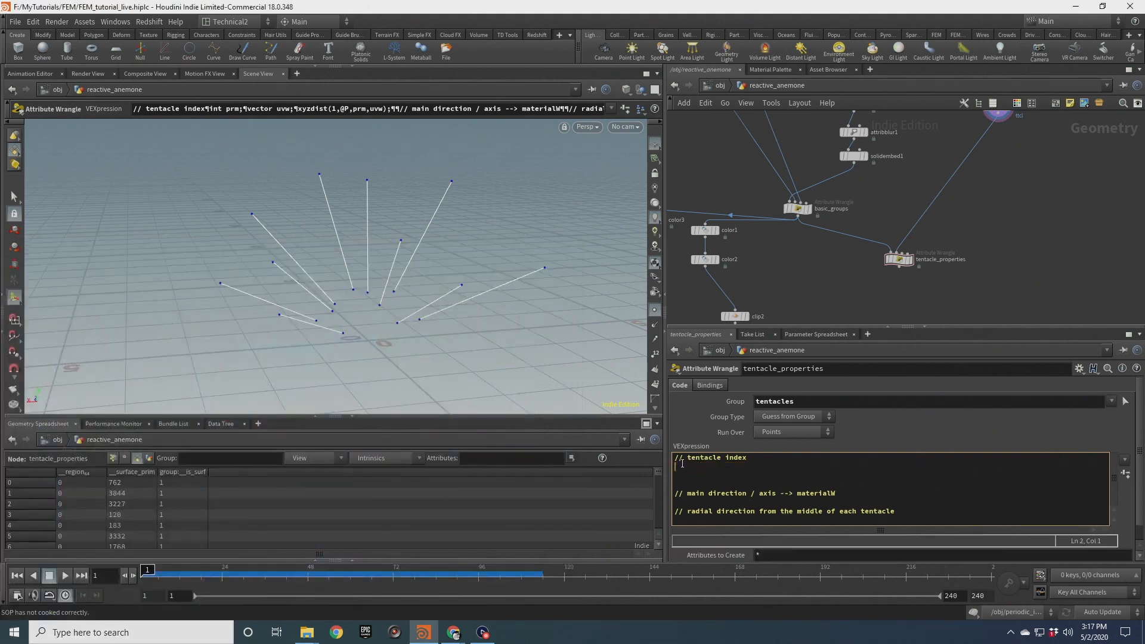
key("ctrl+v")
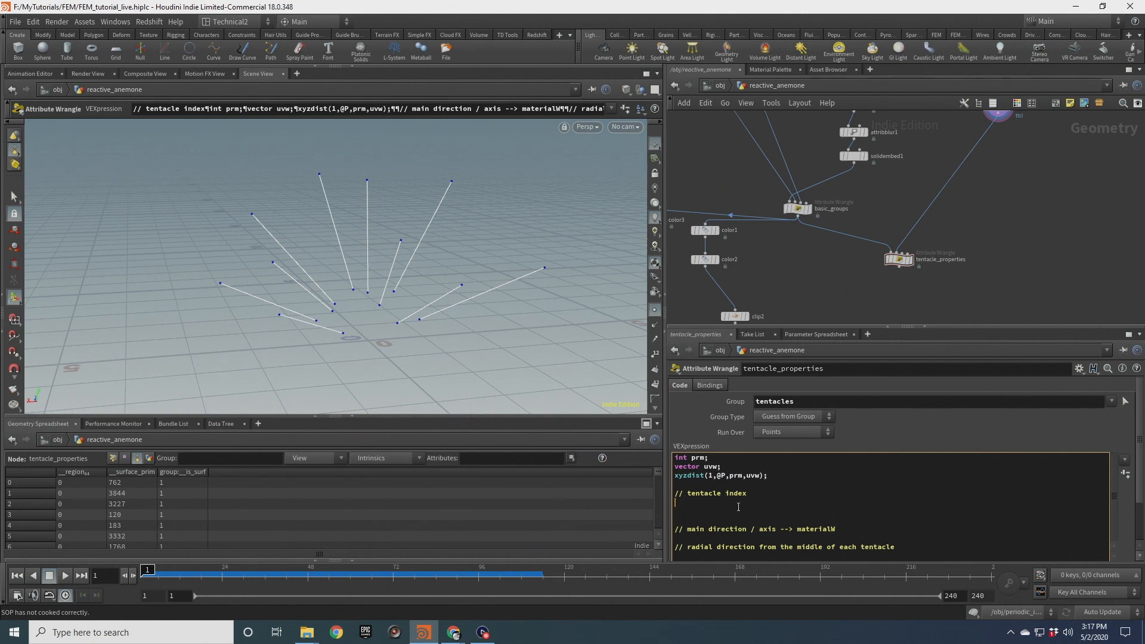
Under the tentacle index comment, write i@ttcl = prim(1,"ttcl",prm); and display tentacle_properties
type("@ttcl = prim")
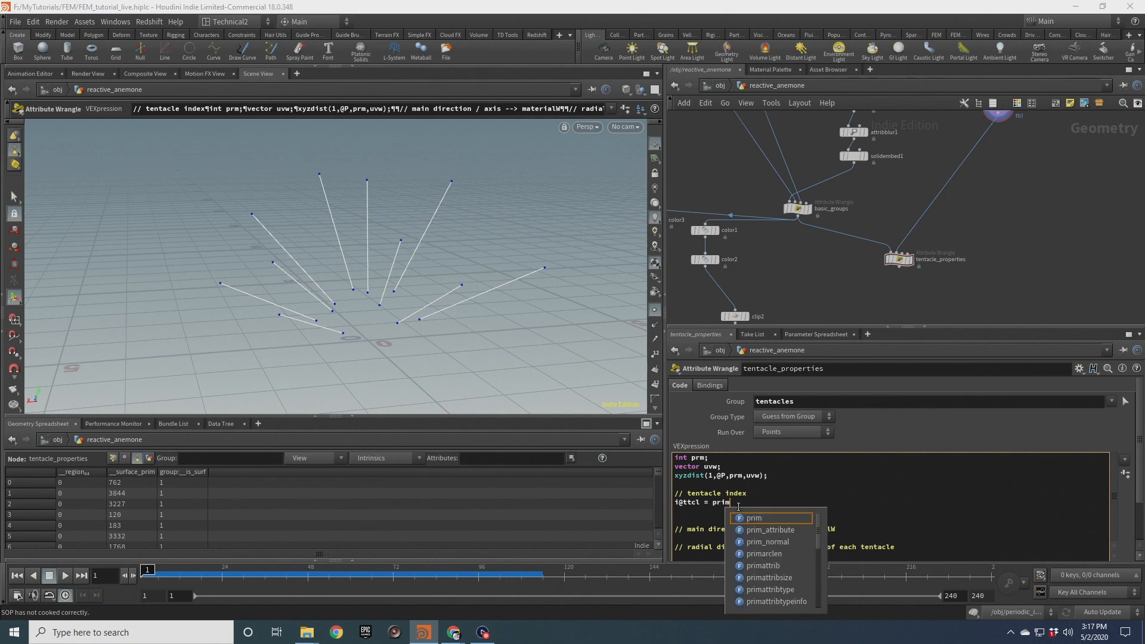
type("(1,\"ttcl\",prm);")
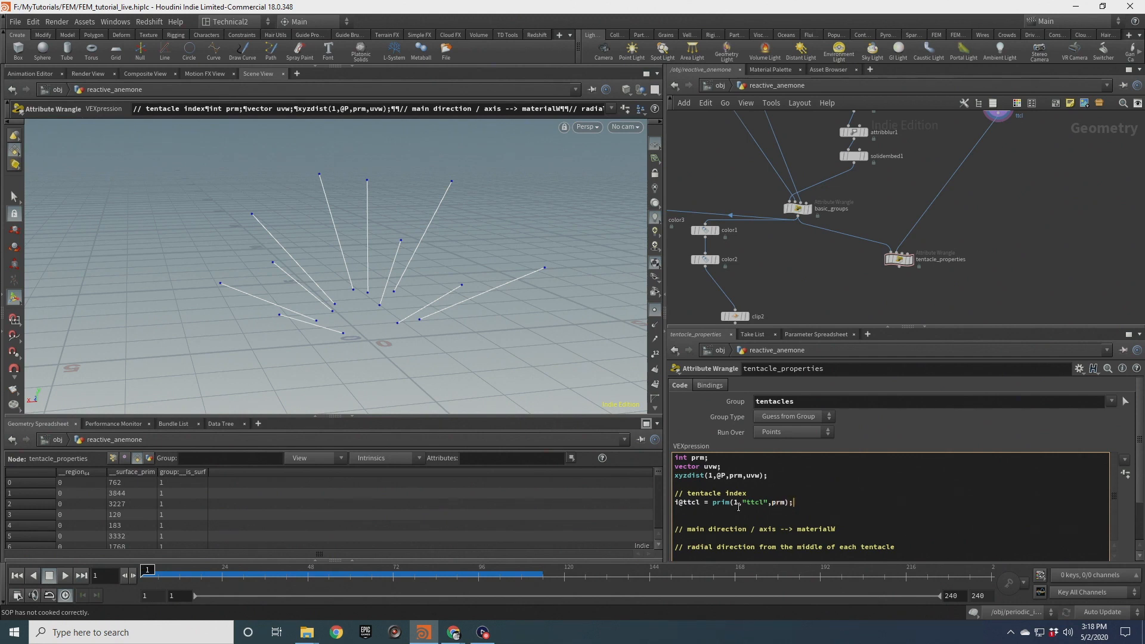
left_click(838, 267)
scroll(878, 271, "up", 1)
left_click(905, 257)
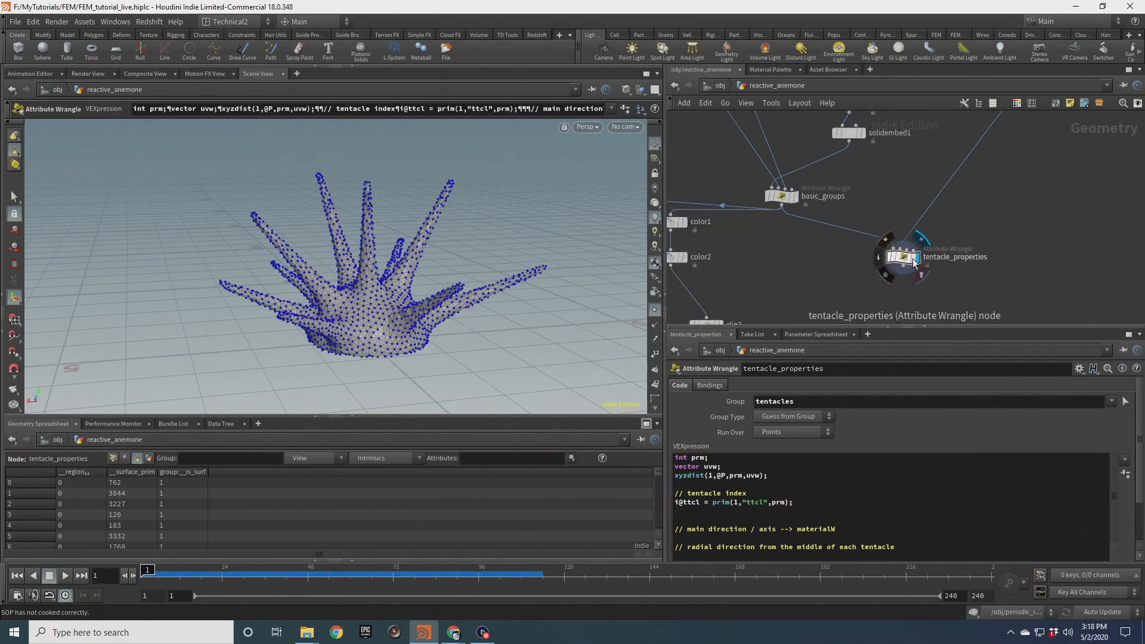
left_click(905, 259)
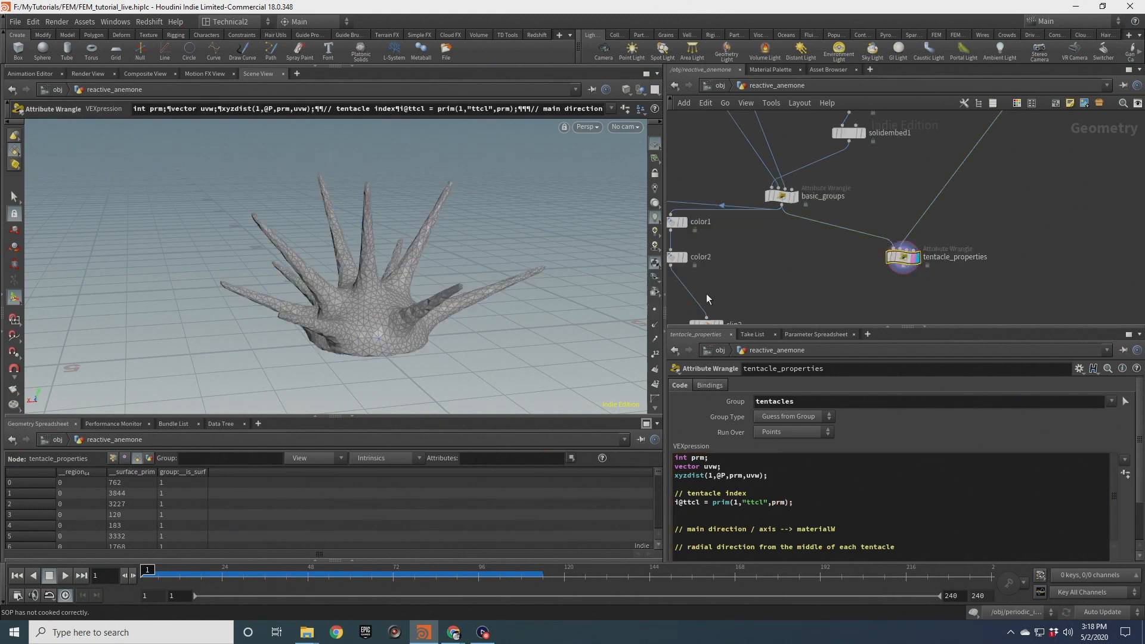
Inspect tentacle_properties' node info and visualize the ttcl attribute as colors on the anemone
left_click(875, 256)
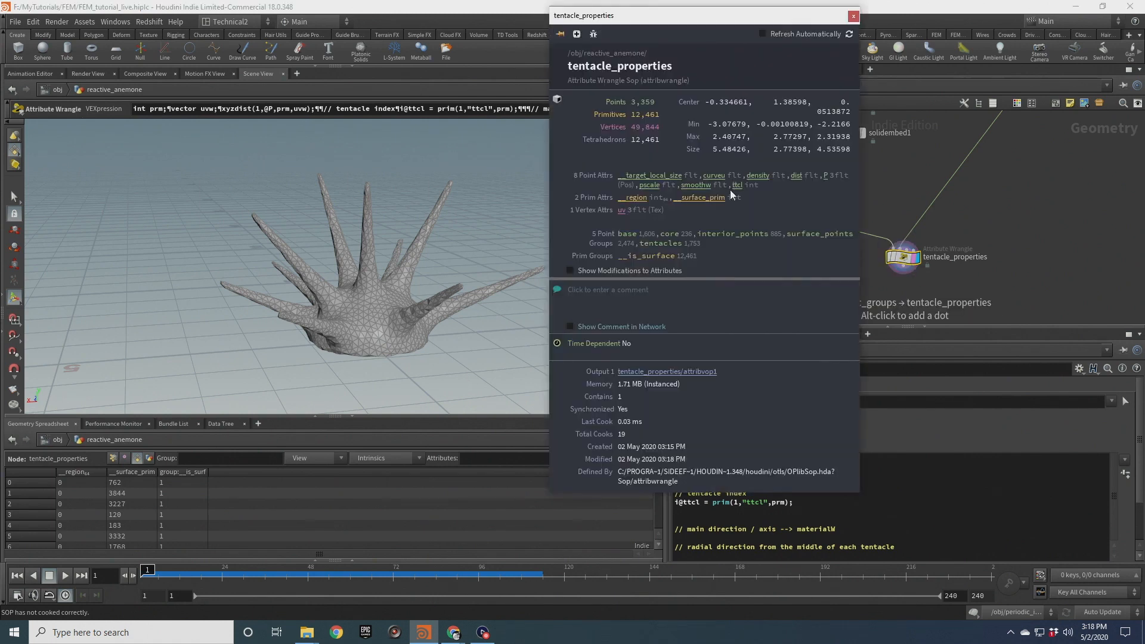
left_click(854, 16)
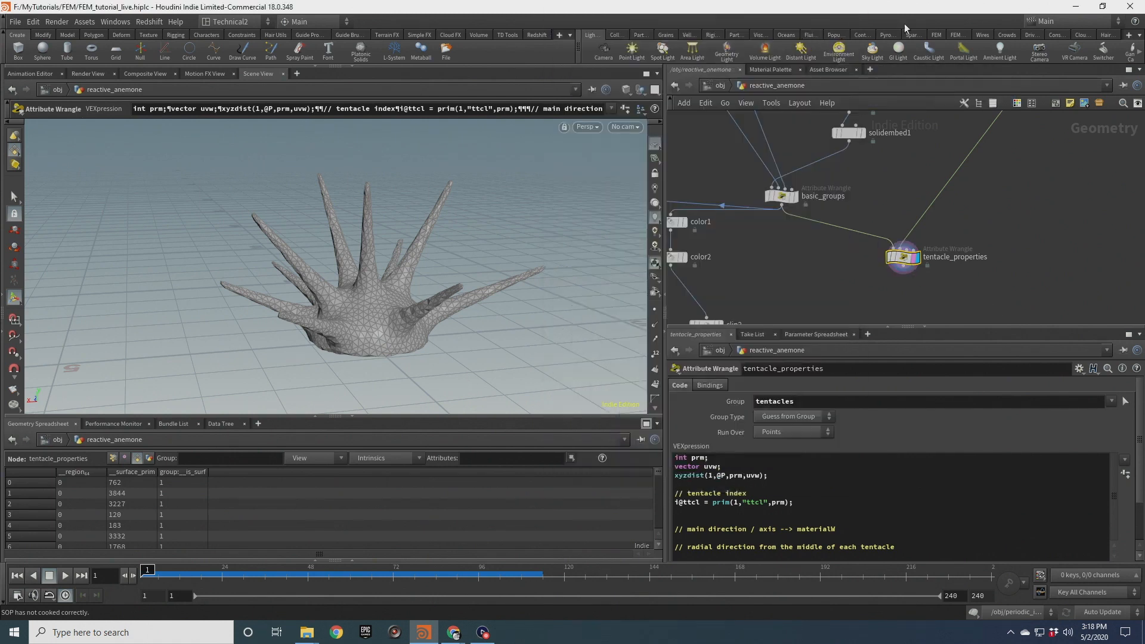
left_click_drag(947, 281, 874, 237)
scroll(654, 397, "down", 3)
scroll(656, 392, "down", 2)
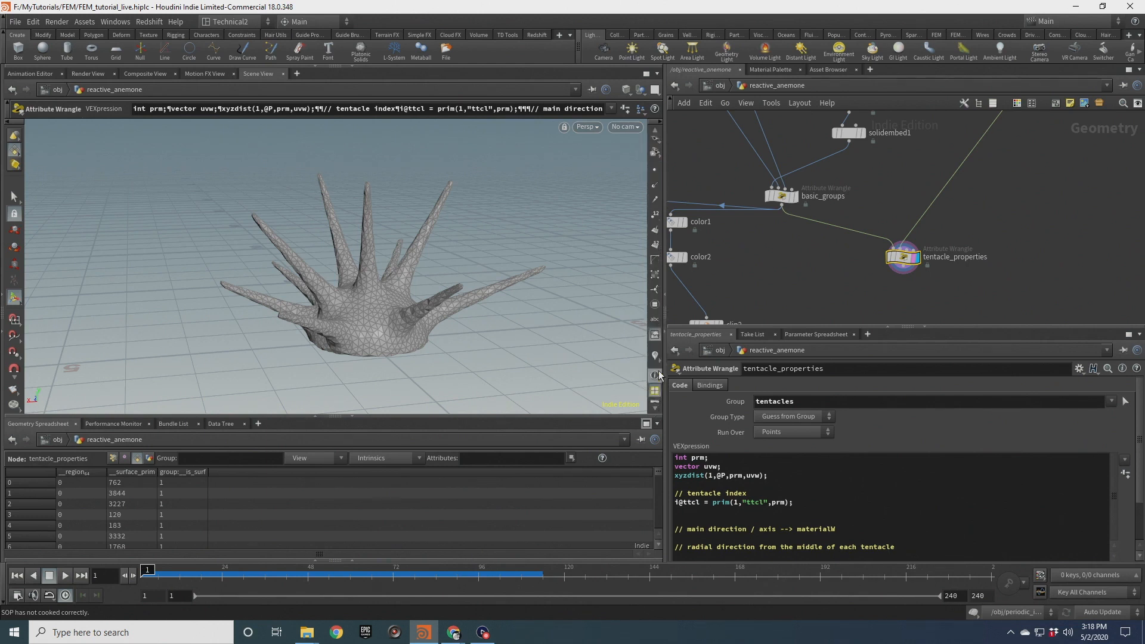
left_click(655, 357)
scroll(402, 278, "up", 3)
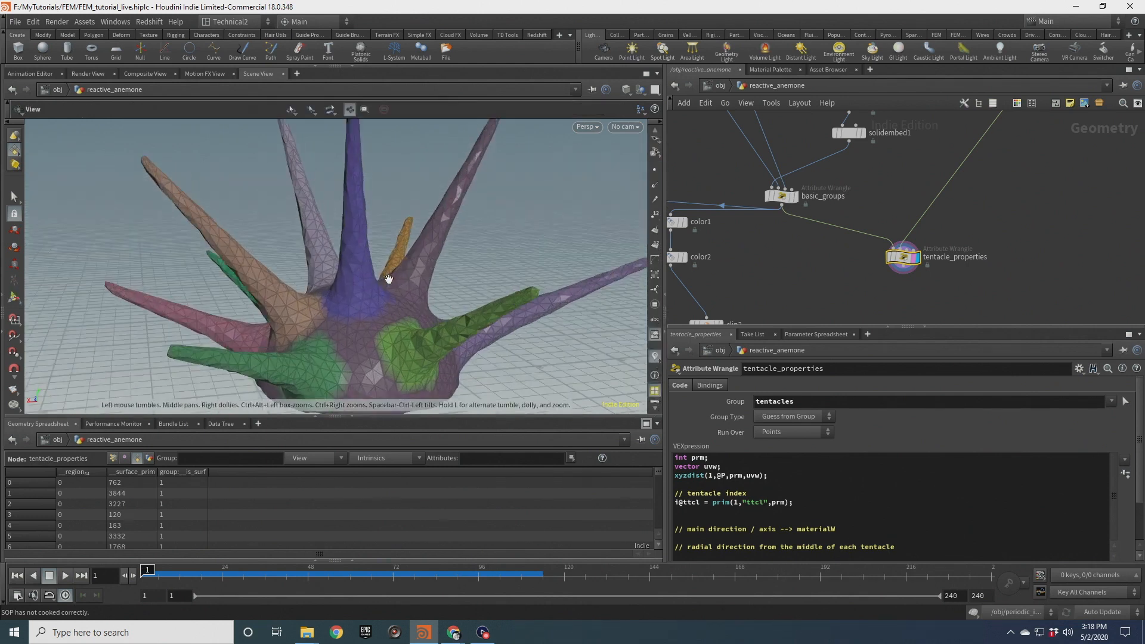
left_click_drag(388, 277, 332, 281, "alt")
scroll(419, 321, "down", 3)
left_click_drag(419, 321, 512, 337, "alt")
left_click_drag(265, 331, 258, 188, "alt")
left_click_drag(324, 319, 305, 340, "alt")
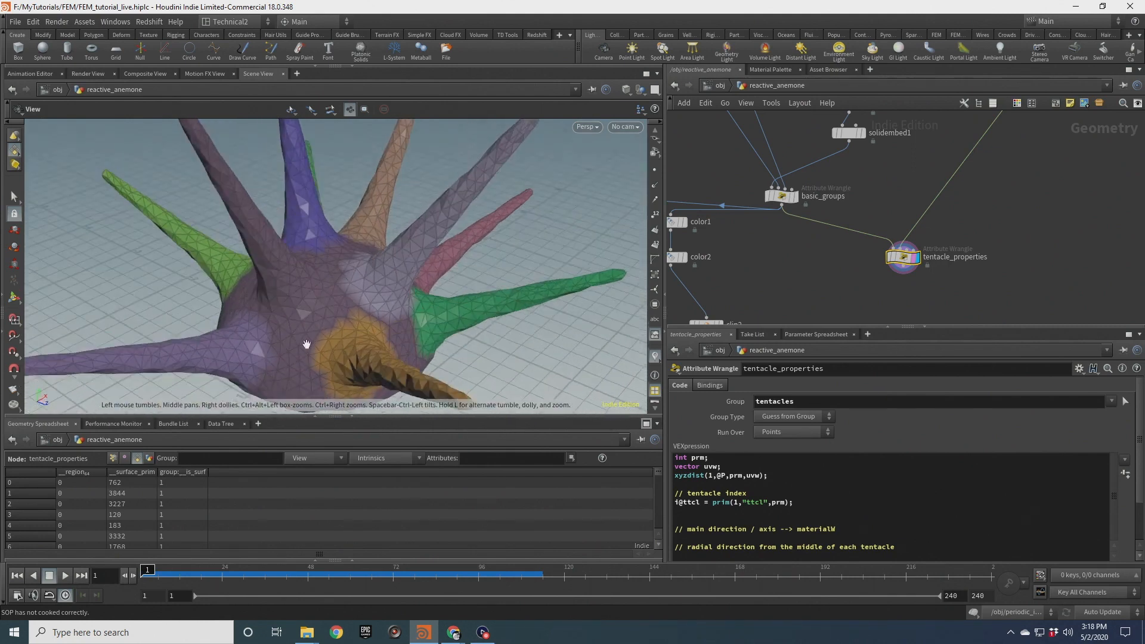
left_click_drag(310, 288, 274, 330, "alt")
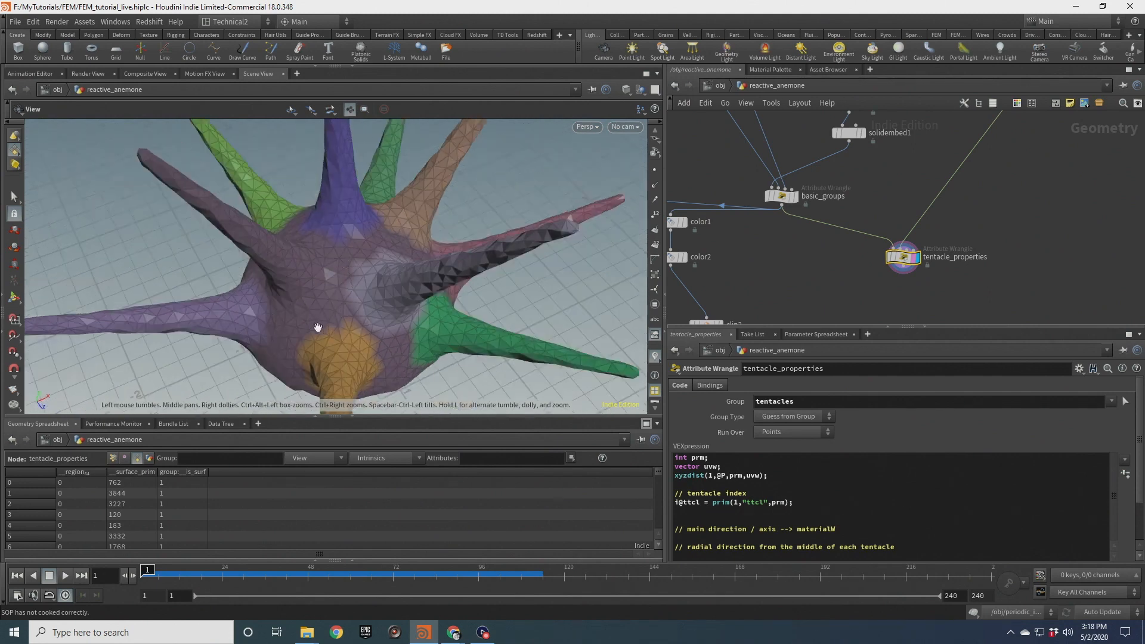
key("Return")
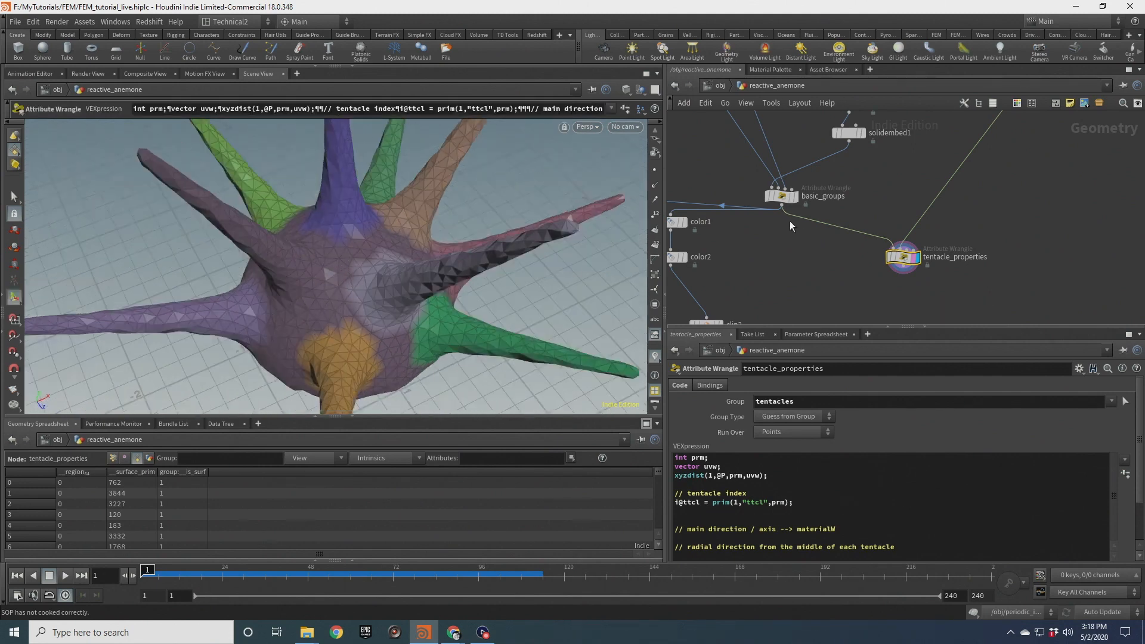
Insert an Attribute Wrangle between basic_groups and tentacle_properties with the code i@ttcl = -1;
left_click_drag(904, 257, 905, 294)
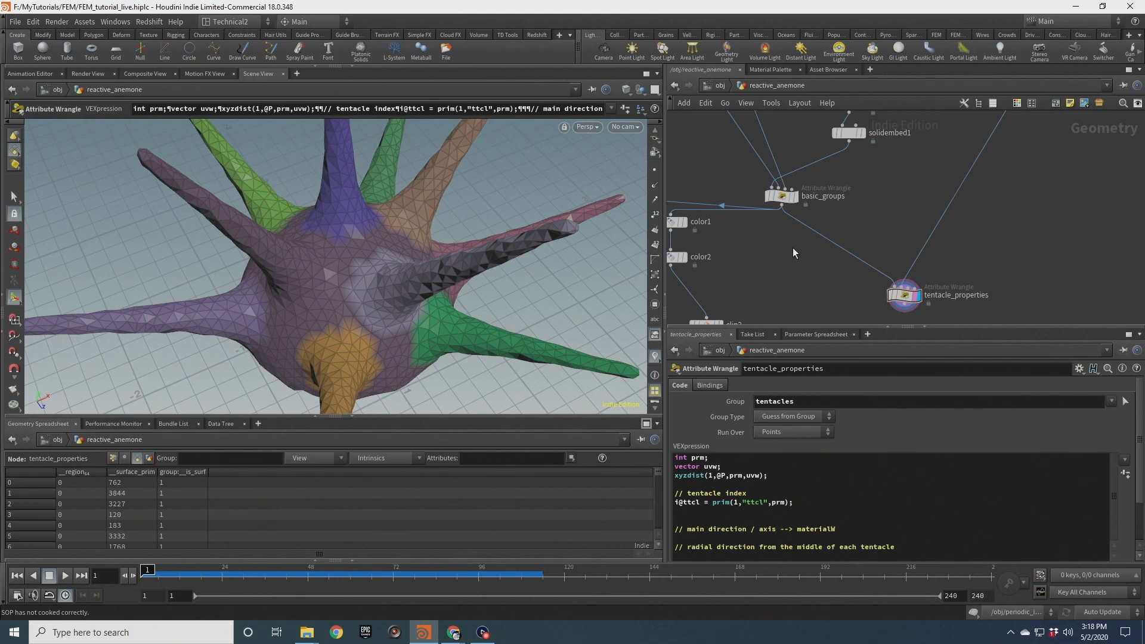
key("Tab")
type("at w")
key("Return")
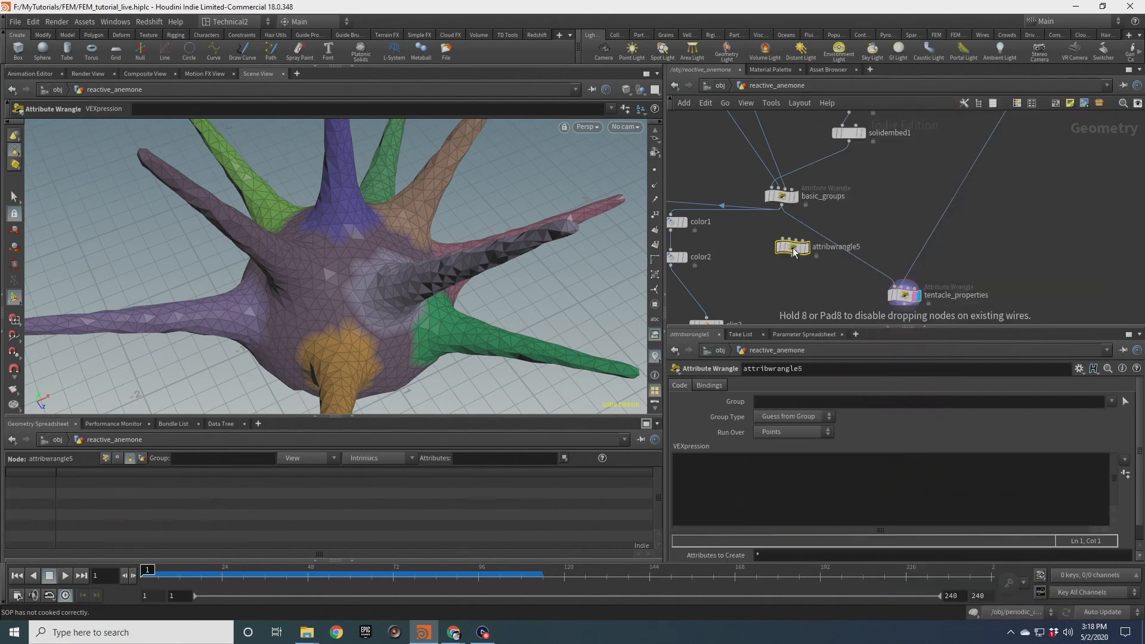
left_click(820, 238)
left_click(754, 462)
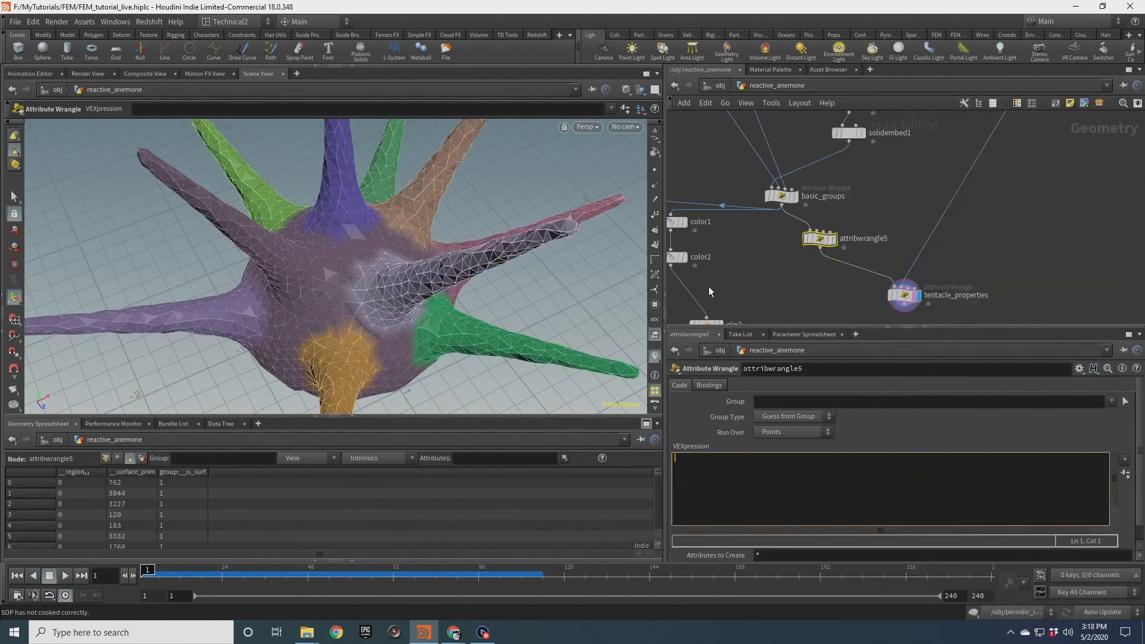
type("i@ttcl = -1;")
left_click(709, 287)
scroll(830, 305, "down", 3)
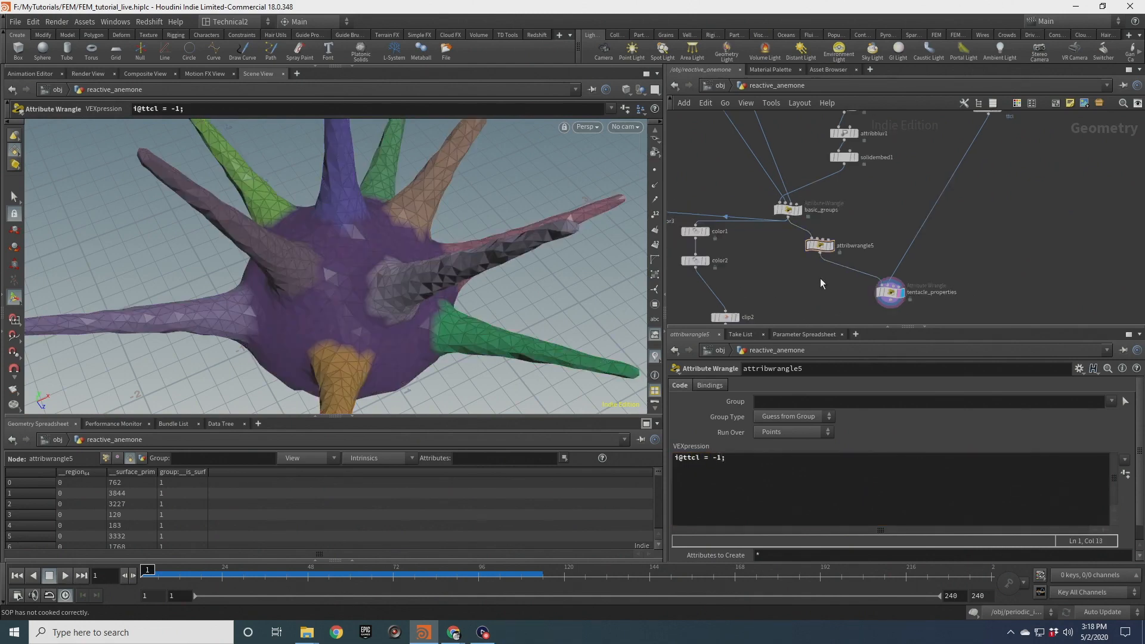
Display tentacle_properties again and examine the recolored anemone and network
left_click(879, 290)
left_click_drag(324, 296, 345, 230)
left_click_drag(378, 340, 347, 321)
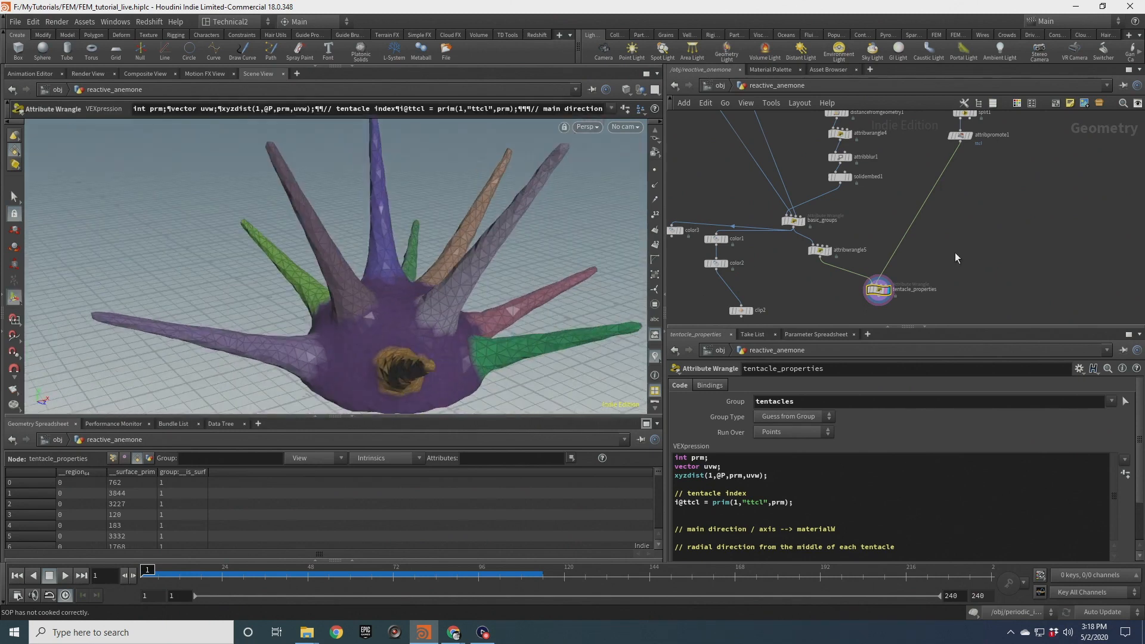
middle_click_drag(919, 309, 917, 245)
left_click_drag(872, 227, 864, 222)
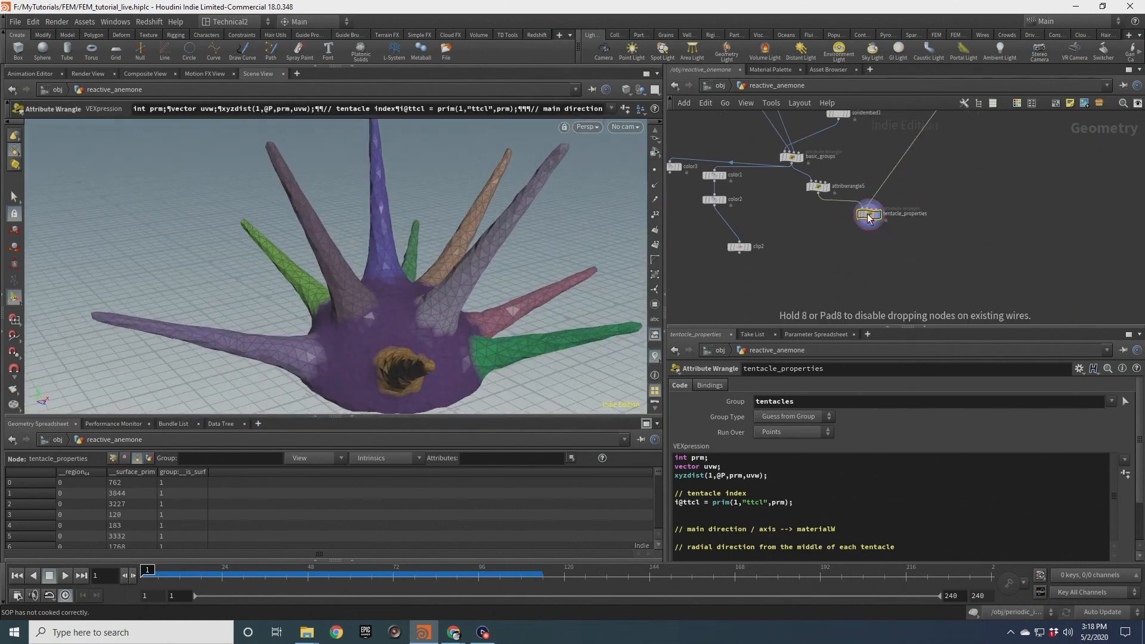
scroll(866, 220, "up", 3)
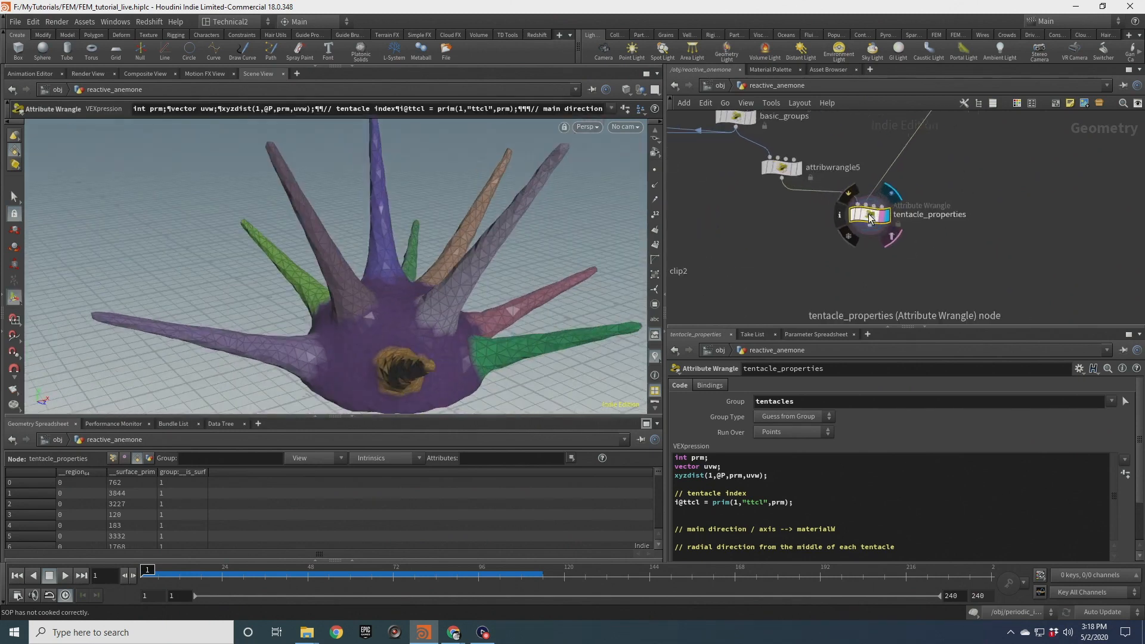
Under the main direction comment, write vector pos0 = point(1,"P",primpoint(1,prm,0));
left_click(705, 512)
key("Delete")
left_click(848, 519)
key("Return")
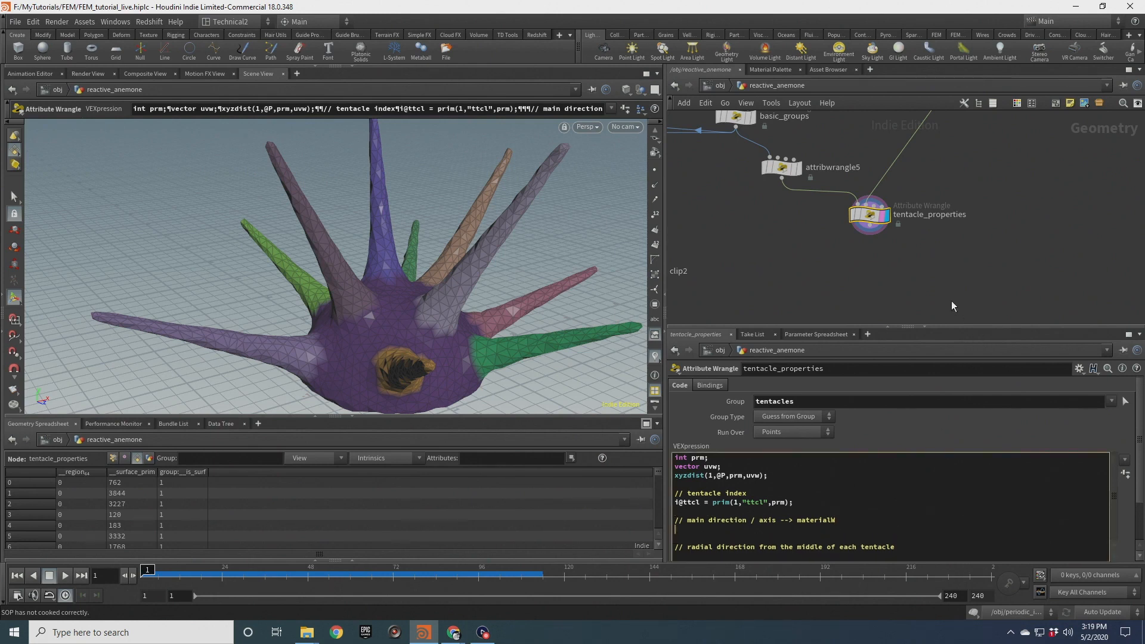
type("vector pos0 = point(1,\"P\",primpoint(")
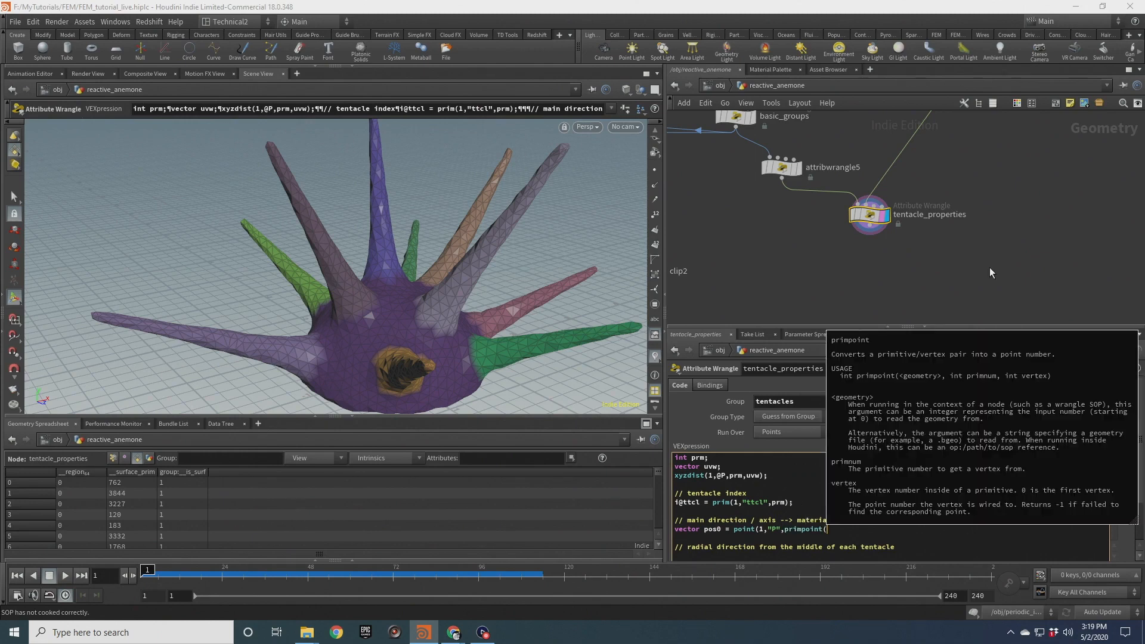
type("1,prm,0")
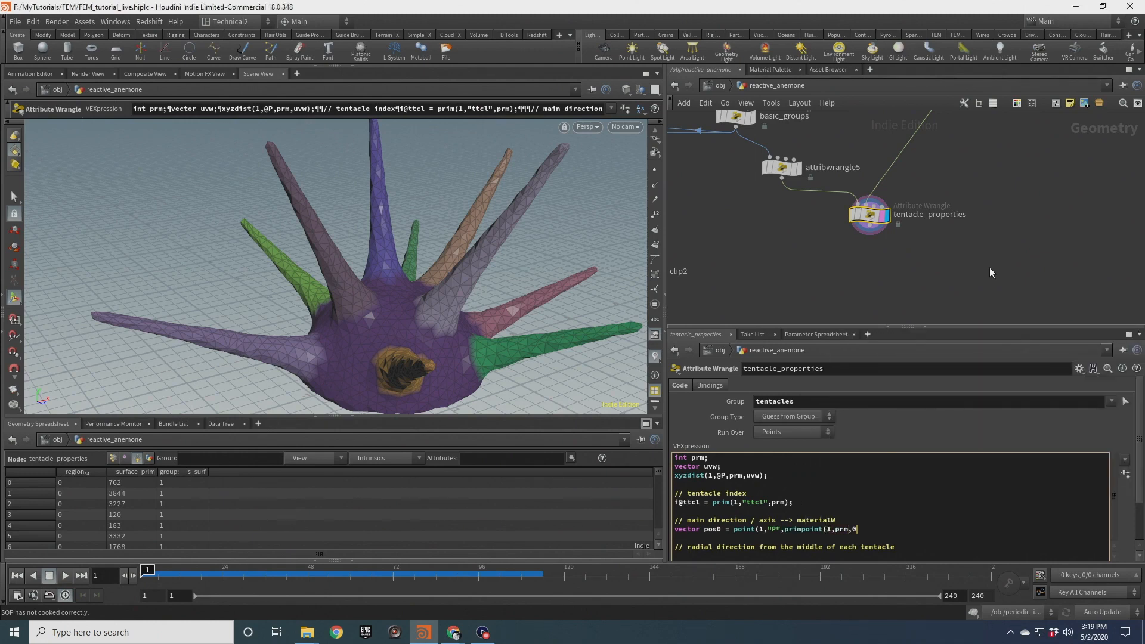
type("));")
Browse the node network upstream of tentacle_properties
scroll(1008, 250, "down", 5)
scroll(1011, 202, "up", 4)
left_click_drag(1005, 184, 936, 147)
scroll(1022, 155, "down", 3)
middle_click_drag(1056, 128, 1000, 282)
scroll(1029, 149, "up", 2)
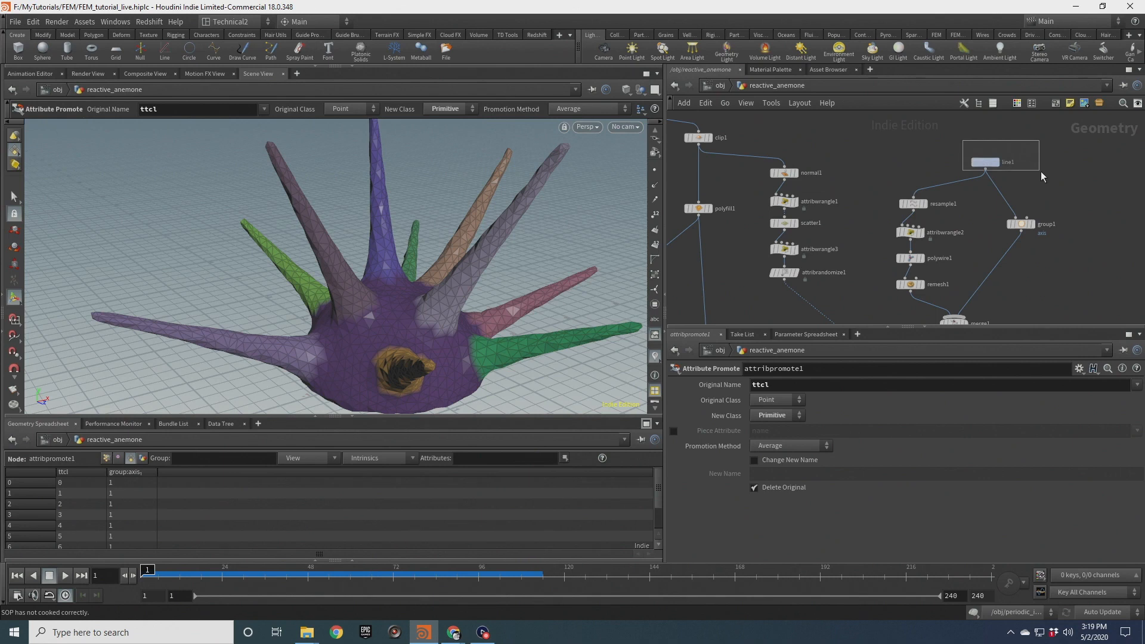
left_click_drag(1040, 171, 1041, 172)
middle_click_drag(1057, 292, 1064, 126)
scroll(1023, 246, "down", 5)
middle_click_drag(1023, 246, 1021, 160)
scroll(930, 239, "up", 5)
left_click_drag(892, 238, 872, 202)
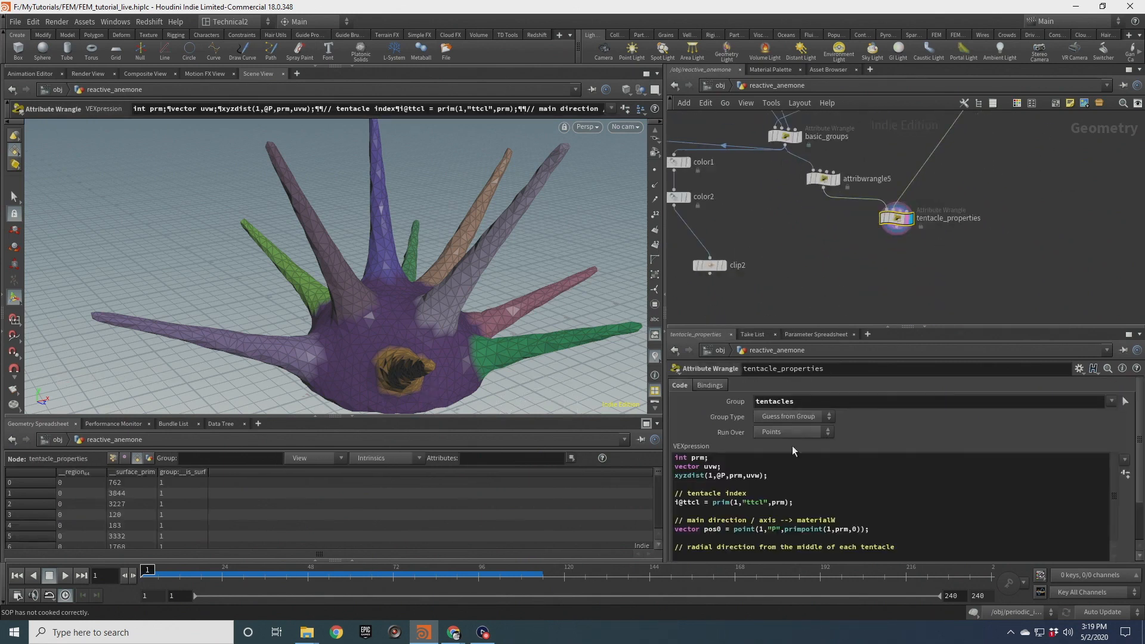
Wrap the primpoint call in int() so the pos0 line reads point(1,"P",int(primpoint(1,prm,0)));
left_click(784, 529)
type("int(")
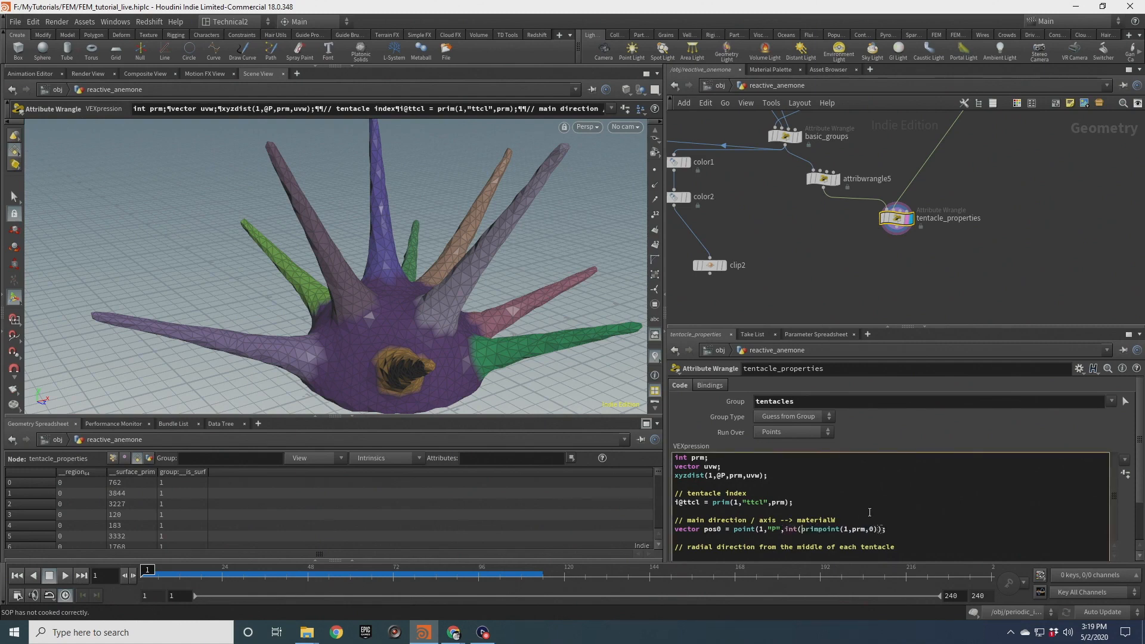
type(")")
key("End")
left_click_drag(907, 528, 638, 530)
key("ctrl+c")
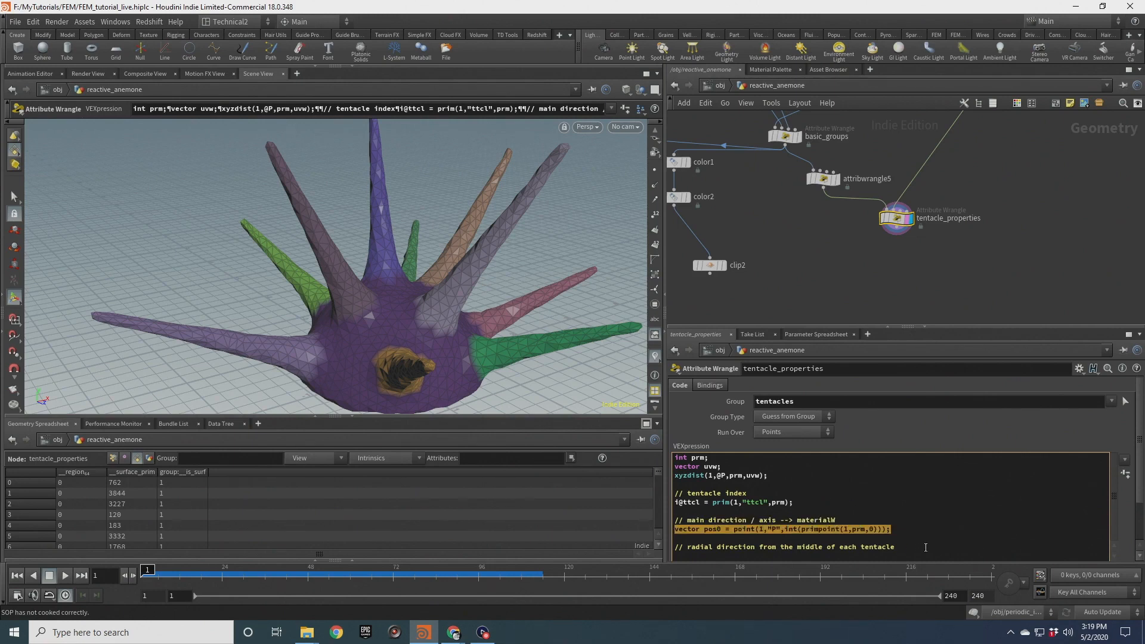
Duplicate the pos0 line below as vector pos1 = point(1,"P",int(primpoint(1,prm,1)));
left_click(902, 533)
key("Return")
key("ctrl+v")
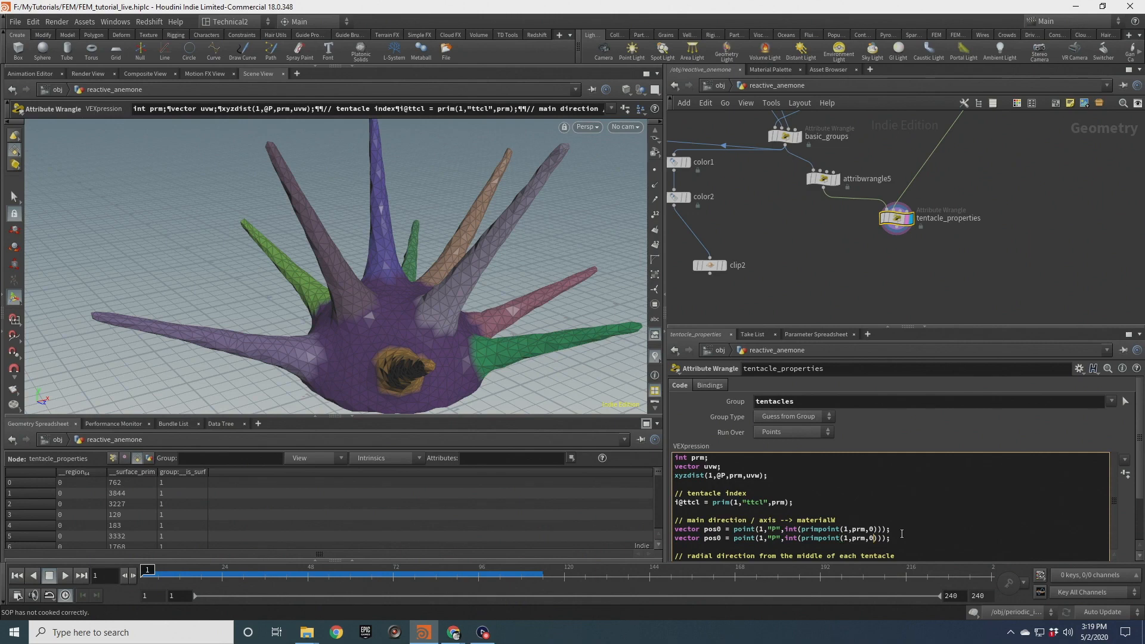
left_click(723, 538)
key("BackSpace")
type("1")
key("Return")
key("Return")
Add the line v@materialW = normalize(pos1-pos0); below the two position lines
type("v@ma")
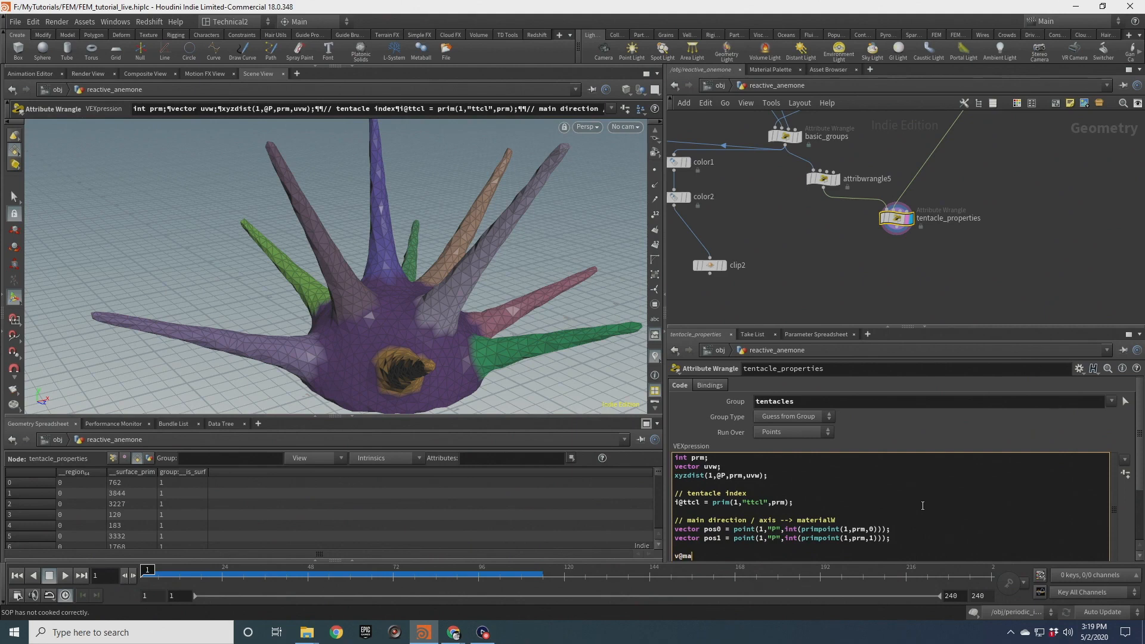
type("terialW =")
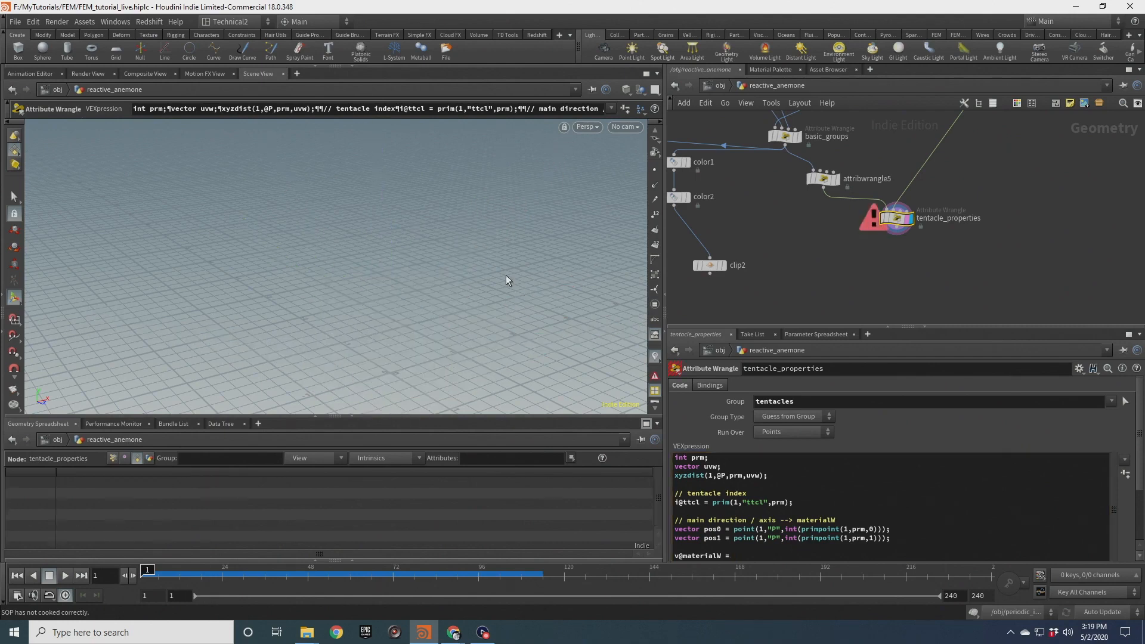
left_click(744, 558)
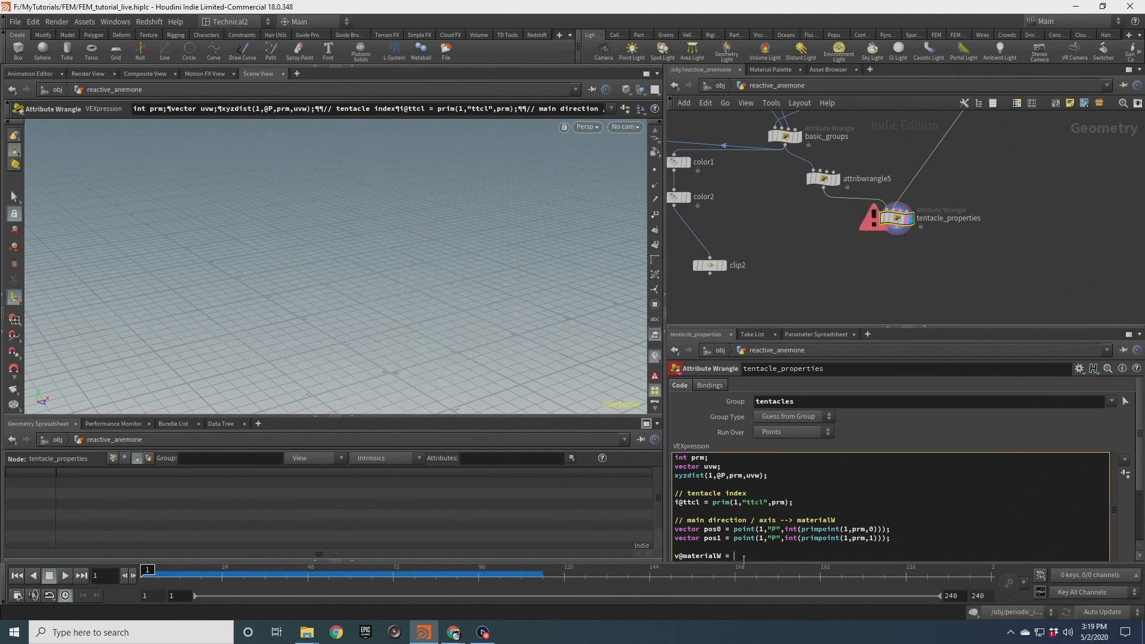
scroll(1135, 509, "down", 2)
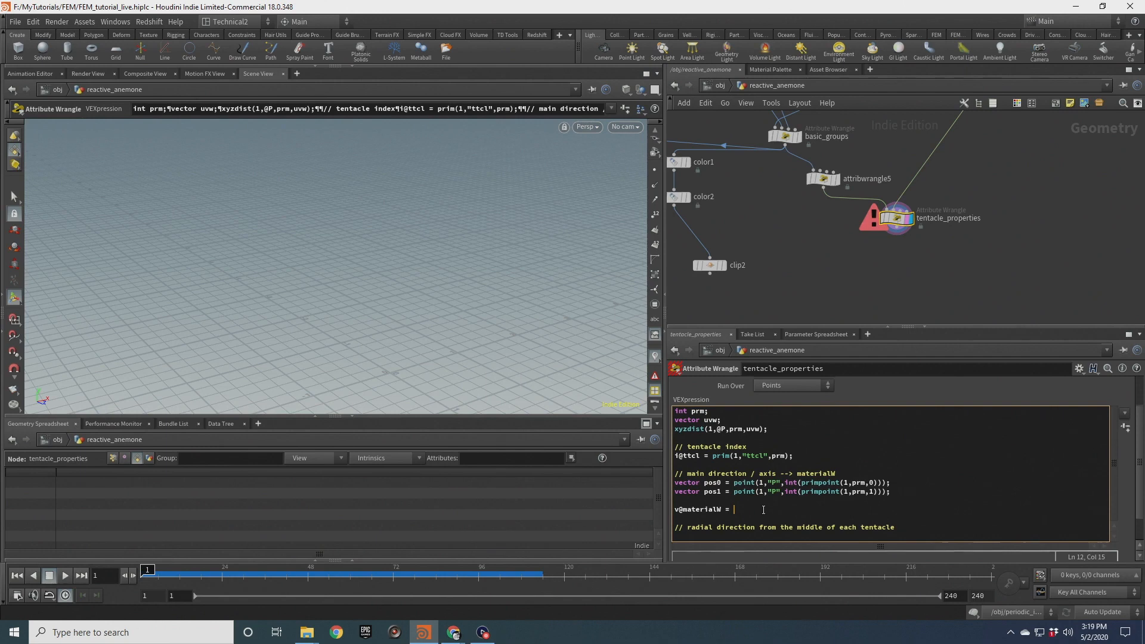
type("normalize(pos1-pos0)")
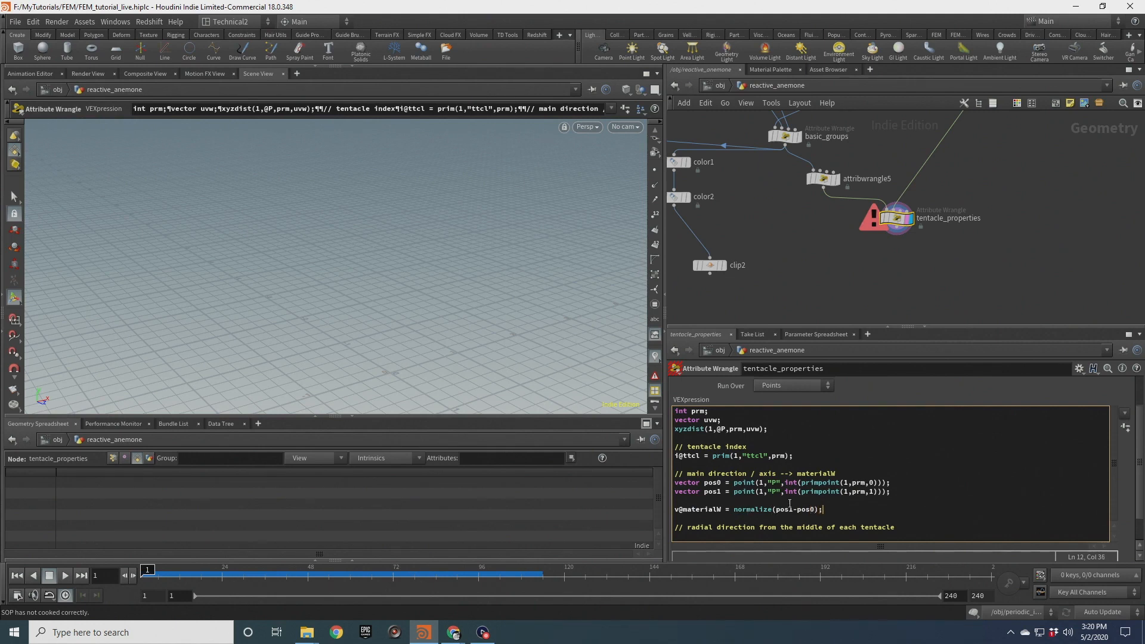
type(";")
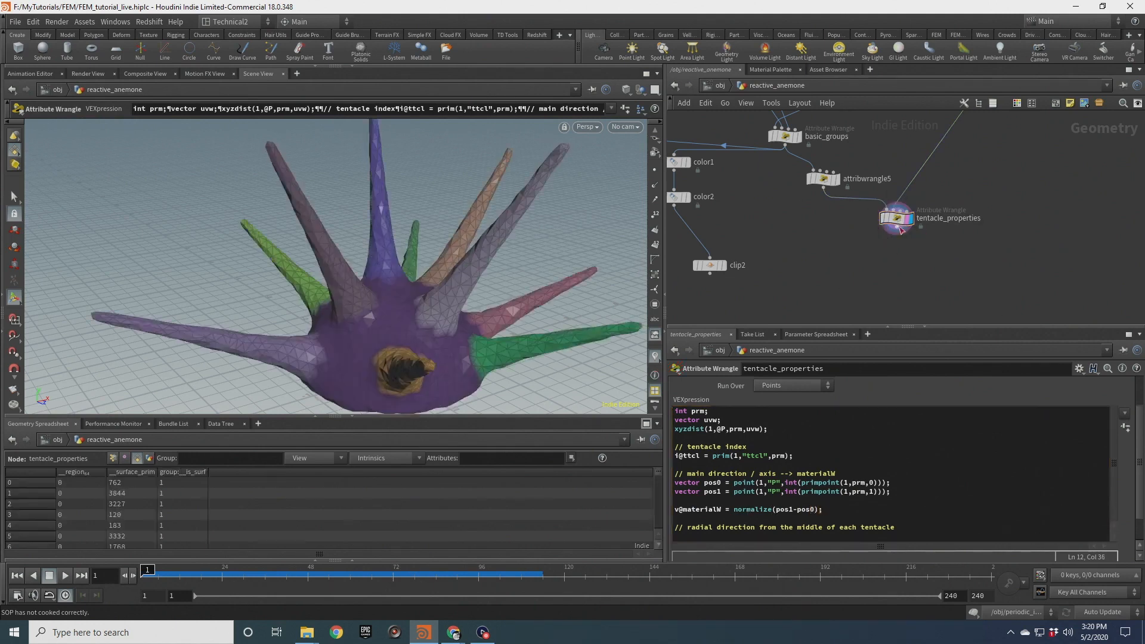
Append an Add node below tentacle_properties and enable Delete Geometry But Keep the Points
key("Tab")
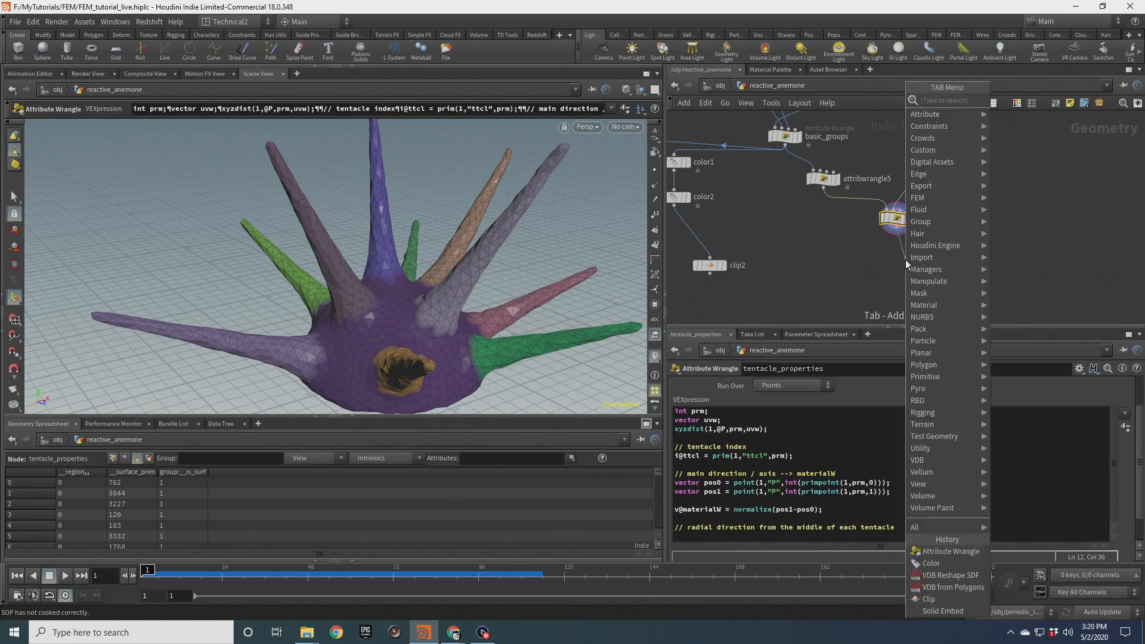
key("Escape")
left_click(906, 260)
scroll(906, 259, "up", 3)
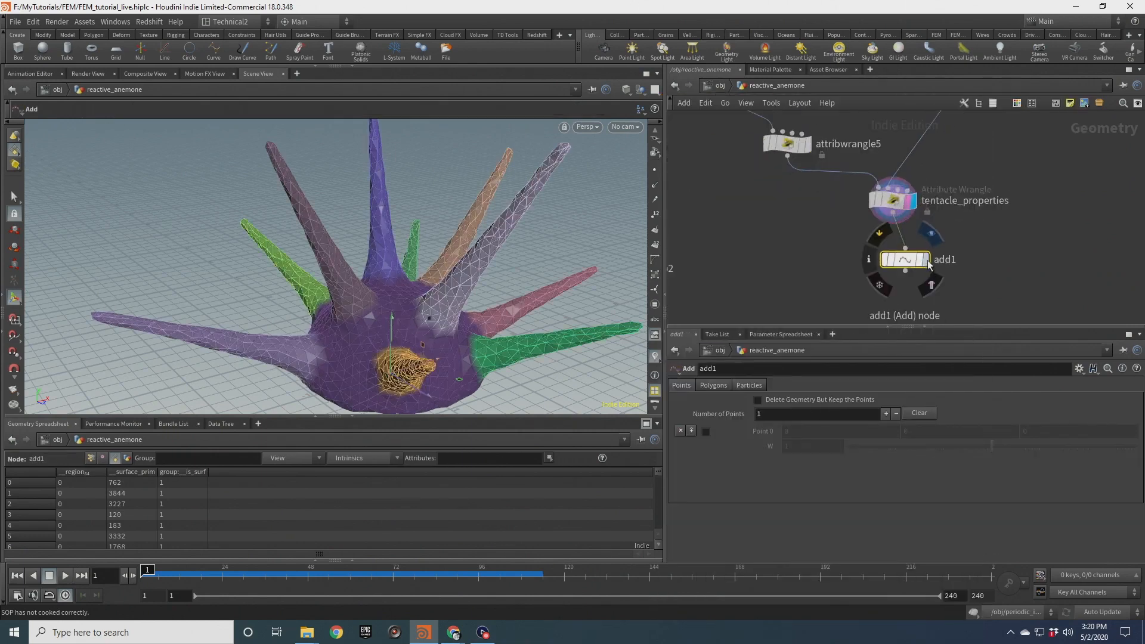
left_click(926, 259)
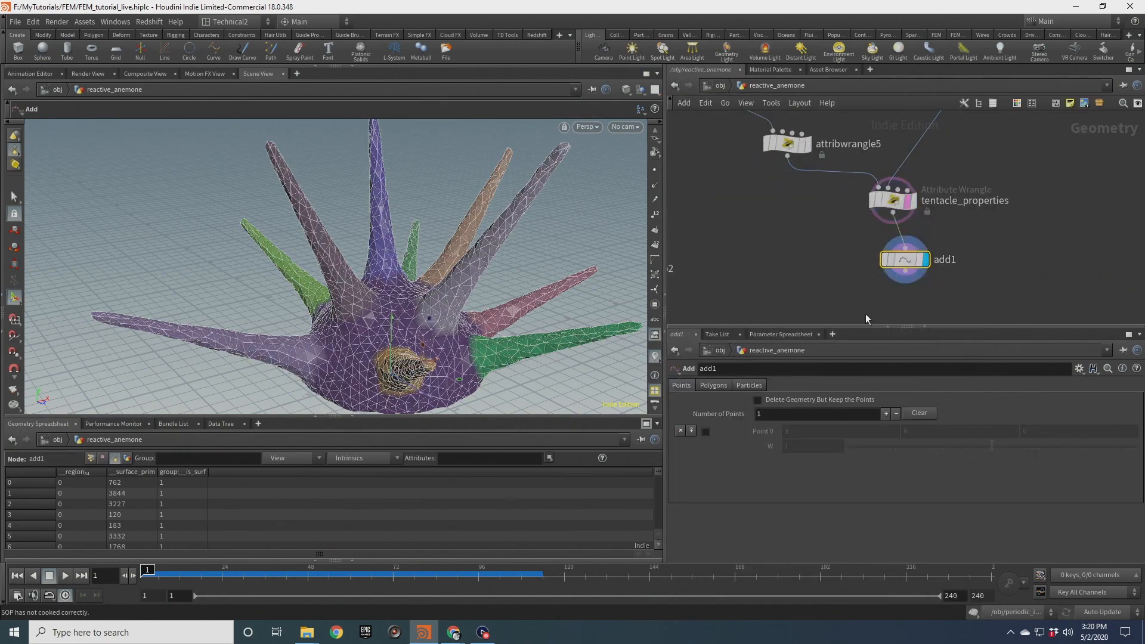
left_click(758, 400)
middle_click_drag(923, 263, 912, 201)
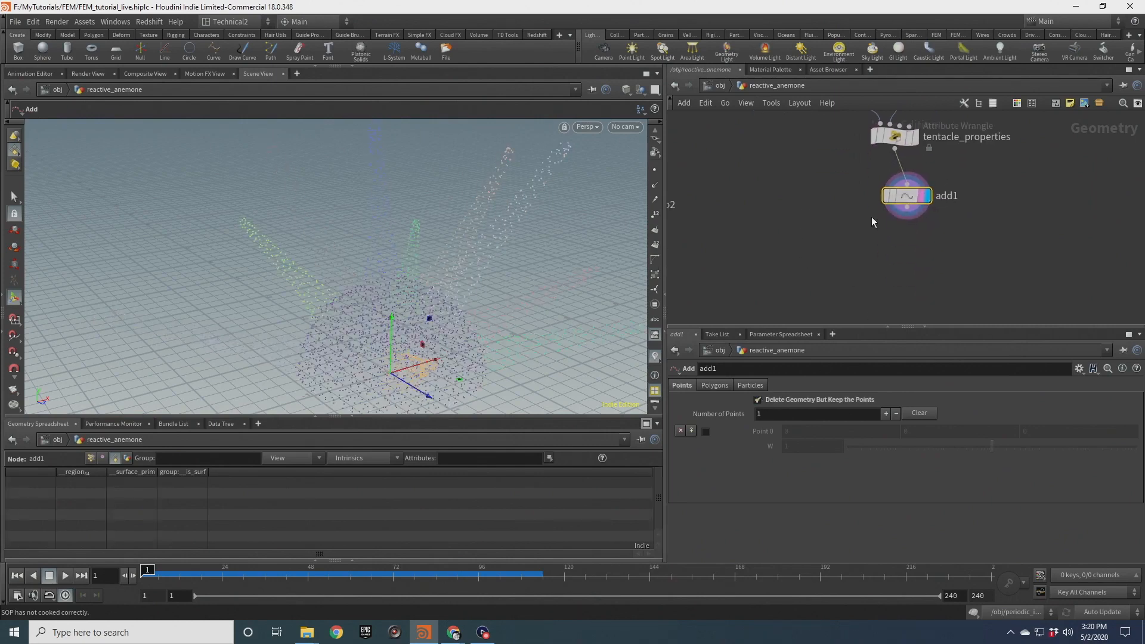
Visualize the materialW attribute as vectors from the add1 node's info panel
left_click(871, 195)
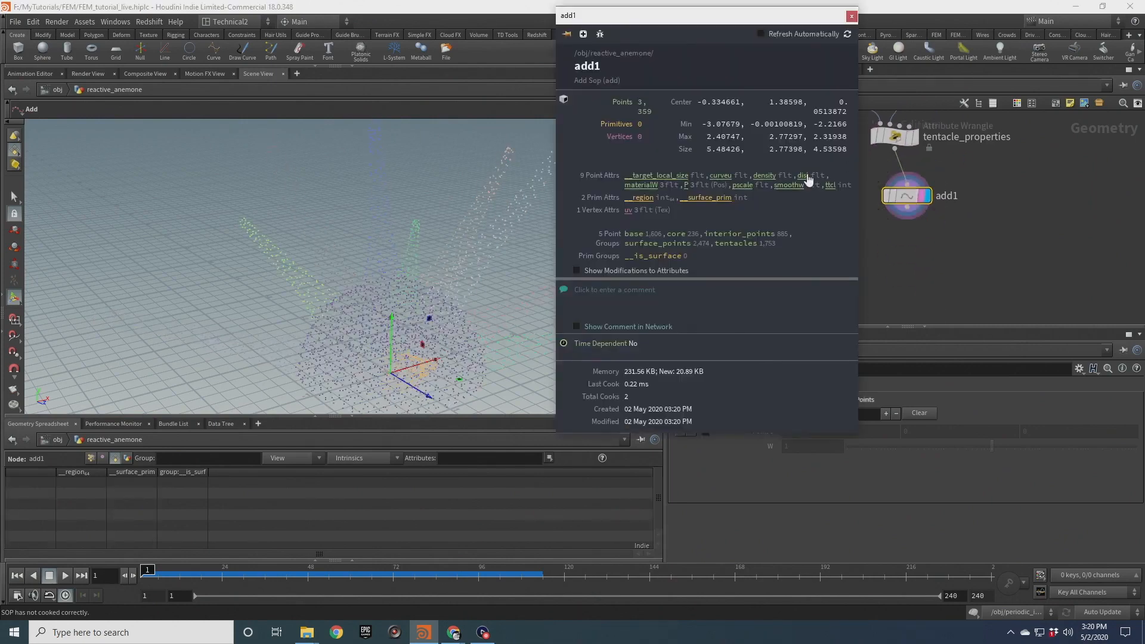
left_click(641, 185)
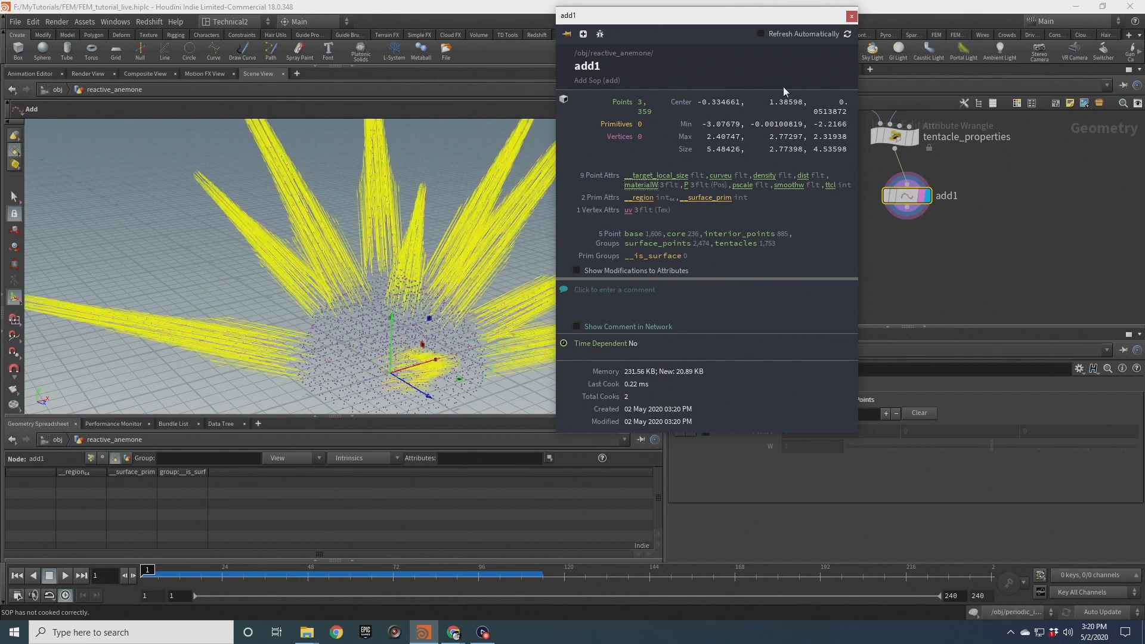
left_click(852, 16)
Orbit around the anemone to examine the materialW direction vectors on the tentacles
left_click_drag(446, 184, 476, 259)
left_click_drag(598, 146, 506, 251)
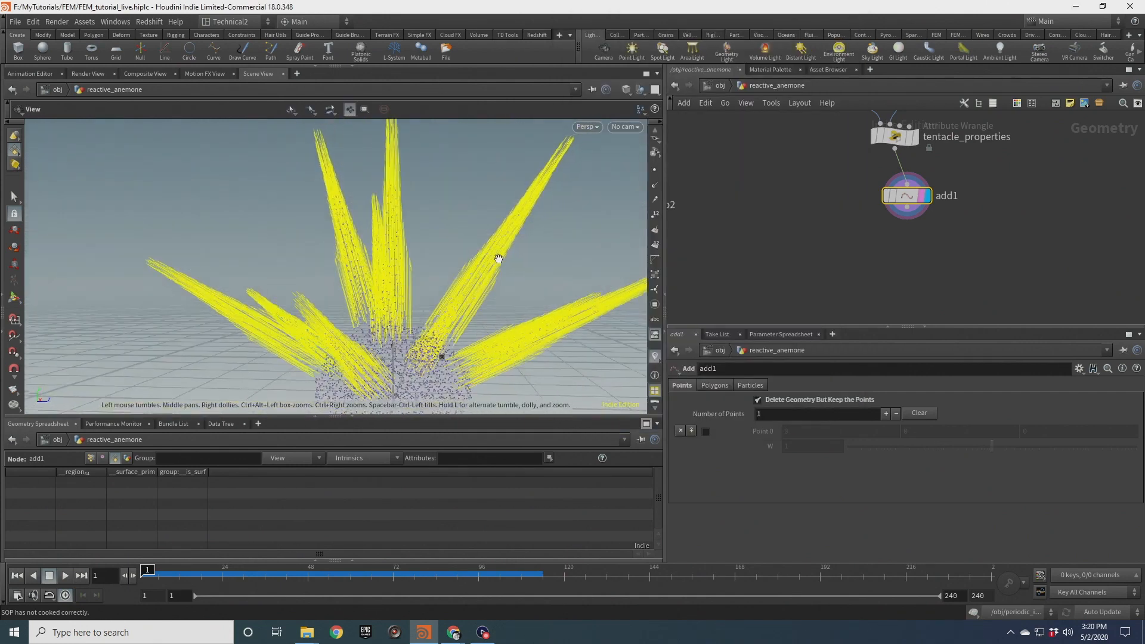
left_click_drag(435, 266, 557, 289)
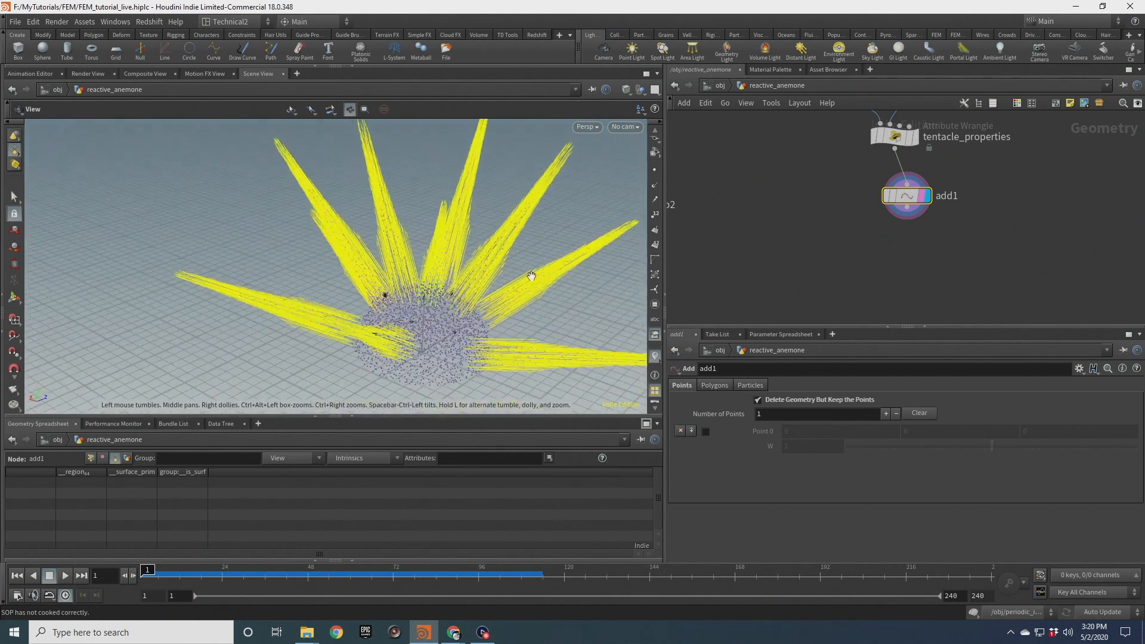
left_click_drag(379, 202, 485, 247)
middle_click_drag(399, 253, 526, 276)
right_click_drag(526, 276, 464, 311)
middle_click_drag(464, 310, 506, 302)
left_click_drag(476, 246, 412, 326)
middle_click_drag(489, 321, 588, 302)
left_click_drag(588, 302, 334, 359)
Delete the add1 node and display tentacle_properties again
left_click_drag(851, 183, 950, 229)
key("Delete")
middle_click_drag(865, 200, 838, 293)
scroll(843, 291, "up", 2)
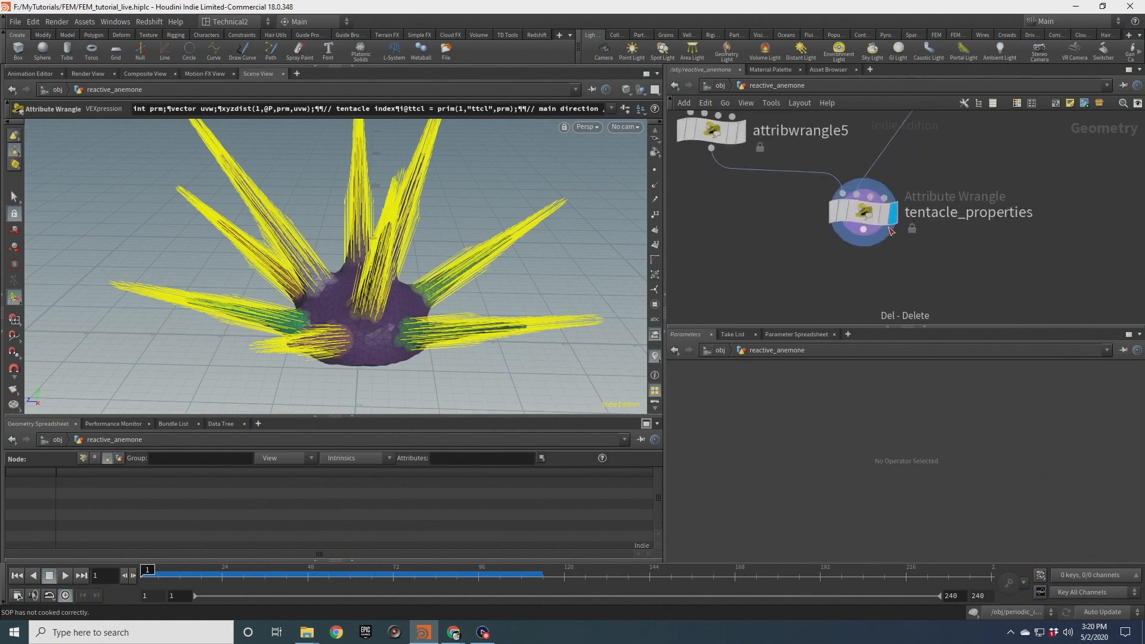
left_click(860, 212)
left_click(655, 356)
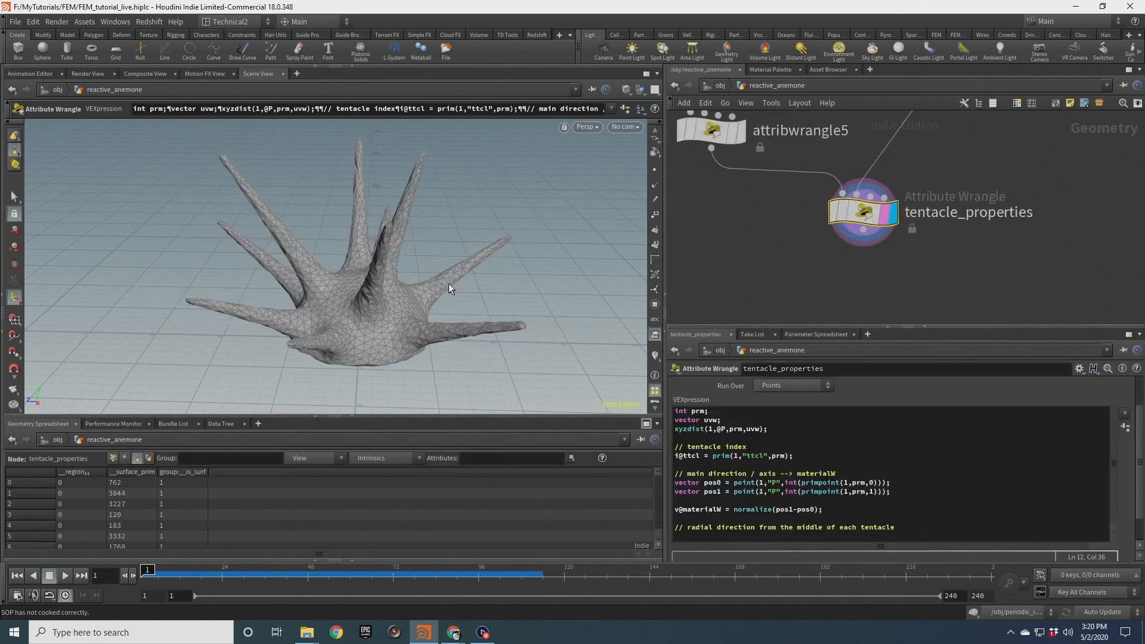
key("alt")
left_click_drag(427, 258, 378, 266, "alt")
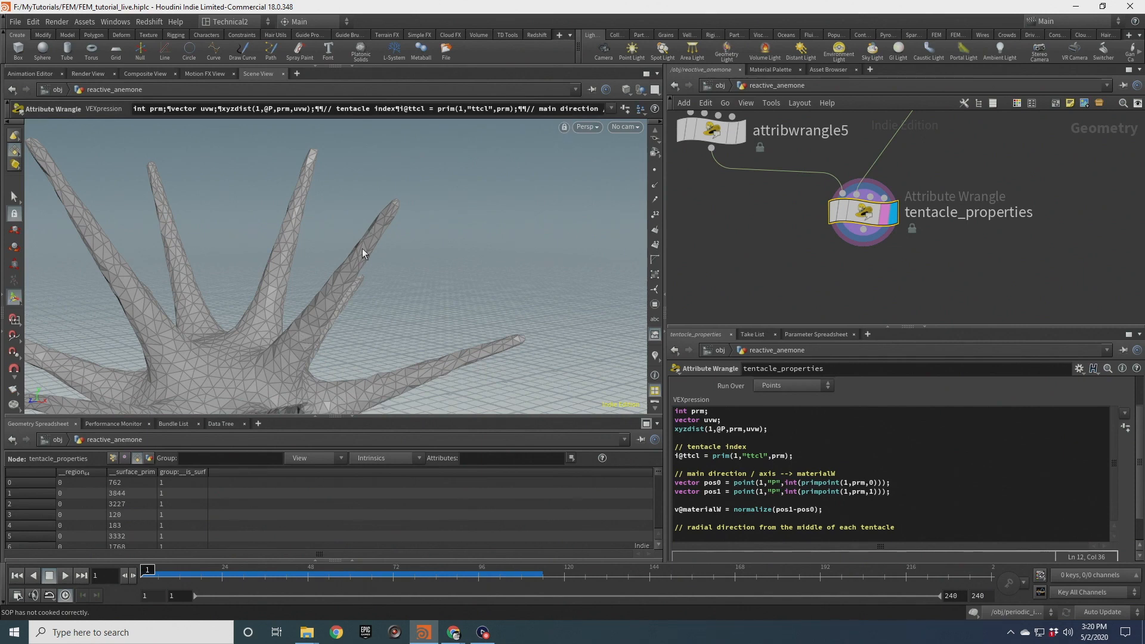
left_click_drag(330, 264, 381, 234, "alt")
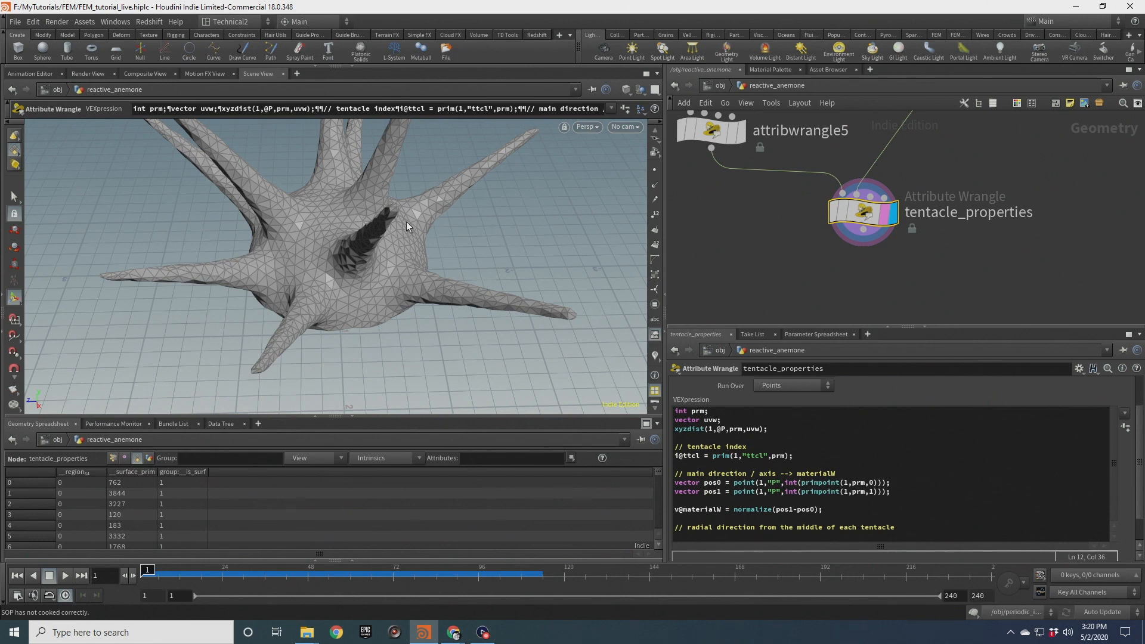
key("Escape")
left_click_drag(373, 233, 410, 272)
key("Return")
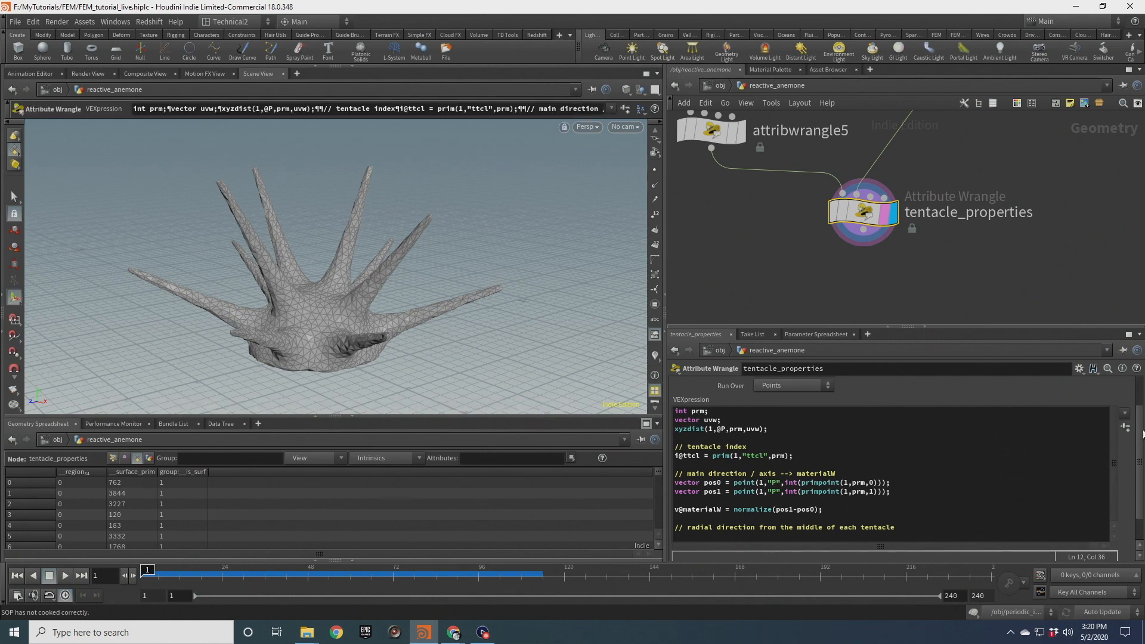
Under the radial direction comment, start the line vector axispos = primuv(1,"P",prm,
left_click_drag(1140, 442, 1141, 464)
left_click(907, 494)
key("Return")
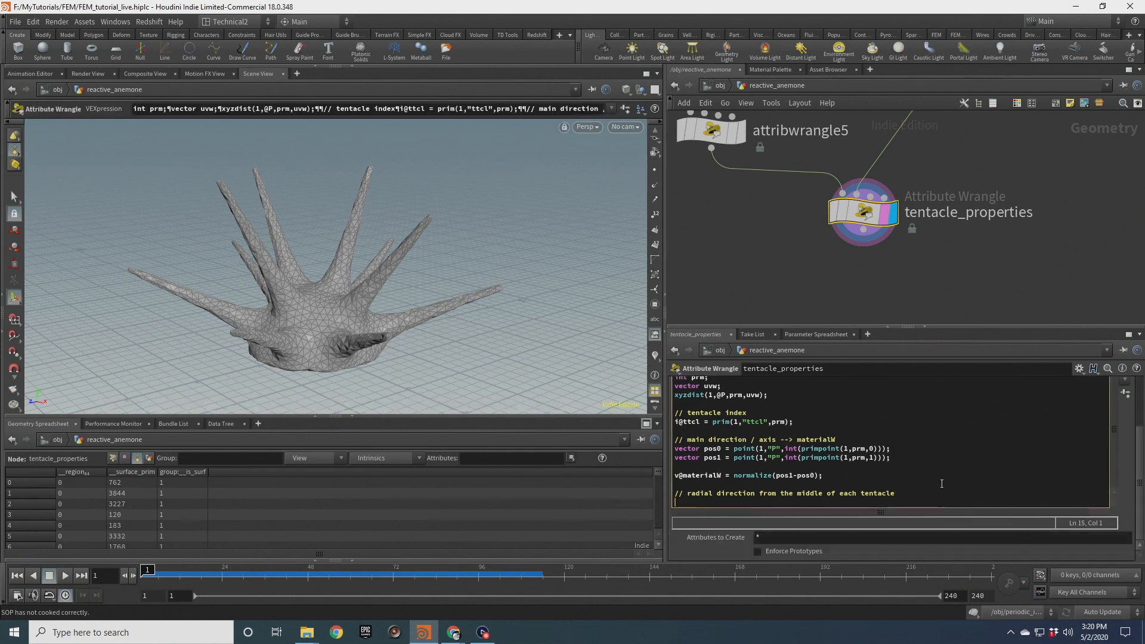
scroll(748, 468, "down", 1)
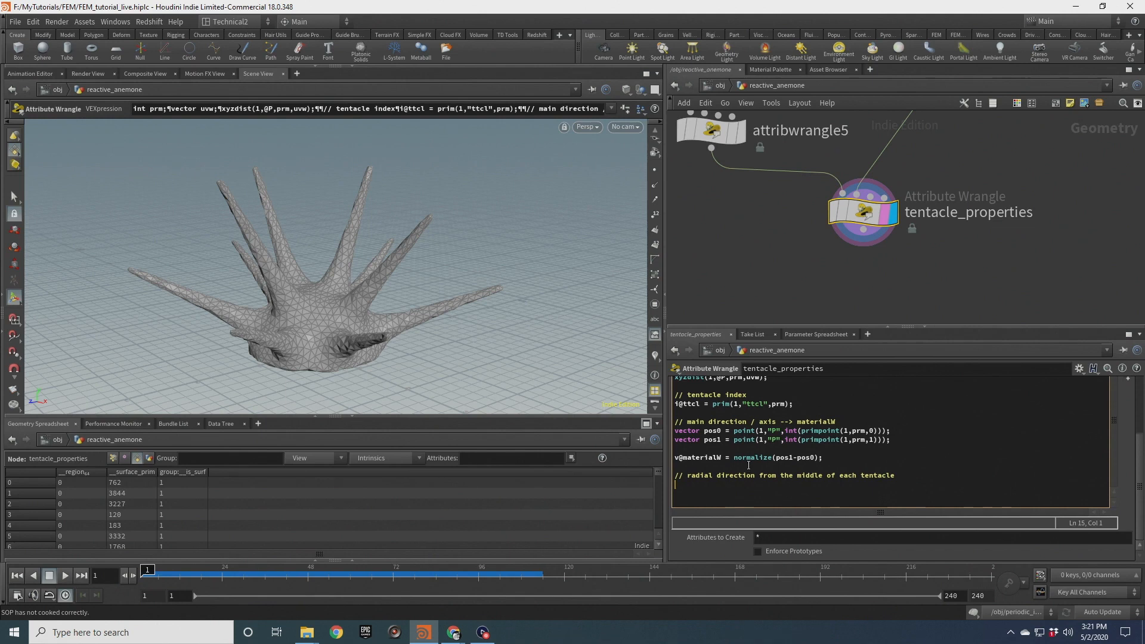
scroll(718, 437, "up", 3)
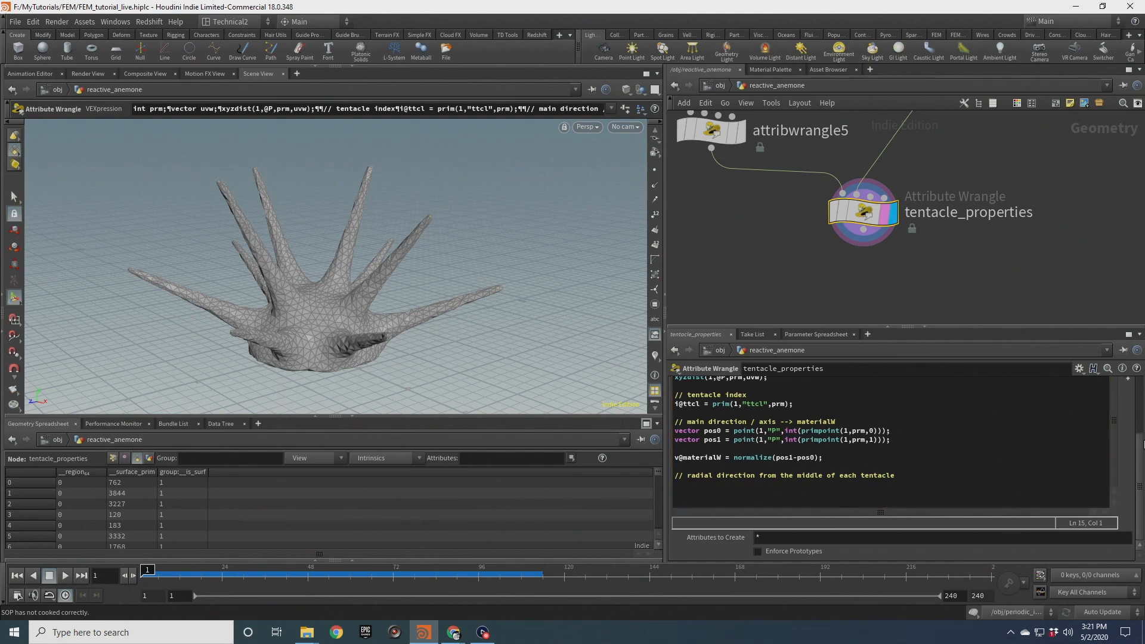
left_click_drag(682, 418, 751, 418)
left_click(782, 419)
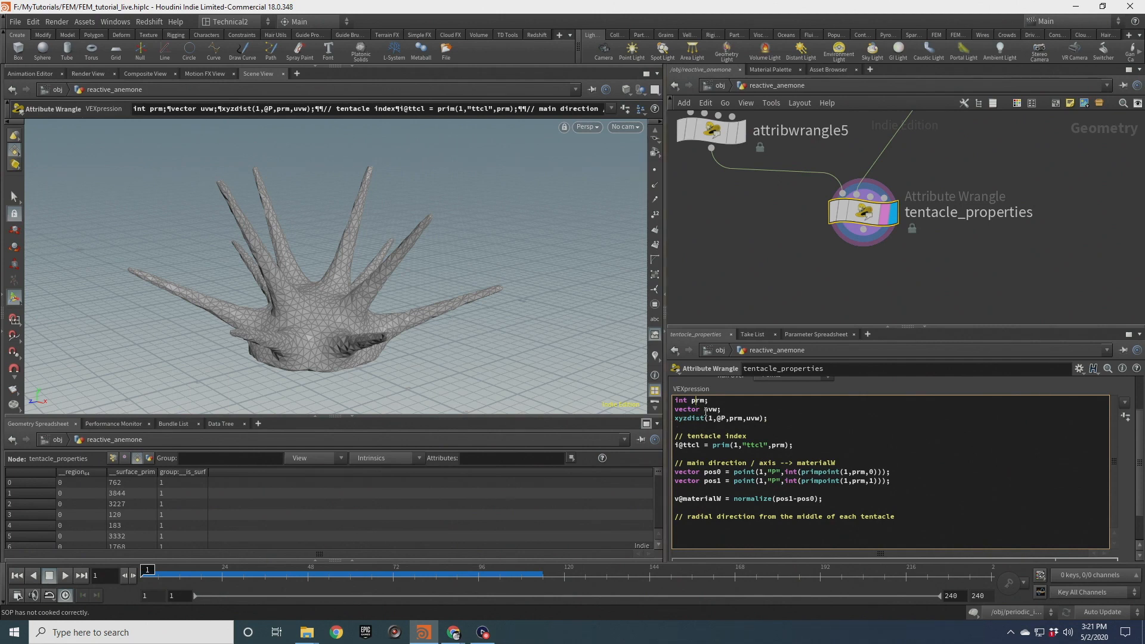
key("Down")
key("Down")
left_click(675, 528)
type("vector axispos = primuv")
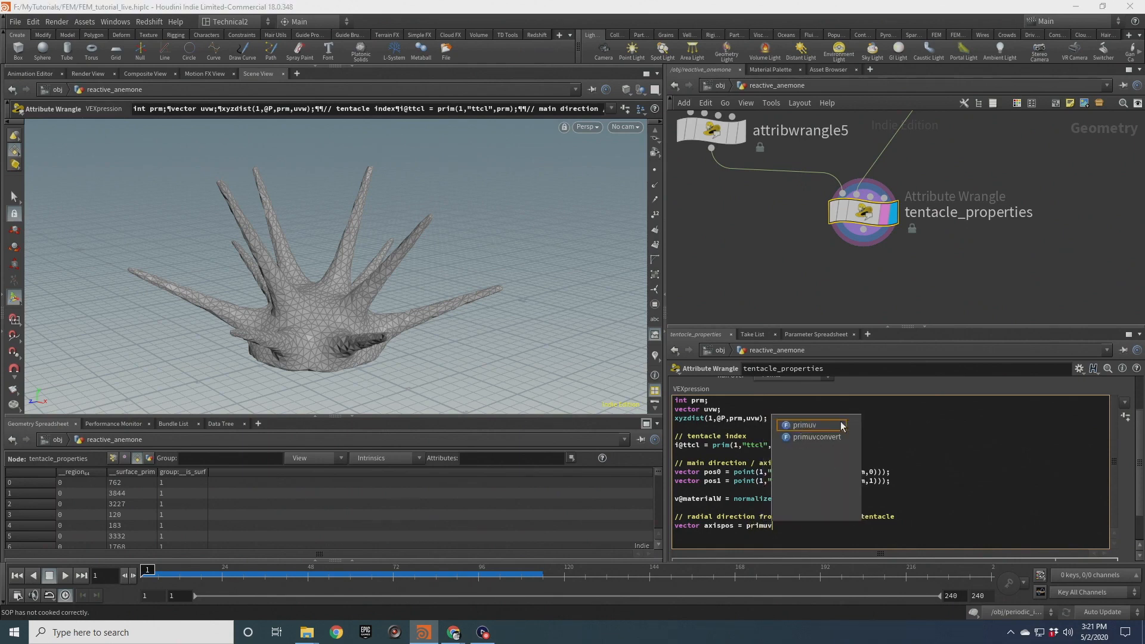
type("(1,\"P\"")
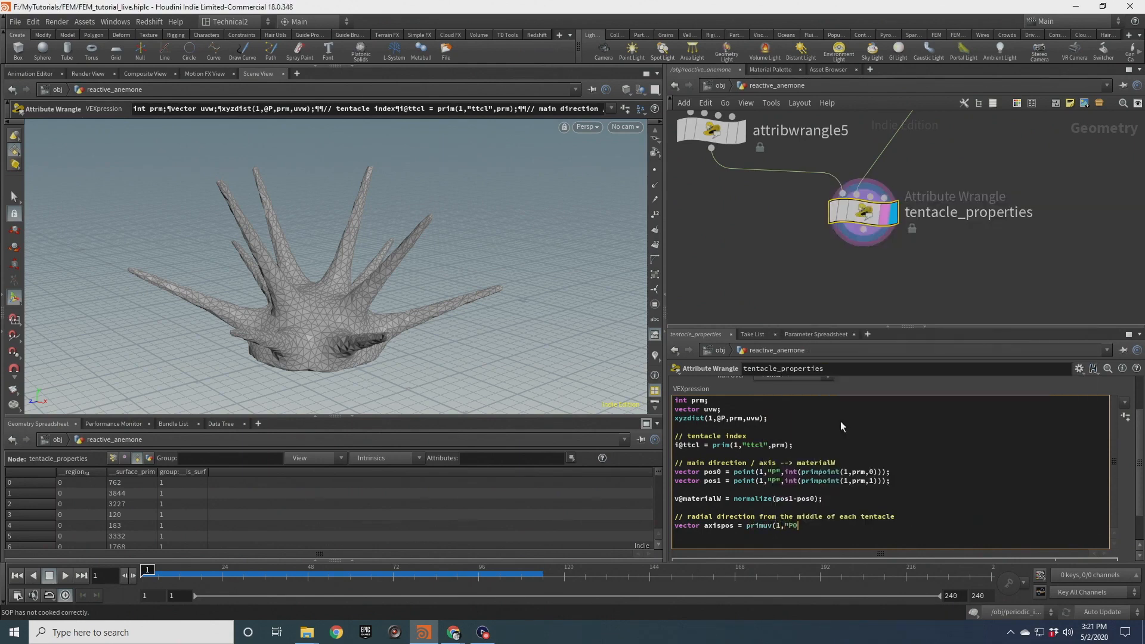
type(",prm,")
Complete the axispos line with the uvw argument so it reads primuv(1,"P",prm,uvw);
left_click_drag(747, 420, 762, 419)
left_click(757, 419)
left_click_drag(748, 419, 760, 420)
left_click(739, 417)
left_click(831, 529)
type("uvw);")
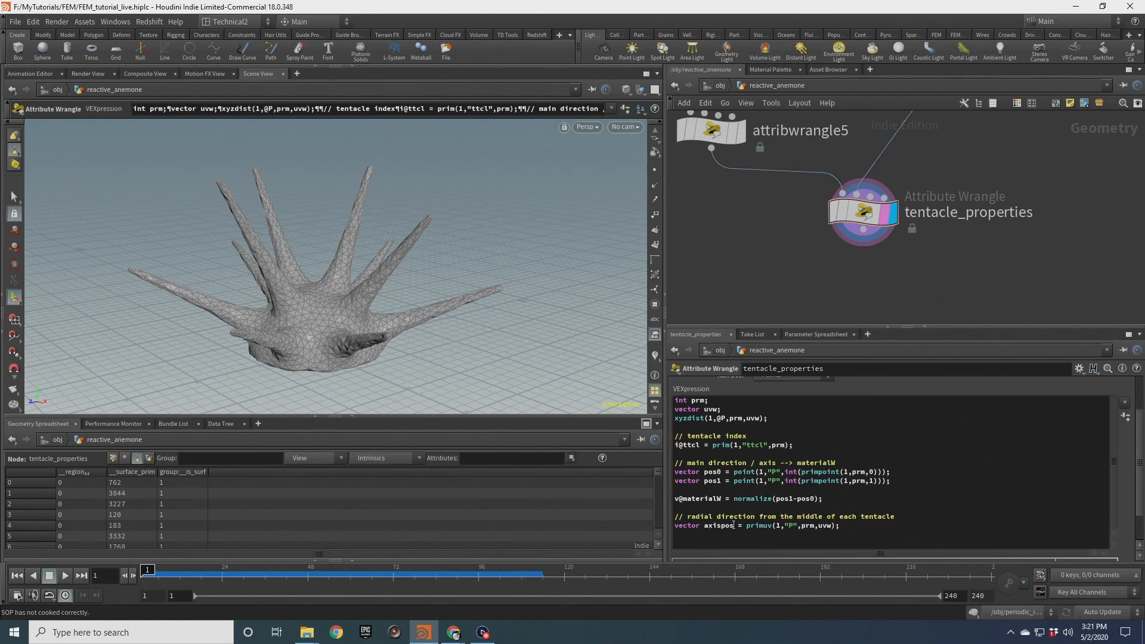
left_click(863, 526)
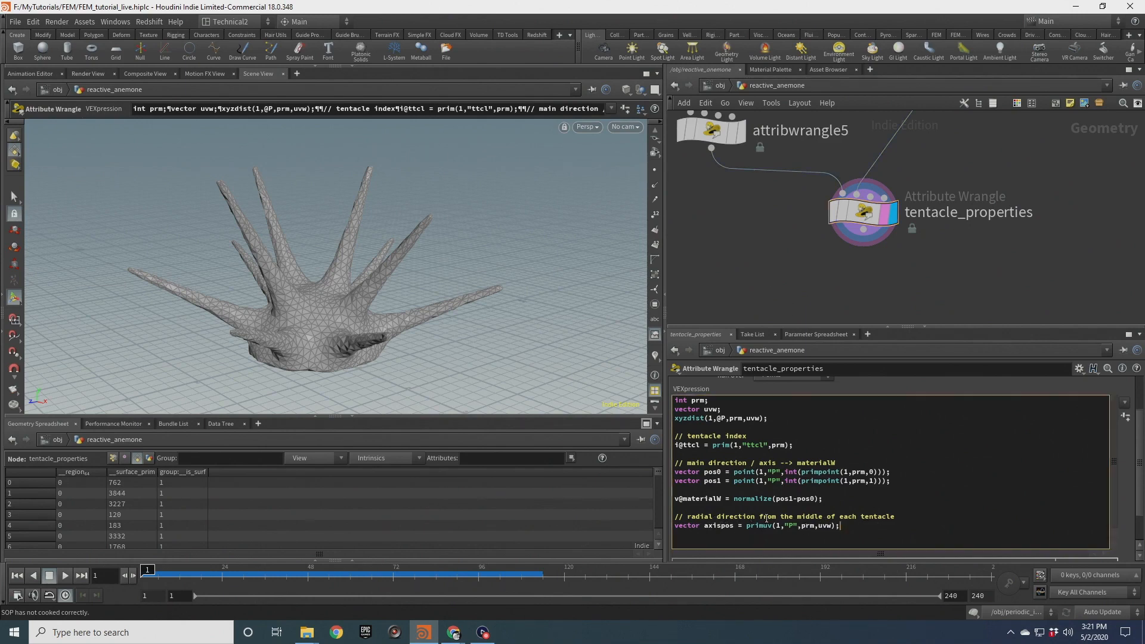
Add a line below axispos setting v@radial = normalize(@P-axispos); for the radial direction
key("Return")
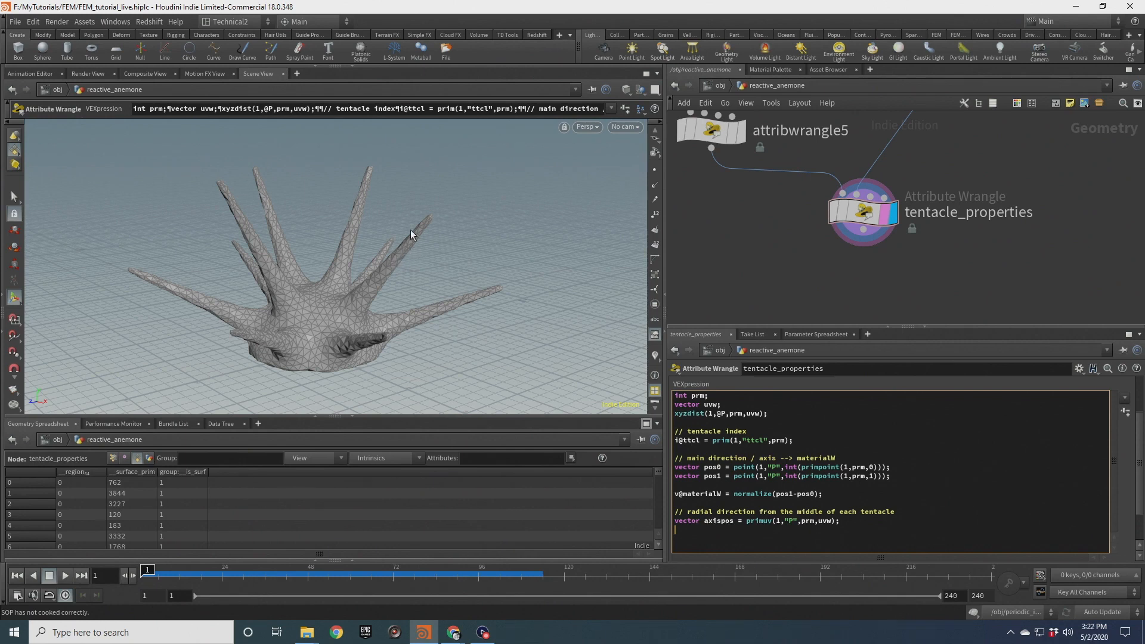
left_click(14, 378)
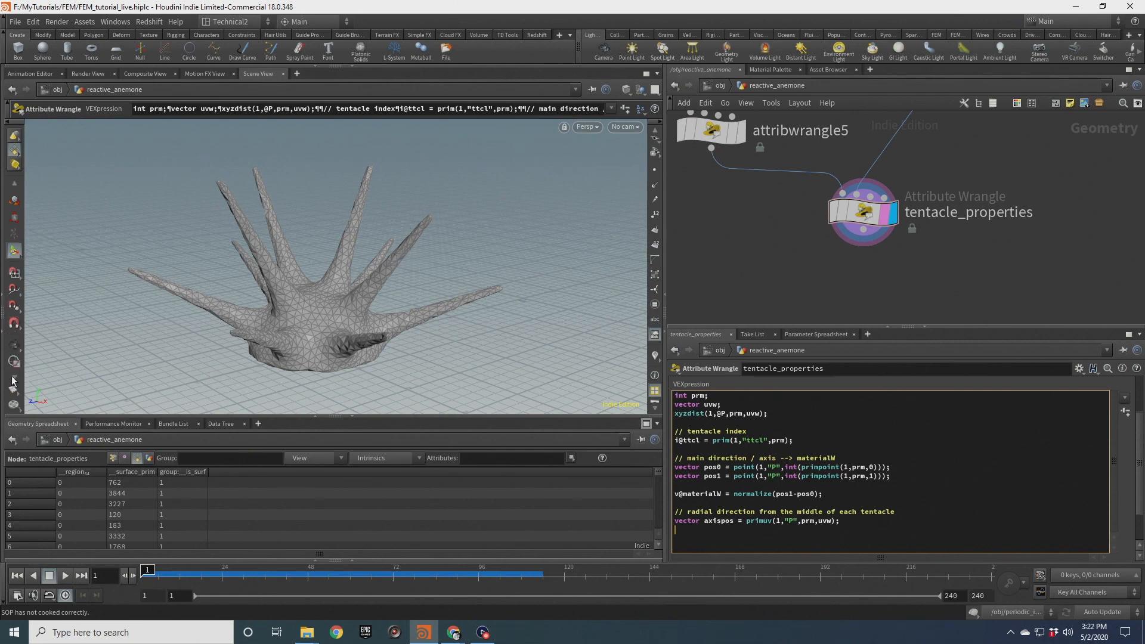
left_click(14, 346)
right_click_drag(174, 320, 427, 279)
left_click_drag(430, 278, 366, 313)
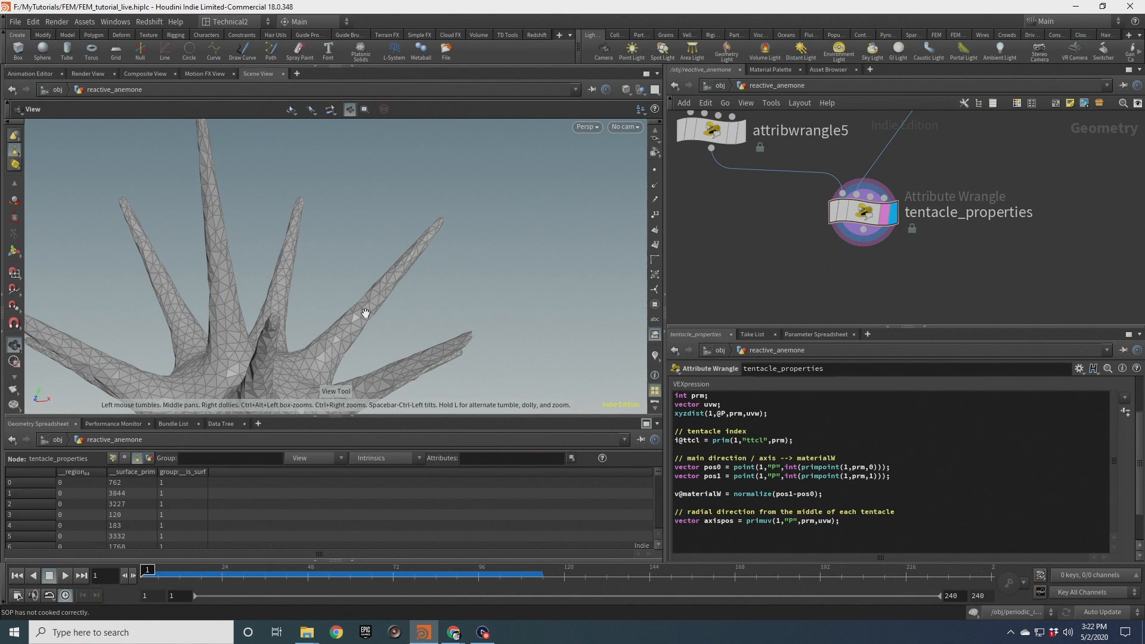
left_click_drag(402, 265, 377, 322)
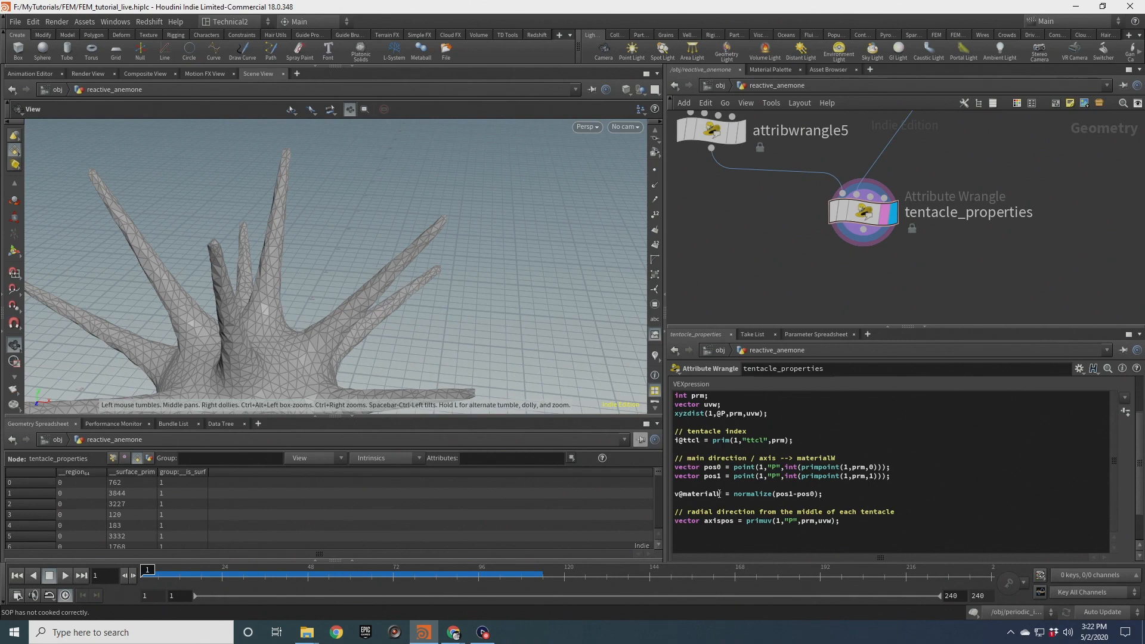
left_click(769, 537)
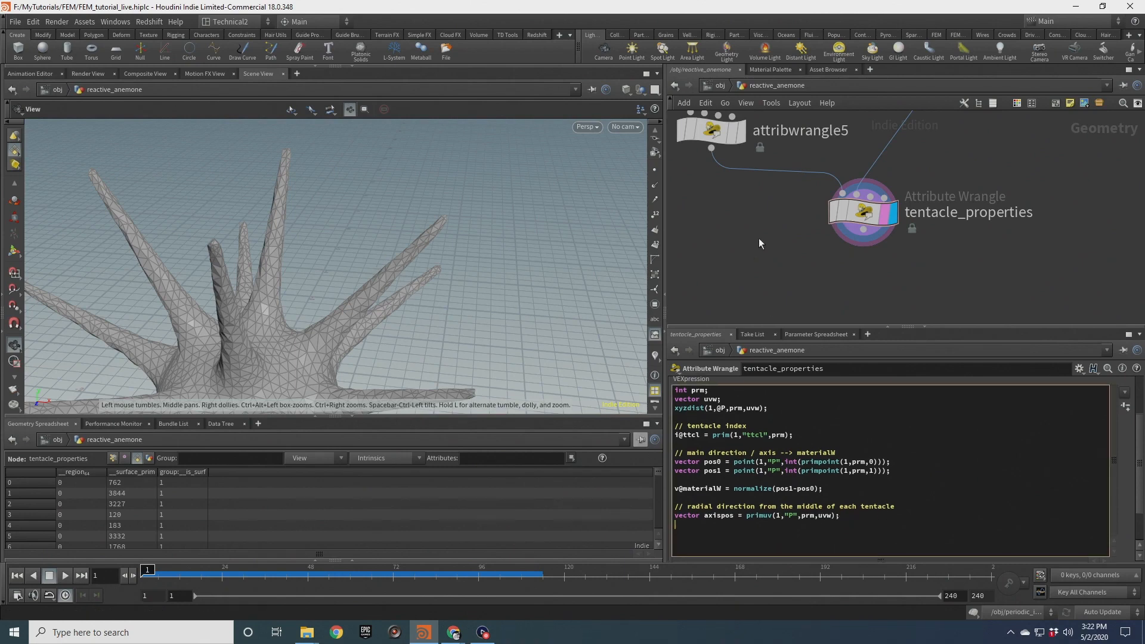
type("v@radial = normalize(@P-axispos);")
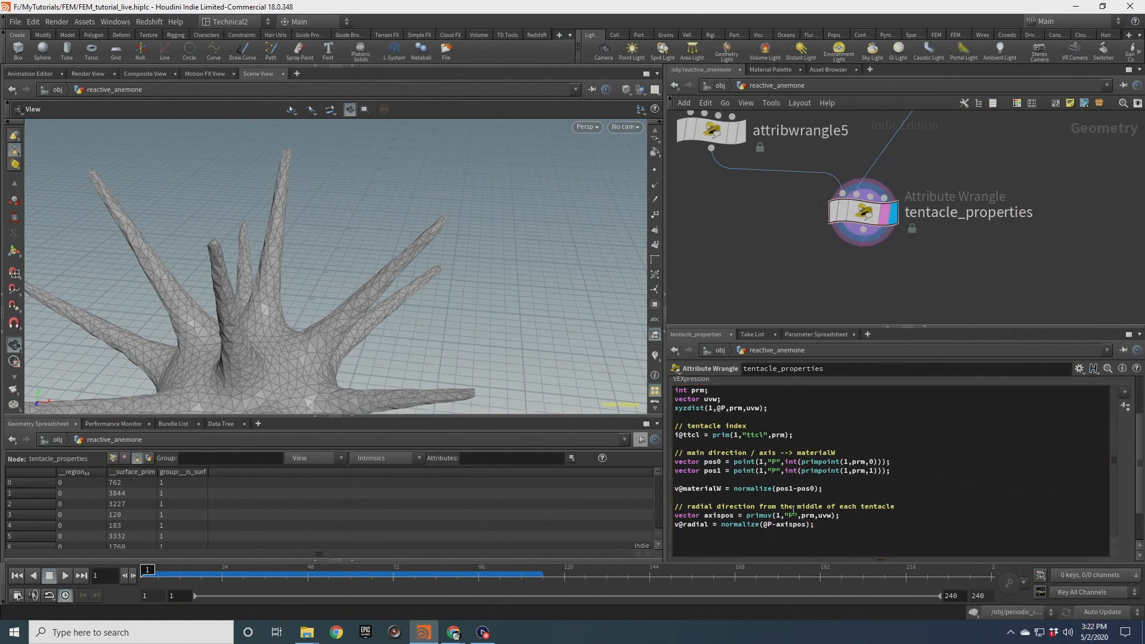
Switch the viewport visualizer from materialW to radial and orbit to inspect the radial vectors on the tentacles
left_click(811, 214)
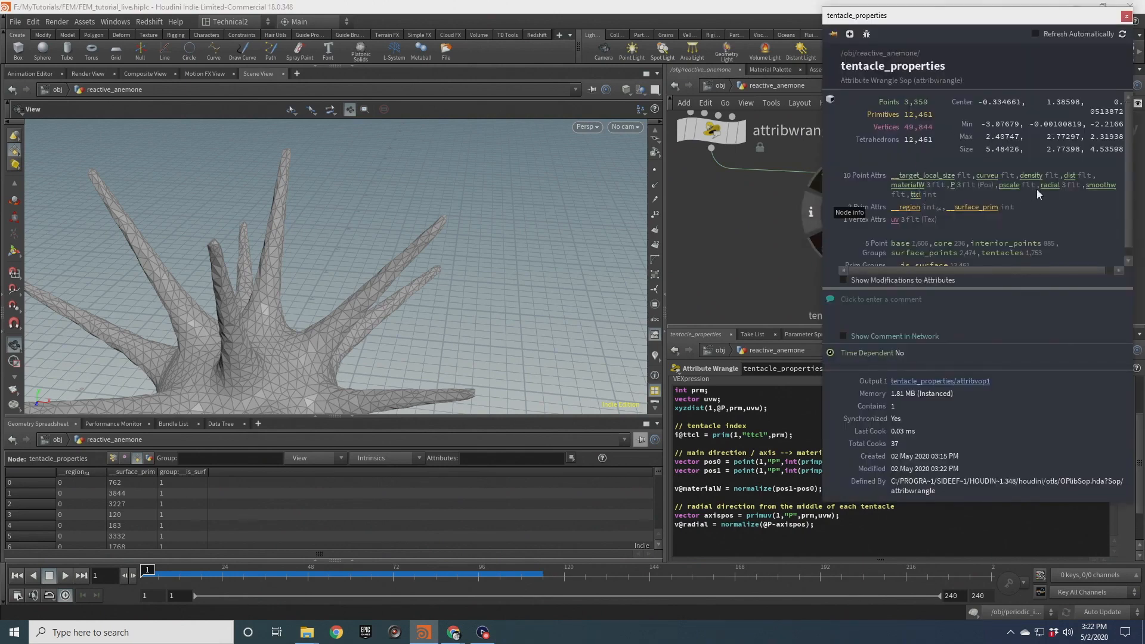
left_click(1126, 17)
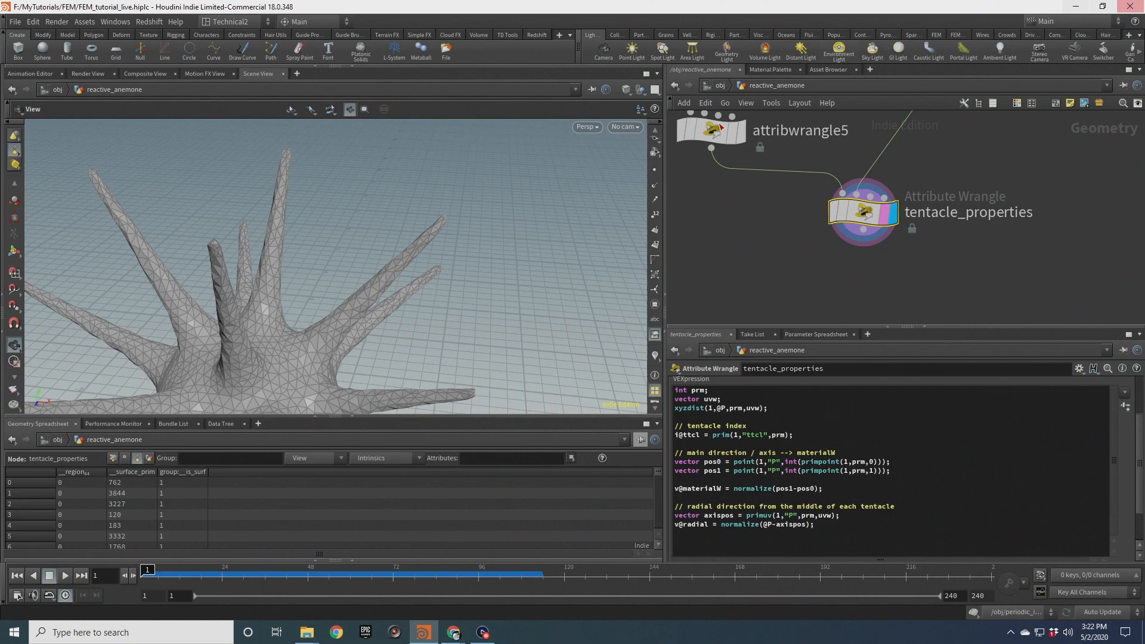
left_click(656, 355)
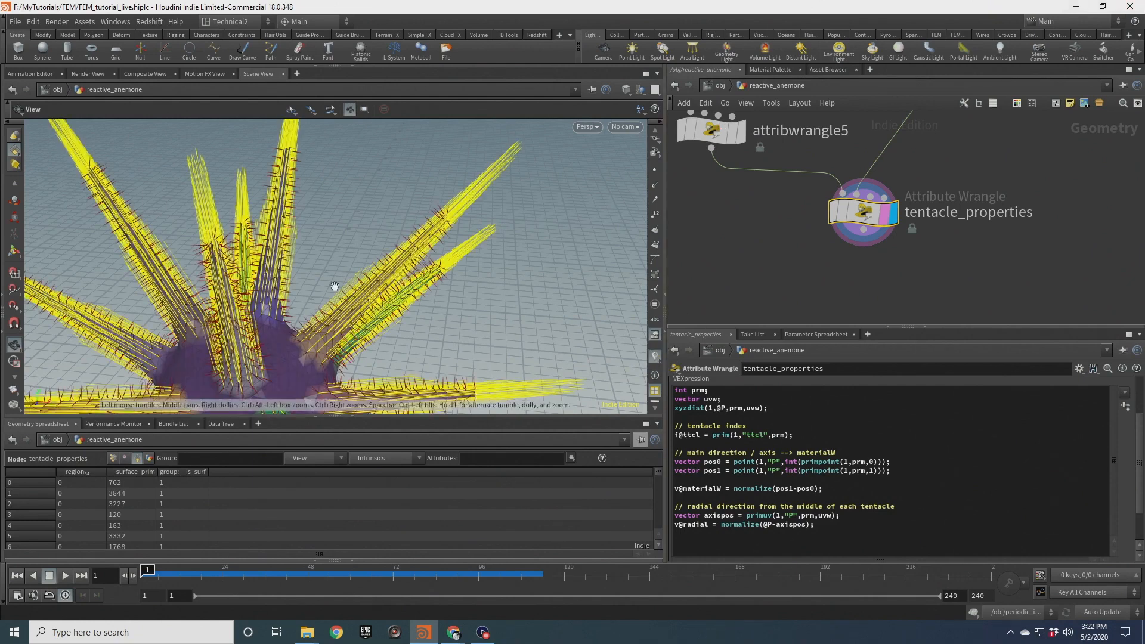
right_click(654, 360)
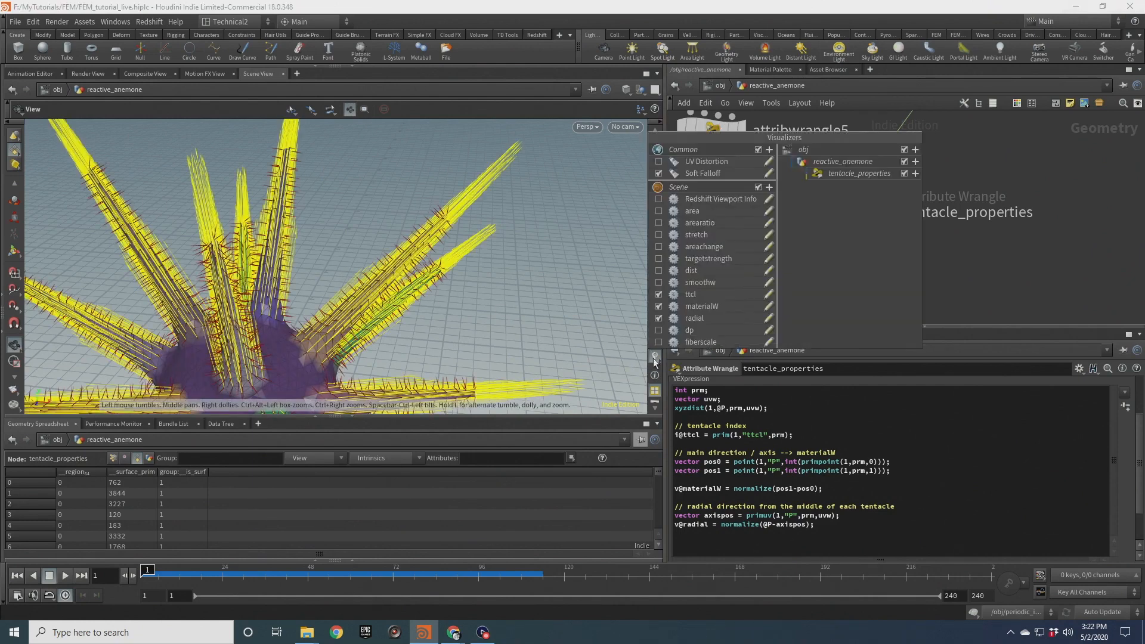
left_click(659, 306)
left_click(376, 274)
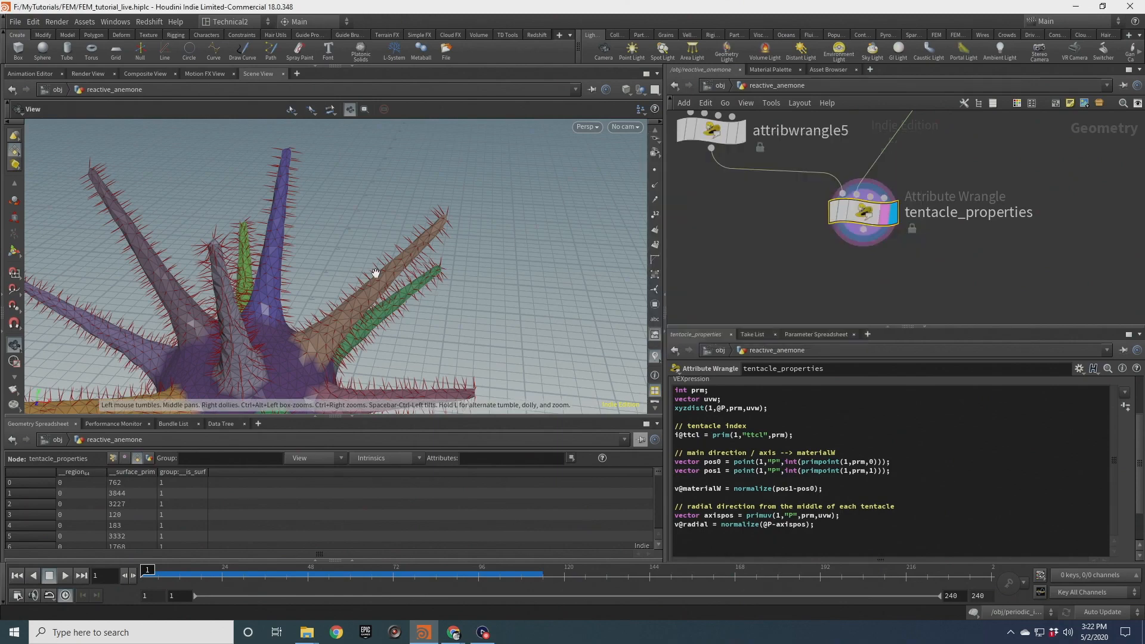
scroll(382, 265, "up", 5)
left_click_drag(389, 255, 396, 288)
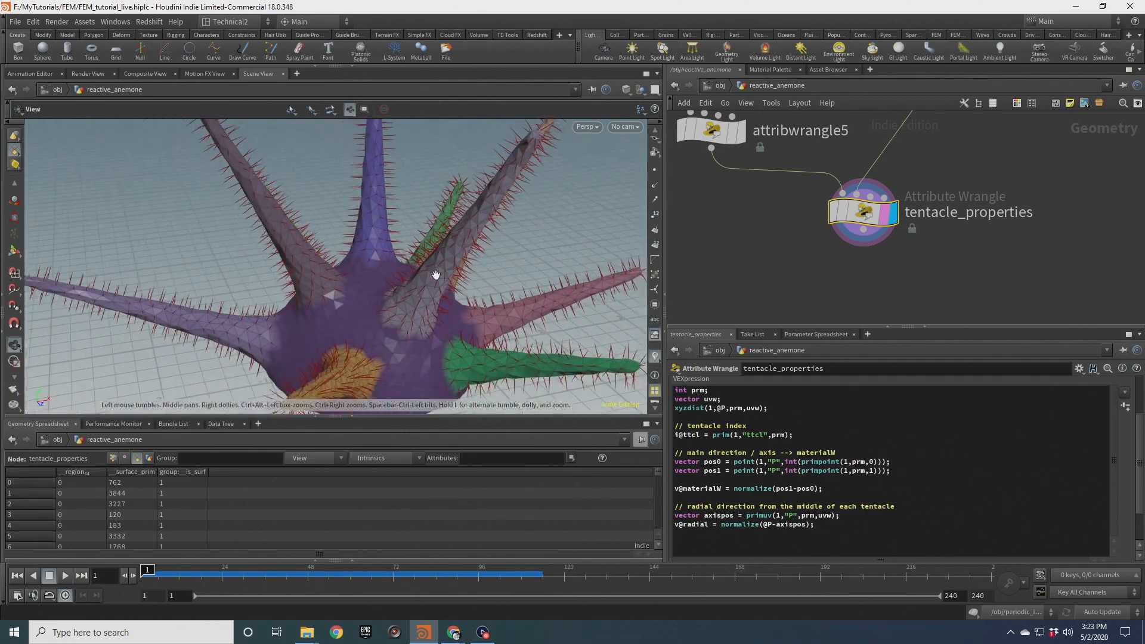
left_click_drag(452, 259, 460, 215)
left_click_drag(219, 231, 294, 263)
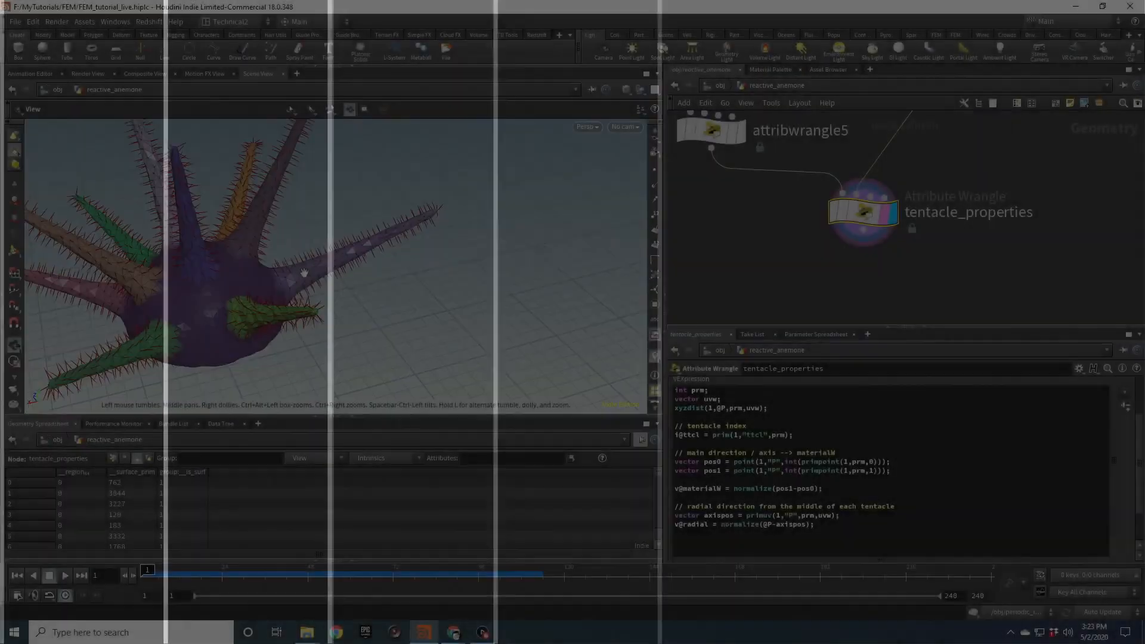
left_click_drag(358, 262, 415, 283)
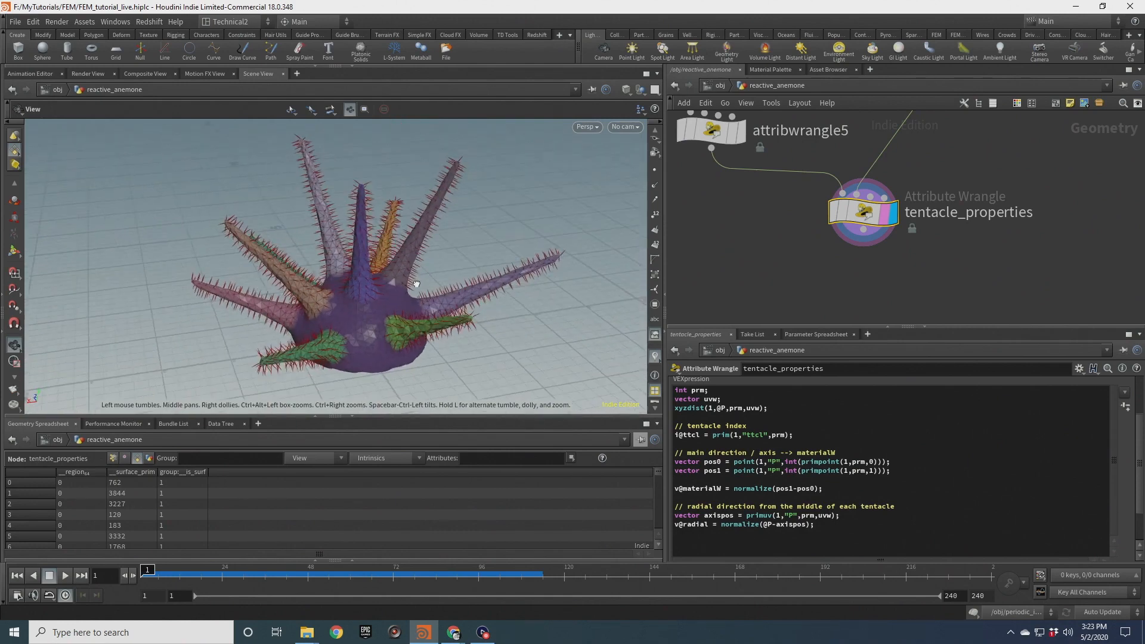
Turn off the attribute visualizers and orbit back to an overview of the anemone
left_click(655, 357)
scroll(390, 297, "up", 3)
left_click_drag(387, 299, 424, 309)
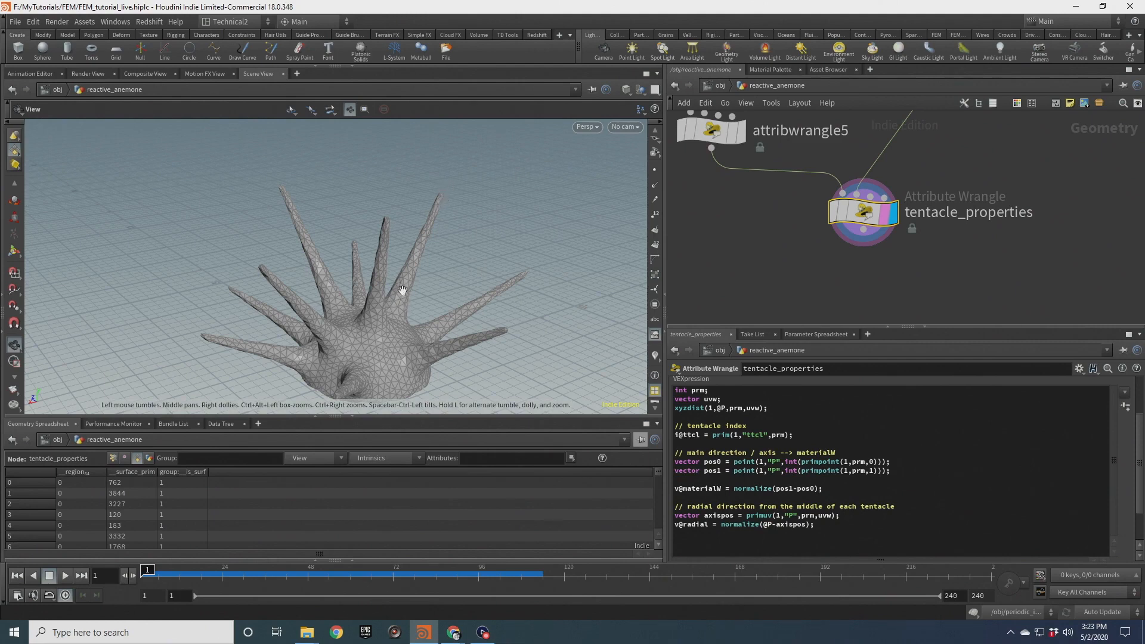
mouse_move(404, 291)
left_mouse_down()
mouse_move(418, 286)
mouse_move(397, 292)
mouse_move(376, 274)
mouse_move(422, 256)
mouse_move(314, 265)
mouse_move(430, 254)
mouse_move(351, 316)
left_mouse_up()
left_click_drag(373, 270, 373, 303)
scroll(1008, 241, "down", 5)
Create an Add node beside tentacle_properties and enable its first point
middle_click_drag(1042, 223, 872, 274)
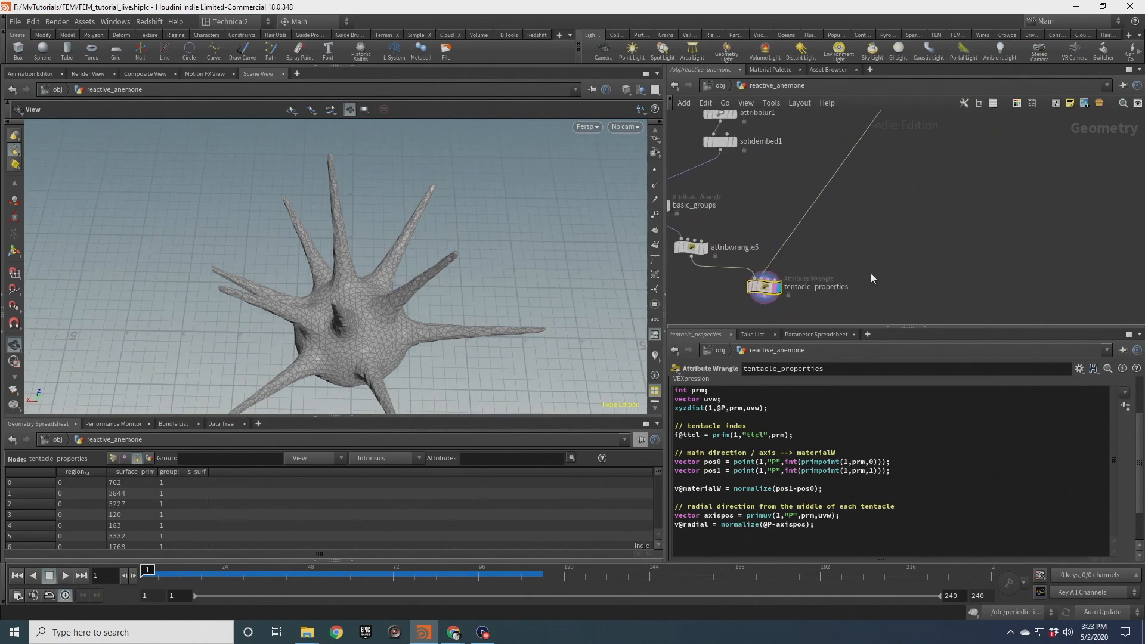
key("Tab")
type("add")
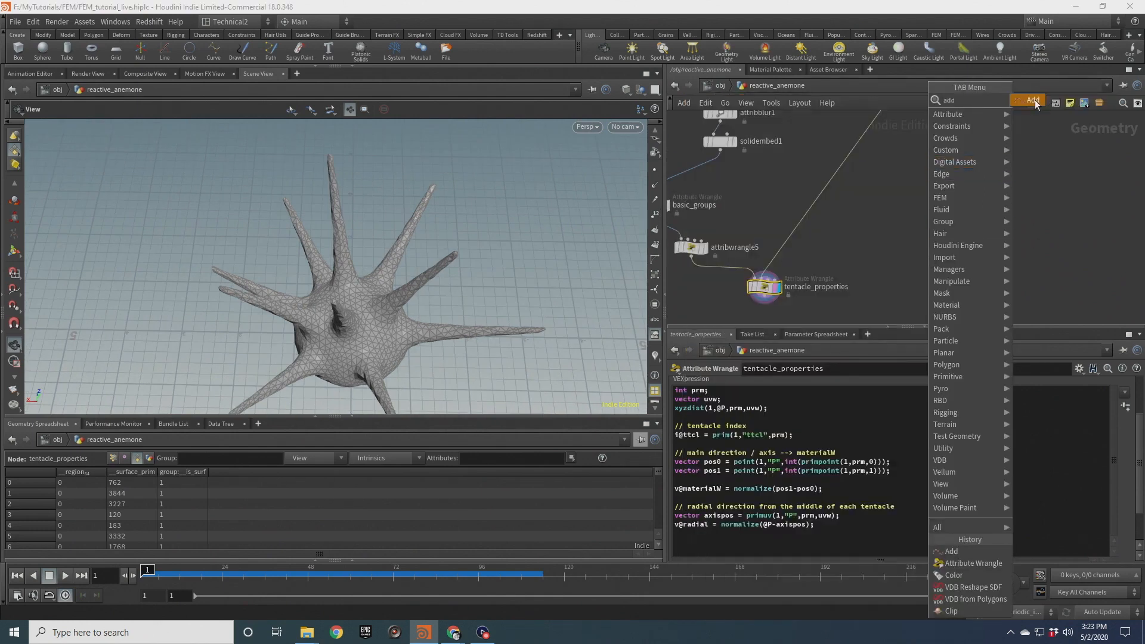
left_click(1034, 99)
left_click(921, 273)
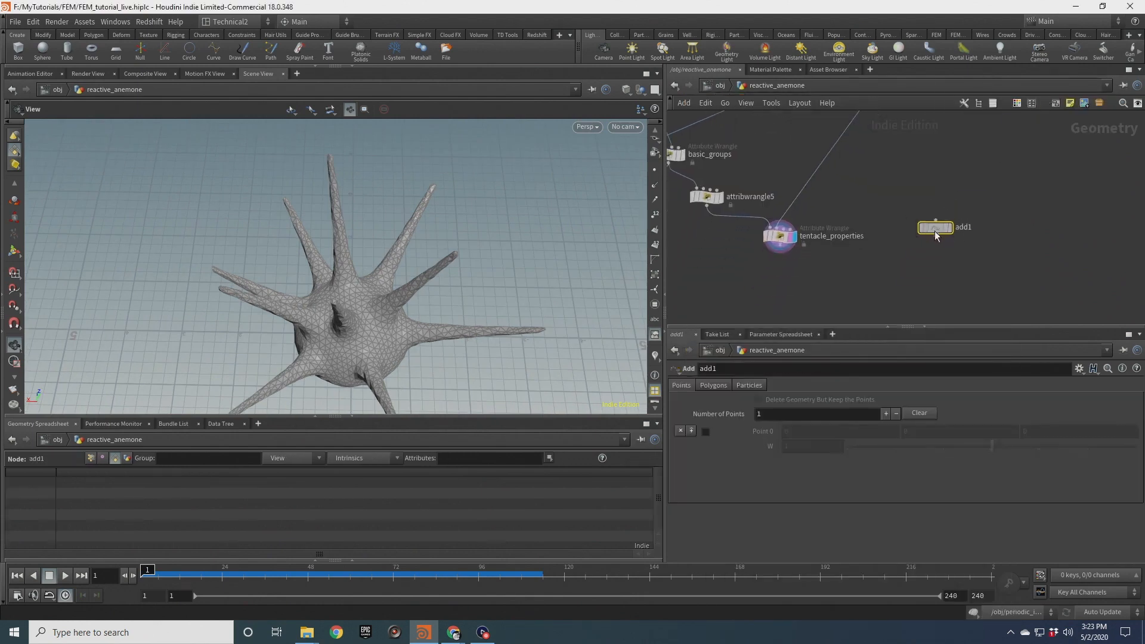
left_click(706, 431)
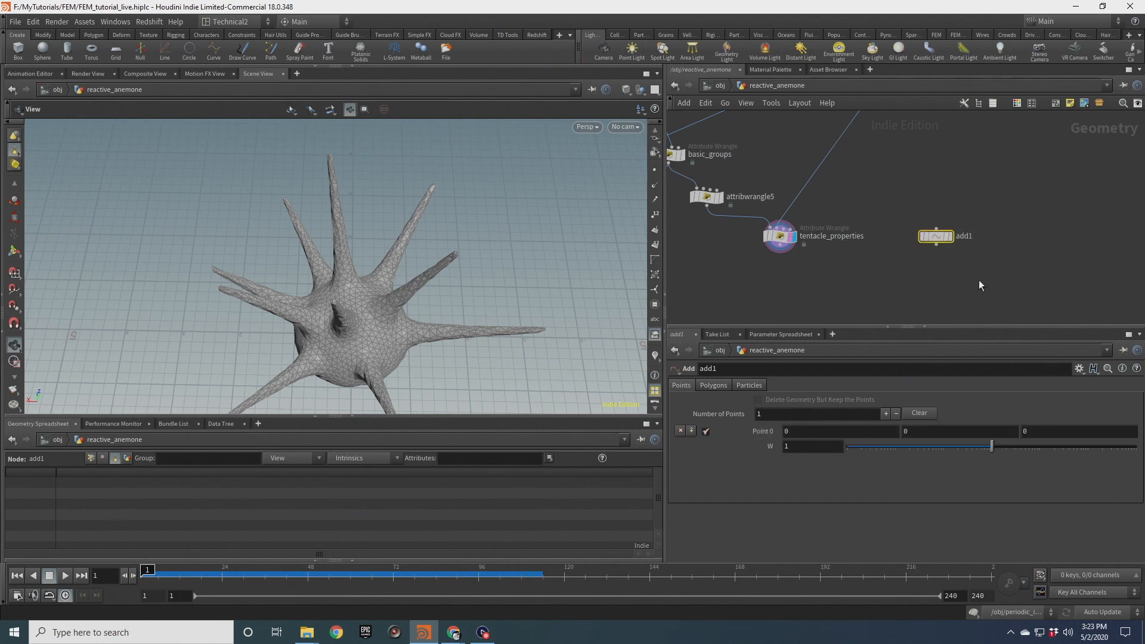
scroll(954, 243, "up", 2)
left_click_drag(933, 230, 1030, 236)
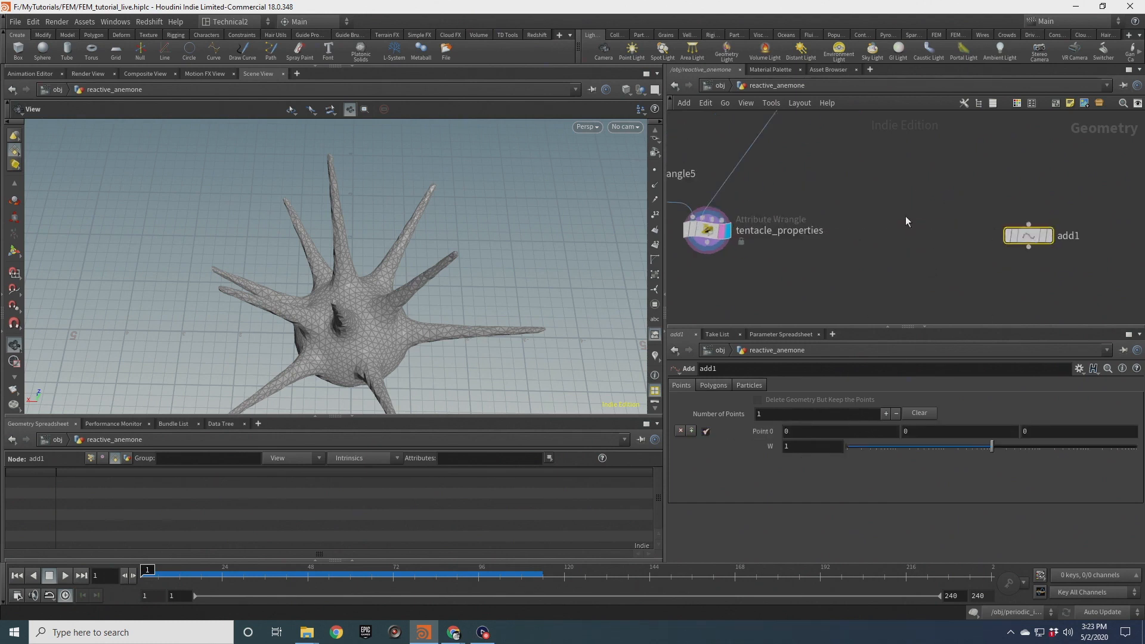
key("Tab")
type("solver")
key("Return")
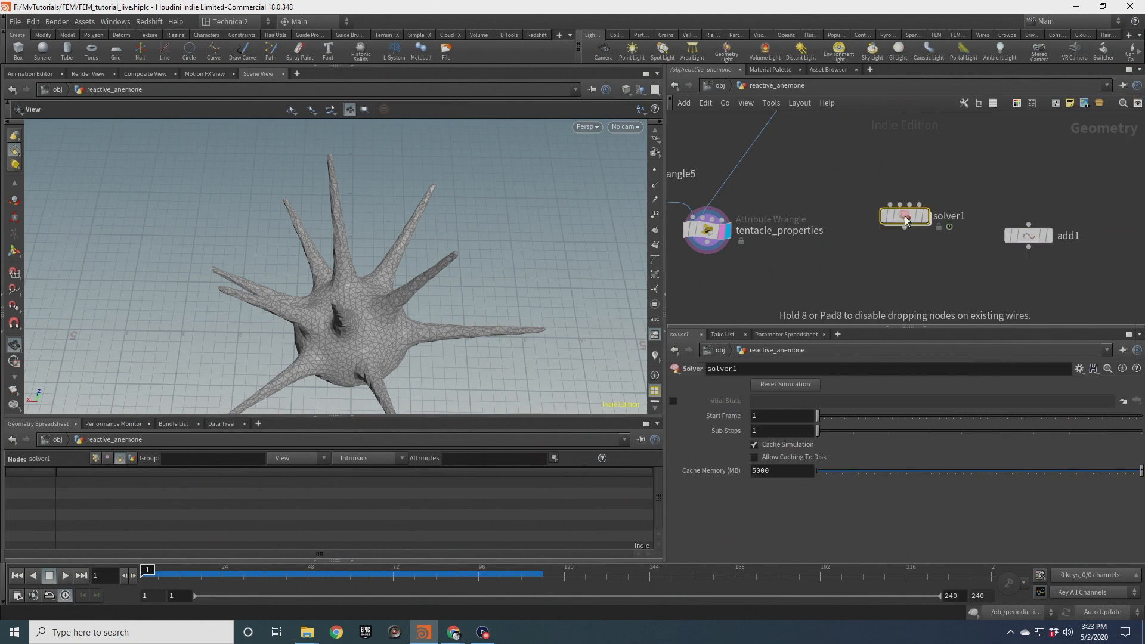
key("Delete")
Add a Sphere node next to add1 and set its uniform scale to 0.2
key("Tab")
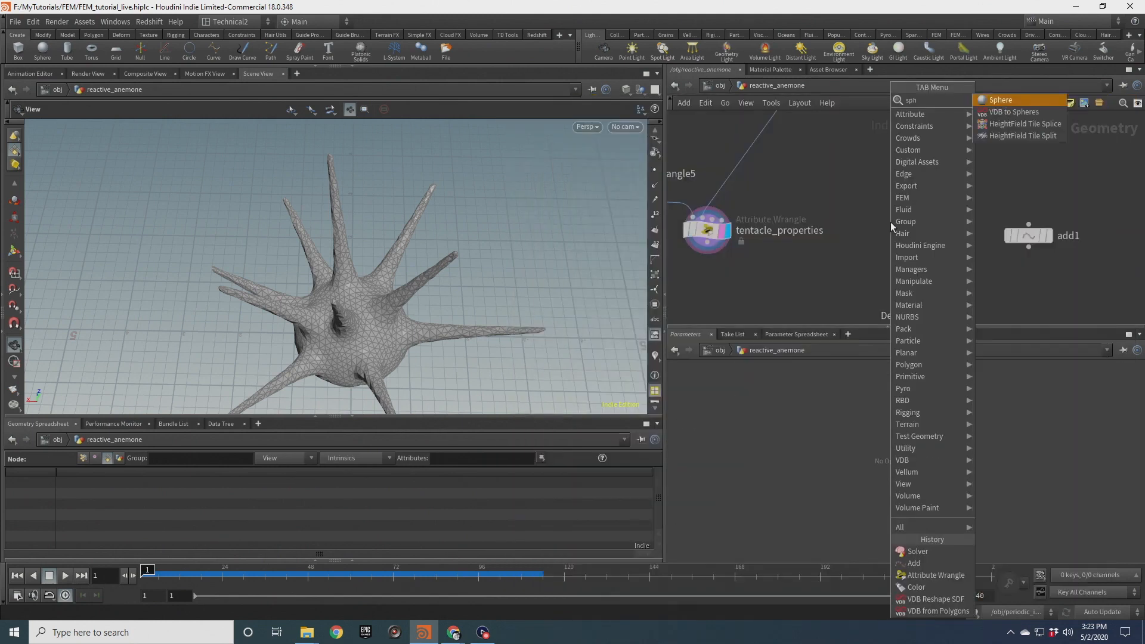
key("Escape")
left_click(890, 222)
left_click_drag(761, 462, 733, 466)
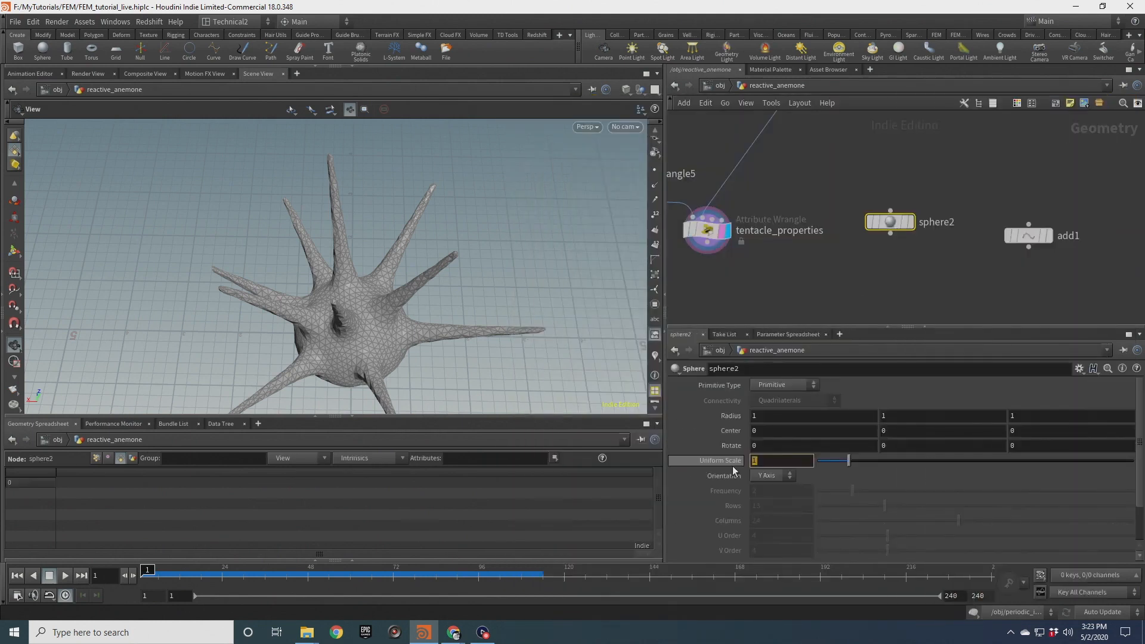
type(".2")
key("Return")
Add a Copy to Points node copying the sphere onto add1's point and display it
key("Tab")
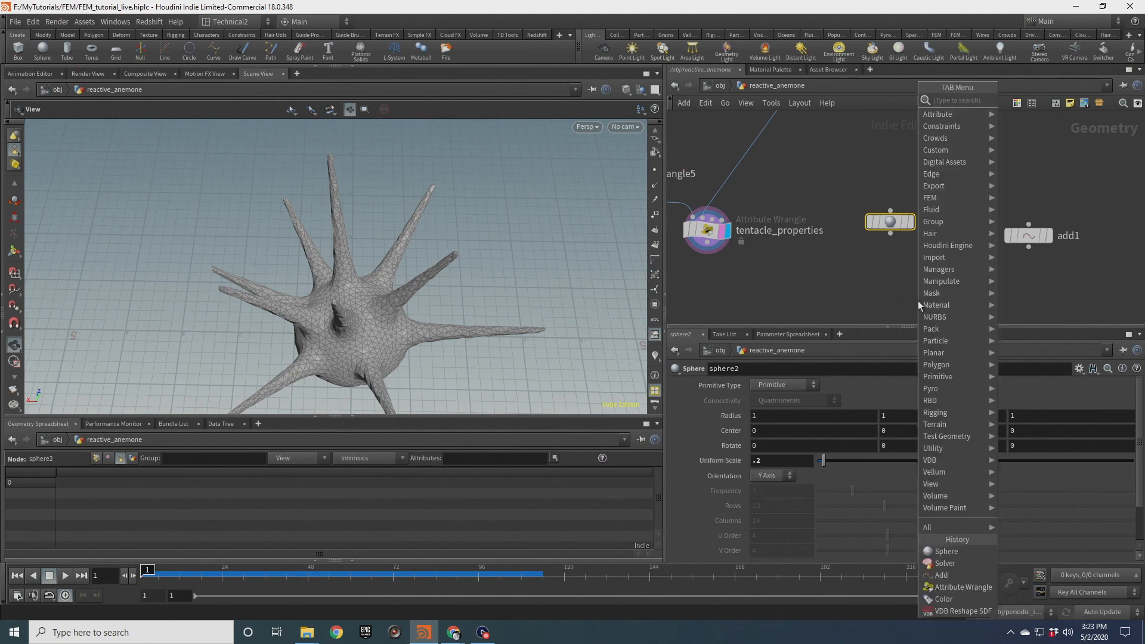
type("copy to p")
key("Return")
left_click(918, 300)
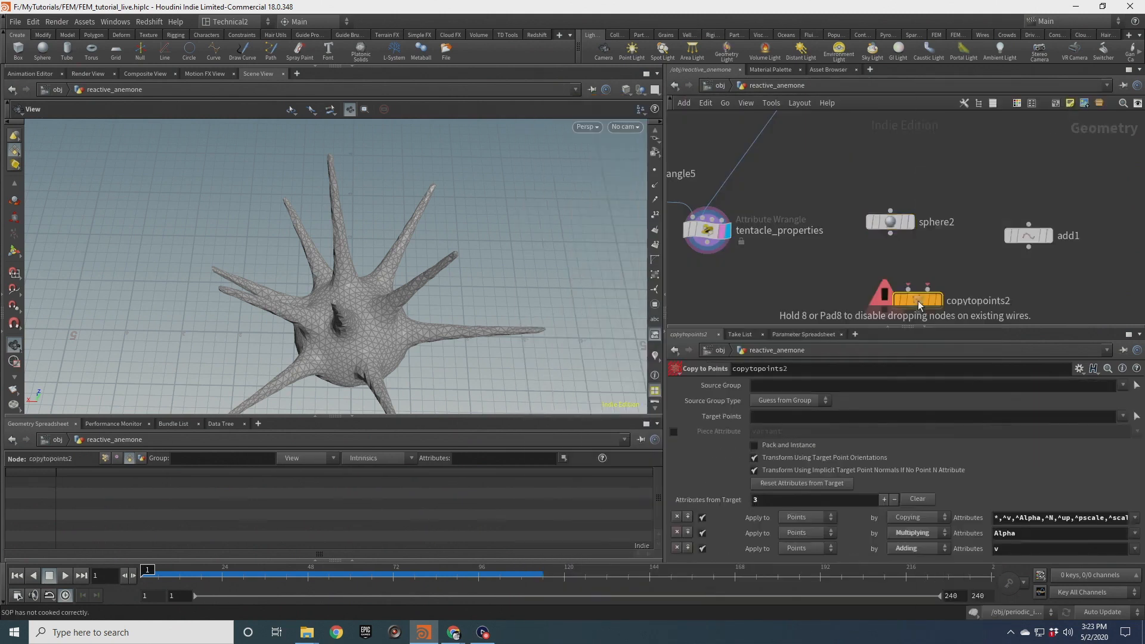
left_click_drag(901, 237, 1029, 245)
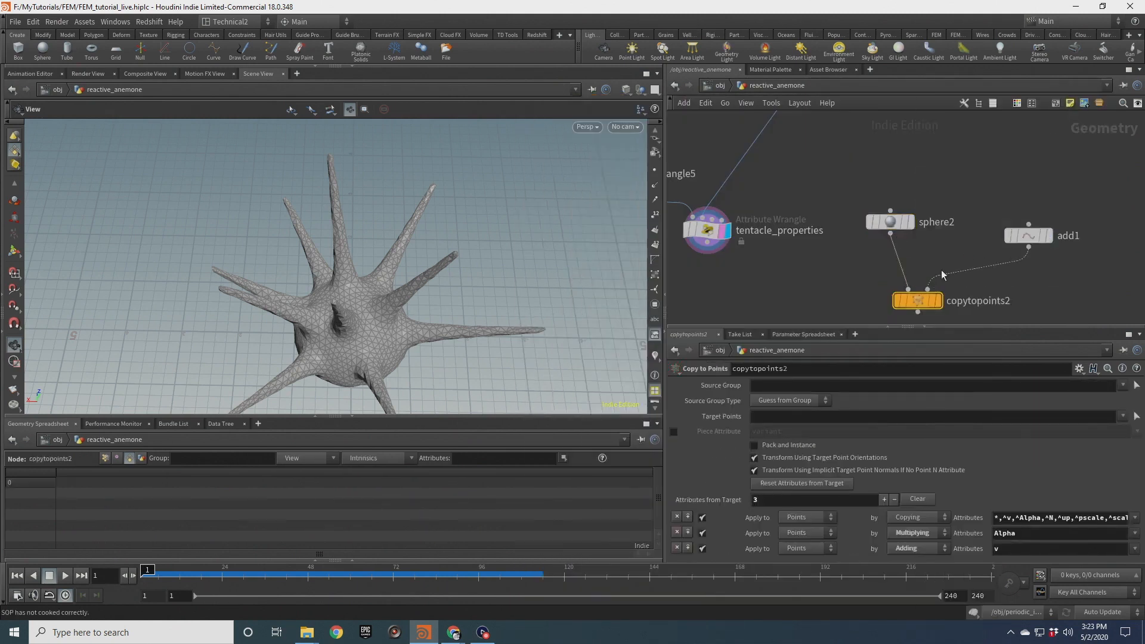
left_click(943, 303)
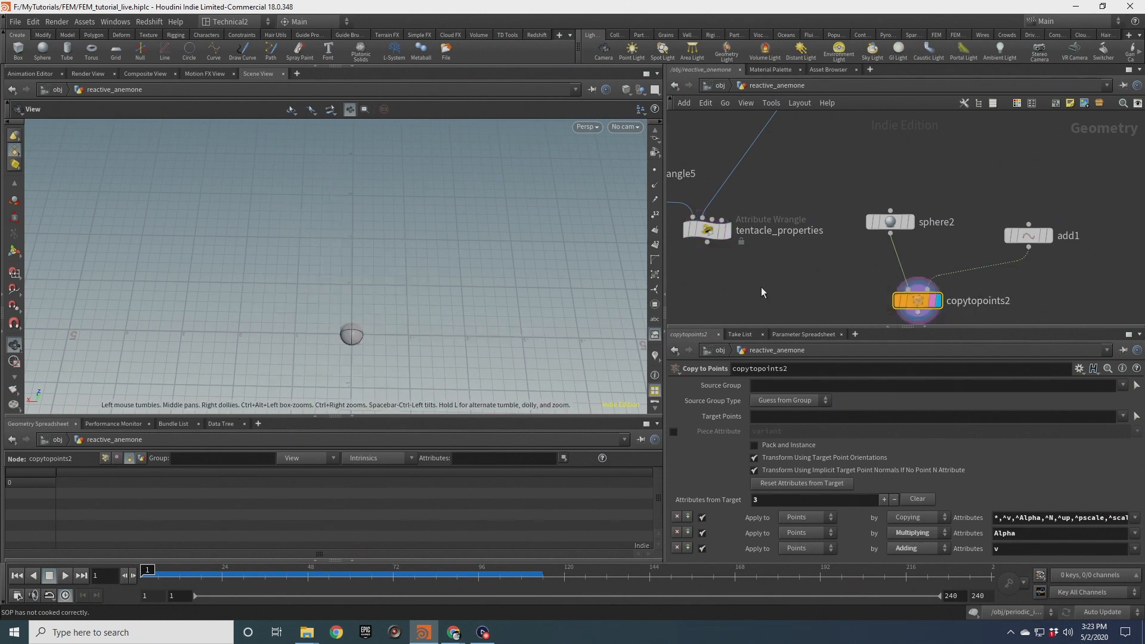
Template tentacle_properties so the anemone shows alongside the copied sphere
left_click(734, 256)
left_click_drag(359, 340, 385, 253)
left_click(727, 232)
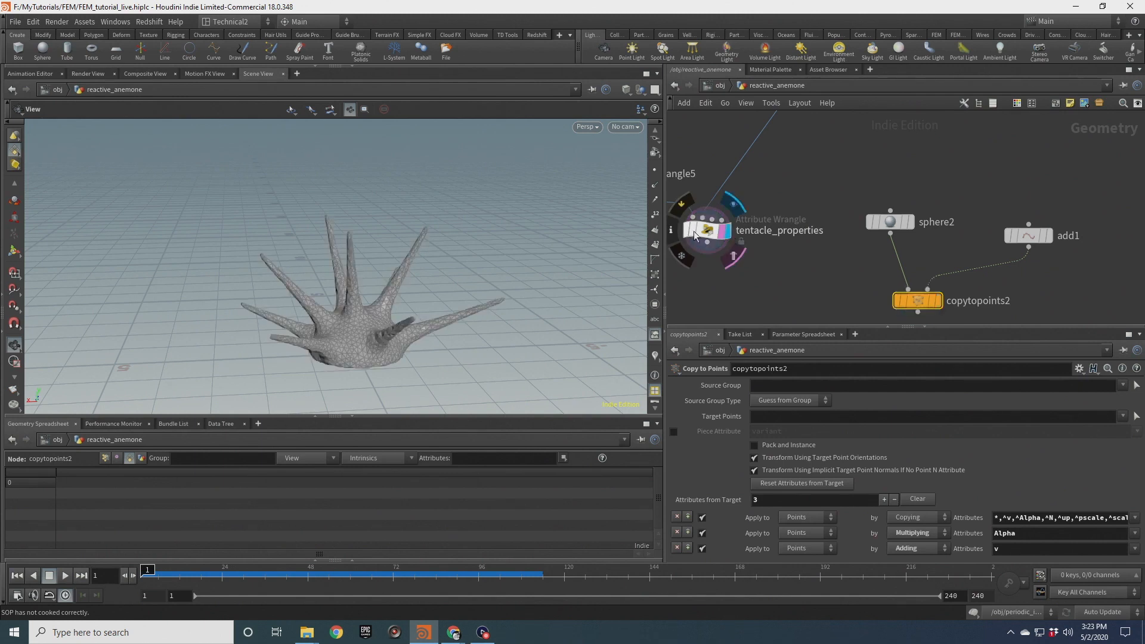
left_click(932, 301)
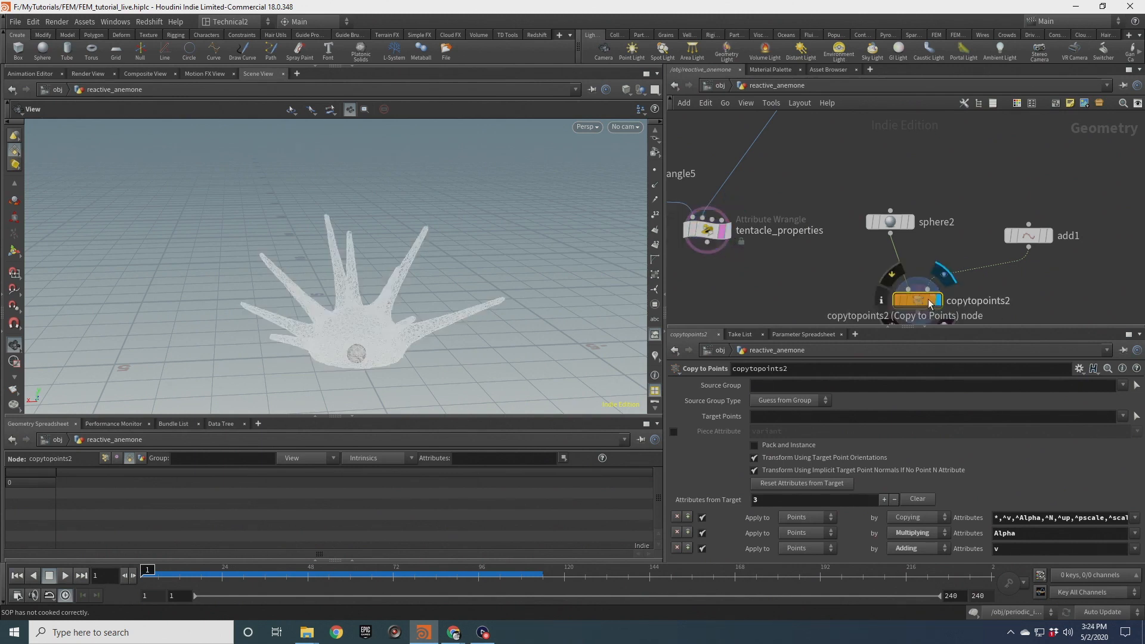
left_click(729, 232)
mouse_move(401, 349)
left_mouse_down()
mouse_move(398, 329)
mouse_move(394, 358)
left_mouse_up()
Move add1's point with the handle to about (-1.08, 1.72, -1.07) beside the tentacles
left_click(1028, 235)
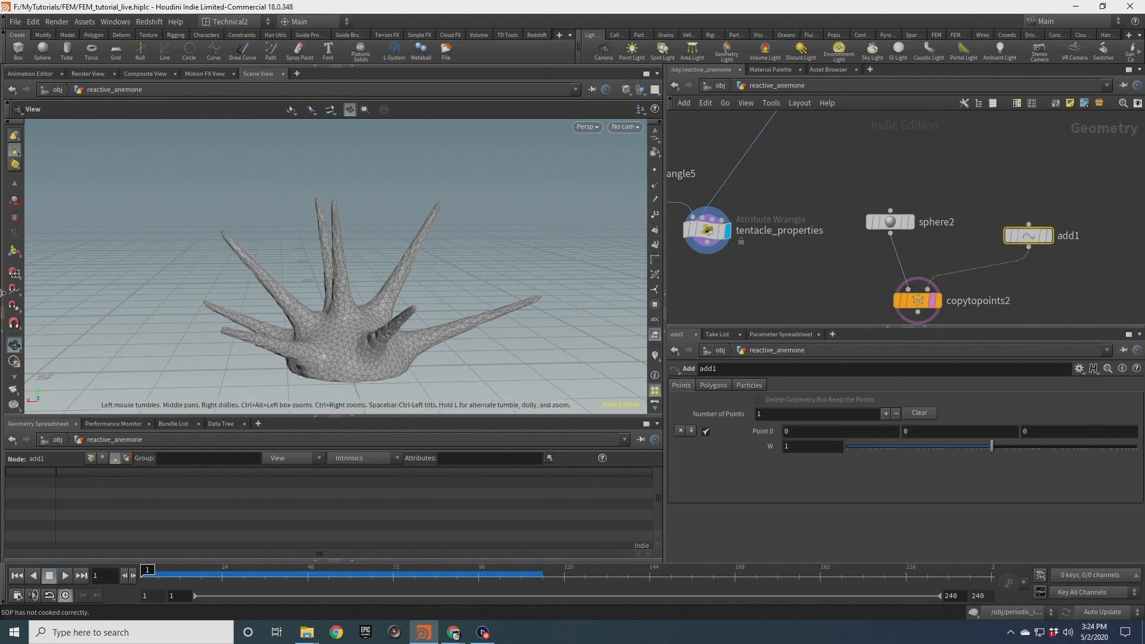
left_click(14, 251)
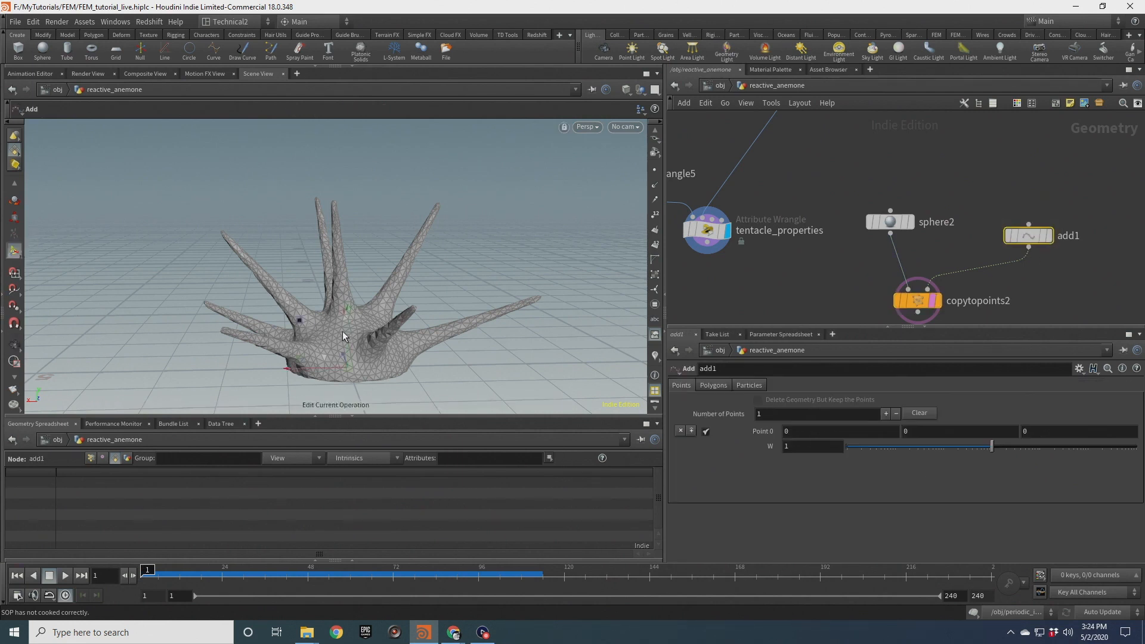
left_click_drag(345, 321, 352, 200)
left_click_drag(293, 251, 379, 248)
key("Escape")
left_click_drag(382, 249, 425, 228)
key("Return")
left_click_drag(370, 135, 431, 155)
right_click_drag(431, 156, 432, 215, "alt")
left_click_drag(431, 215, 410, 203, "alt")
key("Escape")
key("Return")
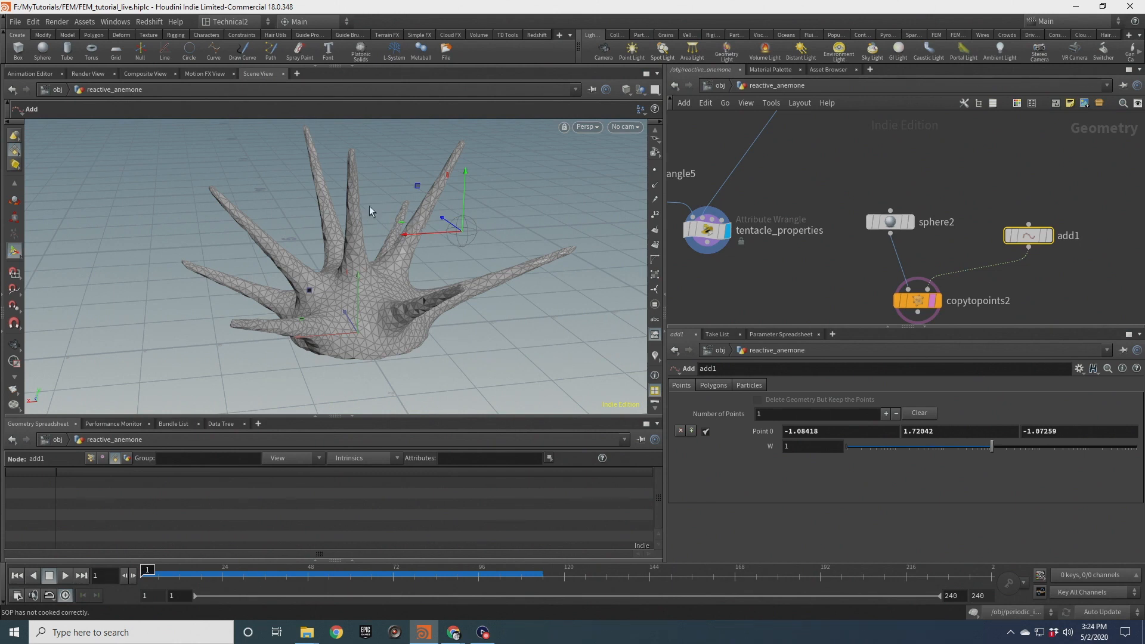
left_click_drag(456, 227, 471, 272, "alt")
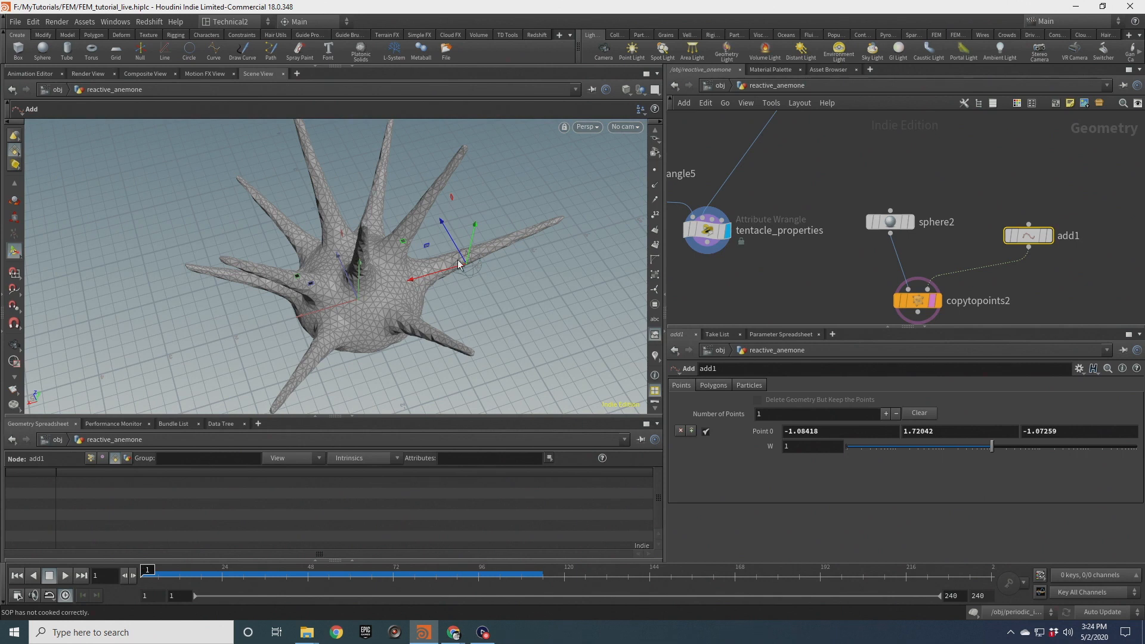
Add an Attribute Wrangle below tentacle_properties, wiring tentacle_properties into its first input and add1 into its second
middle_click_drag(795, 274, 831, 220)
mouse_move(957, 247)
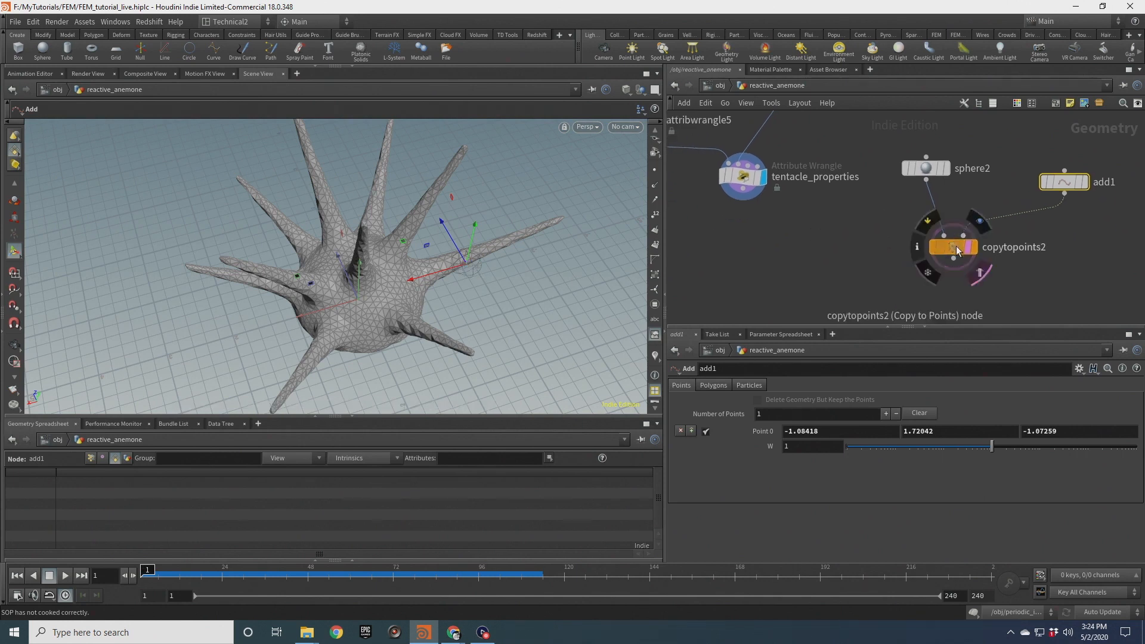
left_click_drag(956, 249, 972, 297)
key("Tab")
type("att")
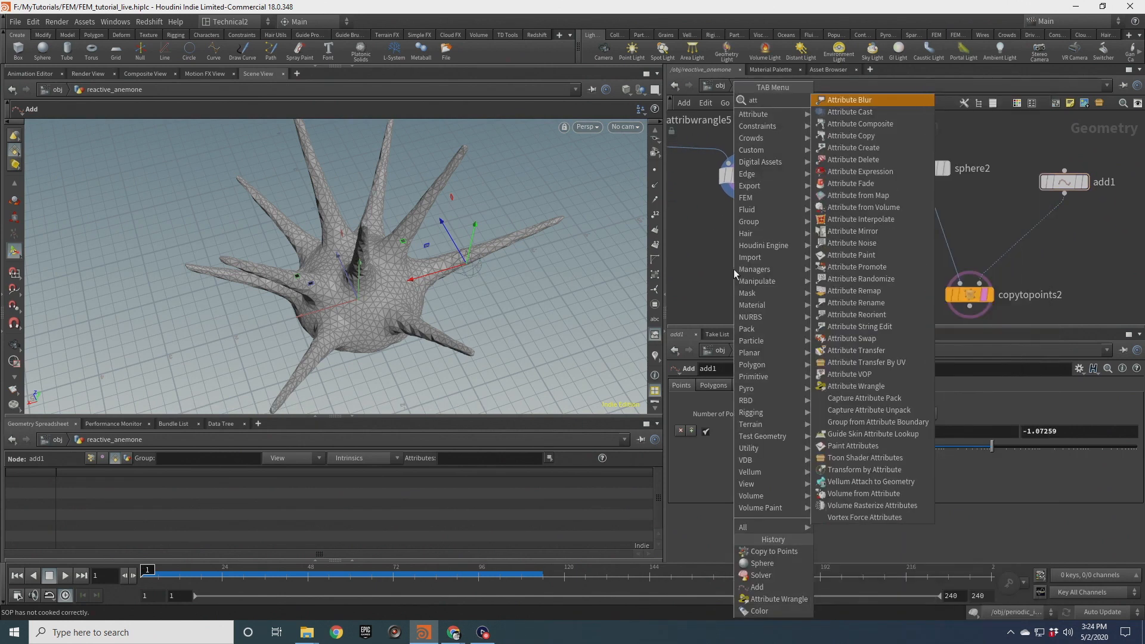
type("ribw")
key("Return")
left_click(733, 269)
left_click_drag(733, 270, 861, 265)
left_click_drag(743, 200, 850, 247)
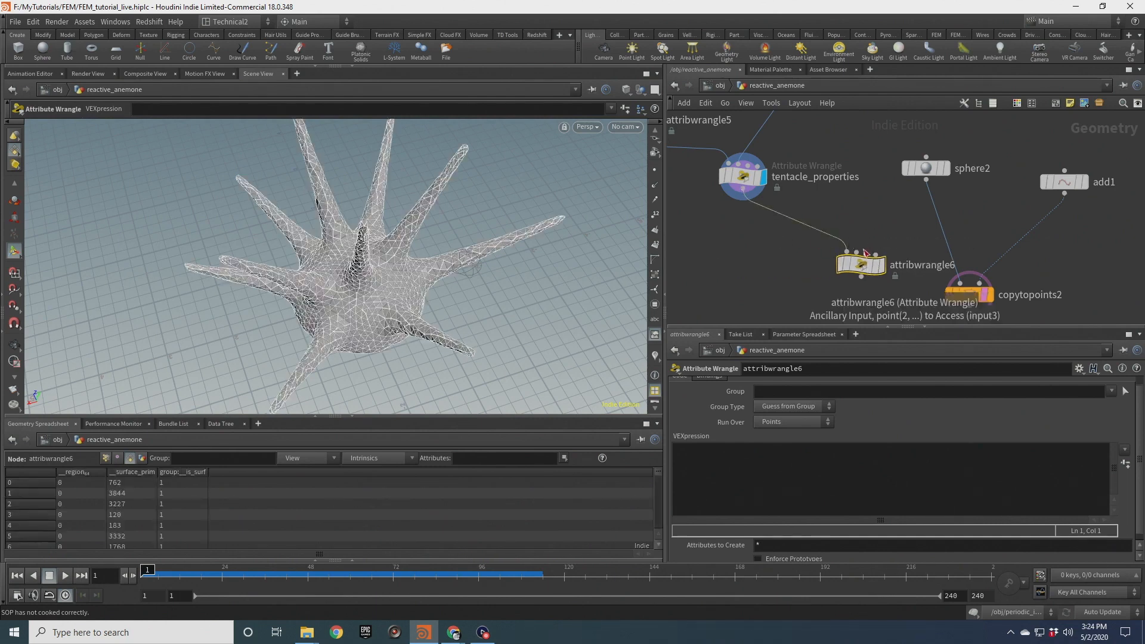
left_click_drag(857, 251, 1065, 190)
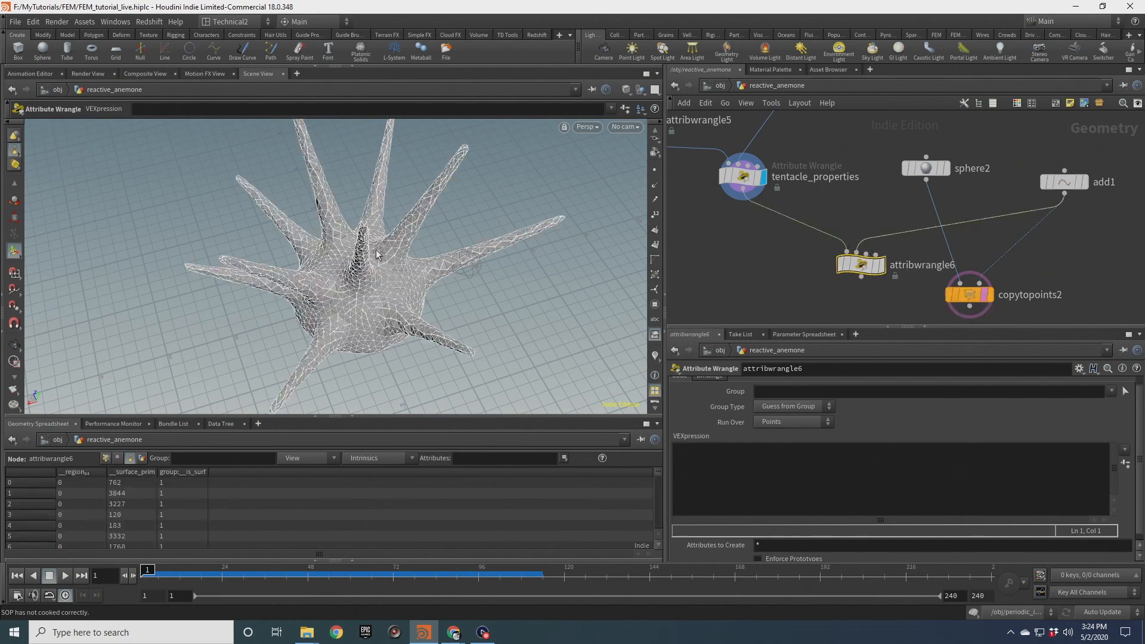
Display the wrangle and write the line vector targetpos = point(1,"P",0); in its VEXpression
left_click(883, 264)
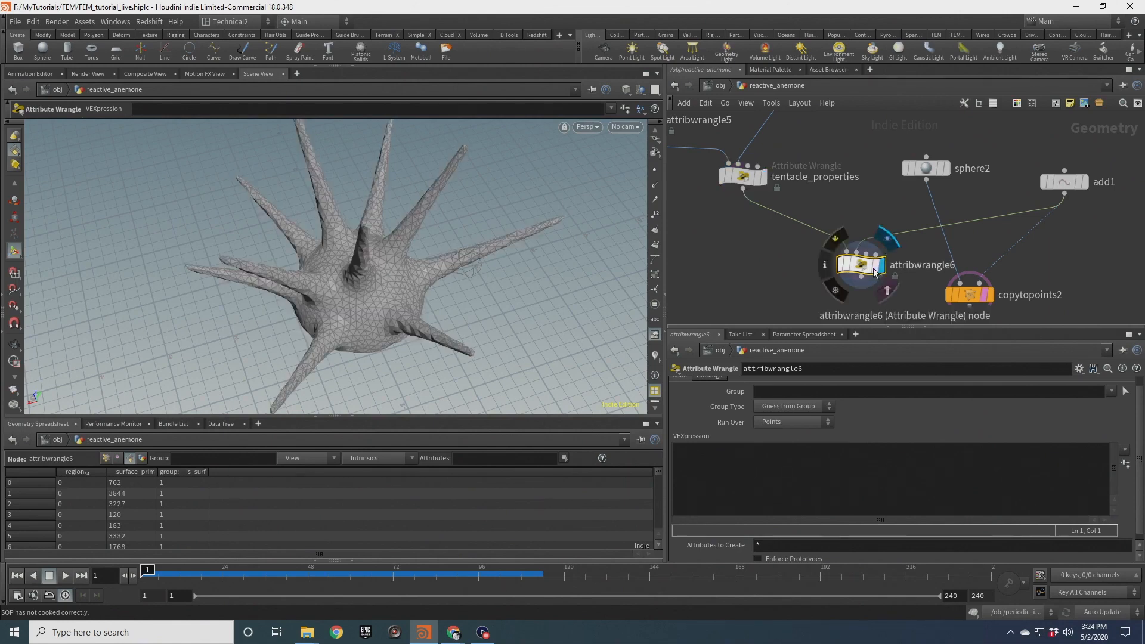
left_click(723, 461)
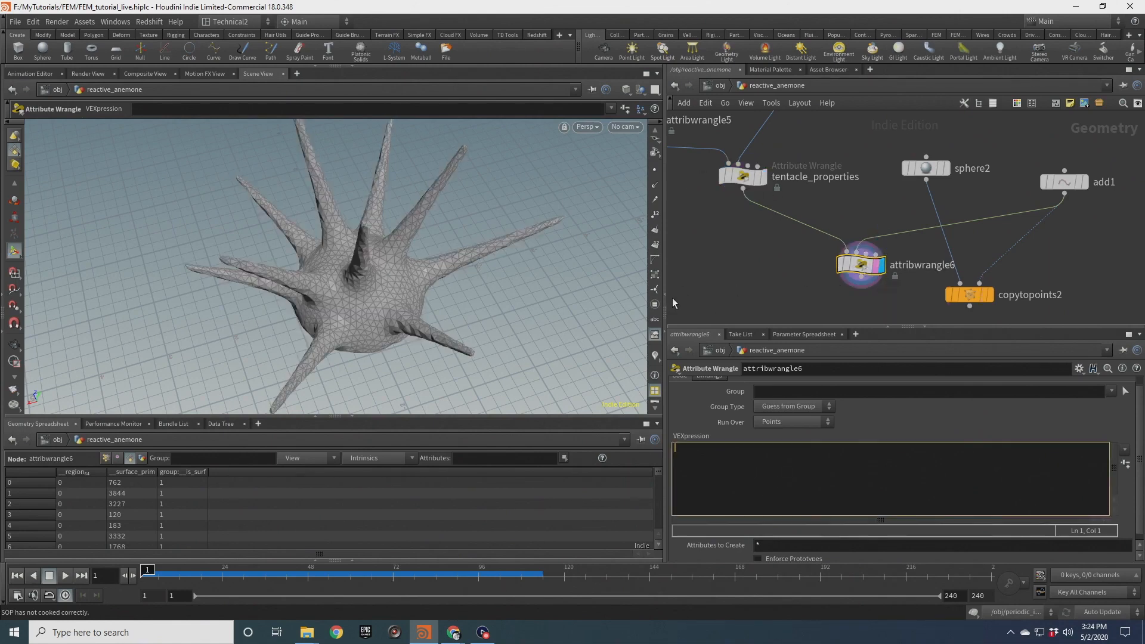
type("vector")
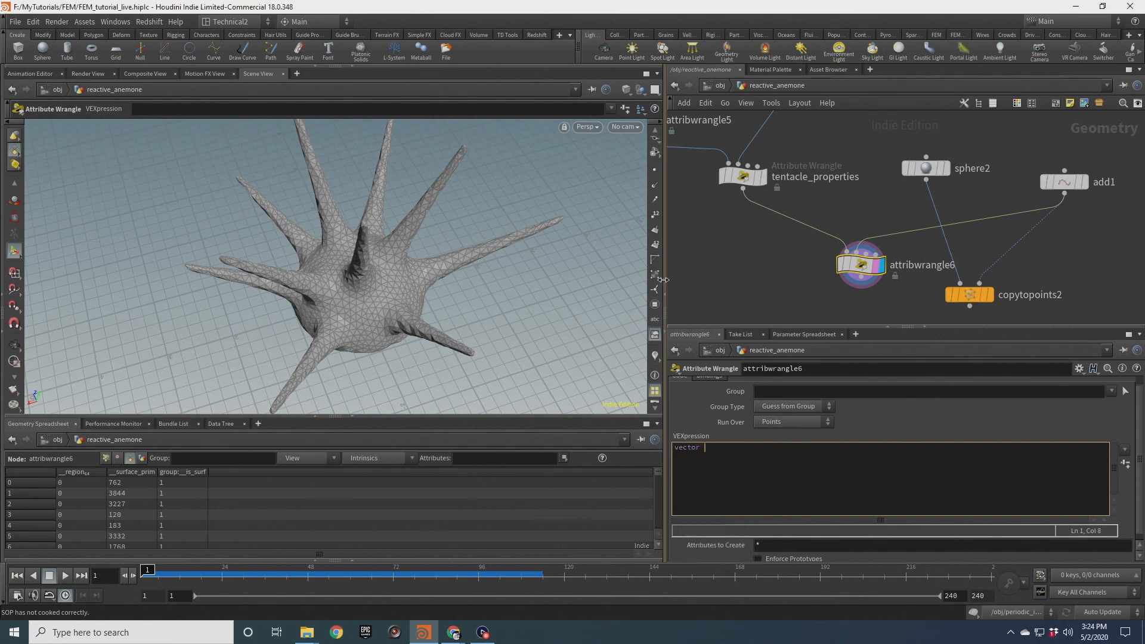
key("BackSpace")
key("BackSpace")
type("r pos")
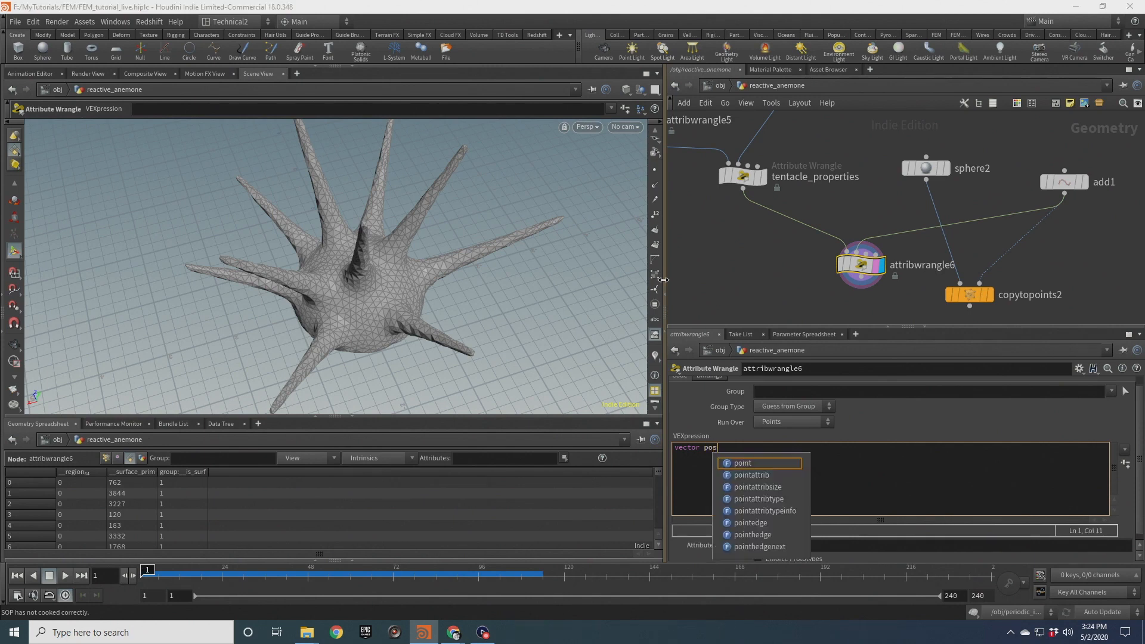
type(" = point(1,\"P\",")
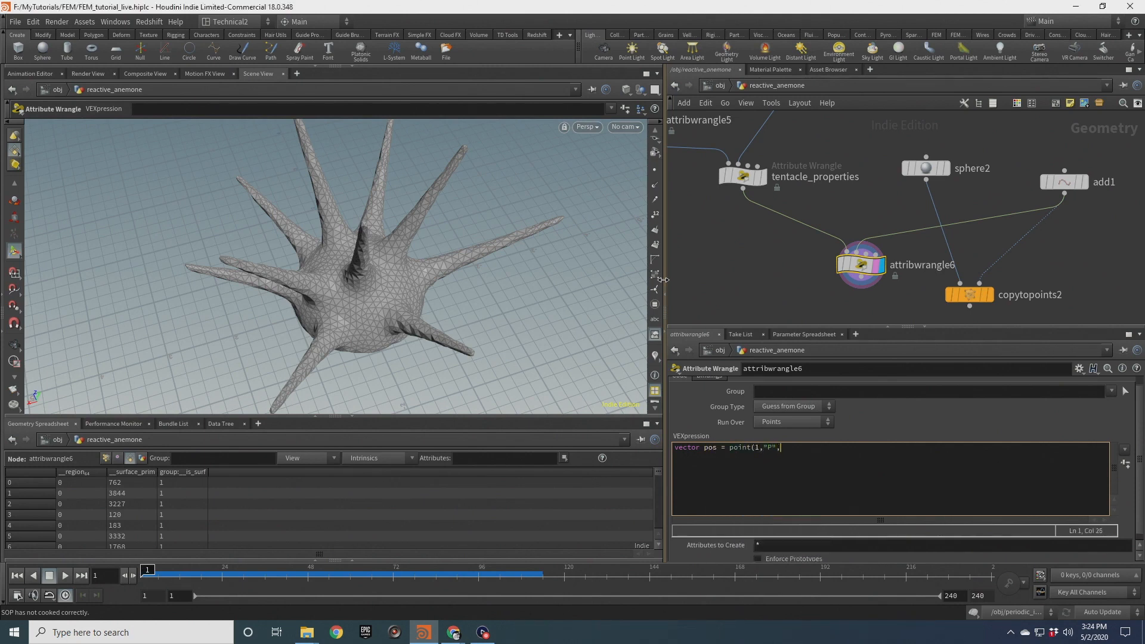
type(";")
key("Return")
type("target")
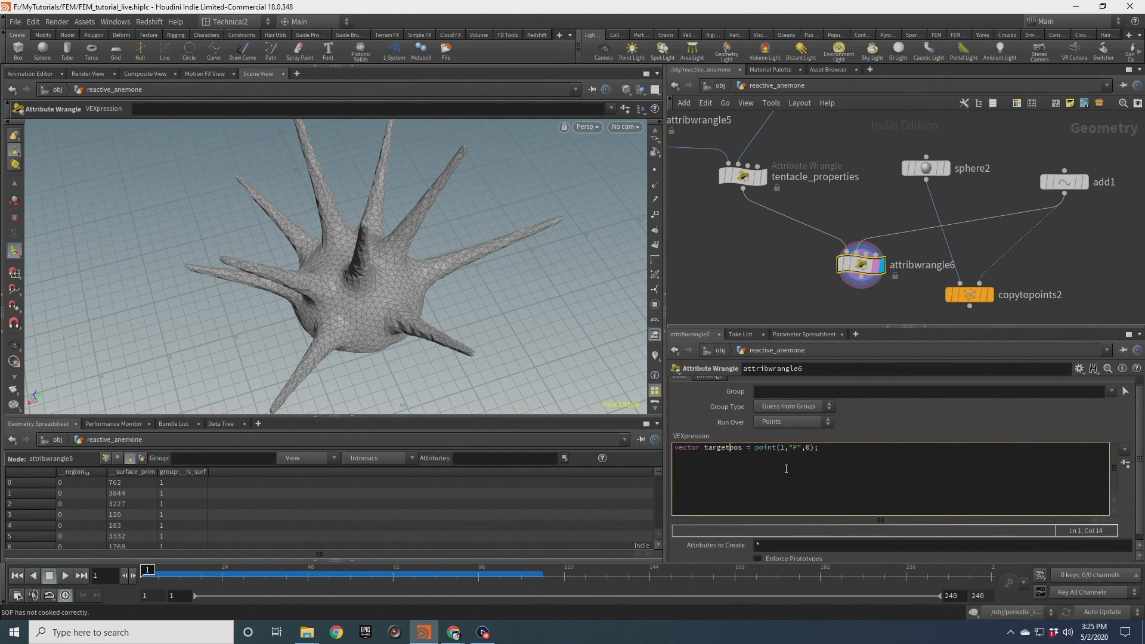
Add the line vector twd = normalize(targetpos - @P); below it in the wrangle code
key("Return")
key("Return")
type("vect")
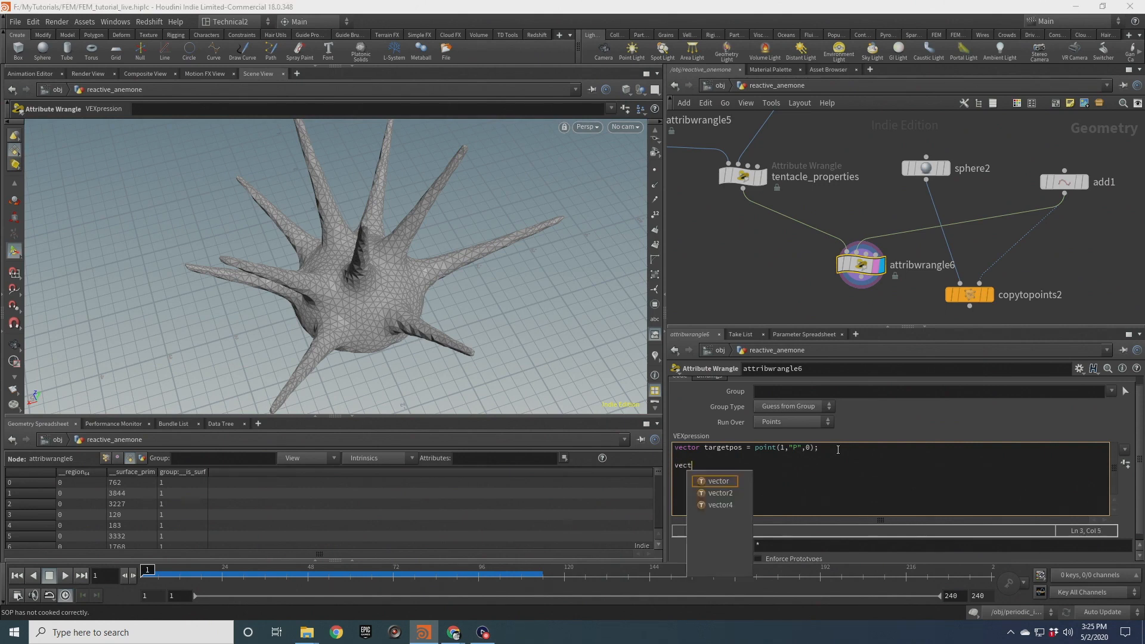
type("or wtd =")
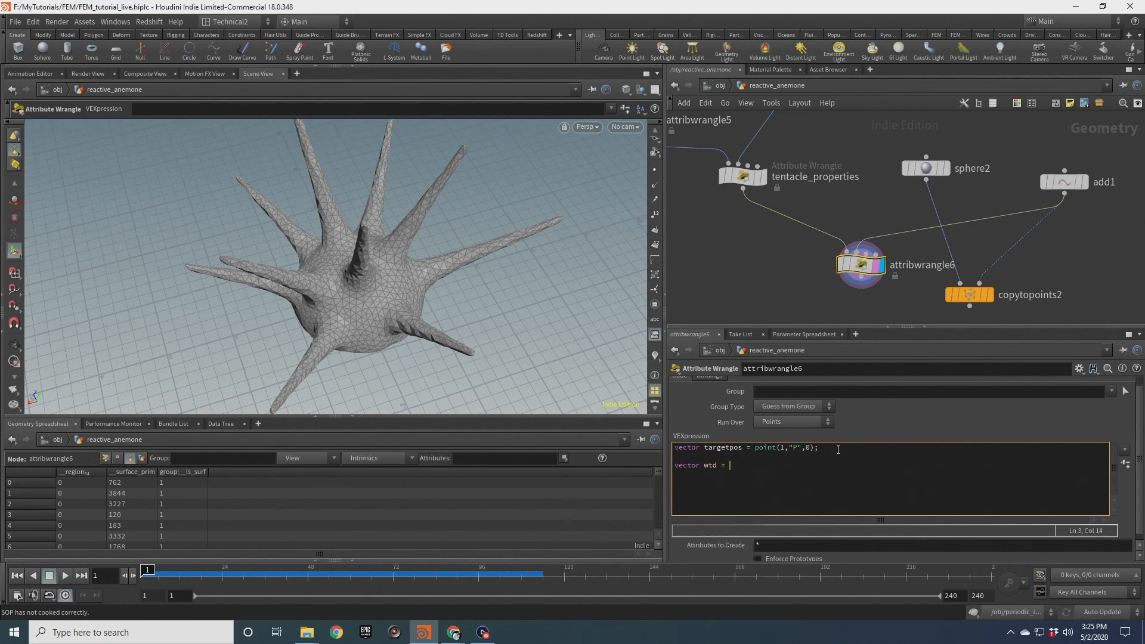
key("BackSpace")
key("BackSpace")
key("BackSpace")
key("BackSpace")
type("twd = normalize(twd")
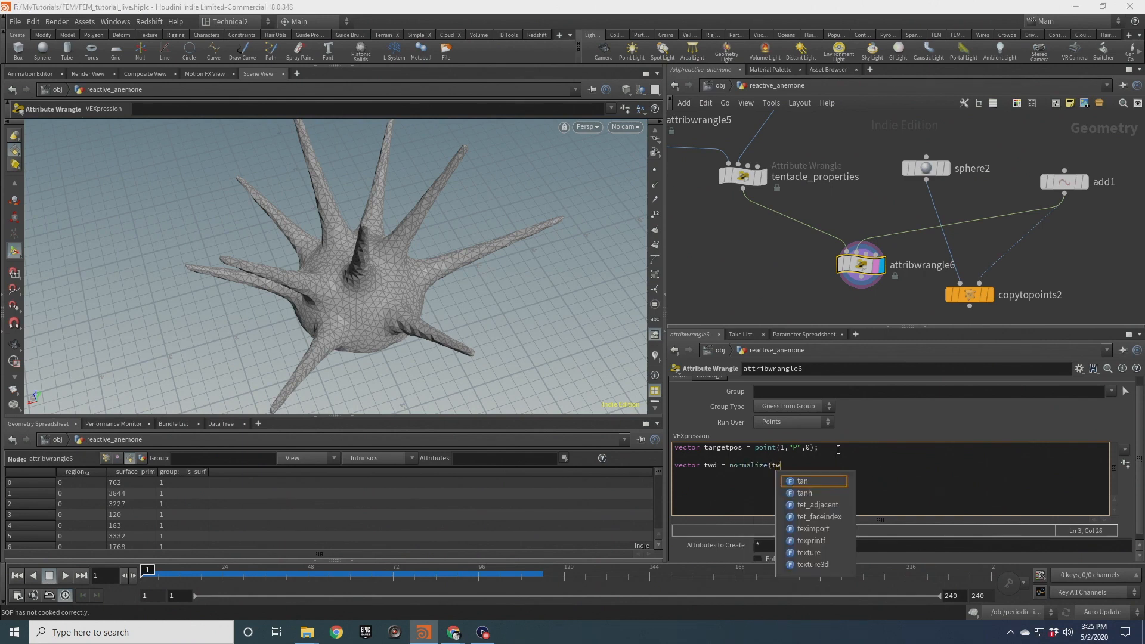
key("BackSpace")
key("BackSpace")
type("arget")
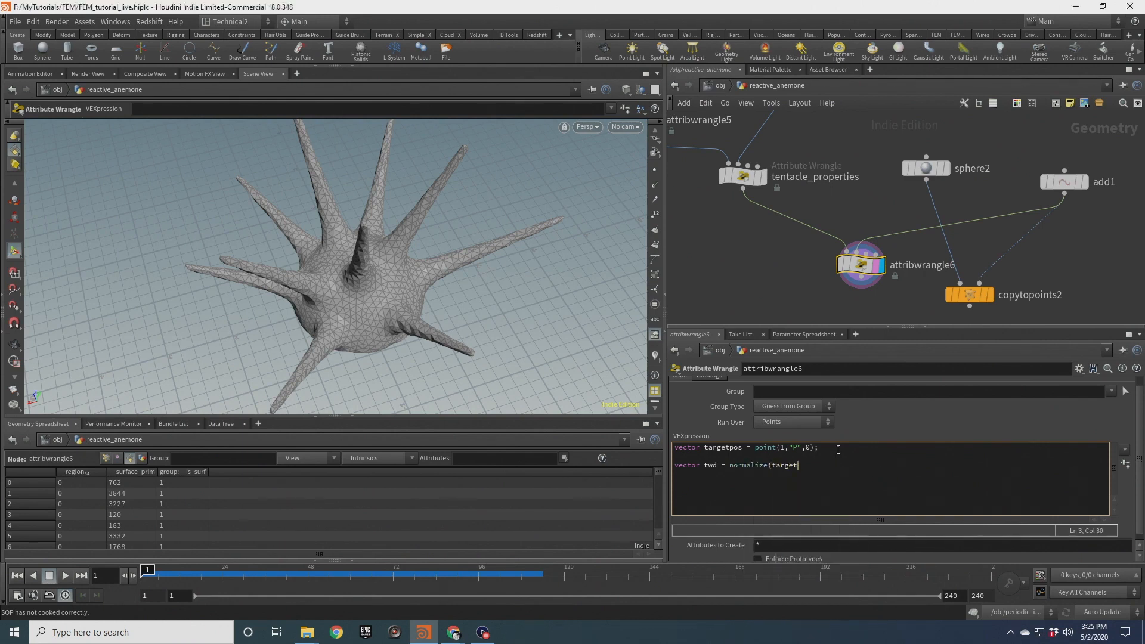
type("pos - @P);")
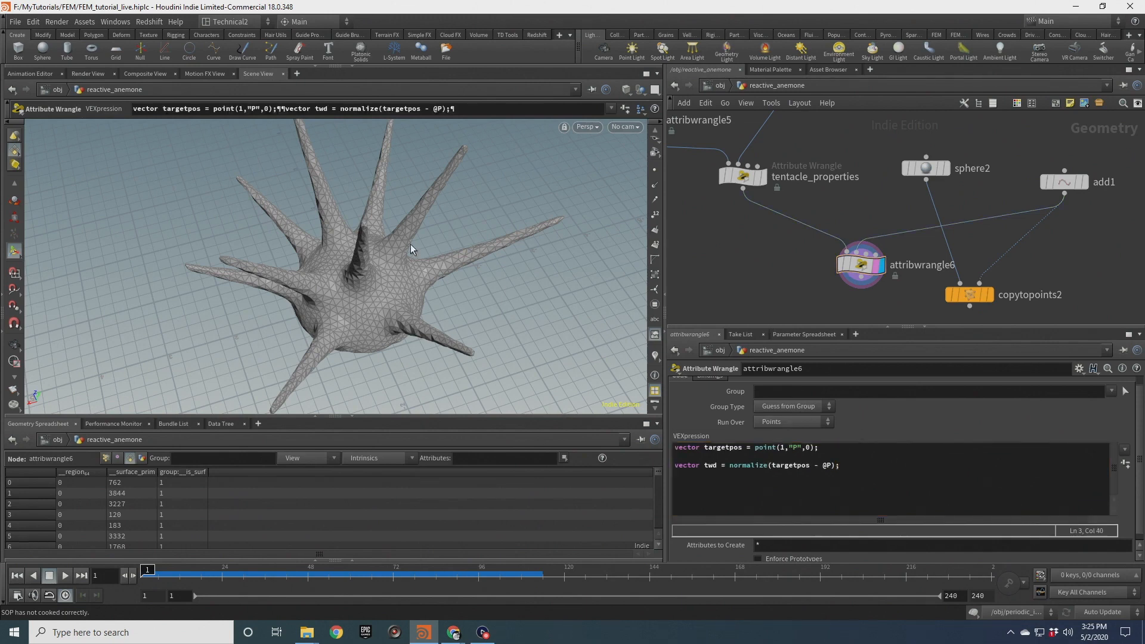
Add the line f@dotprod = dot(v@radial,twd); to the wrangle code
key("Escape")
left_click_drag(501, 249, 481, 210)
key("Return")
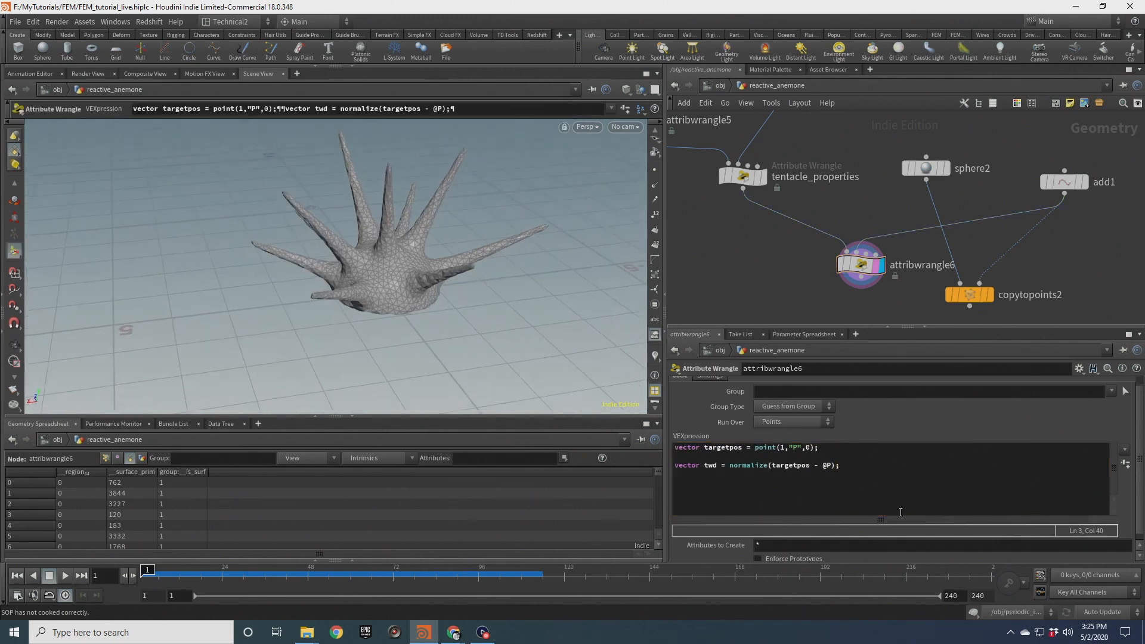
left_click(829, 476)
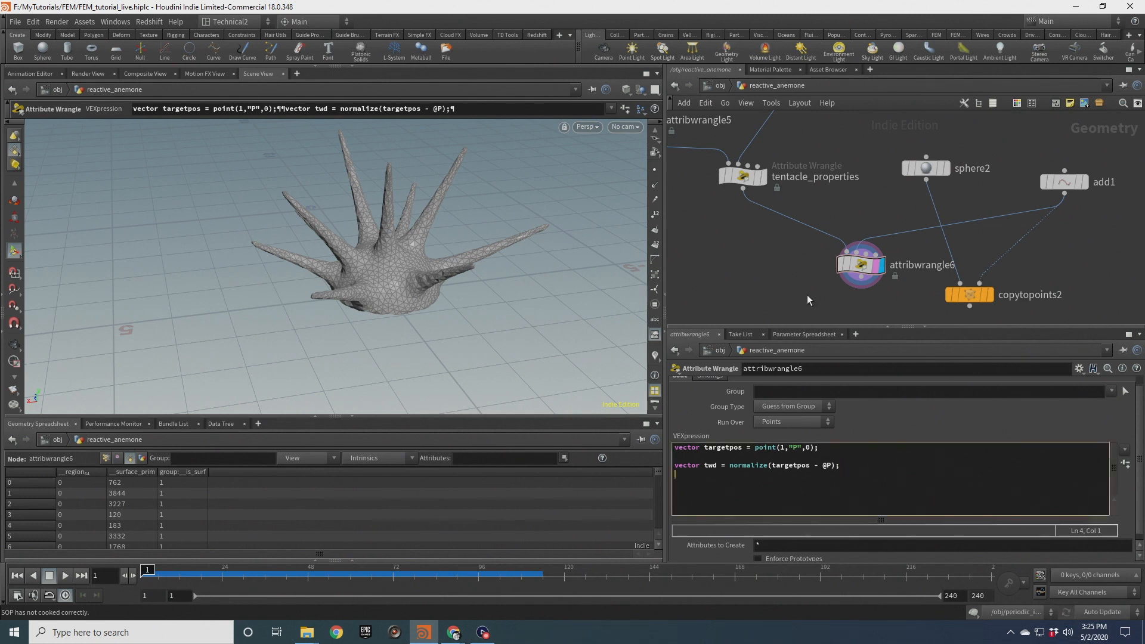
type("f@dotprod = dot(")
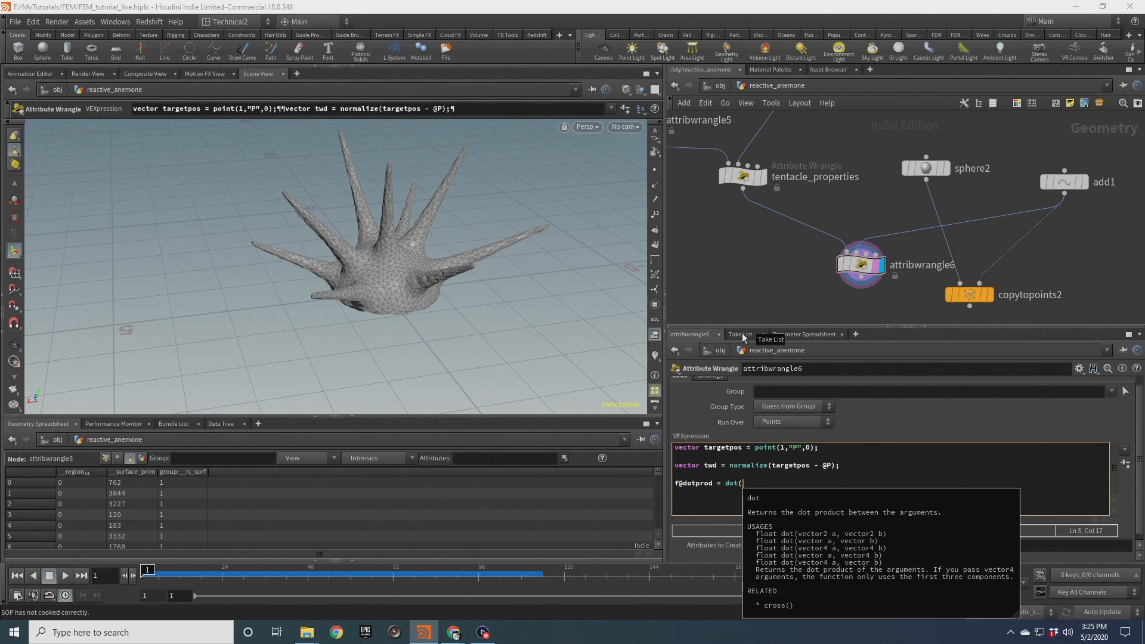
type("v@")
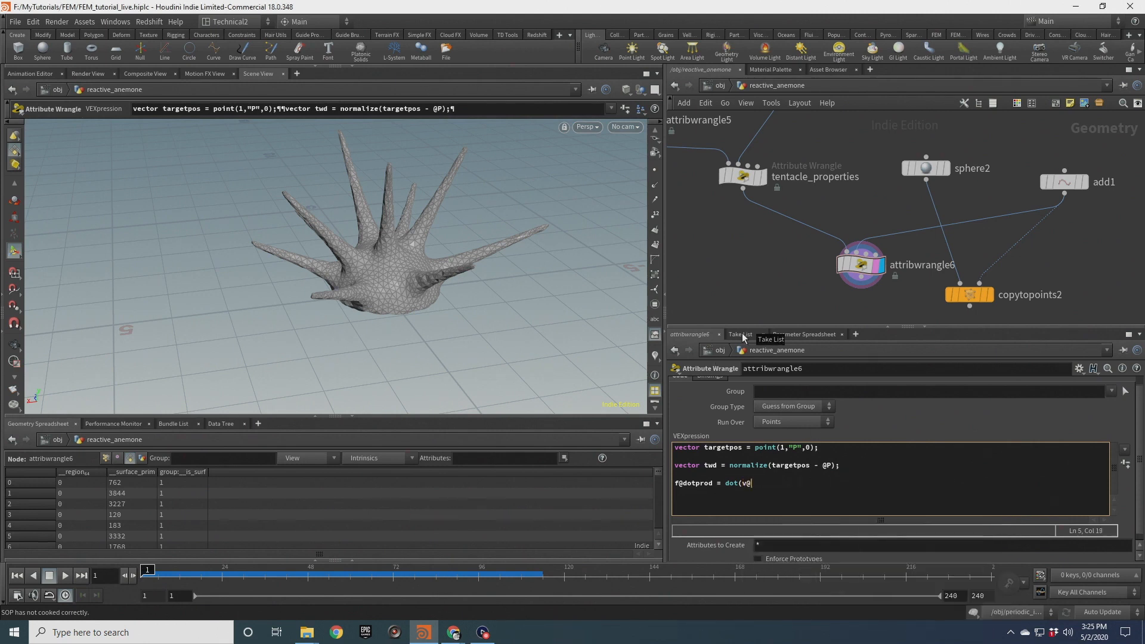
type("raiial,twd);")
Open the wrangle node's info window to check its point attributes, then close it
mouse_move(859, 265)
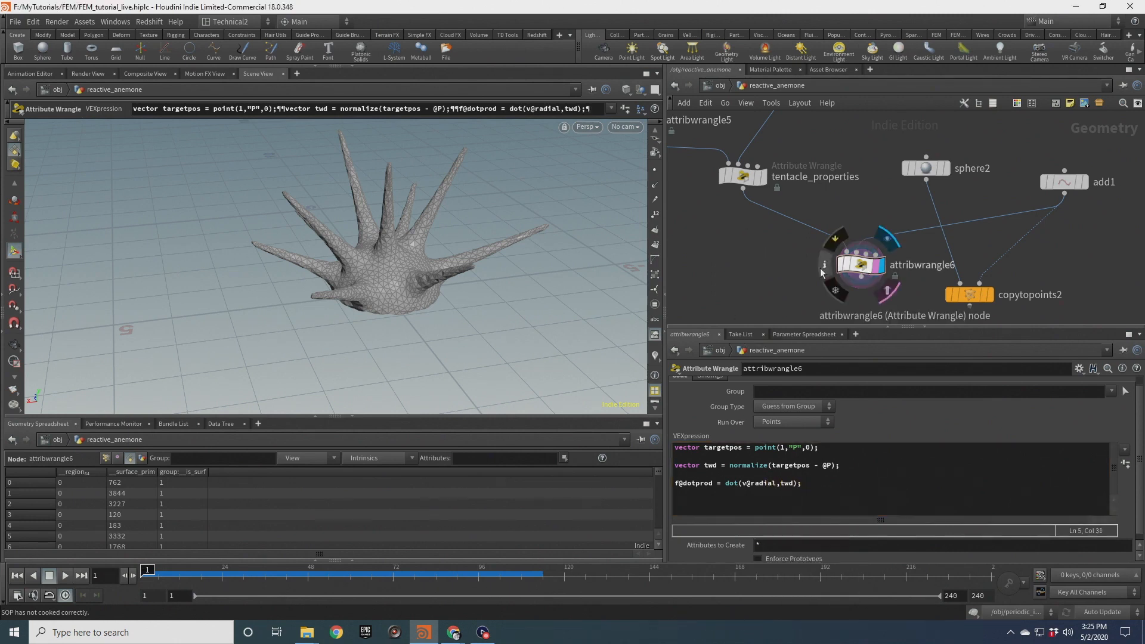
left_click(824, 264)
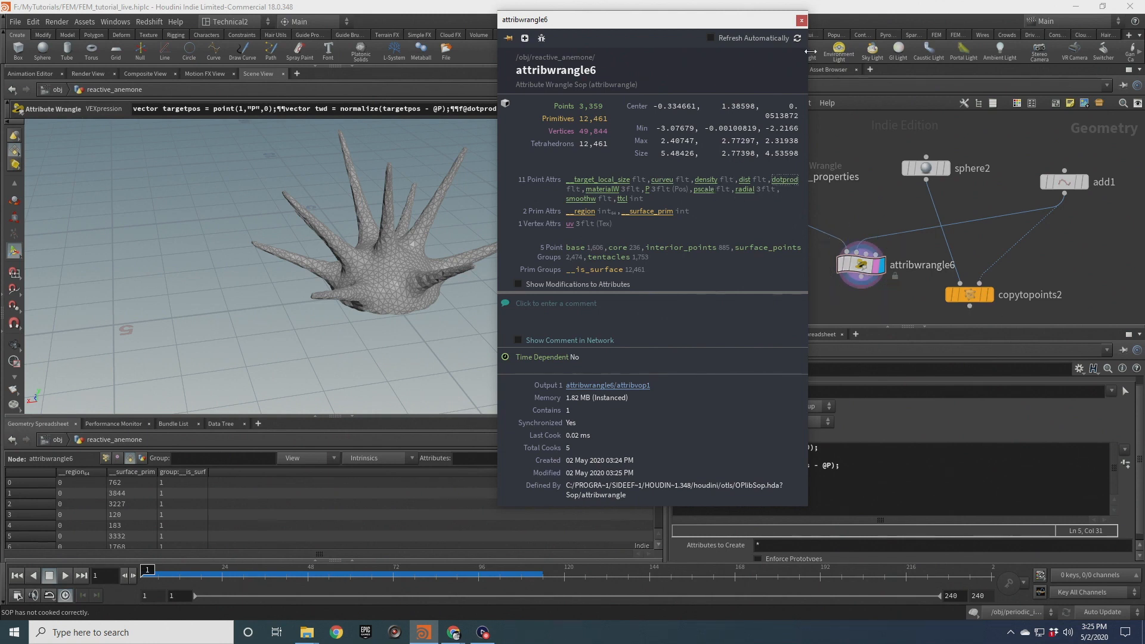
left_click(802, 20)
left_click_drag(807, 240, 866, 277)
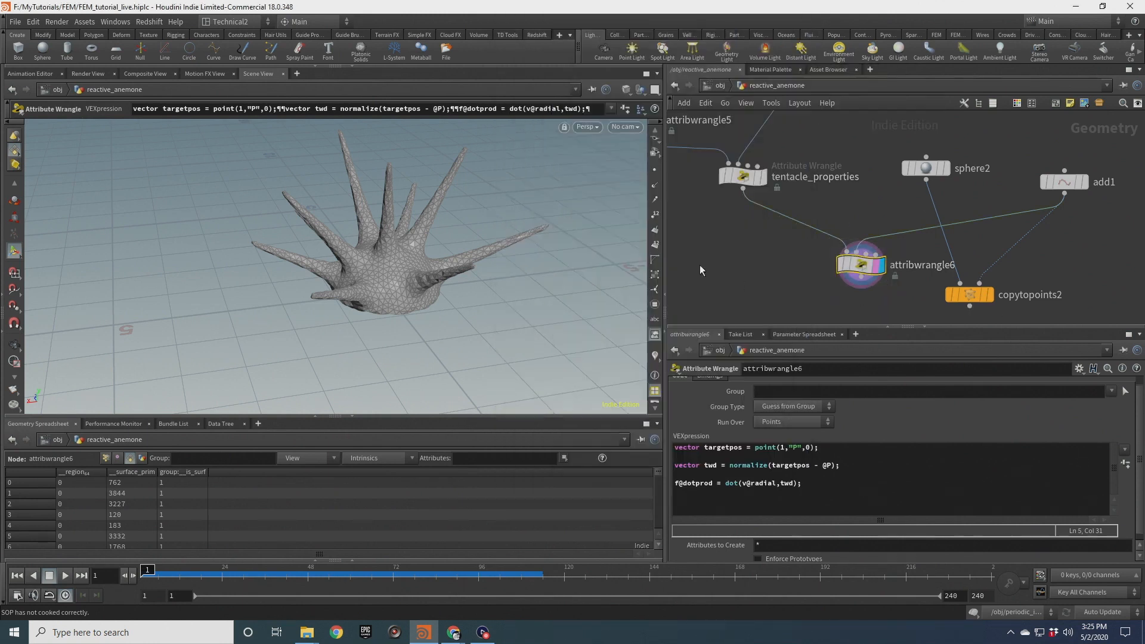
Turn on the viewport visualizer for the dotprod attribute
left_click(656, 356)
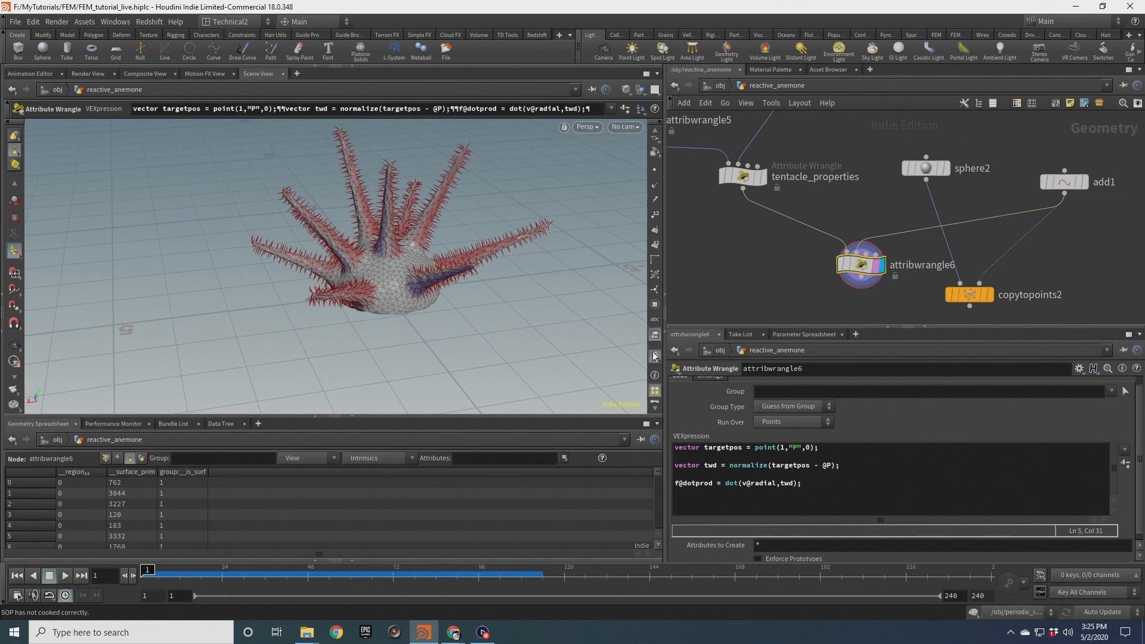
right_click(656, 357)
left_click(659, 307)
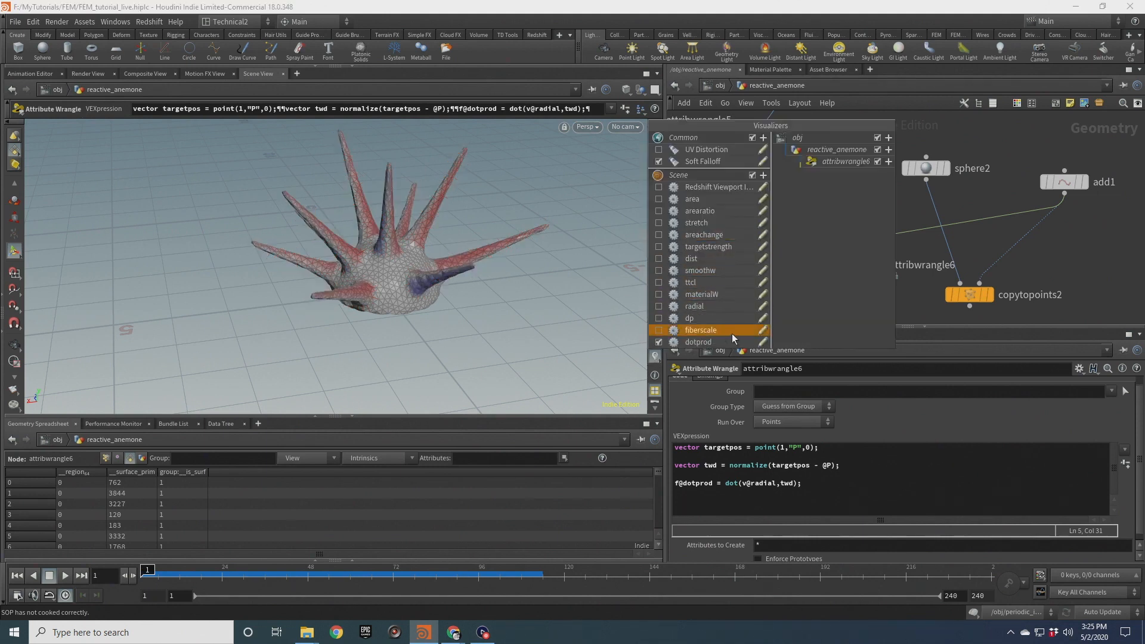
left_click(440, 236)
Template copytopoints2 so the sphere shows alongside the wrangle's dotprod colouring
left_click(985, 297)
scroll(434, 222, "up", 4)
left_click_drag(440, 217, 430, 242, "alt")
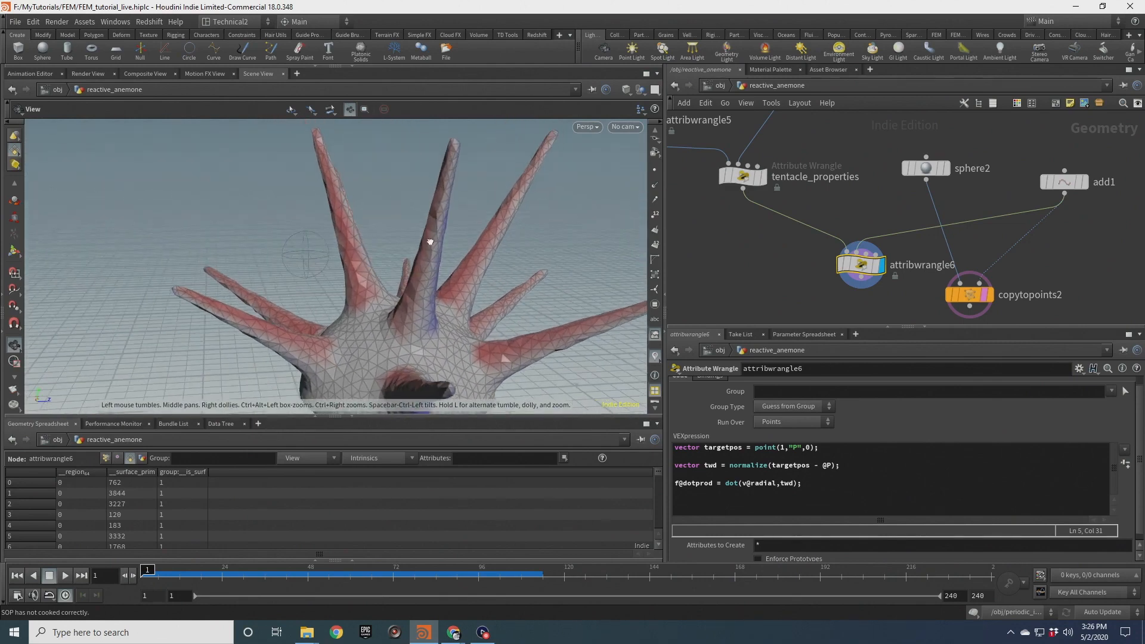
key("Return")
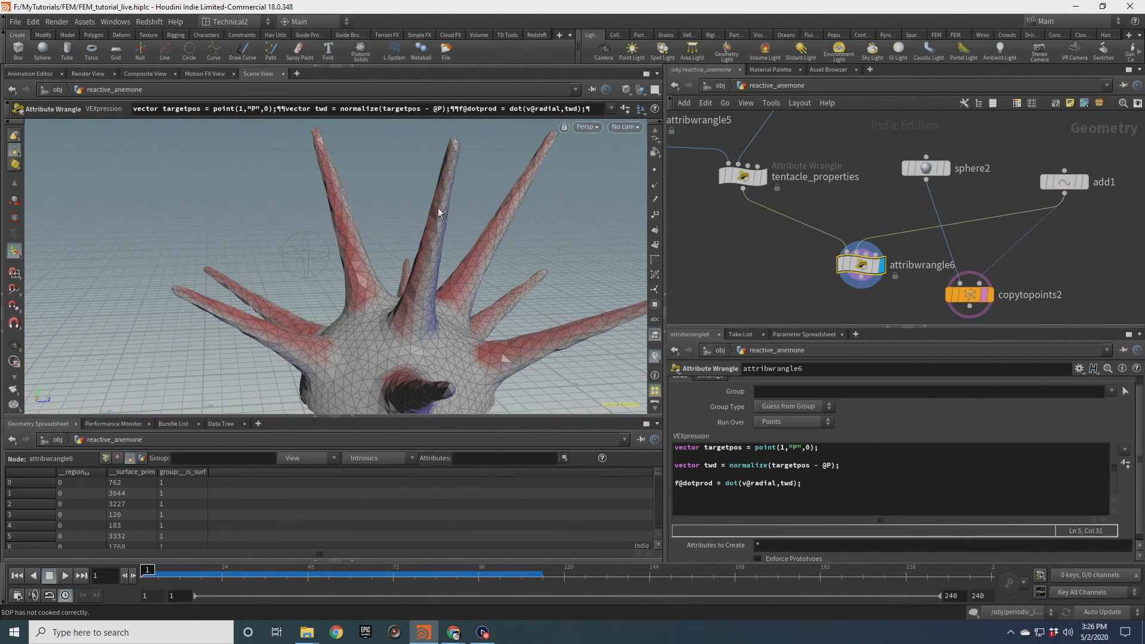
left_click_drag(441, 190, 452, 281, "alt")
left_click_drag(420, 181, 428, 205, "alt")
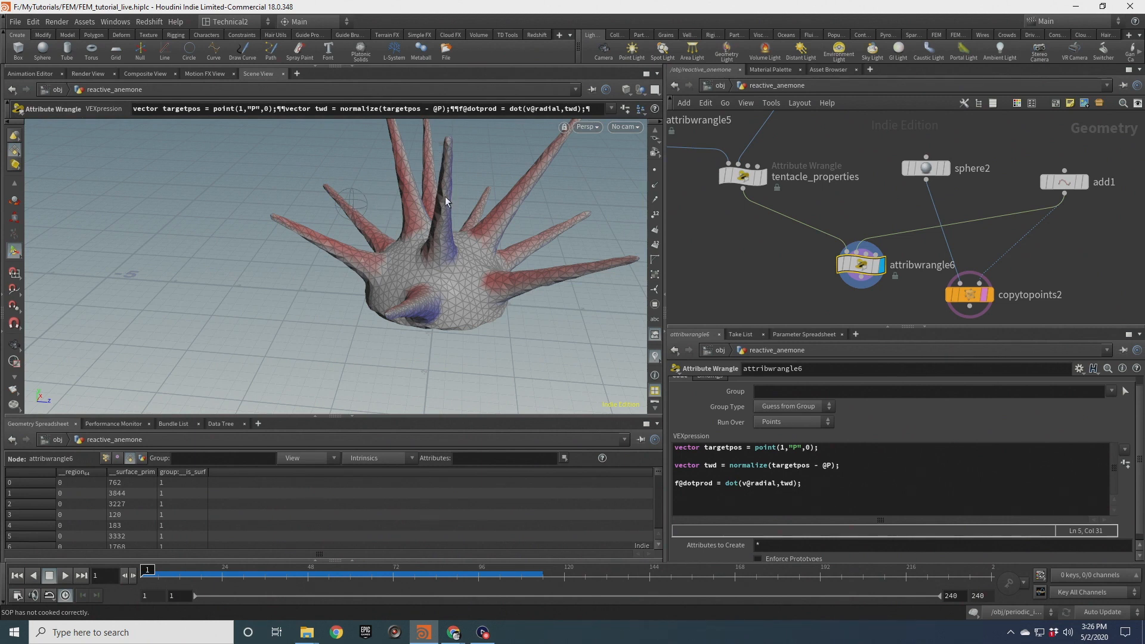
Orbit around the anemone to examine the dotprod colouring across the tentacles
right_click_drag(440, 179, 441, 206, "alt")
left_click_drag(441, 207, 443, 146, "alt")
left_click_drag(451, 197, 417, 217, "alt")
key("Escape")
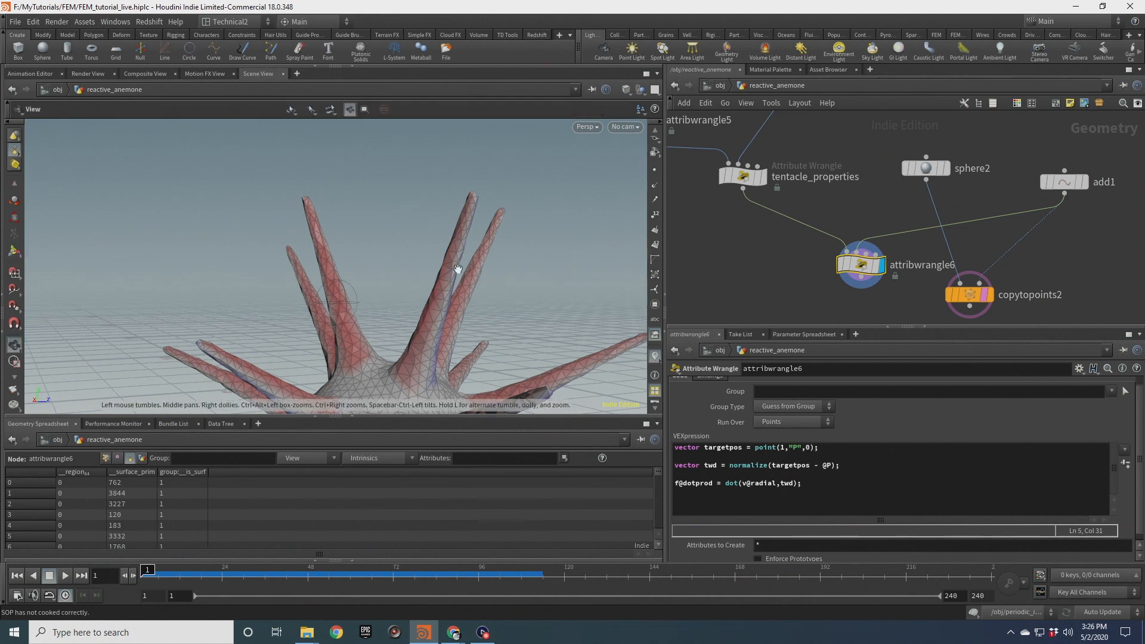
left_click_drag(460, 269, 465, 298, "alt")
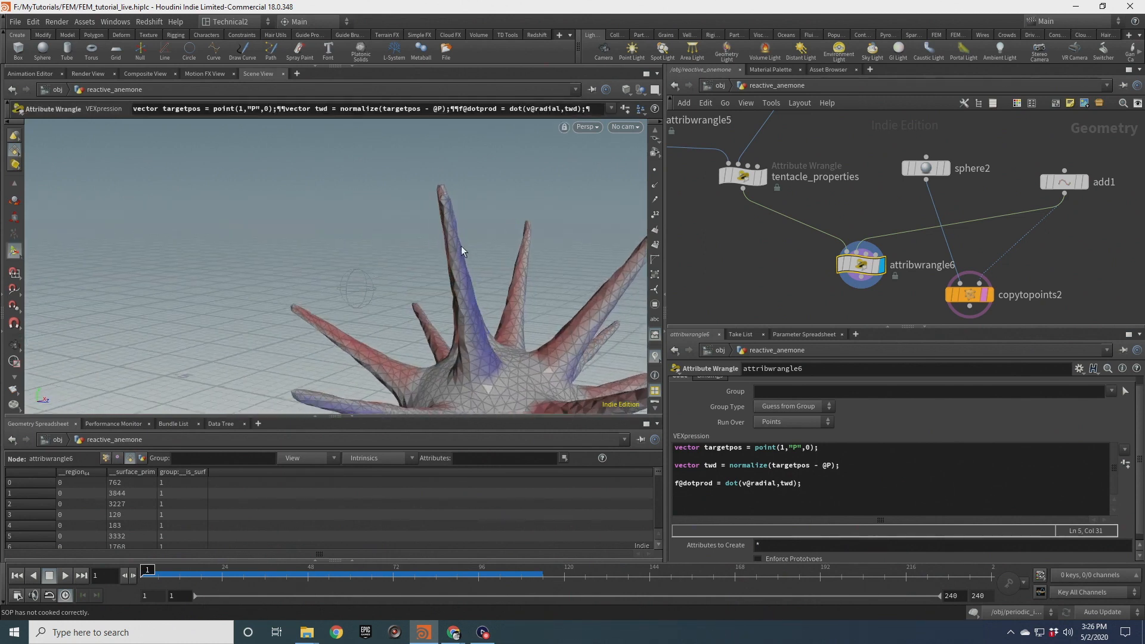
key("Escape")
left_click_drag(471, 273, 507, 320)
Add a Null after the add1 node and rename it TARGET
middle_click_drag(1072, 243, 1046, 209)
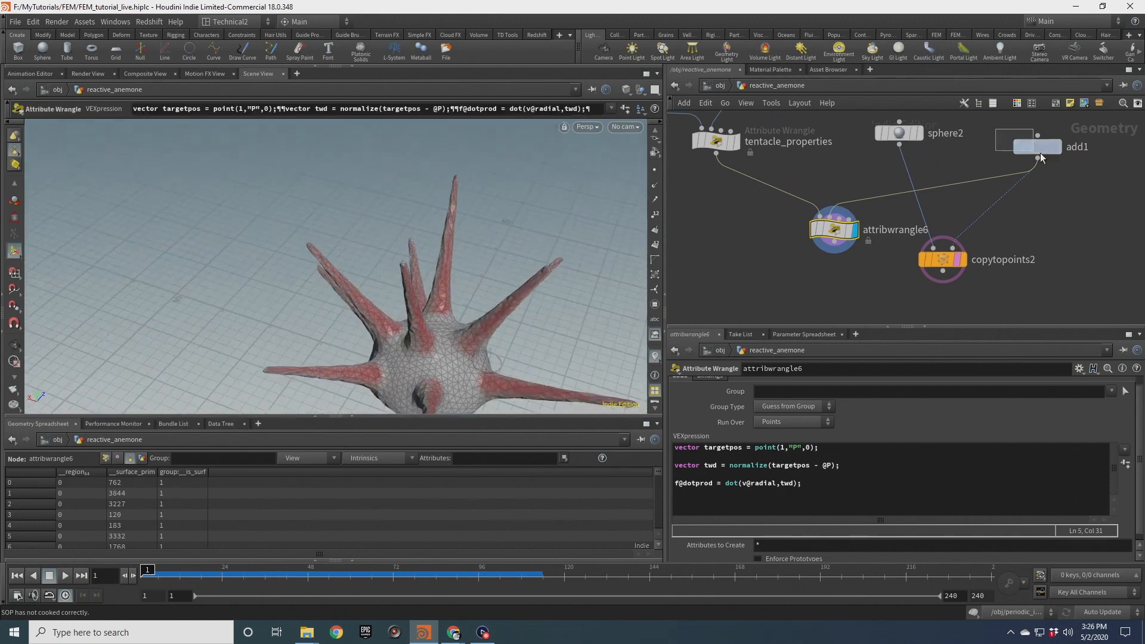
left_click(1040, 153)
left_click_drag(457, 324, 412, 281)
scroll(499, 280, "down", 3)
scroll(401, 313, "down", 3)
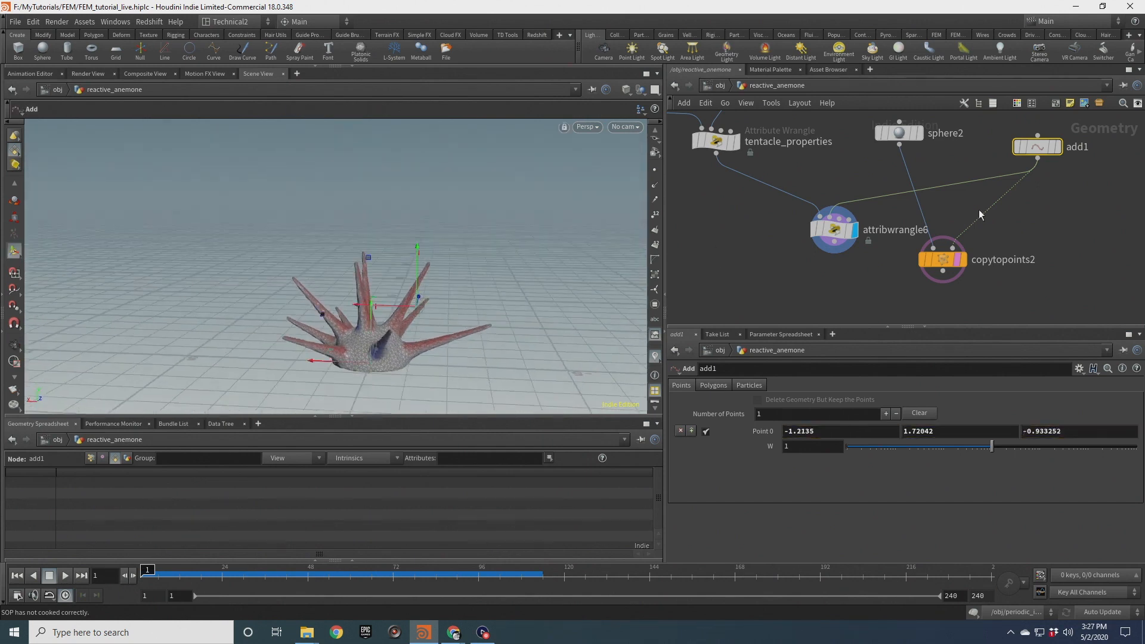
key("Tab")
type("null")
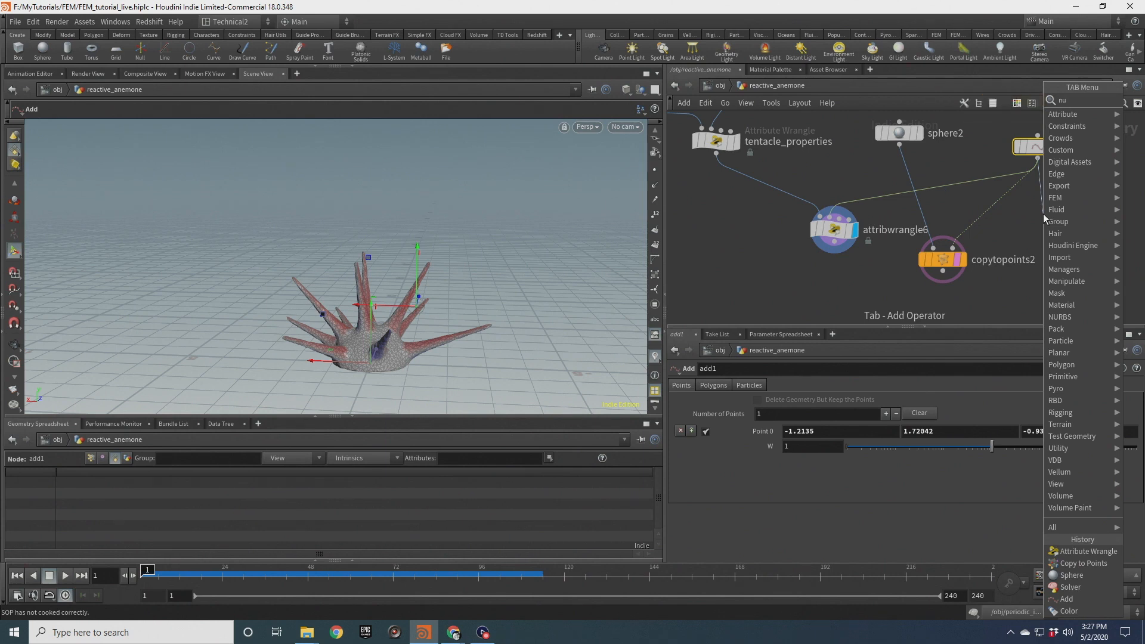
key("Return")
left_click(1076, 210)
double_click(1077, 213)
type("TARGET")
key("Return")
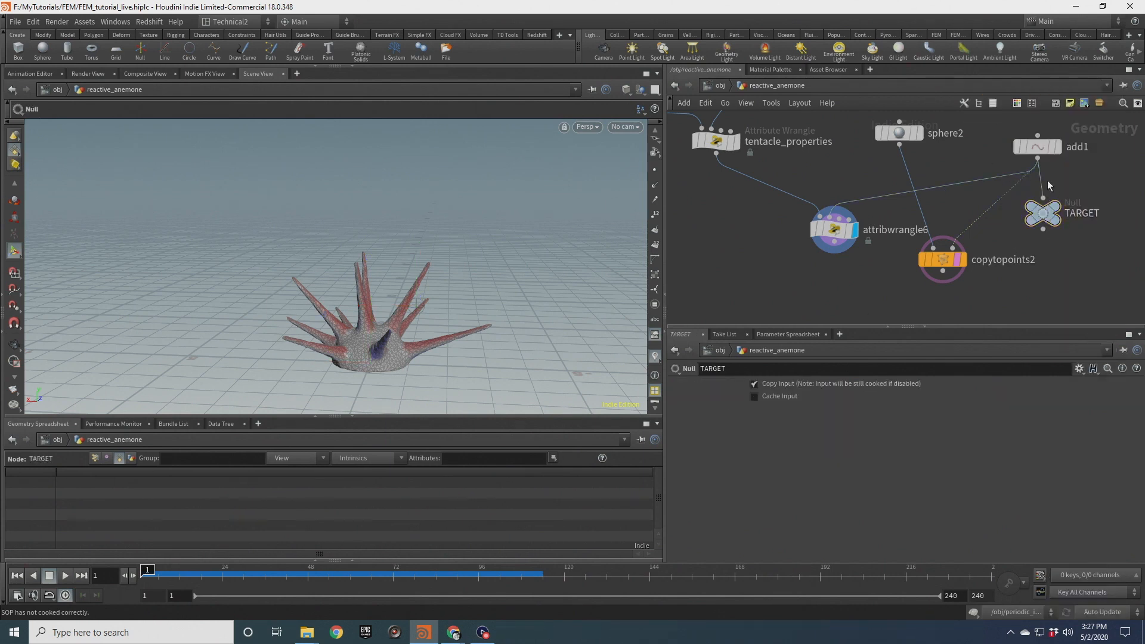
scroll(778, 244, "down", 4)
middle_click_drag(778, 245, 916, 256)
scroll(916, 256, "up", 2)
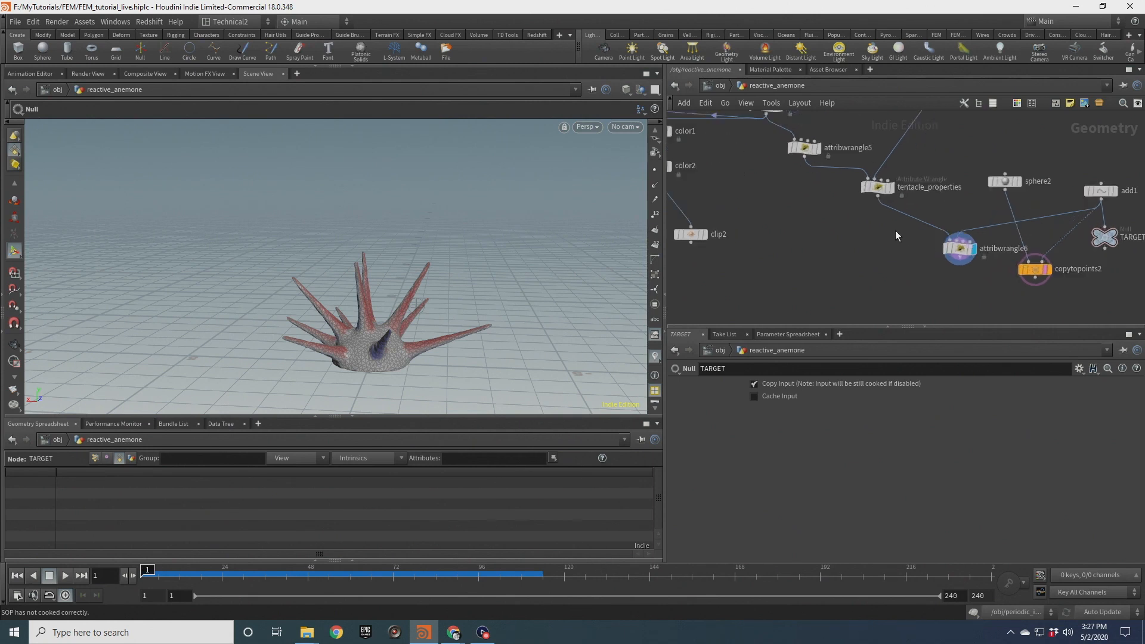
left_click_drag(881, 191, 849, 194)
scroll(850, 193, "up", 2)
left_click(865, 191)
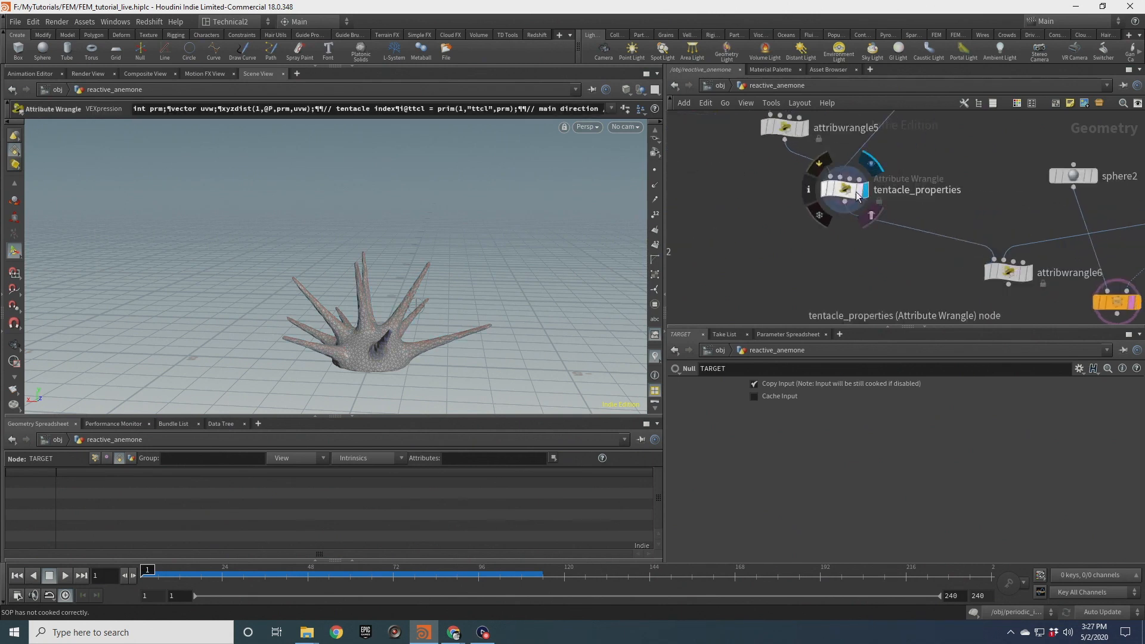
left_click(854, 191)
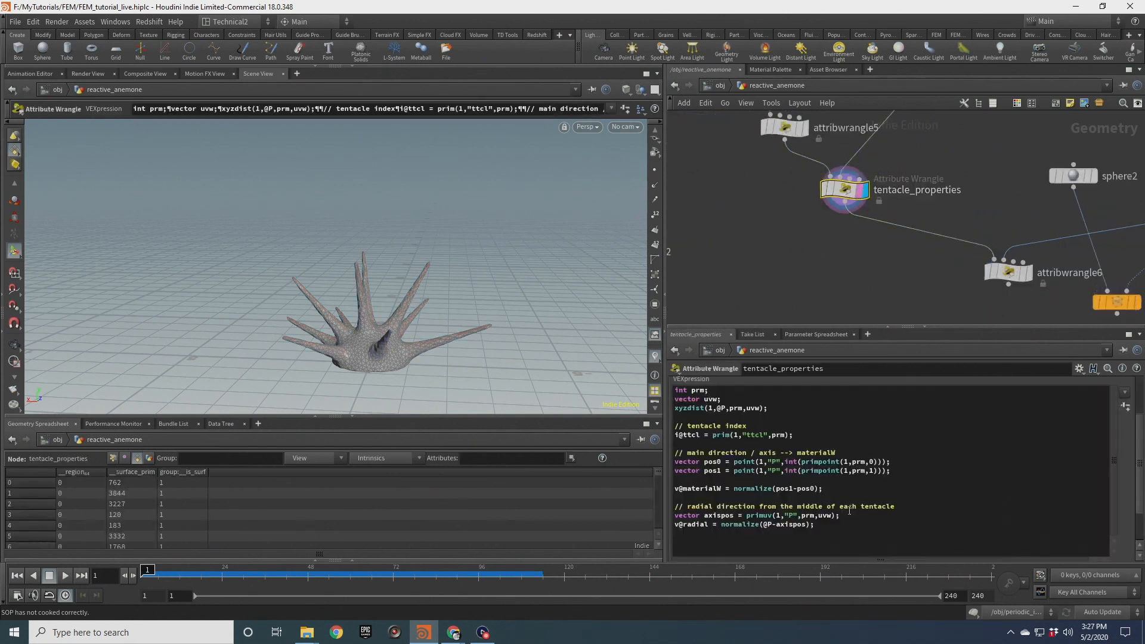
left_click(827, 528)
key("Return")
key("Return")
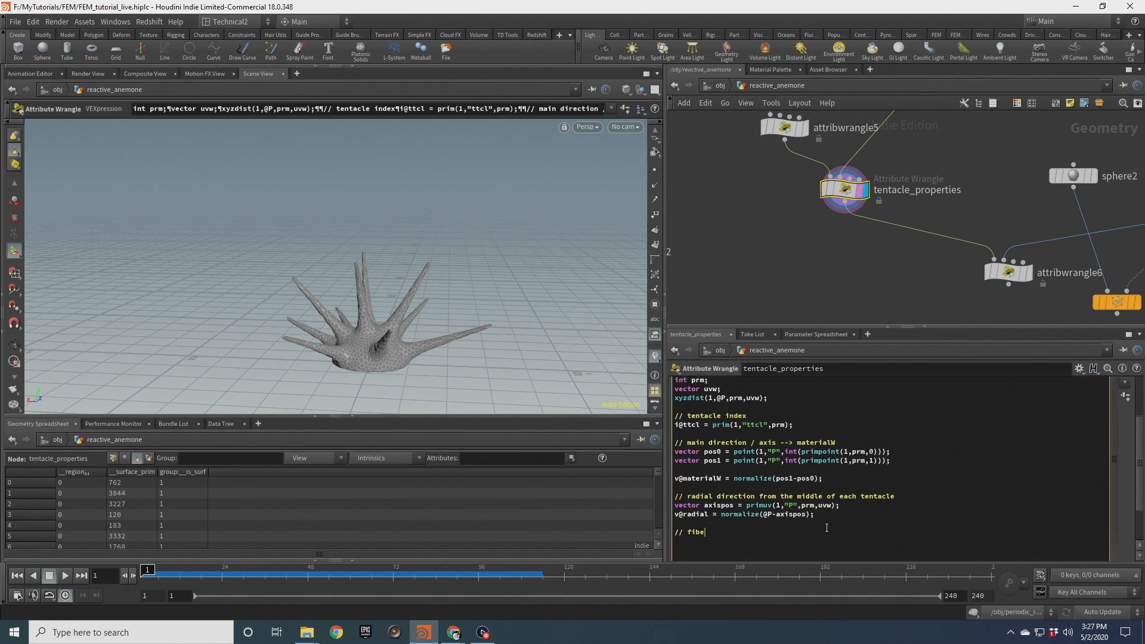
type("// fiber properties")
key("Return")
key("Return")
type("@fiberstiffness ")
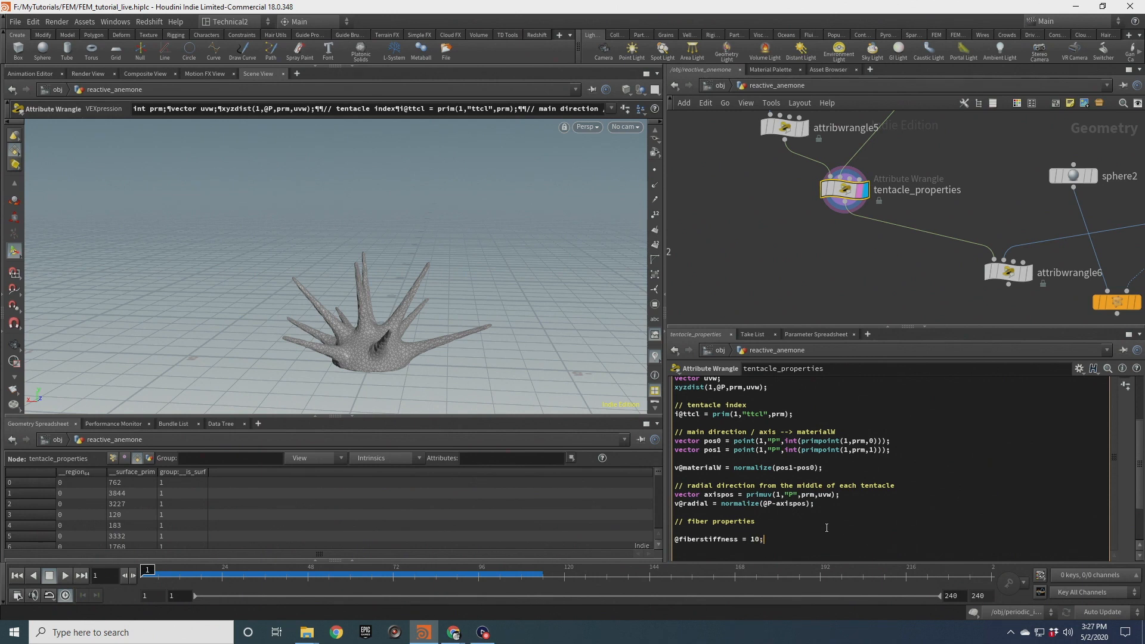
type("= 10;")
key("Return")
type("@fiber")
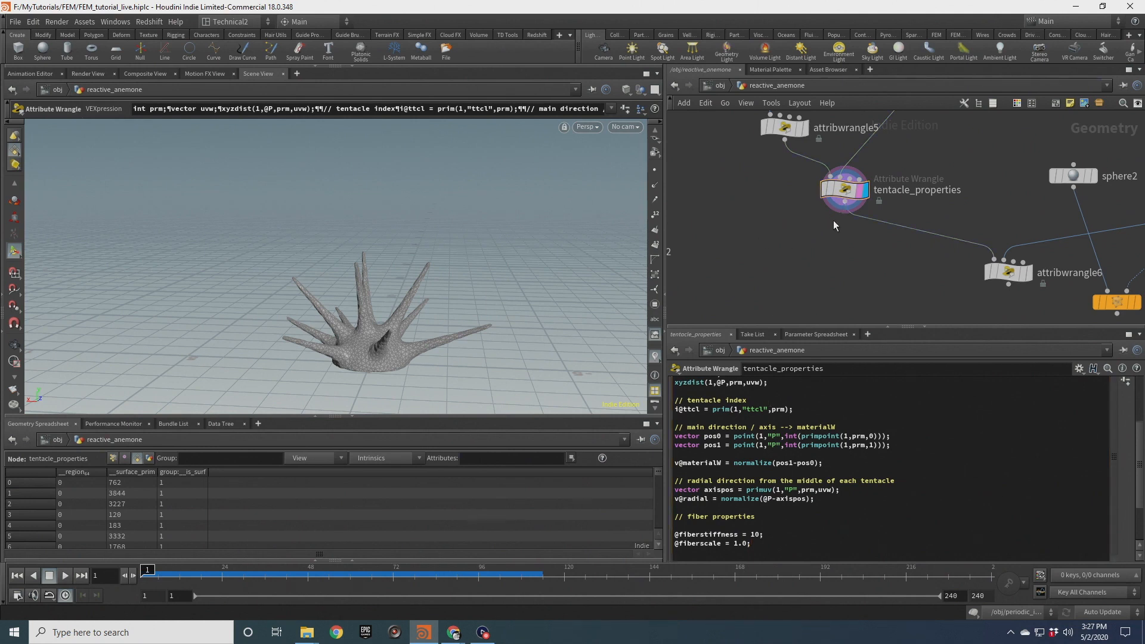
Add an Attribute Wrangle below tentacle_properties and rename it fiber_properties
left_click_drag(843, 210, 837, 264)
type("attribw")
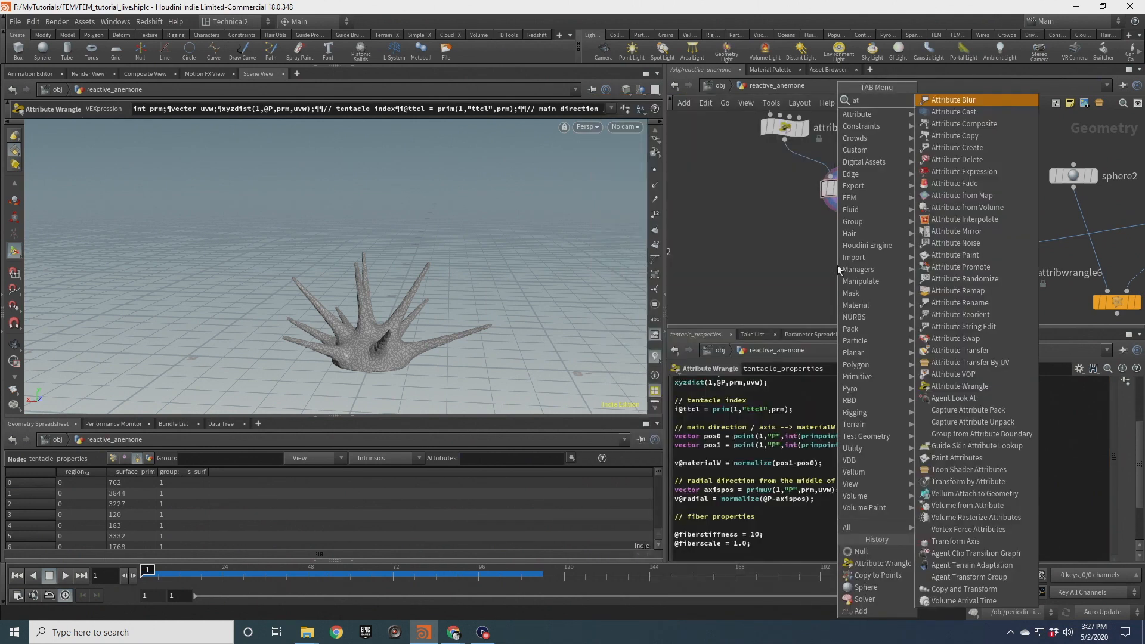
key("Return")
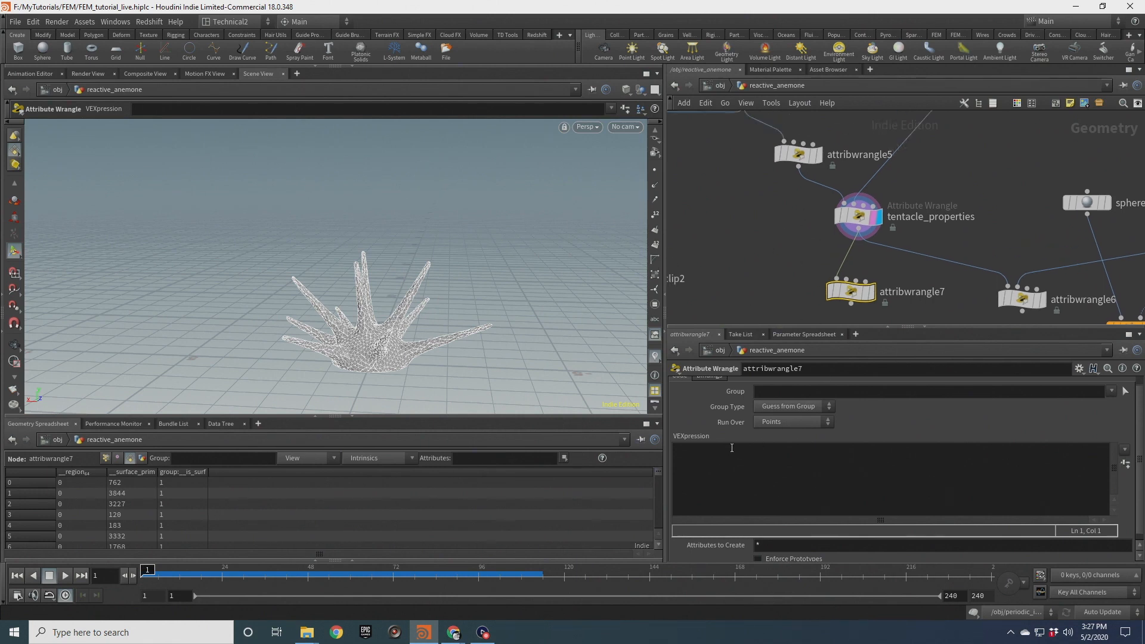
double_click(902, 293)
type("fiber")
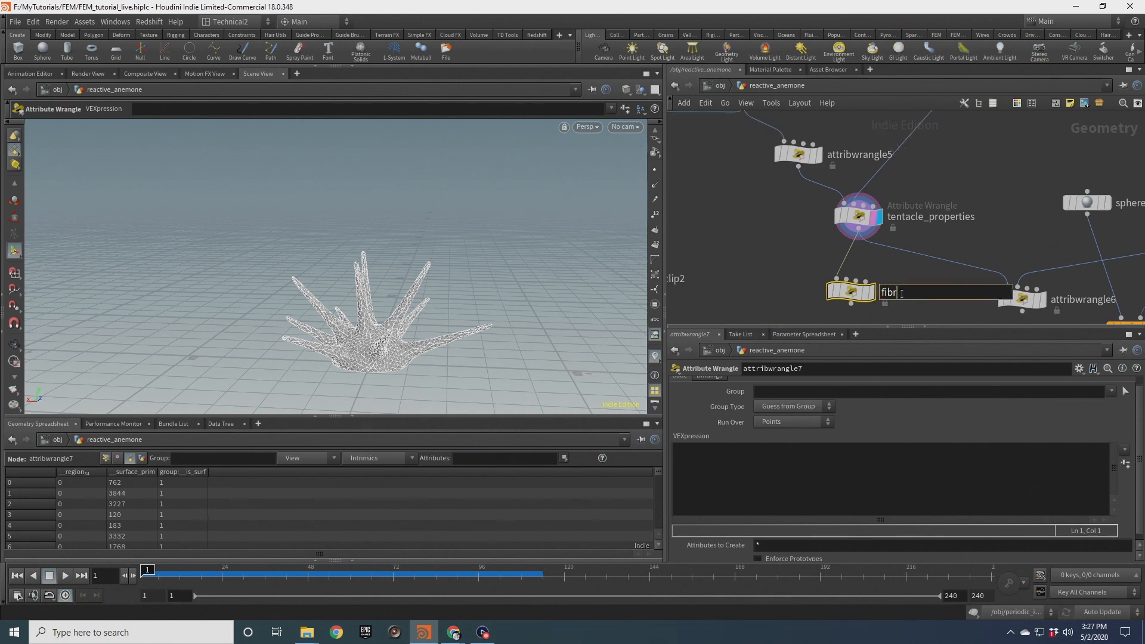
type("_properties")
key("Return")
type("rscale = 1.0;")
key("Return")
type("@fibe")
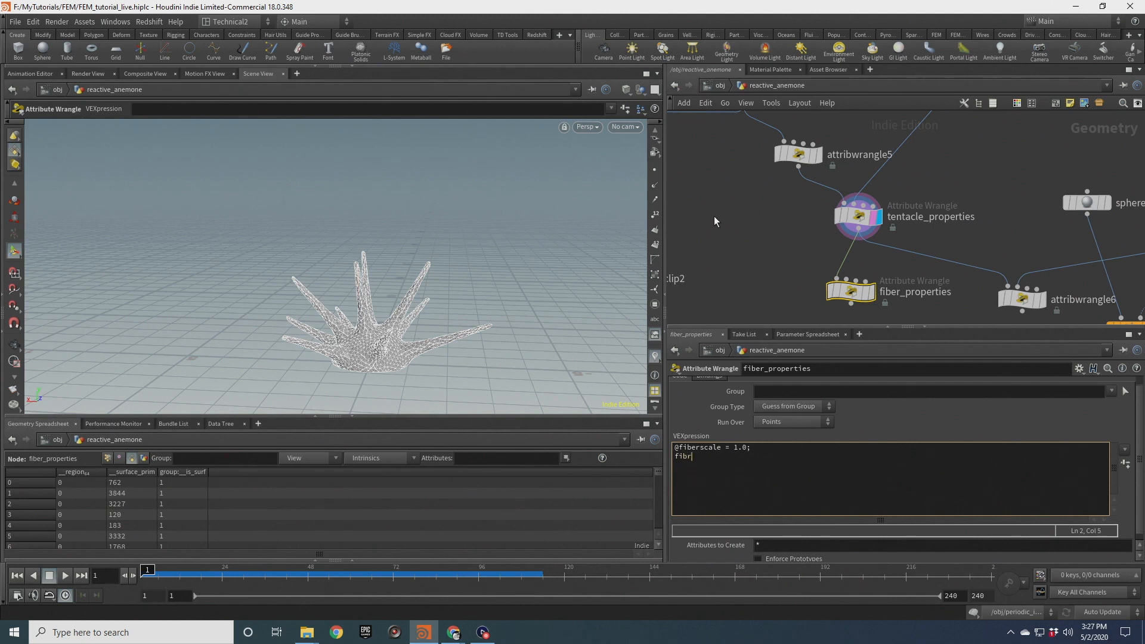
type("rs")
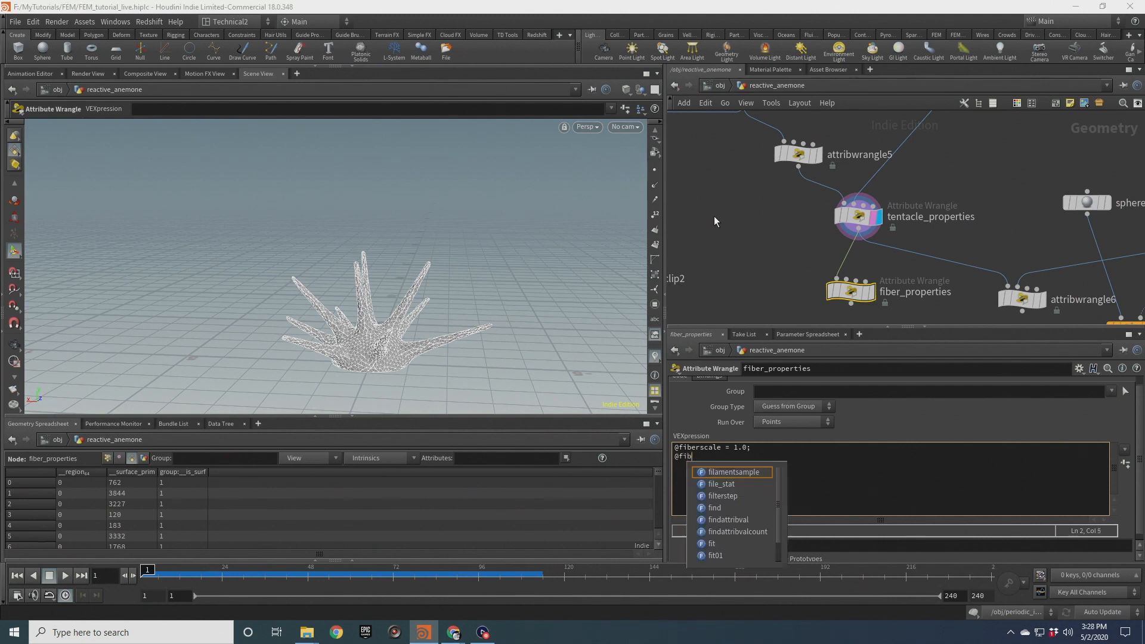
type("tiffness =")
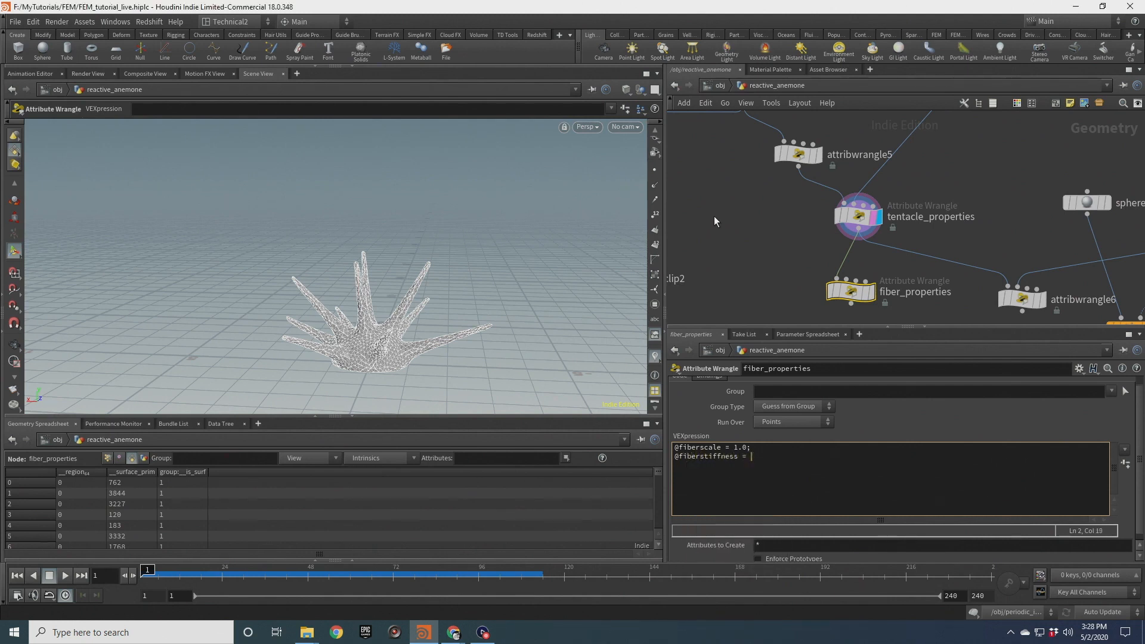
type(" 1.0;")
key("Return")
key("Return")
type("if(@group_tentacle) @fiberst")
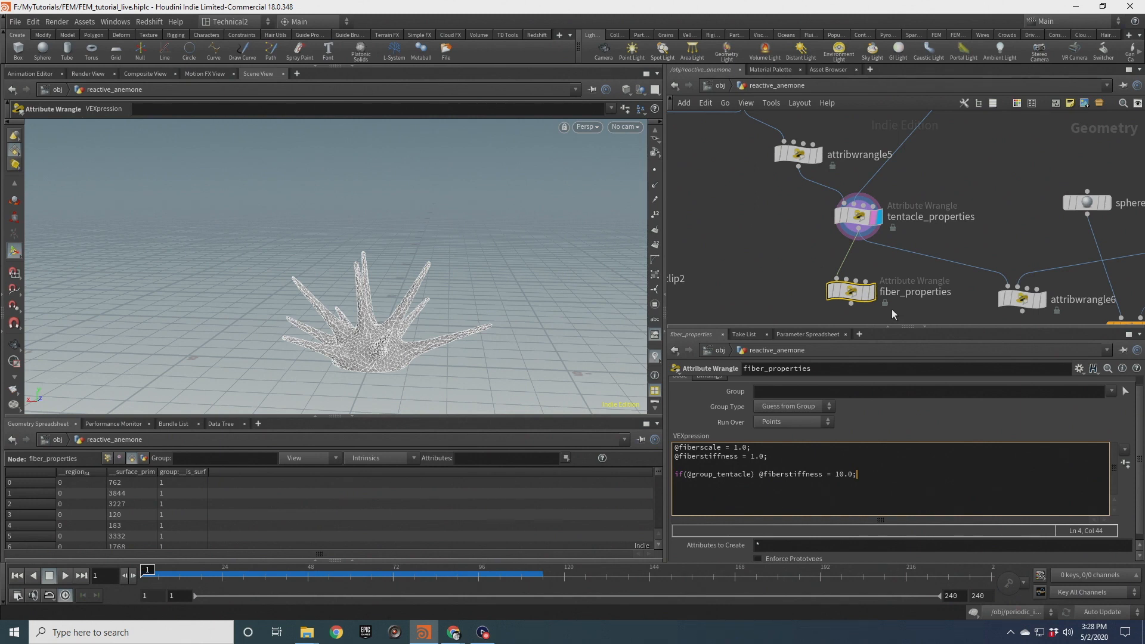
Rename the new wrangle initialize_properties
left_click(912, 293)
type("initializer_")
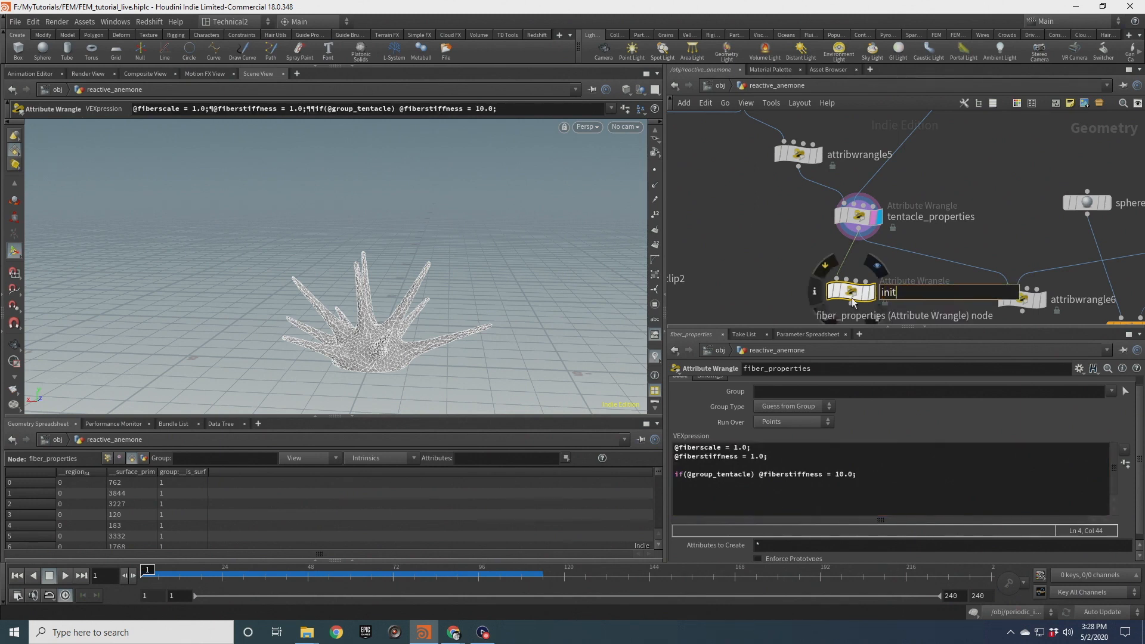
key("BackSpace")
key("BackSpace")
type("_properties")
left_click(816, 456)
key("Return")
key("Return")
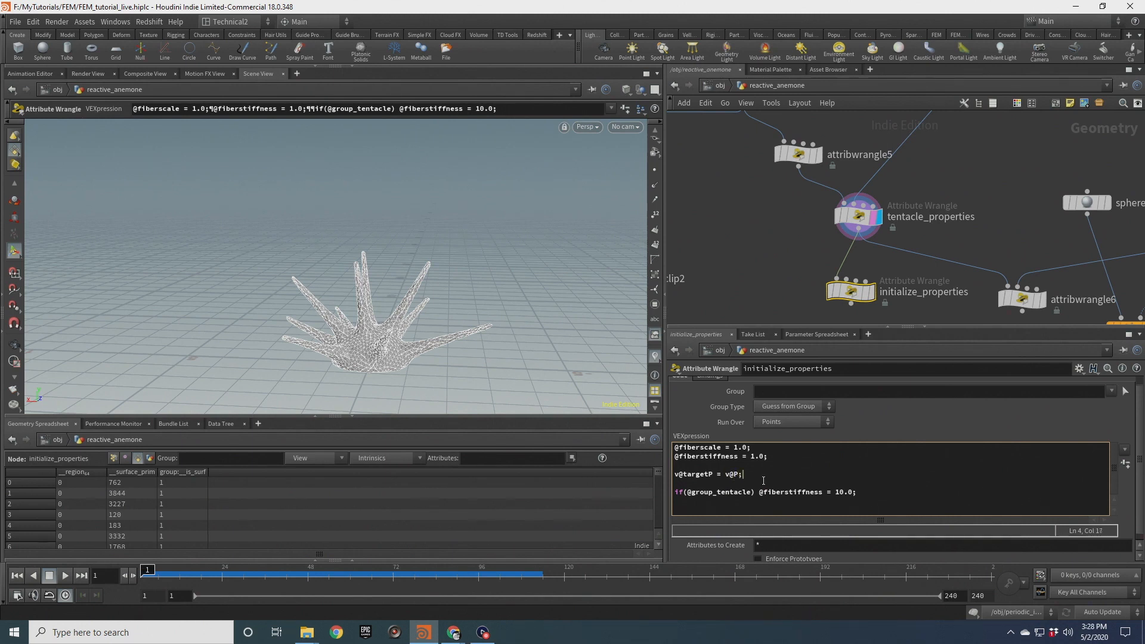
left_click(745, 464)
key("BackSpace")
left_click(757, 471)
key("Return")
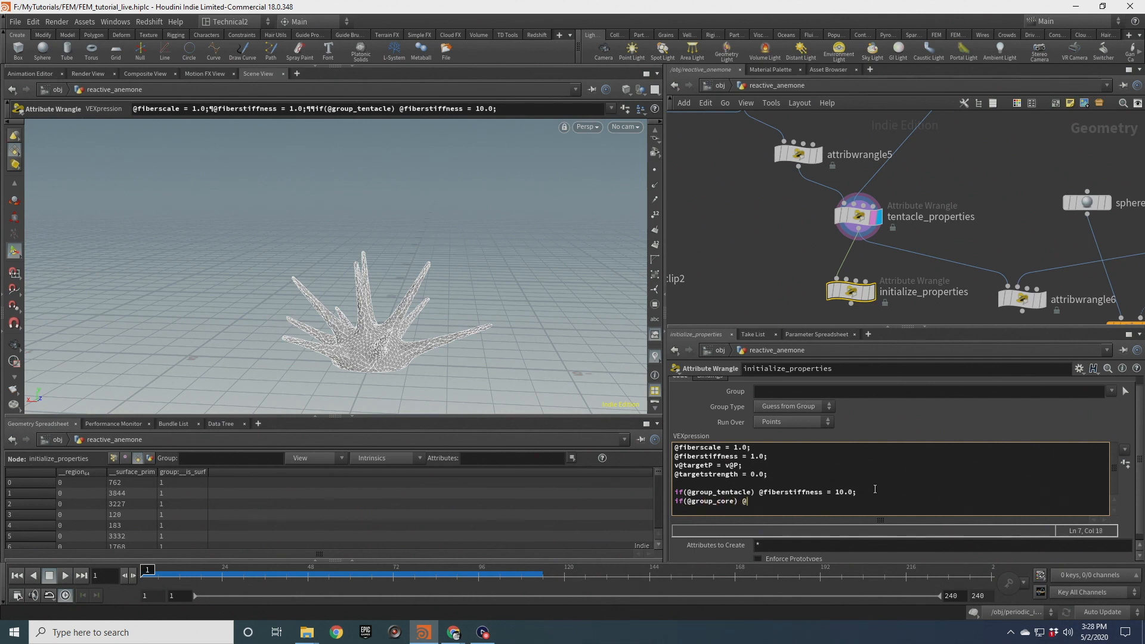
type("1.0;")
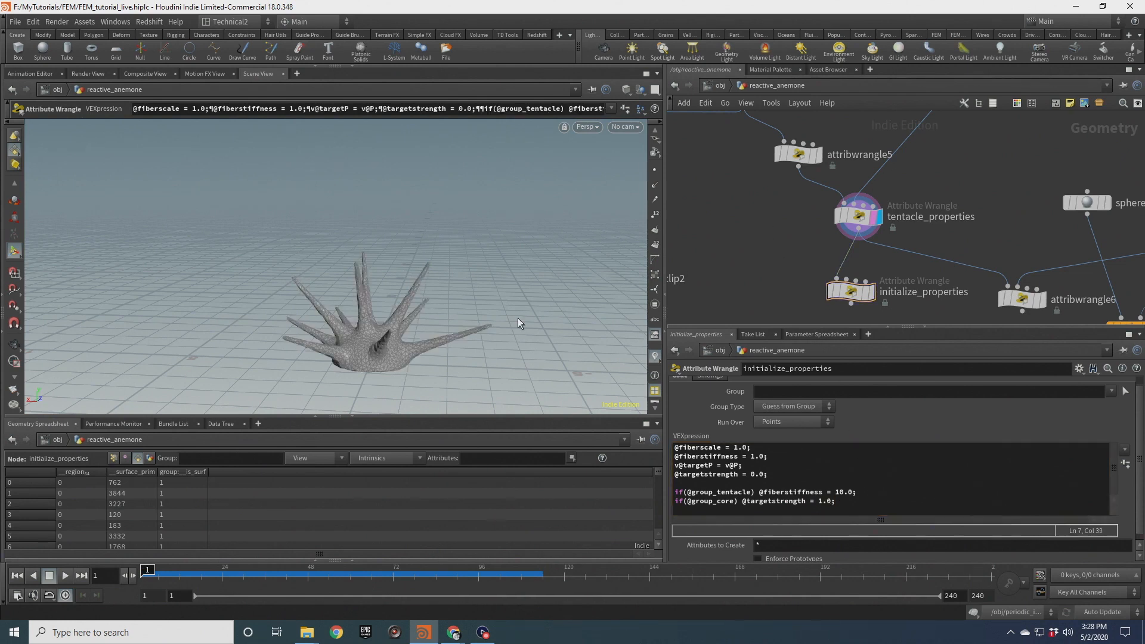
Add a Null below initialize_properties and rename it FEM_GEO
middle_click_drag(882, 310, 895, 245)
scroll(895, 245, "up", 3)
left_click(880, 217)
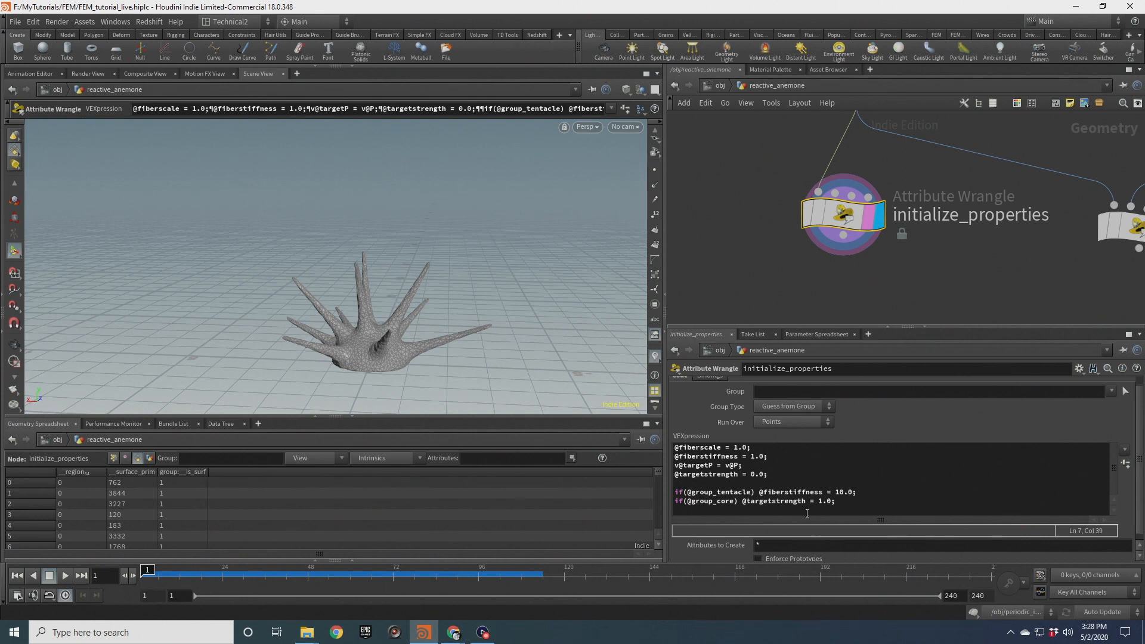
left_click(15, 346)
scroll(358, 325, "up", 3)
left_click_drag(358, 322, 376, 293)
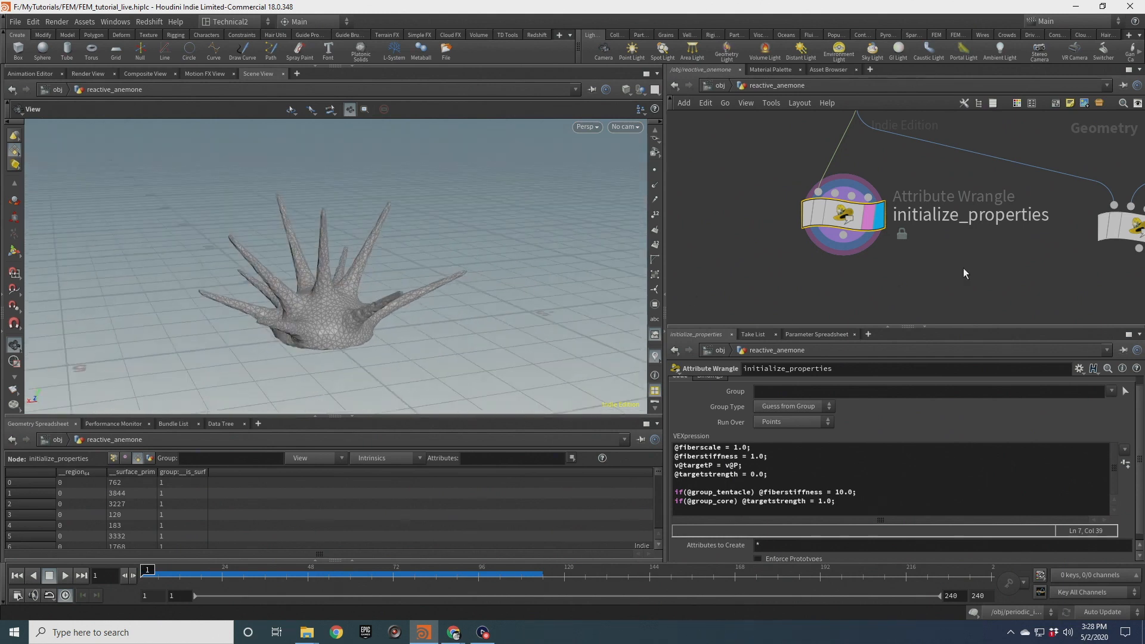
scroll(911, 218, "down", 5)
middle_click_drag(862, 181, 886, 284)
scroll(886, 284, "down", 4)
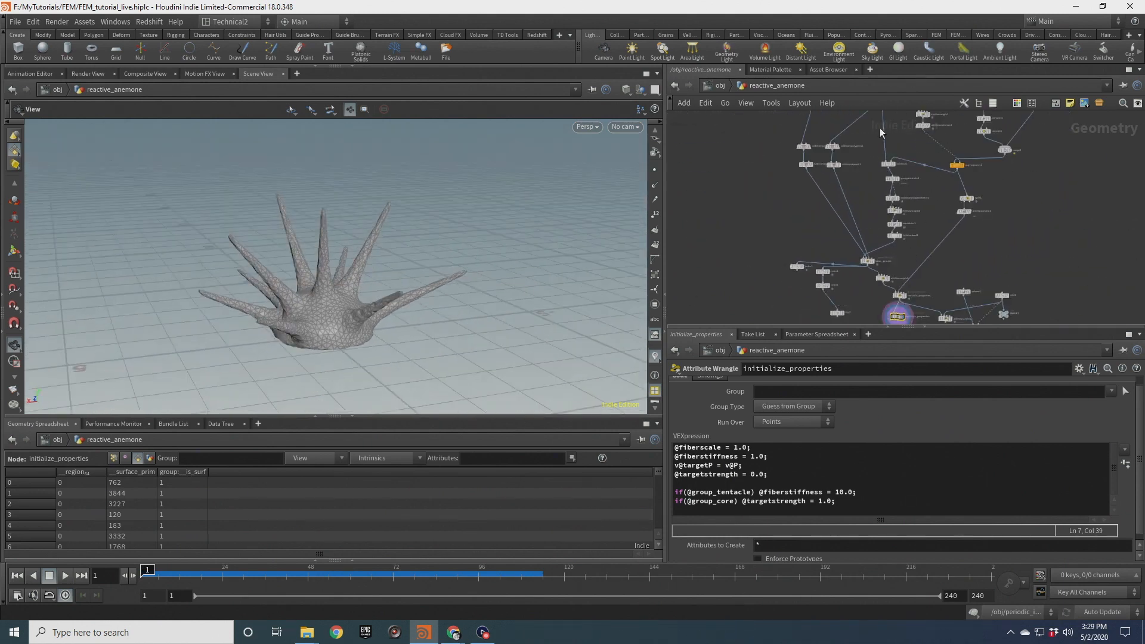
middle_click_drag(873, 282, 836, 216)
scroll(864, 199, "up", 4)
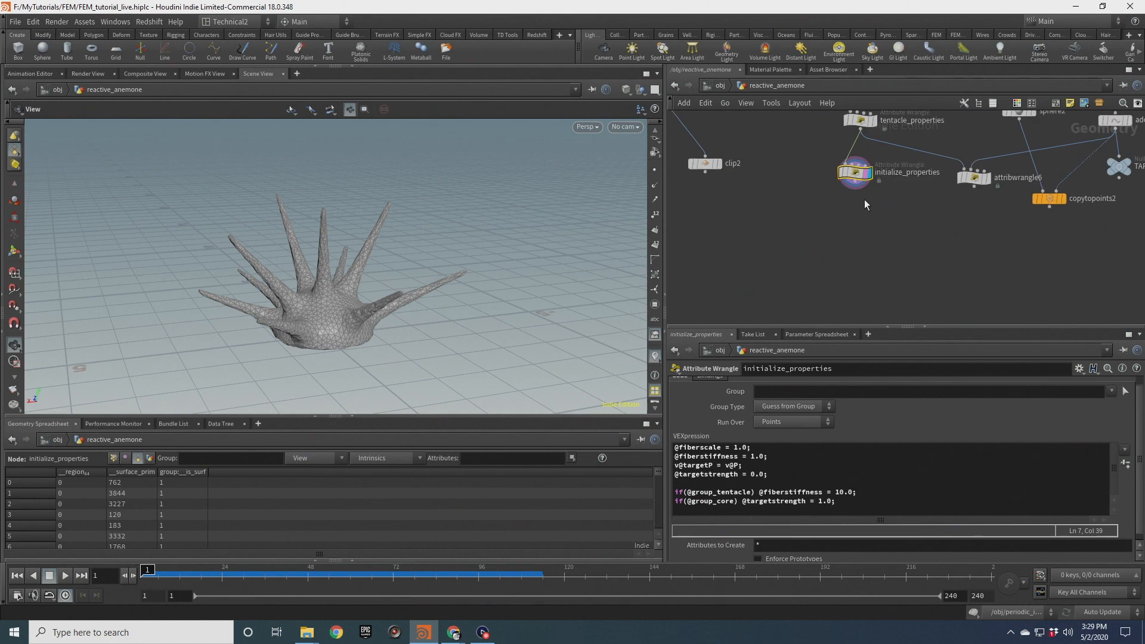
key("Tab")
type("null")
key("Return")
left_click(857, 219)
double_click(877, 219)
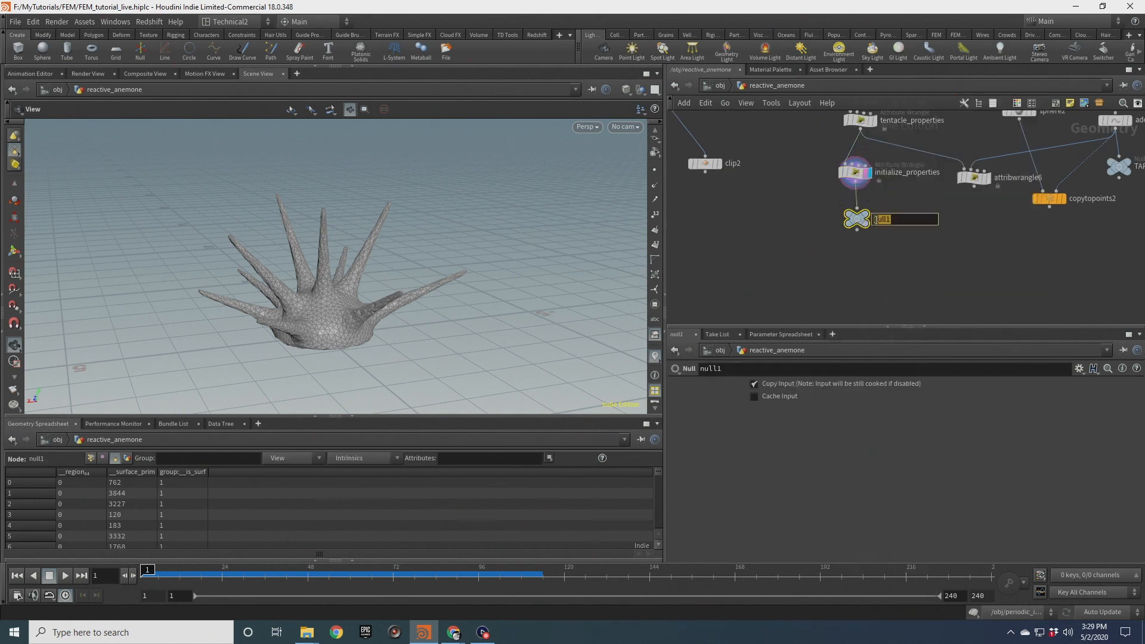
key("Return")
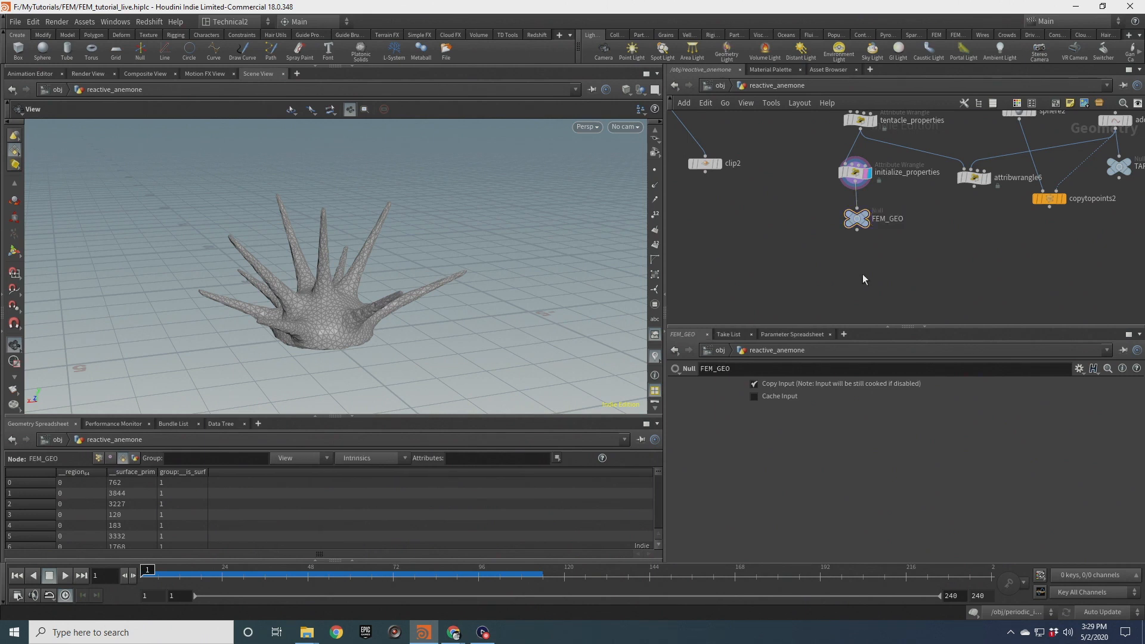
Create a DOP Network below FEM_GEO and dive inside it
middle_click_drag(863, 284, 854, 266)
key("Tab")
type("dopnet")
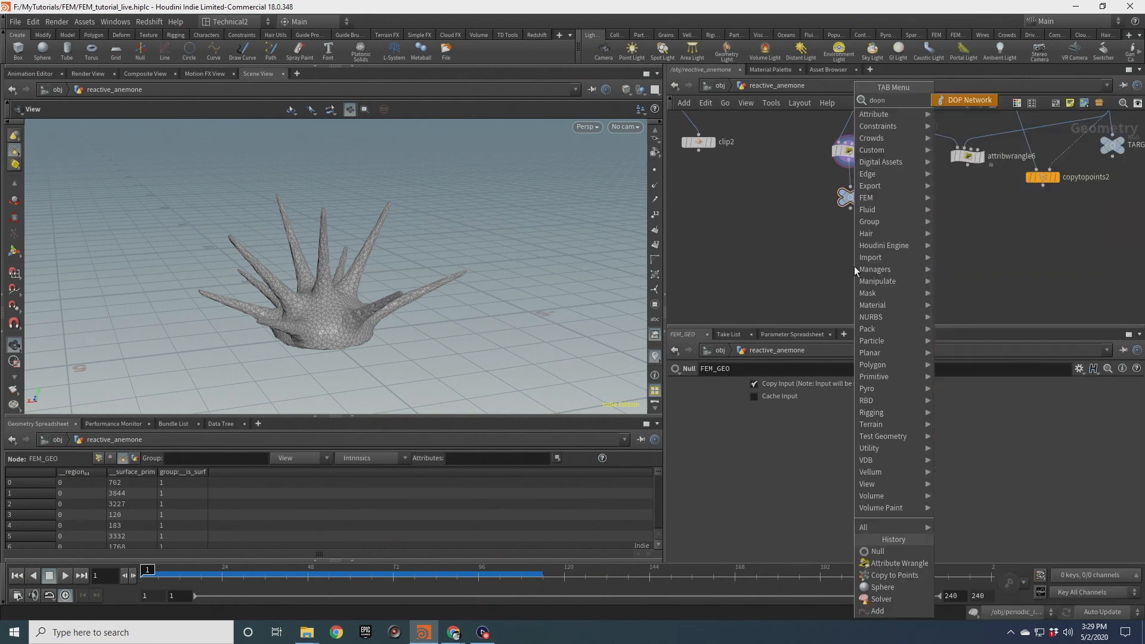
key("Return")
double_click(855, 266)
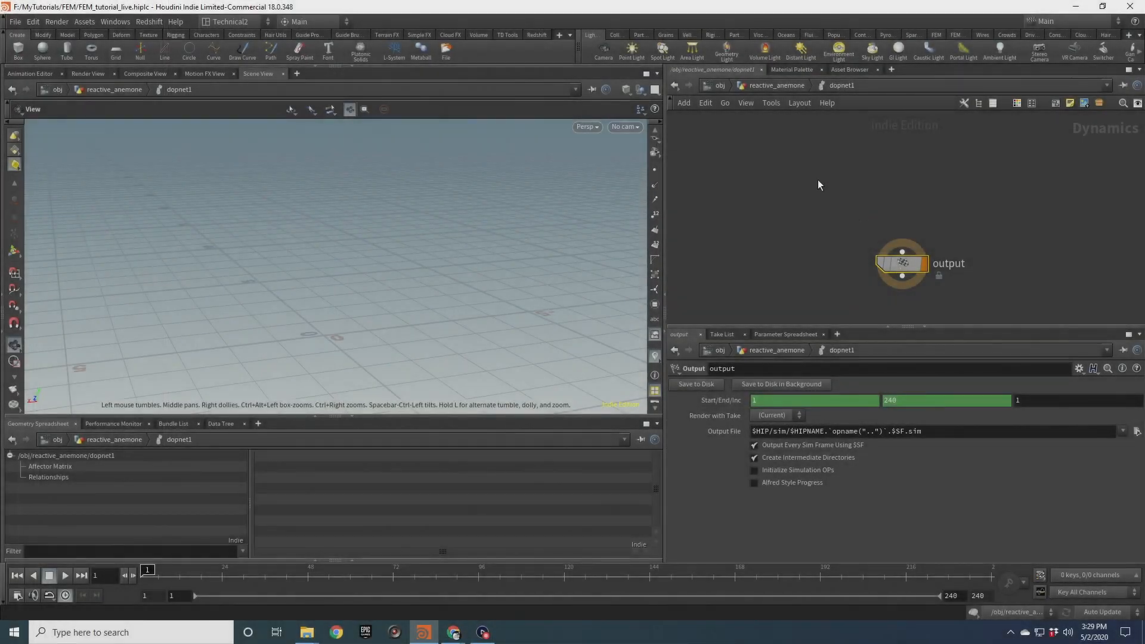
Add a Ground Plane inside the DOP network
key("Tab")
type("gro")
key("Return")
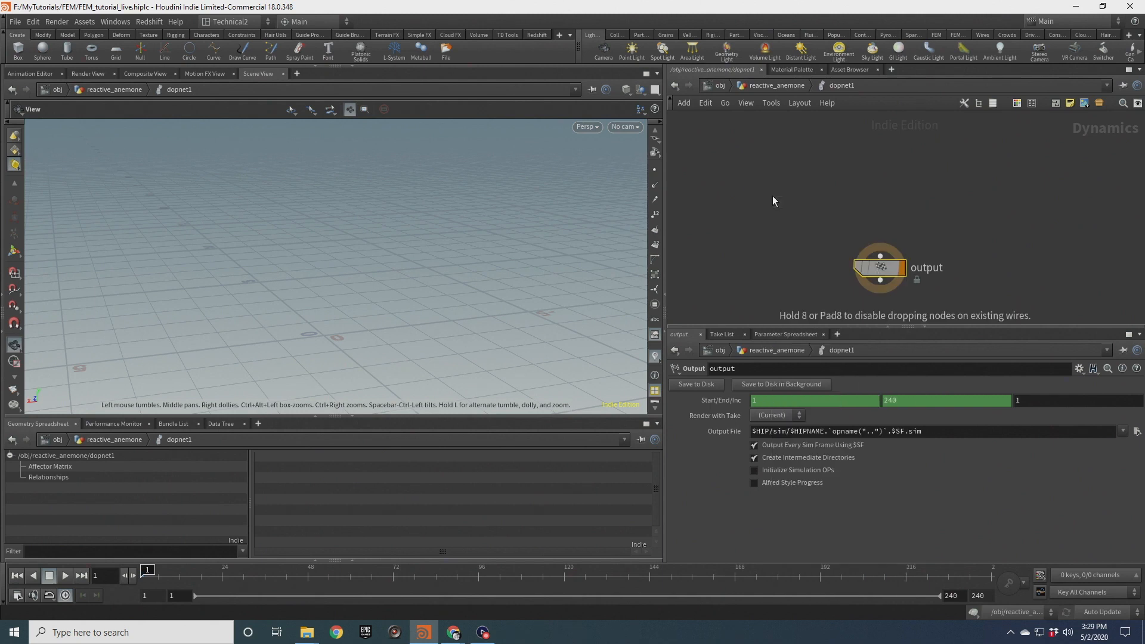
left_click(773, 197)
left_click_drag(773, 197, 771, 181)
middle_click_drag(818, 223, 803, 248)
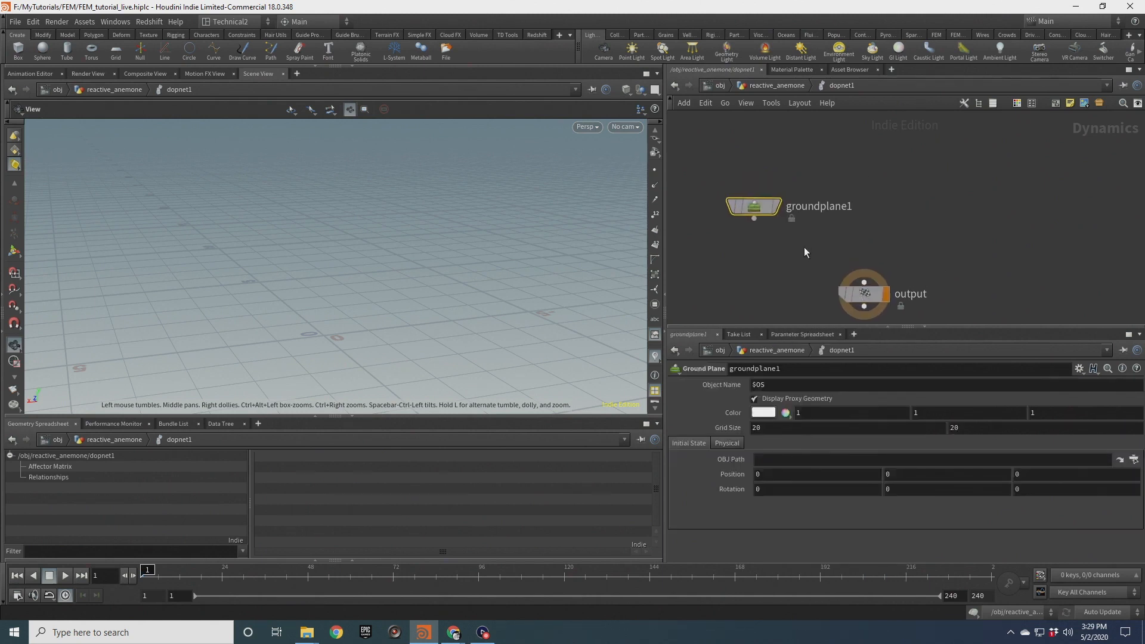
Add a Gravity Force node inside the DOP network and set its Y force to -4
key("Tab")
type("grav")
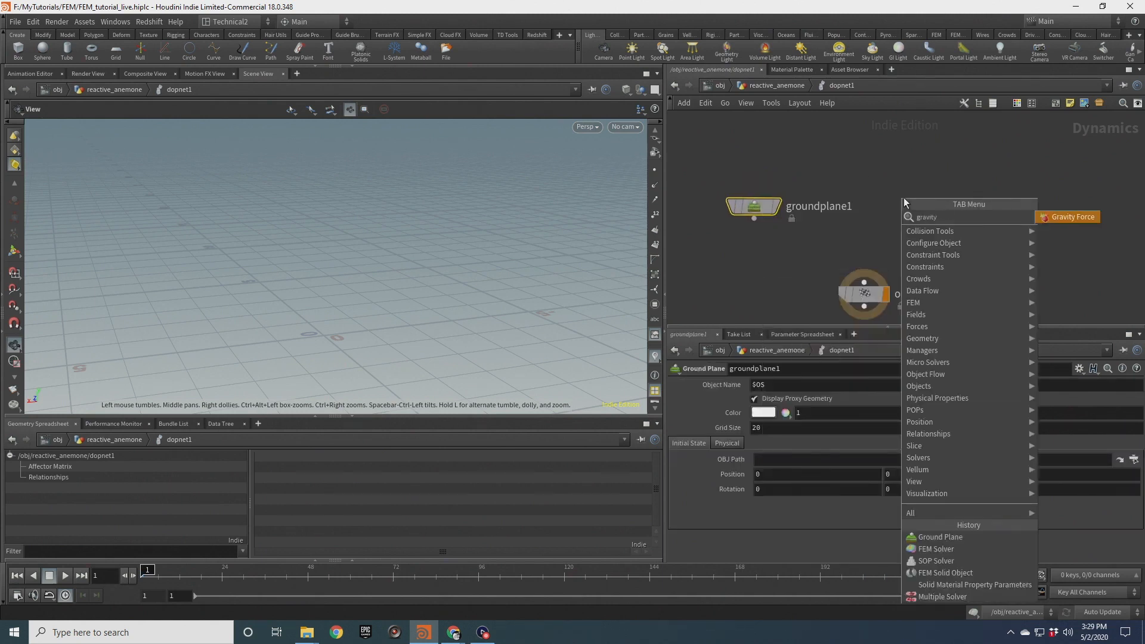
key("Return")
left_click(903, 198)
double_click(926, 386)
double_click(927, 386)
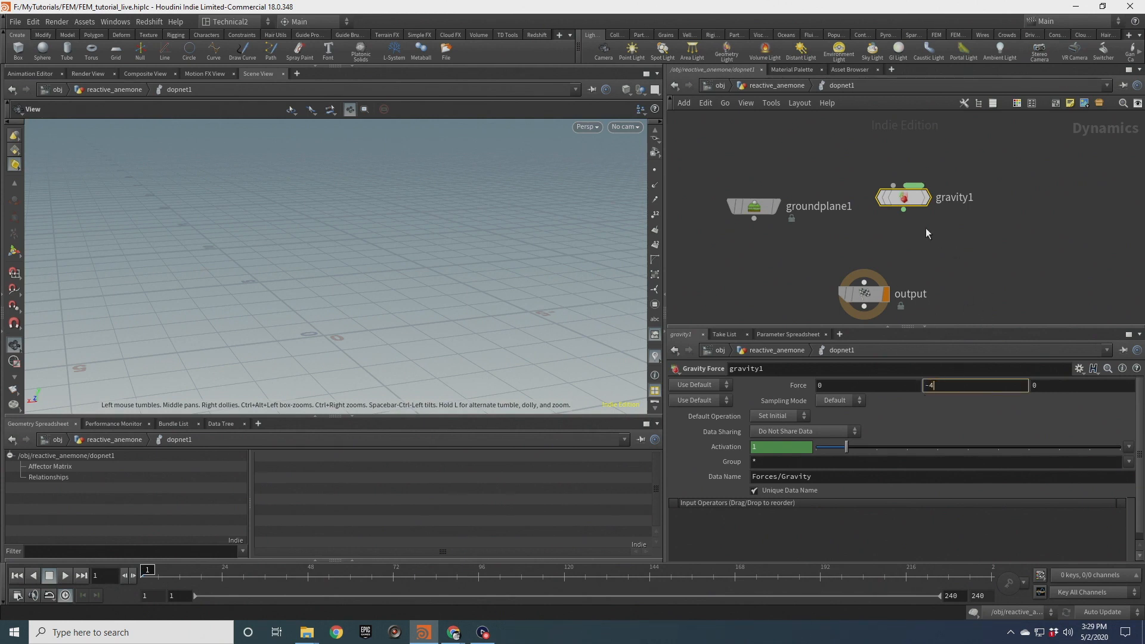
Add a Merge node, wire the ground plane and gravity into it, and connect the merge to the output
key("Tab")
type("me")
key("Return")
left_click(843, 243)
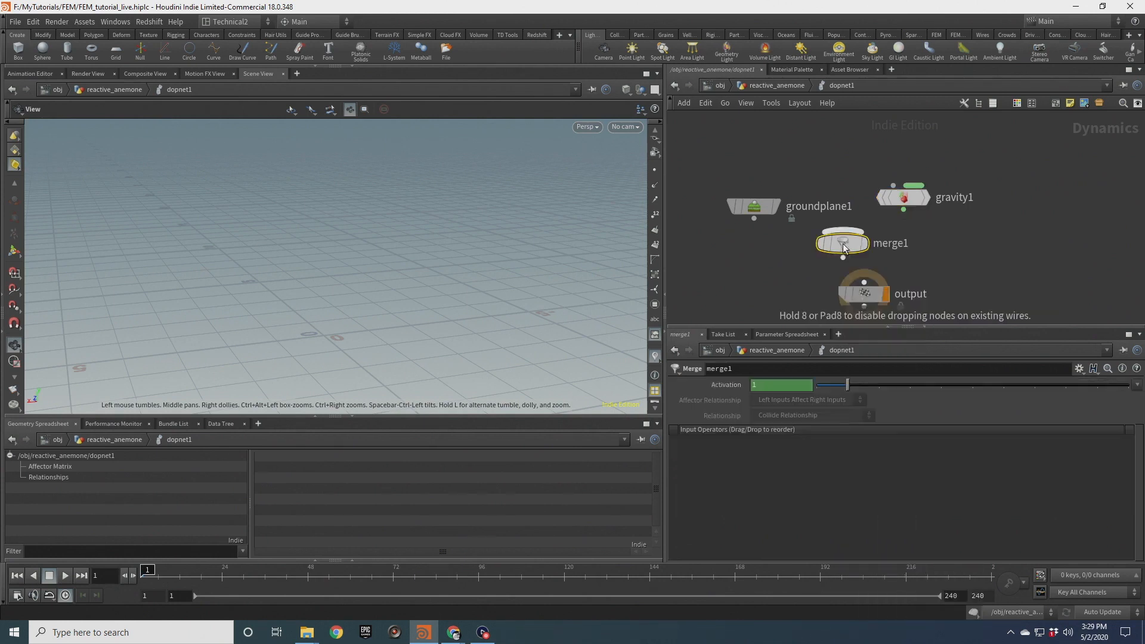
left_click_drag(761, 213, 767, 162)
left_click_drag(900, 194, 717, 136)
left_click_drag(761, 166, 843, 232)
left_click_drag(843, 258, 864, 283)
middle_click_drag(759, 208, 765, 261)
left_click_drag(708, 199, 783, 226)
Turn off Display Proxy Geometry on the ground plane
left_click(778, 399)
middle_click_drag(864, 206, 816, 274)
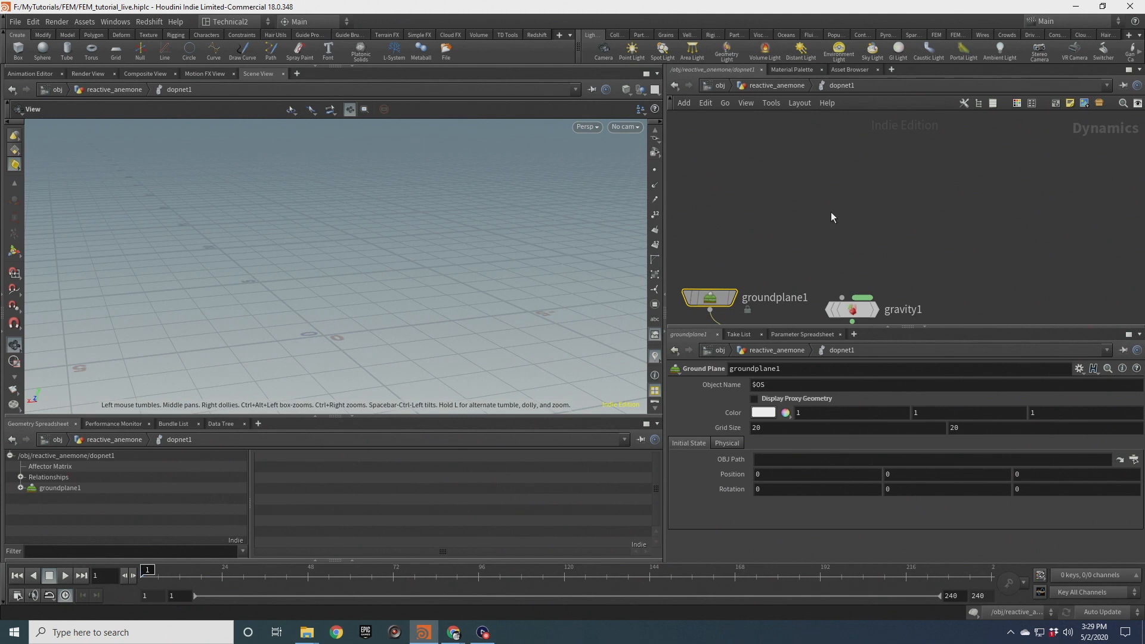
Add a Multiple Solver node and connect it into the gravity node
key("Tab")
type("multi")
key("Down")
key("Return")
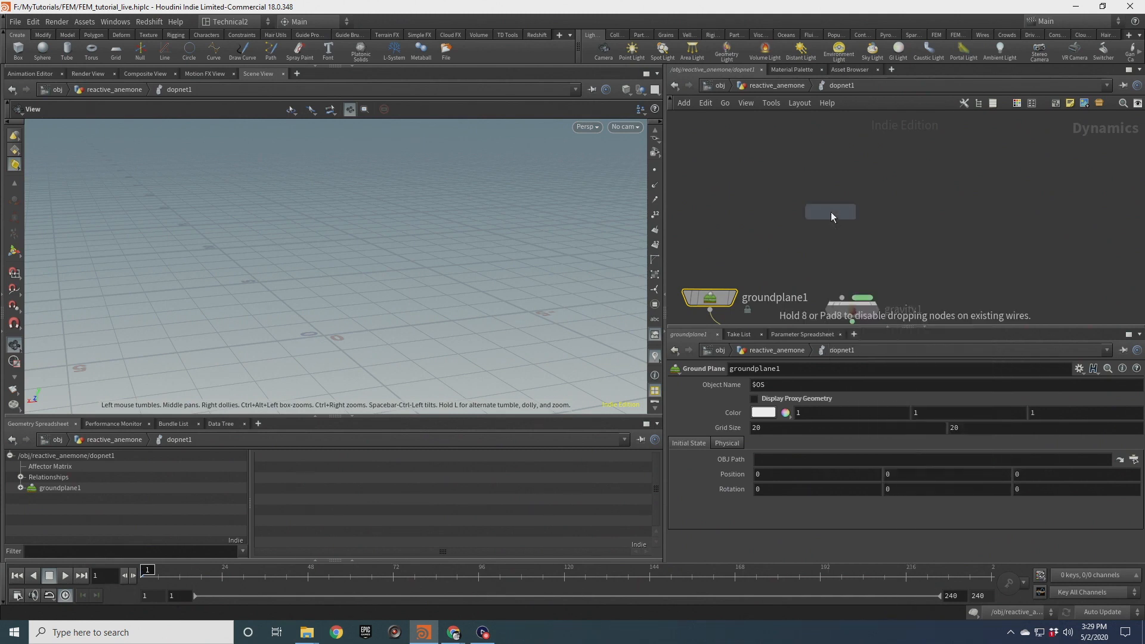
left_click(832, 213)
left_click_drag(831, 224, 842, 297)
Add an FEM Solid Object and connect it into the Multiple Solver
key("Tab")
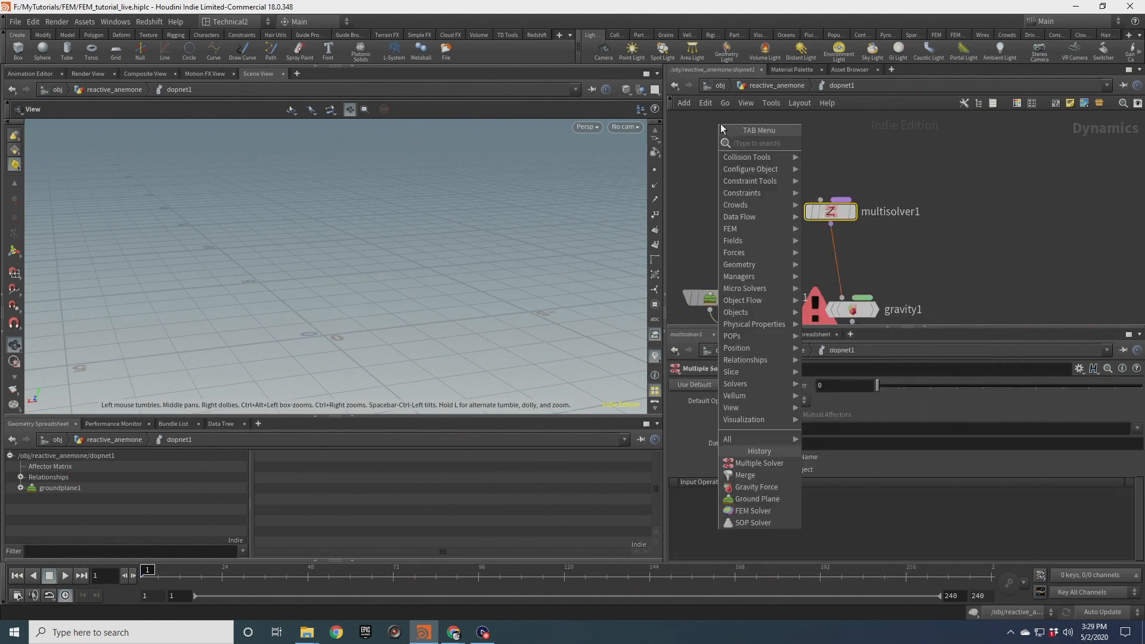
type("solid")
key("Down")
key("Down")
key("Return")
left_click(720, 124)
middle_click_drag(756, 186, 768, 229)
Add a SOP Solver and an FEM Solver and wire both into the Multiple Solver
key("Tab")
type("sop solver")
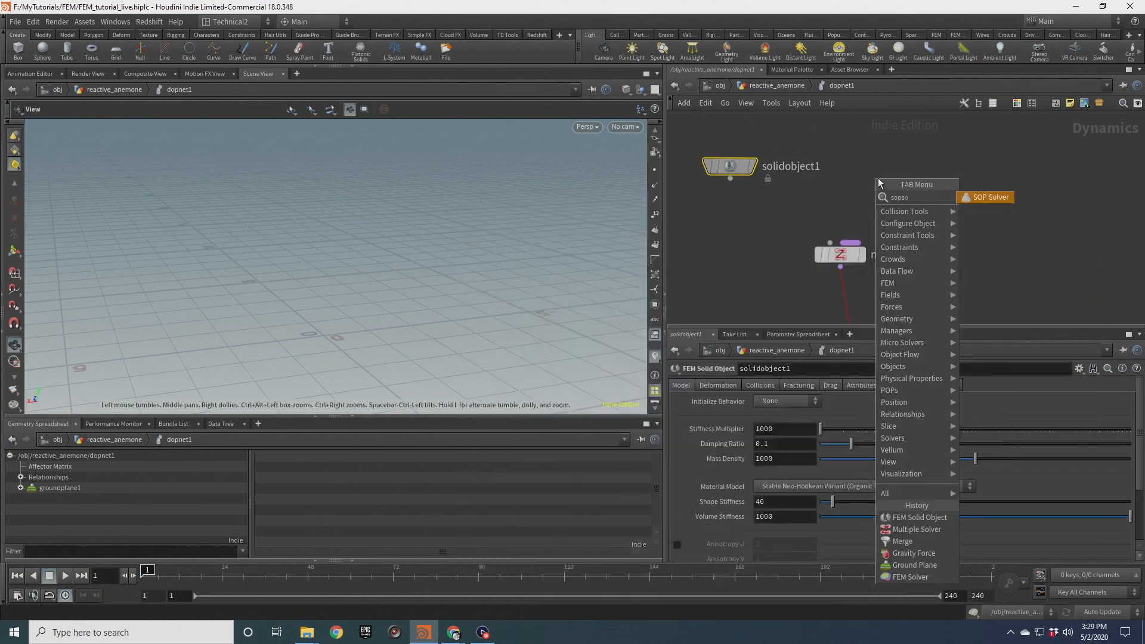
key("Return")
left_click(878, 177)
key("Tab")
type("fem")
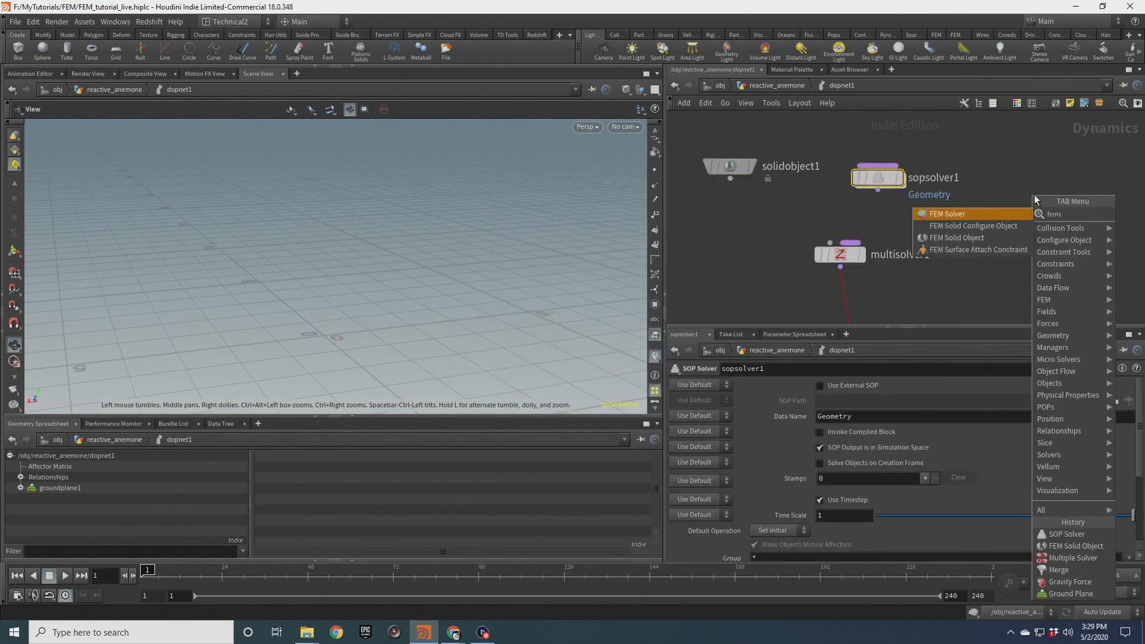
key("Return")
left_click(1035, 194)
left_click_drag(836, 136, 849, 243)
left_click(778, 216)
left_click_drag(730, 178, 830, 242)
middle_click_drag(742, 218, 772, 262)
Set the FEM solid object's initial state to the FEM_GEO node
left_click(759, 210)
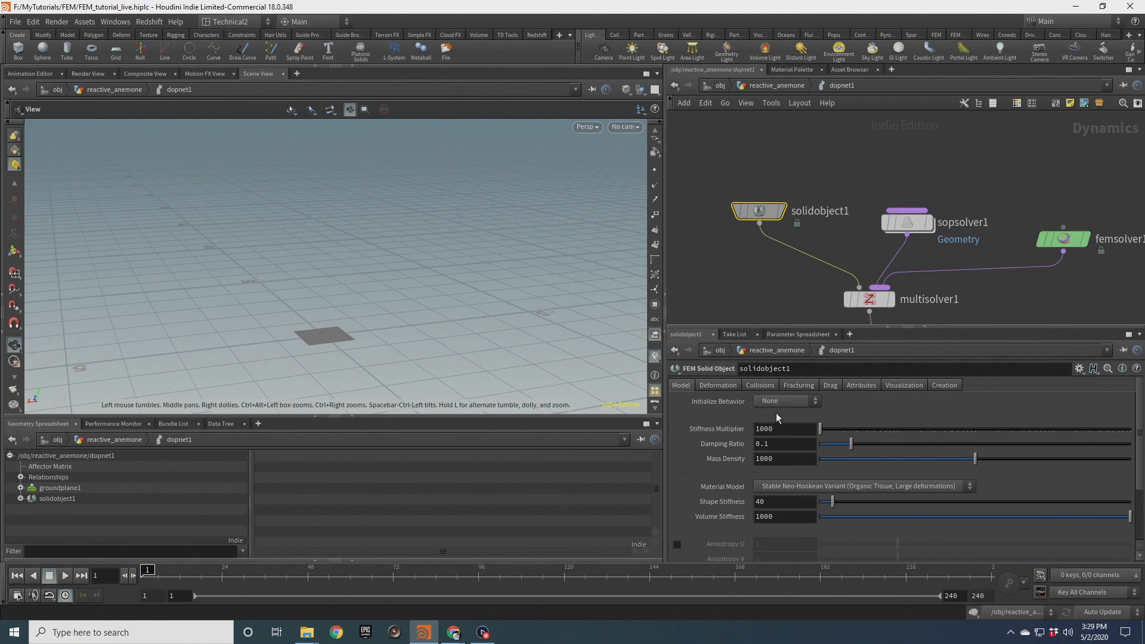
left_click(717, 386)
left_click(1120, 412)
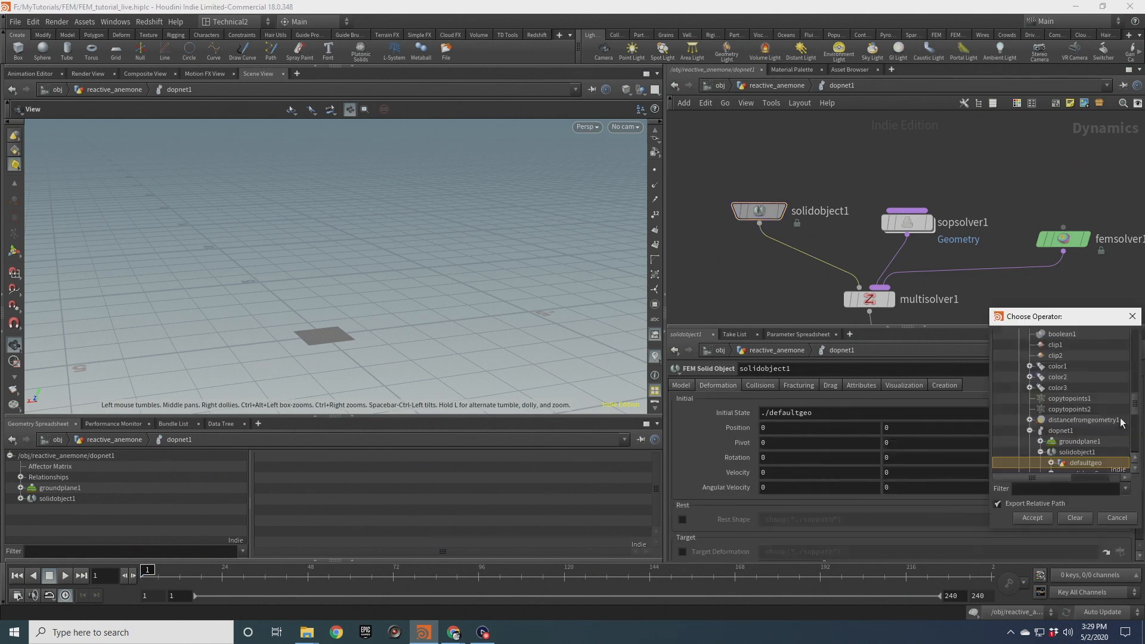
scroll(1088, 418, "up", 18)
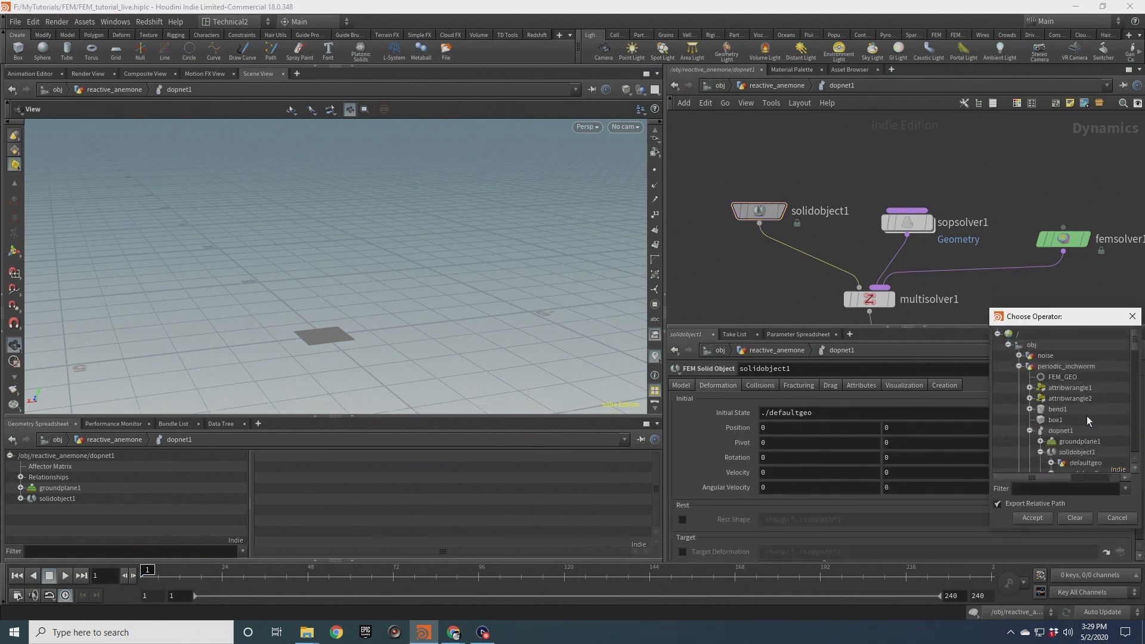
left_click(1019, 366)
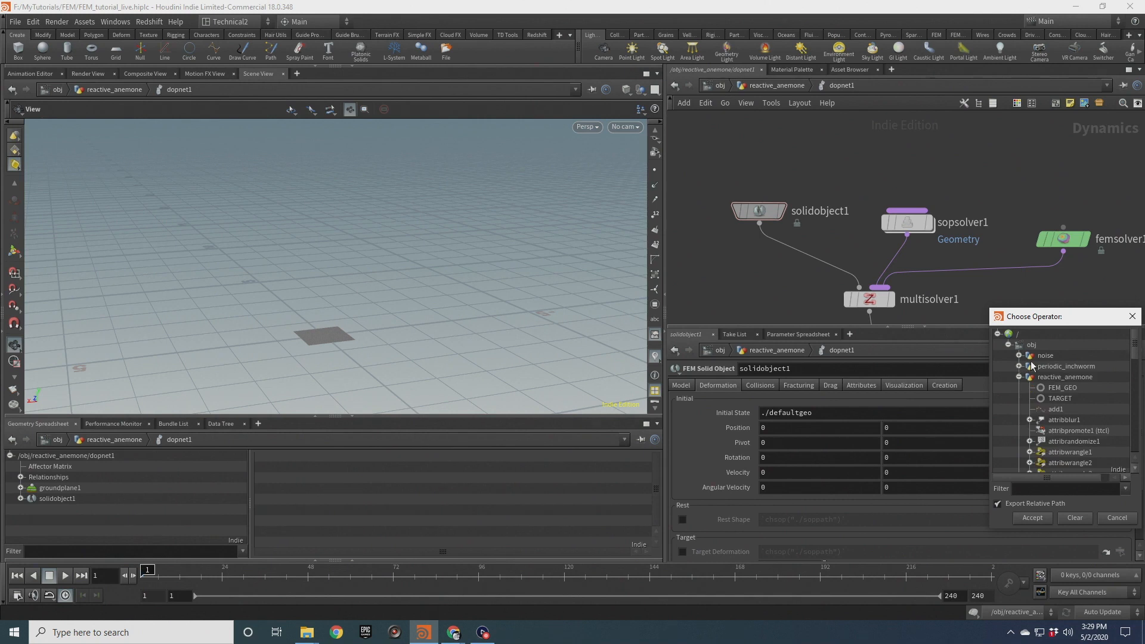
left_click(1074, 391)
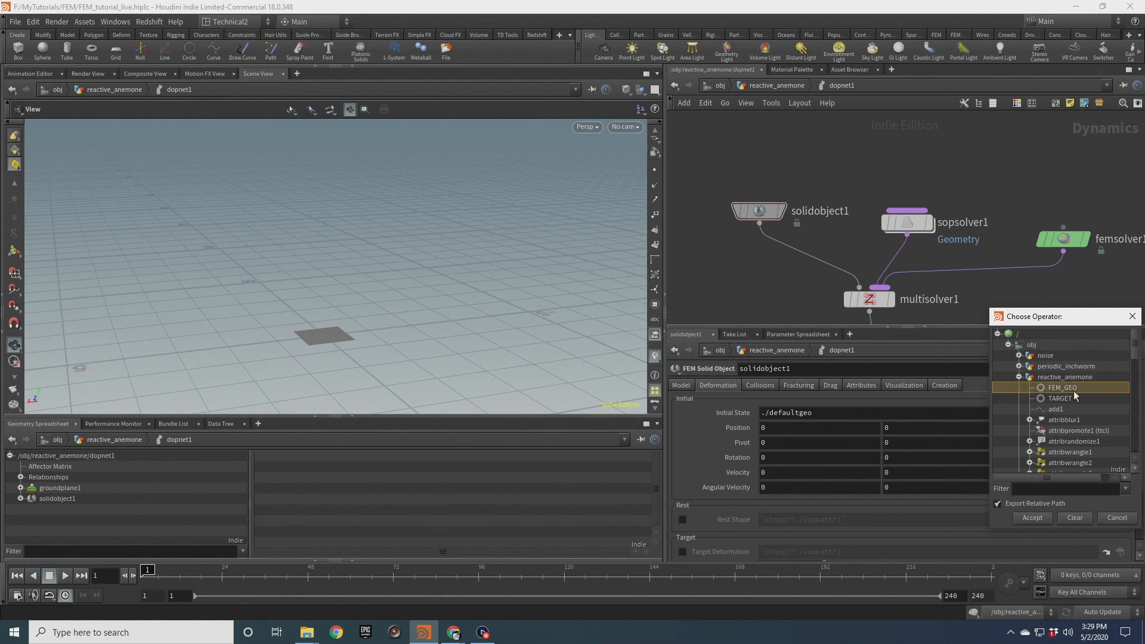
left_click(1032, 518)
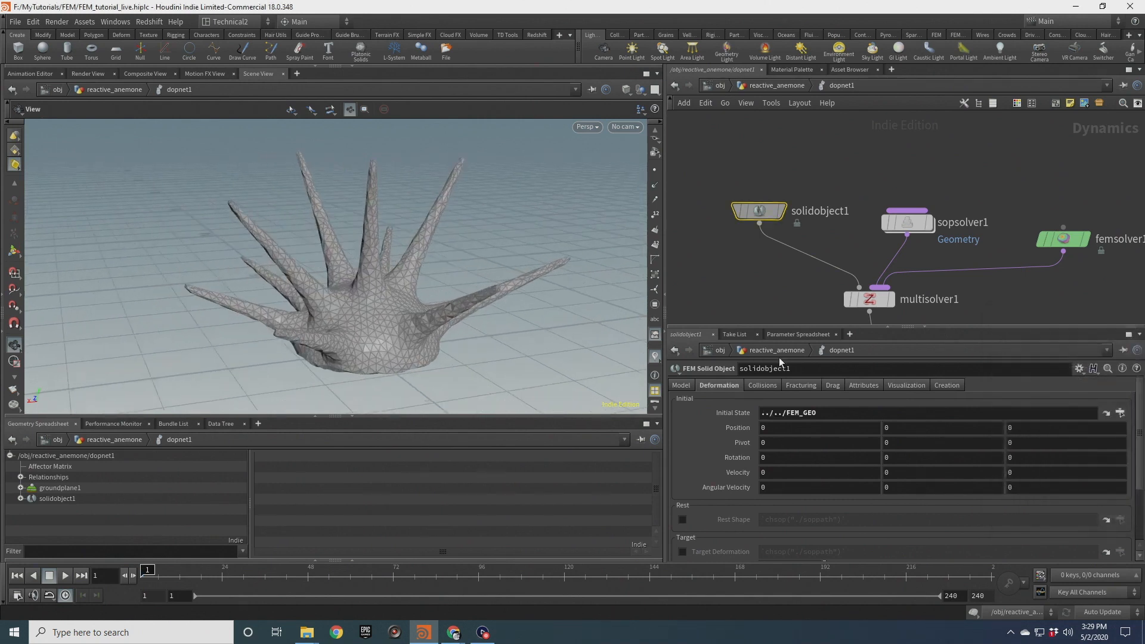
Set the solid object's Target Strength to 1e10
scroll(728, 446, "down", 3)
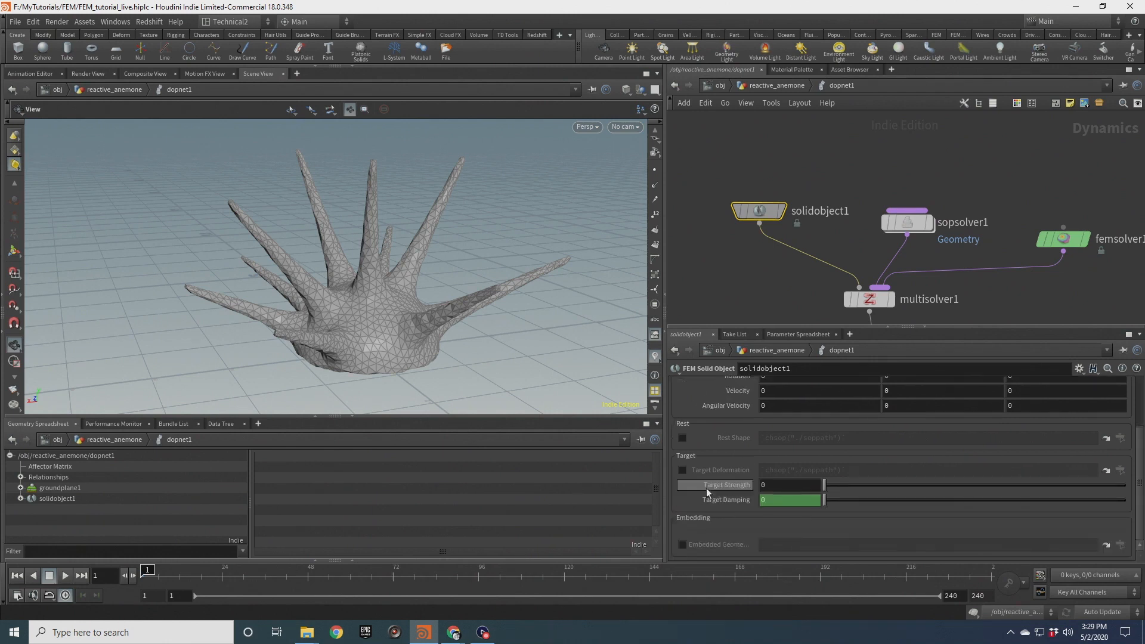
left_click(766, 485)
type("1e10")
key("Return")
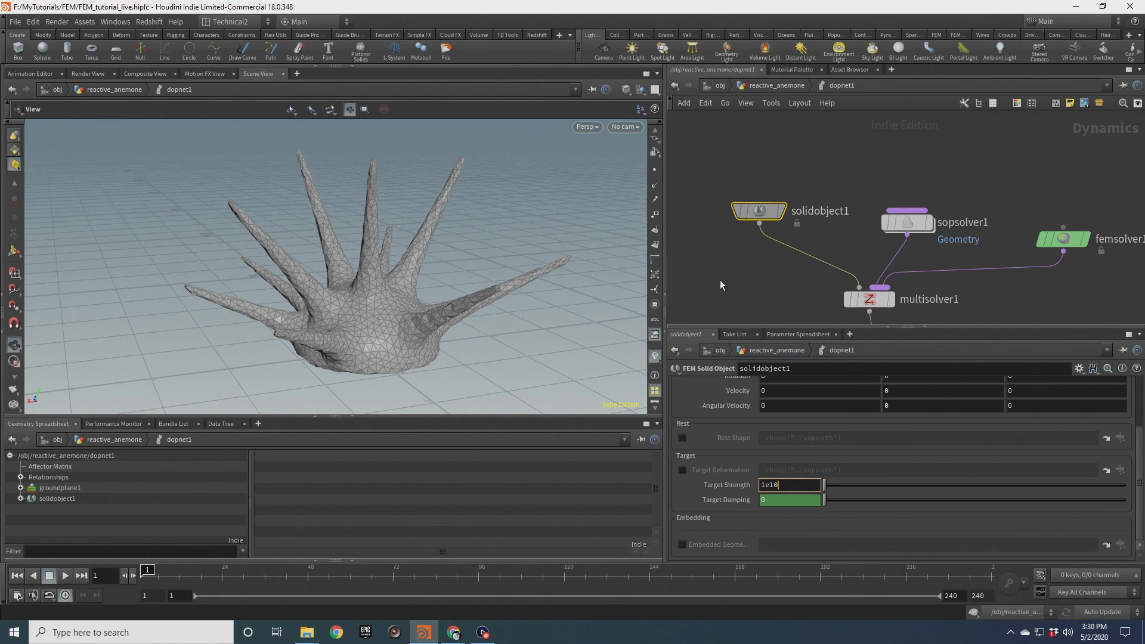
Revert the solid object's Target Damping to its default and set it to 0
right_click(727, 500)
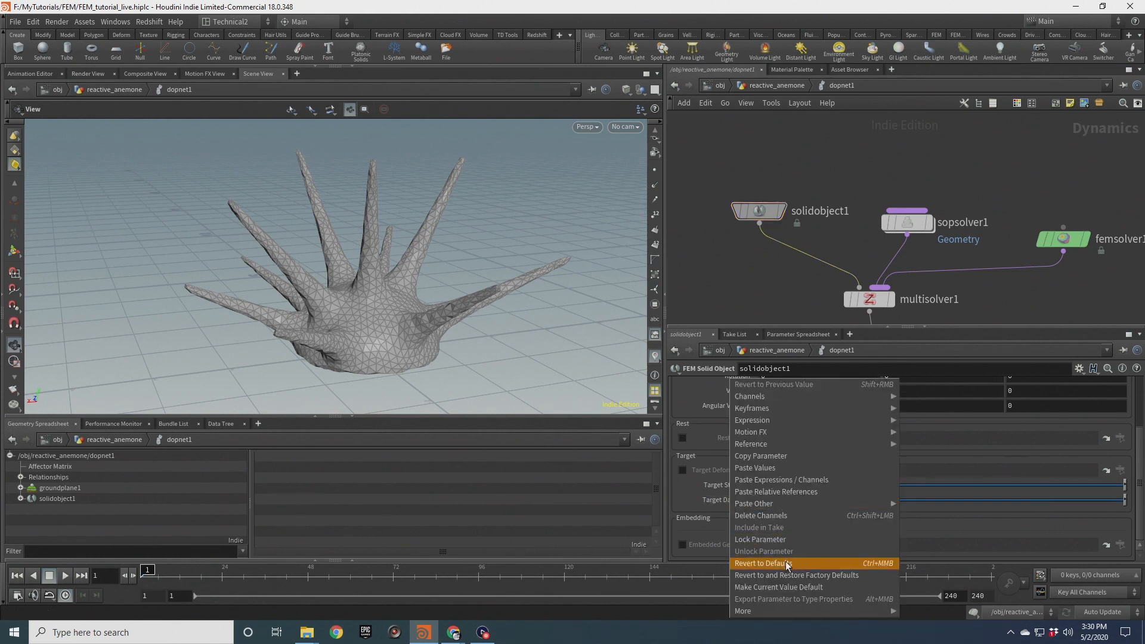
left_click(786, 517)
left_click_drag(806, 503, 739, 500)
type("0")
left_click(737, 288)
left_click_drag(378, 345, 447, 338)
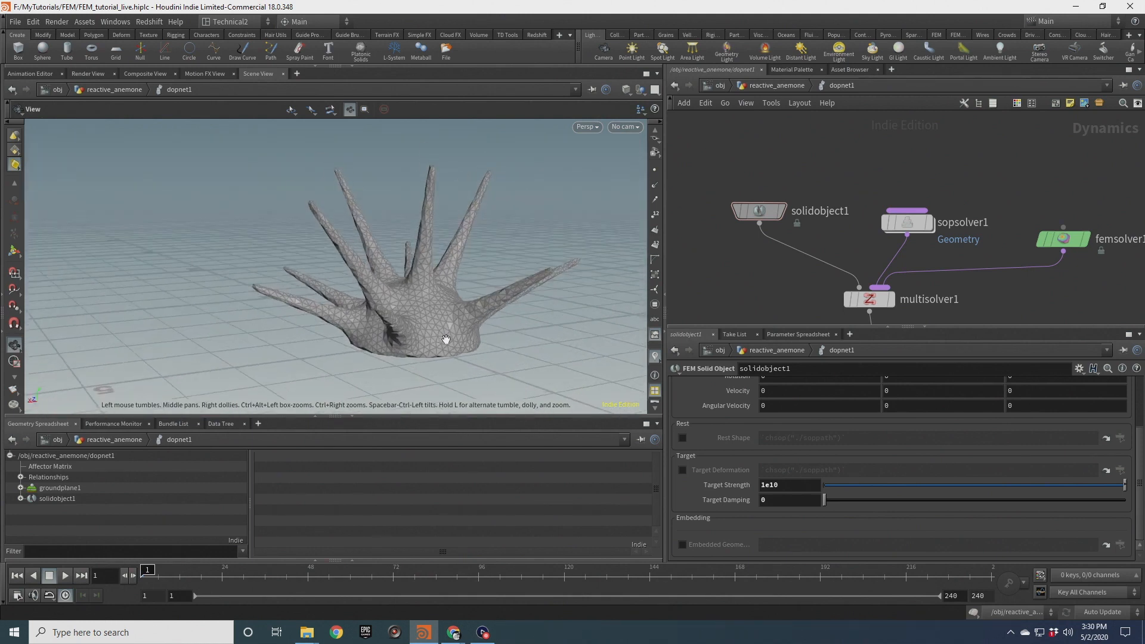
Reposition the SOP Solver node in the network and save the scene
scroll(731, 438, "up", 5)
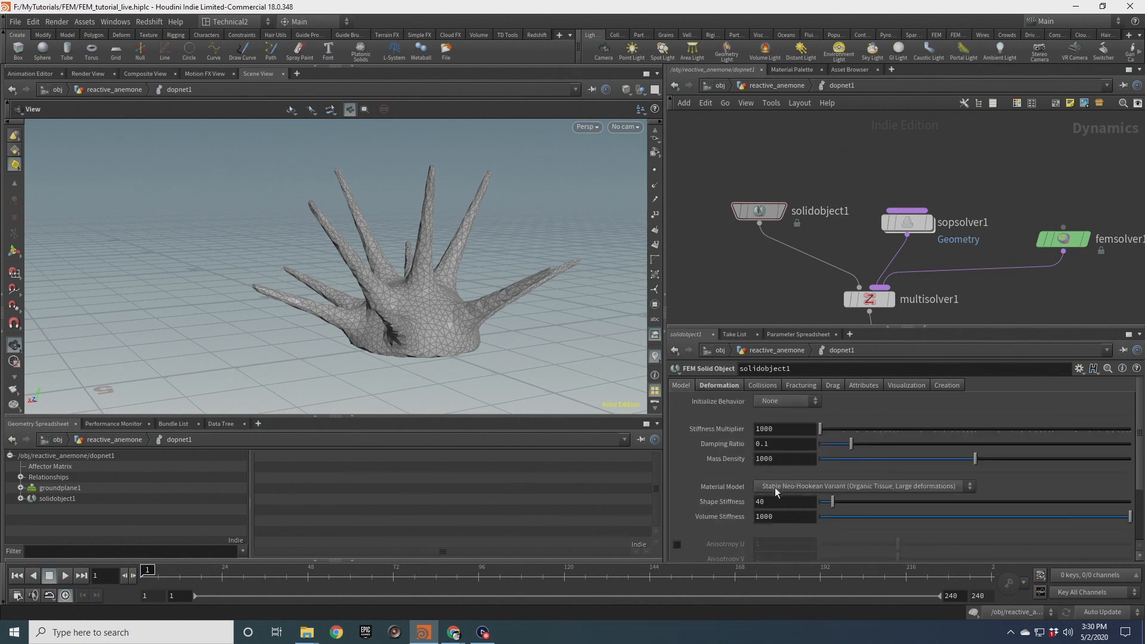
left_click_drag(903, 224, 881, 207)
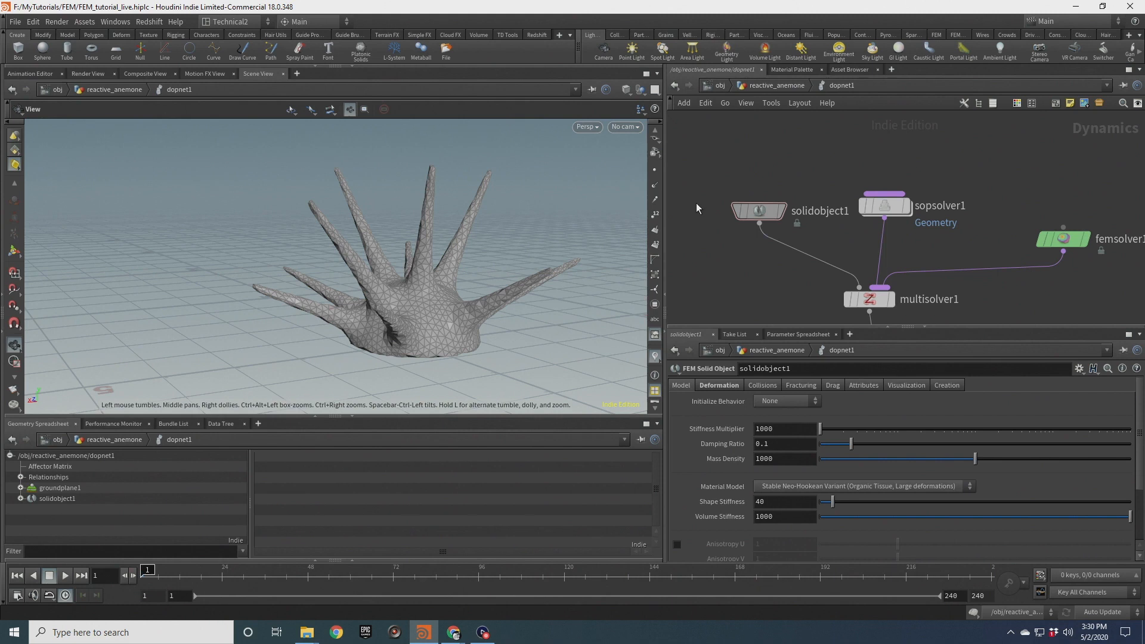
key("ctrl+s")
Play the simulation, orbiting the viewport to inspect the tentacle motion, and rewind to the start
left_click(66, 575)
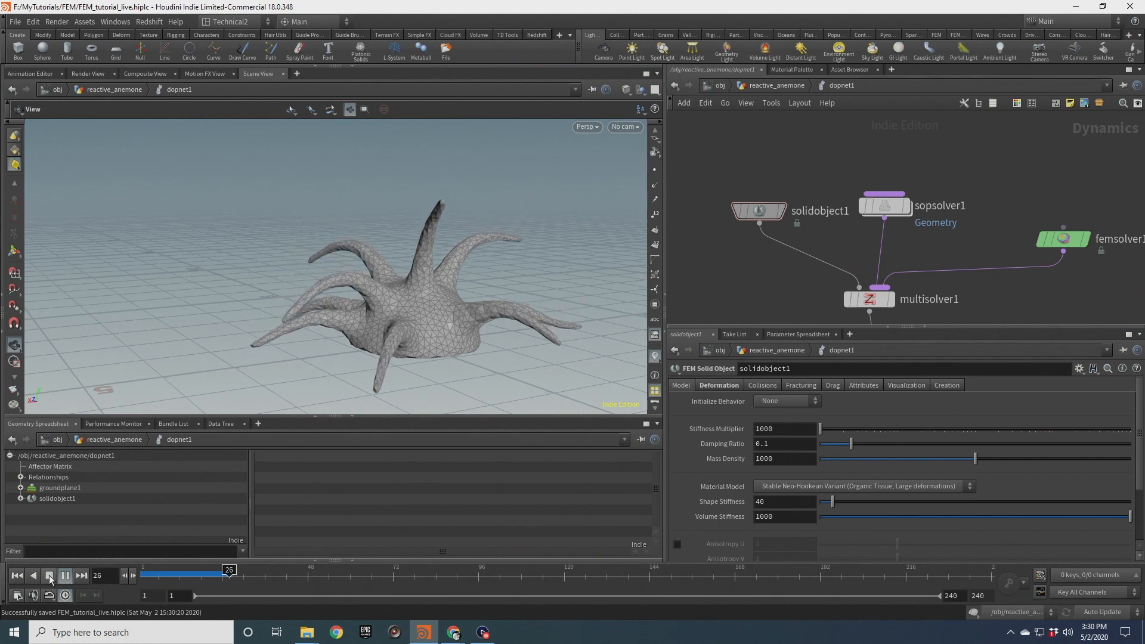
left_click(50, 578)
right_click_drag(289, 334, 396, 298)
left_click_drag(396, 297, 470, 289)
left_click(16, 578)
Set the solid object's Shape Stiffness to 60
left_click(762, 214)
left_click_drag(768, 499, 718, 501)
type("60")
key("Return")
Set the gravity force's Y value to -2
middle_click_drag(753, 292, 711, 141)
scroll(711, 141, "down", 3)
left_click_drag(833, 174, 781, 210)
key("Return")
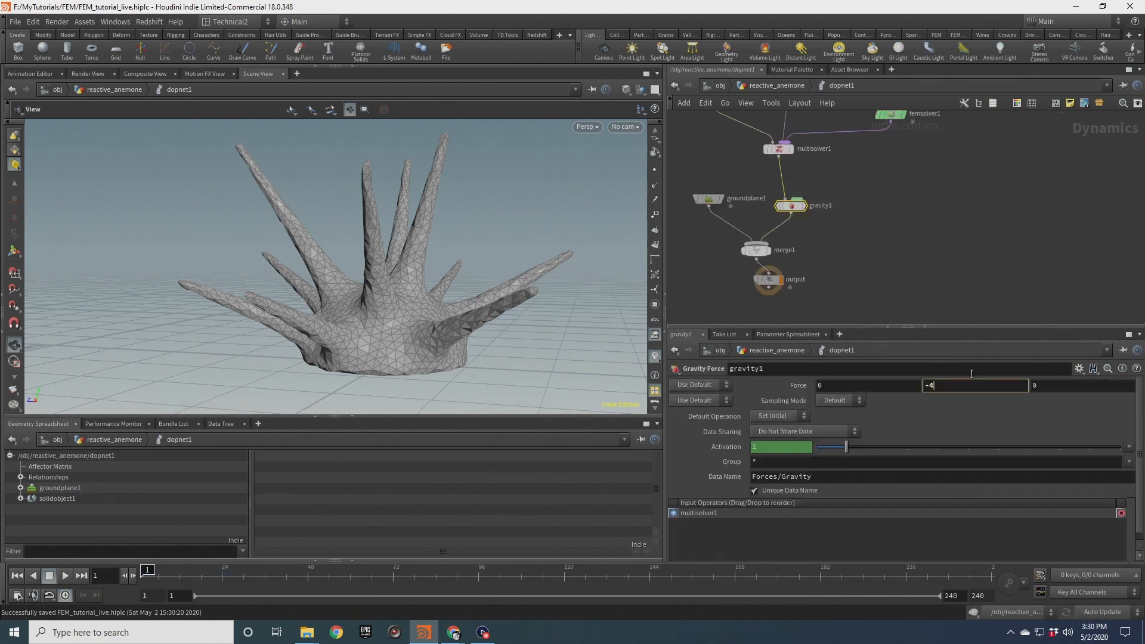
key("Return")
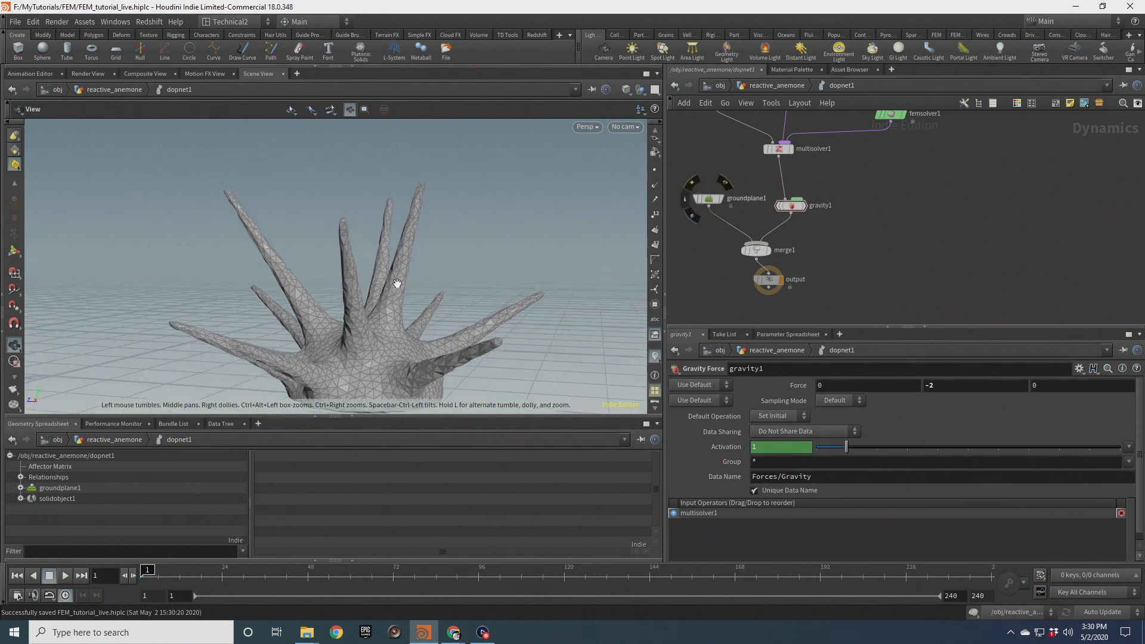
Play the simulation again, orbit to inspect the result, and rewind
left_click(69, 577)
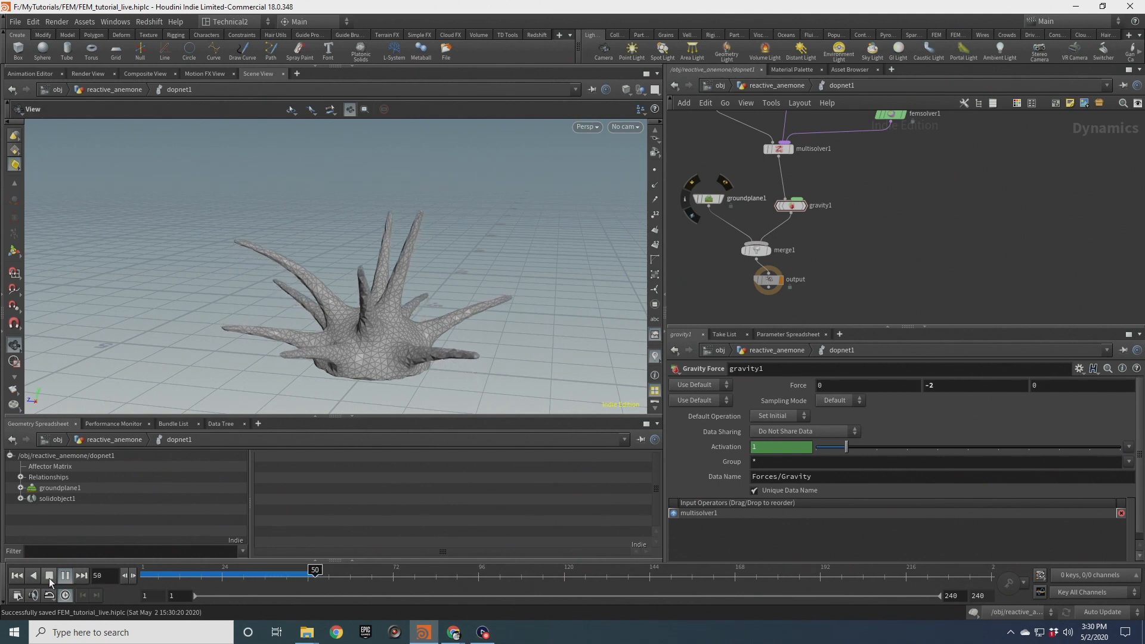
left_click(50, 576)
left_click_drag(283, 394, 390, 291)
left_click_drag(342, 250, 419, 349)
left_click(17, 576)
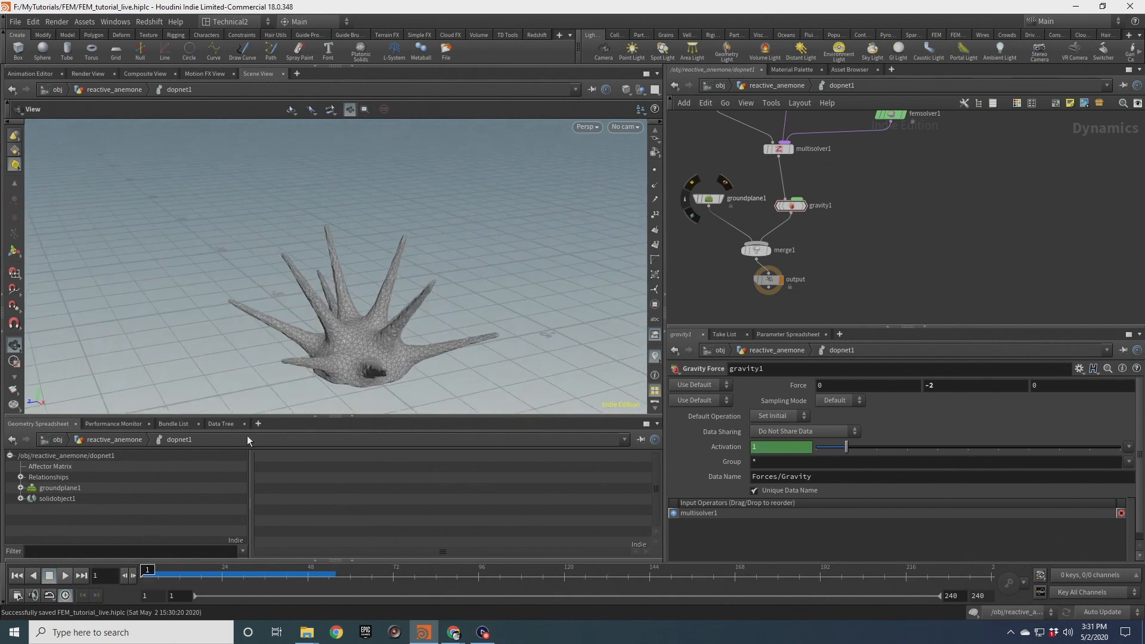
Dive into the SOP Solver and add an Attribute Wrangle below dop_geometry
middle_click_drag(805, 74, 783, 176)
left_click(765, 201)
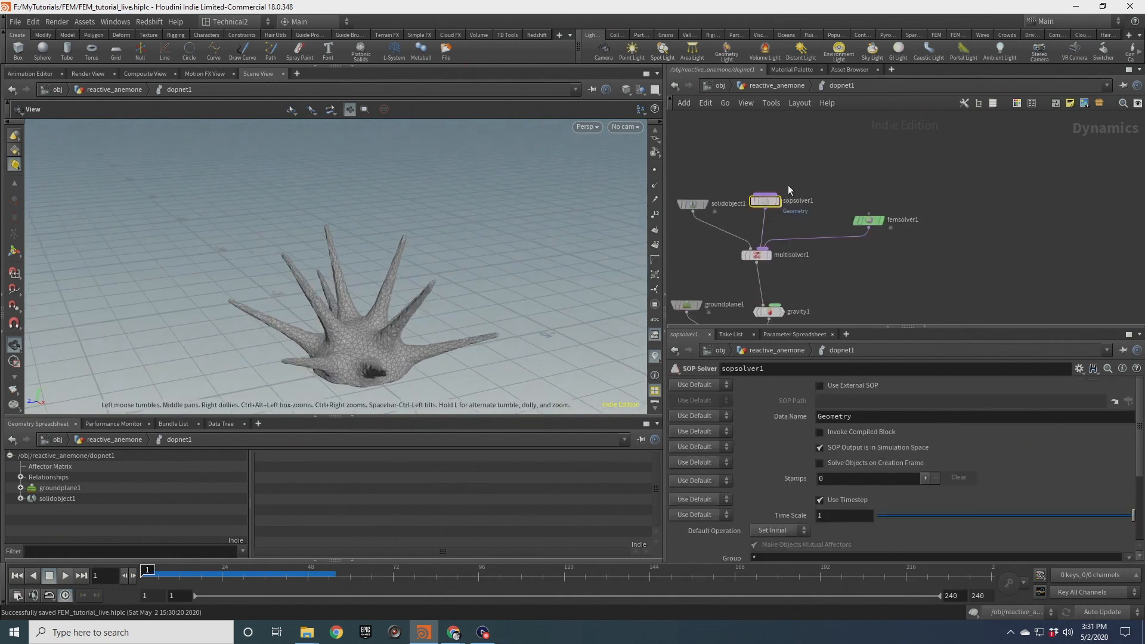
double_click(767, 202)
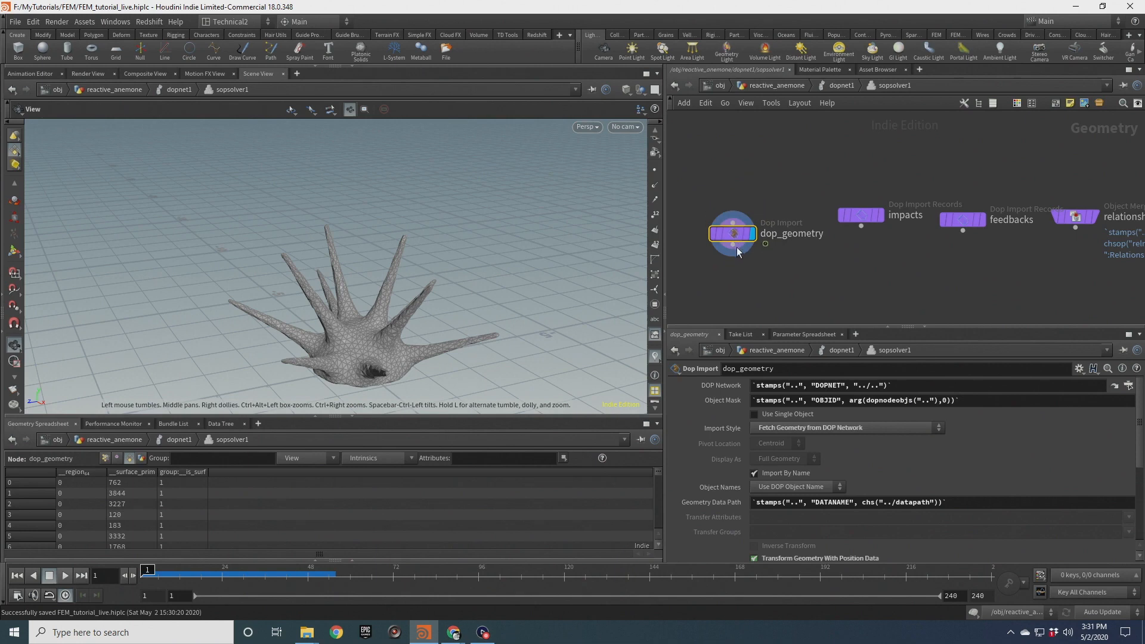
left_click_drag(744, 204, 754, 258)
type("attw")
key("Return")
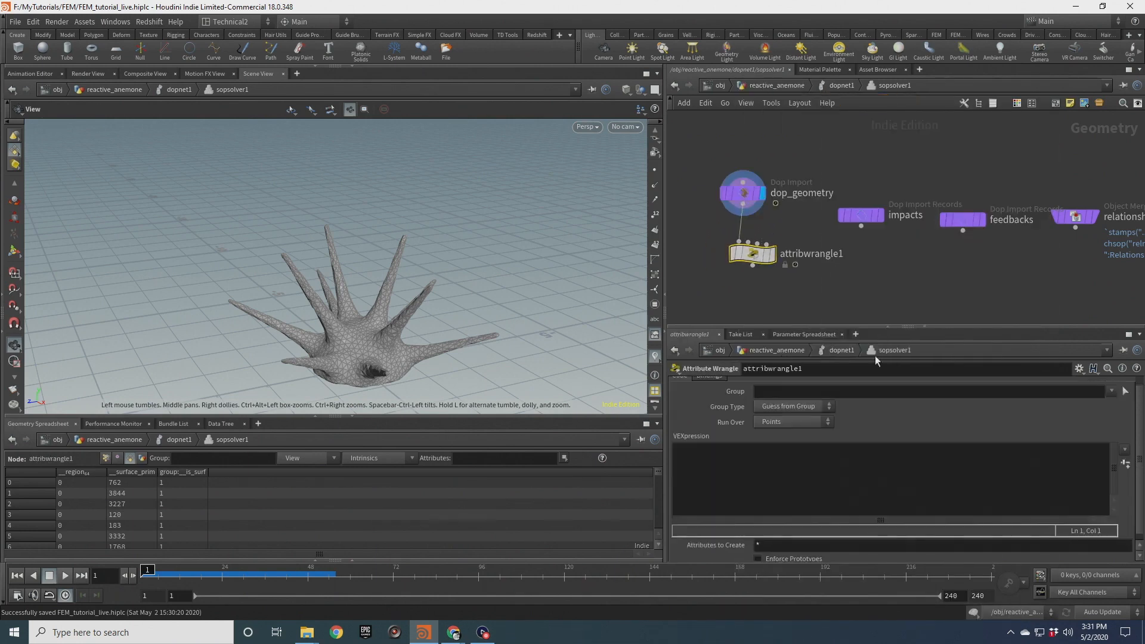
Correct the tentacle group name to group_tentacles in the initialize_properties VEX code
left_click(1111, 392)
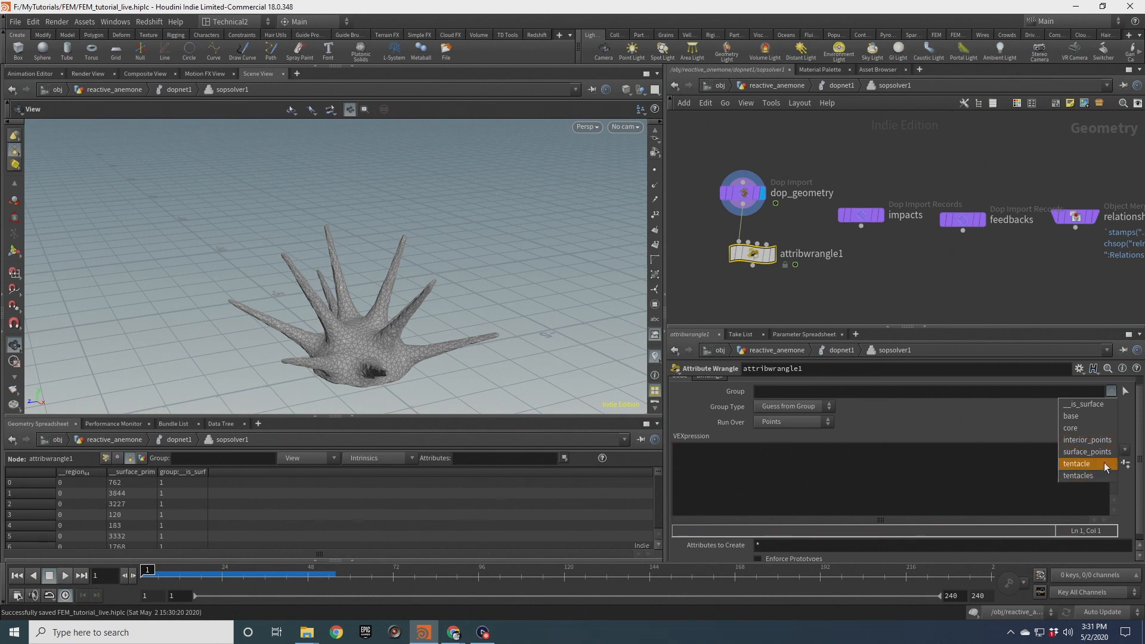
left_click(951, 228)
left_click(842, 86)
left_click(776, 85)
left_click_drag(809, 203, 919, 231)
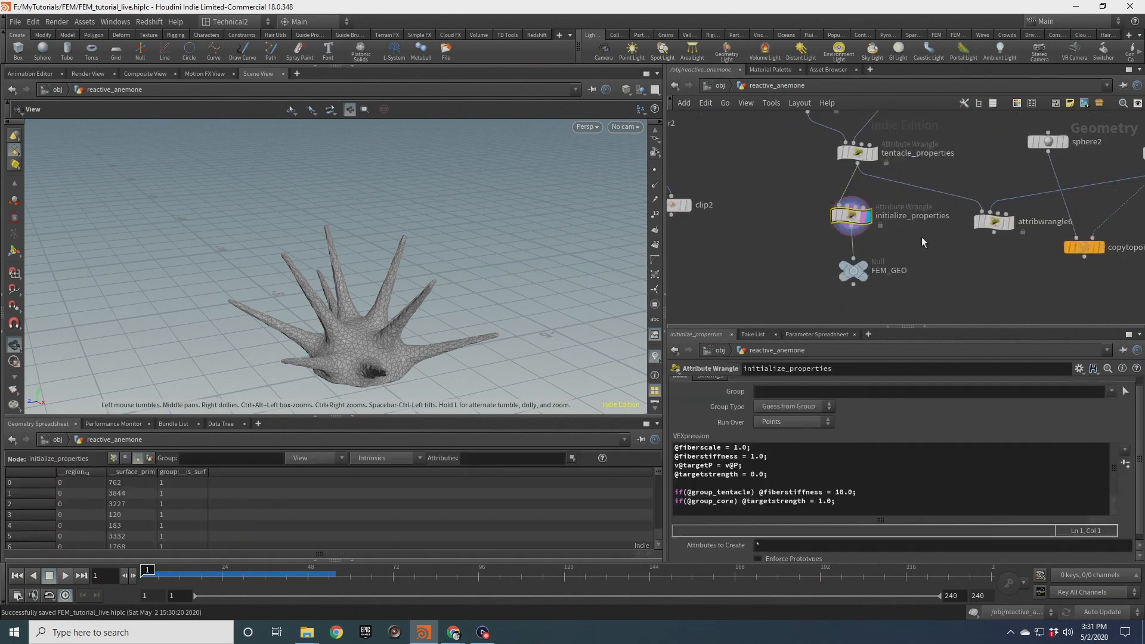
left_click(754, 493)
type("s")
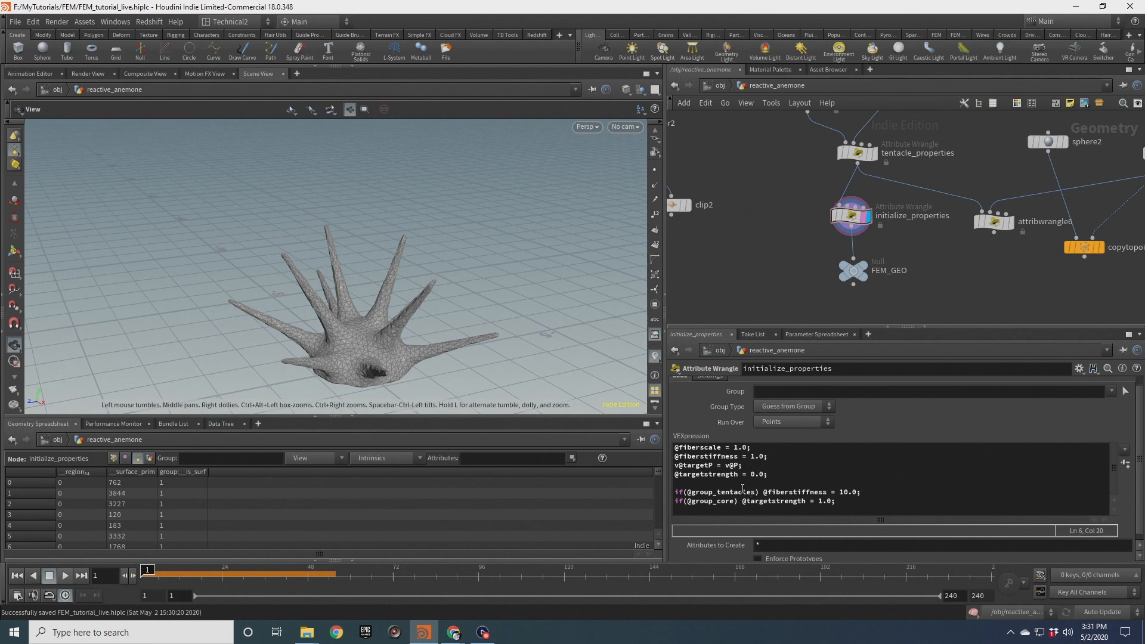
Review the VEX code of the tentacle_properties, basic_groups and initialize_properties wrangles
middle_click_drag(820, 138, 799, 240)
left_click(834, 255)
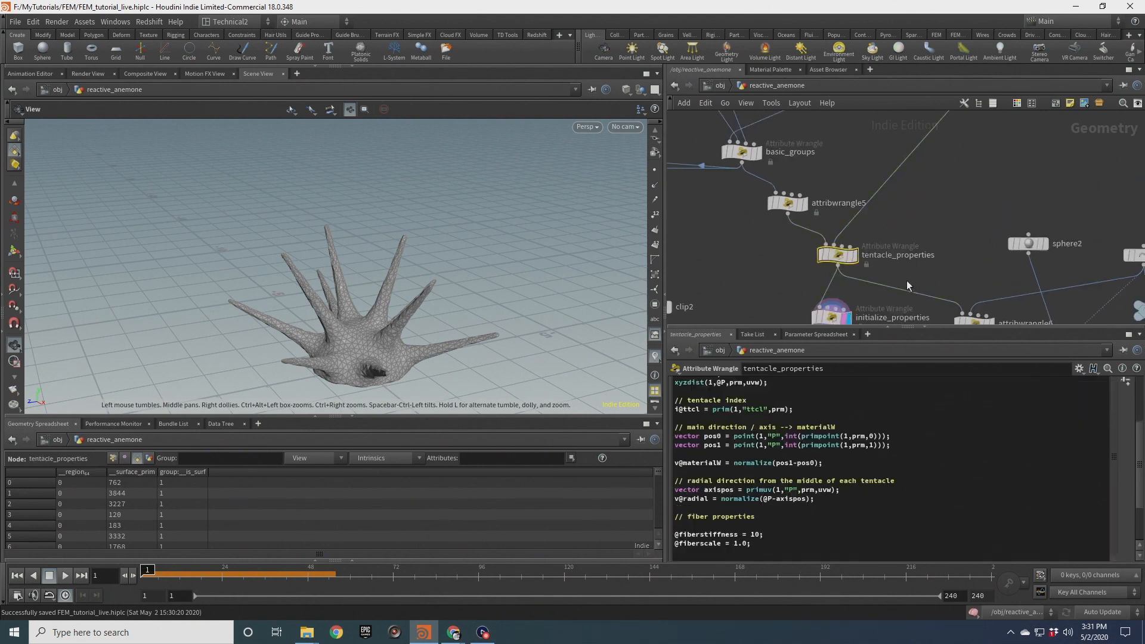
scroll(878, 431, "up", 4)
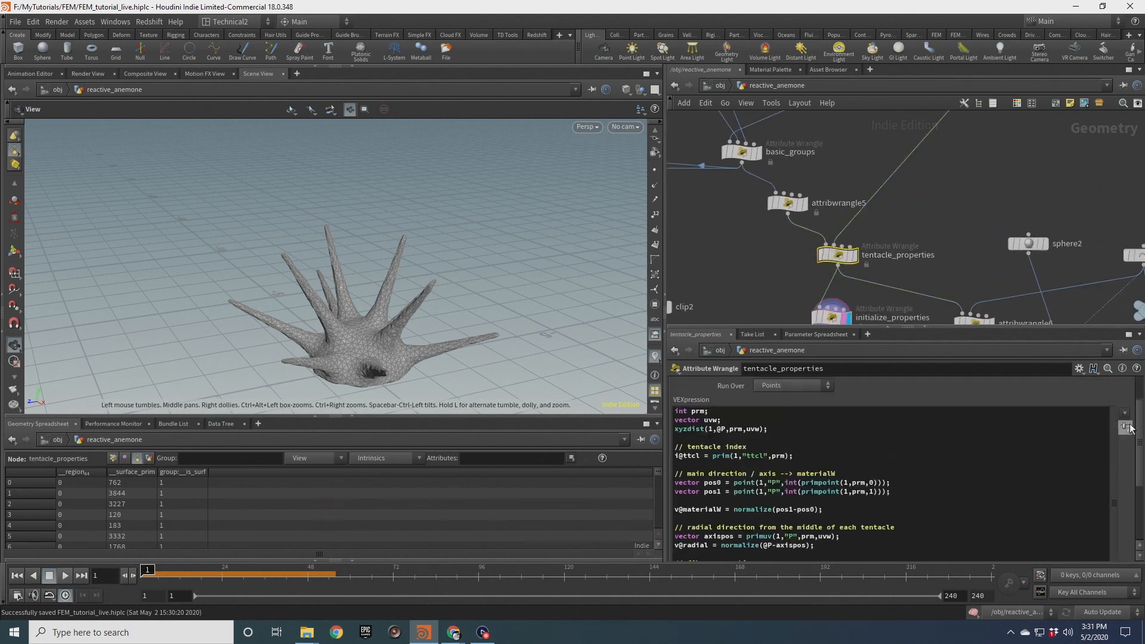
middle_click_drag(725, 224, 838, 276)
scroll(814, 227, "down", 3)
left_click(832, 216)
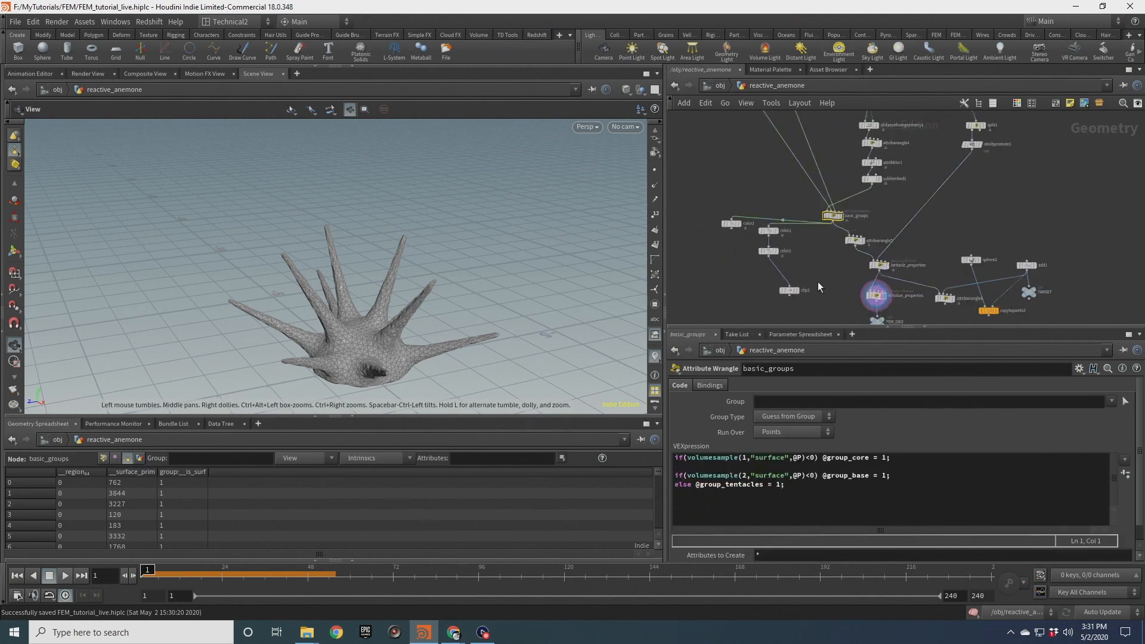
middle_click_drag(818, 281, 812, 206)
left_click(872, 220)
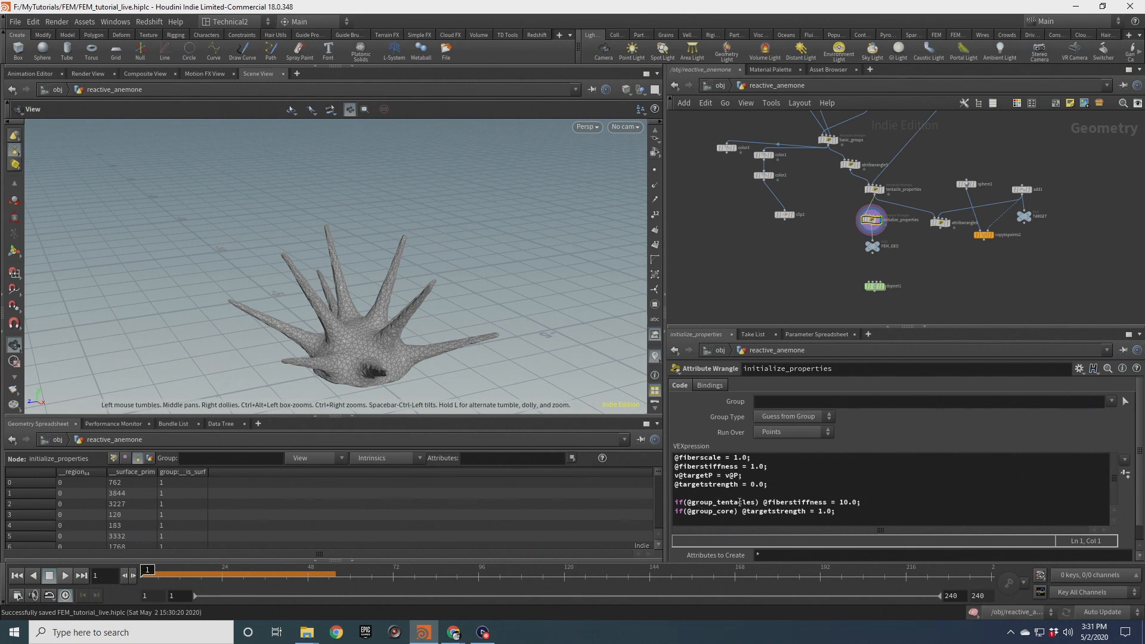
scroll(854, 272, "up", 3)
left_click_drag(856, 273, 928, 314)
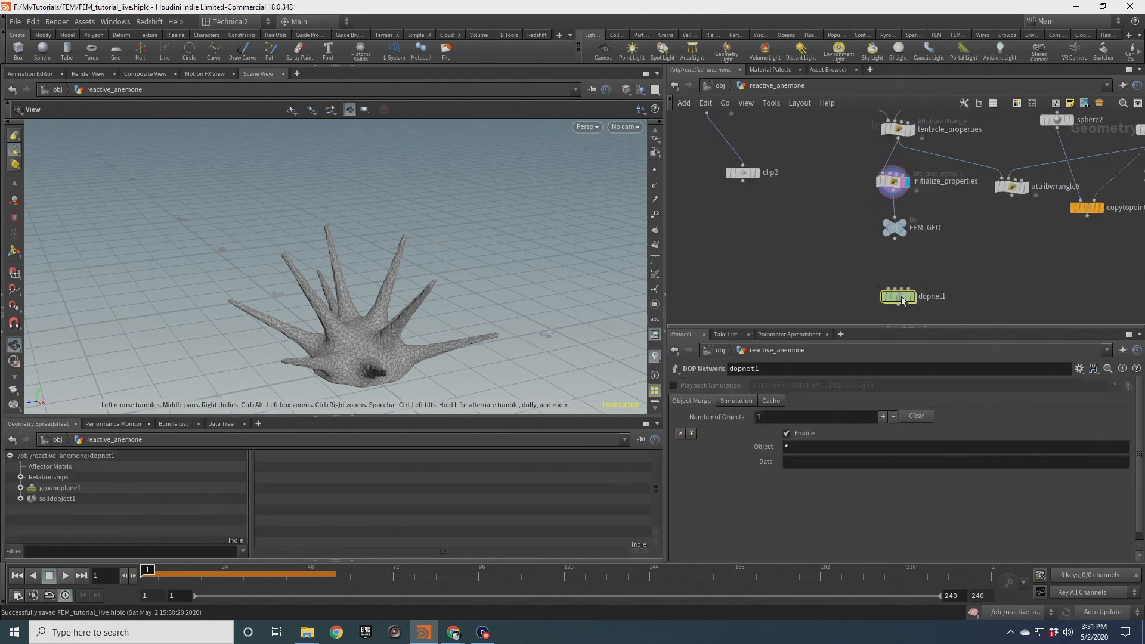
double_click(895, 296)
double_click(775, 203)
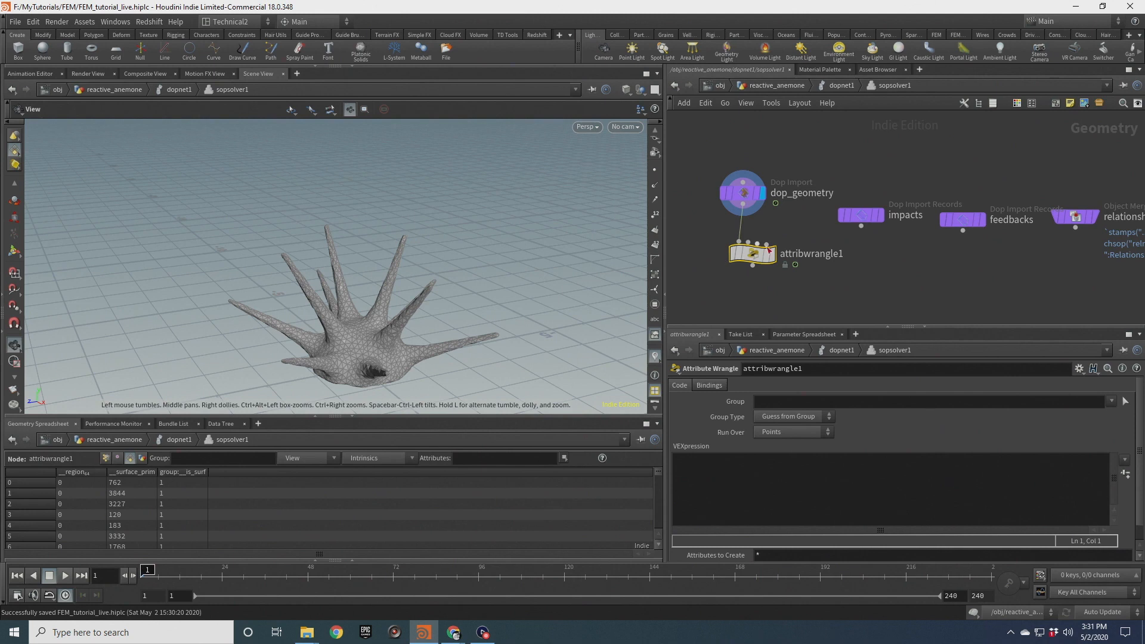
left_click(1111, 401)
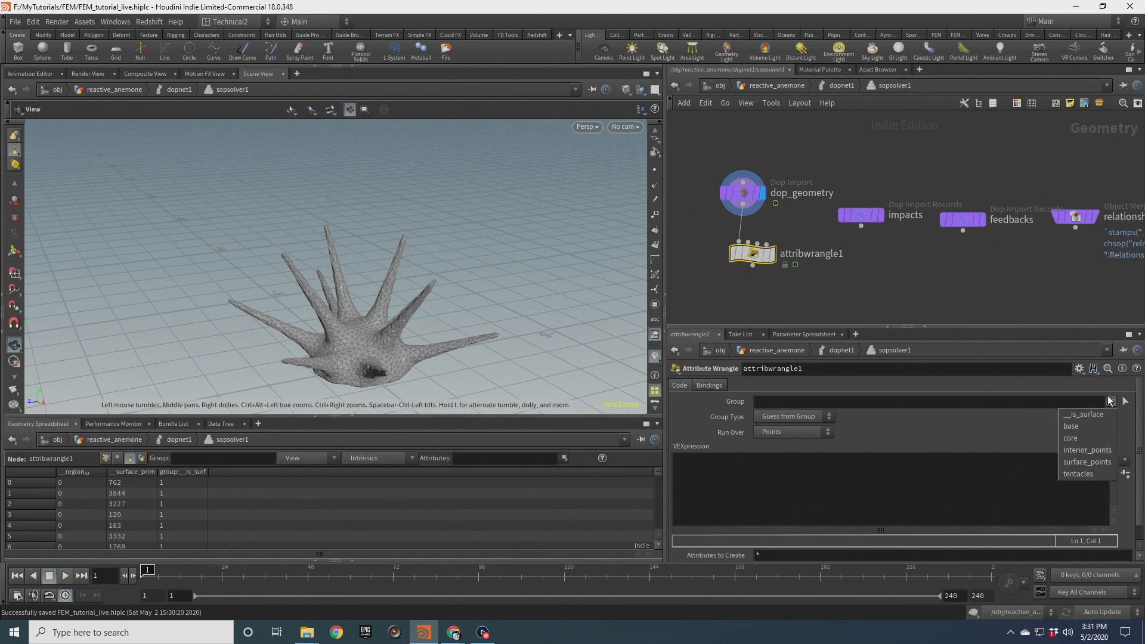
left_click(1078, 473)
mouse_move(768, 258)
left_click(724, 455)
type("@fiberscale = 1.0;")
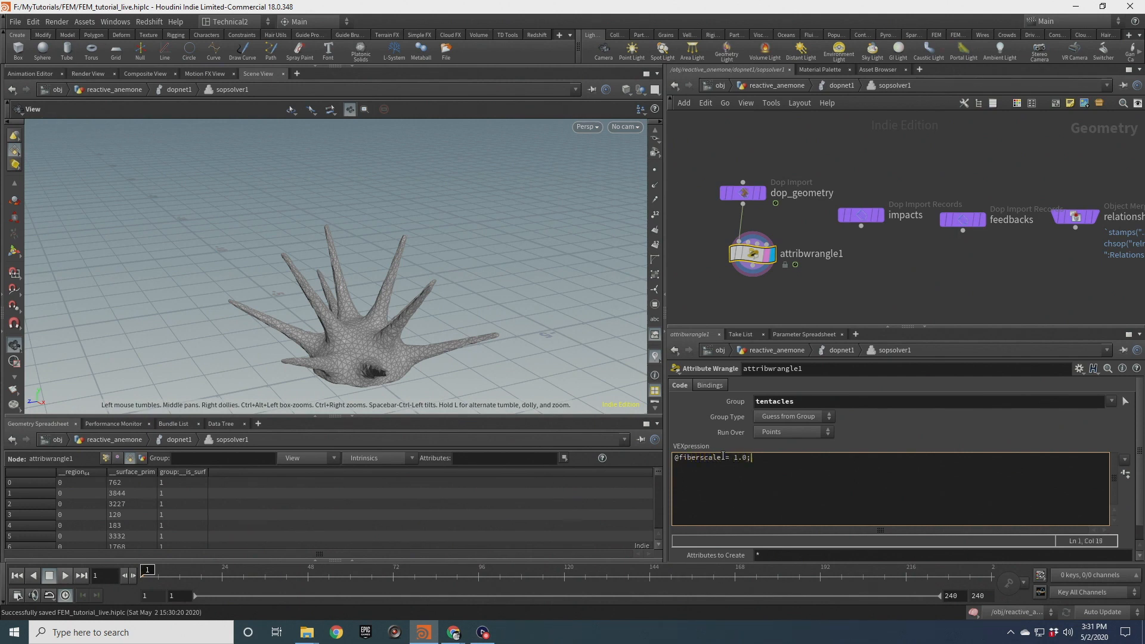
Rename the wrangle to reinitialize
double_click(804, 255)
type("reinitialize")
key("Return")
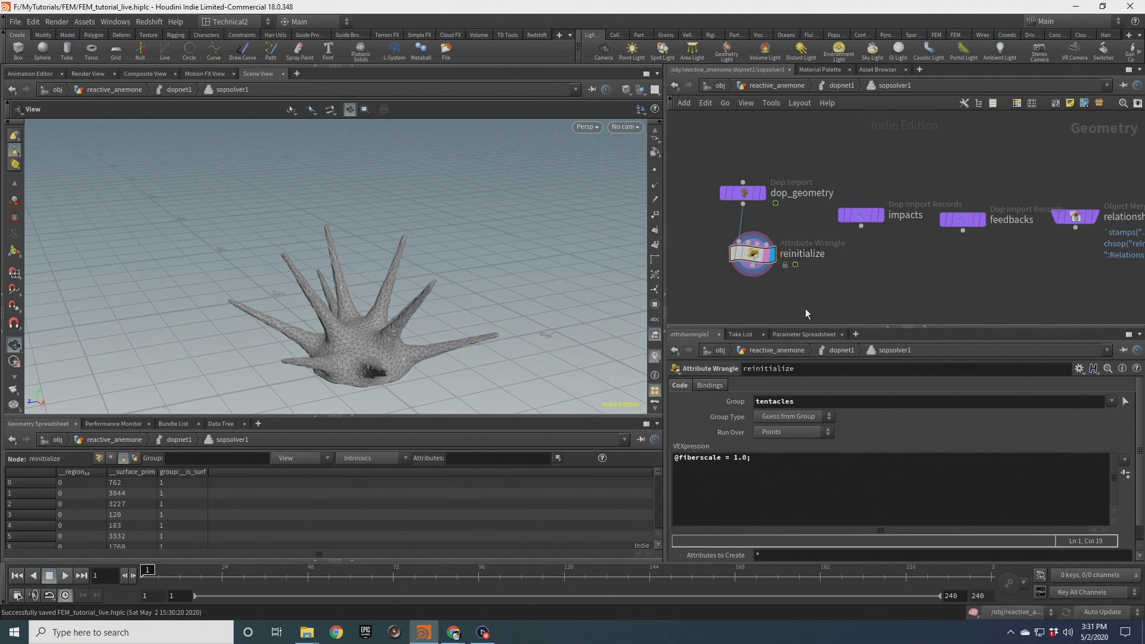
Add an Object Merge node in the SOP Solver that imports the TARGET object
key("Tab")
type("obj m")
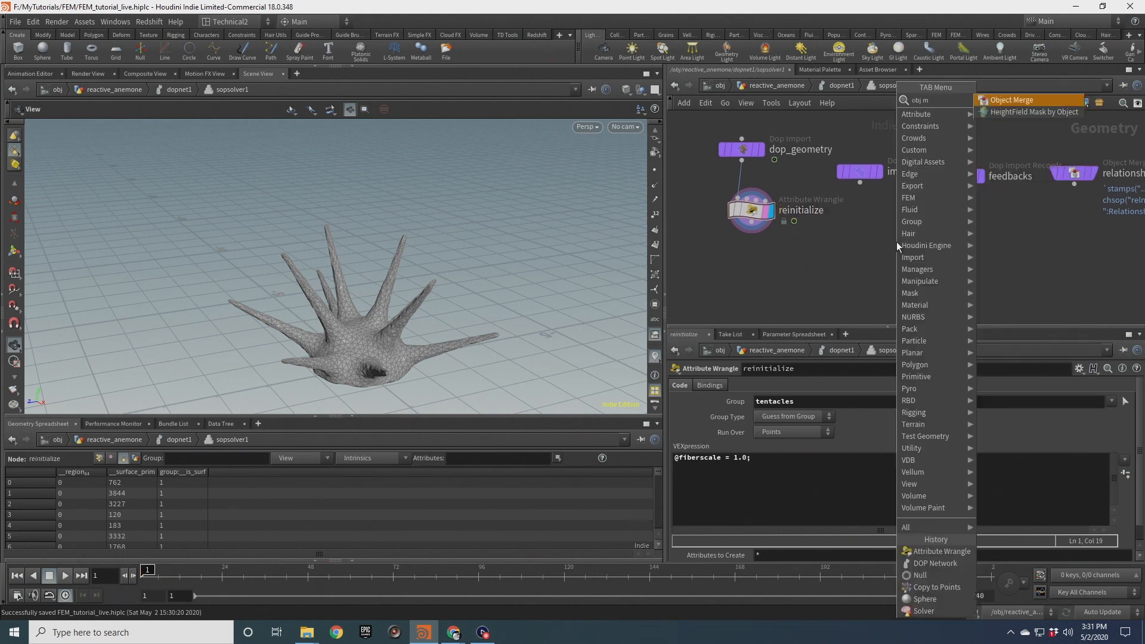
key("Return")
left_click(896, 242)
left_click(1125, 416)
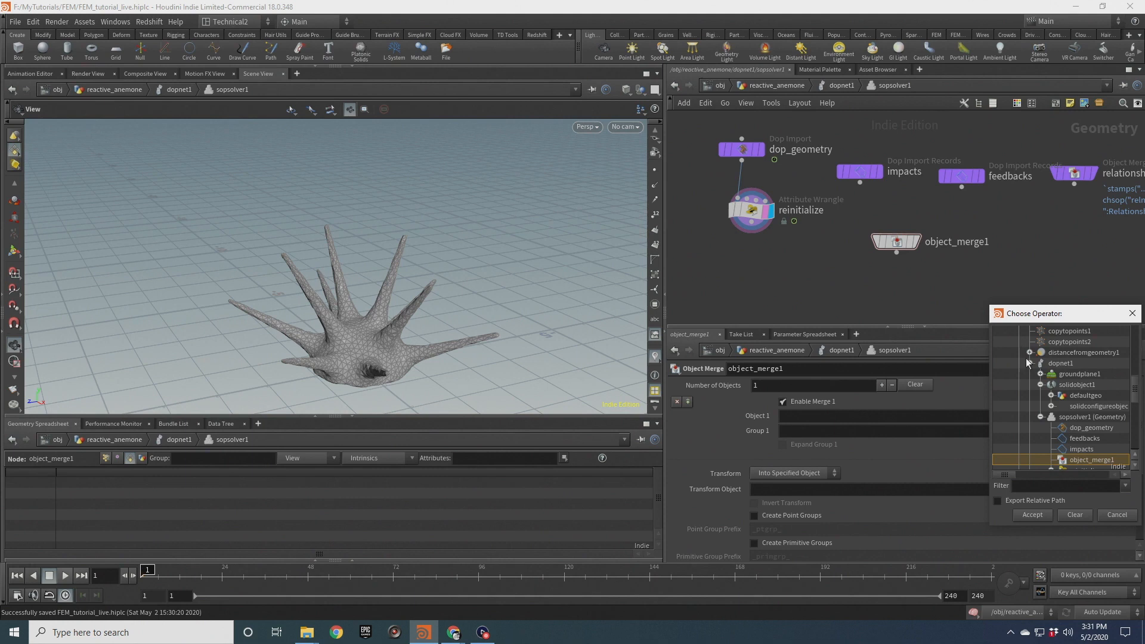
scroll(1062, 394, "up", 10)
left_click(1062, 396)
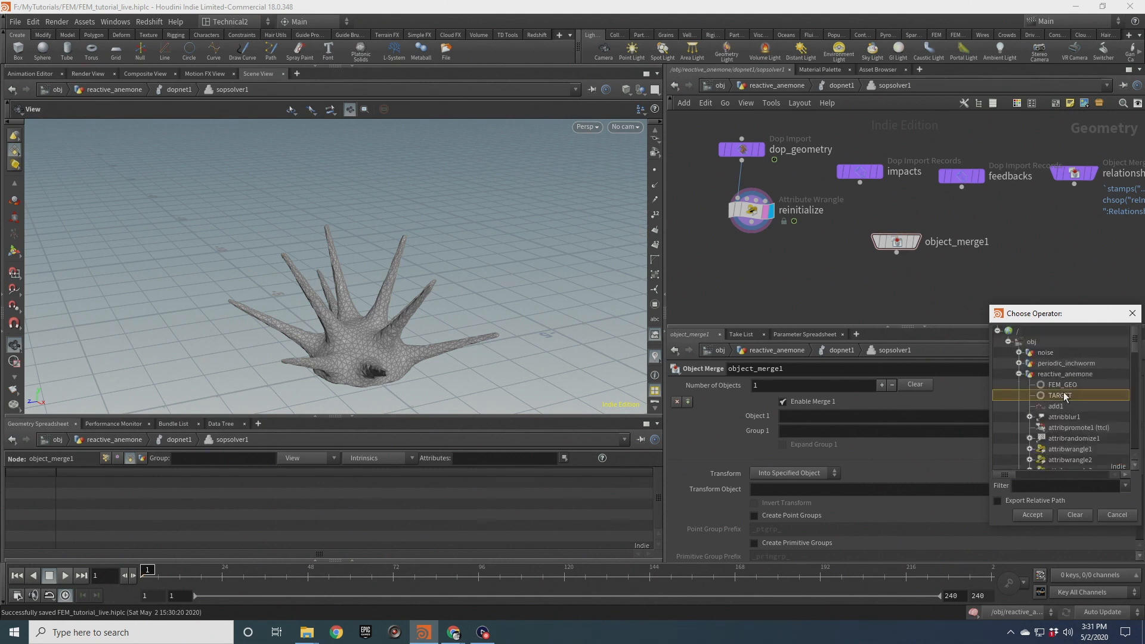
left_click(1032, 515)
Copy the target-direction VEX code from attribwrangle6 and paste it into a new Attribute Wrangle inside the SOP Solver
left_click(842, 85)
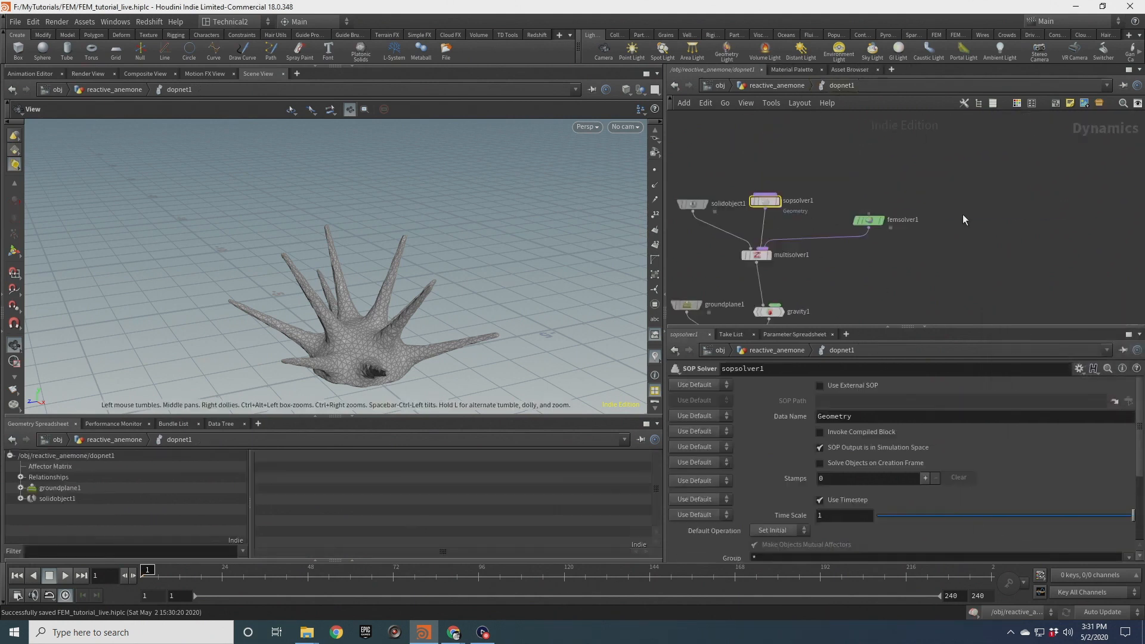
left_click(777, 86)
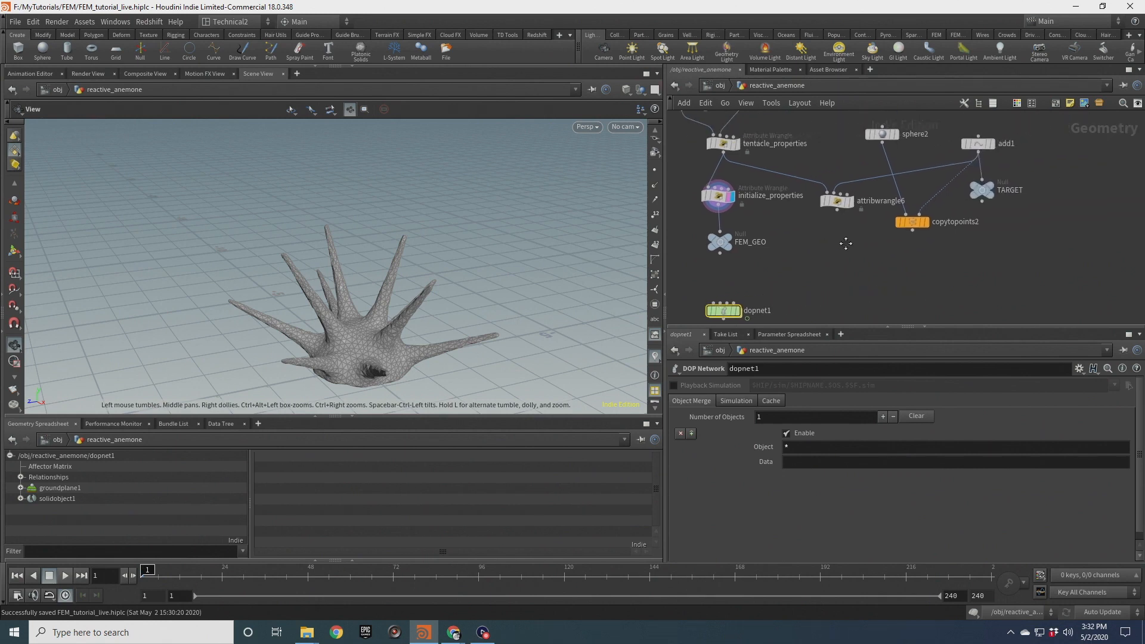
left_click(835, 199)
key("ctrl+a")
key("ctrl+c")
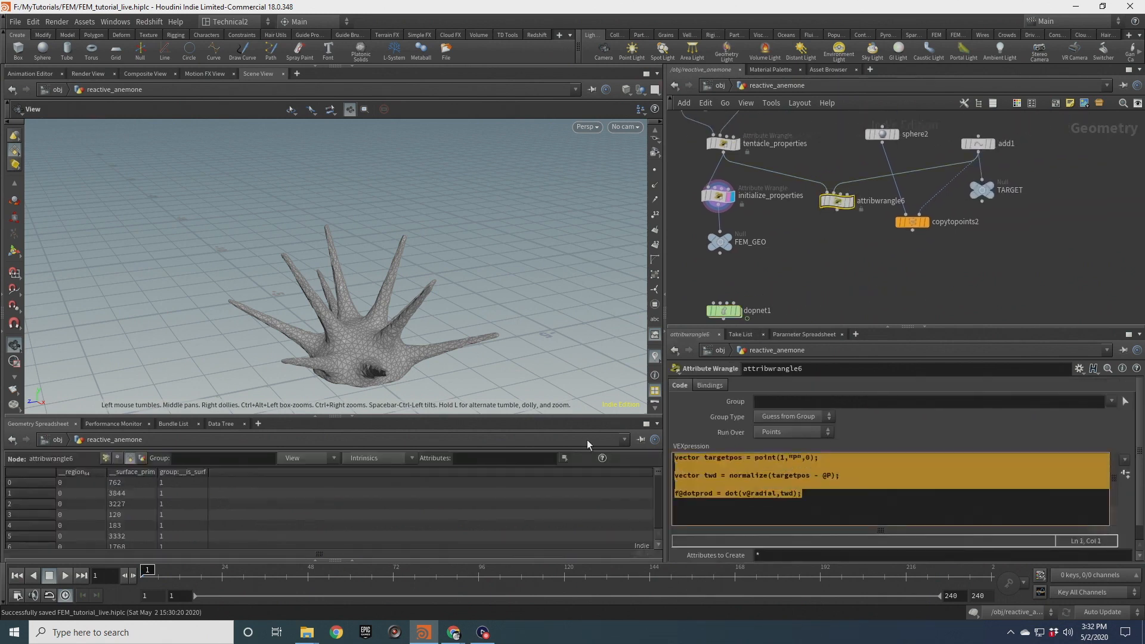
double_click(724, 311)
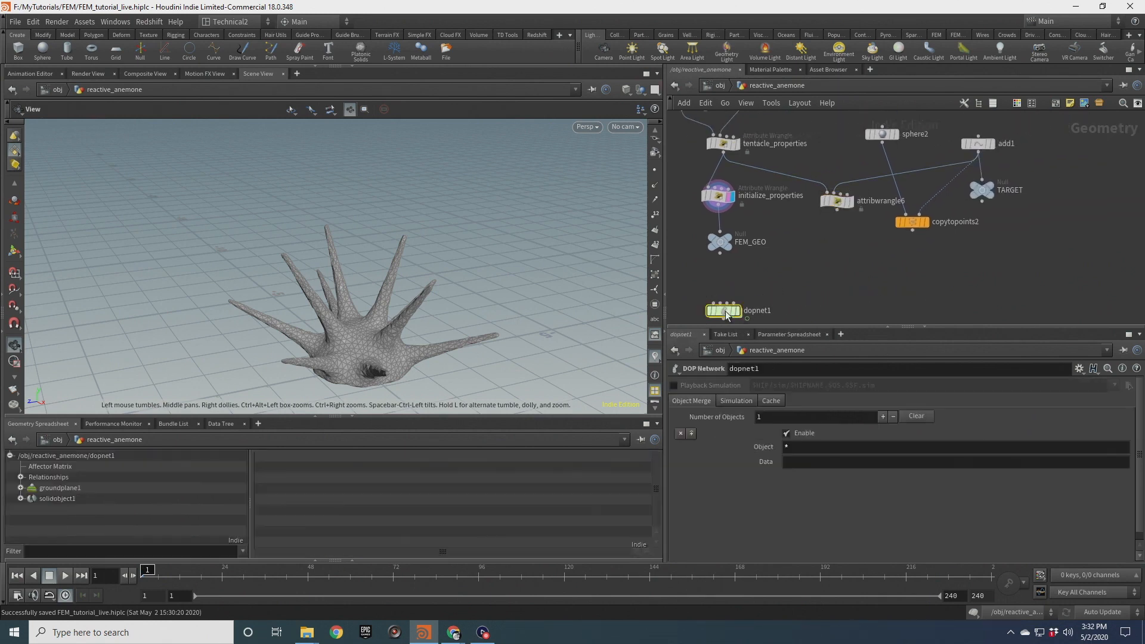
double_click(775, 163)
key("Tab")
type("atw")
key("Return")
key("Return")
mouse_move(782, 153)
left_mouse_down()
mouse_move(772, 201)
mouse_move(777, 161)
left_mouse_up()
left_click(769, 454)
key("ctrl+v")
Wire reinitialize and object_merge1 into the new wrangle's inputs and set its group to tentacles
left_click_drag(927, 193, 777, 213)
left_click_drag(776, 171, 786, 214)
left_click_drag(925, 192, 786, 214)
left_click(1110, 405)
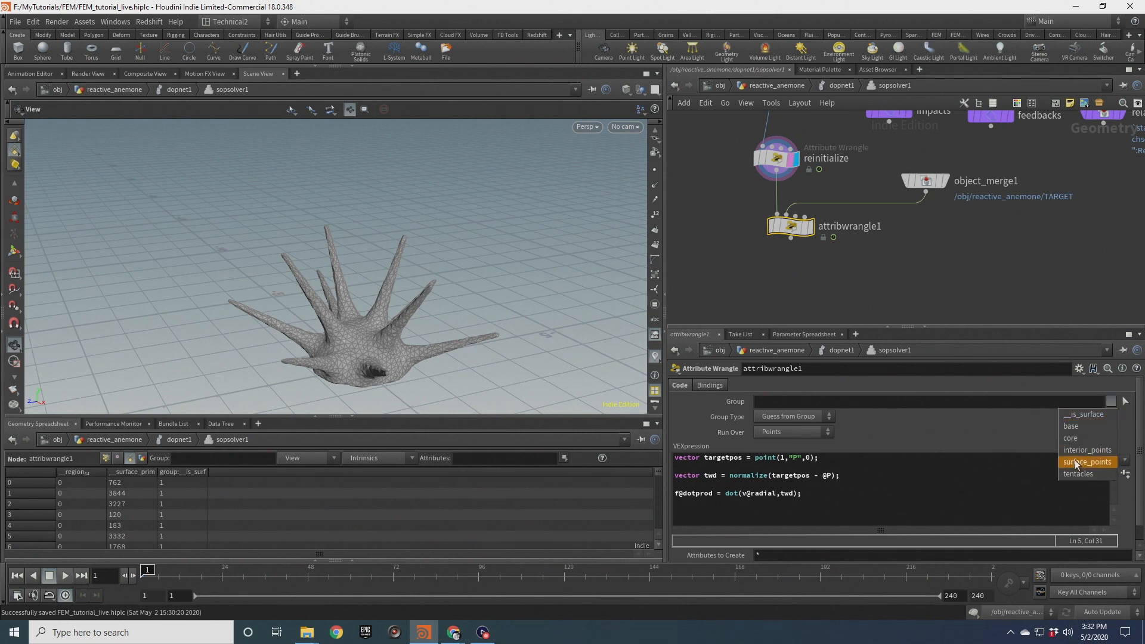
left_click(1081, 476)
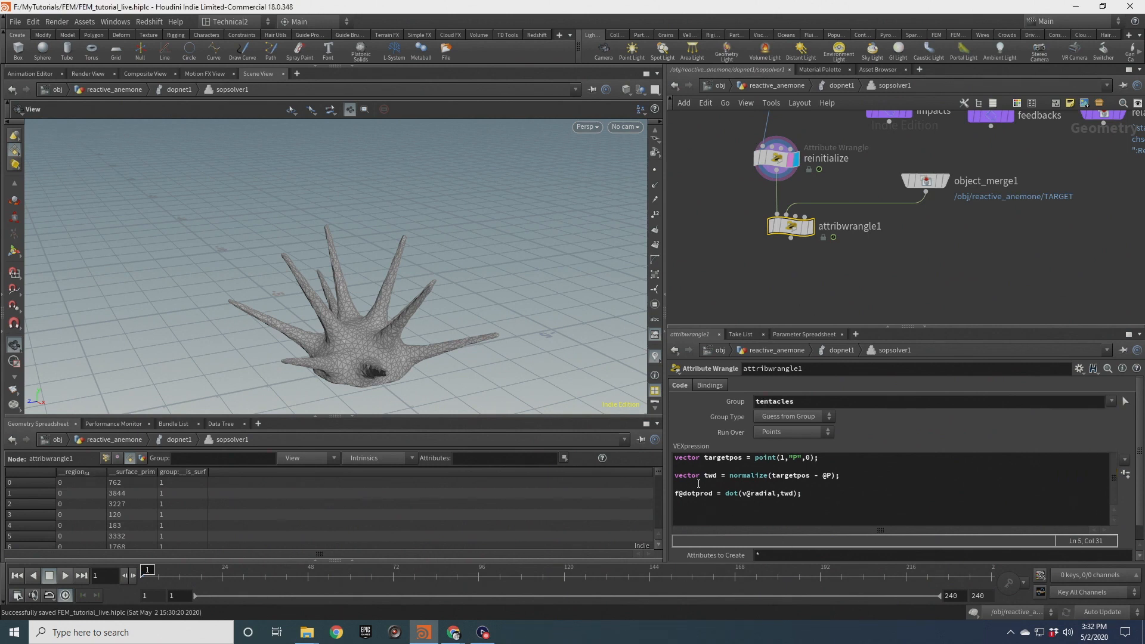
left_click(926, 181)
left_click(791, 226)
left_click_drag(693, 475, 819, 478)
left_click_drag(694, 493, 803, 494)
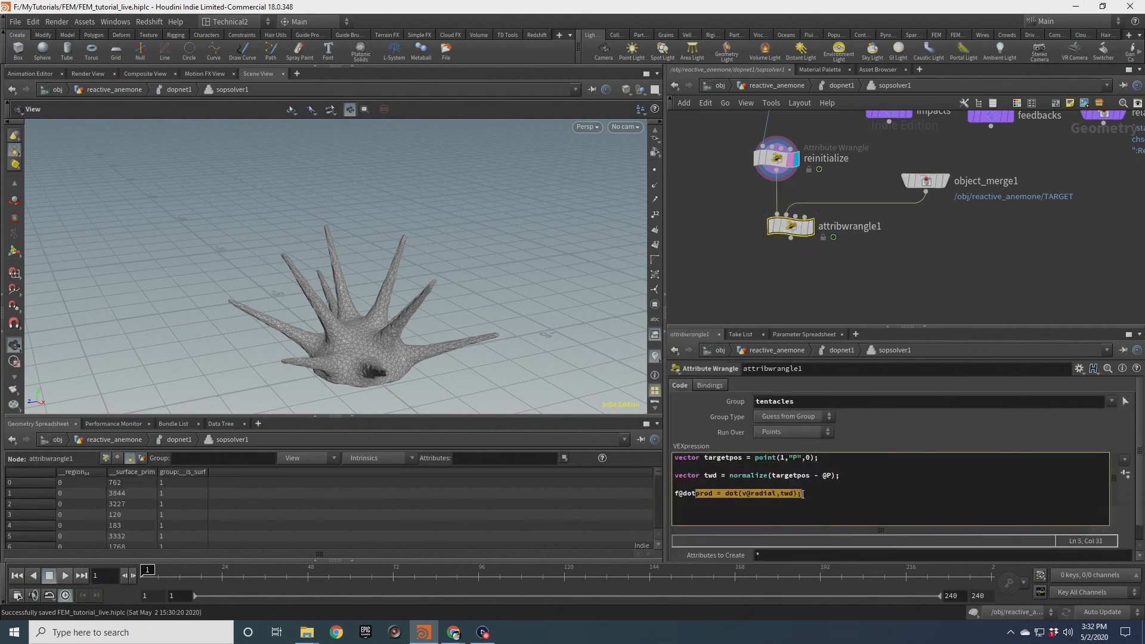
left_click(684, 494)
key("BackSpace")
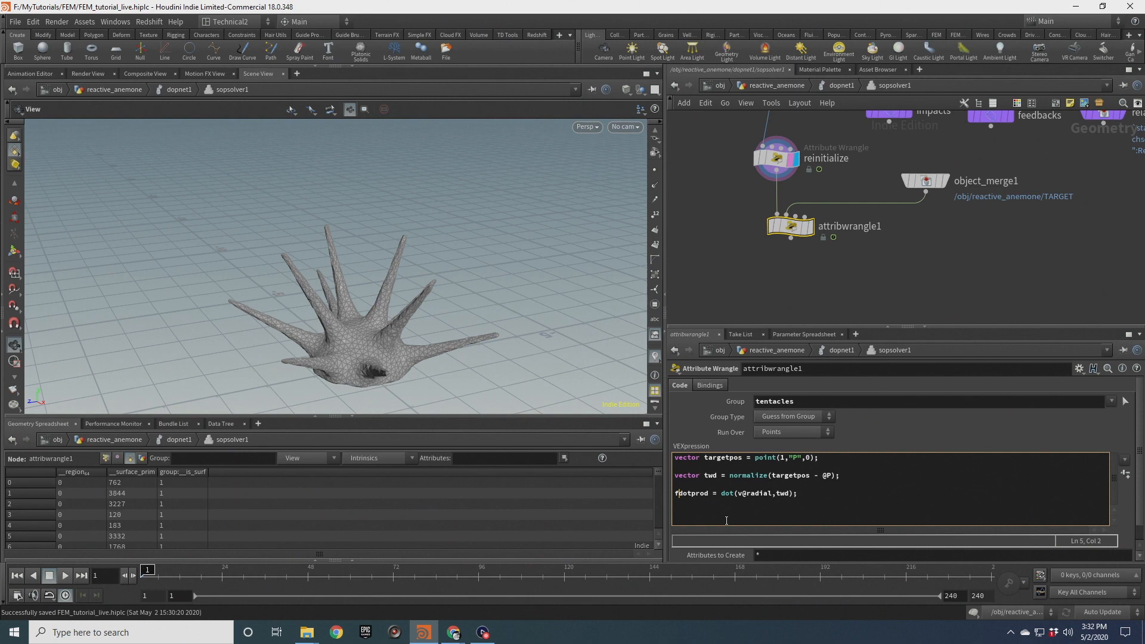
type("loat")
left_click(839, 493)
key("Return")
key("Return")
type("@fiberscale = fit11(")
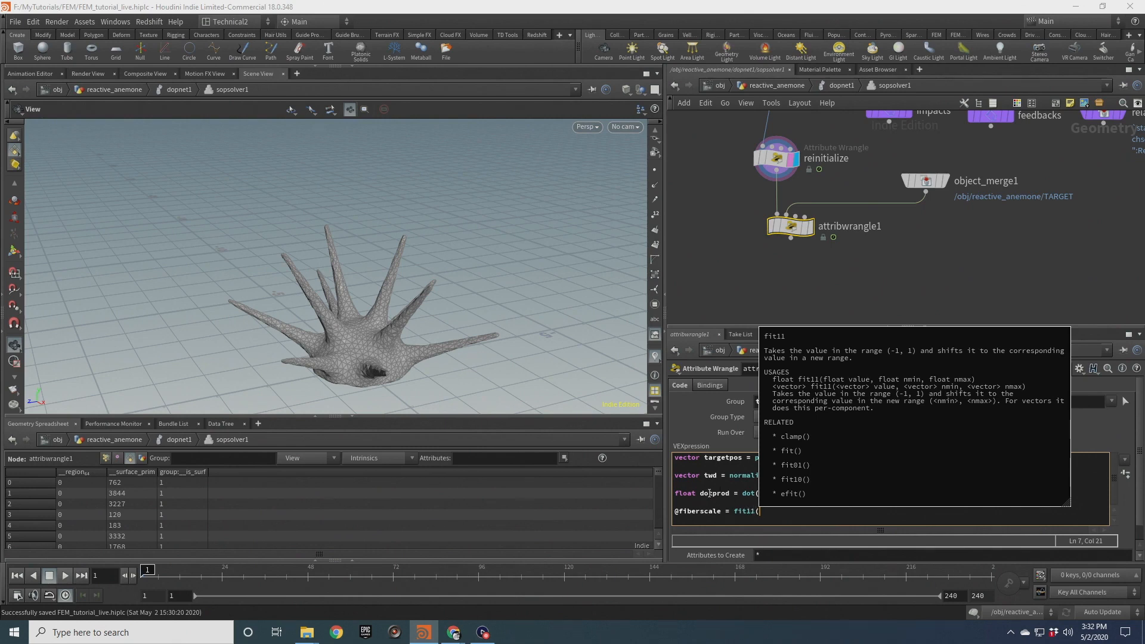
type("dotprod,1.5,0.5);")
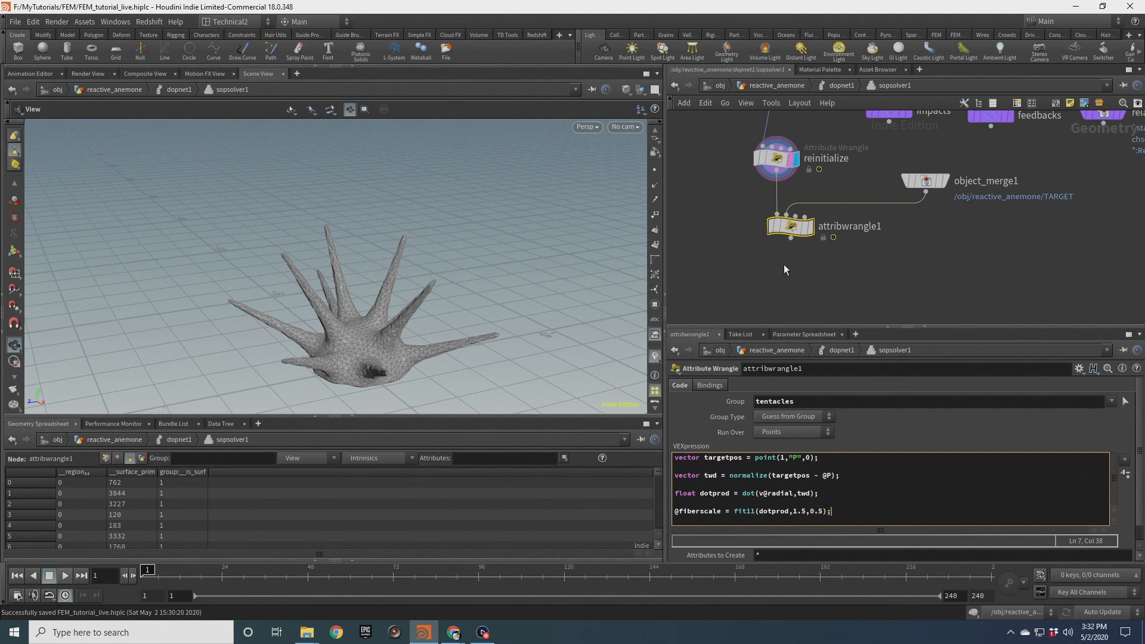
left_click(807, 227)
left_click(793, 229)
Return to the DOP network, play the simulation, and zoom and orbit to inspect the tentacles
left_click(838, 85)
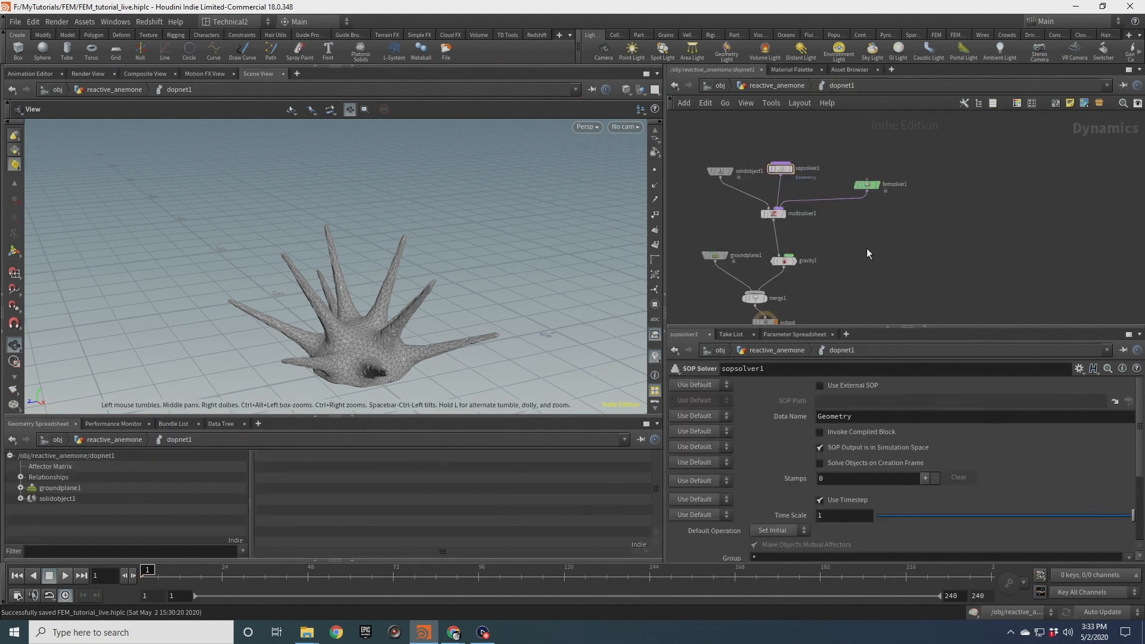
left_click(67, 576)
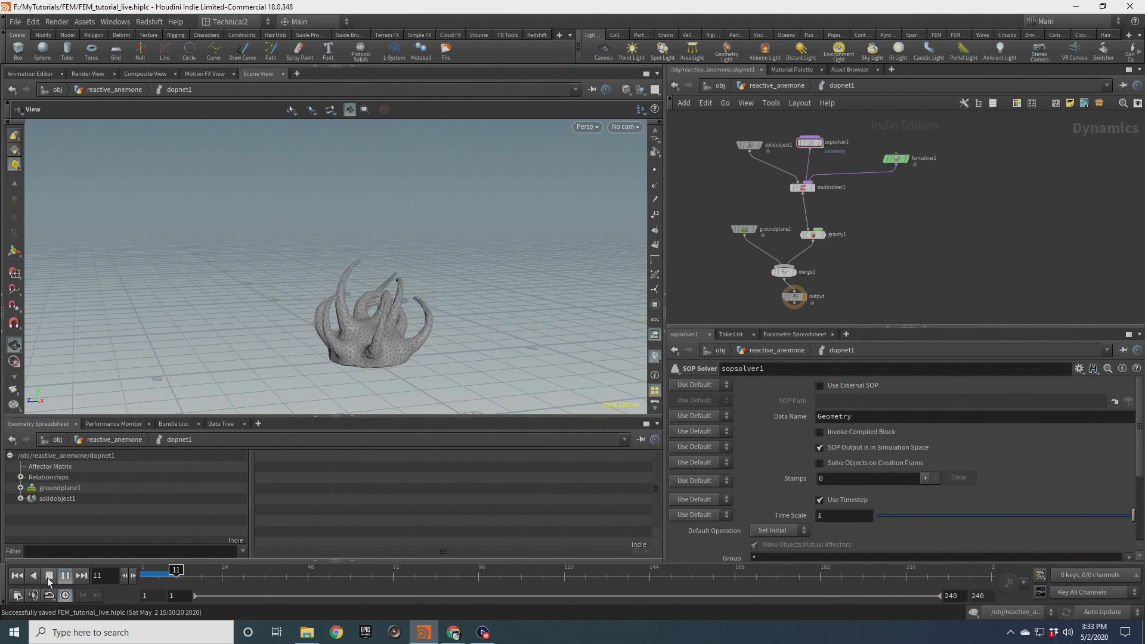
left_click(49, 576)
left_click_drag(343, 265, 628, 325)
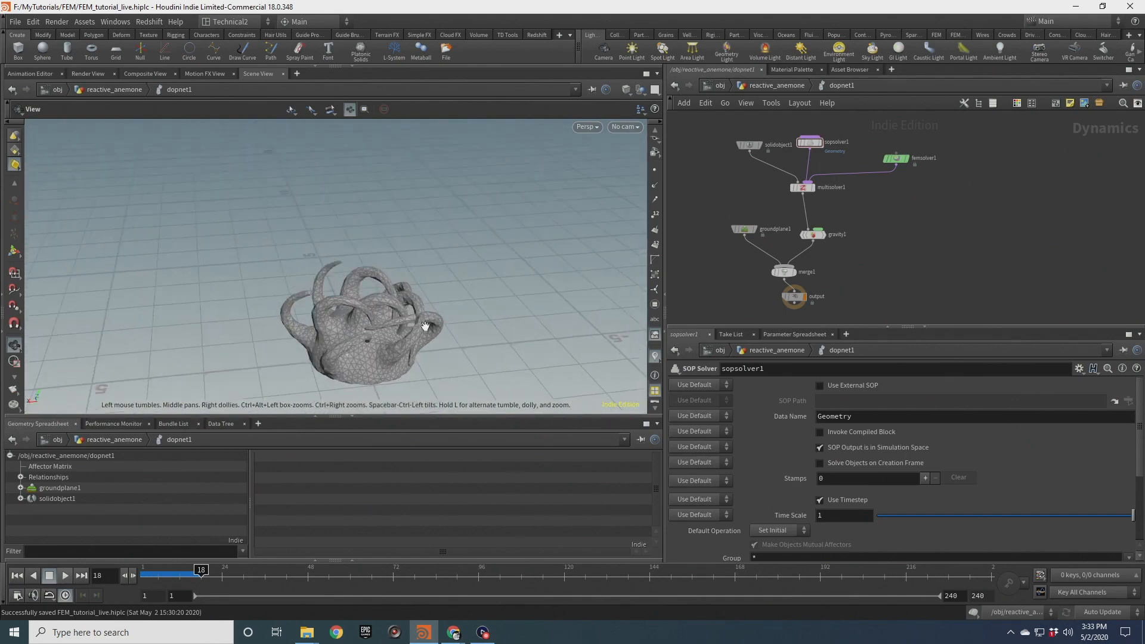
scroll(420, 310, "up", 5)
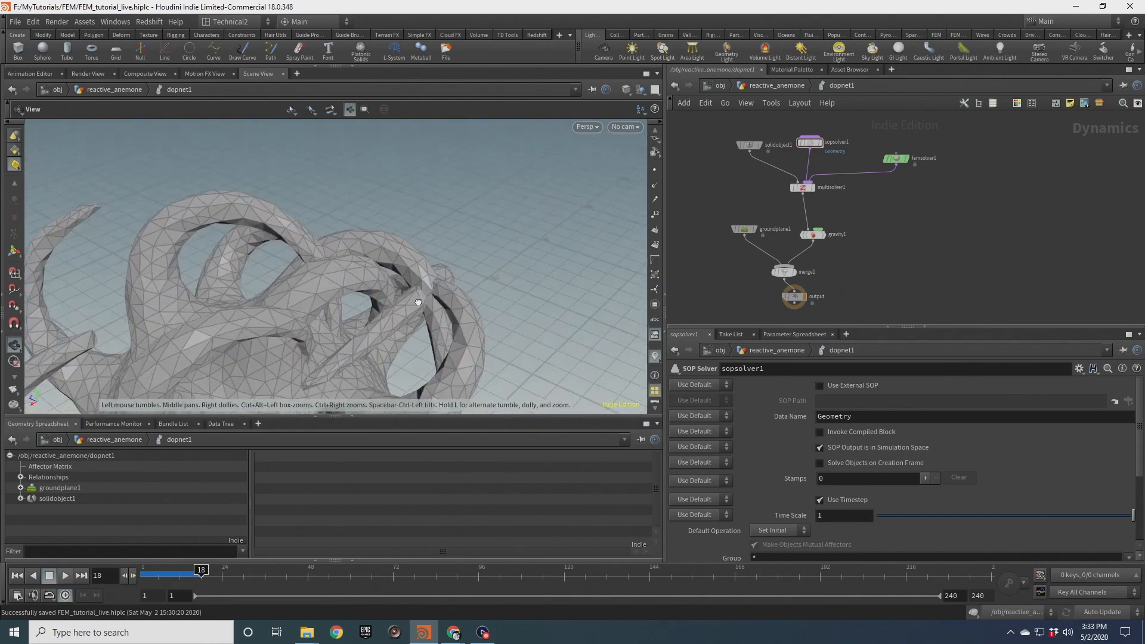
left_click_drag(418, 302, 246, 308)
left_click_drag(468, 298, 509, 239)
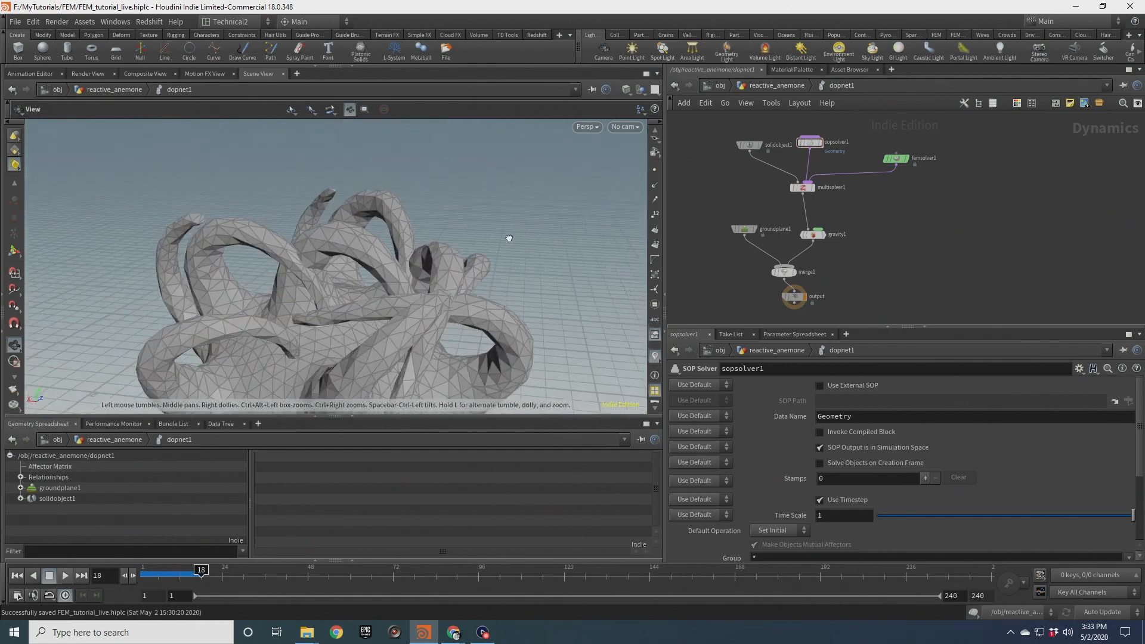
left_click_drag(297, 271, 604, 196)
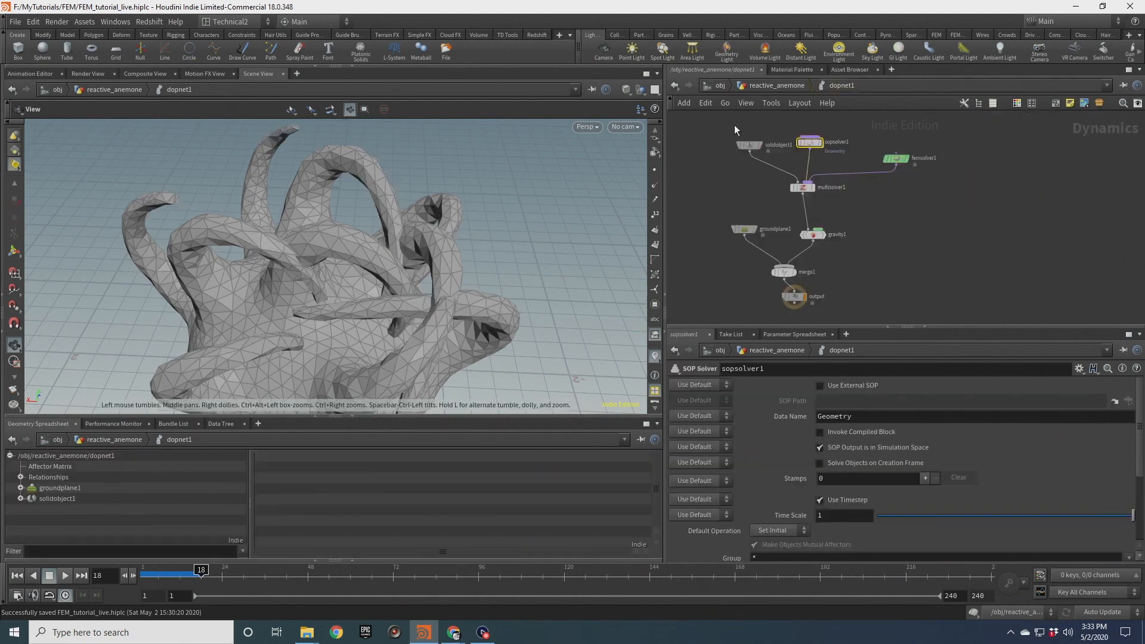
Enable Collide within connected components in the FEM solid object's collision settings
left_click(750, 145)
left_click(764, 386)
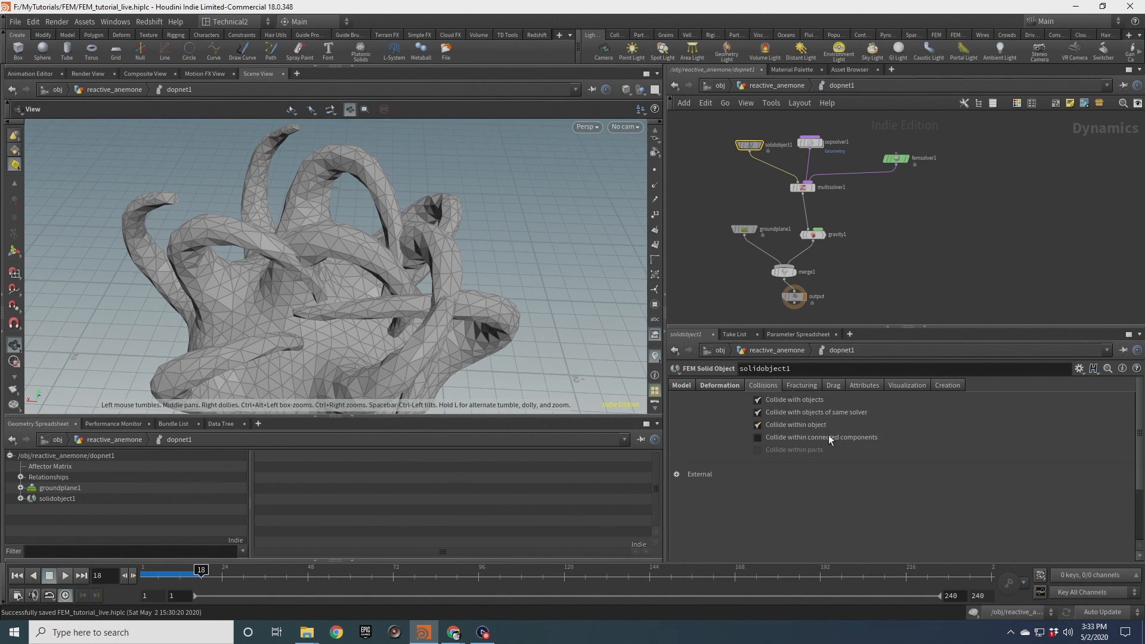
mouse_move(811, 438)
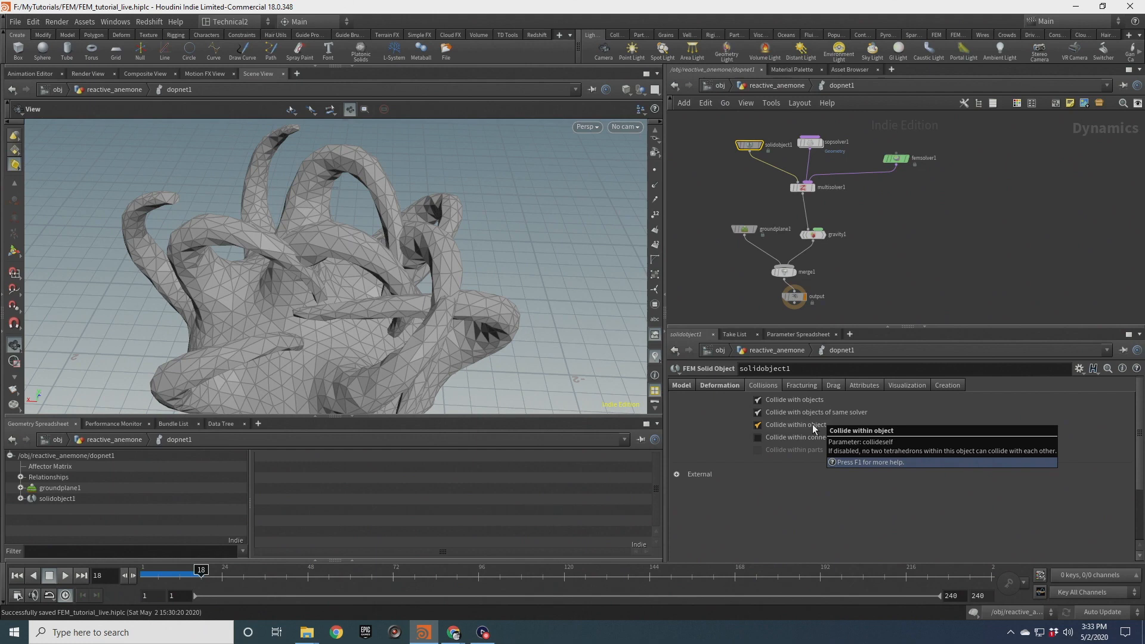
scroll(346, 288, "down", 5)
left_click_drag(345, 288, 367, 273)
left_click(20, 572)
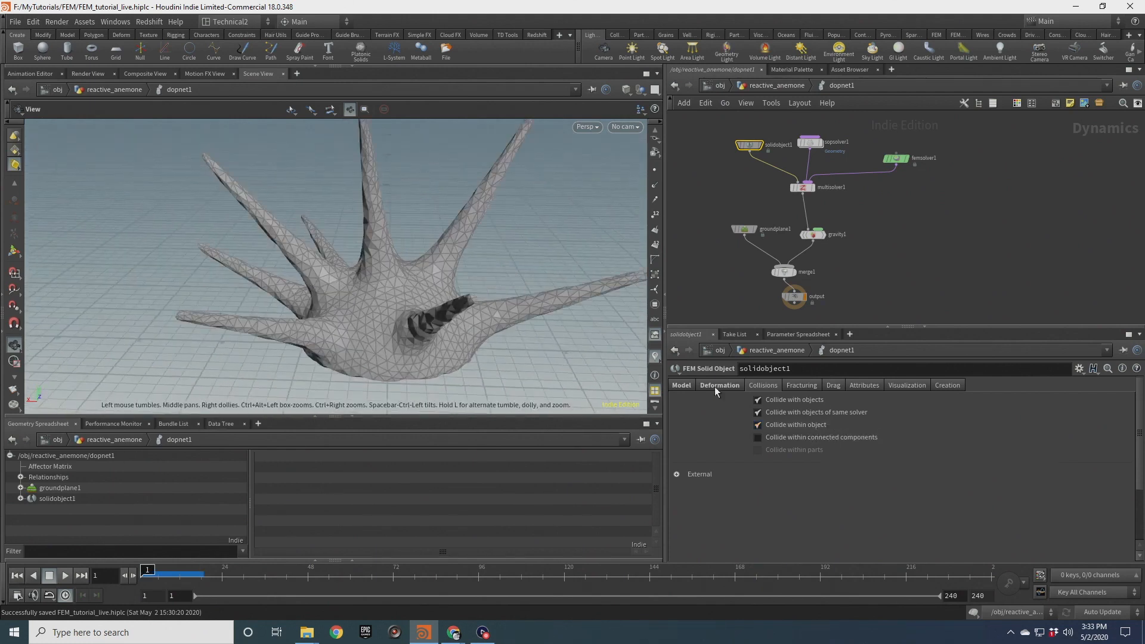
left_click(785, 436)
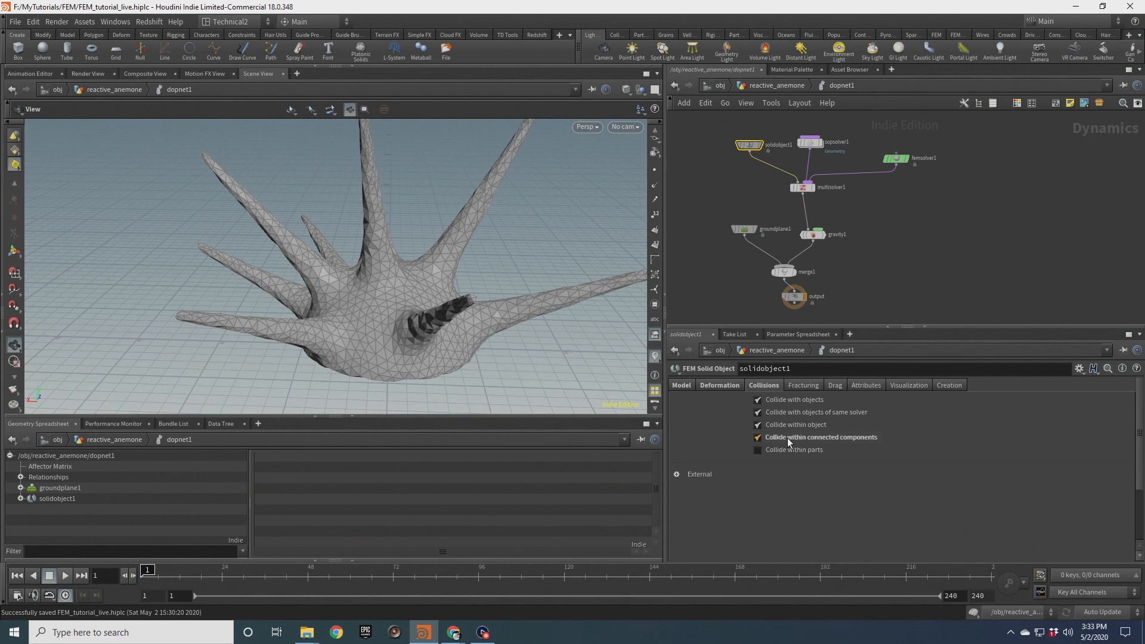
Play the simulation with the new collision setting, orbit to inspect it, and rewind
left_click(65, 575)
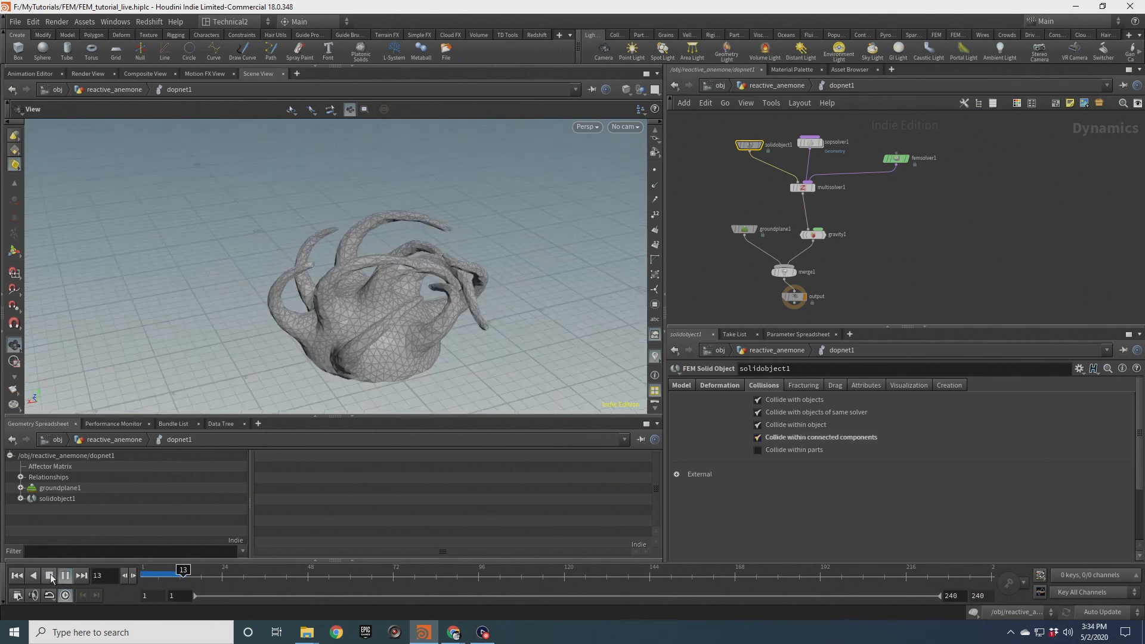
left_click(50, 579)
scroll(440, 274, "up", 5)
left_click_drag(460, 287, 442, 334)
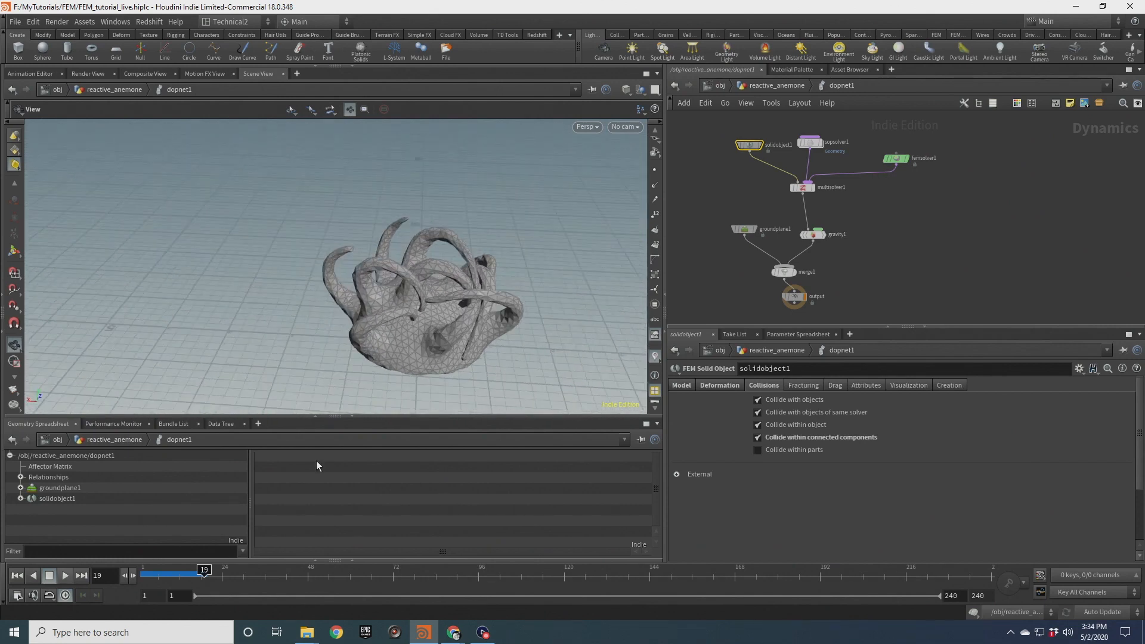
left_click(49, 577)
scroll(436, 309, "up", 3)
left_click_drag(436, 308, 411, 283)
left_click(17, 576)
scroll(865, 205, "down", 3)
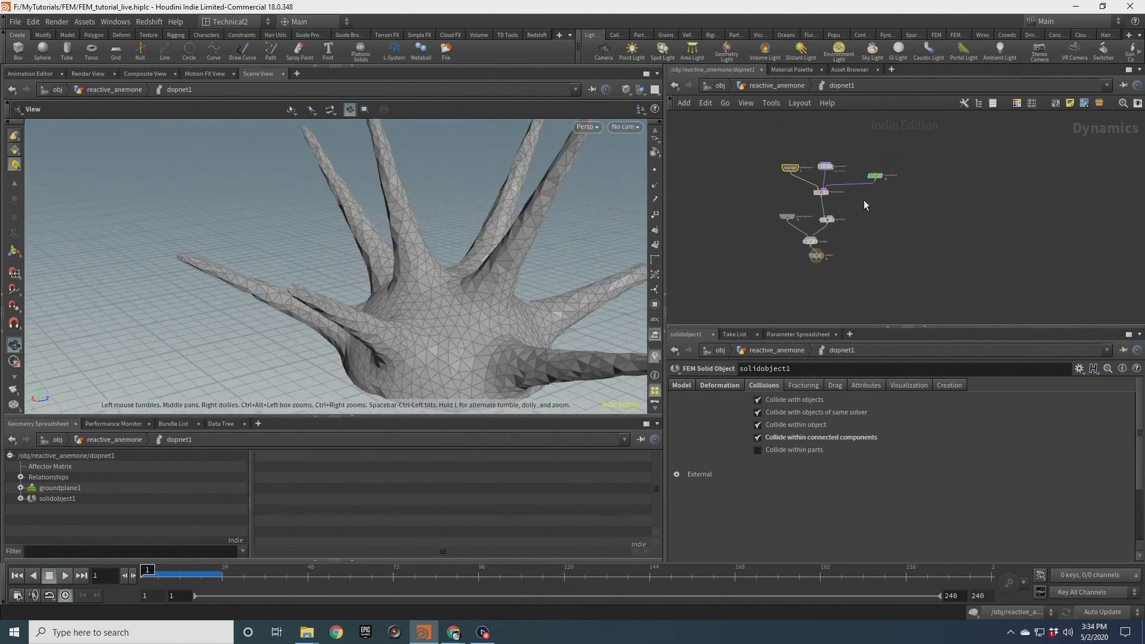
Select the FEM solver to review its settings, replay the simulation, and rewind
left_click(873, 181)
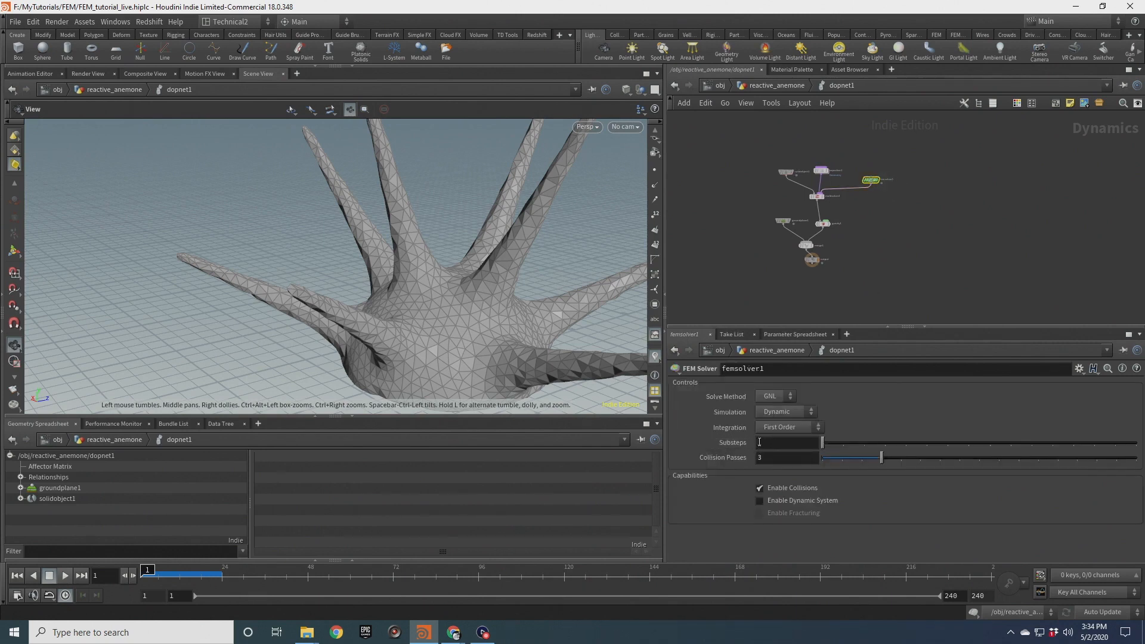
mouse_move(519, 289)
left_mouse_down()
mouse_move(450, 274)
mouse_move(478, 325)
mouse_move(439, 276)
mouse_move(484, 298)
mouse_move(438, 301)
mouse_move(429, 362)
mouse_move(549, 304)
mouse_move(503, 304)
left_mouse_up()
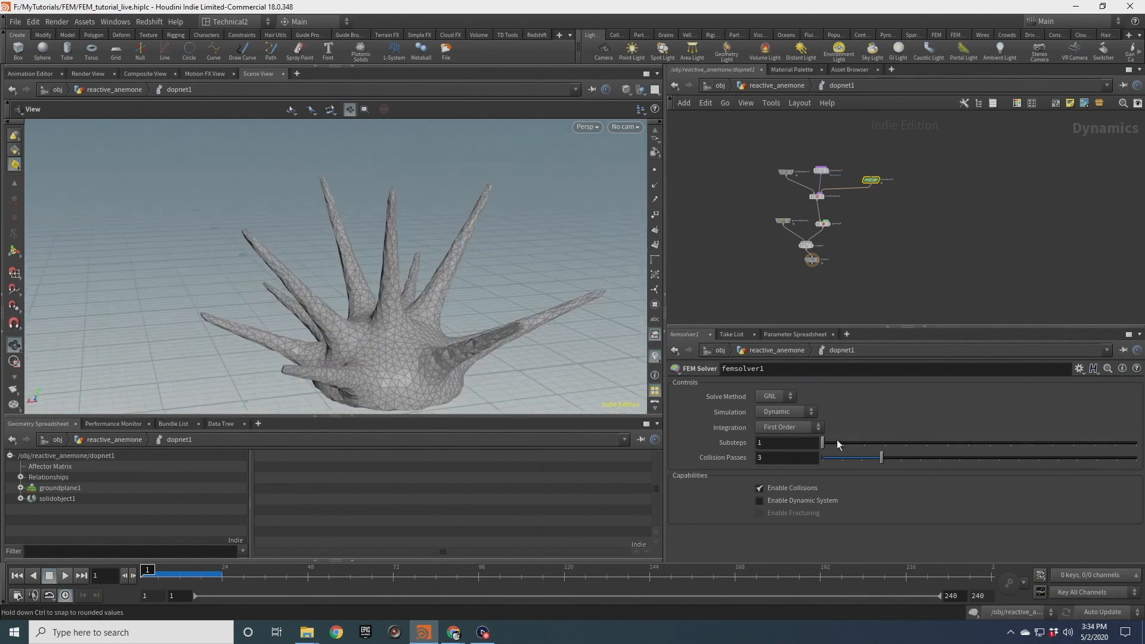
left_click_drag(394, 334, 417, 334)
left_click(66, 576)
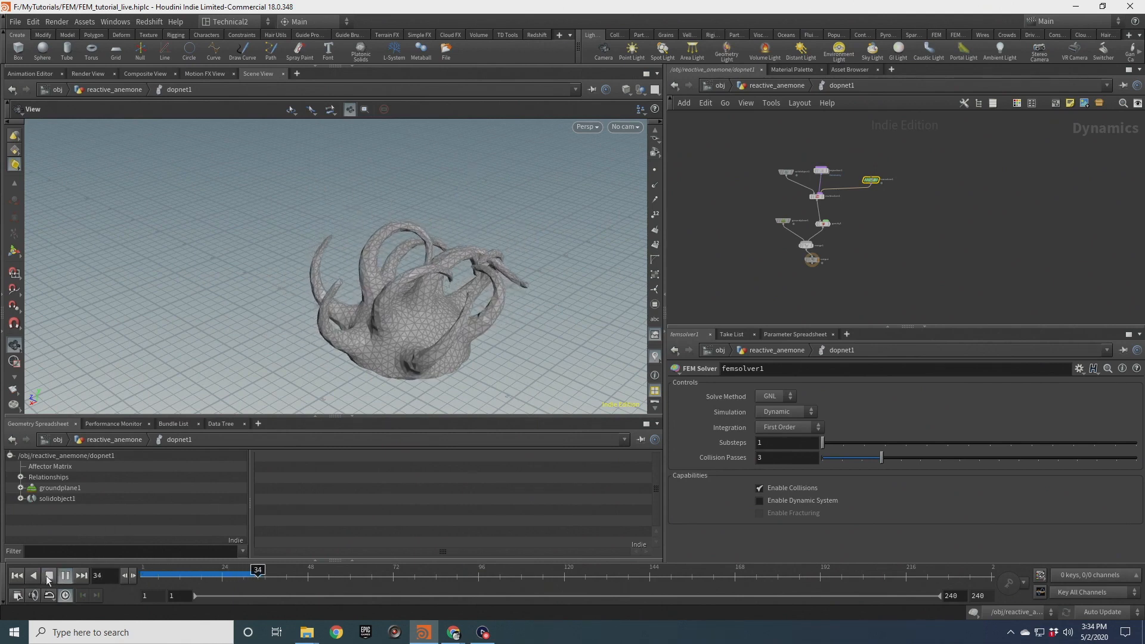
left_click(49, 576)
left_click_drag(435, 331, 382, 311)
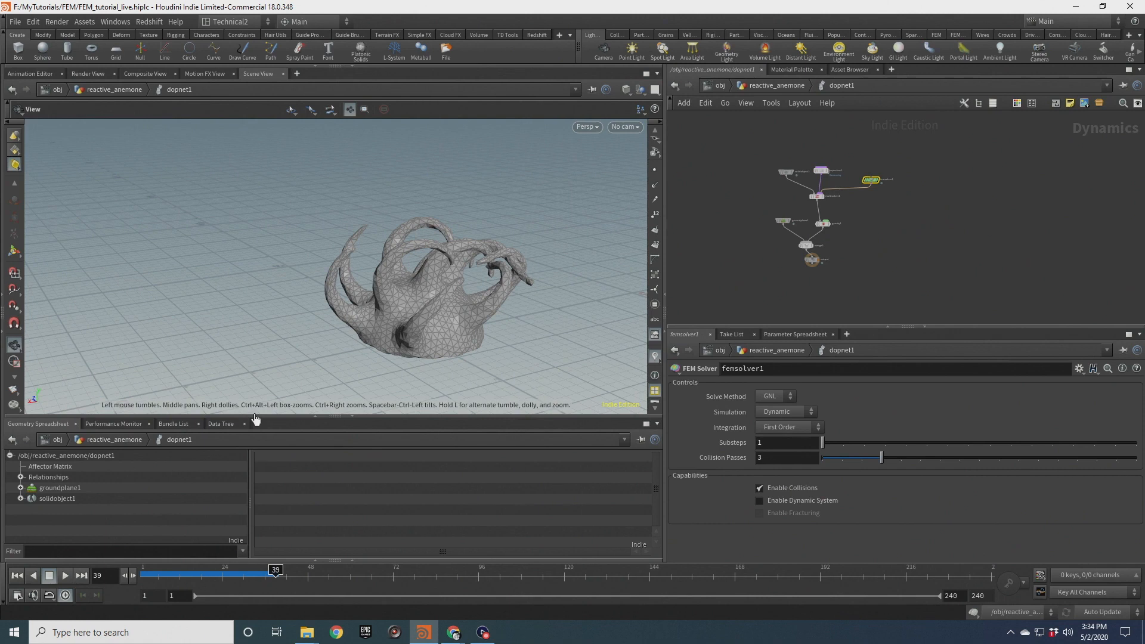
left_click(20, 574)
scroll(821, 149, "up", 3)
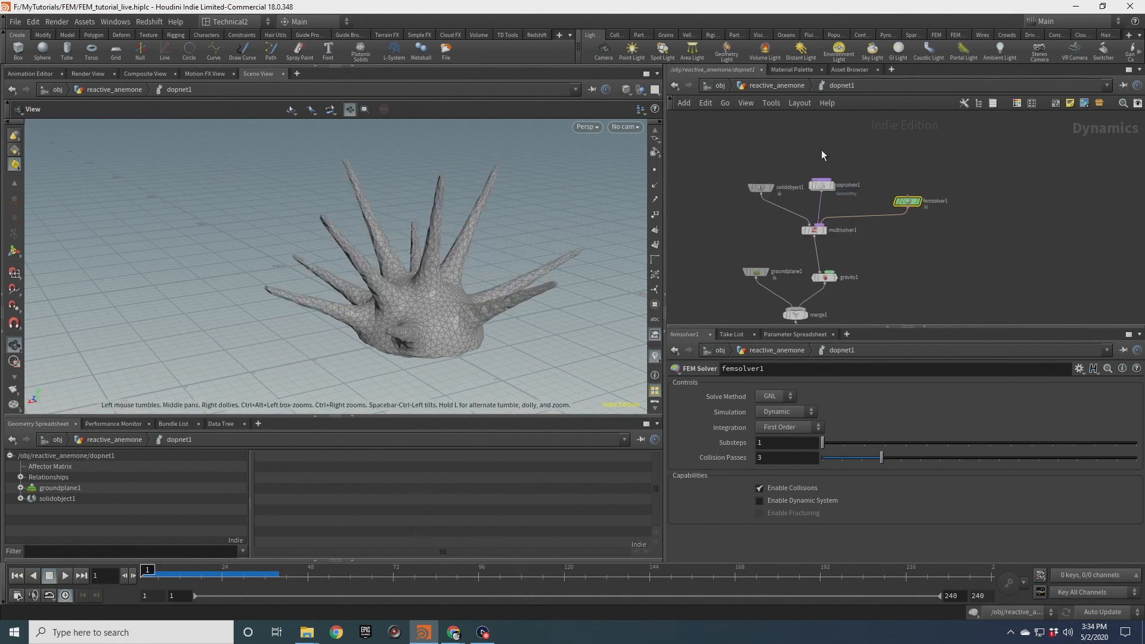
Inside the SOP solver's wrangle, change the fiberscale fit to fit11(dotprod,1.3,0.6) and return to the DOP network
double_click(822, 185)
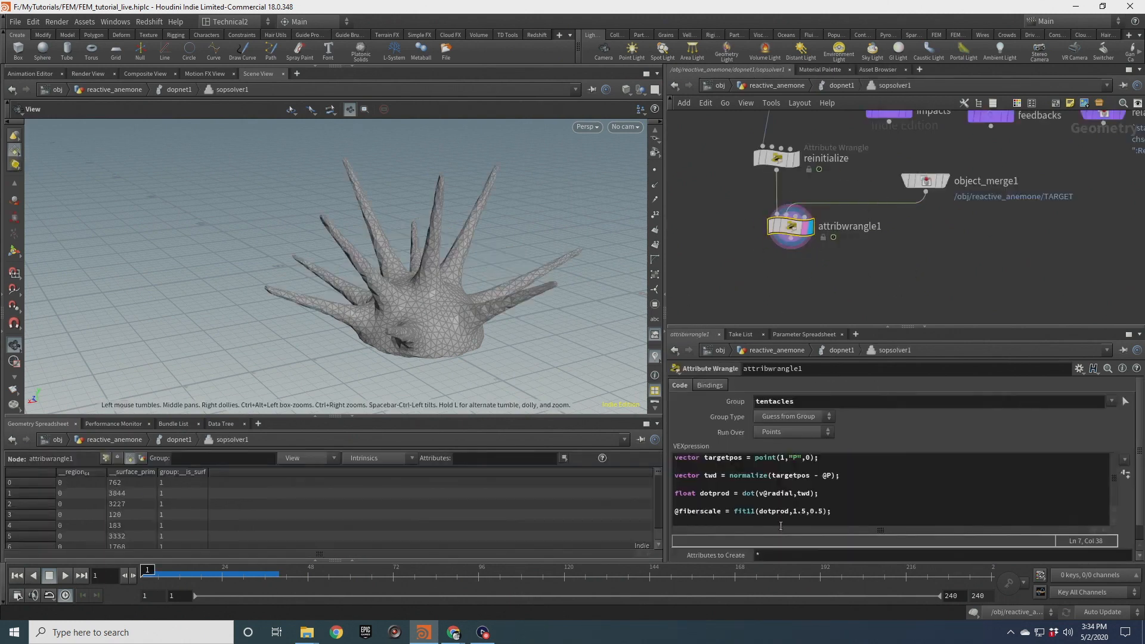
left_click(806, 511)
key("BackSpace")
type("3")
key("BackSpace")
type("6")
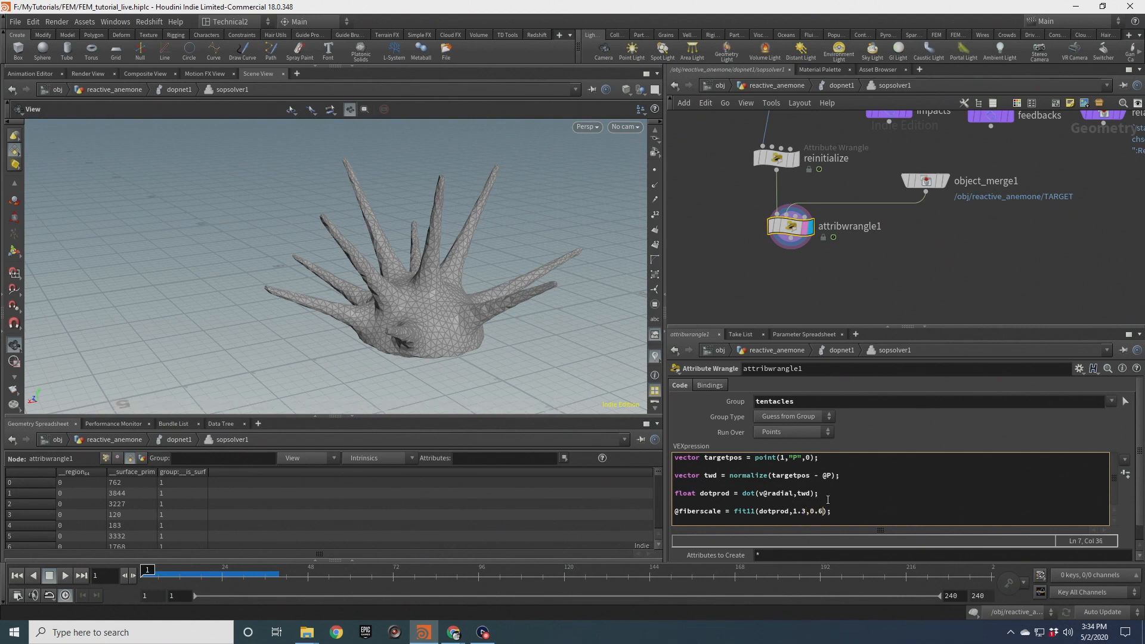
type("u")
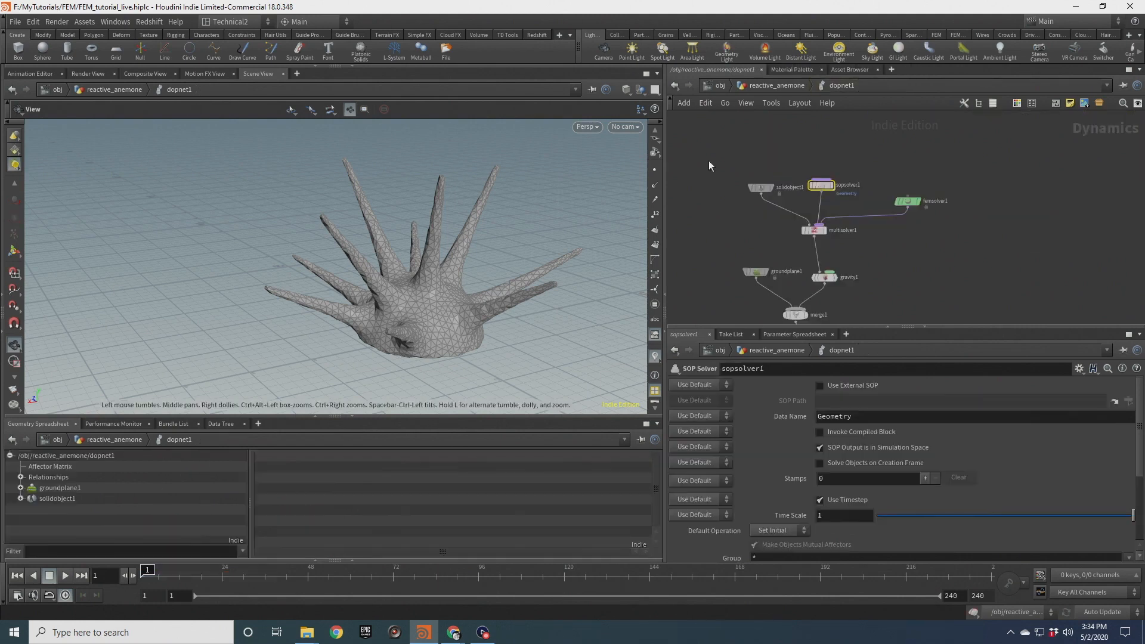
Play the simulation, stop it, and orbit to inspect the tentacles' reaction
left_click(64, 575)
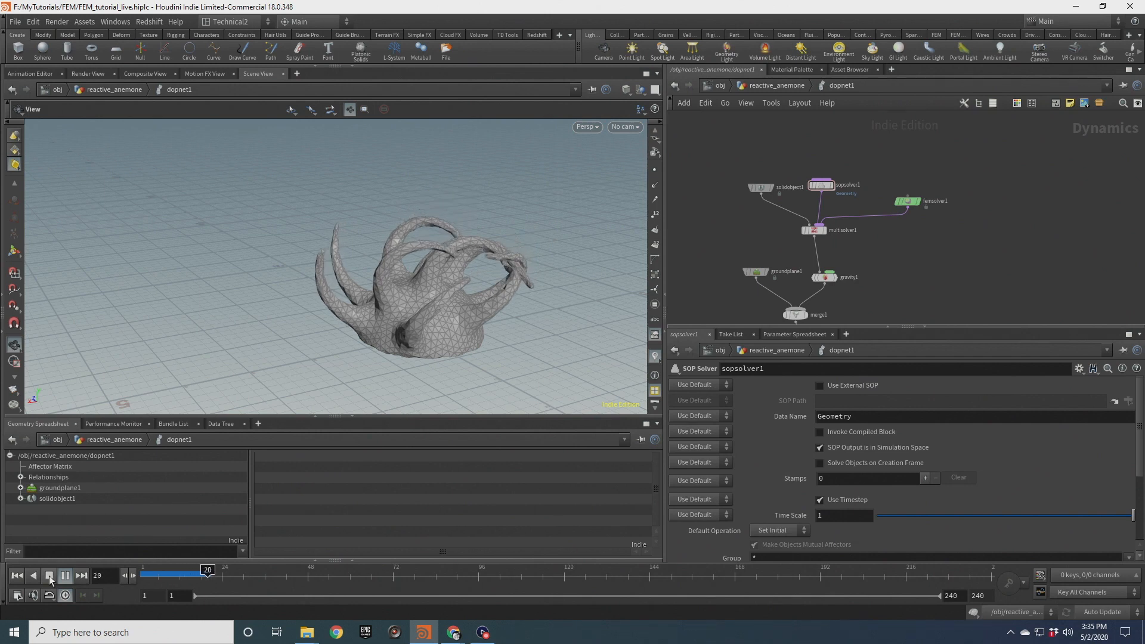
left_click(49, 580)
right_click_drag(353, 312, 498, 263)
left_click_drag(499, 263, 424, 262)
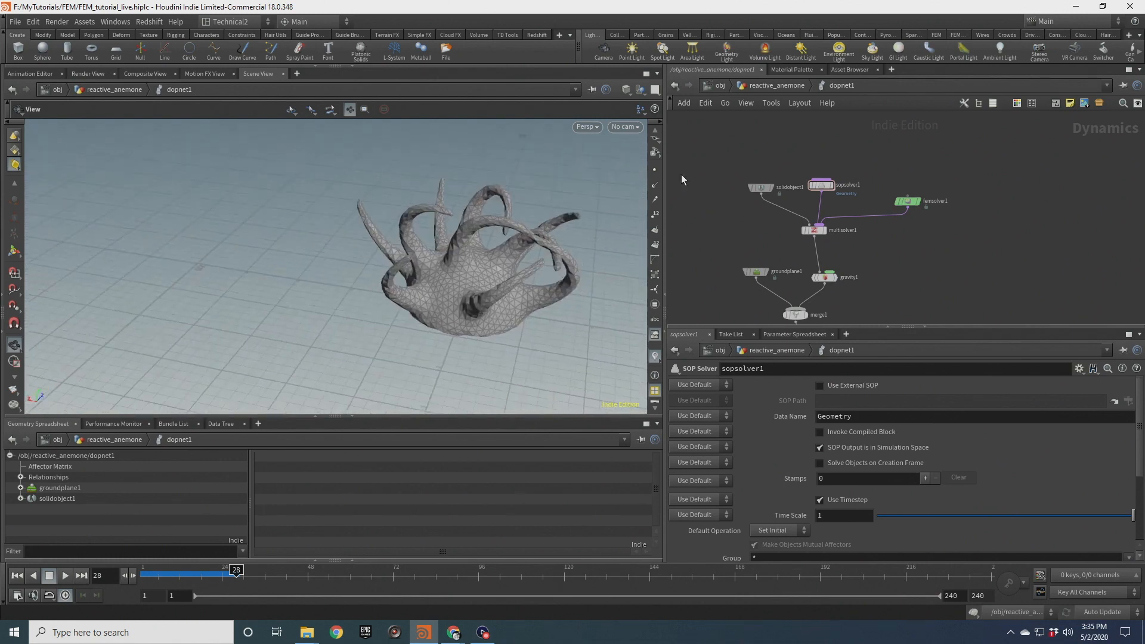
At object level, set the DOP network's Object Merge object to *solid*
left_click(776, 85)
middle_click_drag(778, 317, 815, 241)
left_click(774, 234)
left_click(796, 448)
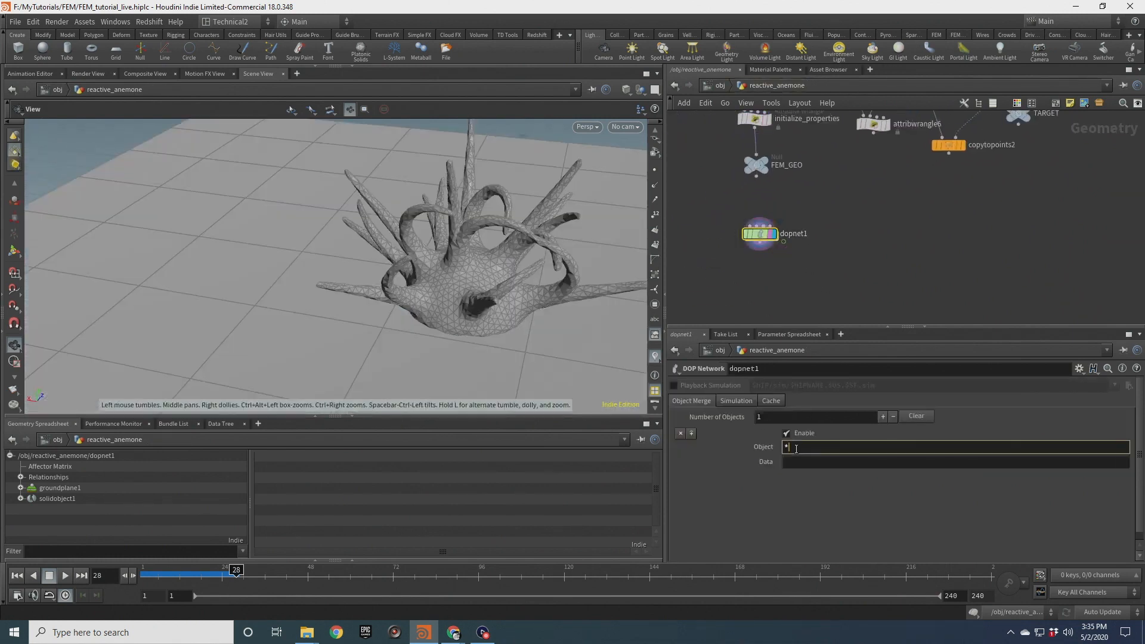
key("Return")
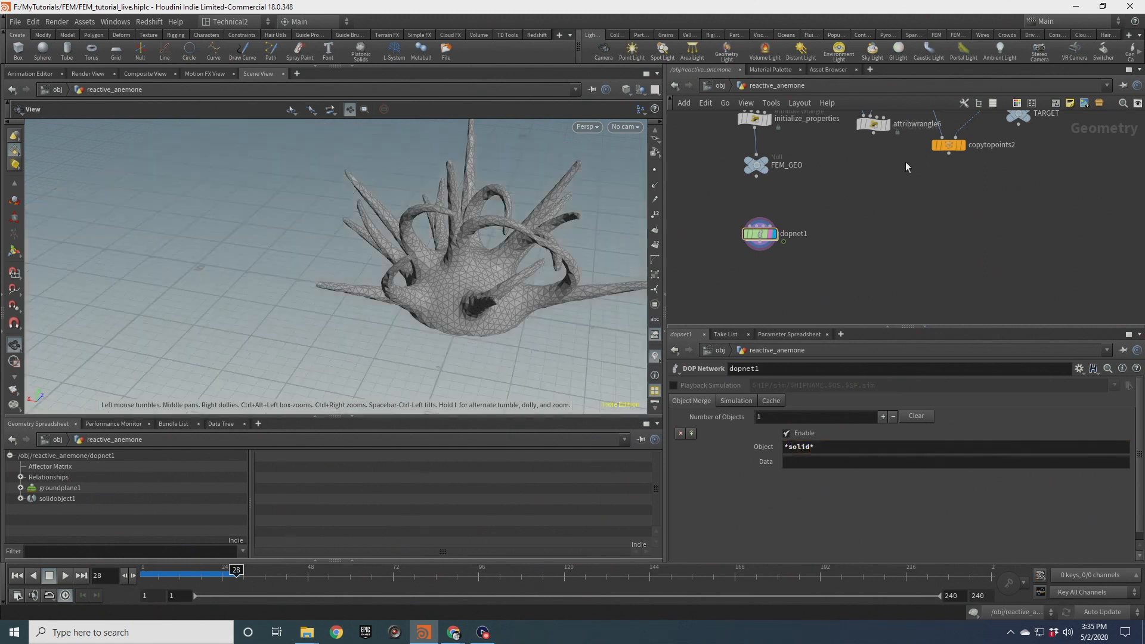
Orbit around the simulated tentacles, stop playback and rewind
left_click_drag(590, 239, 537, 246)
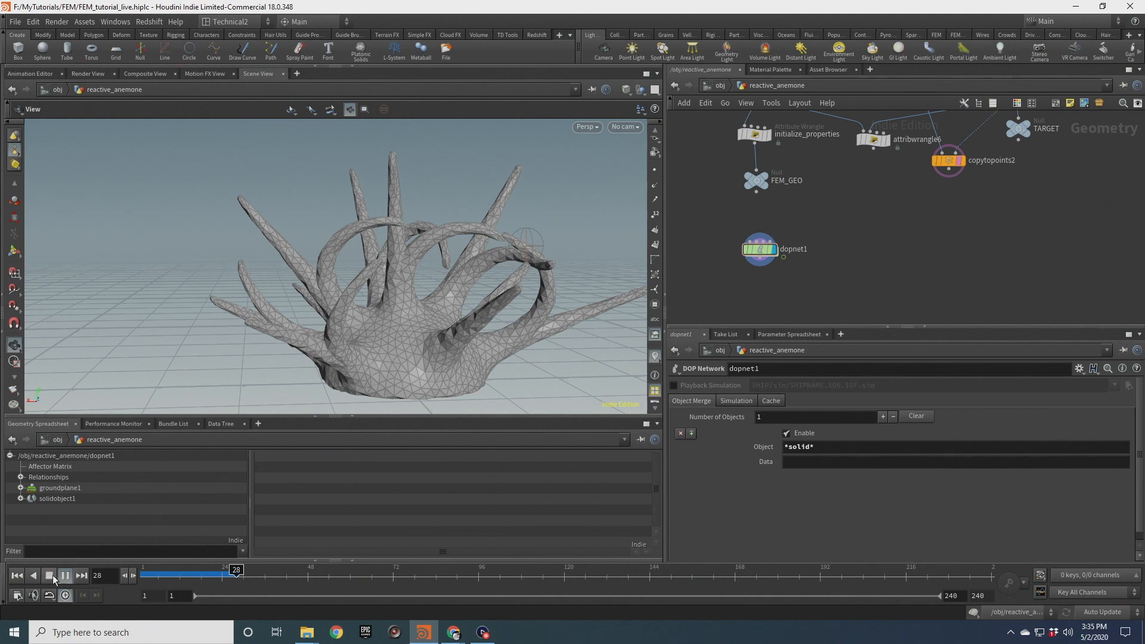
left_click(50, 577)
left_click(19, 577)
Insert a Transform node between the add1 node and the TARGET null
scroll(496, 222, "down", 3)
left_click_drag(496, 222, 525, 257)
middle_click_drag(947, 241, 862, 347)
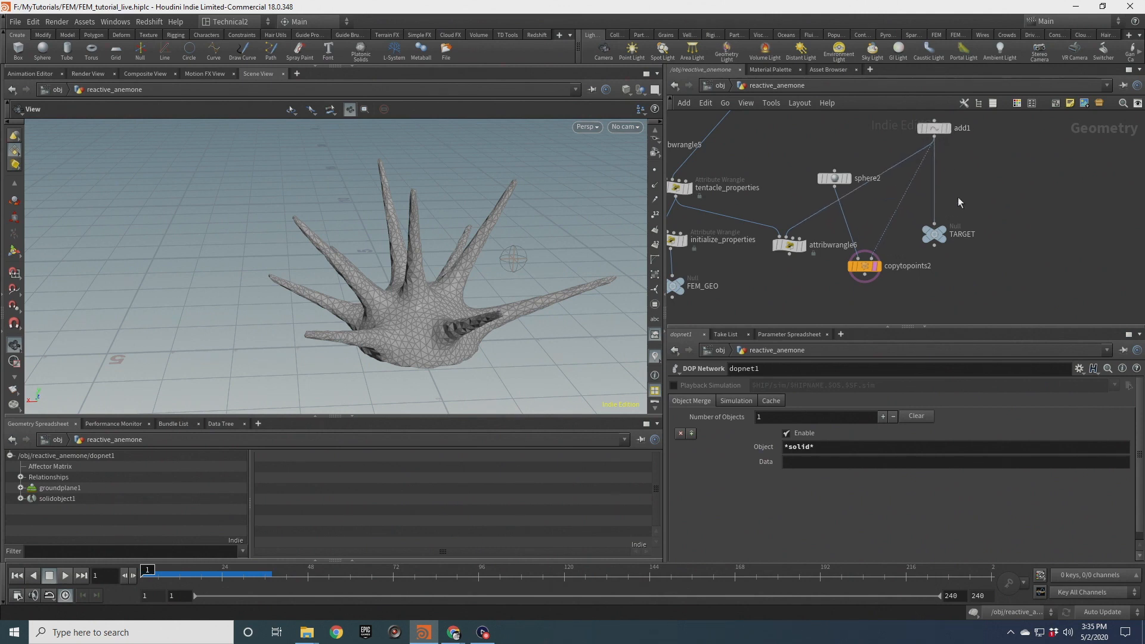
key("Tab")
left_click(948, 192)
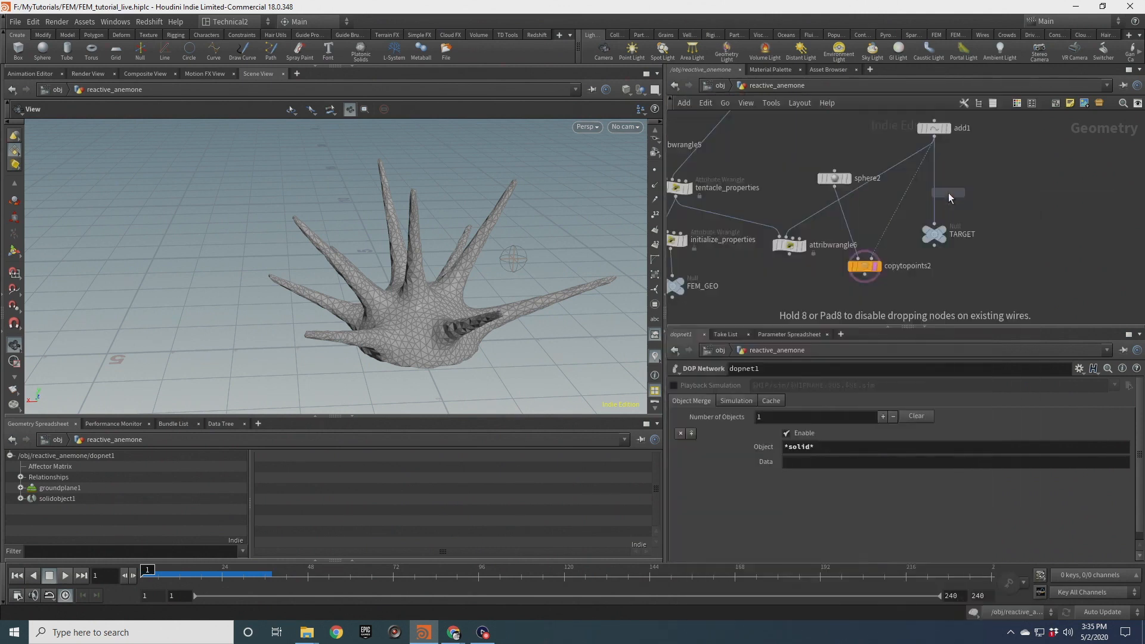
left_click(949, 192)
scroll(920, 190, "up", 2)
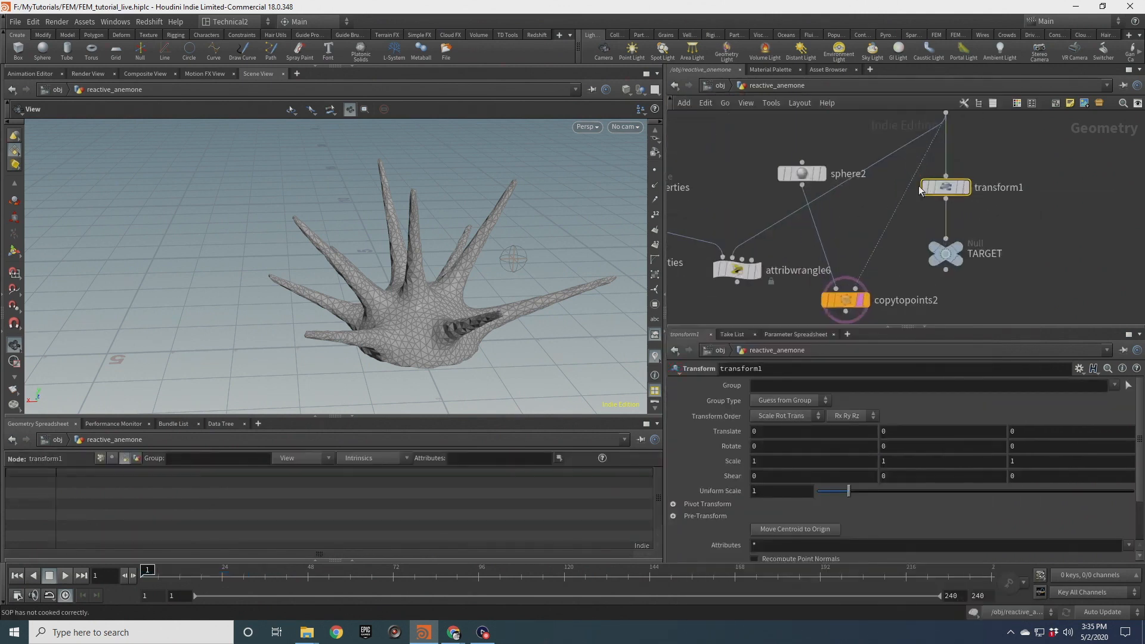
left_click_drag(564, 222, 561, 271)
middle_click_drag(1038, 137, 1017, 227)
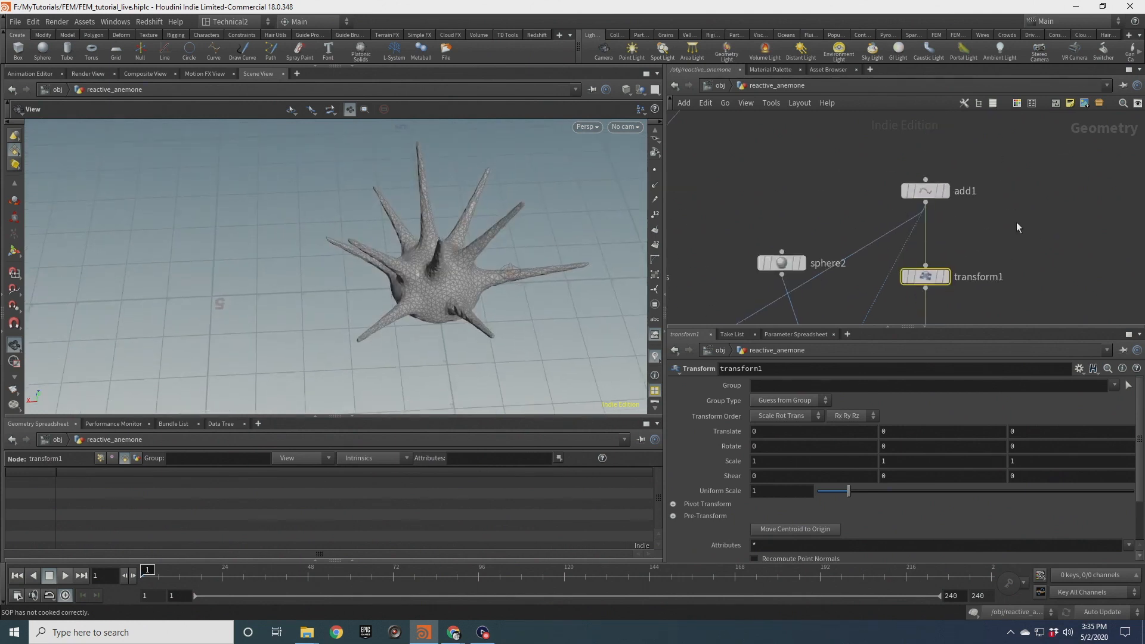
Set the add1 node's point position to 0, 1.8, 0
left_click(926, 190)
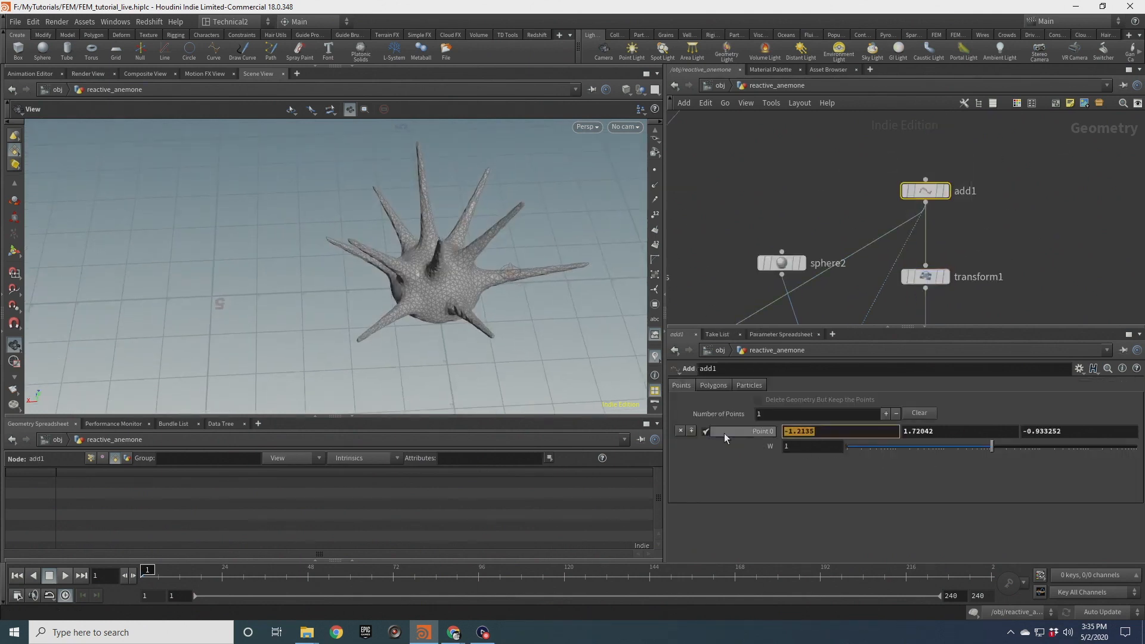
type("0")
key("Tab")
left_click_drag(473, 274, 577, 231)
double_click(919, 430)
type("1.8")
key("Return")
left_click_drag(1105, 434, 986, 444)
type("0")
key("Return")
right_click_drag(474, 221, 425, 200)
left_click_drag(425, 200, 435, 251)
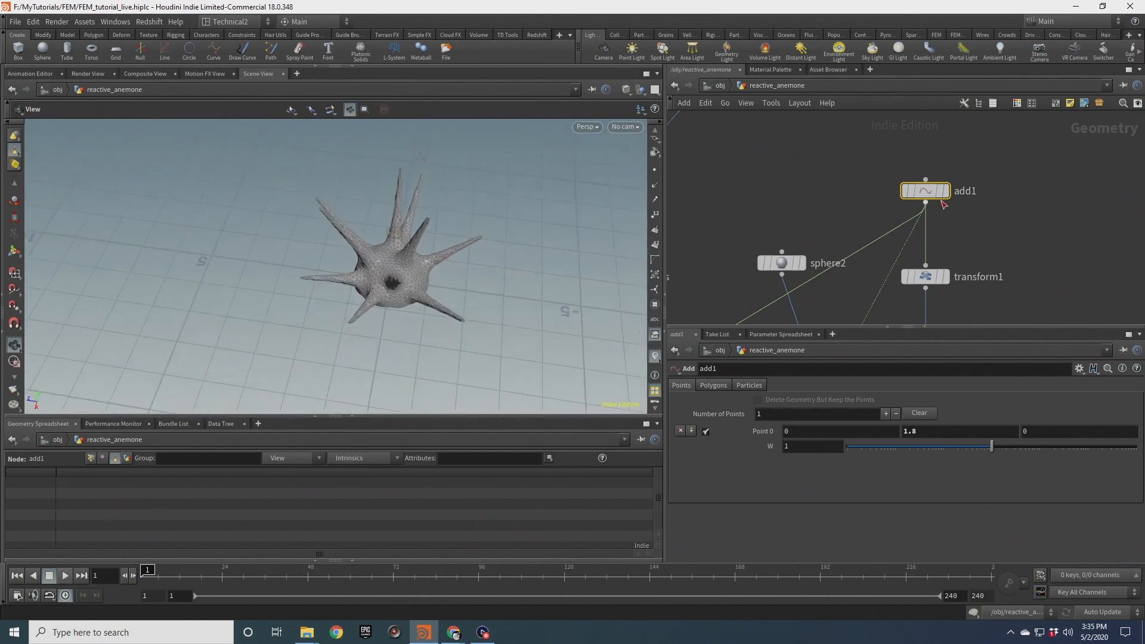
Begin a sin($FF expression in the Transform node's Translate X
middle_click_drag(959, 247, 961, 178)
left_click(972, 208)
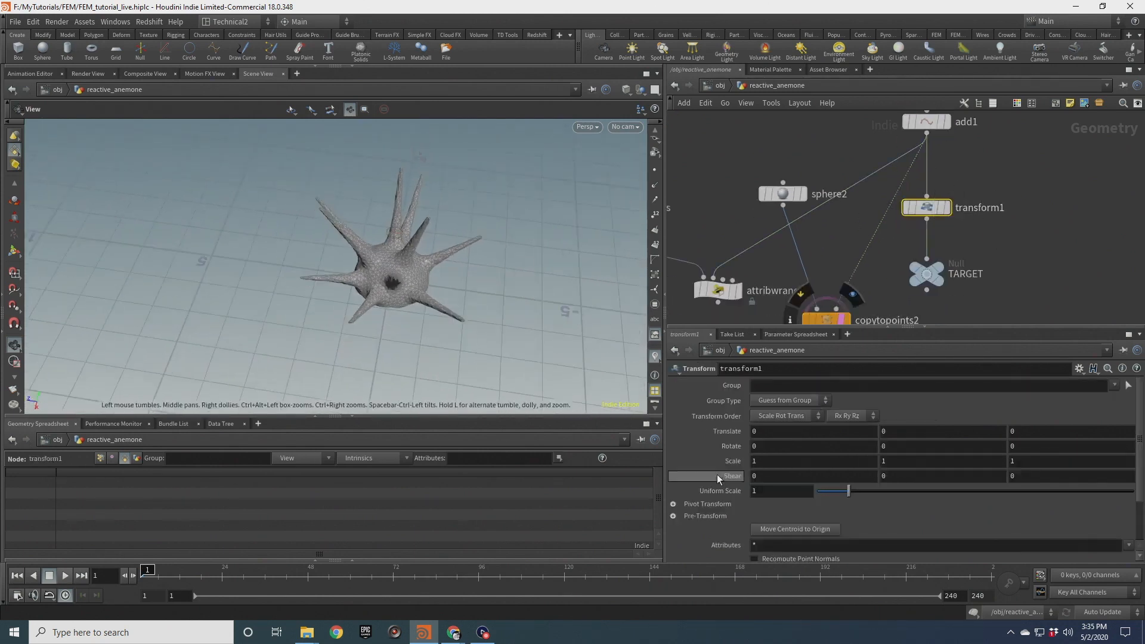
left_click(769, 436)
type("sin")
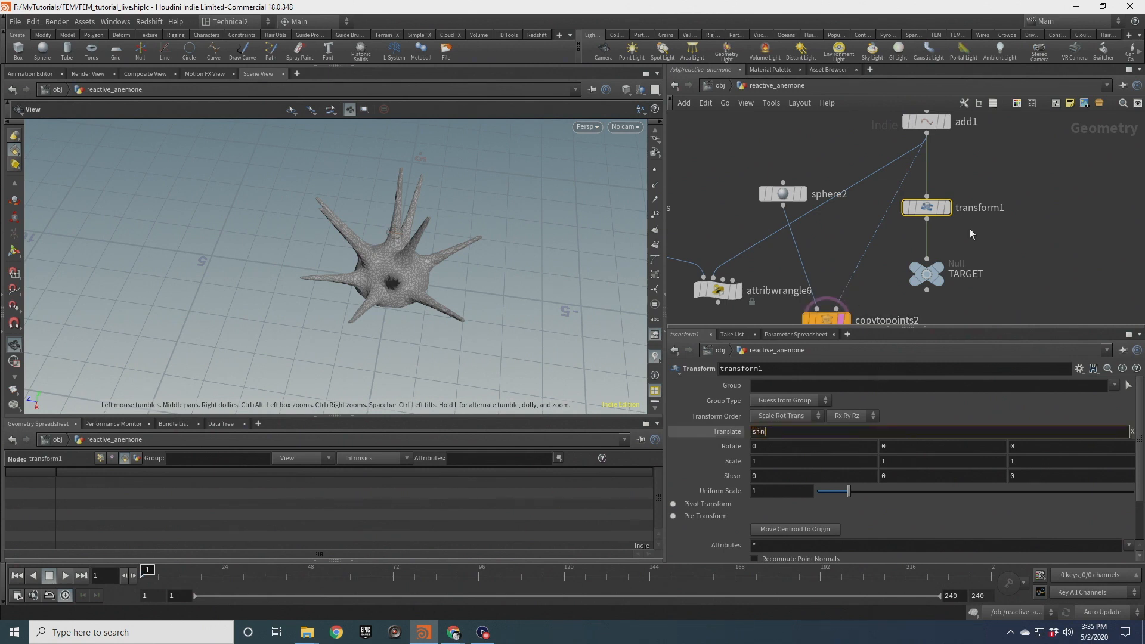
type("($FF")
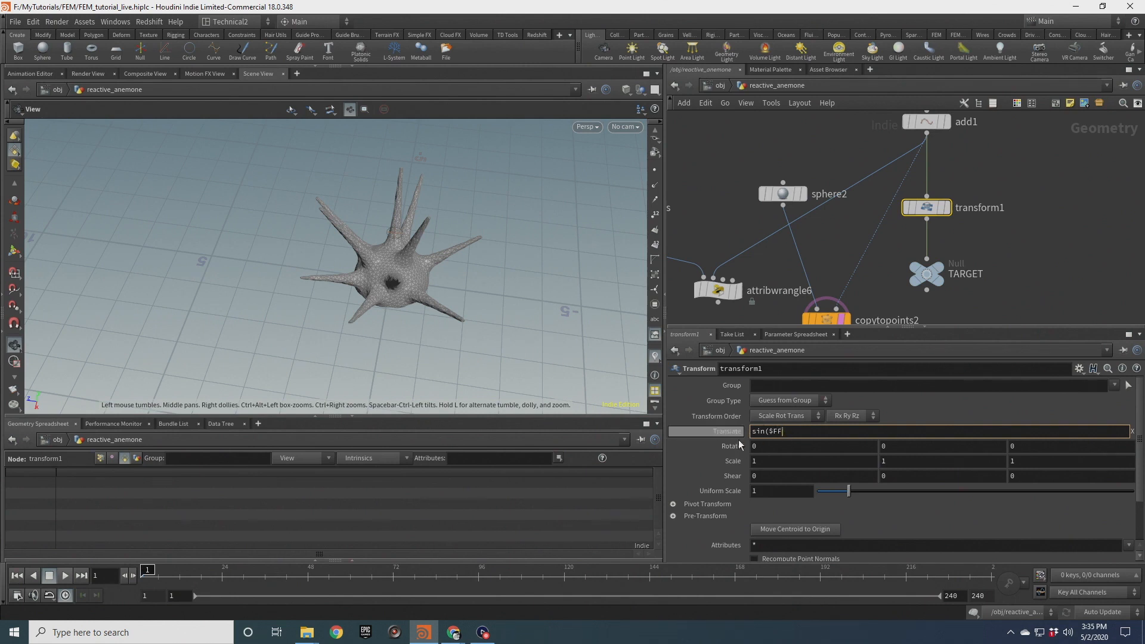
key("Return")
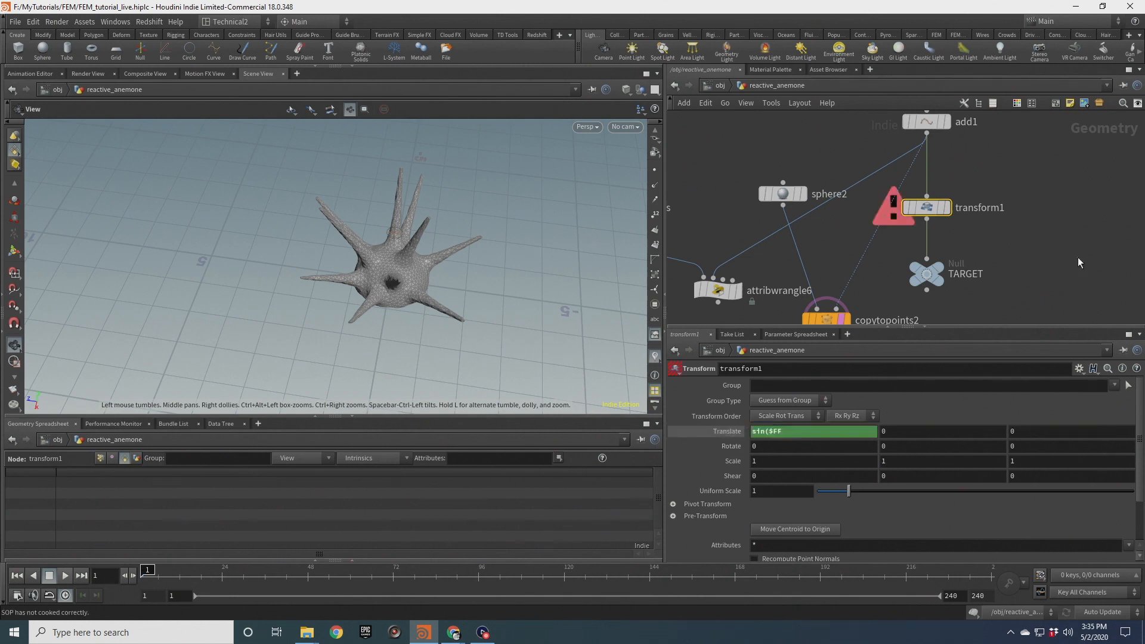
left_click(769, 431)
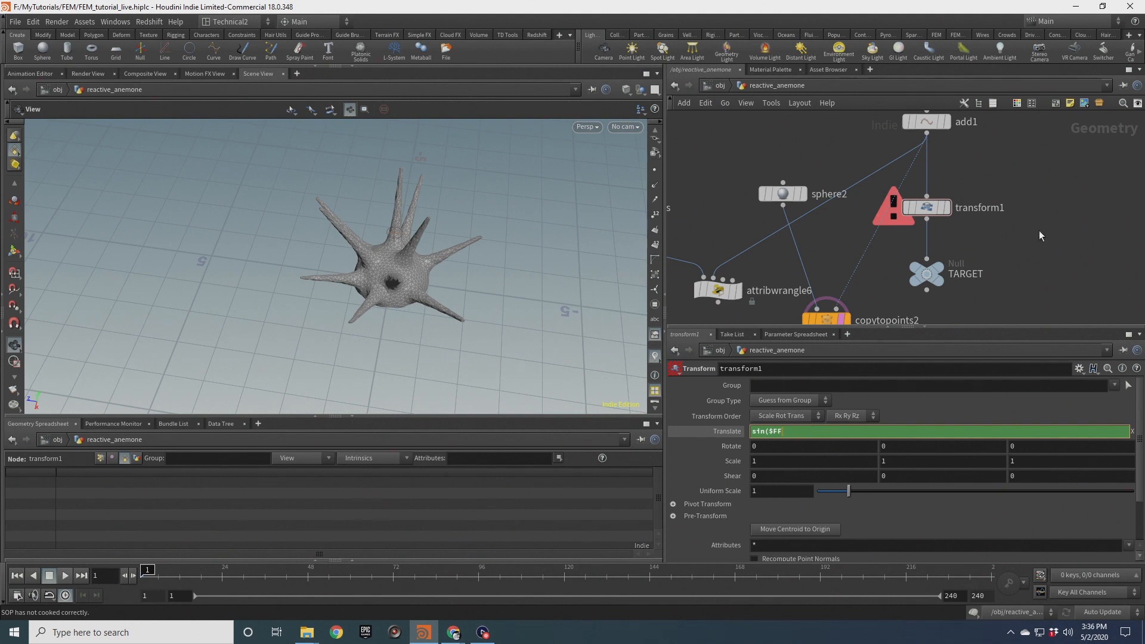
left_click(769, 446)
type("90")
key("Return")
left_click_drag(780, 444, 698, 457)
type("0")
key("Return")
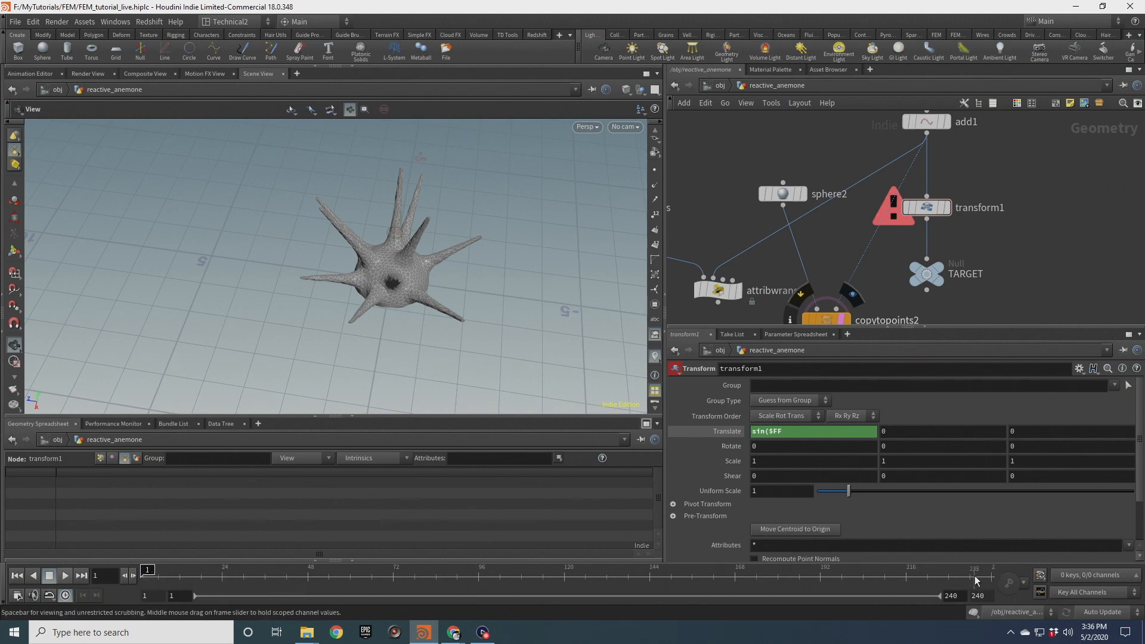
Complete the Translate X expression as sin($FF*7)
left_click(791, 436)
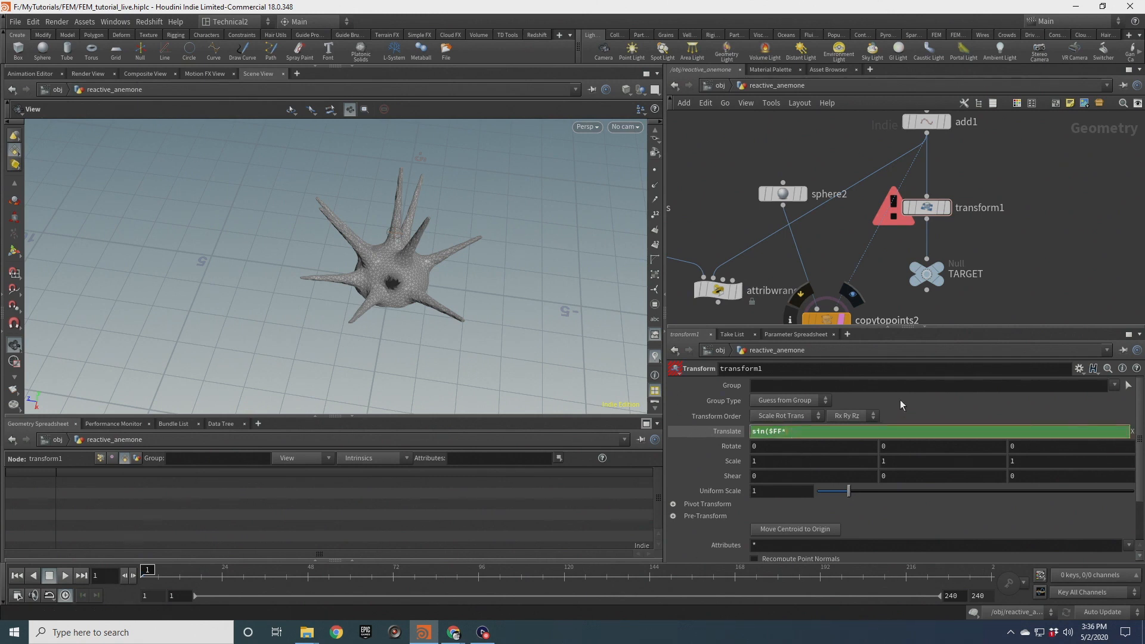
type("*7)")
key("Return")
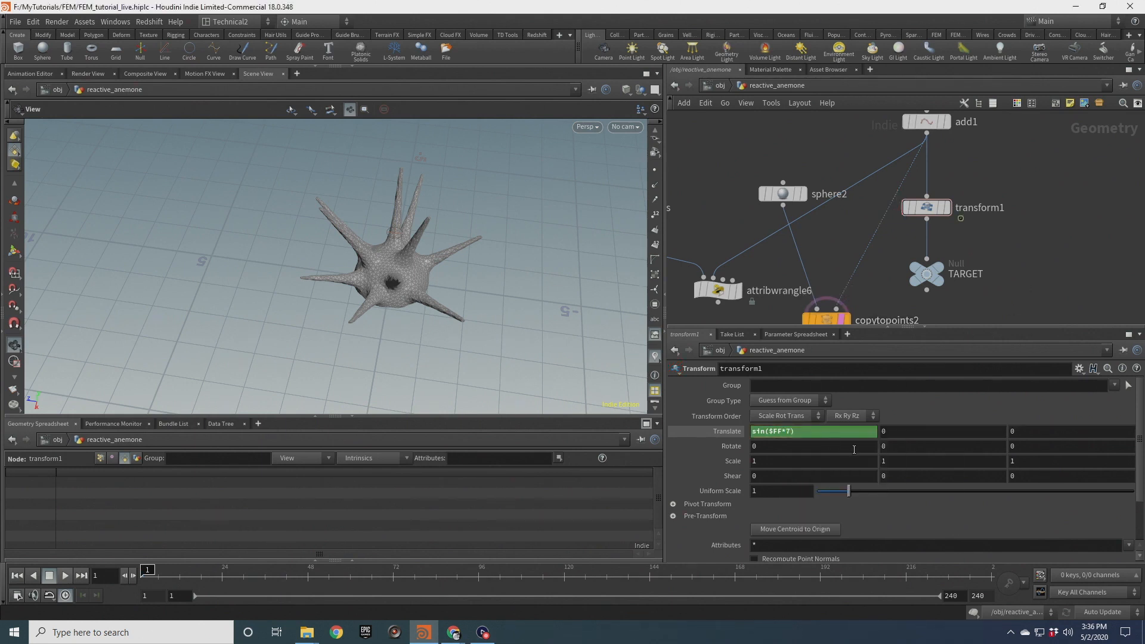
Set the Transform node's Translate Z to cos($FF*6.3)
left_click(902, 437)
left_click_drag(382, 268, 437, 282)
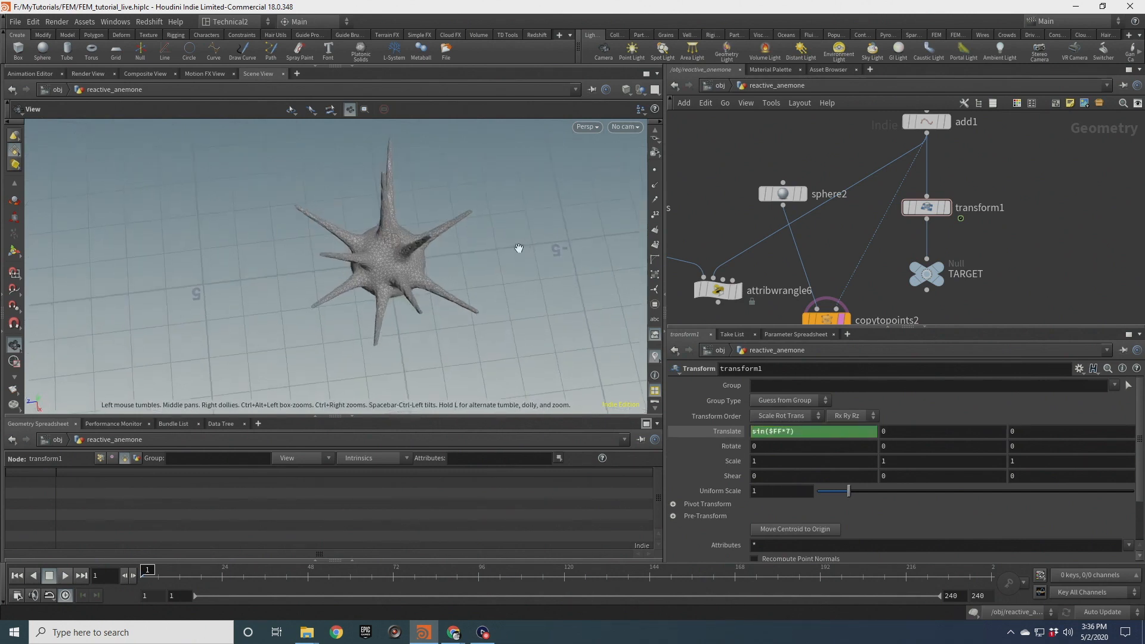
left_click(1026, 433)
type("cos($FF*6")
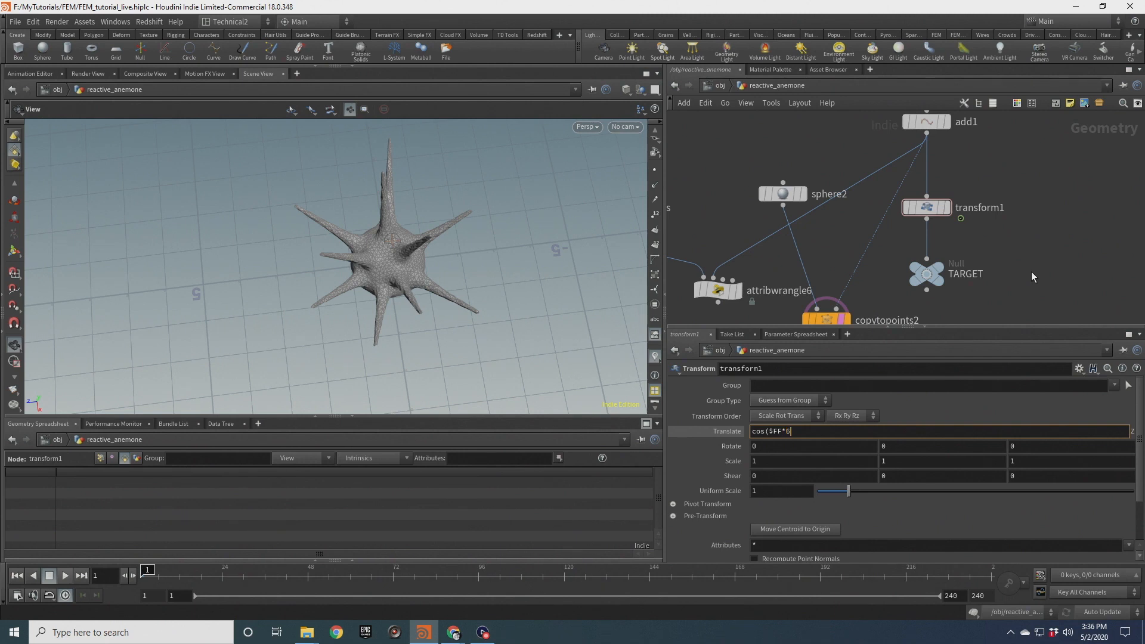
type(".3)")
key("Return")
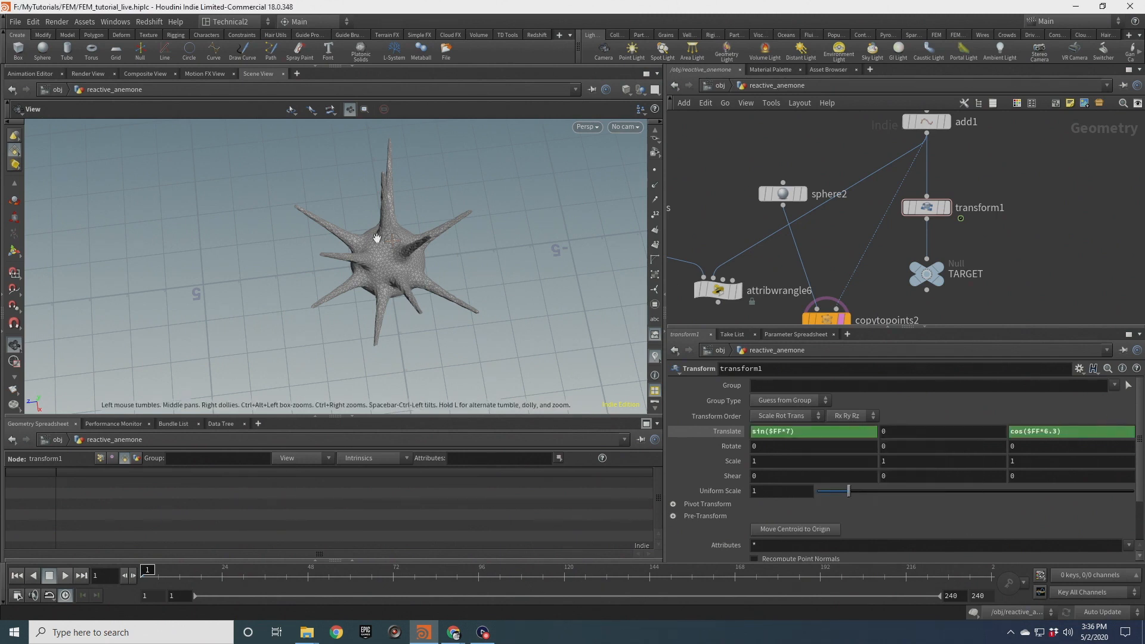
Set the Transform node's Translate Y to sin($FF*4)*0.2
left_click_drag(845, 436, 843, 436)
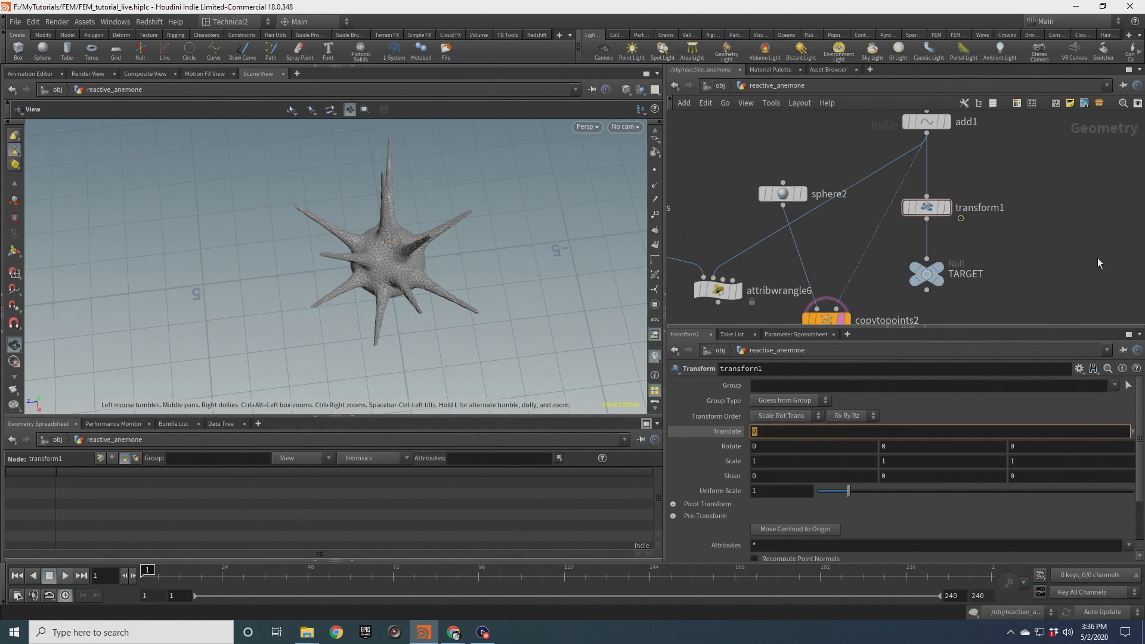
type("sin($")
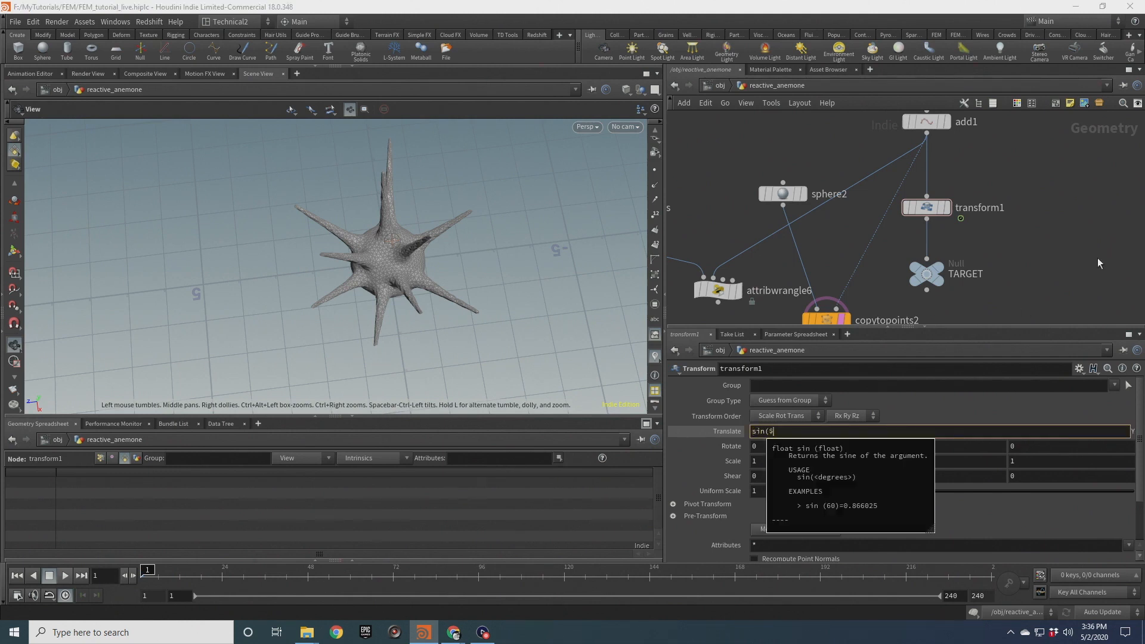
type("FF*4")
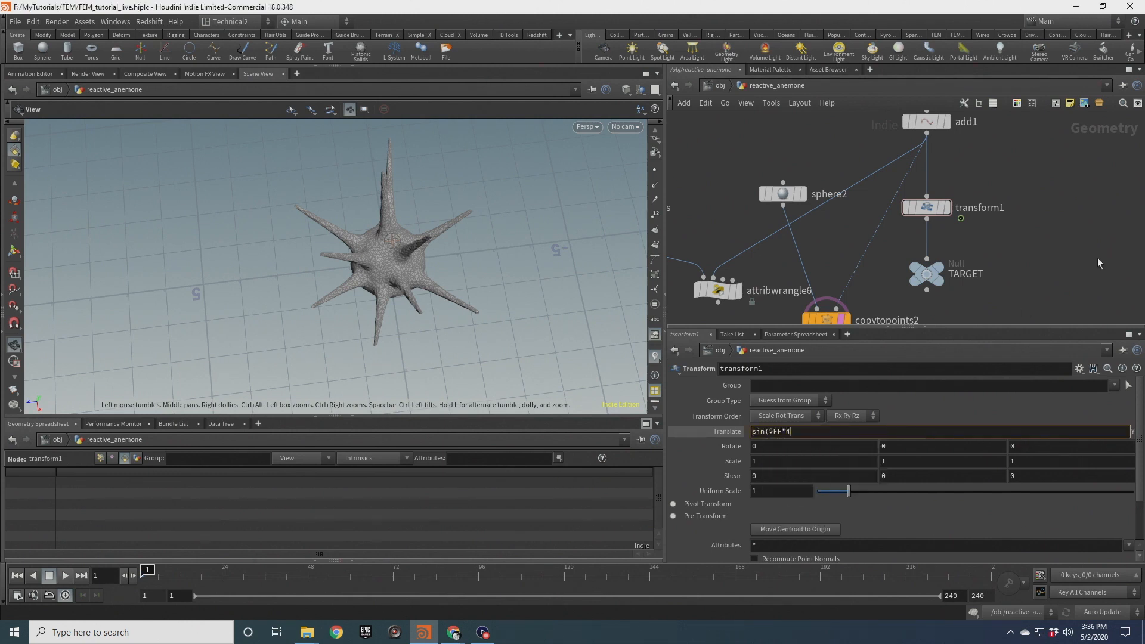
type(")")
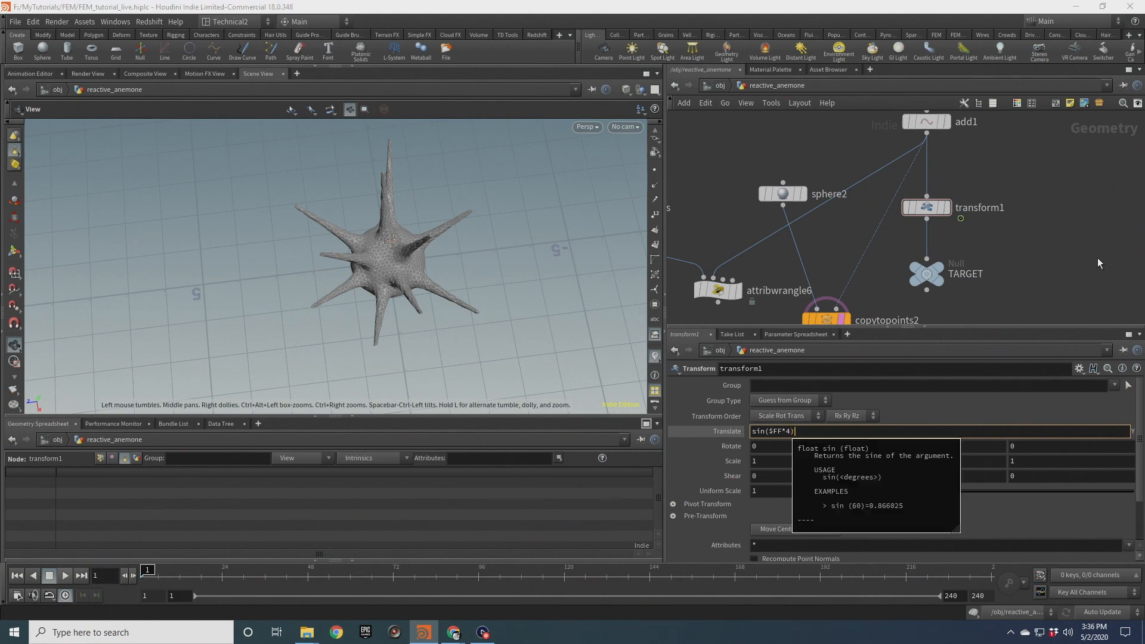
type("*0.2")
key("Return")
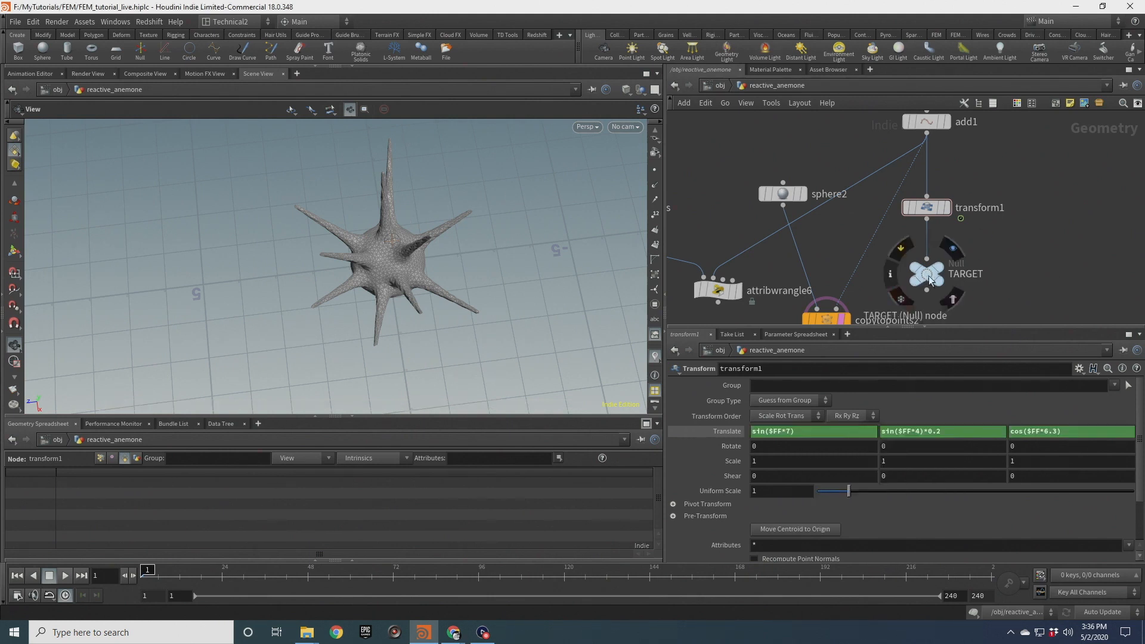
Set the display flag on the copytopoints2 node
middle_click_drag(929, 294, 956, 219)
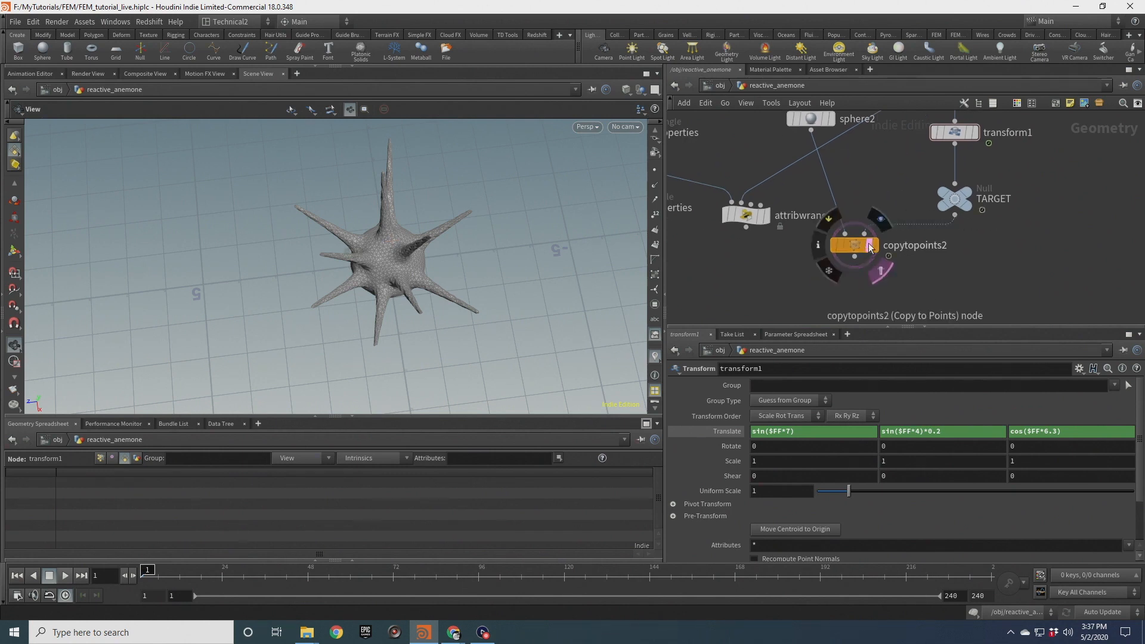
scroll(868, 241, "down", 3)
scroll(873, 241, "up", 2)
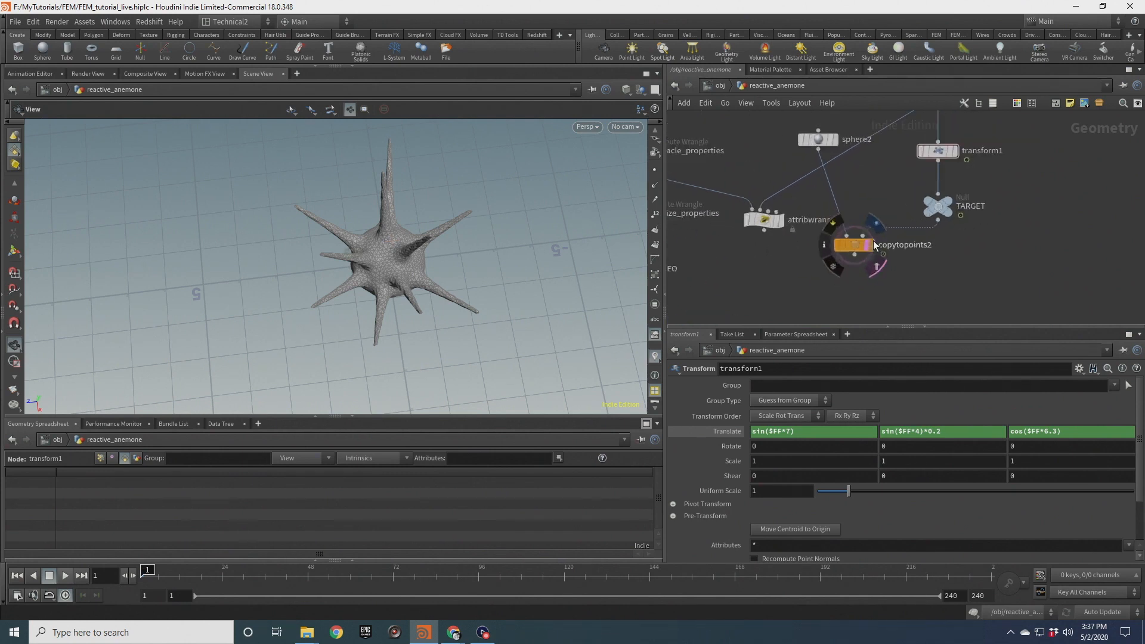
left_click(871, 244)
left_click(855, 246)
Play the animation to watch the moving target sphere, then stop and rewind
left_click_drag(465, 230, 290, 307)
left_click(65, 575)
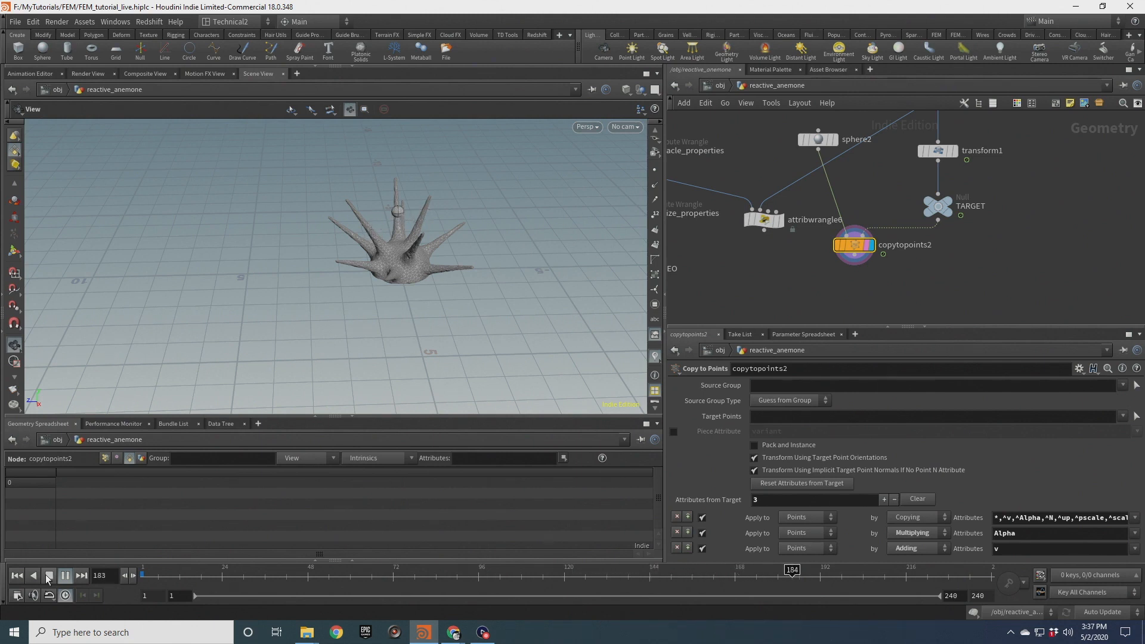
left_click(49, 576)
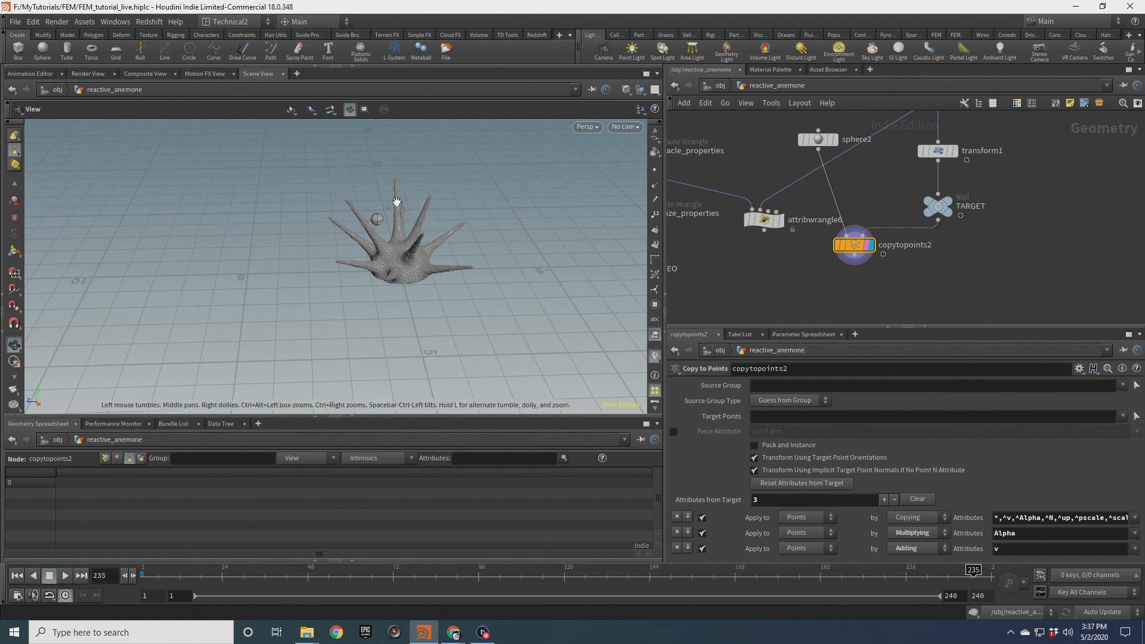
left_click(14, 578)
scroll(879, 270, "down", 3)
middle_click_drag(802, 289, 907, 212)
scroll(912, 197, "up", 2)
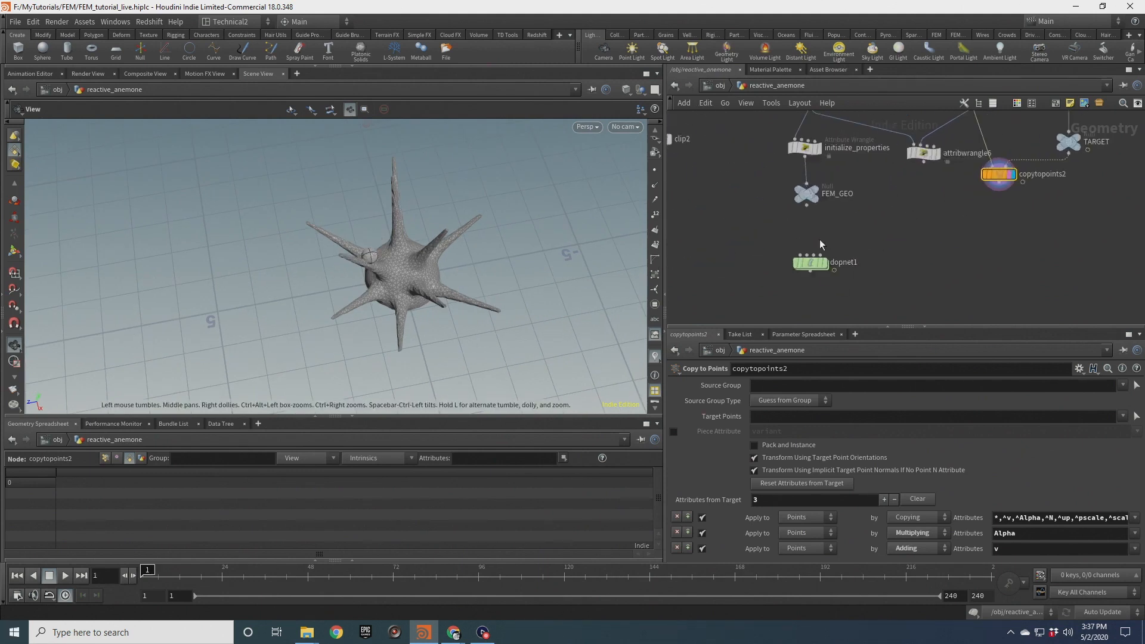
Add a Merge node and connect the dopnet1 output into it
left_click(825, 262)
left_click_drag(418, 281, 431, 220)
right_click_drag(431, 220, 412, 273)
scroll(922, 248, "up", 2)
middle_click_drag(948, 268, 927, 222)
key("Tab")
type("merge")
key("Return")
left_click(878, 295)
left_click_drag(769, 229, 877, 276)
left_click(877, 279)
Add a Color node between copytopoints2 and merge2 and set its color to 0, 0, 0.5
key("Tab")
type("color")
key("Return")
left_click(985, 197)
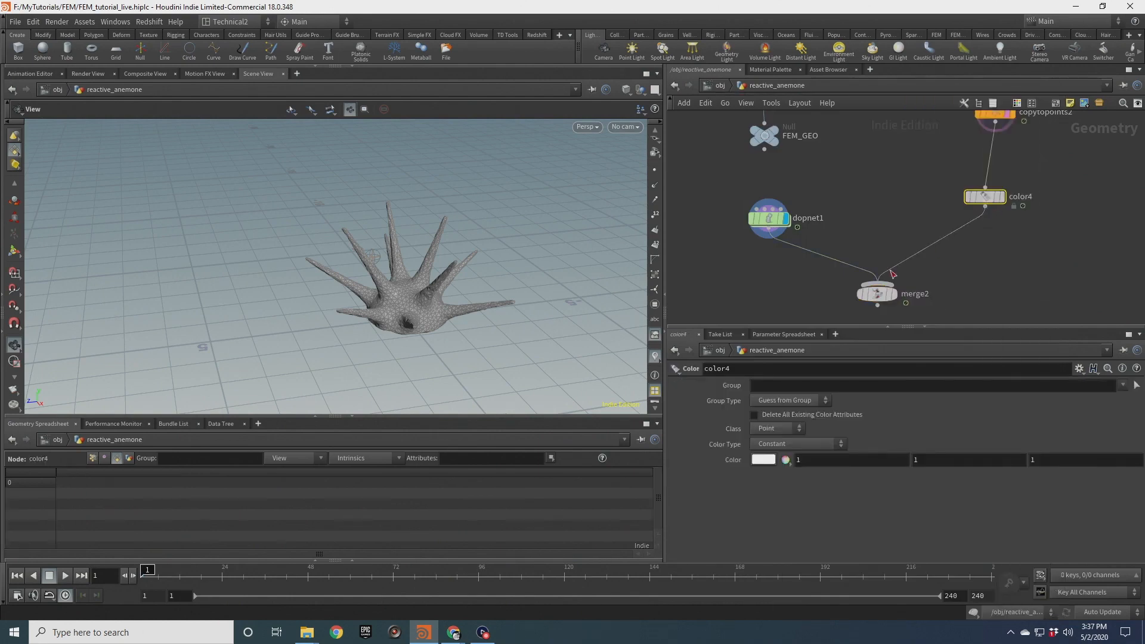
left_click(763, 460)
left_click(869, 418)
left_click(930, 365)
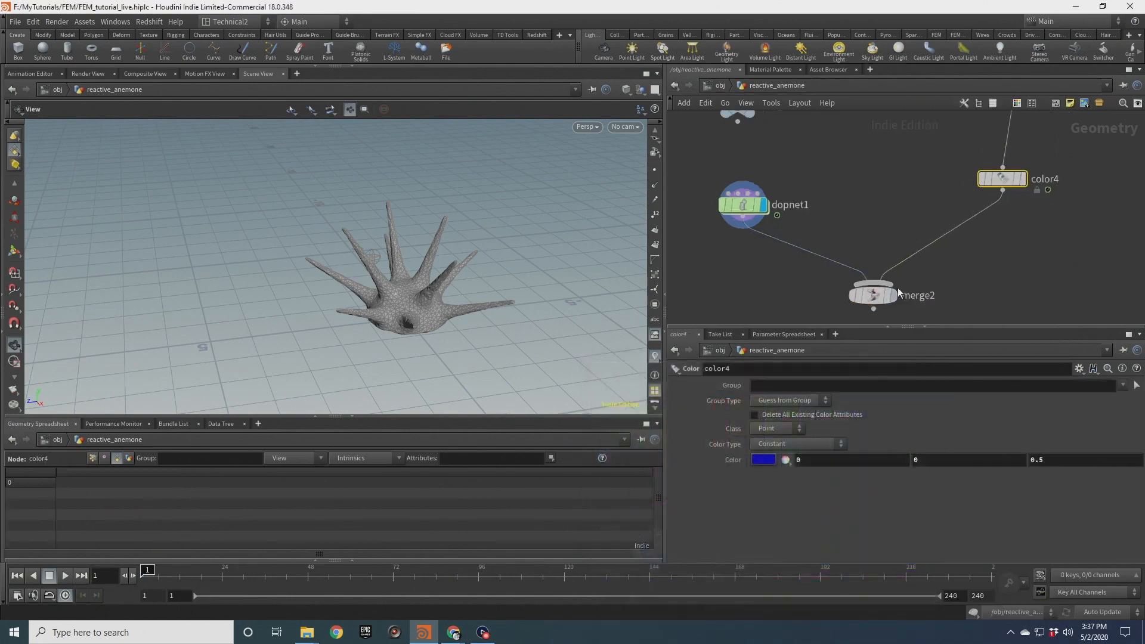
Play the simulation to view the tentacles together with the blue target sphere
scroll(894, 286, "up", 3)
scroll(440, 286, "down", 3)
scroll(431, 332, "up", 8)
left_click_drag(438, 302, 382, 382)
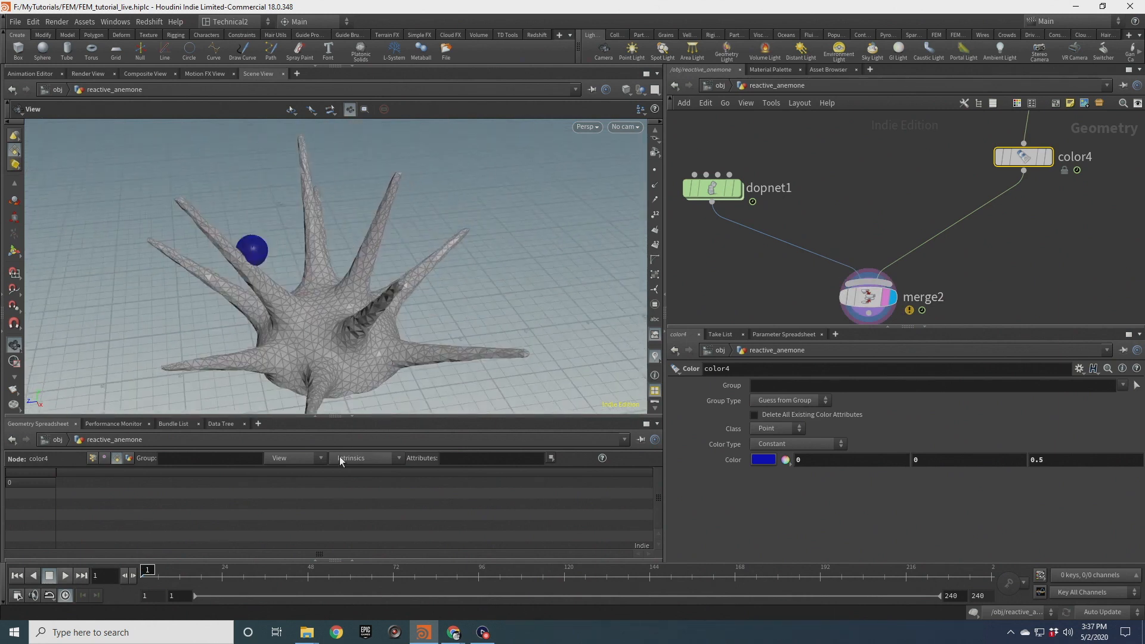
left_click(352, 418)
left_click(65, 576)
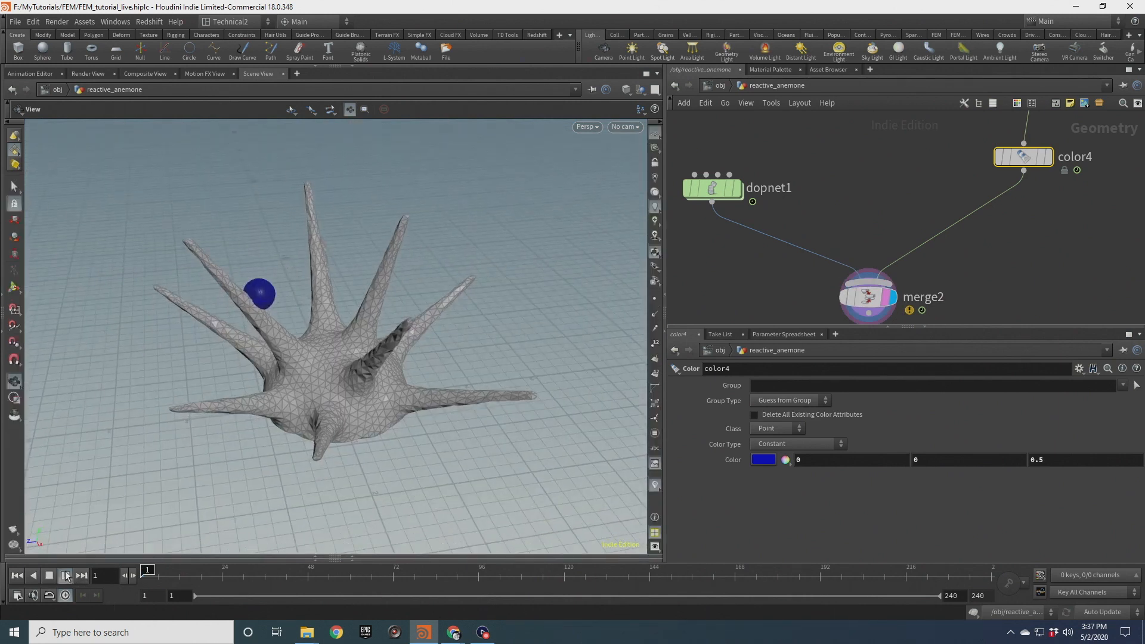
left_click(52, 578)
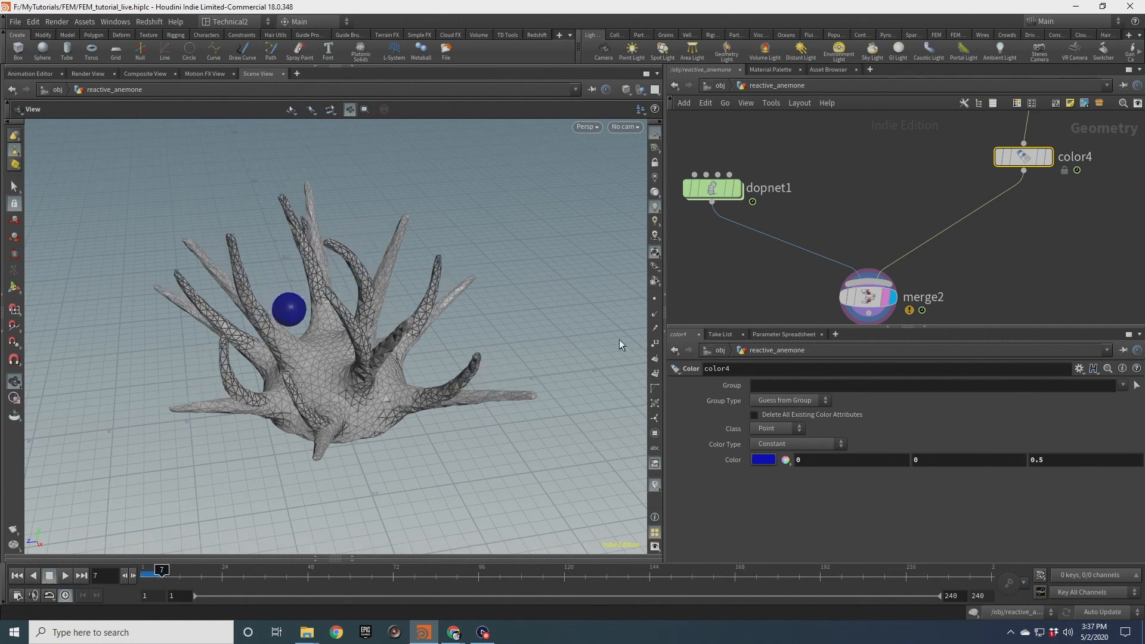
scroll(867, 217, "down", 4)
middle_click_drag(867, 217, 848, 195)
left_click(852, 238)
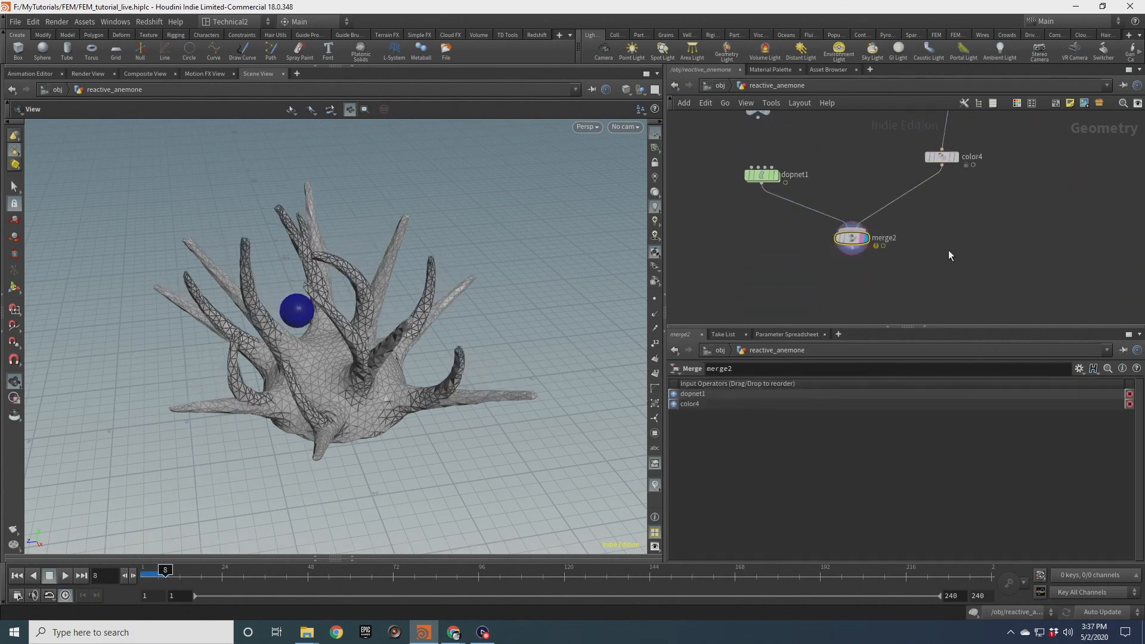
Orbit the view and scrub the timeline to examine how the tentacles react to the sphere
left_click_drag(348, 255, 381, 197)
left_click(88, 73)
left_click(270, 73)
left_click_drag(421, 289, 360, 306)
scroll(375, 290, "up", 3)
left_click(852, 238)
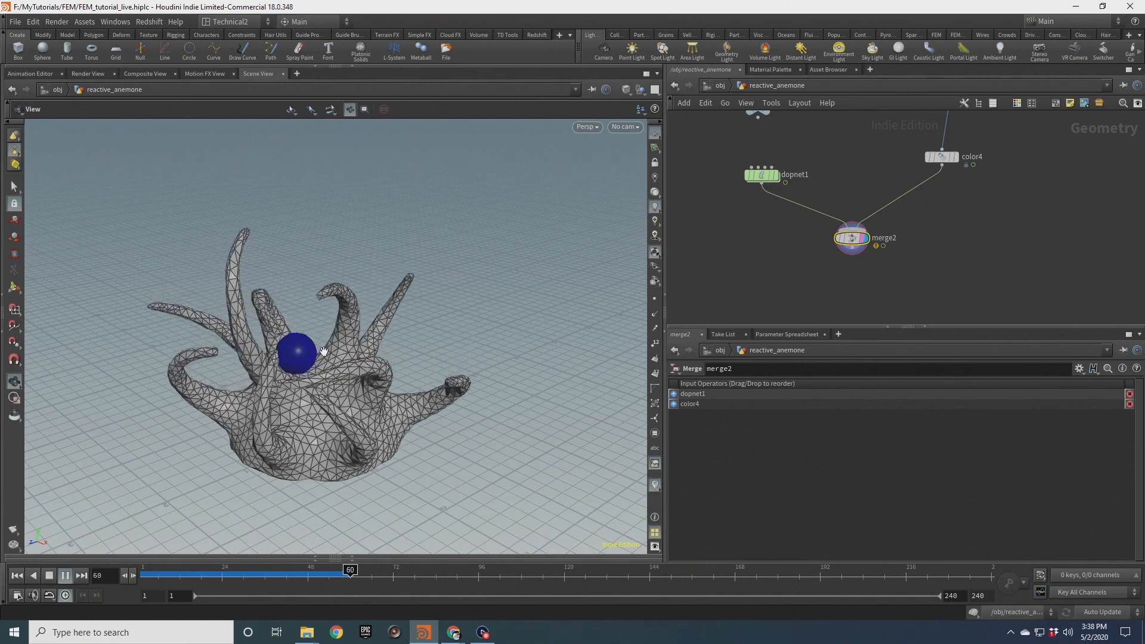
scroll(310, 365, "down", 5)
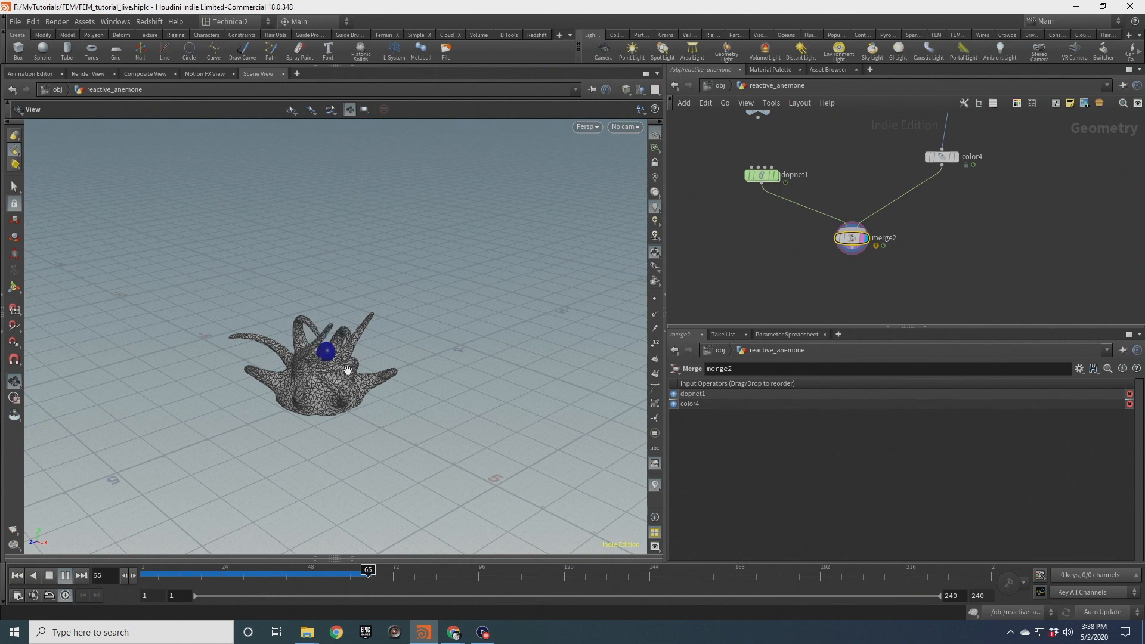
scroll(347, 370, "up", 10)
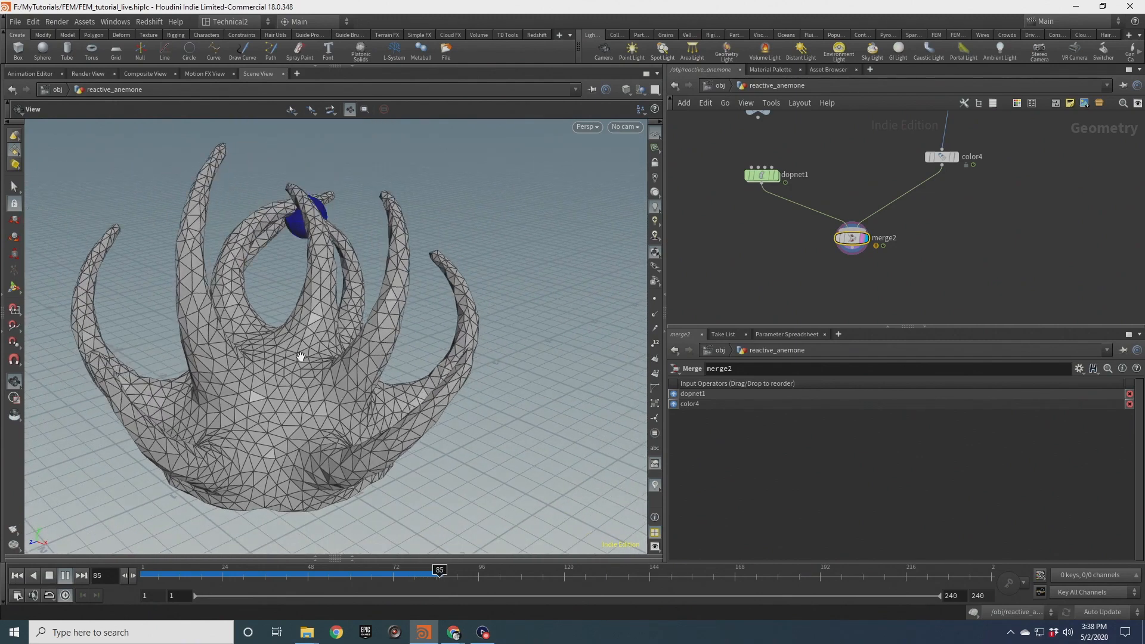
left_click(51, 577)
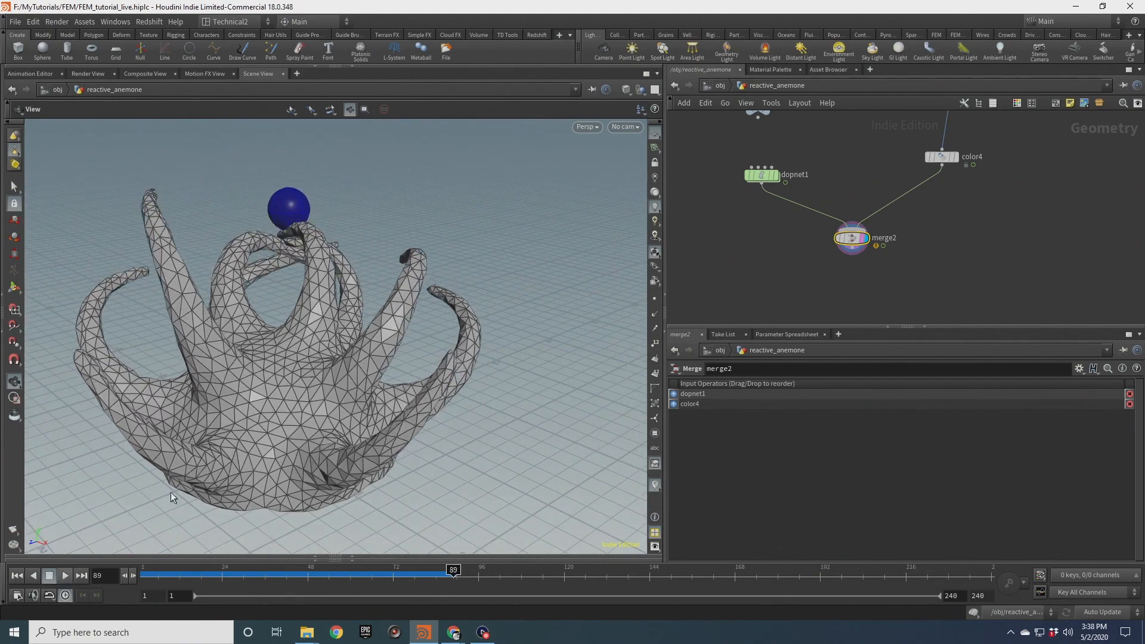
left_click_drag(309, 296, 410, 338)
left_click_drag(452, 574, 364, 564)
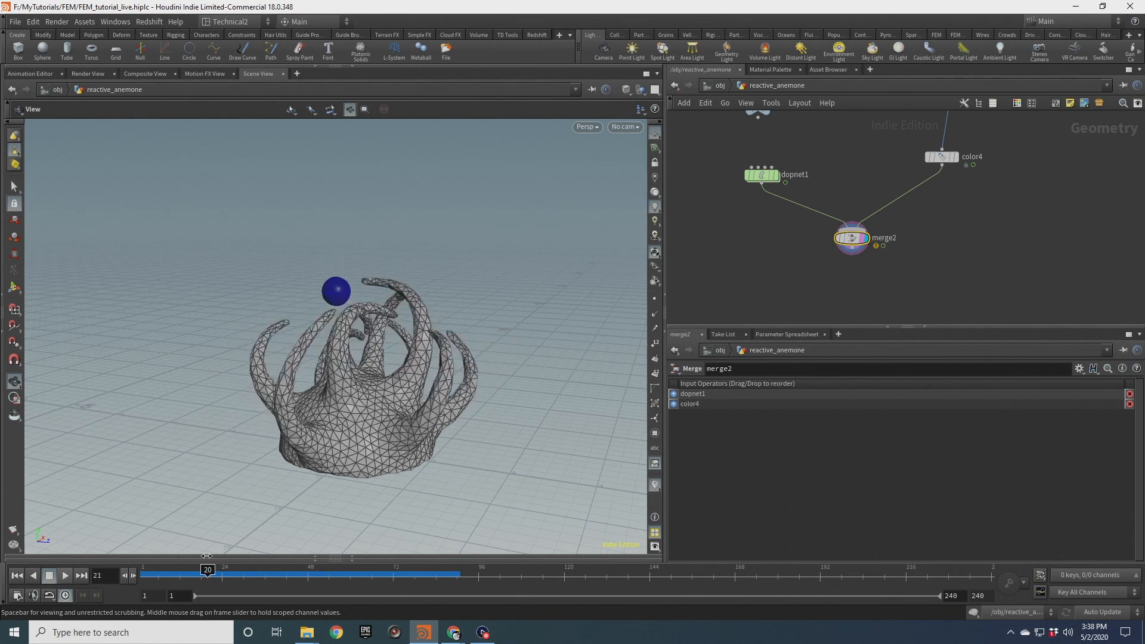
left_click_drag(364, 524, 406, 388)
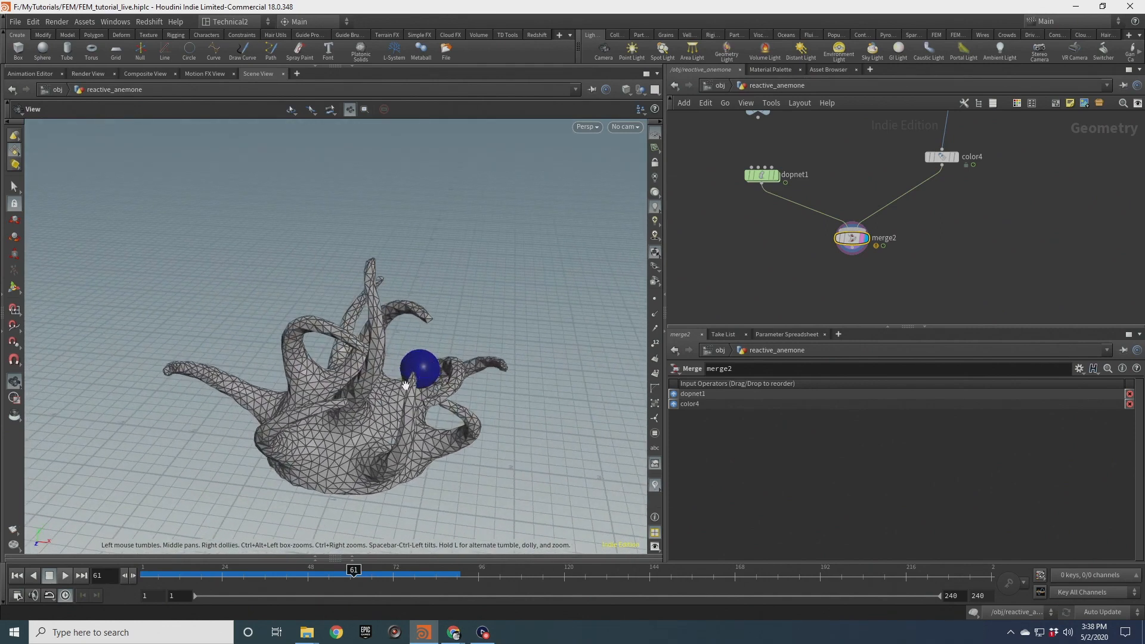
Select dopnet1, inspect the result from several angles and rewind to the first frame
left_click(761, 174)
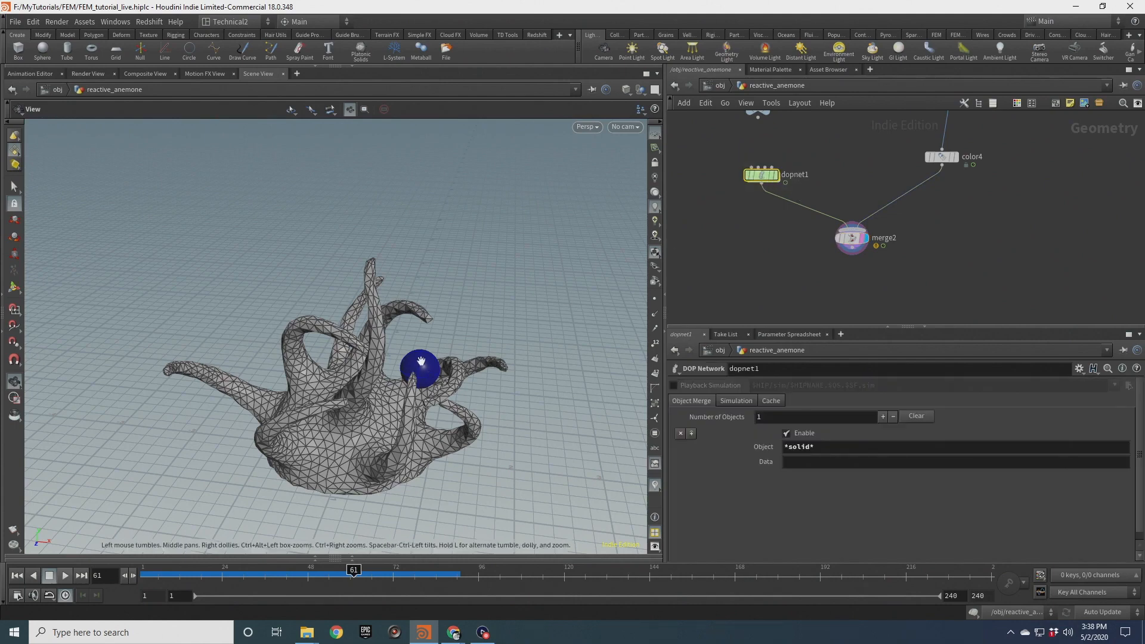
left_click_drag(422, 362, 394, 360)
left_click_drag(492, 396, 398, 382)
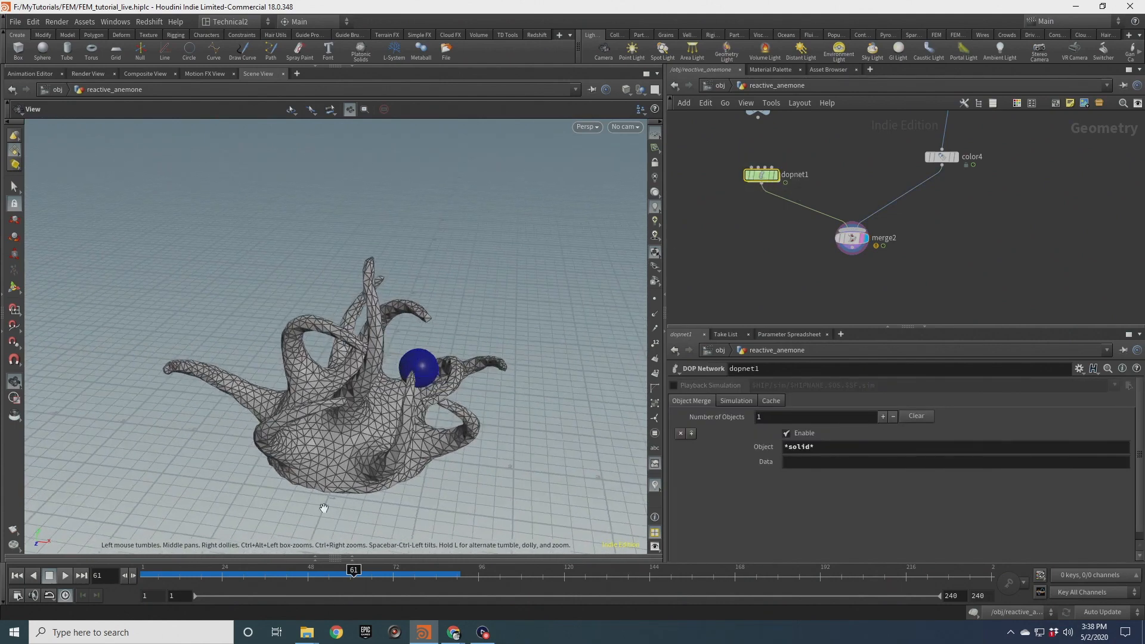
mouse_move(420, 385)
left_mouse_down()
mouse_move(372, 374)
mouse_move(411, 382)
left_mouse_up()
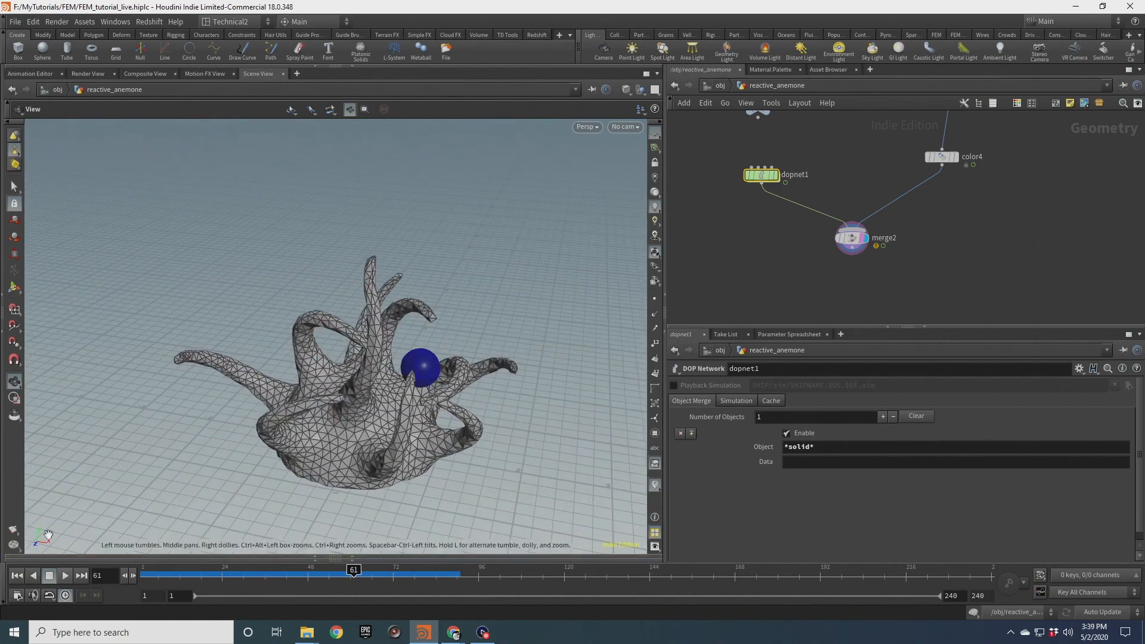
left_click(16, 576)
left_click_drag(567, 340, 387, 341)
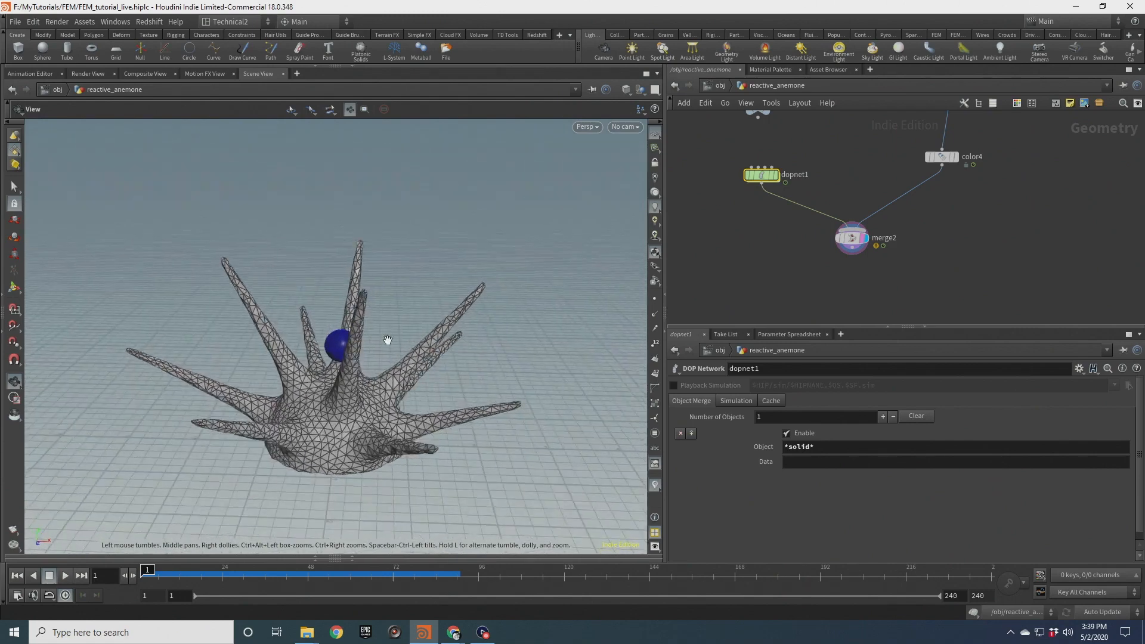
scroll(880, 223, "down", 5)
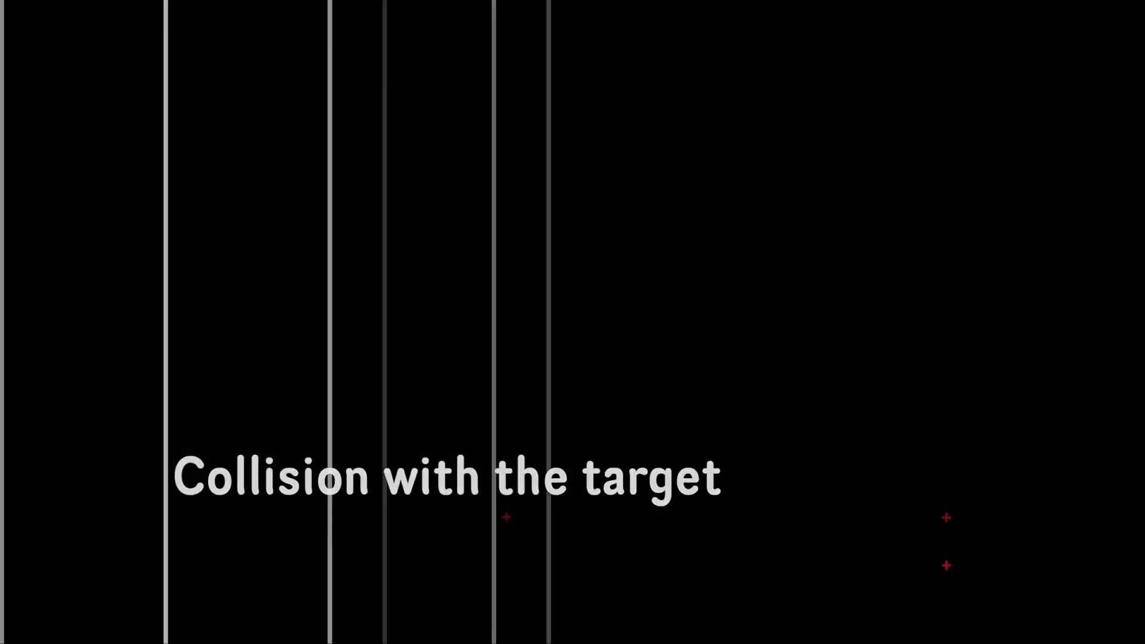
Set the sphere2 node's Primitive Type to Polygon
middle_click_drag(998, 240, 1050, 208)
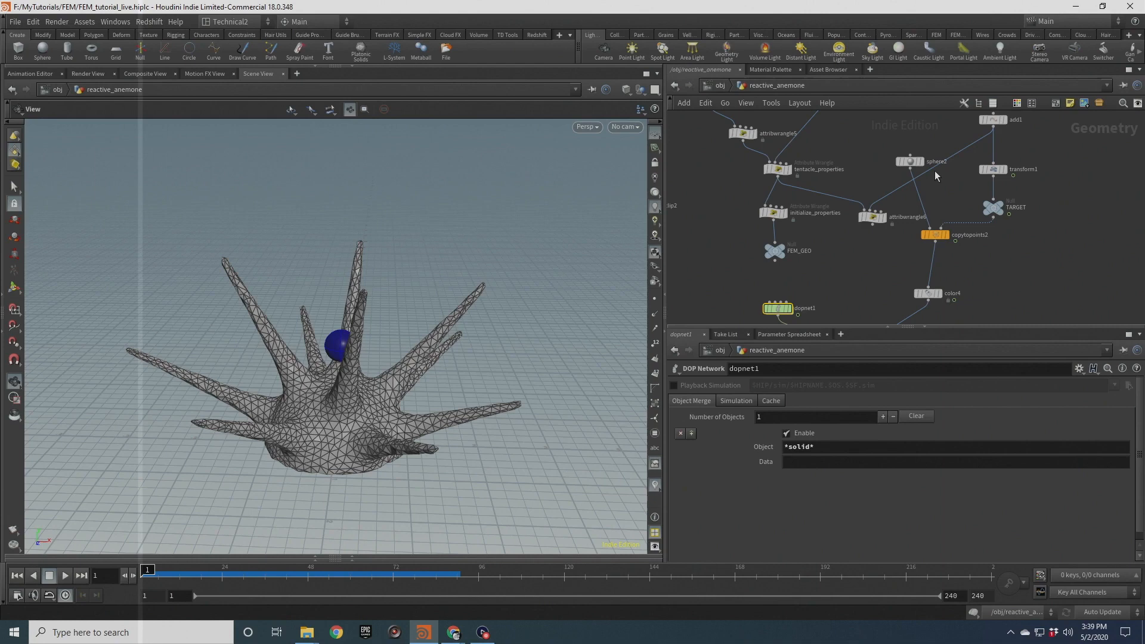
left_click_drag(911, 162, 904, 134)
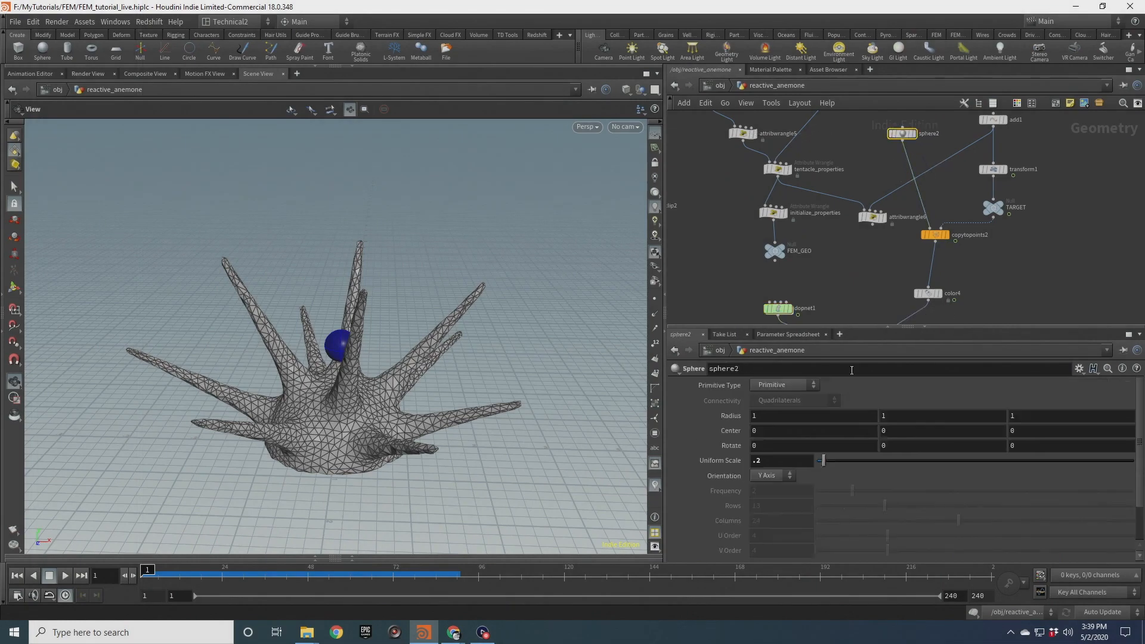
left_click(781, 387)
left_click(854, 387)
left_click(806, 387)
left_click(769, 410)
left_click(771, 491)
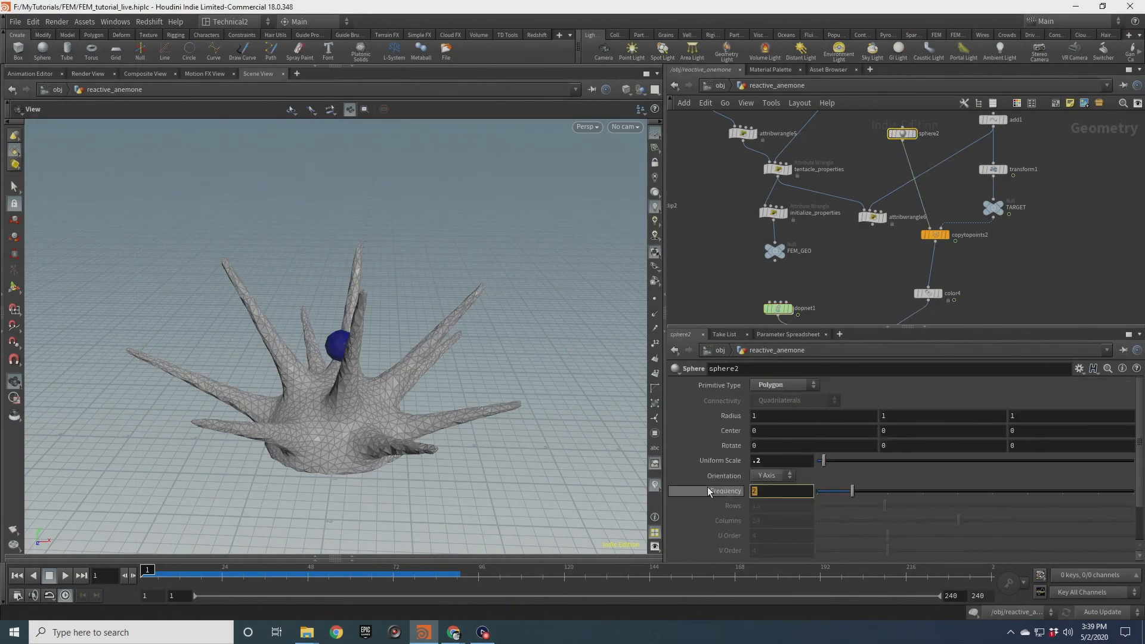
scroll(345, 355, "up", 3)
scroll(345, 354, "up", 5)
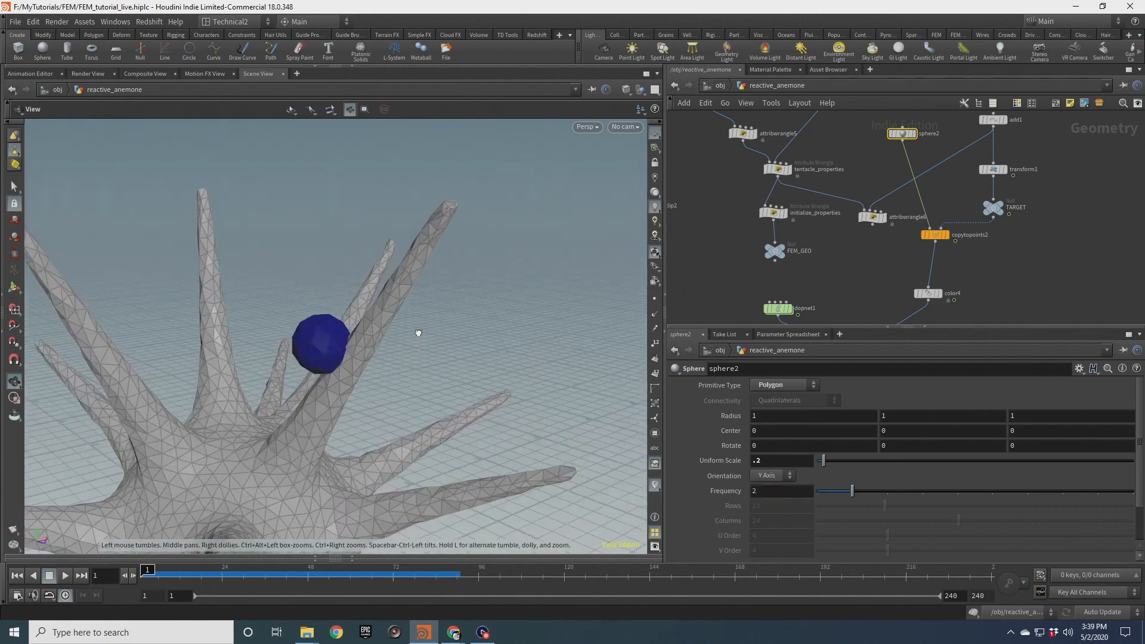
Set the sphere2 node's Uniform Scale to .15
left_click_drag(388, 345, 432, 320)
left_click(769, 461)
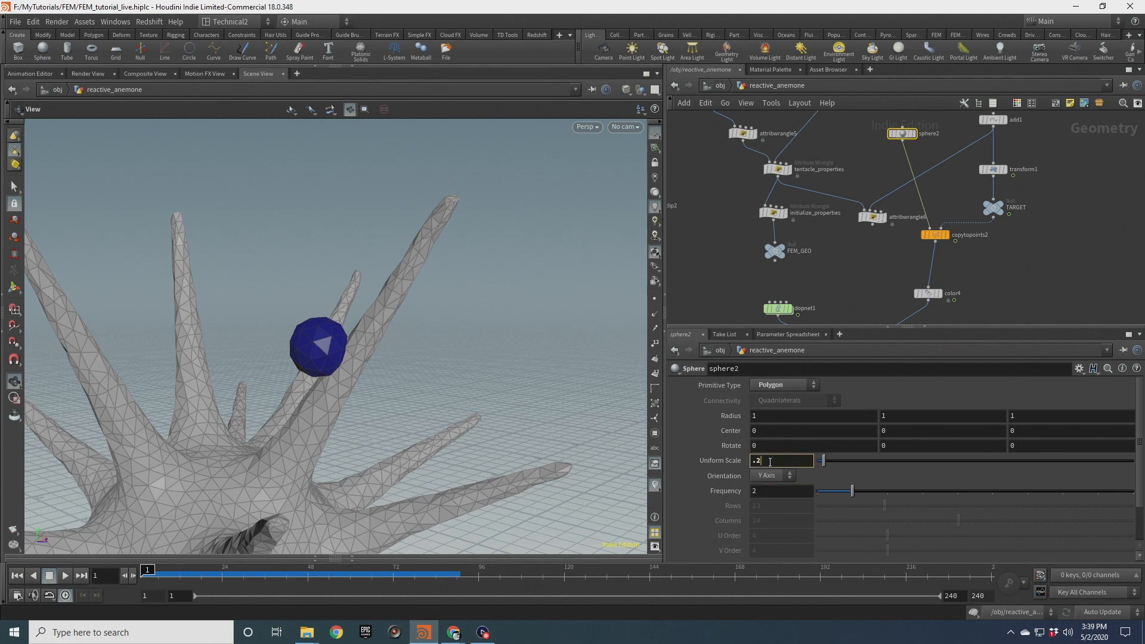
key("BackSpace")
type("15")
key("Return")
Insert a Solid Conform node between sphere2 and copytopoints2
left_click_drag(331, 370, 583, 313)
key("Tab")
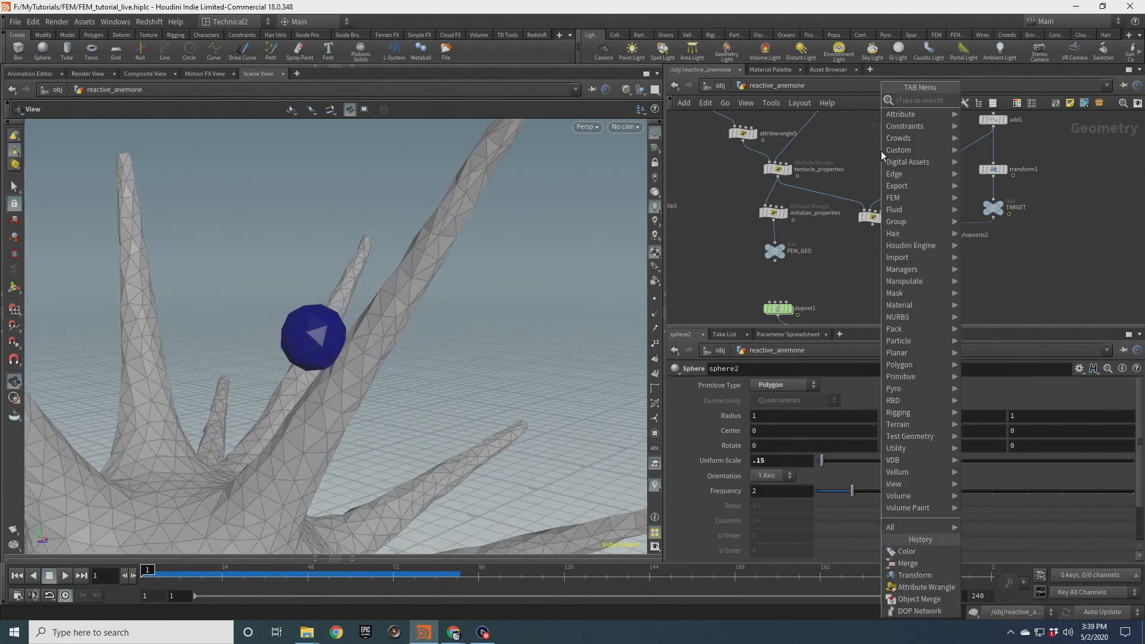
type("solid")
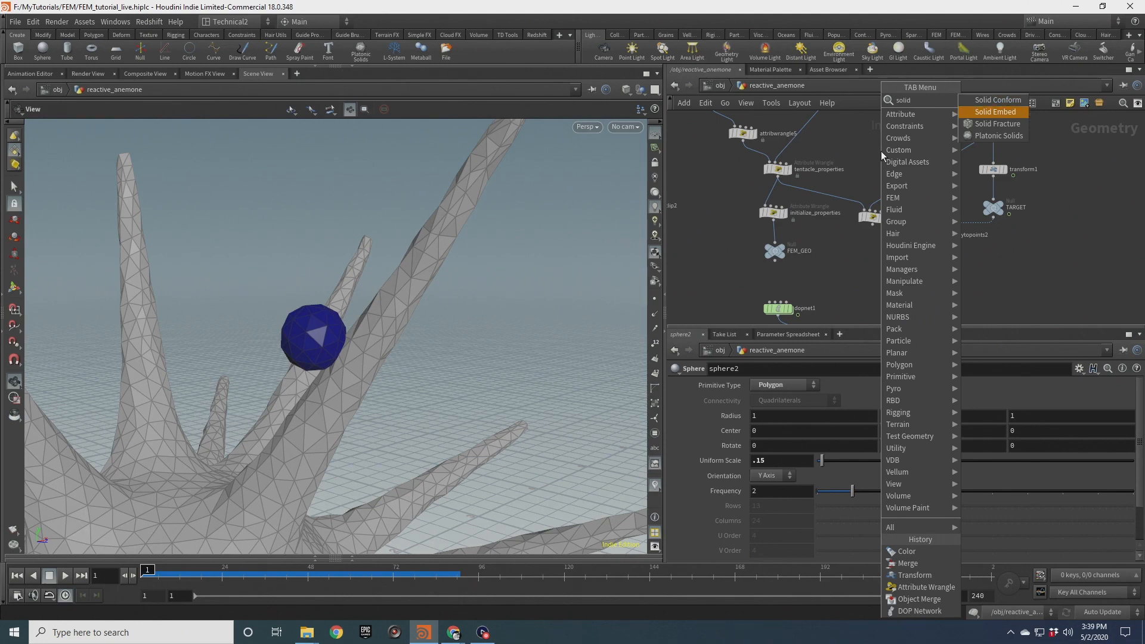
key("Return")
left_click_drag(882, 152, 904, 167)
left_click(903, 142)
scroll(902, 160, "up", 2)
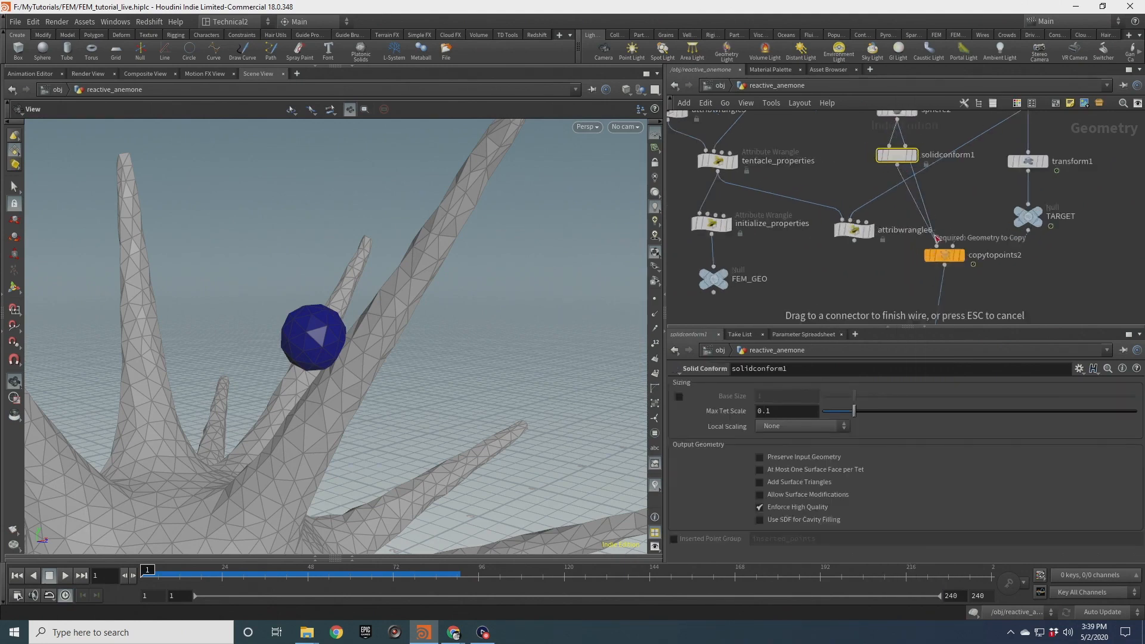
left_click(899, 162)
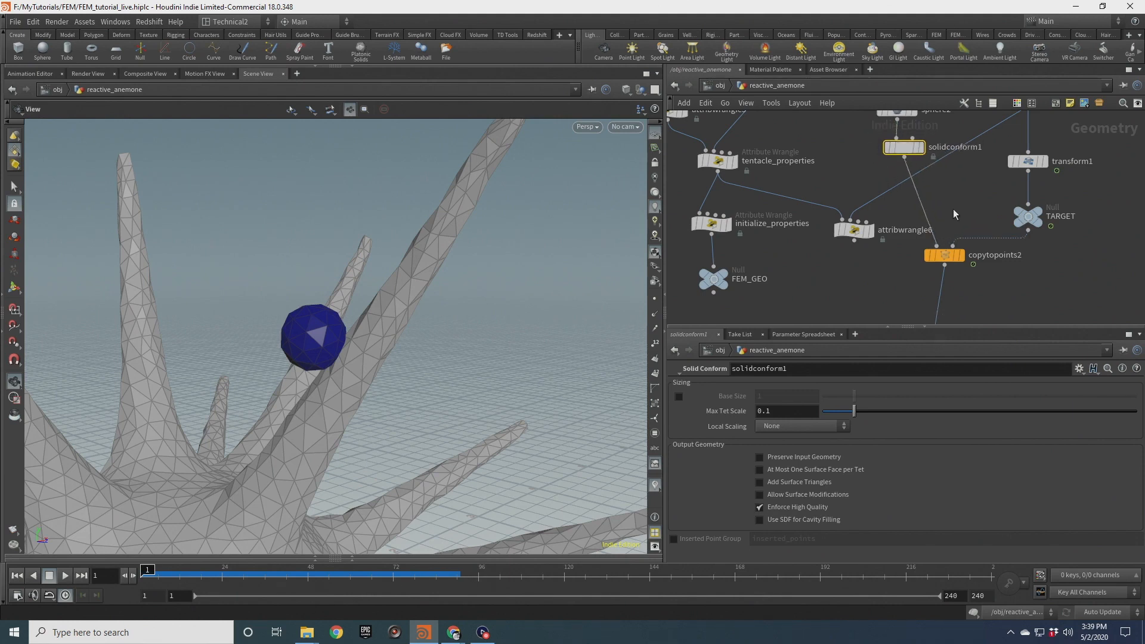
Delete the attribwrangle6 node that fed copytopoints2
scroll(917, 229, "down", 5)
left_click(859, 242)
key("Delete")
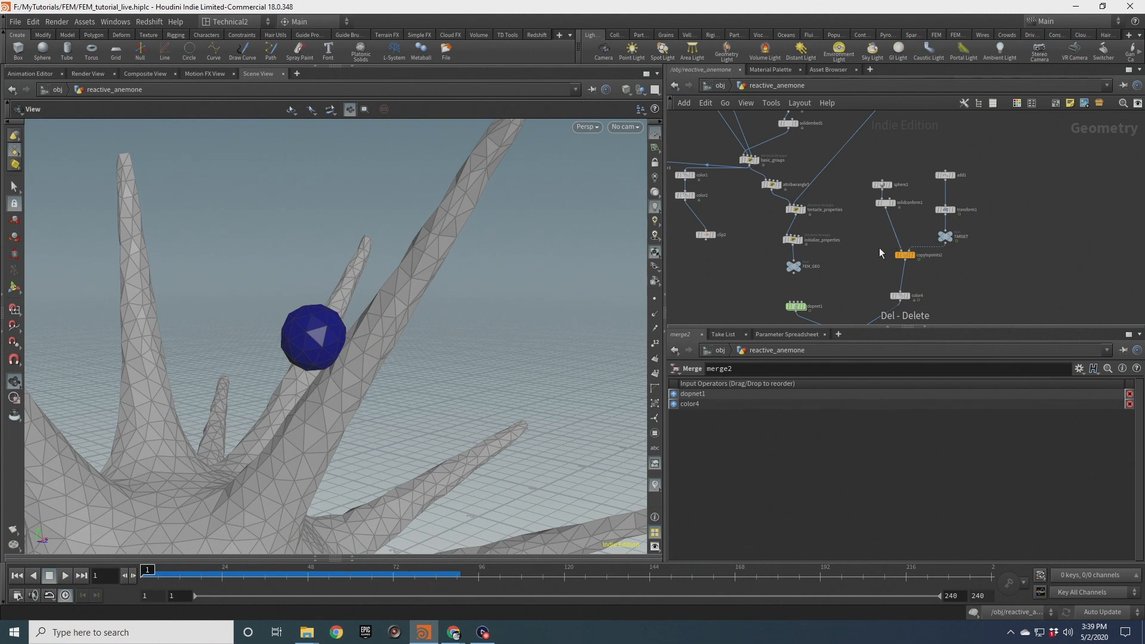
Add a Time Shift node after copytopoints2 and delete the channel on its Frame parameter
scroll(900, 210, "up", 5)
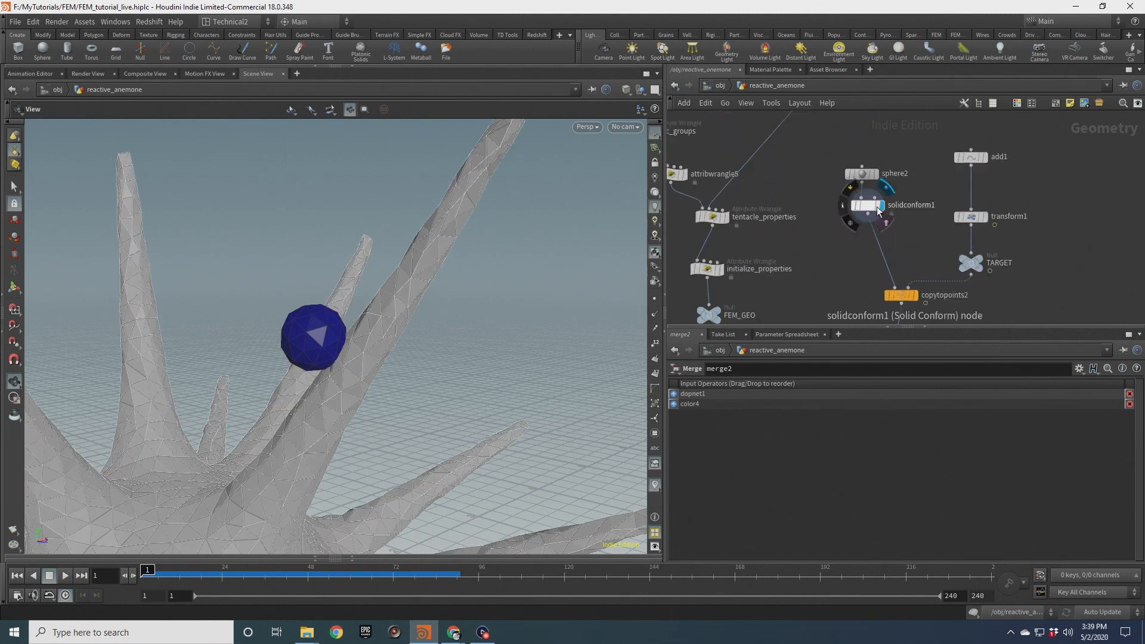
left_click(878, 224)
scroll(875, 197, "down", 3)
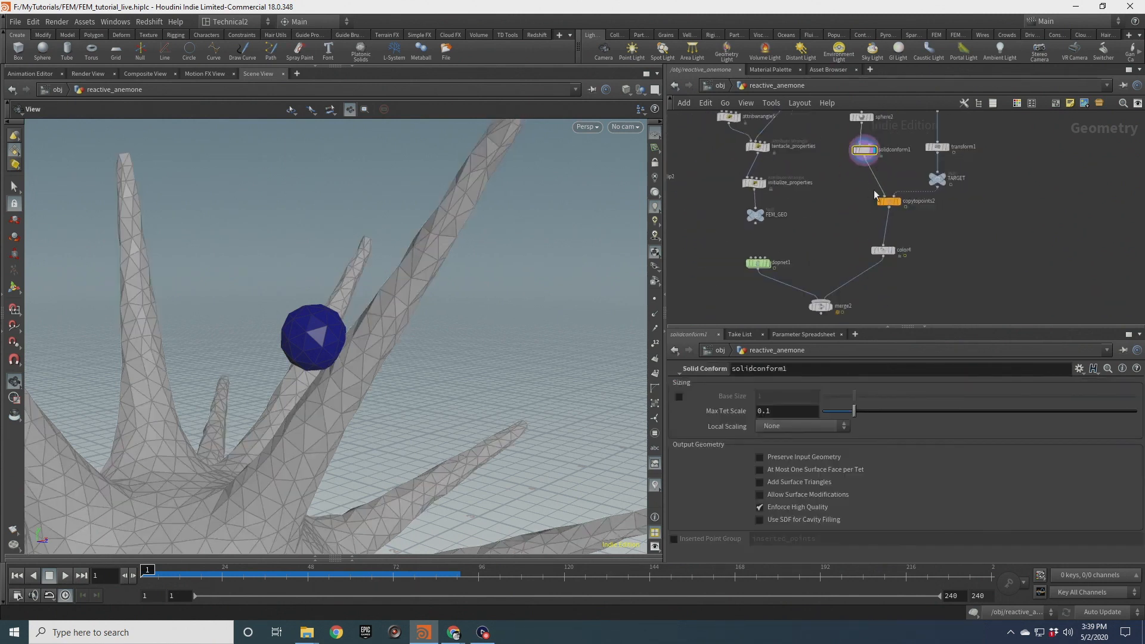
left_click(890, 207)
key("Tab")
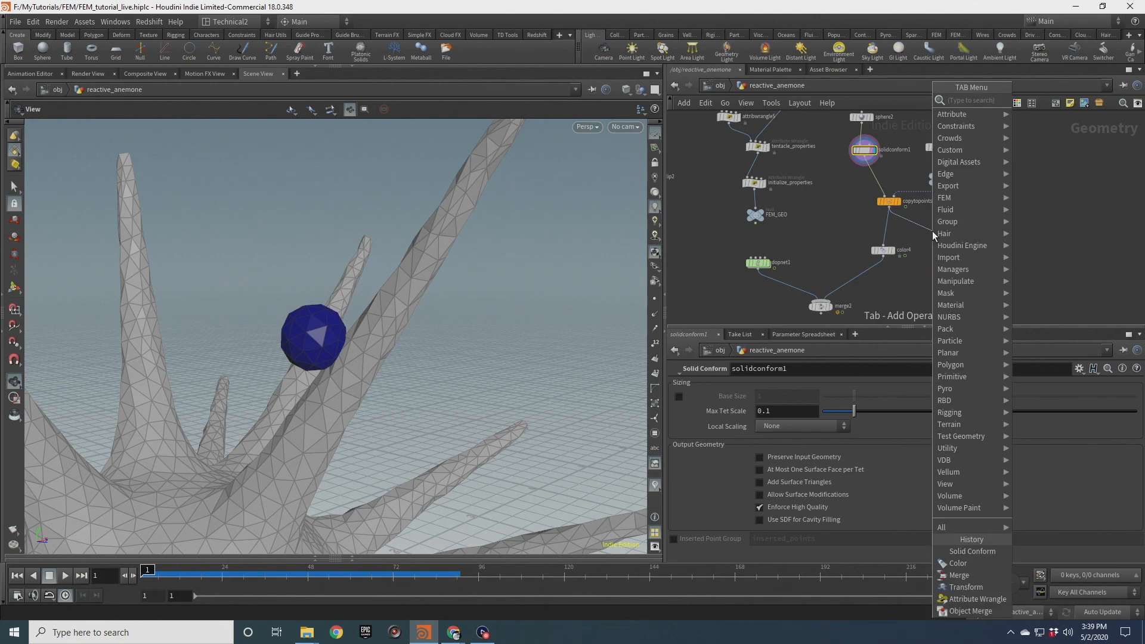
type("time")
key("Down")
key("Return")
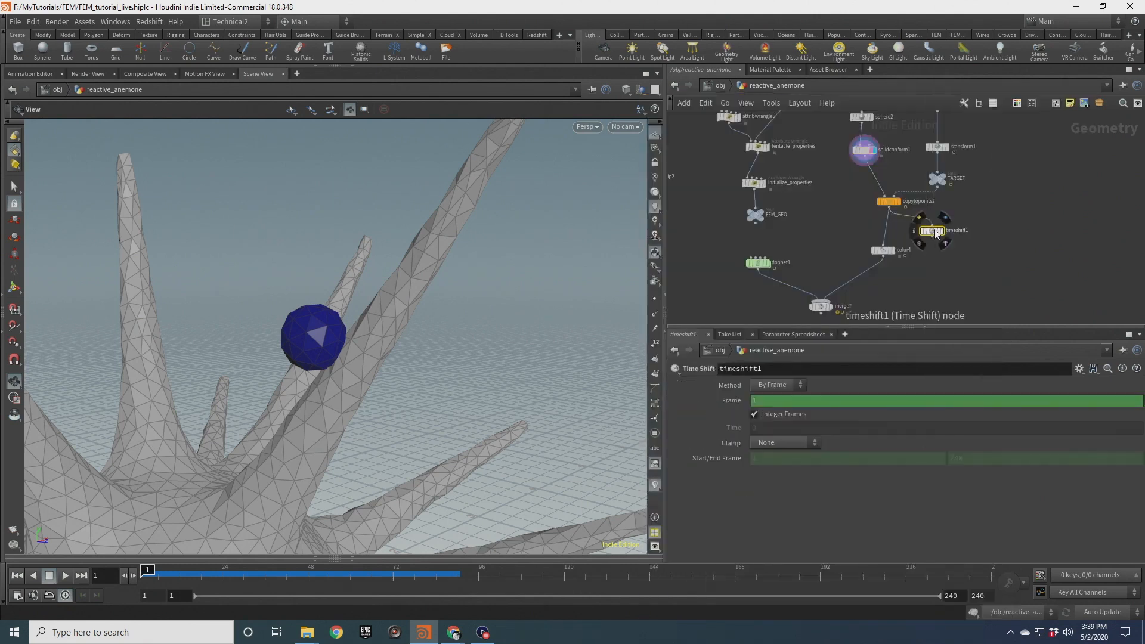
right_click(731, 401)
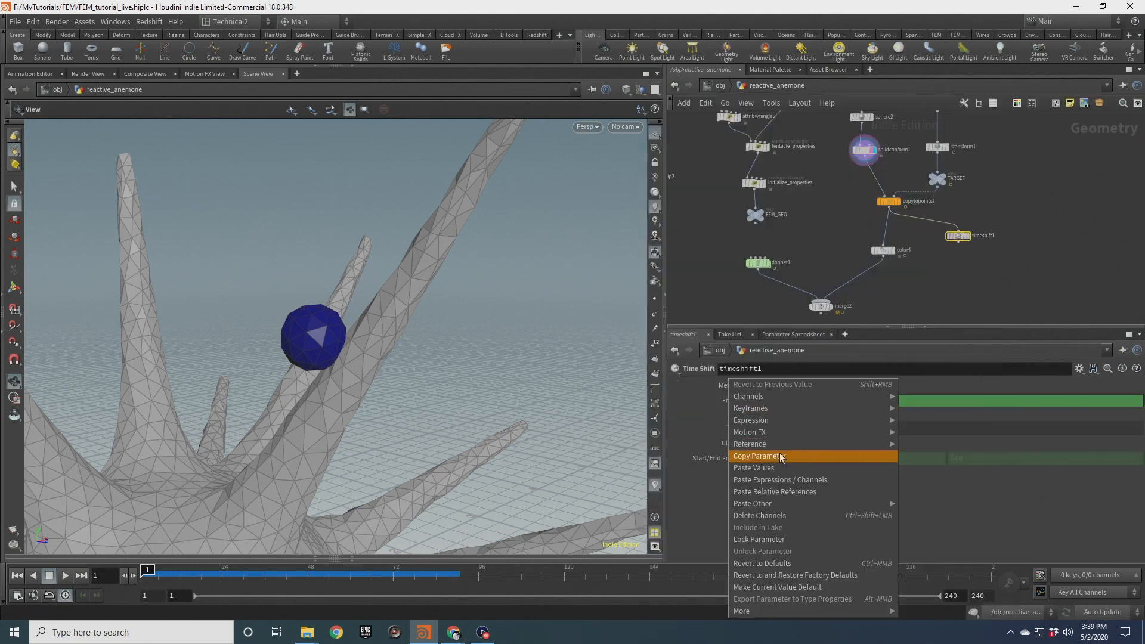
left_click(780, 516)
Add a Null node after timeshift1 and name it BALL_BASE
scroll(955, 263, "up", 3)
key("Tab")
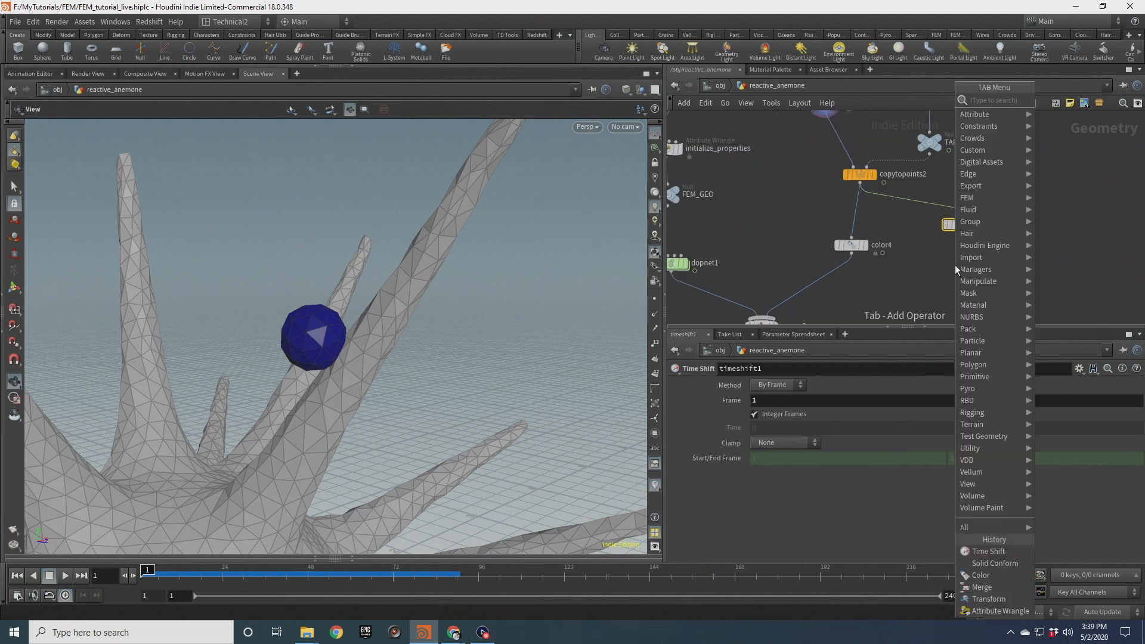
type("null")
key("Return")
double_click(978, 264)
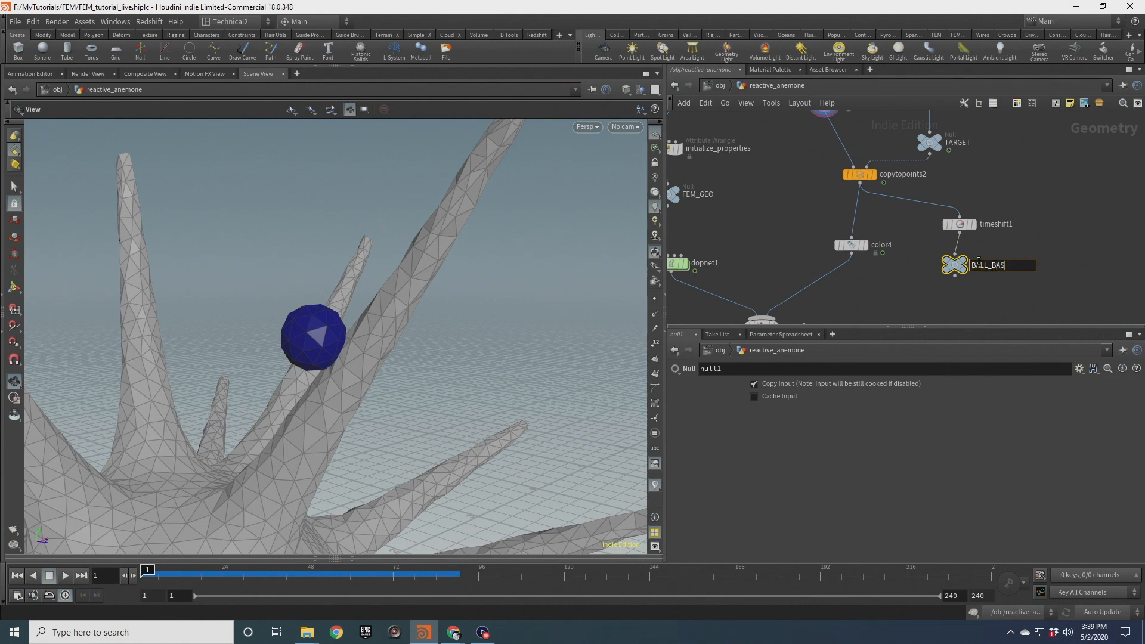
key("Return")
left_click_drag(957, 266, 979, 265)
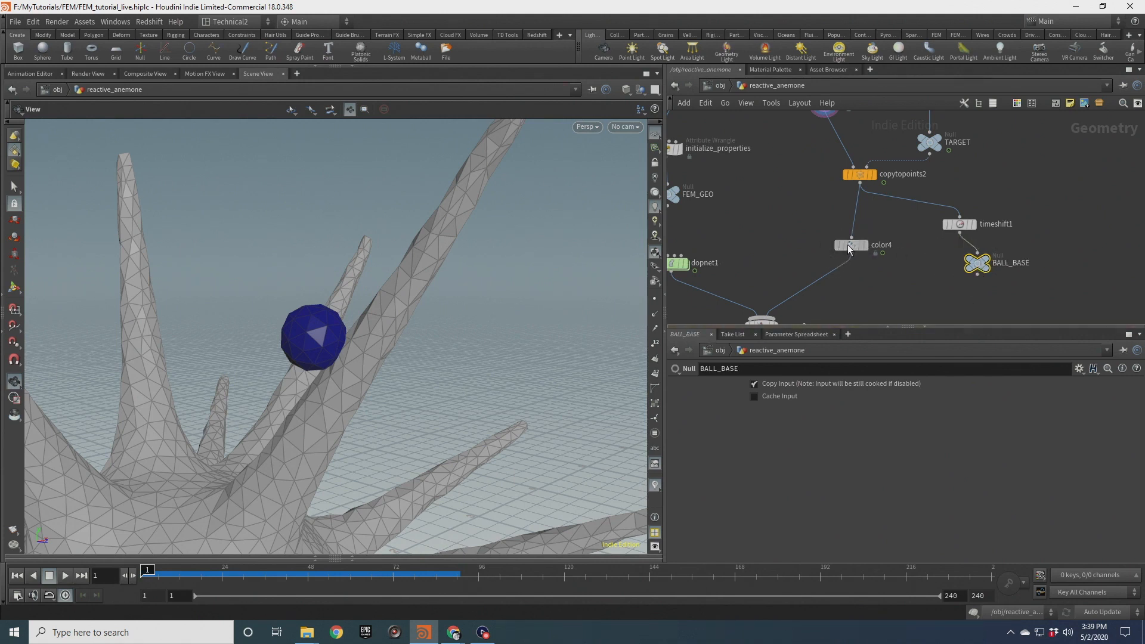
Add a Null node after copytopoints2 and name it BALL_TARG
left_click_drag(852, 246, 816, 250)
left_click(860, 184)
key("Tab")
type("null")
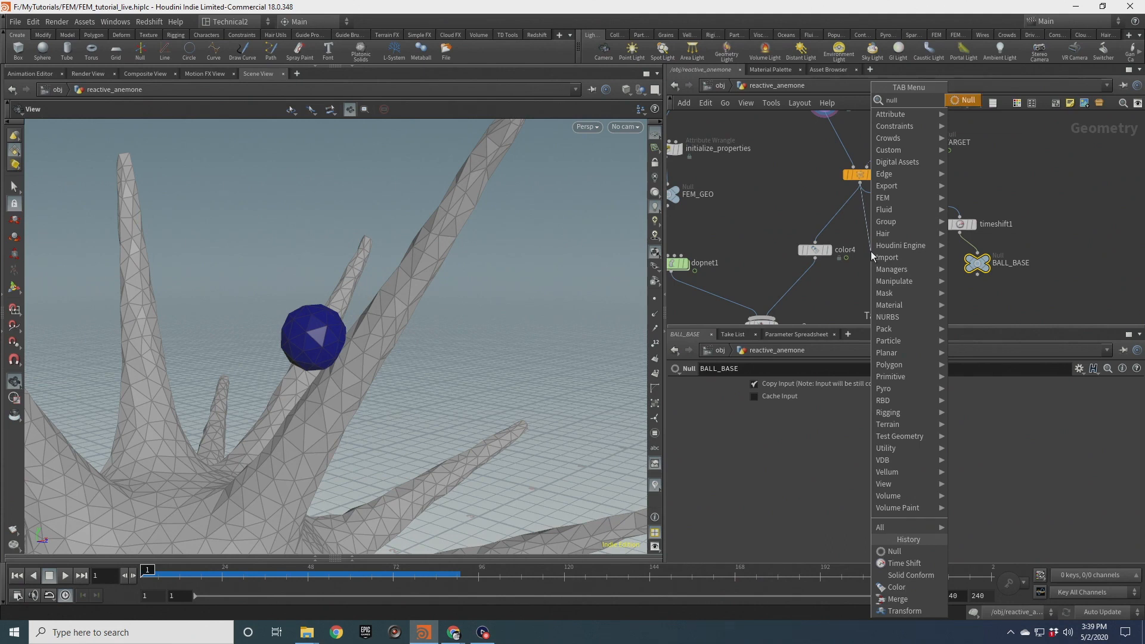
key("Return")
left_click(871, 251)
double_click(892, 252)
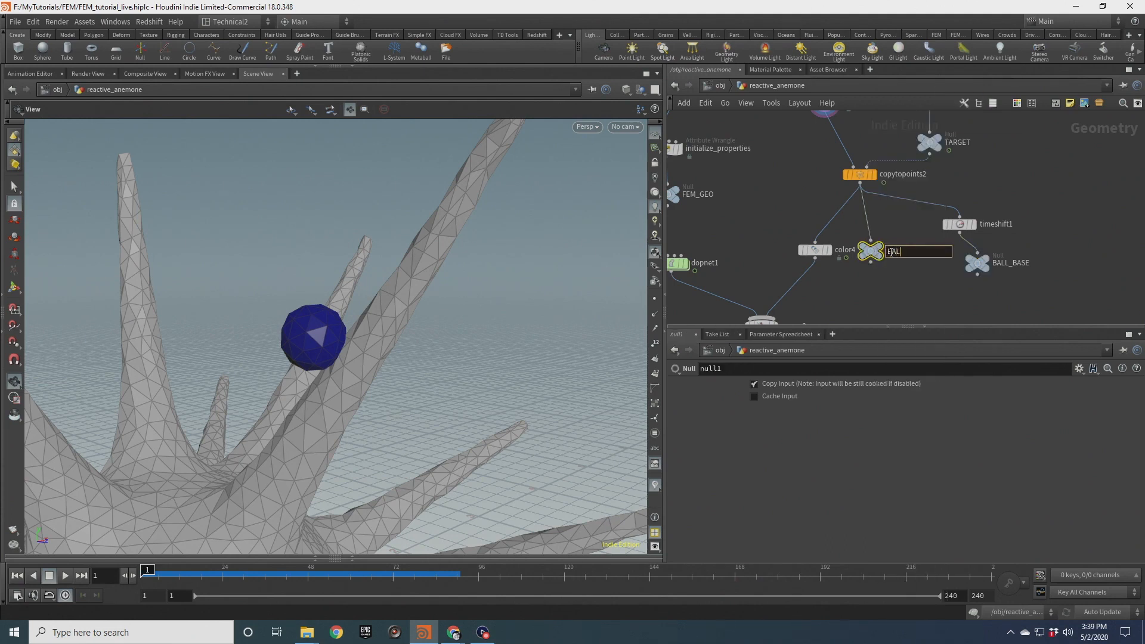
key("Return")
Delete the color4 node
left_click_drag(872, 253, 894, 262)
scroll(954, 239, "down", 2)
middle_click_drag(978, 193, 1025, 196)
left_click(887, 255)
key("Delete")
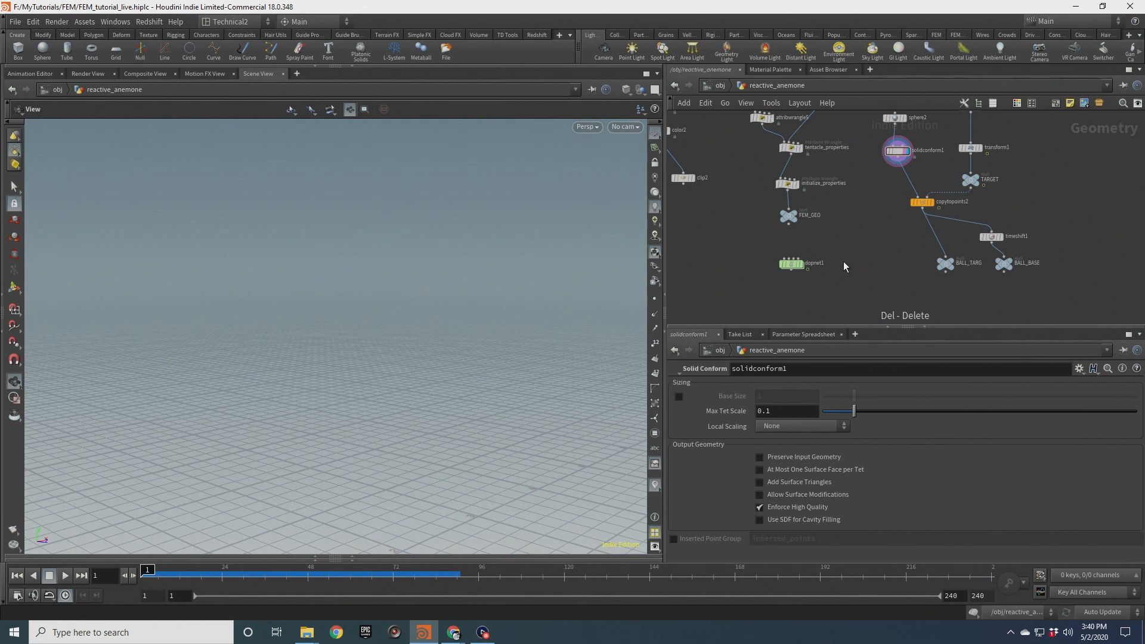
Inside dopnet1, insert a Merge node between solidobject1 and multisolver1
double_click(792, 264)
left_click_drag(761, 187, 694, 166)
key("Tab")
type("merge")
key("Return")
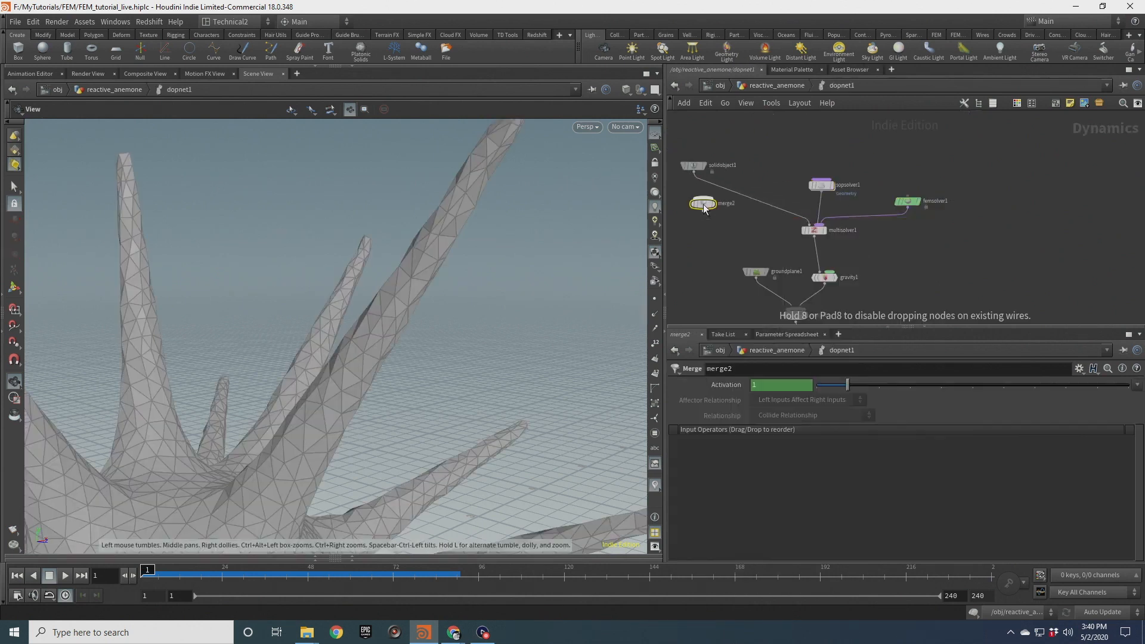
left_click_drag(704, 205, 734, 201)
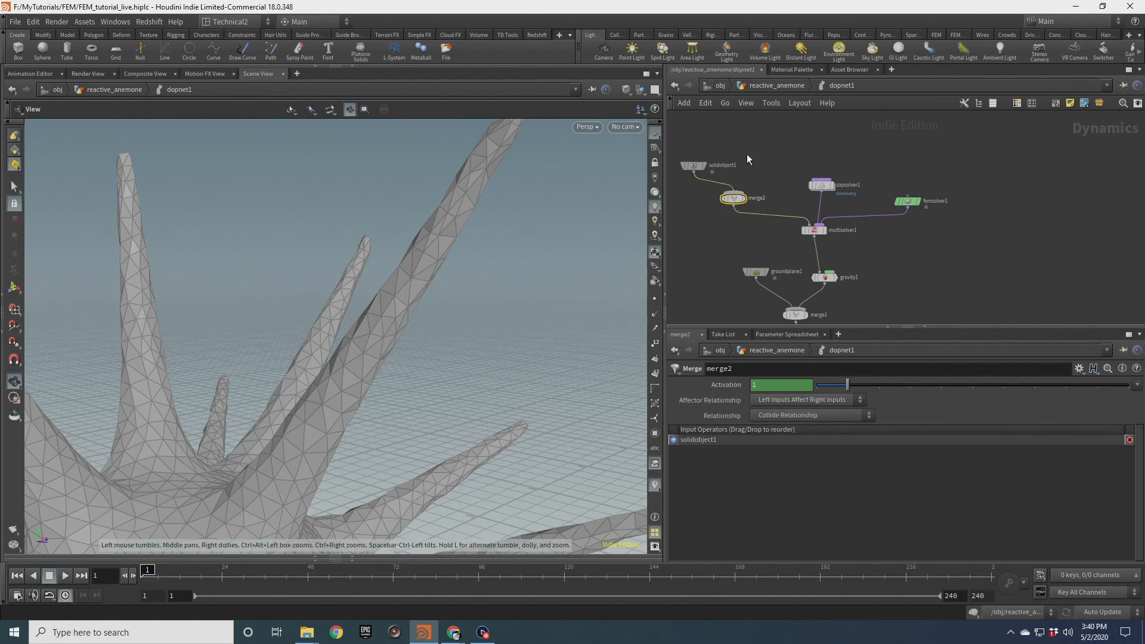
Add a second FEM Solid Object node and connect it into merge2
key("Tab")
type("solid")
key("Down")
key("Down")
key("Return")
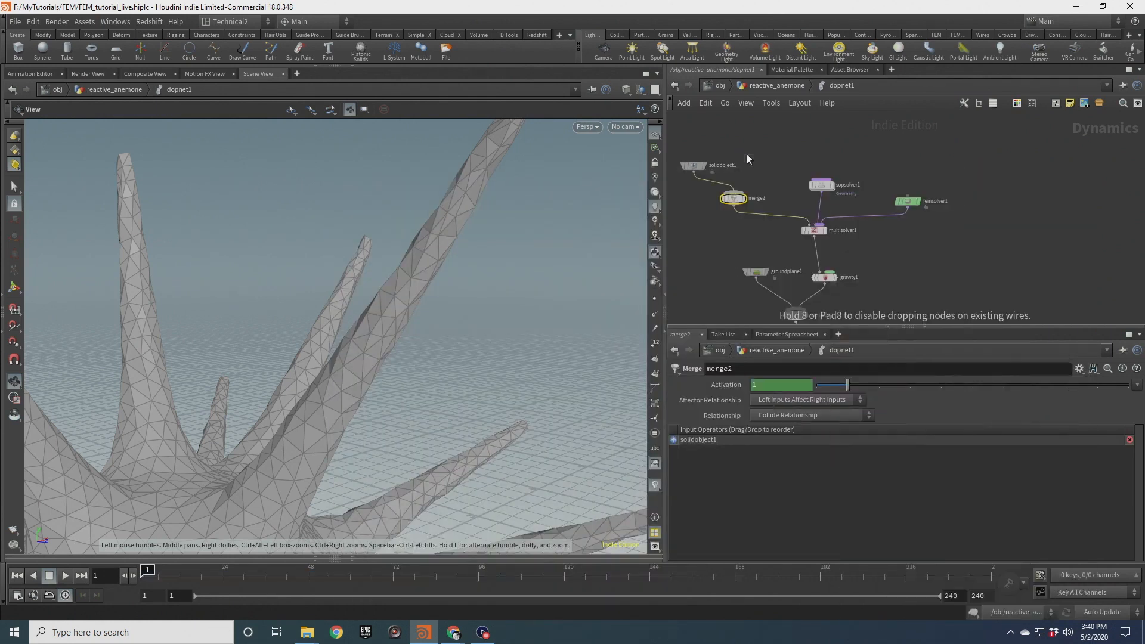
left_click(747, 155)
mouse_move(747, 161)
left_mouse_down()
mouse_move(737, 191)
mouse_move(750, 166)
mouse_move(694, 152)
mouse_move(693, 141)
mouse_move(757, 150)
left_mouse_up()
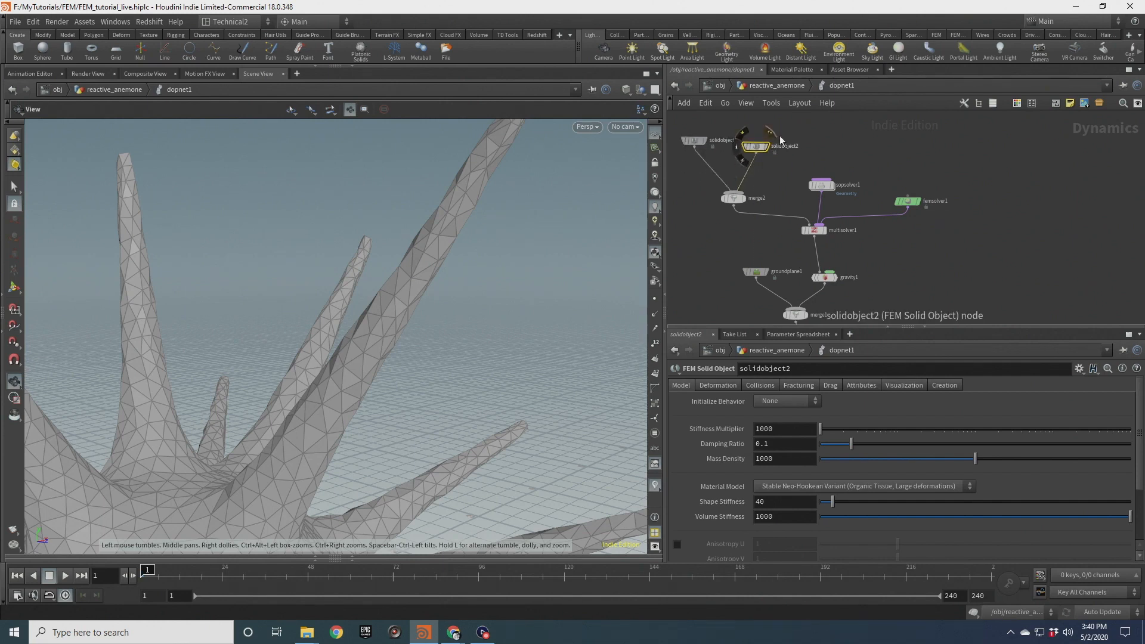
Set solidobject2's Initial State on the Deformation tab to the BALL_BASE node
left_click(716, 386)
left_click(1120, 413)
scroll(1072, 396, "up", 5)
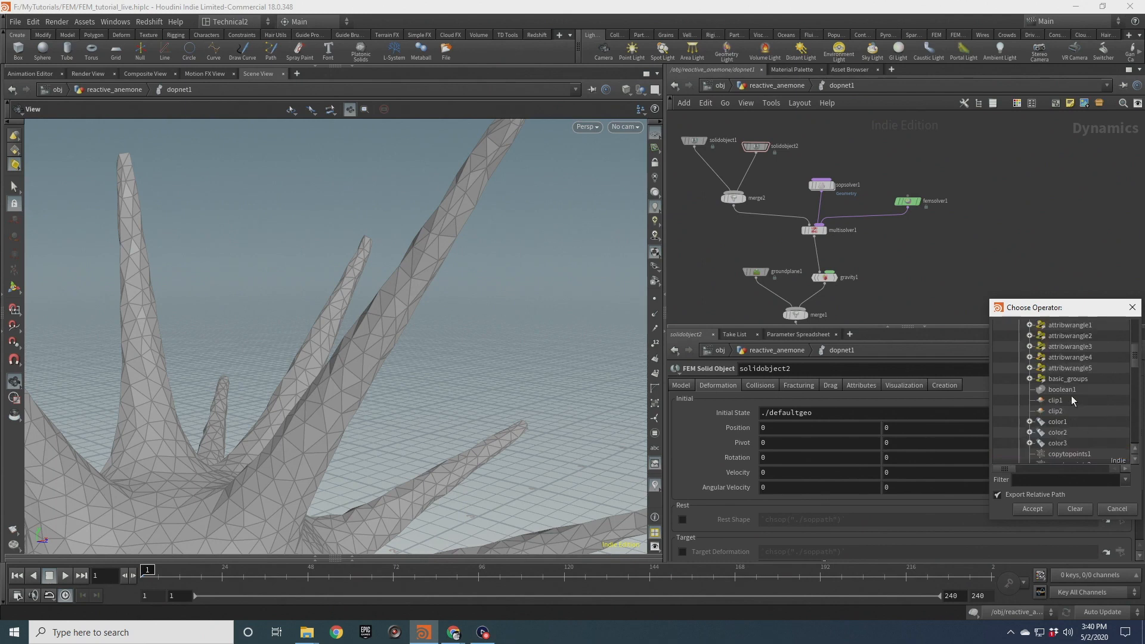
double_click(1088, 379)
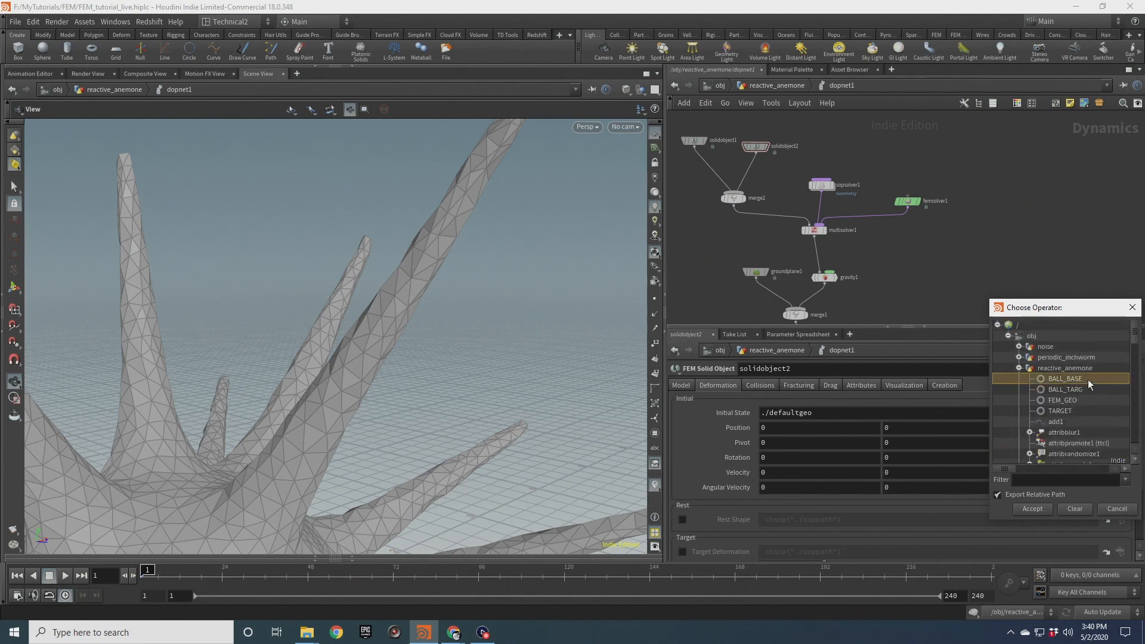
middle_click_drag(902, 293, 924, 222)
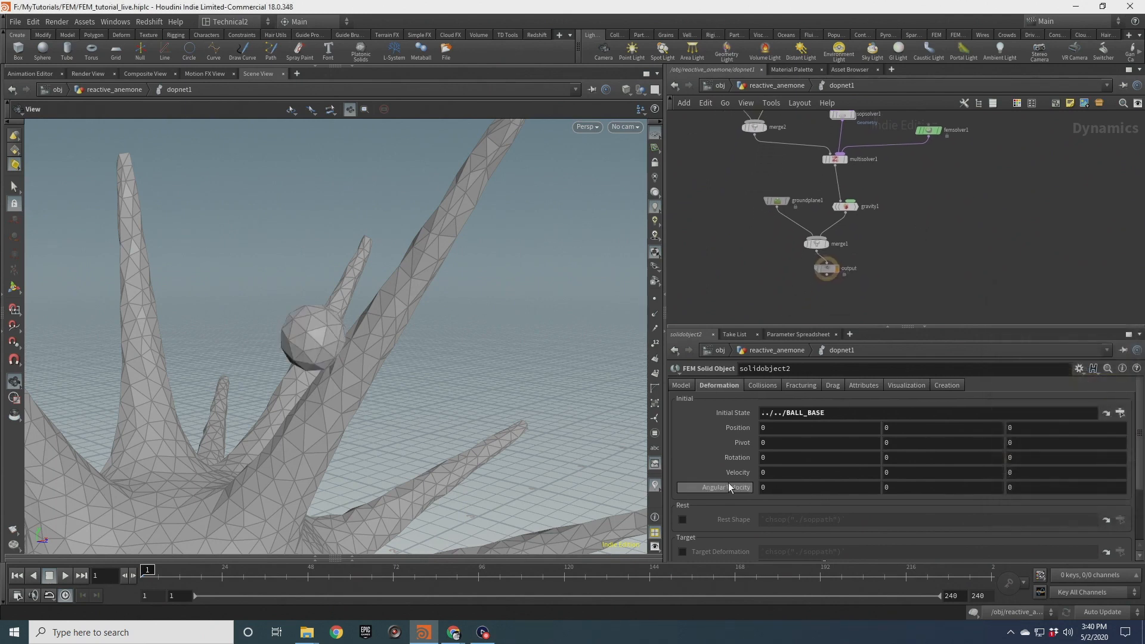
Enable Target Deformation on solidobject2 pointing to BALL_TARG and set Target Strength to 1e8
scroll(728, 482, "down", 2)
left_click(683, 489)
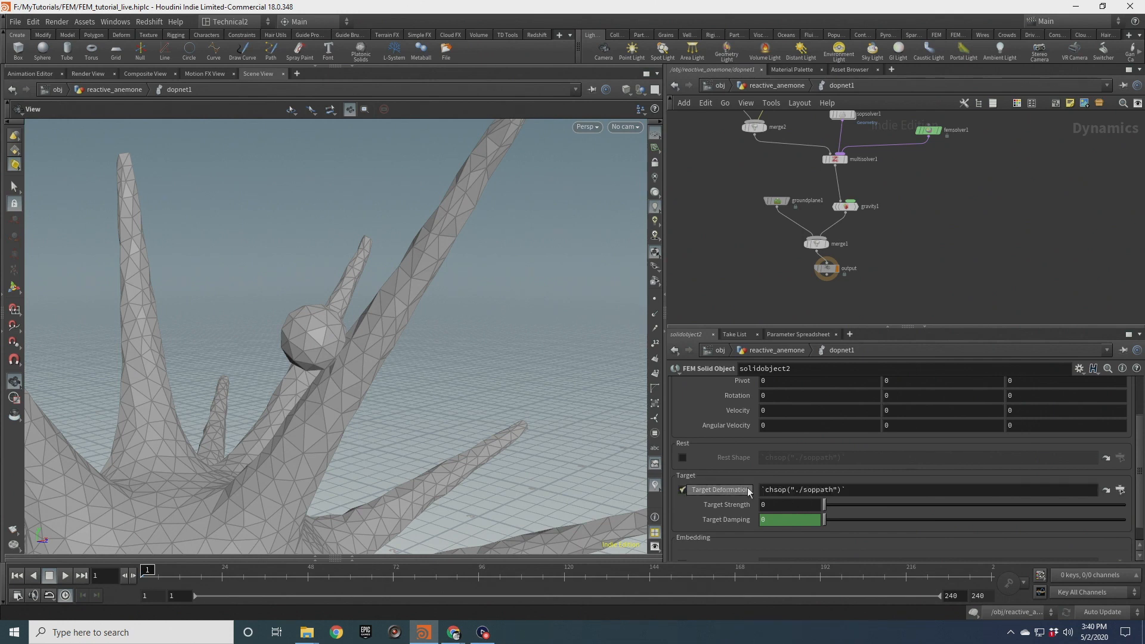
left_click(1121, 489)
double_click(1083, 472)
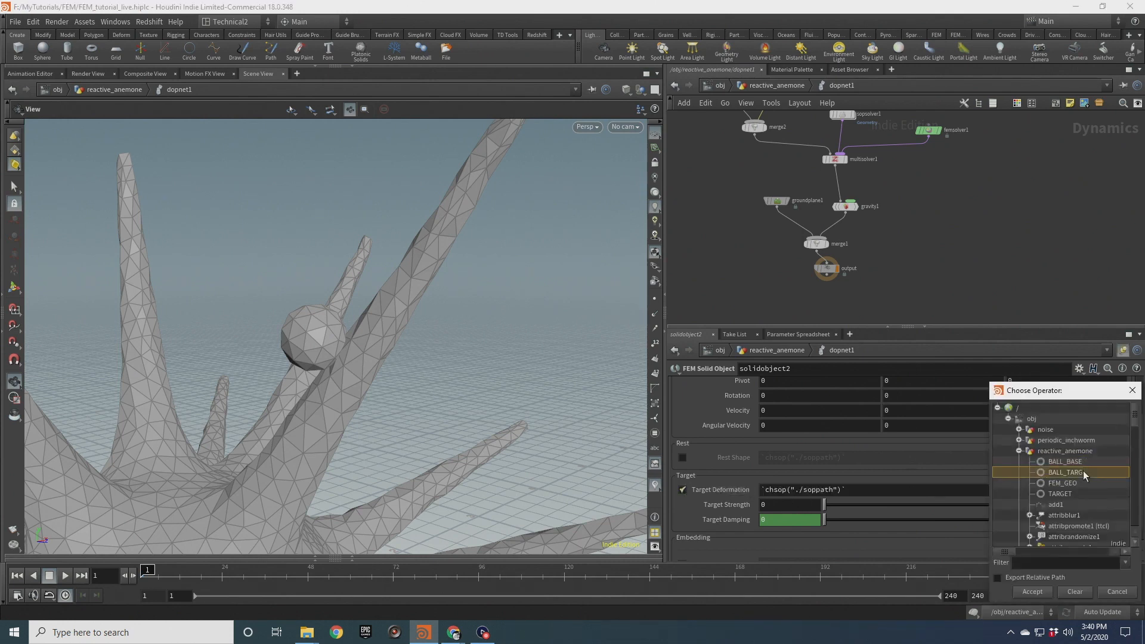
left_click(764, 506)
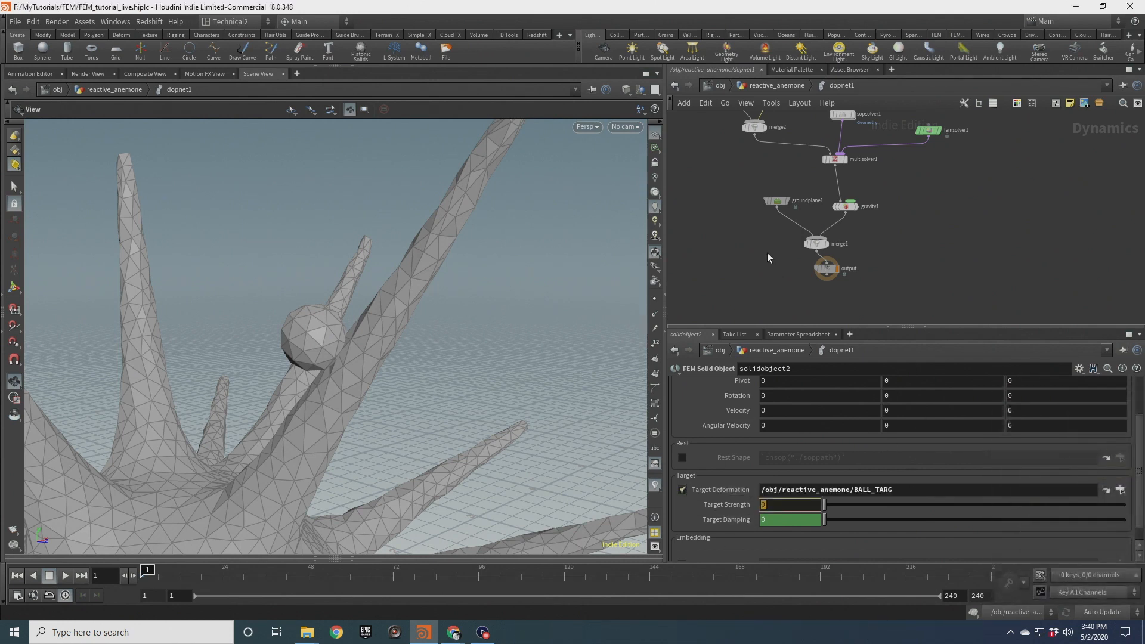
type("1e8")
key("Return")
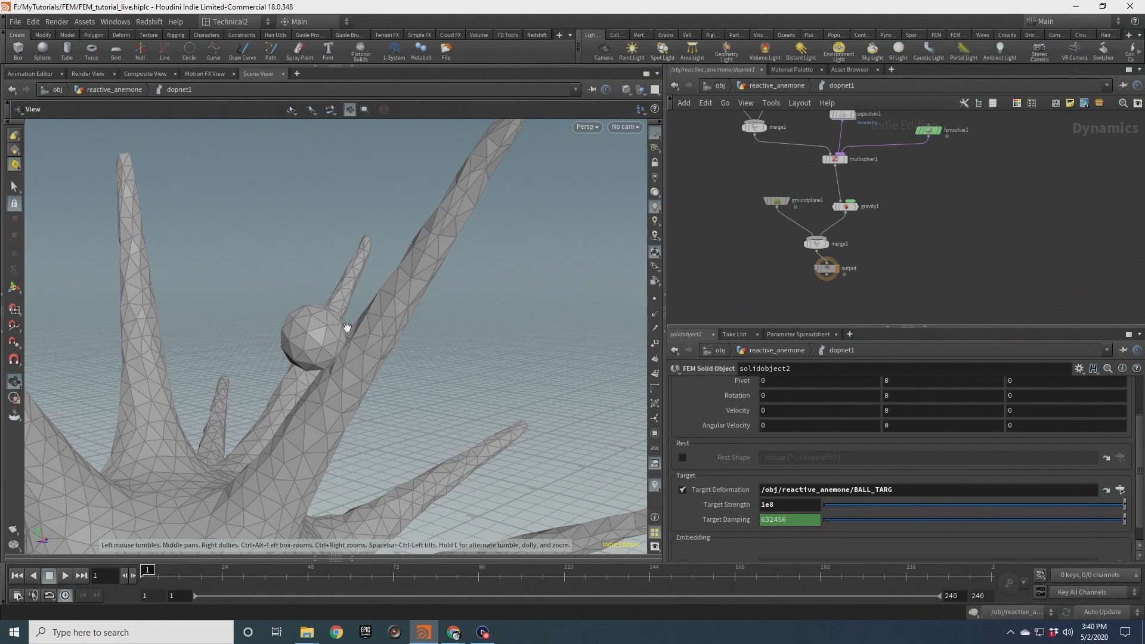
left_click_drag(314, 342, 349, 337)
scroll(811, 405, "up", 3)
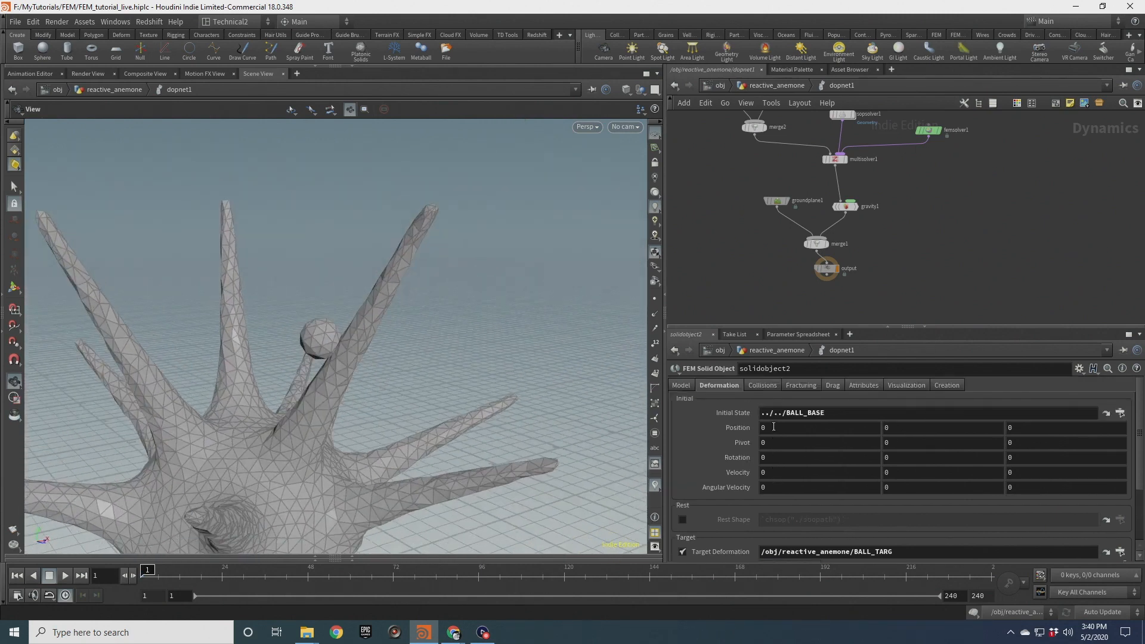
scroll(755, 206, "up", 1)
scroll(348, 352, "down", 3)
middle_click_drag(348, 352, 431, 368)
middle_click_drag(943, 182, 961, 263)
double_click(883, 180)
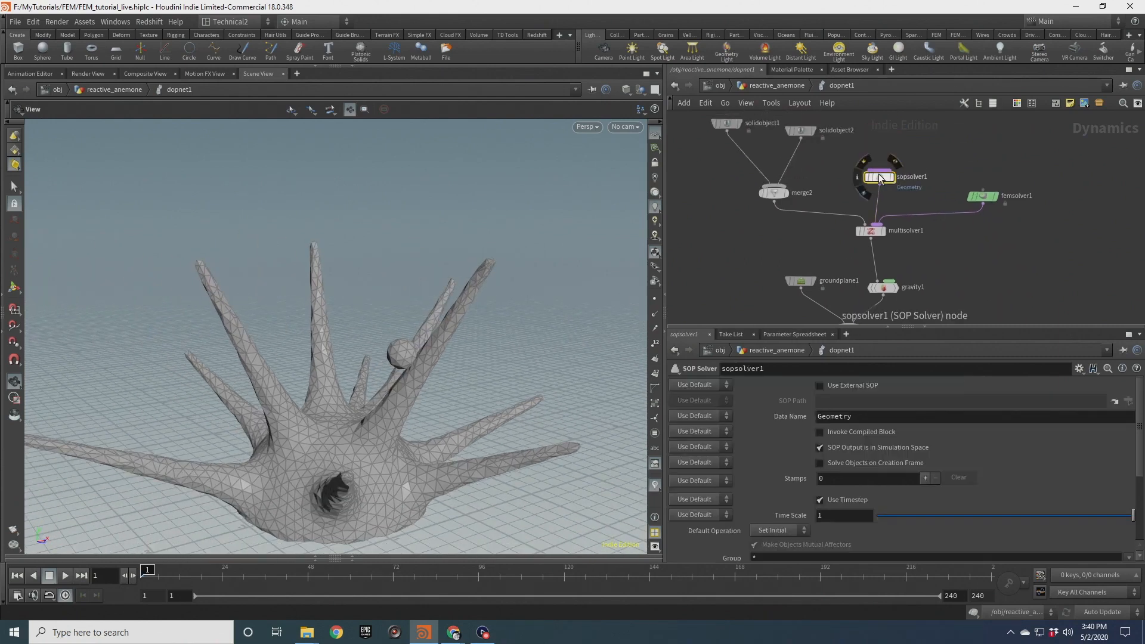
left_click(775, 158)
left_click_drag(707, 193, 894, 287)
key("u")
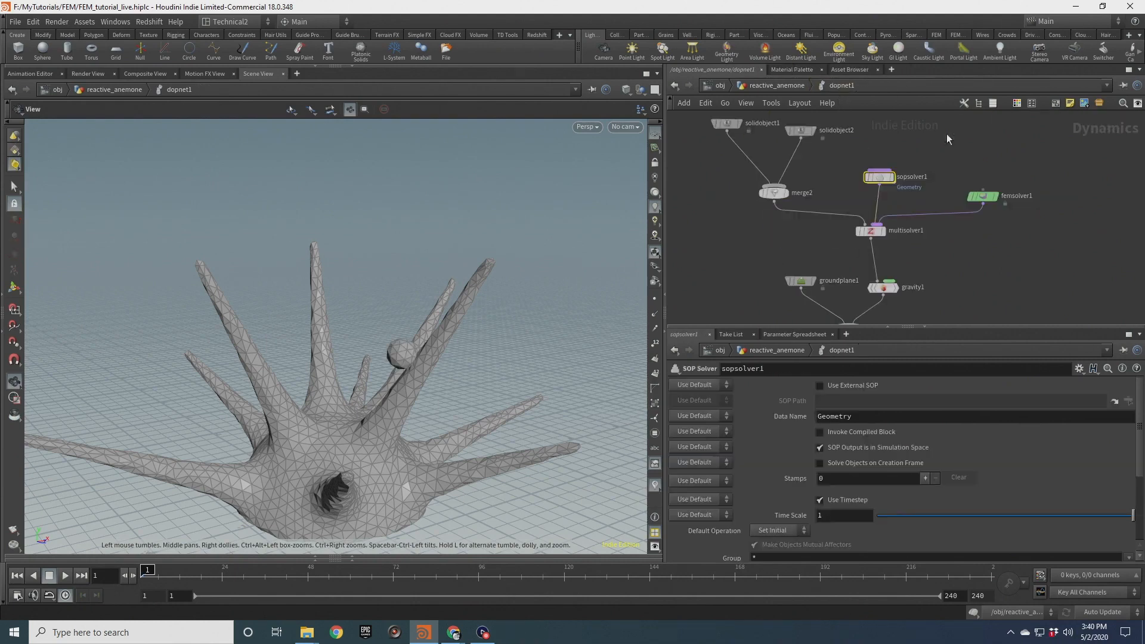
Inspect the Object Merge inside sopsolver1 and its Object 1 reference to TARGET
double_click(879, 176)
left_click(926, 180)
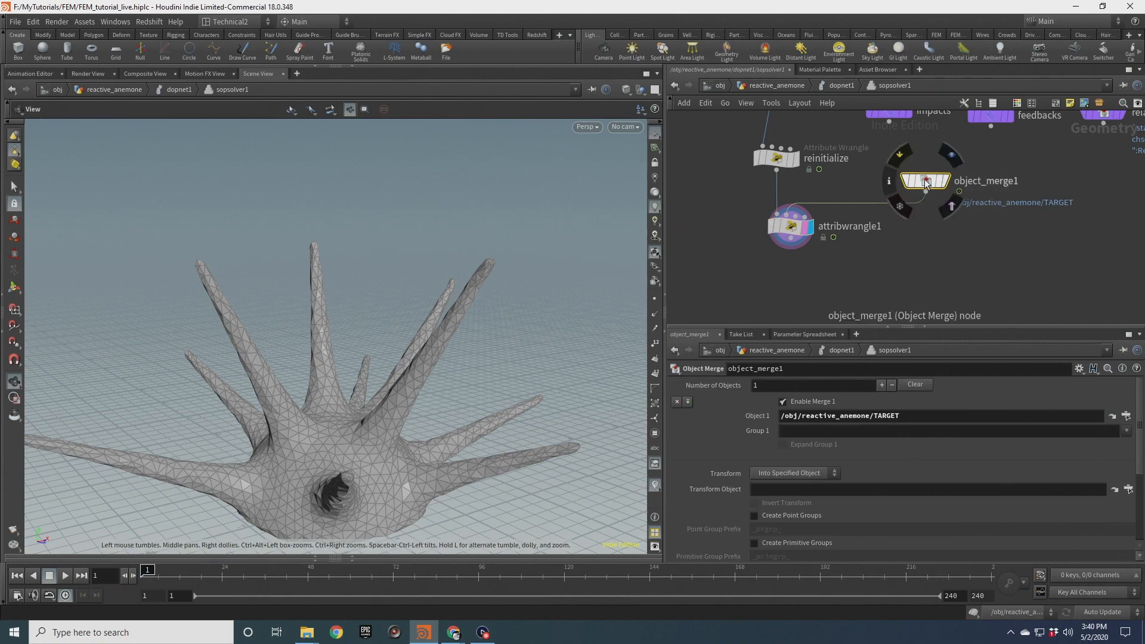
left_click(1126, 416)
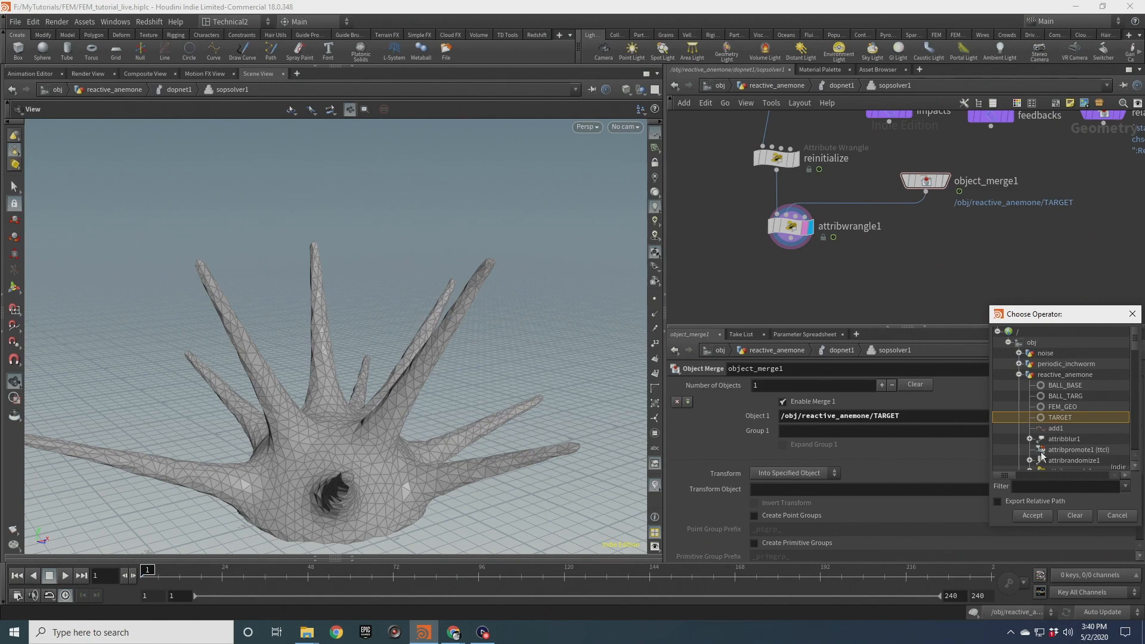
left_click(1133, 314)
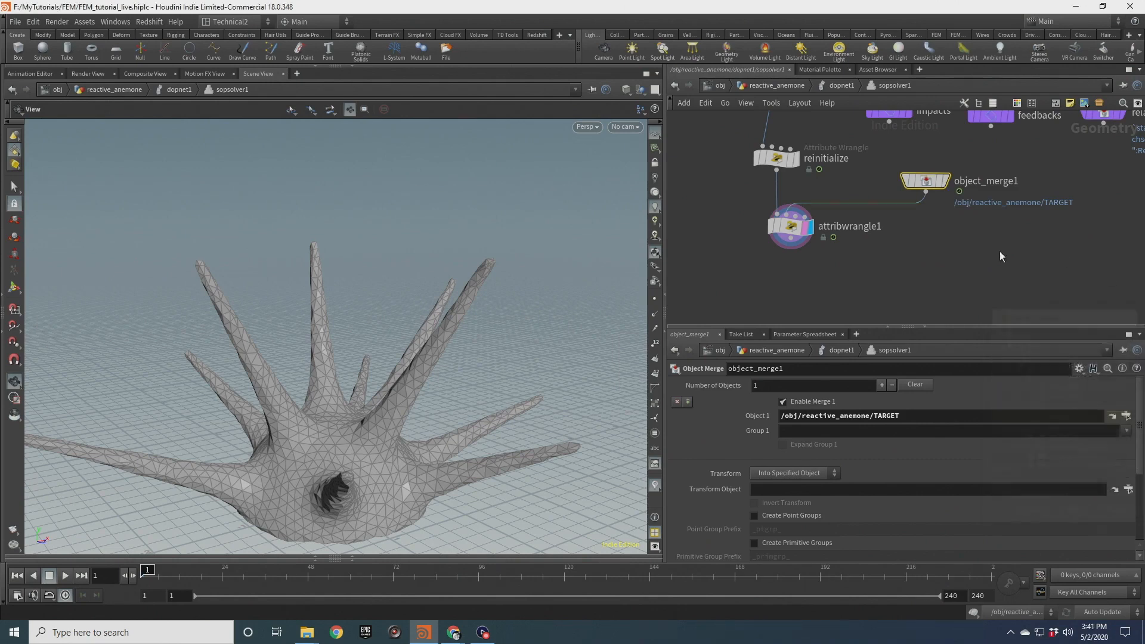
left_click(841, 85)
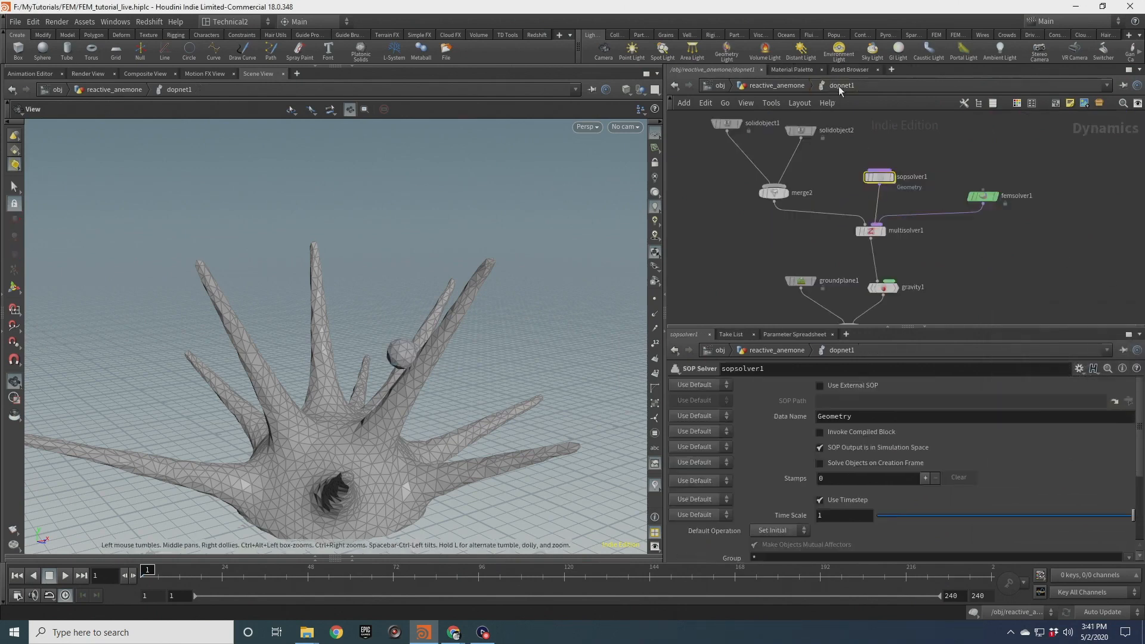
left_click(788, 86)
Examine the BALL_TARG and TARGET nodes in the object network, then return into dopnet1
left_click(946, 264)
left_click_drag(947, 269, 933, 270)
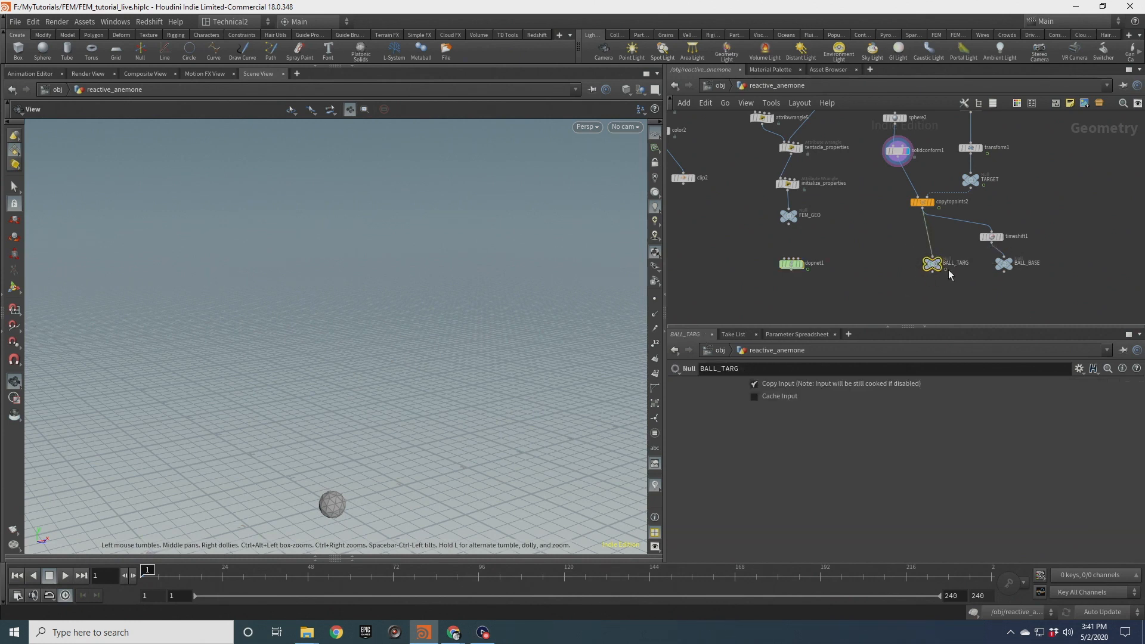
middle_click_drag(955, 237, 946, 292)
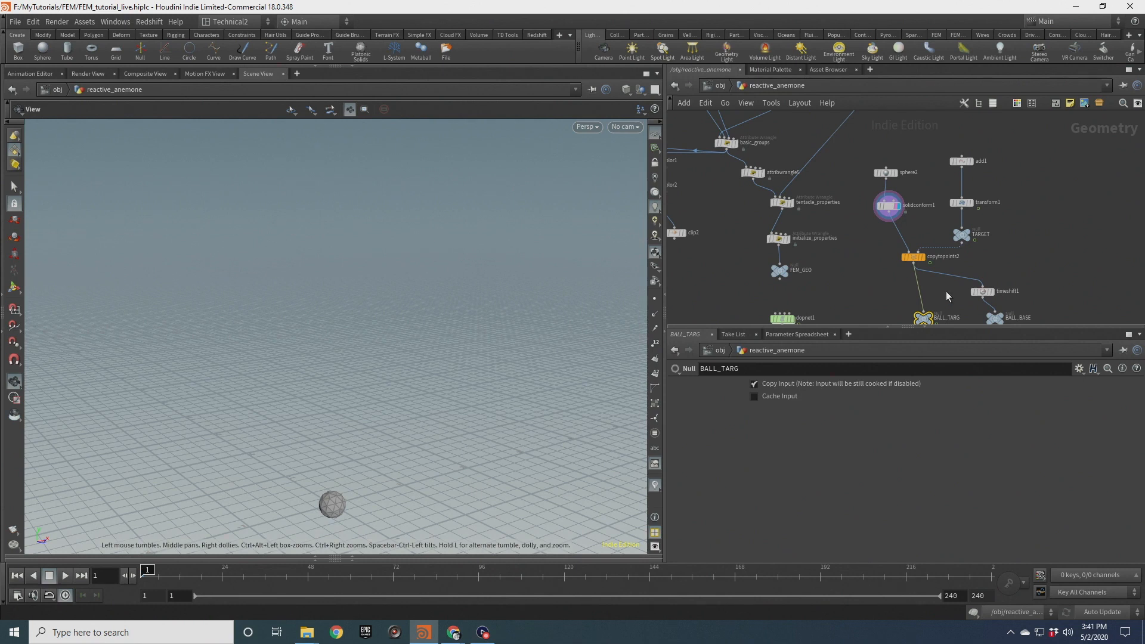
left_click(962, 235)
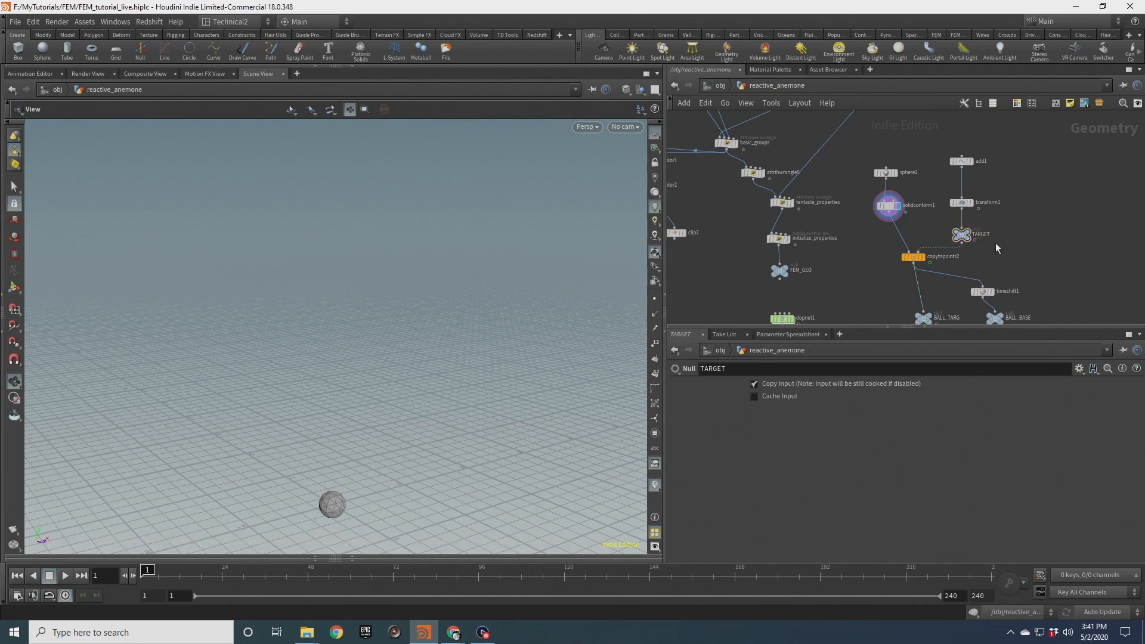
middle_click_drag(943, 247, 958, 203)
double_click(799, 274)
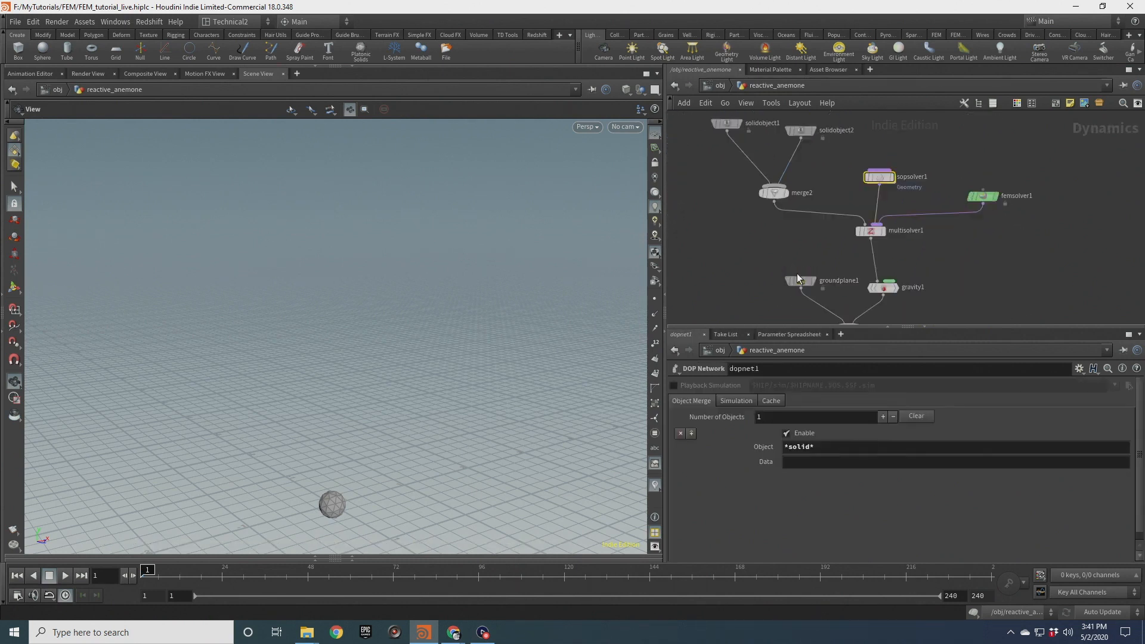
Play back the simulation to watch the tentacles and ball
left_click_drag(444, 389, 432, 371)
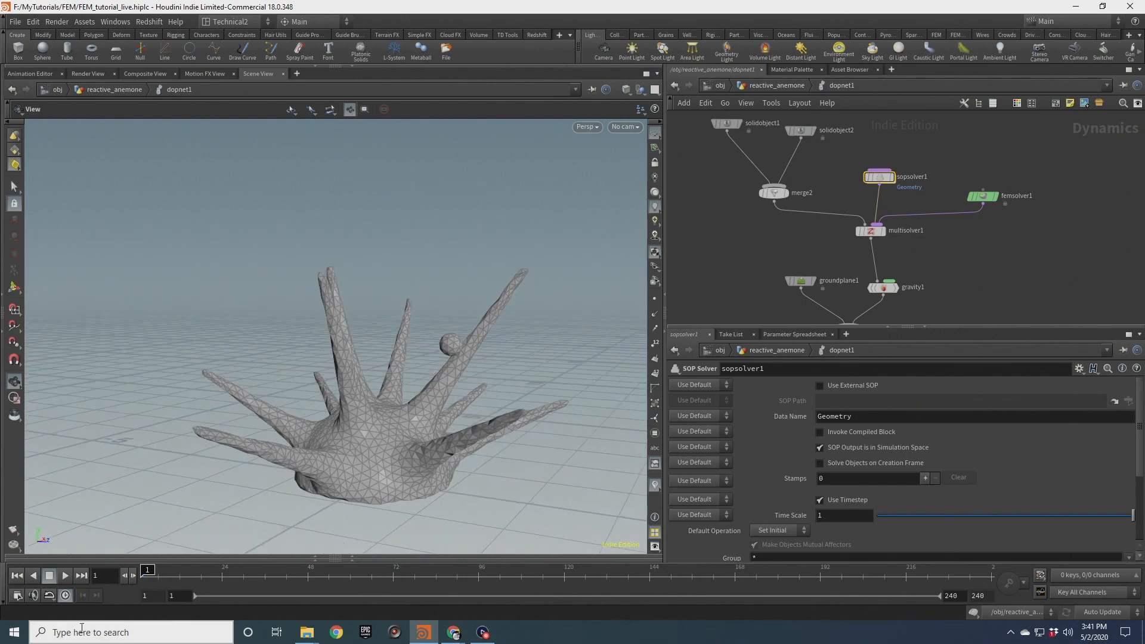
left_click(48, 576)
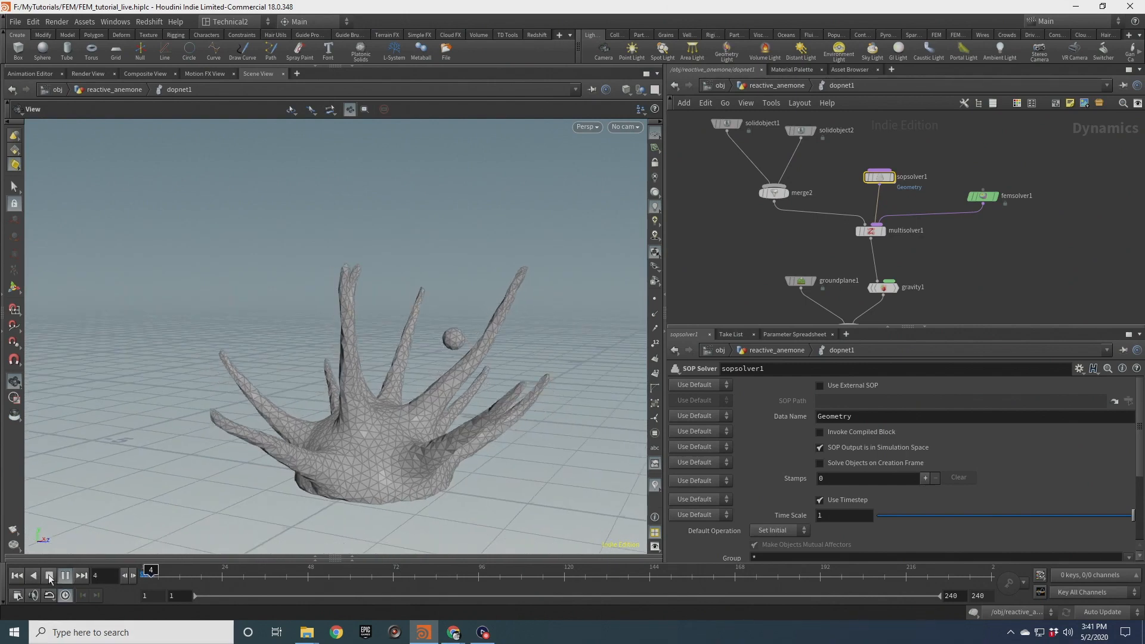
left_click(48, 576)
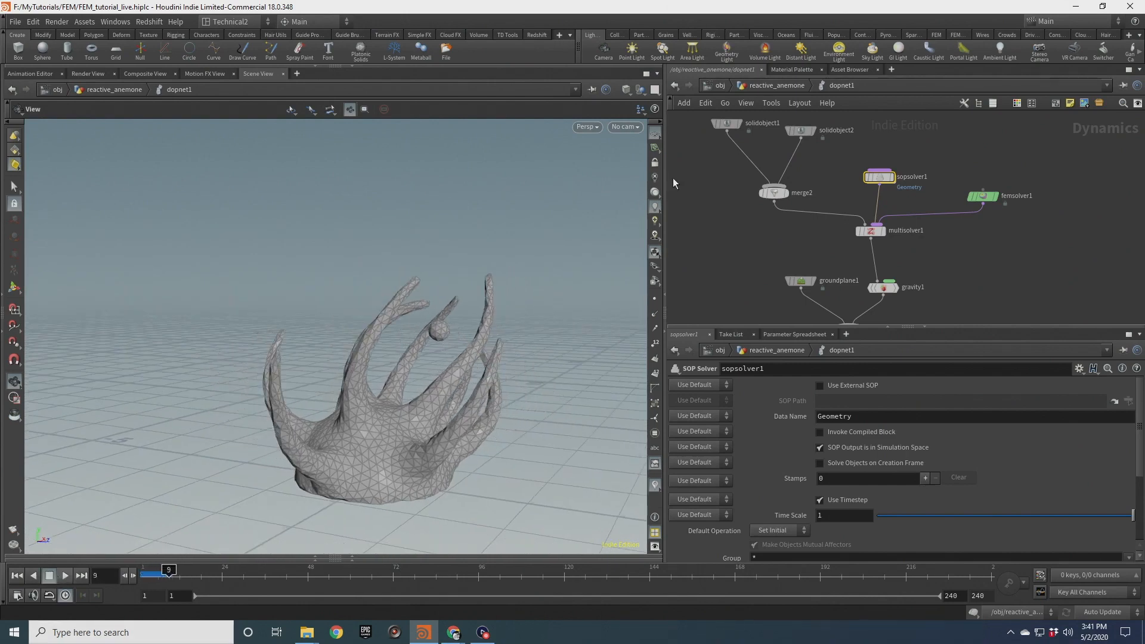
Set solidobject2's Target Strength to 100
middle_click_drag(777, 179, 780, 223)
left_click(804, 175)
scroll(894, 465, "down", 5)
left_click(767, 520)
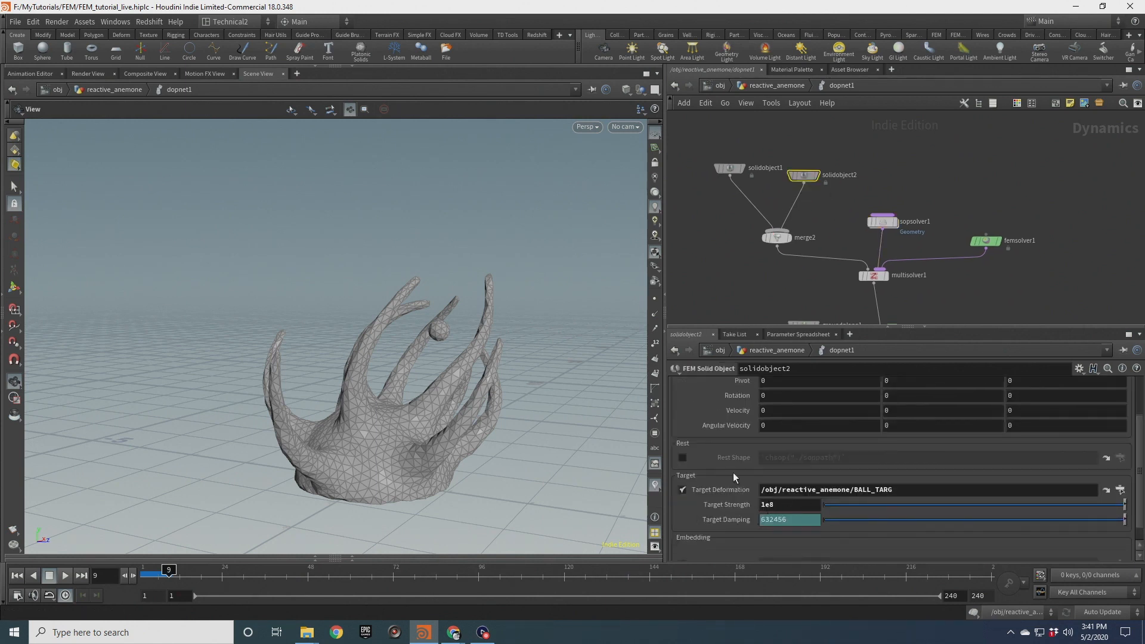
Replay the simulation from the start and orbit to inspect the tentacles
left_click(17, 576)
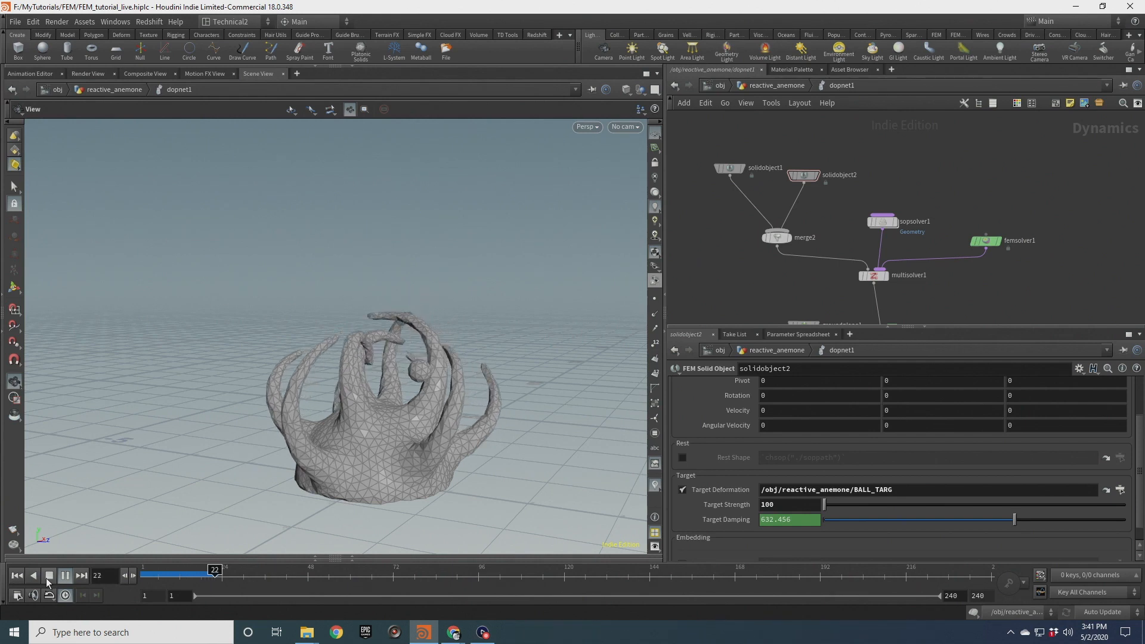
left_click(49, 578)
scroll(393, 398, "up", 3)
left_click_drag(393, 398, 380, 426)
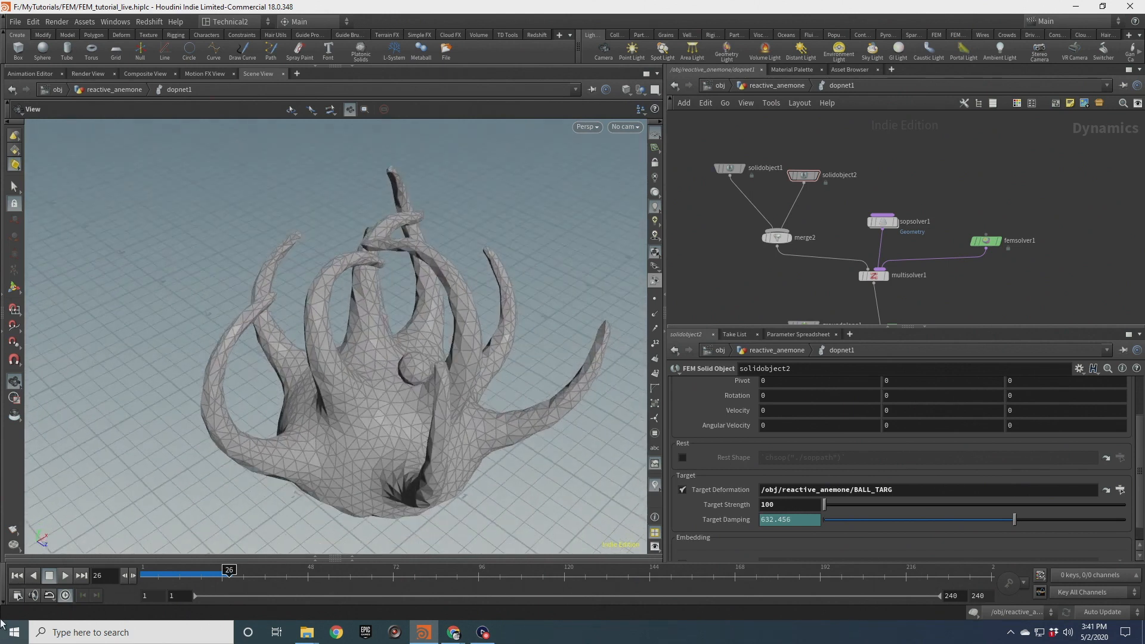
Rewind to the first frame and set solidobject2's Target Strength to 1e8
left_click(17, 577)
type("1e8")
key("Return")
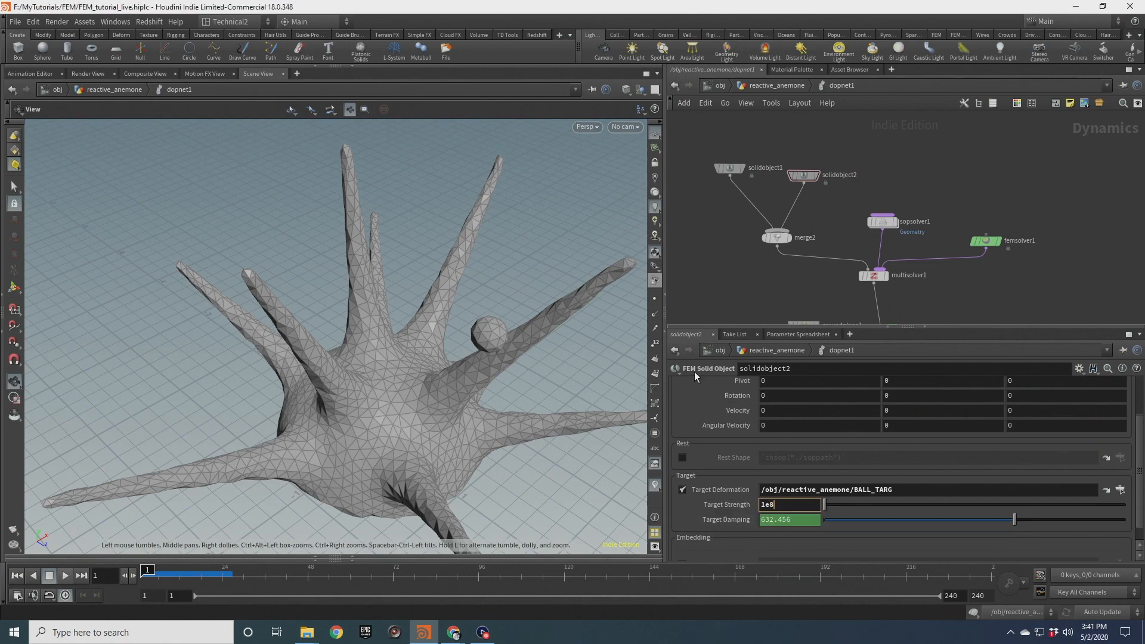
Play the simulation and orbit around the tentacles to check their reaction to the ball
left_click_drag(524, 358, 470, 269)
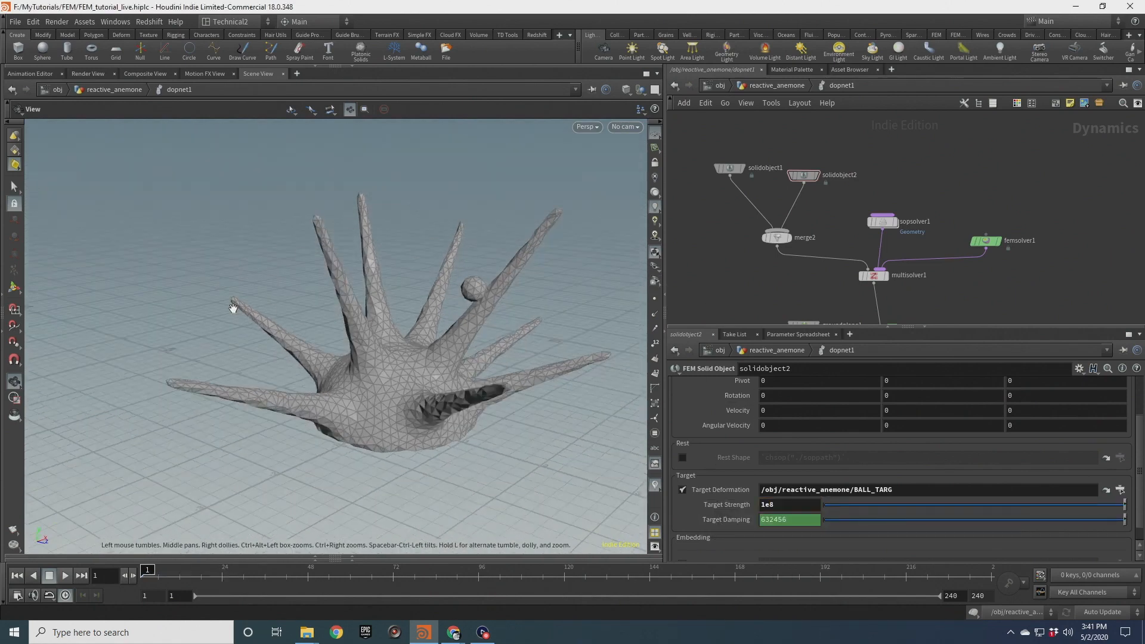
left_click(66, 575)
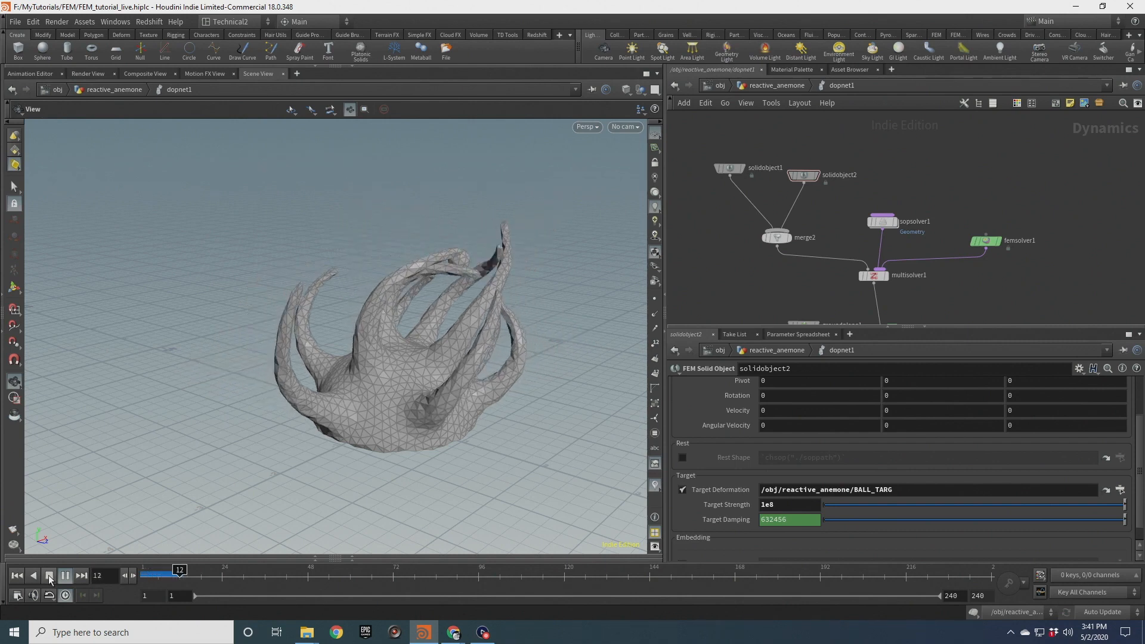
right_click_drag(422, 264, 365, 320)
left_click_drag(366, 319, 493, 285)
right_click_drag(493, 286, 440, 274)
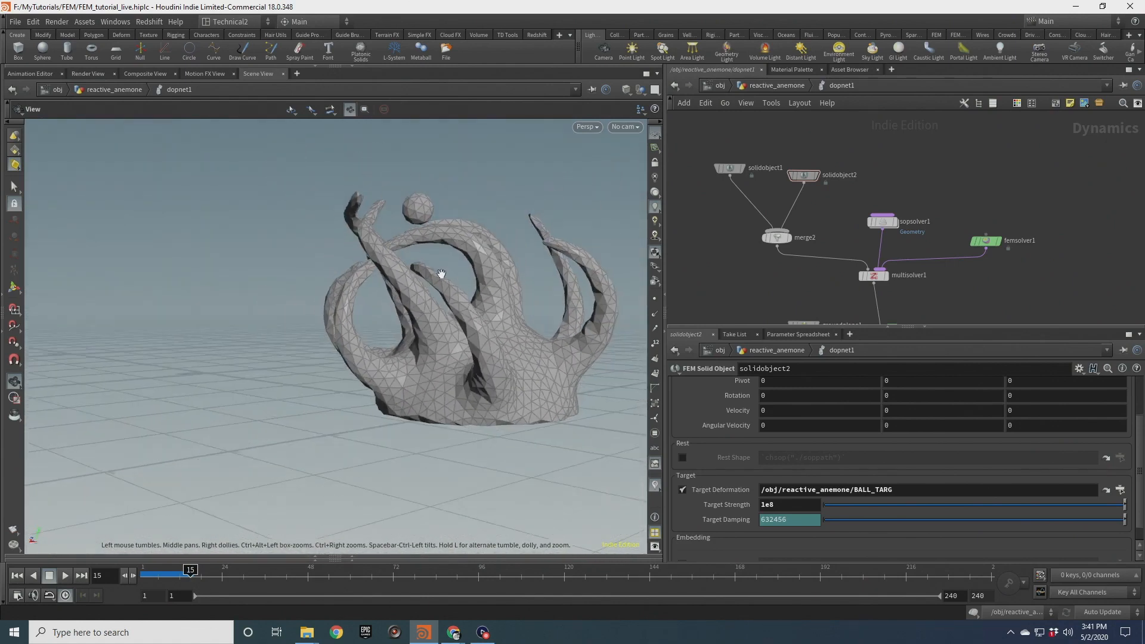
Scrub the timeline back, replay the simulation and zoom and orbit to inspect the tentacles wrapping around the ball
left_click_drag(440, 274, 358, 340)
mouse_move(188, 570)
left_mouse_down()
mouse_move(150, 570)
mouse_move(182, 570)
mouse_move(169, 571)
left_mouse_up()
left_click_drag(364, 251, 273, 360)
left_click(64, 577)
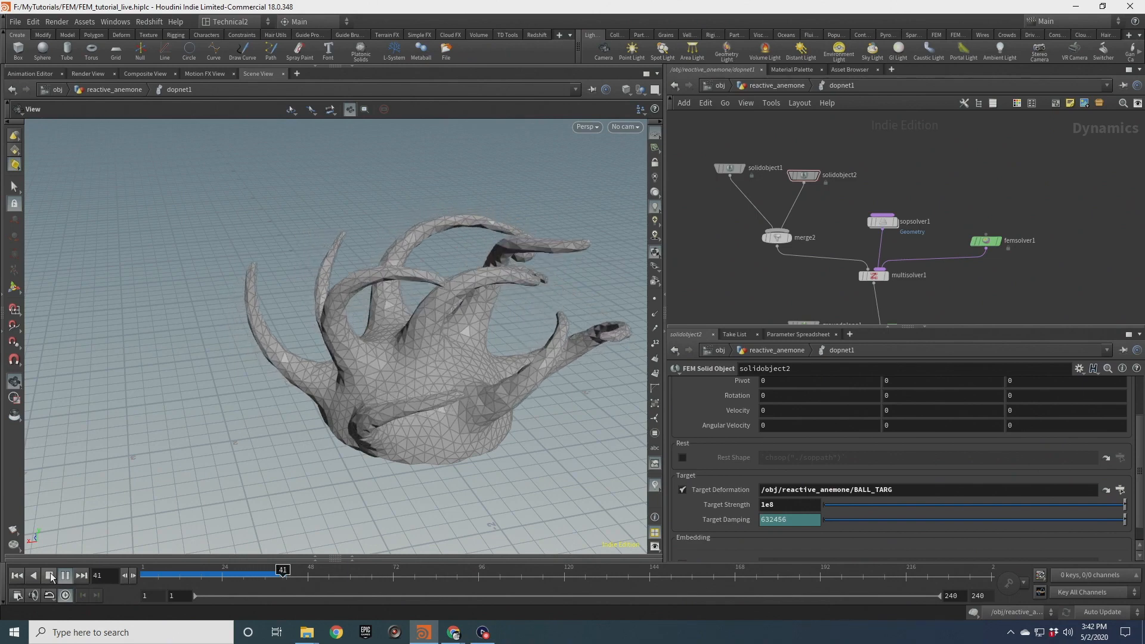
scroll(334, 262, "up", 6)
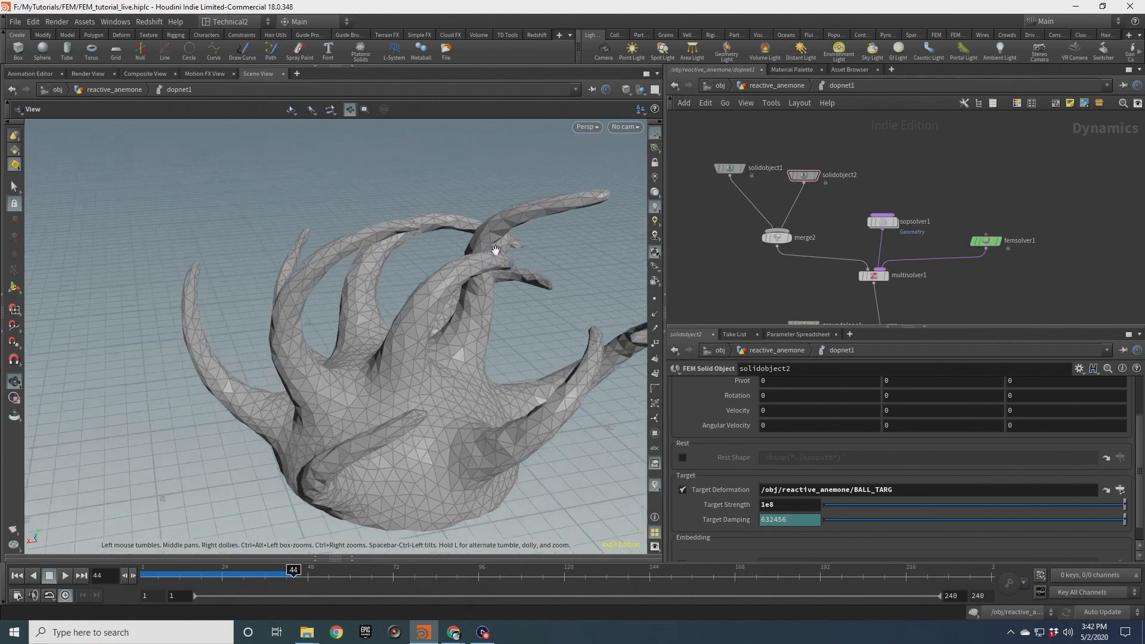
left_click_drag(315, 246, 283, 326)
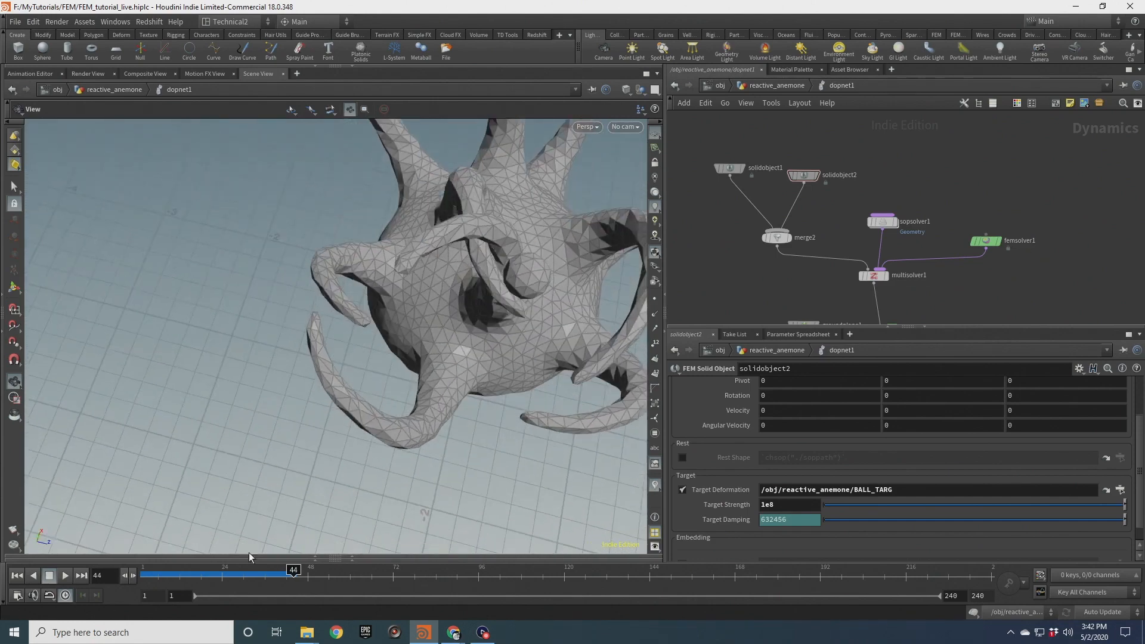
Scrub to around frame 37, orbit closely around the ball's contact with the tentacles, and resume playback
left_click(267, 572)
left_click_drag(267, 571, 269, 571)
scroll(430, 266, "up", 3)
mouse_move(429, 266)
left_mouse_down()
mouse_move(328, 185)
mouse_move(287, 187)
mouse_move(425, 285)
left_mouse_up()
right_click_drag(463, 221, 457, 292)
left_click_drag(458, 293, 444, 239)
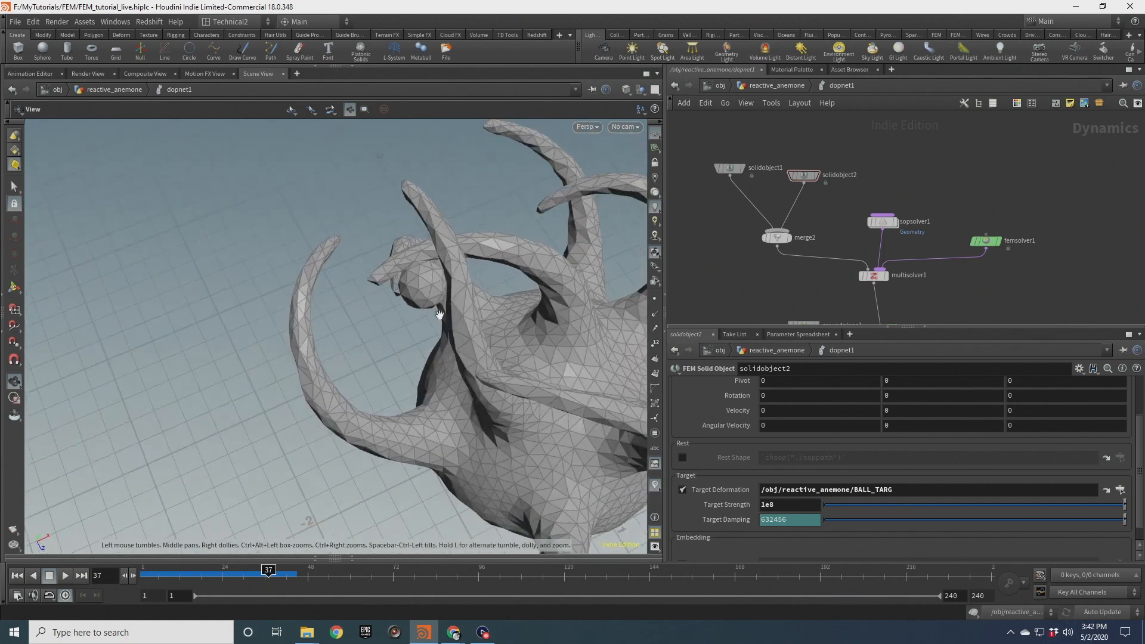
left_click_drag(439, 314, 449, 249)
right_click_drag(325, 530, 491, 257)
left_click_drag(491, 257, 325, 366)
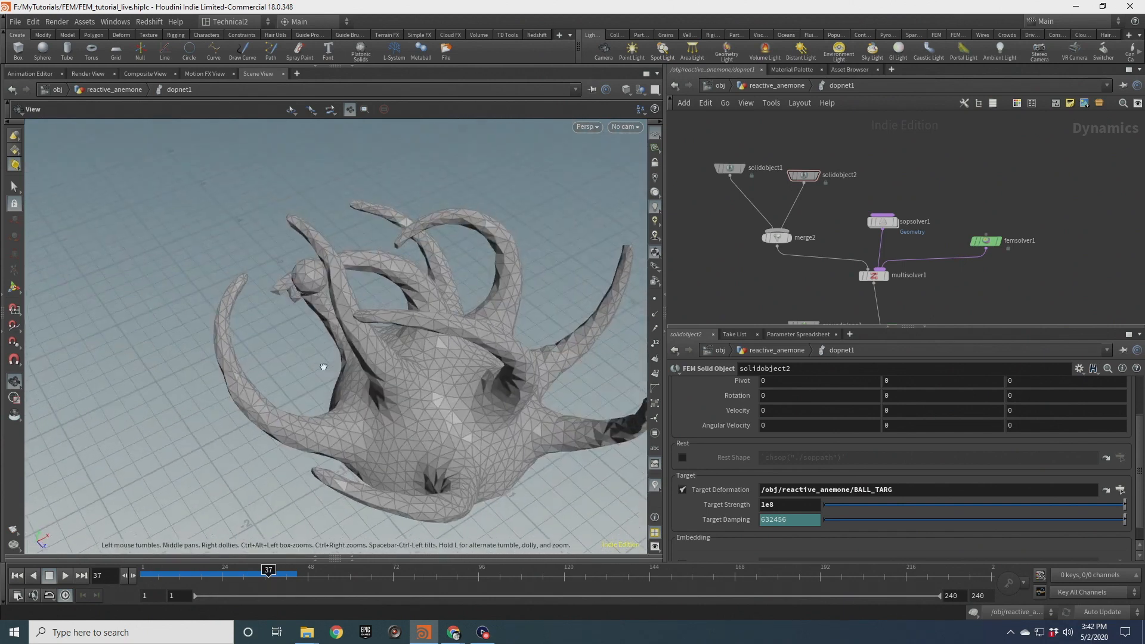
left_click(66, 577)
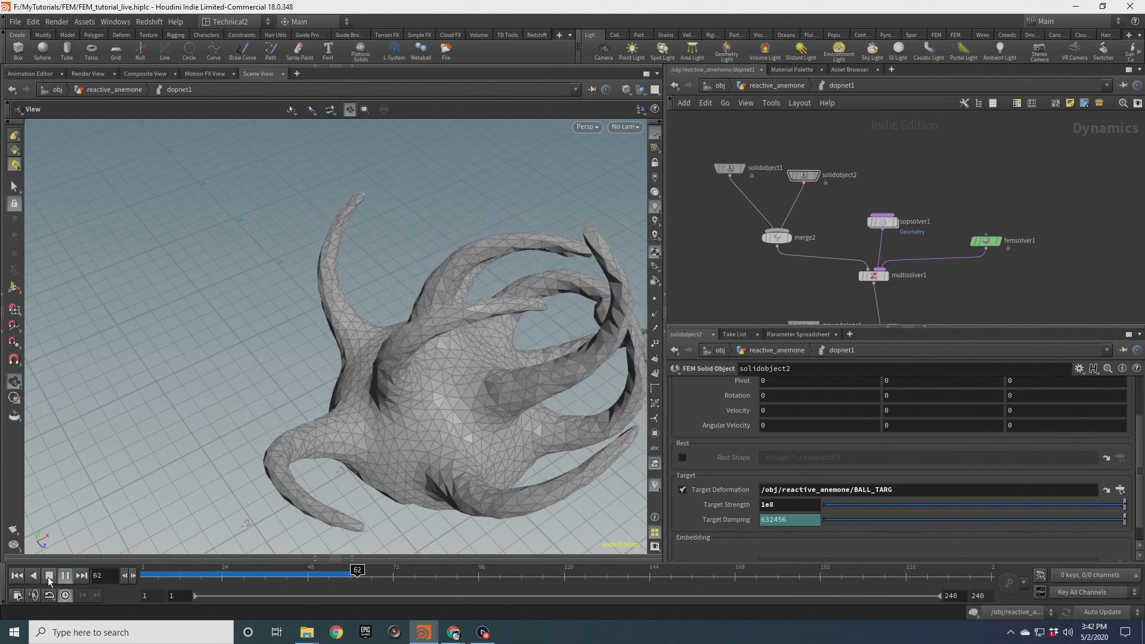